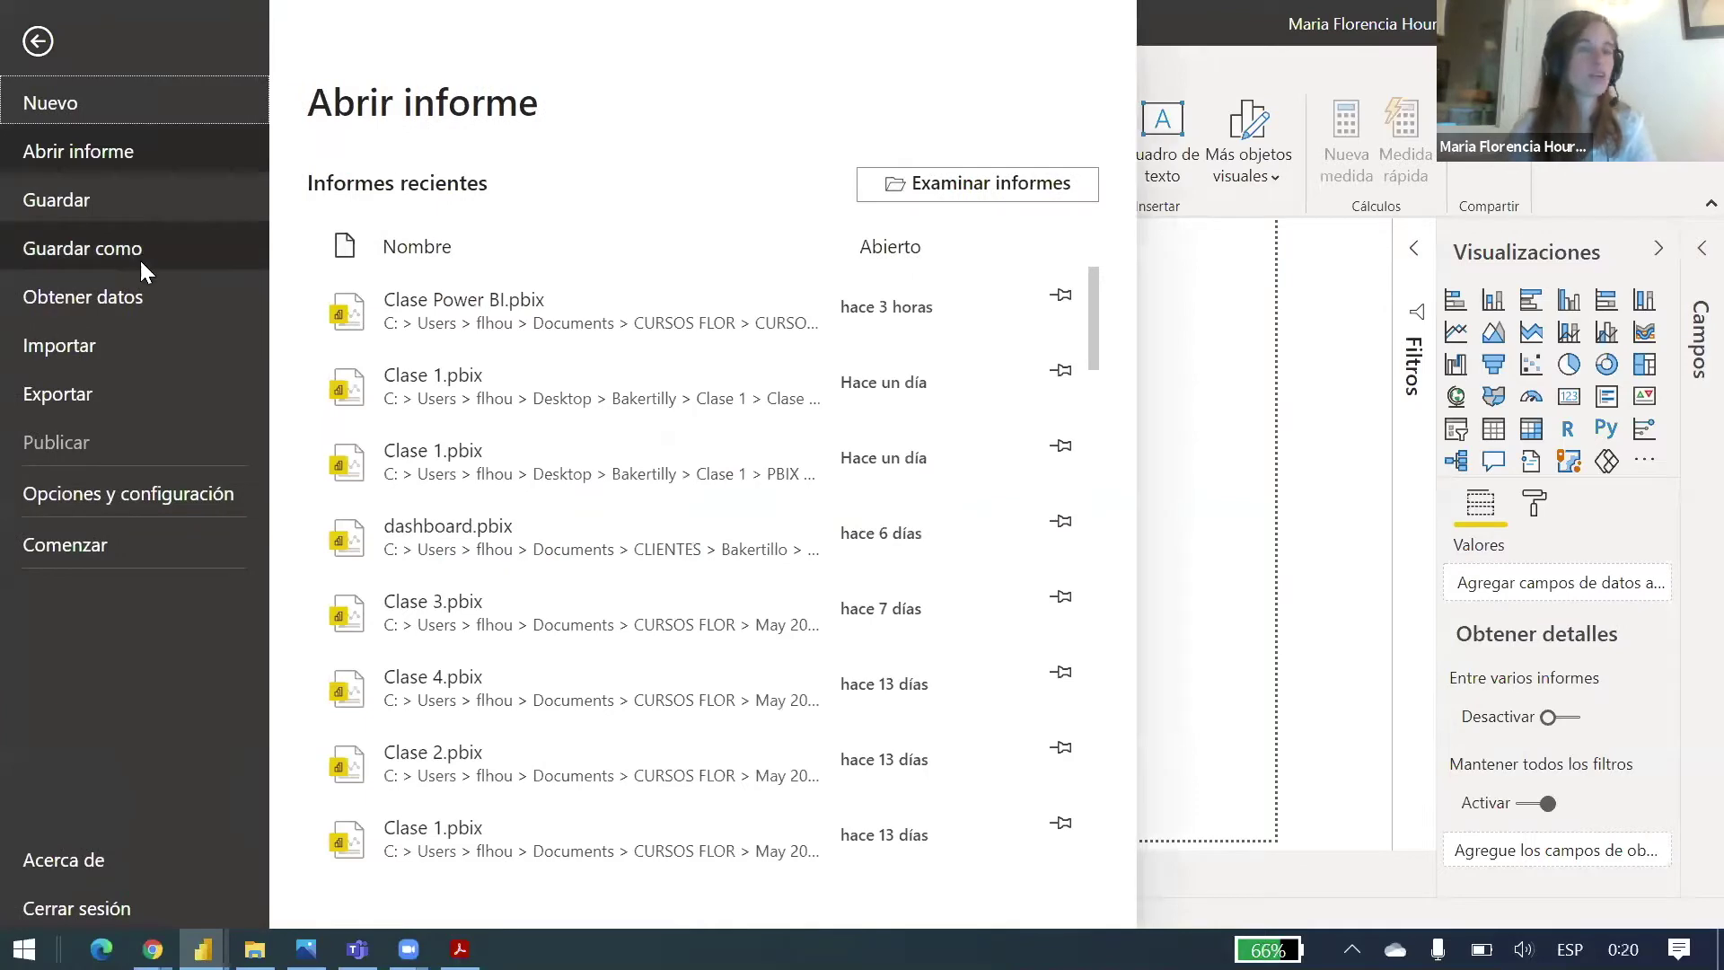
Step: Save the blank report in the tisi folder as Clase Tisi, in .pbix format
{"action": "left_click", "coordinate": [140, 254]}
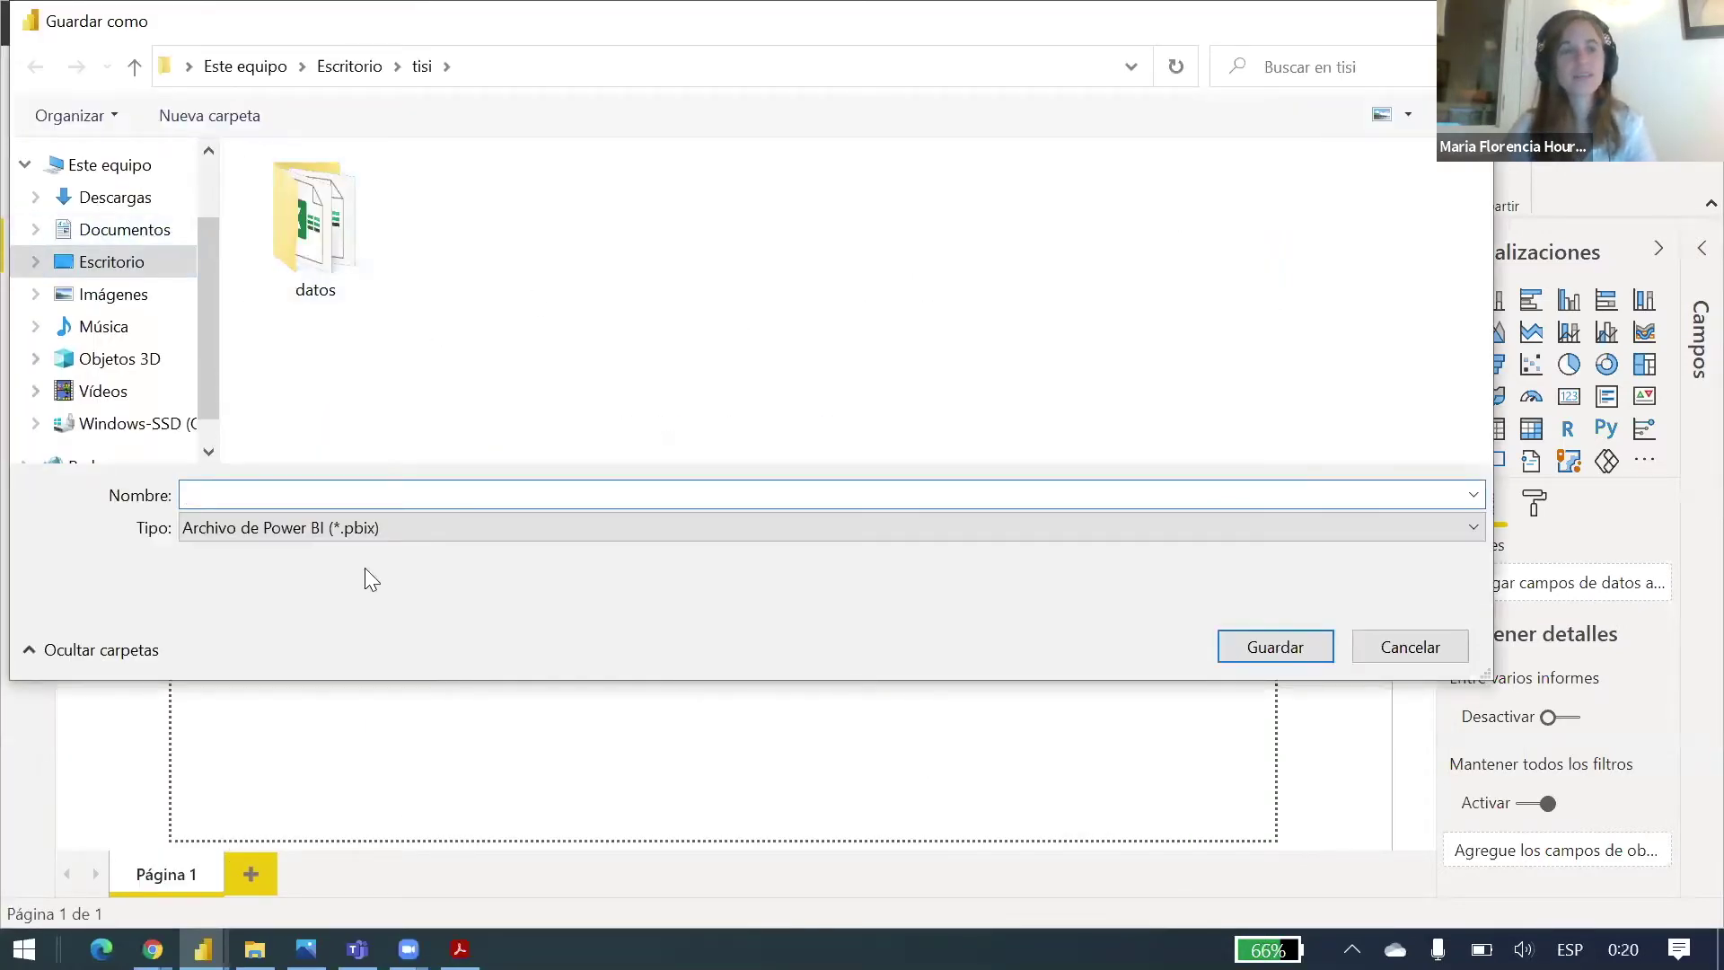
{"action": "left_click", "coordinate": [384, 485]}
{"action": "type", "text": "Cl"}
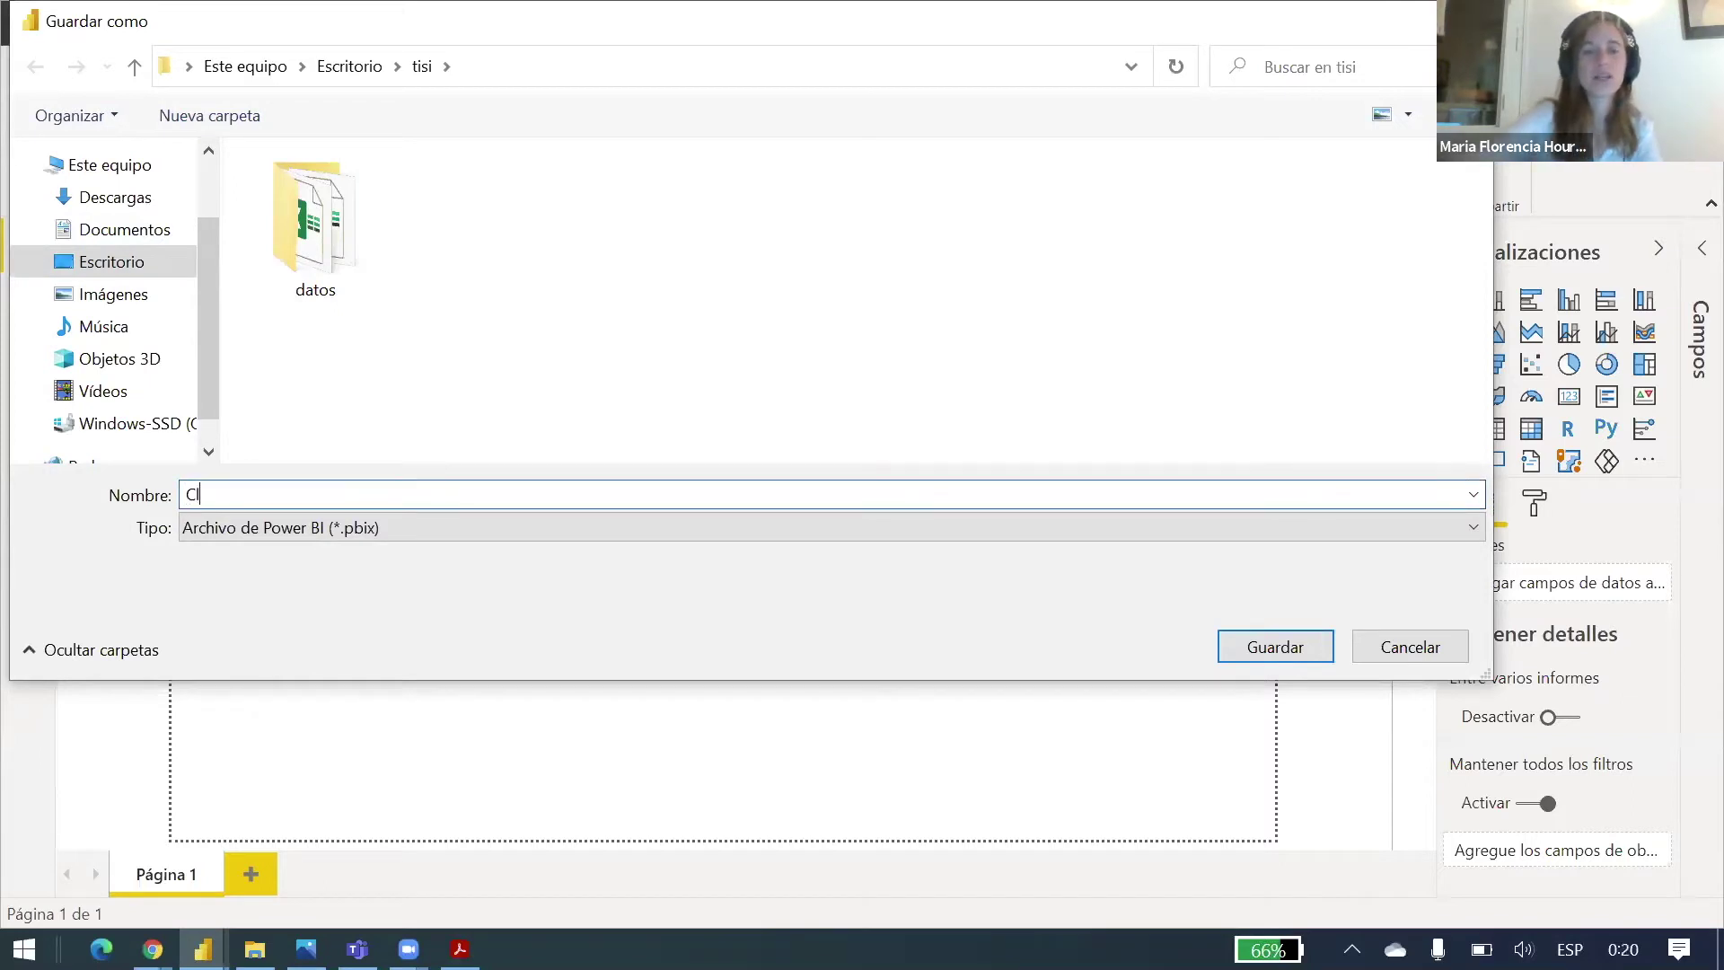
{"action": "type", "text": "ase Tisi"}
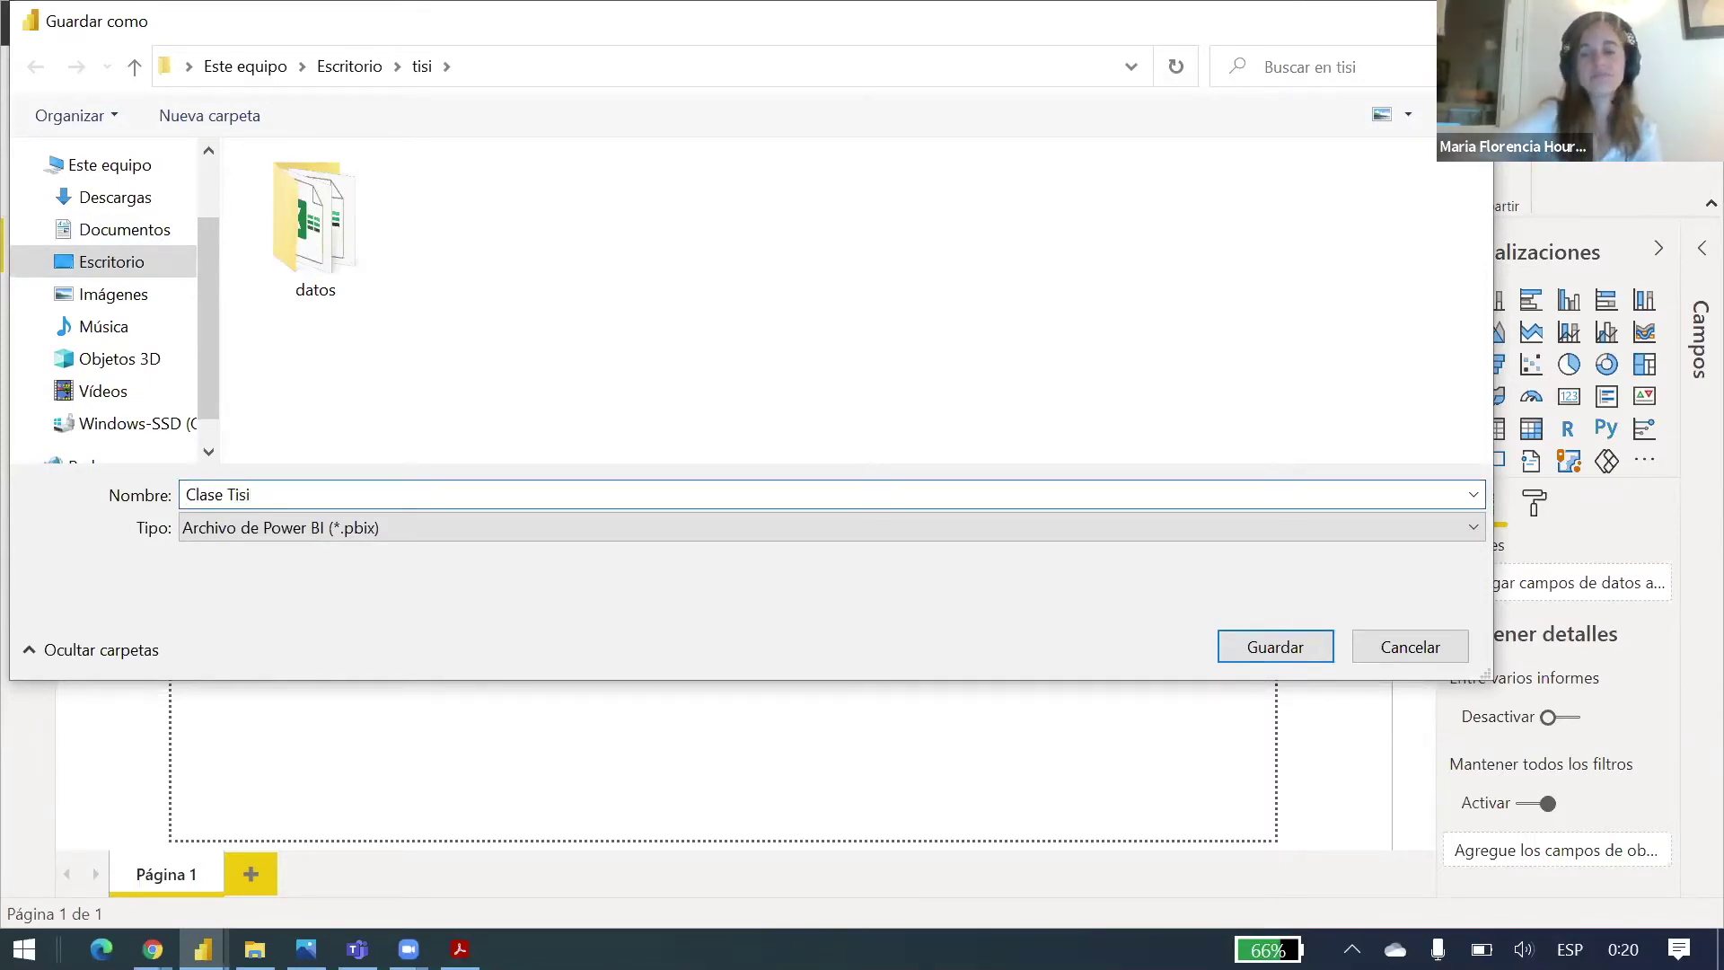
{"action": "key", "text": "Return"}
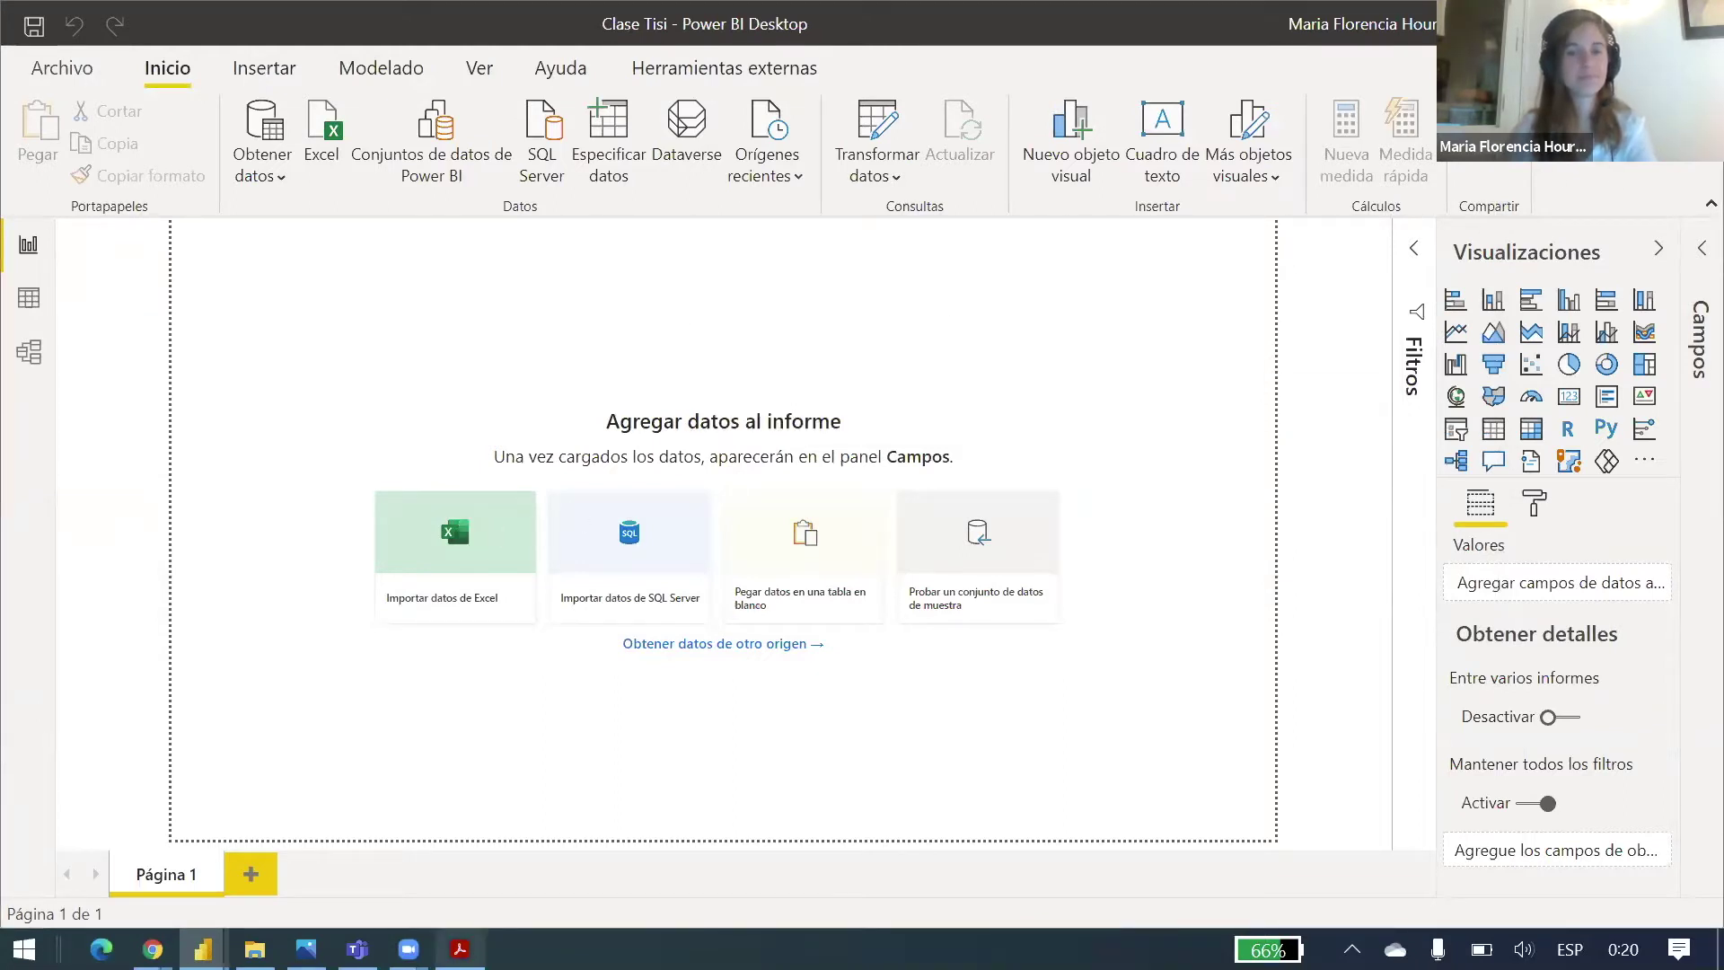
Step: Switch to the tisi folder in File Explorer, open the Ventas workbook from its datos subfolder and maximize it
{"action": "left_click", "coordinate": [459, 949]}
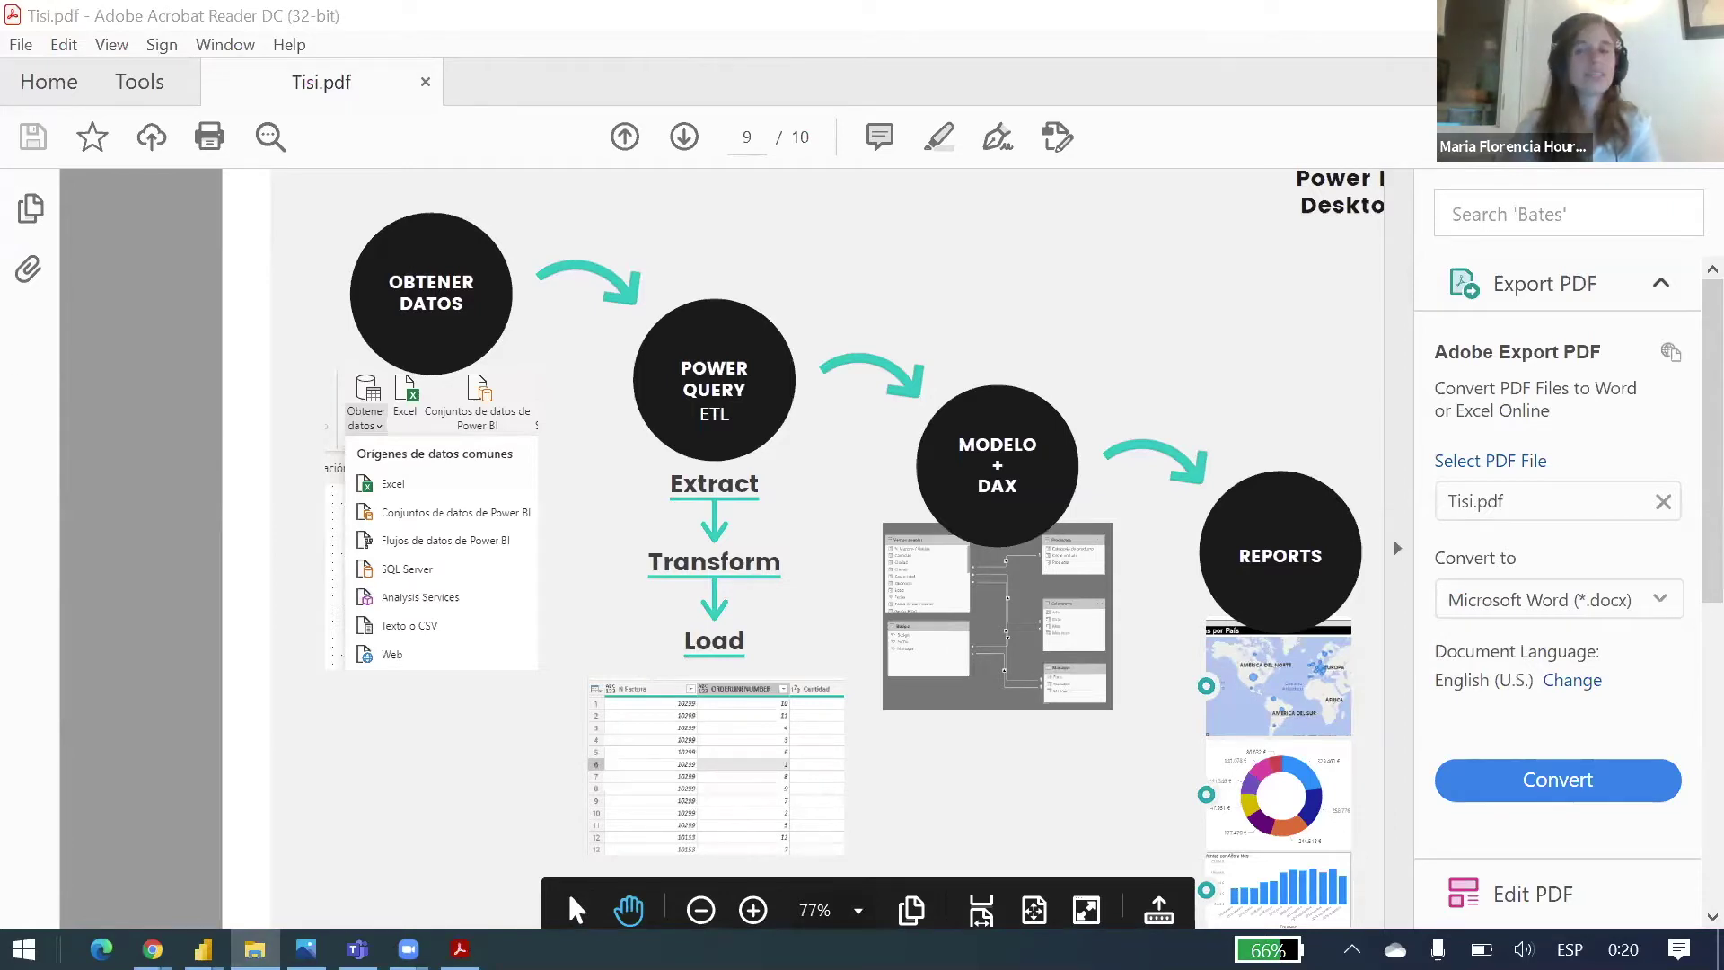
{"action": "key", "text": "alt+Tab"}
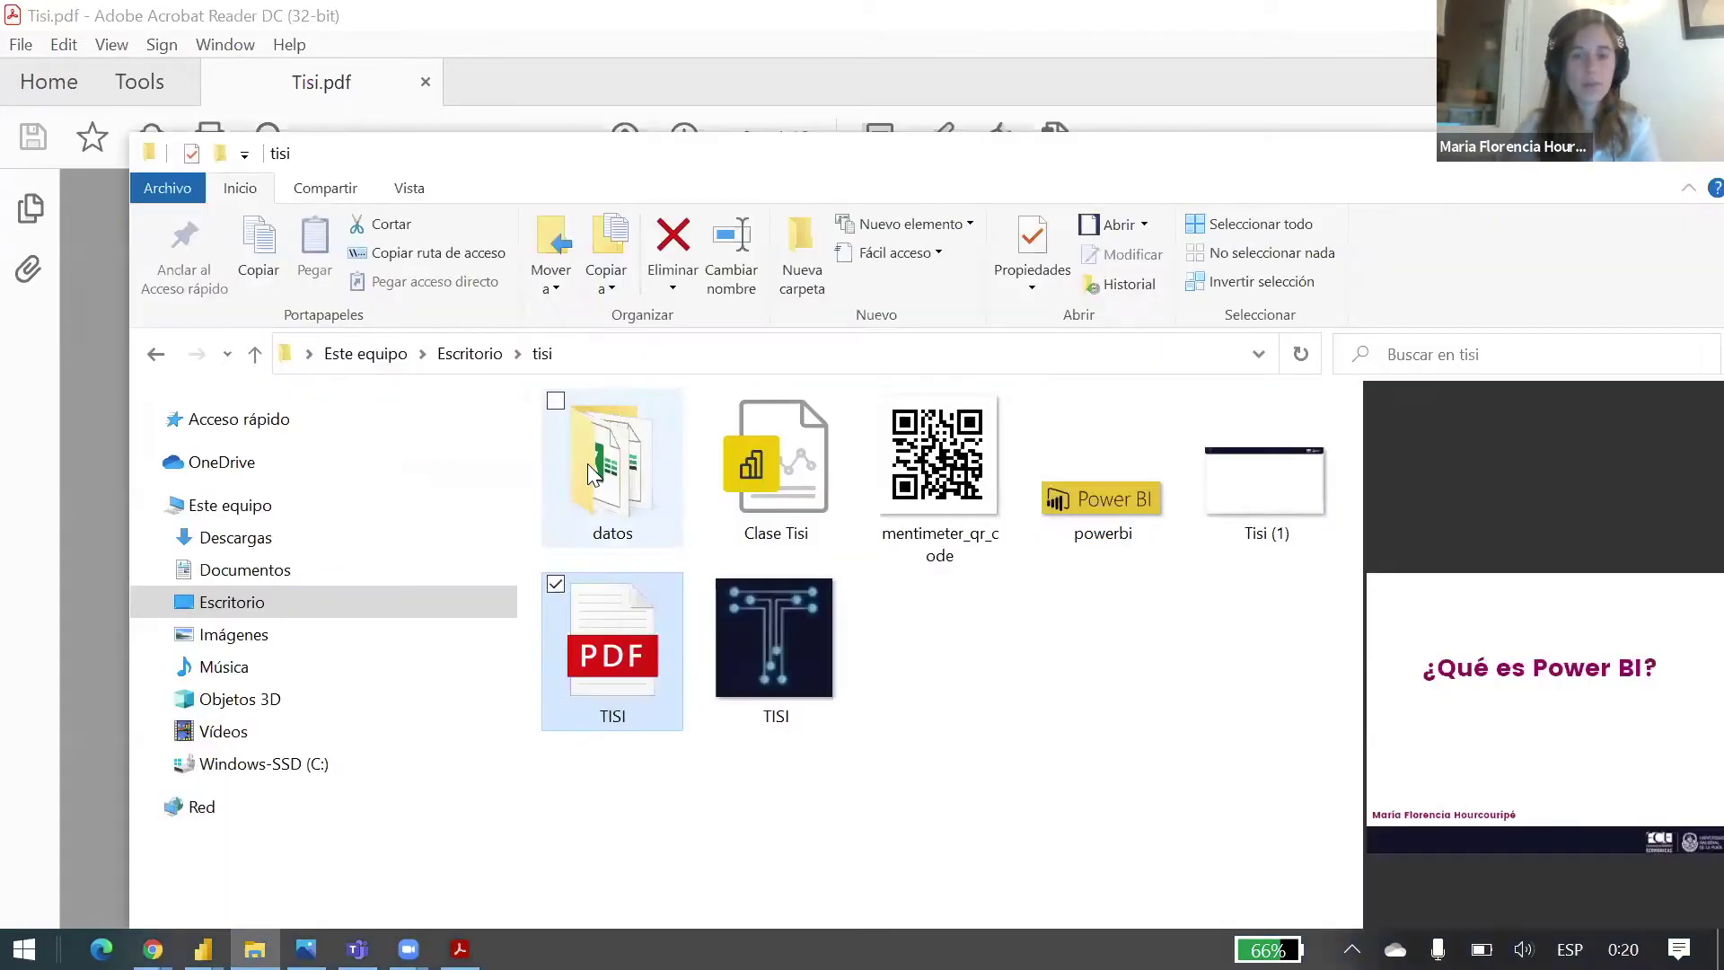
{"action": "double_click", "coordinate": [587, 463]}
{"action": "left_click_drag", "start_coordinate": [605, 158], "coordinate": [575, 90]}
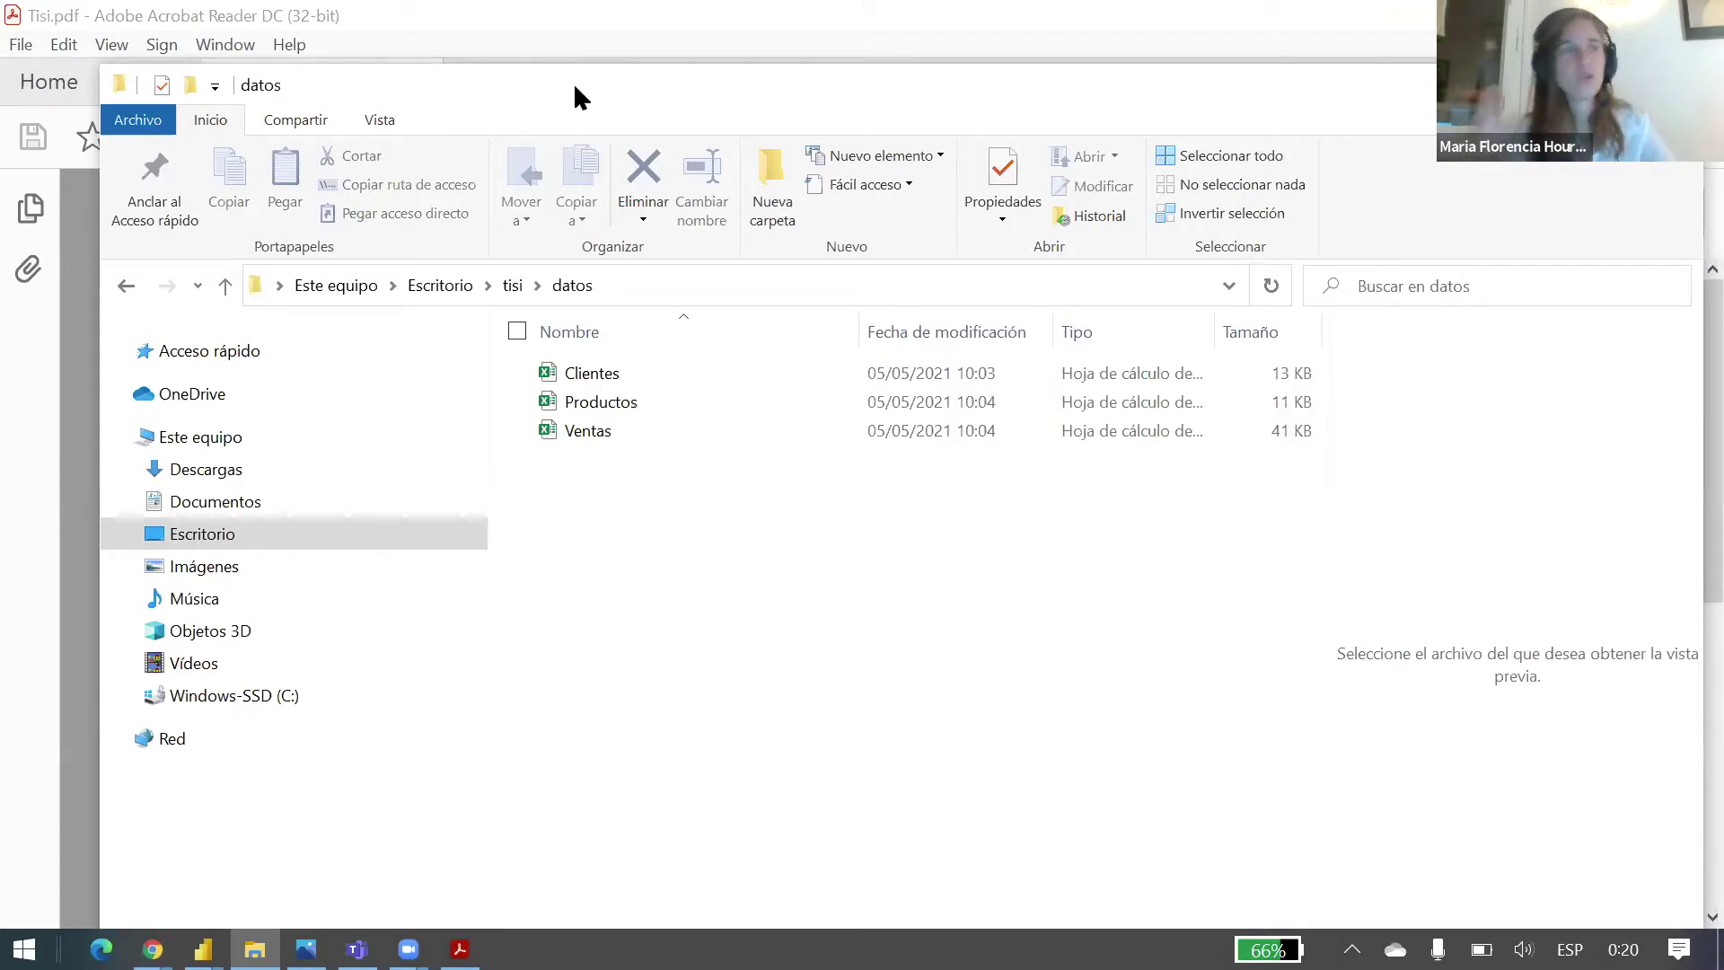
{"action": "double_click", "coordinate": [618, 432]}
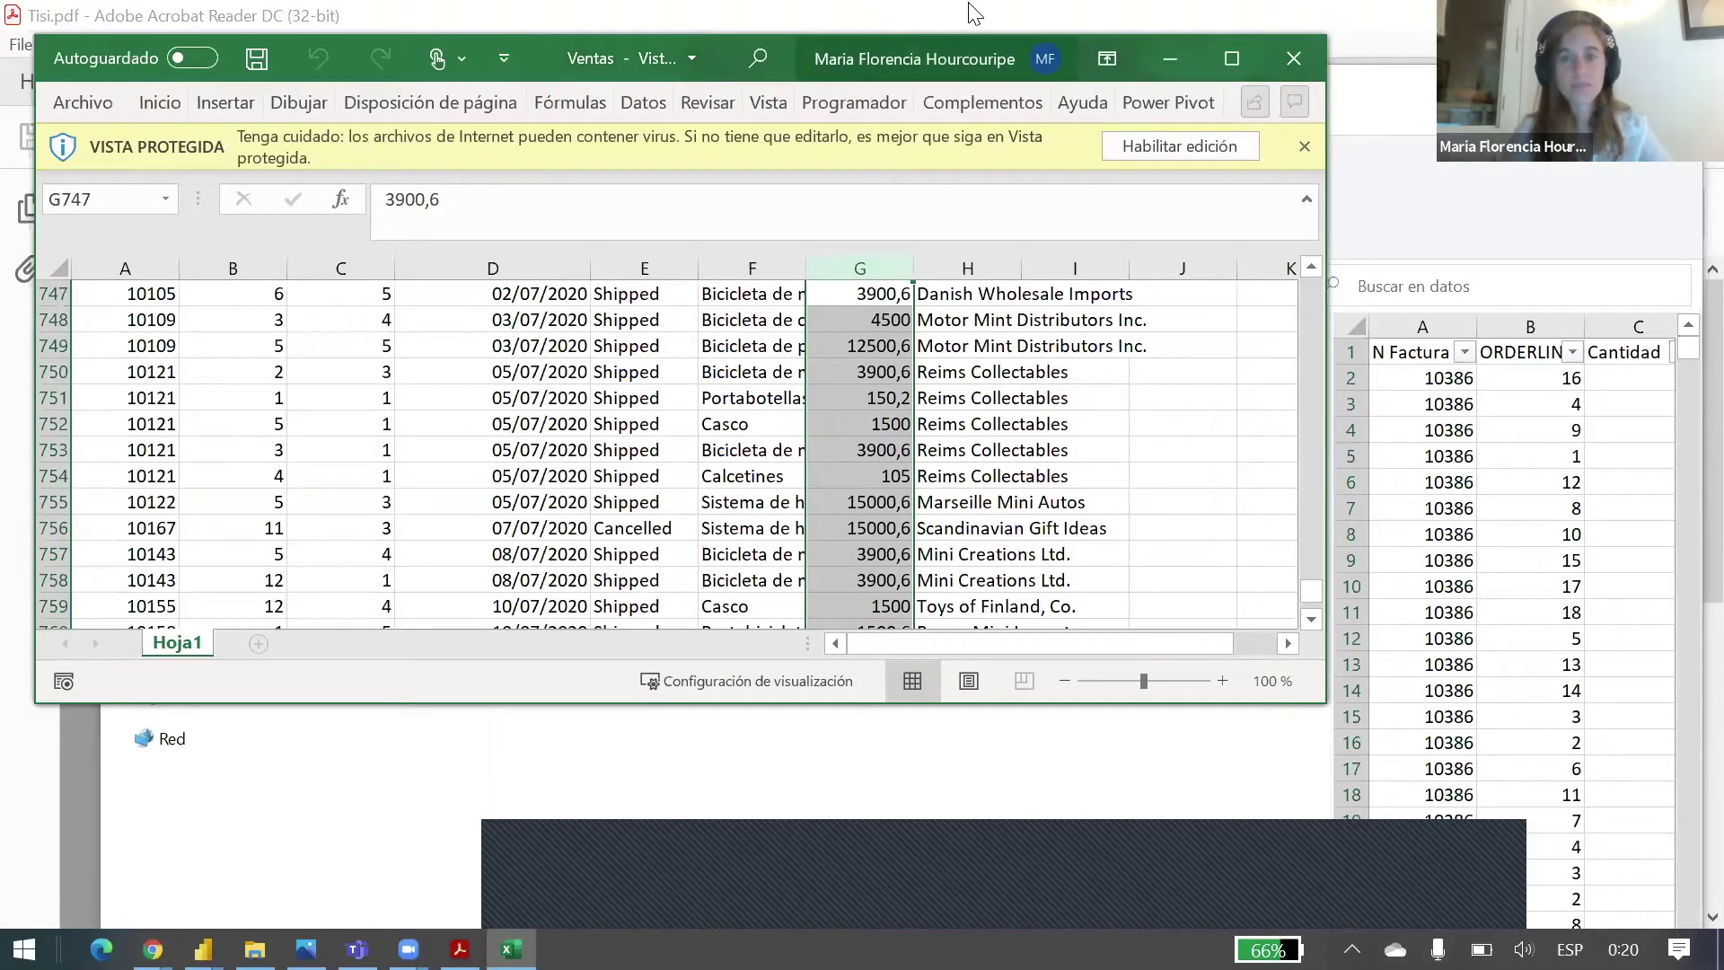
{"action": "key", "text": "super+Up"}
Step: Return to the header row of the Ventas sheet and autofit the width of all its columns
{"action": "left_click", "coordinate": [650, 691]}
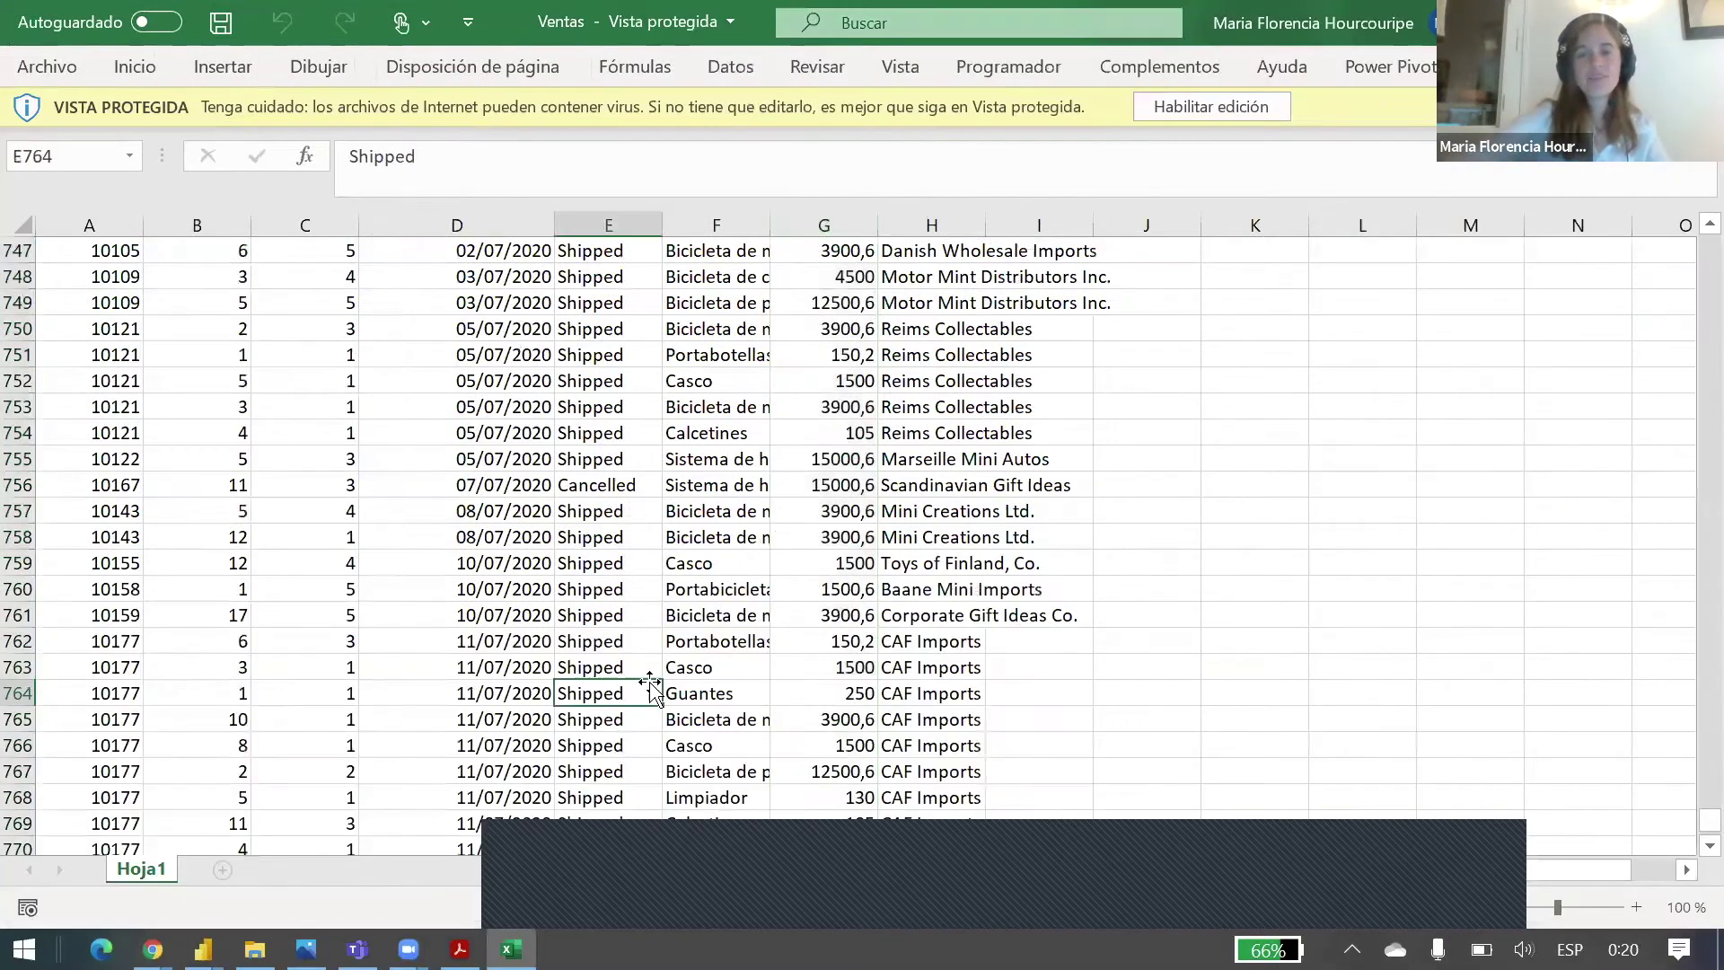
{"action": "key", "text": "ctrl+Up"}
{"action": "key", "text": "ctrl+Left"}
{"action": "key", "text": "Right"}
{"action": "key", "text": "Right"}
{"action": "key", "text": "Right"}
{"action": "key", "text": "Right"}
{"action": "key", "text": "Right"}
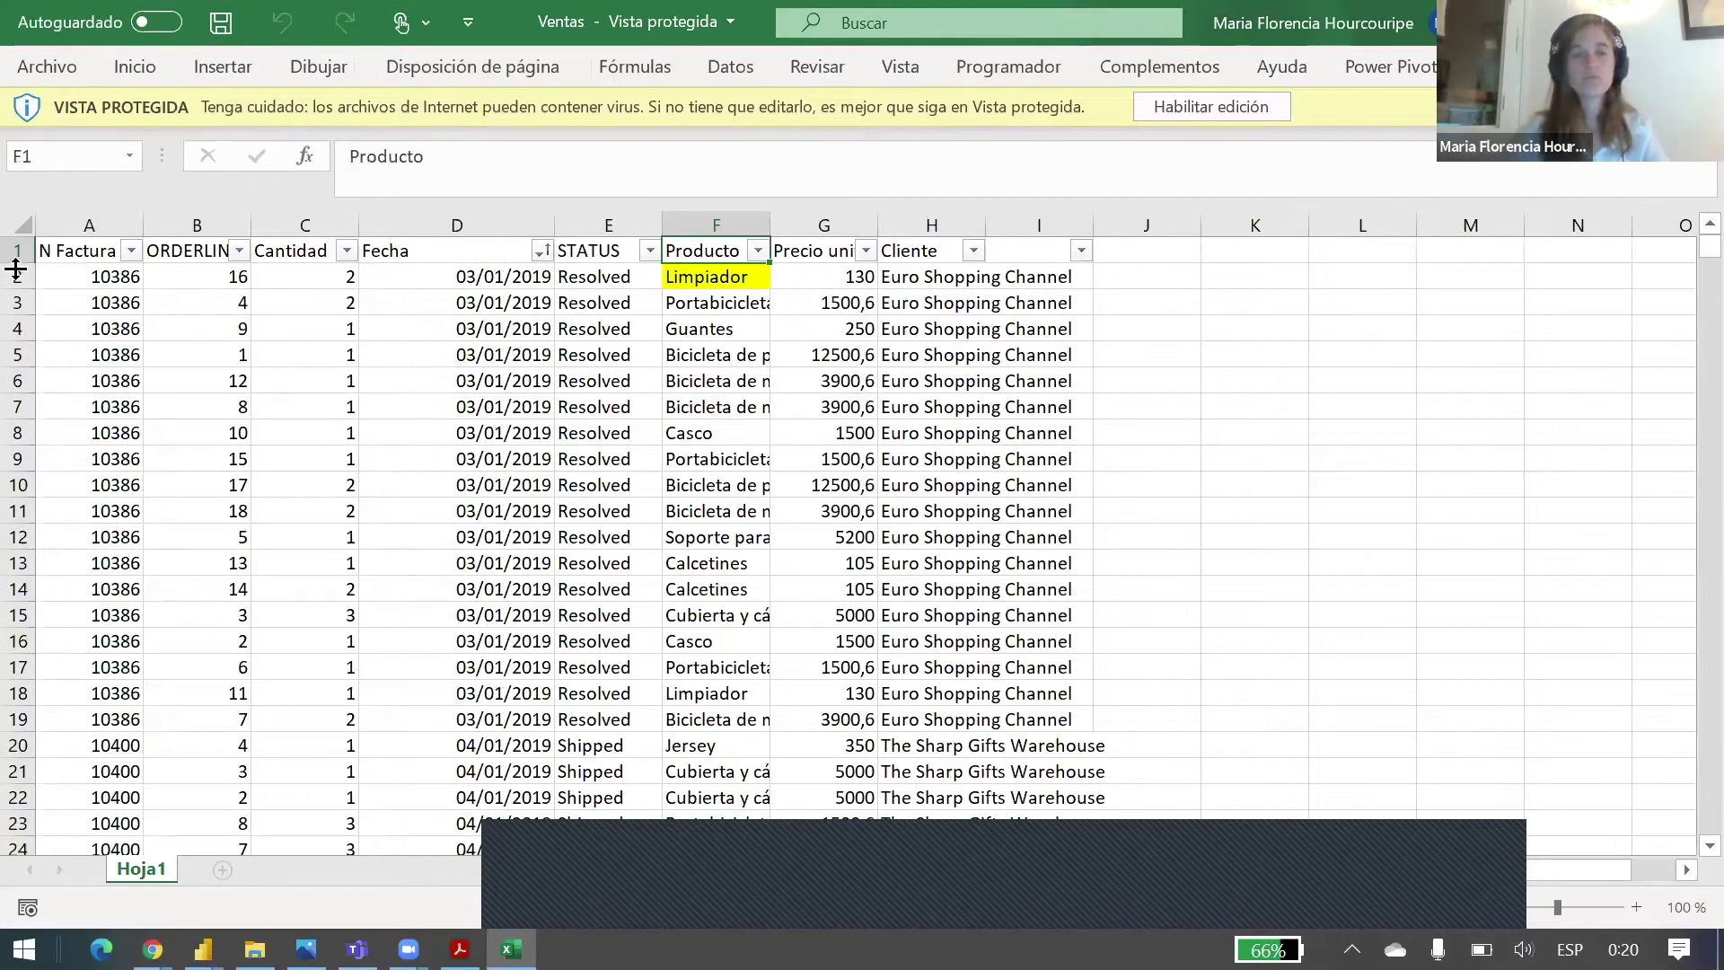
{"action": "key", "text": "Right"}
{"action": "key", "text": "ctrl+a"}
{"action": "double_click", "coordinate": [143, 224]}
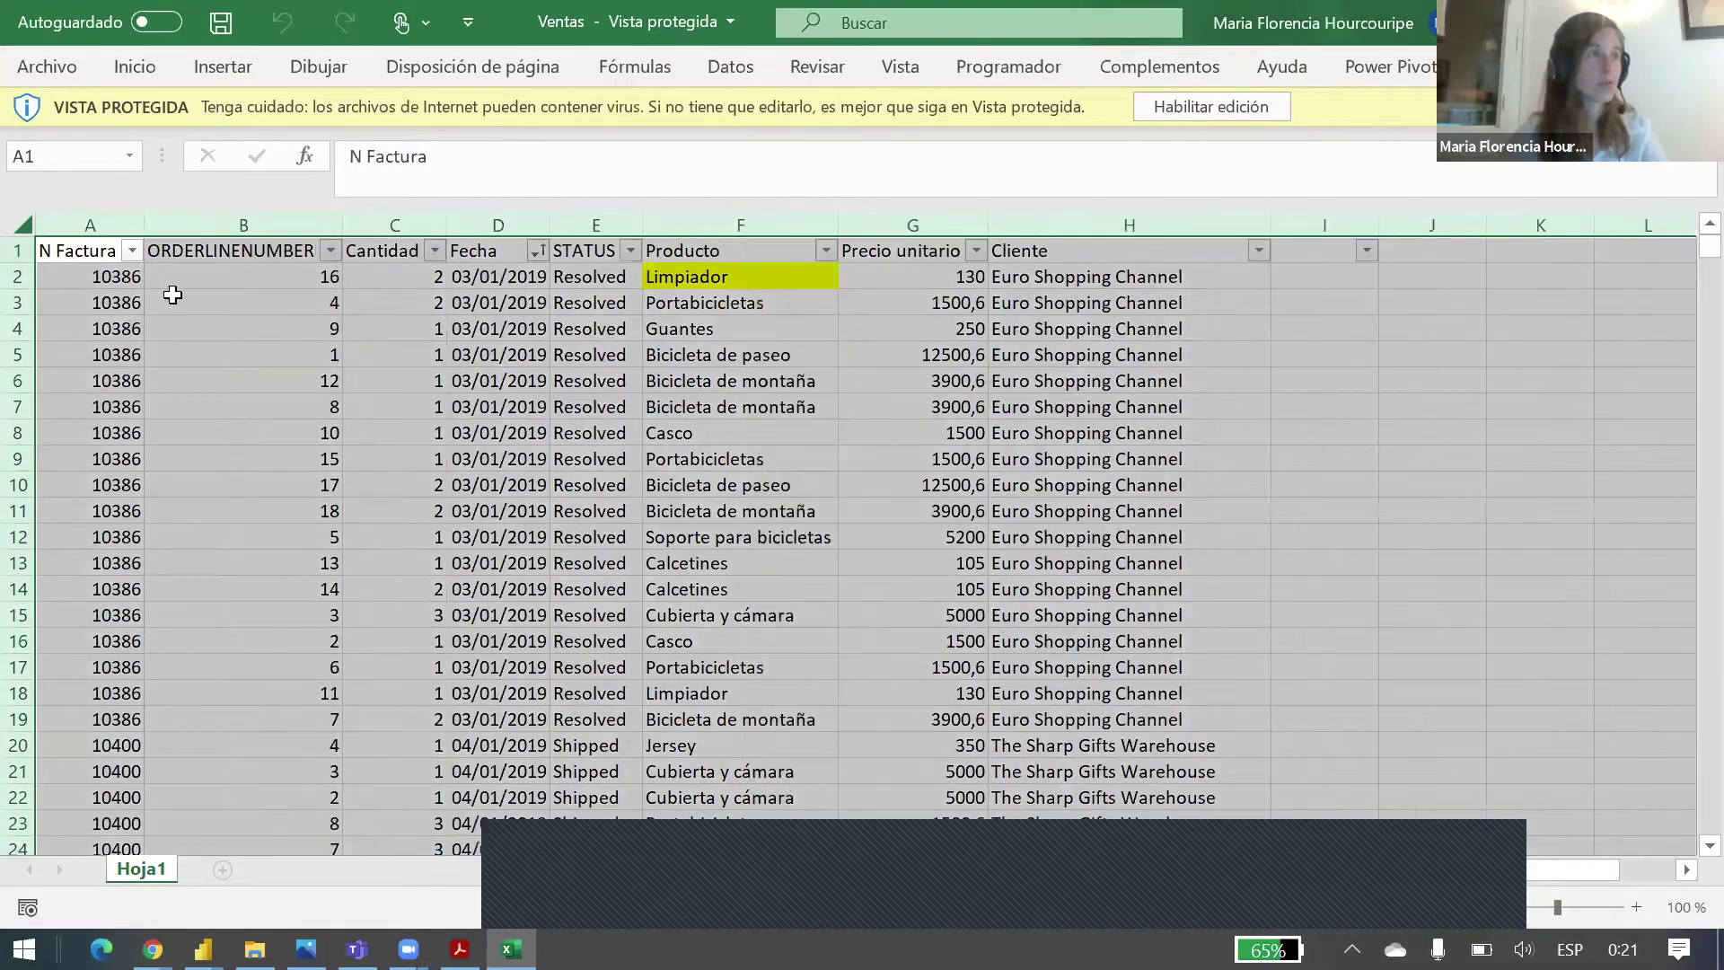
Step: Examine the N Factura column, the first sales record and all the lines of invoice 10386
{"action": "left_click", "coordinate": [97, 262]}
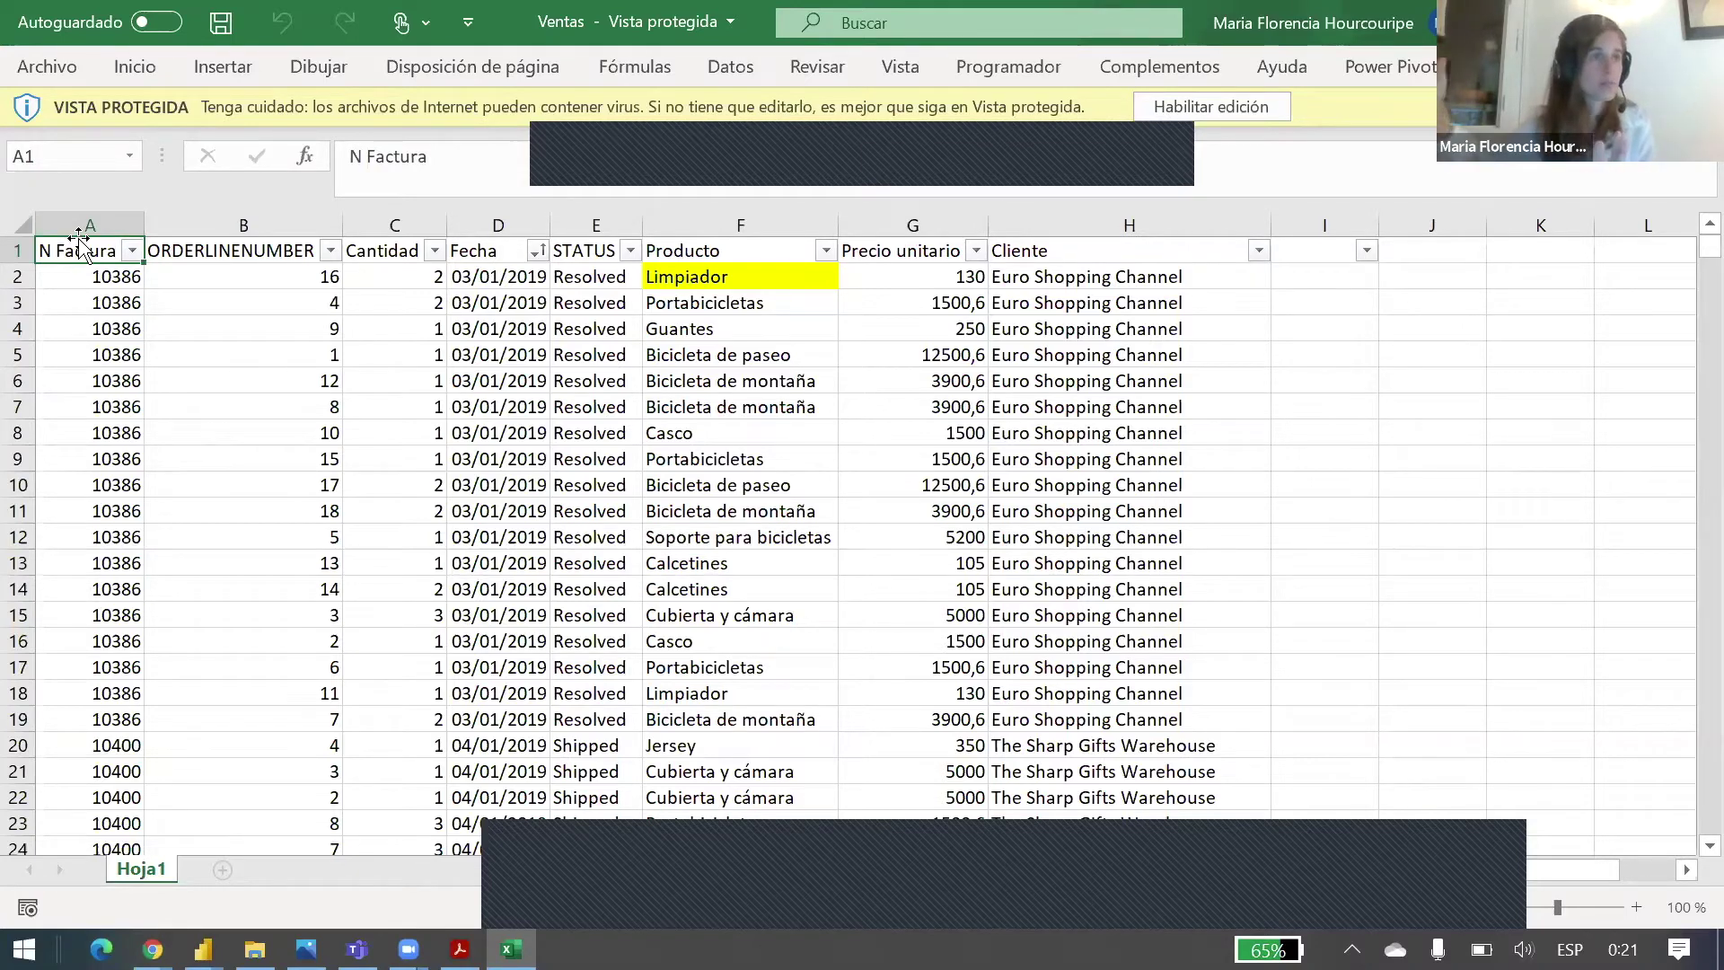
{"action": "left_click", "coordinate": [18, 276]}
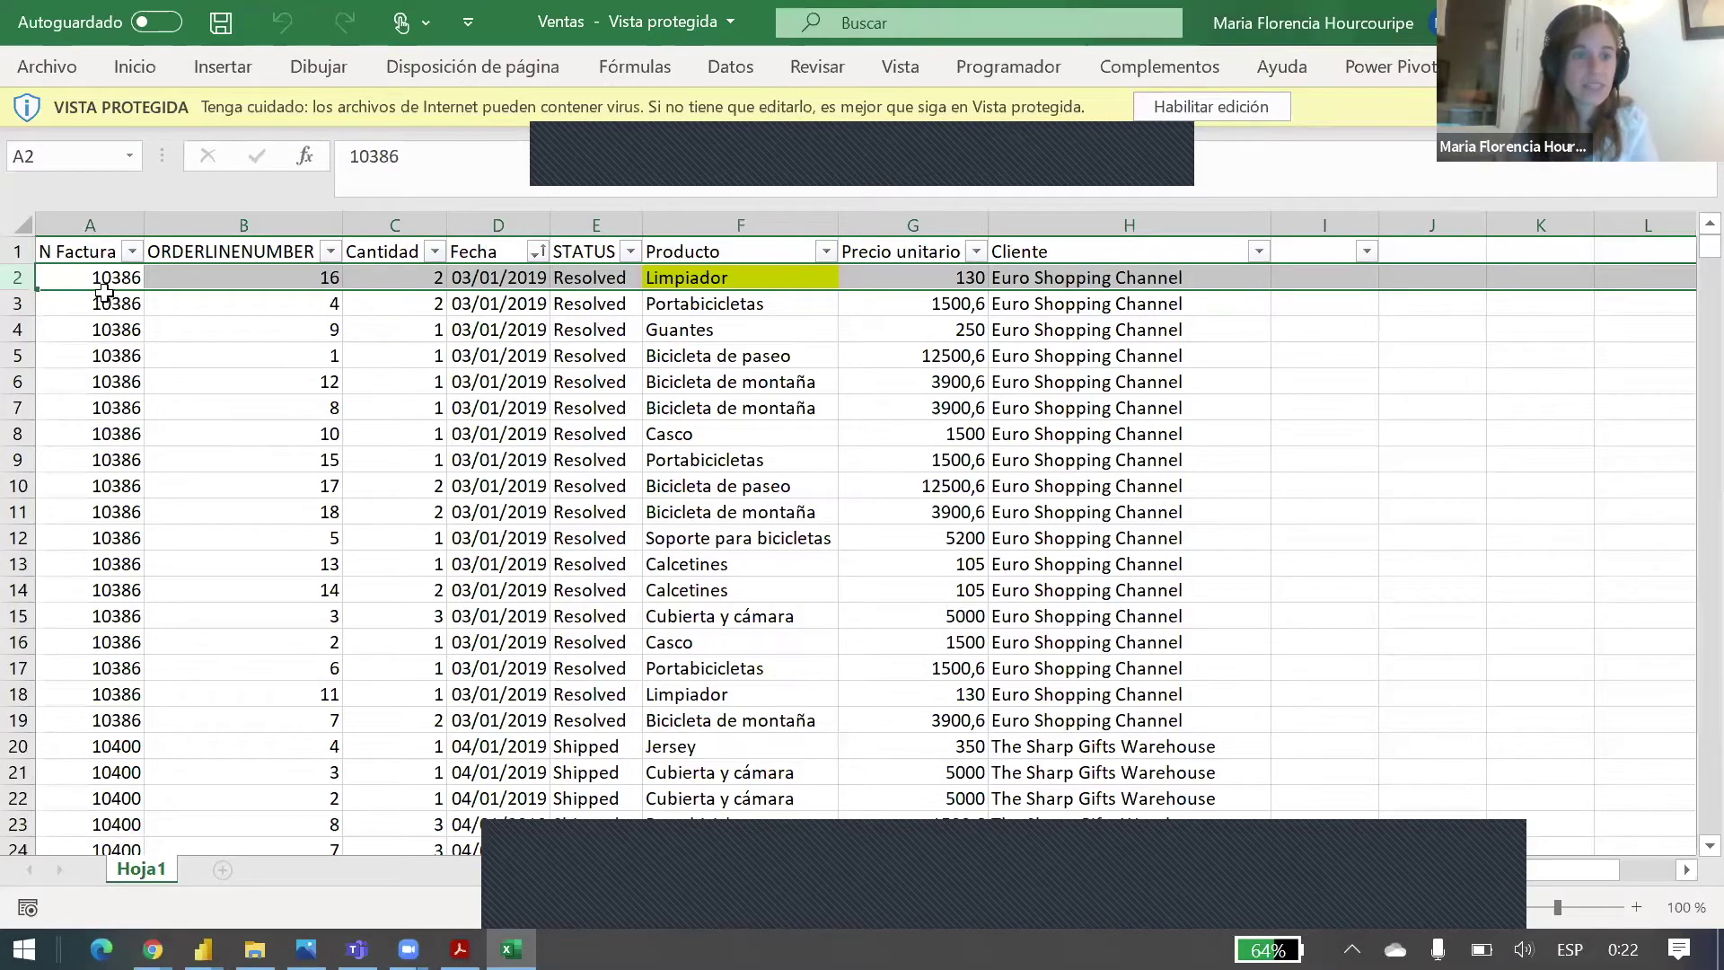
{"action": "left_click_drag", "start_coordinate": [117, 284], "coordinate": [99, 720]}
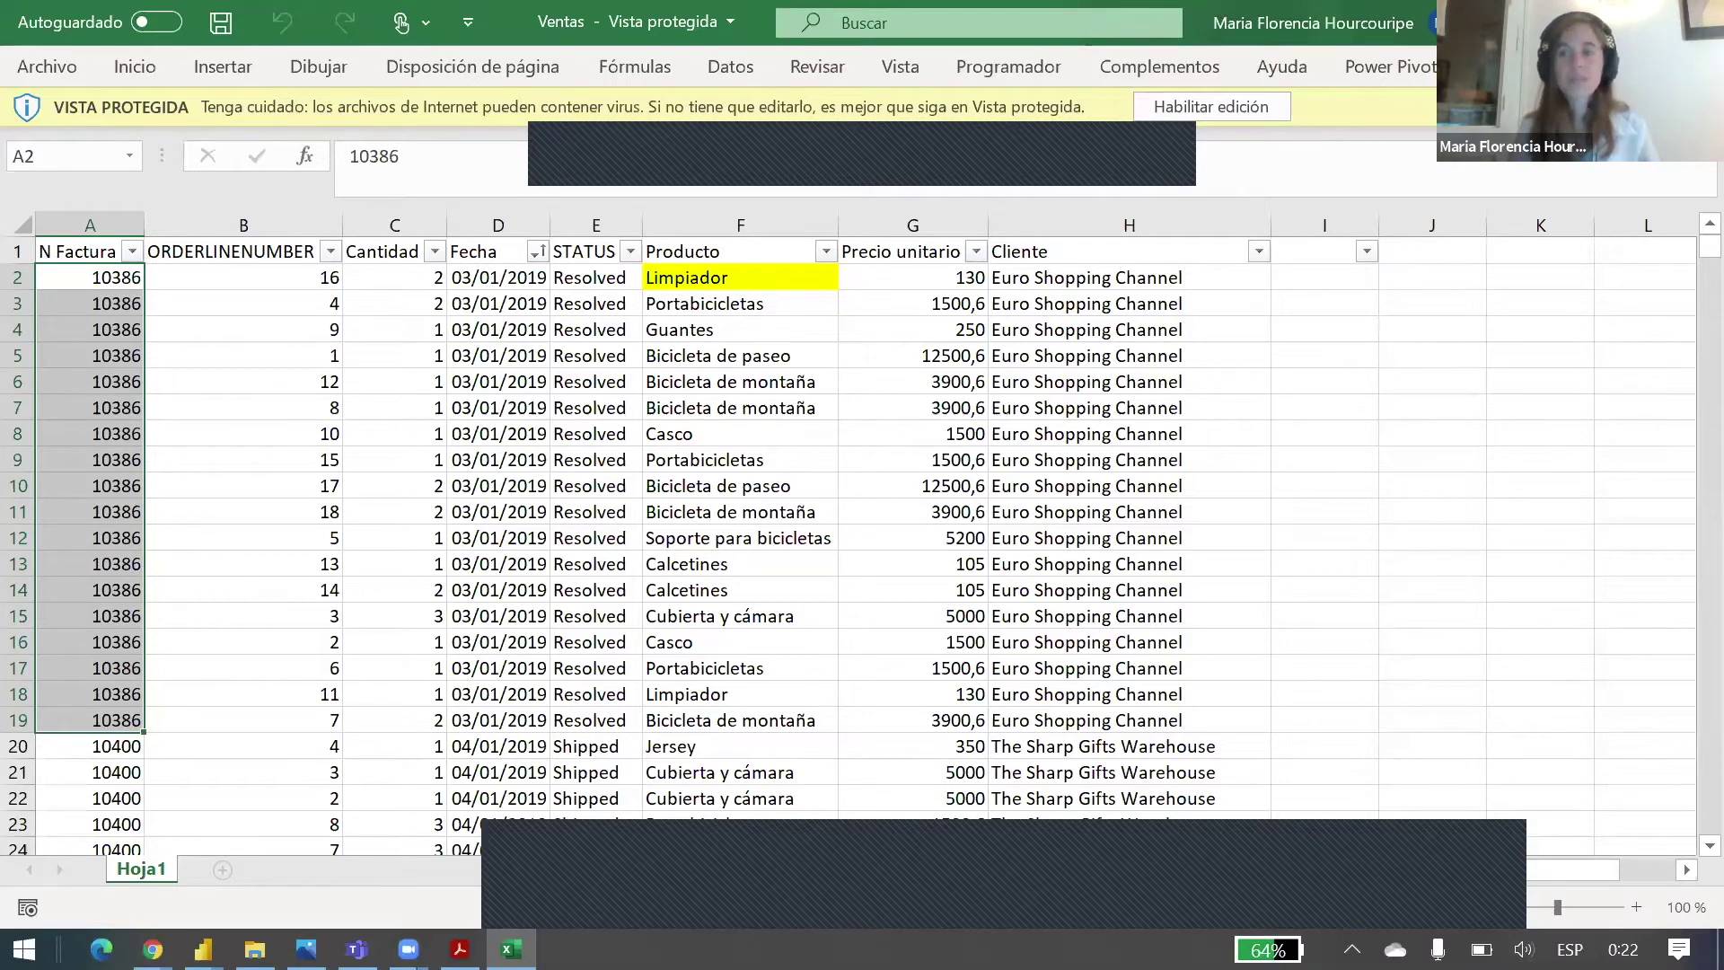
Step: Open the Productos workbook from the datos folder and place its window beside the Ventas data
{"action": "left_click", "coordinate": [255, 949]}
{"action": "left_click", "coordinate": [589, 402]}
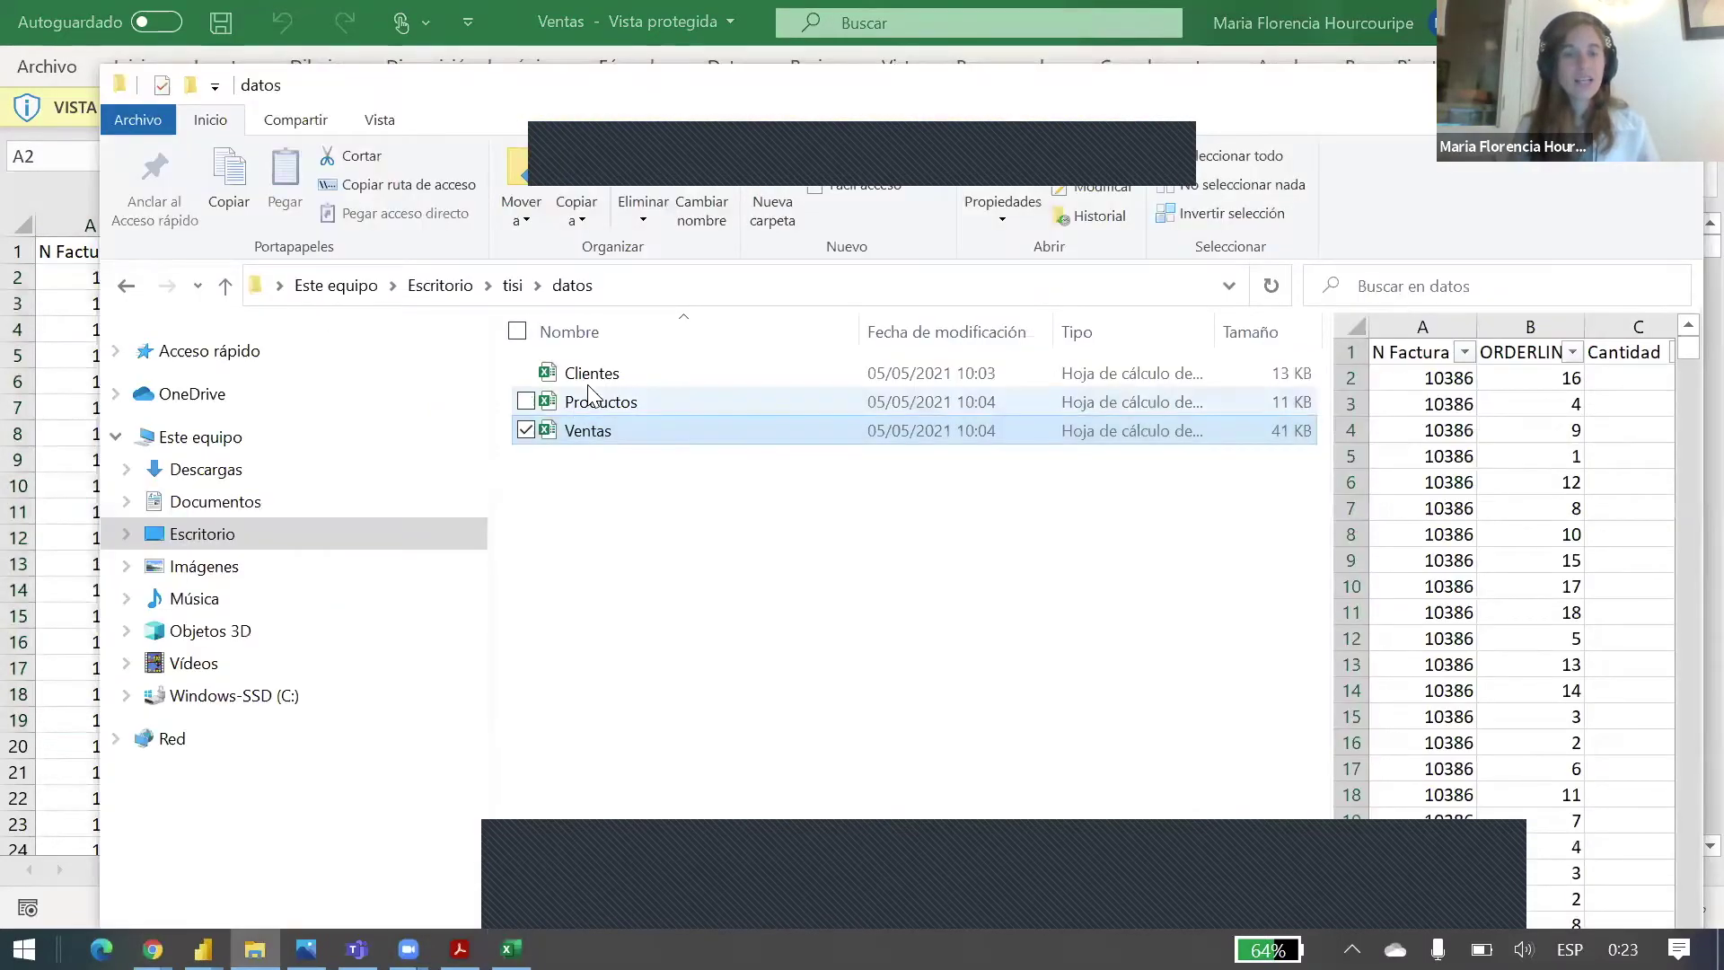
{"action": "key", "text": "alt+Tab"}
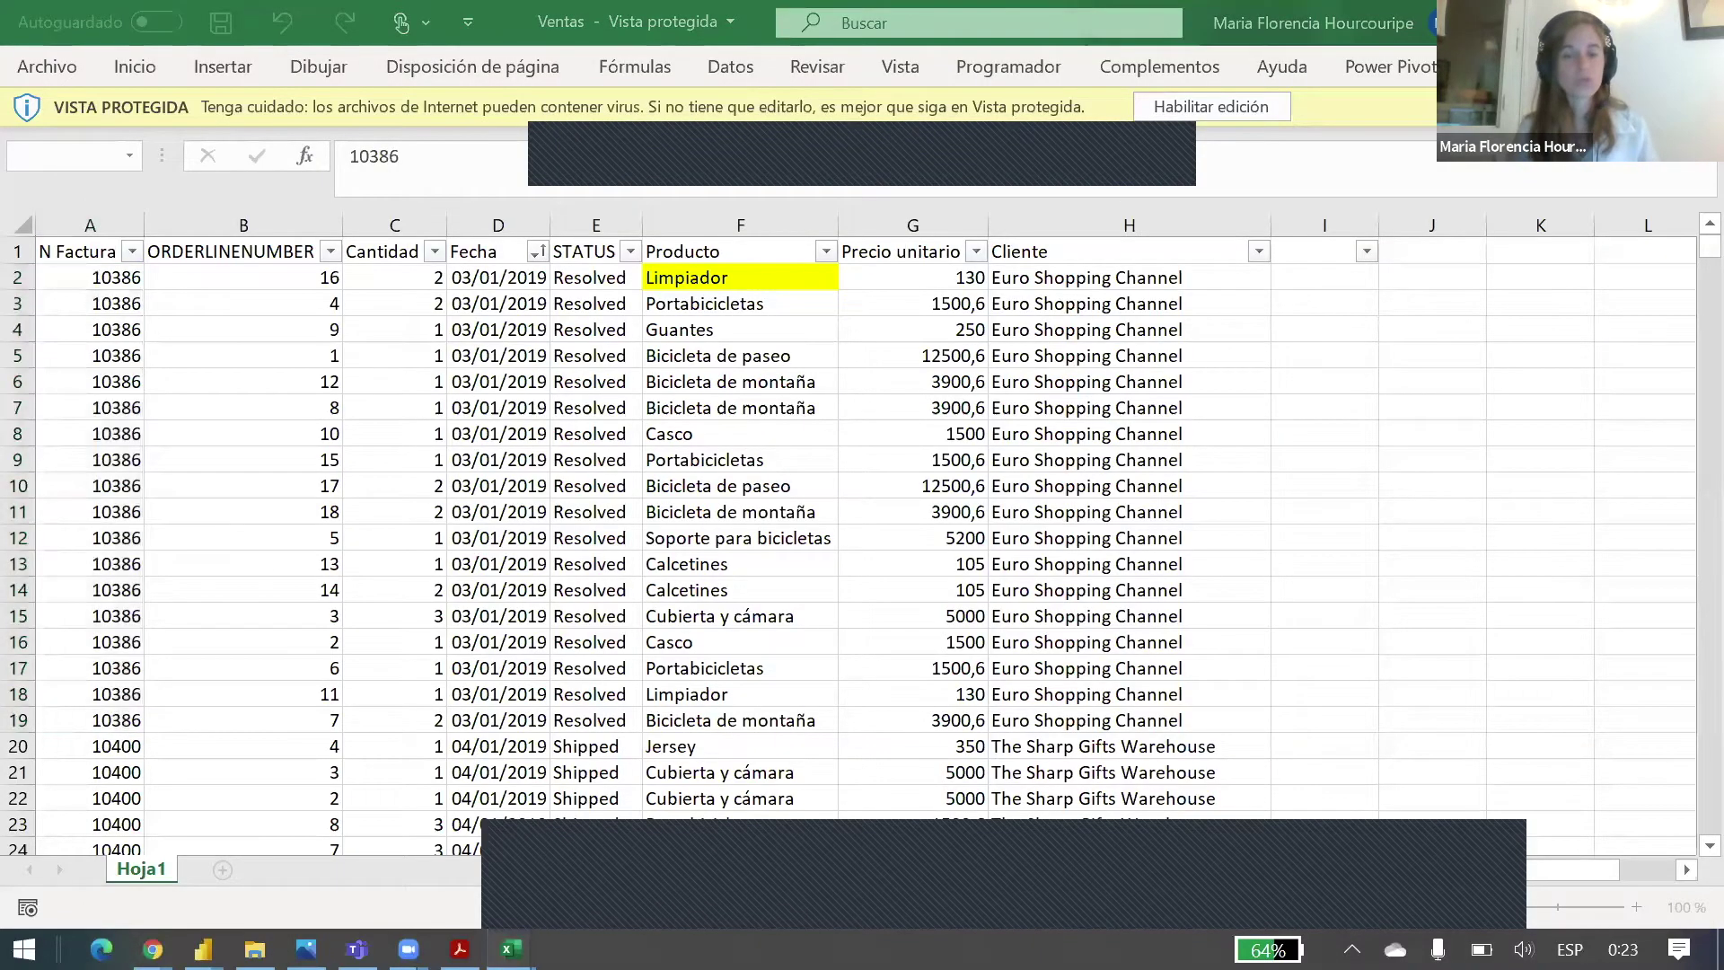
{"action": "left_click", "coordinate": [511, 949]}
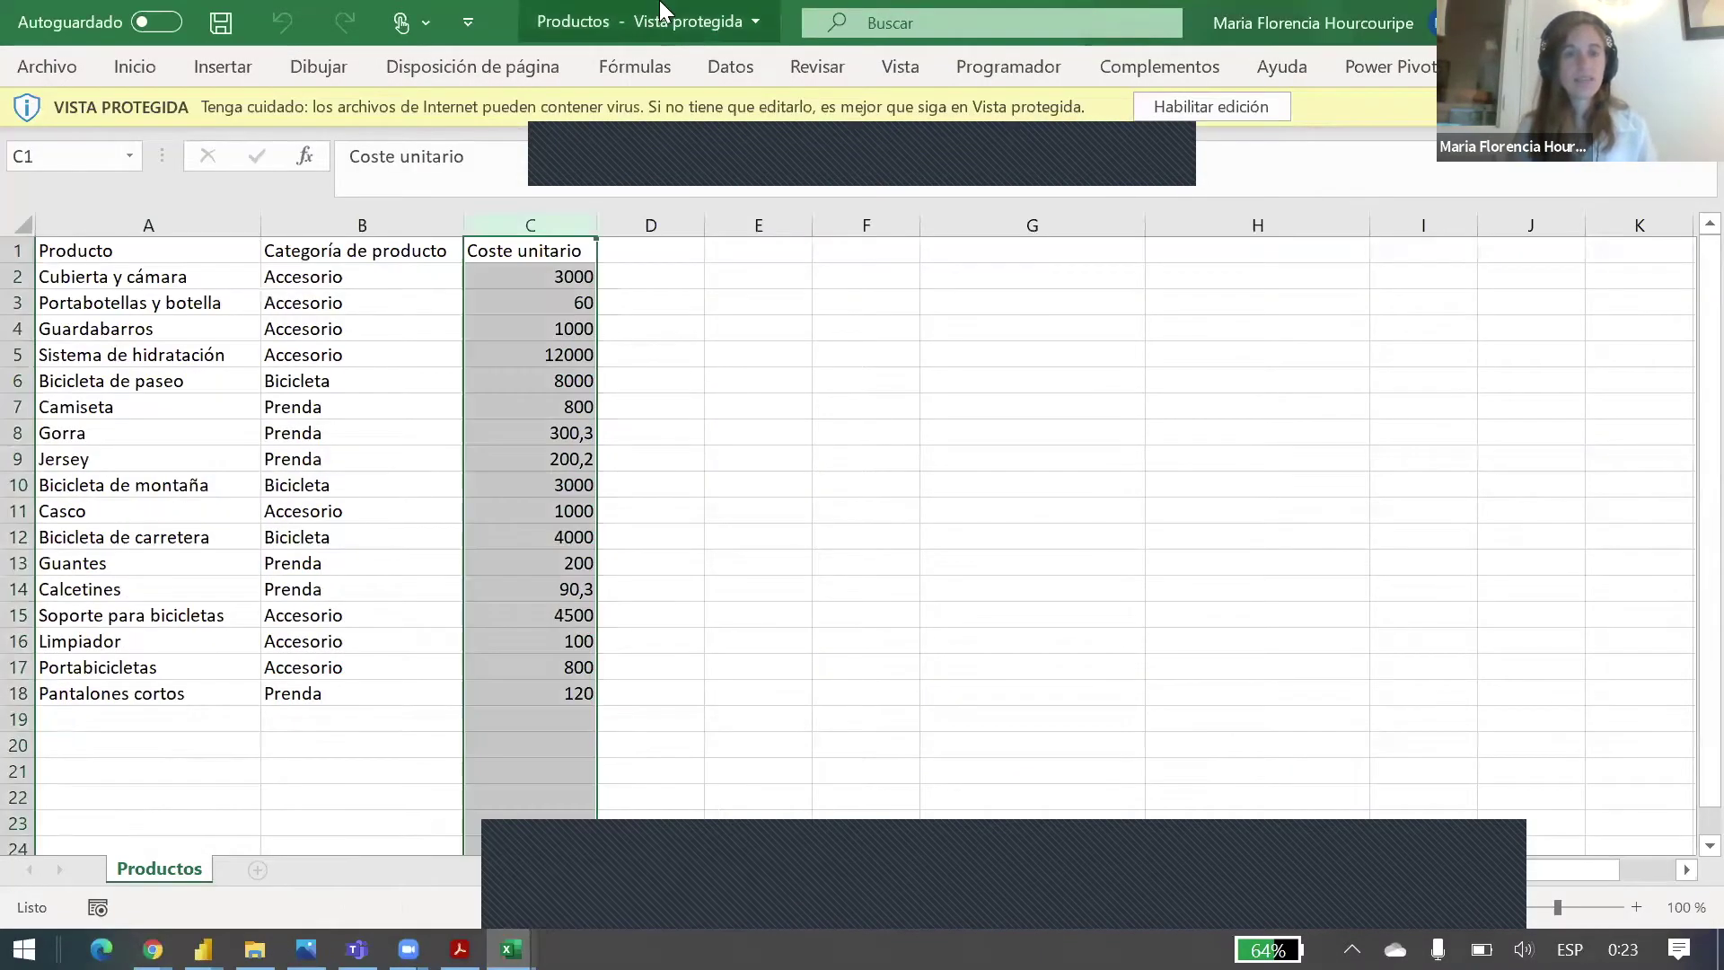
{"action": "left_click_drag", "start_coordinate": [660, 9], "coordinate": [1040, 385]}
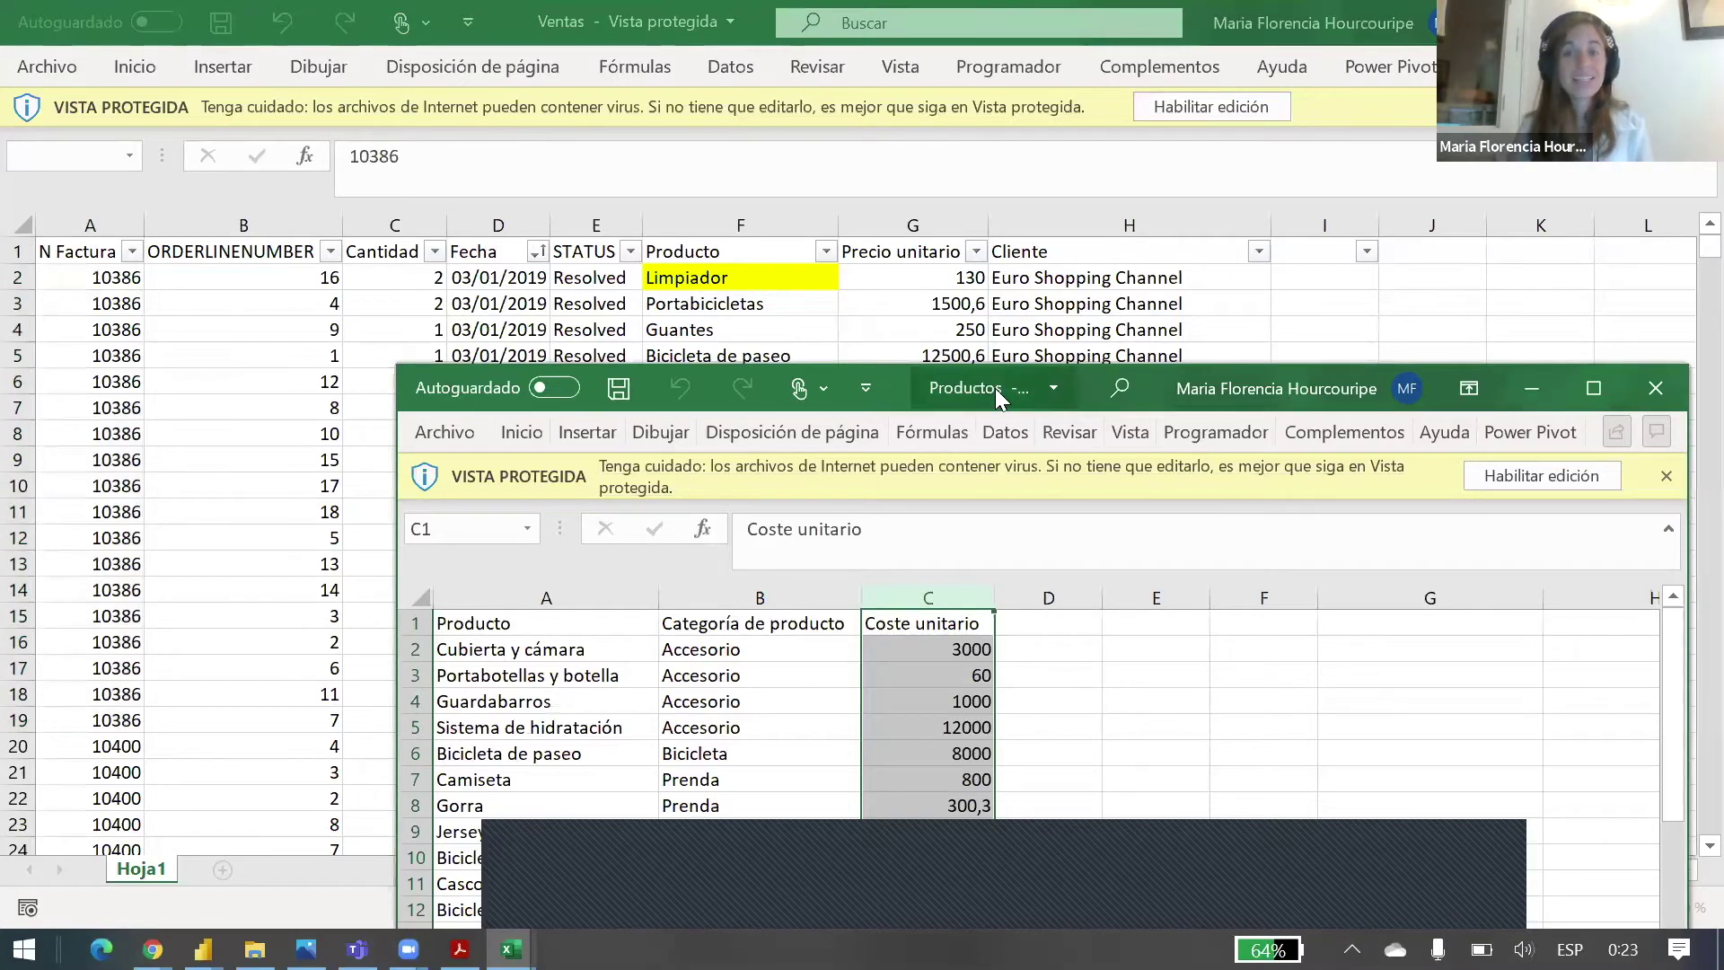
{"action": "left_click_drag", "start_coordinate": [1037, 399], "coordinate": [1192, 294]}
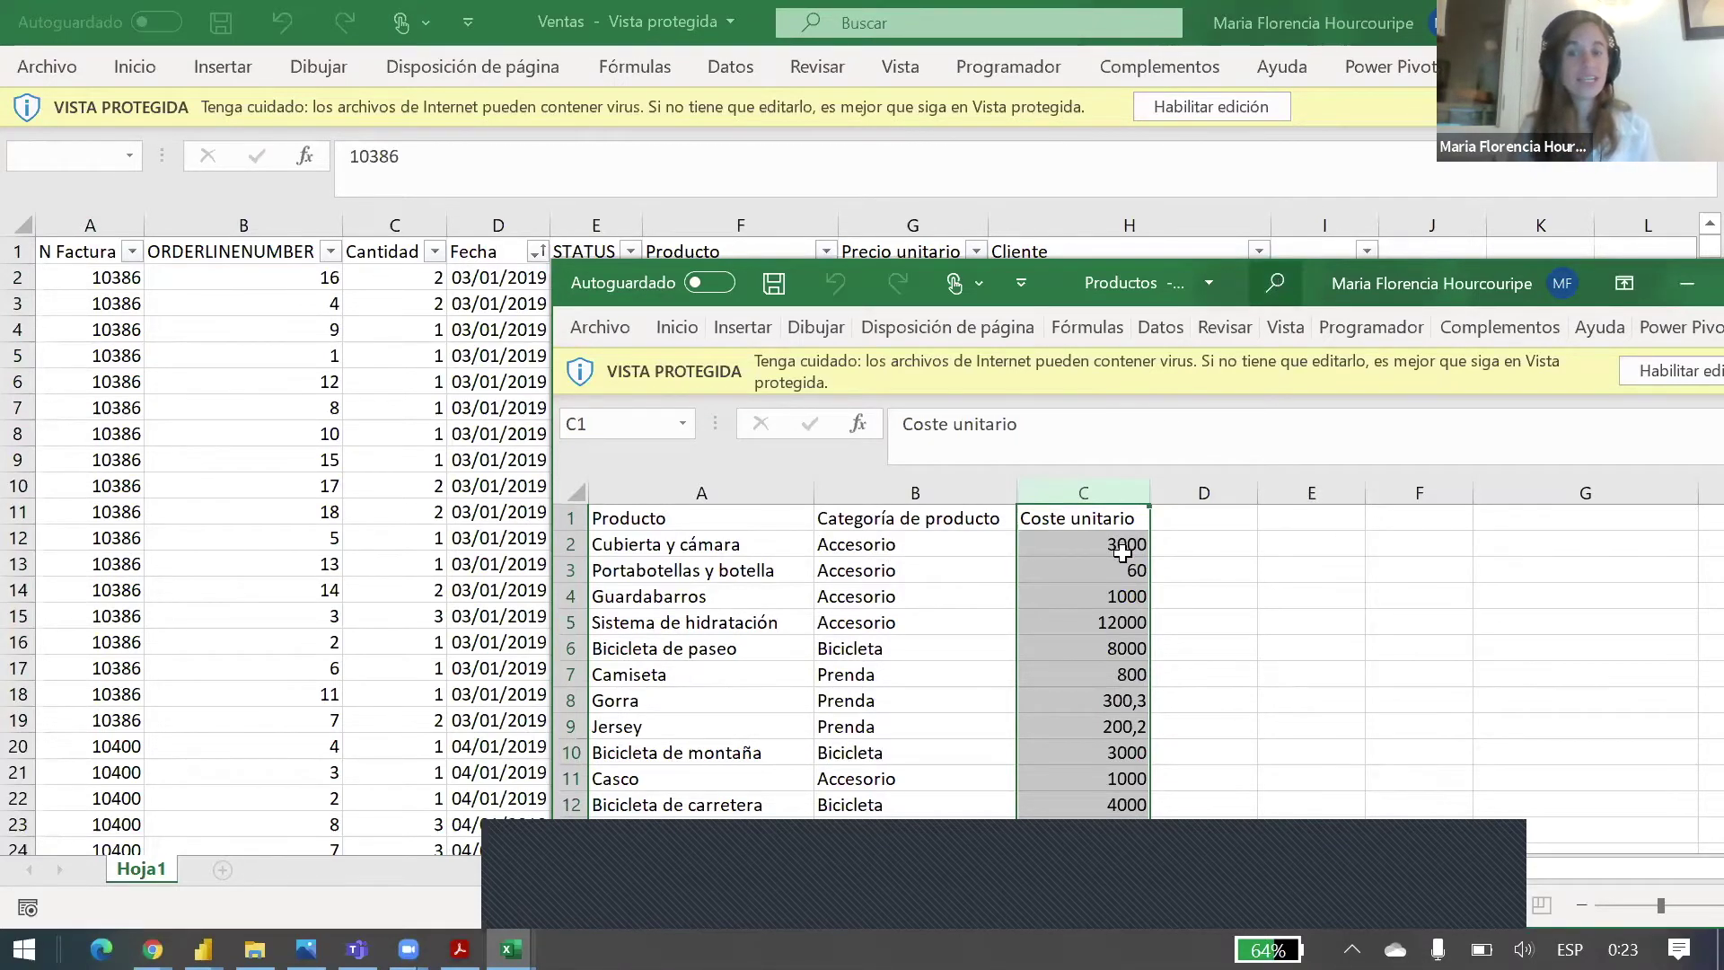
{"action": "left_click_drag", "start_coordinate": [1277, 277], "coordinate": [1487, 69]}
Step: Review the product list in Productos through its last row, Pantalones cortos, and return to its header
{"action": "scroll", "coordinate": [1122, 453], "scroll_direction": "down", "scroll_amount": 5}
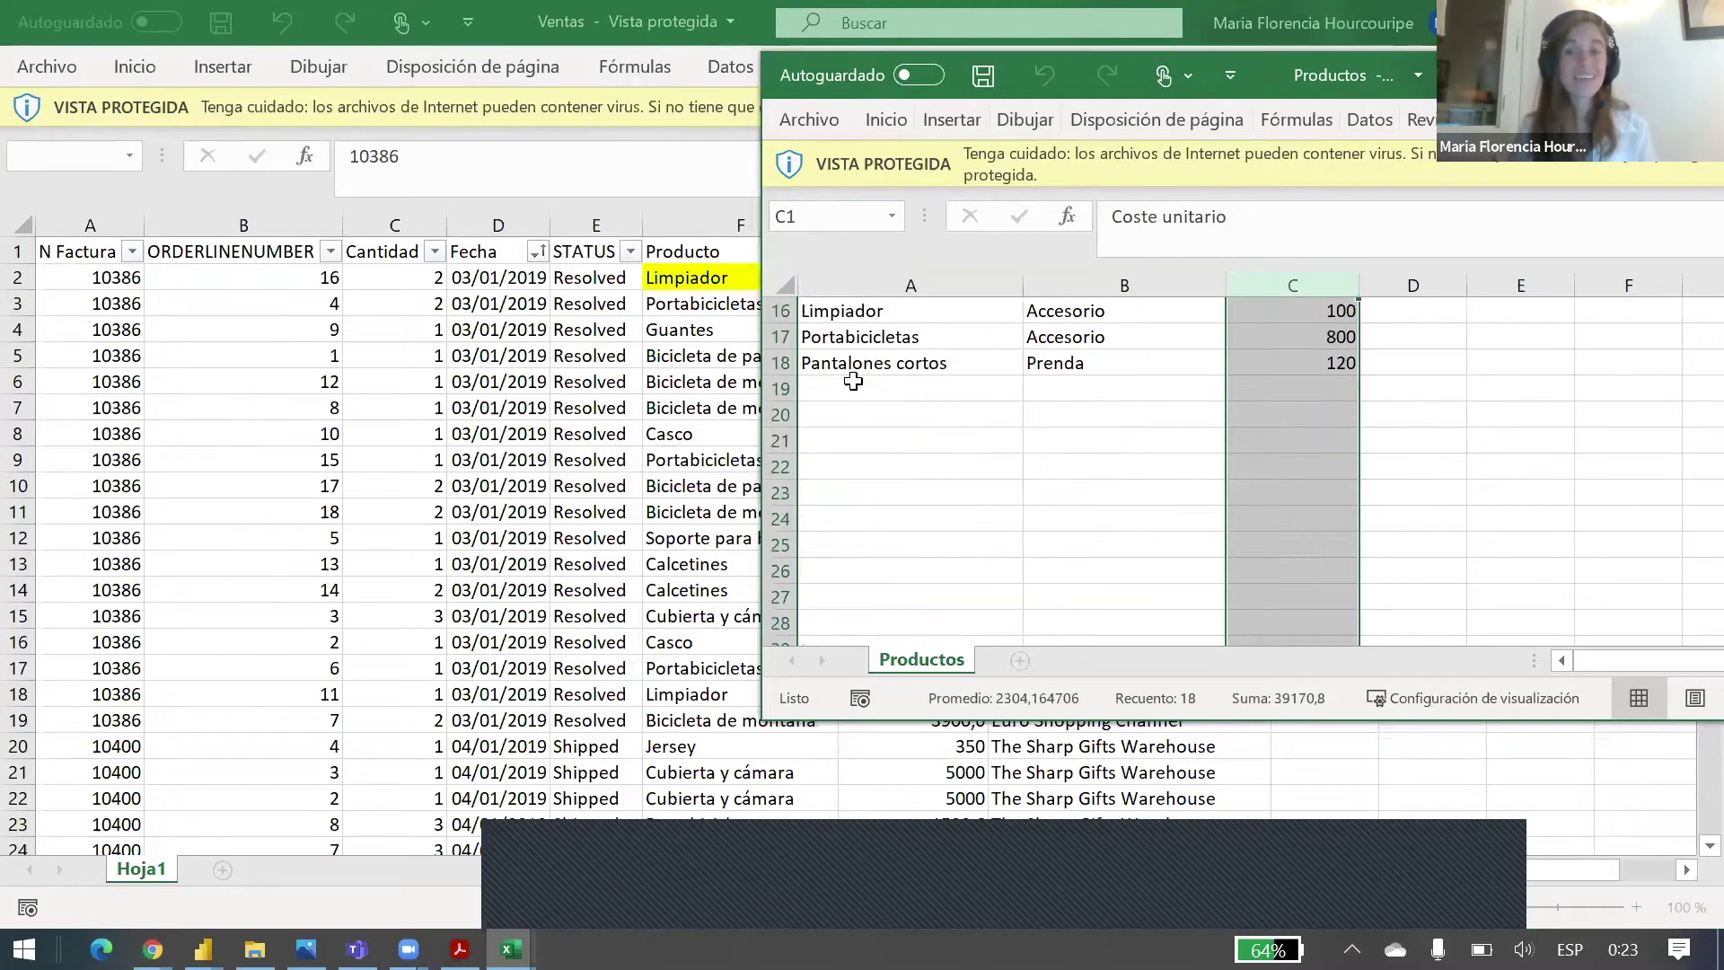
{"action": "left_click", "coordinate": [781, 363]}
{"action": "scroll", "coordinate": [1162, 454], "scroll_direction": "up", "scroll_amount": 5}
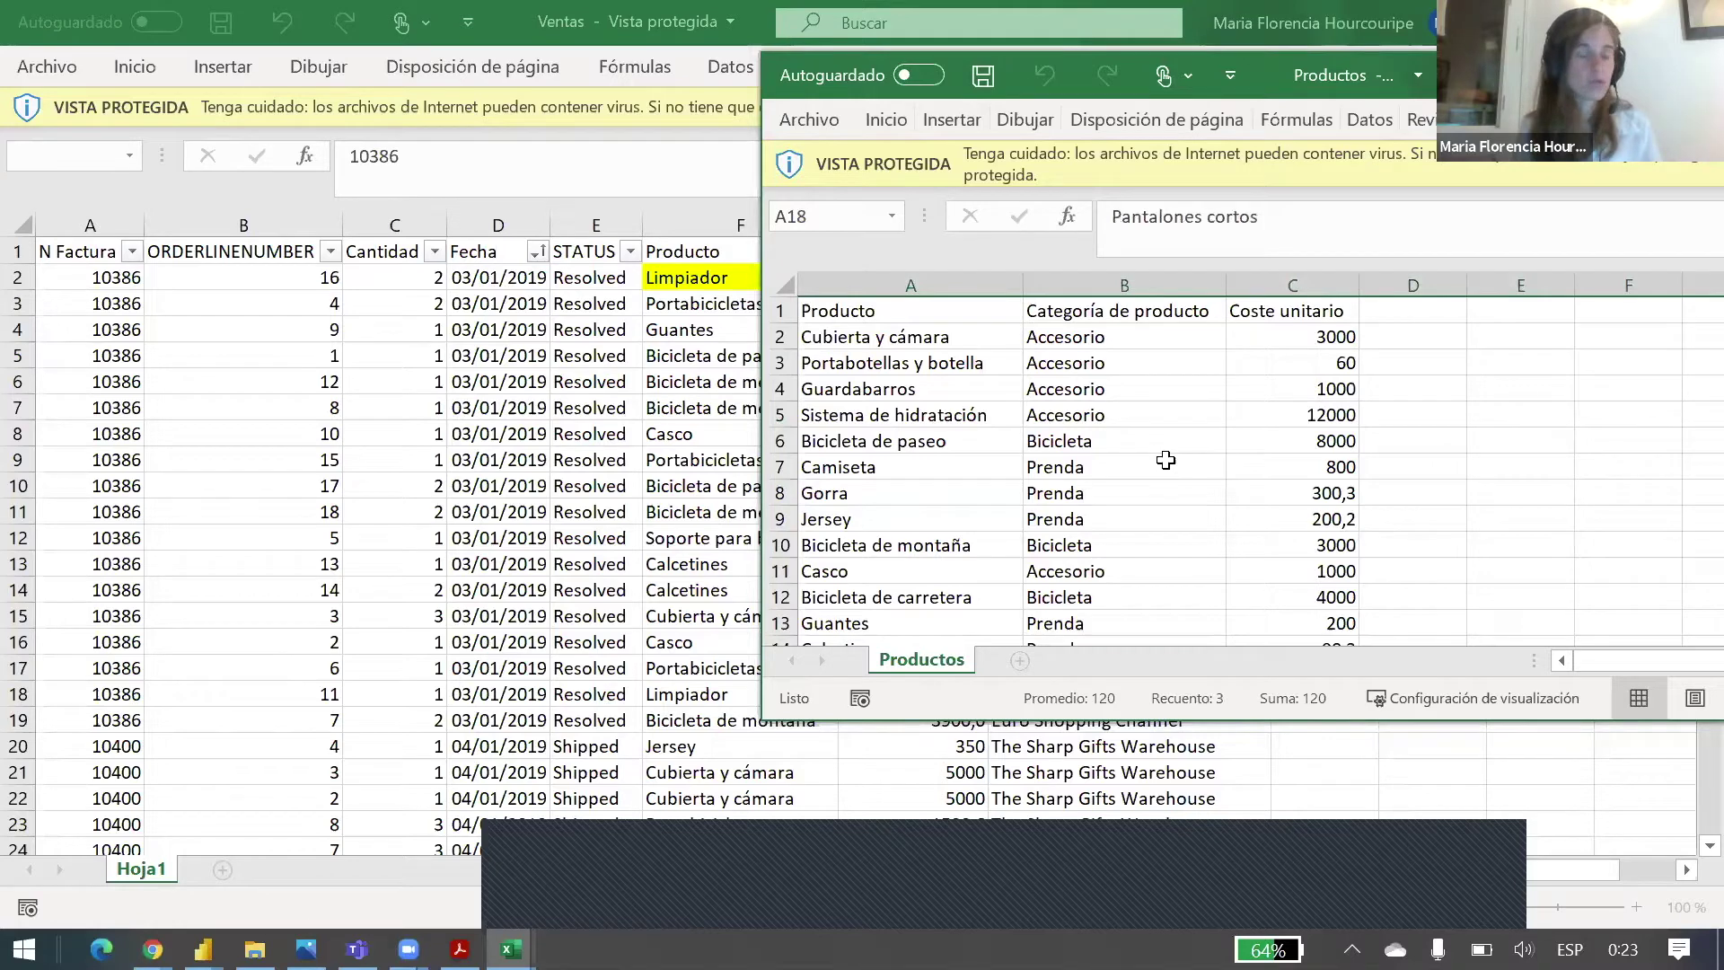
Step: Open the Clientes workbook from the datos folder, minimize Productos, and show the client list maximized at 100 % zoom
{"action": "left_click", "coordinate": [255, 949]}
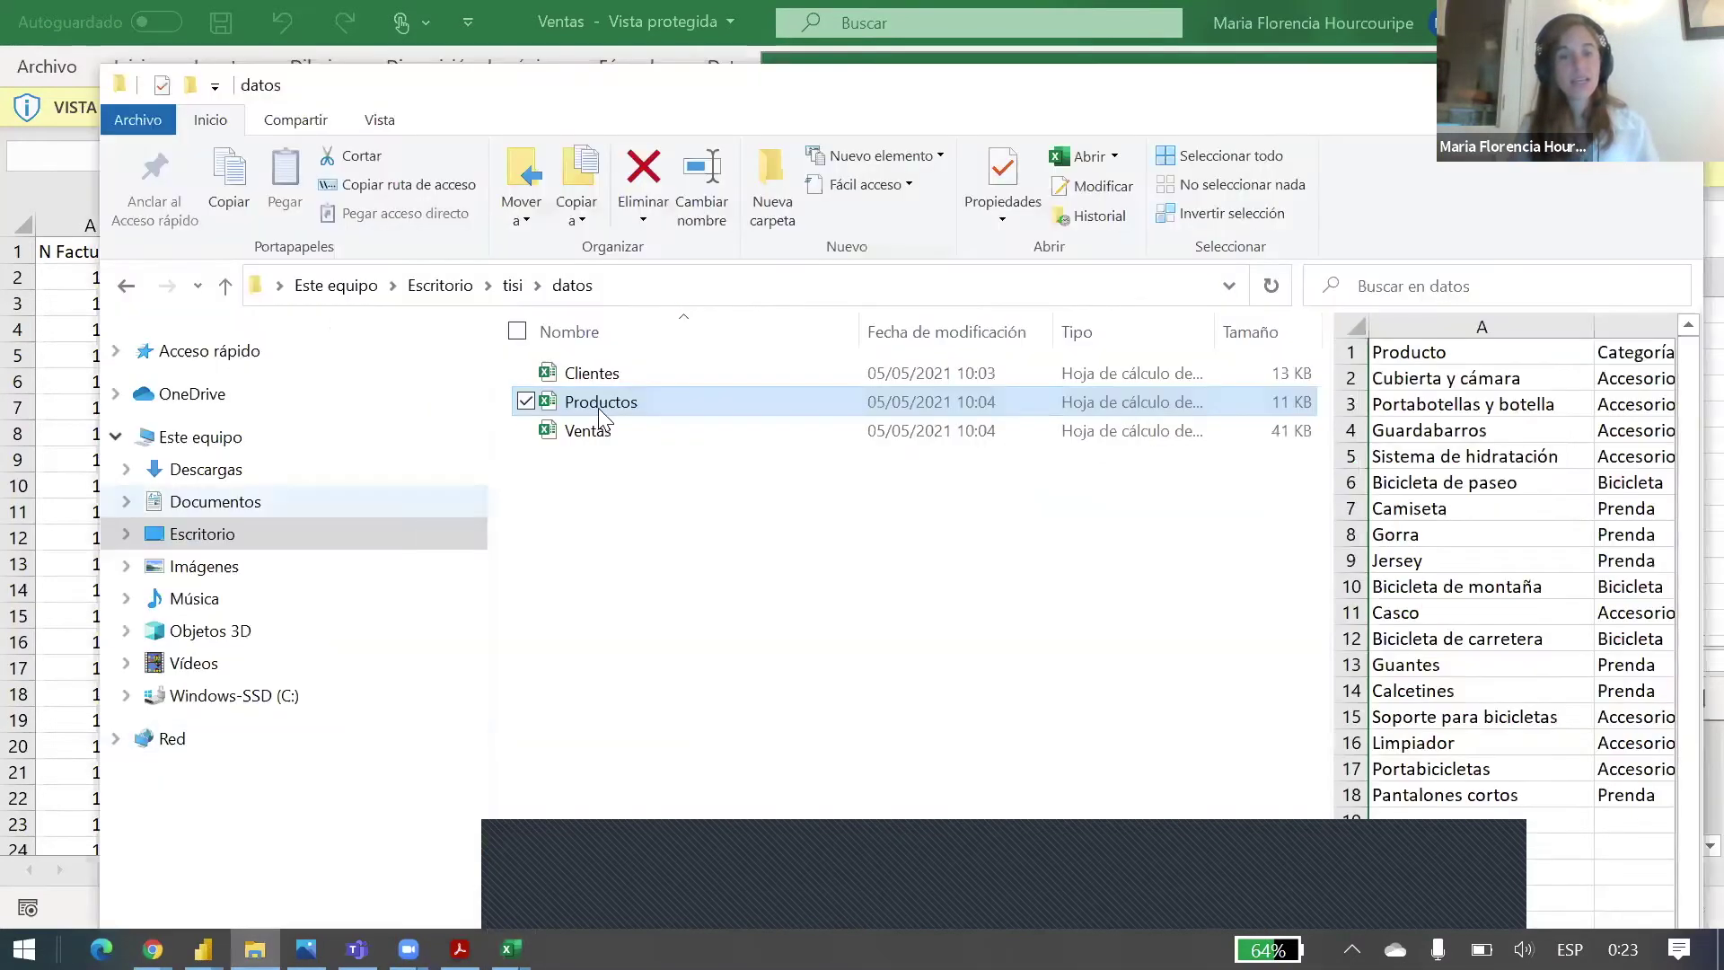
{"action": "left_click", "coordinate": [603, 373]}
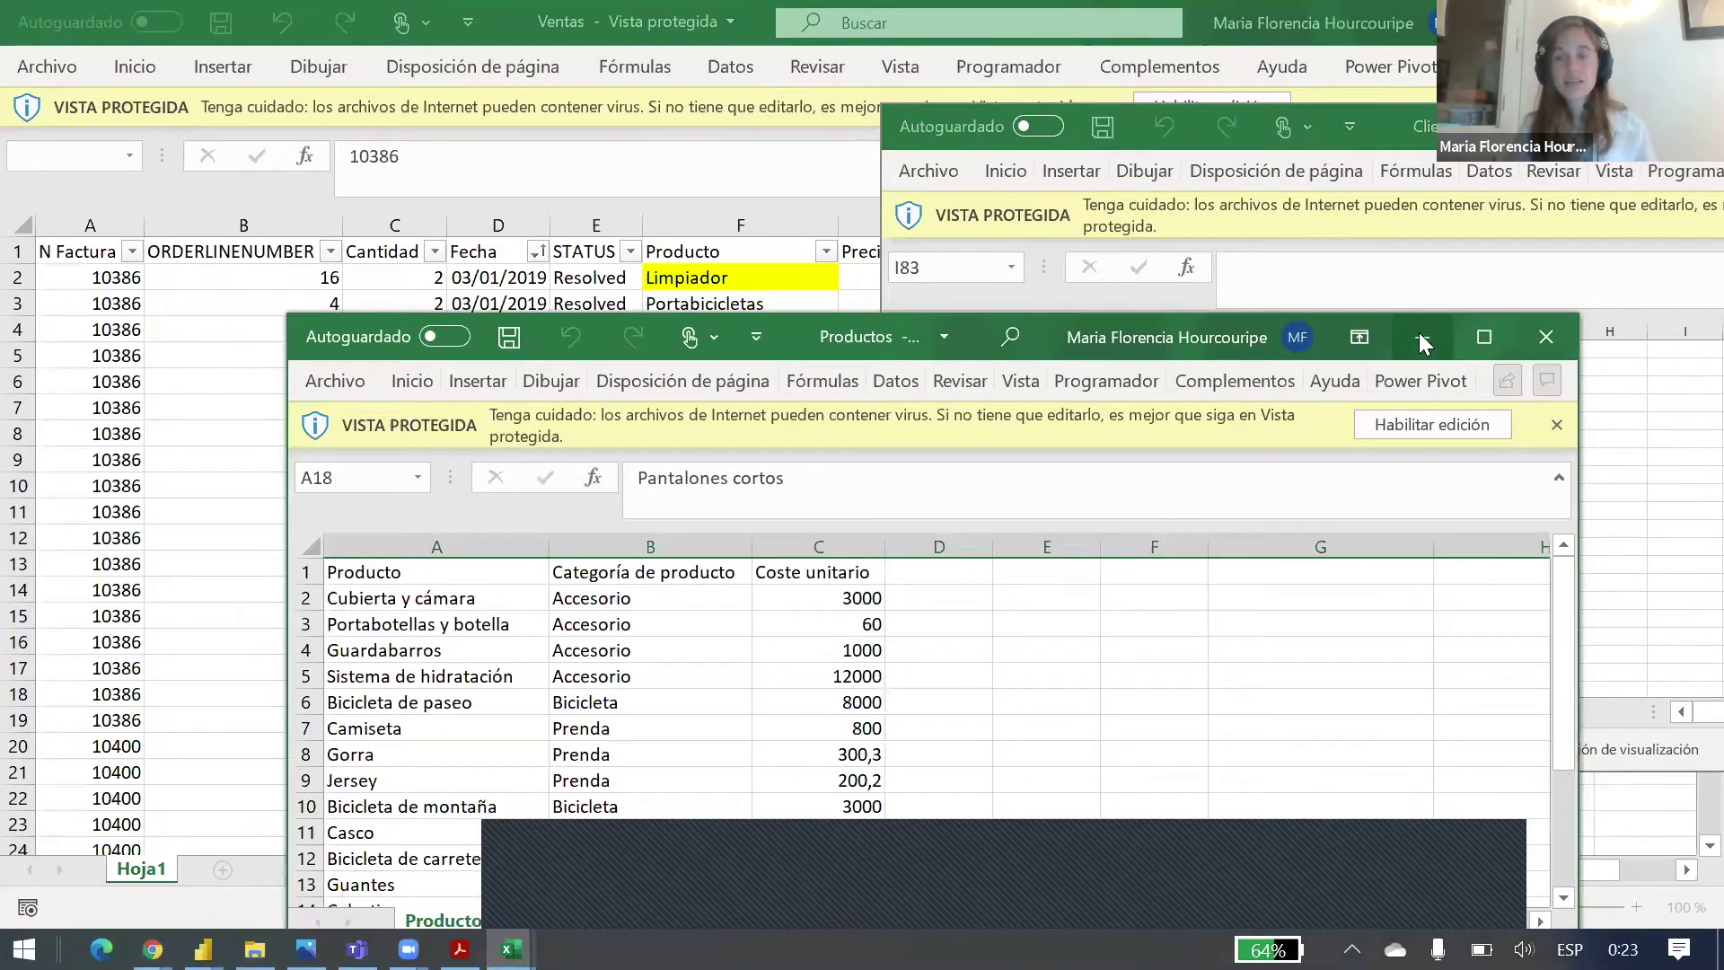
{"action": "left_click", "coordinate": [1419, 341]}
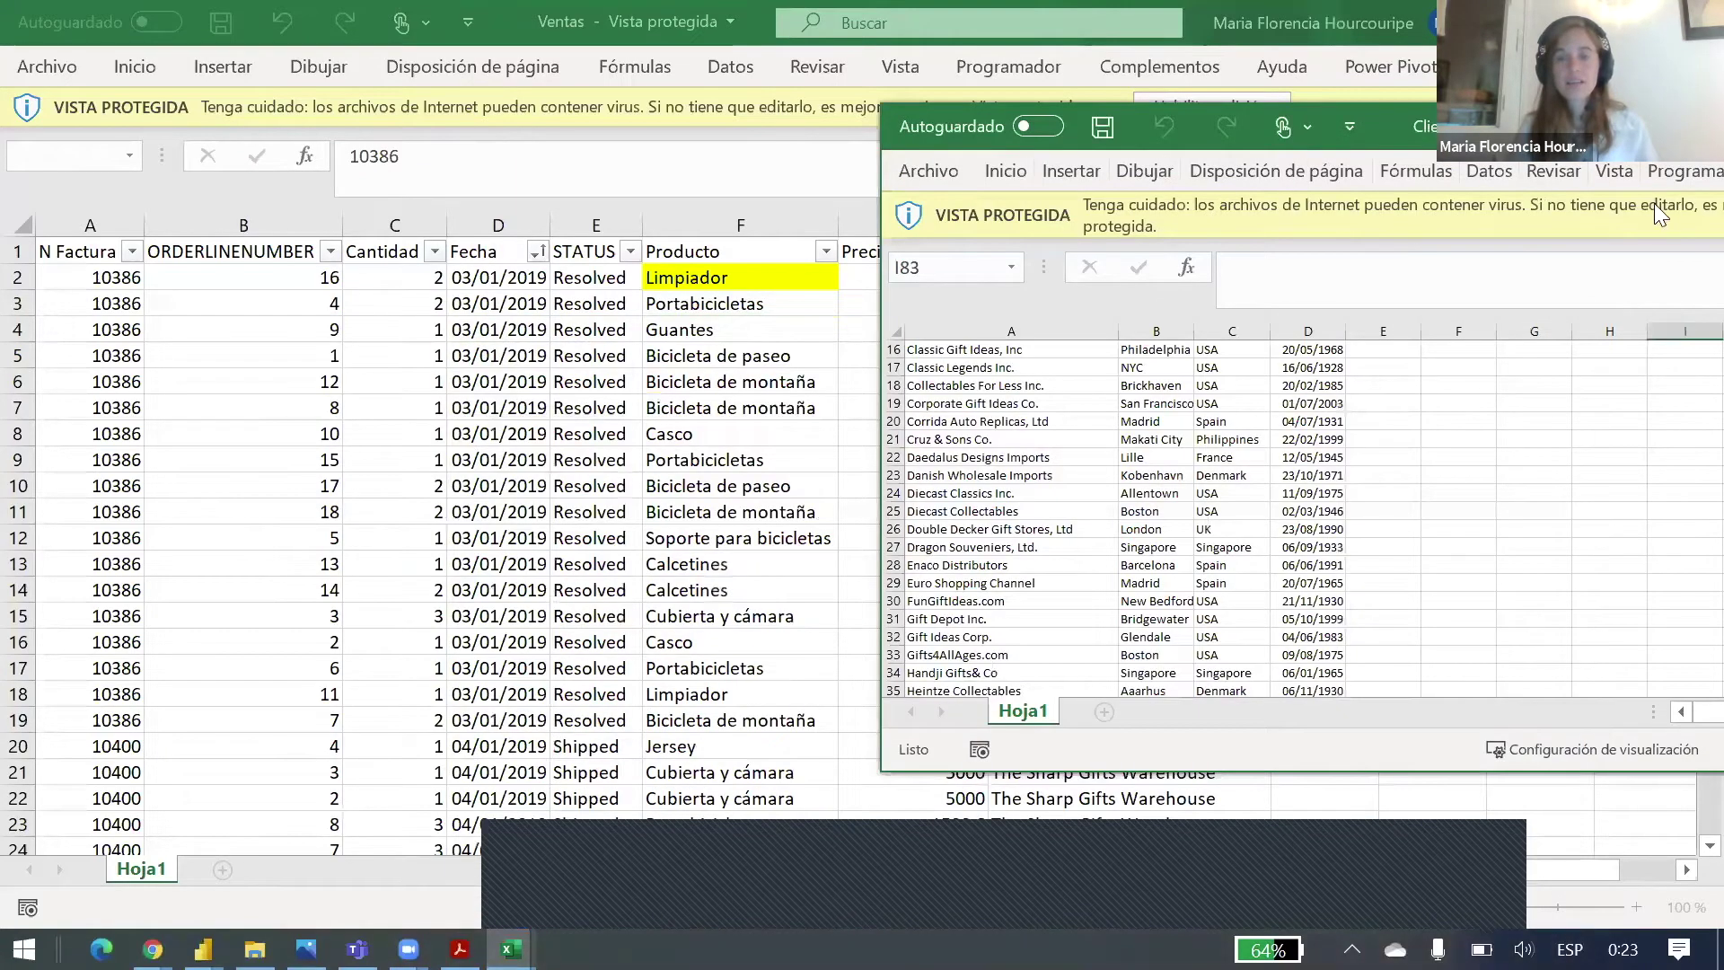
{"action": "key", "text": "ctrl+Home"}
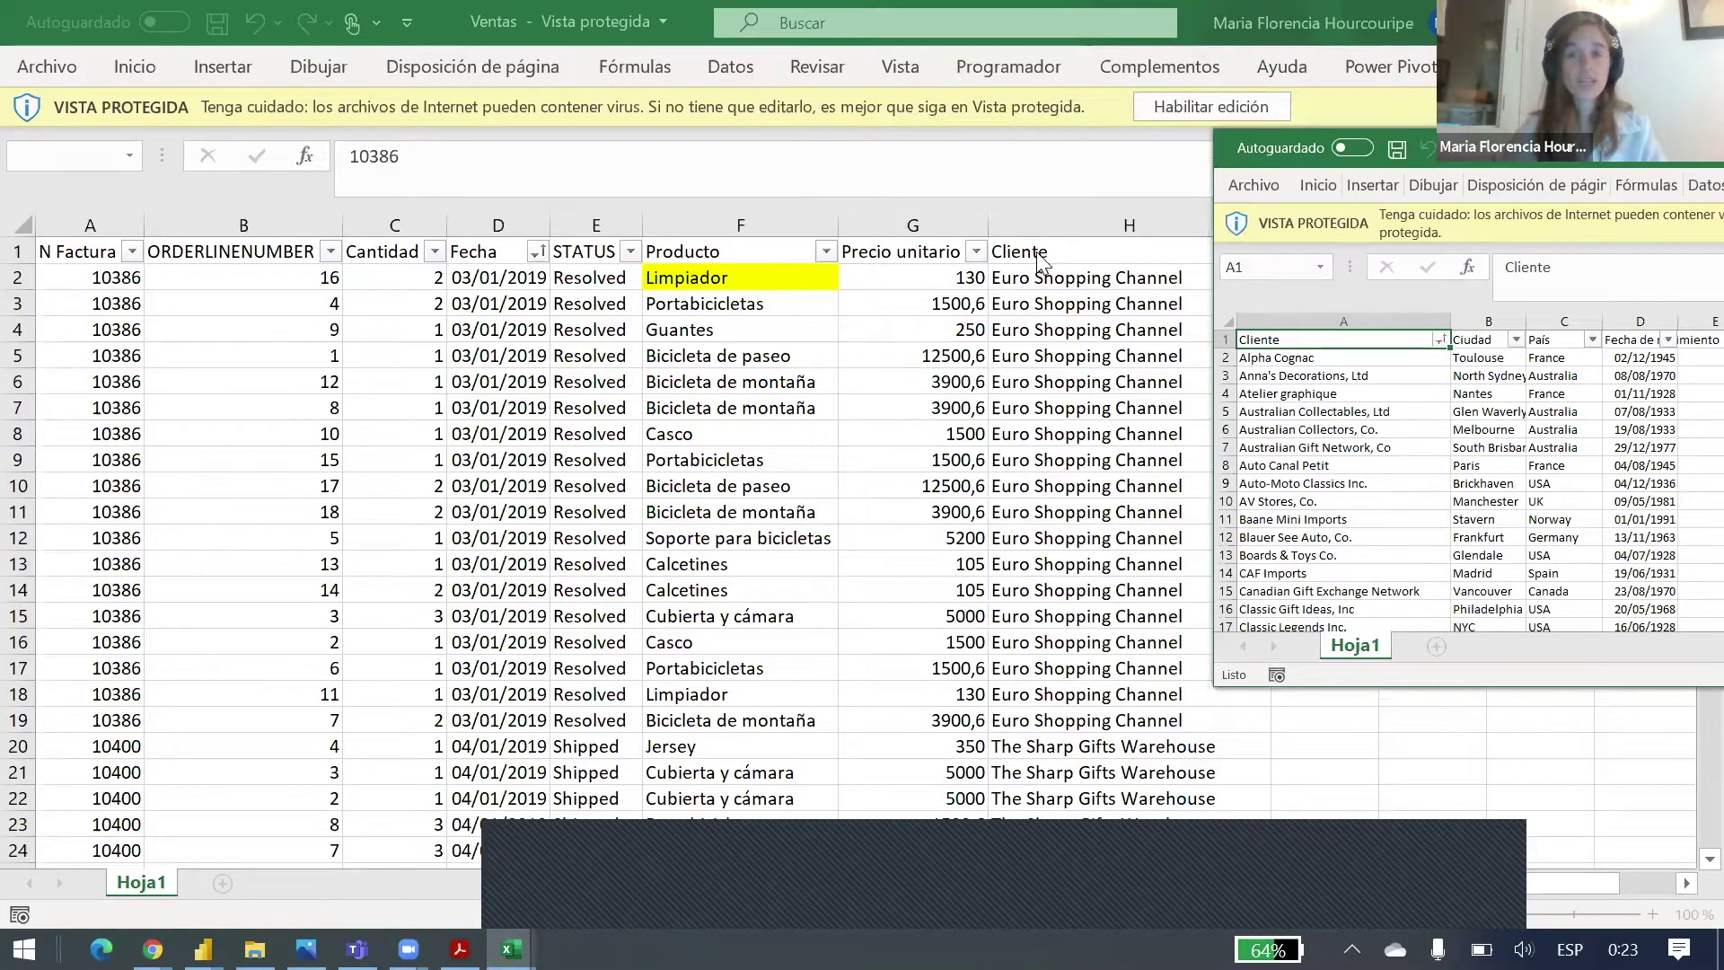
{"action": "double_click", "coordinate": [1614, 148]}
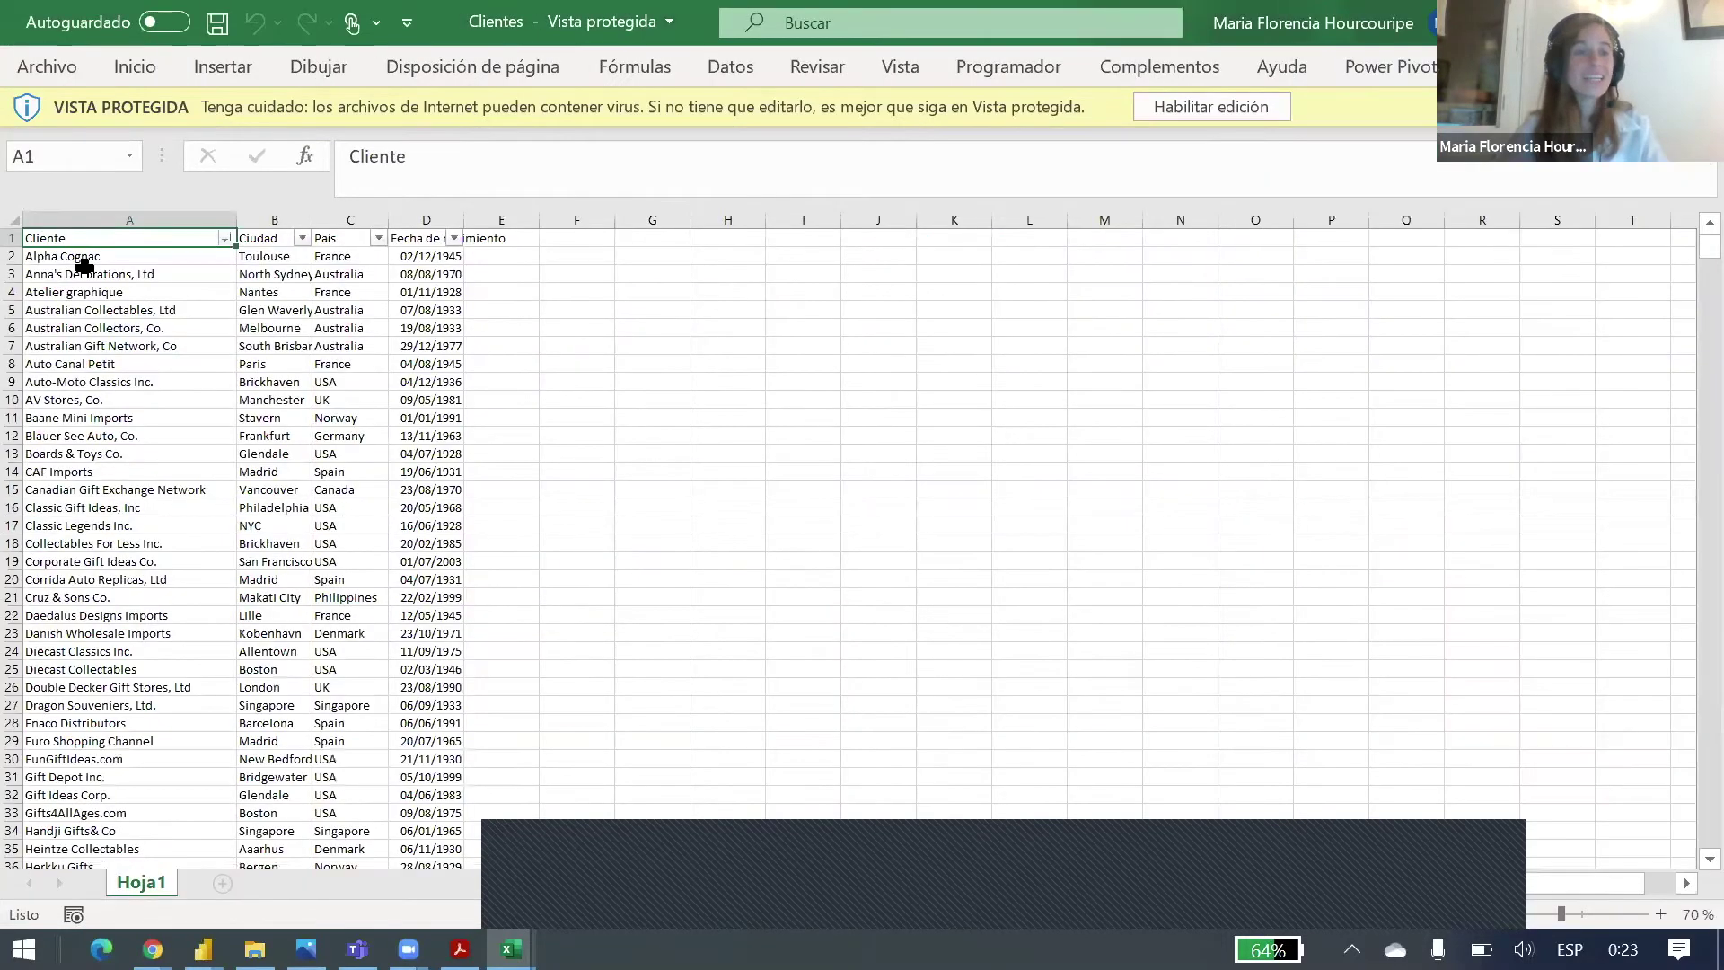
{"action": "scroll", "coordinate": [88, 274], "scroll_direction": "up", "scroll_amount": 1}
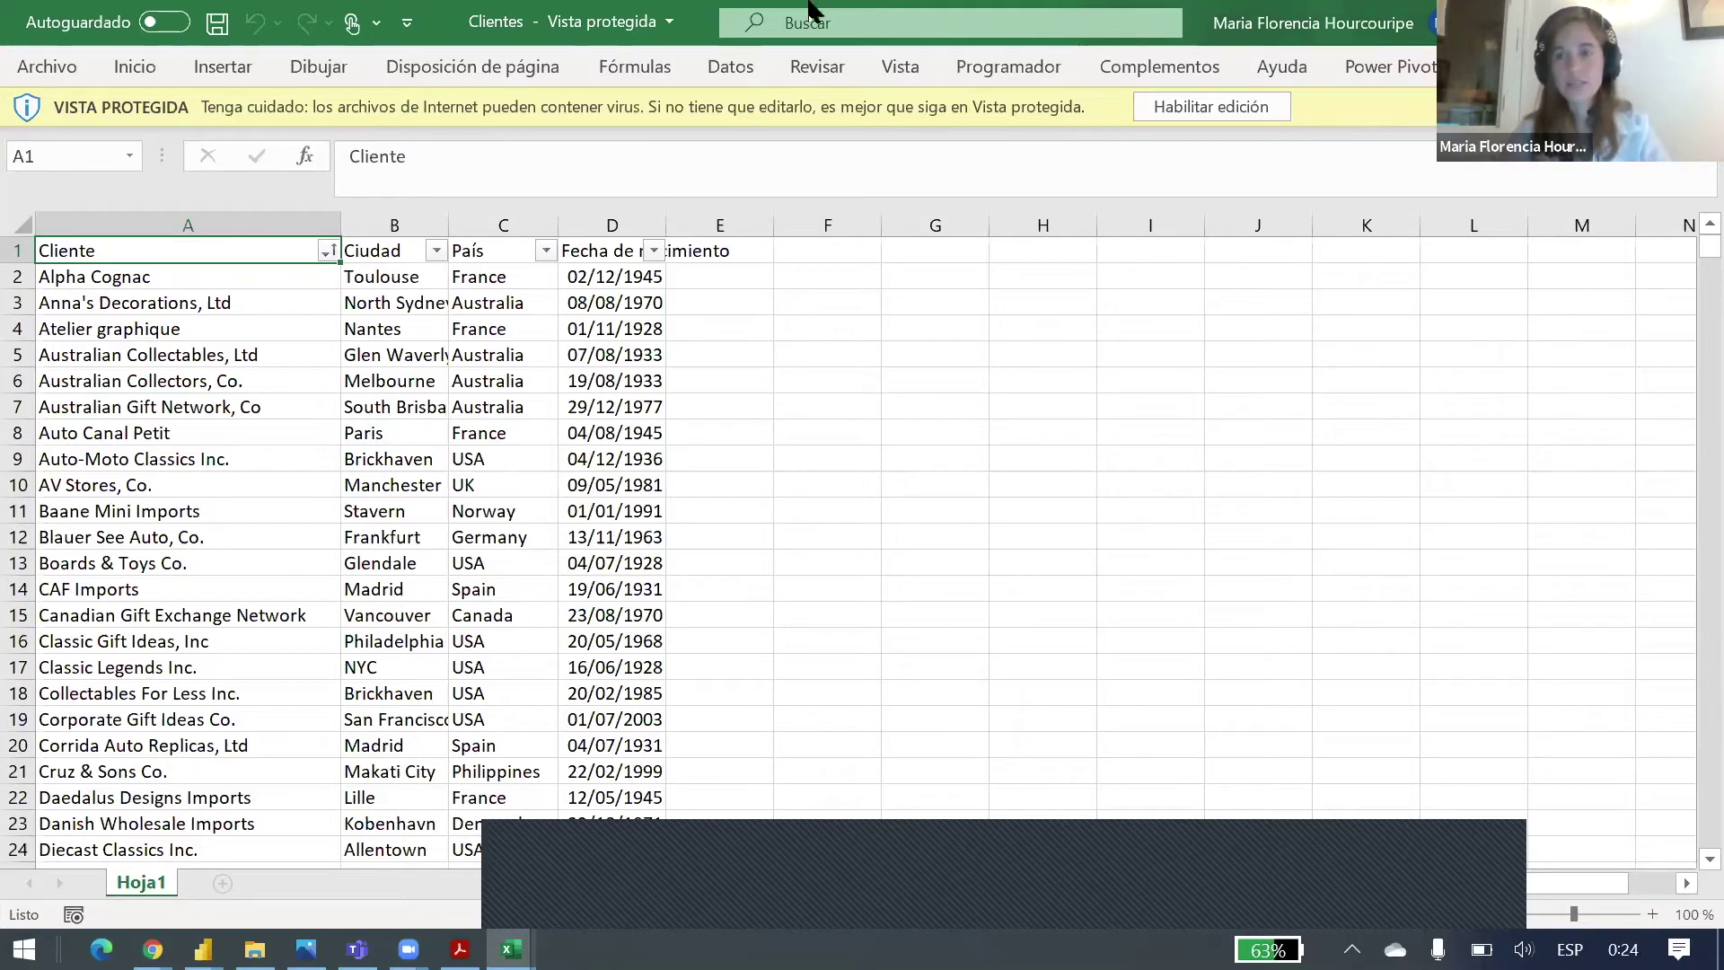
Step: Leave the workbooks and switch to the Clase Tisi report in Power BI Desktop
{"action": "key", "text": "alt+Tab"}
{"action": "key", "text": "Tab"}
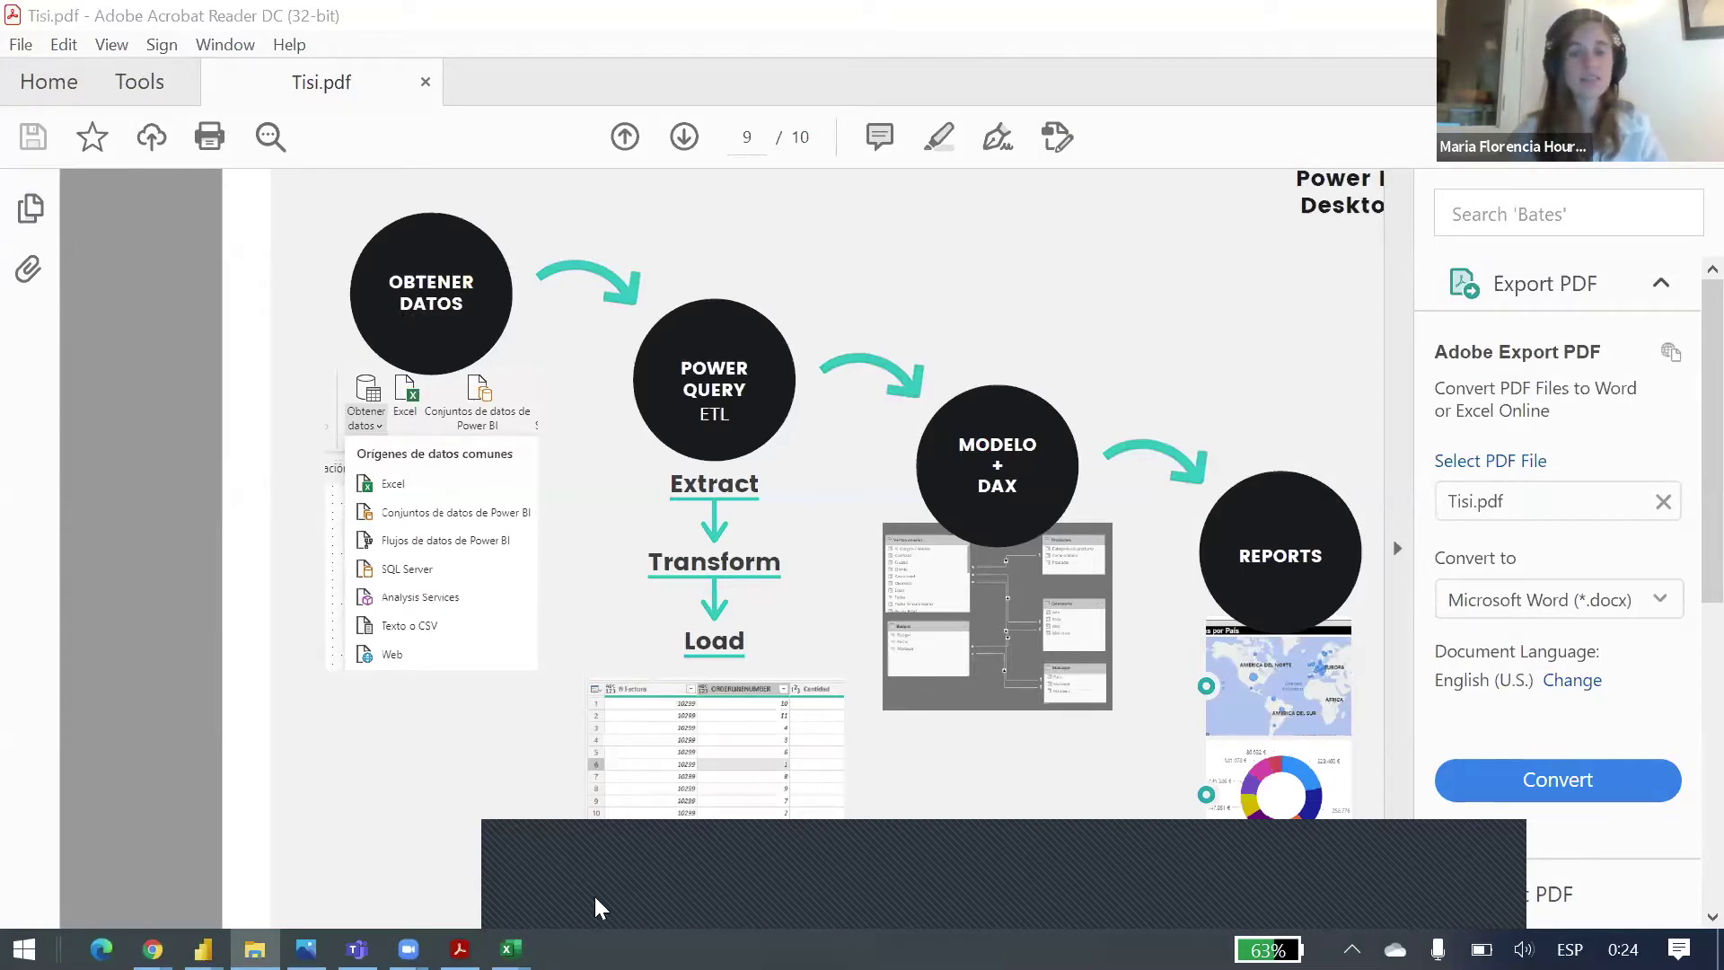
{"action": "mouse_move", "coordinate": [203, 949]}
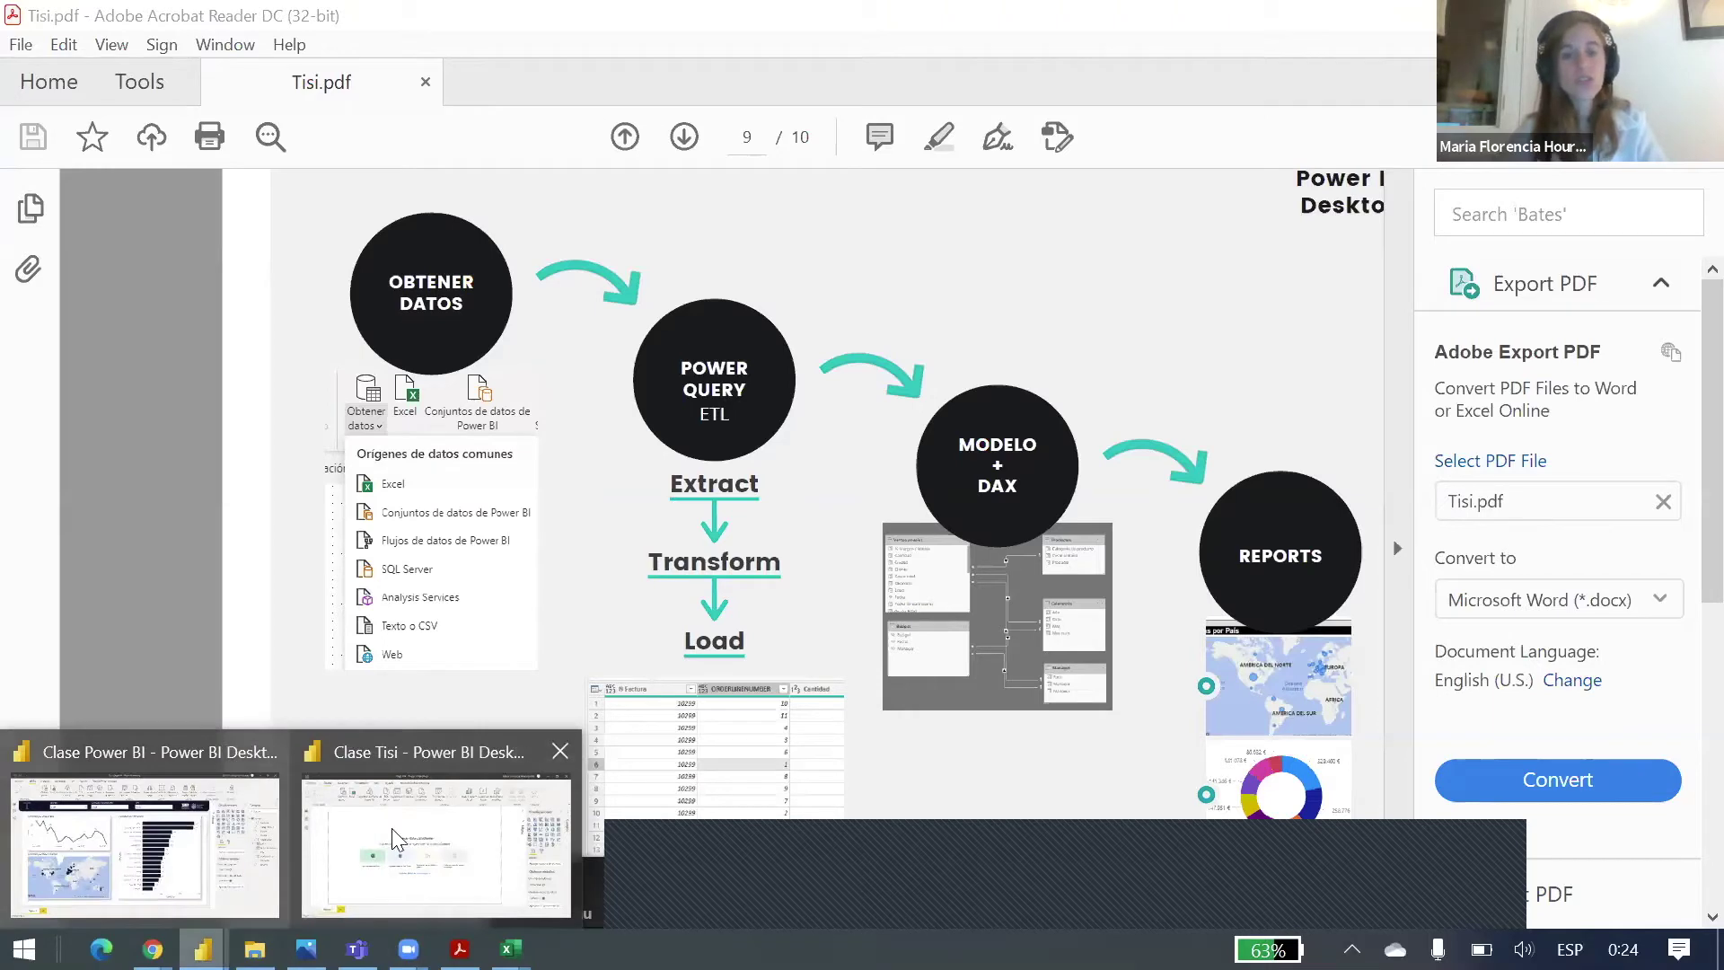
{"action": "left_click", "coordinate": [405, 828]}
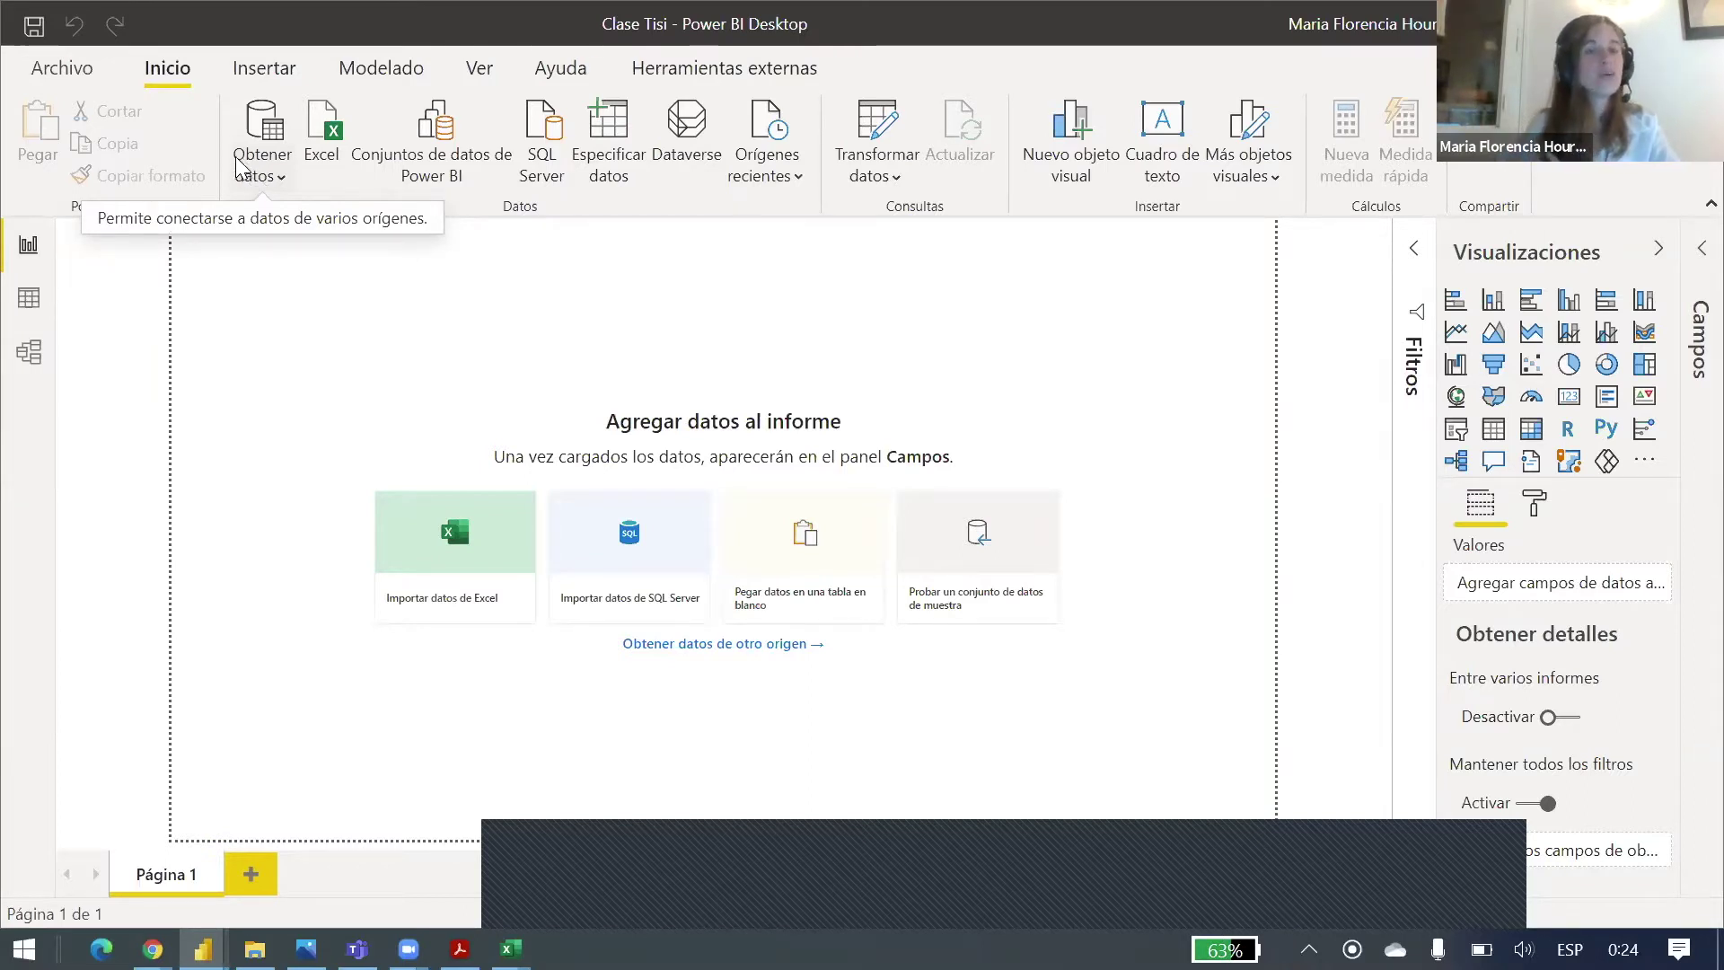
Step: Open the complete list of available data sources and browse its connectors through to Consulta en blanco
{"action": "left_click", "coordinate": [278, 187]}
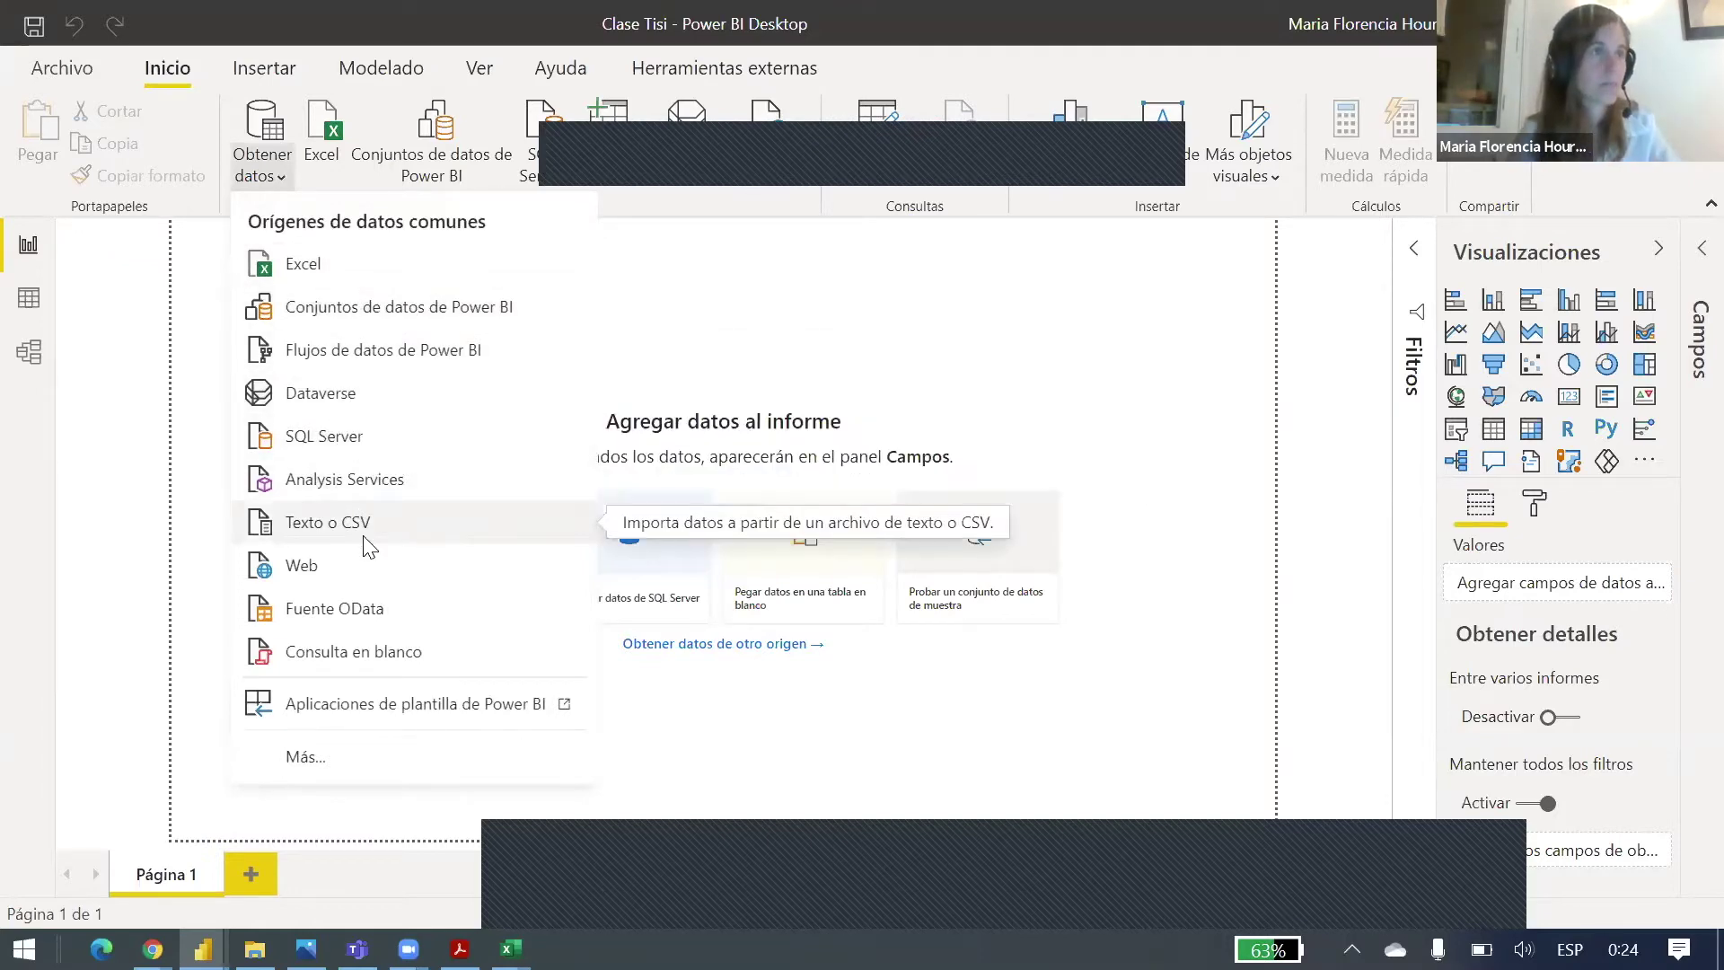
{"action": "left_click", "coordinate": [404, 759]}
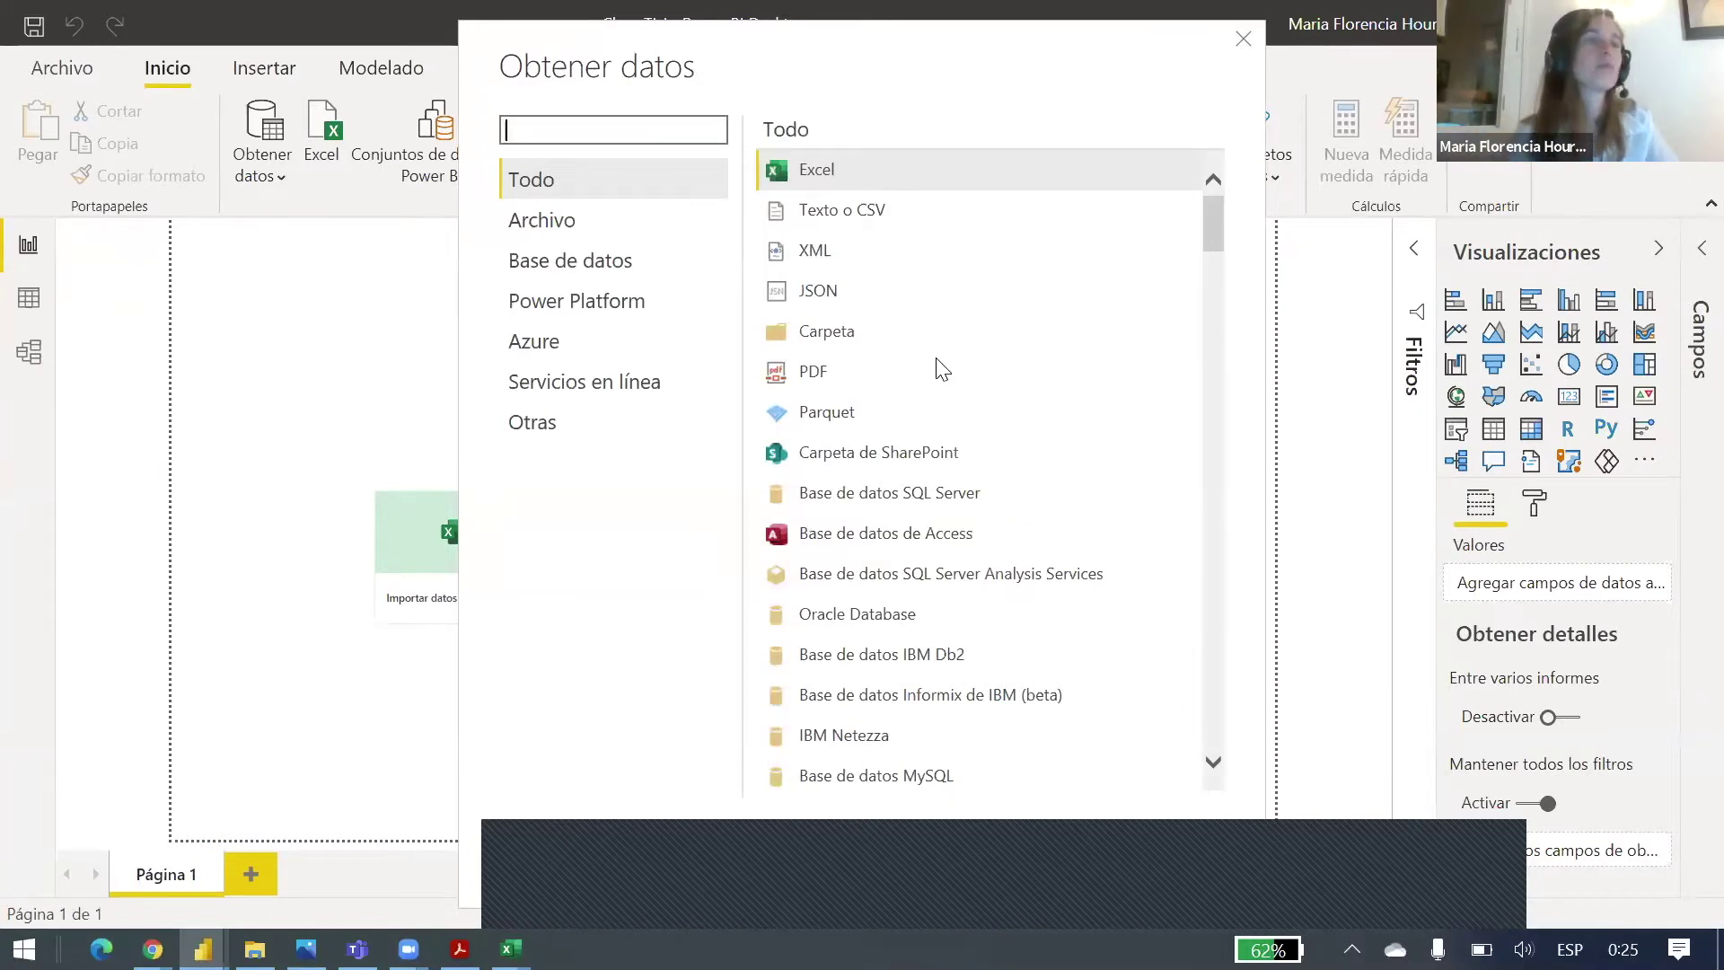
{"action": "scroll", "coordinate": [938, 368], "scroll_direction": "down", "scroll_amount": 2}
{"action": "scroll", "coordinate": [952, 404], "scroll_direction": "down", "scroll_amount": 12}
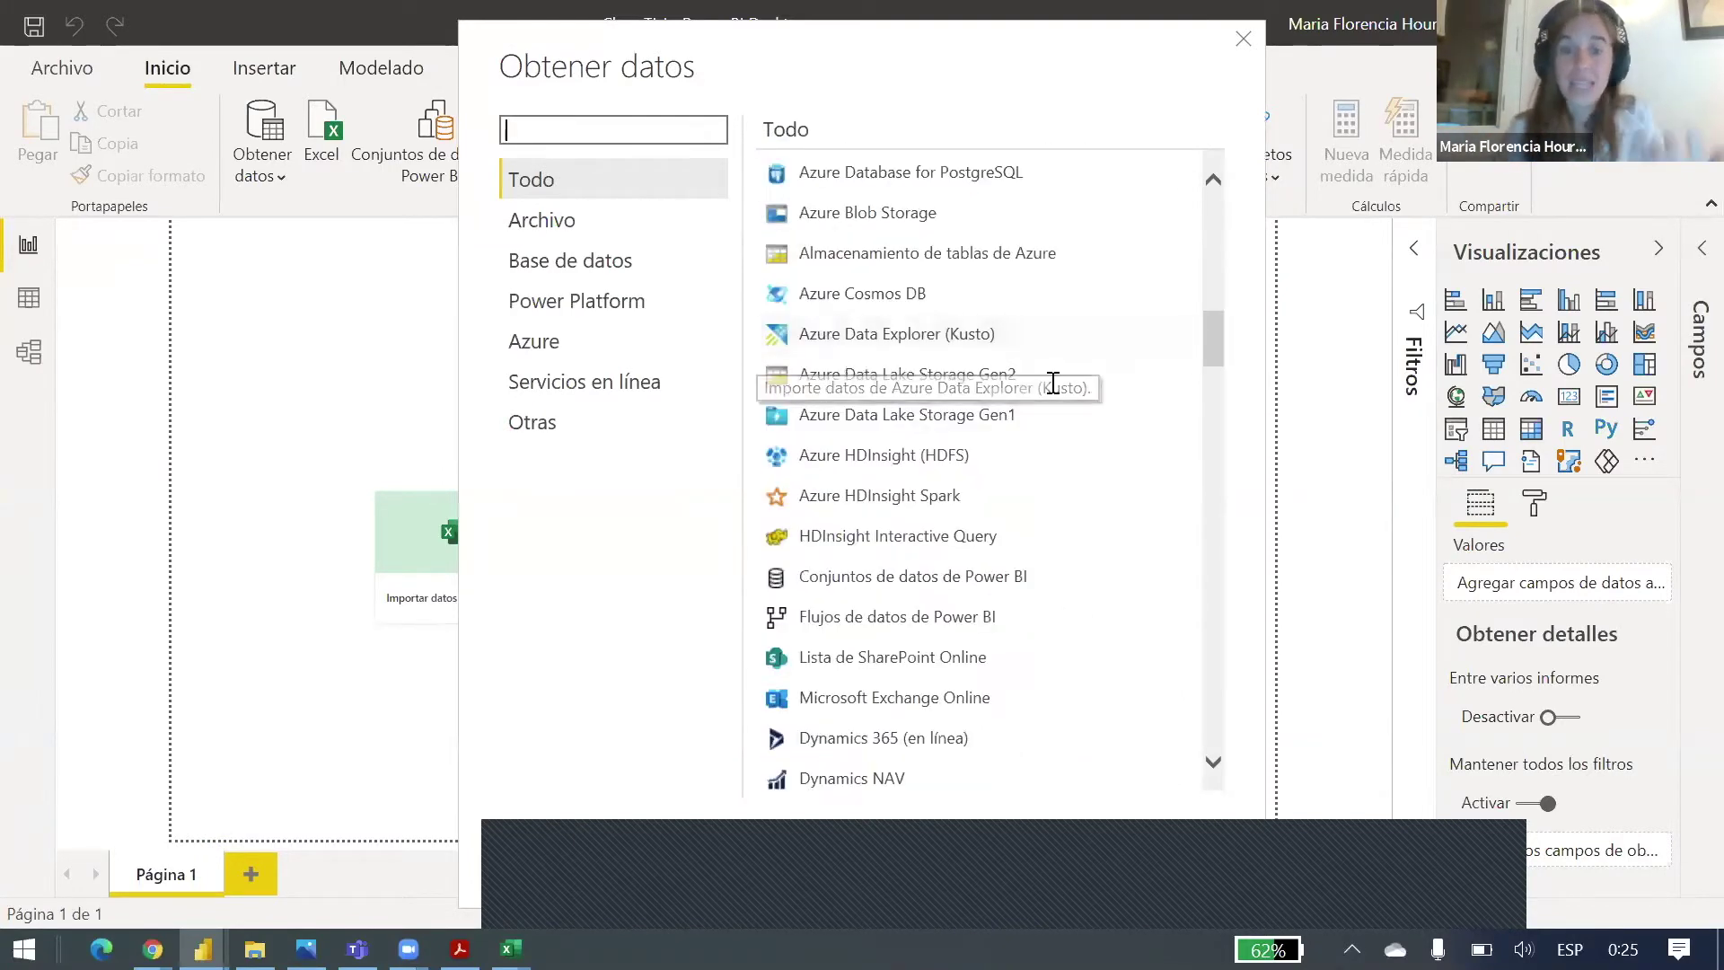
{"action": "scroll", "coordinate": [988, 516], "scroll_direction": "down", "scroll_amount": 20}
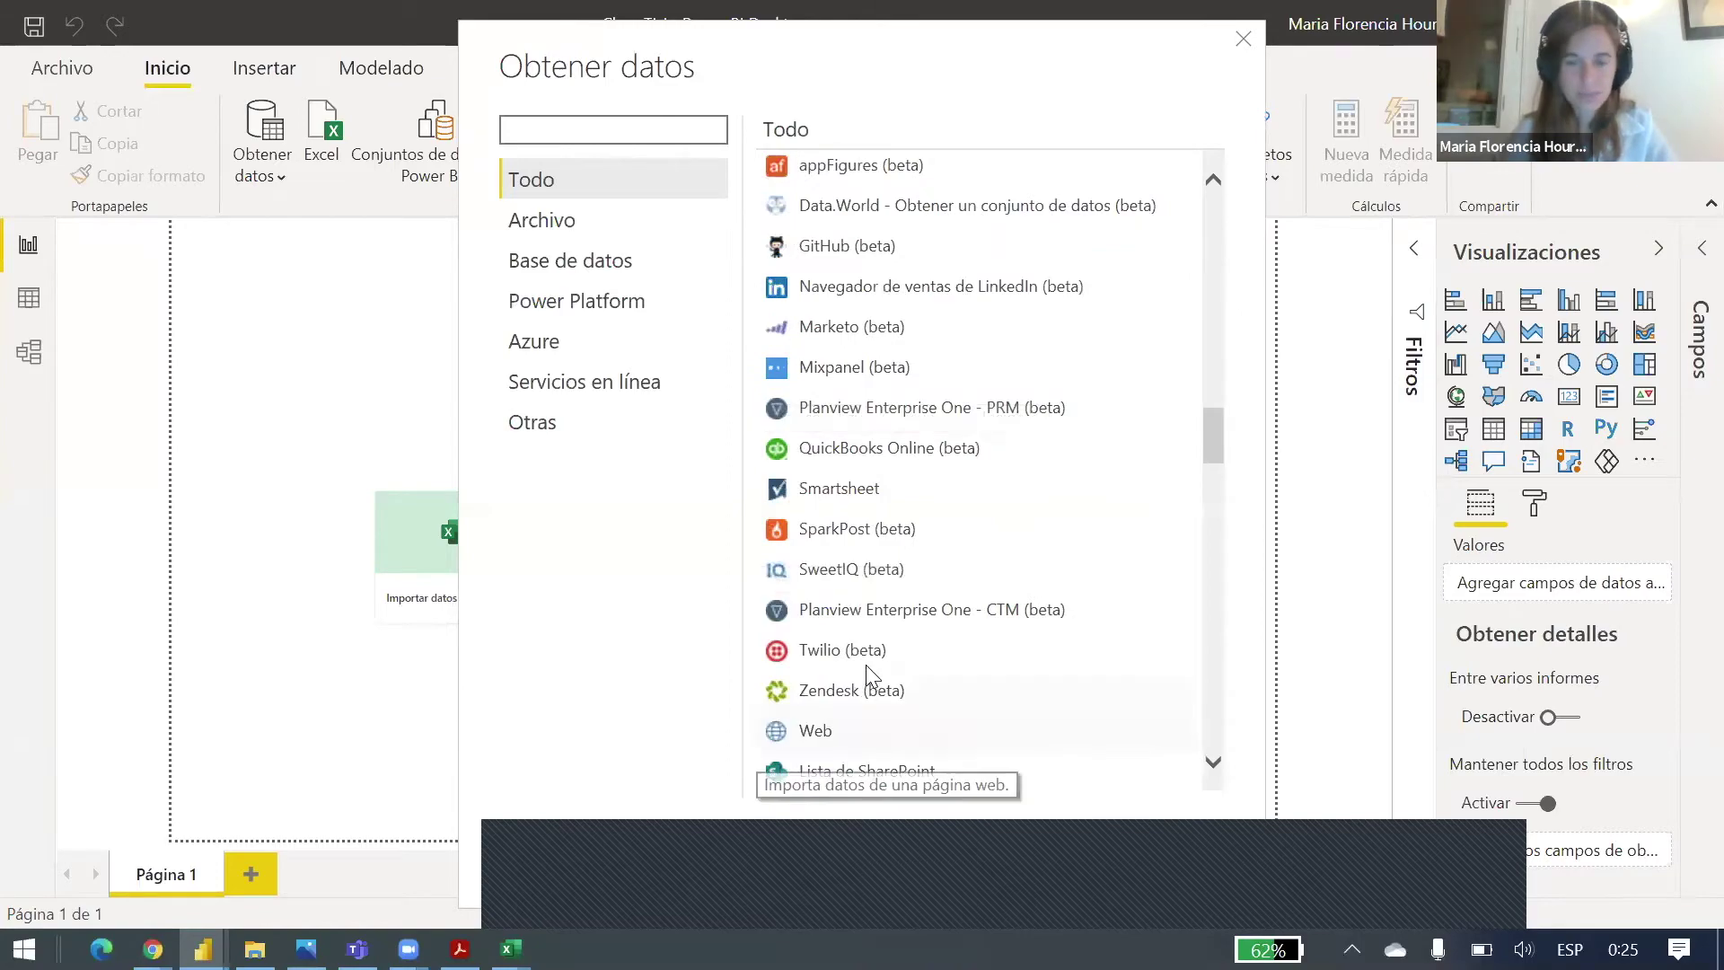
{"action": "scroll", "coordinate": [1162, 627], "scroll_direction": "down", "scroll_amount": 15}
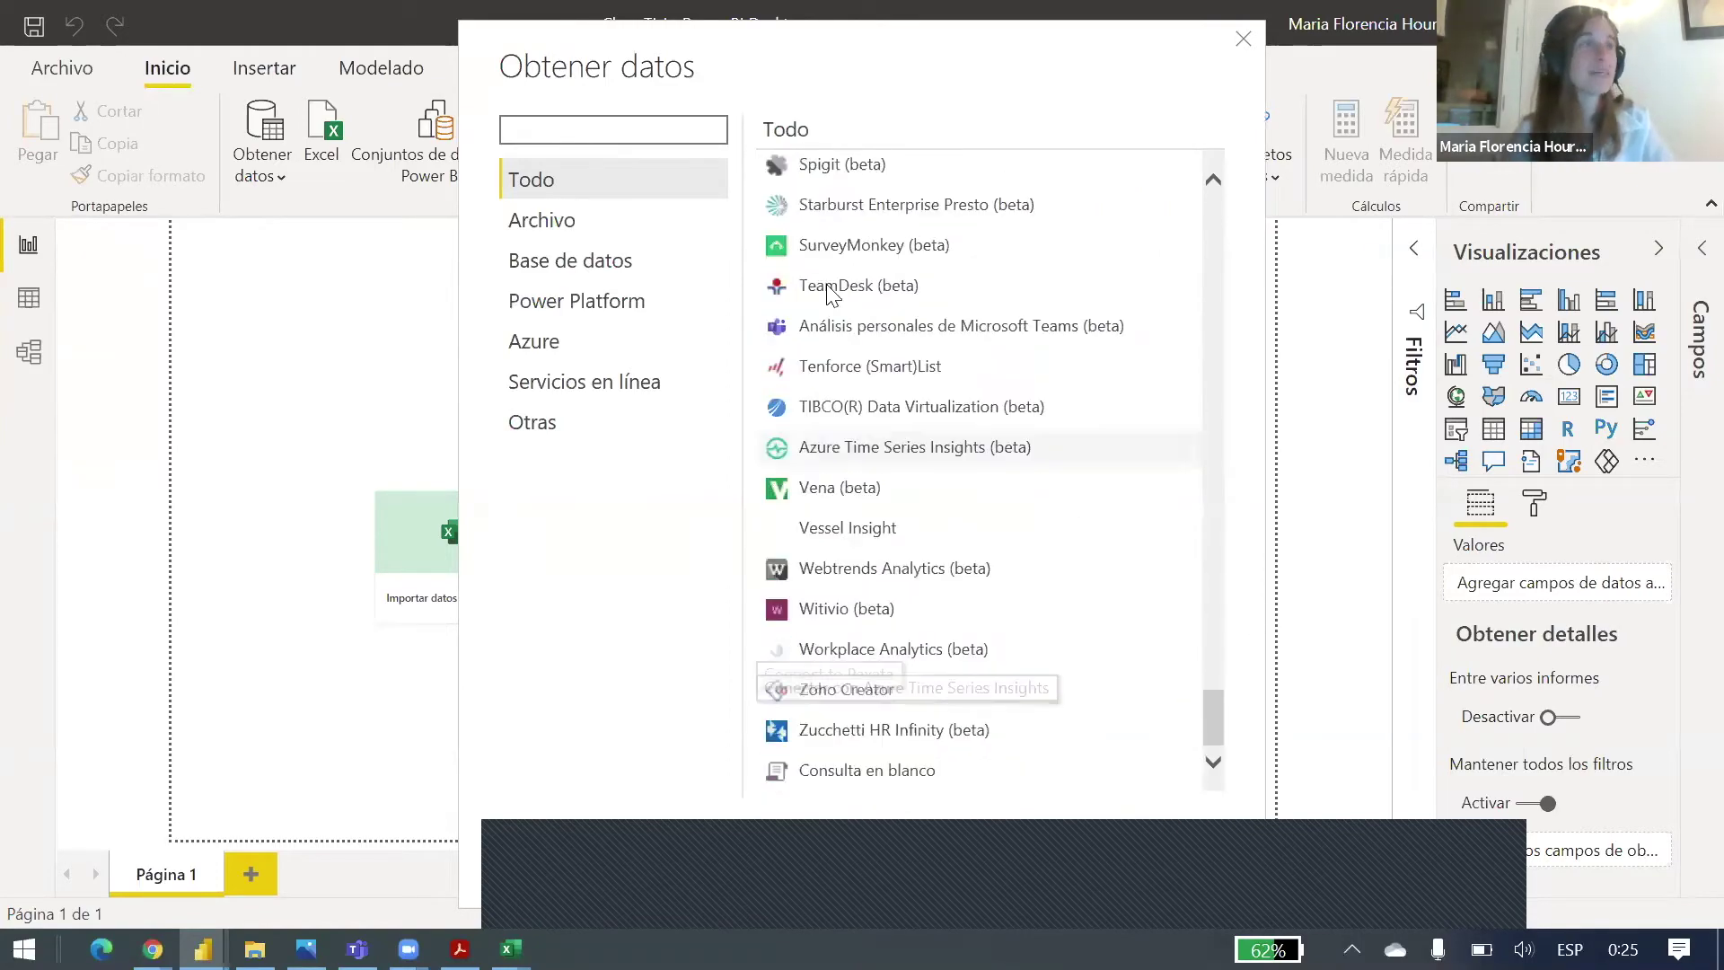
{"action": "scroll", "coordinate": [1028, 653], "scroll_direction": "up", "scroll_amount": 20}
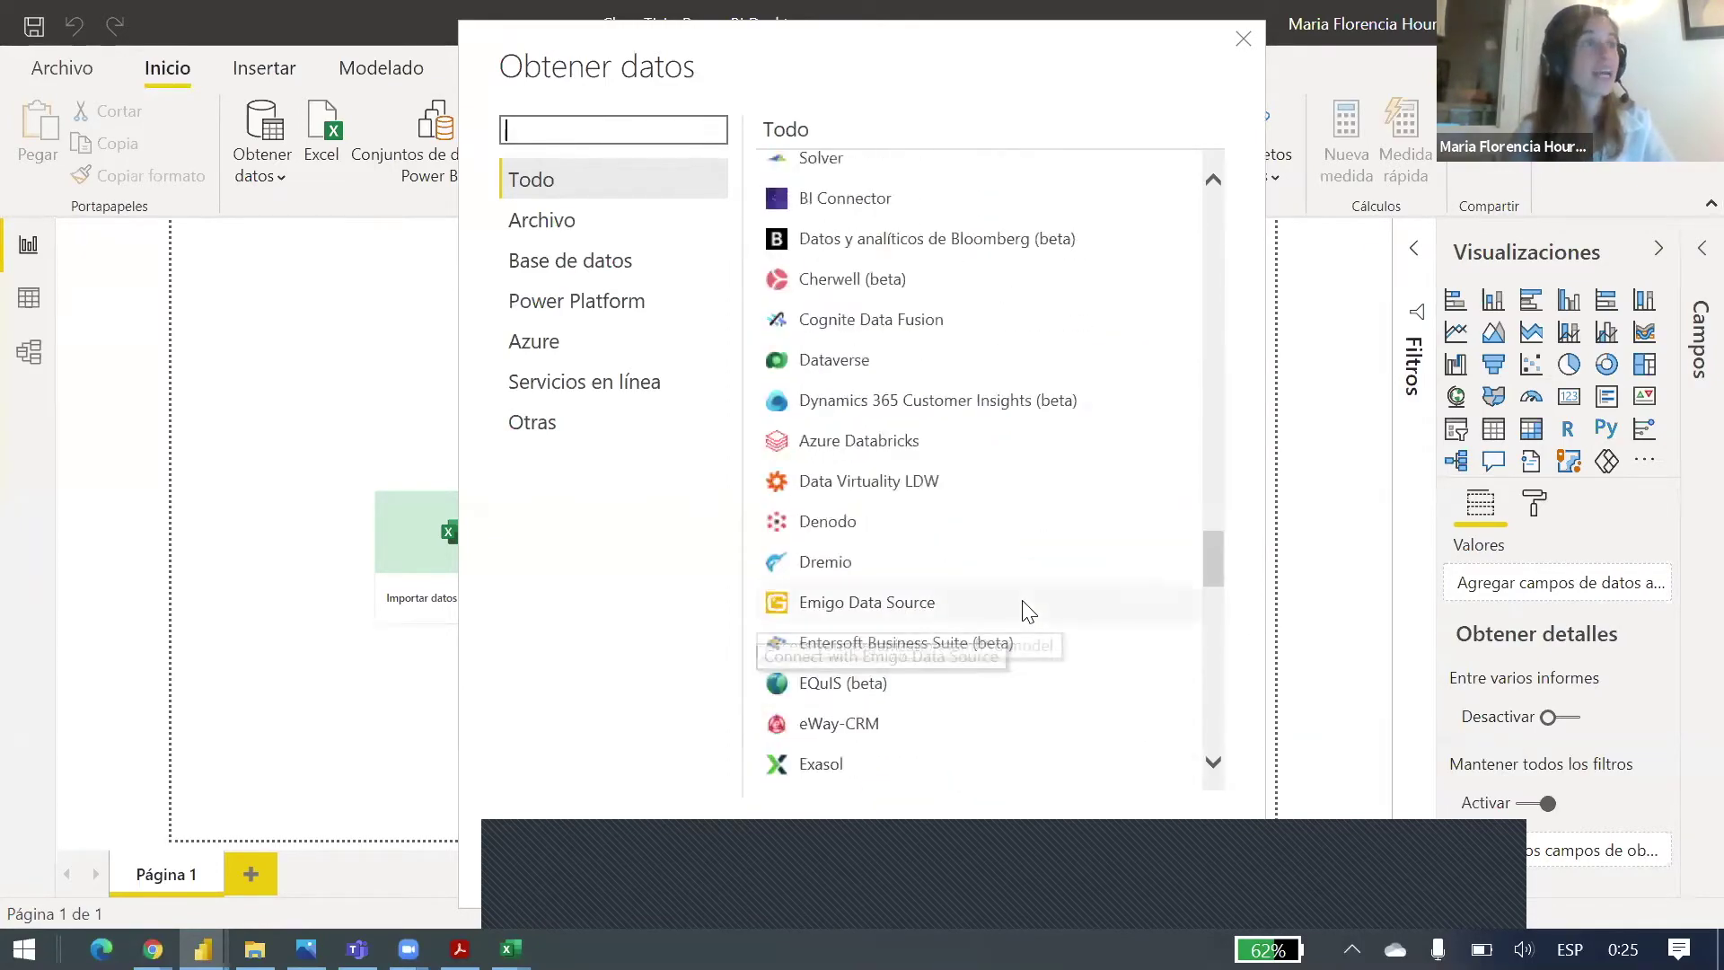
{"action": "scroll", "coordinate": [1026, 611], "scroll_direction": "up", "scroll_amount": 20}
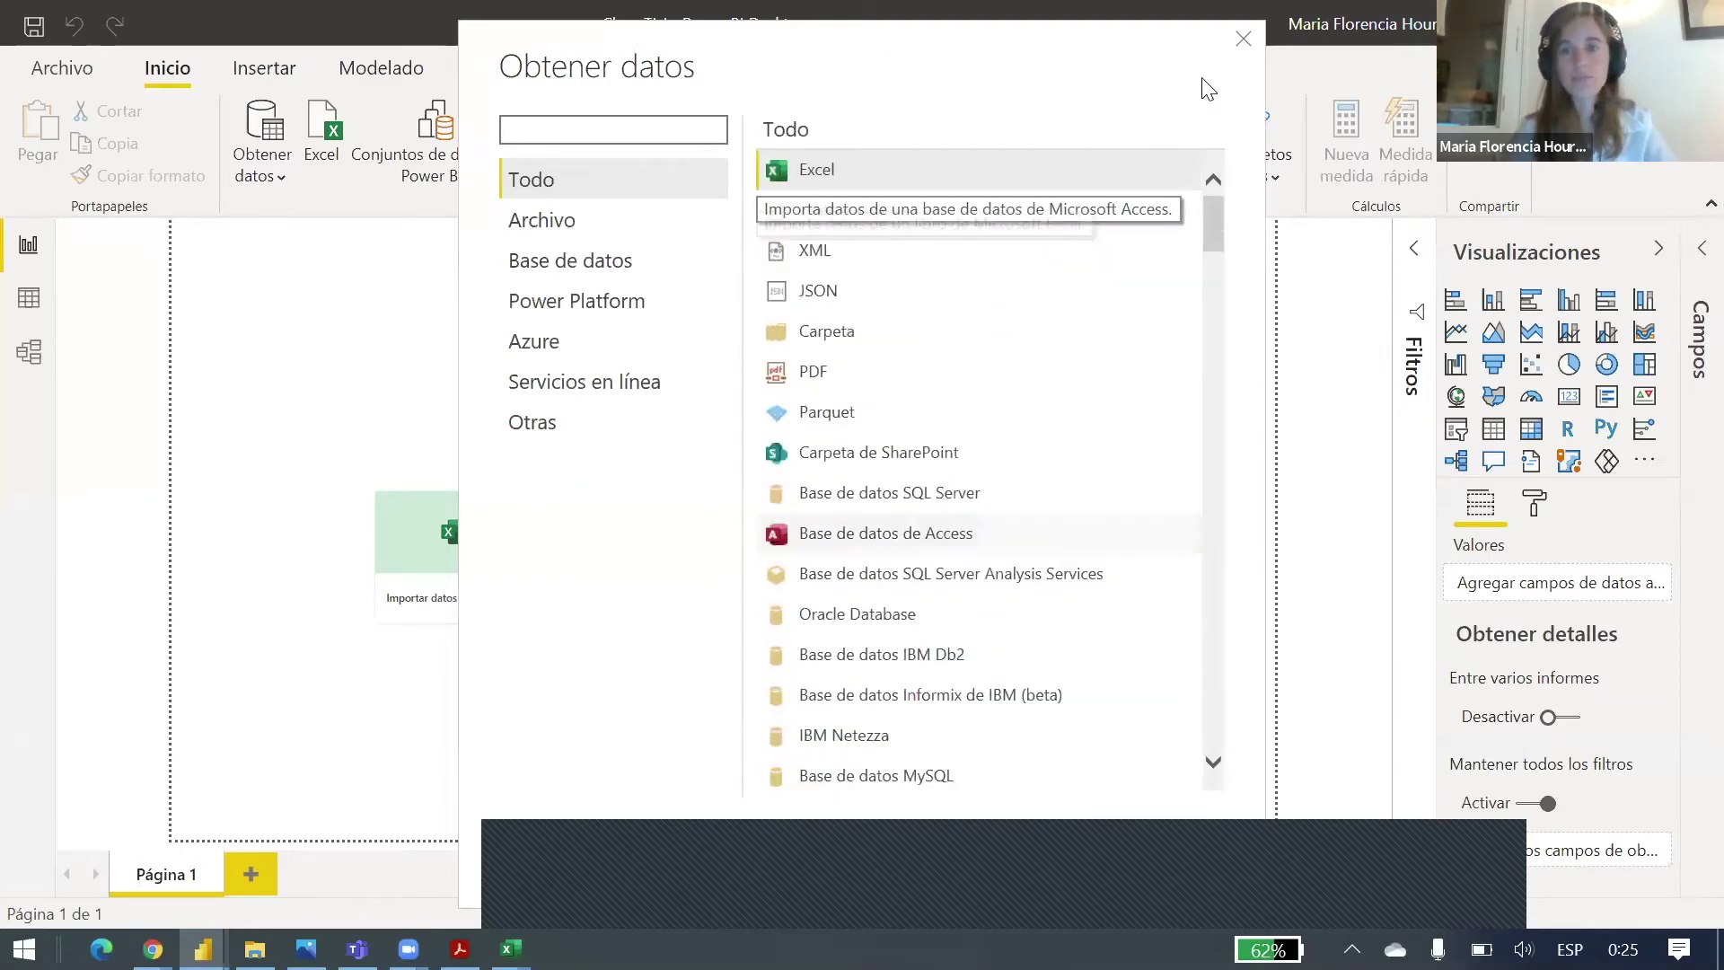
{"action": "left_click", "coordinate": [927, 167]}
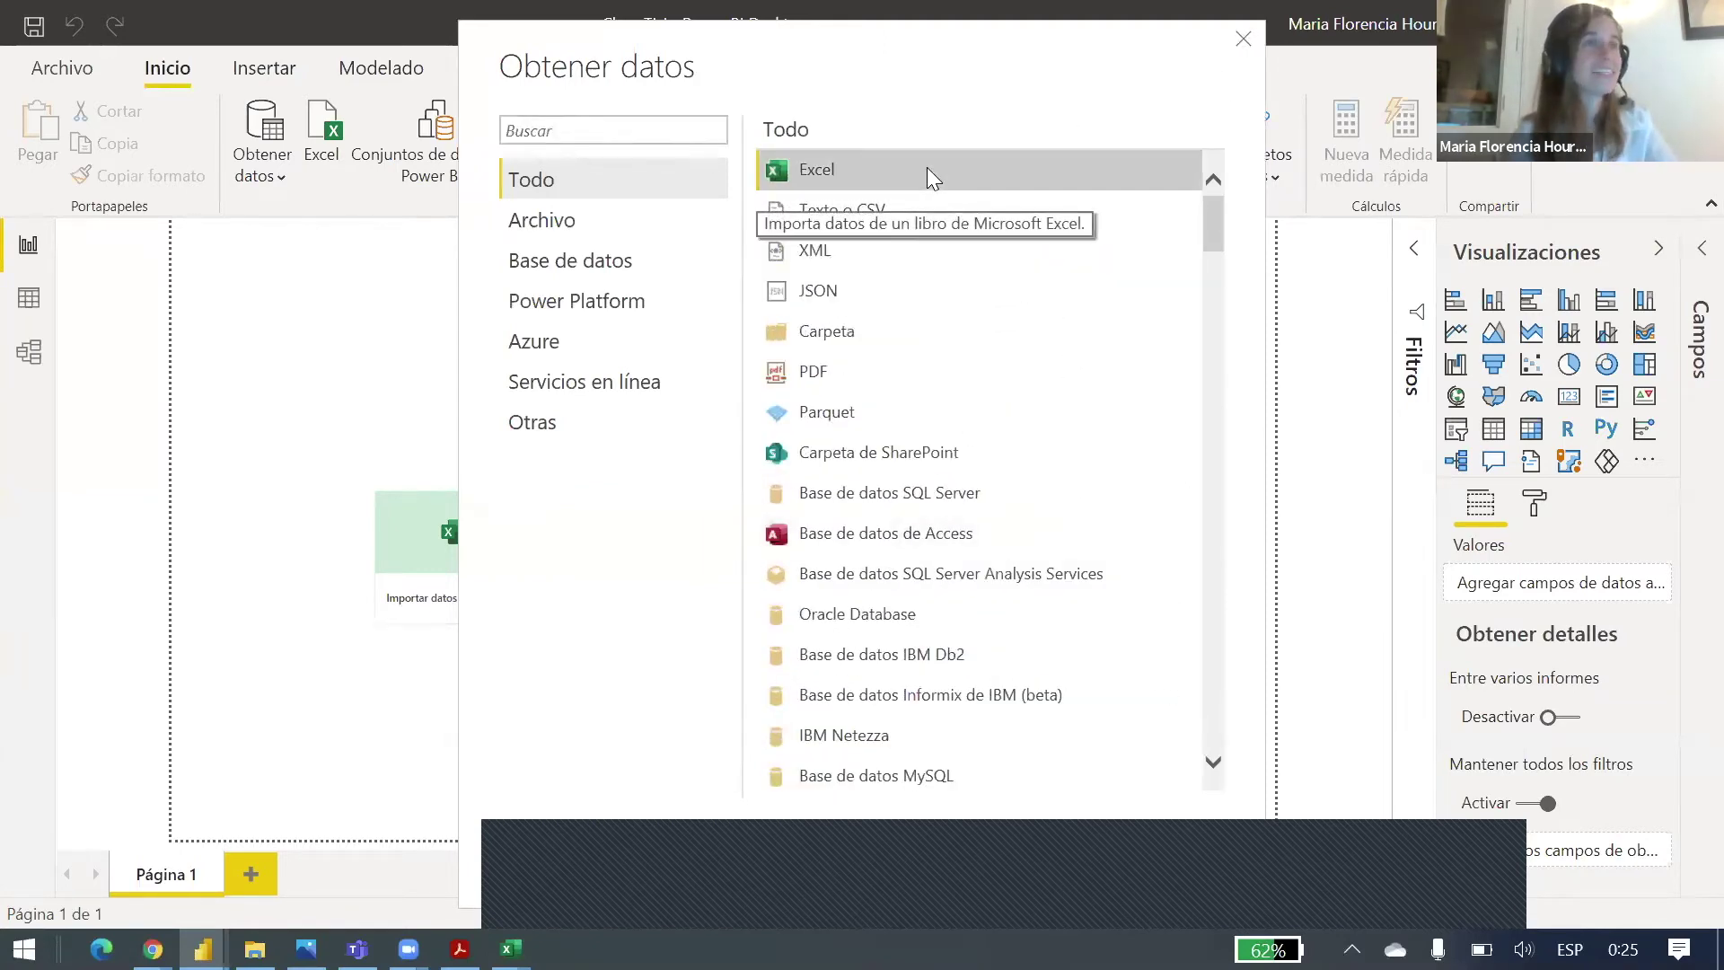
{"action": "left_click_drag", "start_coordinate": [907, 49], "coordinate": [868, 30]}
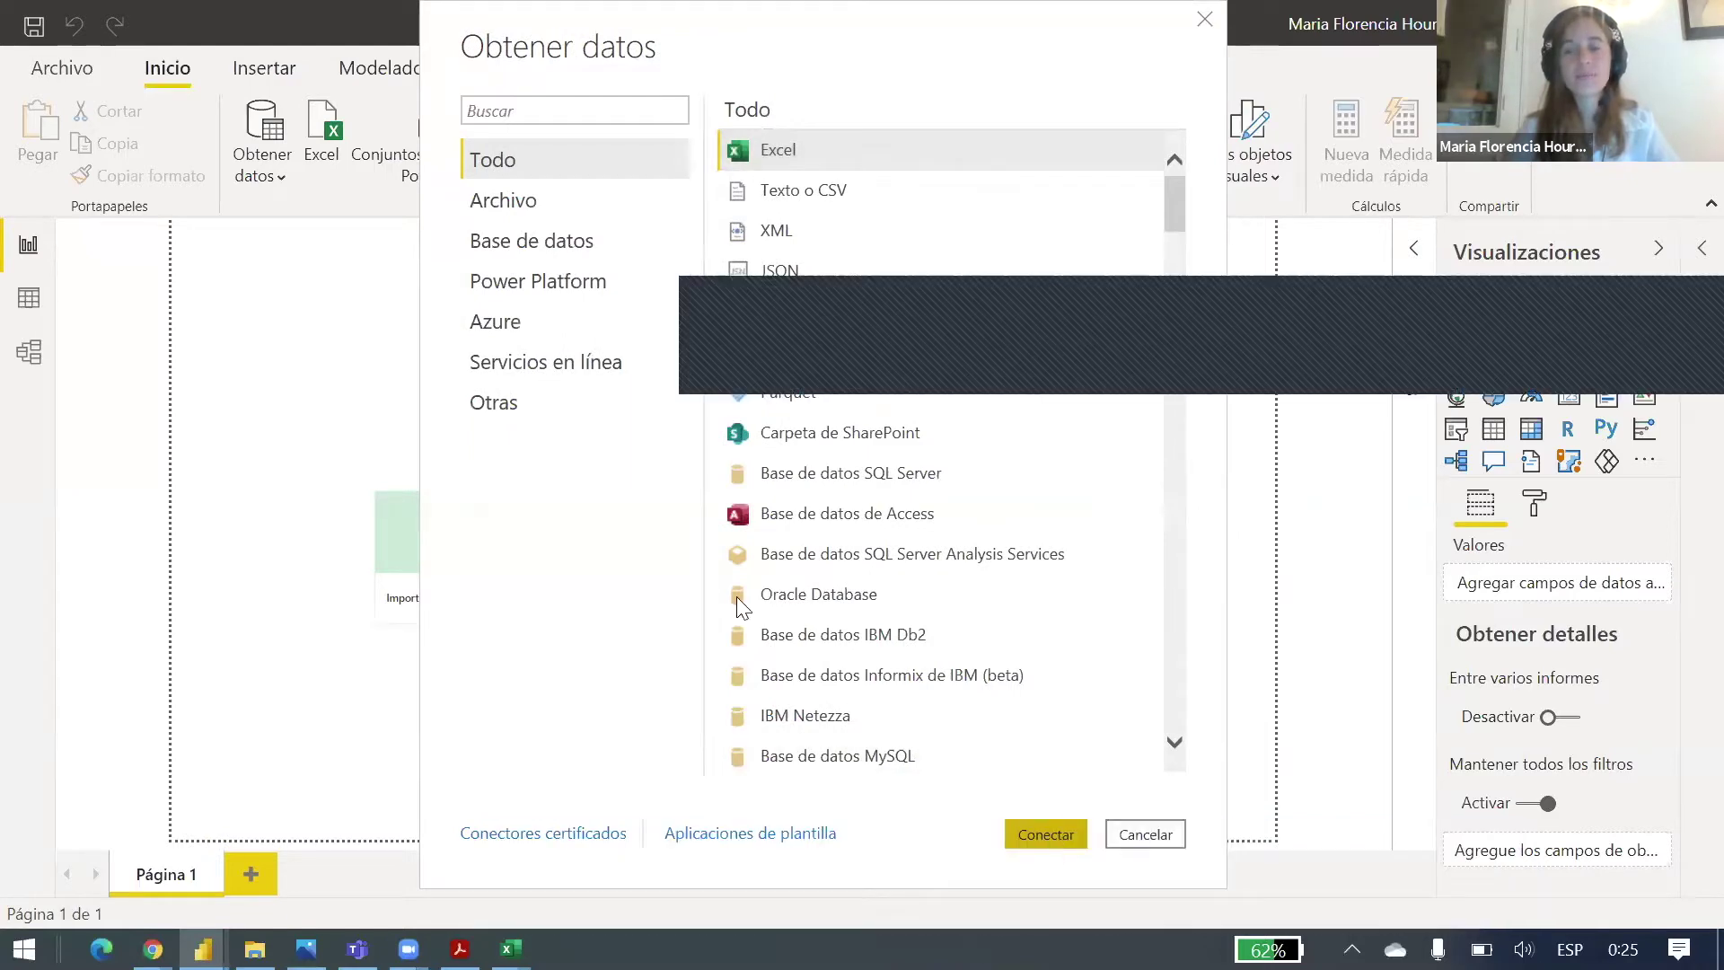
{"action": "key", "text": "Escape"}
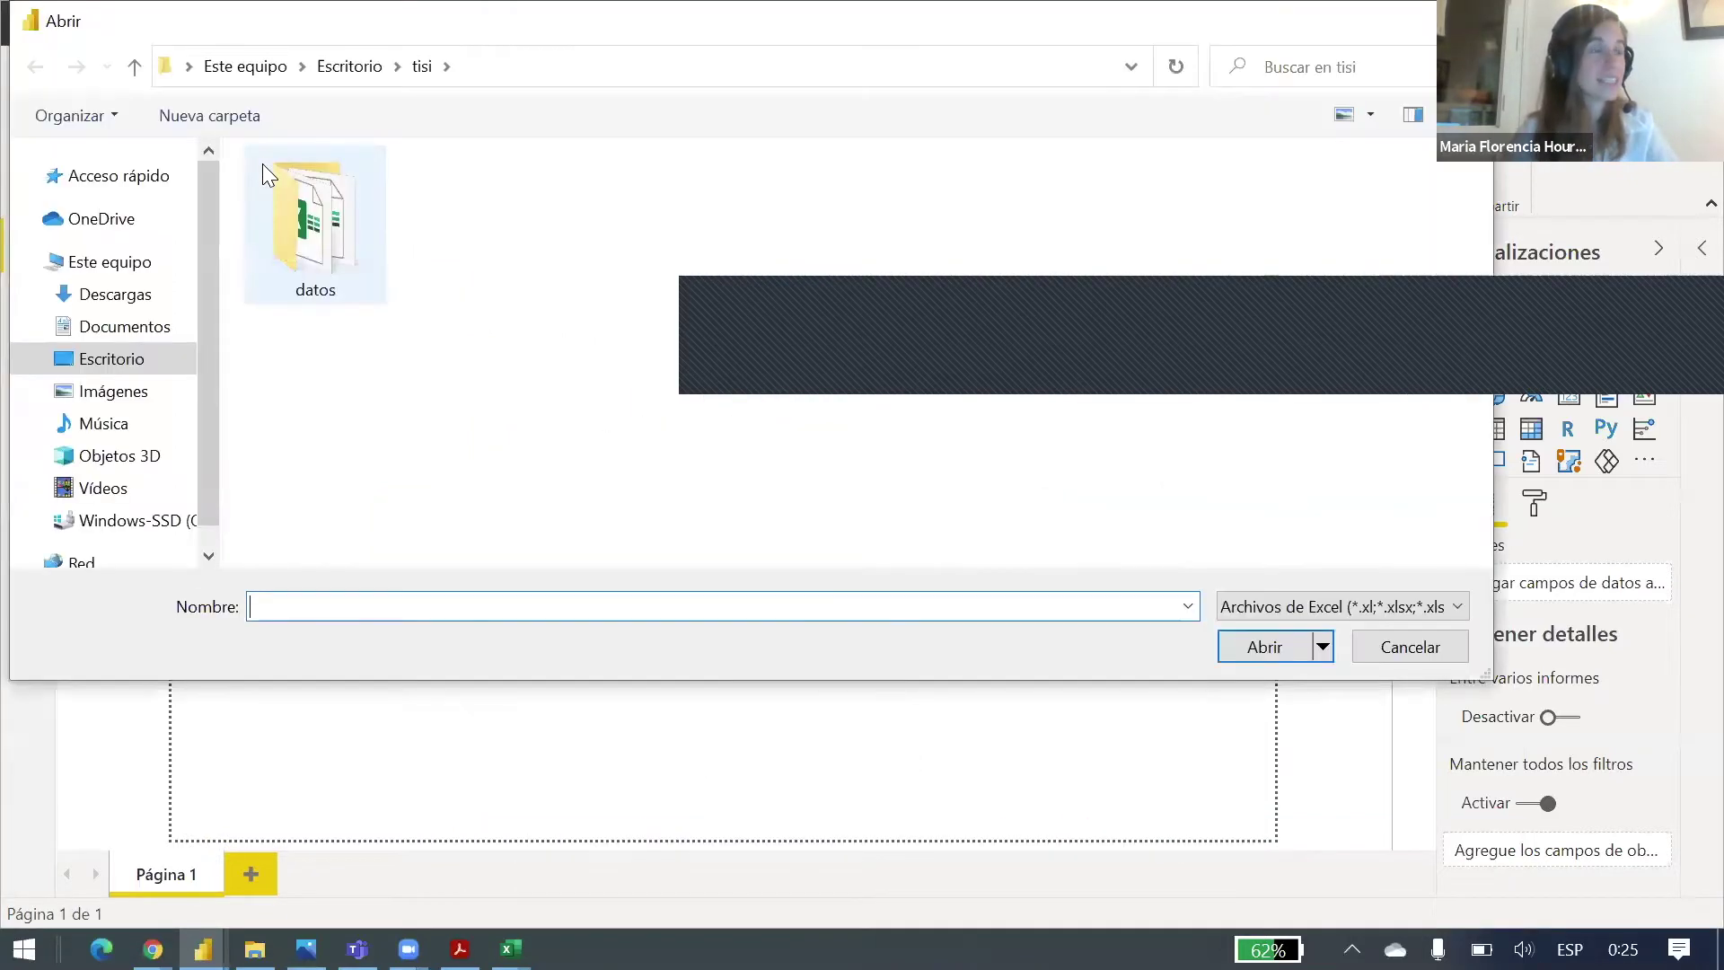
{"action": "left_click", "coordinate": [1383, 639]}
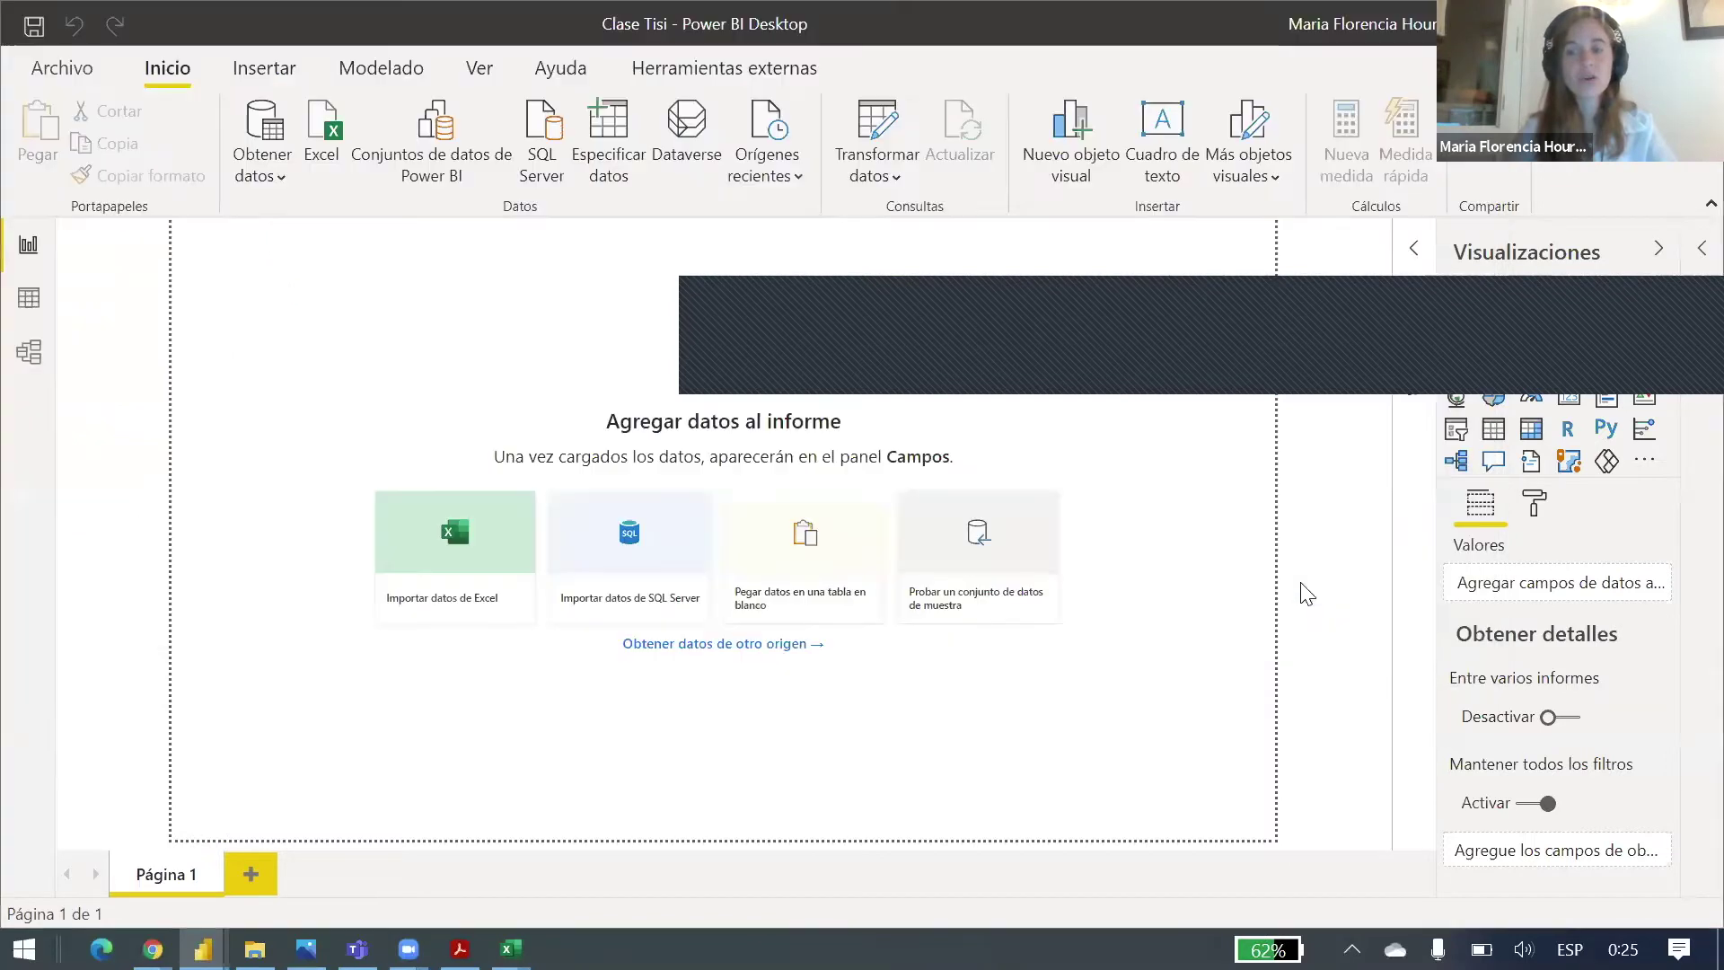
Step: Connect to the Ventas Excel workbook in the datos folder as a common data source
{"action": "left_click", "coordinate": [256, 176]}
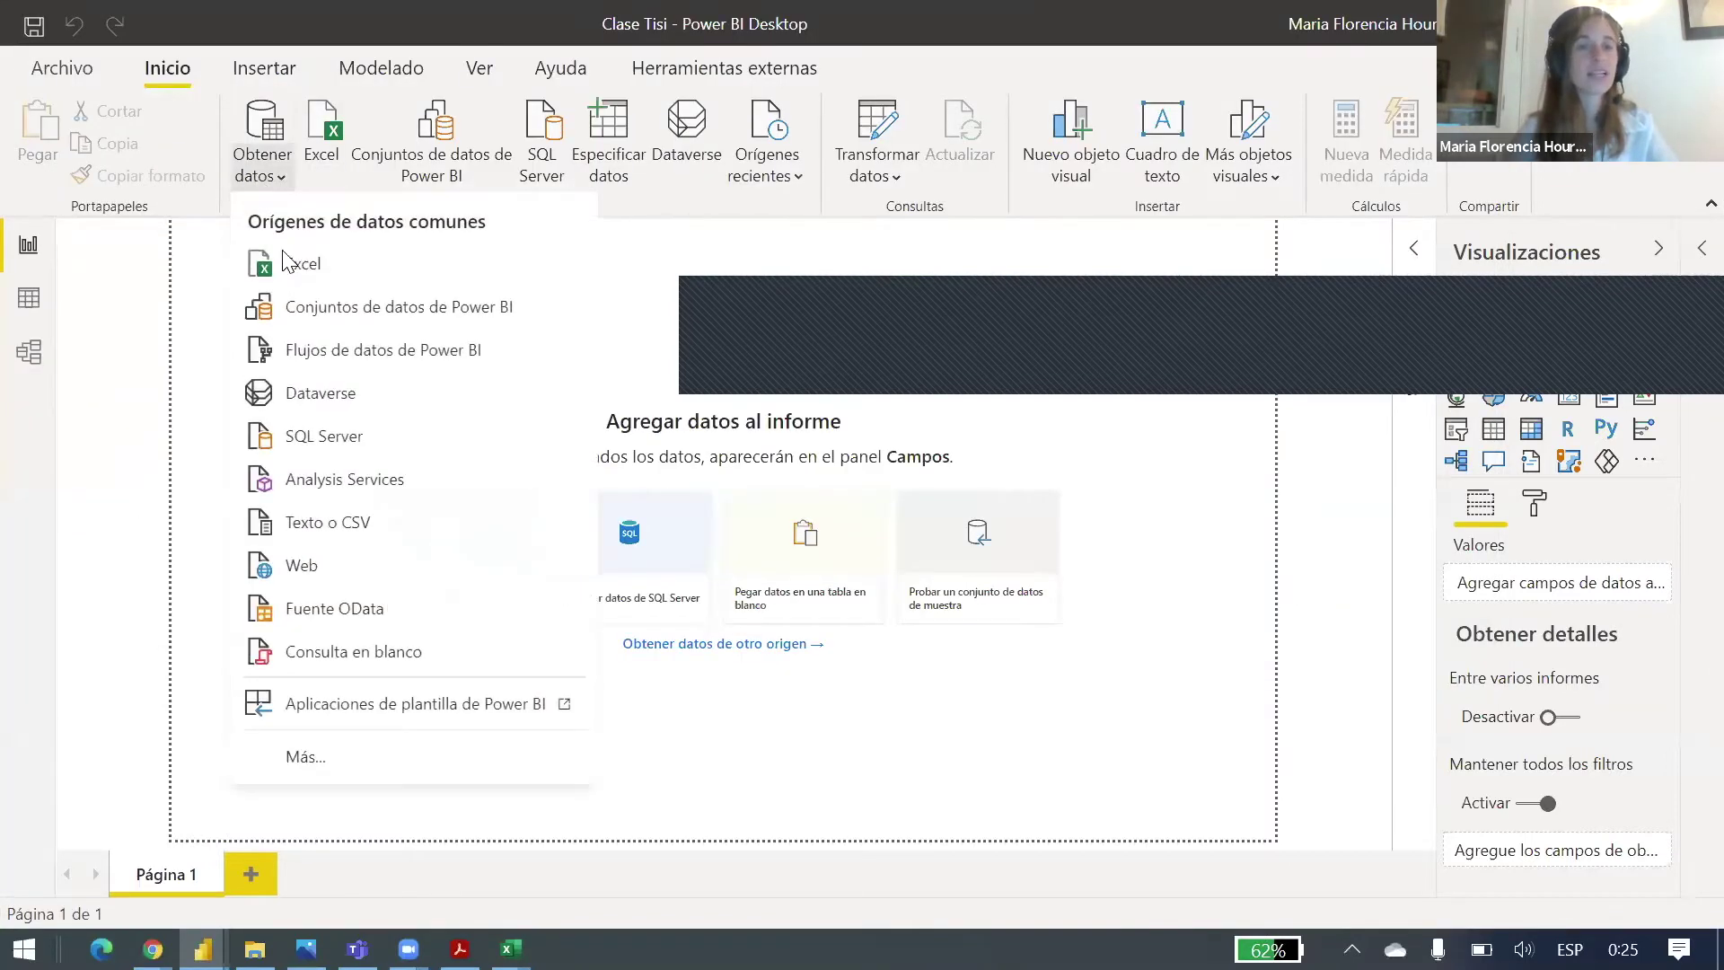
{"action": "left_click", "coordinate": [315, 267]}
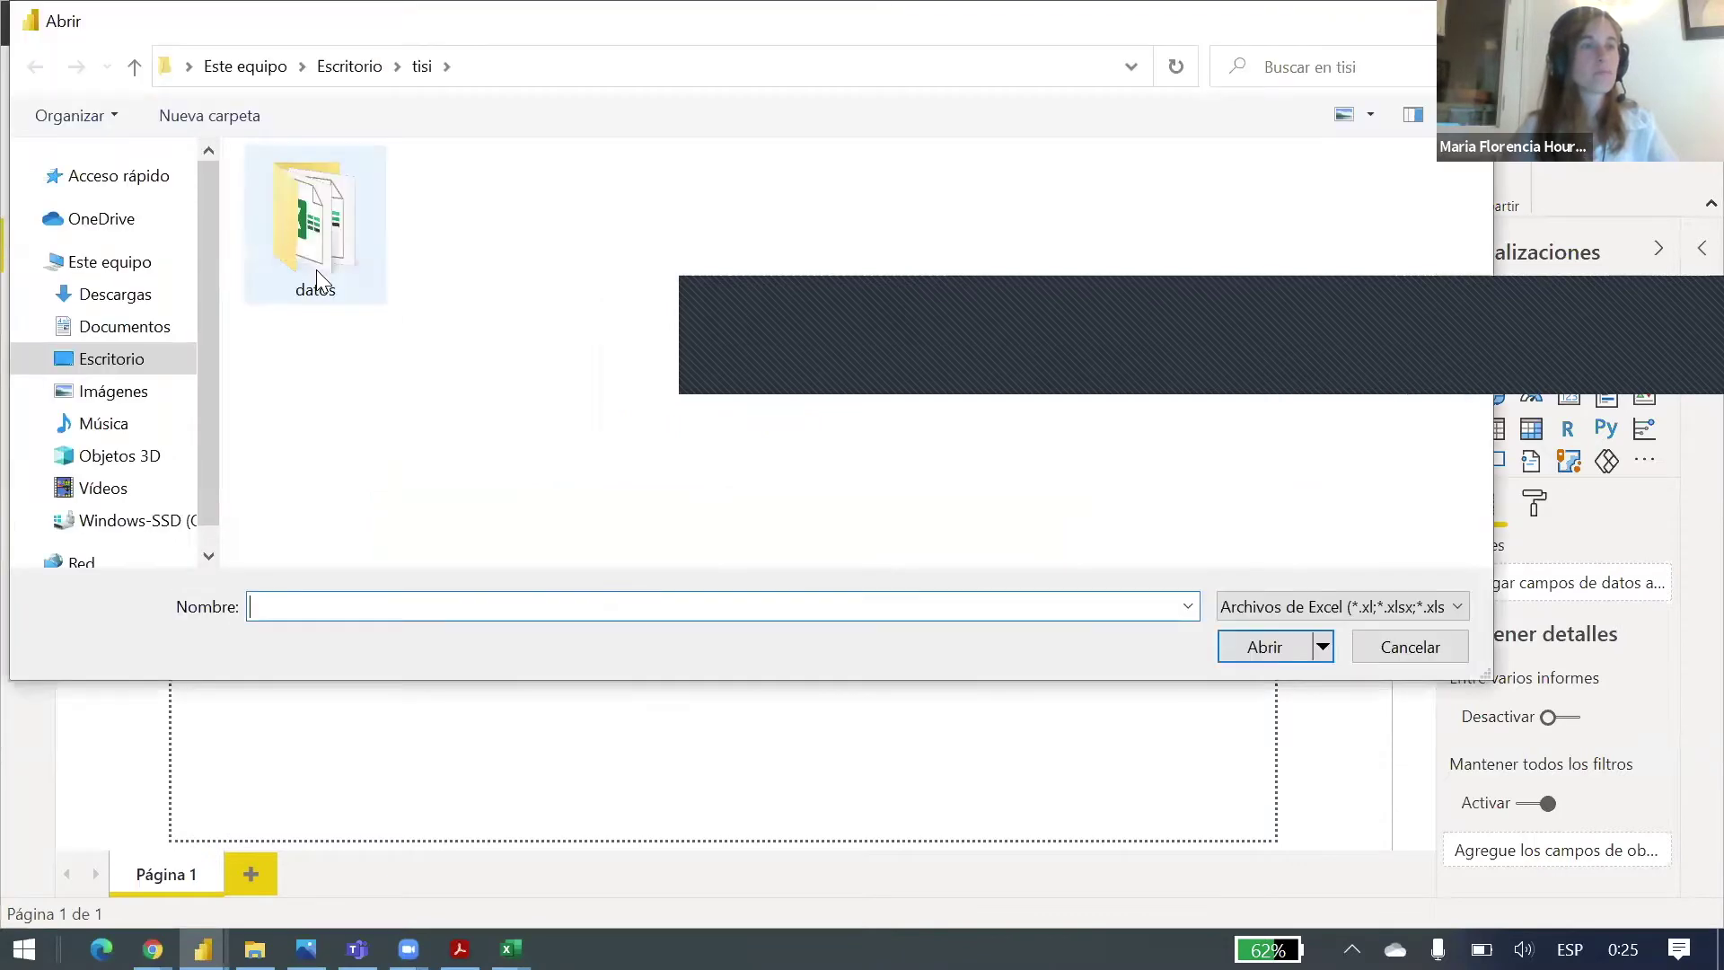
{"action": "left_click", "coordinate": [318, 268]}
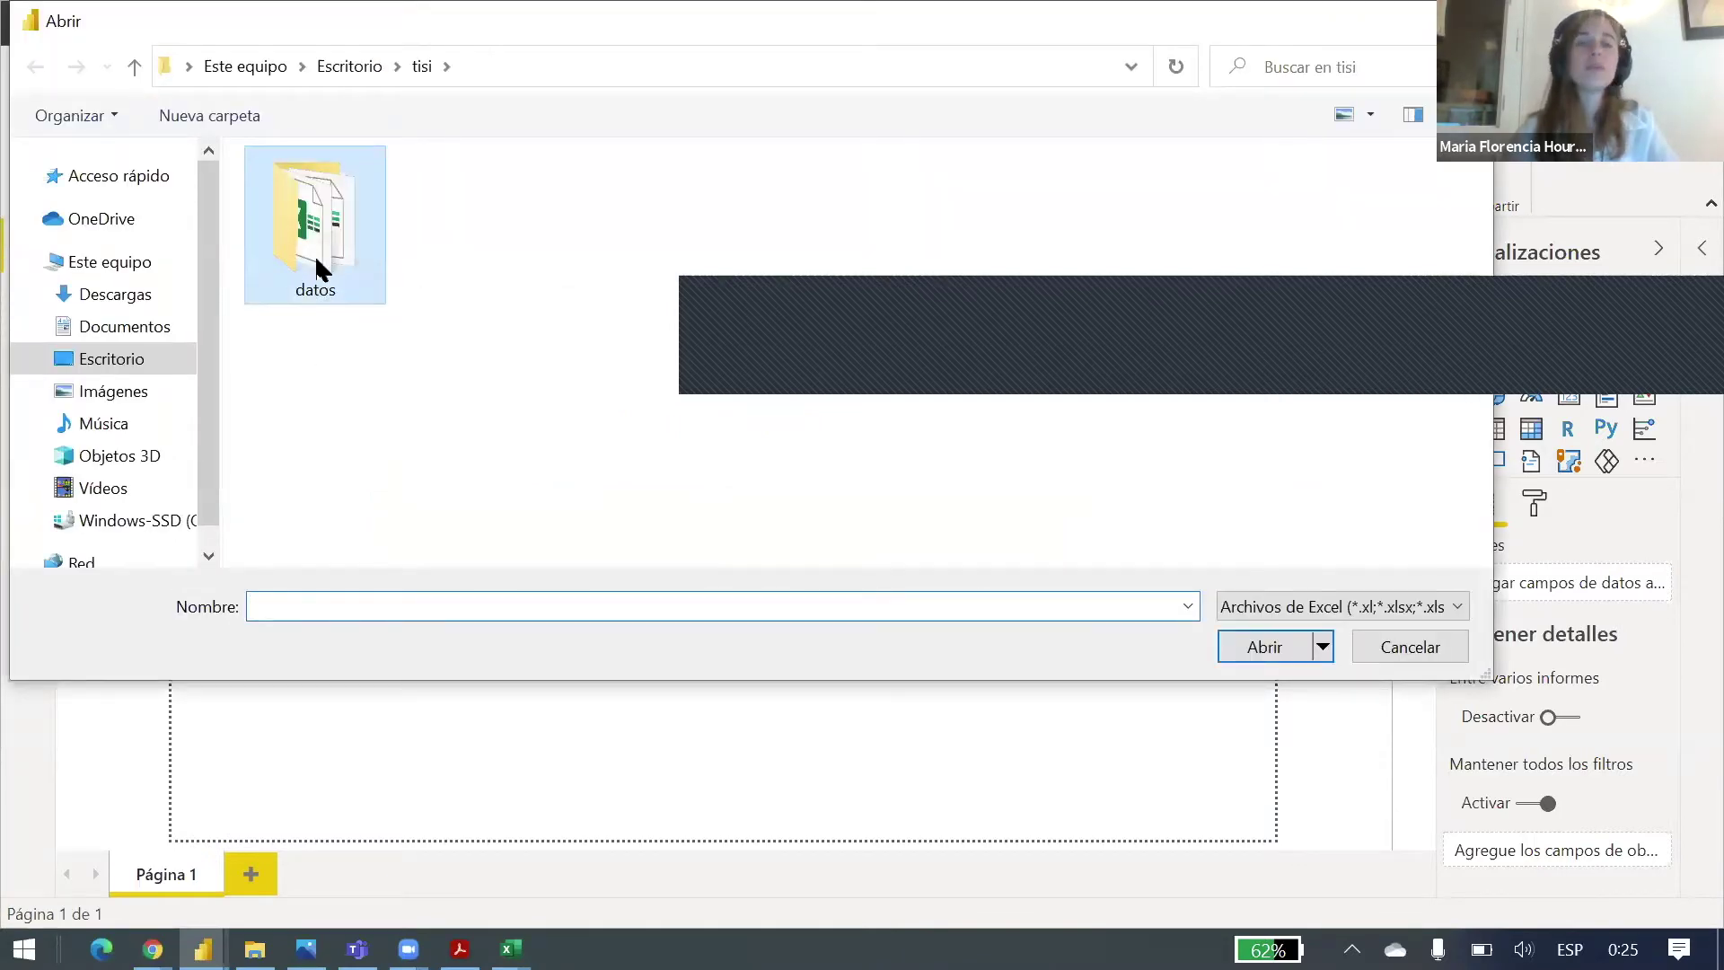
{"action": "double_click", "coordinate": [318, 268]}
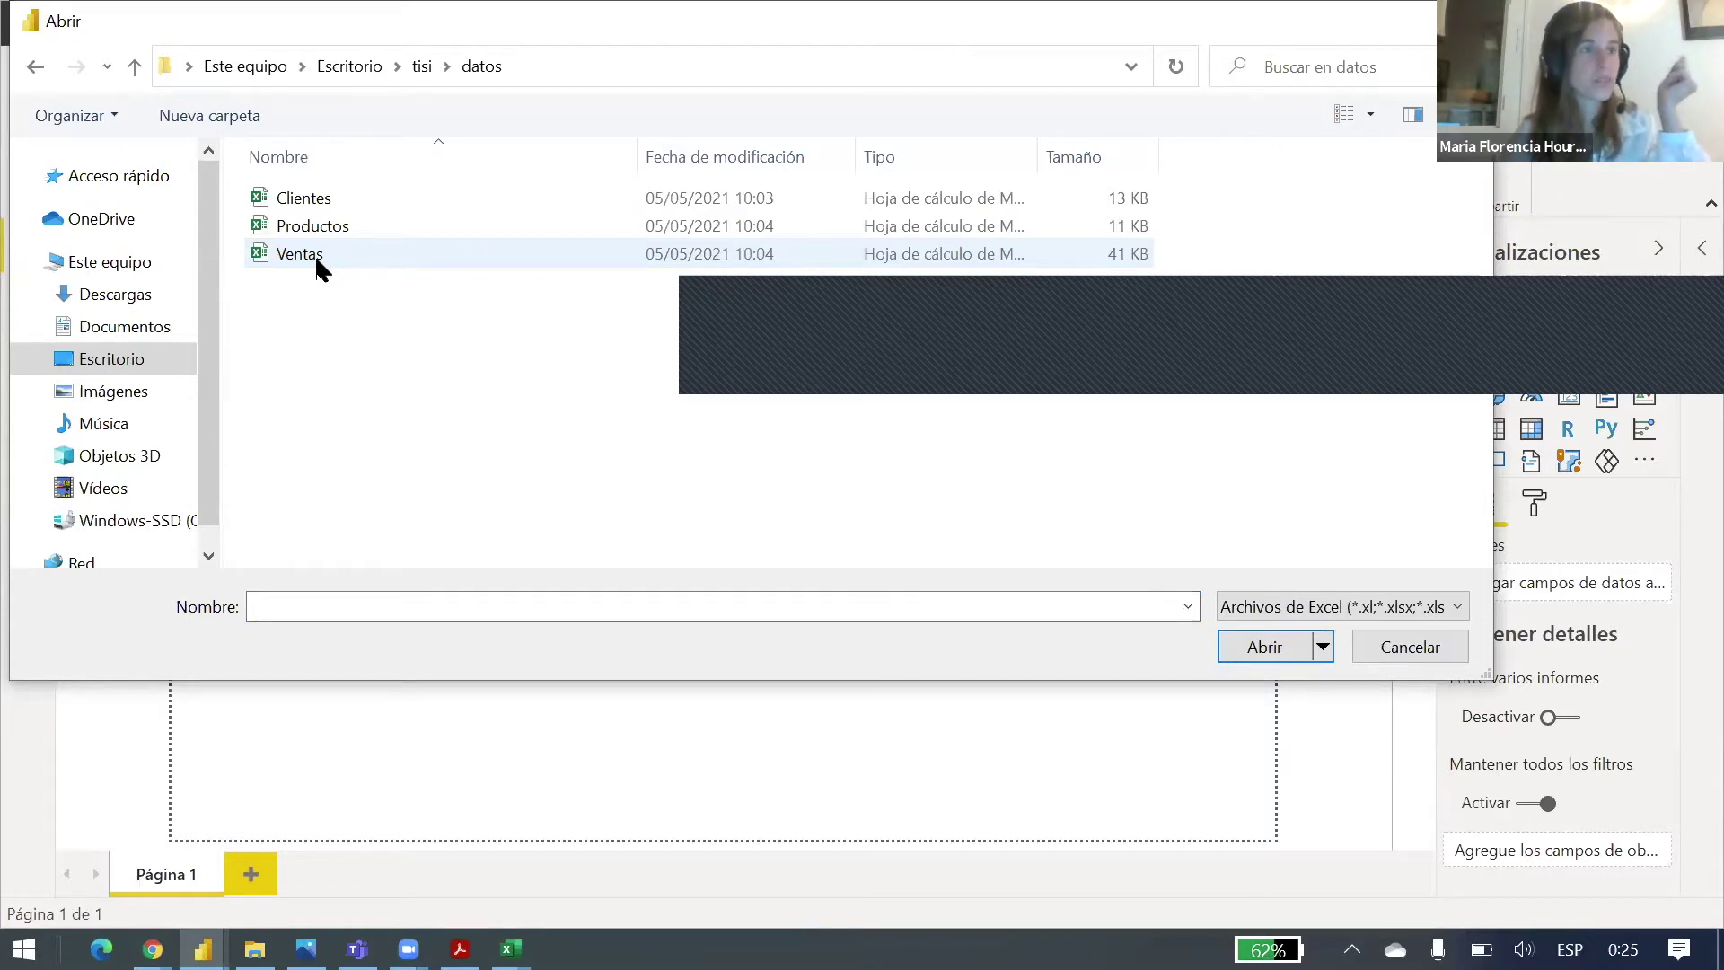
{"action": "left_click", "coordinate": [303, 260]}
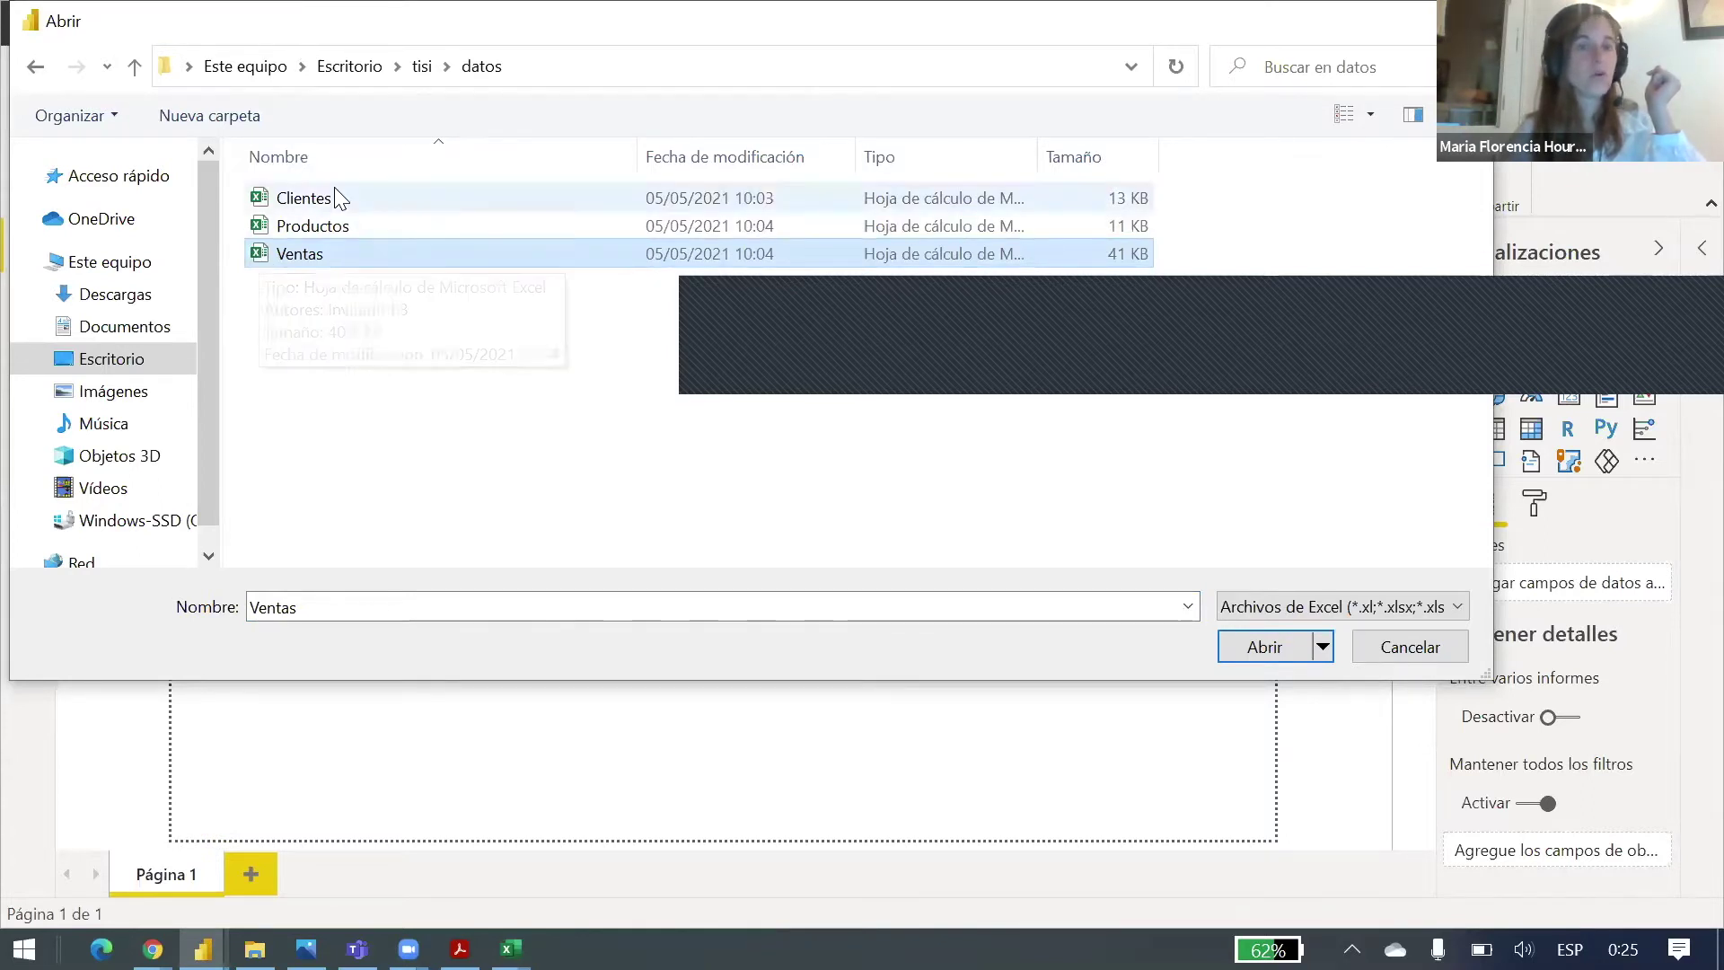
{"action": "left_click", "coordinate": [1272, 647]}
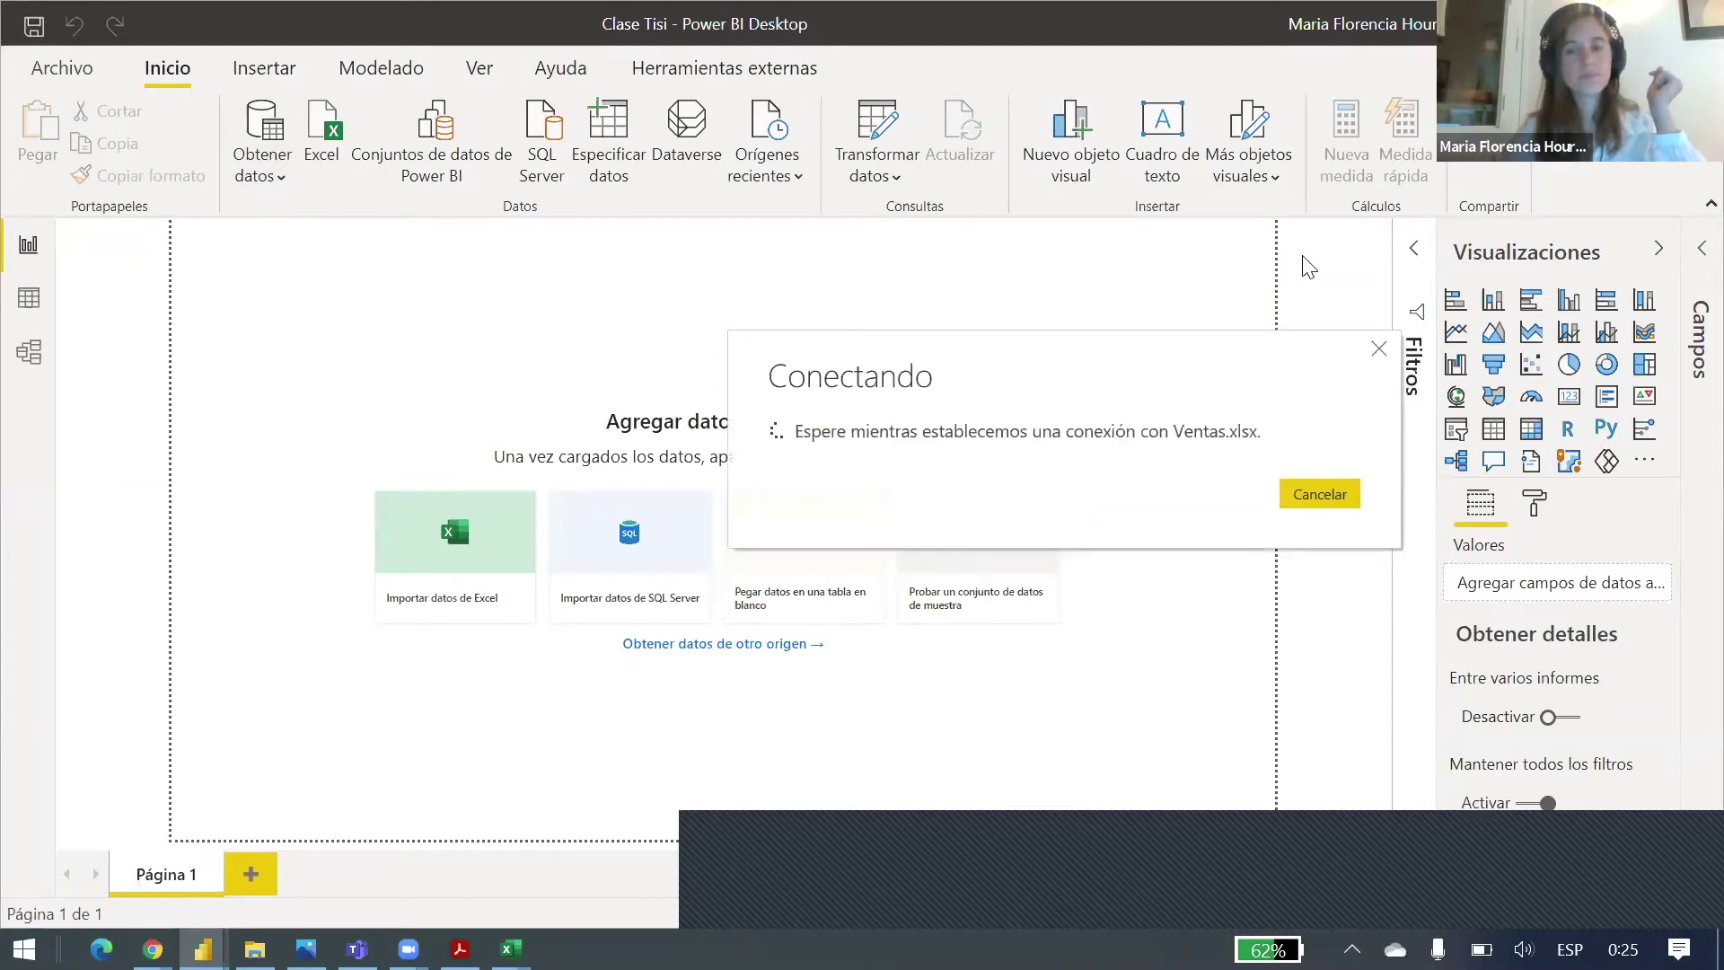
Step: Select the Hoja1 sheet of Ventas.xlsx and open it for transformation in Power Query, consulting the workflow slide in Tisi.pdf beforehand
{"action": "left_click_drag", "start_coordinate": [1193, 909], "coordinate": [1232, 18]}
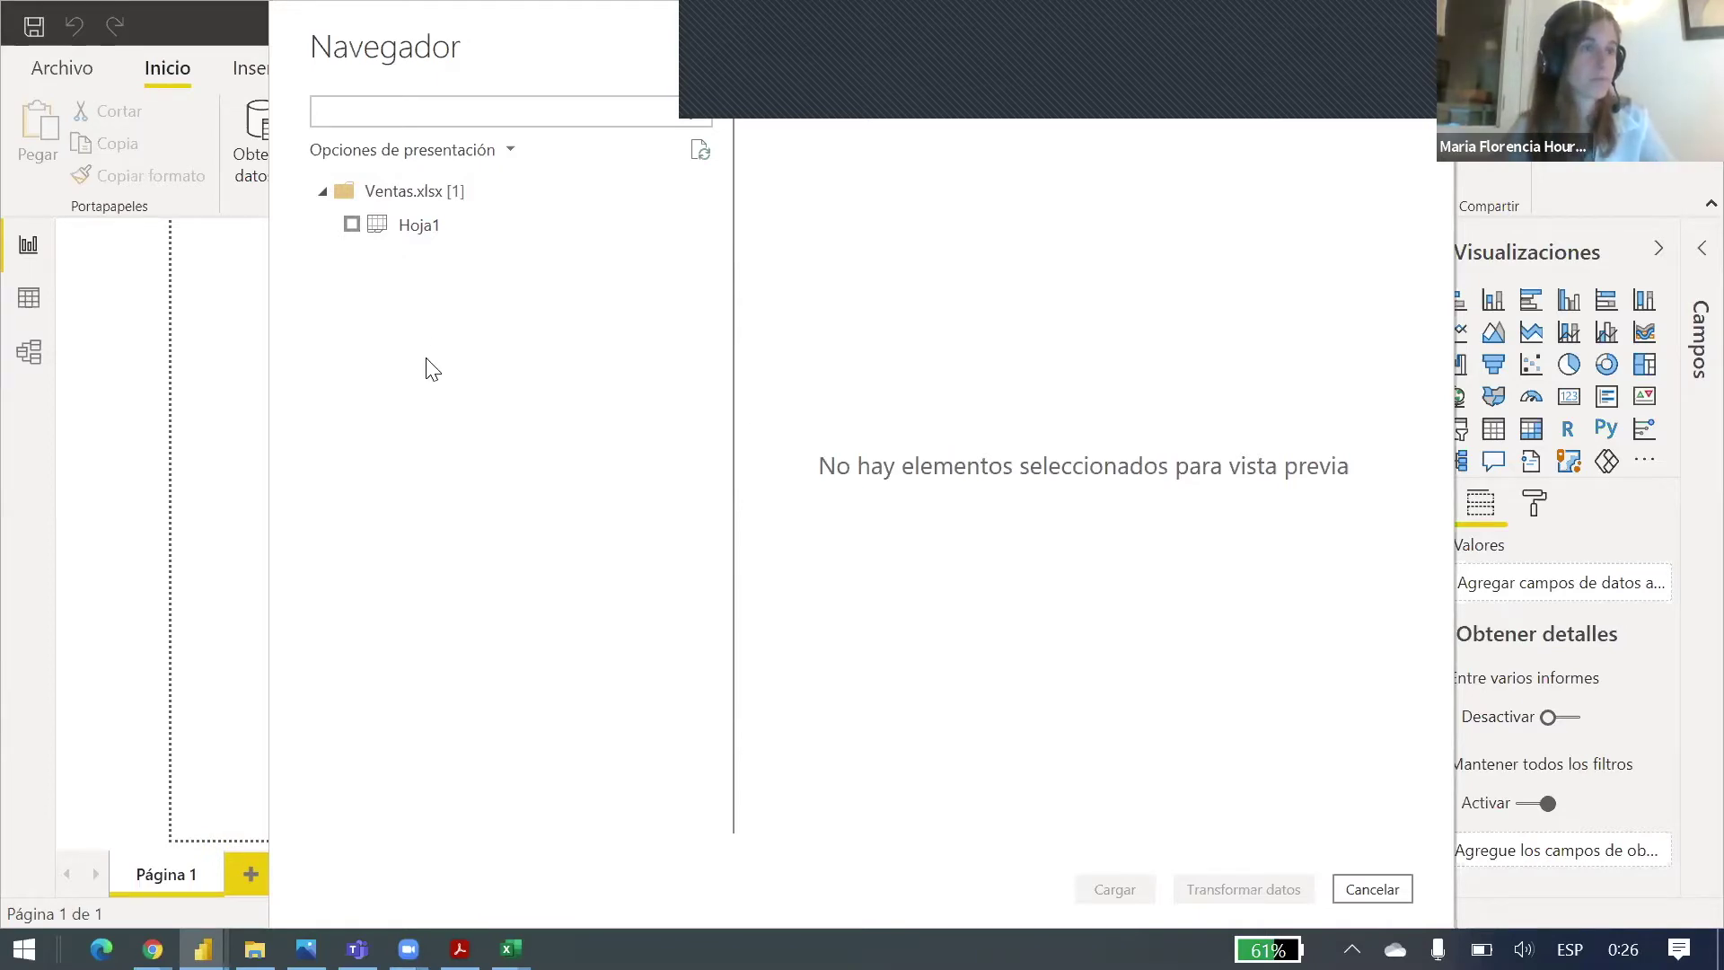
{"action": "left_click", "coordinate": [351, 226]}
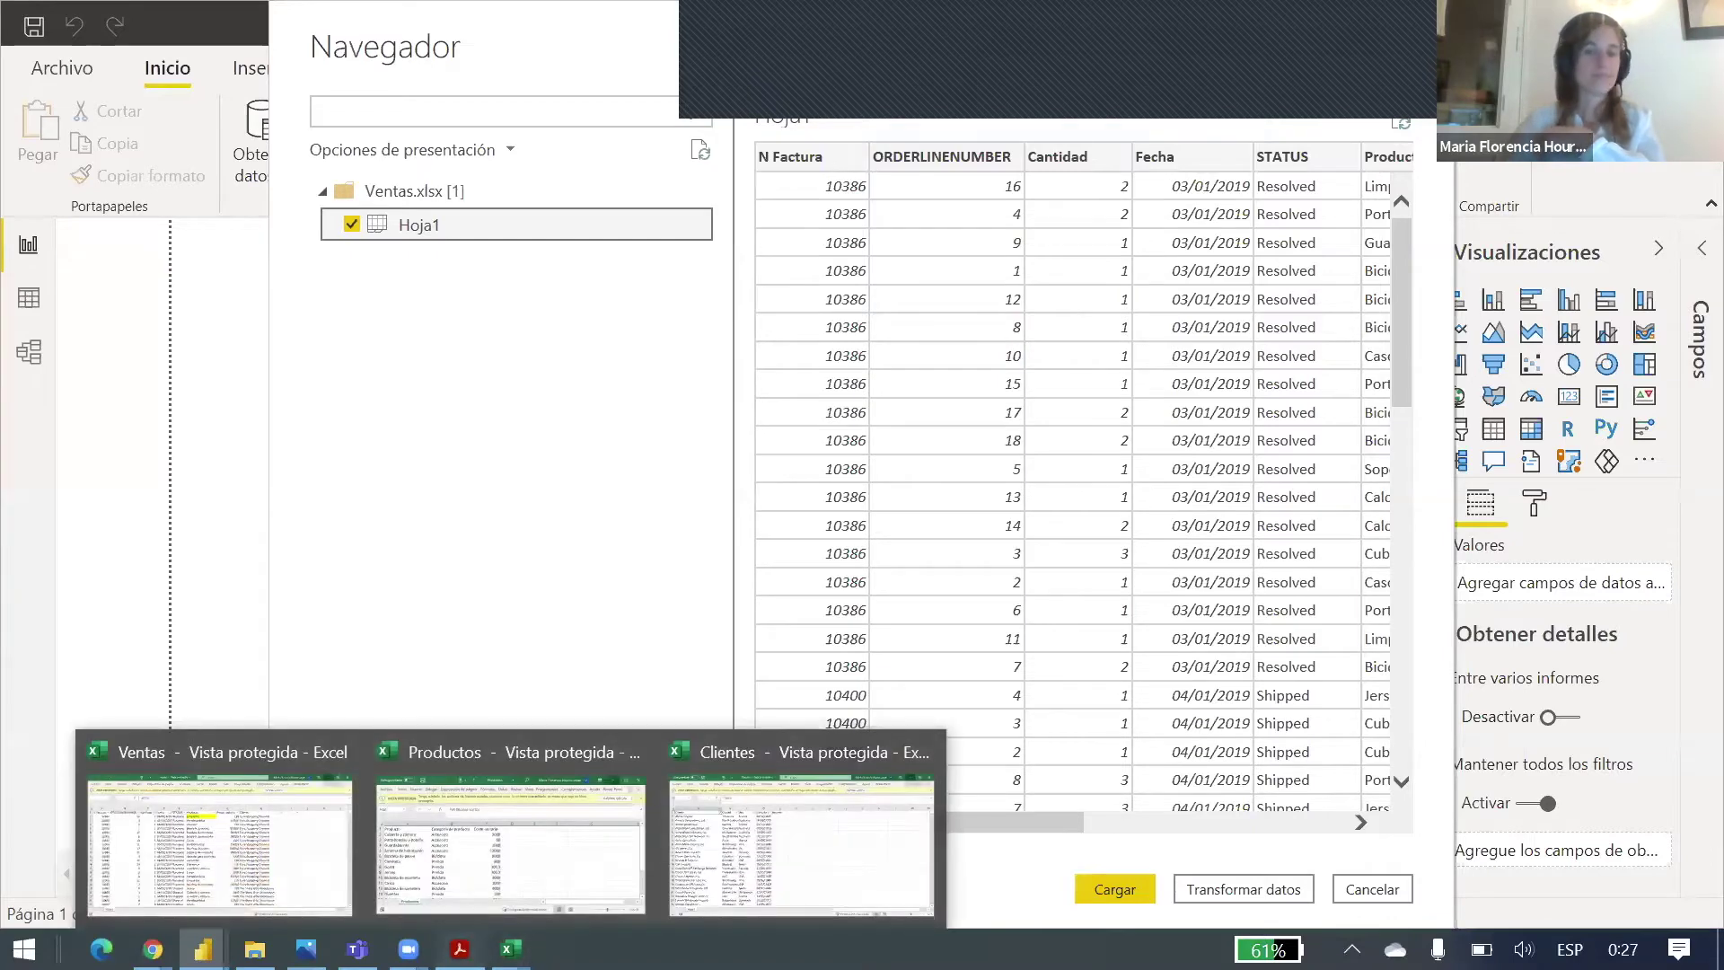
{"action": "left_click", "coordinate": [460, 949]}
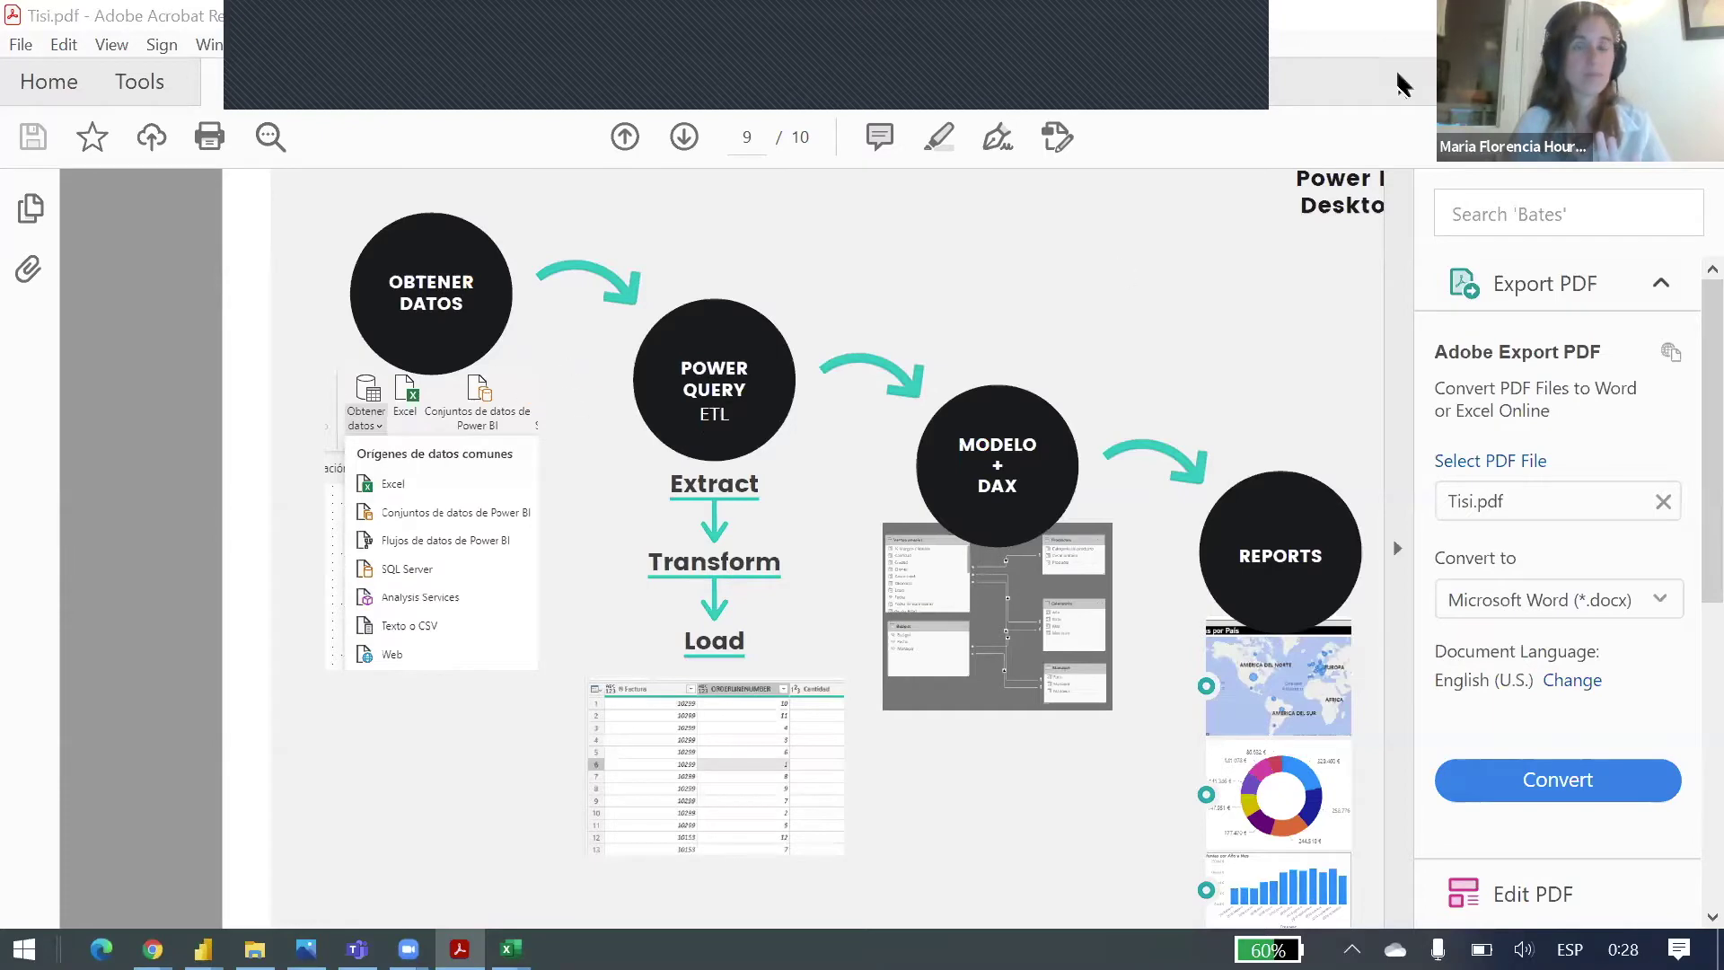
{"action": "key", "text": "alt+Tab"}
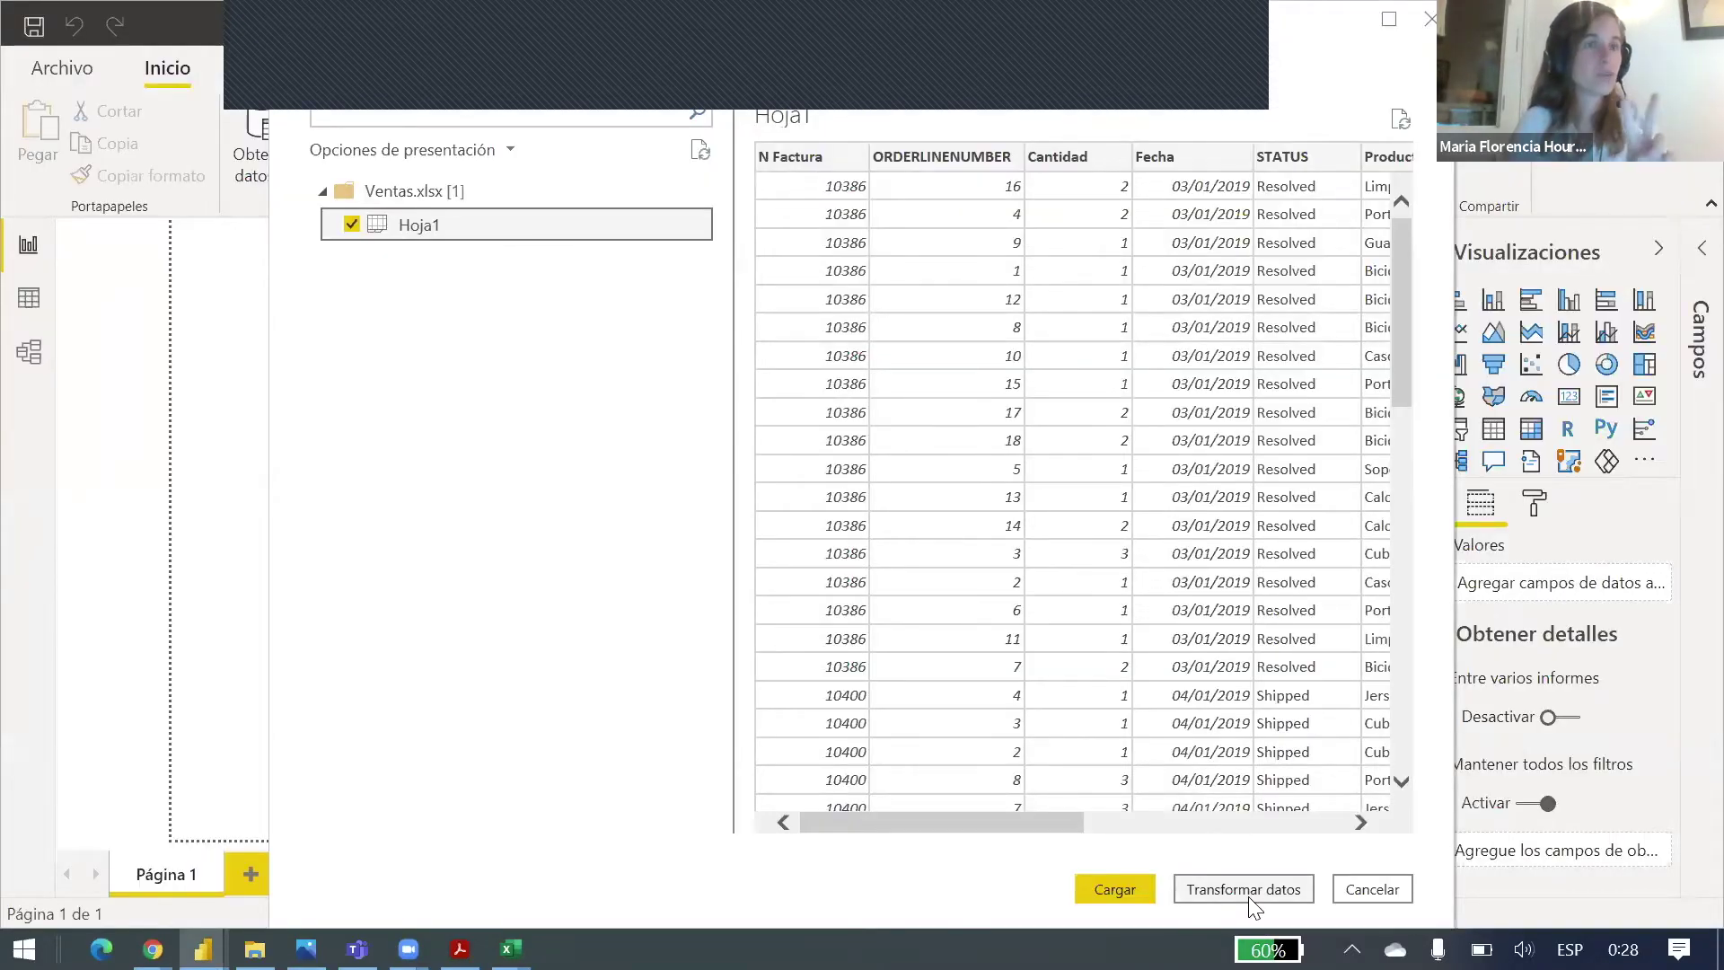
{"action": "left_click", "coordinate": [1248, 898]}
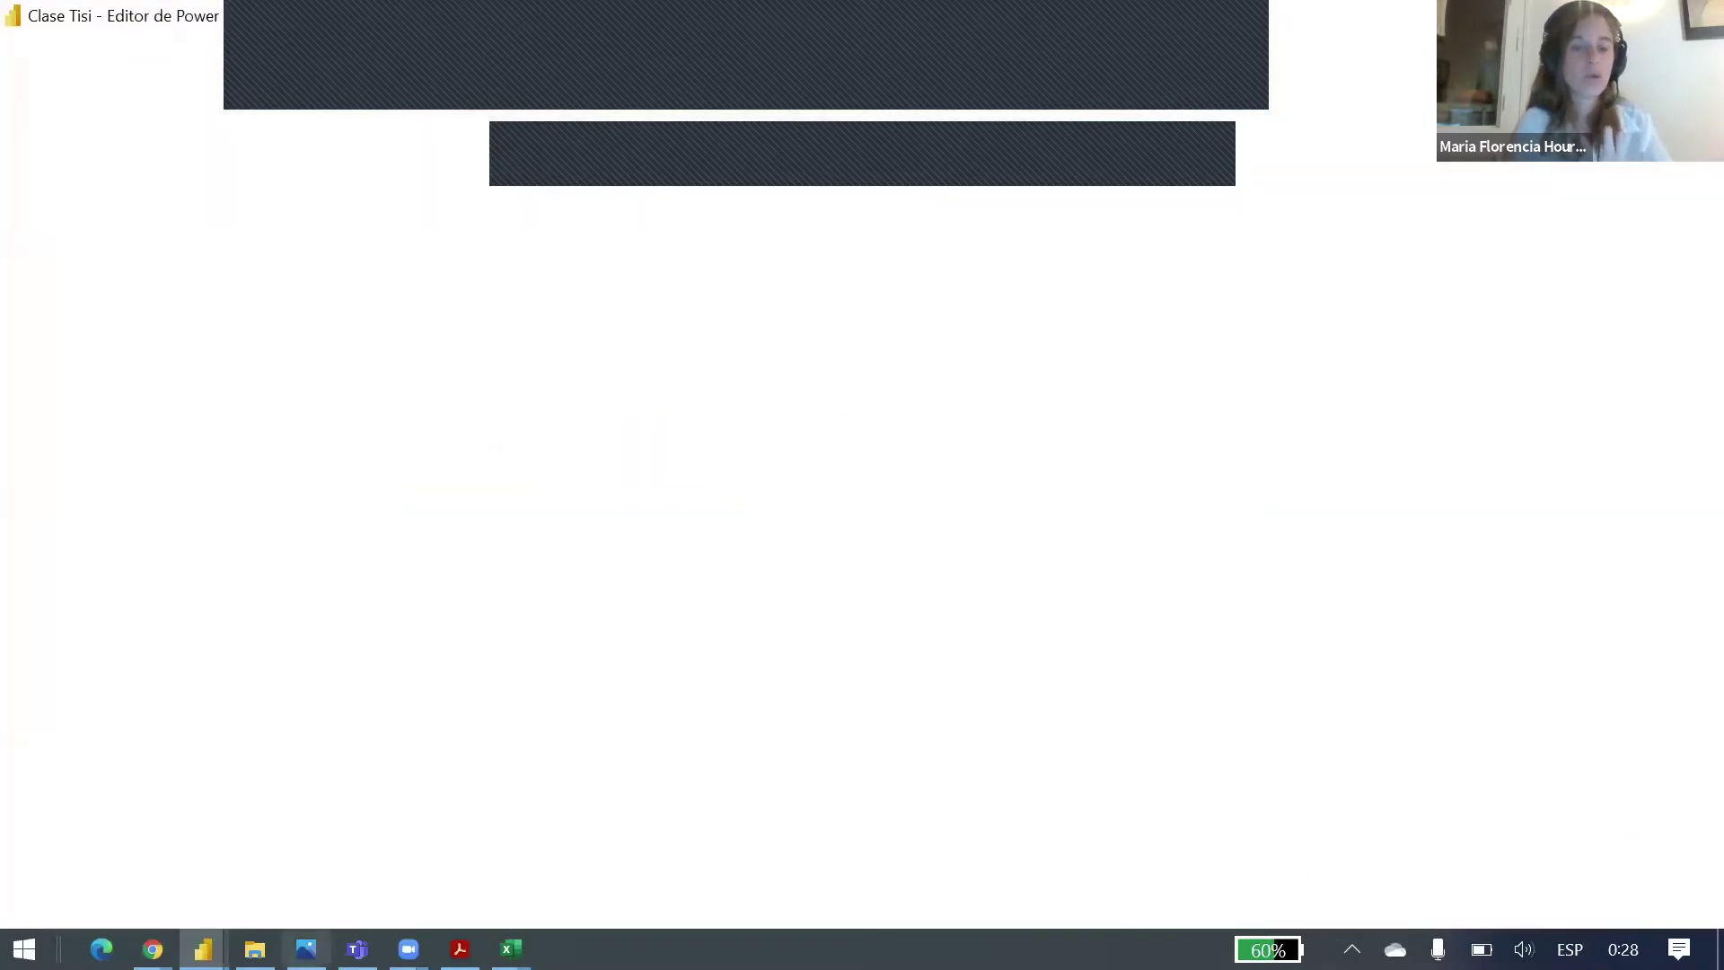
Step: Show the Extract, Transform, Load diagram in Tisi.pdf and return to the Power Query editor of Clase Tisi
{"action": "left_click", "coordinate": [459, 949]}
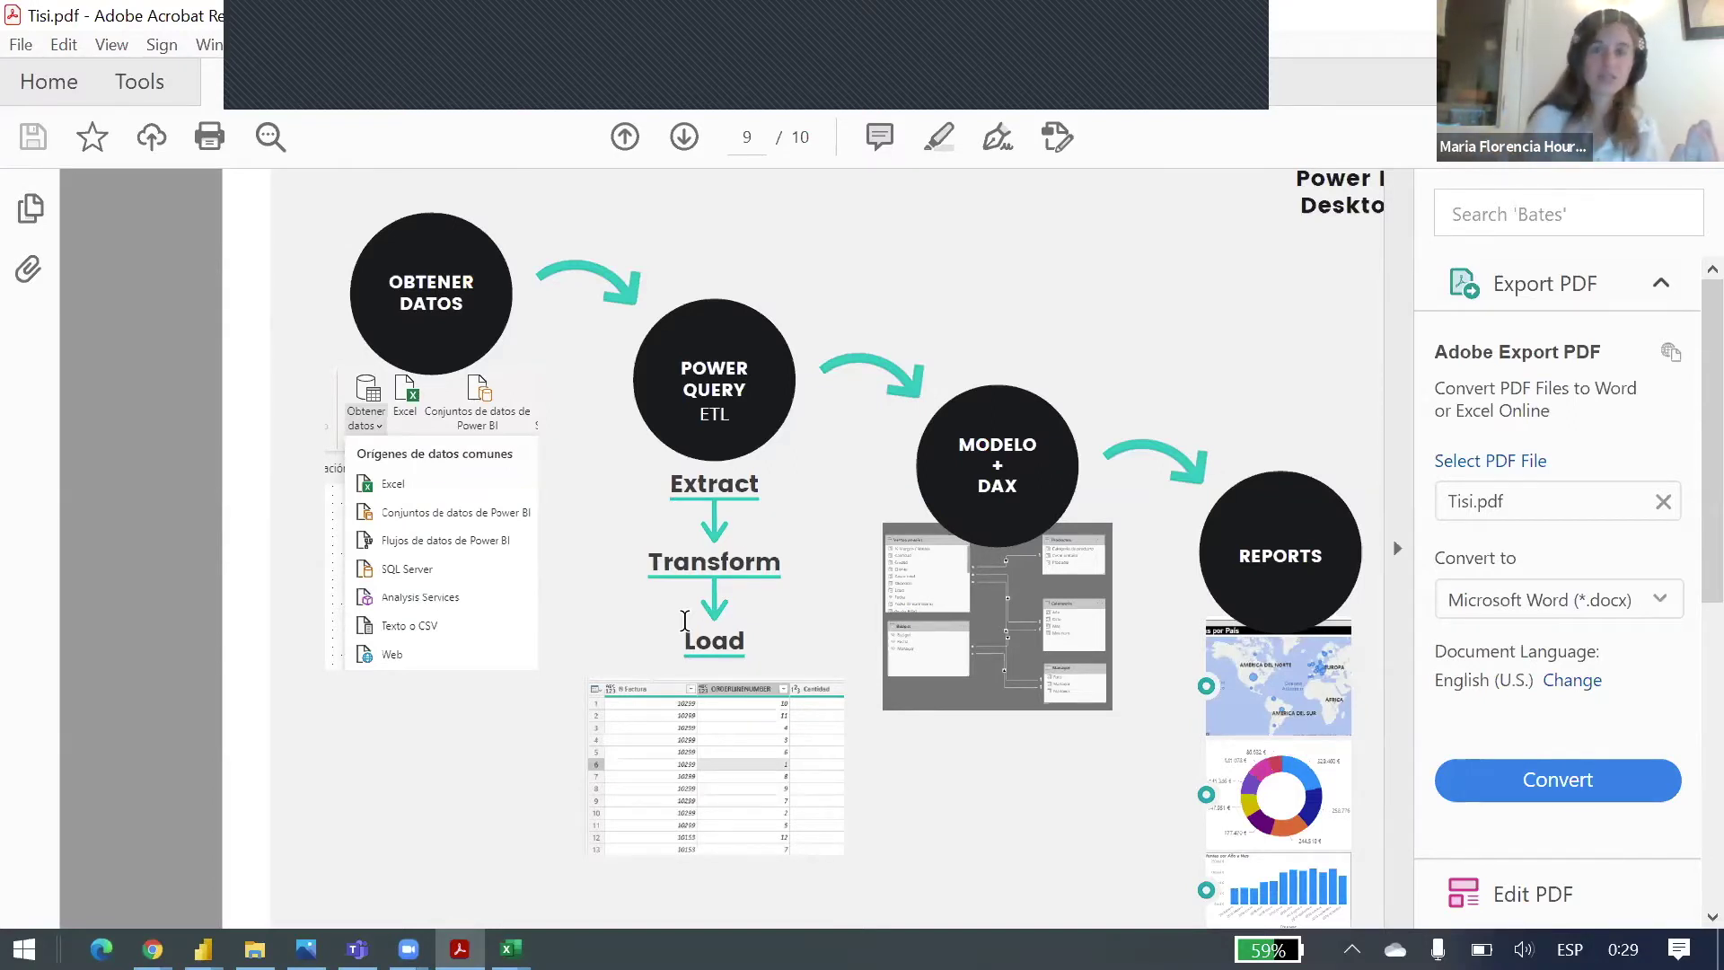
{"action": "key", "text": "alt+Tab"}
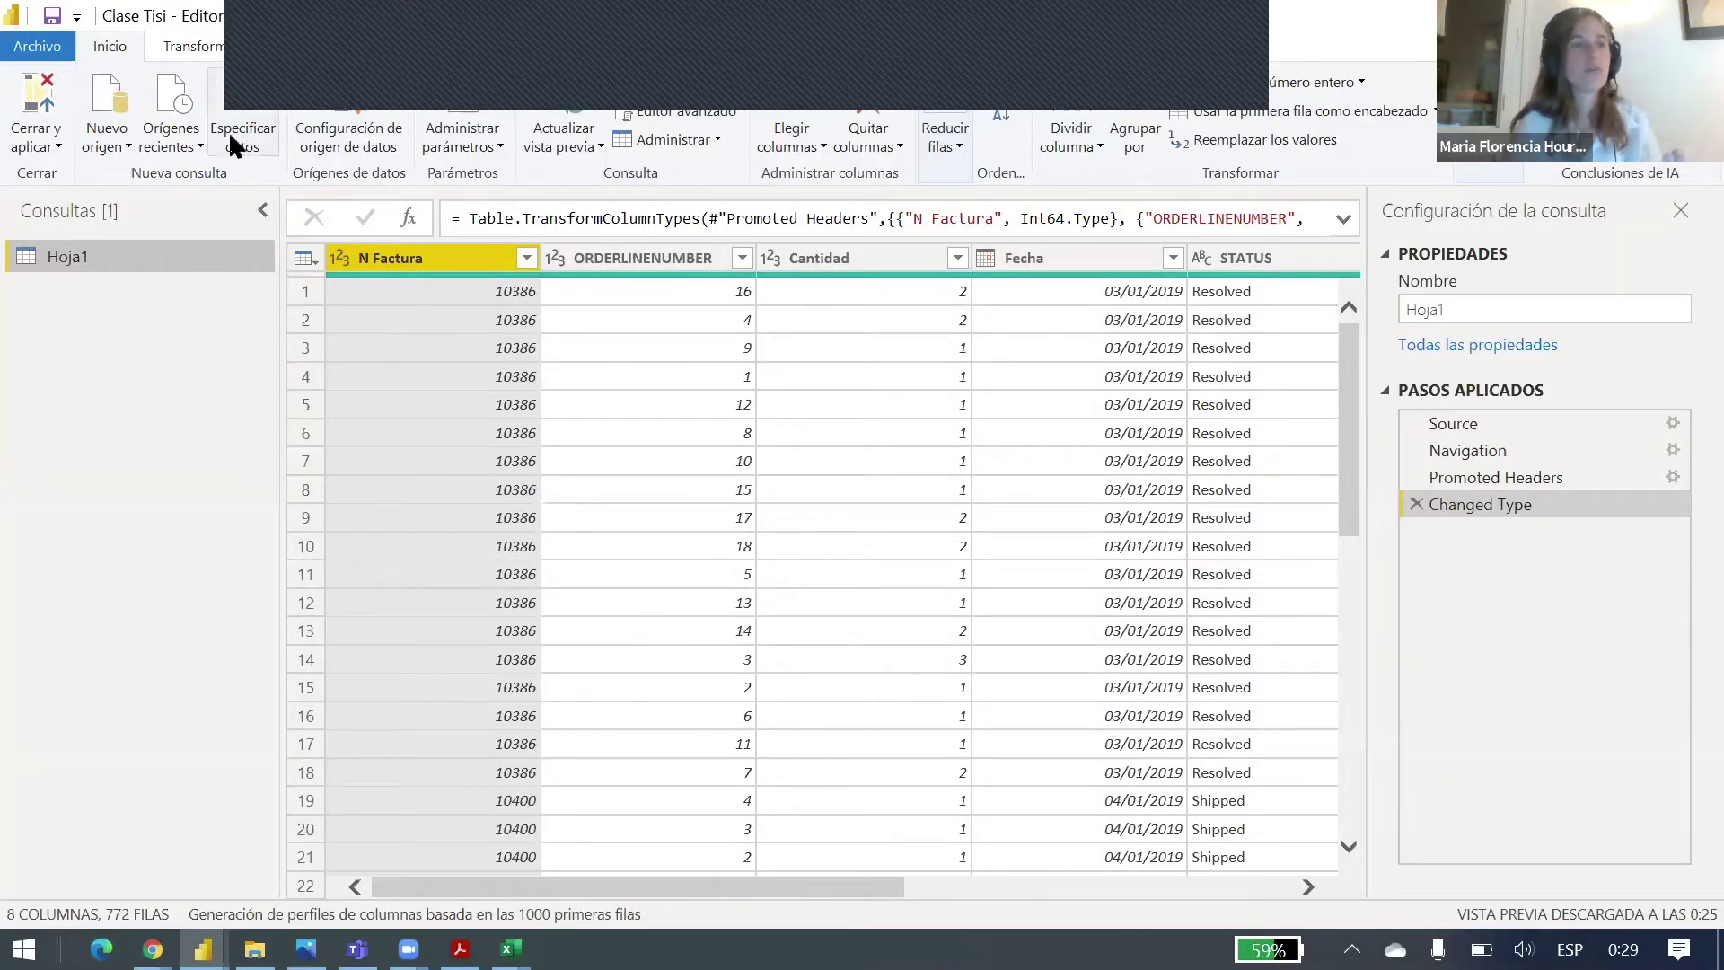
{"action": "left_click", "coordinate": [203, 949]}
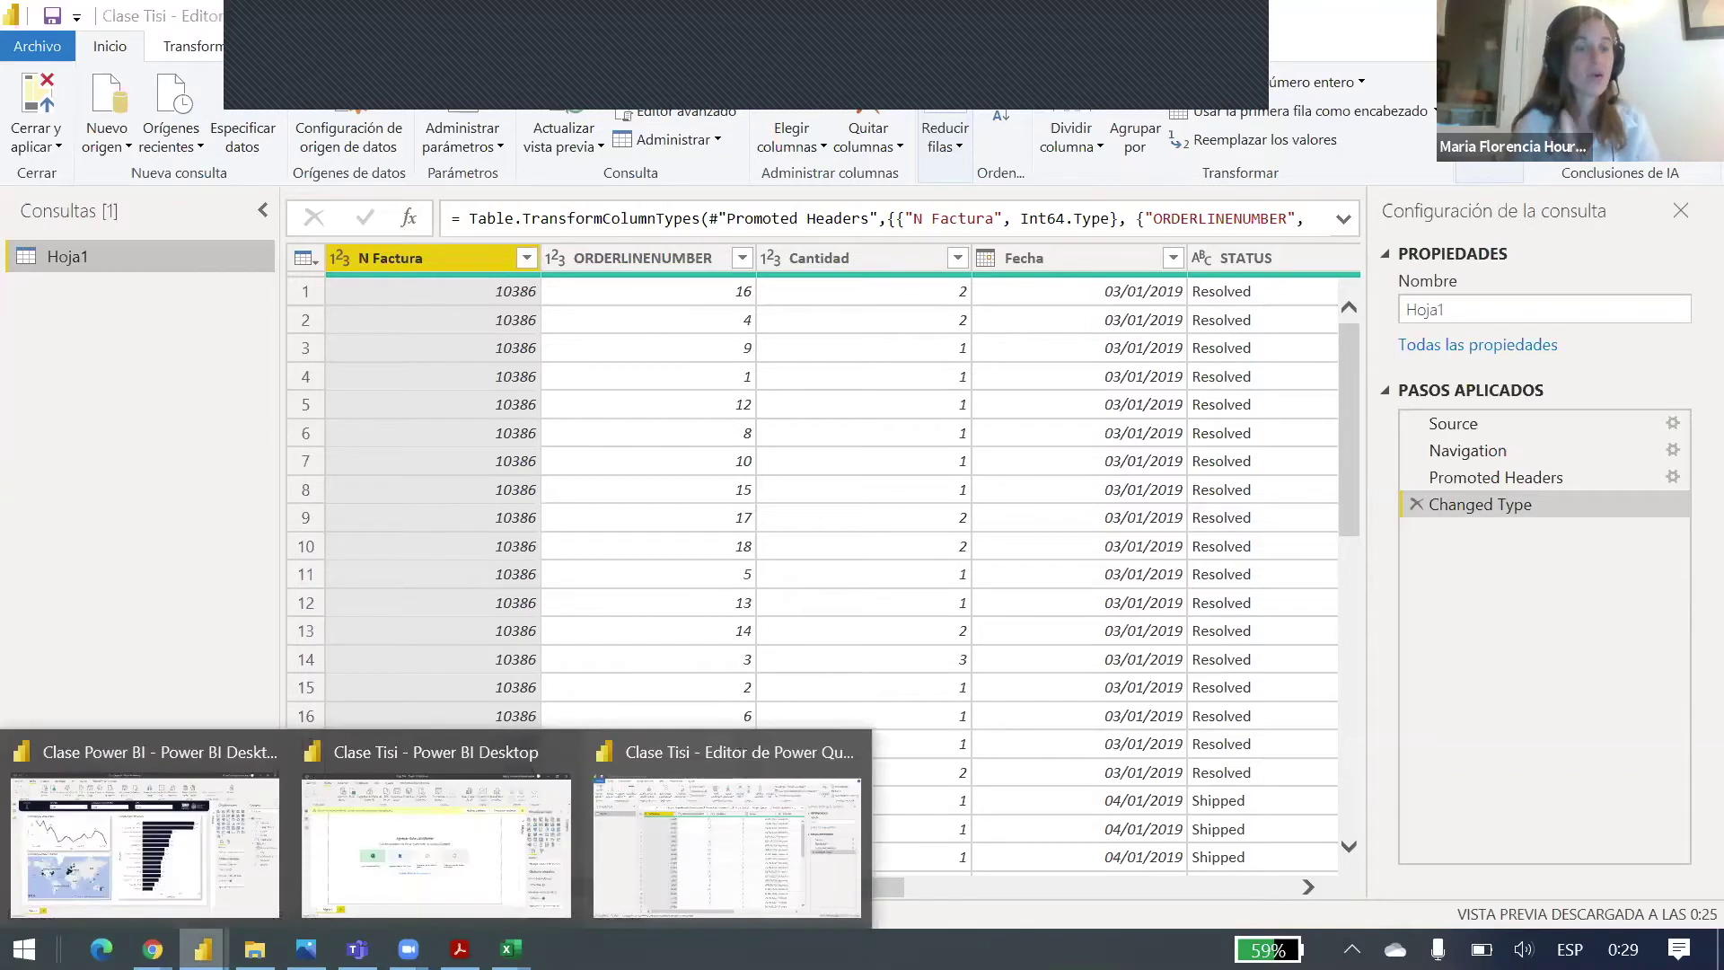
{"action": "left_click", "coordinate": [659, 850]}
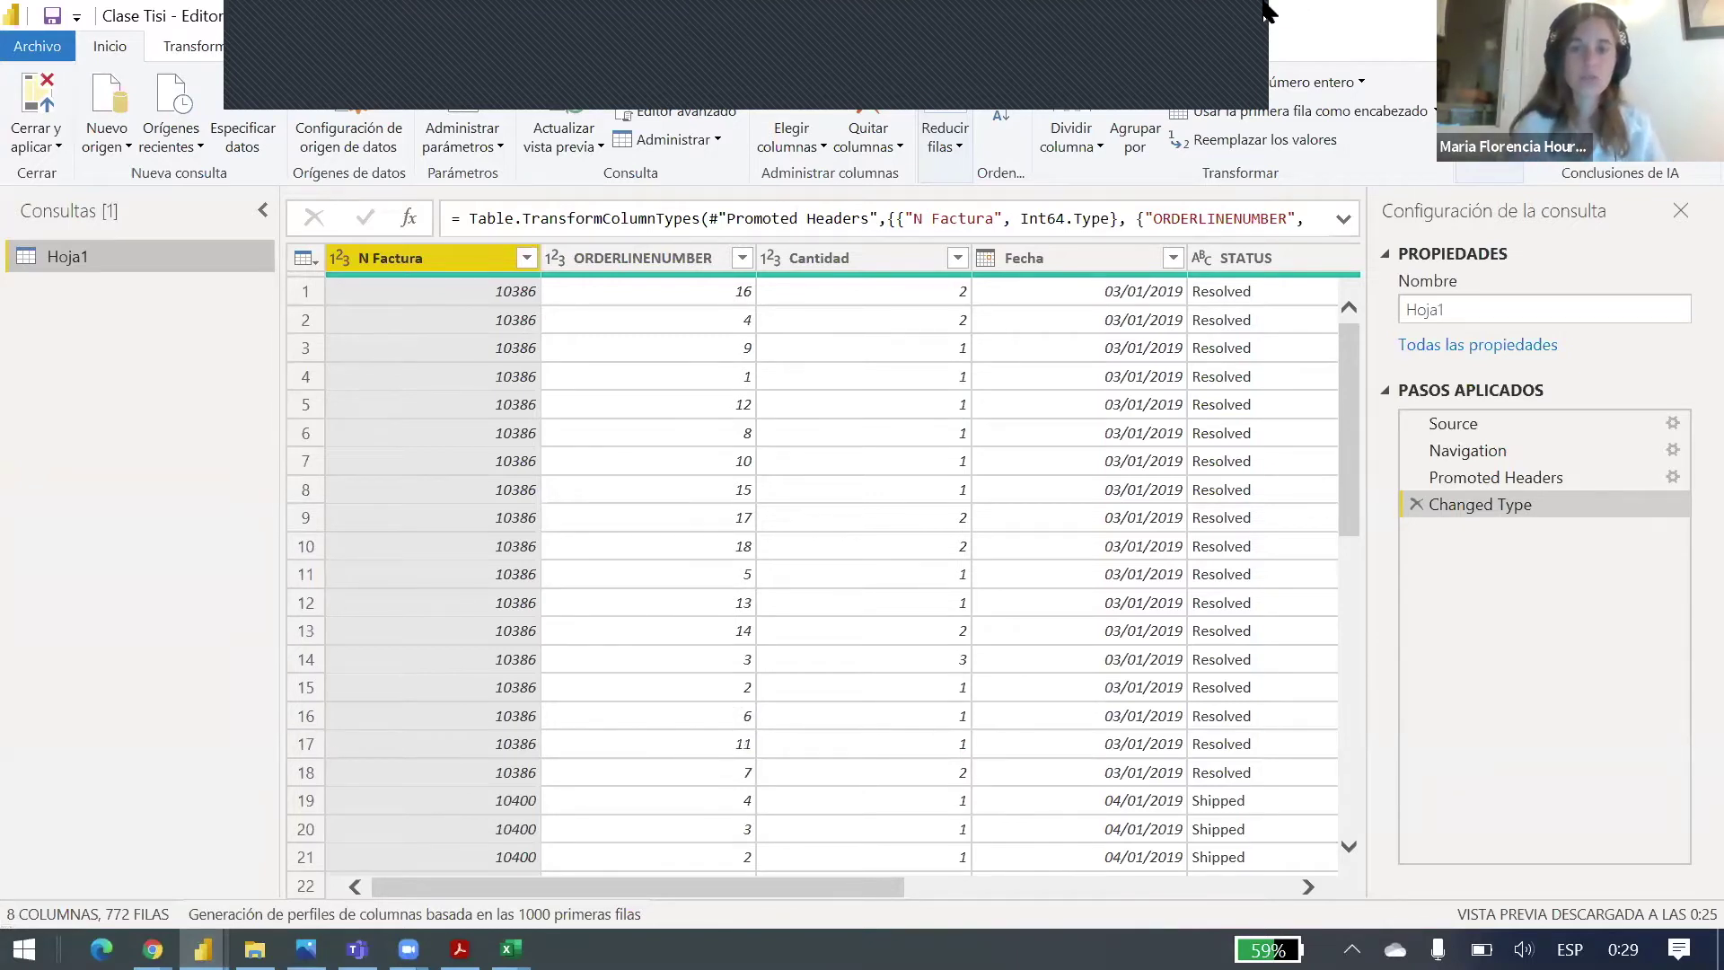
{"action": "left_click", "coordinate": [808, 92]}
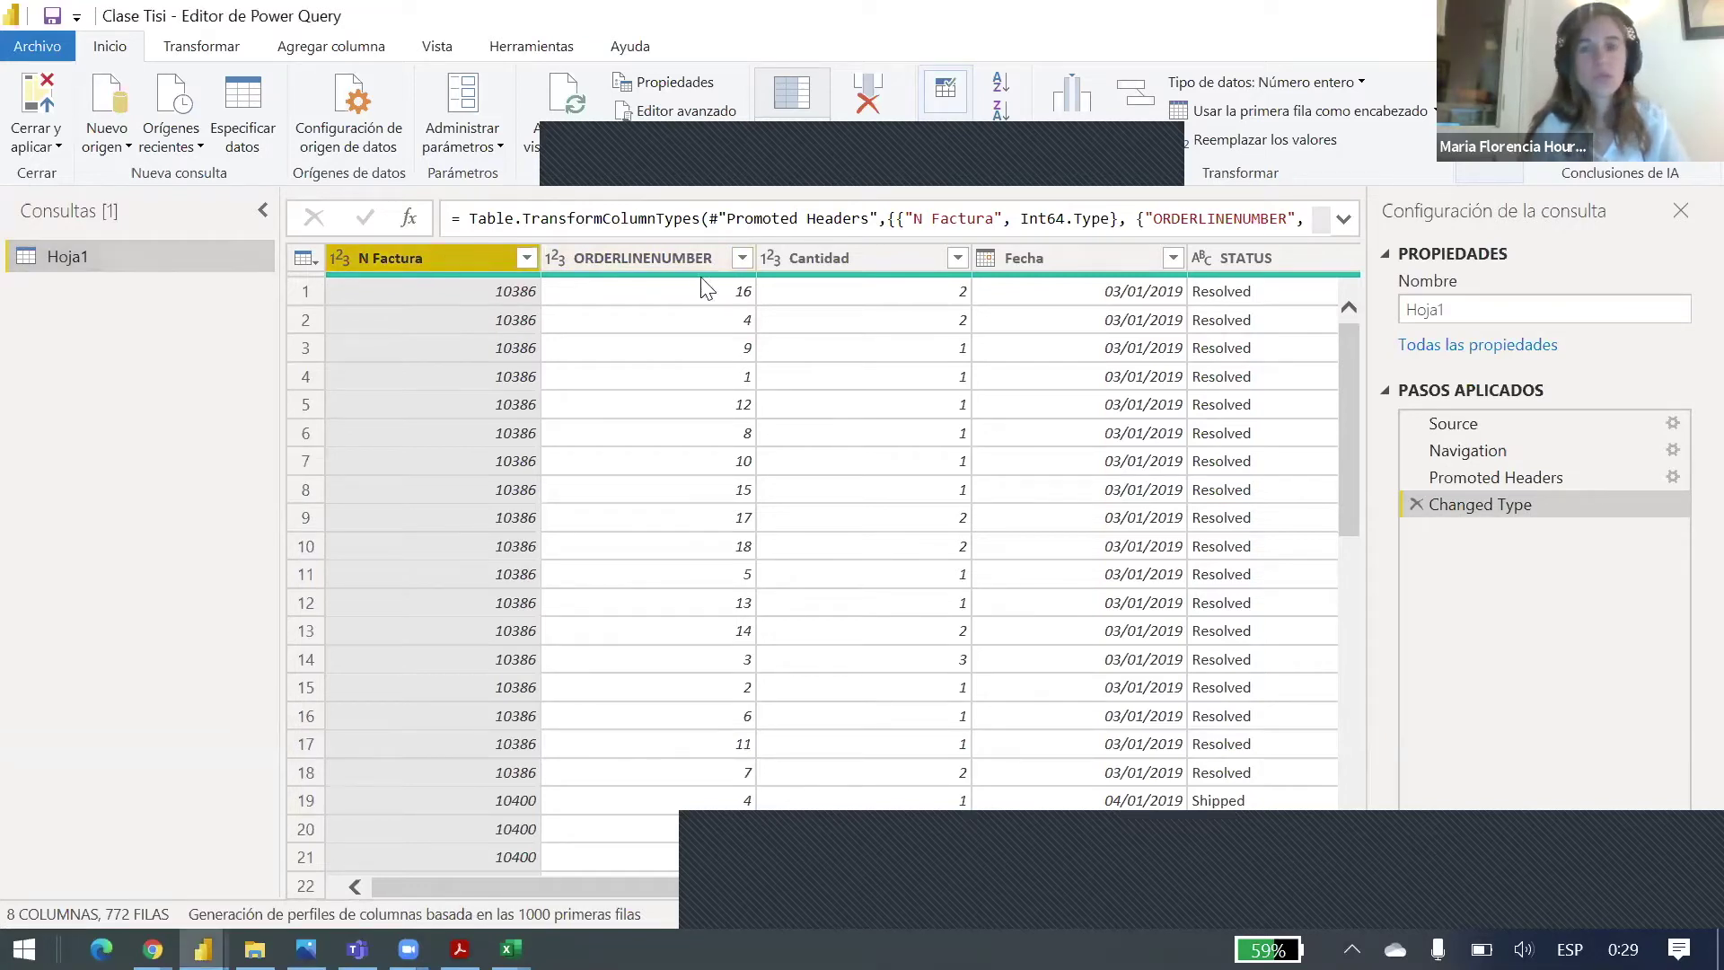
Step: Review the Hoja1 query's columns across to Cliente, selecting Cantidad and STATUS, and return to N Factura
{"action": "left_click", "coordinate": [813, 259]}
{"action": "left_click", "coordinate": [1268, 267]}
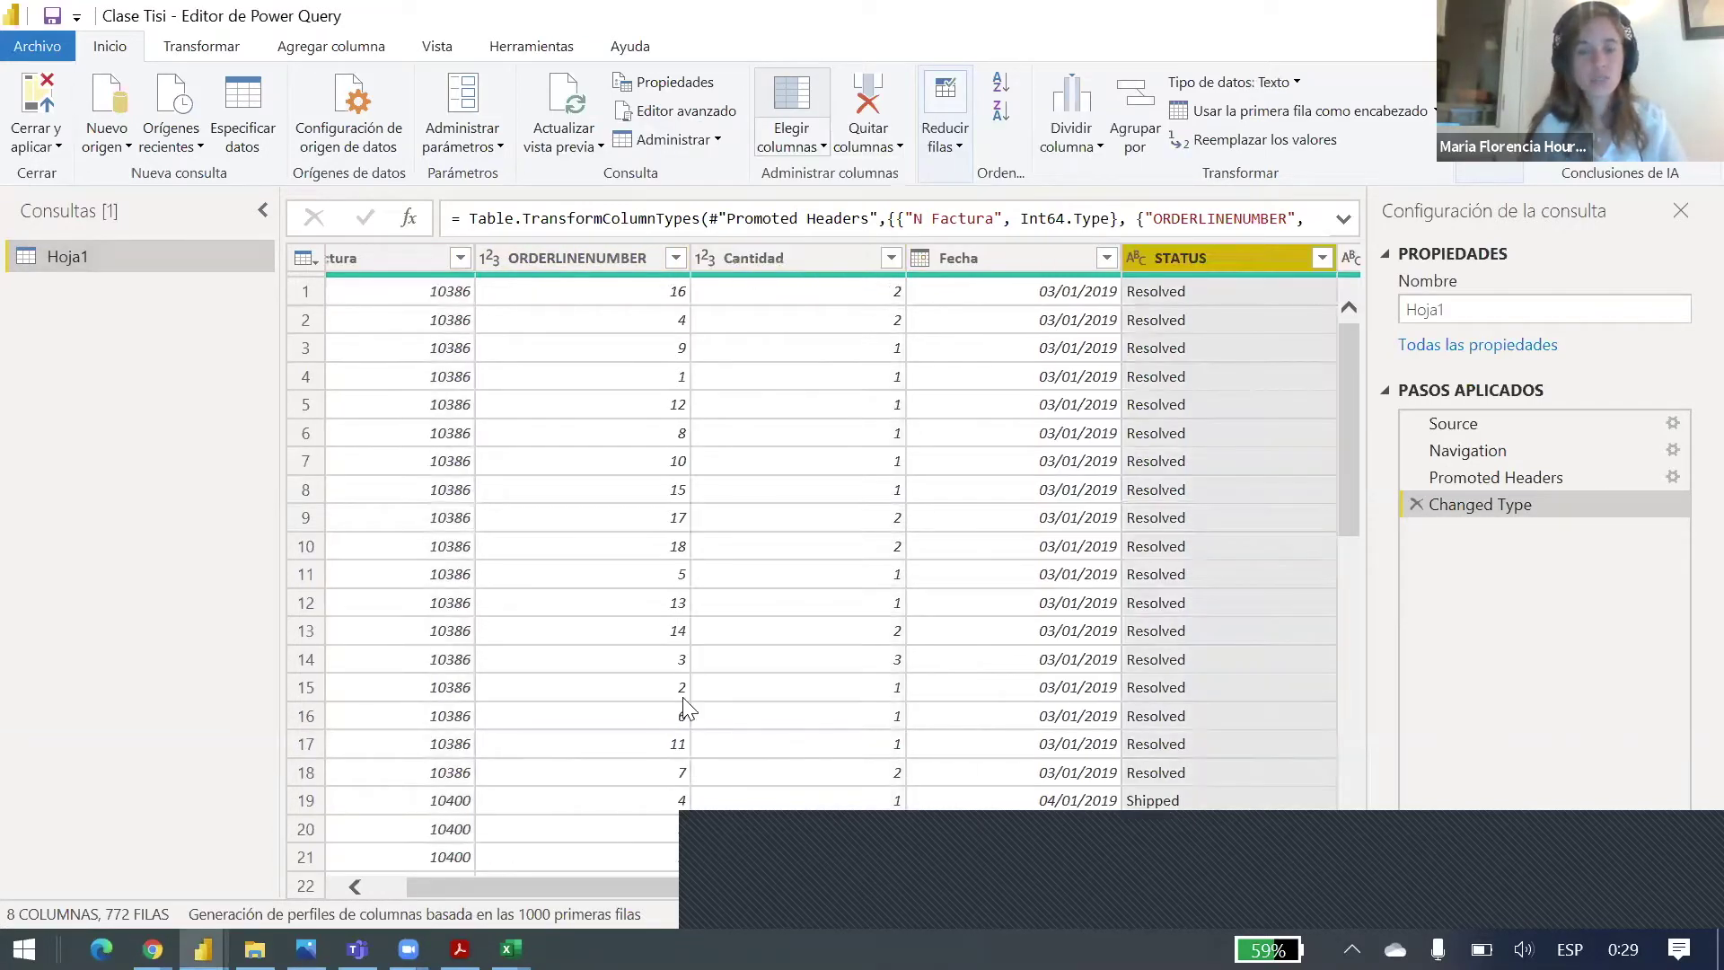
{"action": "scroll", "coordinate": [898, 539], "scroll_direction": "right", "scroll_amount": 3}
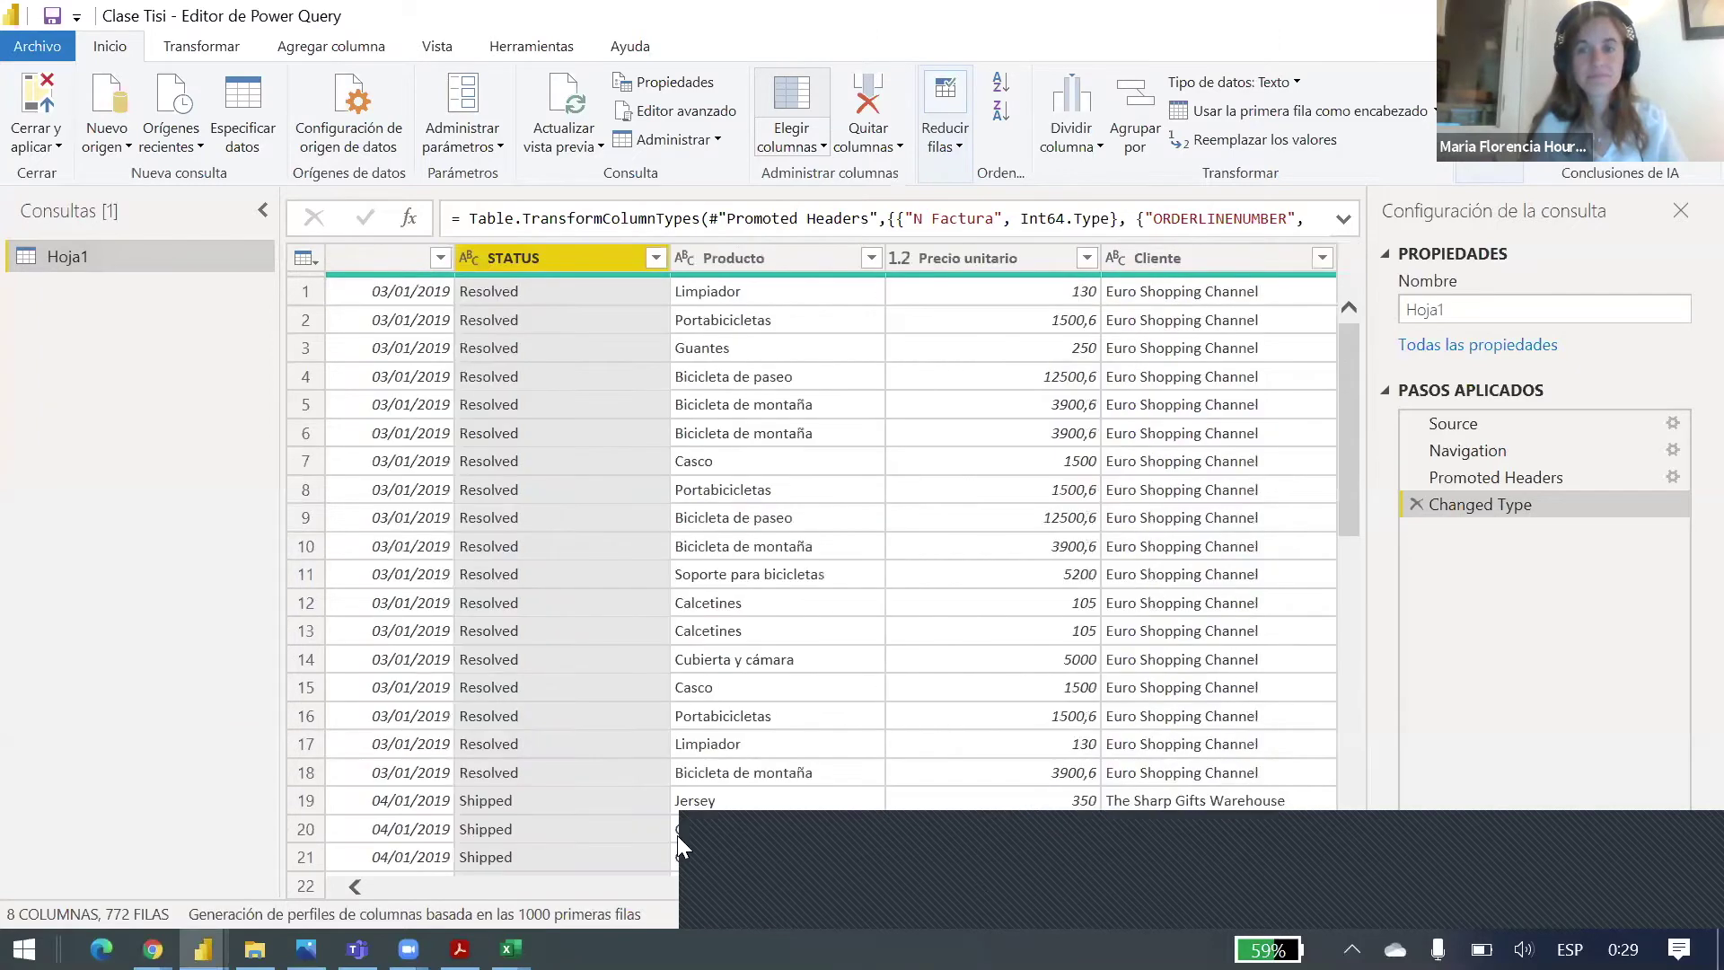
{"action": "scroll", "coordinate": [808, 538], "scroll_direction": "left", "scroll_amount": 5}
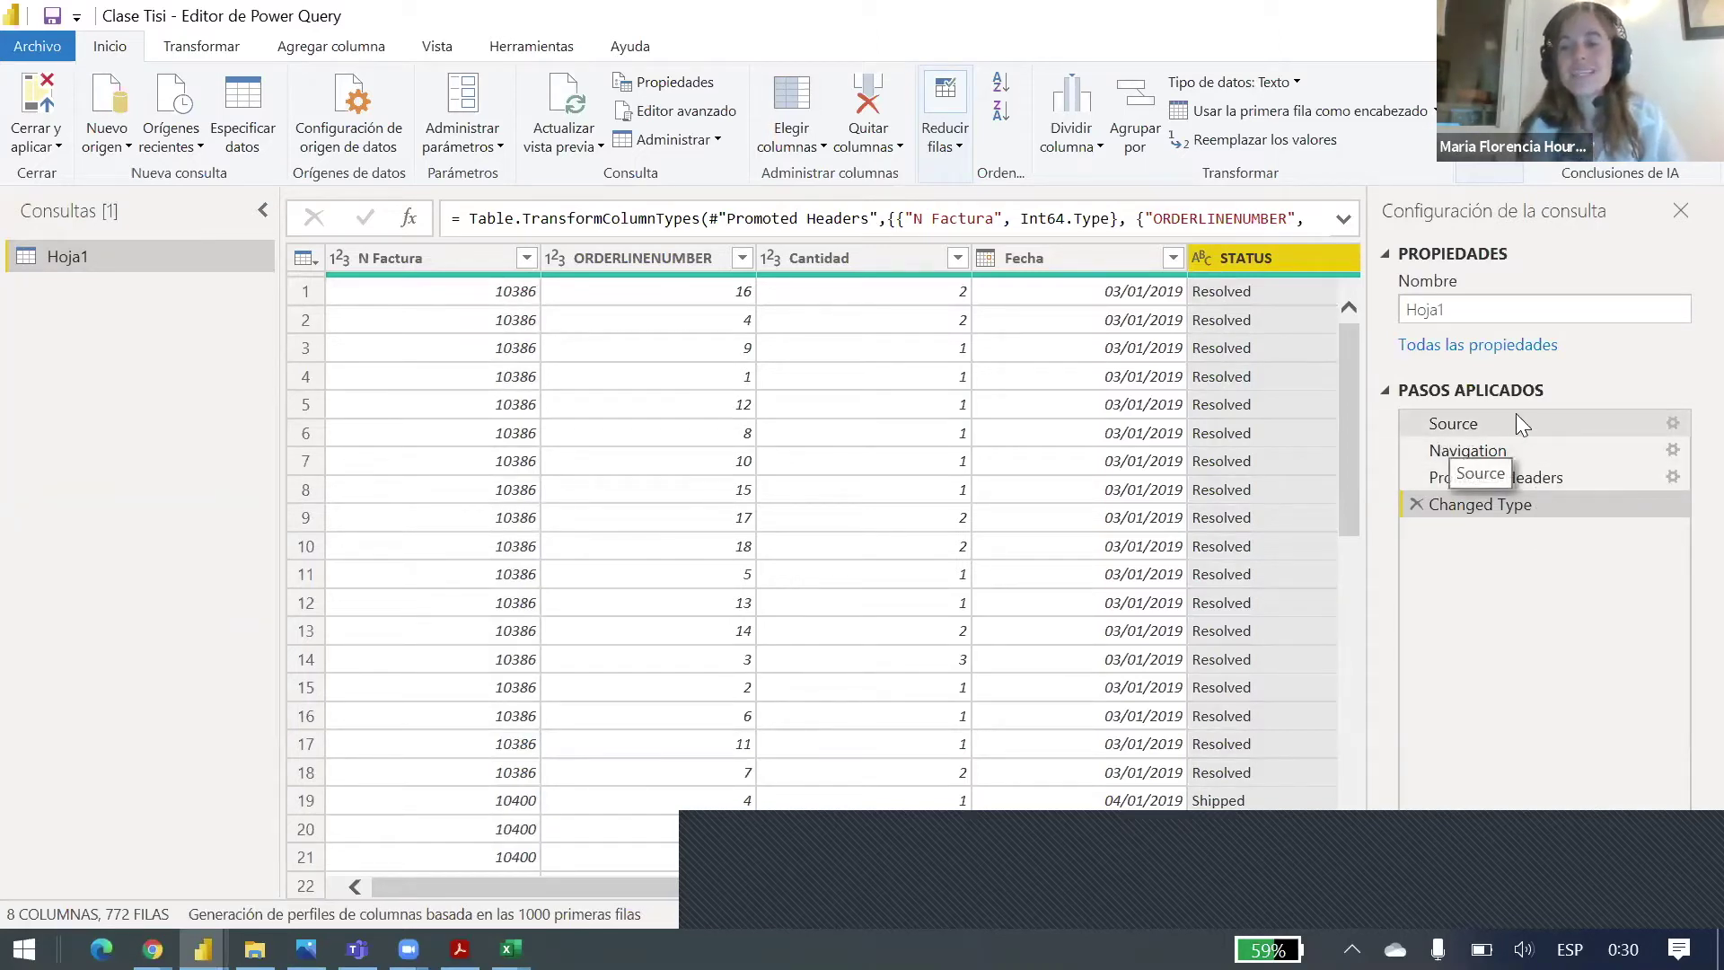
Step: Examine the Source applied step of Hoja1, including the details of its Hoja1 and _xlnm._FilterDatabase rows
{"action": "left_click", "coordinate": [1549, 422]}
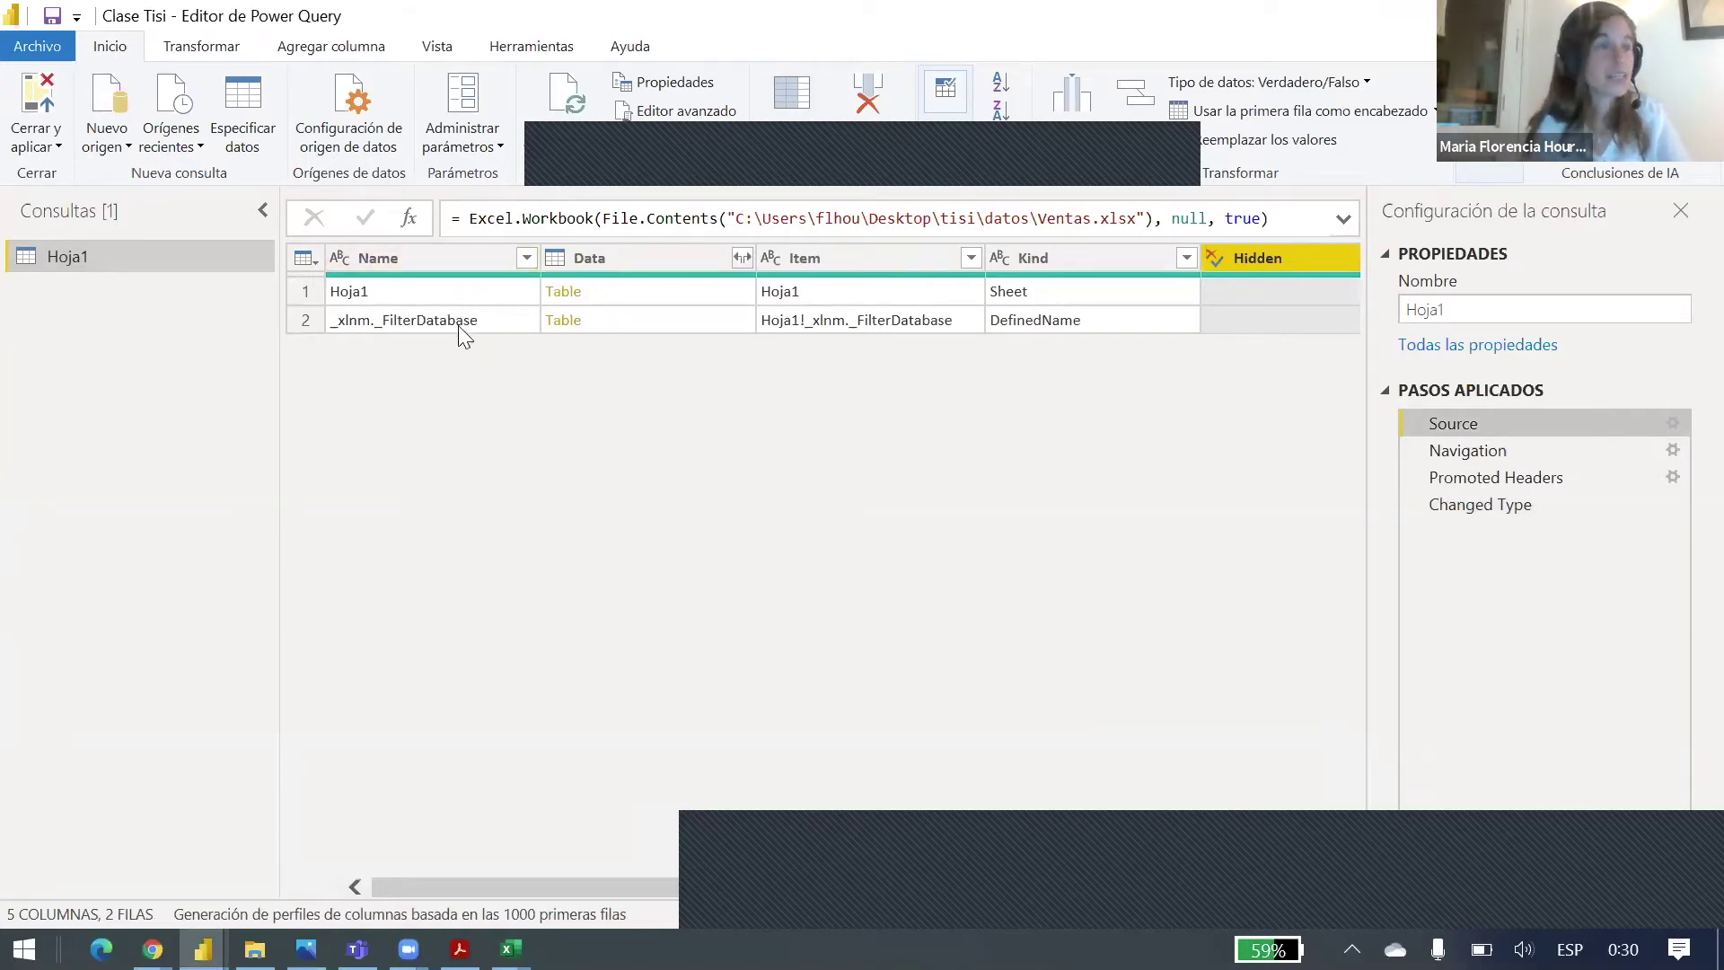
{"action": "left_click", "coordinate": [1038, 320]}
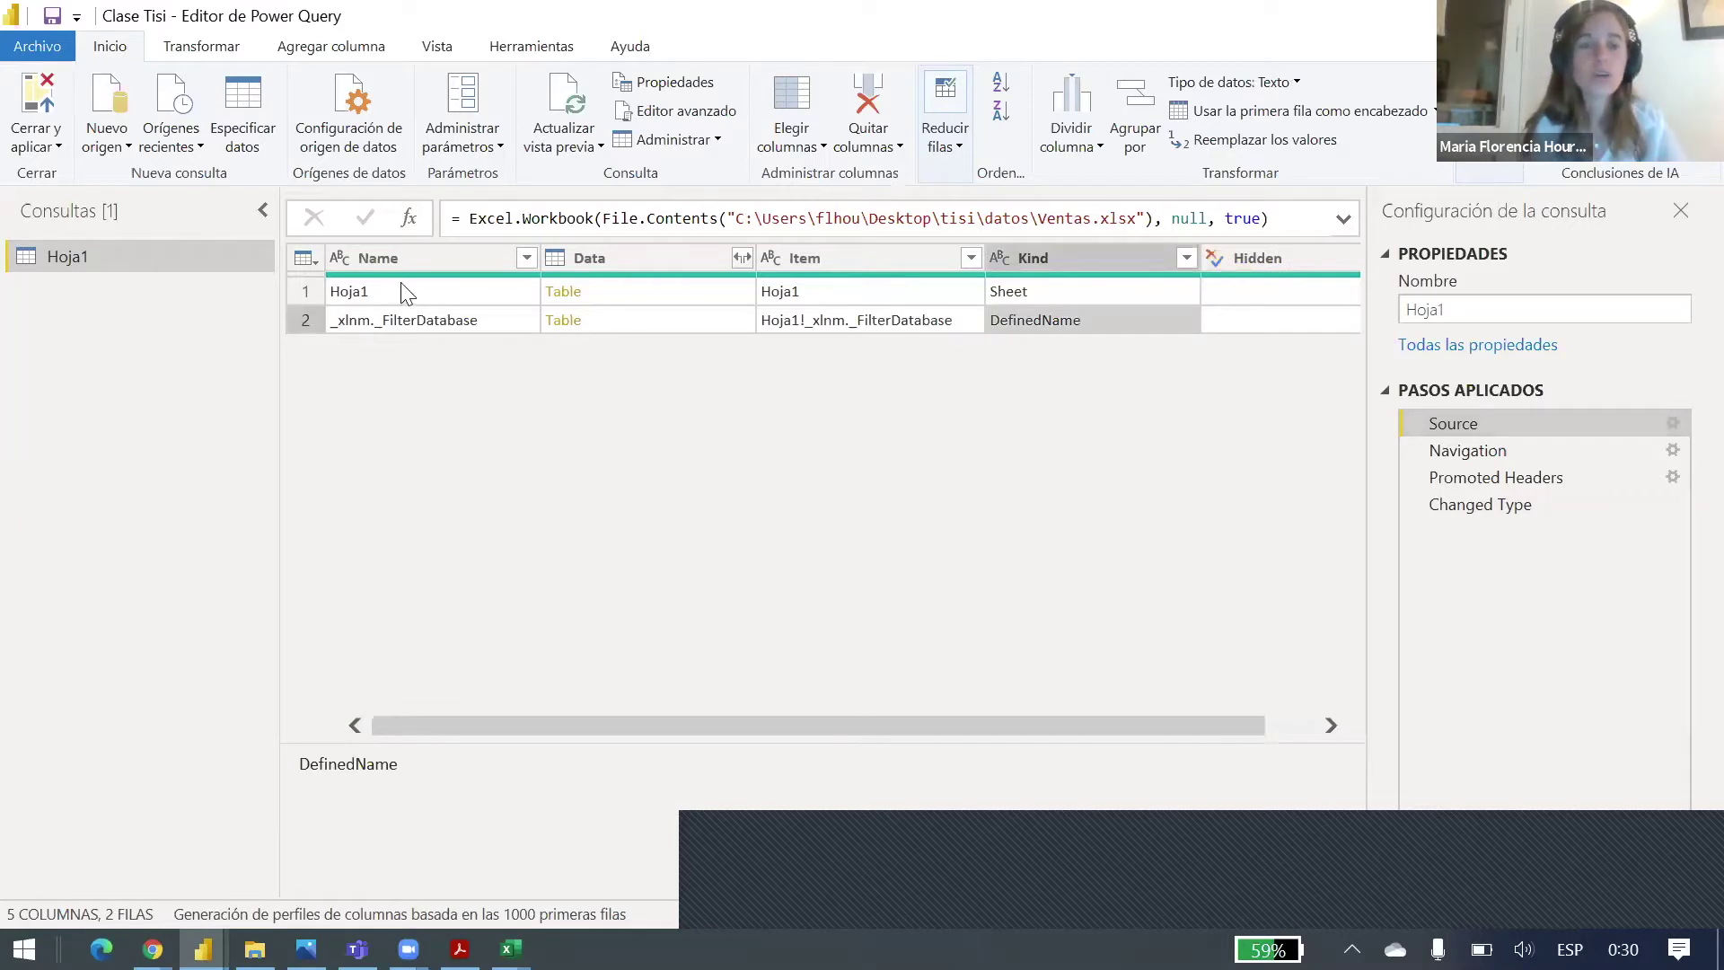
{"action": "left_click", "coordinate": [363, 286]}
{"action": "left_click", "coordinate": [311, 287]}
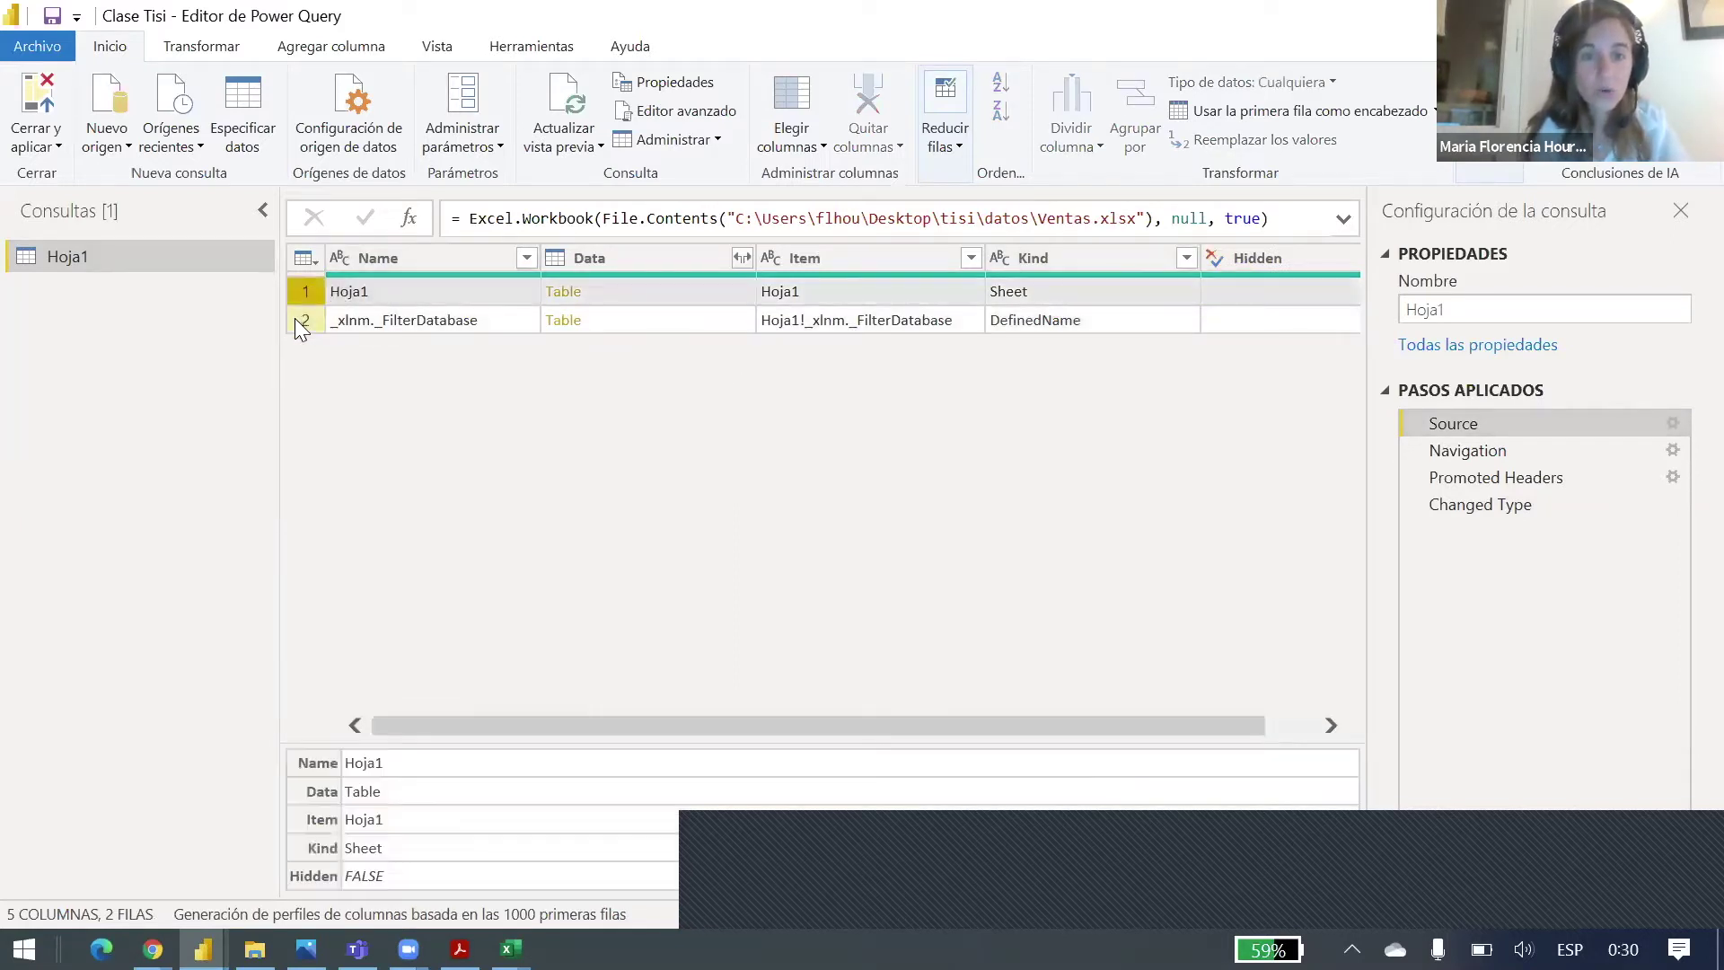
{"action": "left_click", "coordinate": [297, 318]}
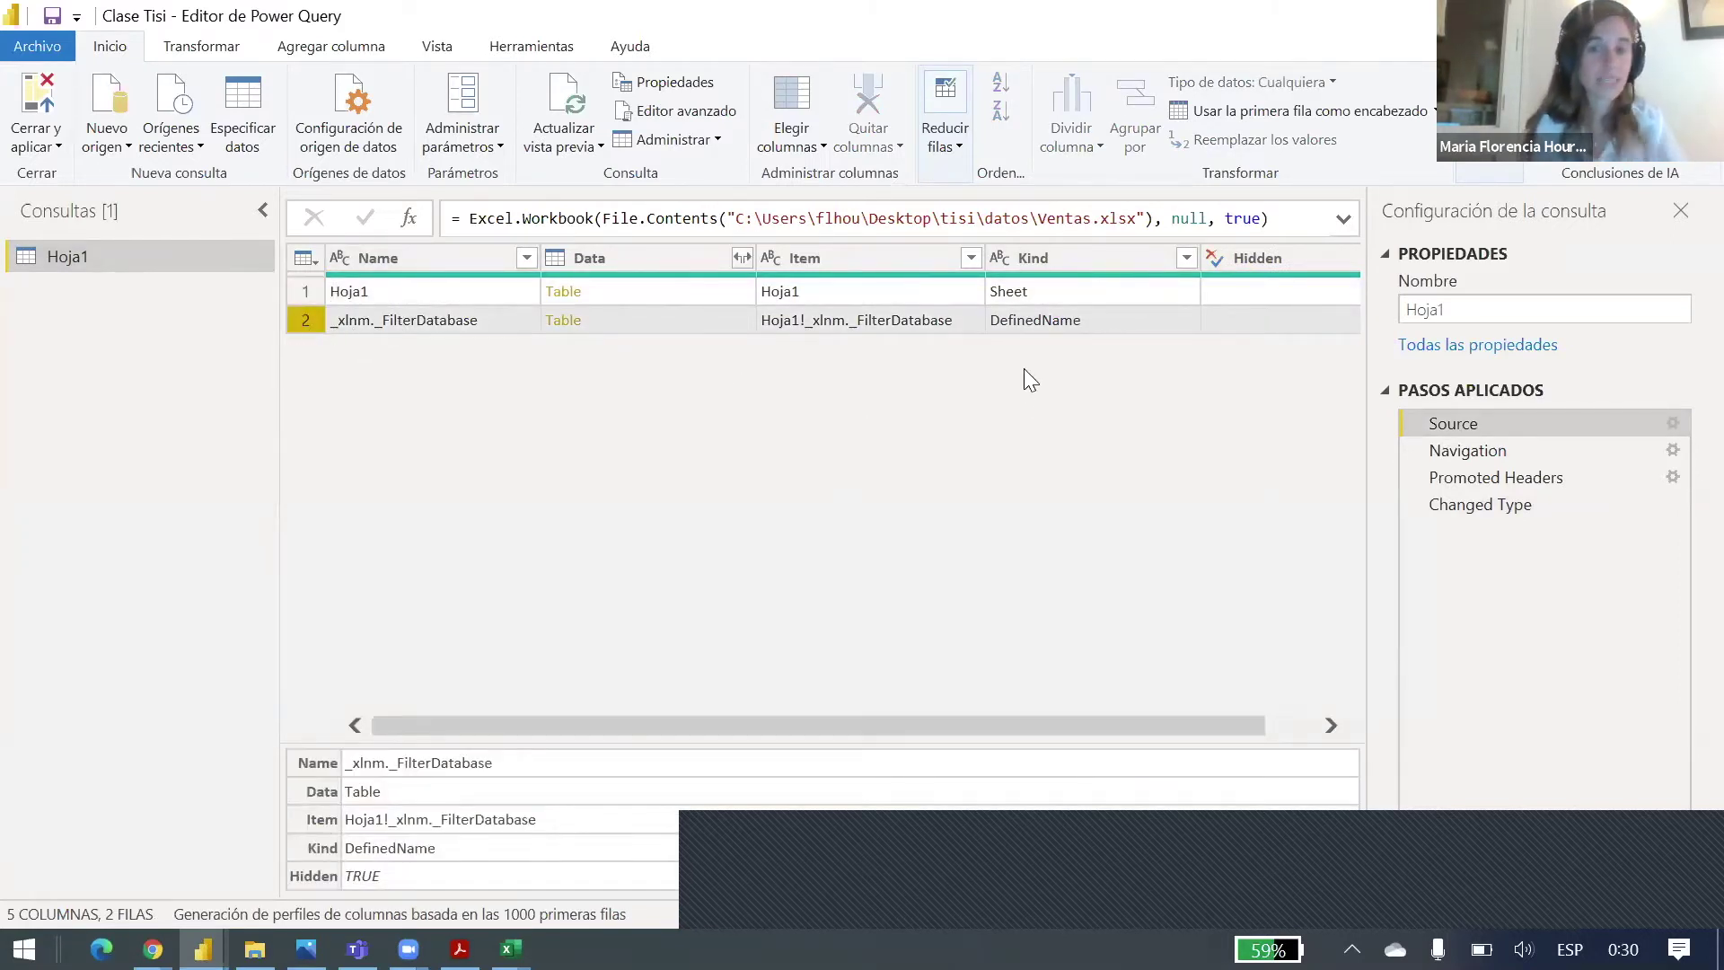
Step: Examine the header row in the Navigation applied step and compare it with the Promoted Headers step, selecting the Cantidad column
{"action": "left_click", "coordinate": [1510, 449]}
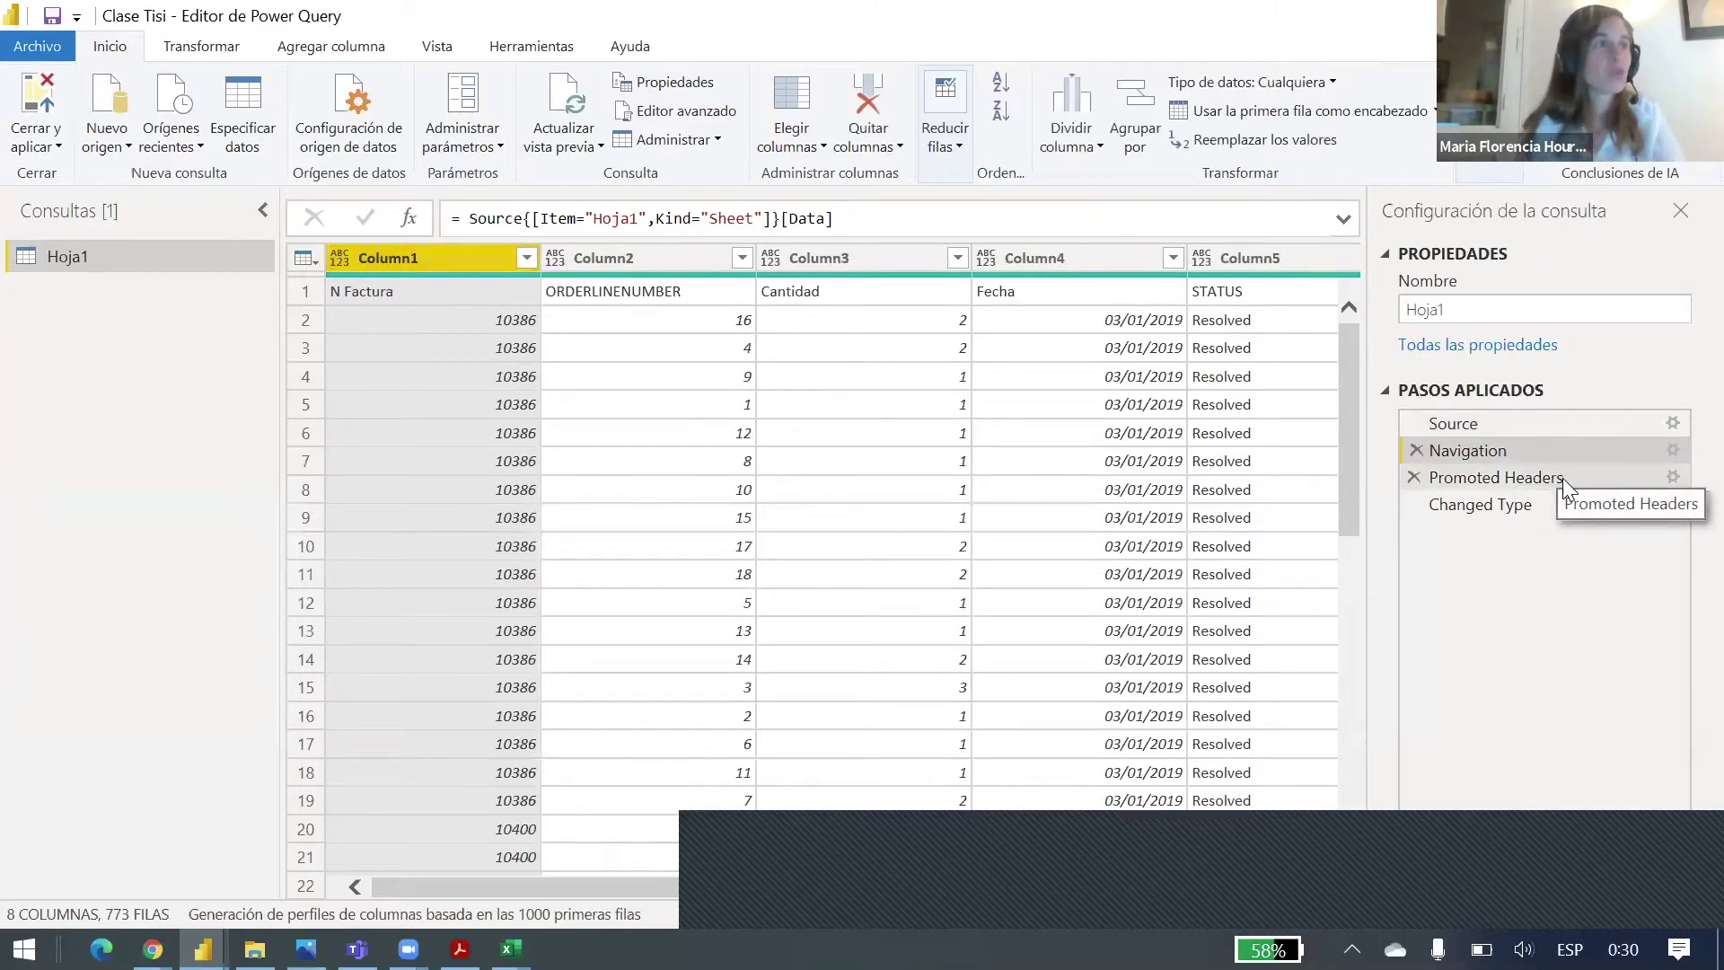
{"action": "left_click", "coordinate": [305, 291]}
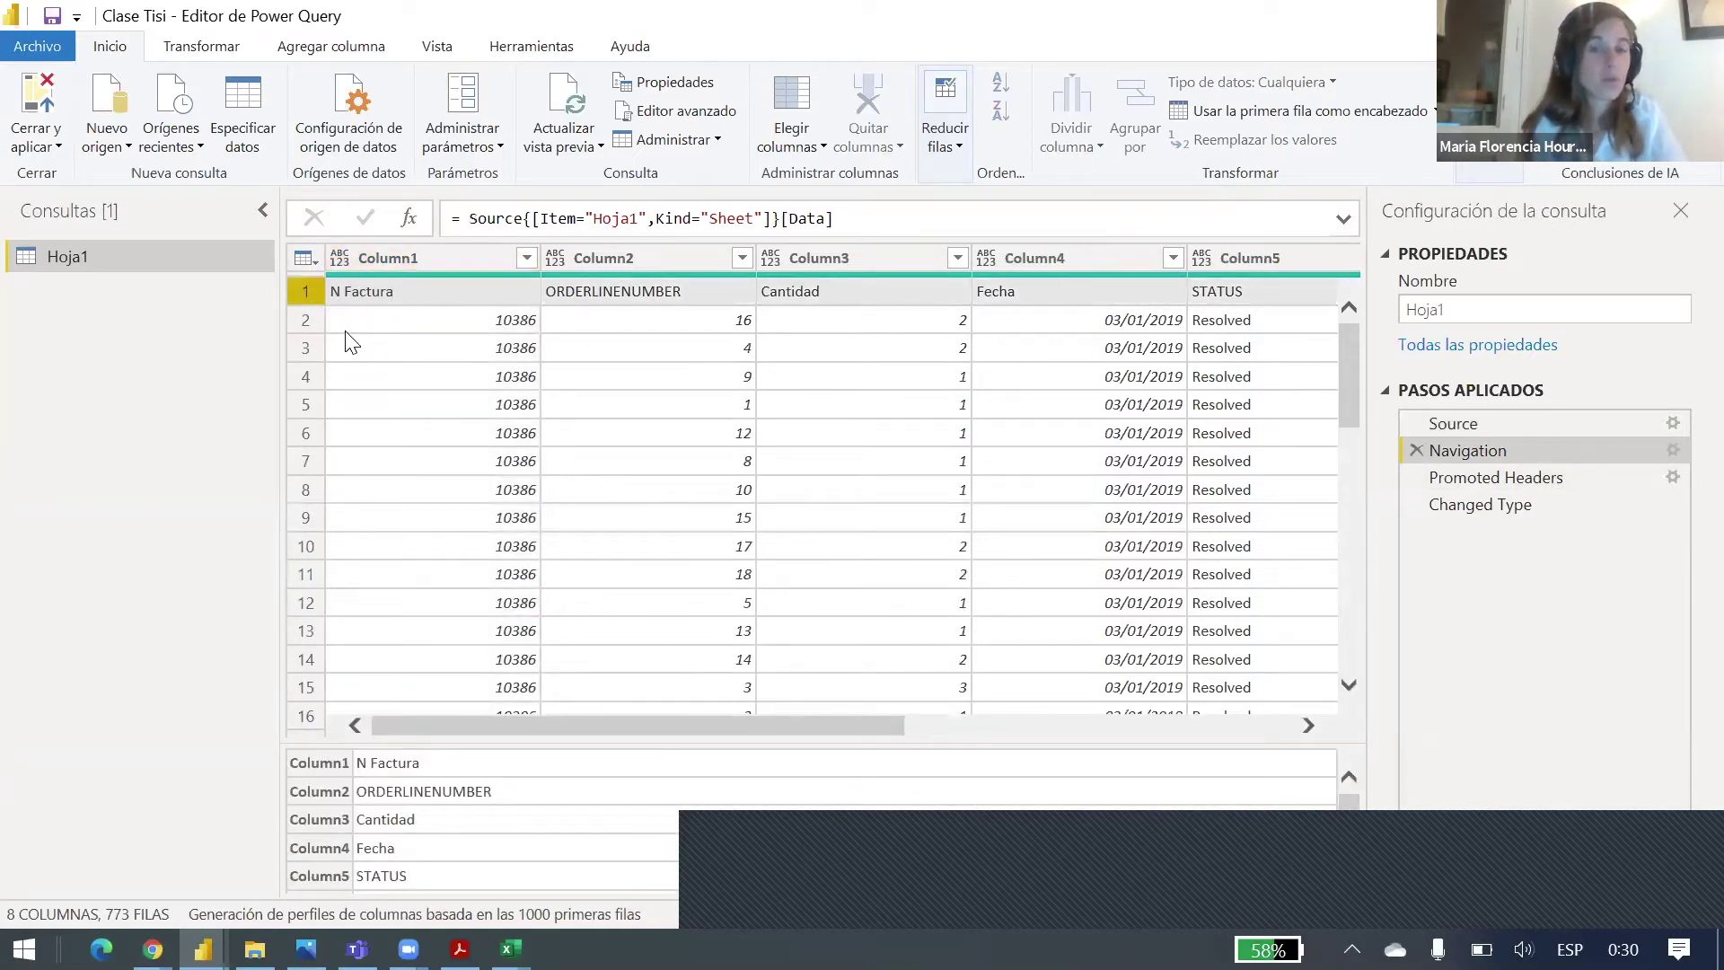
{"action": "left_click", "coordinate": [697, 254]}
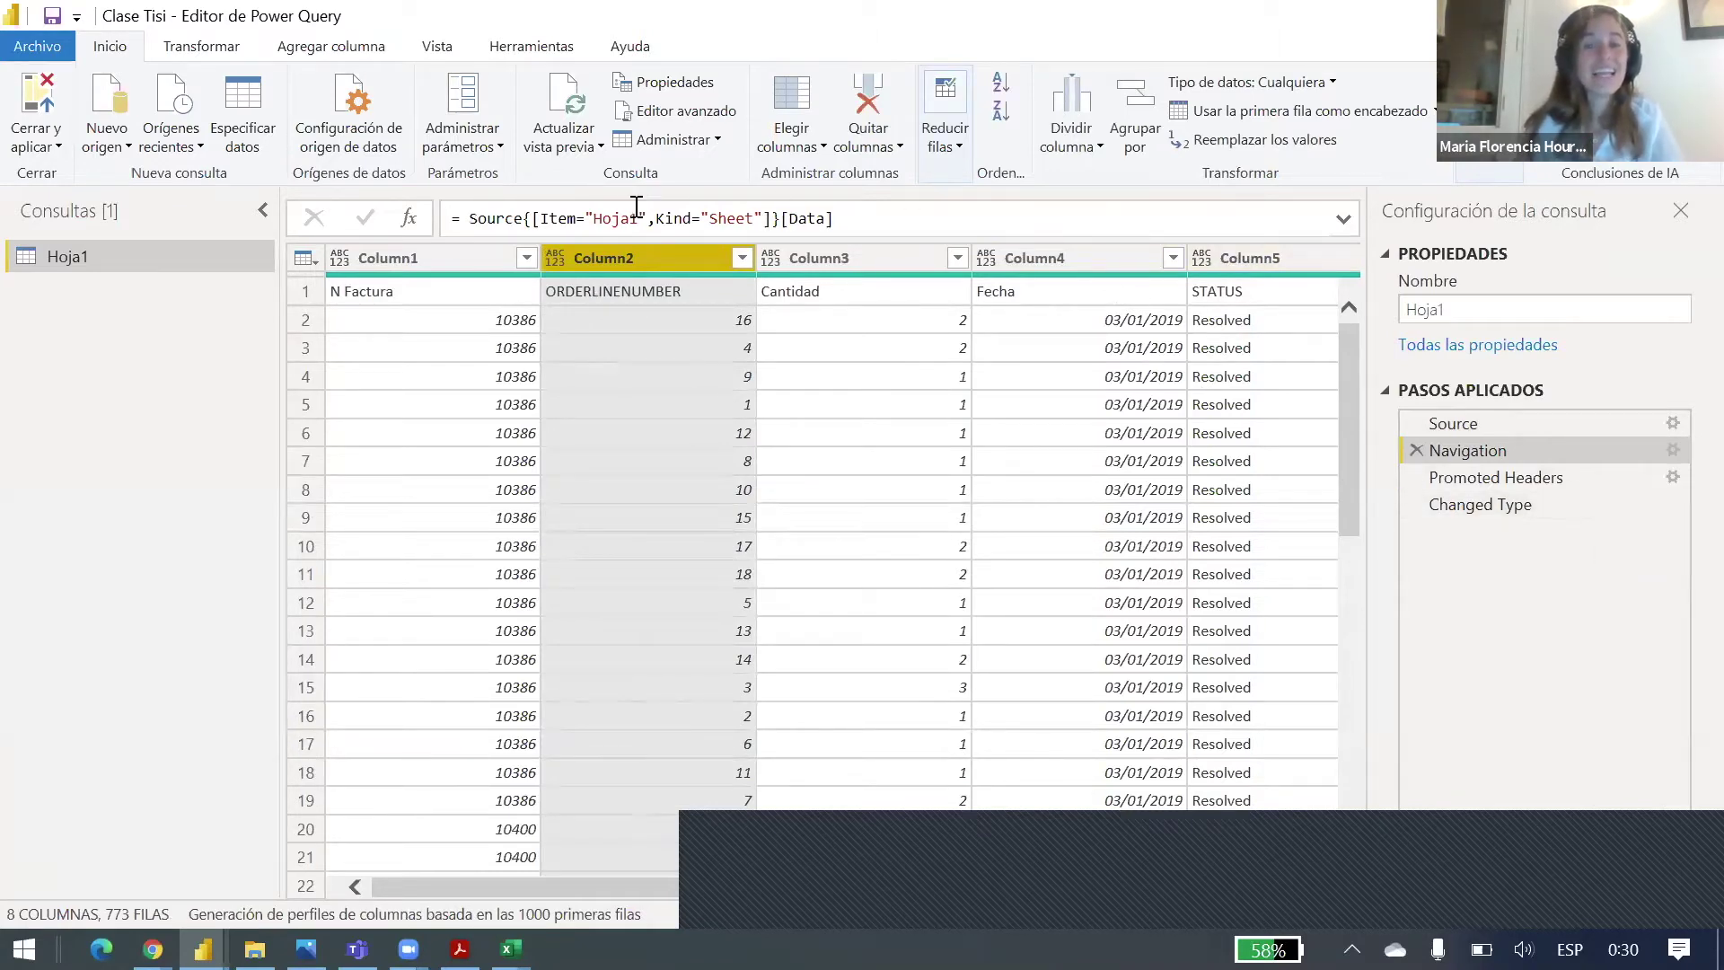
{"action": "left_click", "coordinate": [297, 293]}
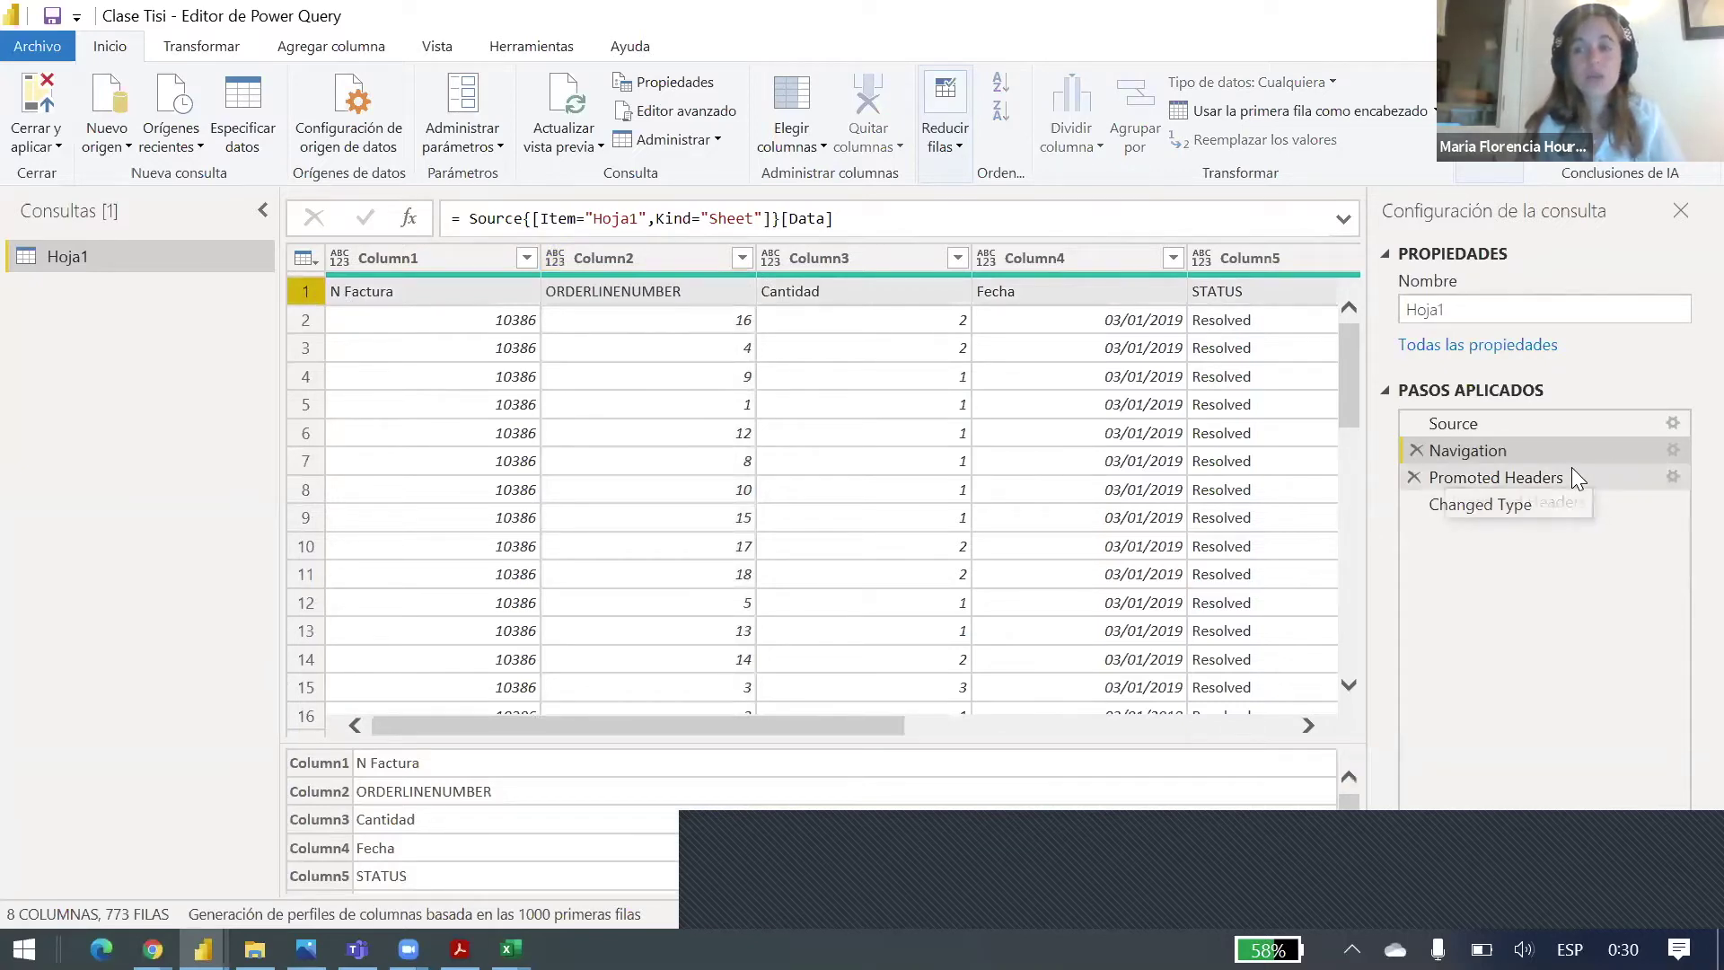
{"action": "left_click", "coordinate": [1507, 482]}
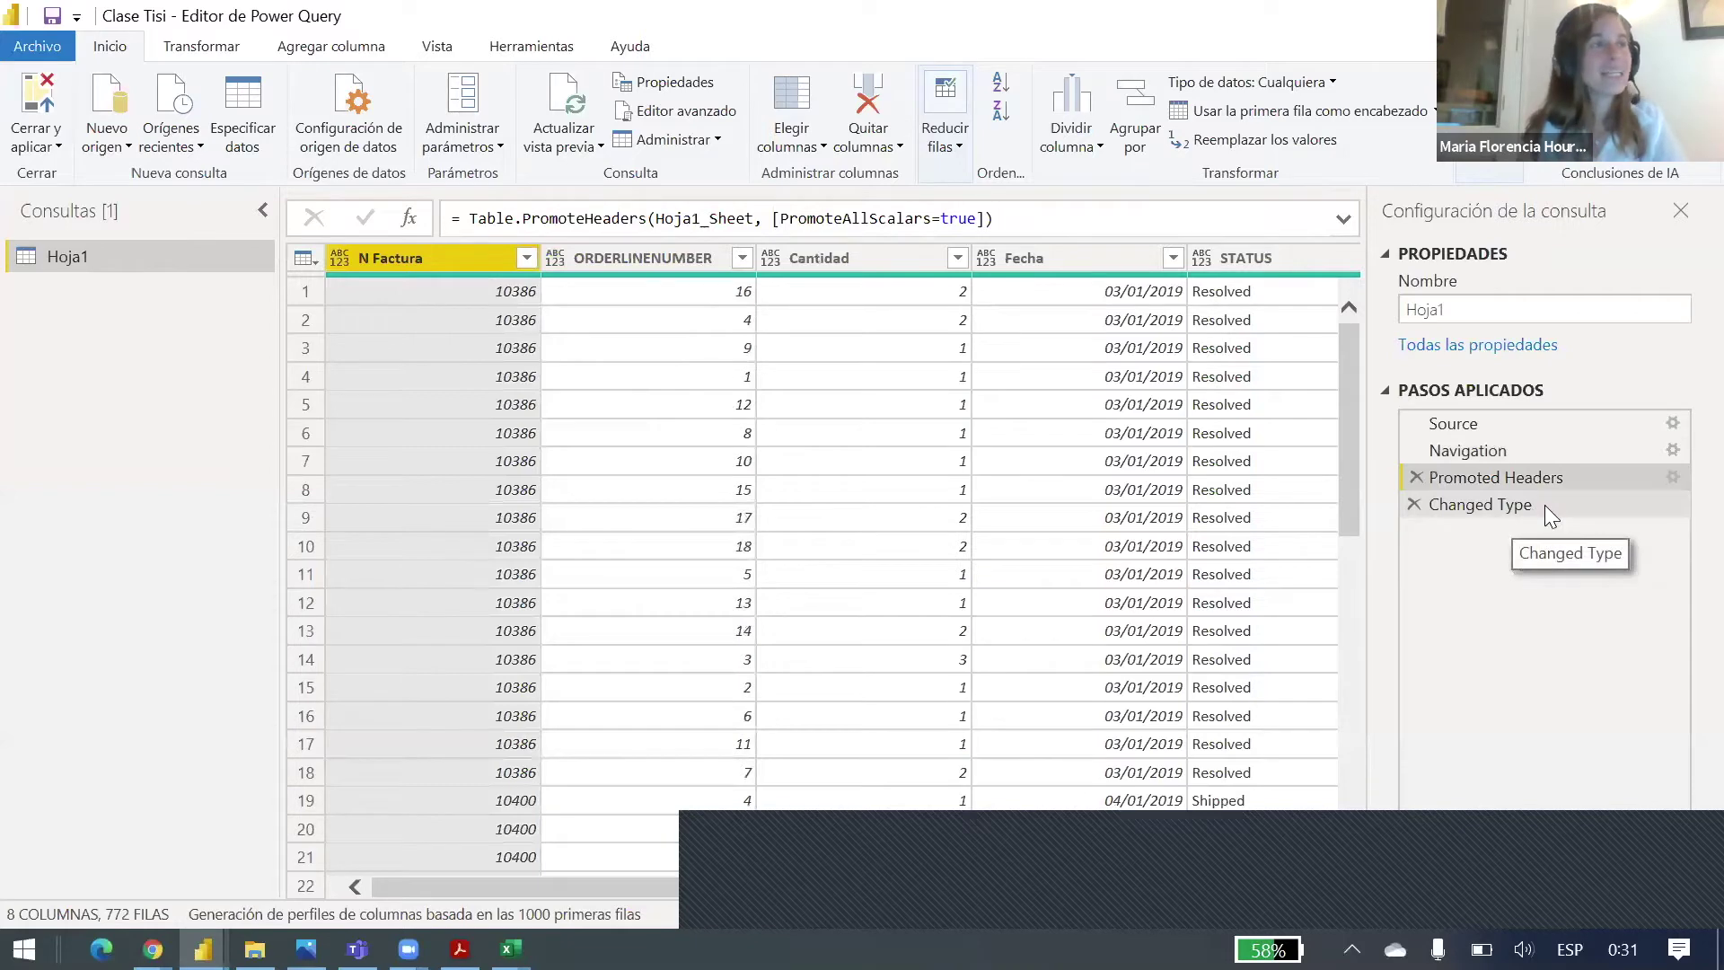
{"action": "left_click", "coordinate": [867, 259]}
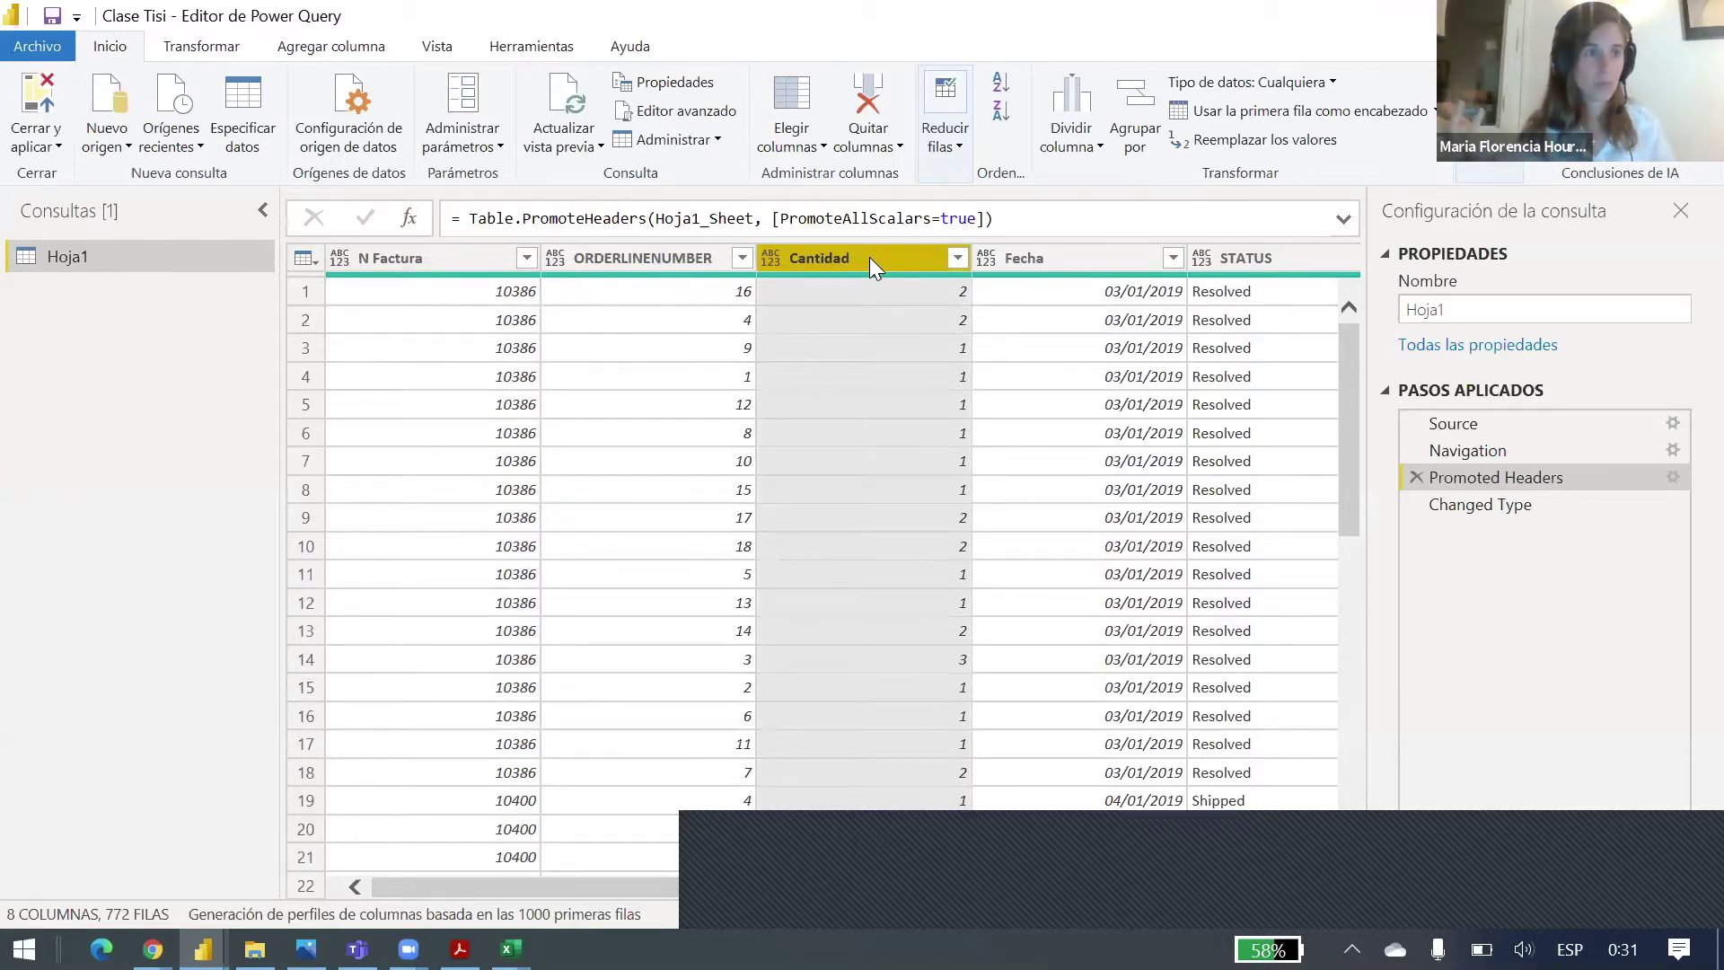
Step: Compare the Fecha column's data type in the Promoted Headers and Changed Type steps, checking the available type options and the Cantidad column
{"action": "left_click", "coordinate": [1073, 252]}
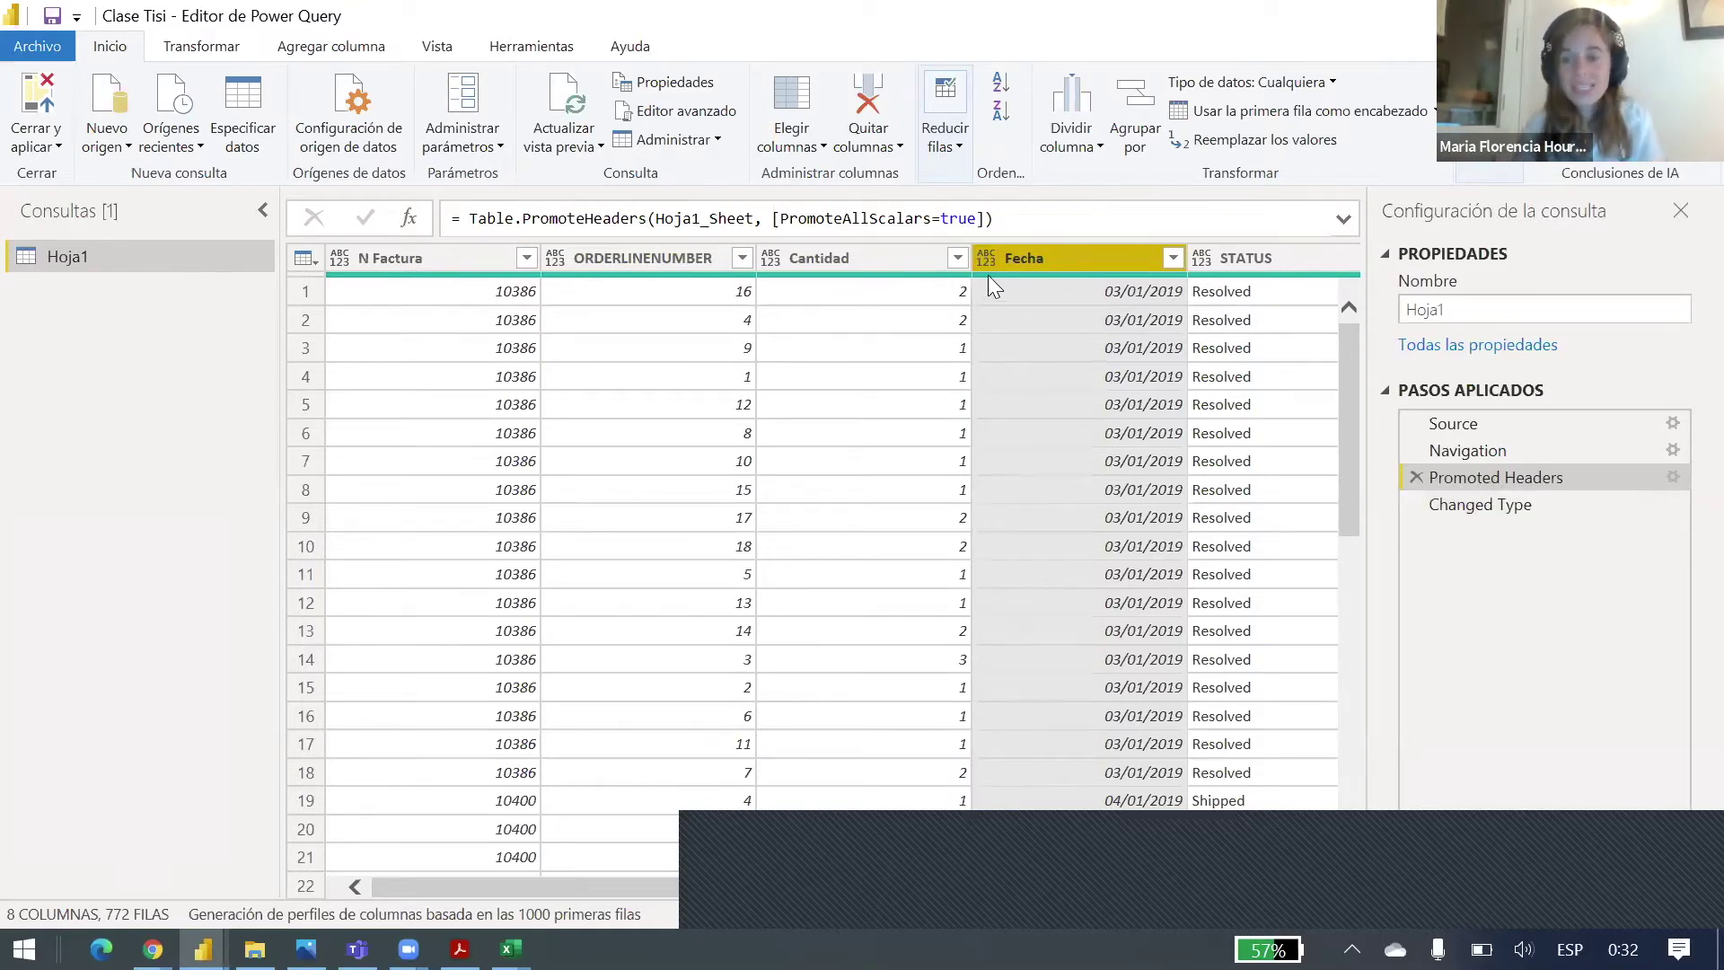
{"action": "left_click", "coordinate": [1498, 500]}
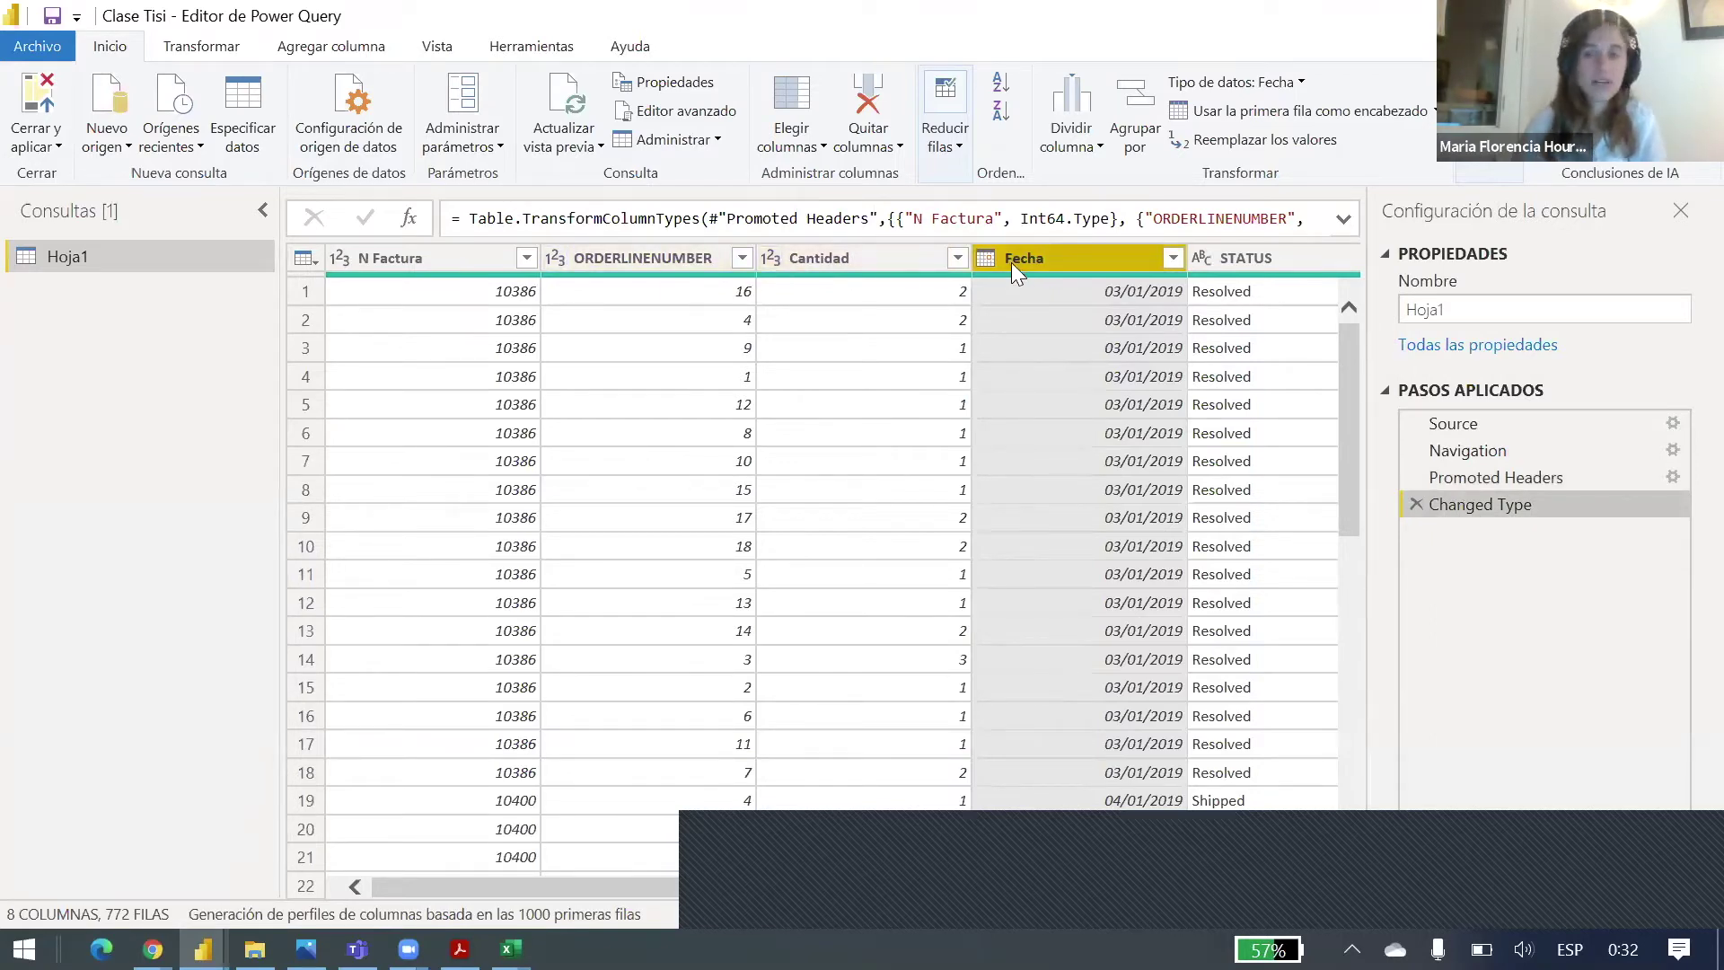
{"action": "left_click", "coordinate": [990, 255]}
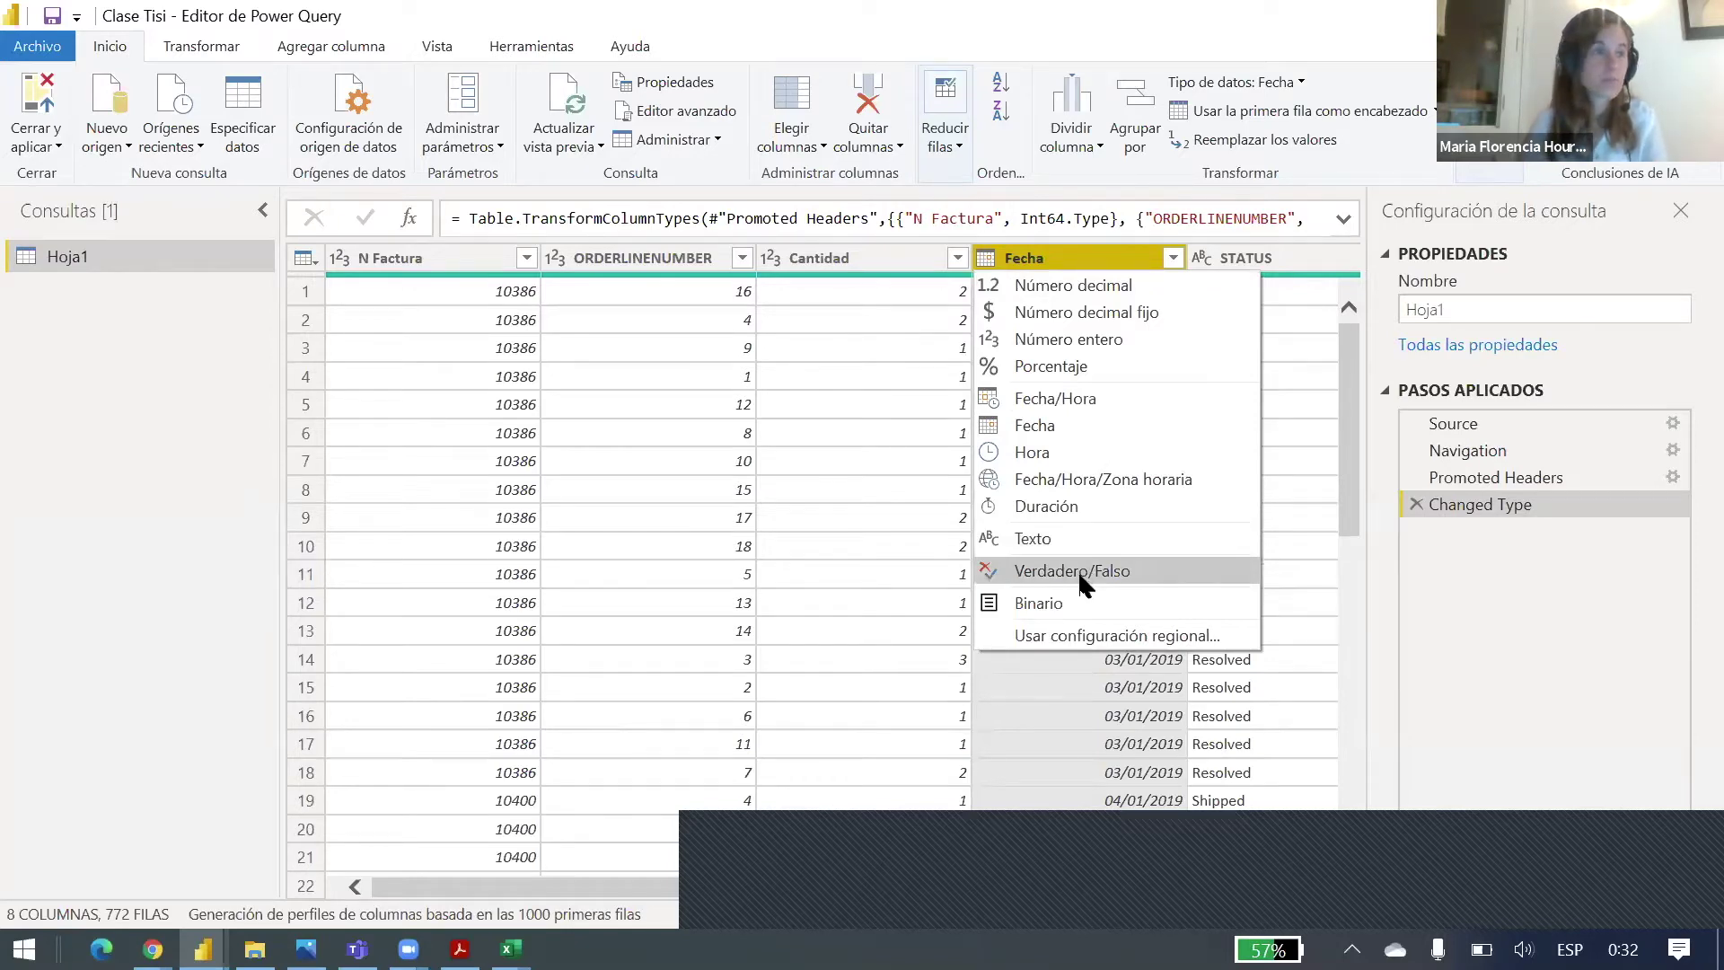
{"action": "left_click", "coordinate": [829, 256]}
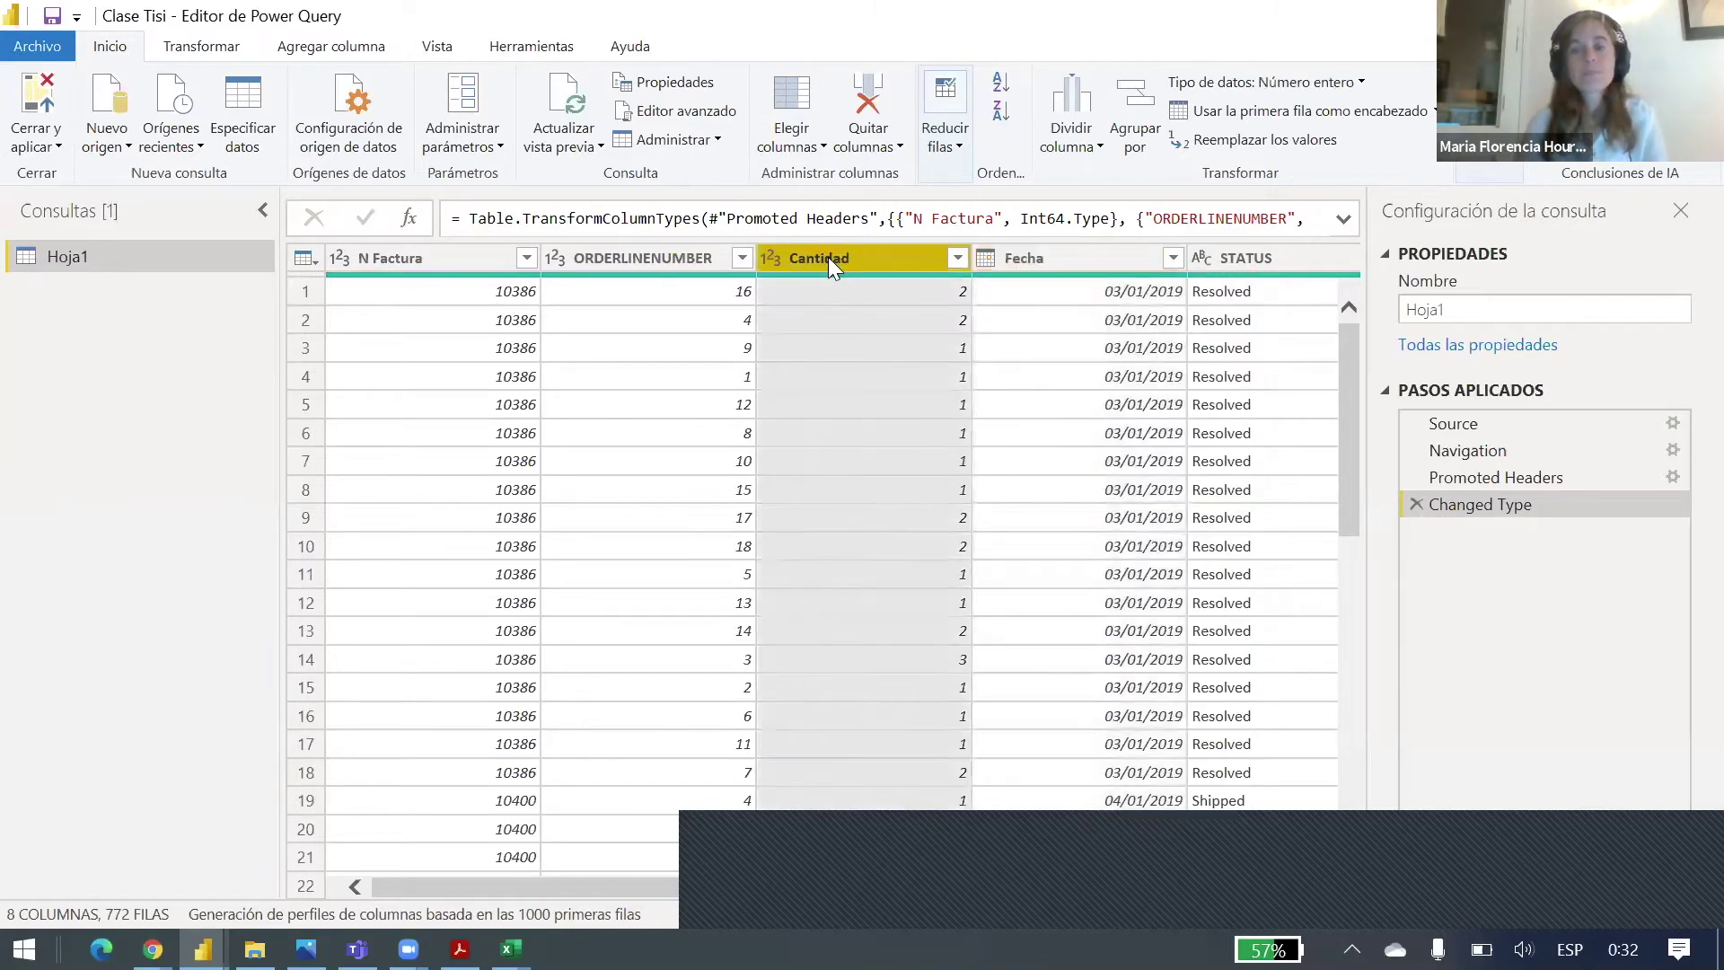
{"action": "left_click_drag", "start_coordinate": [412, 884], "coordinate": [539, 886]}
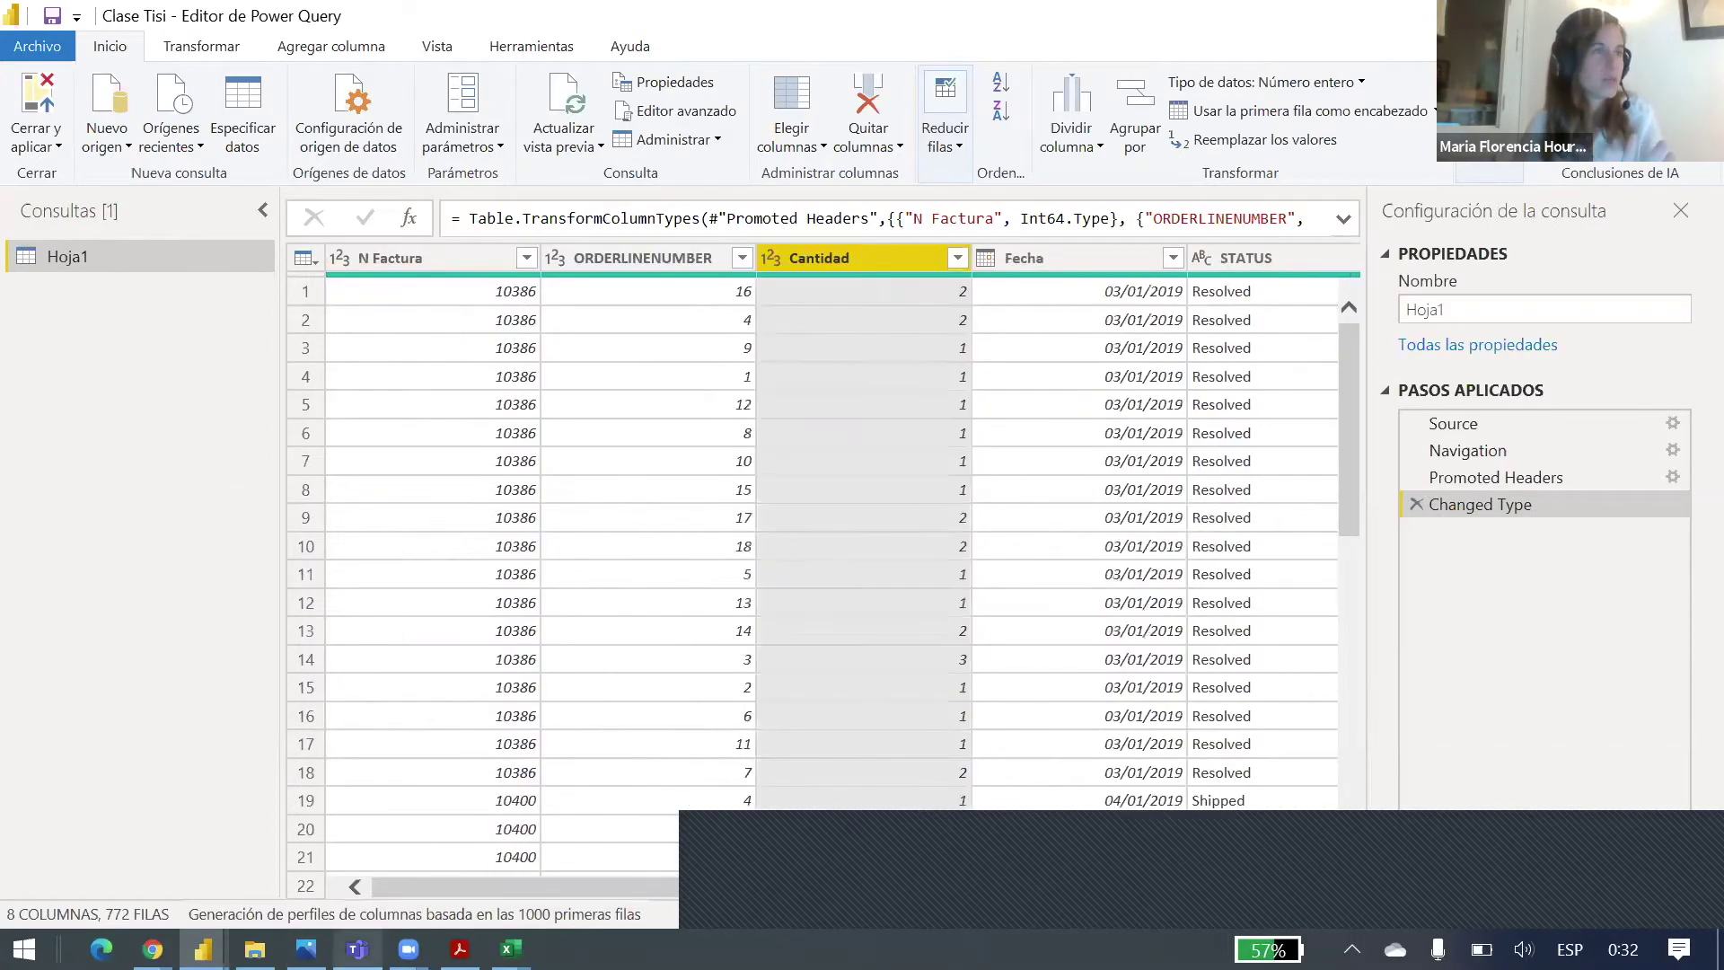
Step: Rename the Hoja1 query as Ventas
{"action": "left_click", "coordinate": [1556, 301]}
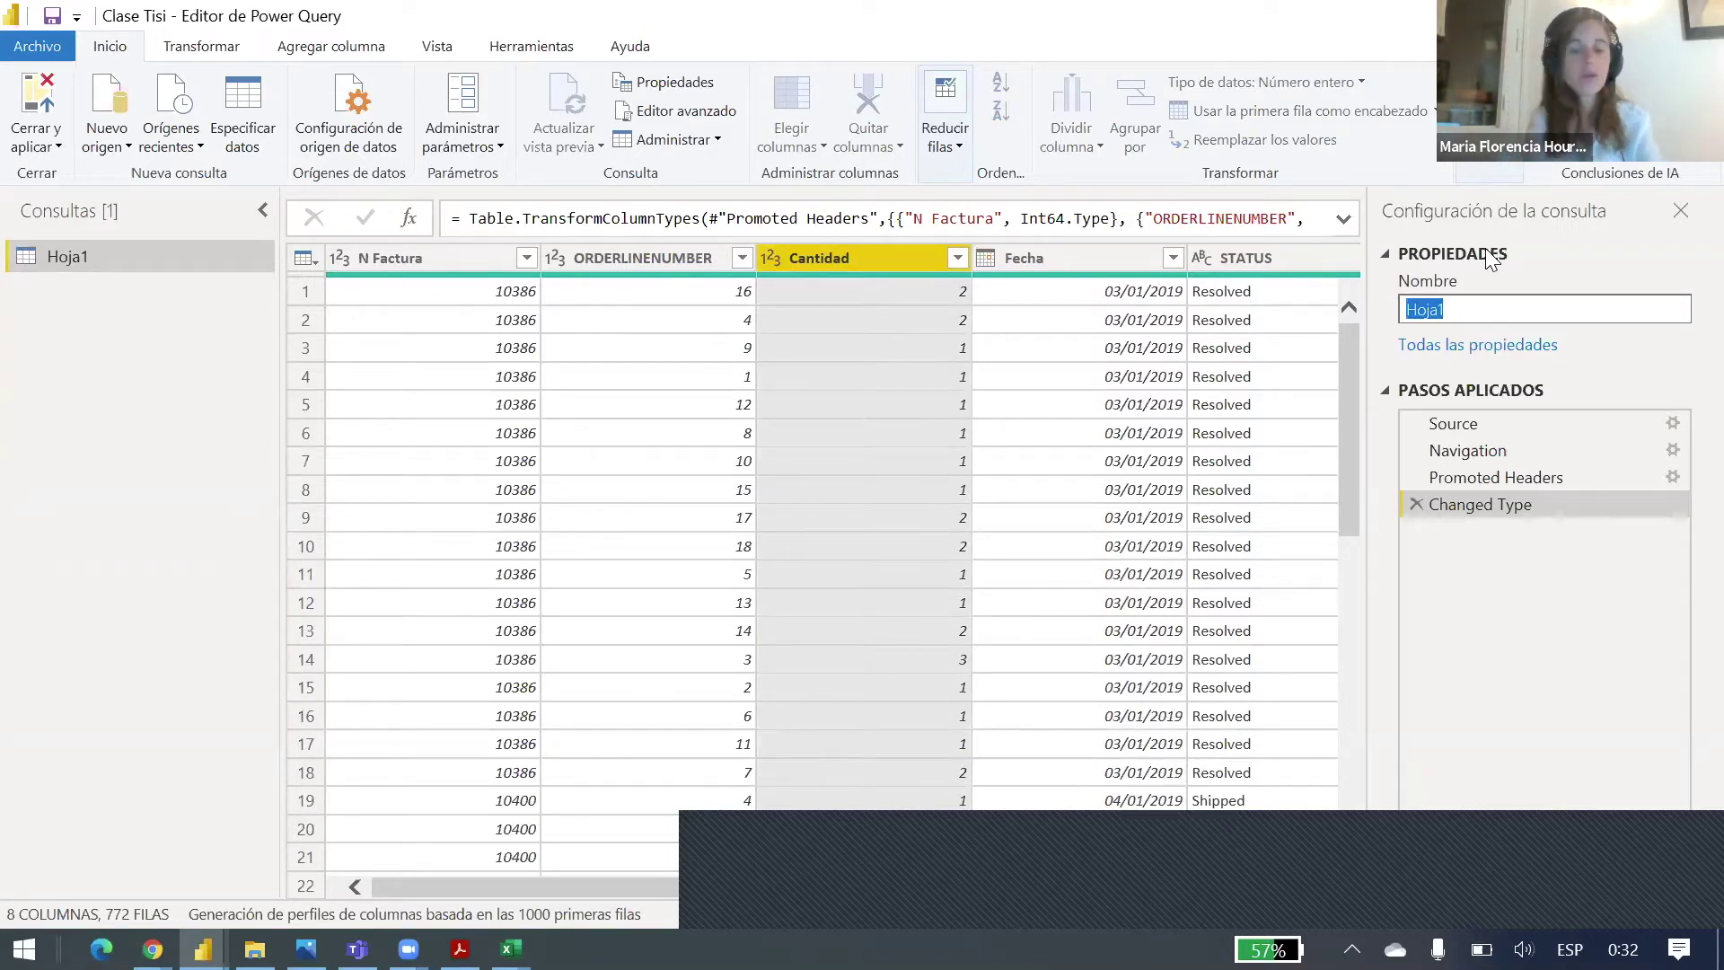
{"action": "type", "text": "Ventas"}
{"action": "key", "text": "Return"}
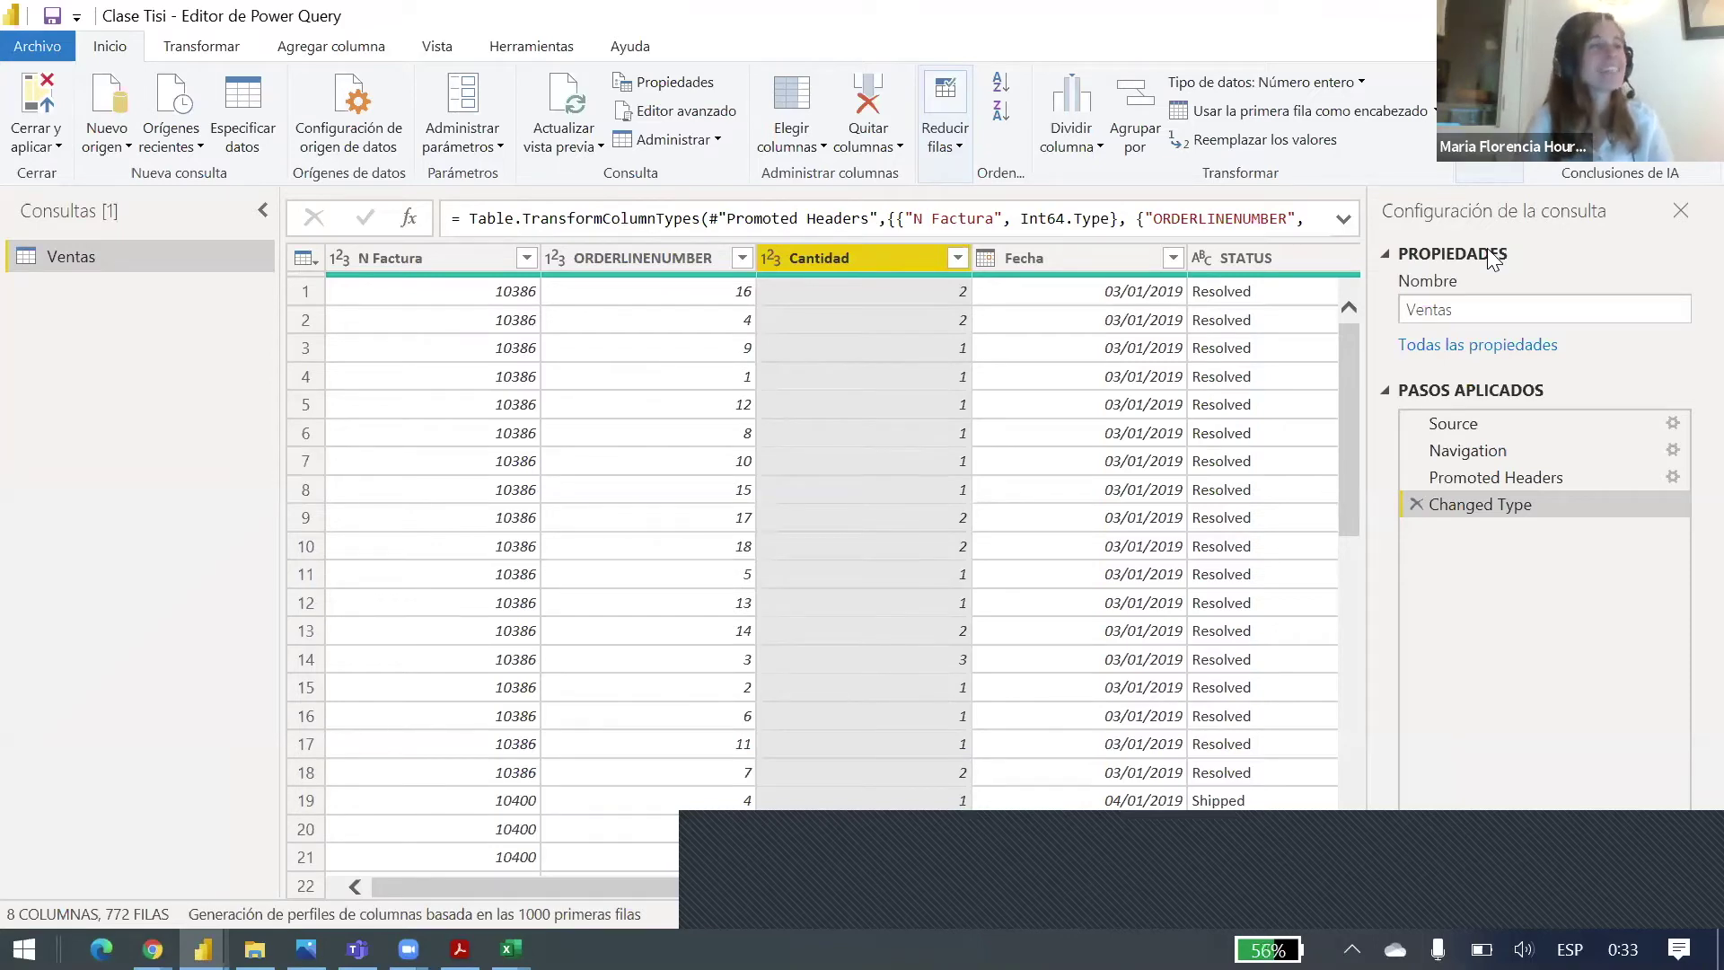
{"action": "left_click", "coordinate": [850, 298]}
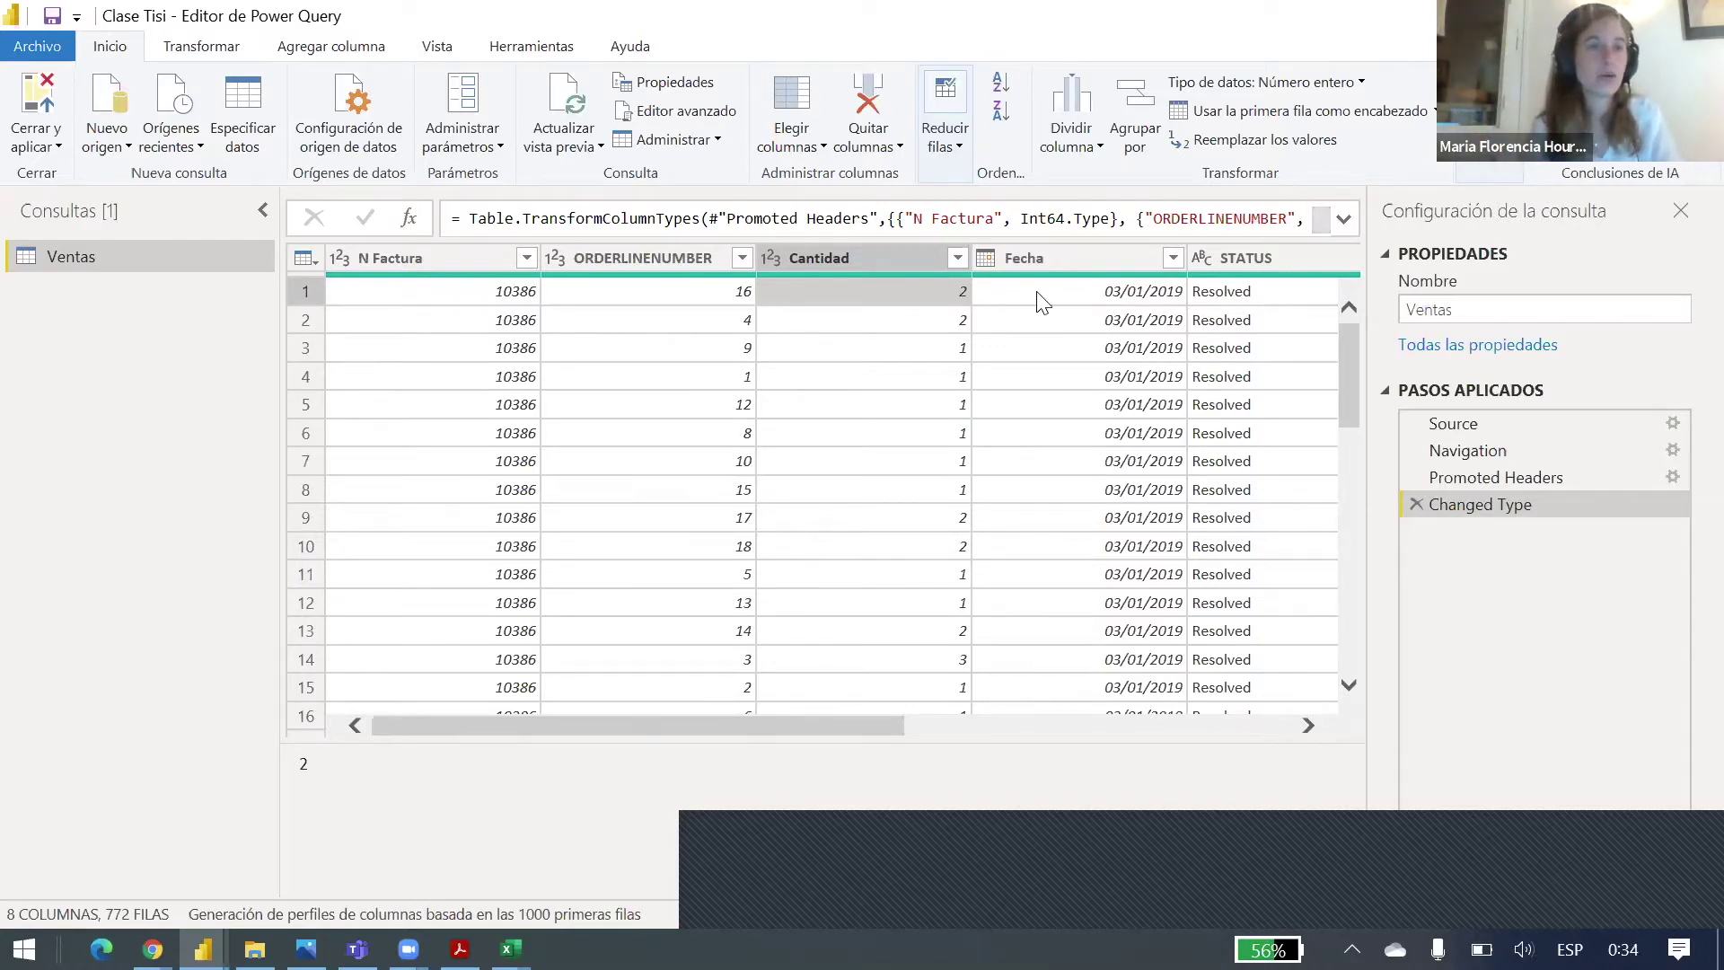
{"action": "left_click", "coordinate": [919, 365]}
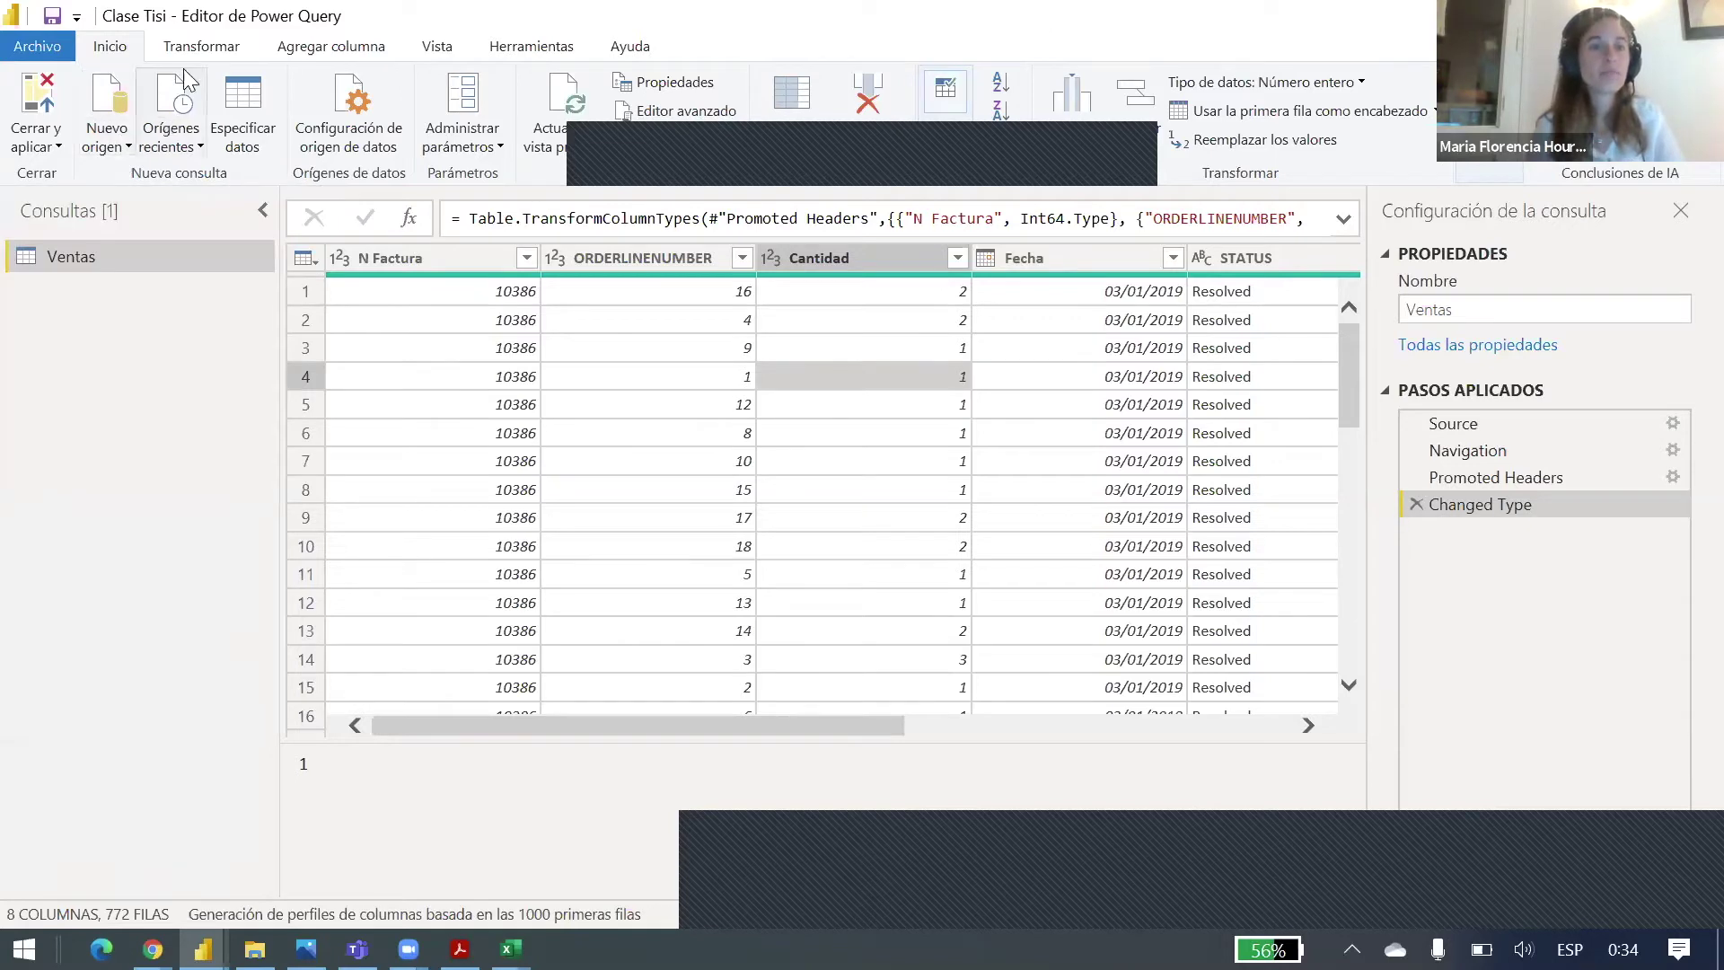
Step: Import the Productos sheet from the Productos Excel workbook in the datos folder as a new query
{"action": "left_click", "coordinate": [117, 147]}
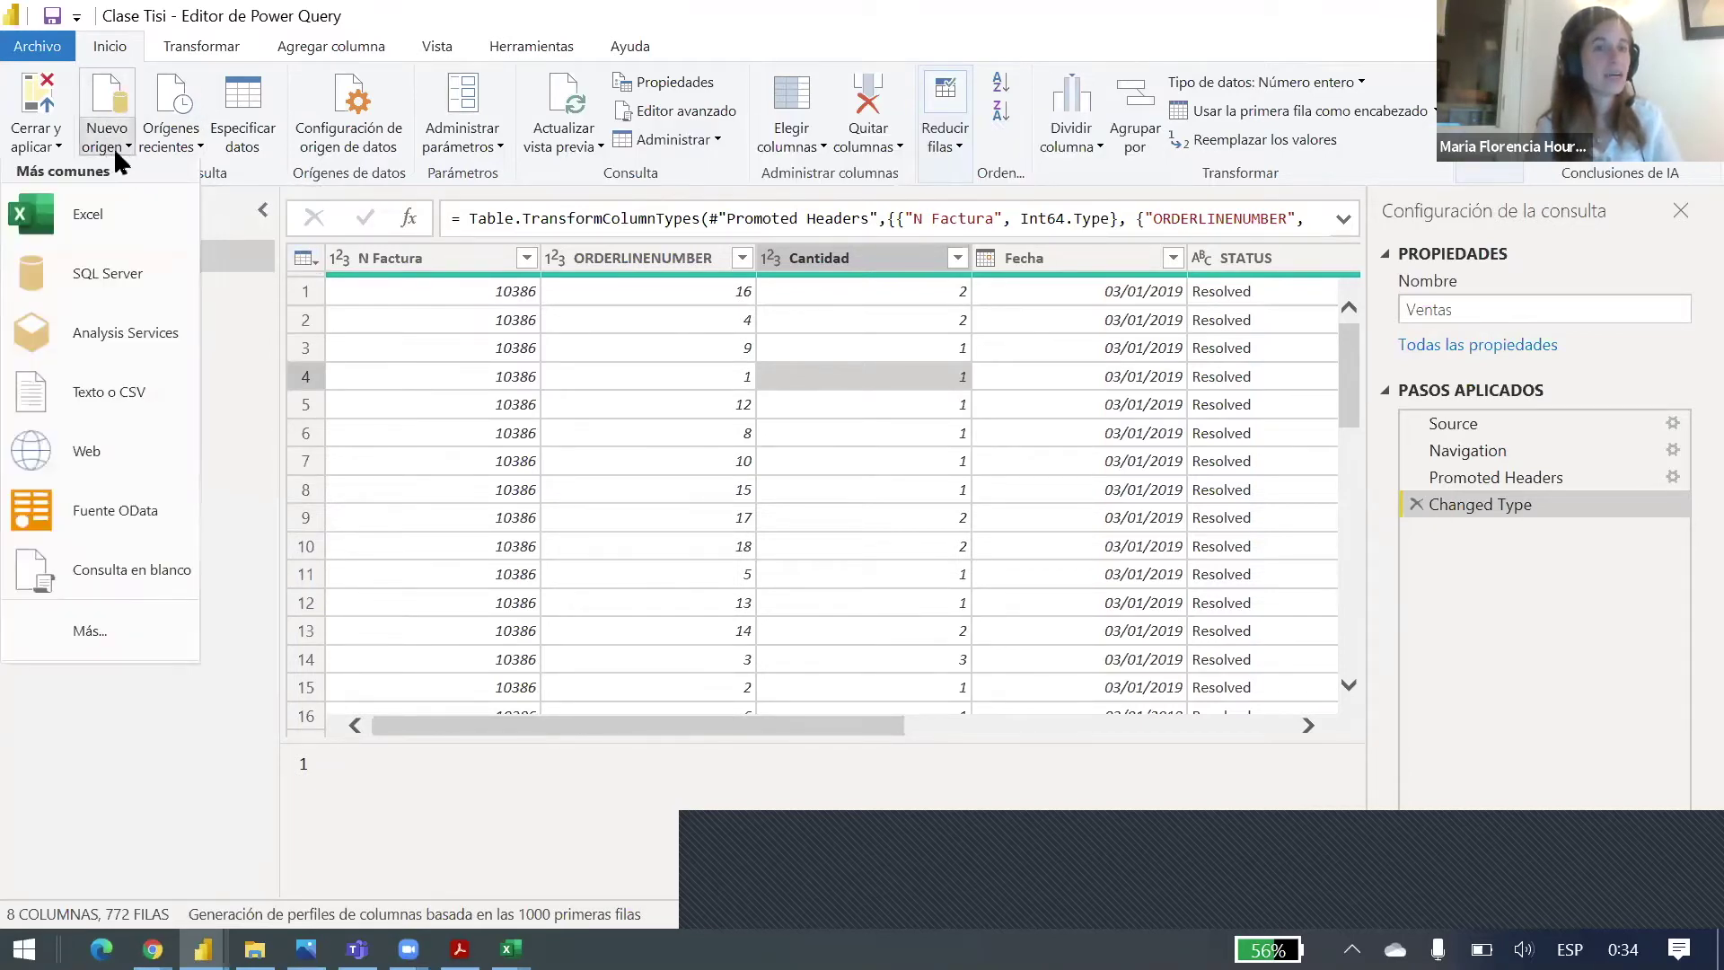
{"action": "left_click", "coordinate": [139, 238]}
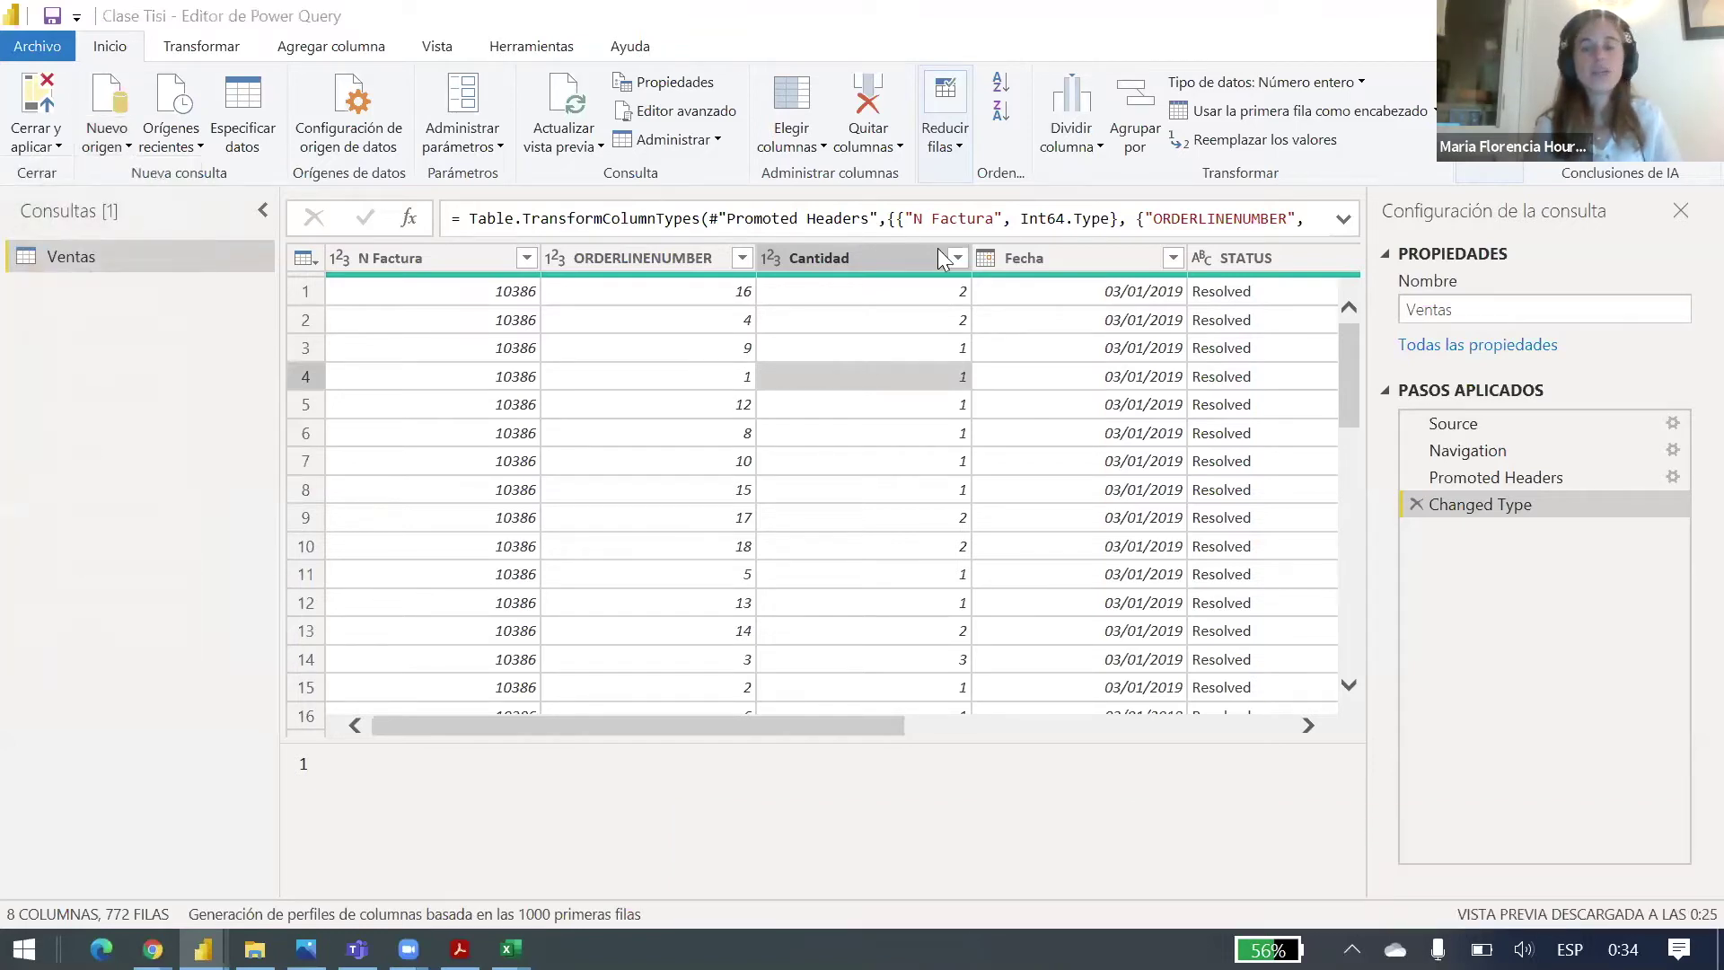
{"action": "left_click", "coordinate": [339, 232]}
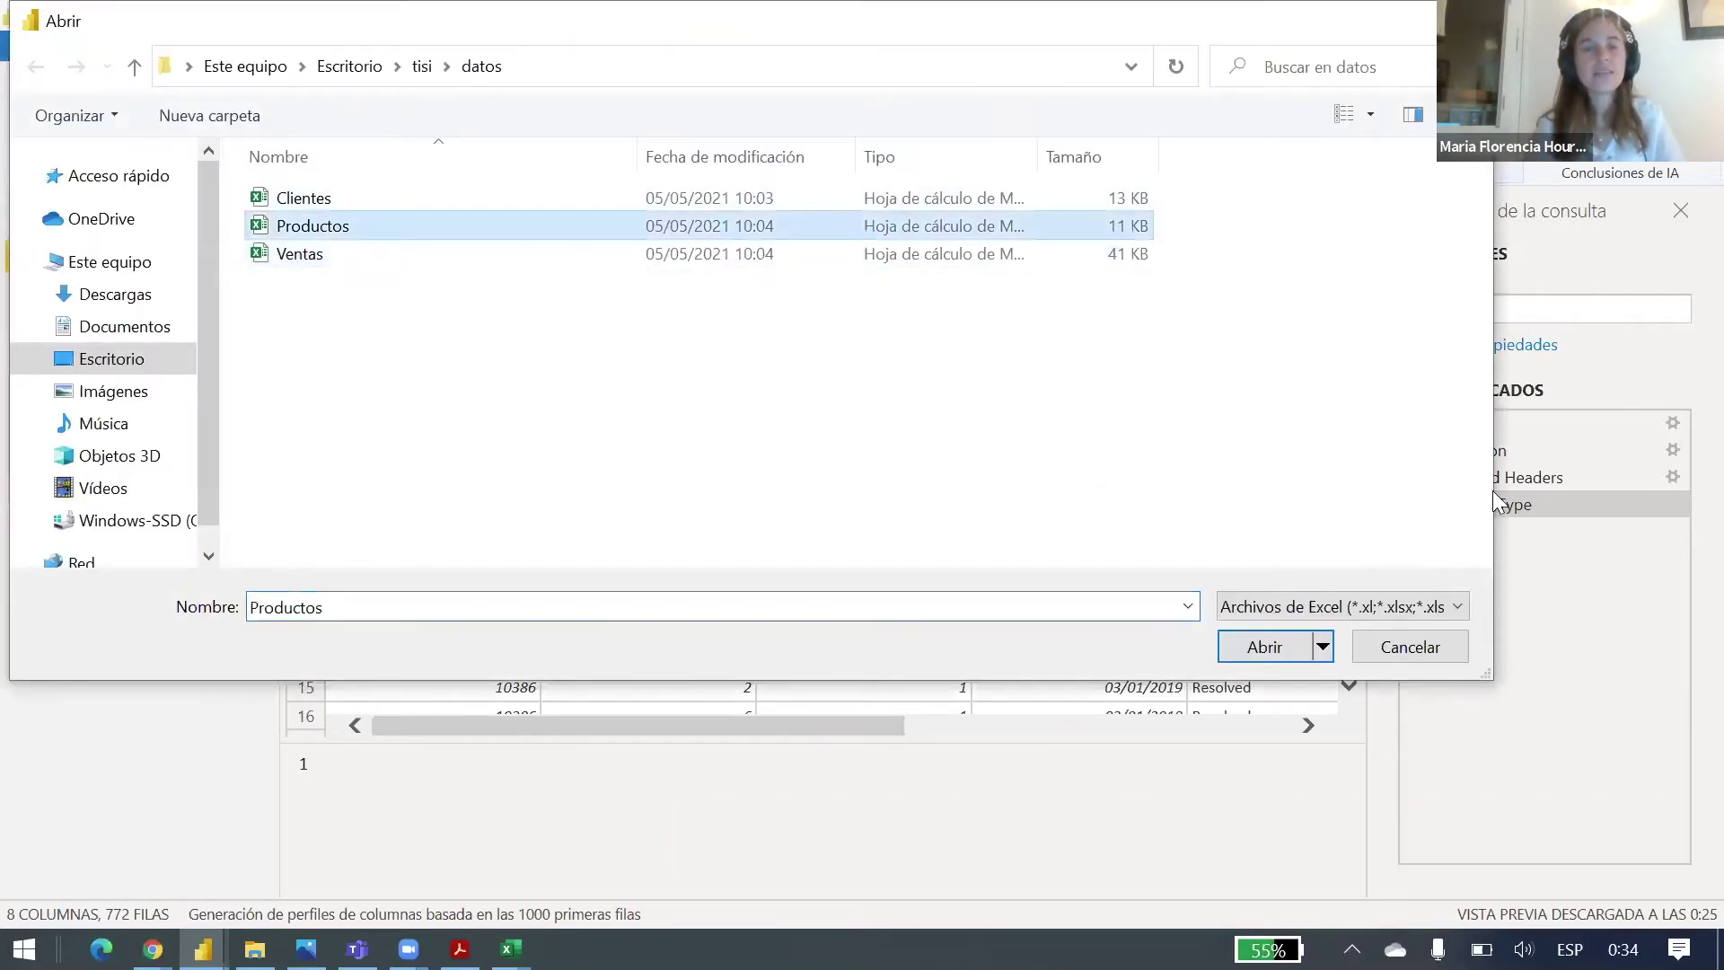
{"action": "left_click", "coordinate": [1282, 652]}
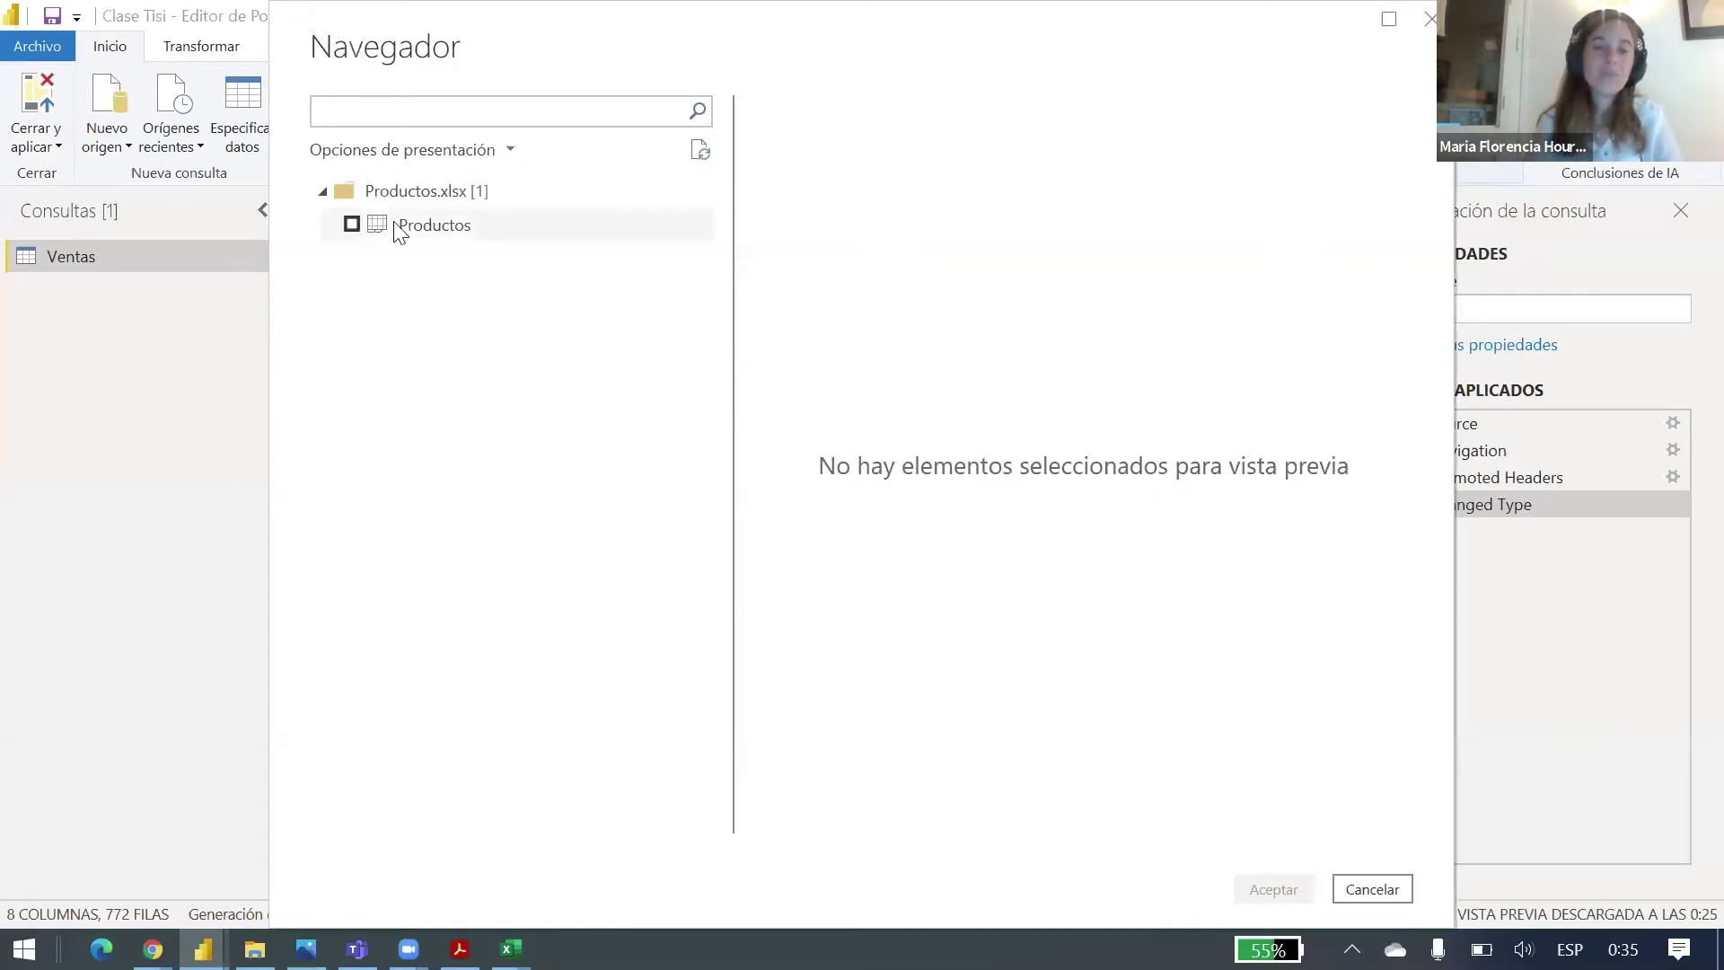
{"action": "left_click", "coordinate": [351, 225]}
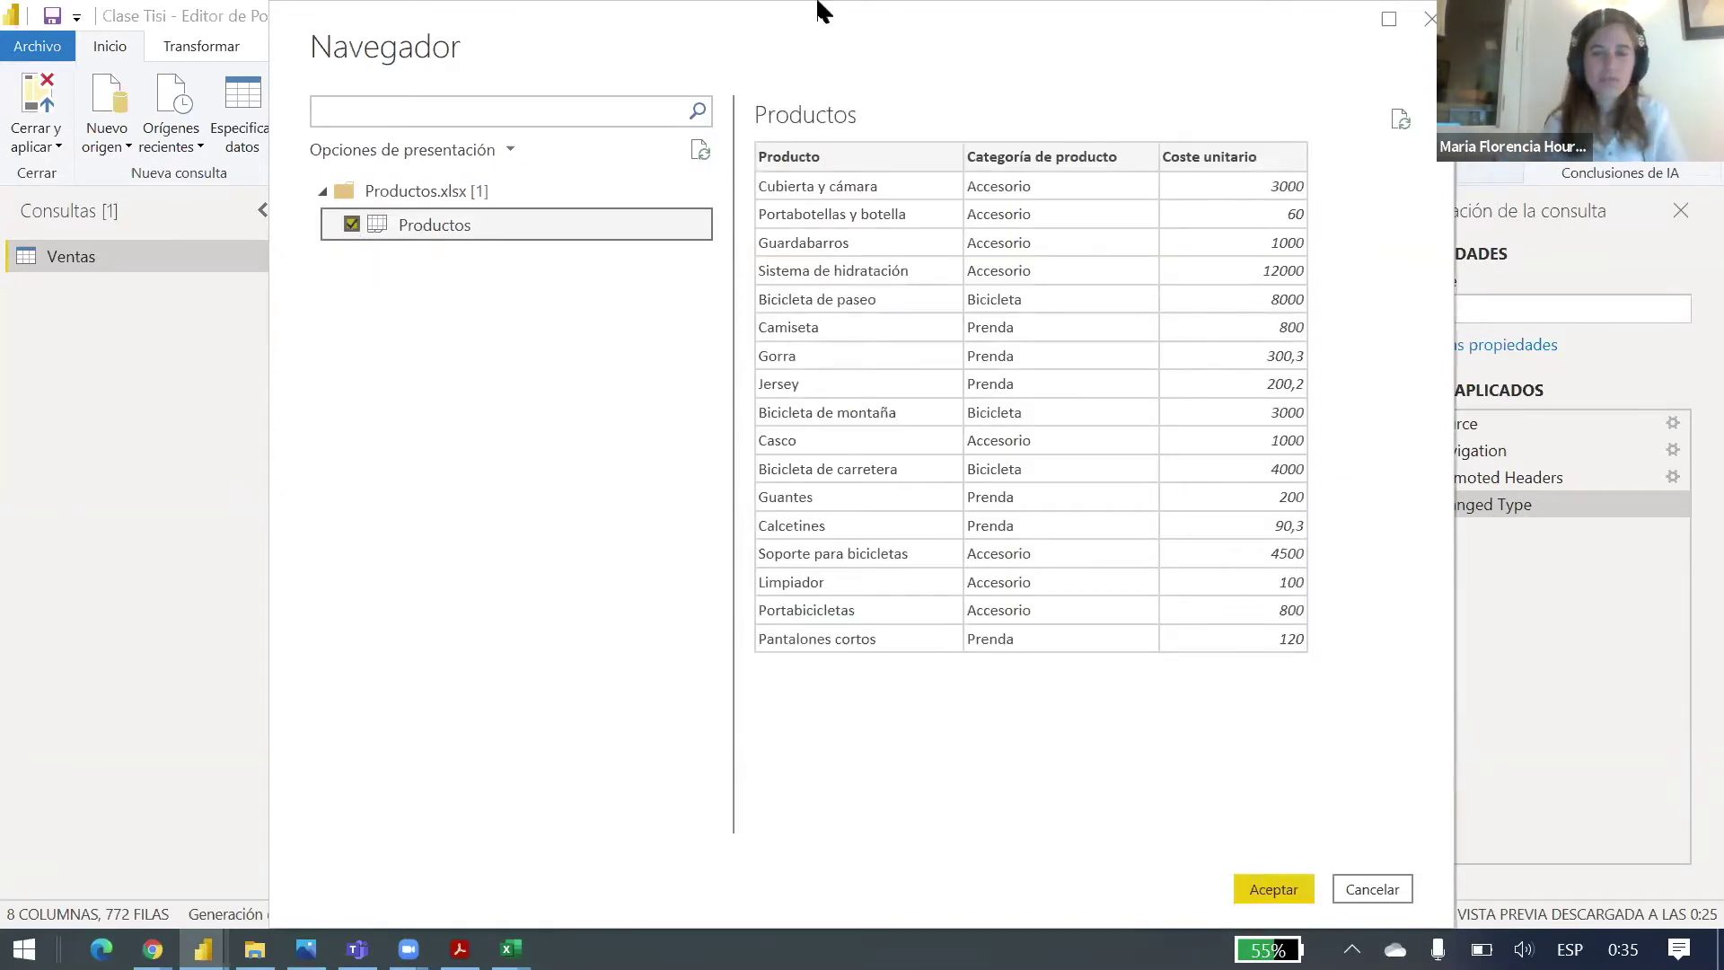
{"action": "left_click", "coordinate": [1264, 898]}
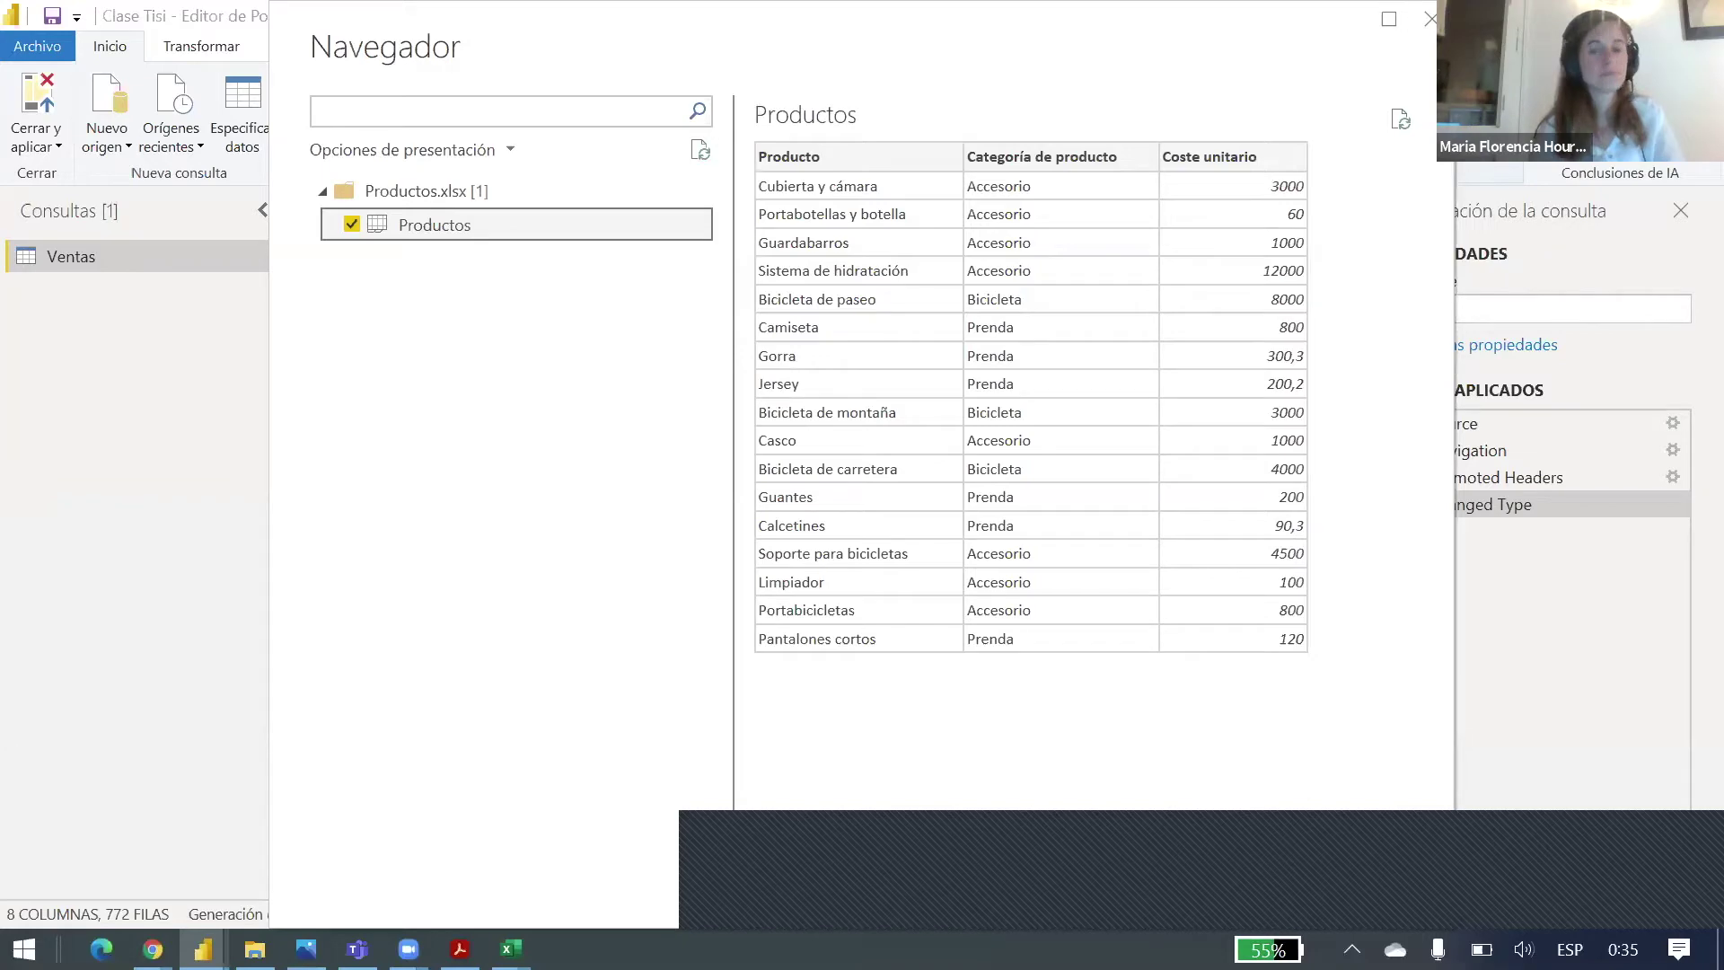
{"action": "key", "text": "alt+space"}
{"action": "key", "text": "m"}
{"action": "key", "text": "Left"}
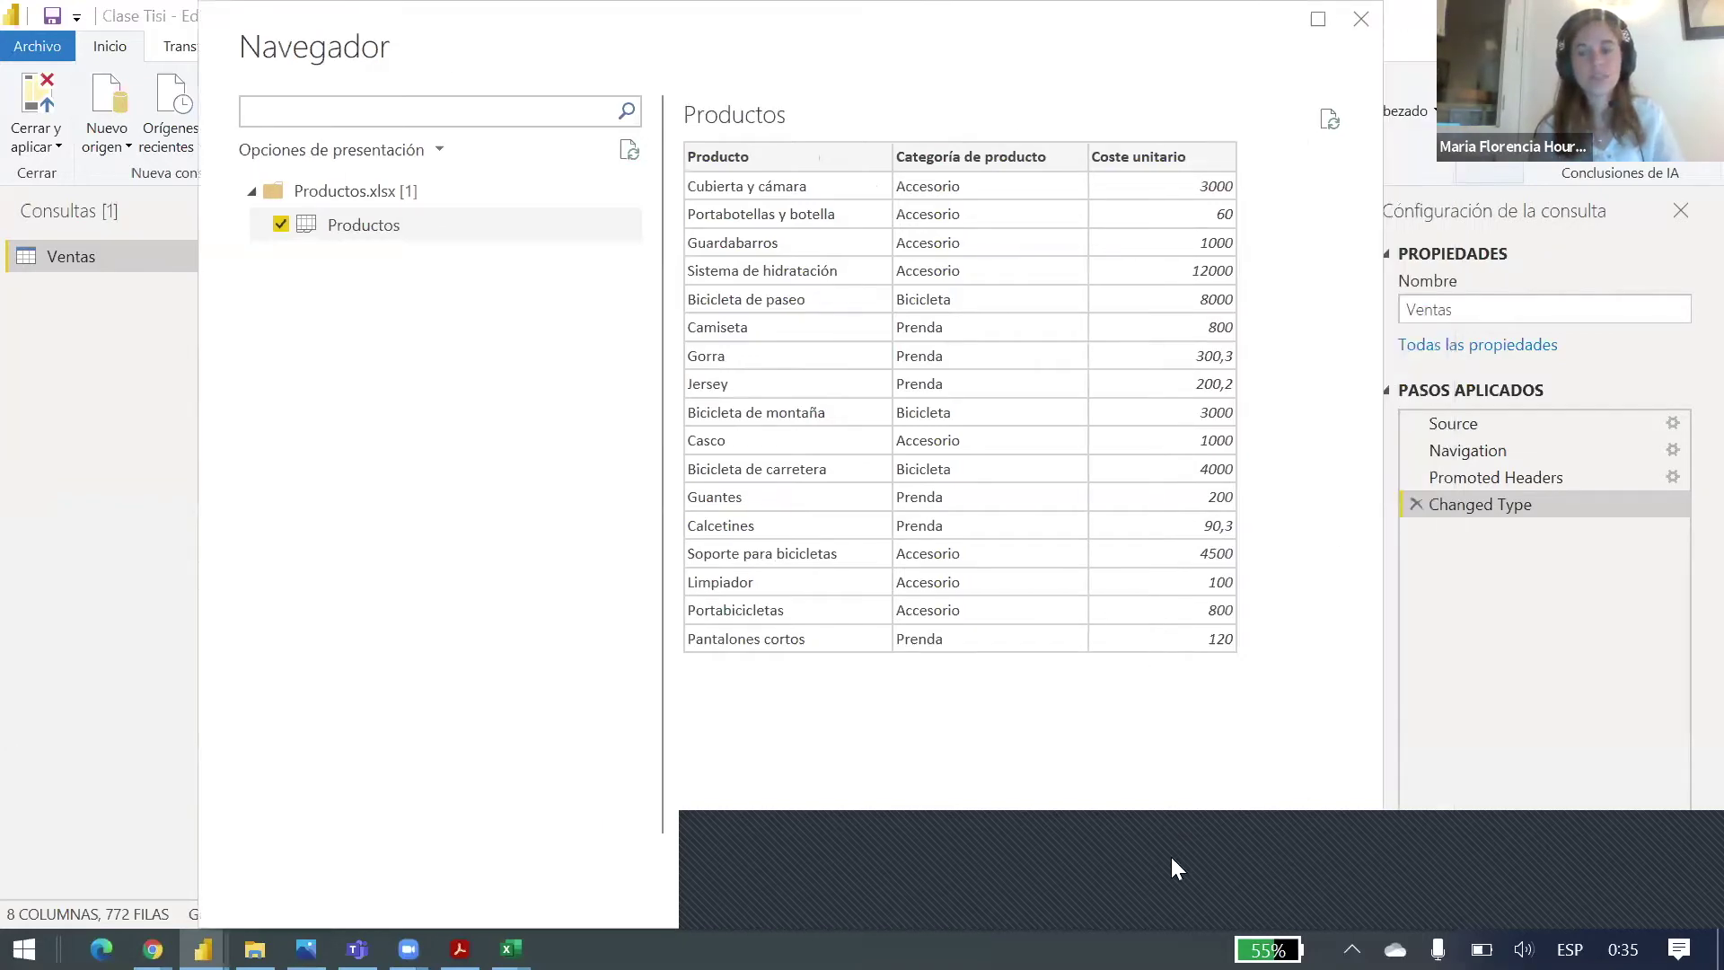
{"action": "key", "text": "Return"}
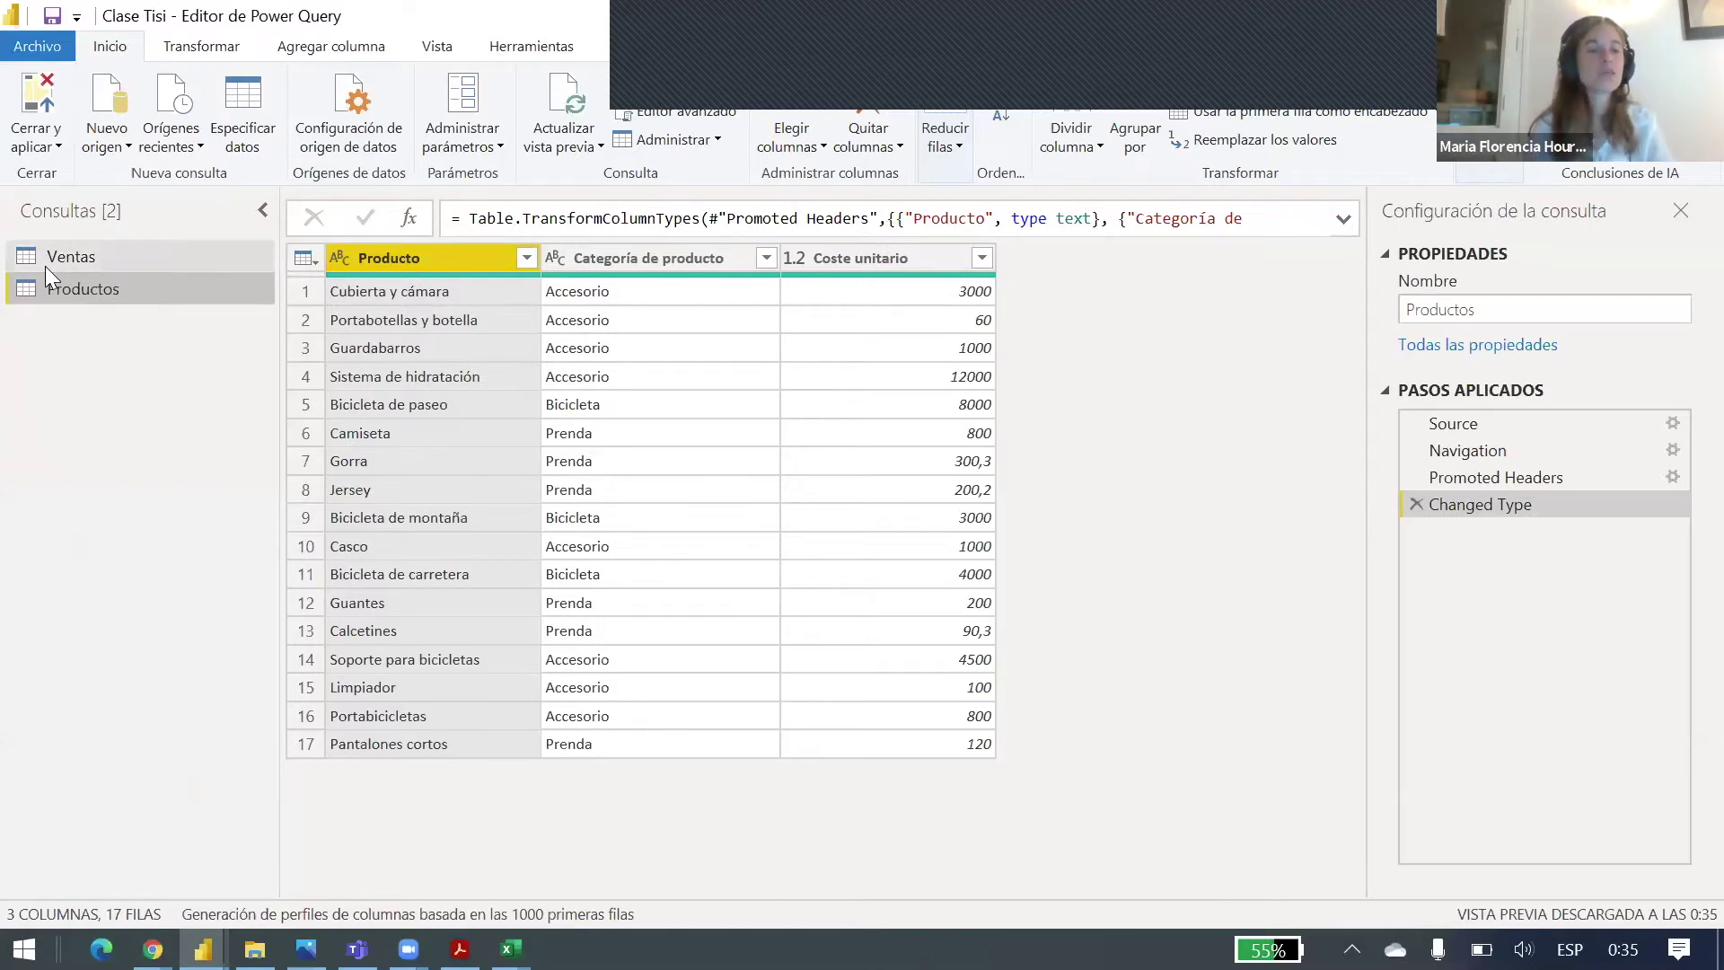
Step: Compare the Ventas and Productos queries by alternating between their tables
{"action": "left_click_drag", "start_coordinate": [43, 266], "coordinate": [101, 280]}
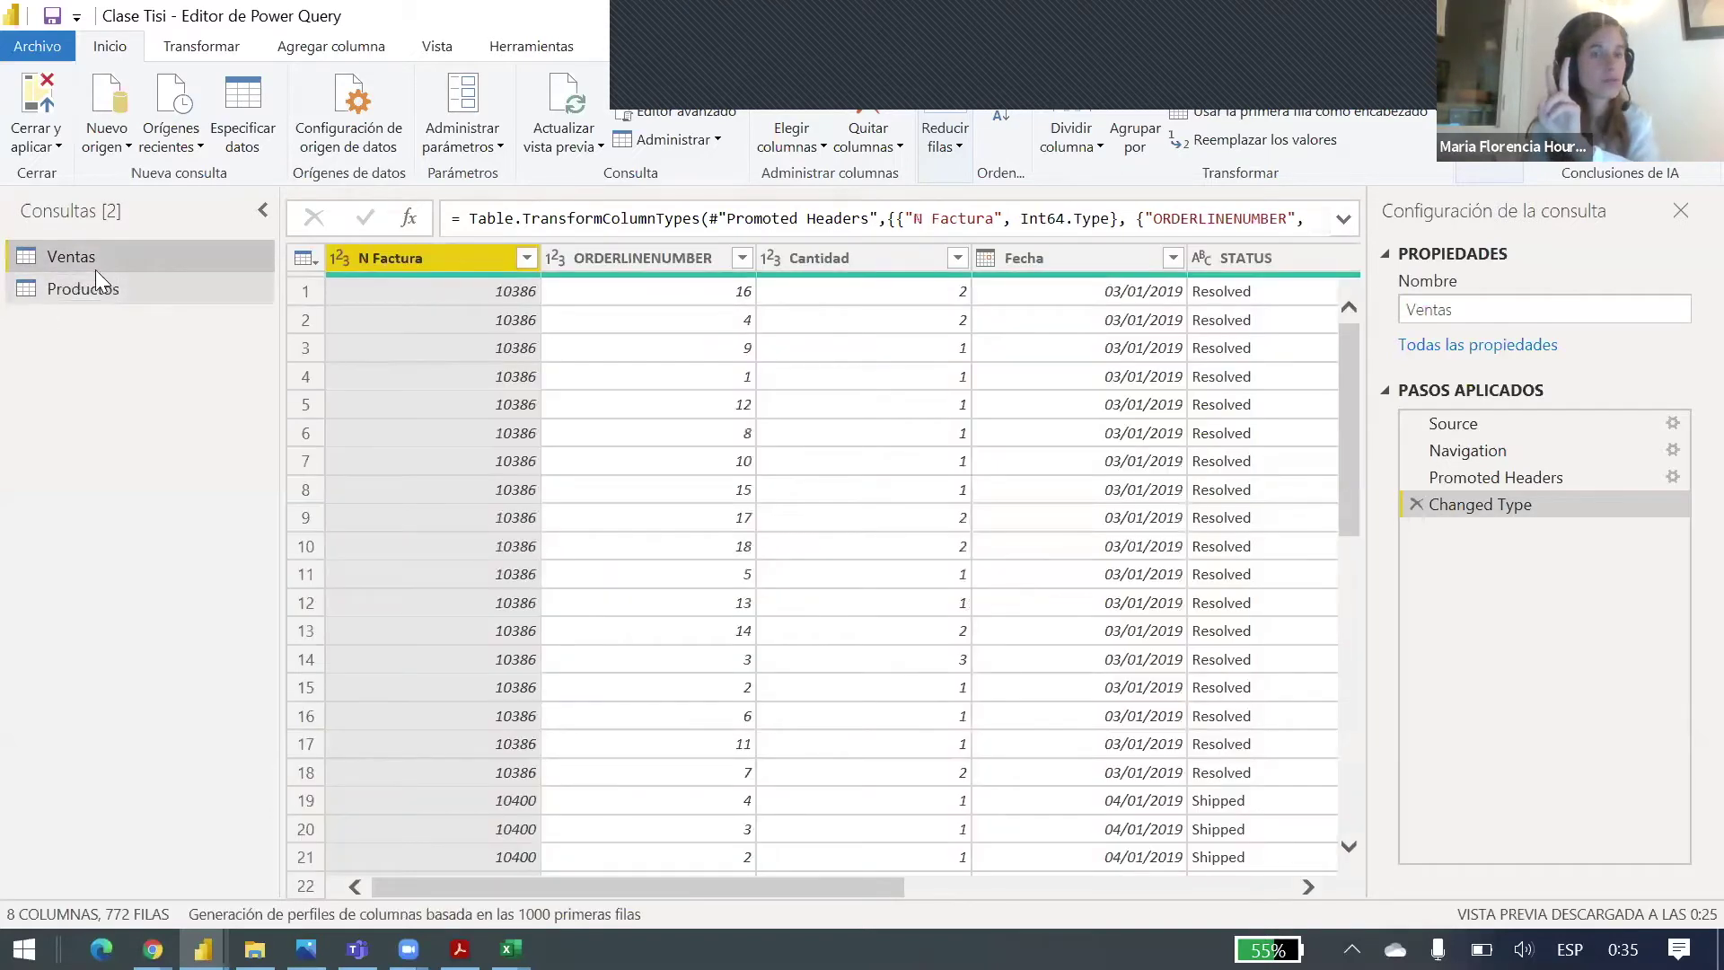
{"action": "left_click", "coordinate": [106, 280]}
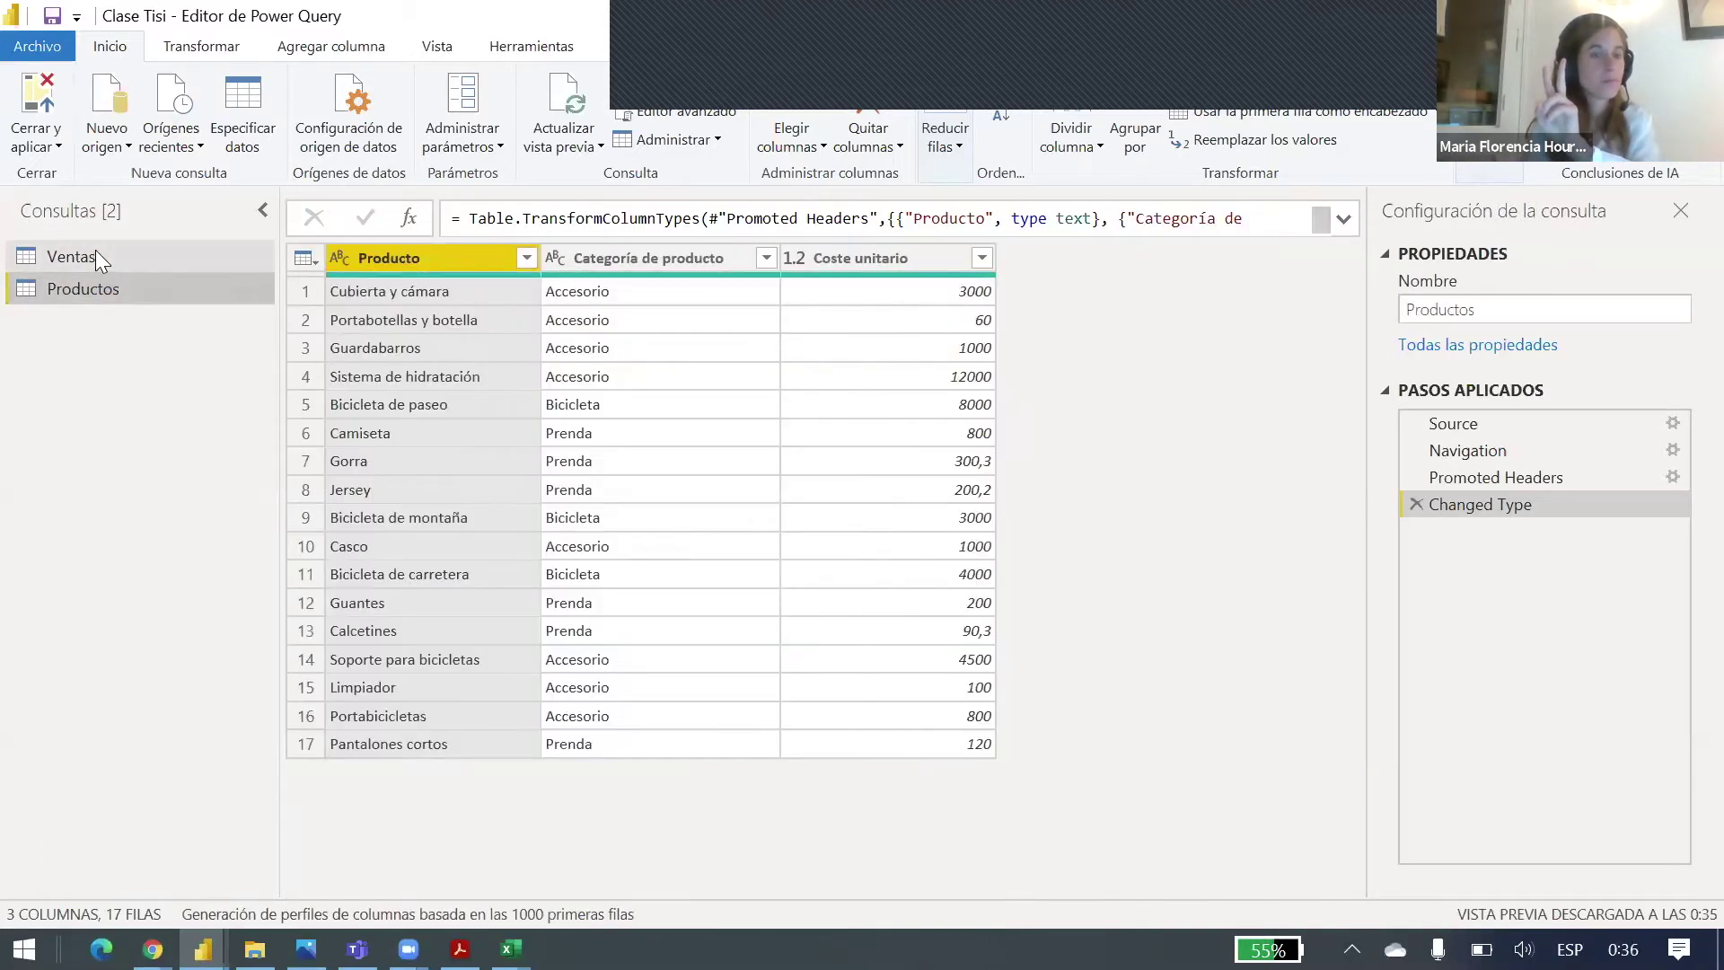
{"action": "left_click", "coordinate": [95, 253]}
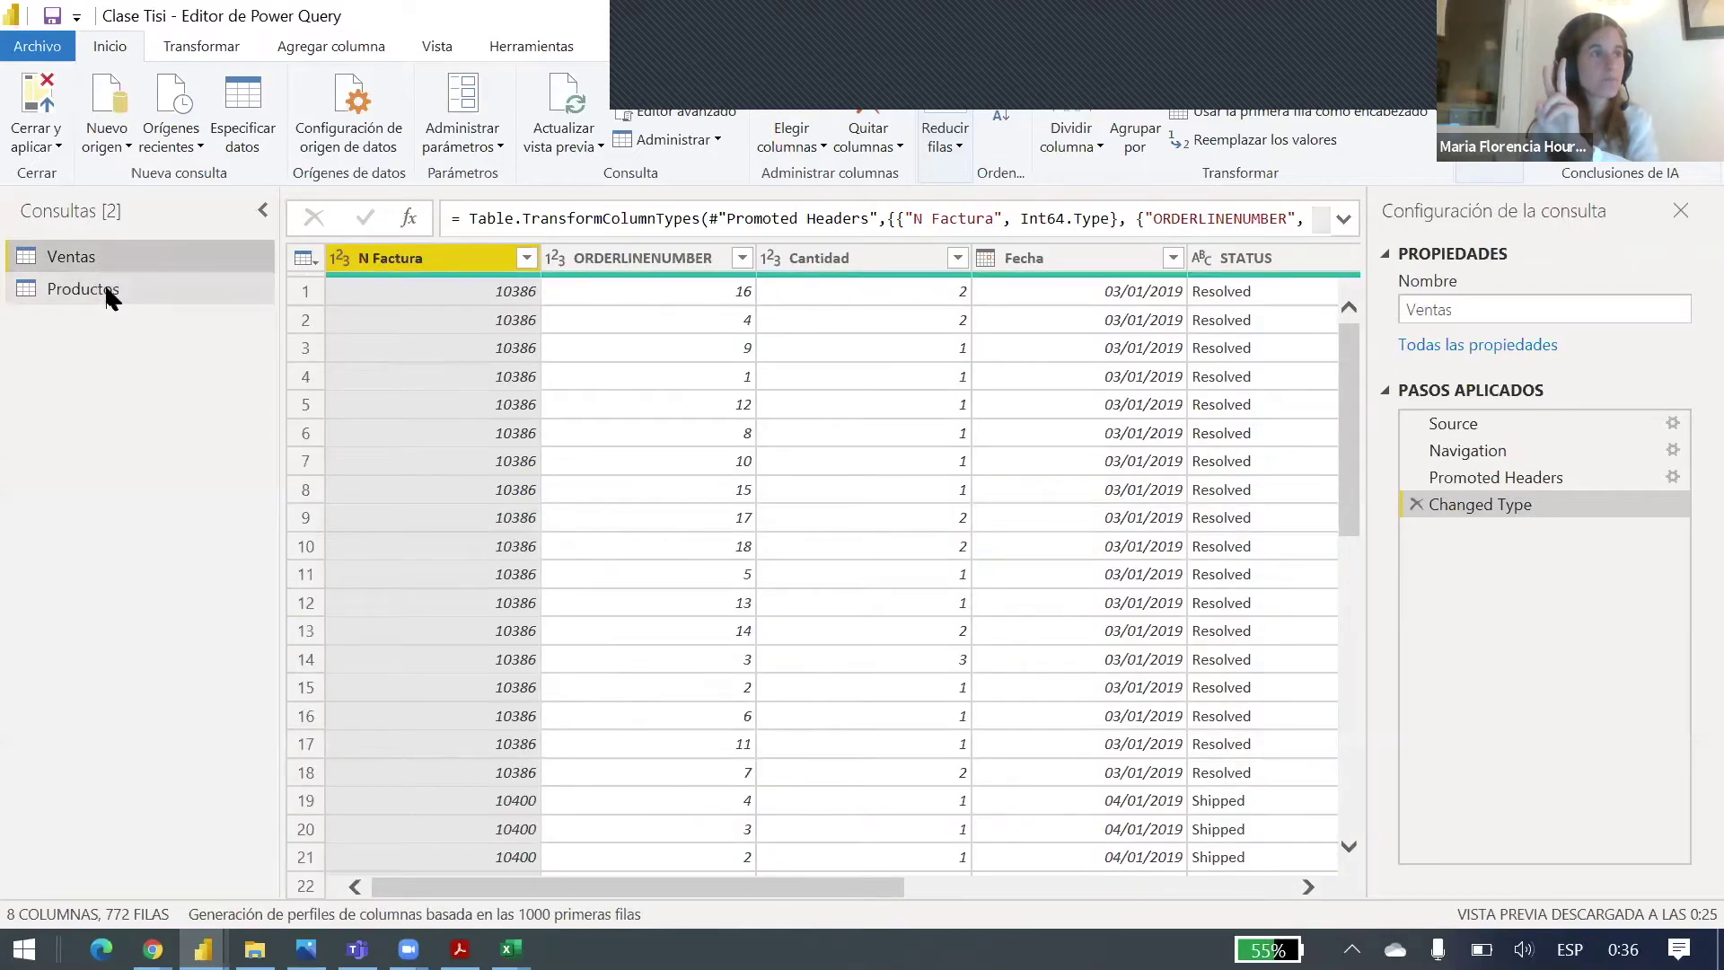
{"action": "left_click", "coordinate": [108, 293]}
{"action": "left_click", "coordinate": [90, 257]}
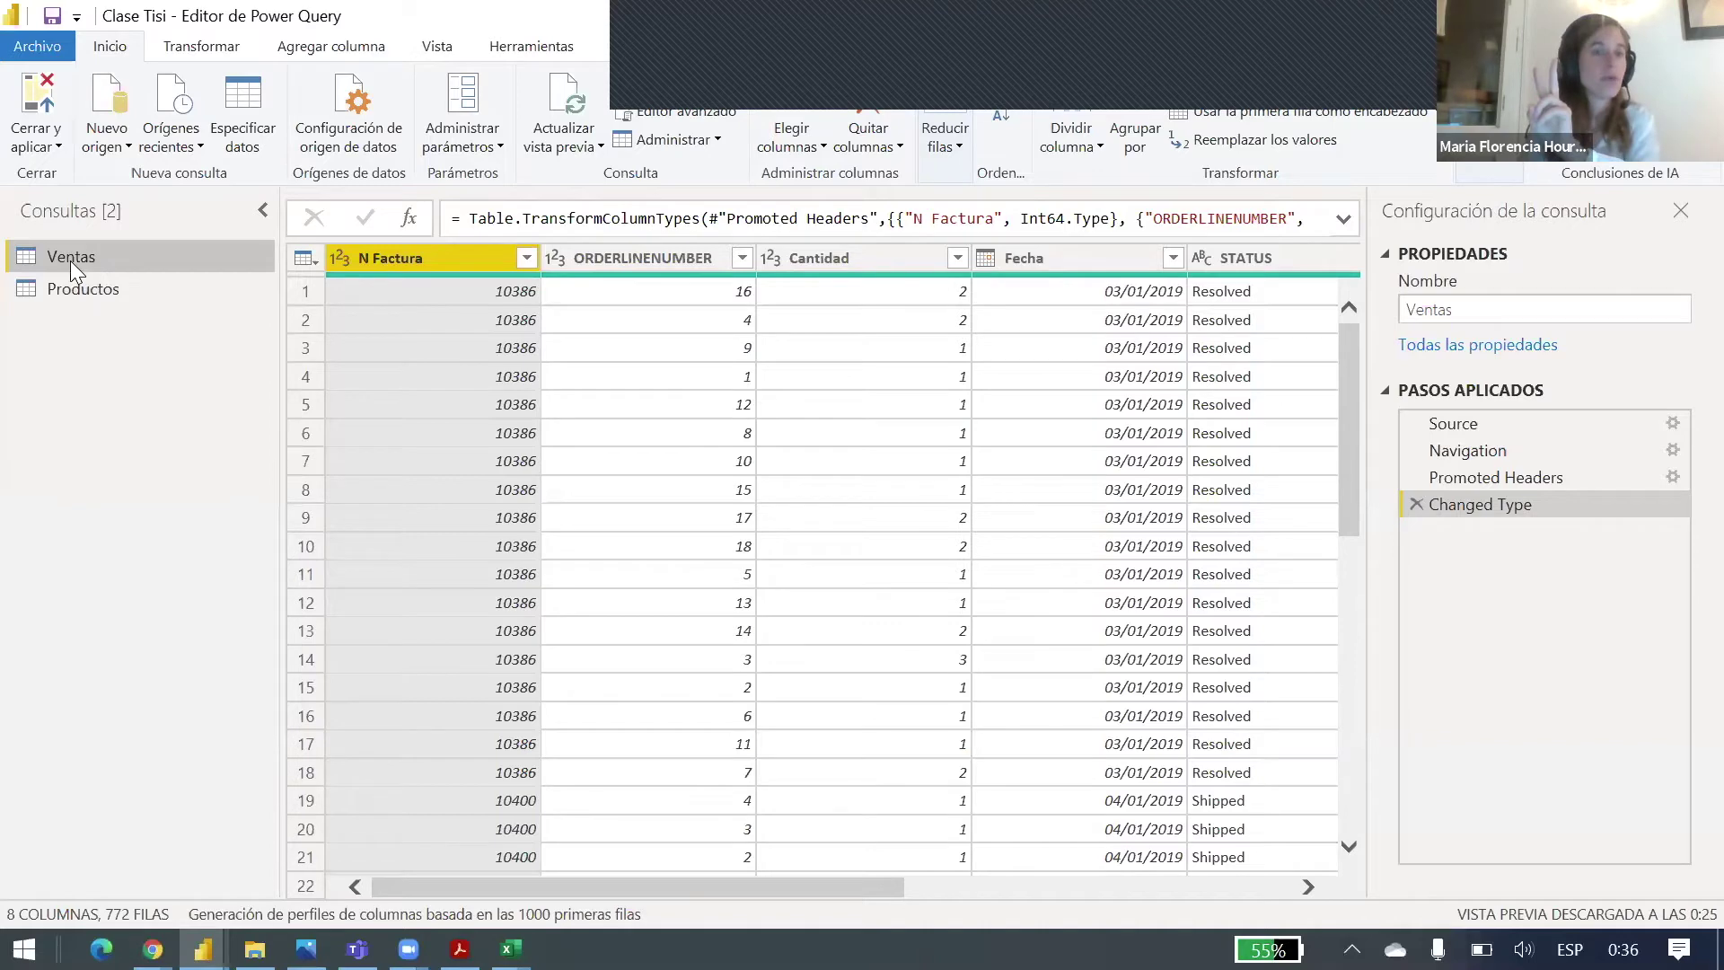
{"action": "left_click", "coordinate": [97, 289]}
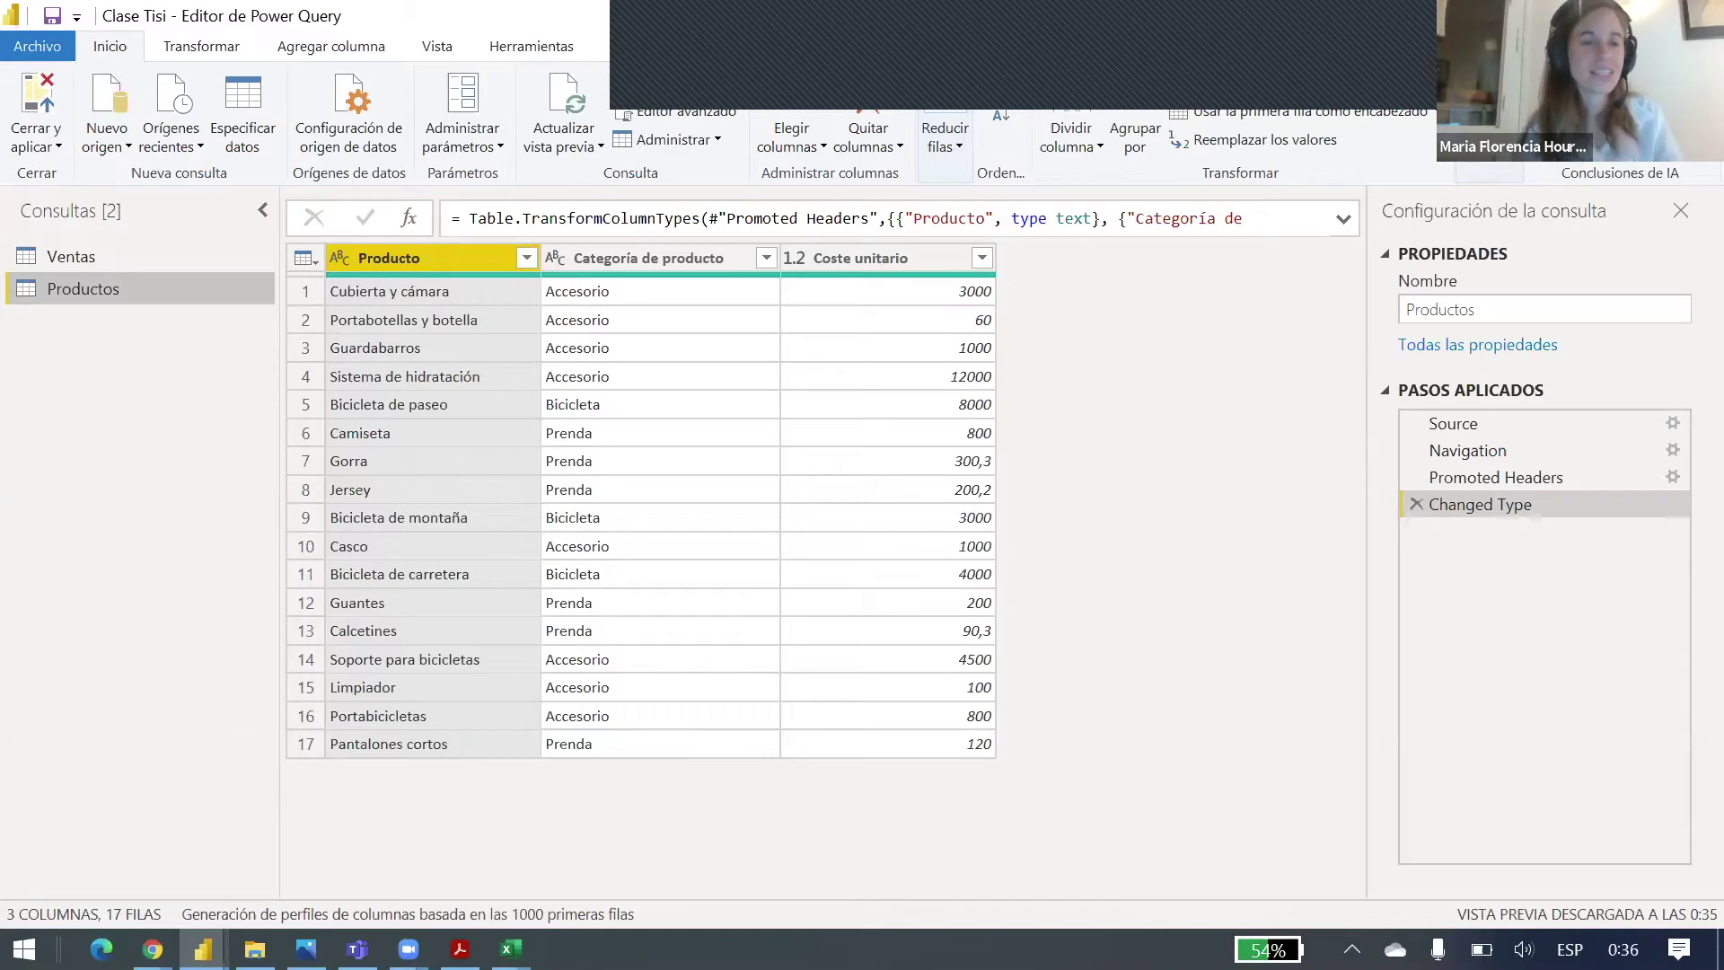
Step: Go through the Ventas query's columns from N Factura across to the Producto column
{"action": "left_click", "coordinate": [97, 255]}
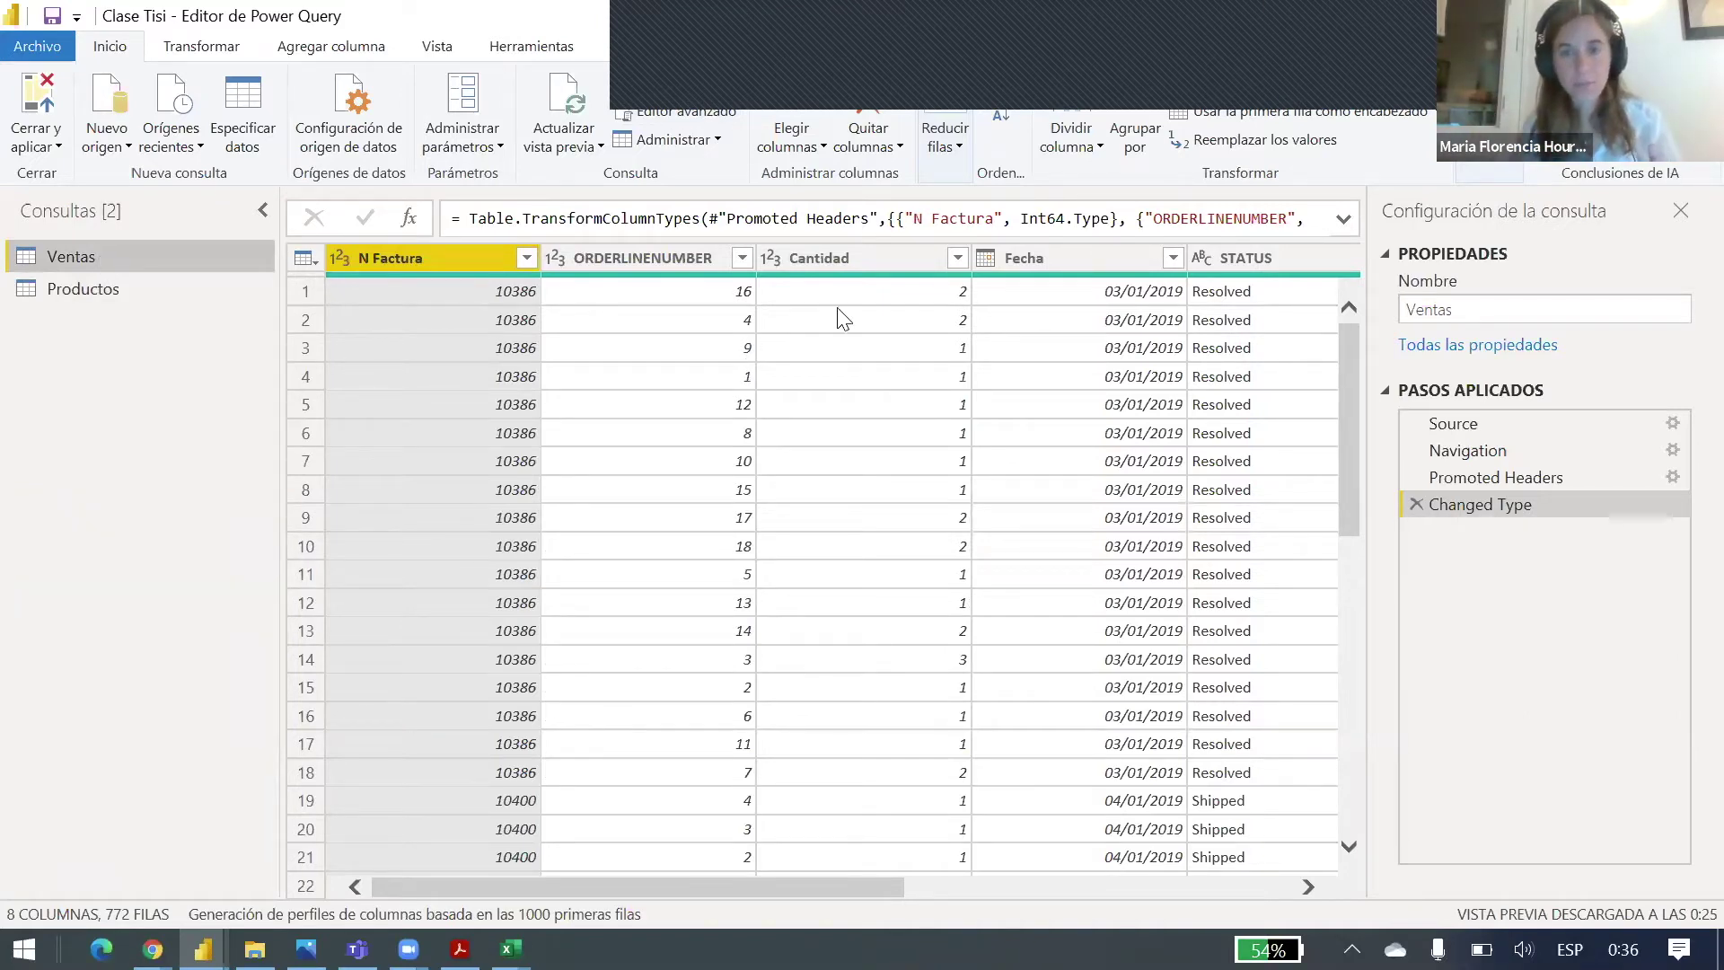
{"action": "key", "text": "Right"}
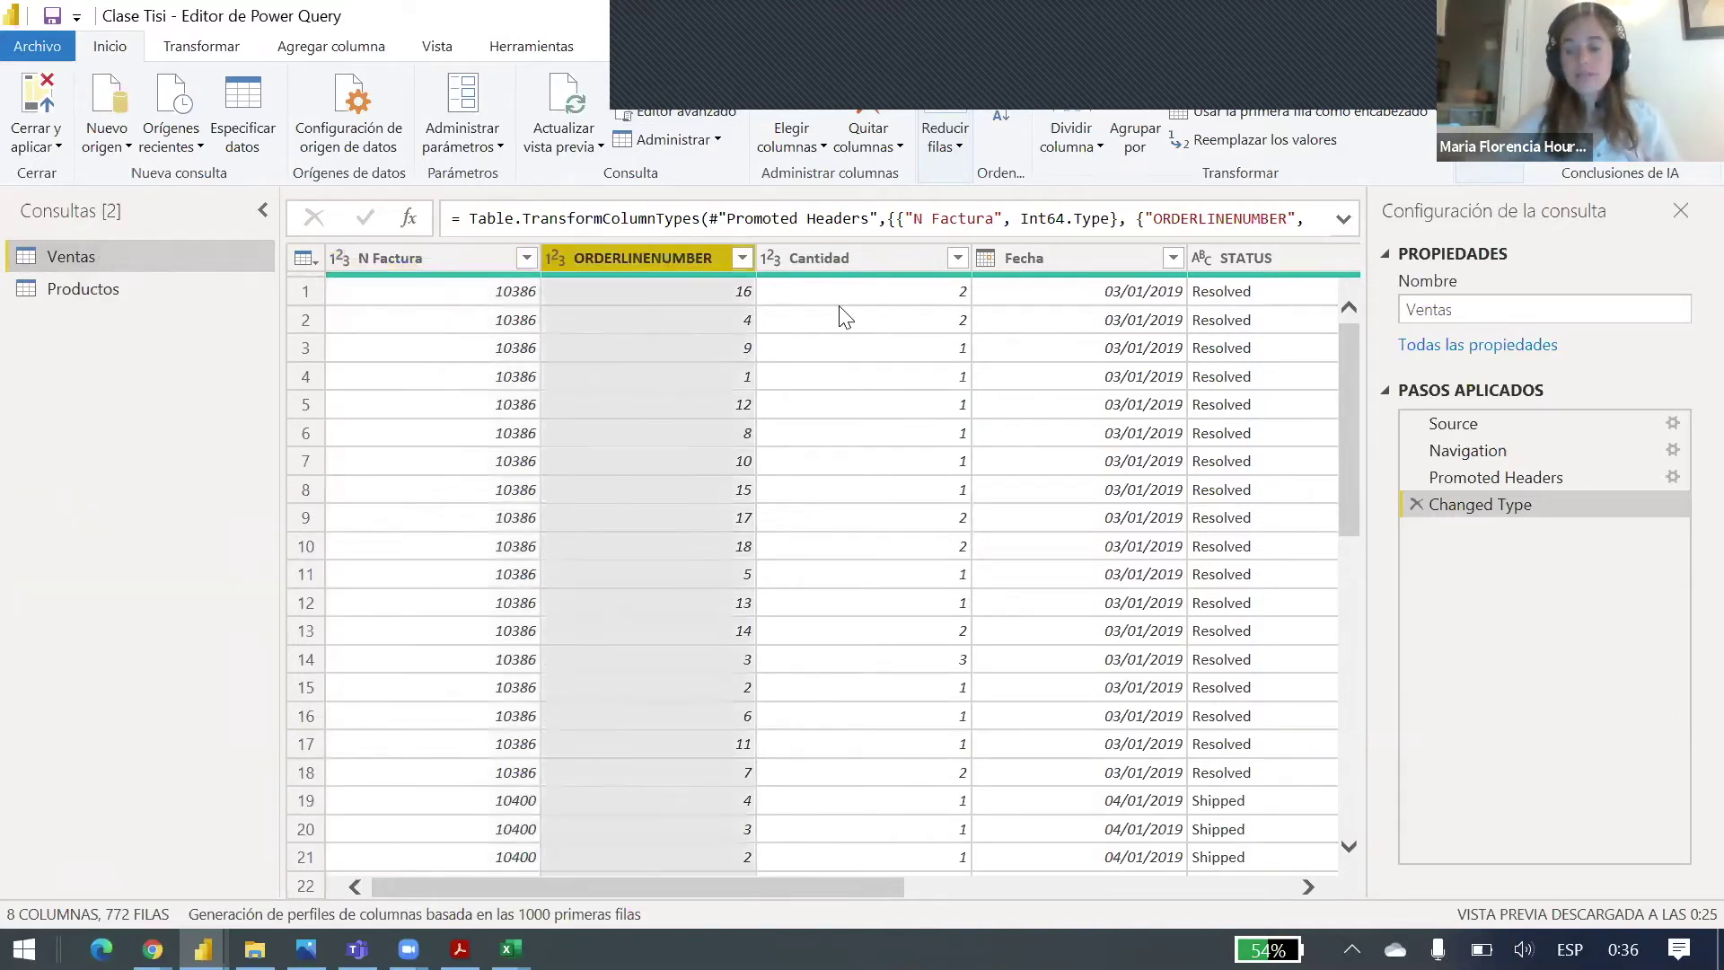
{"action": "key", "text": "Right"}
{"action": "key", "text": "Right"}
{"action": "key", "text": "Right"}
{"action": "key", "text": "Right"}
{"action": "key", "text": "Right"}
{"action": "key", "text": "Left"}
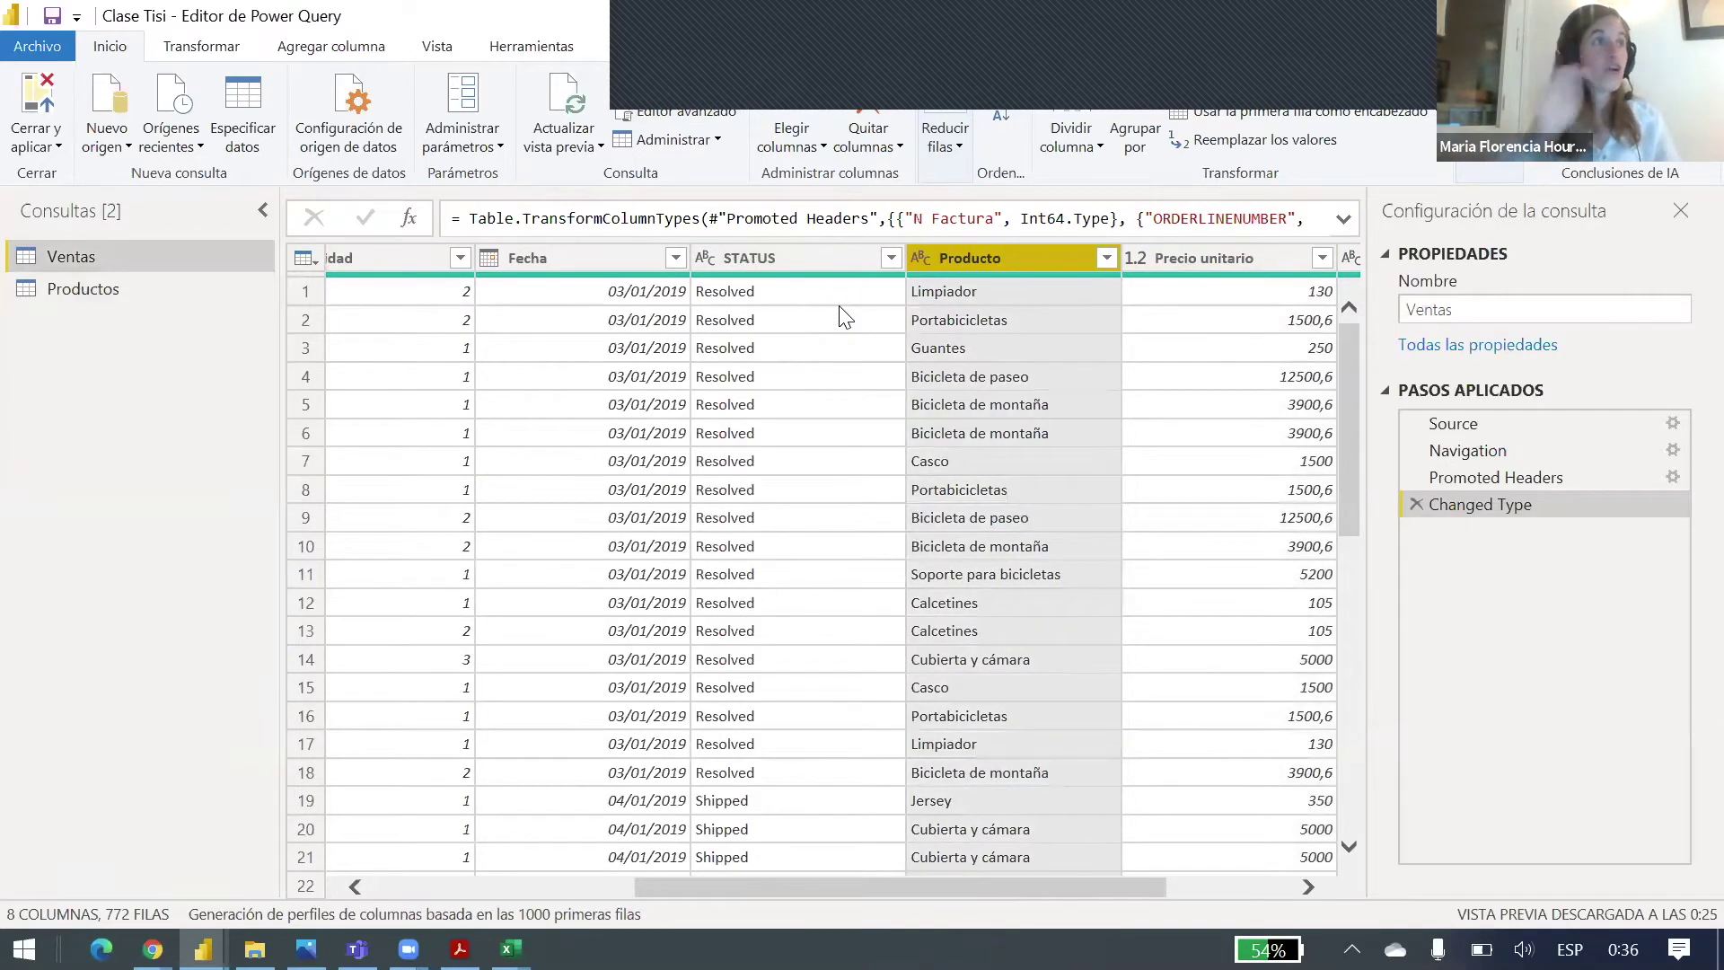
Step: Examine the Categoría de producto and Coste unitario columns of the Productos query
{"action": "left_click", "coordinate": [82, 289]}
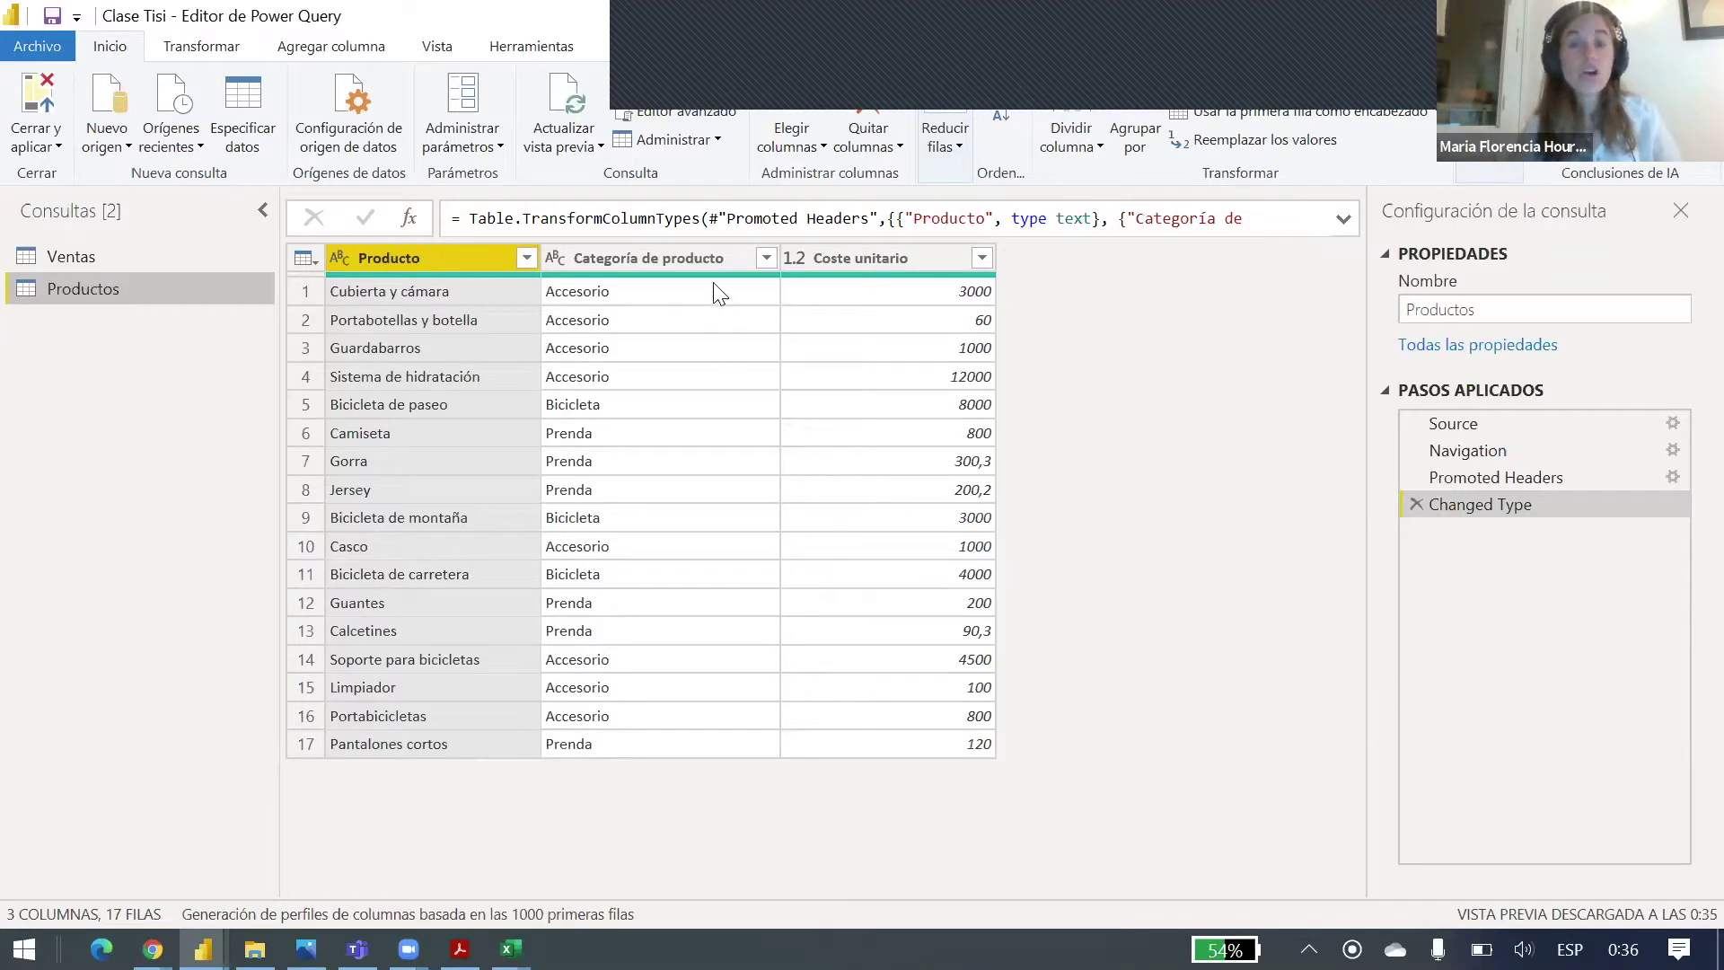
{"action": "left_click", "coordinate": [715, 258]}
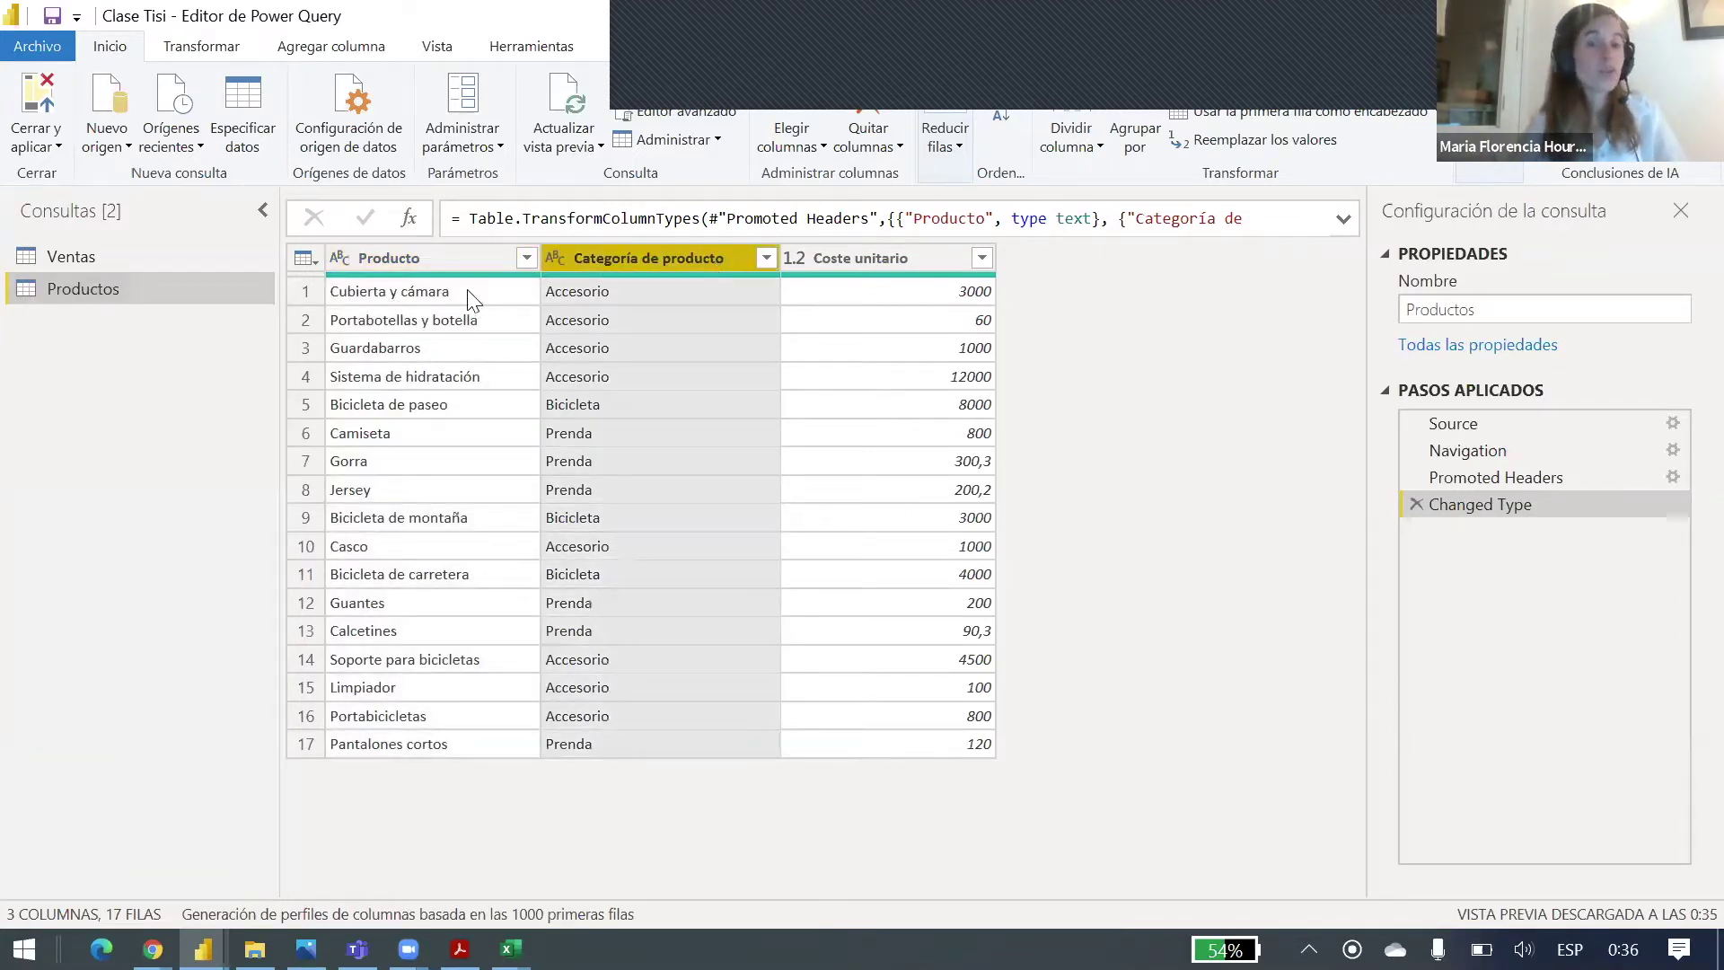
{"action": "left_click", "coordinate": [932, 260]}
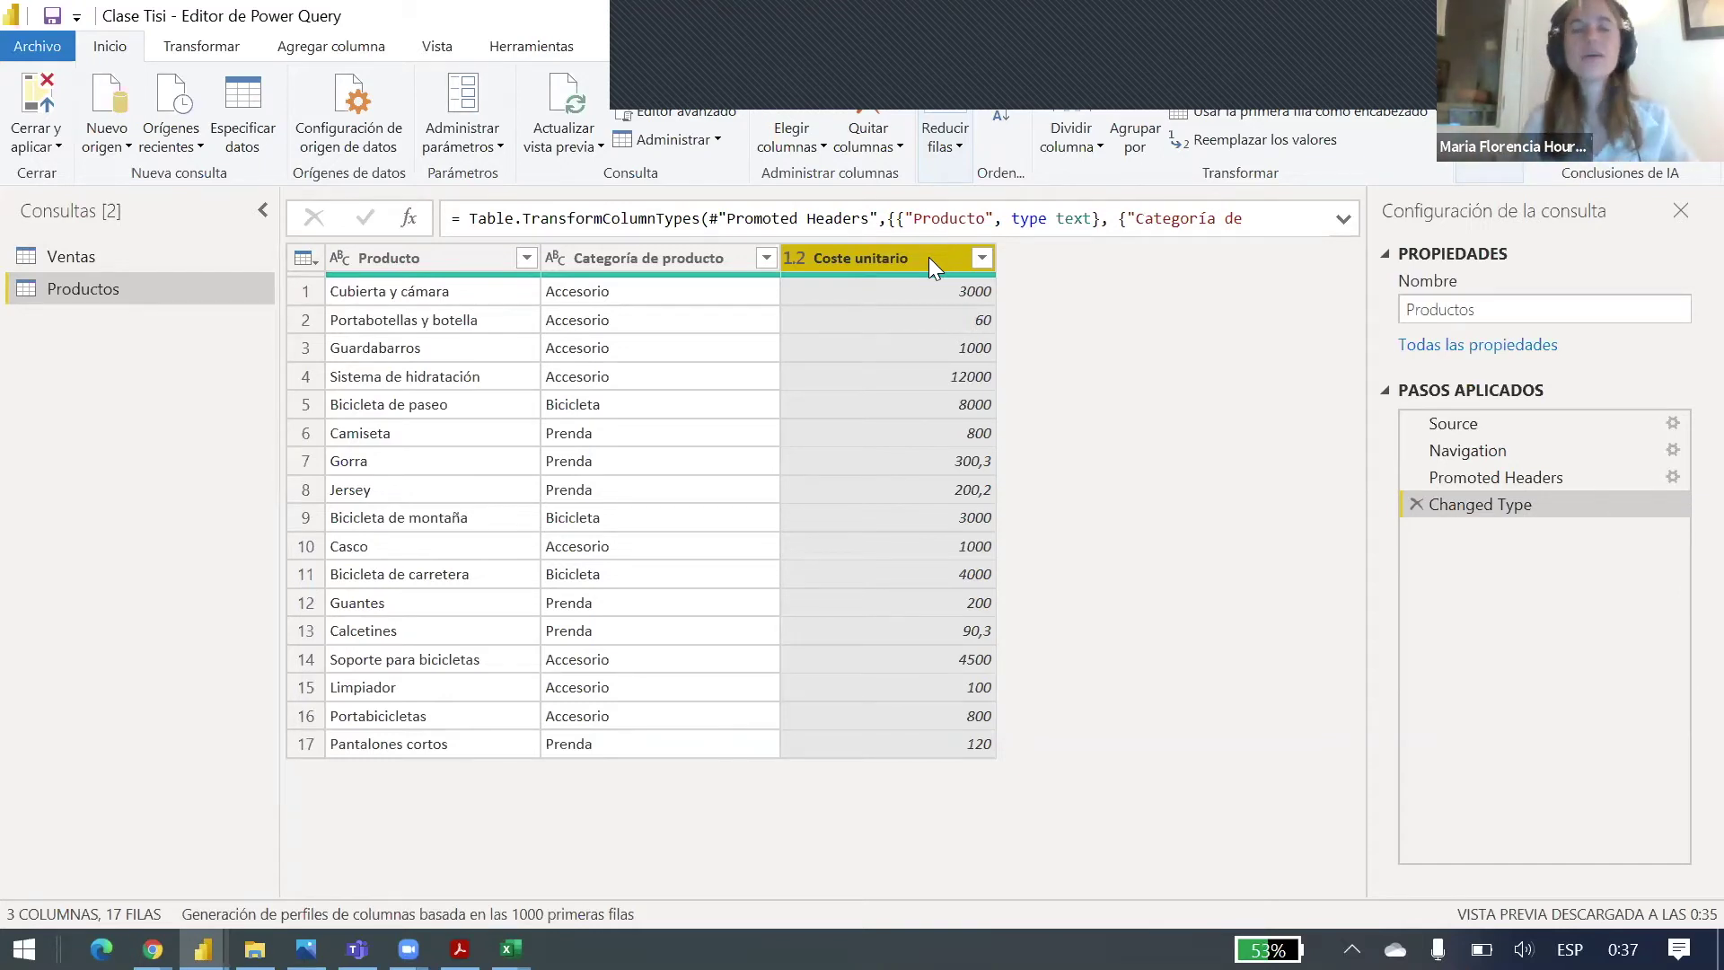
Step: Trace the product Limpiador from the first row of Ventas to its row and category in the Productos query
{"action": "left_click", "coordinate": [99, 266]}
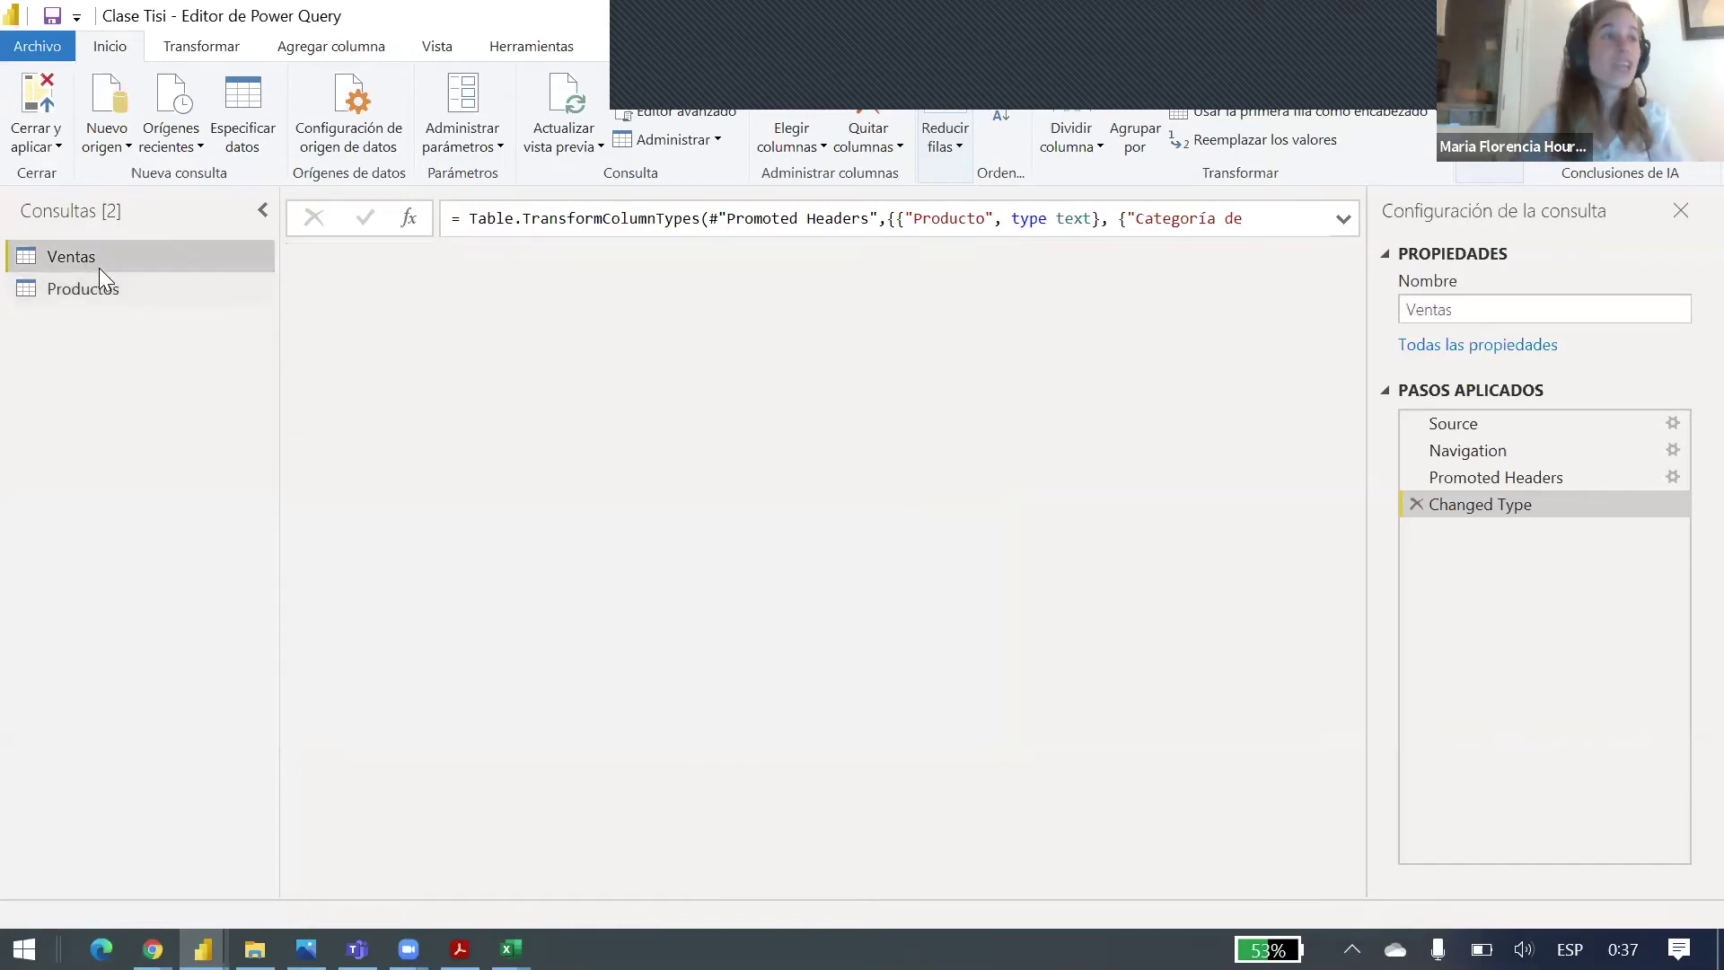
{"action": "left_click", "coordinate": [656, 293]}
{"action": "key", "text": "Right"}
{"action": "key", "text": "Right"}
{"action": "key", "text": "Right"}
{"action": "key", "text": "Right"}
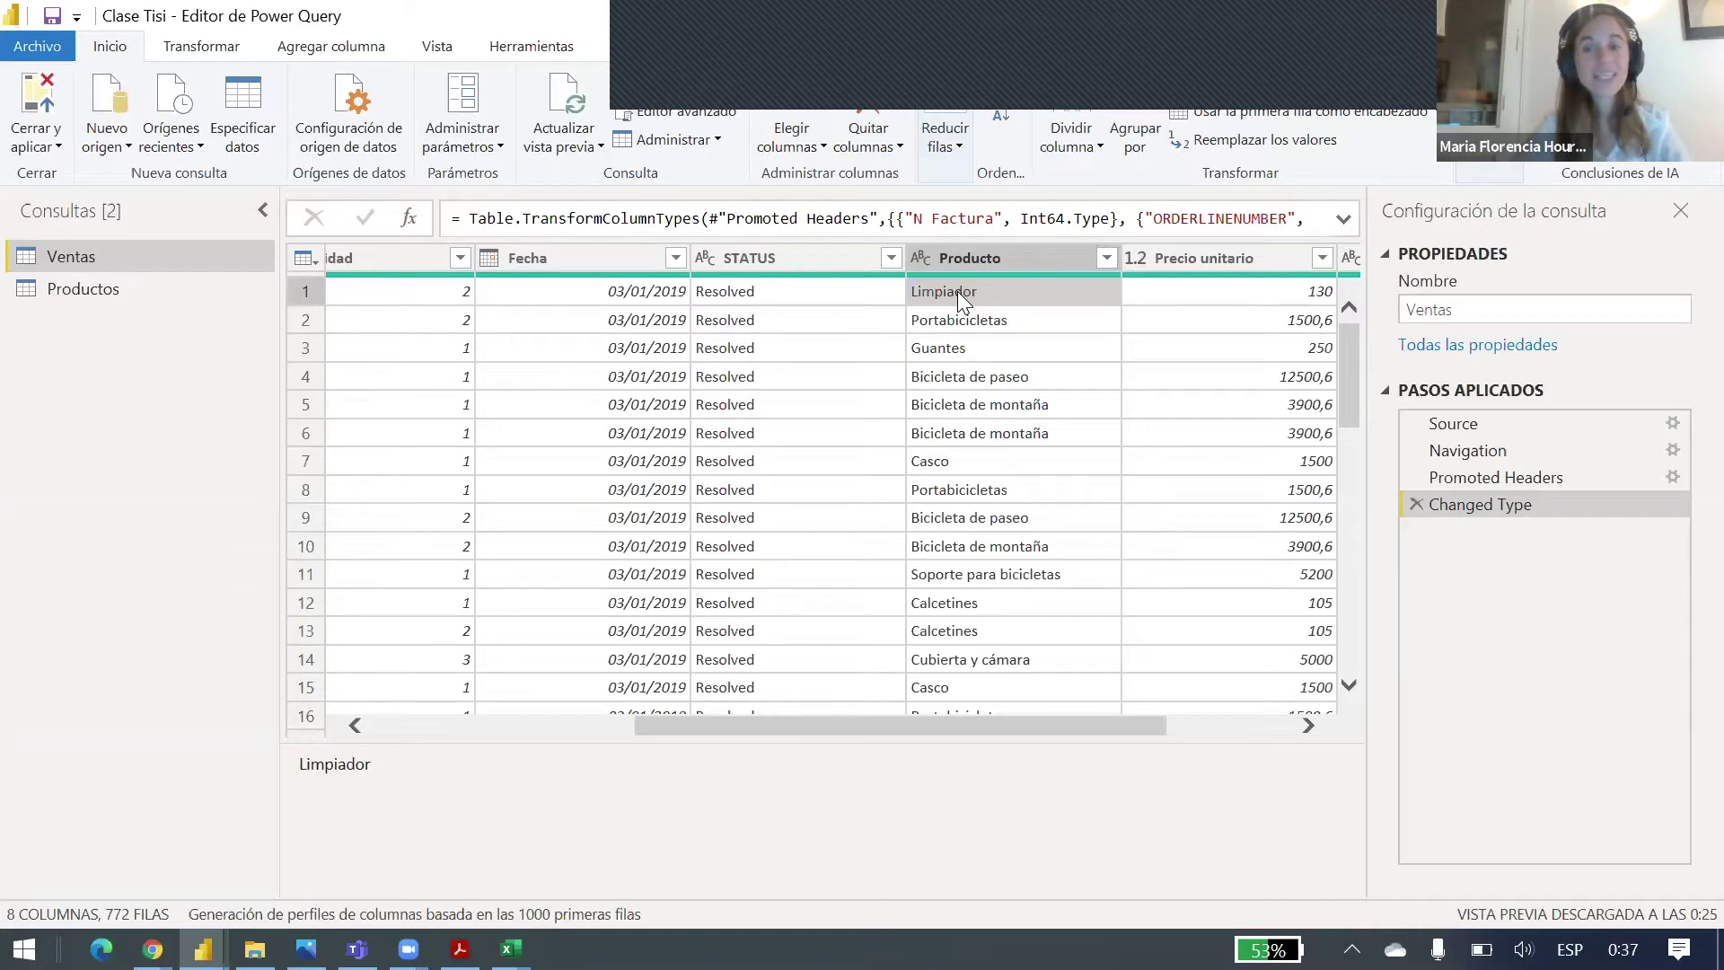
{"action": "left_click", "coordinate": [146, 285]}
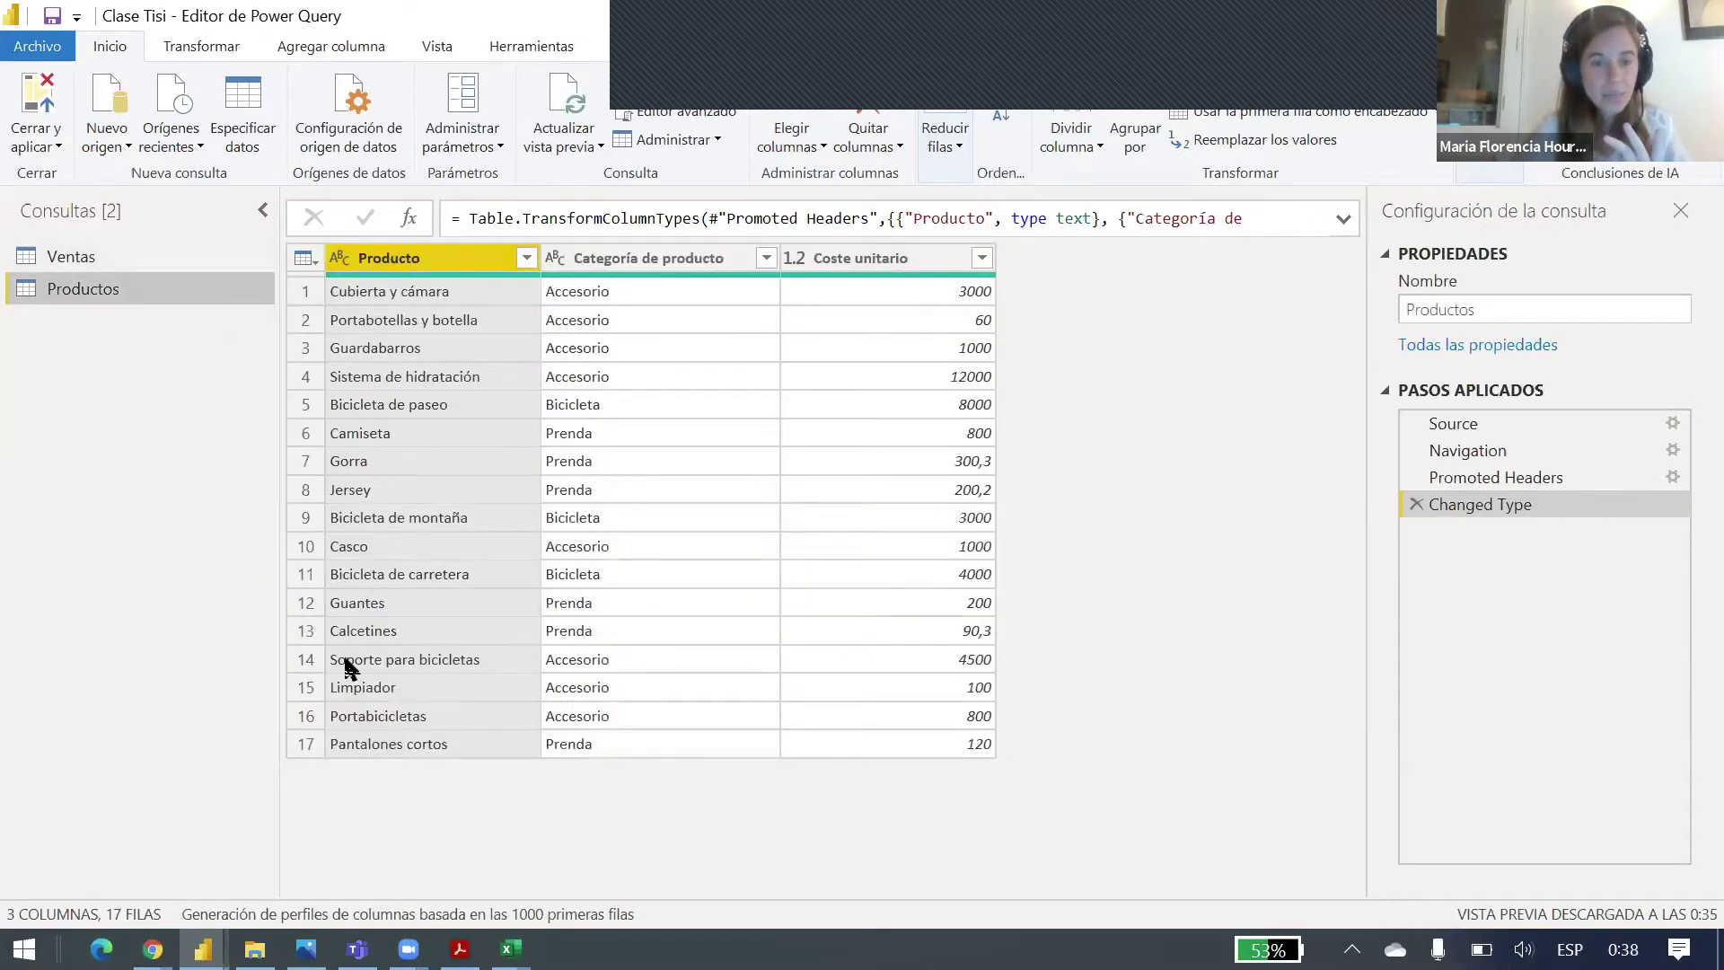
{"action": "left_click", "coordinate": [390, 687]}
{"action": "left_click", "coordinate": [582, 689]}
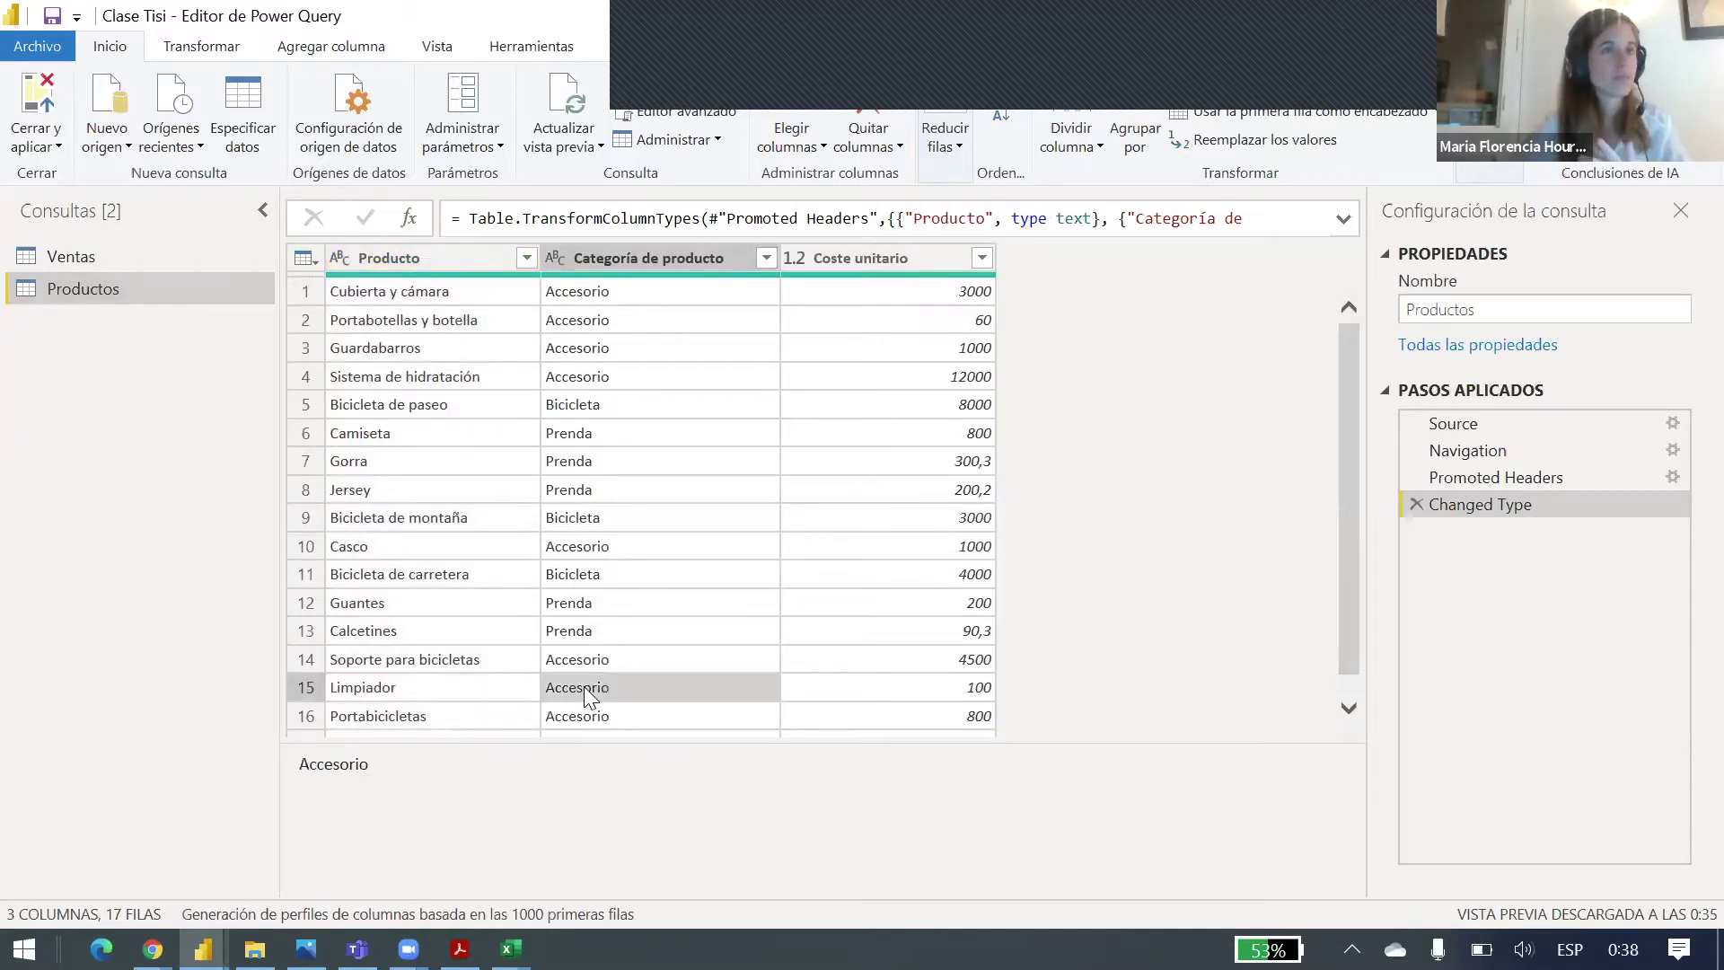
Step: Return to the Ventas query and select the Portabicicletas value in the second row of the Producto column
{"action": "left_click", "coordinate": [81, 257]}
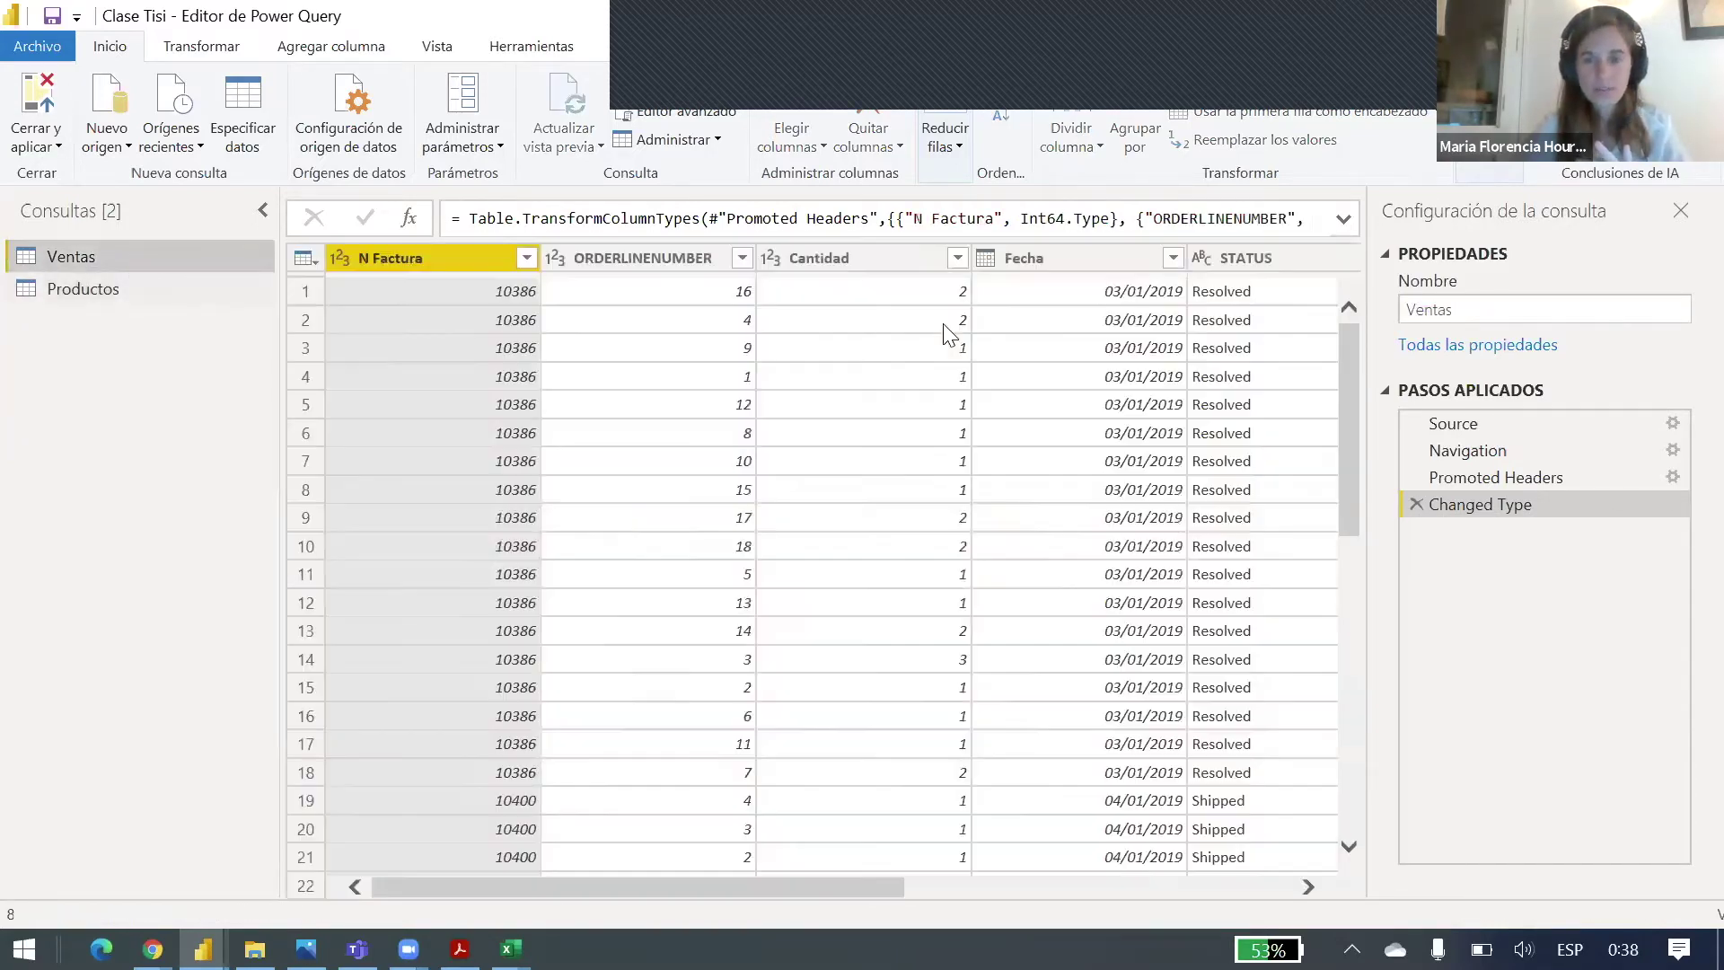
{"action": "left_click_drag", "start_coordinate": [836, 888], "coordinate": [1259, 873]}
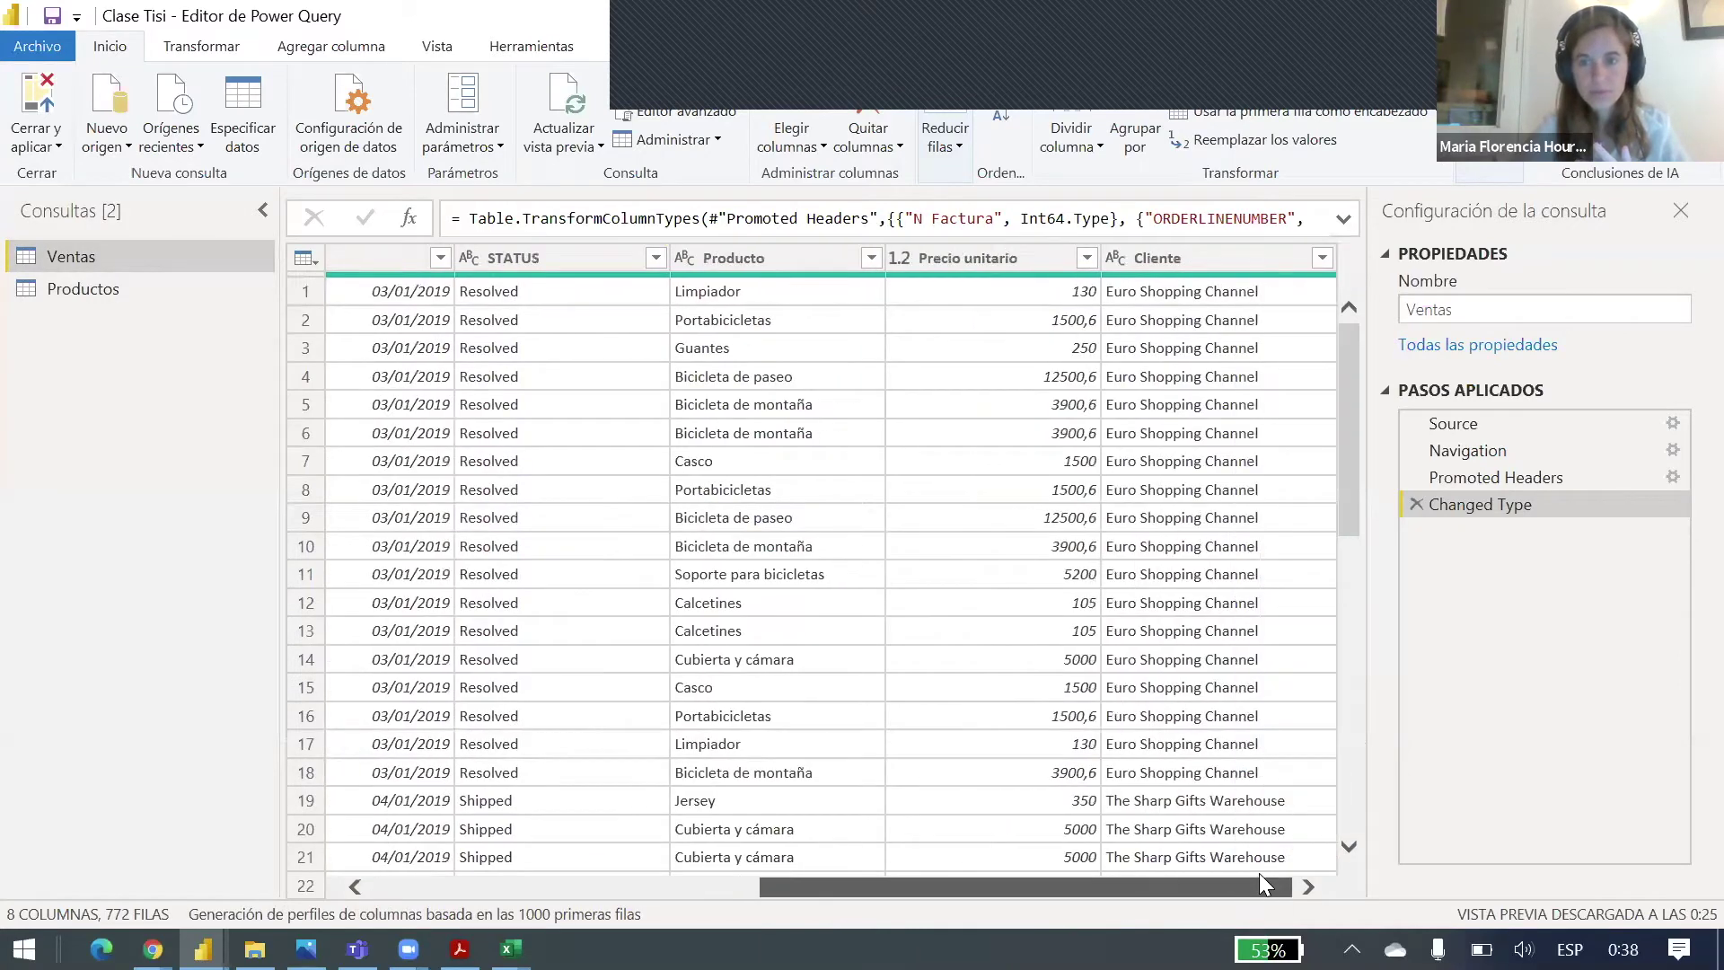
{"action": "left_click", "coordinate": [717, 323]}
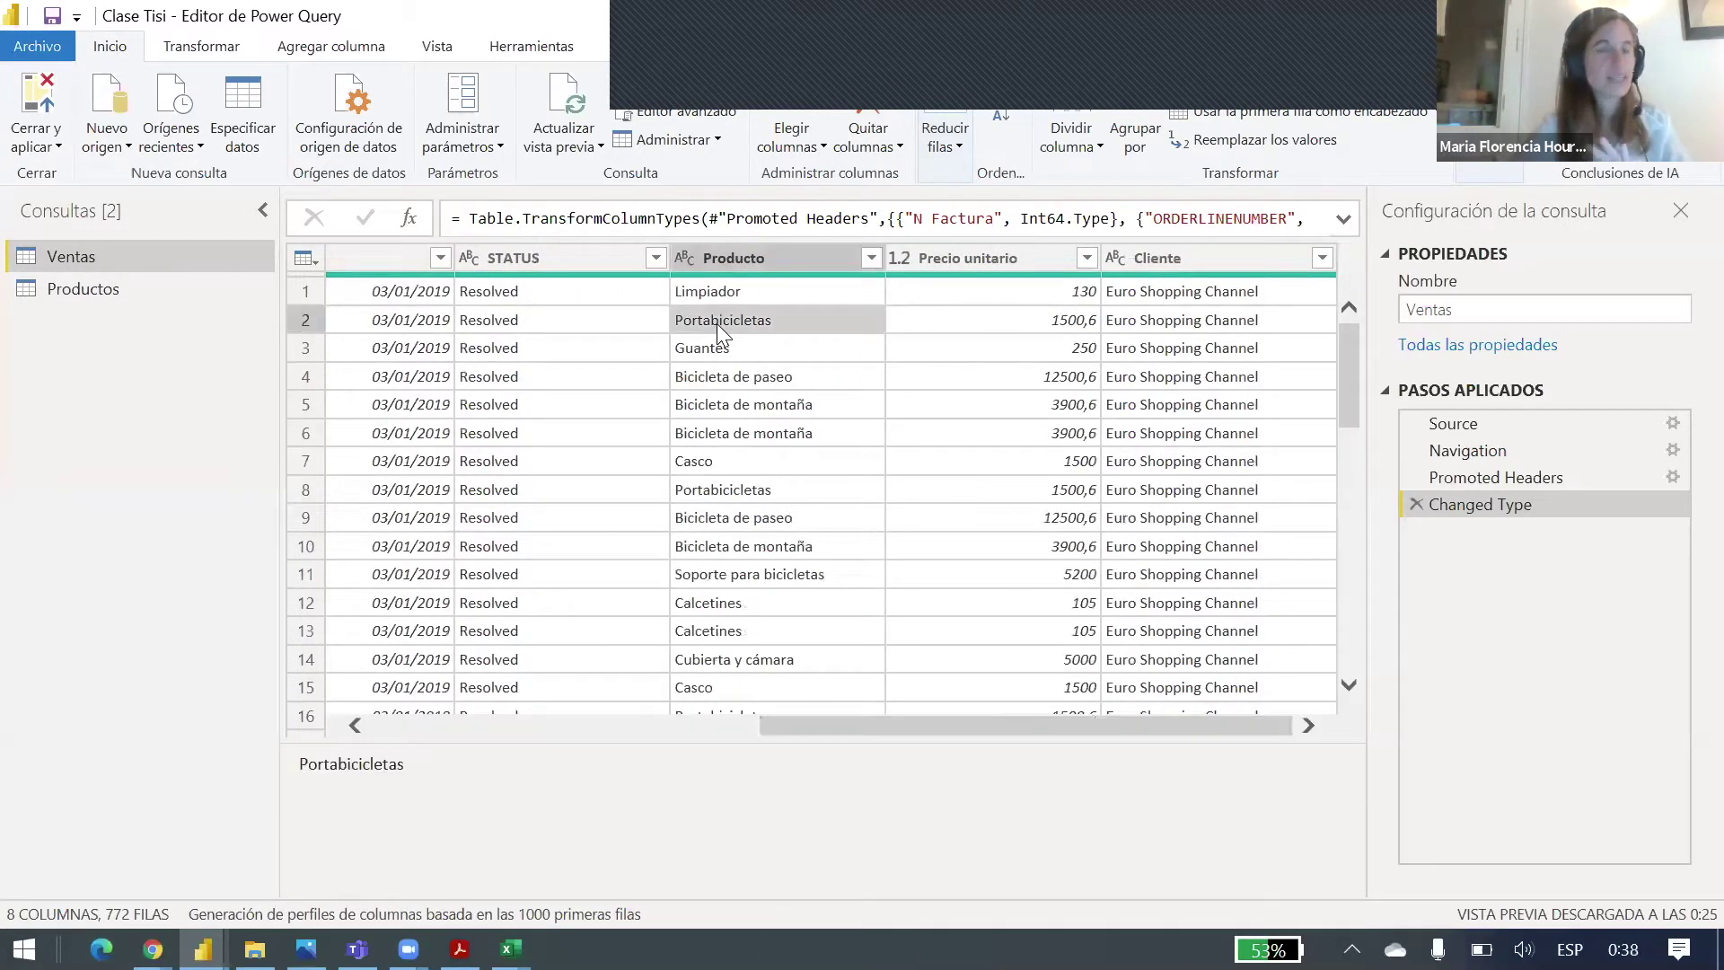
Step: Look up Portabicicletas in the Productos query with its category and unit cost, and return to the Ventas query
{"action": "left_click", "coordinate": [50, 290]}
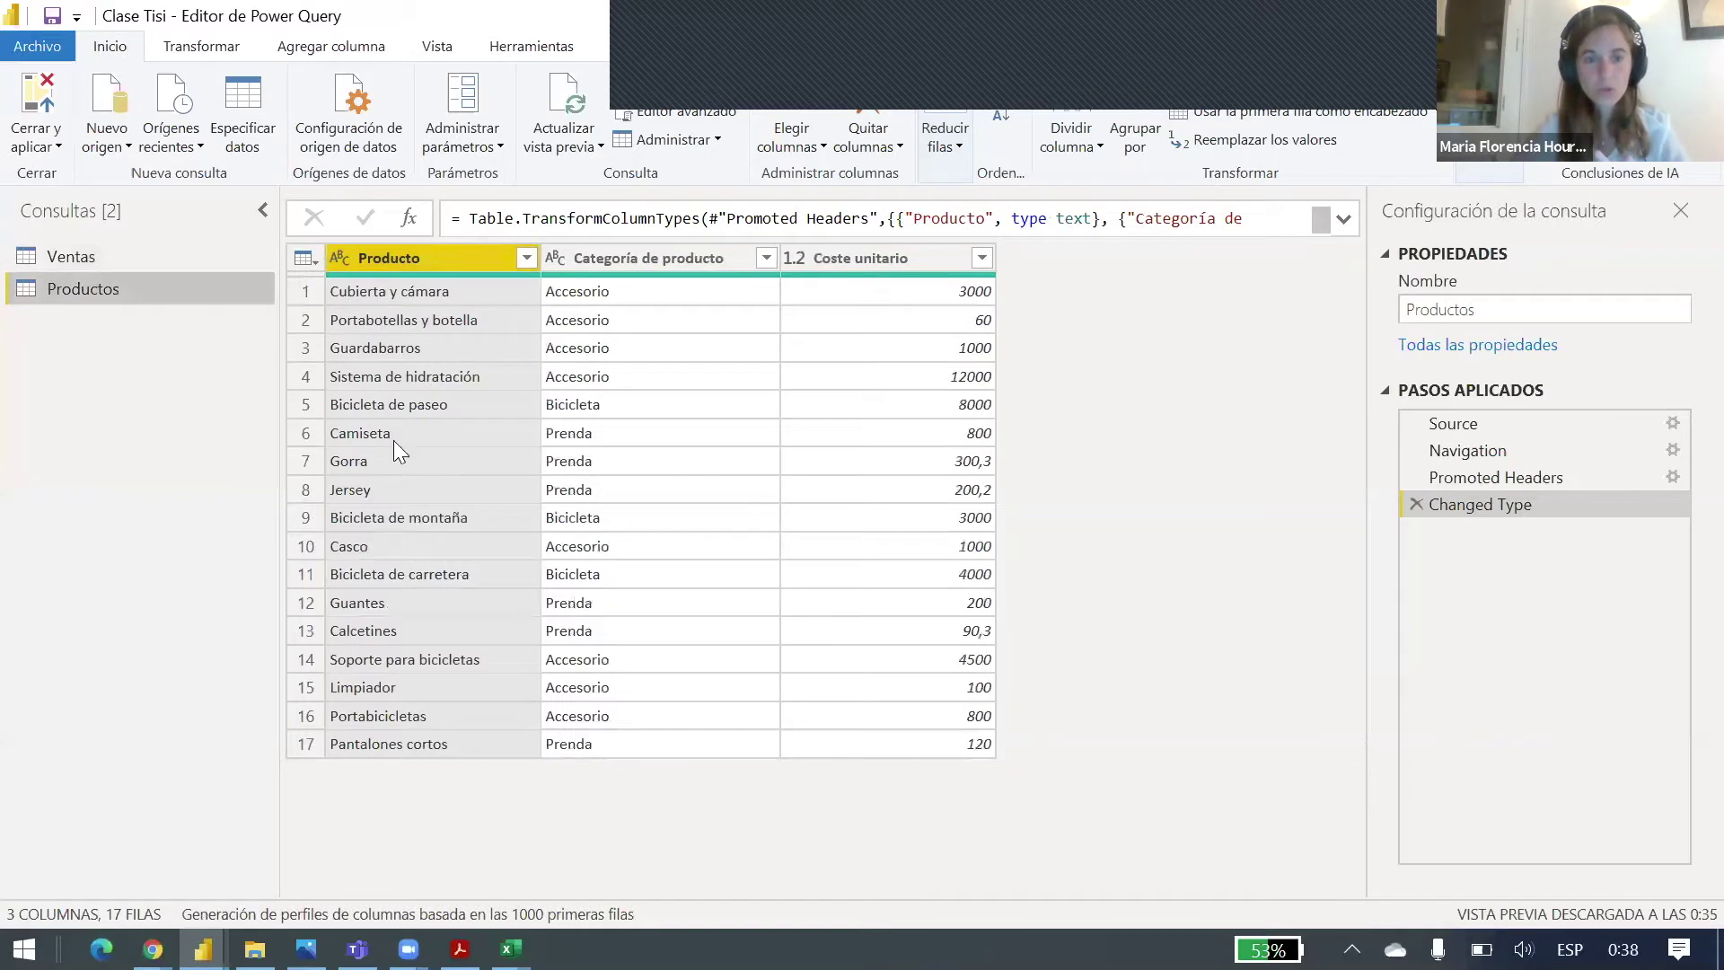
{"action": "left_click", "coordinate": [387, 718]}
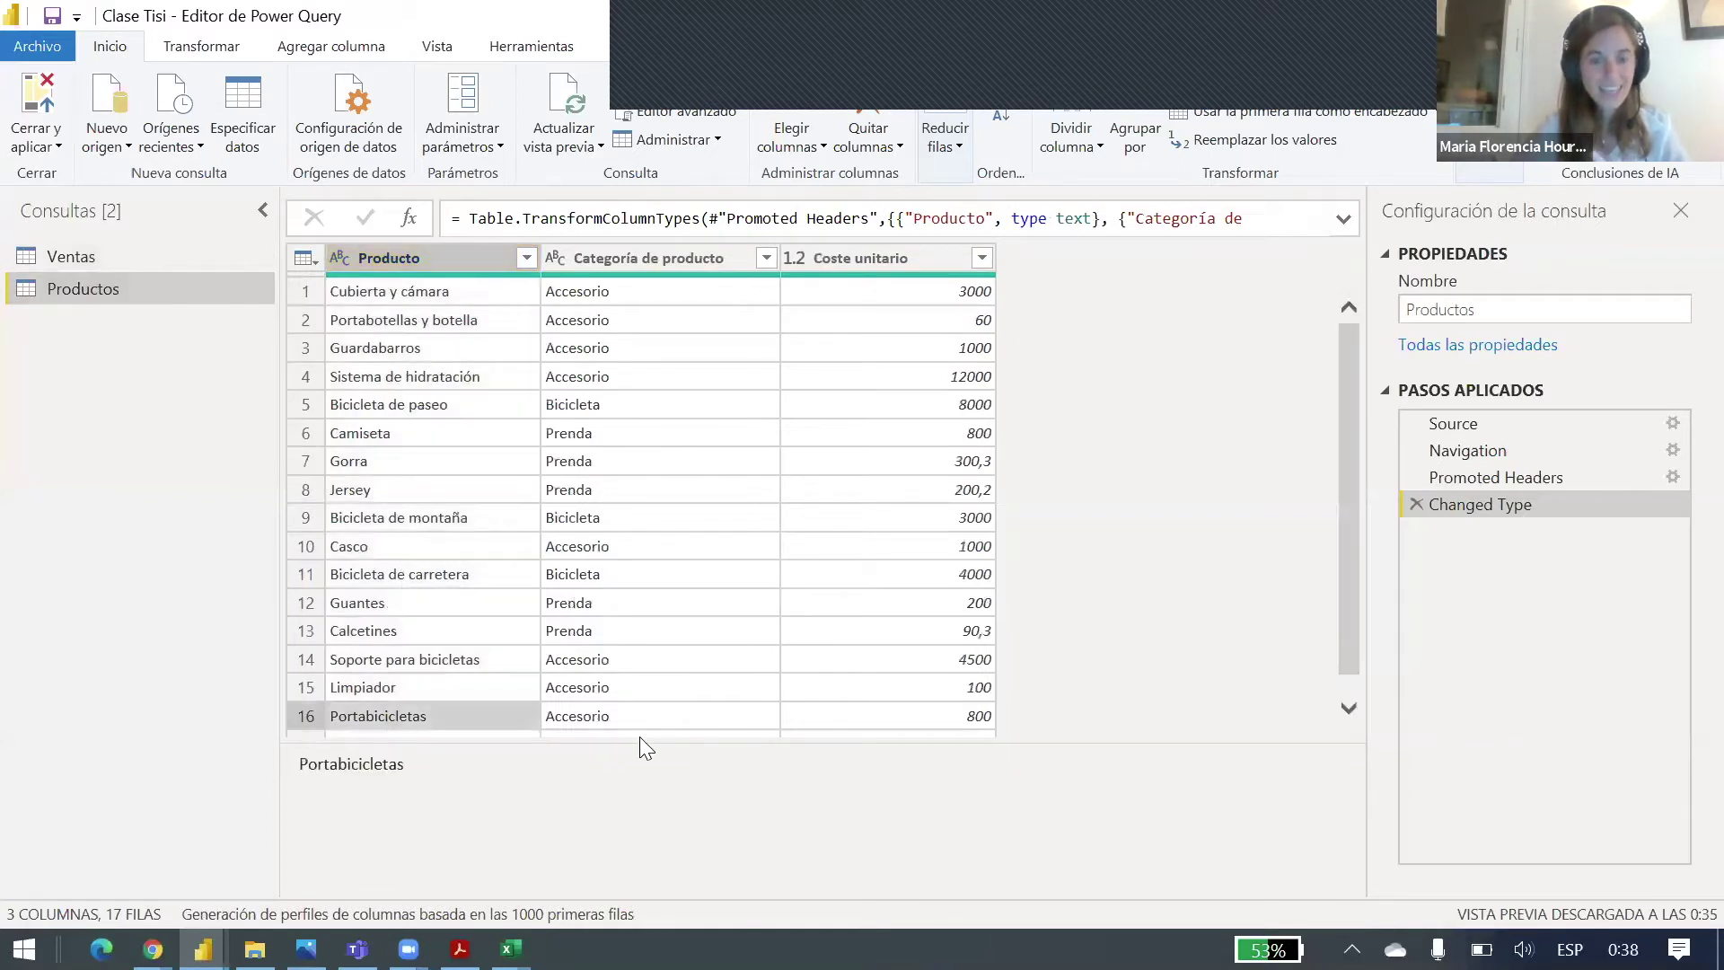
{"action": "left_click", "coordinate": [612, 715]}
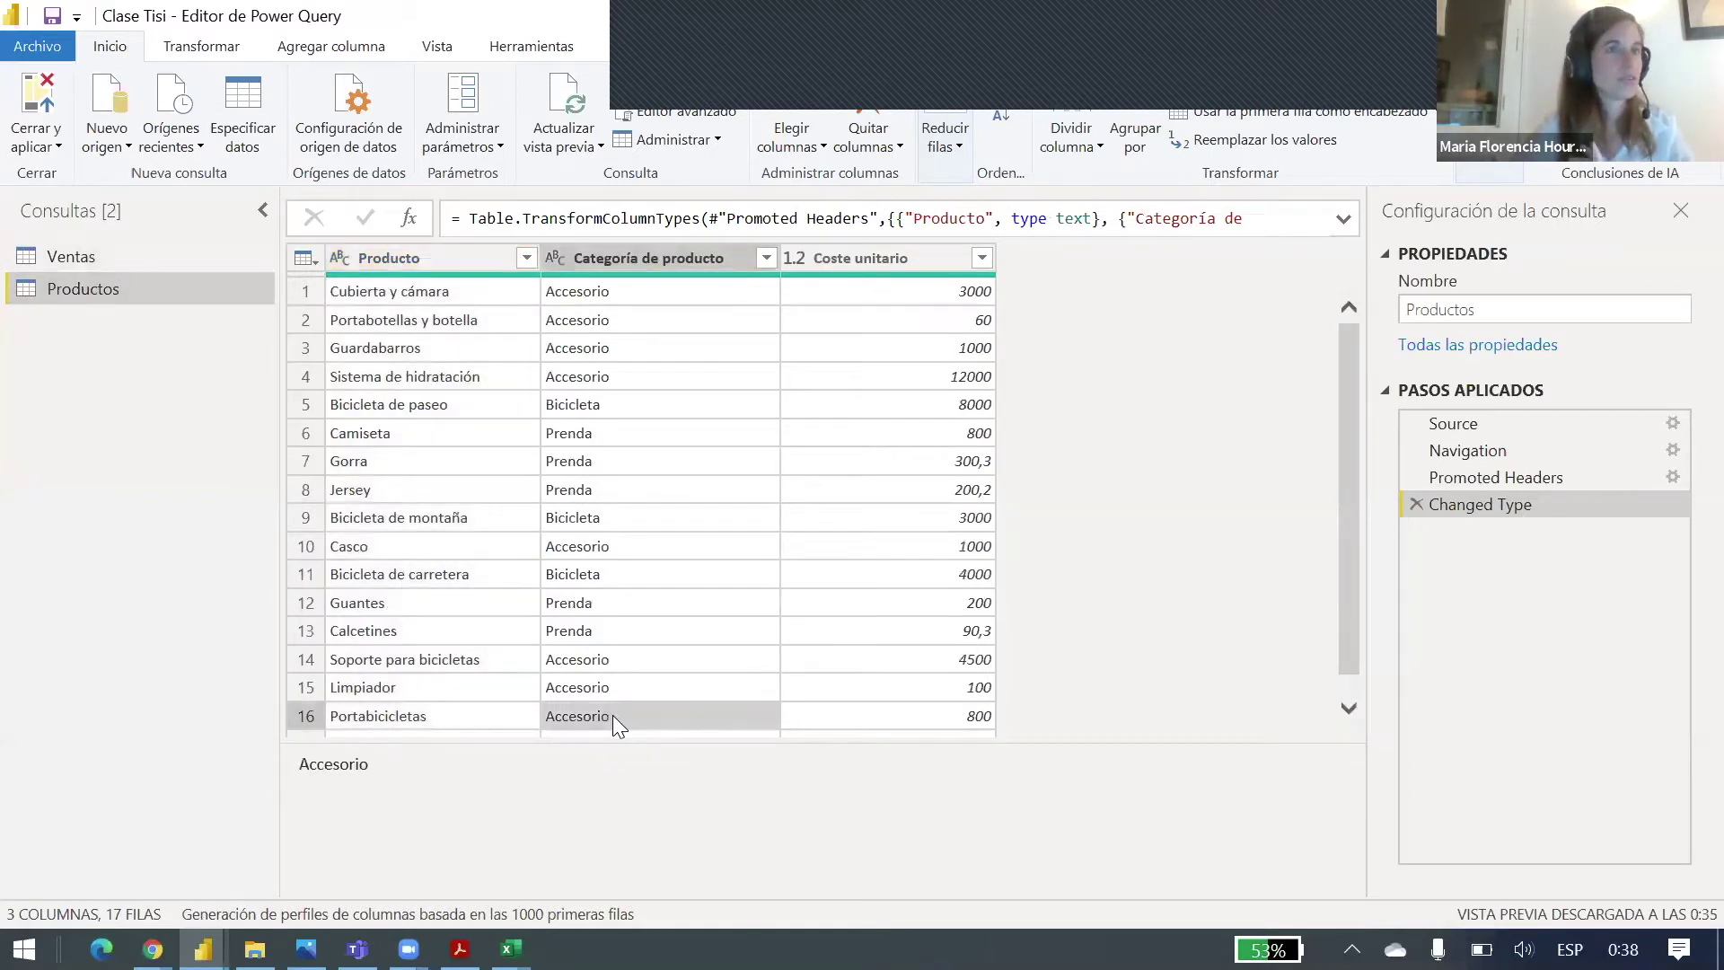
{"action": "left_click", "coordinate": [875, 722]}
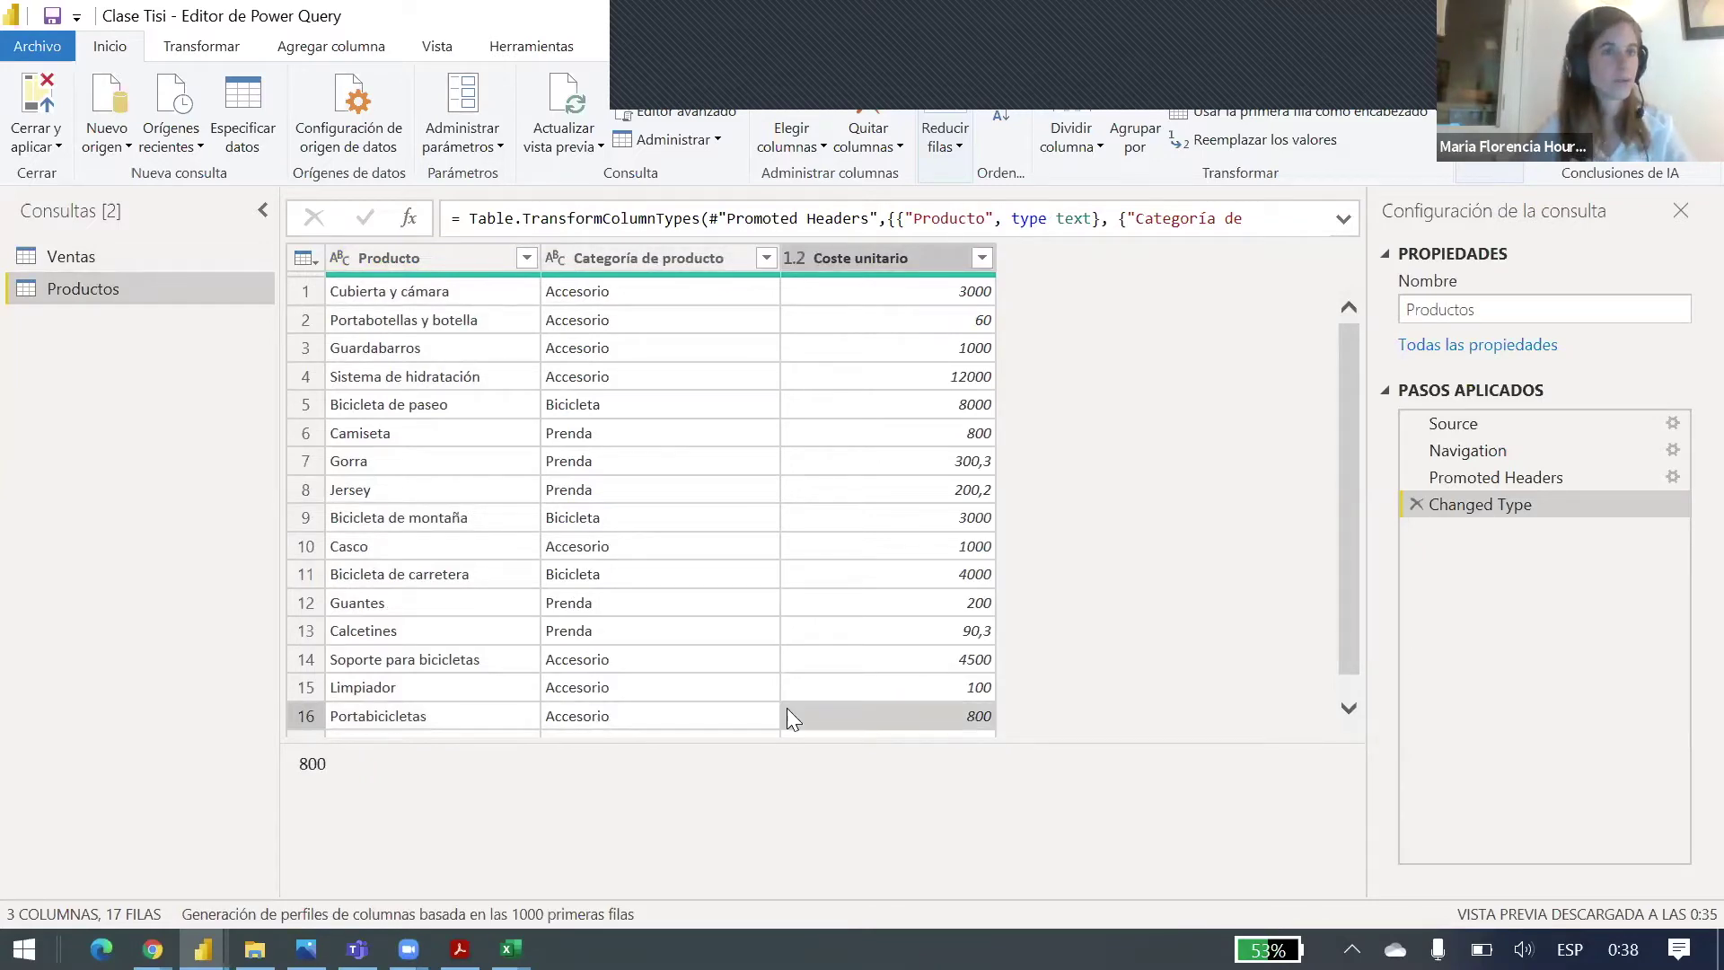
{"action": "left_click", "coordinate": [89, 269]}
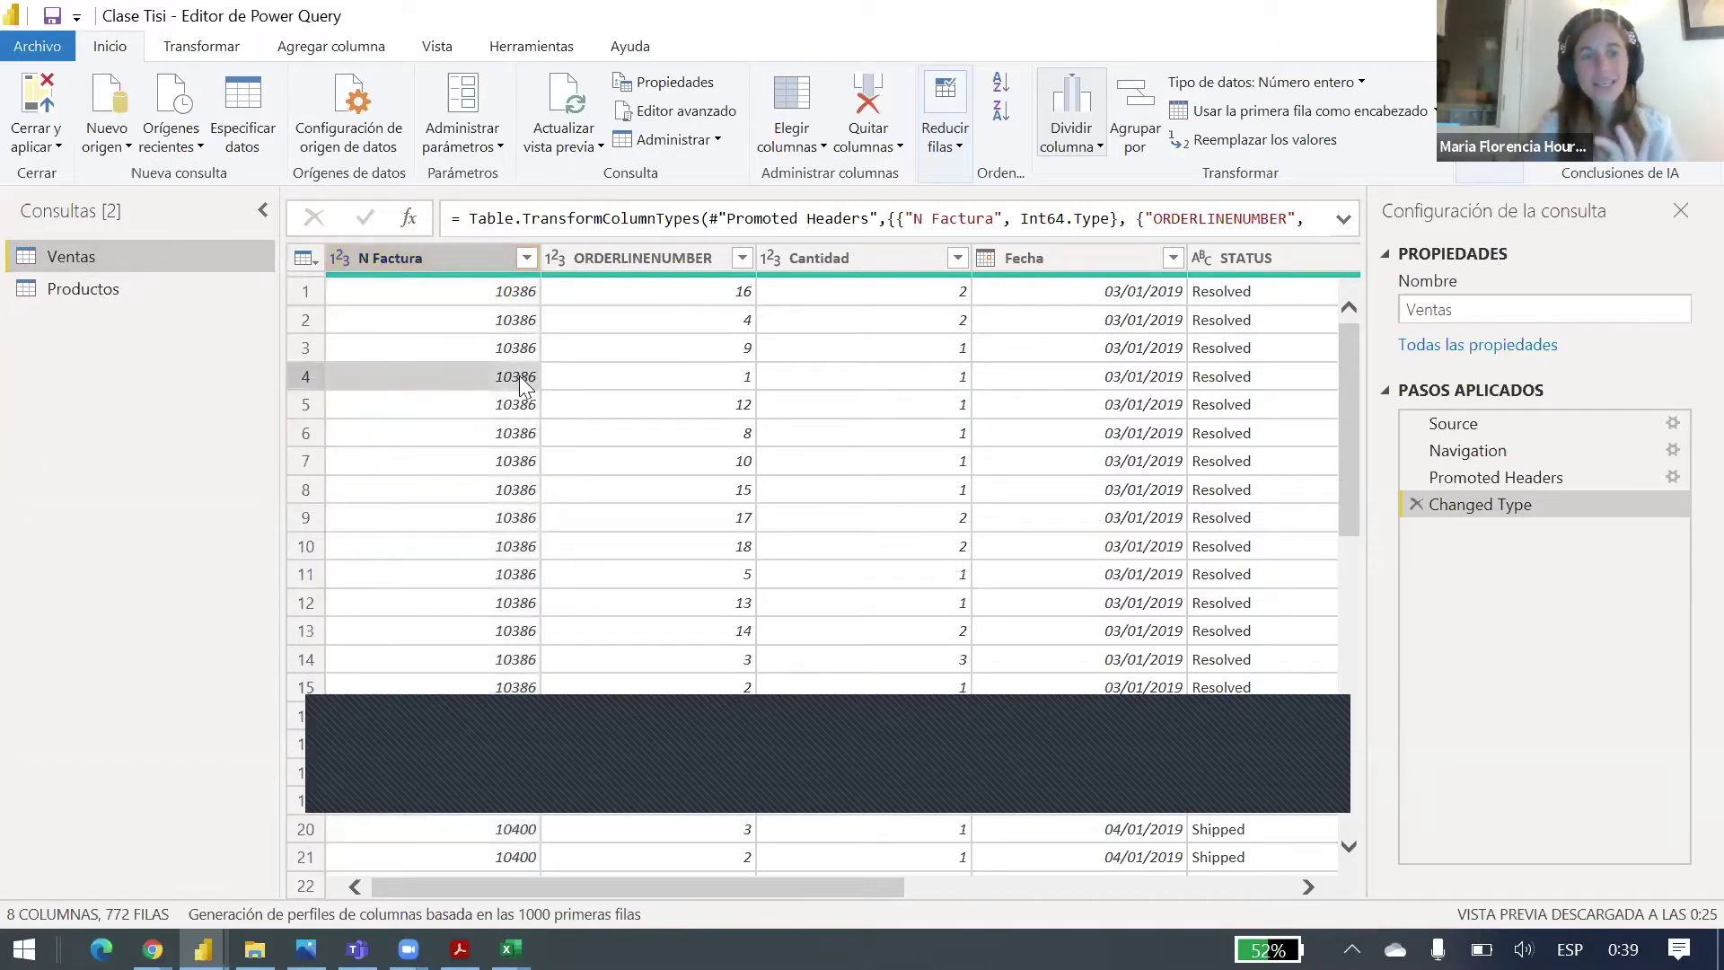
{"action": "left_click", "coordinate": [1482, 168]}
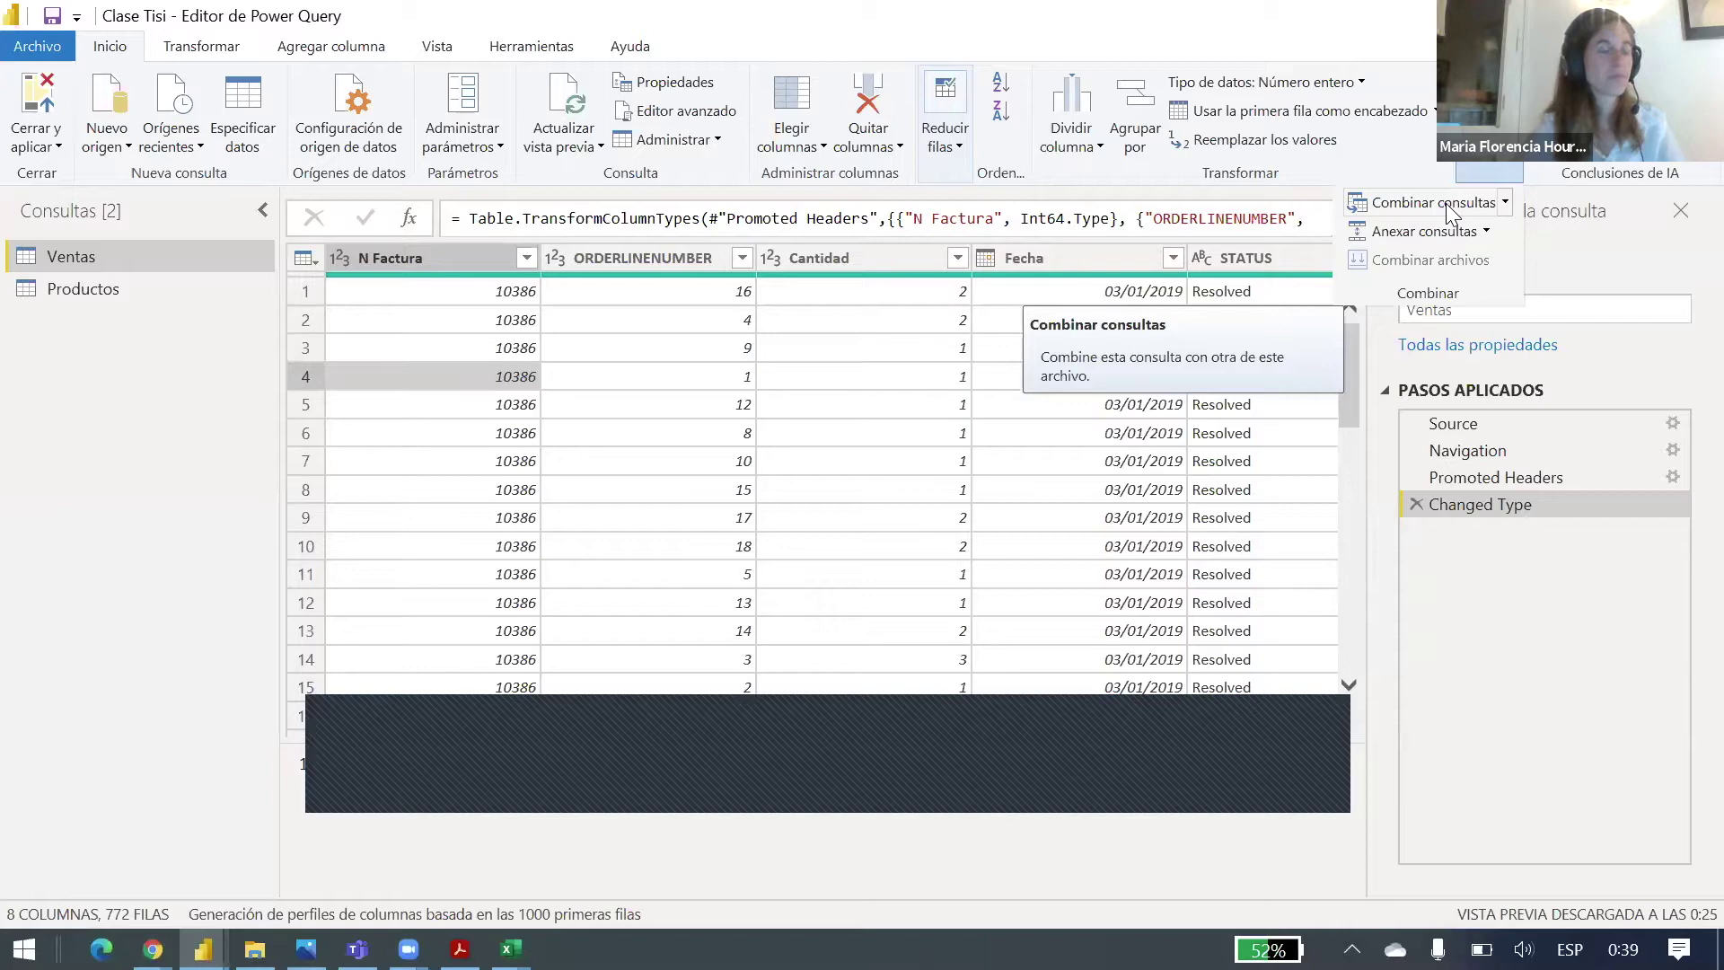
{"action": "left_click", "coordinate": [1446, 203]}
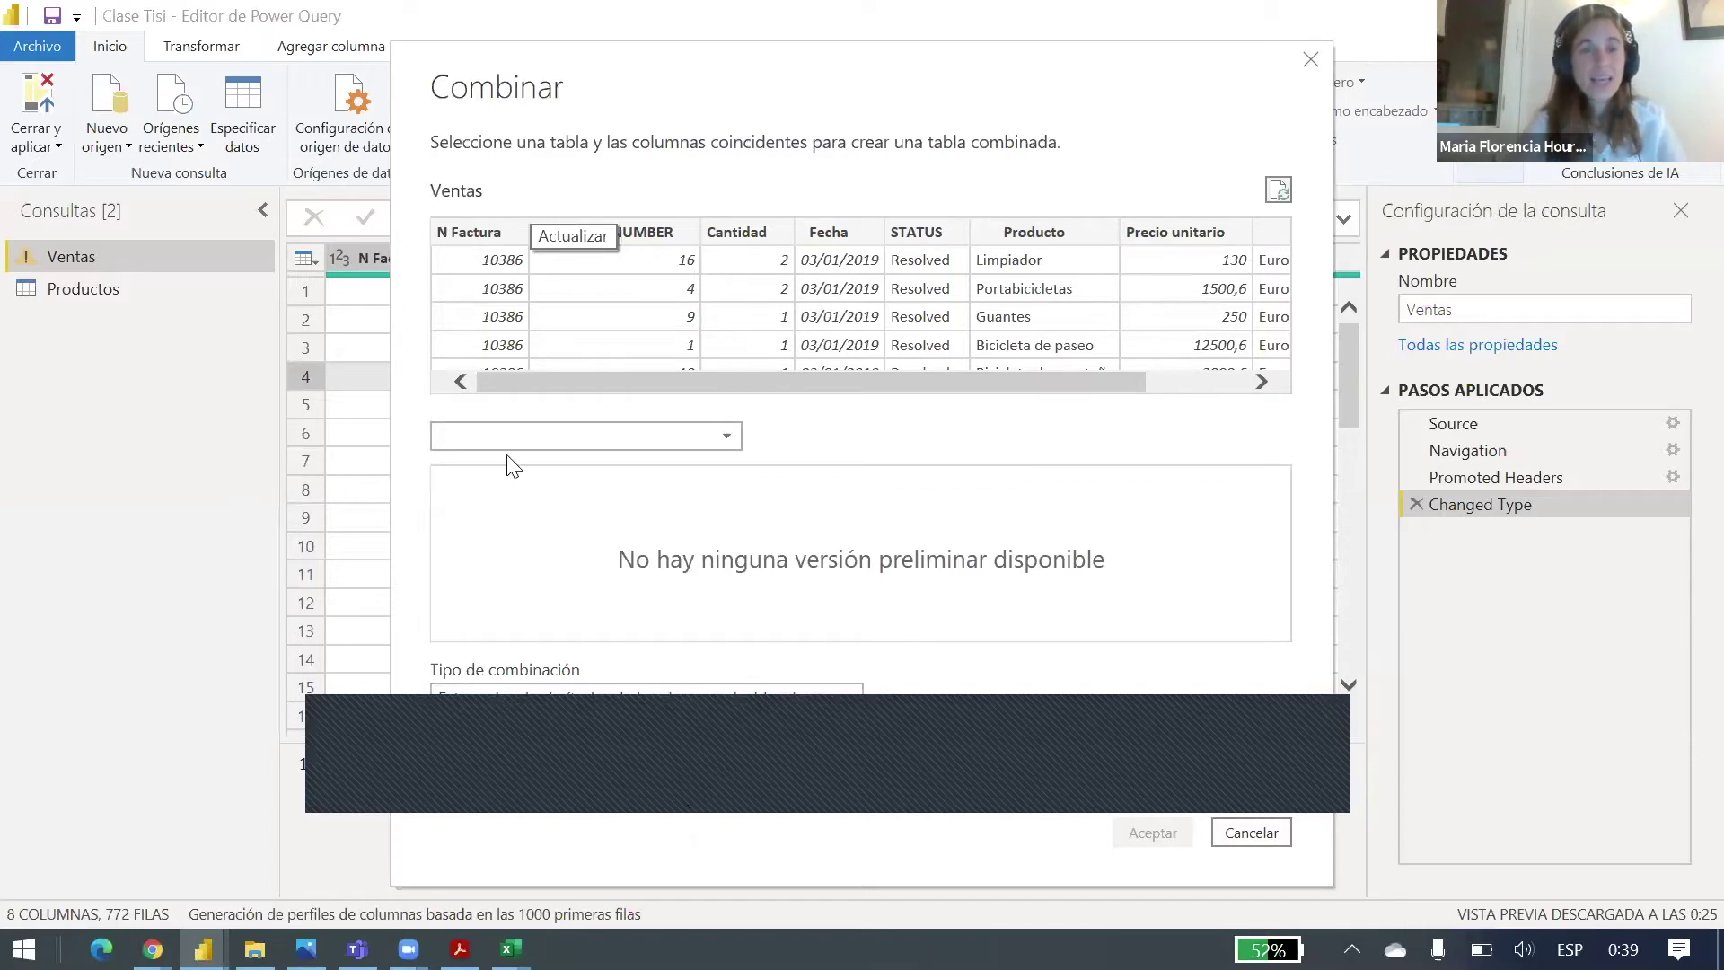
{"action": "left_click", "coordinate": [1311, 61]}
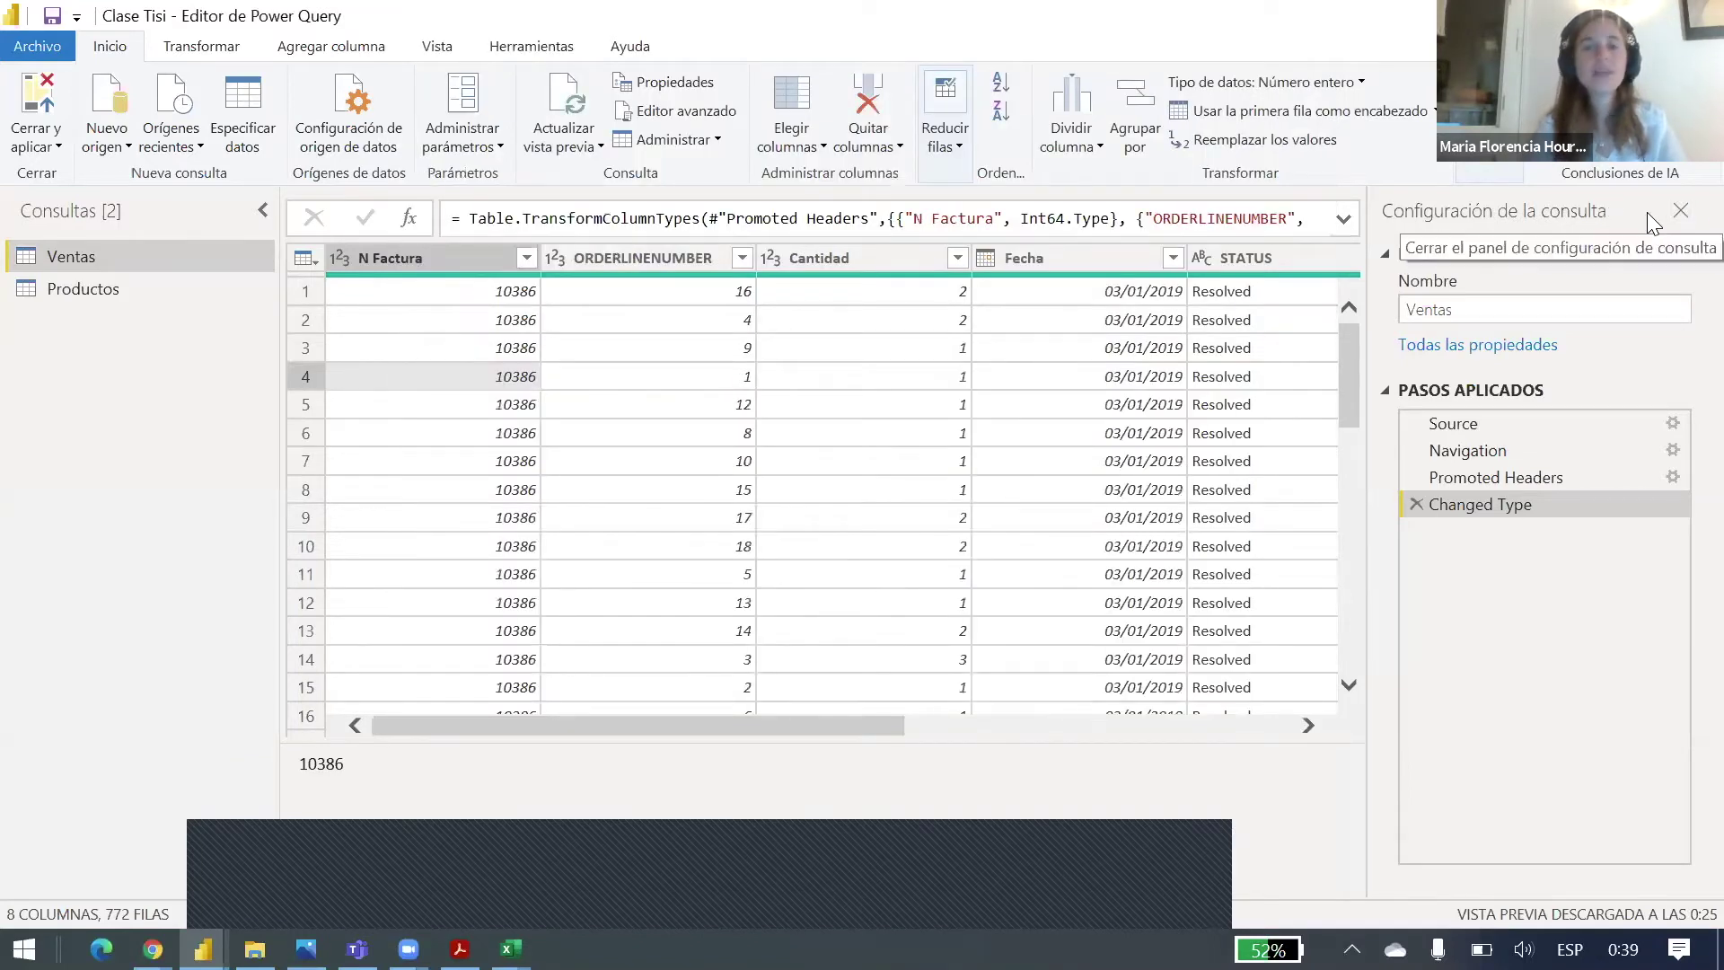
Step: Merge the Productos table into the Ventas query, matching both Producto columns with the Externa izquierda join type
{"action": "left_click", "coordinate": [1494, 165]}
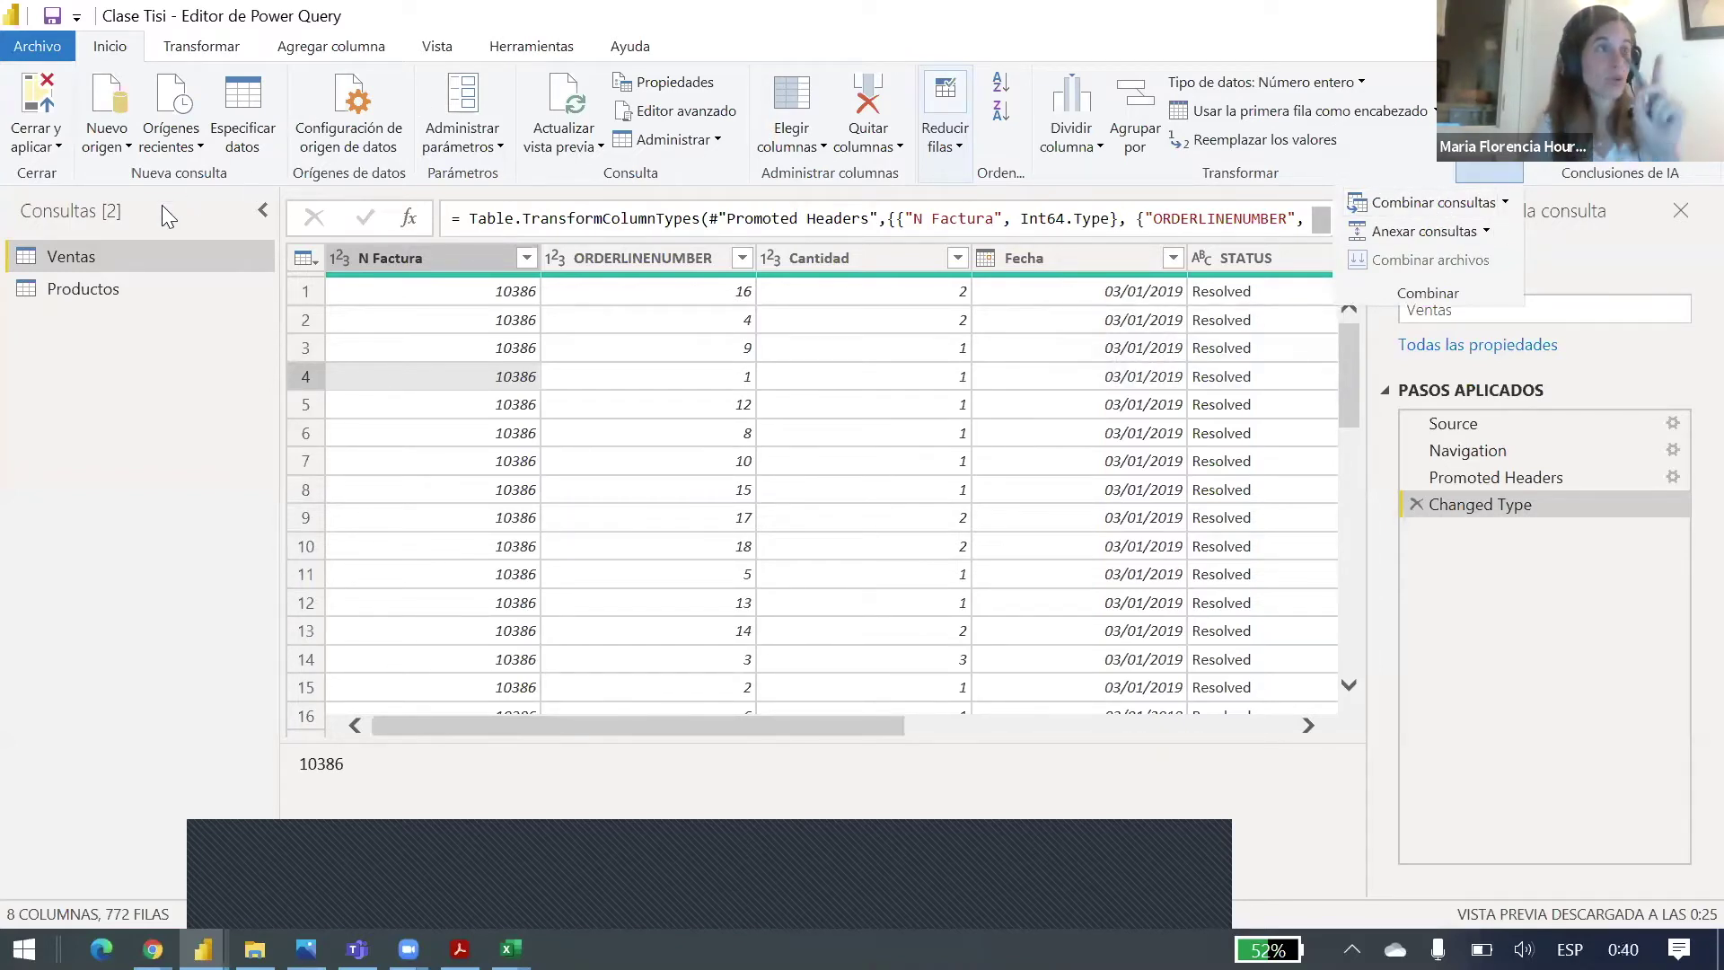
{"action": "left_click", "coordinate": [1435, 209]}
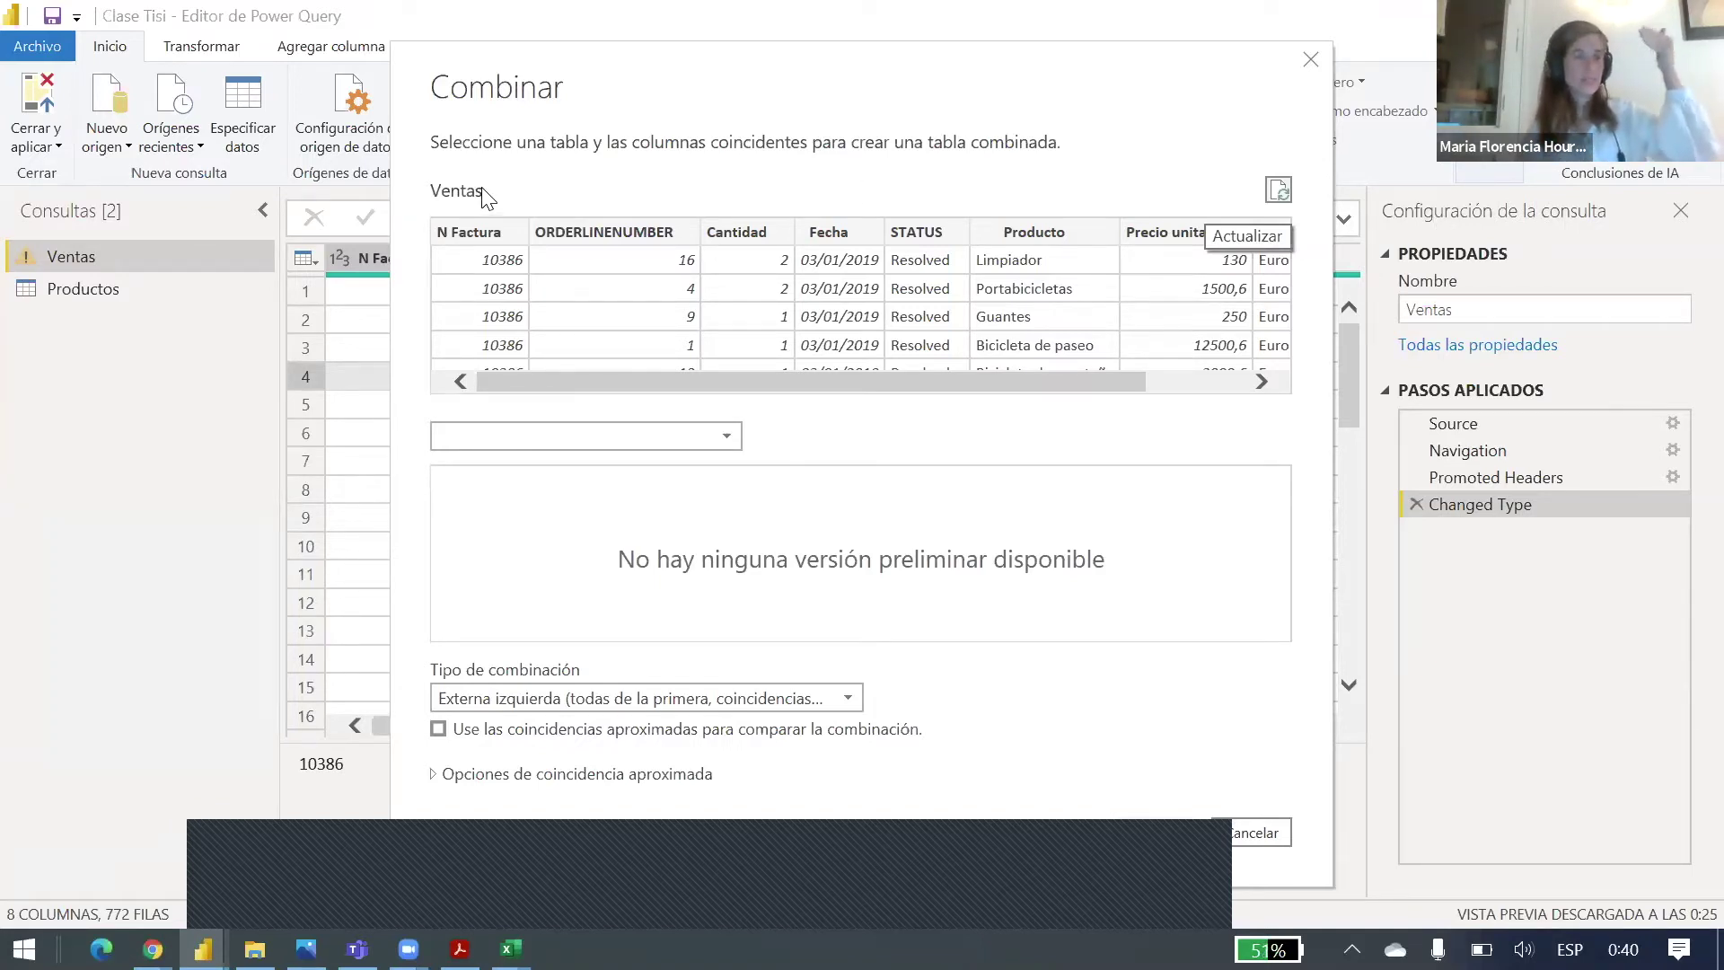
{"action": "left_click_drag", "start_coordinate": [566, 376], "coordinate": [605, 416]}
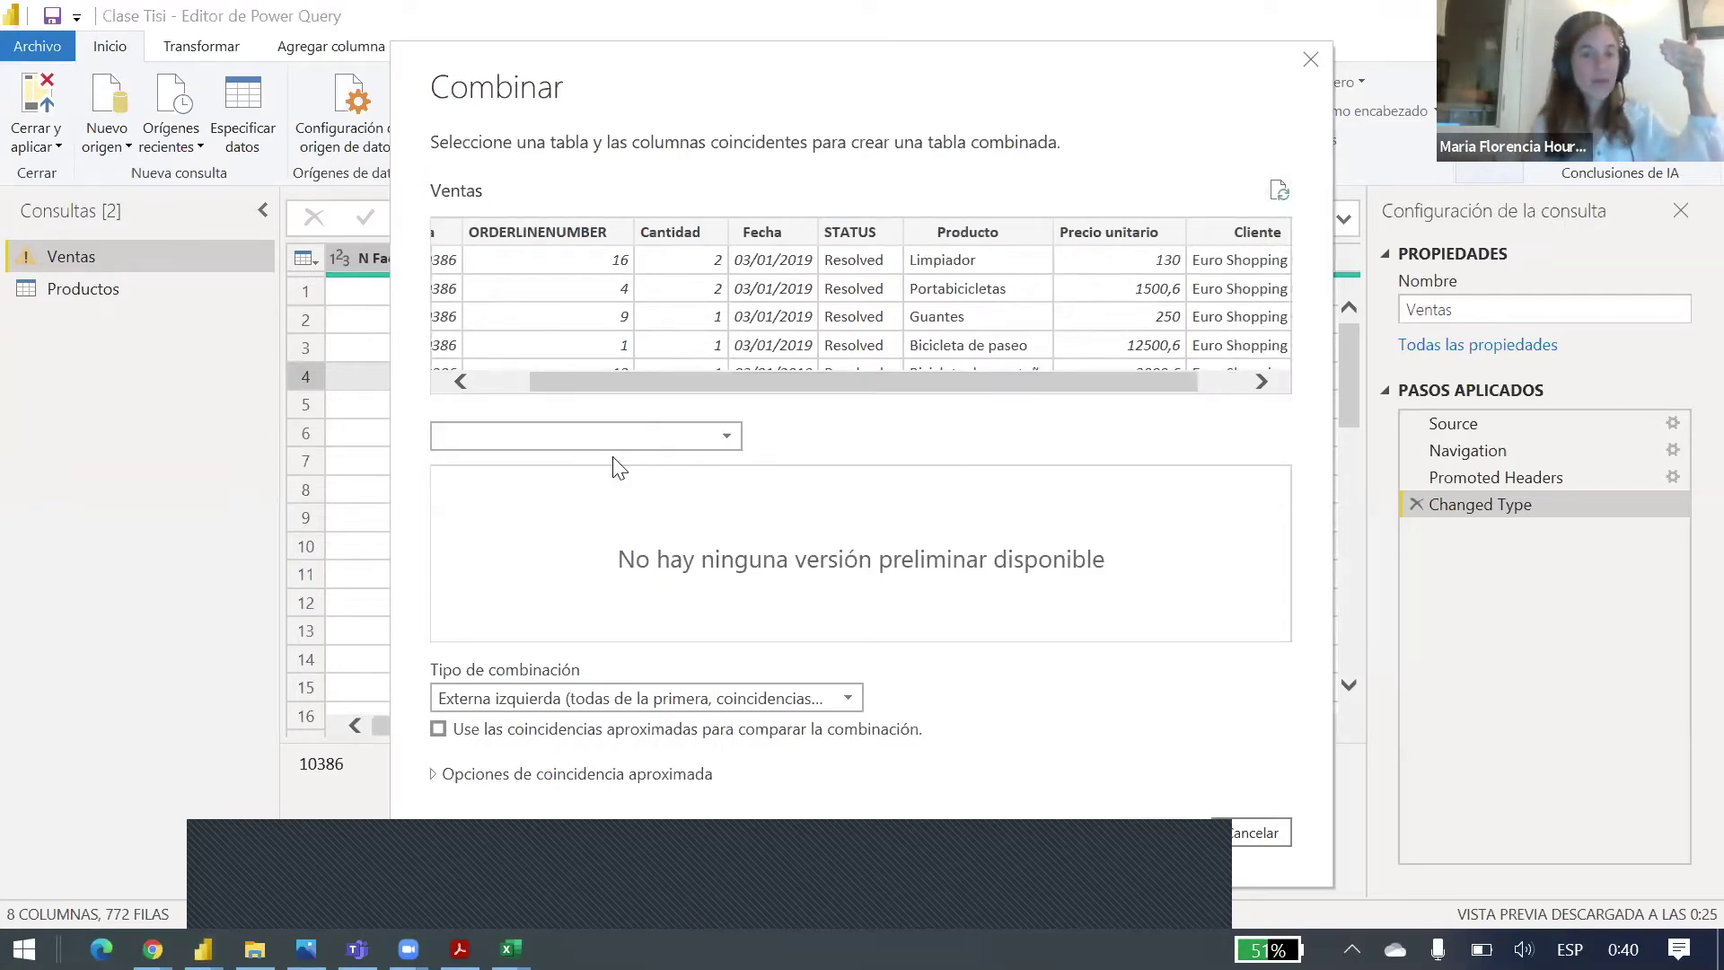
{"action": "left_click", "coordinate": [616, 438]}
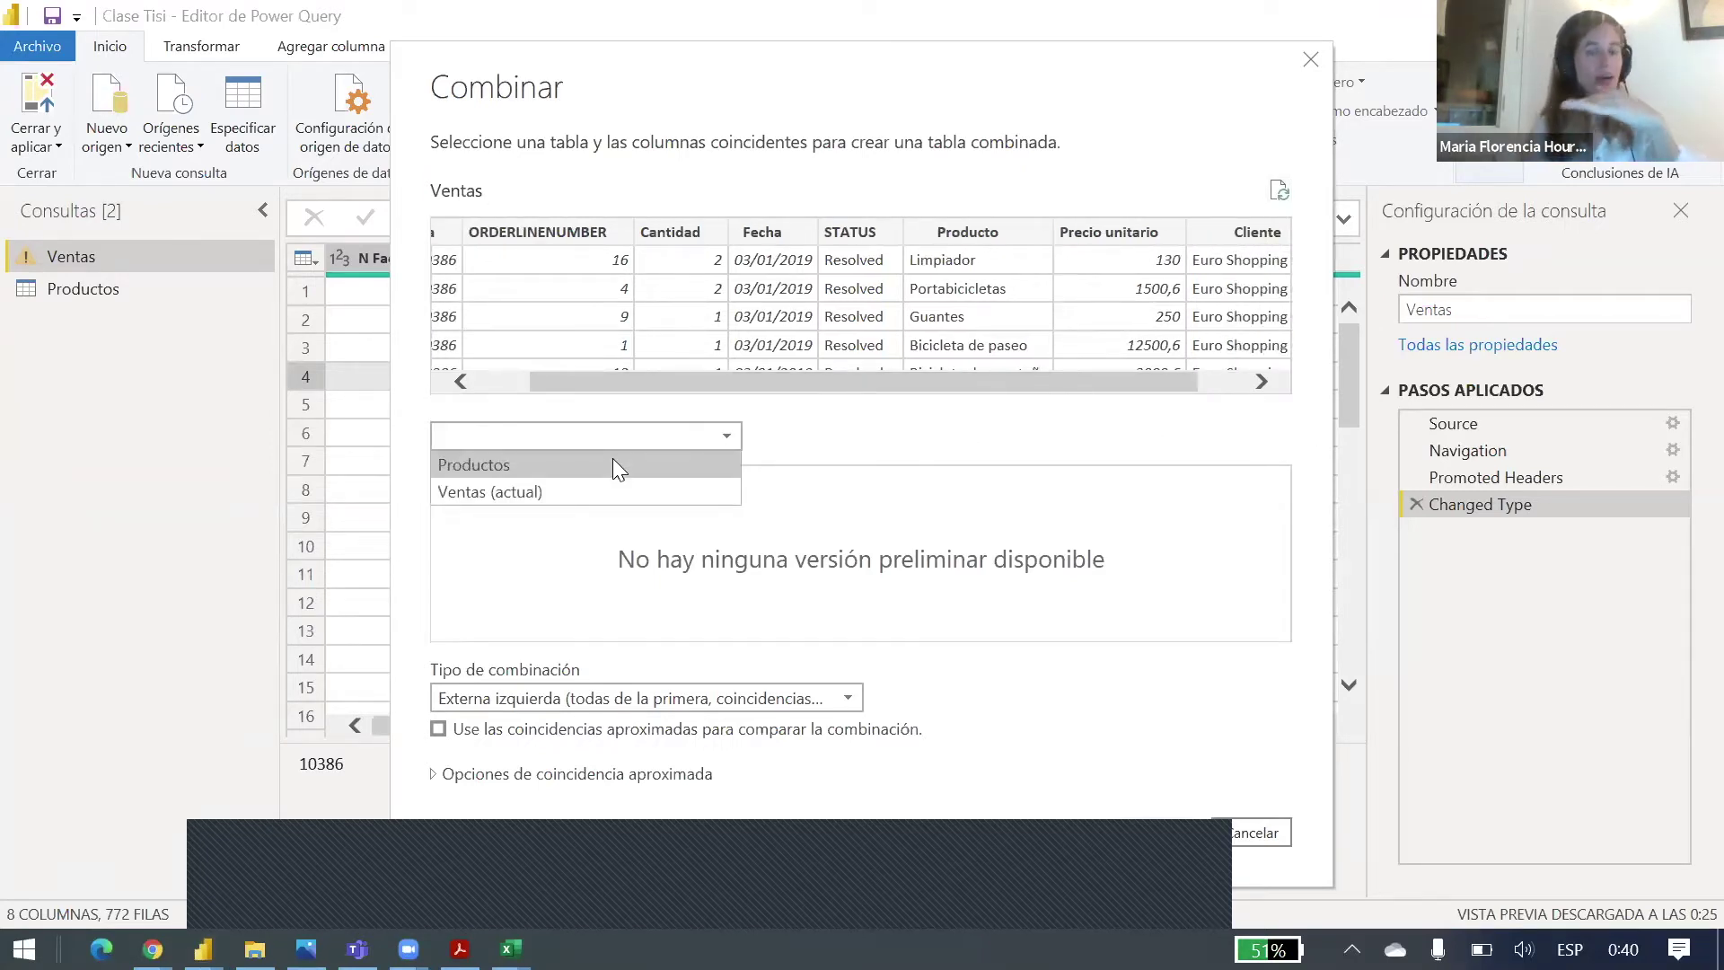
{"action": "left_click", "coordinate": [594, 464]}
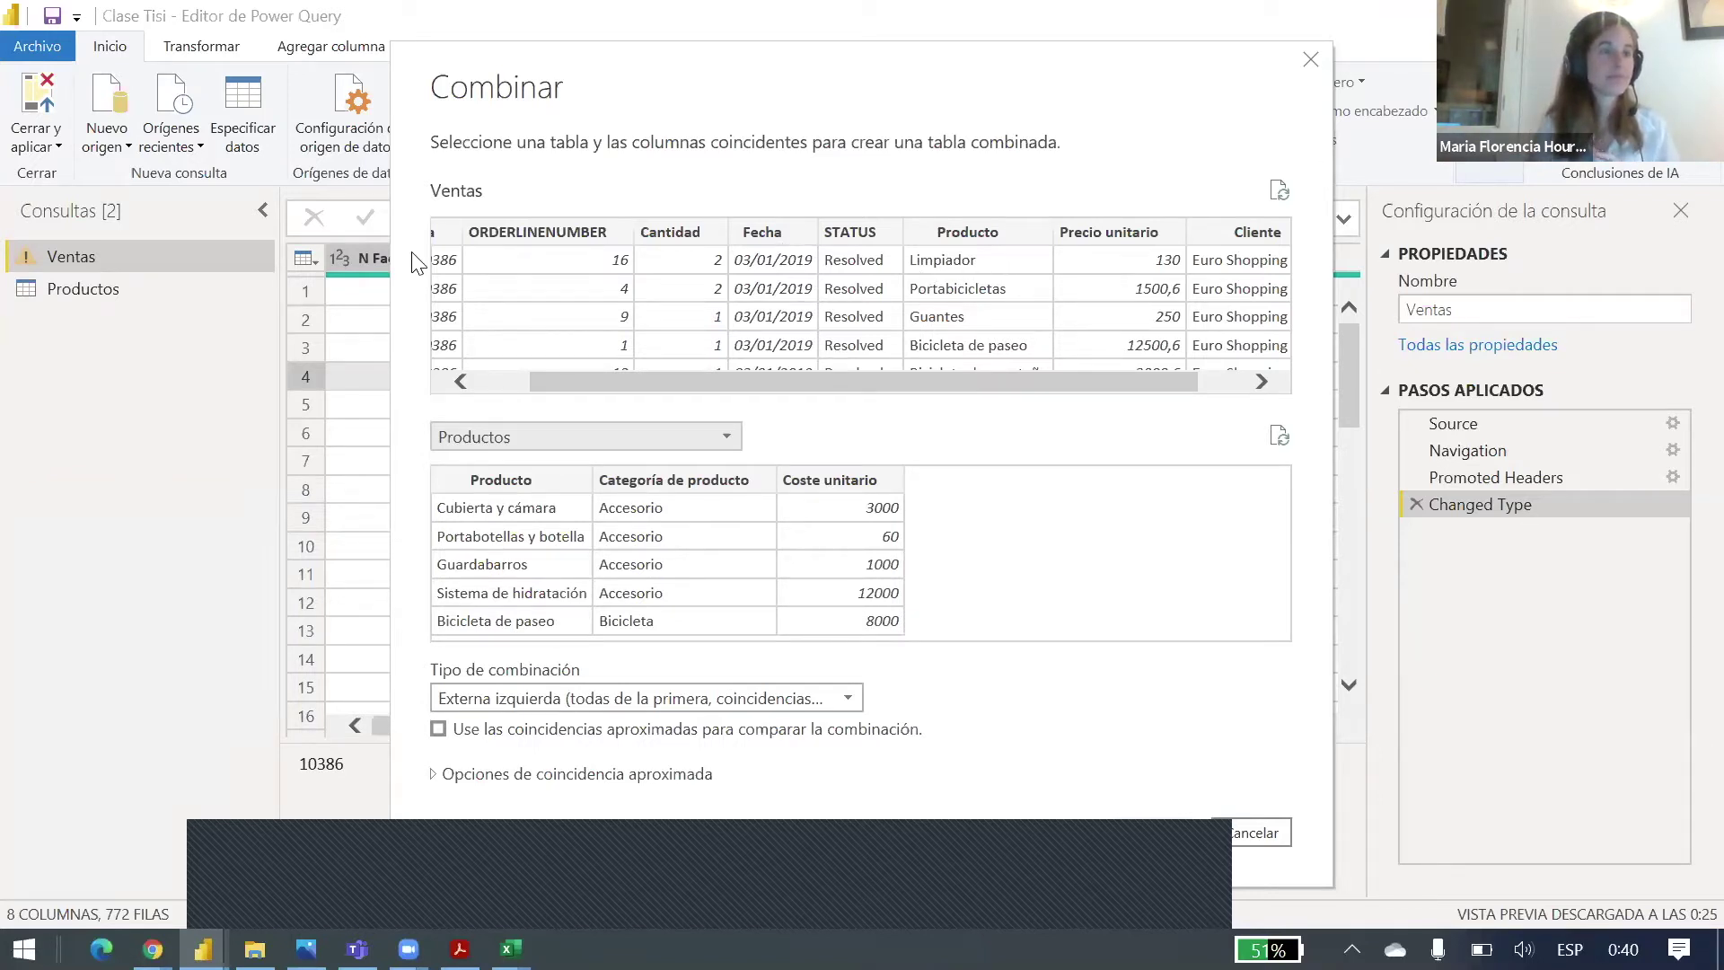
{"action": "left_click", "coordinate": [941, 306]}
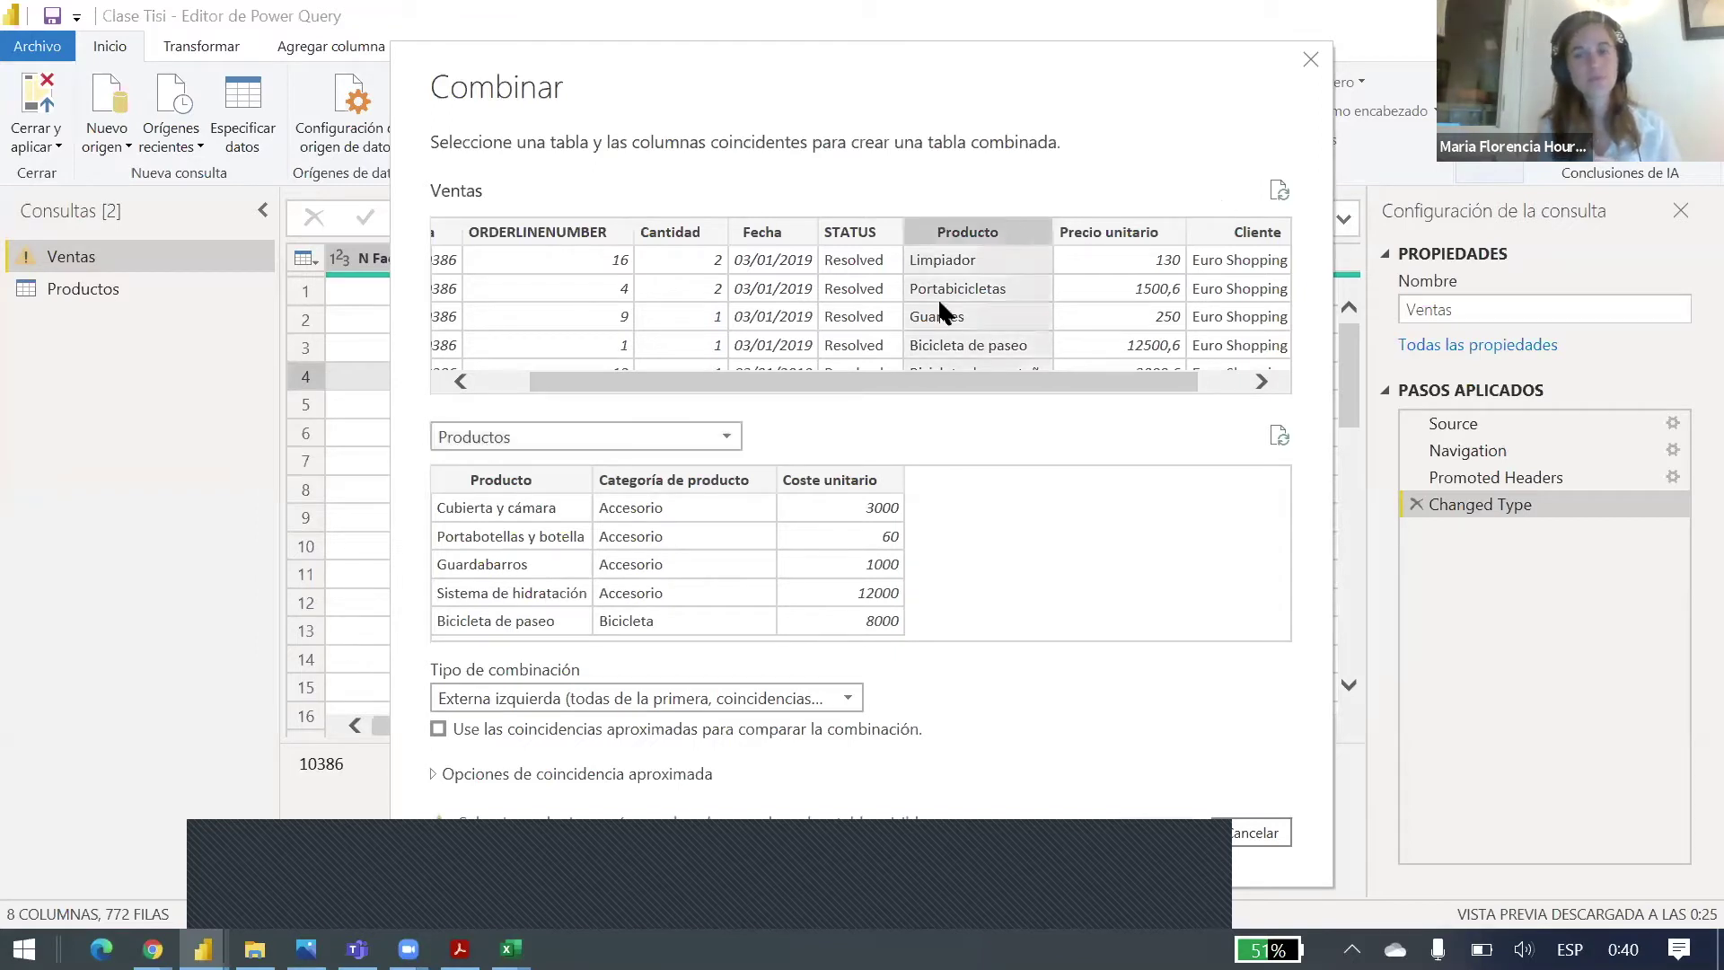
{"action": "left_click", "coordinate": [531, 478]}
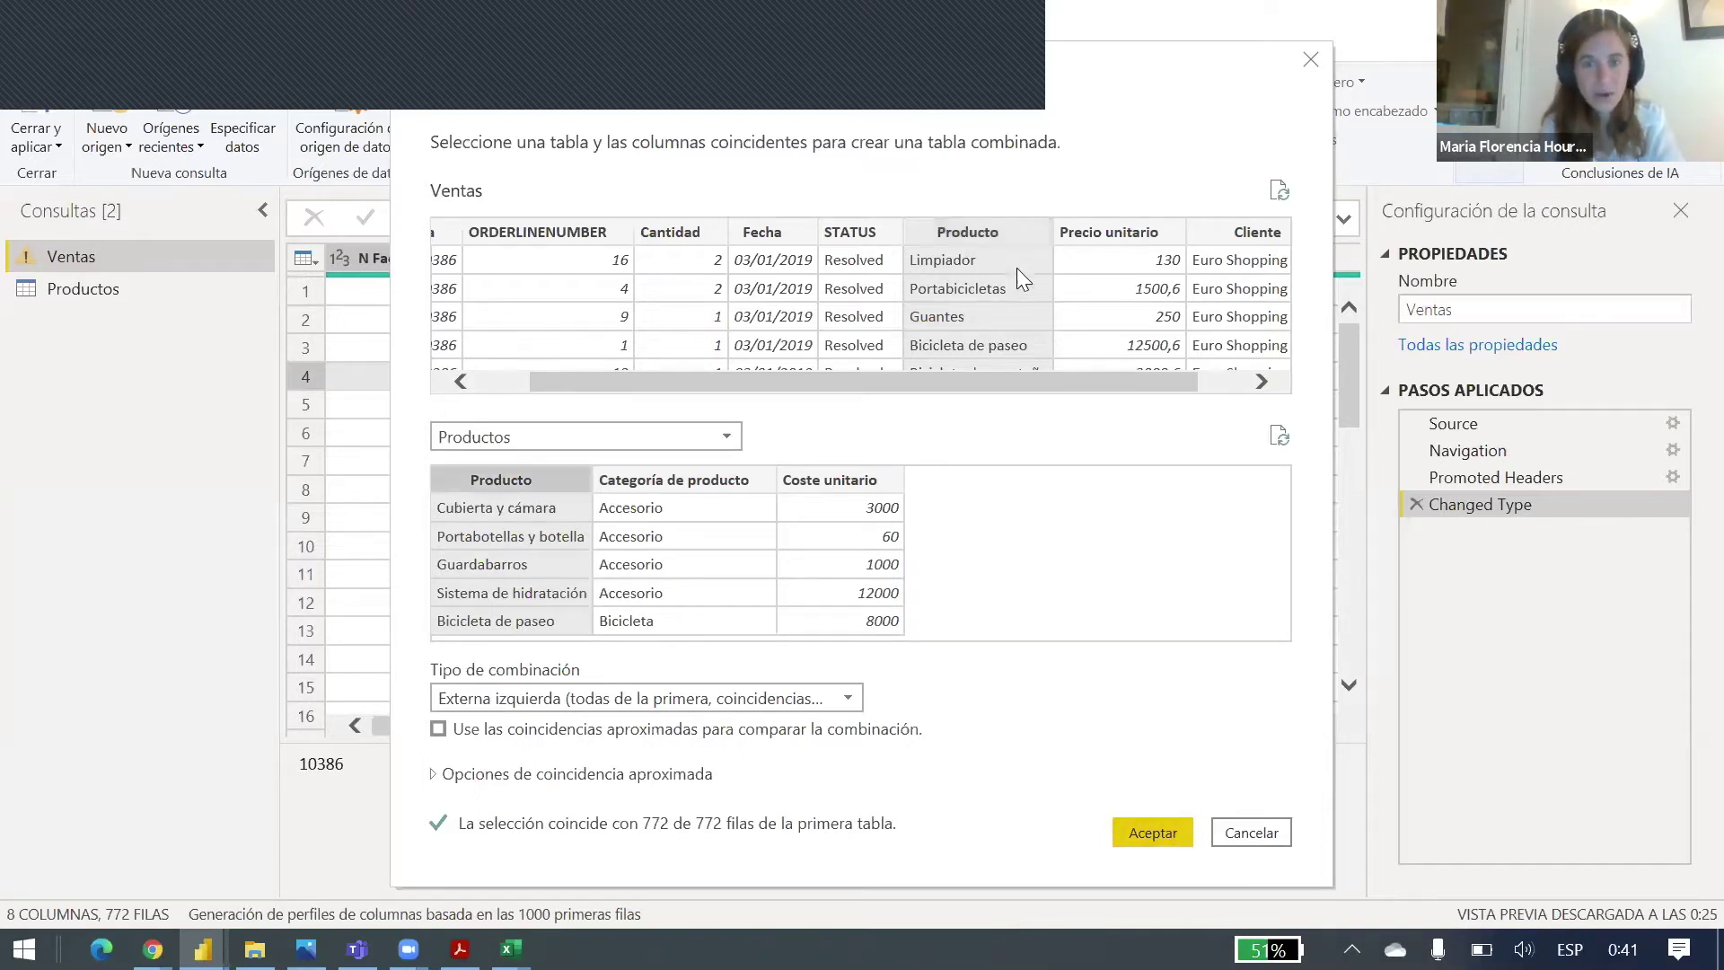
{"action": "left_click", "coordinate": [1002, 239]}
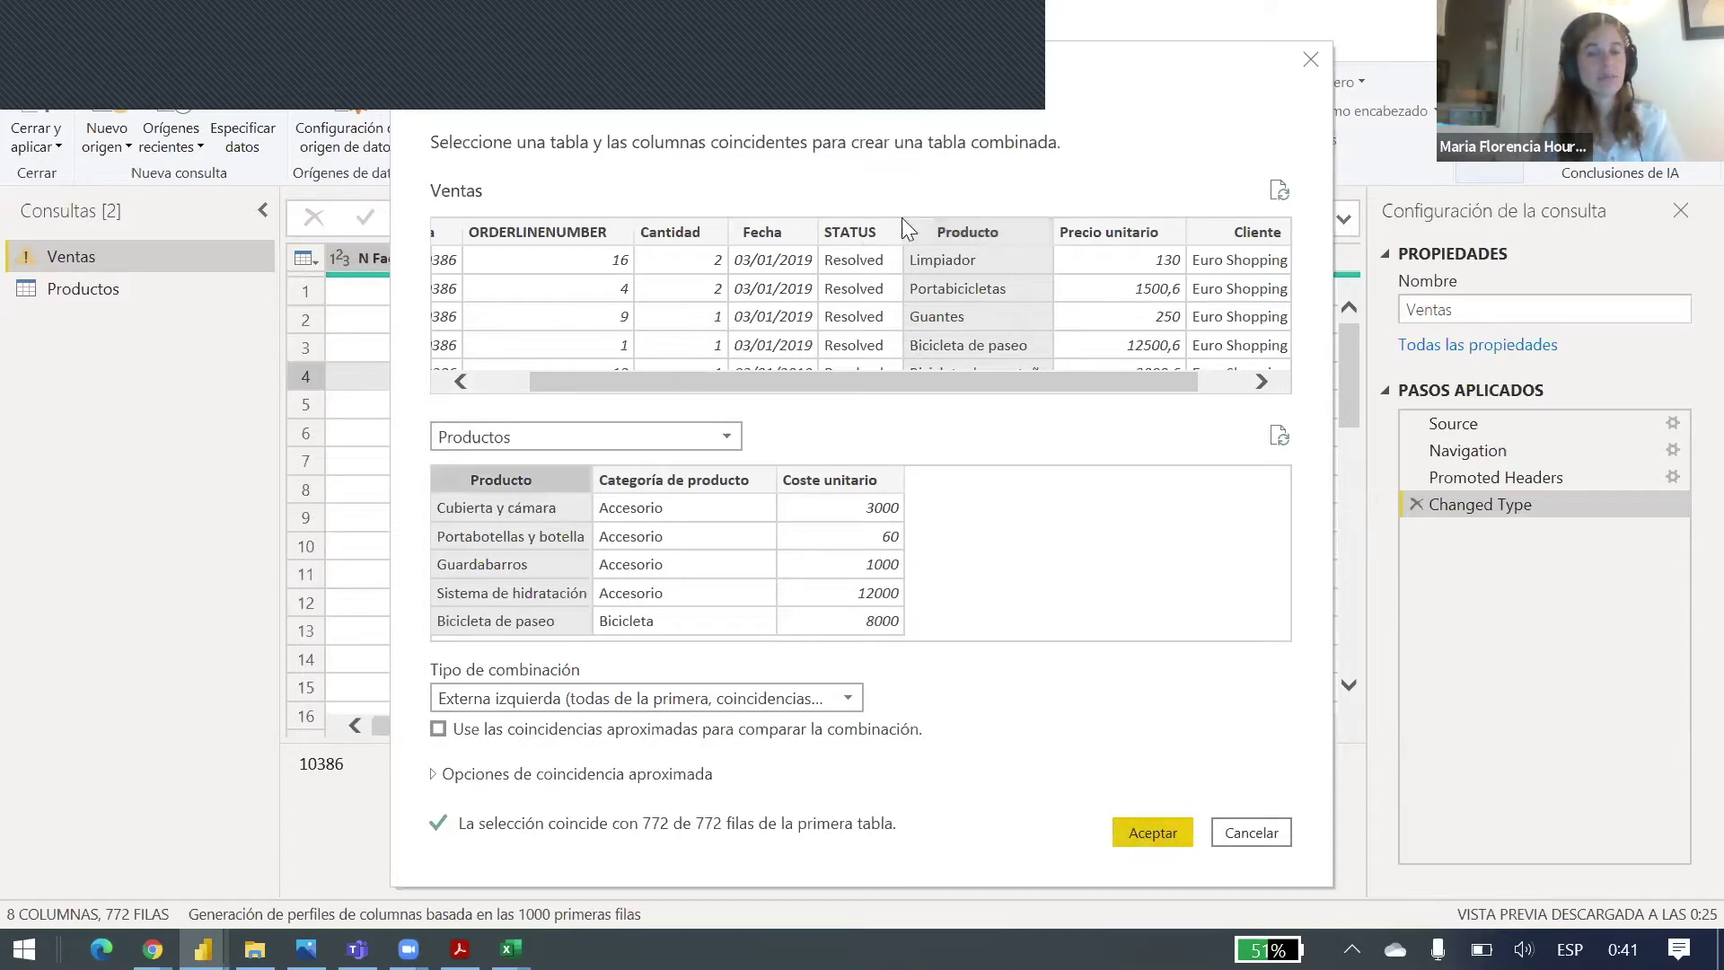
{"action": "left_click", "coordinate": [1135, 826]}
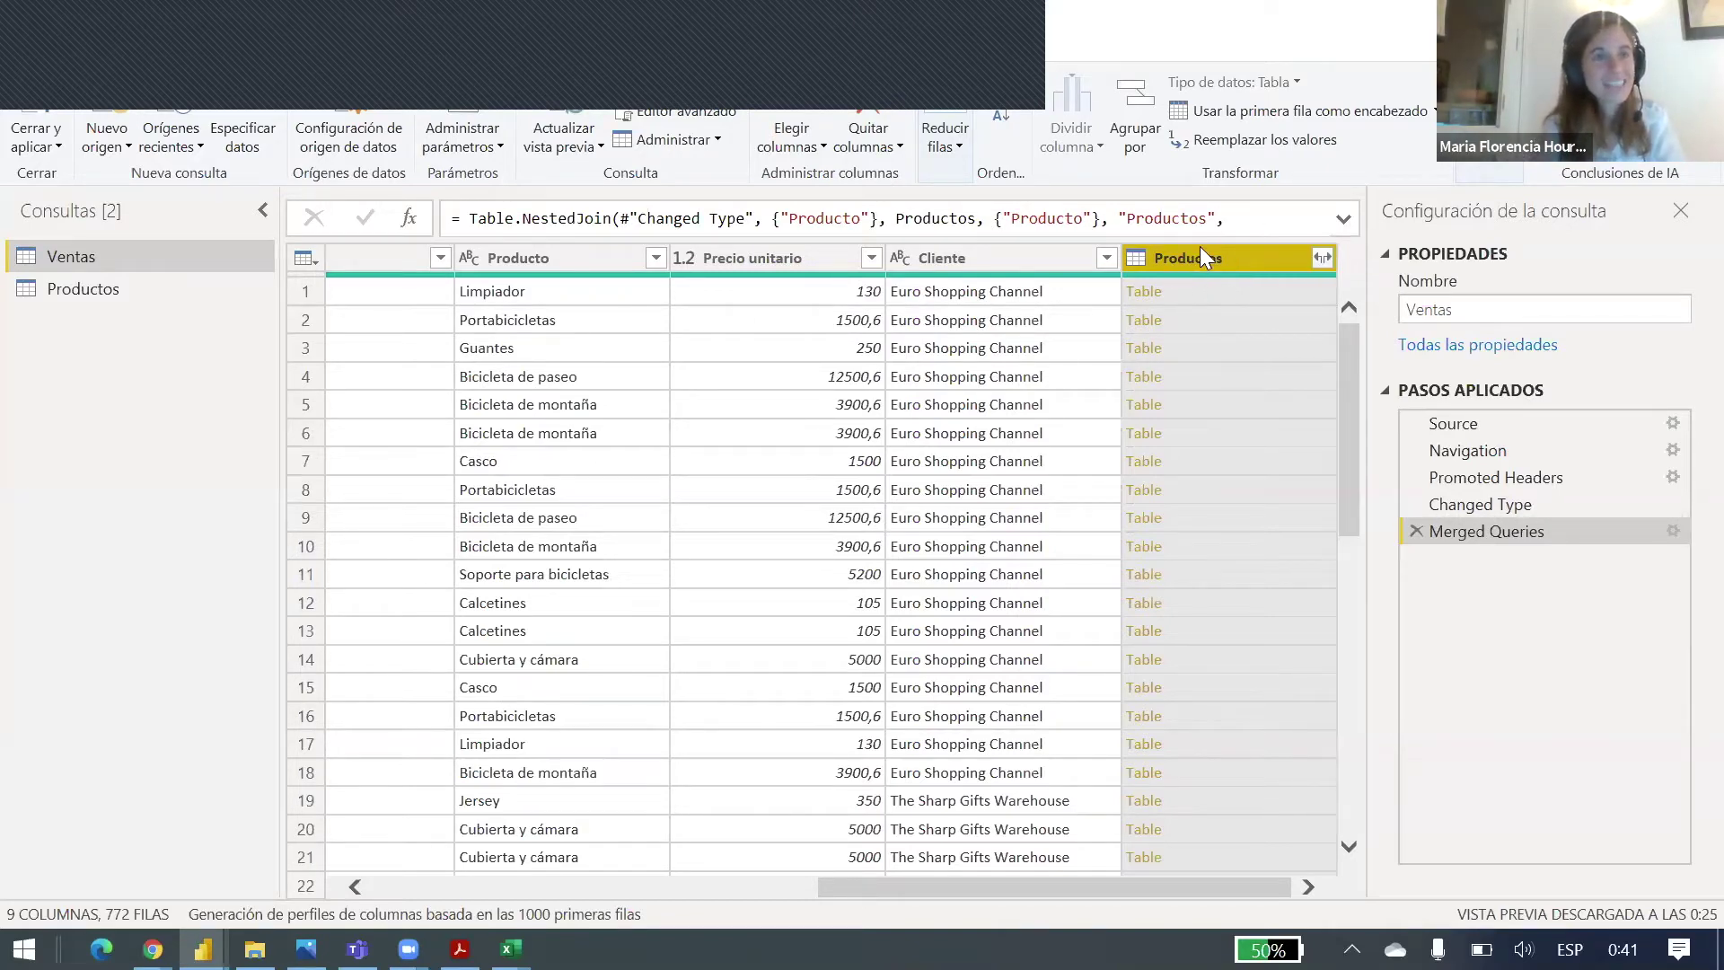
Step: Expand the merged Productos column into only Categoría de producto and Coste unitario, without the original column name as prefix
{"action": "left_click", "coordinate": [1323, 260]}
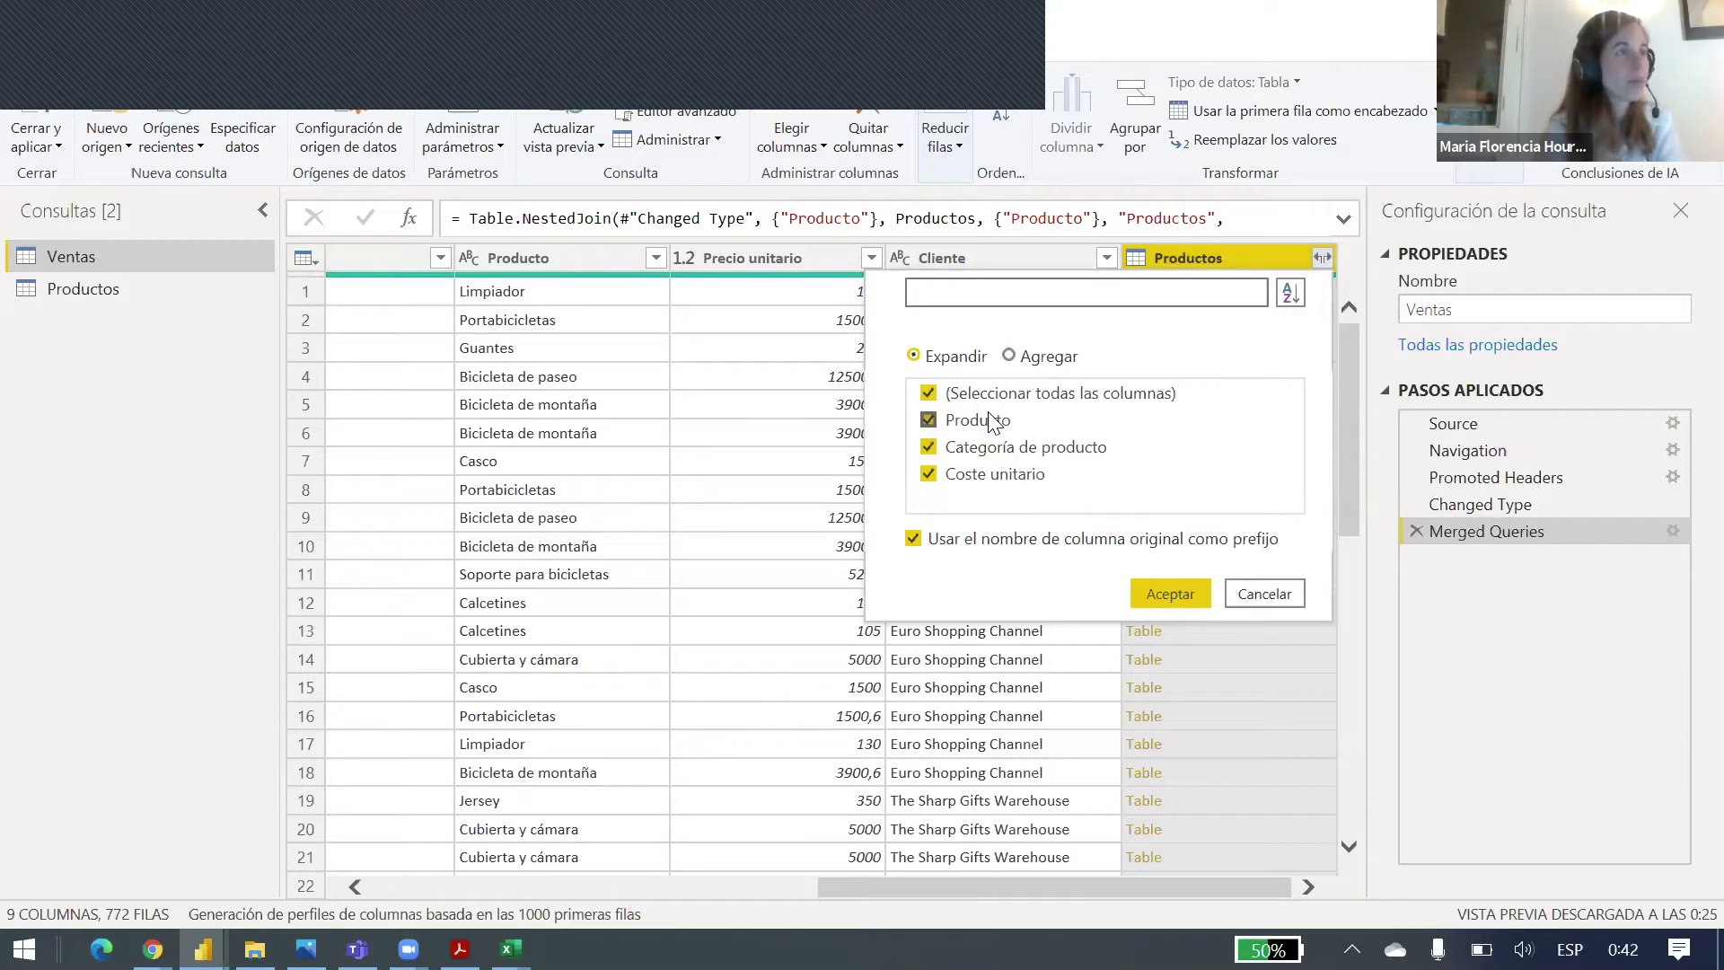
{"action": "left_click", "coordinate": [959, 424]}
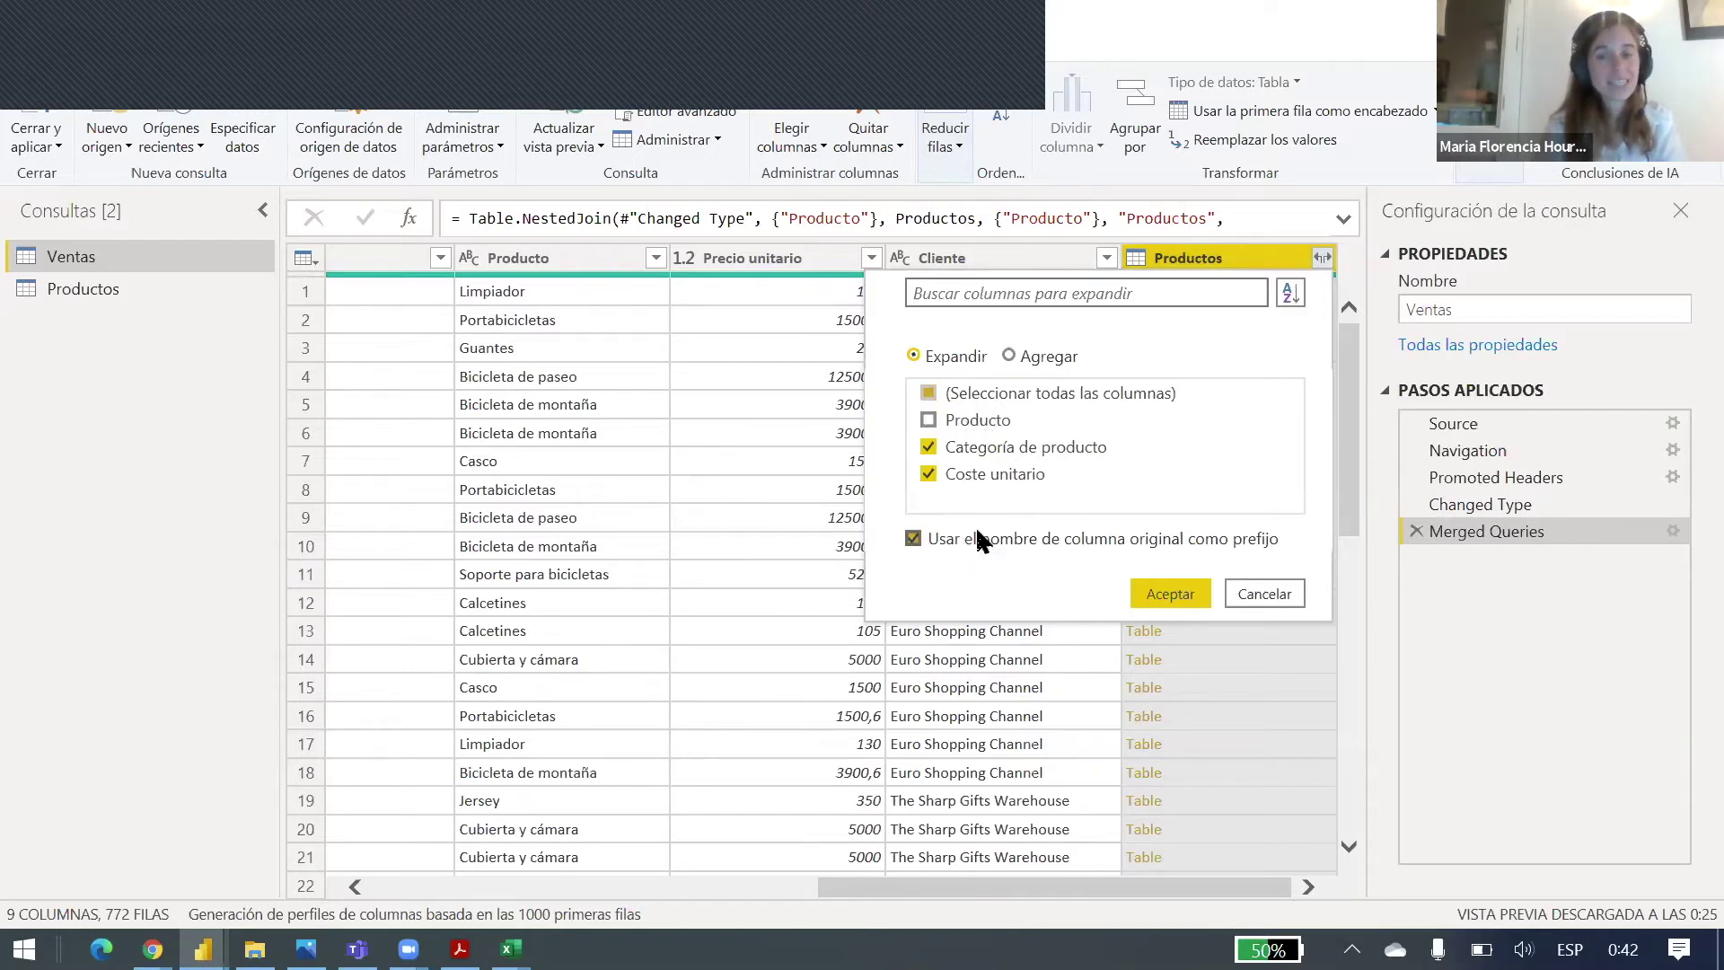
{"action": "left_click", "coordinate": [939, 546]}
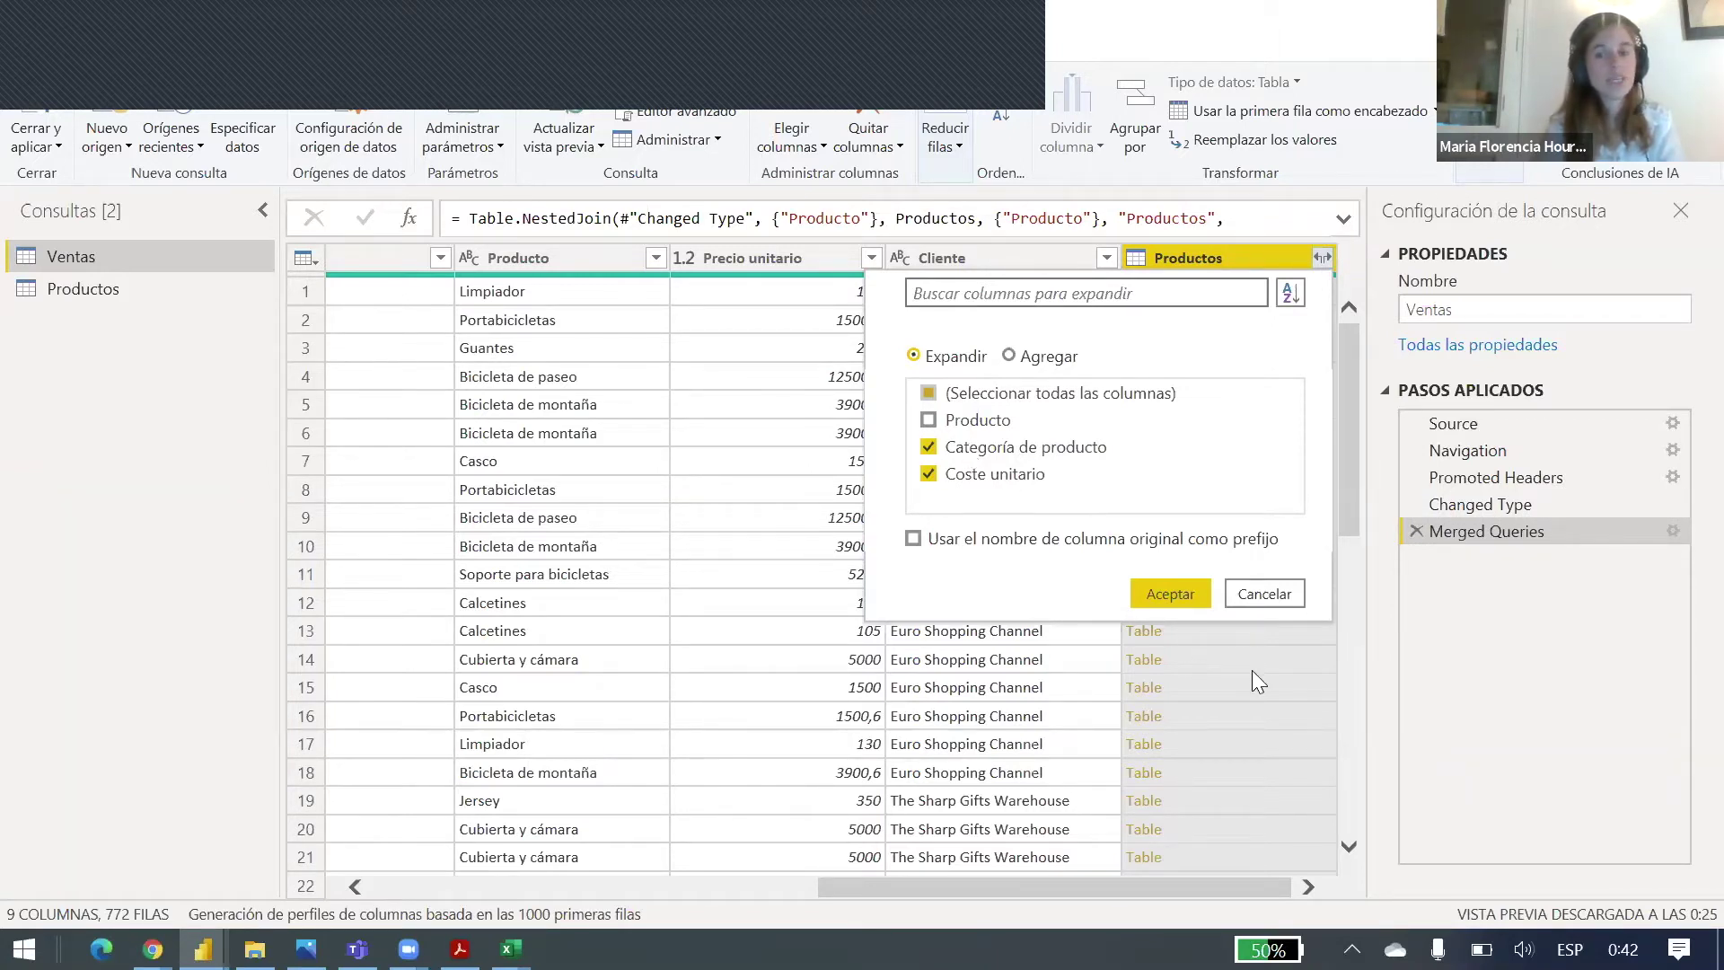
{"action": "left_click", "coordinate": [1170, 594]}
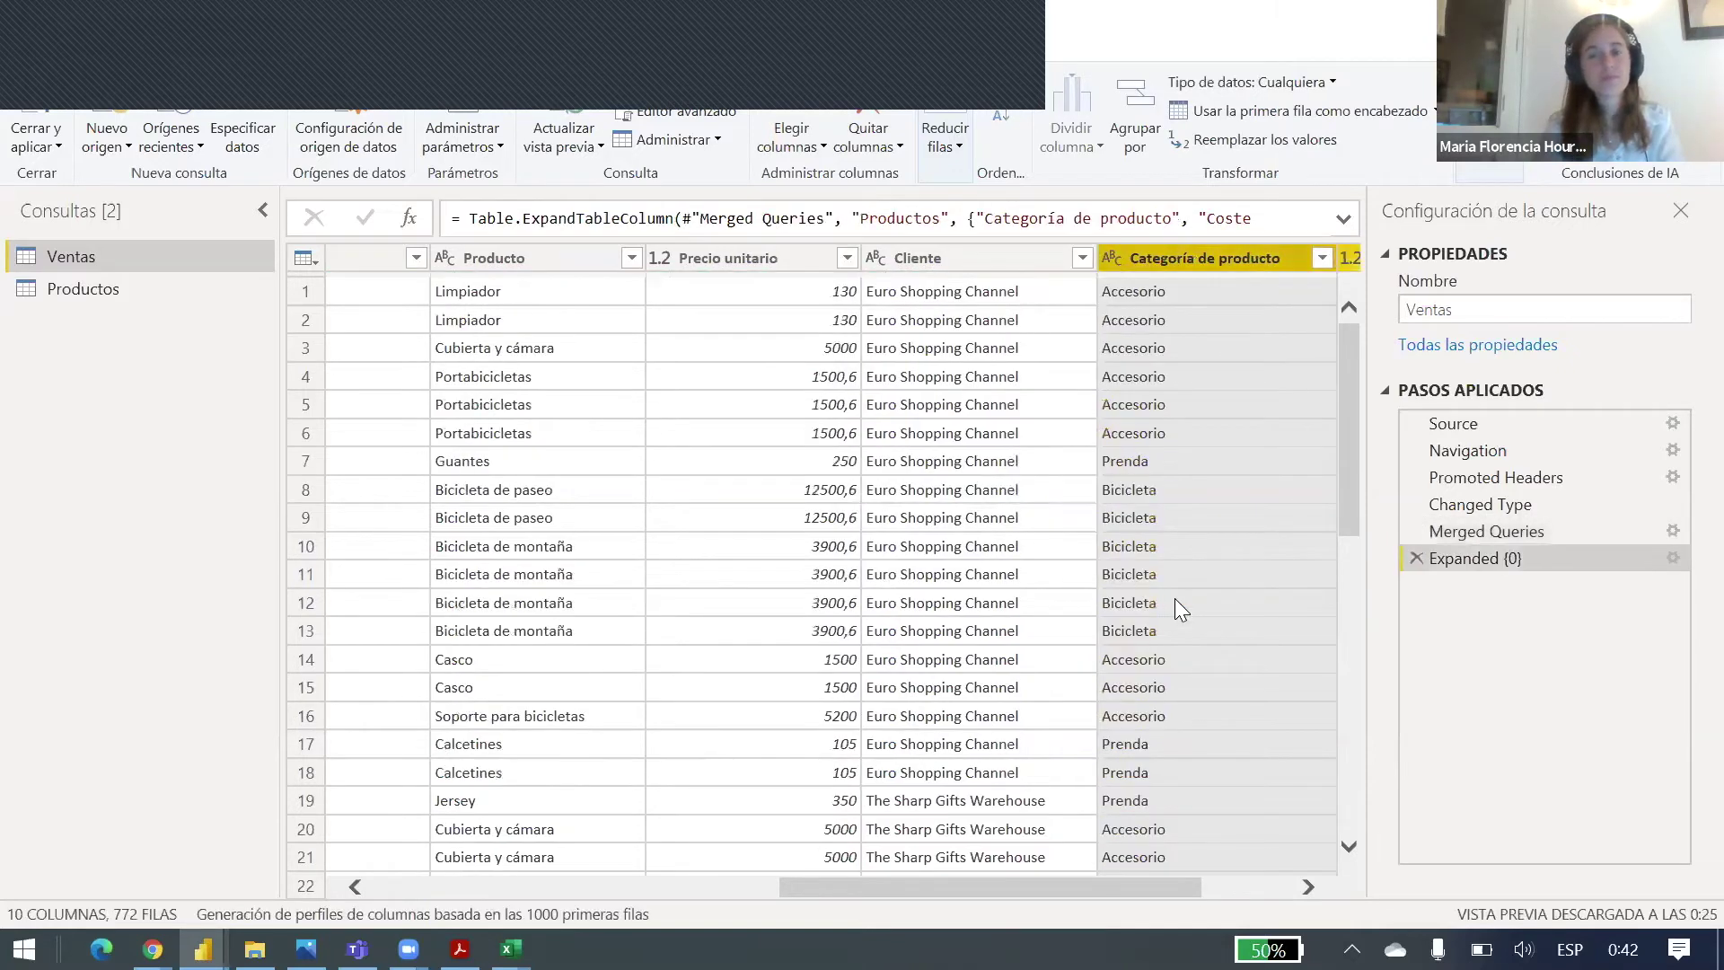
Step: Examine the Categoría de producto and Coste unitario columns in Ventas alongside the Producto, Precio unitario and Cliente columns
{"action": "left_click", "coordinate": [1174, 599]}
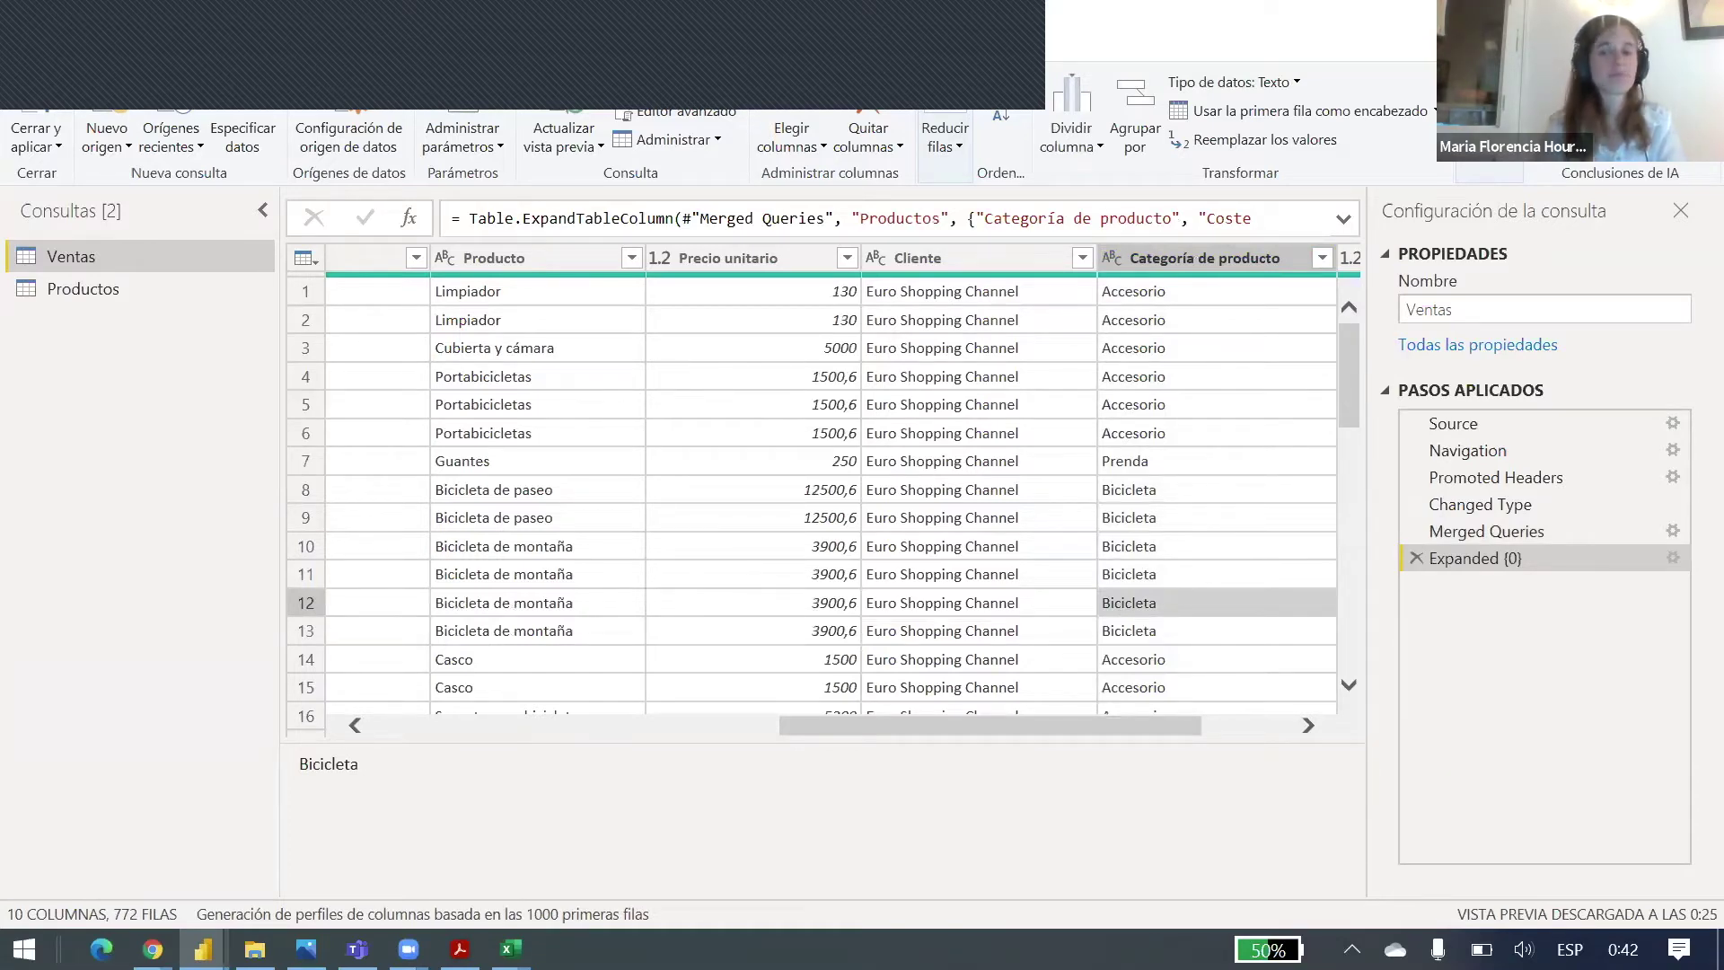
{"action": "left_click_drag", "start_coordinate": [1194, 723], "coordinate": [1284, 724]}
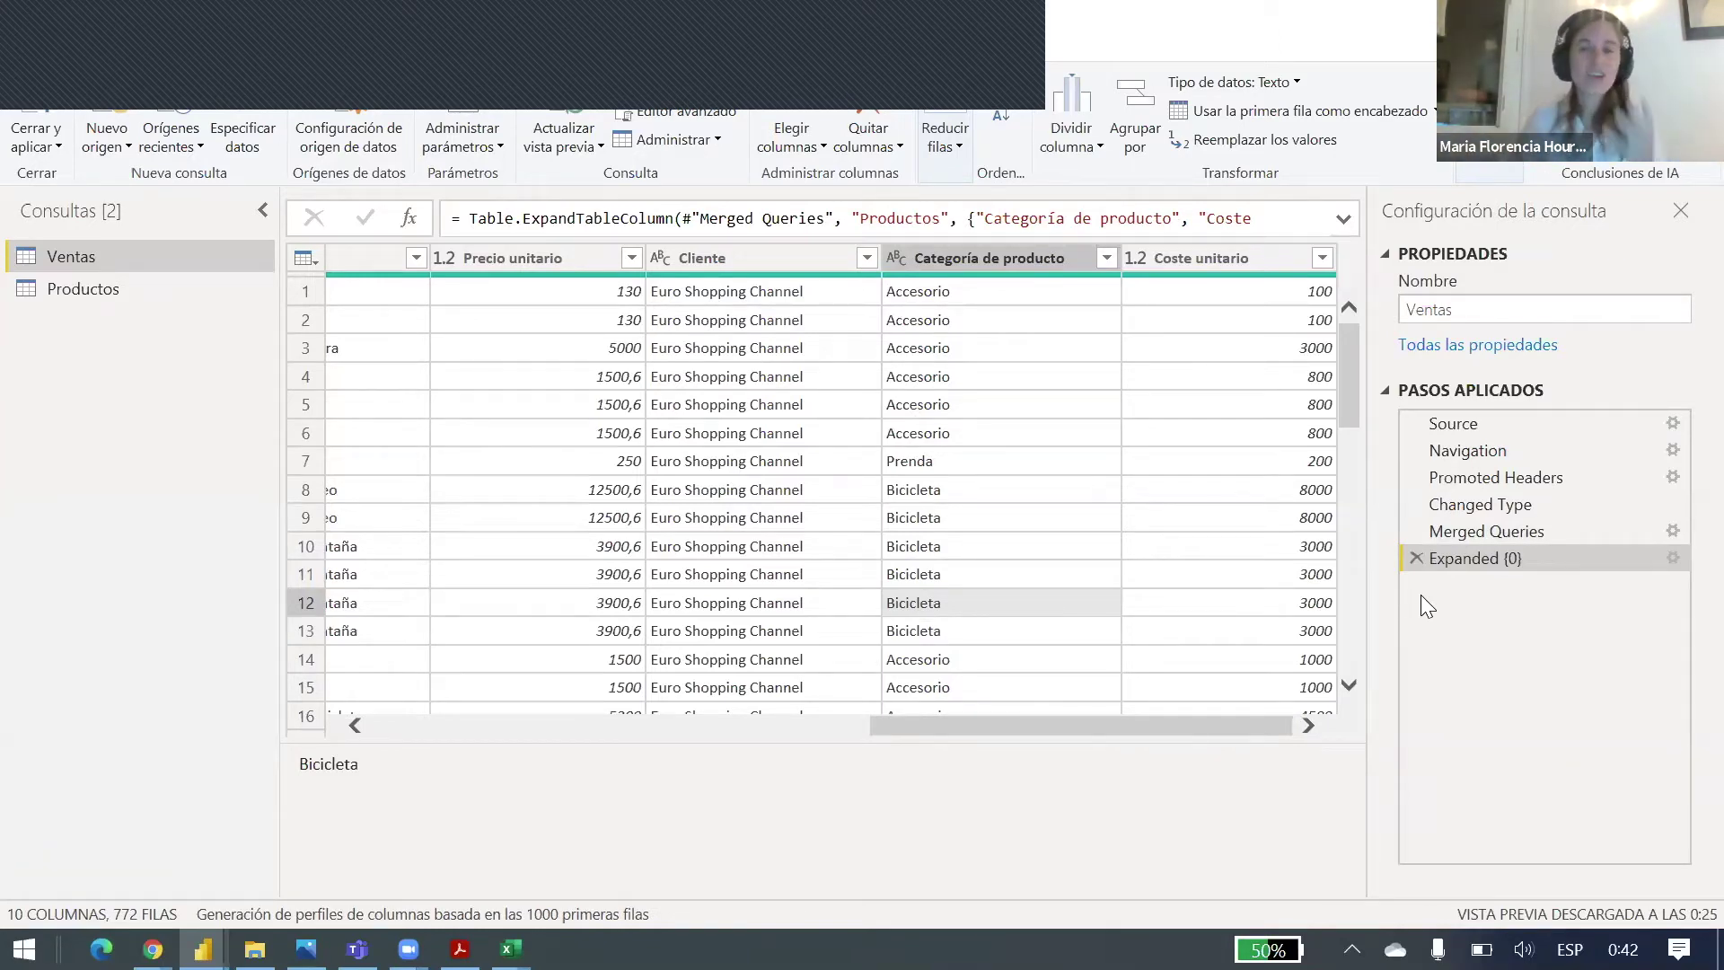
{"action": "left_click", "coordinate": [559, 294]}
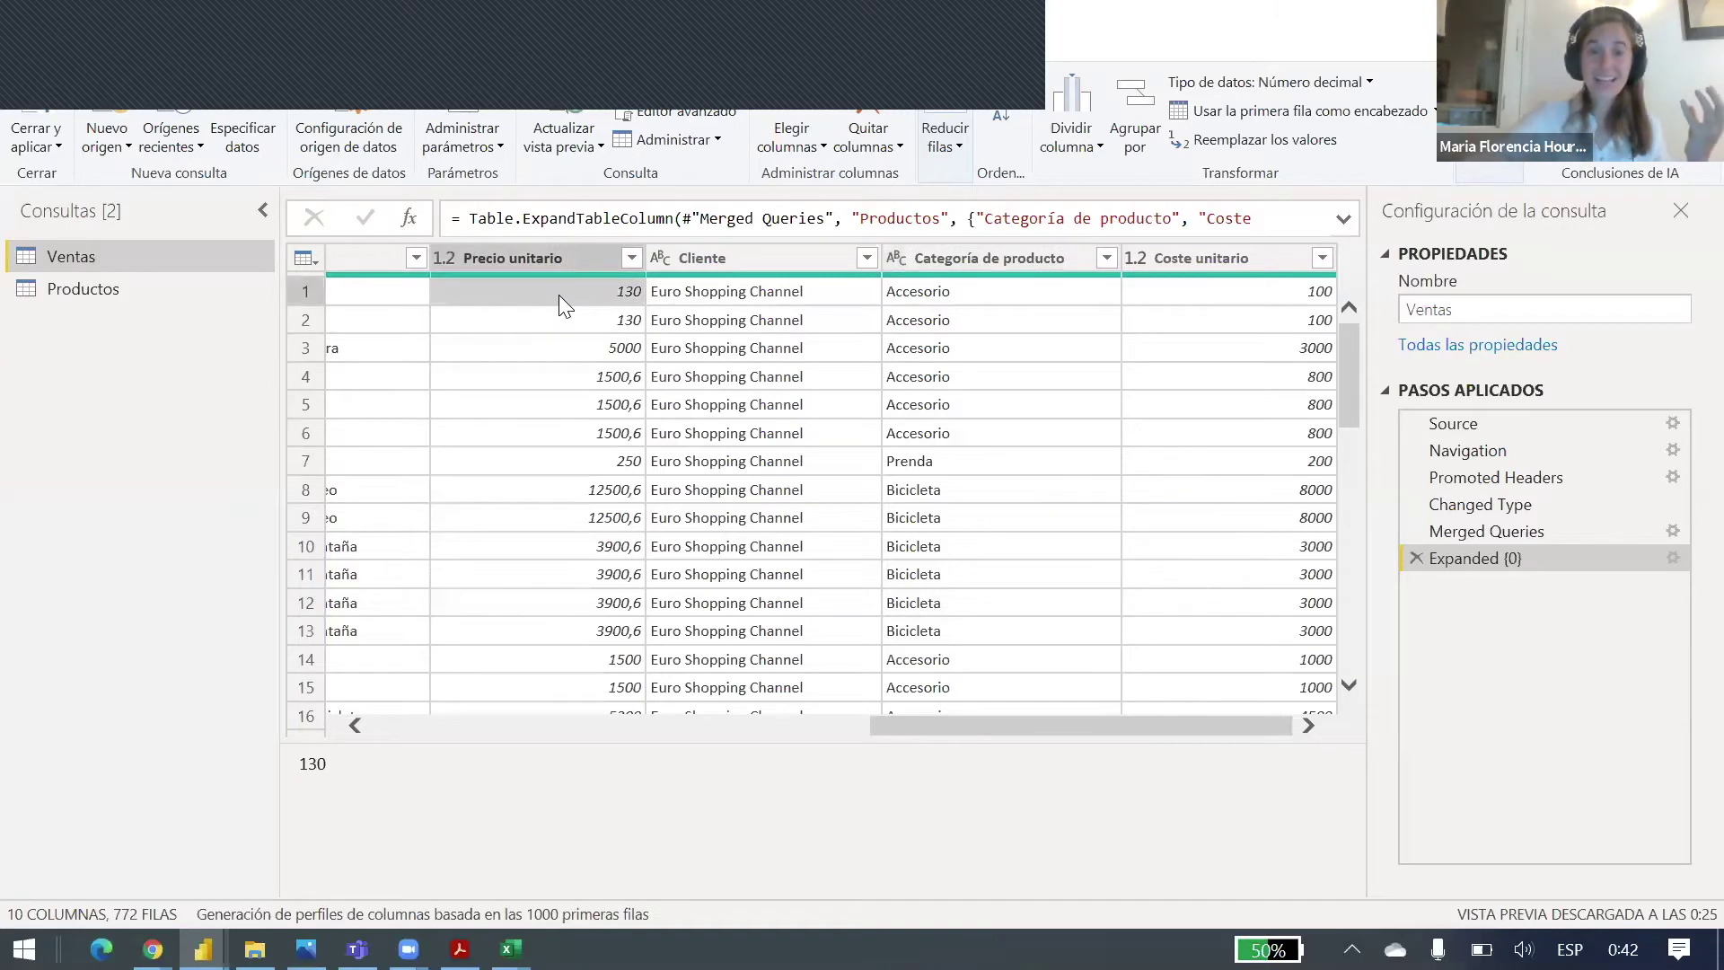
{"action": "key", "text": "Left"}
{"action": "key", "text": "Left"}
{"action": "key", "text": "Right"}
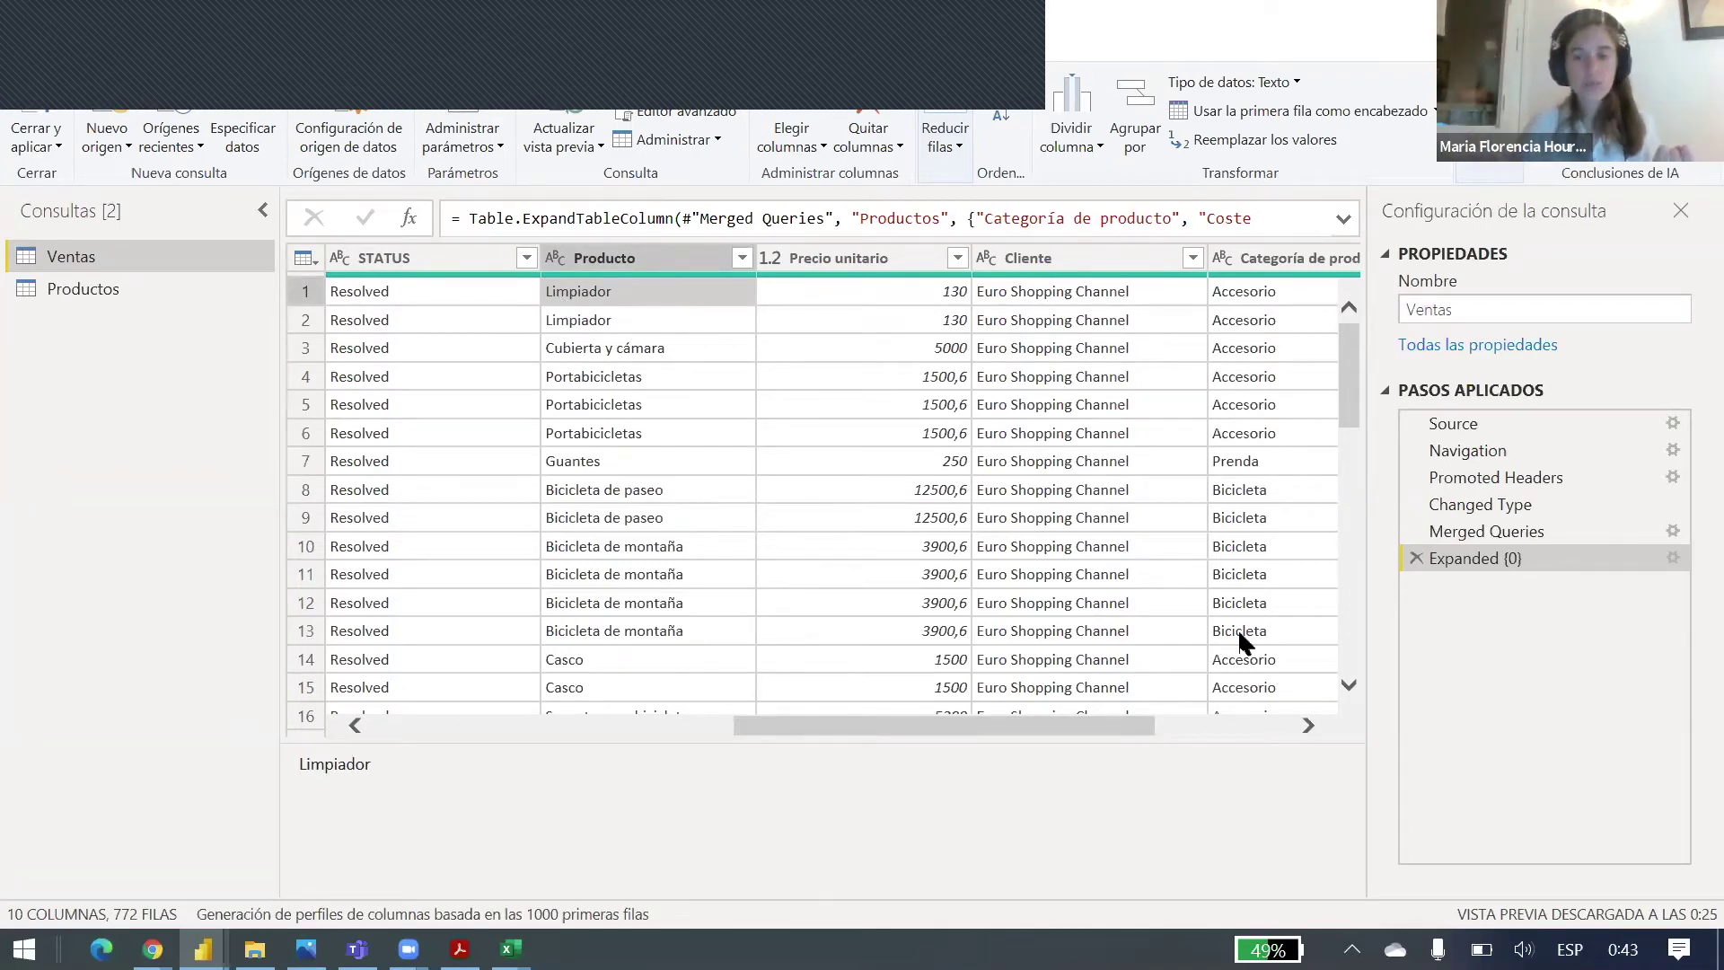
{"action": "left_click", "coordinate": [1129, 724]}
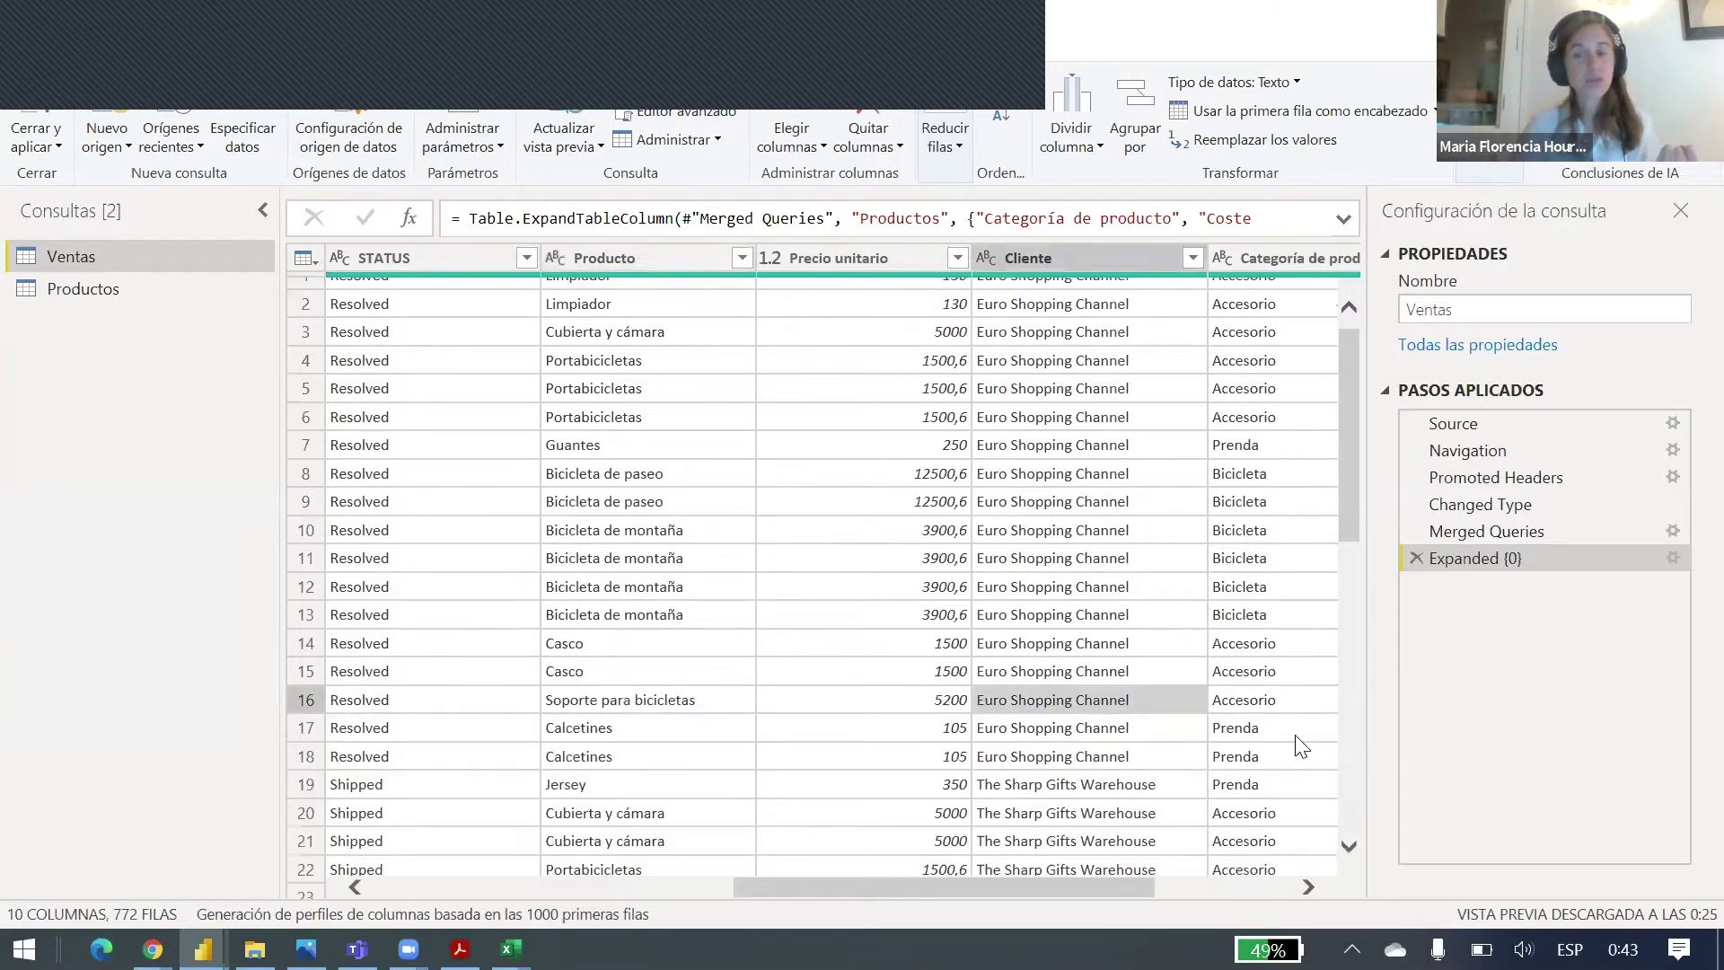
{"action": "left_click", "coordinate": [1290, 884]}
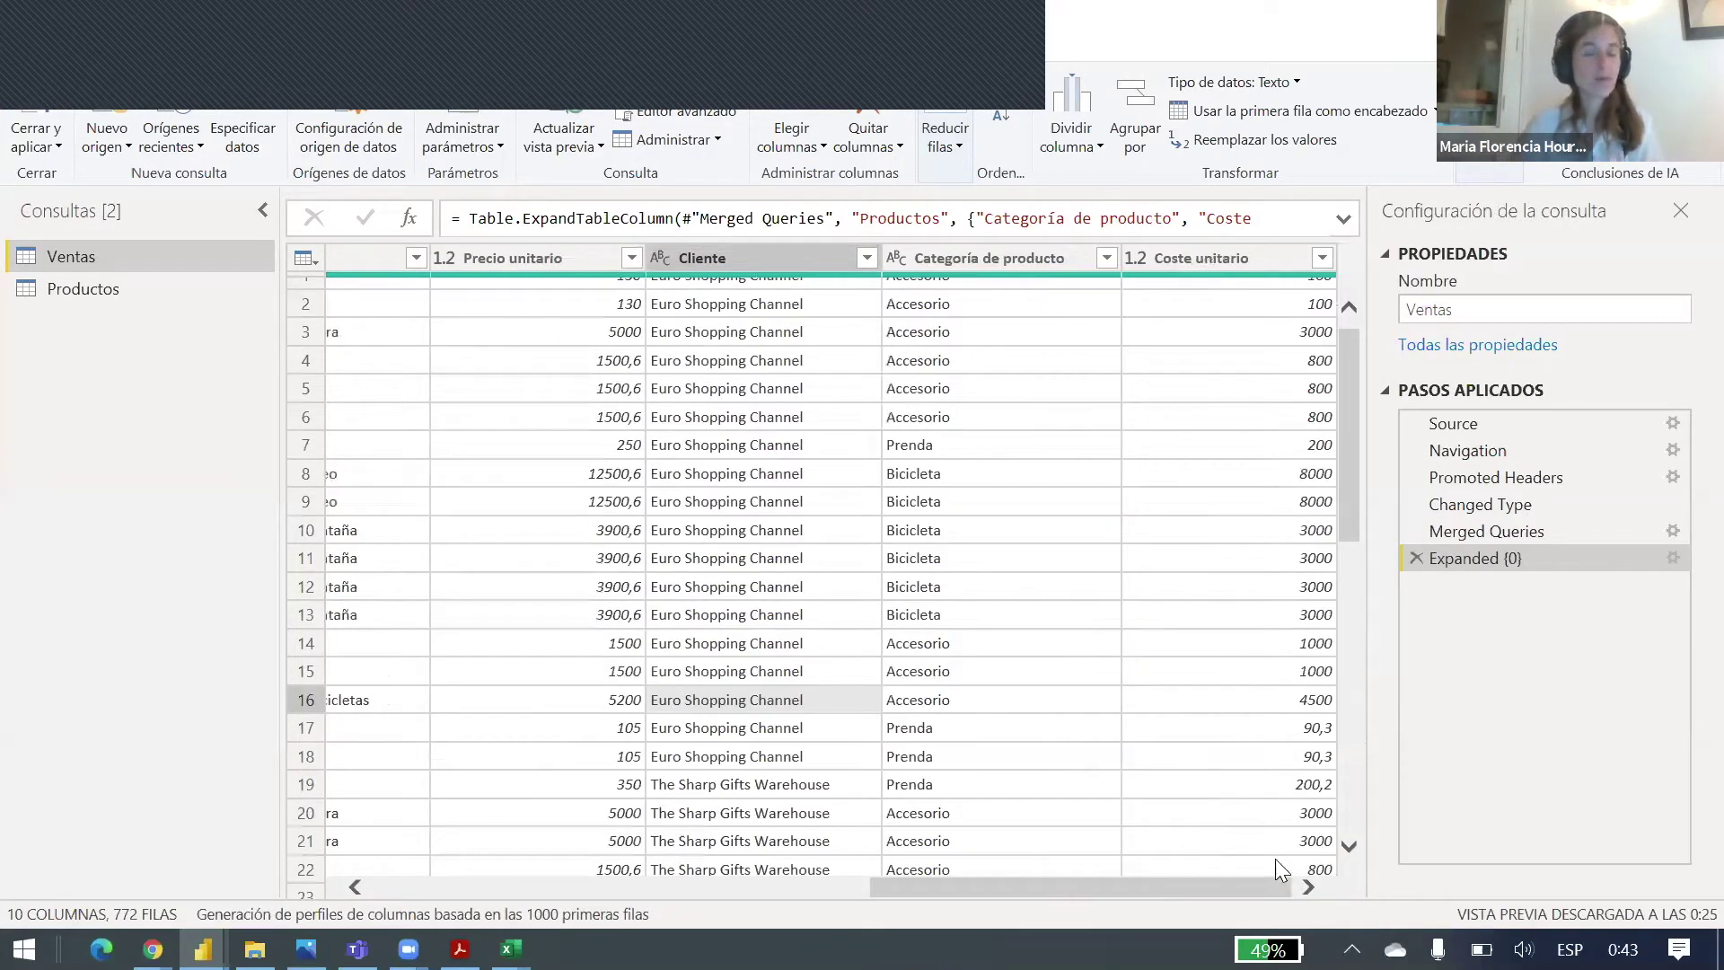
{"action": "left_click", "coordinate": [1042, 368]}
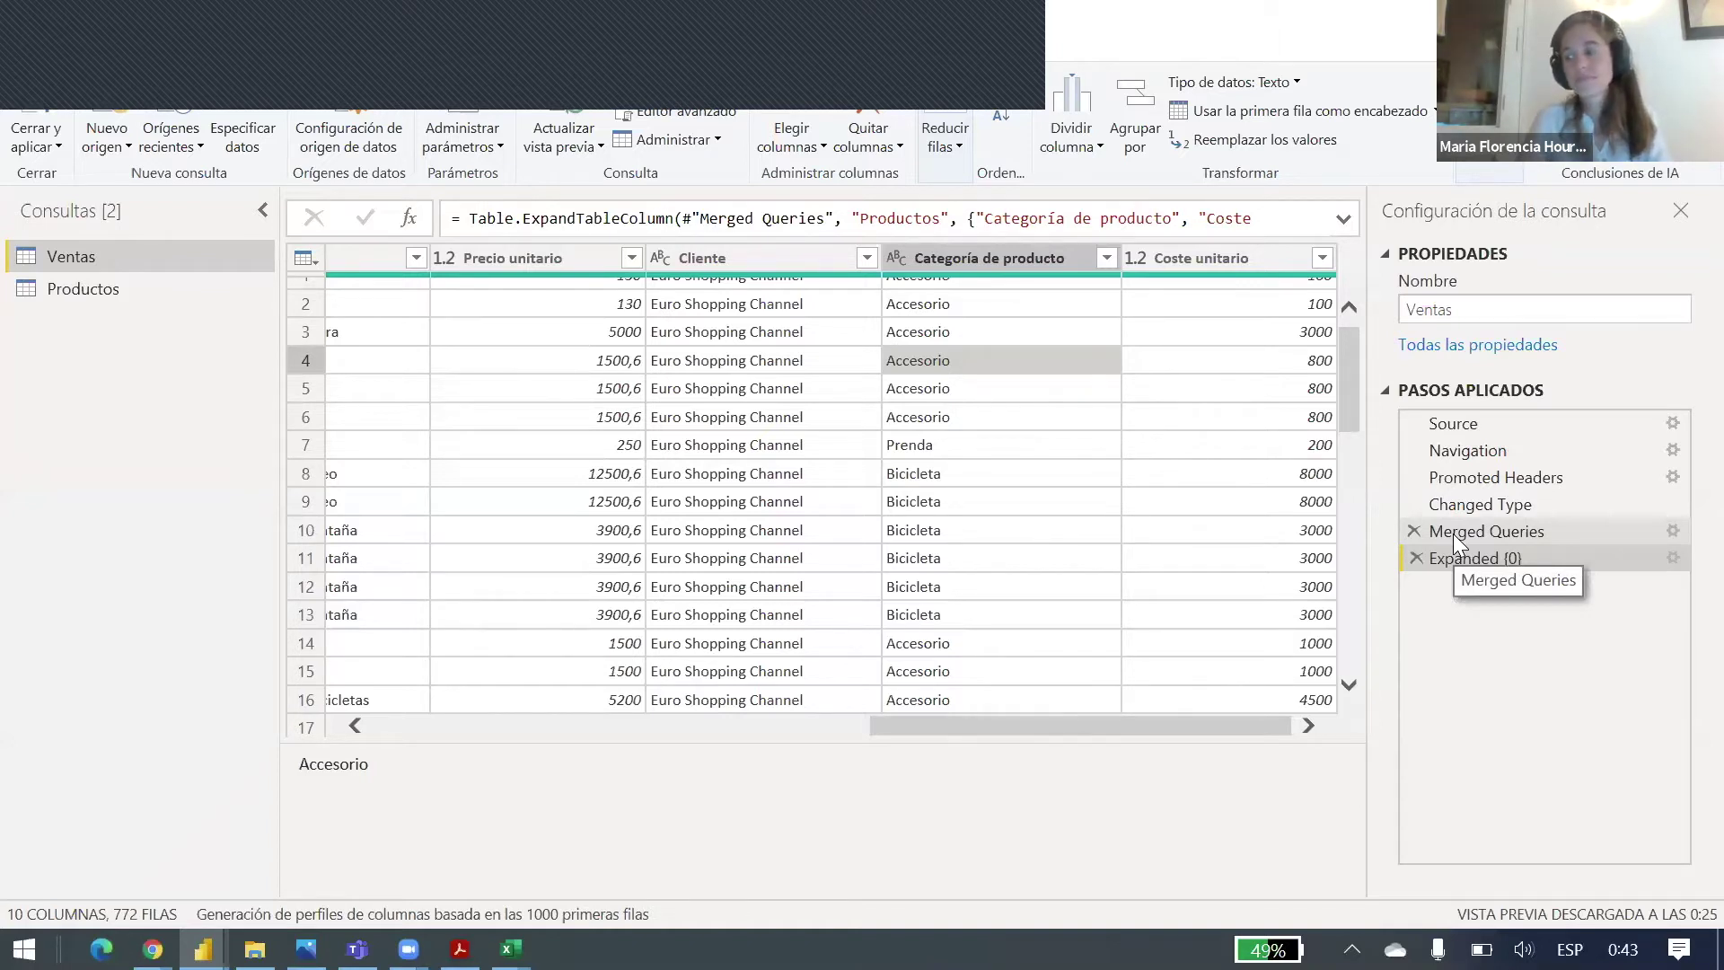
{"action": "left_click", "coordinate": [751, 250]}
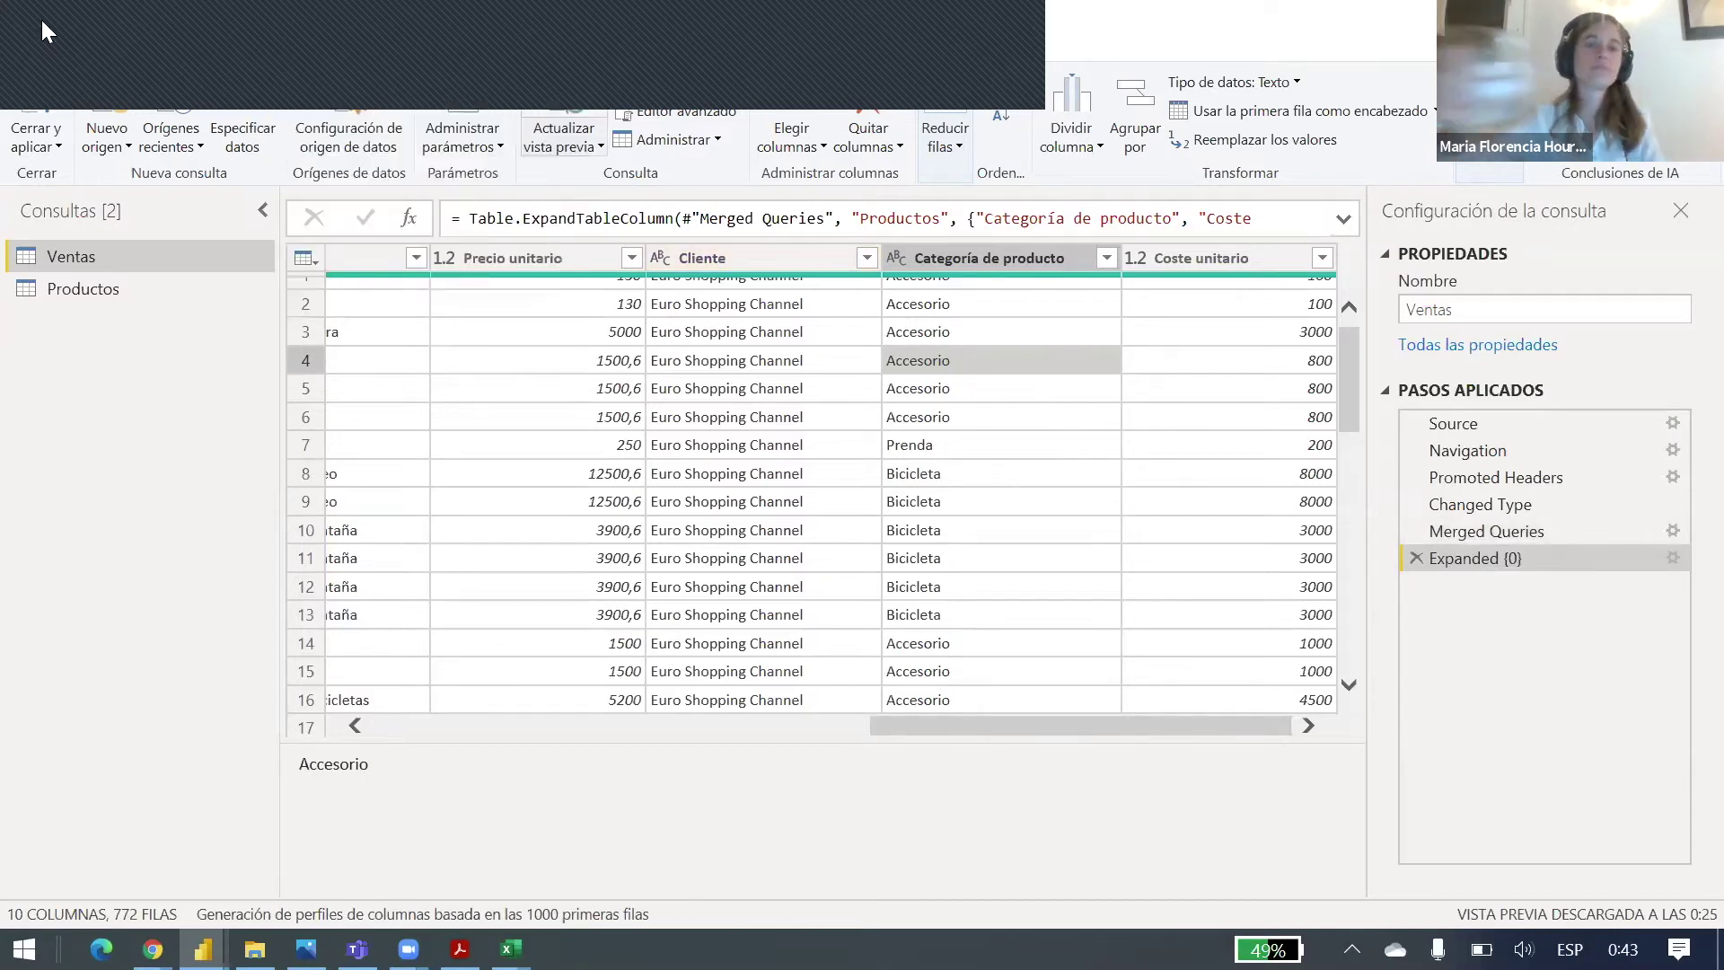
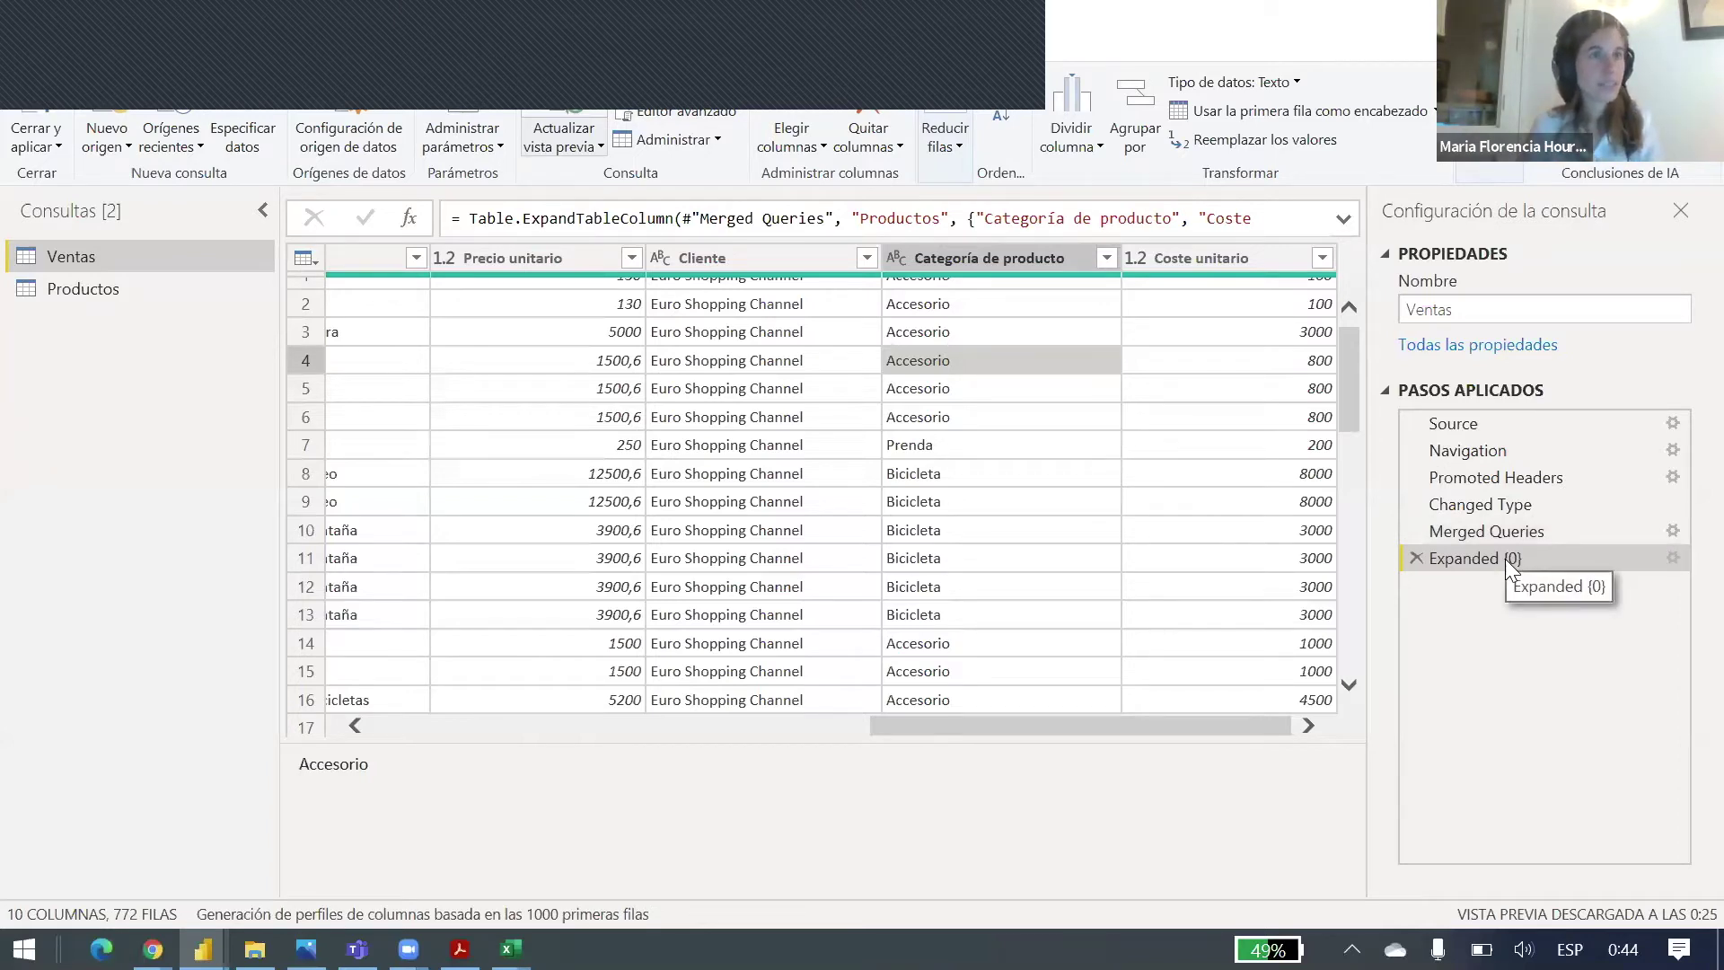
Step: Compare the Merged Queries and Expanded {0} steps of Ventas and examine the query's M code in the Advanced Editor
{"action": "left_click", "coordinate": [1498, 531]}
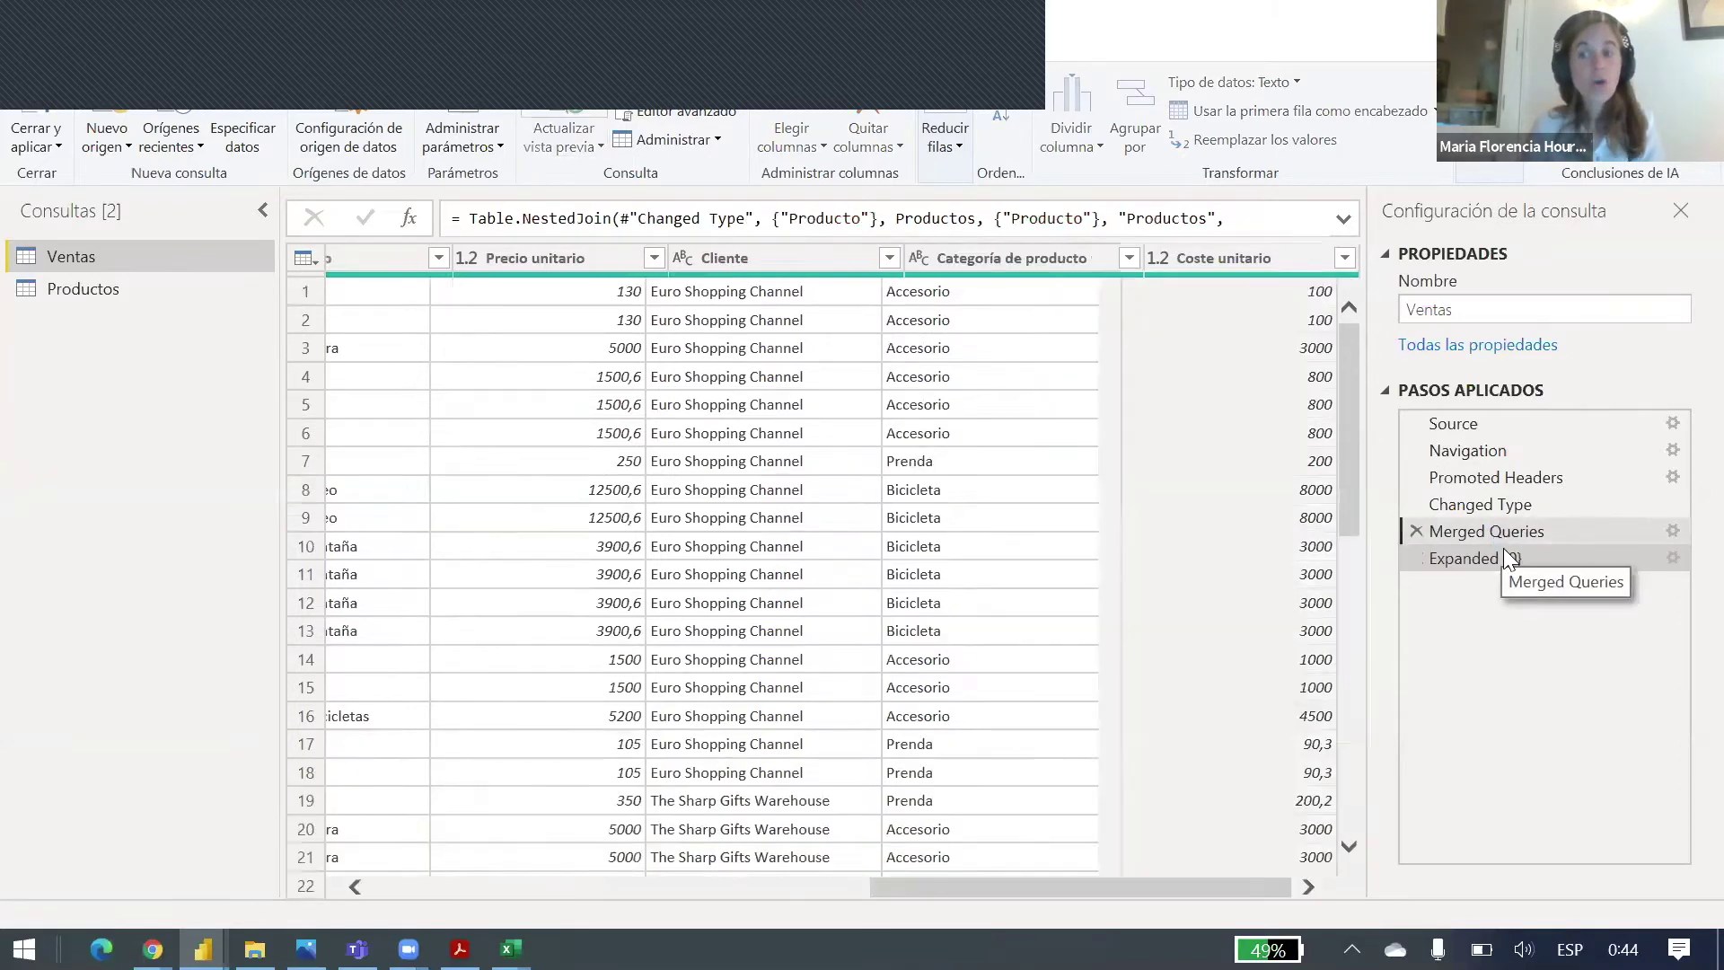
{"action": "left_click", "coordinate": [1505, 553]}
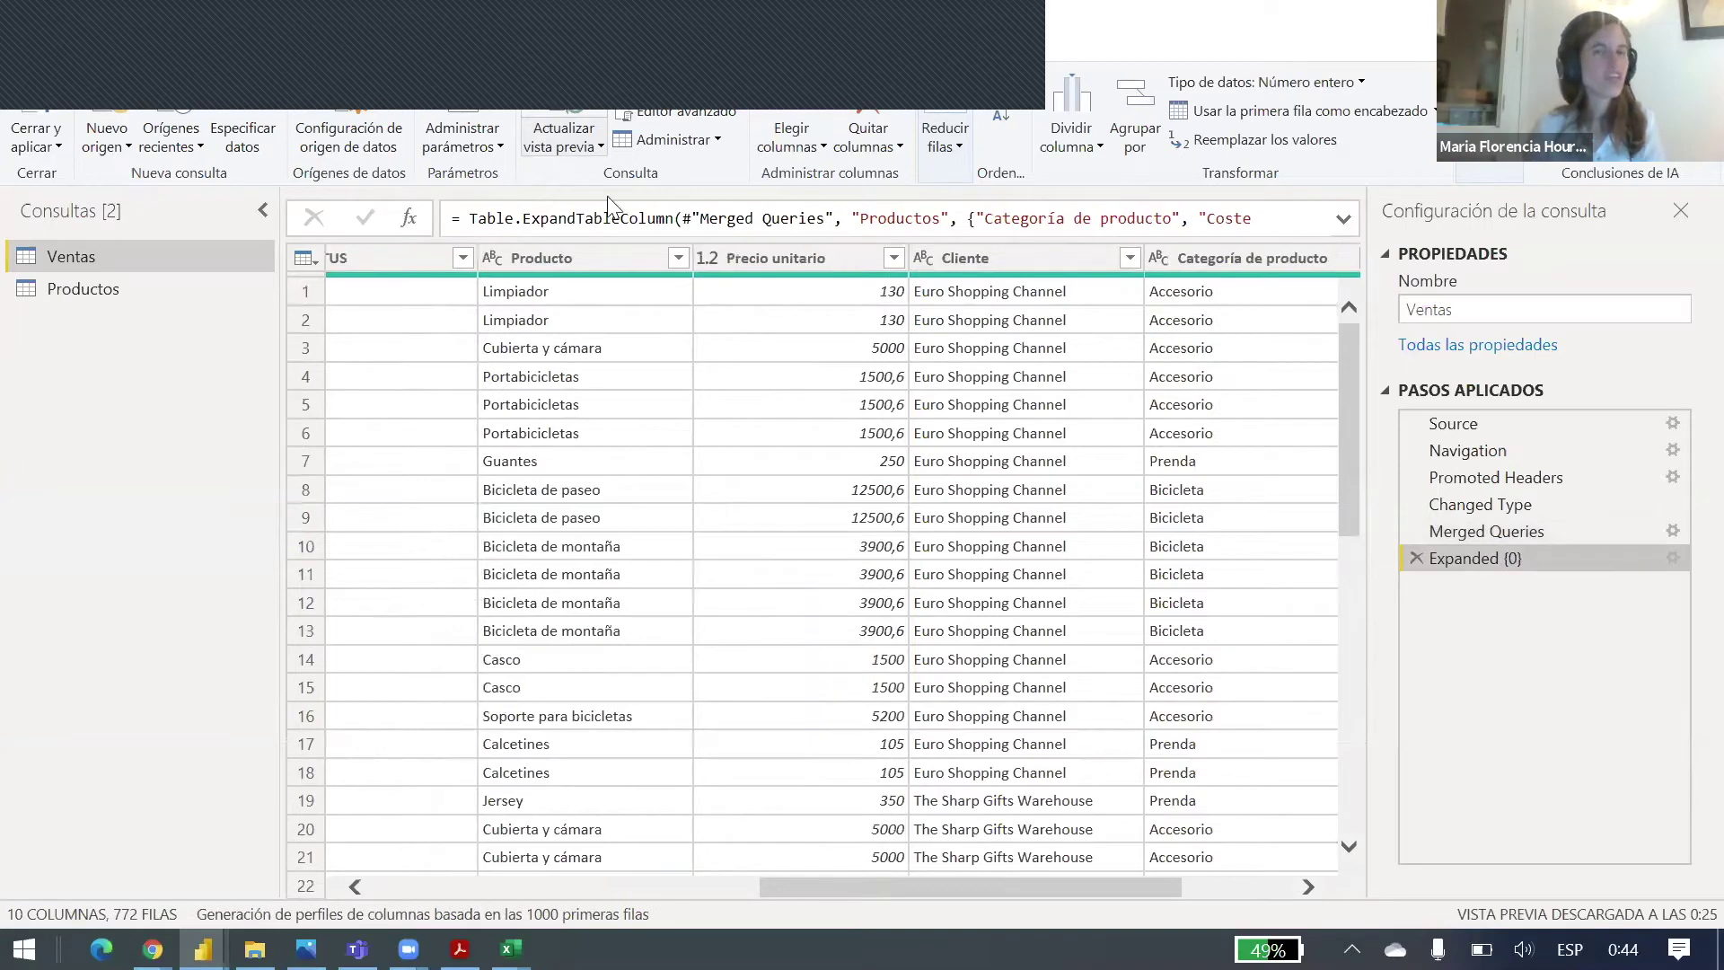
{"action": "left_click", "coordinate": [691, 111]}
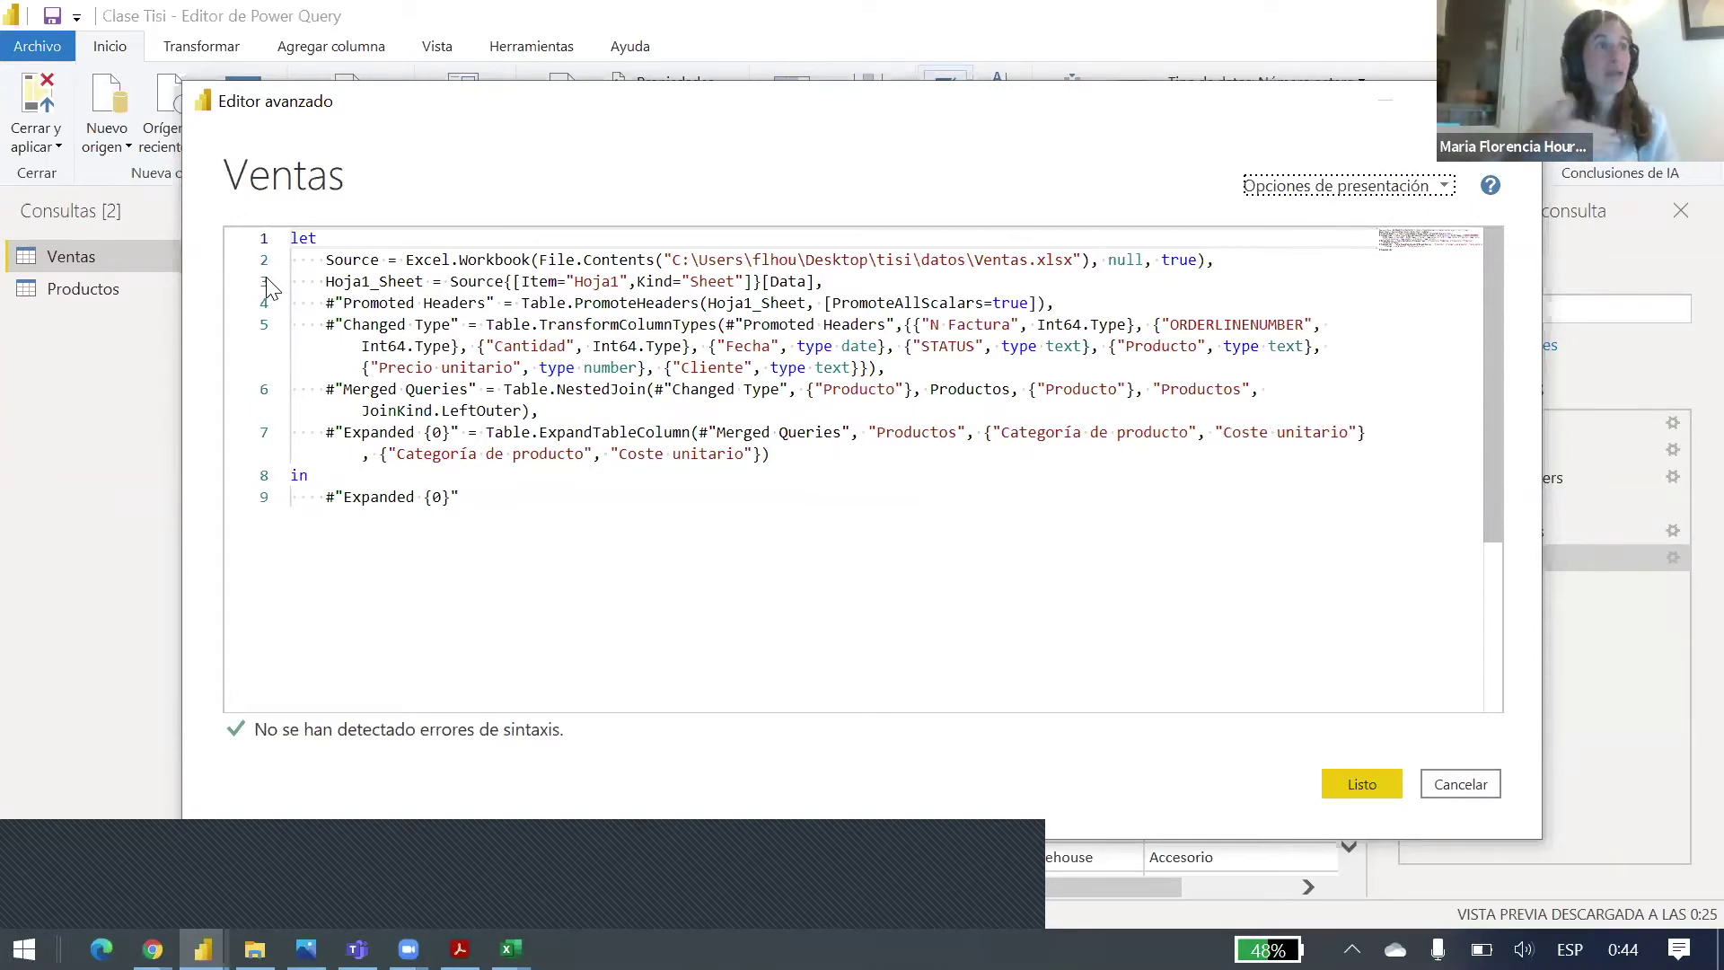
{"action": "left_click", "coordinate": [674, 500]}
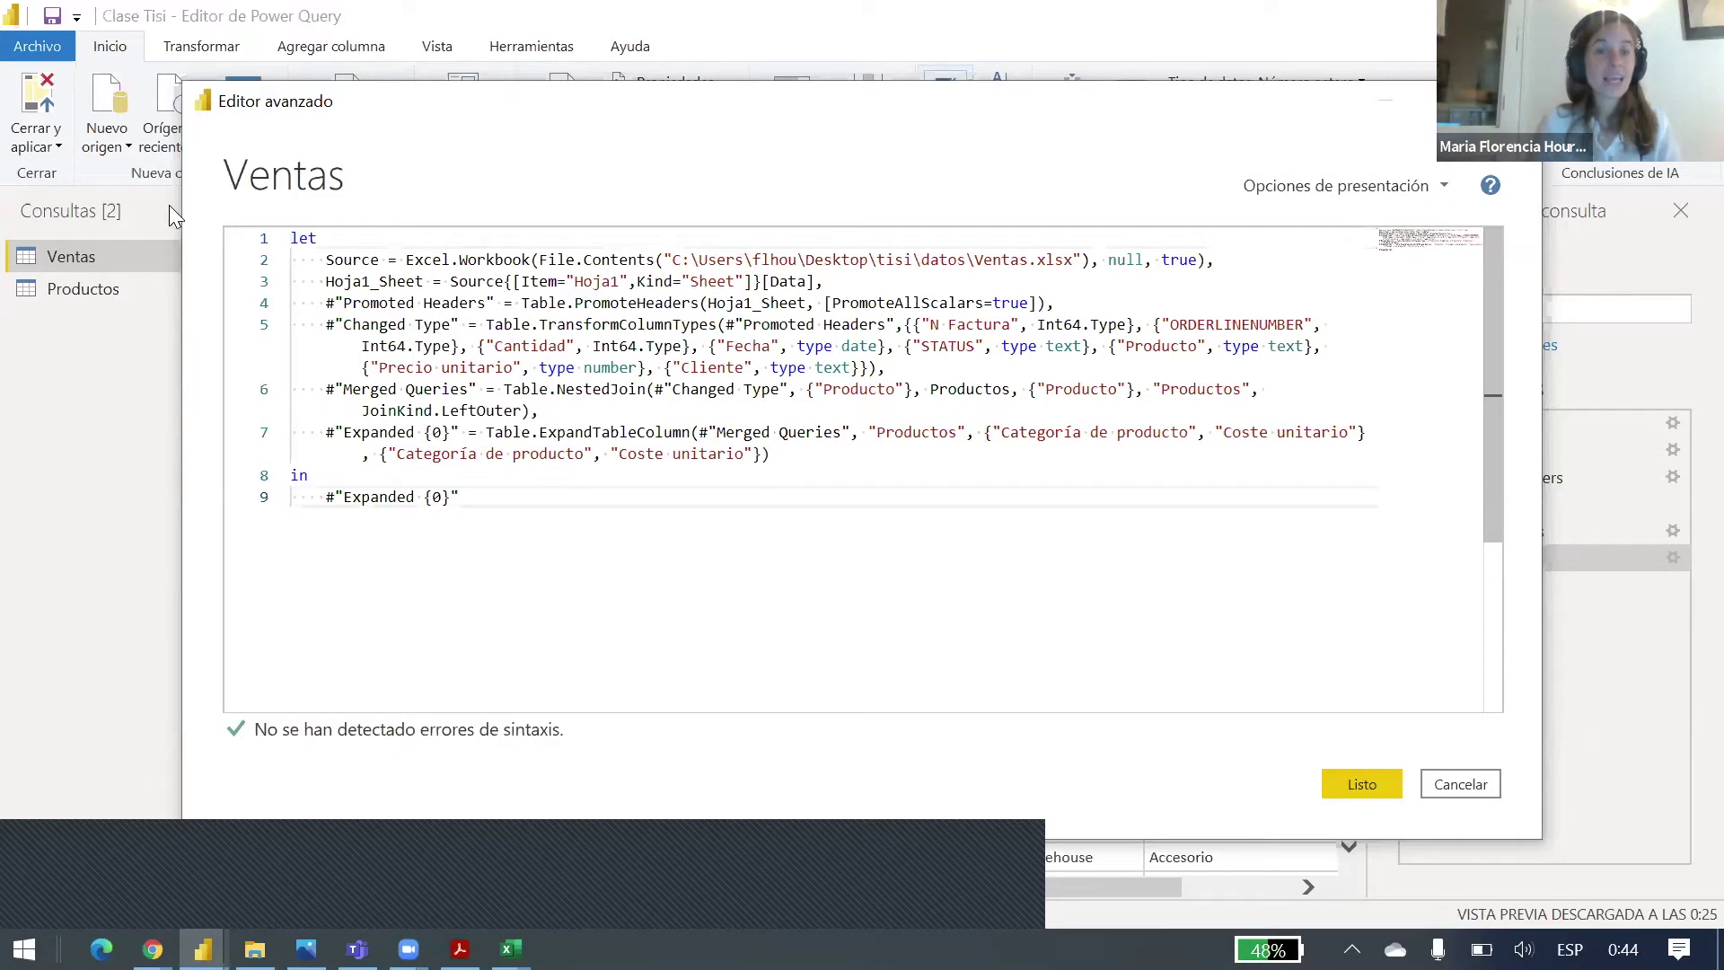
{"action": "key", "text": "ctrl+a"}
{"action": "left_click", "coordinate": [1492, 798]}
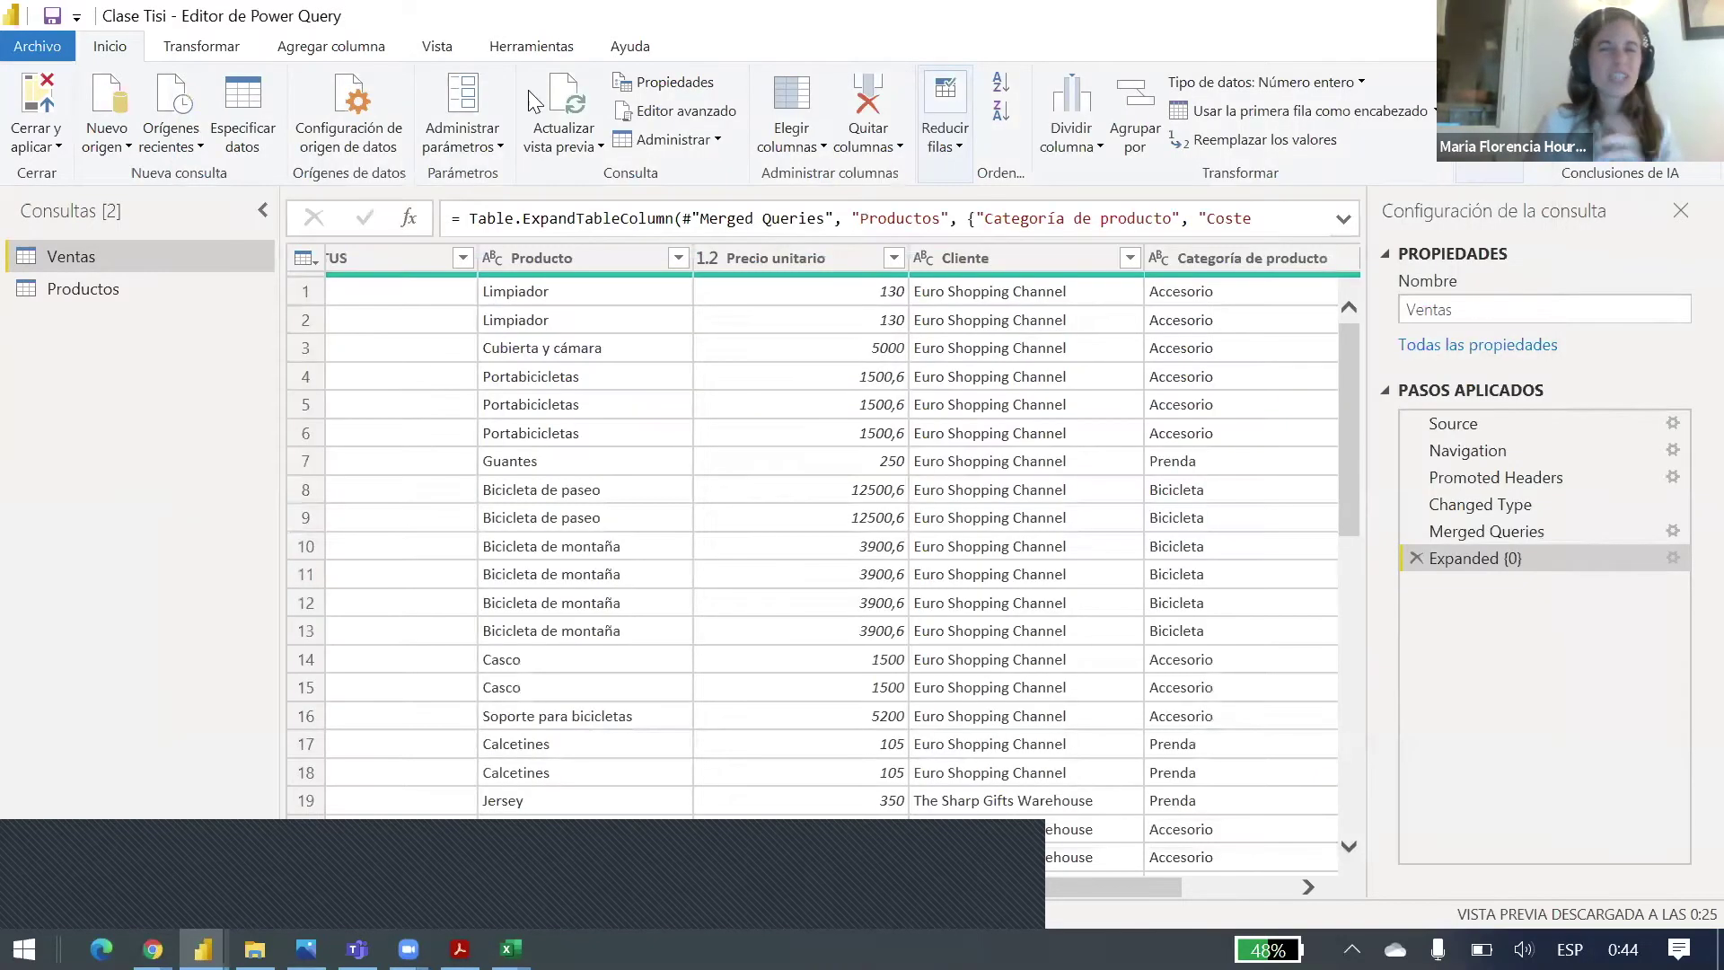
Step: Examine the let block of the Ventas query's M code in the Advanced Editor, from Source to Expanded {0}
{"action": "left_click", "coordinate": [666, 117]}
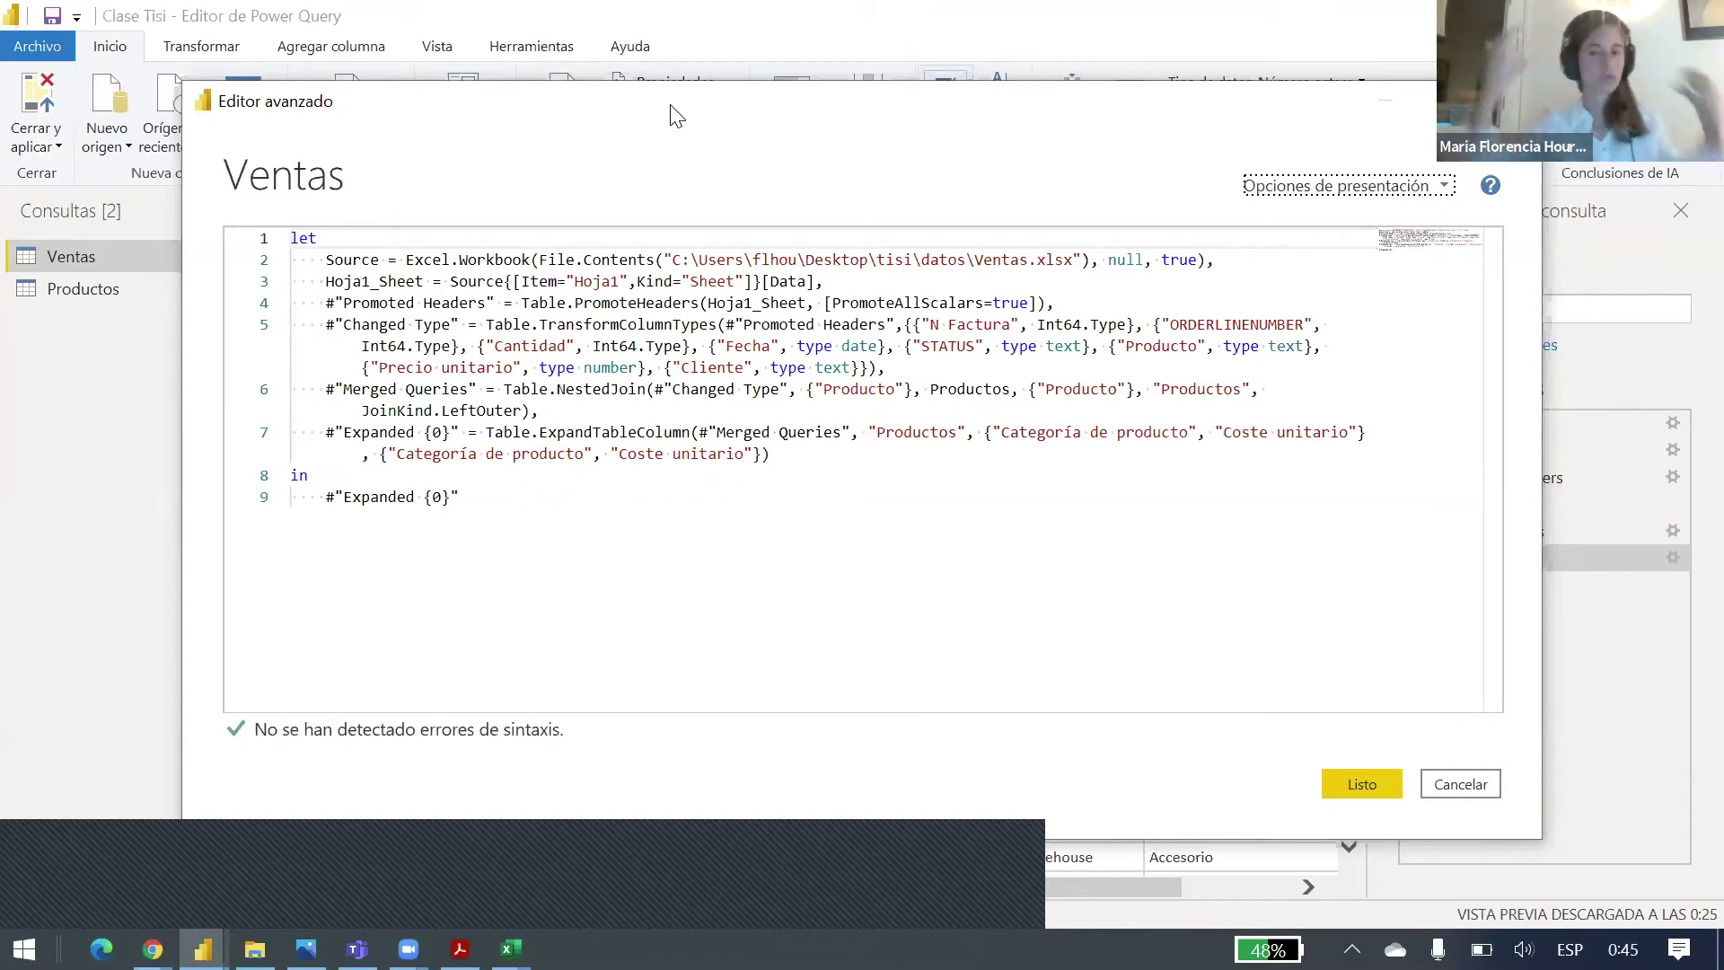
{"action": "left_click", "coordinate": [1082, 501]}
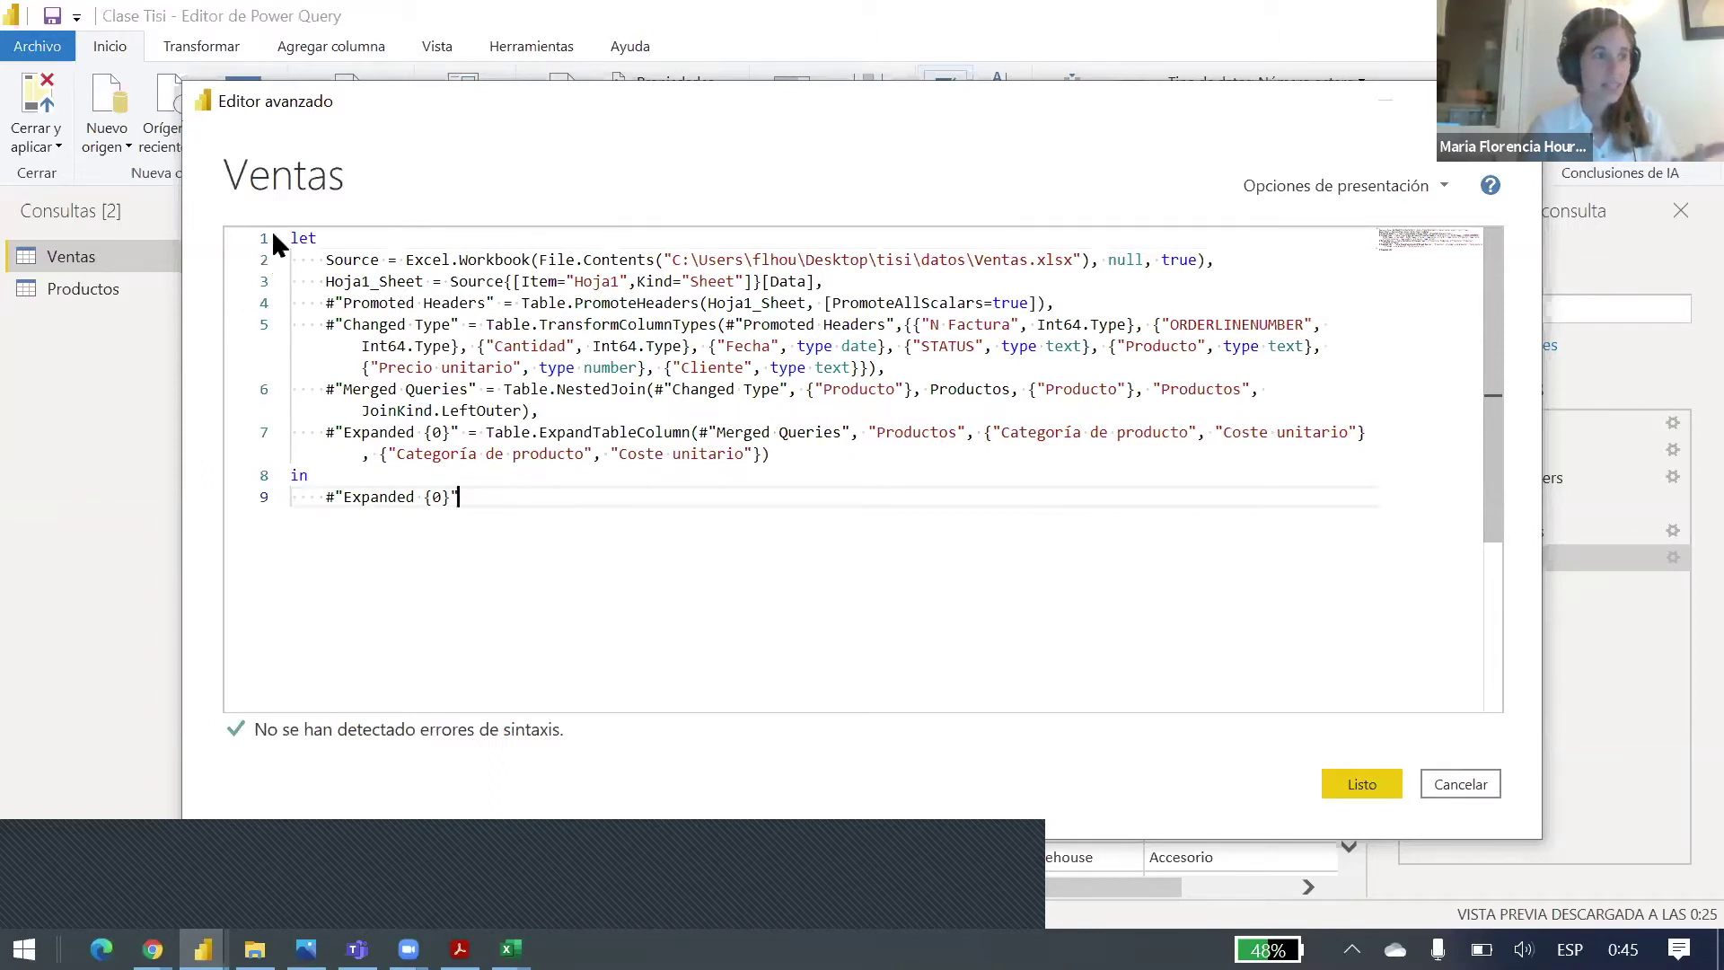
{"action": "left_click_drag", "start_coordinate": [326, 259], "coordinate": [319, 238]}
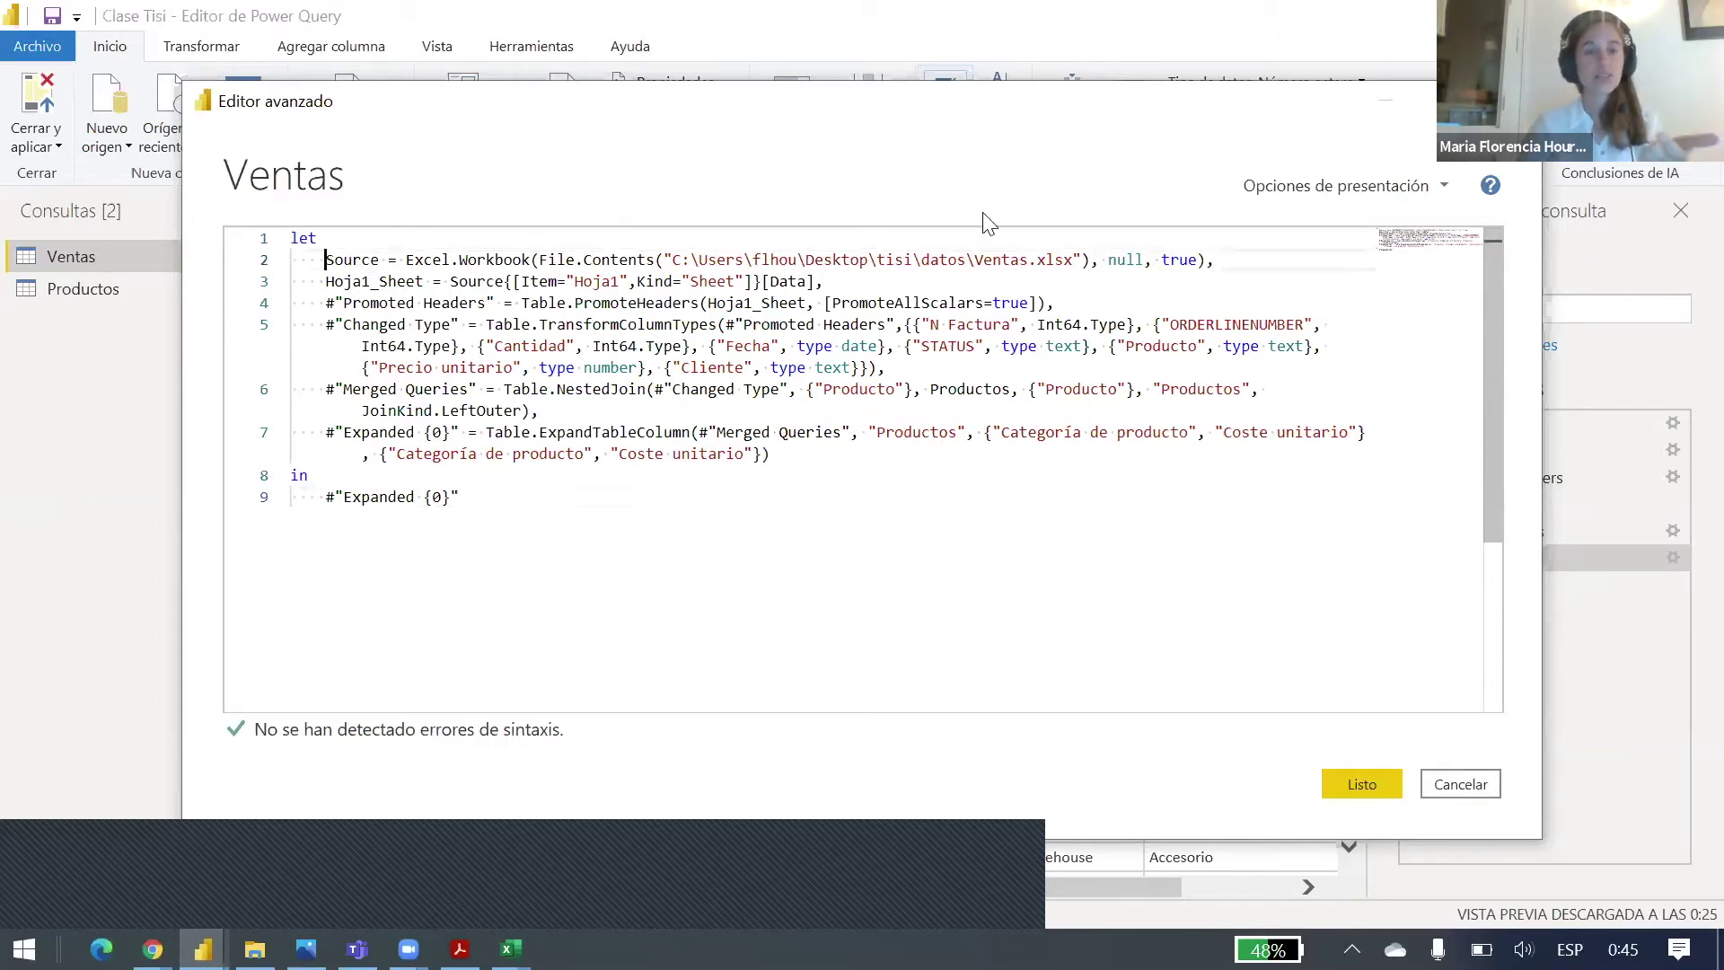
{"action": "left_click_drag", "start_coordinate": [1340, 237], "coordinate": [1027, 446]}
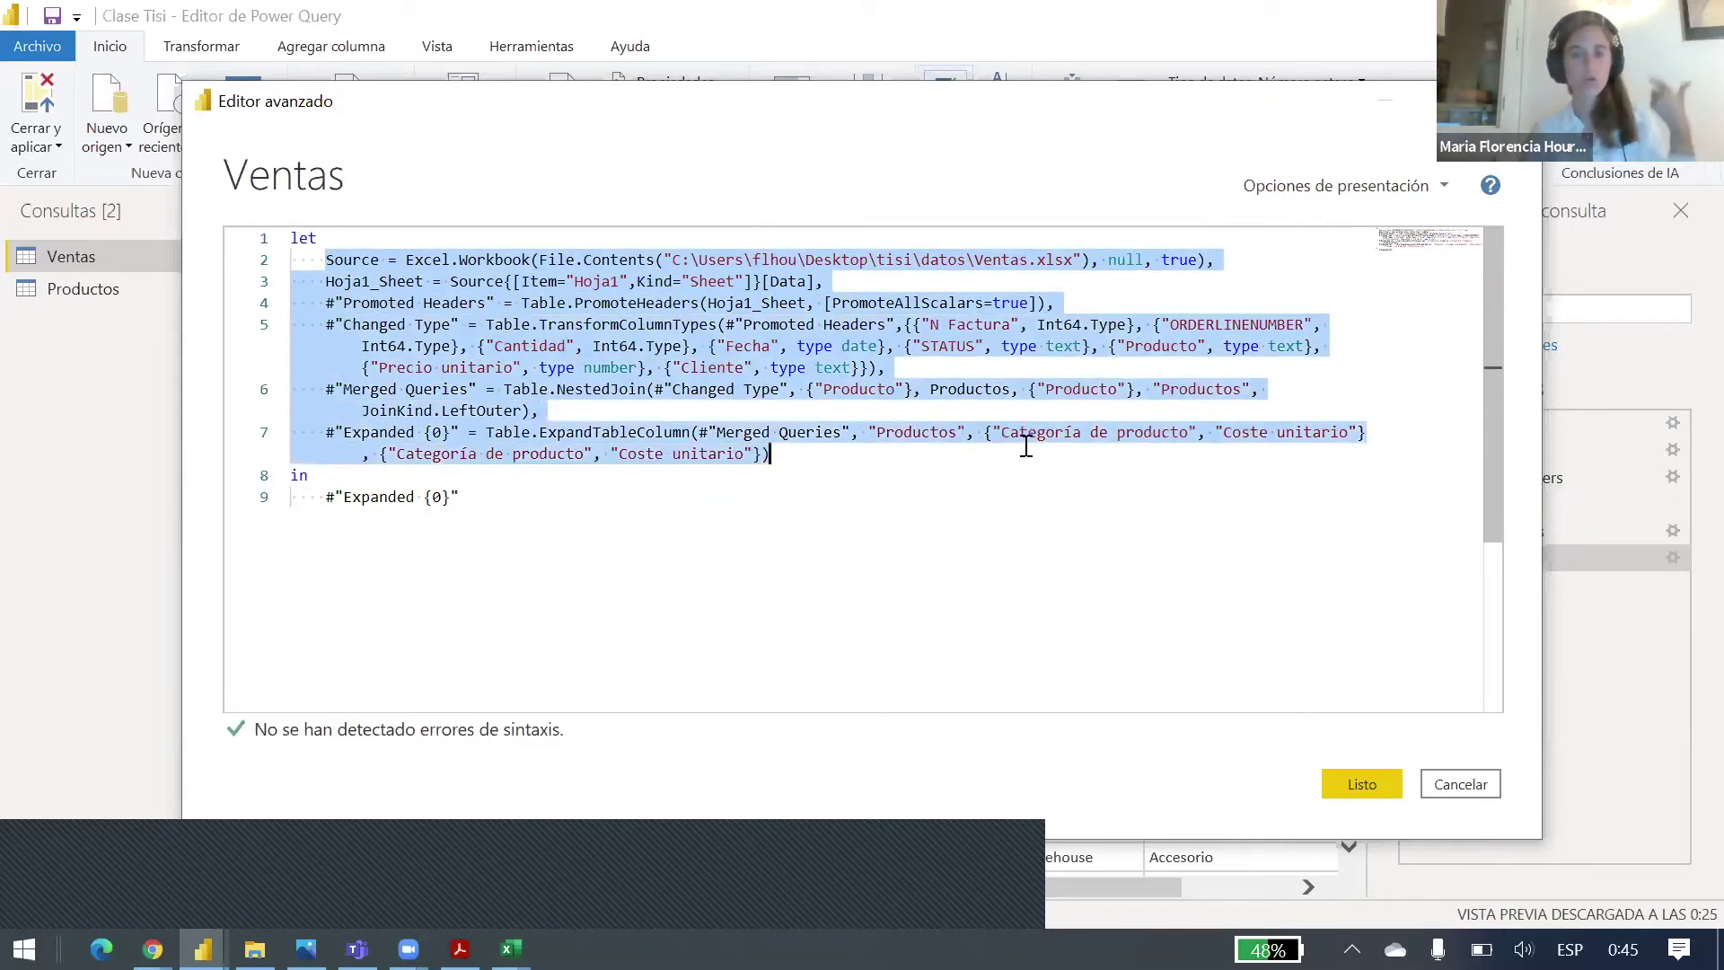
{"action": "left_click", "coordinate": [1448, 786]}
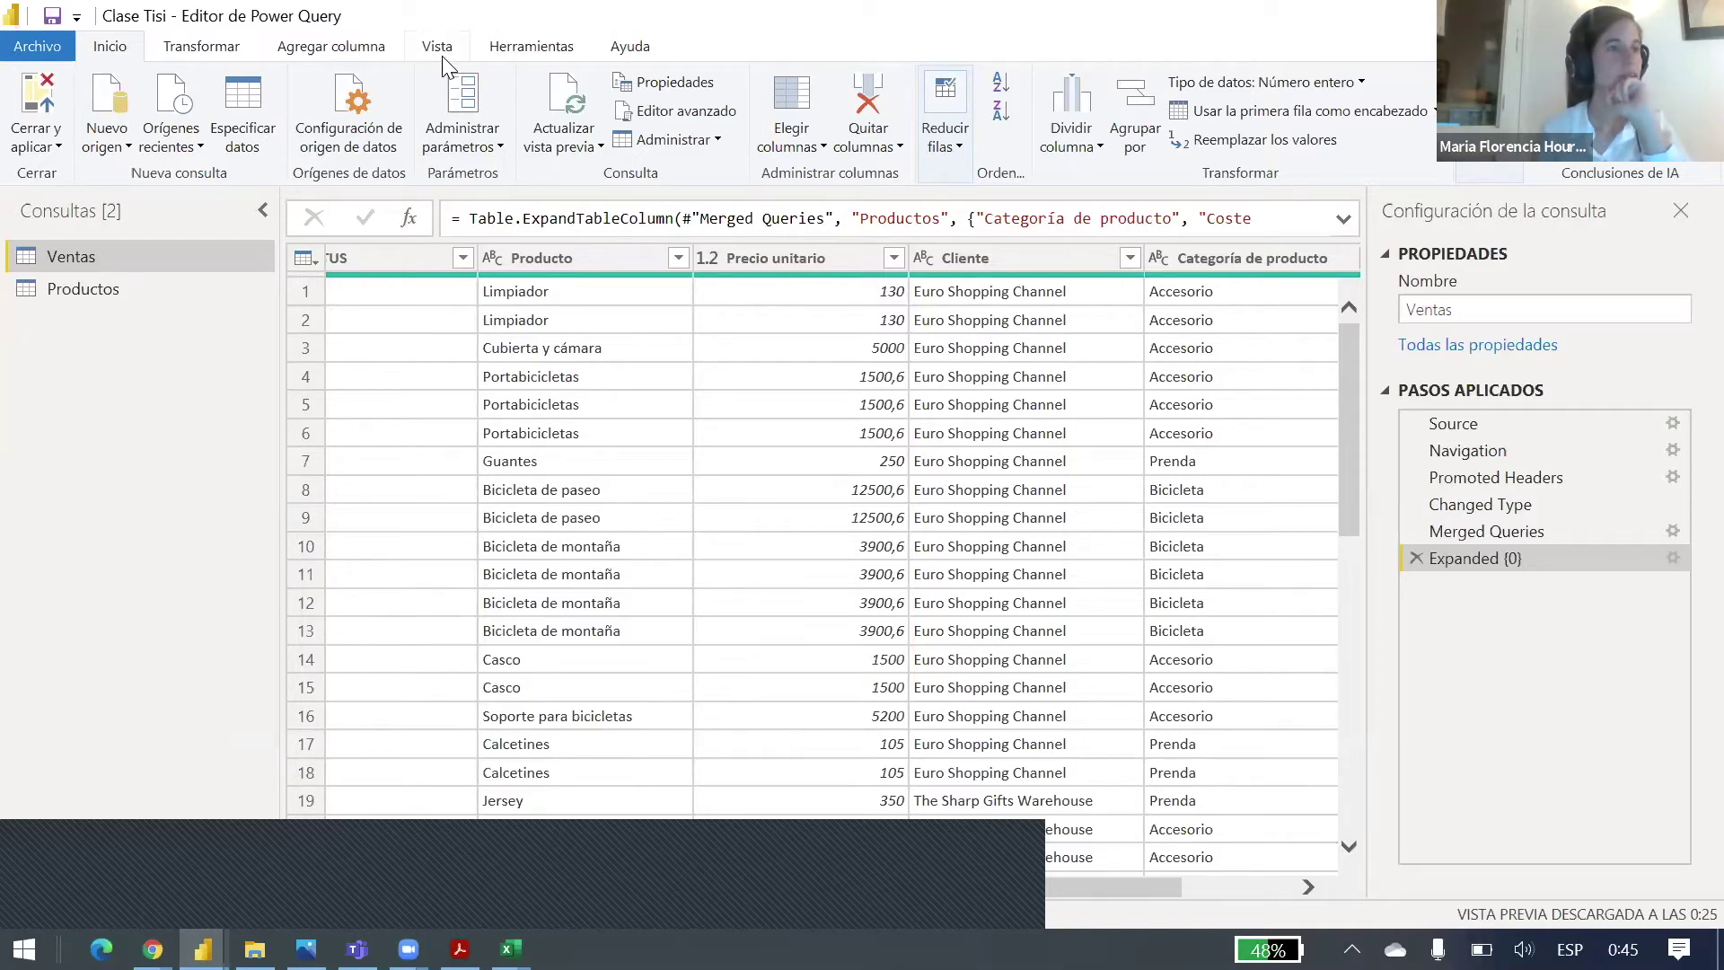
{"action": "left_click", "coordinate": [658, 115]}
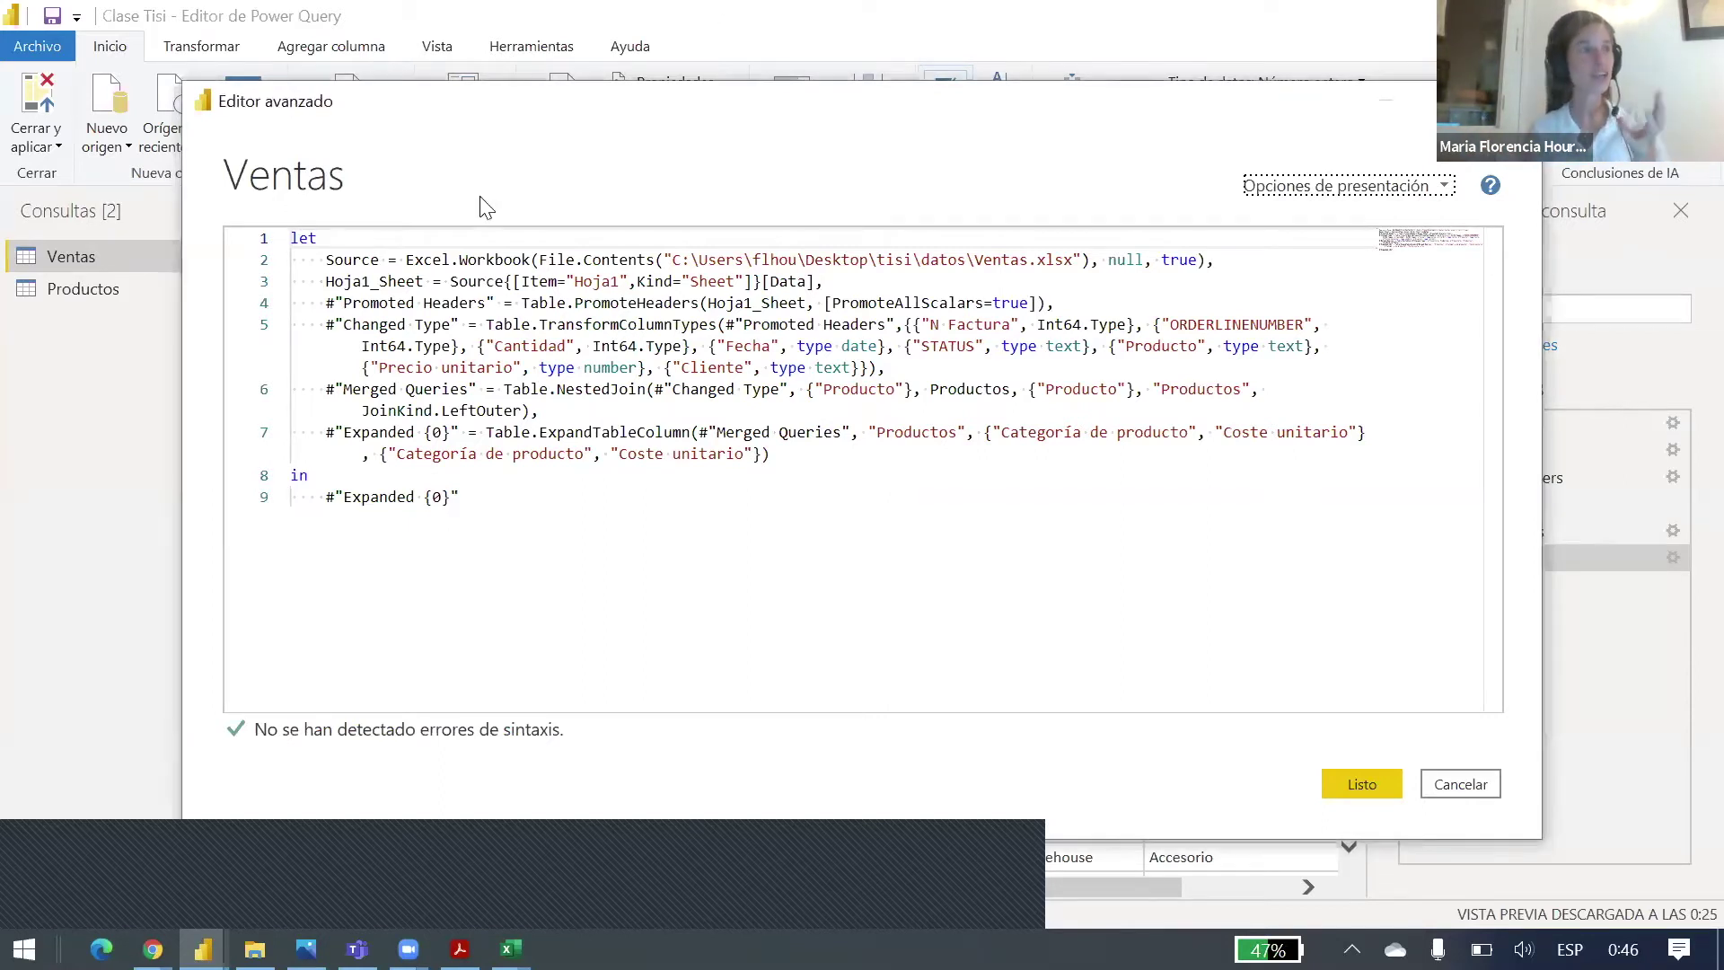
{"action": "double_click", "coordinate": [321, 239]}
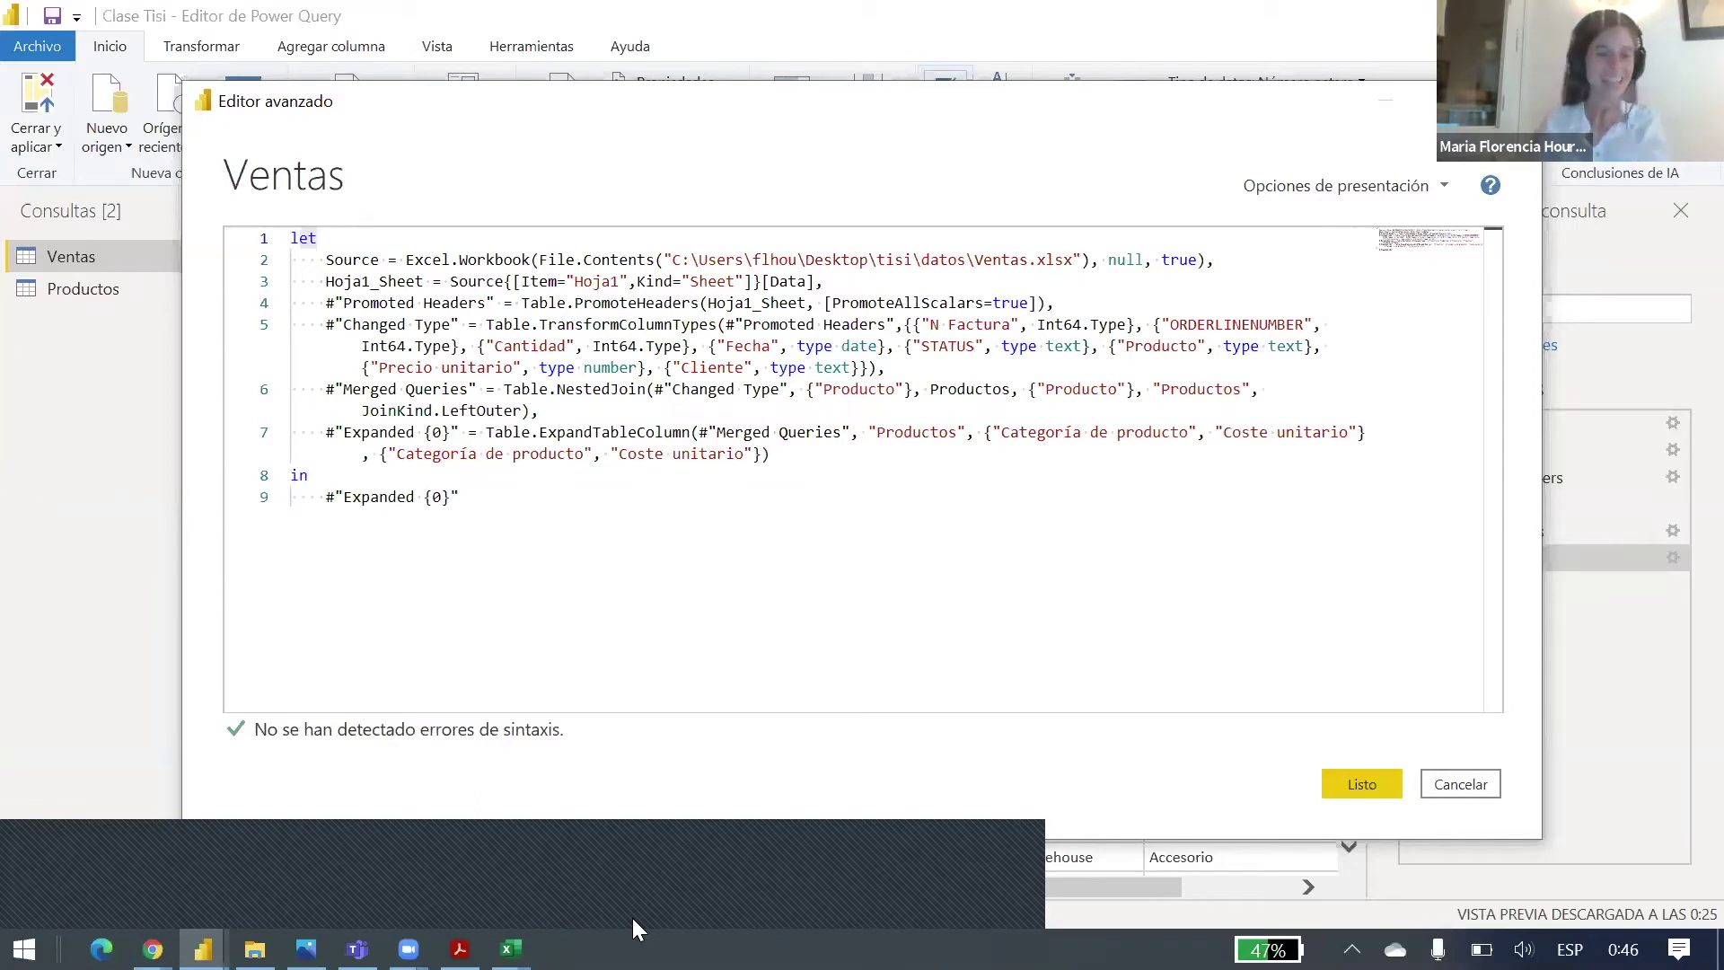
Step: Switch to File Explorer in a new window
{"action": "left_click", "coordinate": [255, 949]}
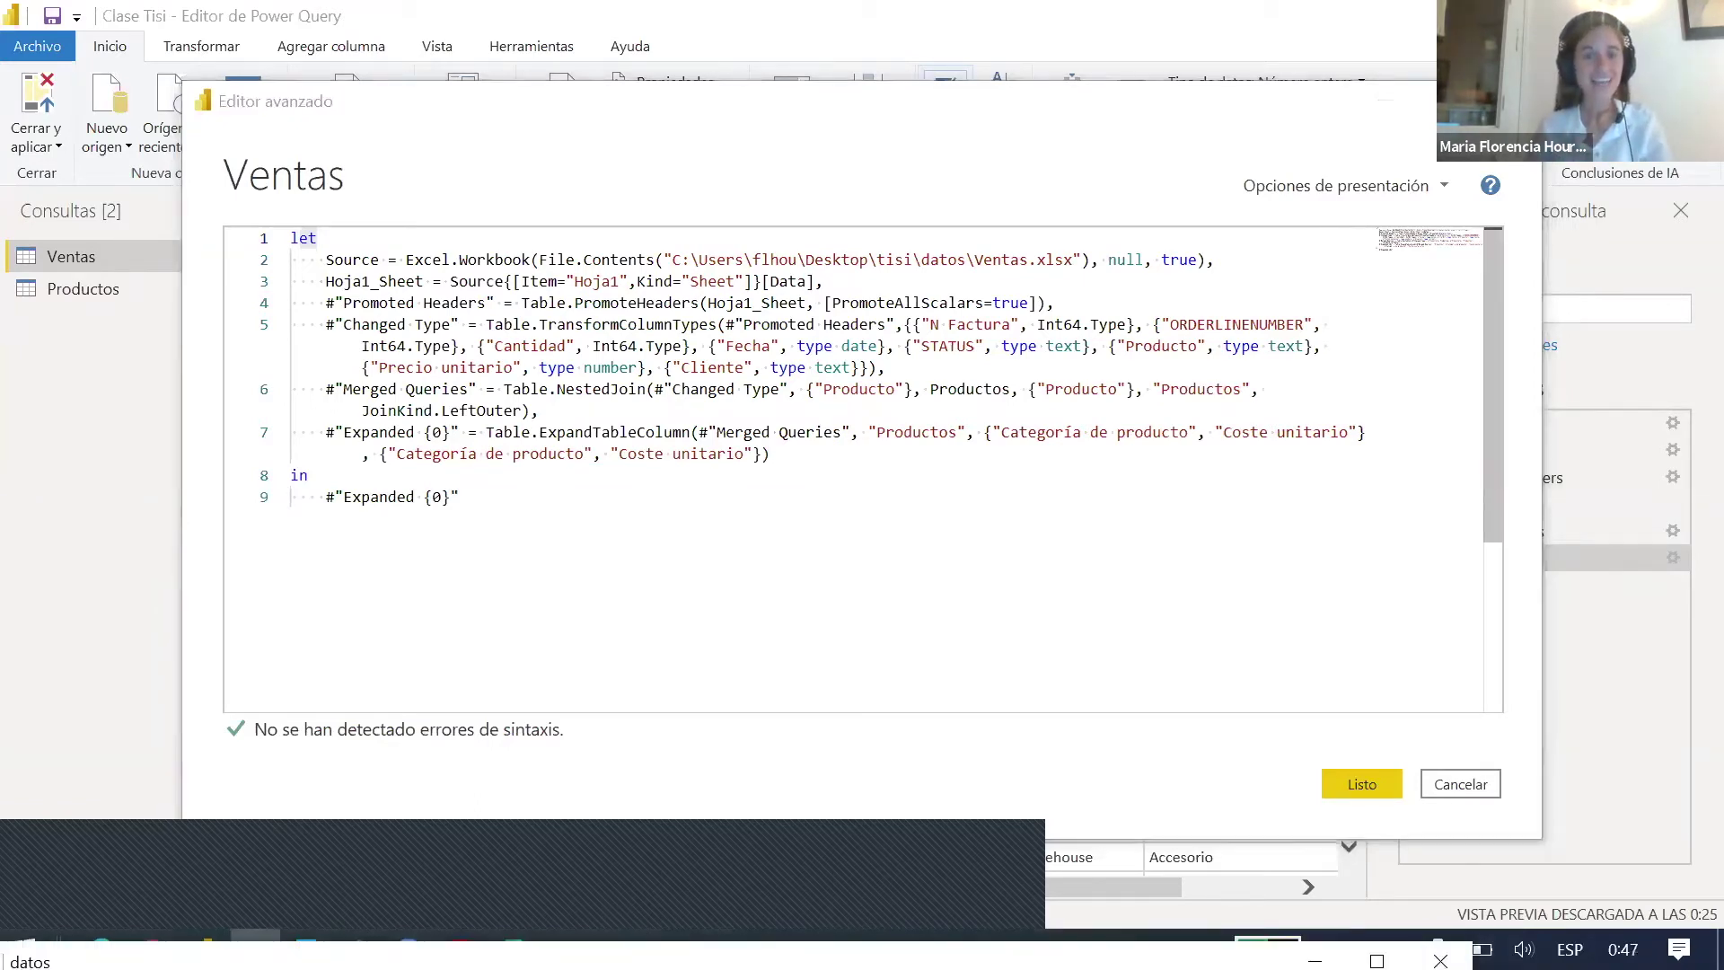
{"action": "left_click", "coordinate": [425, 823]}
{"action": "key", "text": "super"}
{"action": "key", "text": "super"}
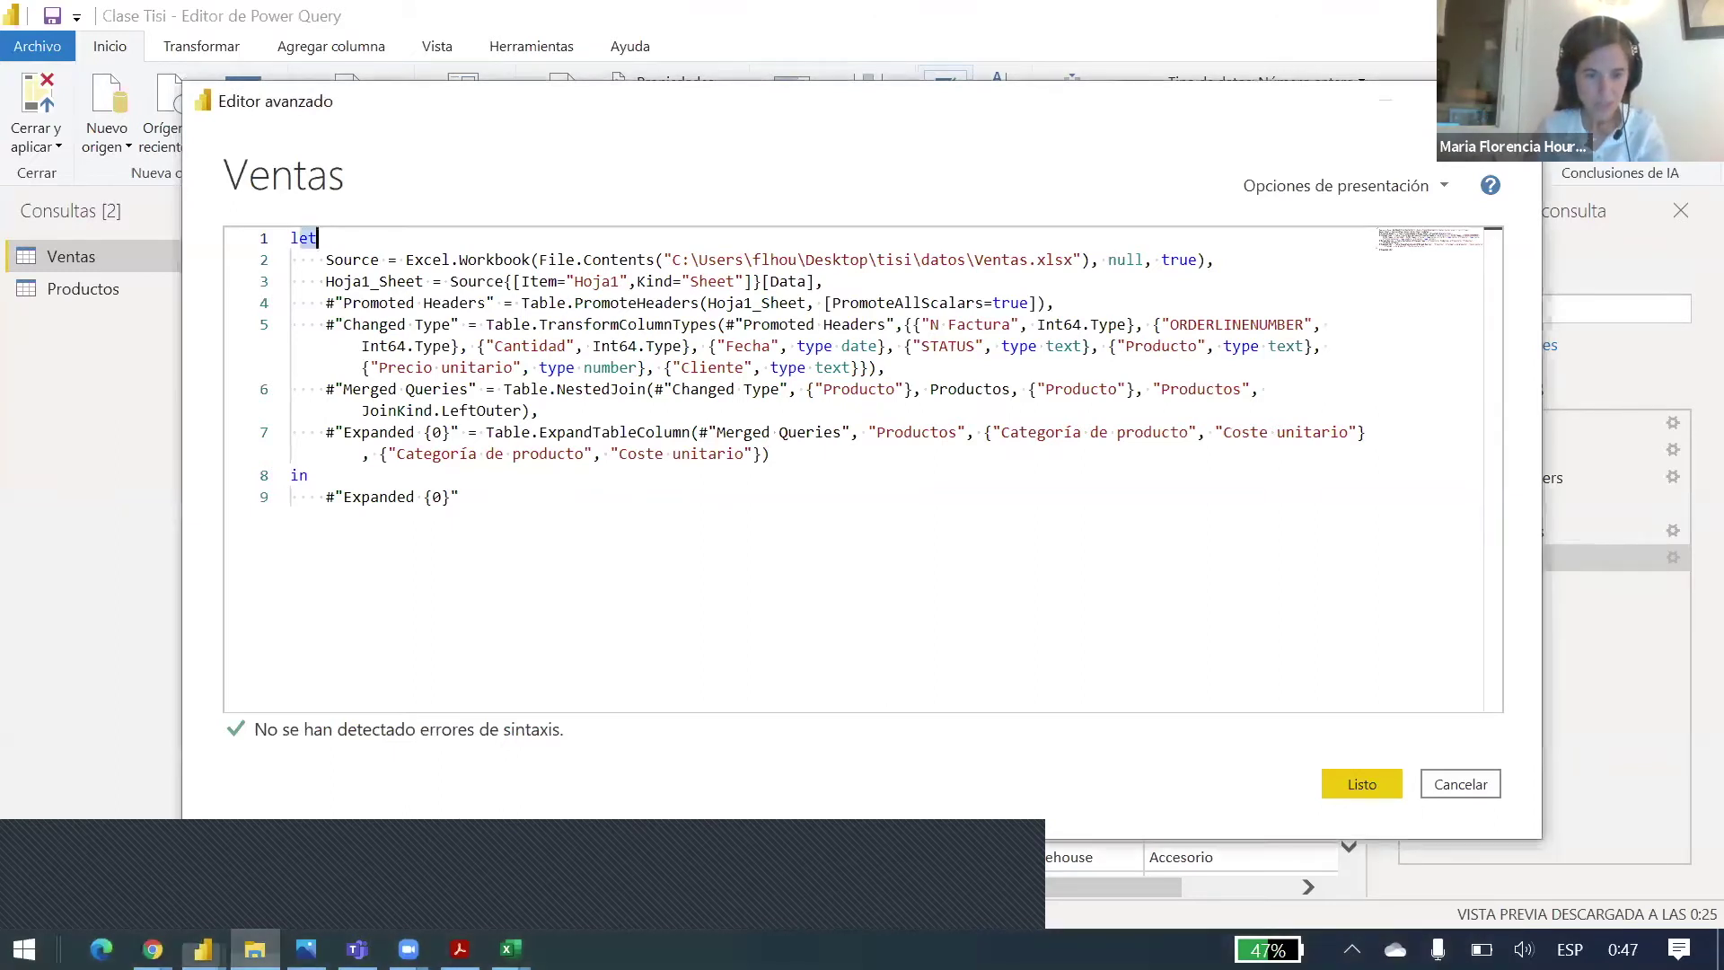
{"action": "right_click", "coordinate": [255, 949]}
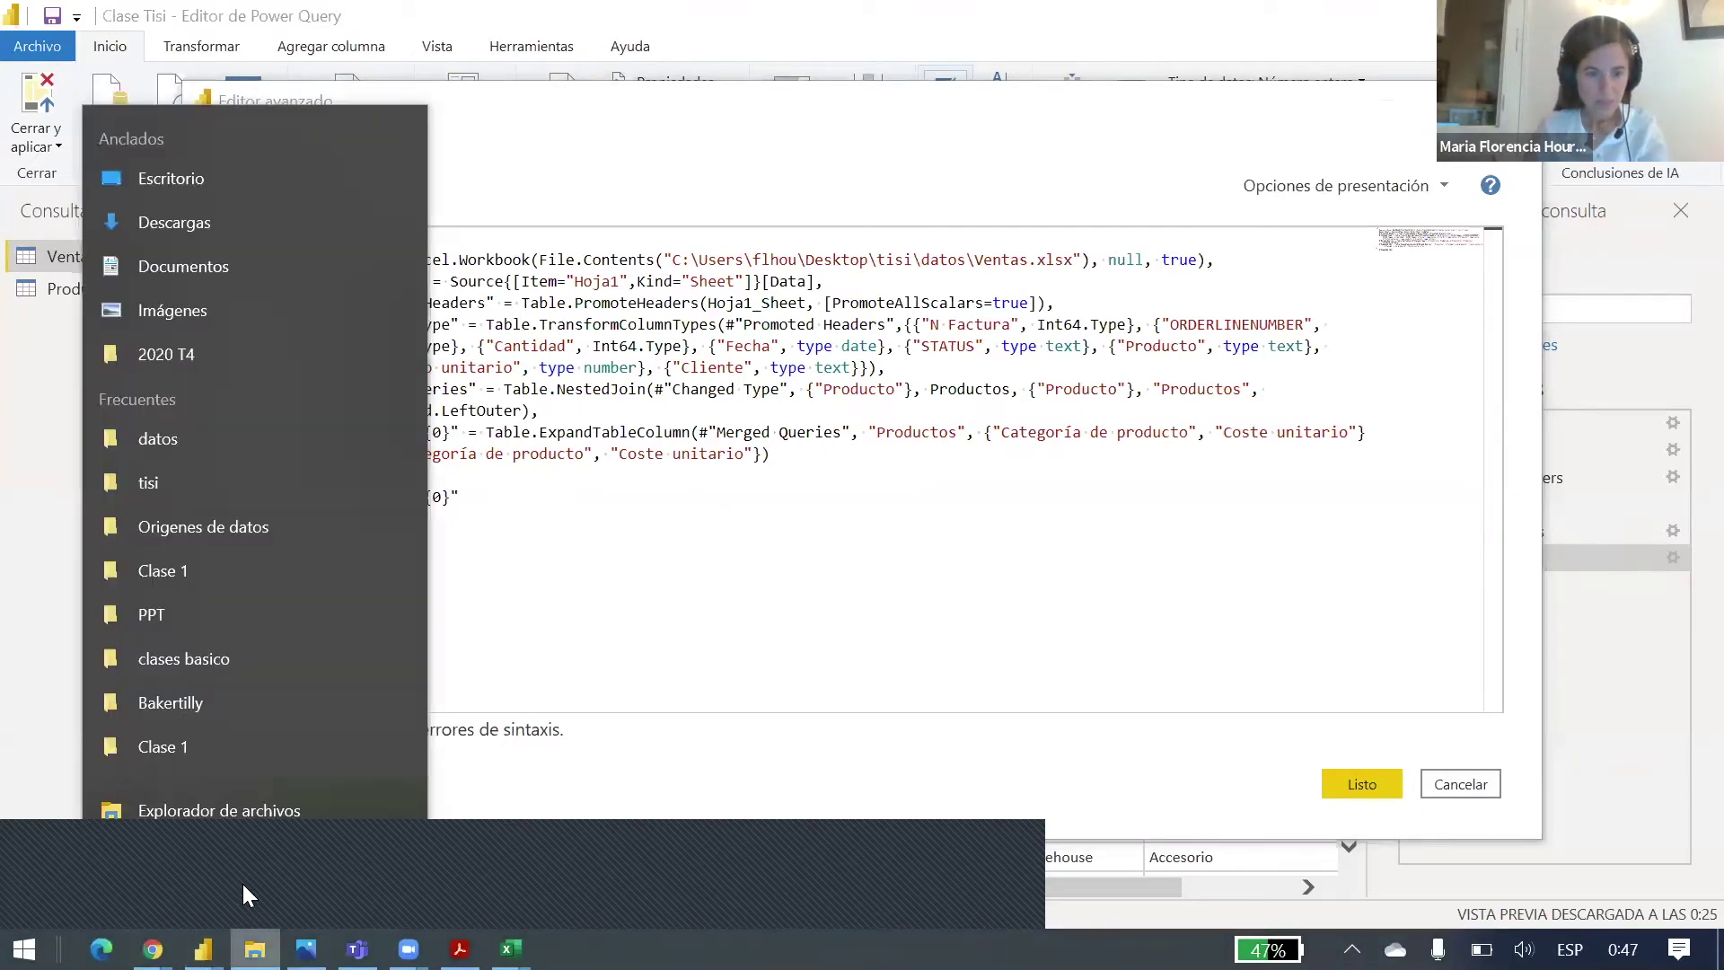
{"action": "left_click", "coordinate": [223, 810]}
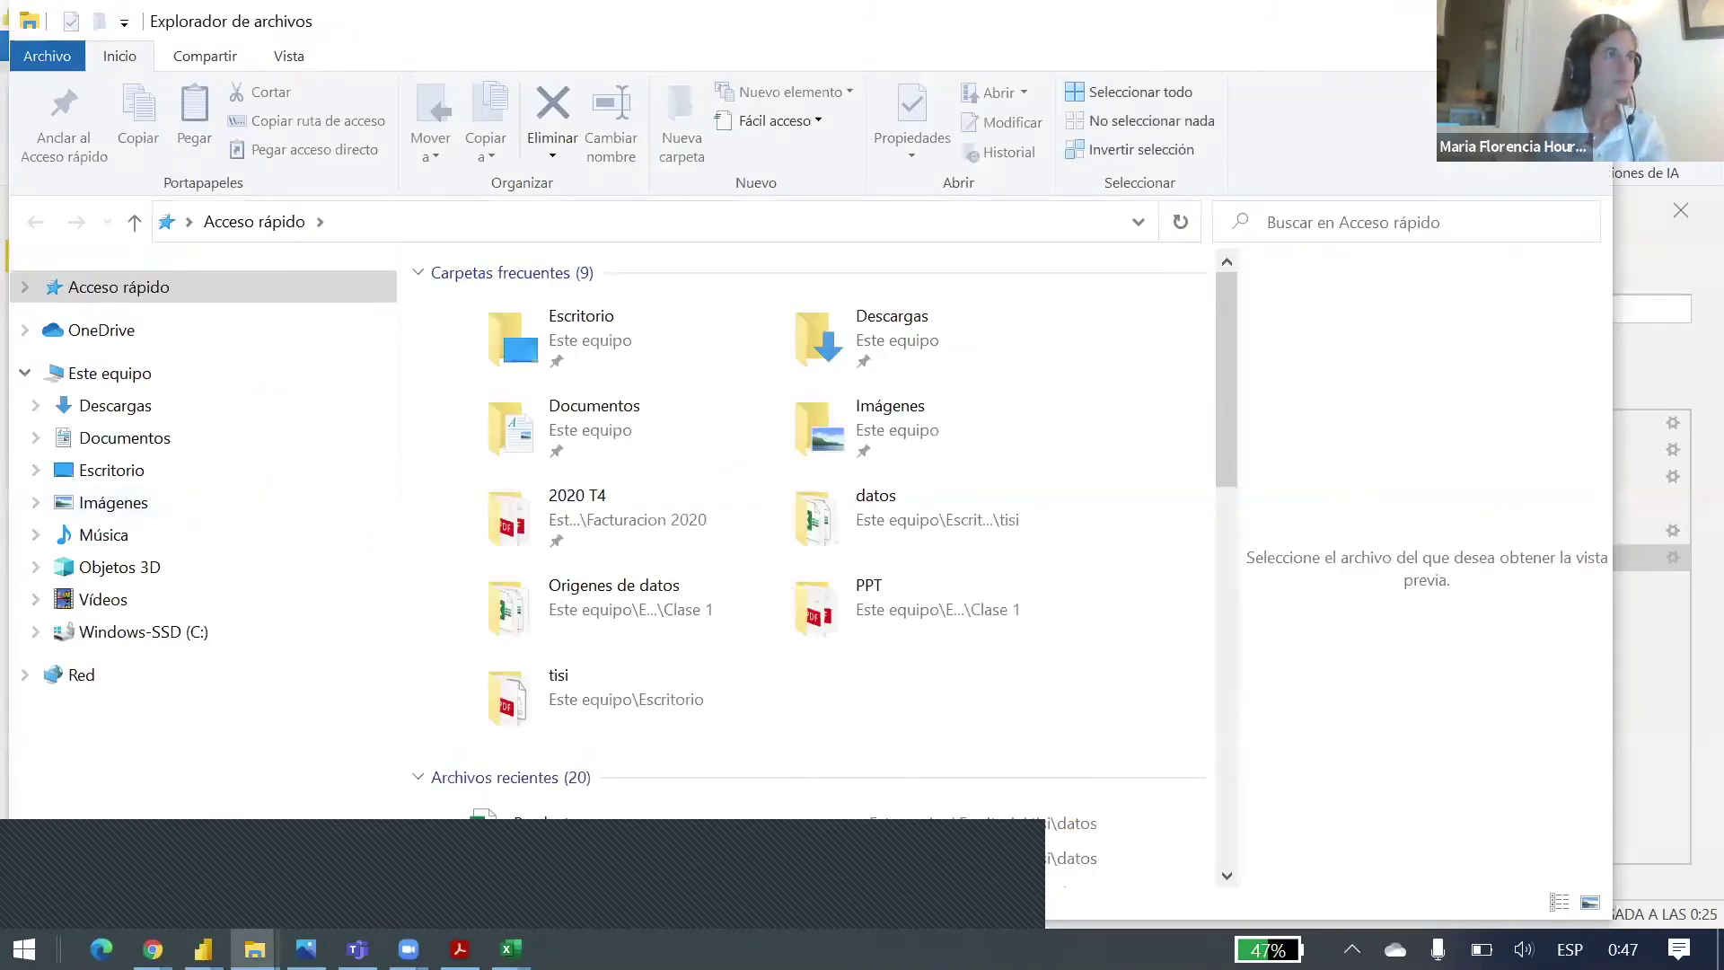
Step: Open the desktop's tisi\datos folder and compare the Ventas workbook's location with the file path in the query's Source line
{"action": "left_click", "coordinate": [139, 485]}
{"action": "left_click", "coordinate": [813, 331]}
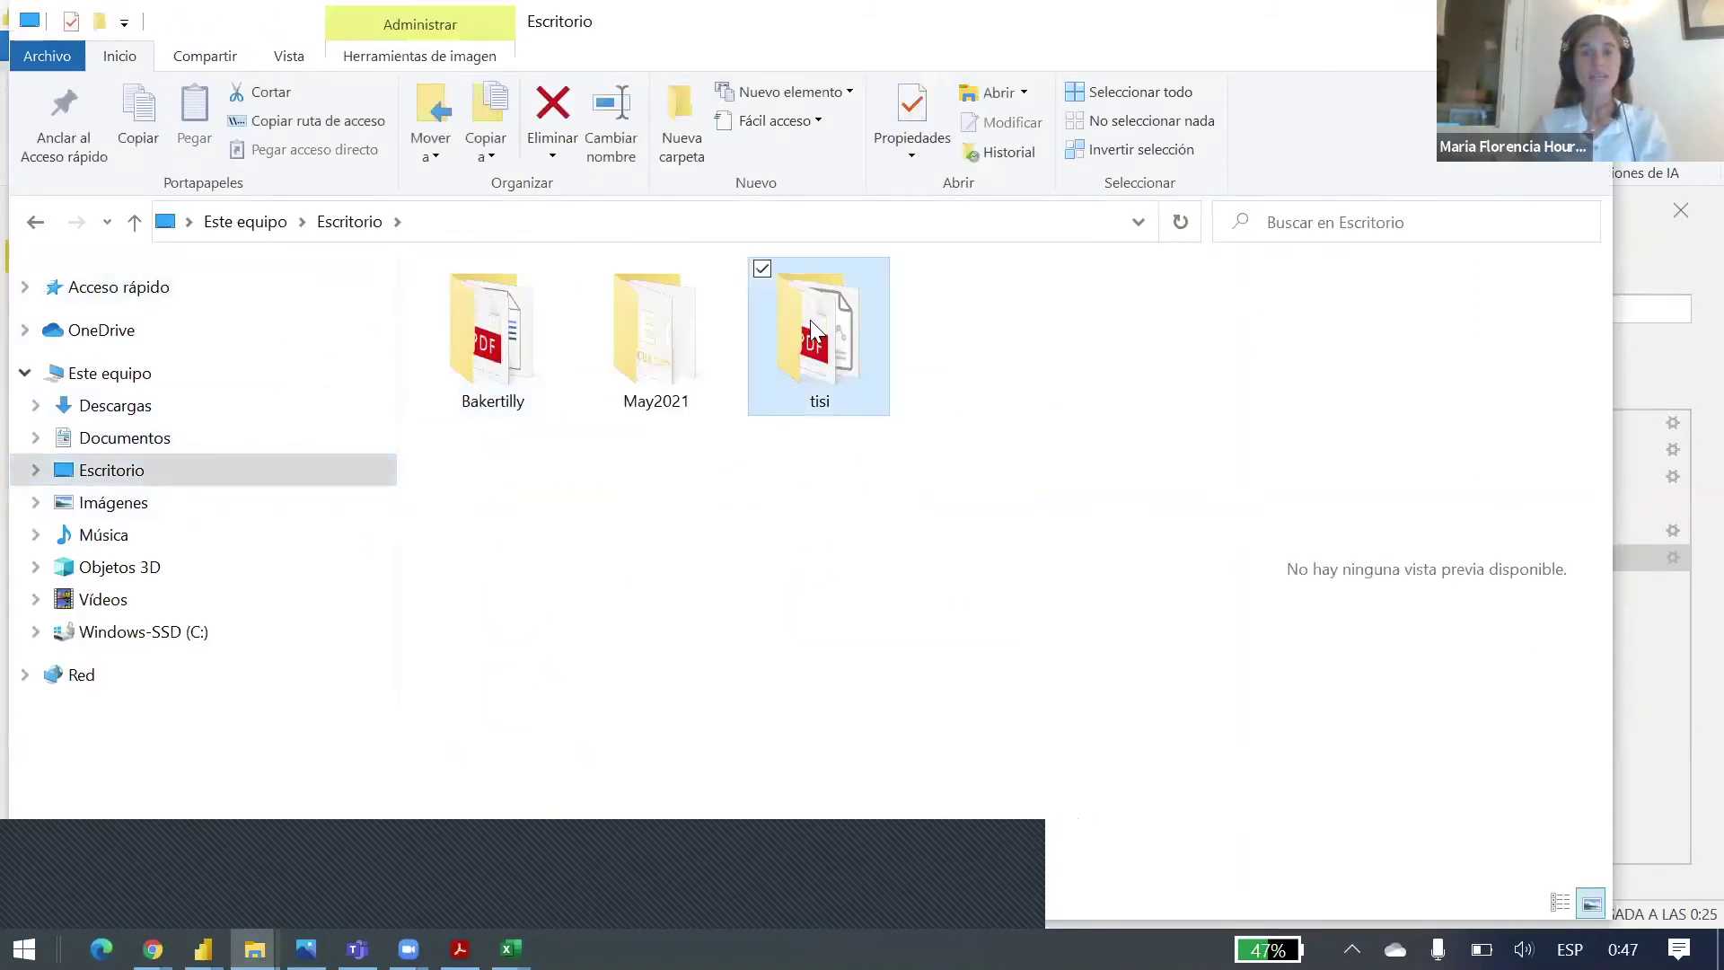
{"action": "double_click", "coordinate": [812, 331]}
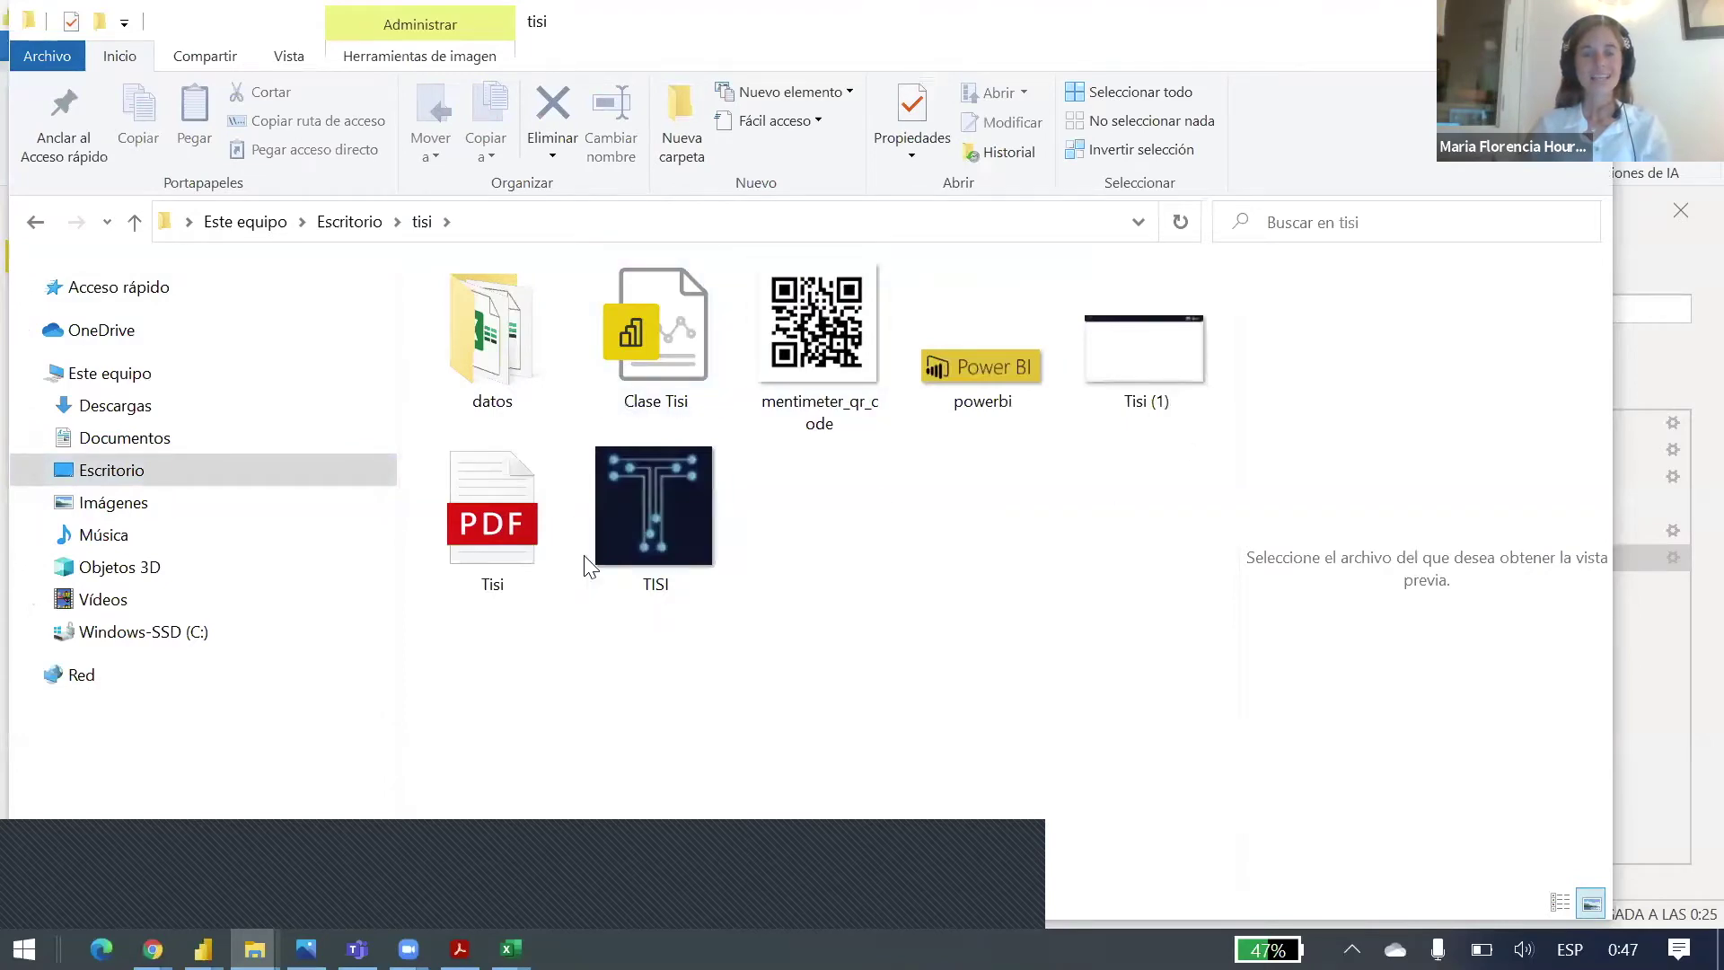
{"action": "double_click", "coordinate": [549, 354]}
{"action": "left_click", "coordinate": [573, 224]}
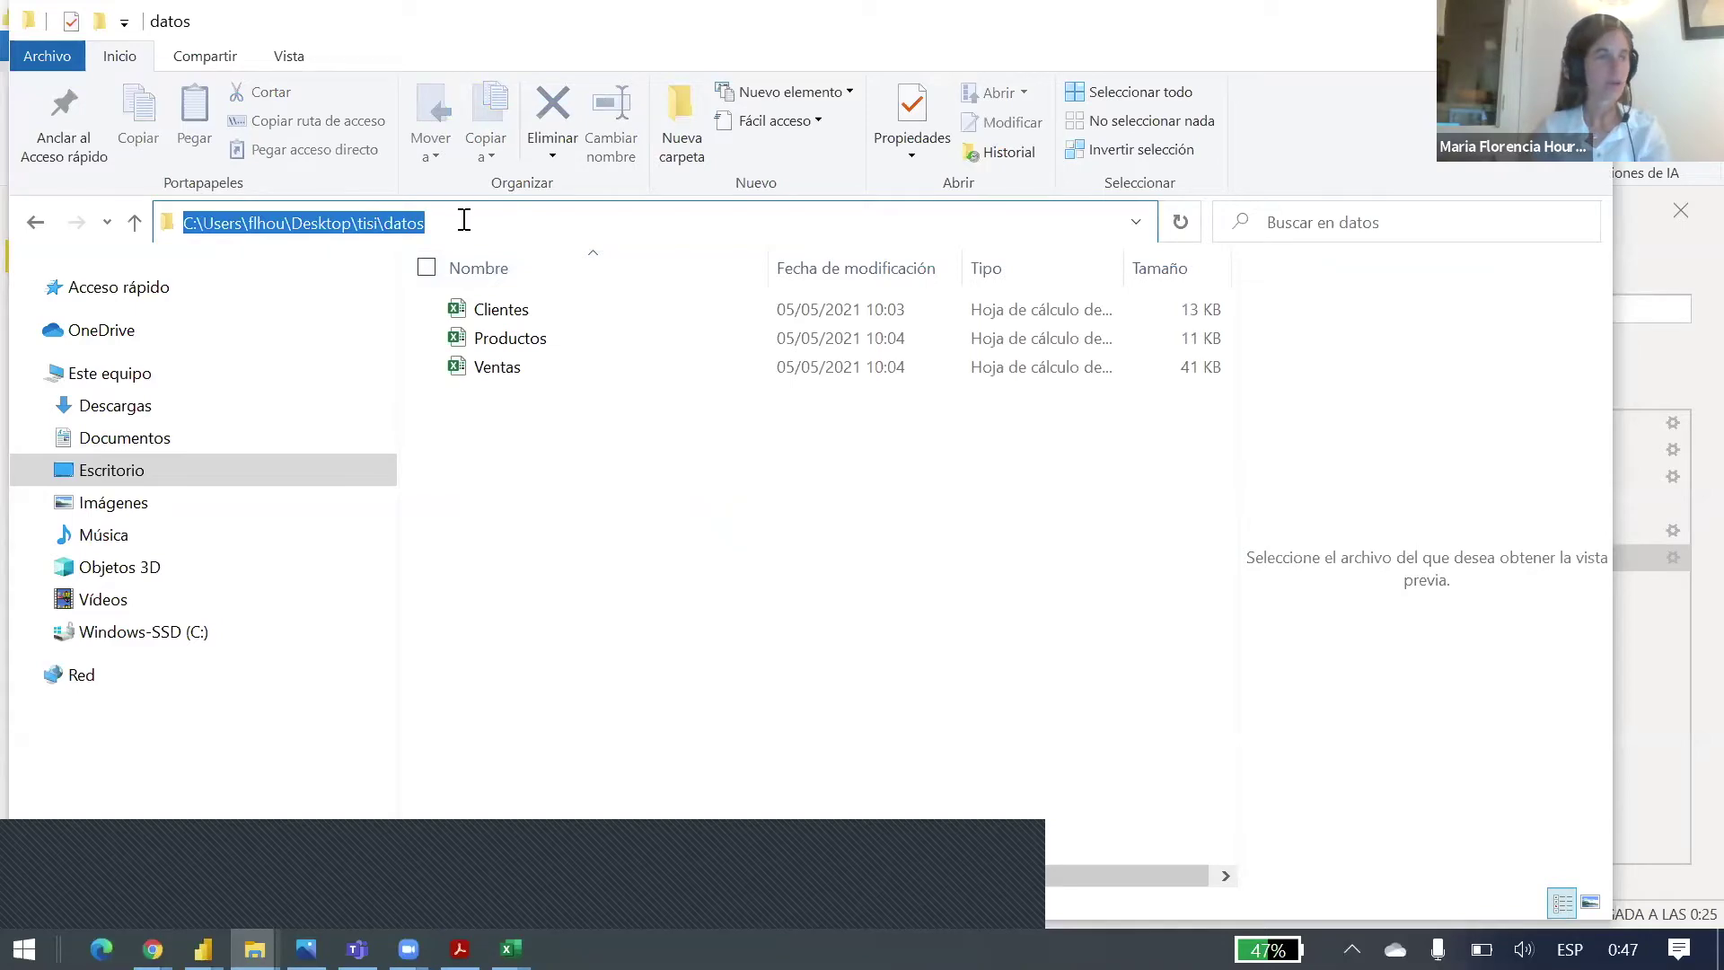
{"action": "left_click", "coordinate": [520, 375]}
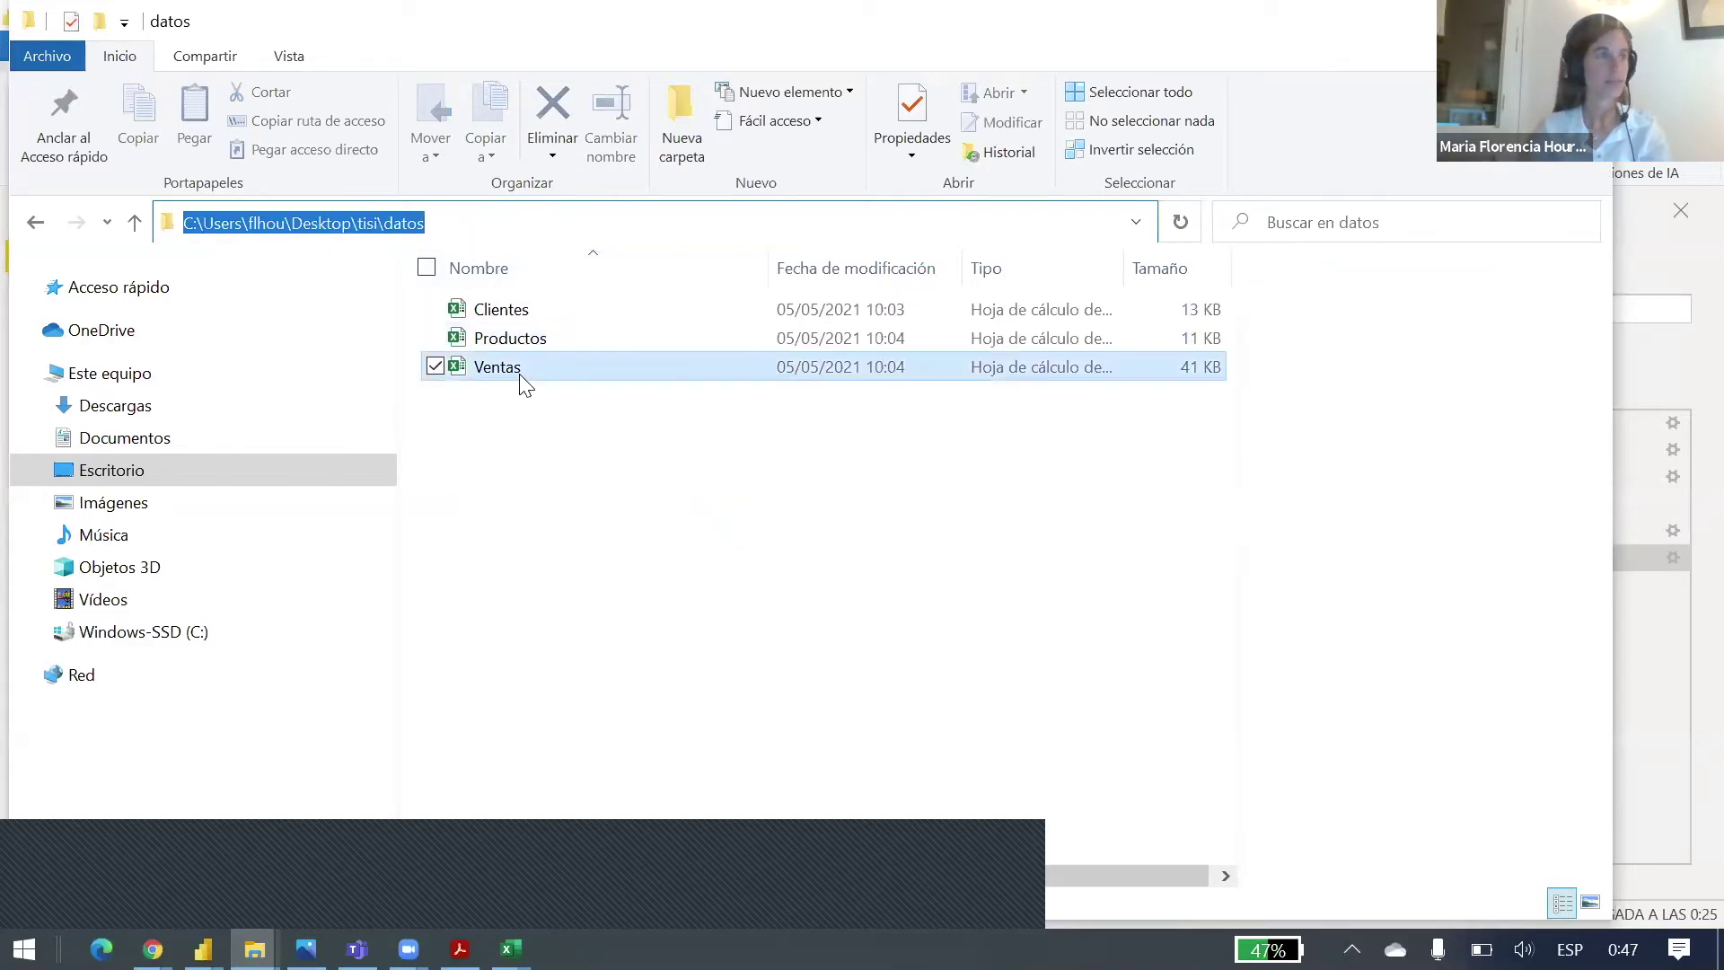
{"action": "double_click", "coordinate": [590, 47]}
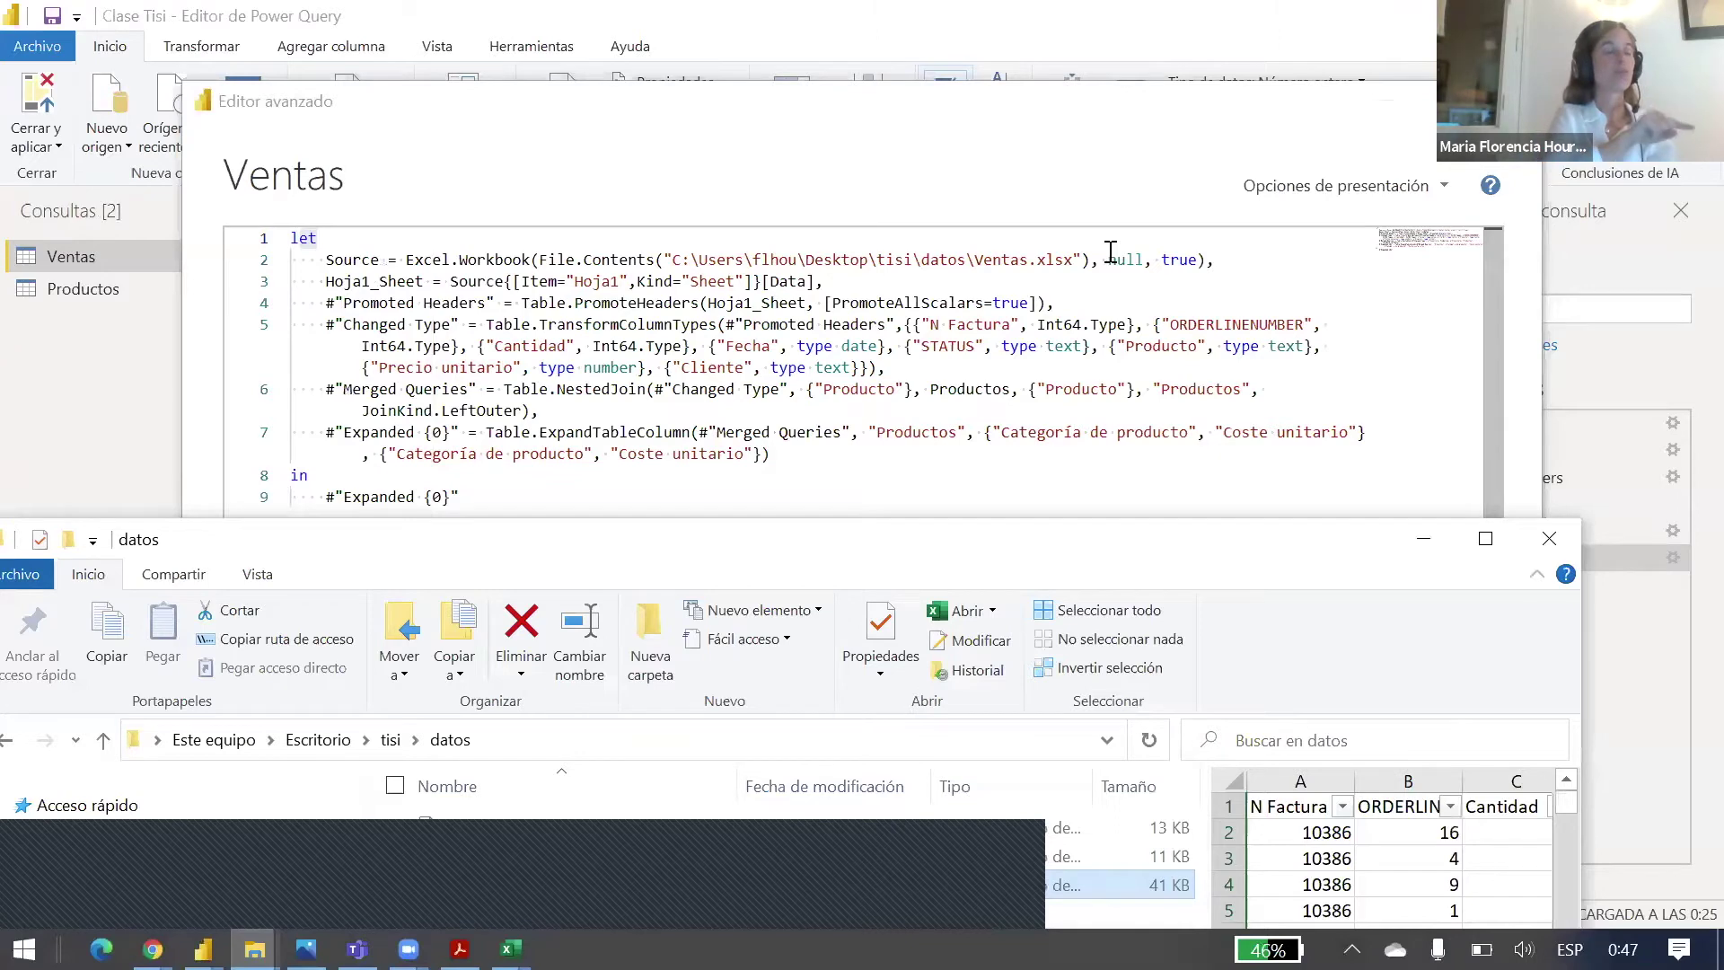
Step: Examine the Ventas M code from Source through Merged Queries and close the Advanced Editor
{"action": "left_click_drag", "start_coordinate": [326, 259], "coordinate": [1137, 388]}
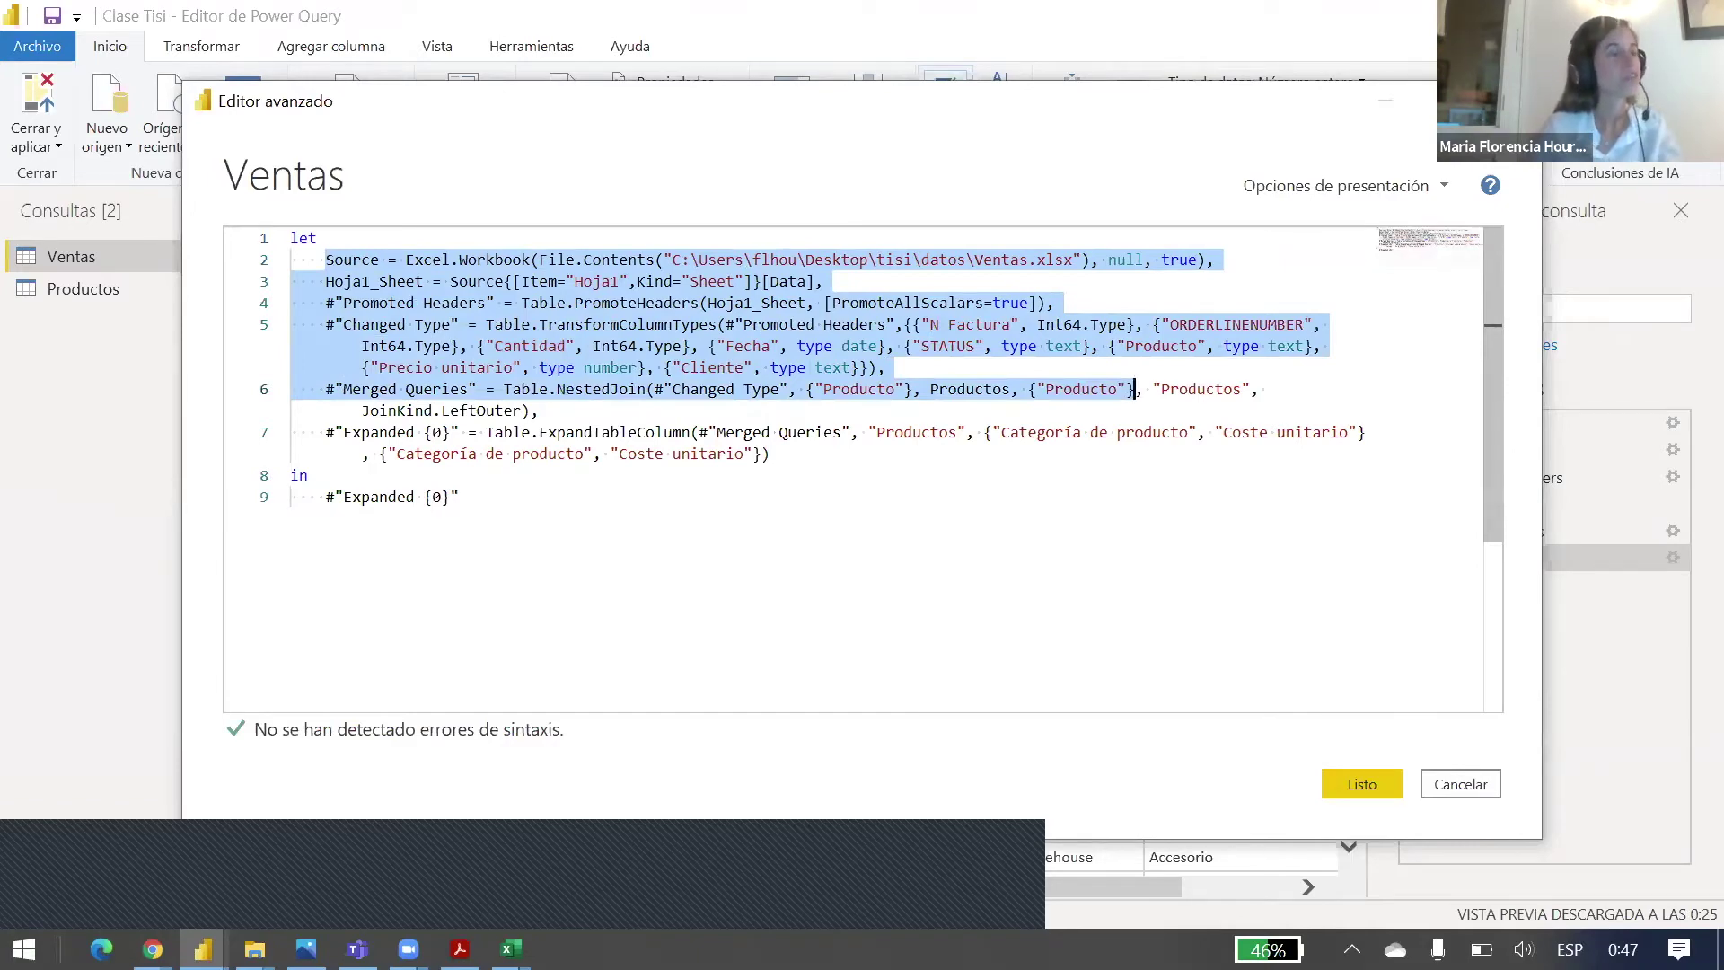
{"action": "left_click", "coordinate": [1188, 384]}
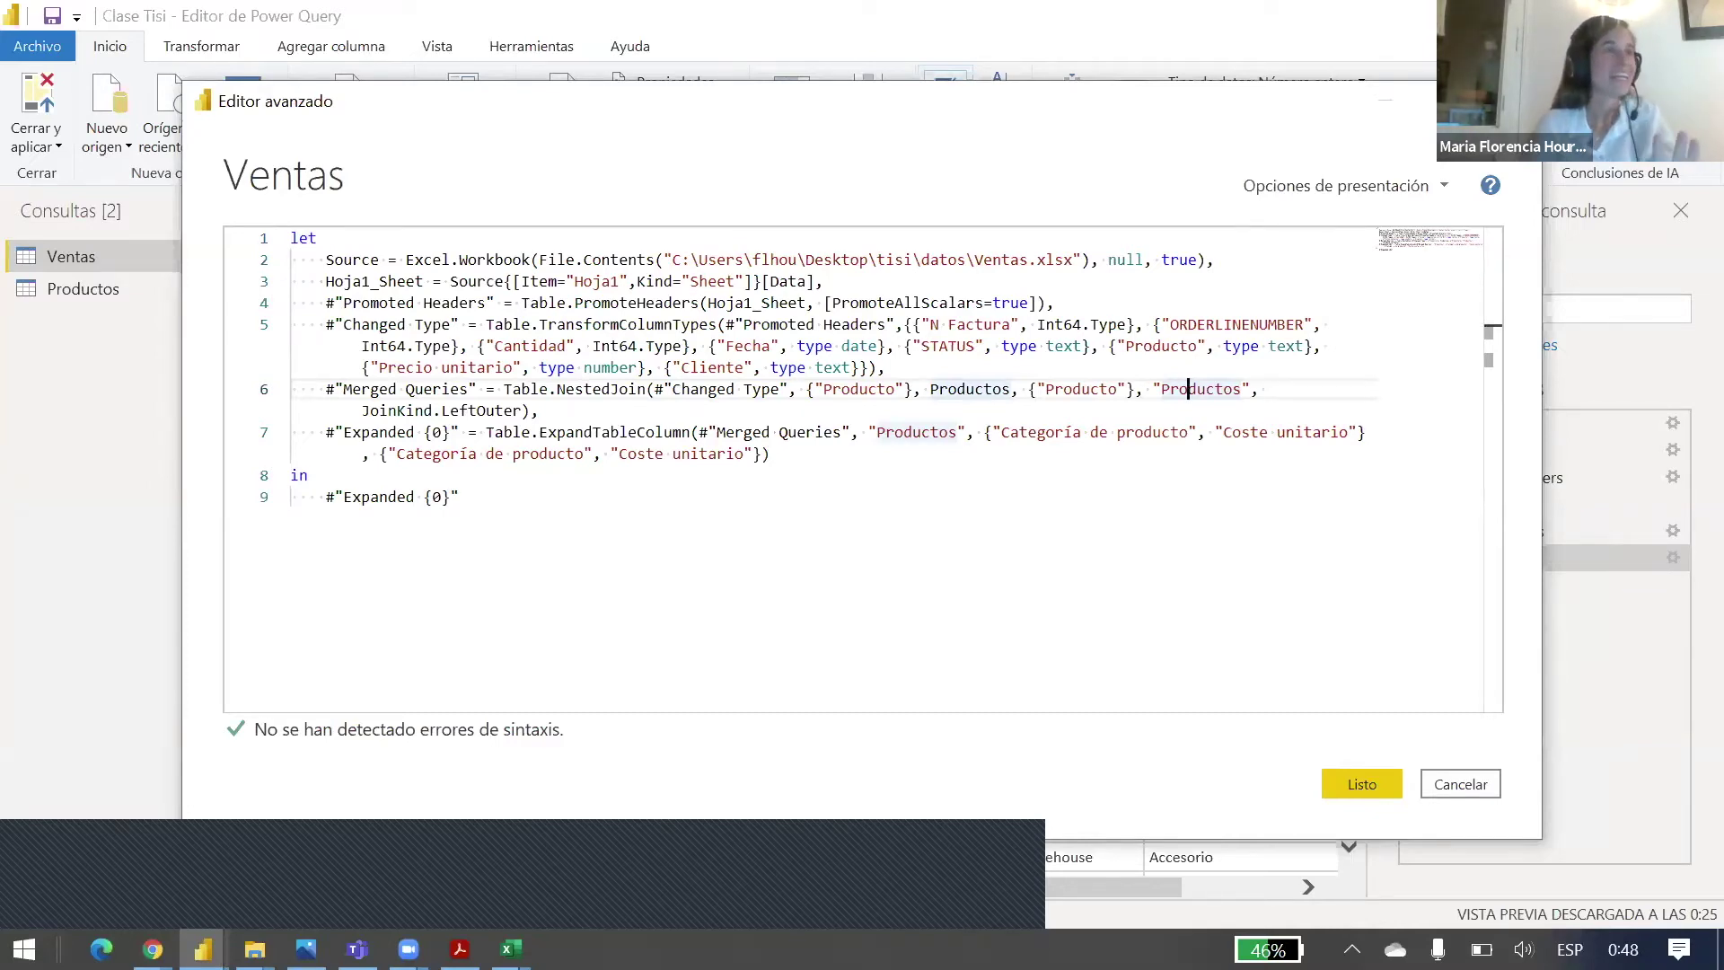
{"action": "key", "text": "Escape"}
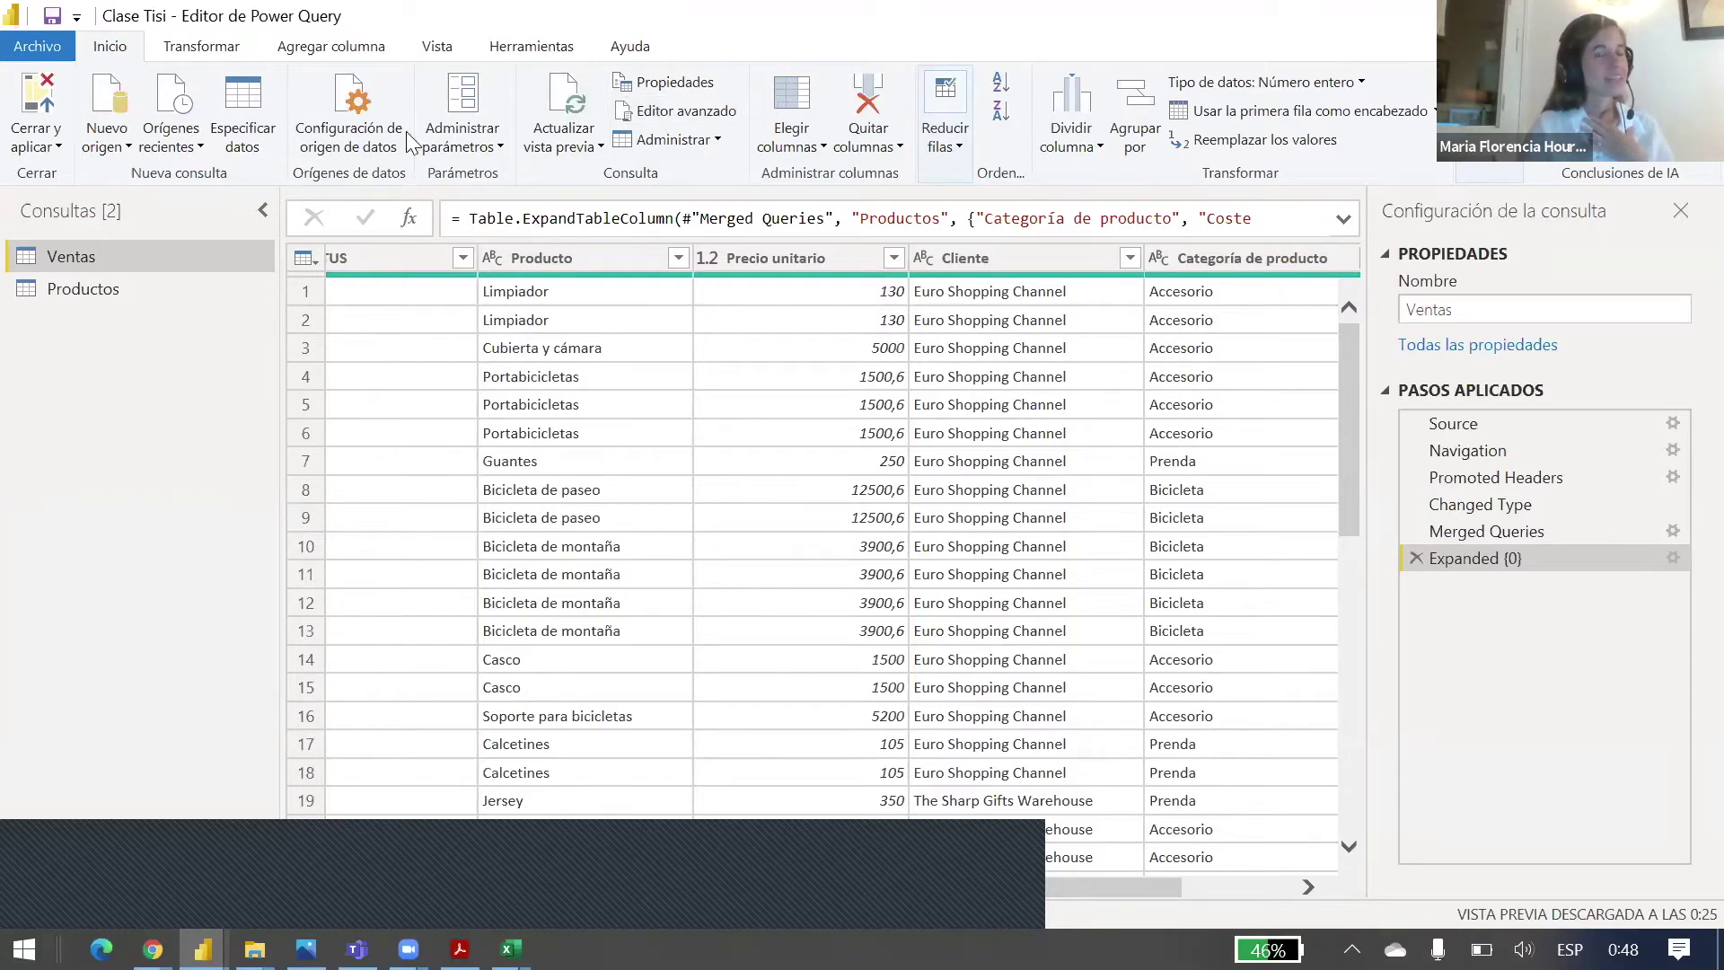
{"action": "left_click", "coordinate": [677, 110]}
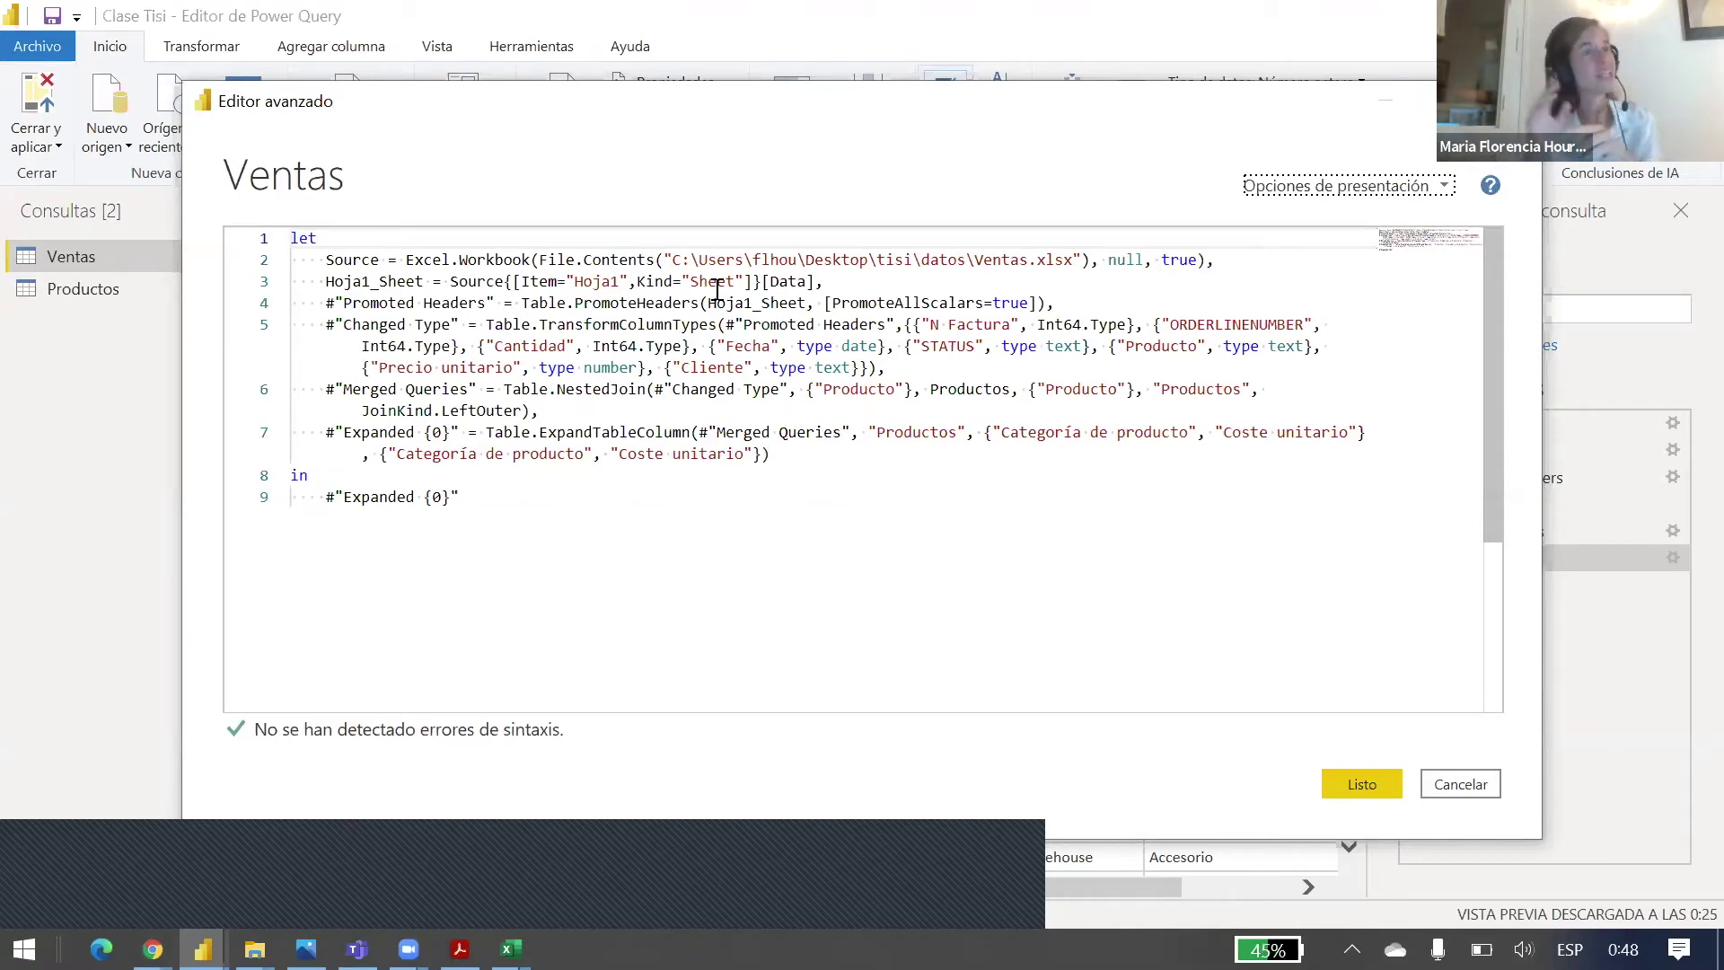
{"action": "left_click", "coordinate": [1478, 787]}
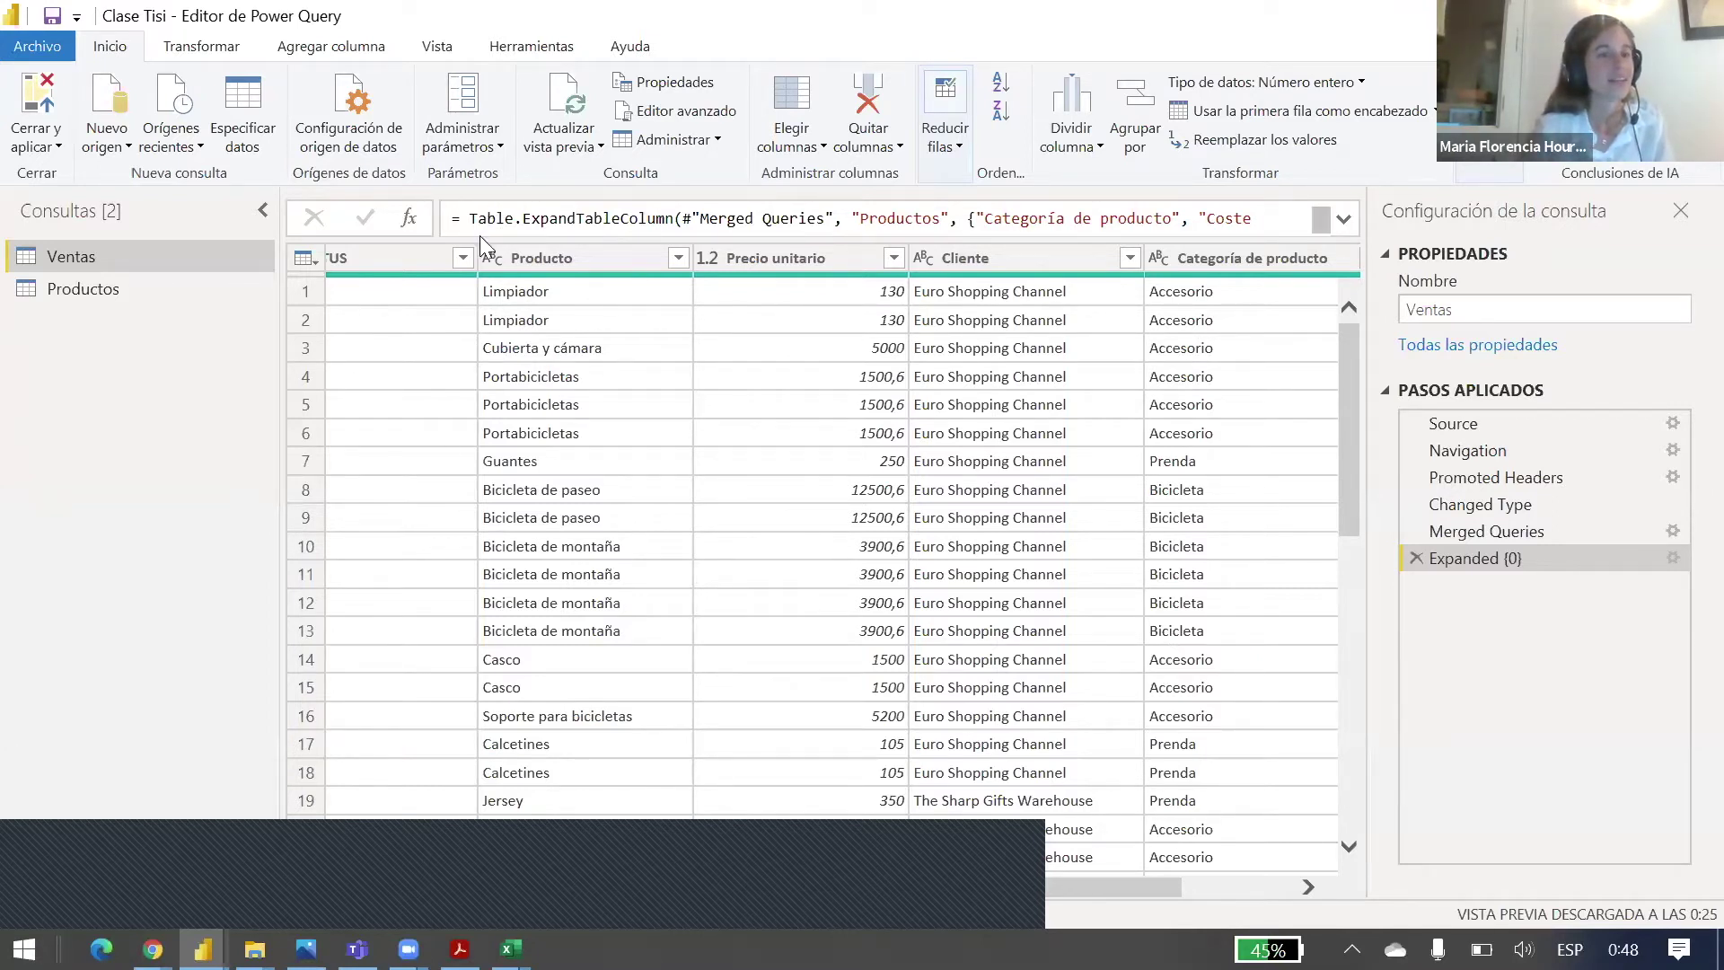
Step: Disable loading of the Productos query into the report
{"action": "left_click_drag", "start_coordinate": [1144, 894], "coordinate": [417, 354]}
{"action": "left_click", "coordinate": [391, 261]}
{"action": "left_click", "coordinate": [451, 400]}
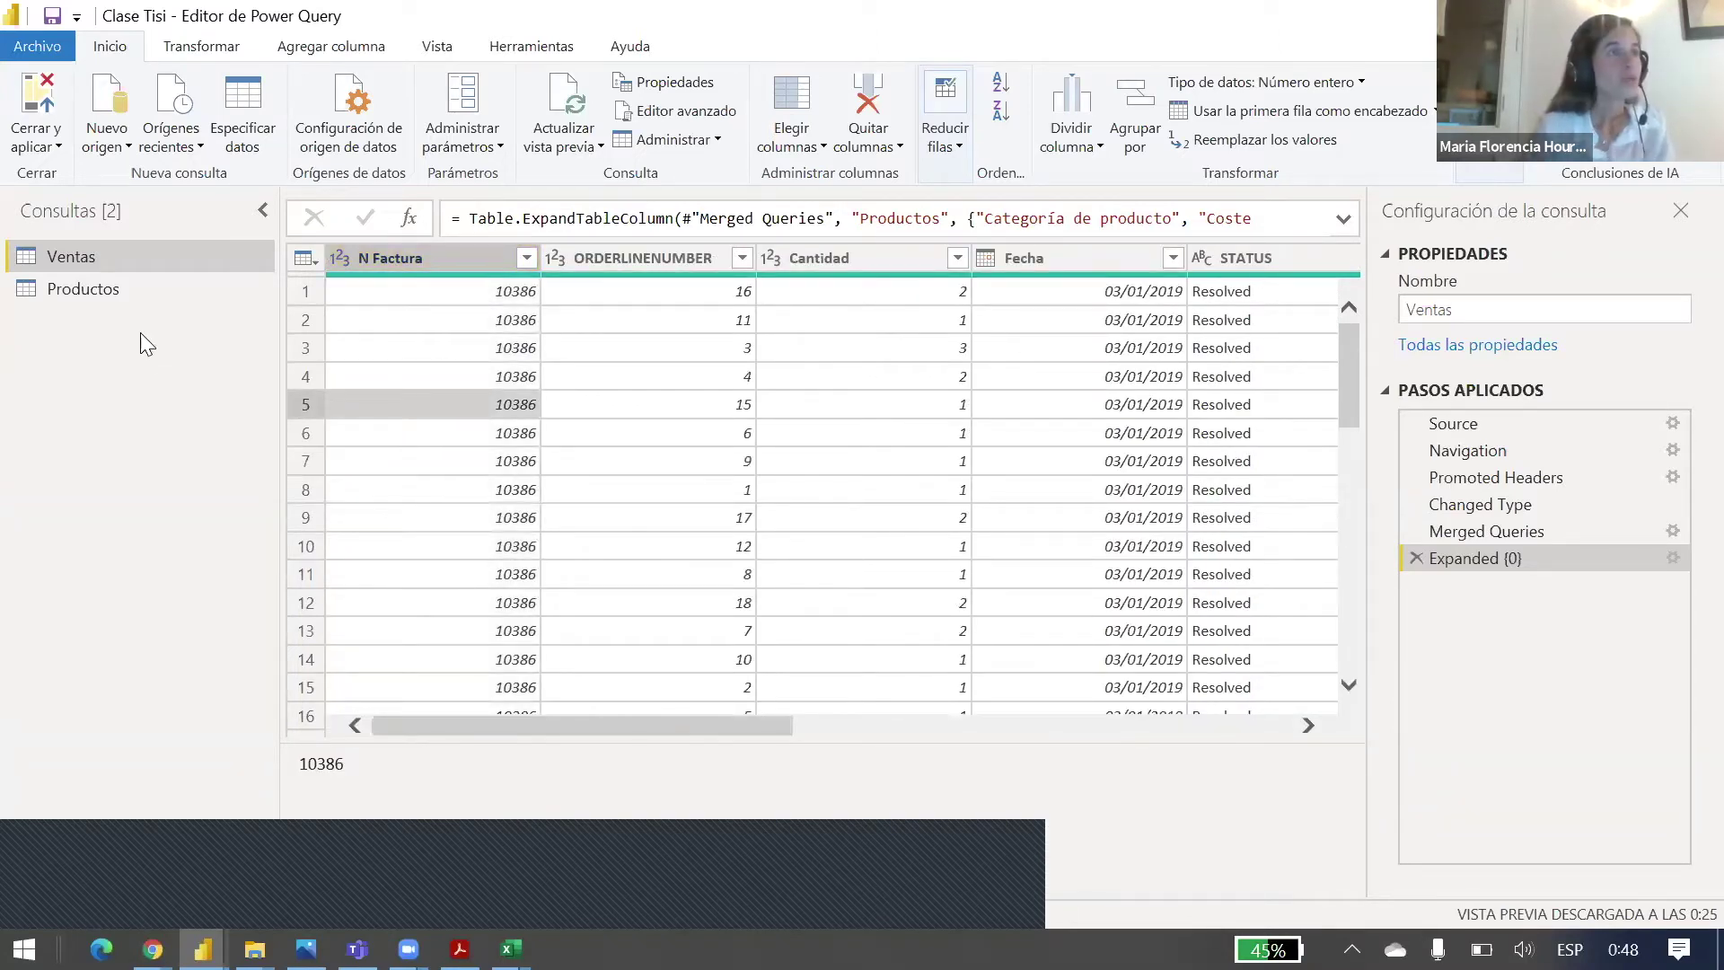
{"action": "right_click", "coordinate": [89, 289]}
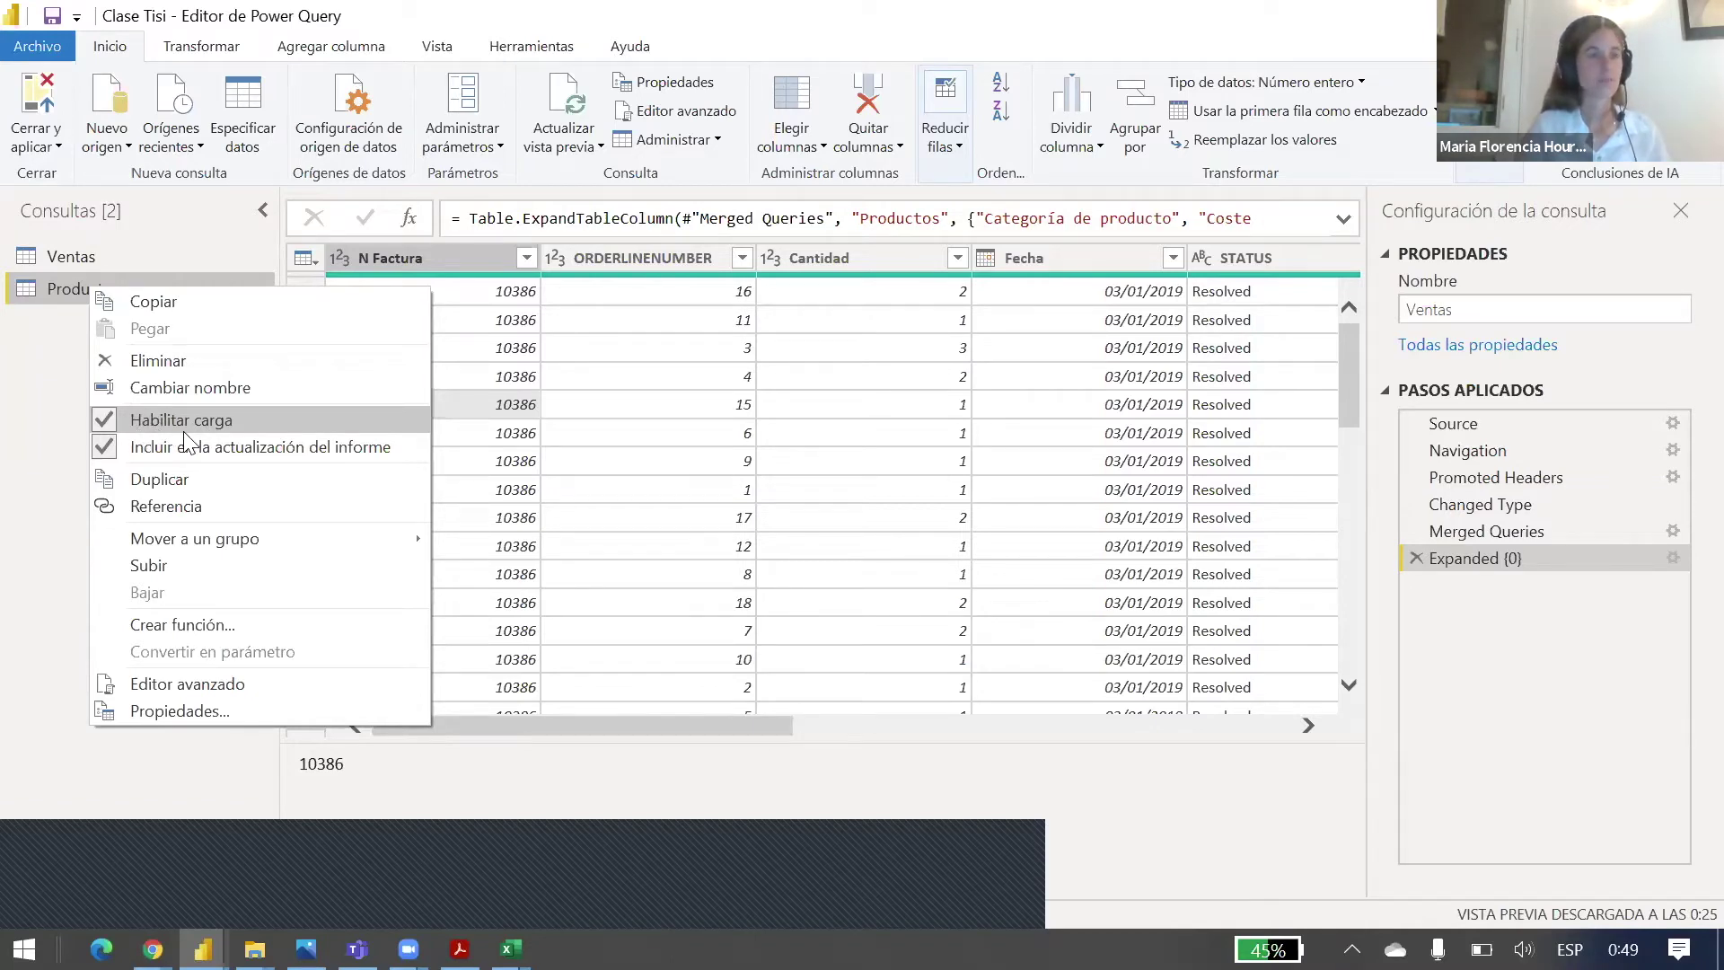
{"action": "left_click", "coordinate": [179, 426]}
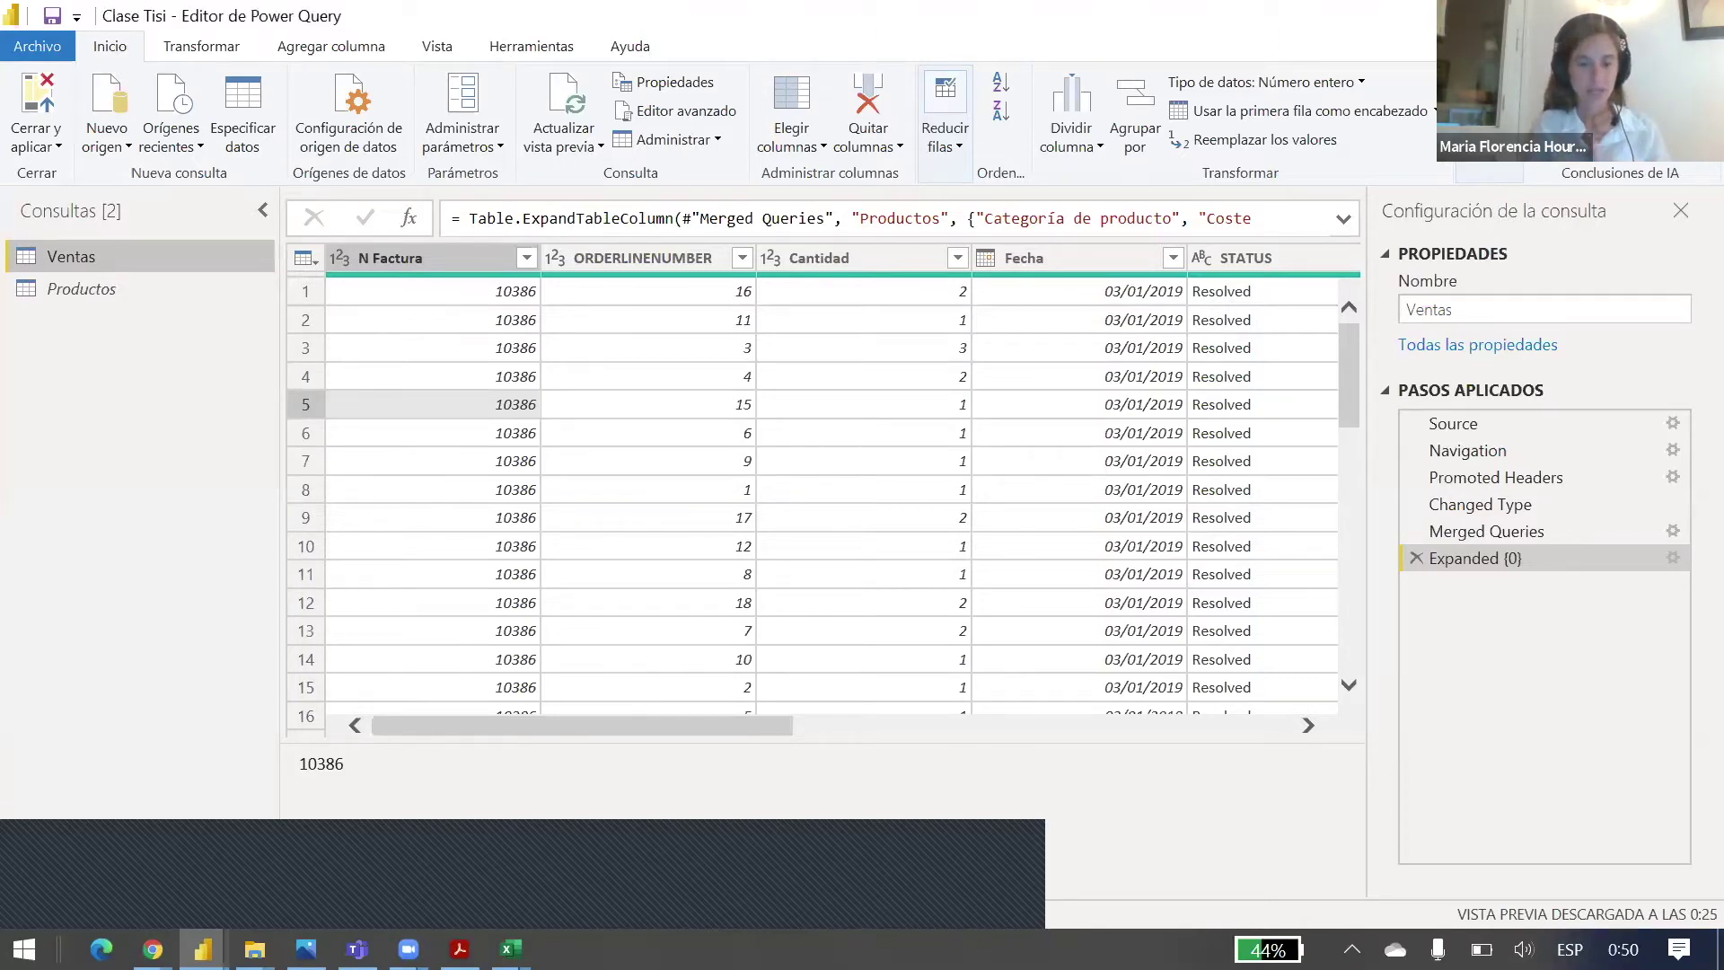
Step: Review the Arquitectura Power BI Desktop diagram on page 9 of Tisi.pdf in Adobe Acrobat Reader, and return to the Power Query Editor
{"action": "left_click", "coordinate": [460, 949]}
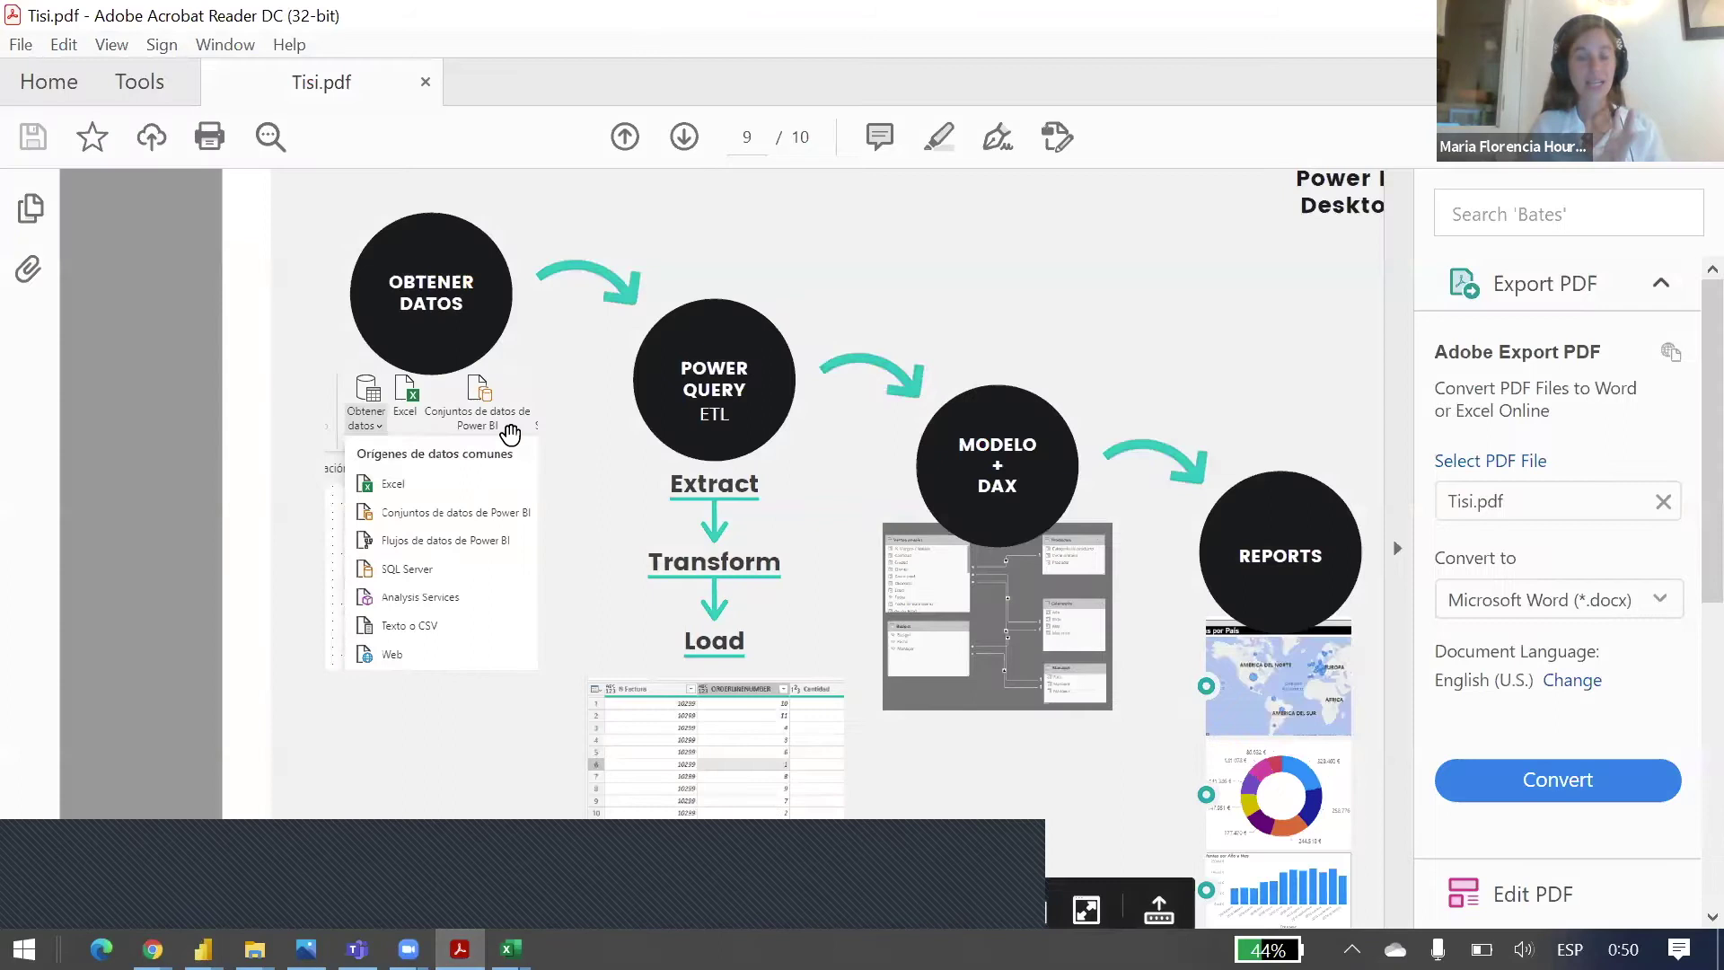
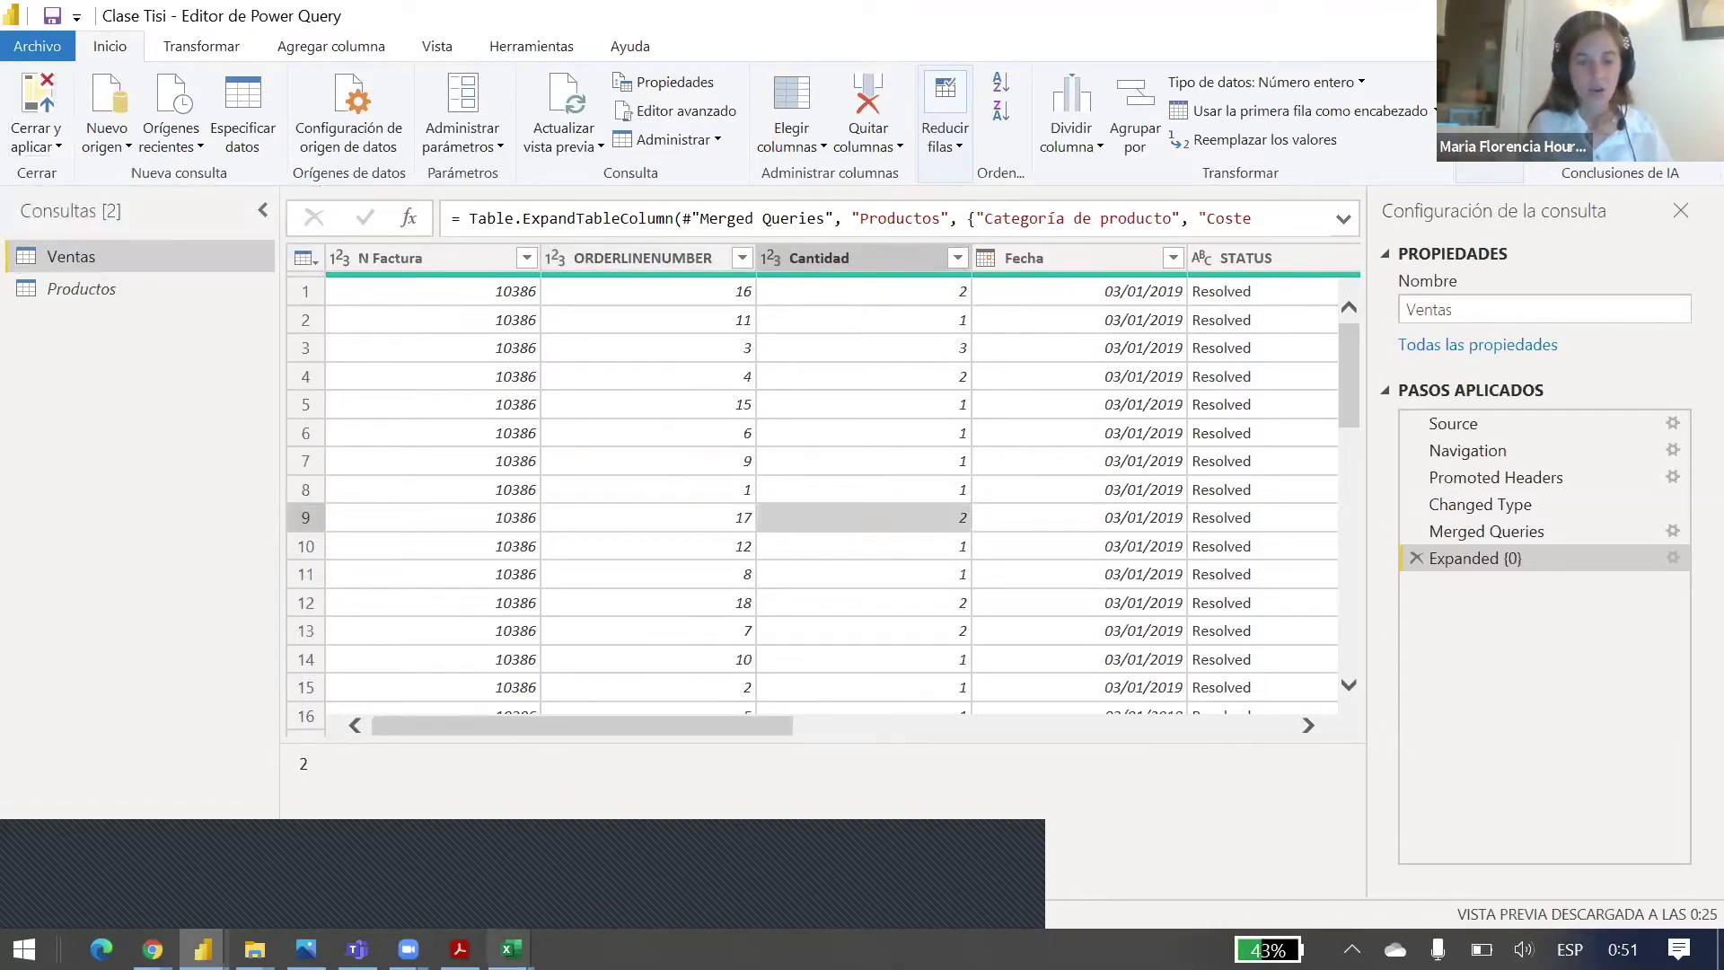
{"action": "left_click", "coordinate": [460, 950]}
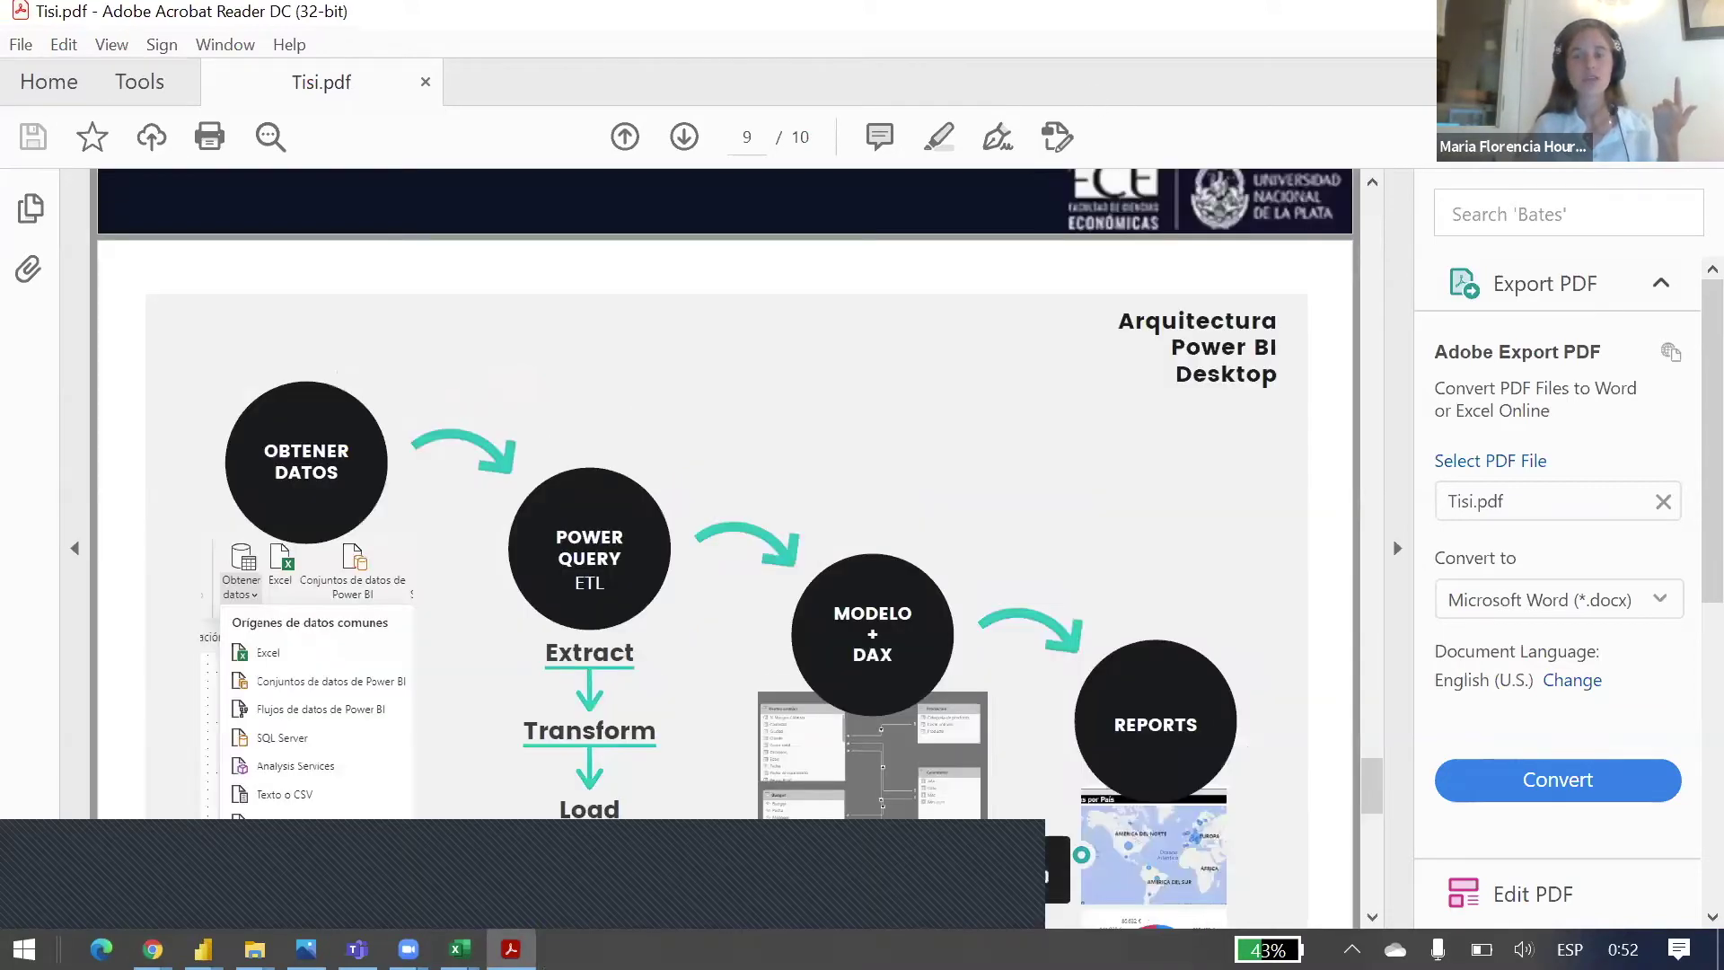
{"action": "key", "text": "alt+Tab"}
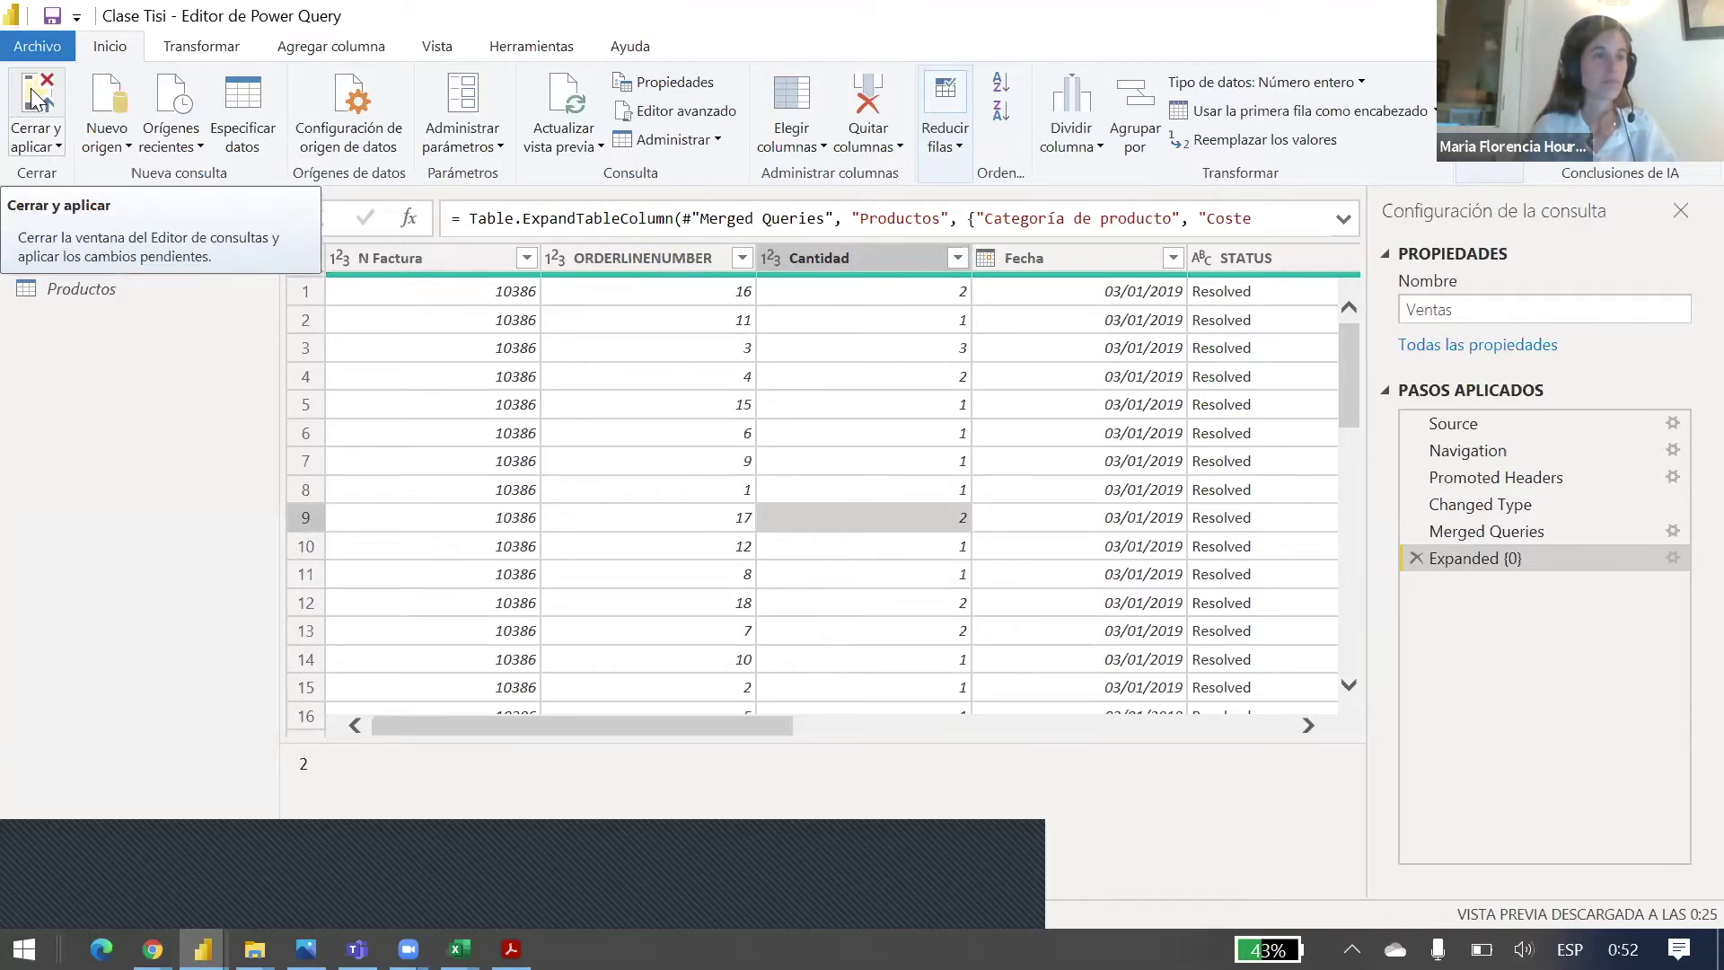
Step: Close the Power Query Editor, apply the pending query changes to the report, and expand the Ventas table's field list
{"action": "left_click", "coordinate": [34, 98]}
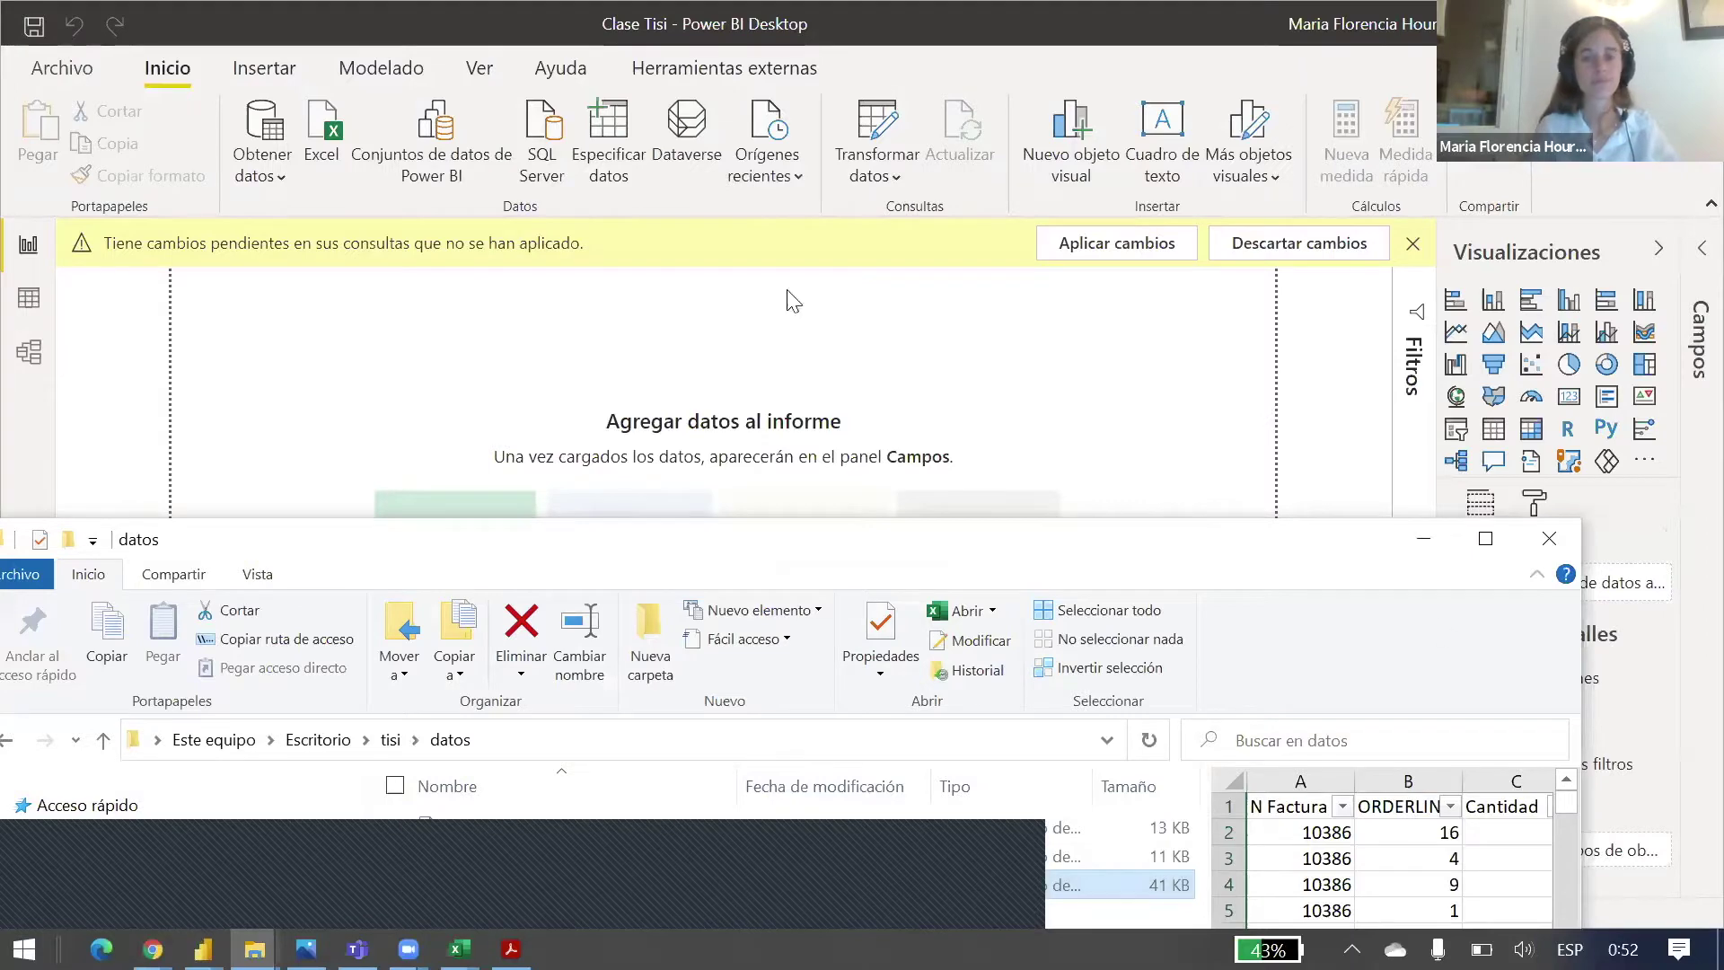
{"action": "left_click", "coordinate": [1424, 539]}
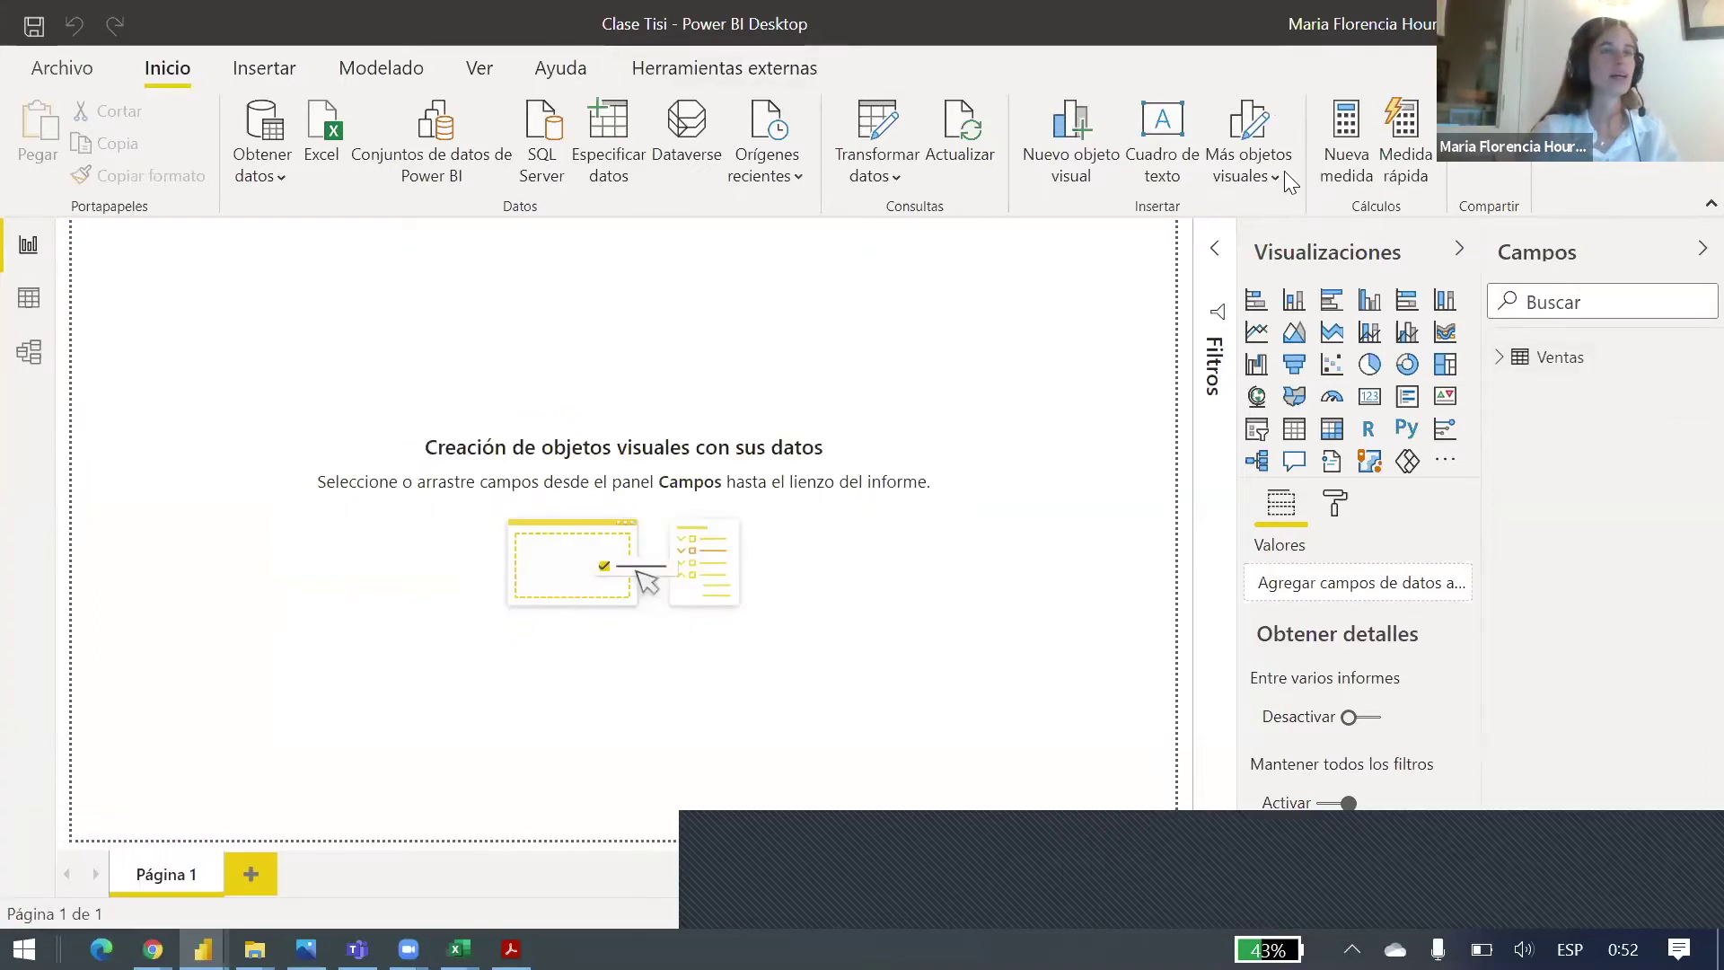
{"action": "left_click", "coordinate": [1501, 359]}
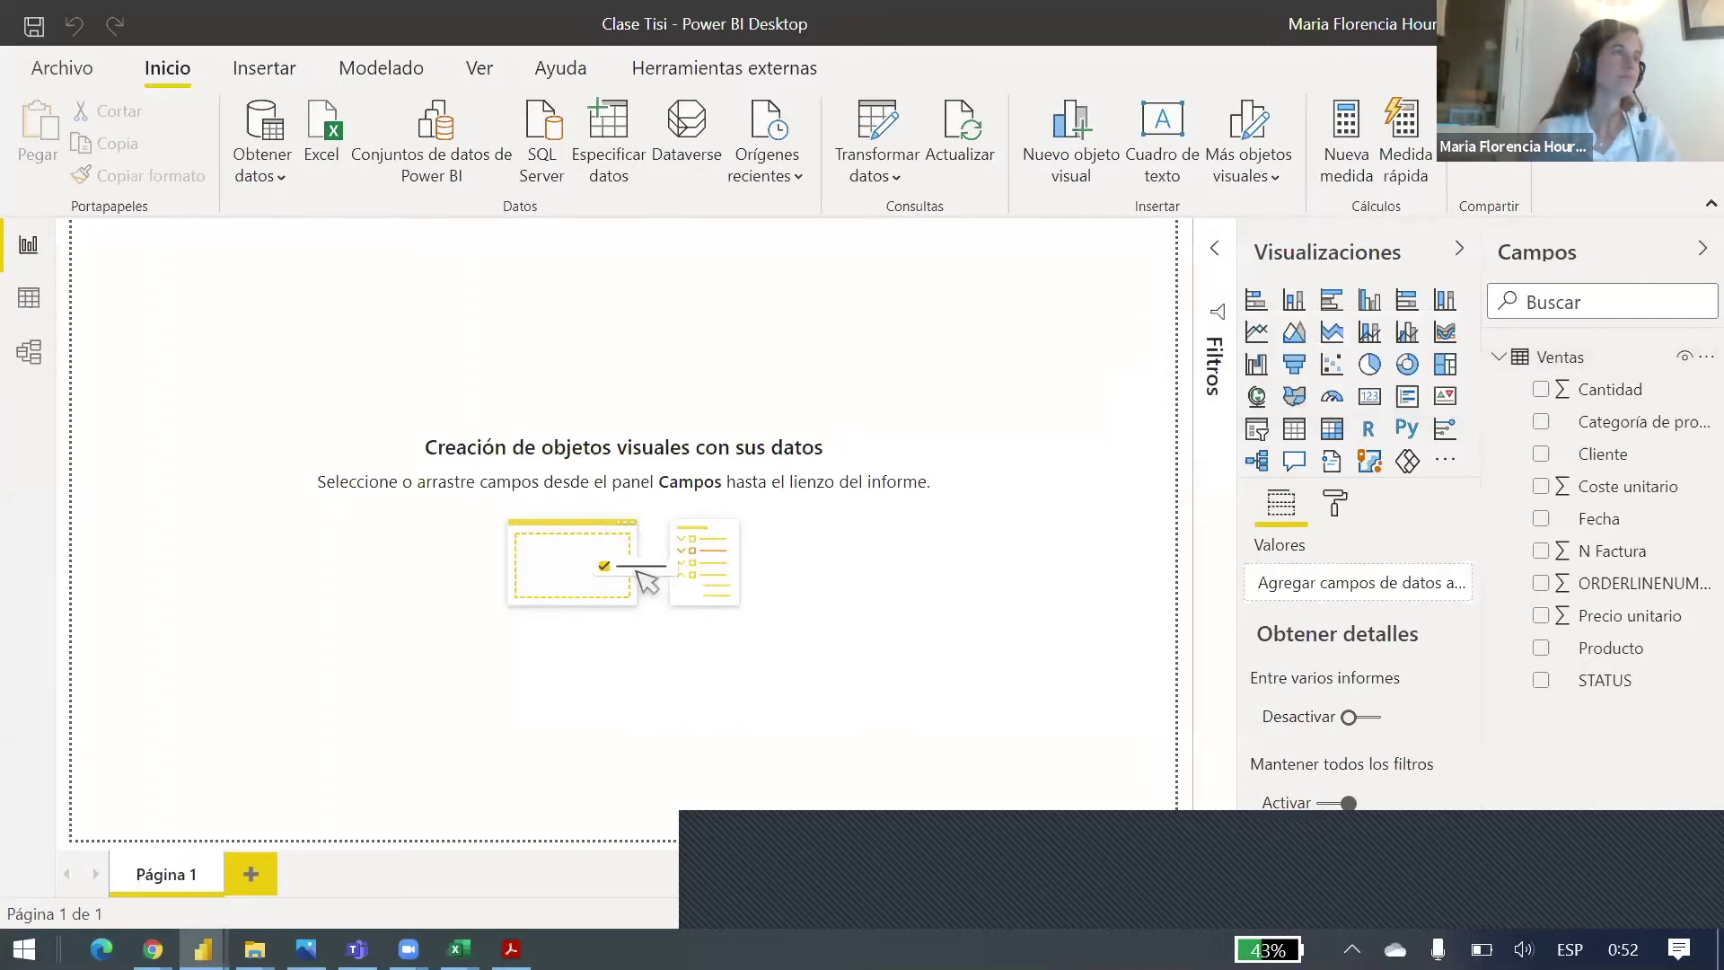
Step: Reopen the Power Query Editor to review the Ventas query, and return to the report with Close and Apply
{"action": "left_click", "coordinate": [884, 122]}
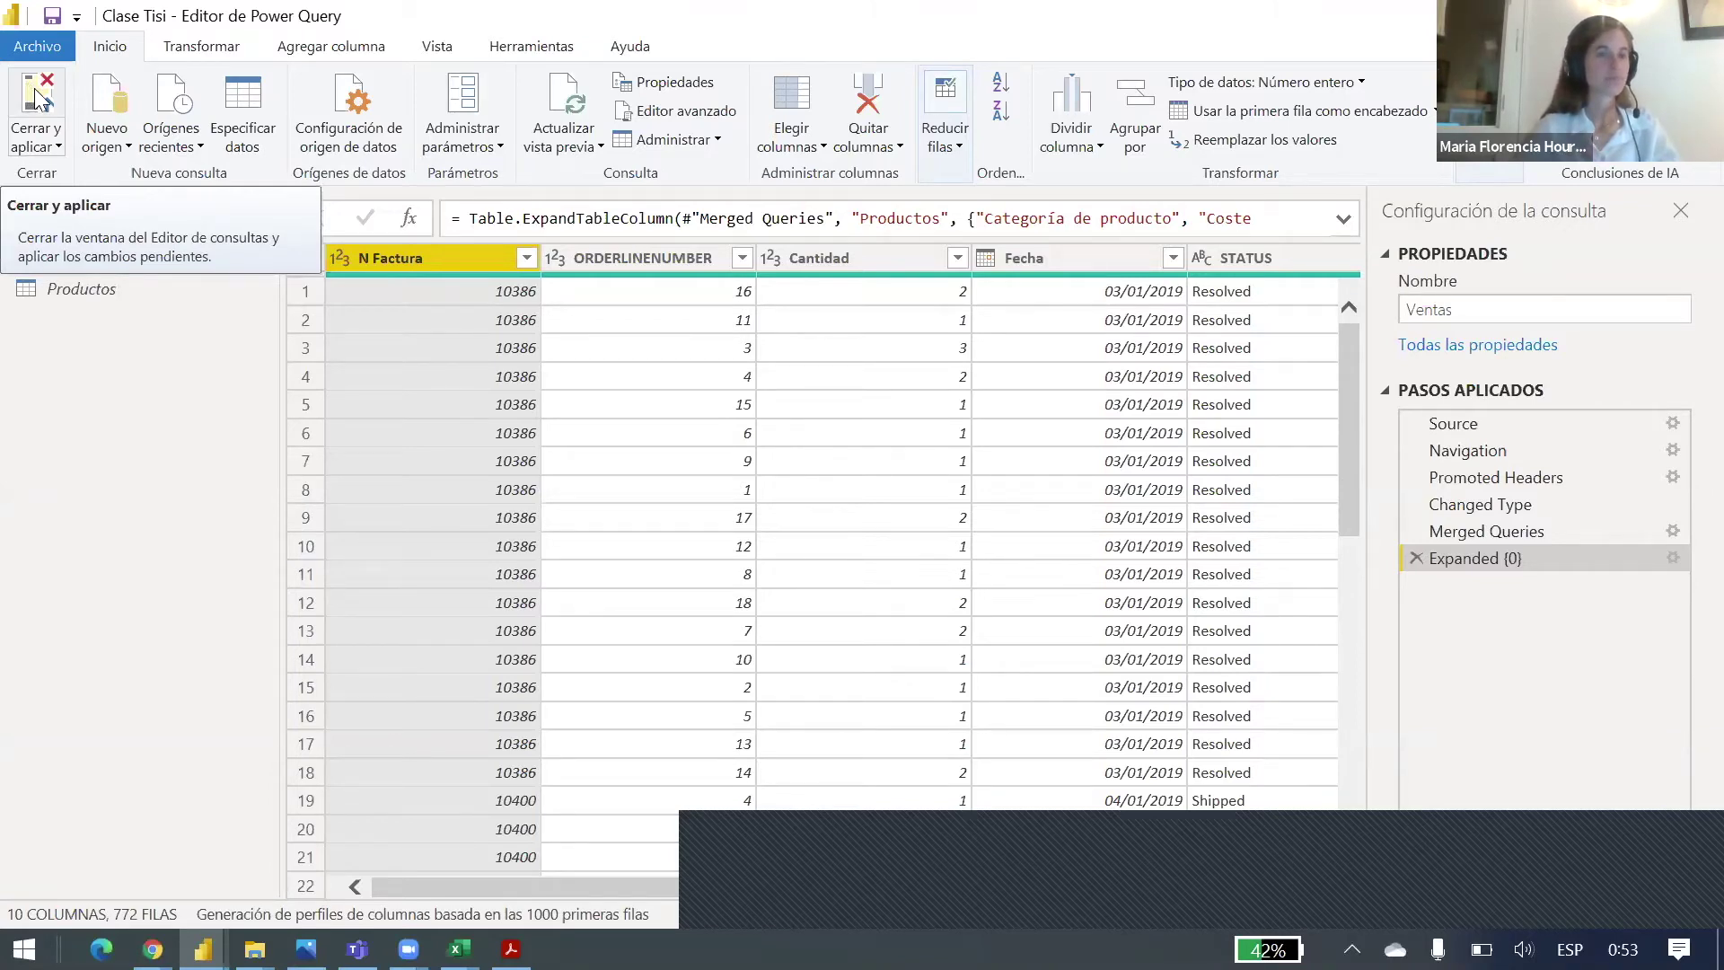
{"action": "left_click", "coordinate": [40, 99]}
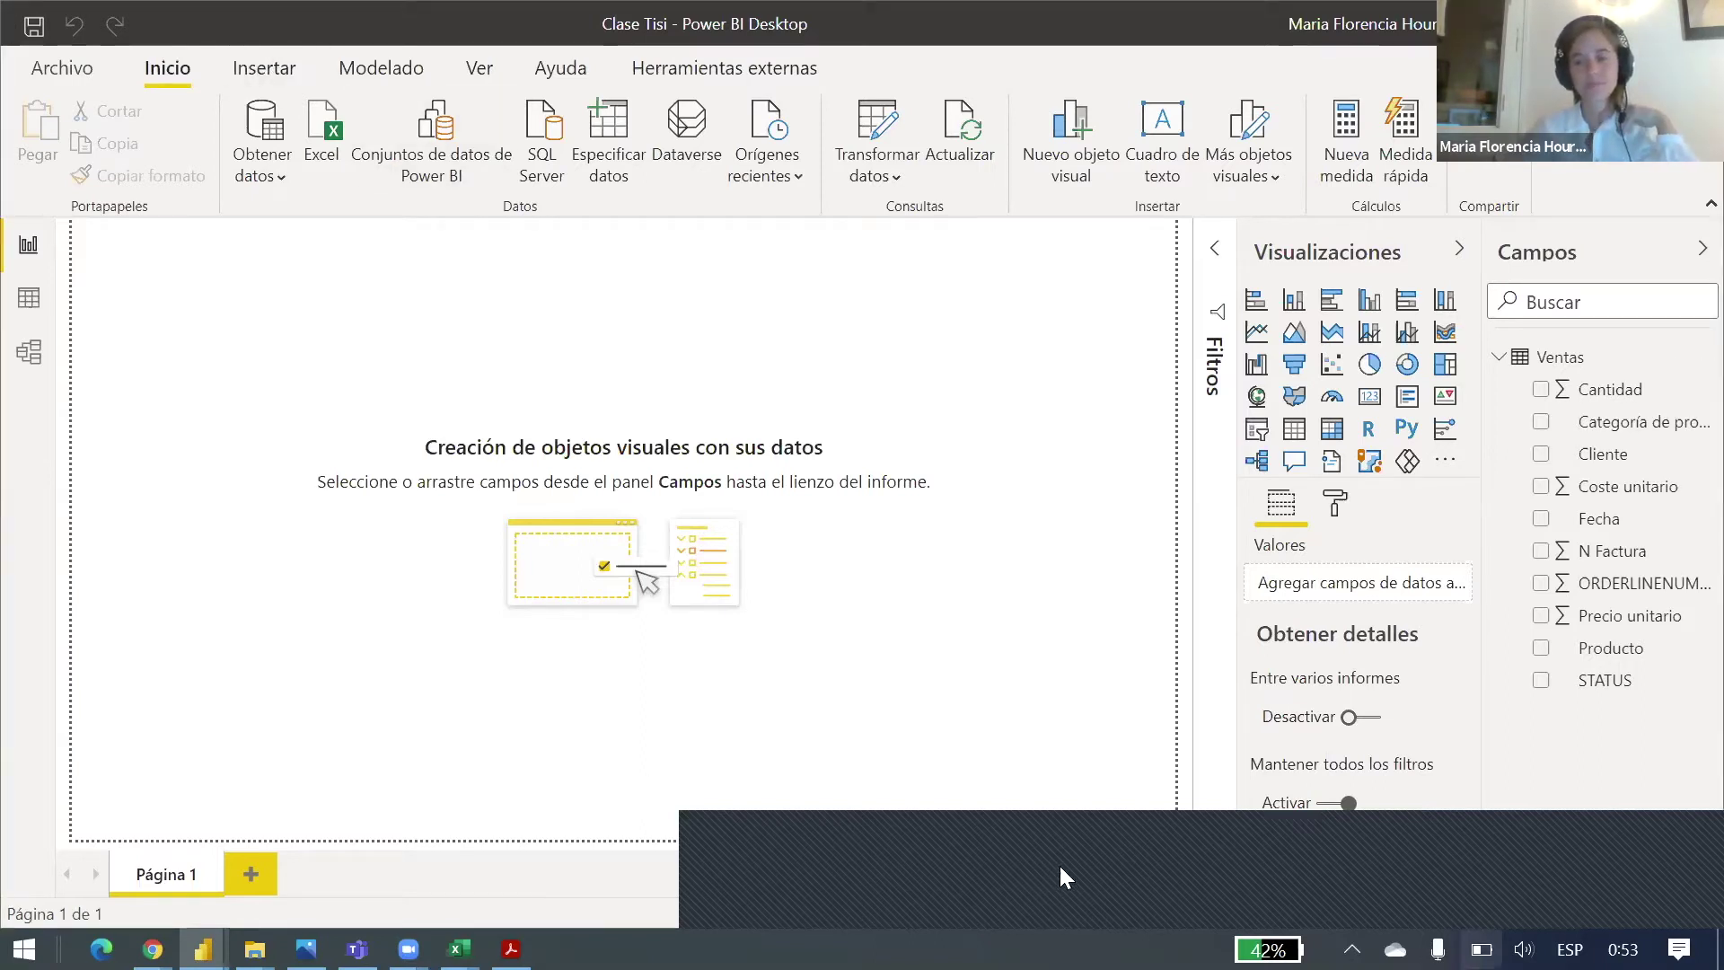
Step: Display the loaded rows of the Ventas table in the Data view
{"action": "left_click_drag", "start_coordinate": [1066, 894], "coordinate": [472, 13]}
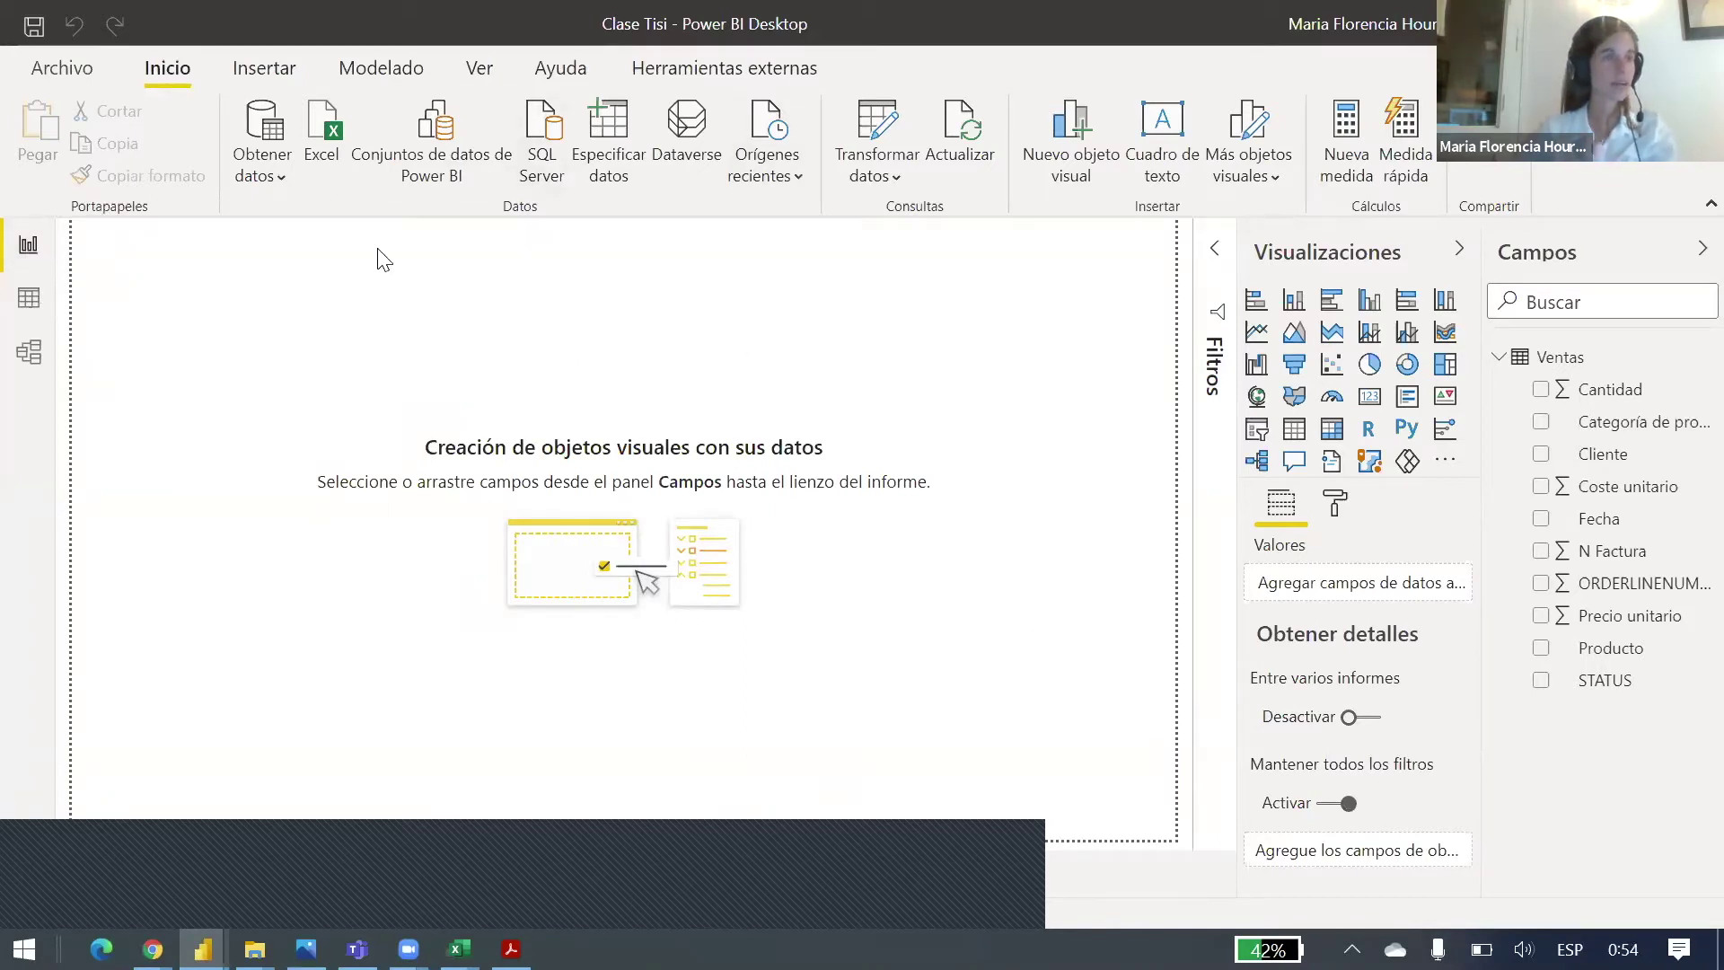
{"action": "left_click", "coordinate": [28, 308]}
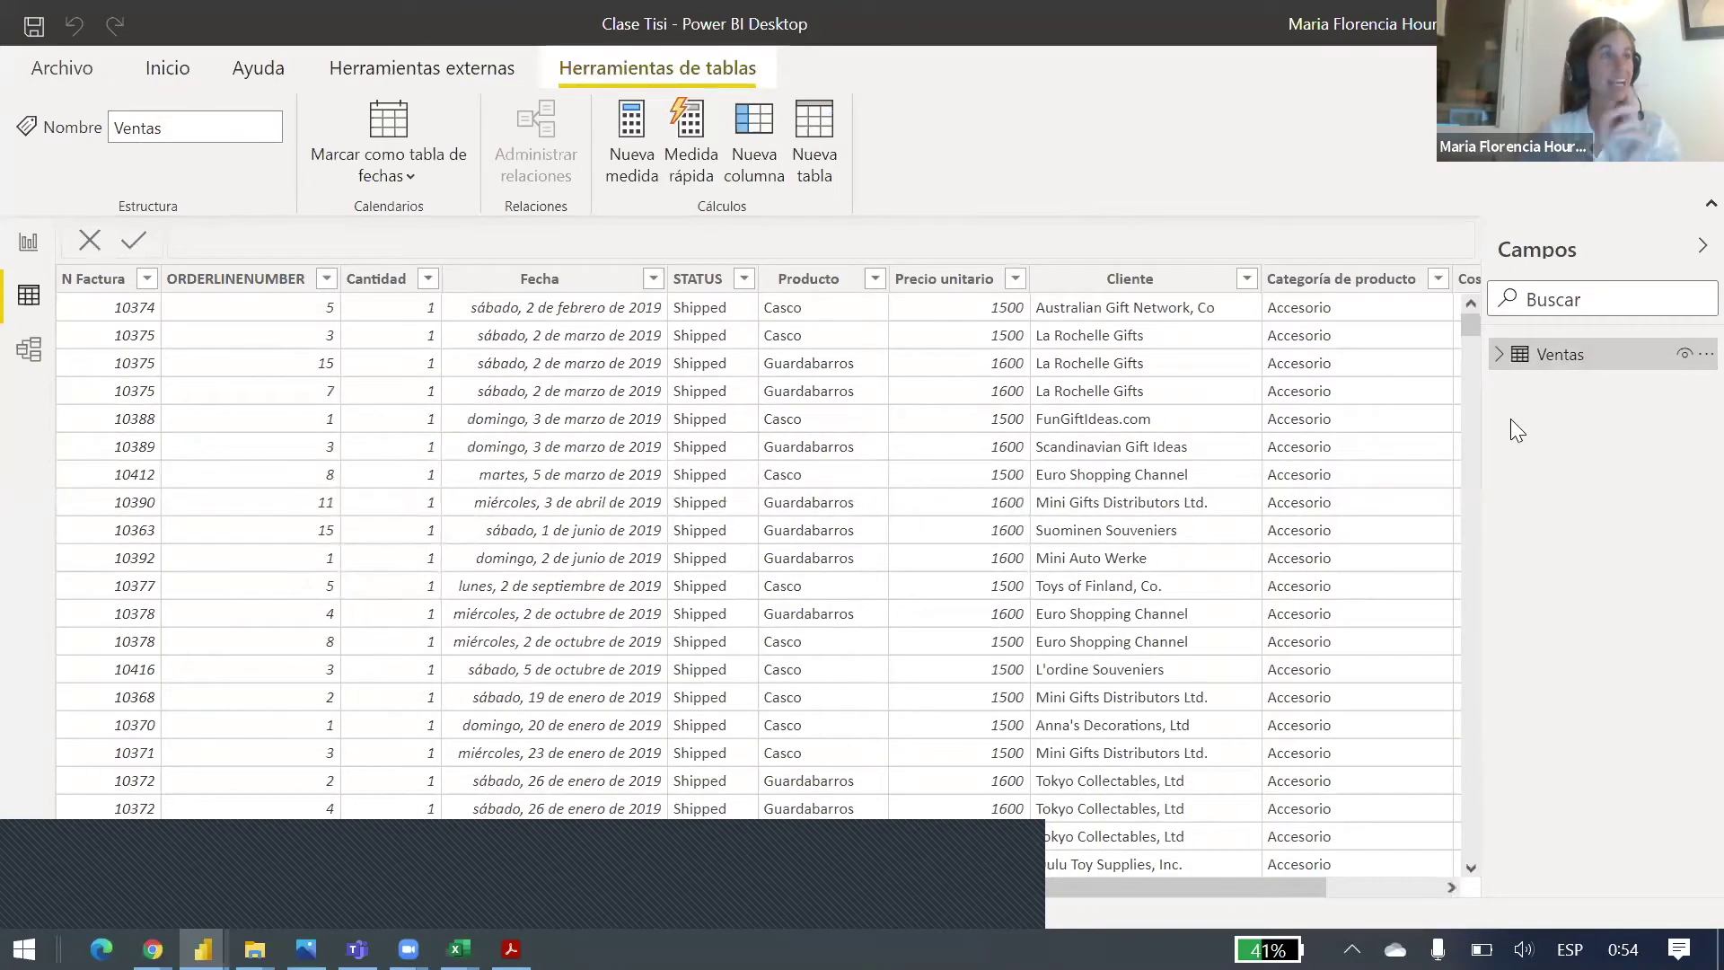
Step: Review the Categoría de producto and Coste unitario columns at the end of the Ventas table
{"action": "left_click", "coordinate": [1353, 888]}
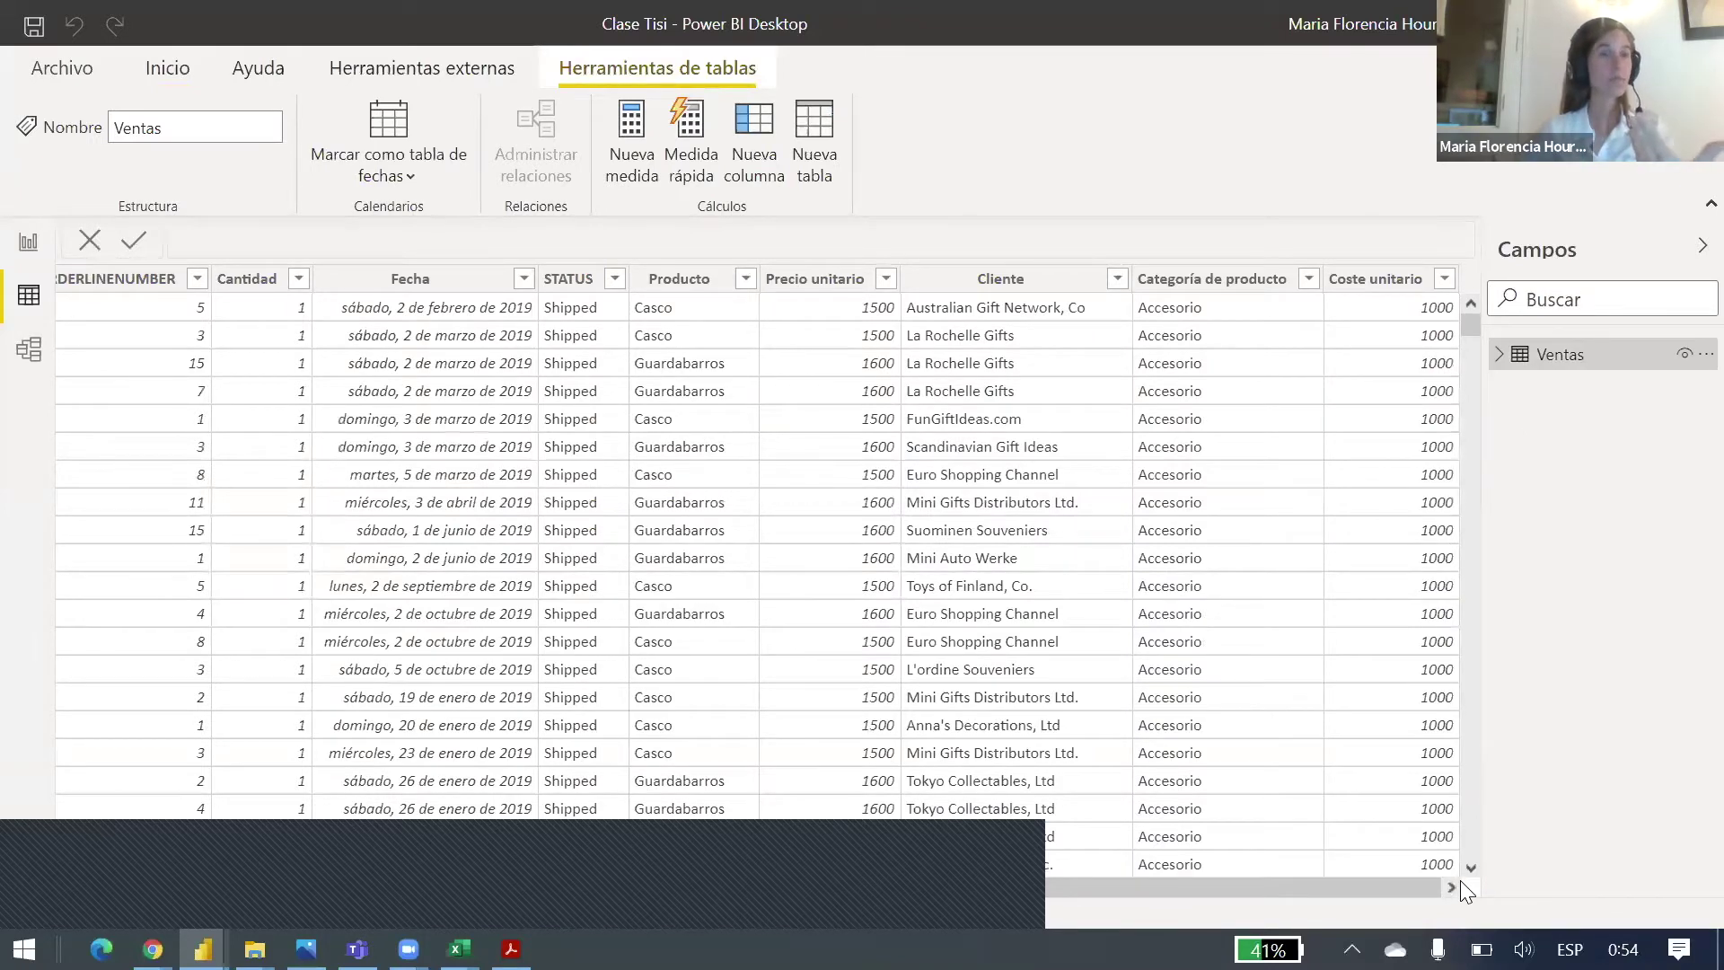
{"action": "left_click", "coordinate": [1212, 280]}
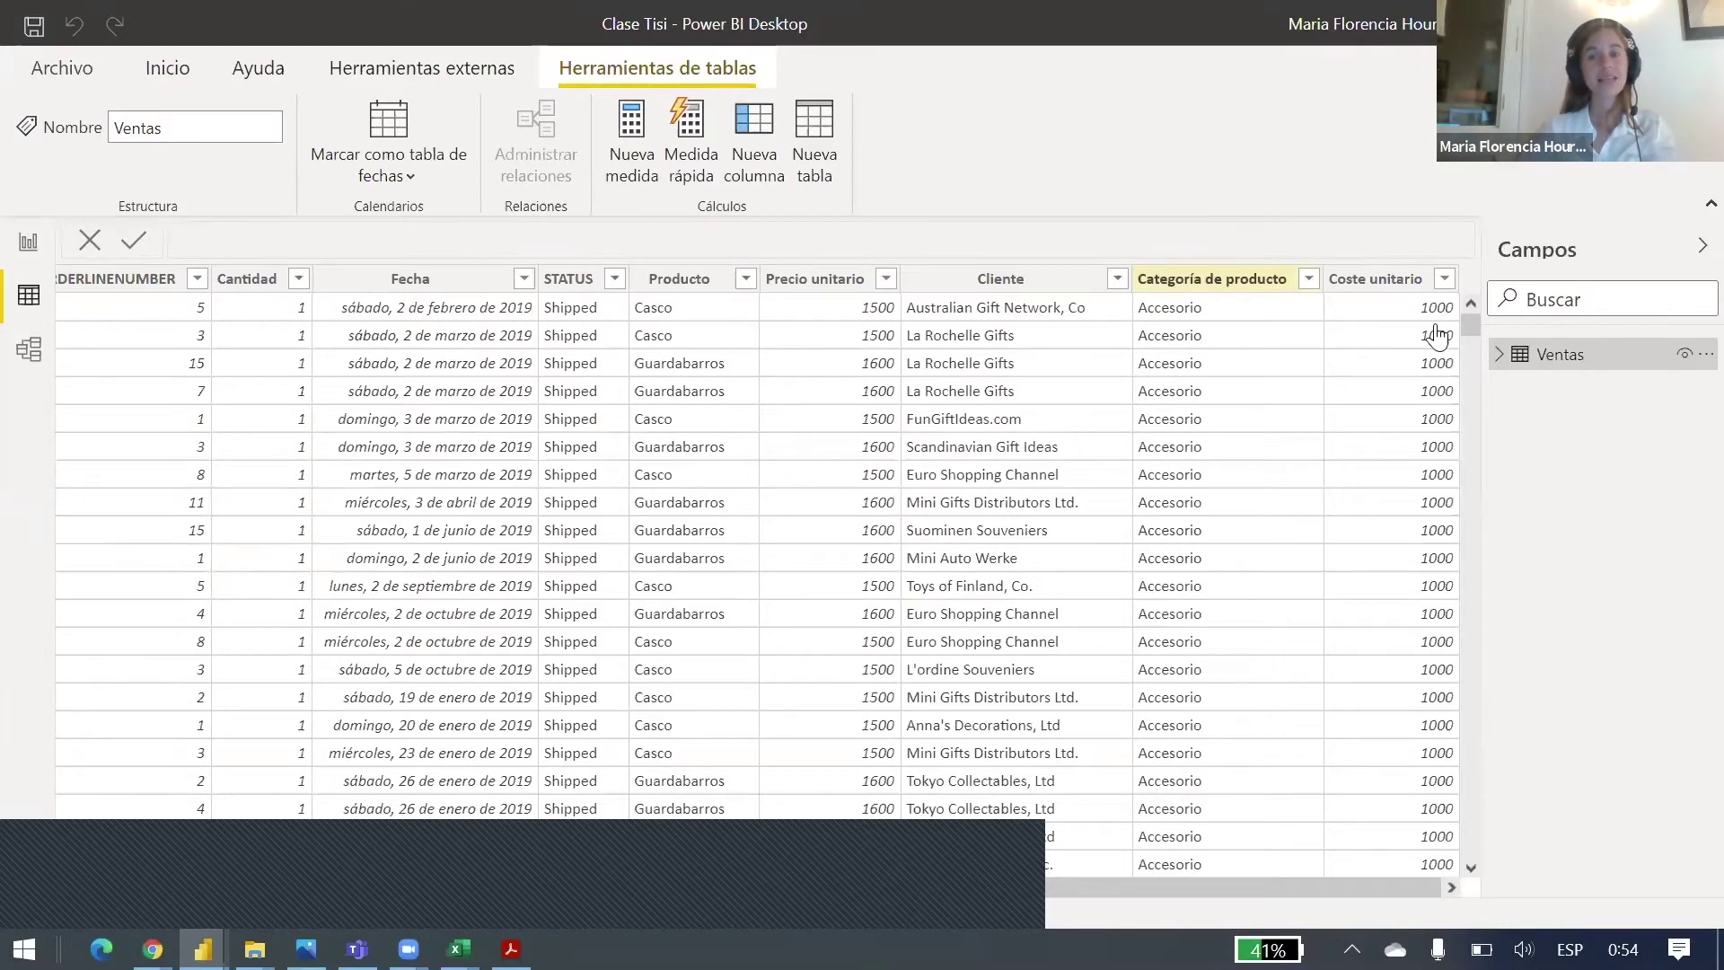
{"action": "left_click", "coordinate": [1402, 289]}
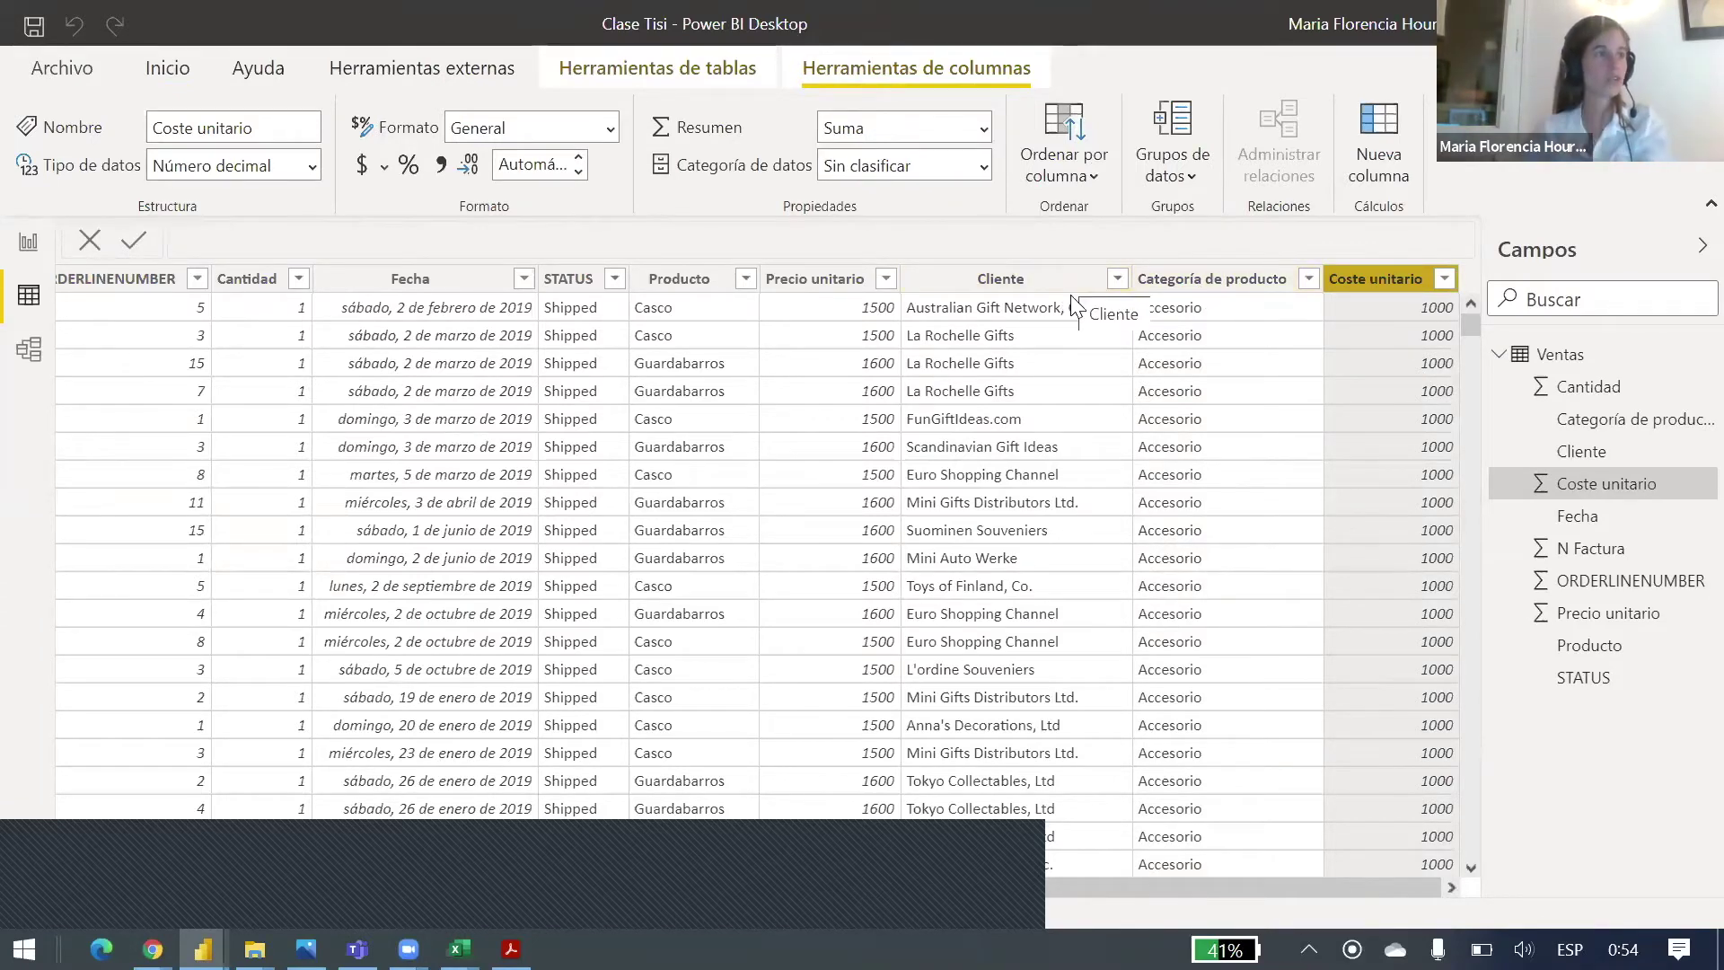
Step: Collapse the Propiedades and Campos panes in the Model view, reposition the Ventas table card, and return to the Report view
{"action": "left_click", "coordinate": [30, 352]}
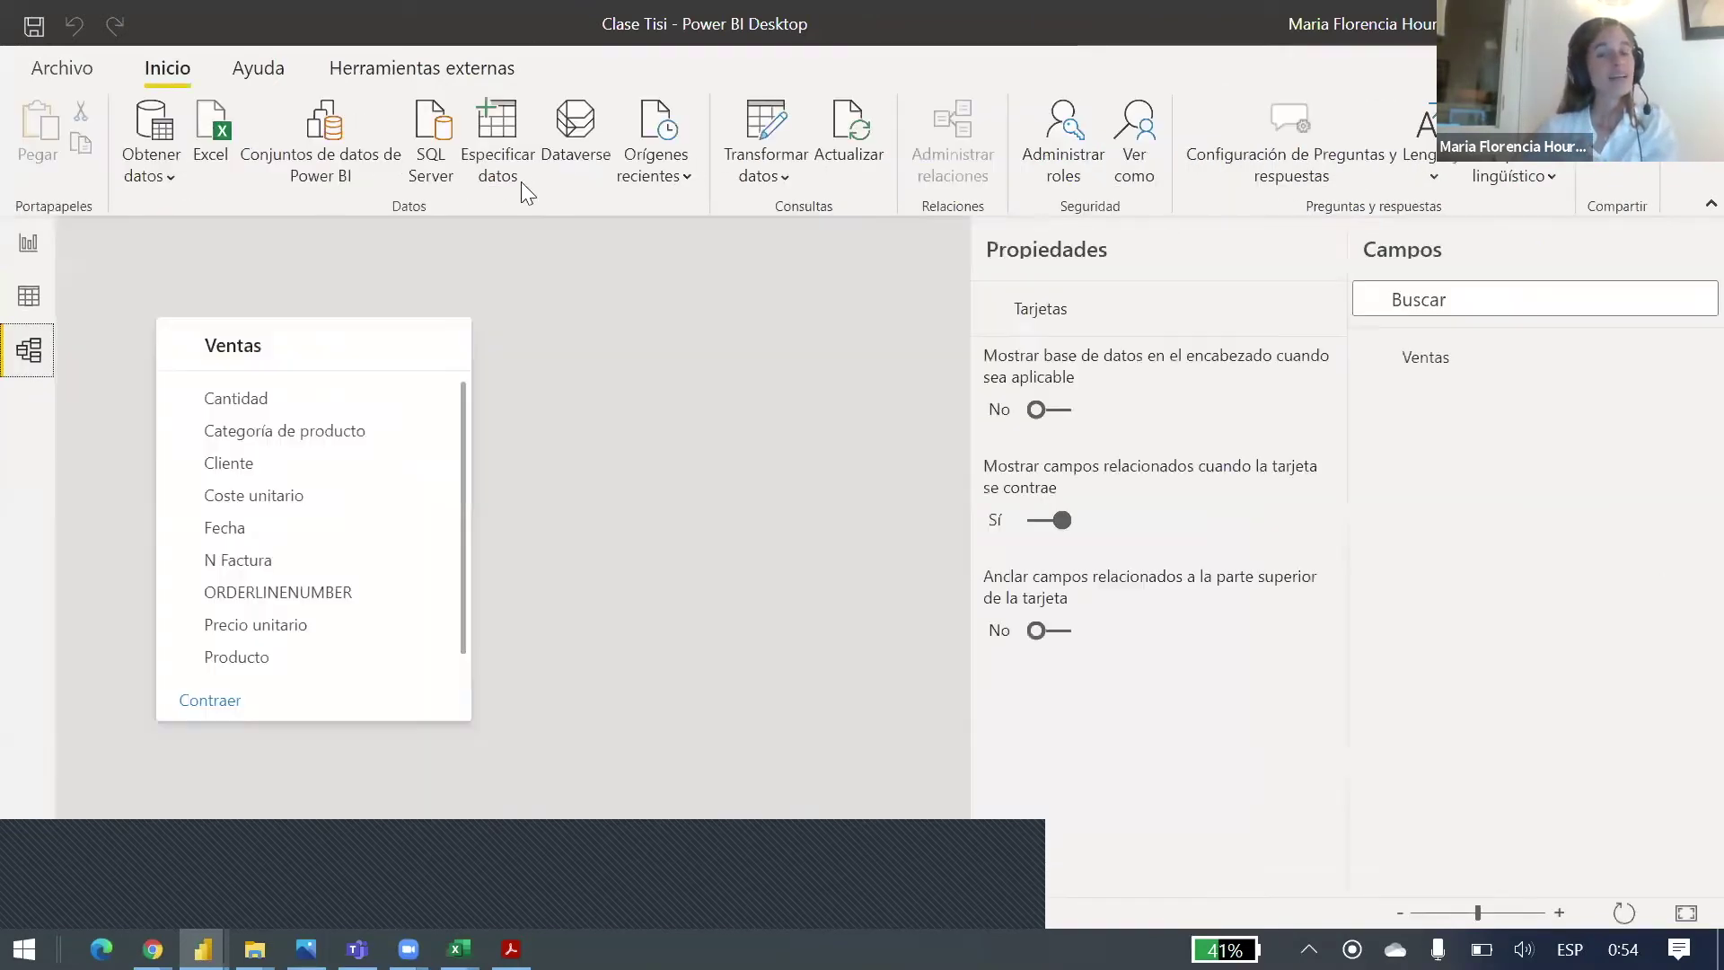
{"action": "left_click", "coordinate": [1326, 250]}
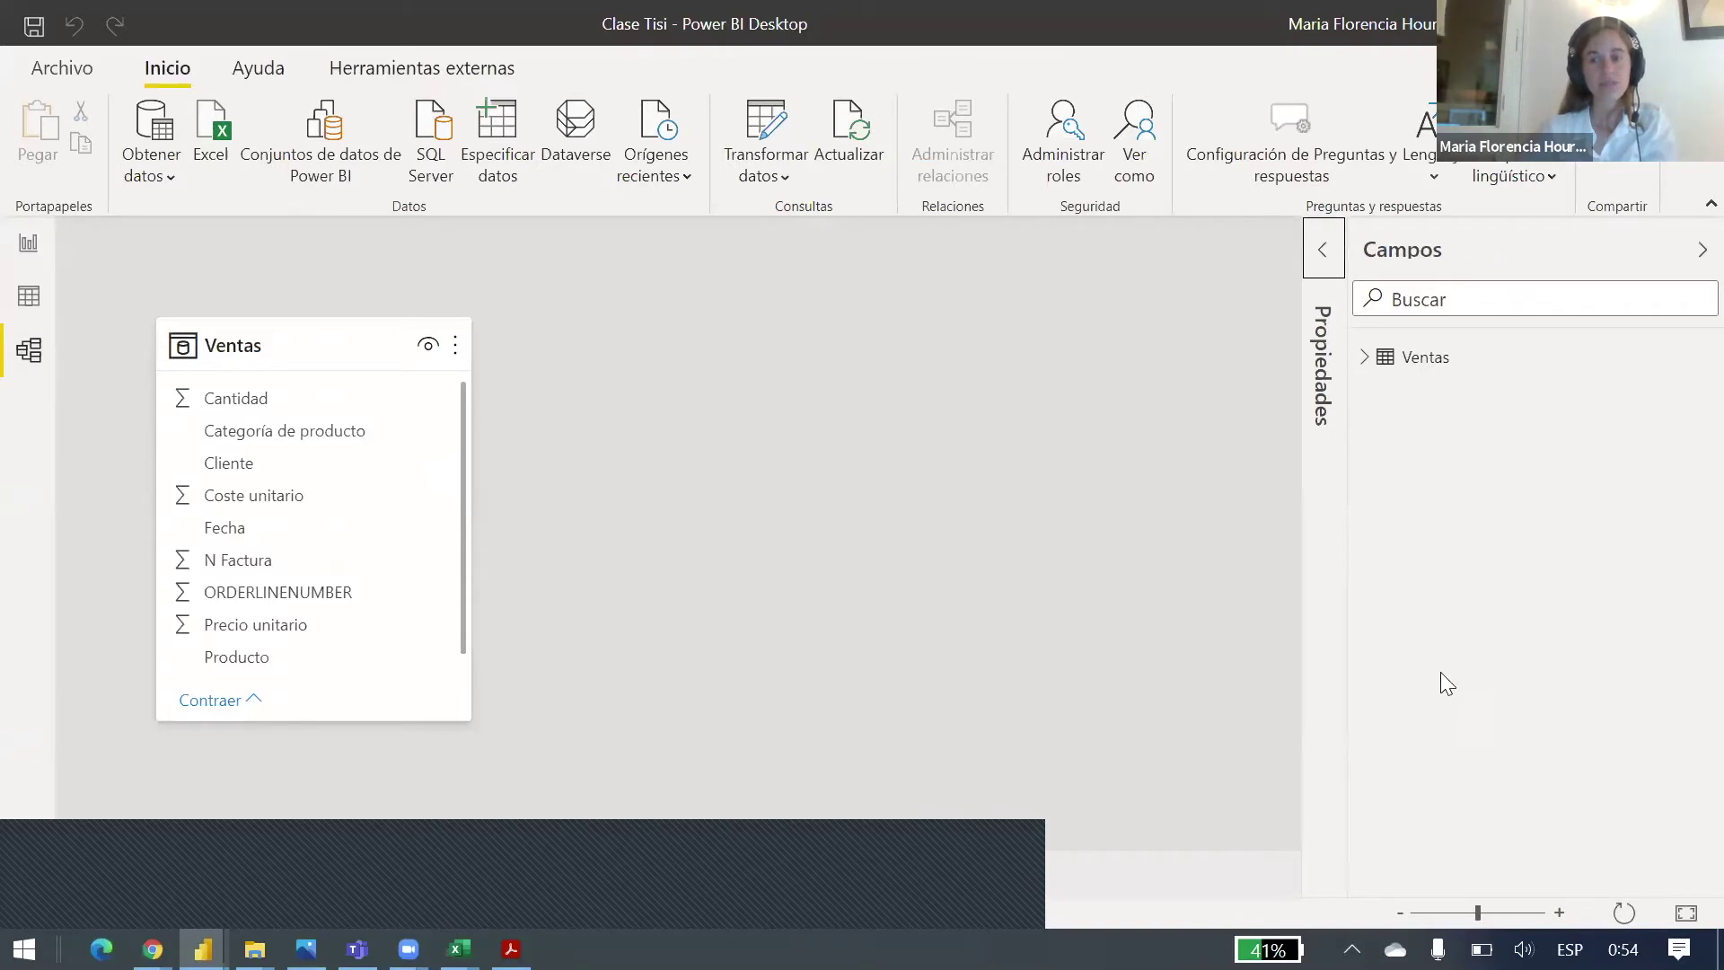
{"action": "left_click", "coordinate": [1703, 250]}
{"action": "left_click", "coordinate": [1399, 912]}
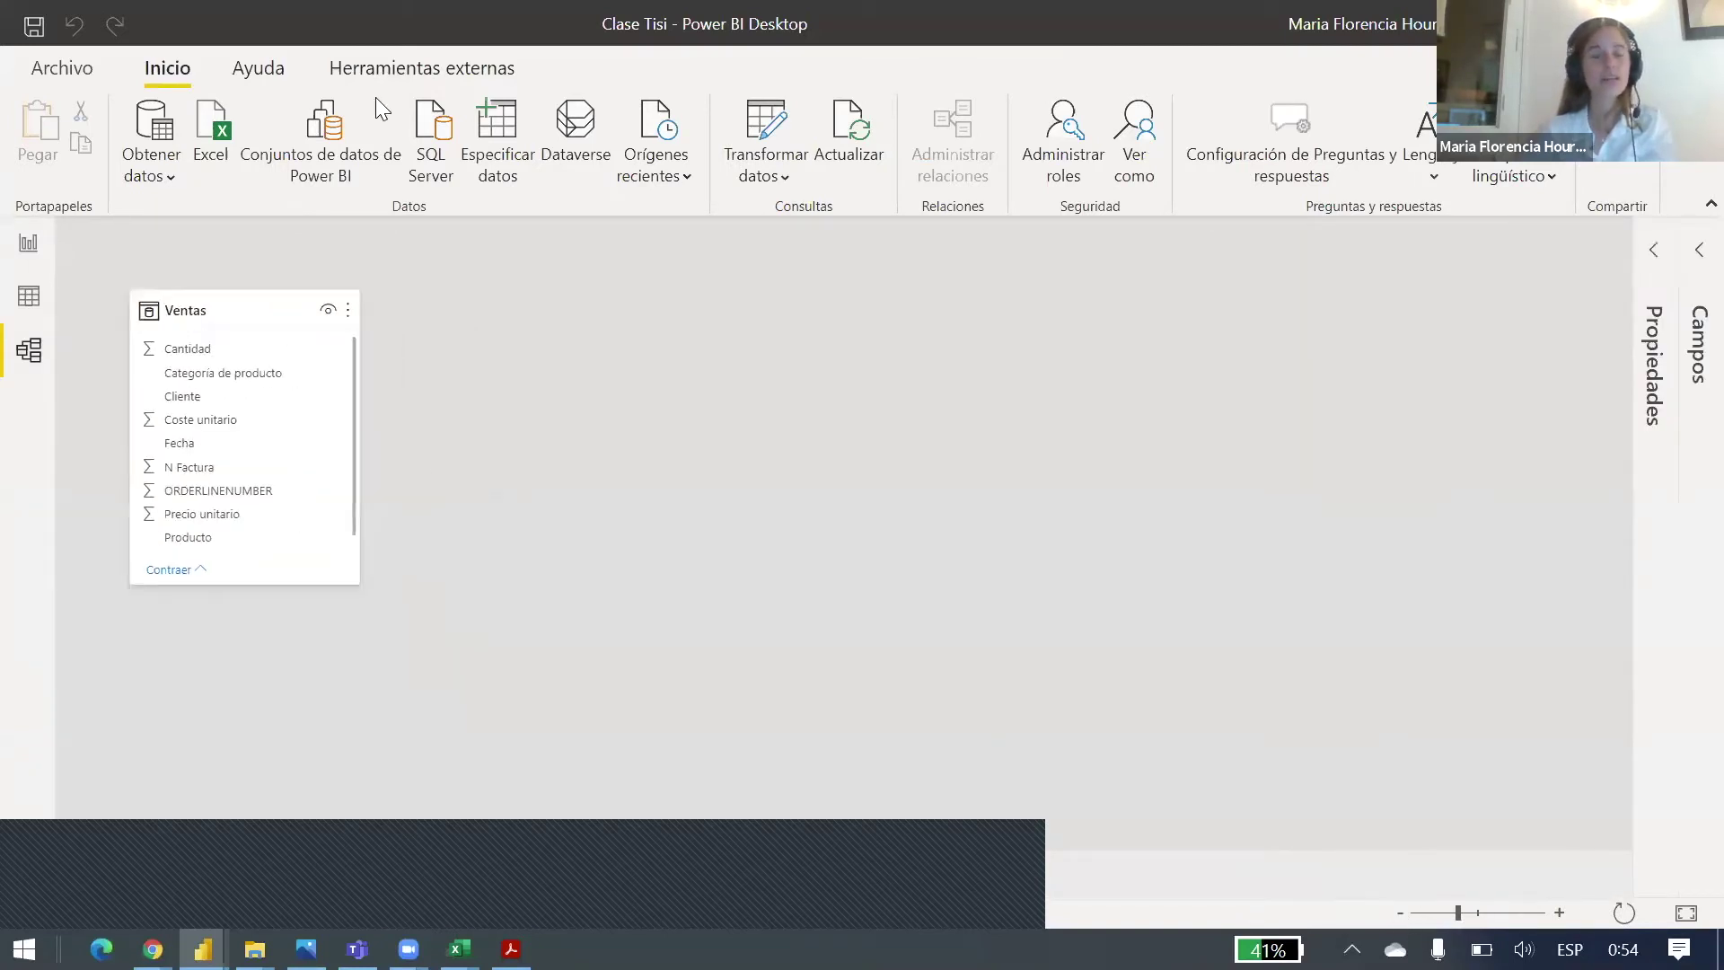
{"action": "left_click_drag", "start_coordinate": [165, 345], "coordinate": [464, 407]}
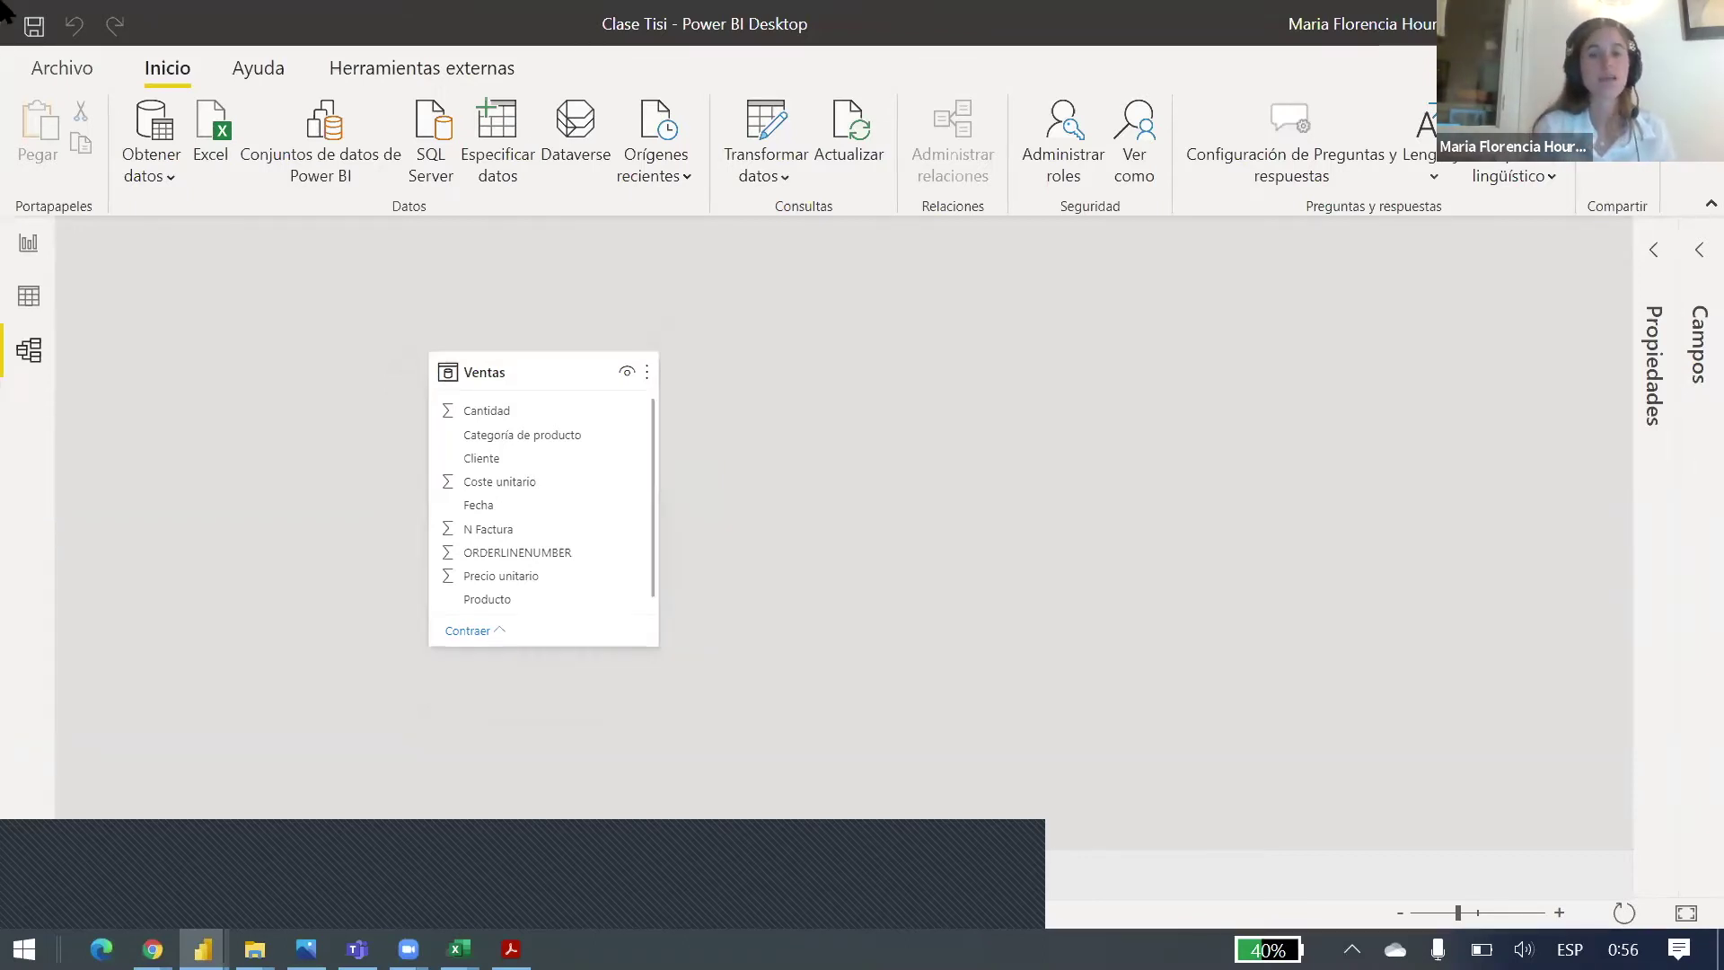
{"action": "left_click_drag", "start_coordinate": [560, 352], "coordinate": [647, 365]}
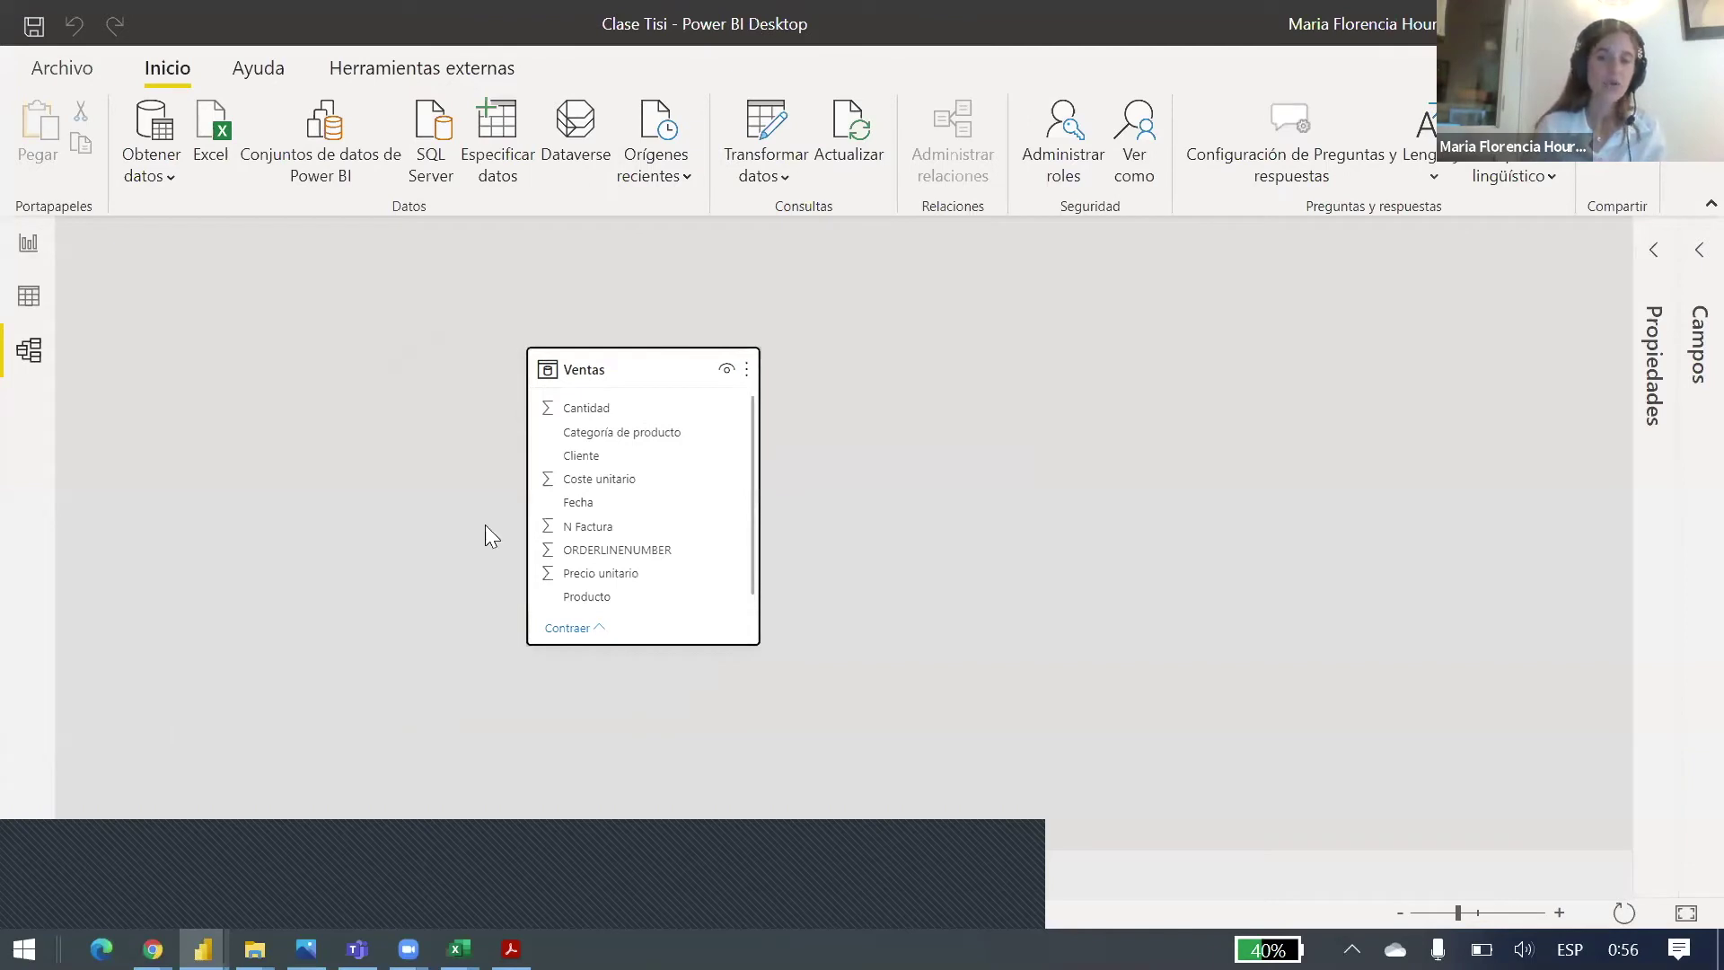
{"action": "left_click_drag", "start_coordinate": [709, 422], "coordinate": [647, 334]}
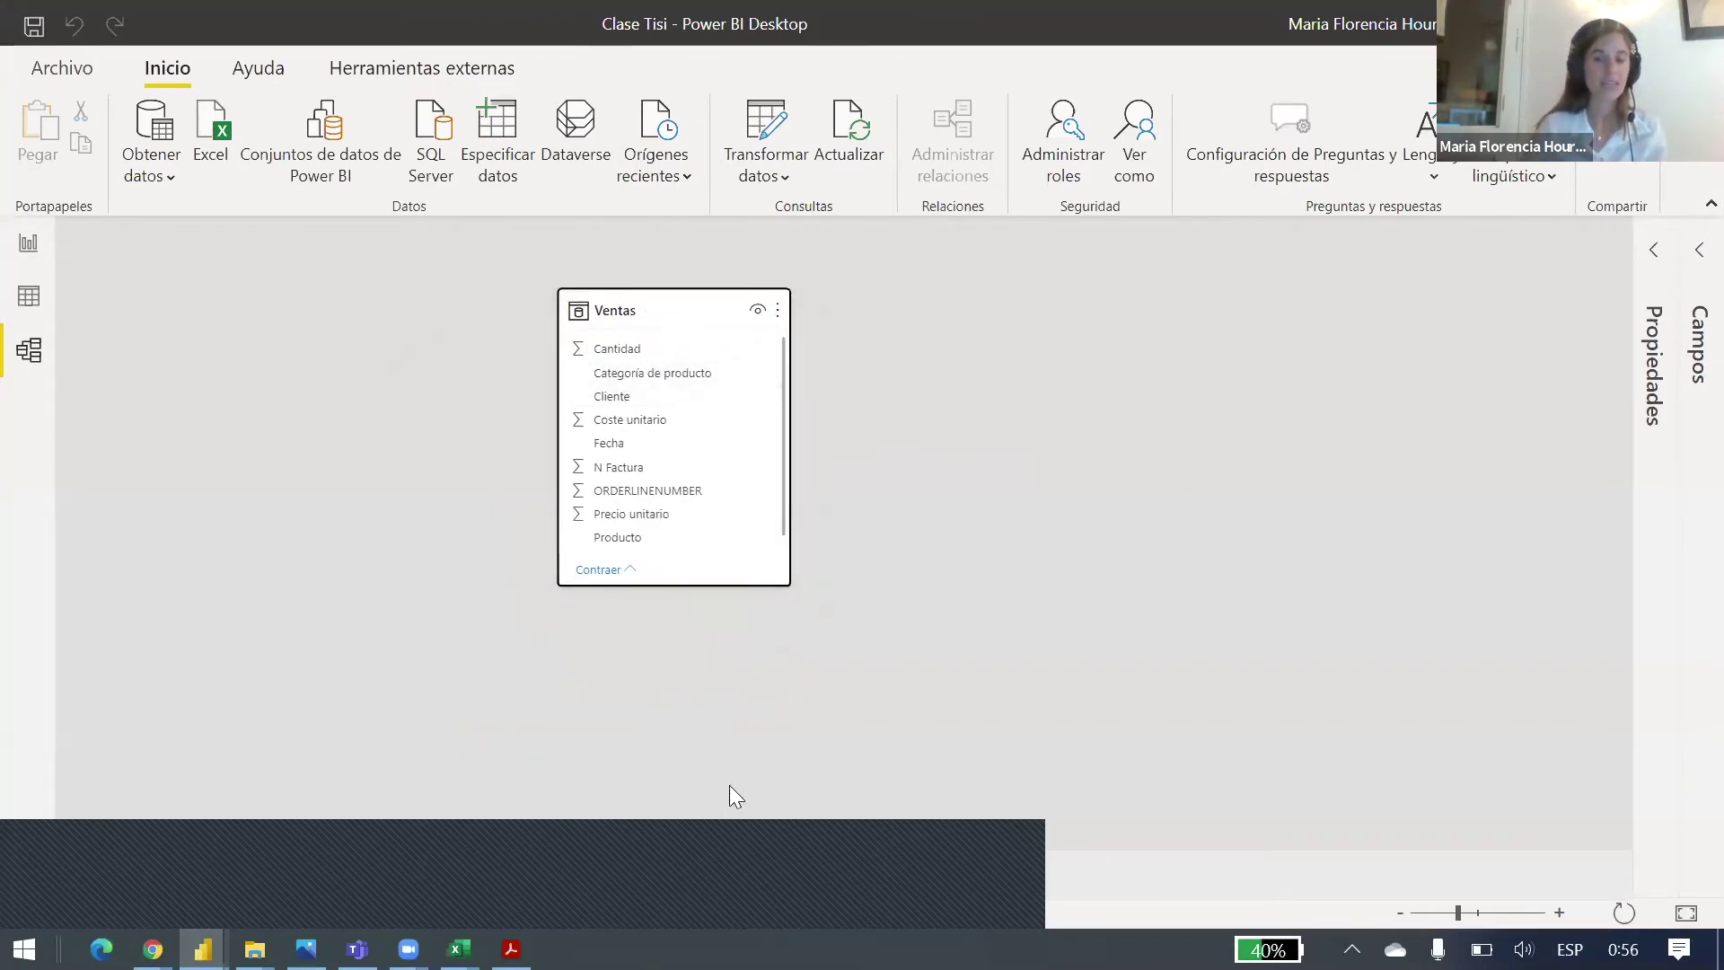
{"action": "left_click", "coordinate": [28, 245]}
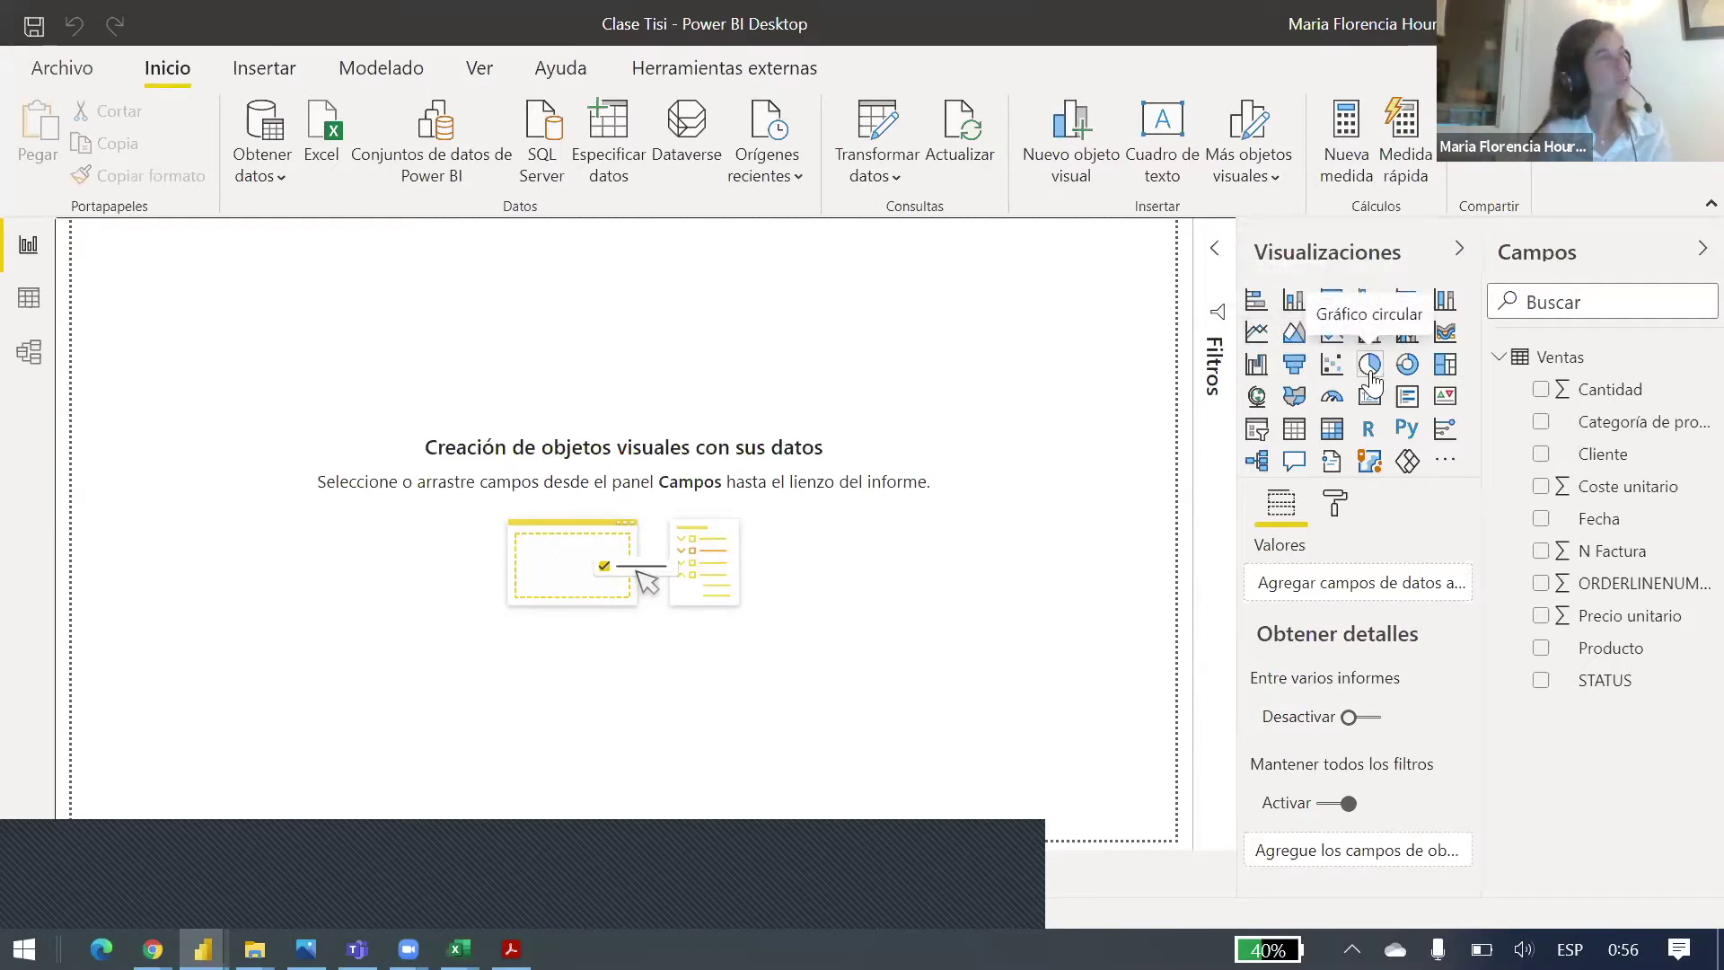
Step: Try an enlarged table visual with Producto before Cantidad, and delete it from the report page
{"action": "left_click", "coordinate": [1305, 446]}
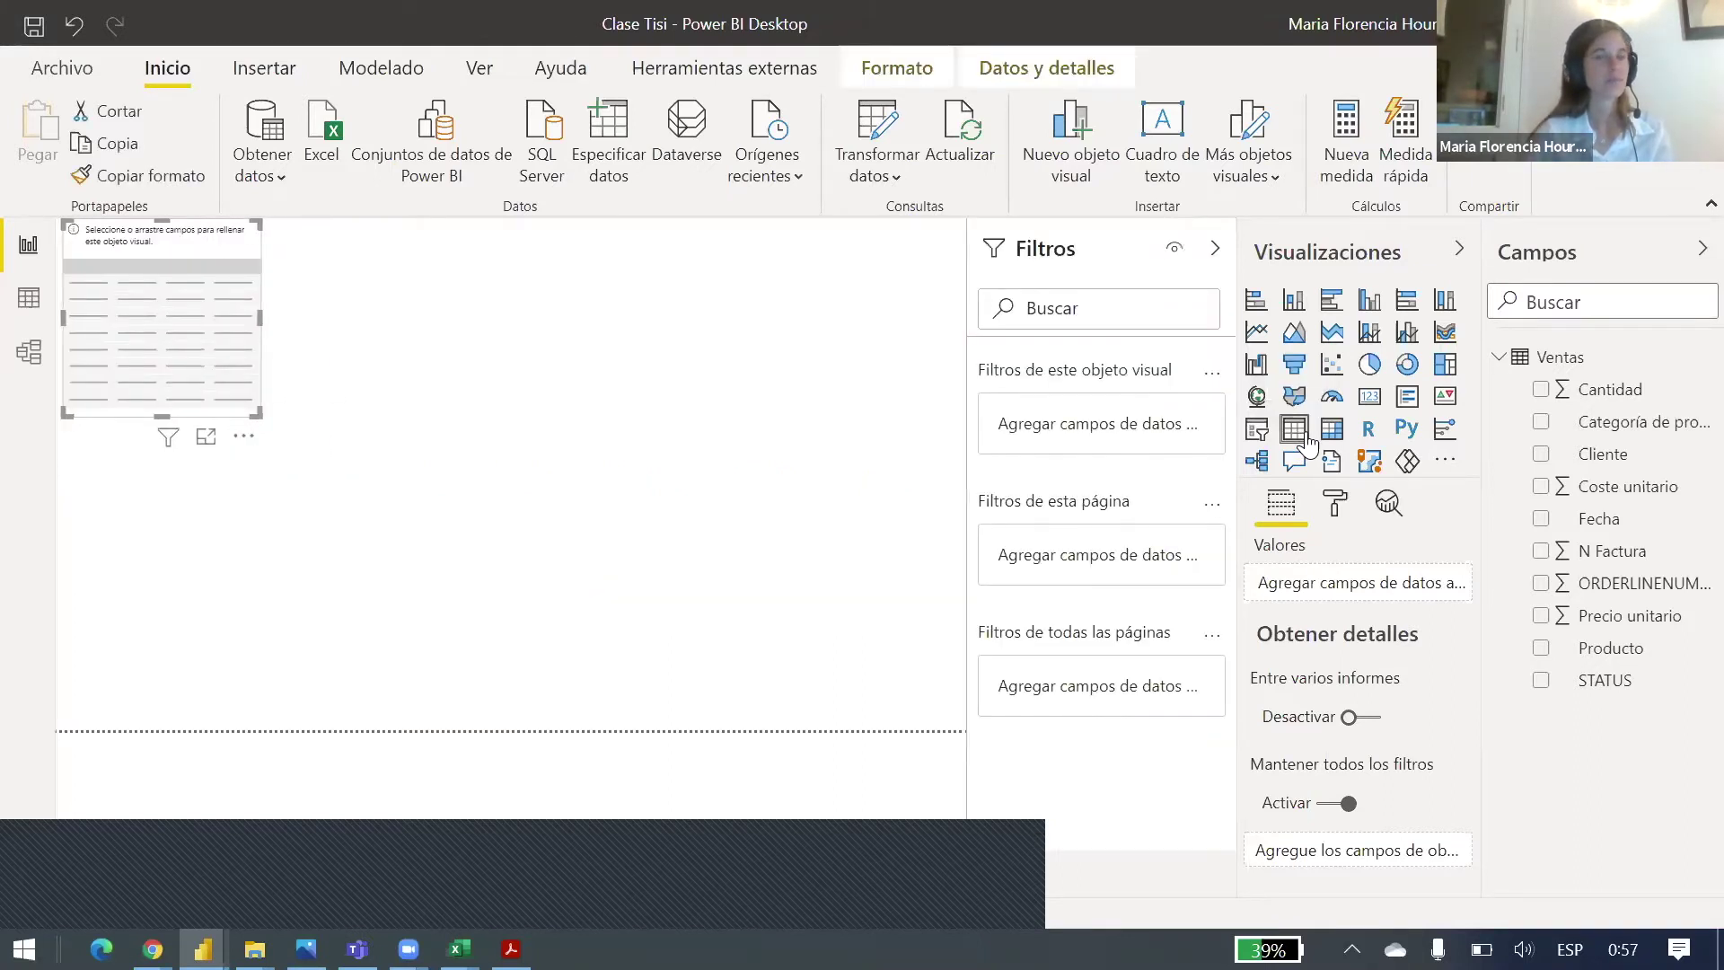
{"action": "left_click", "coordinate": [1080, 254]}
{"action": "left_click_drag", "start_coordinate": [293, 424], "coordinate": [1101, 748]}
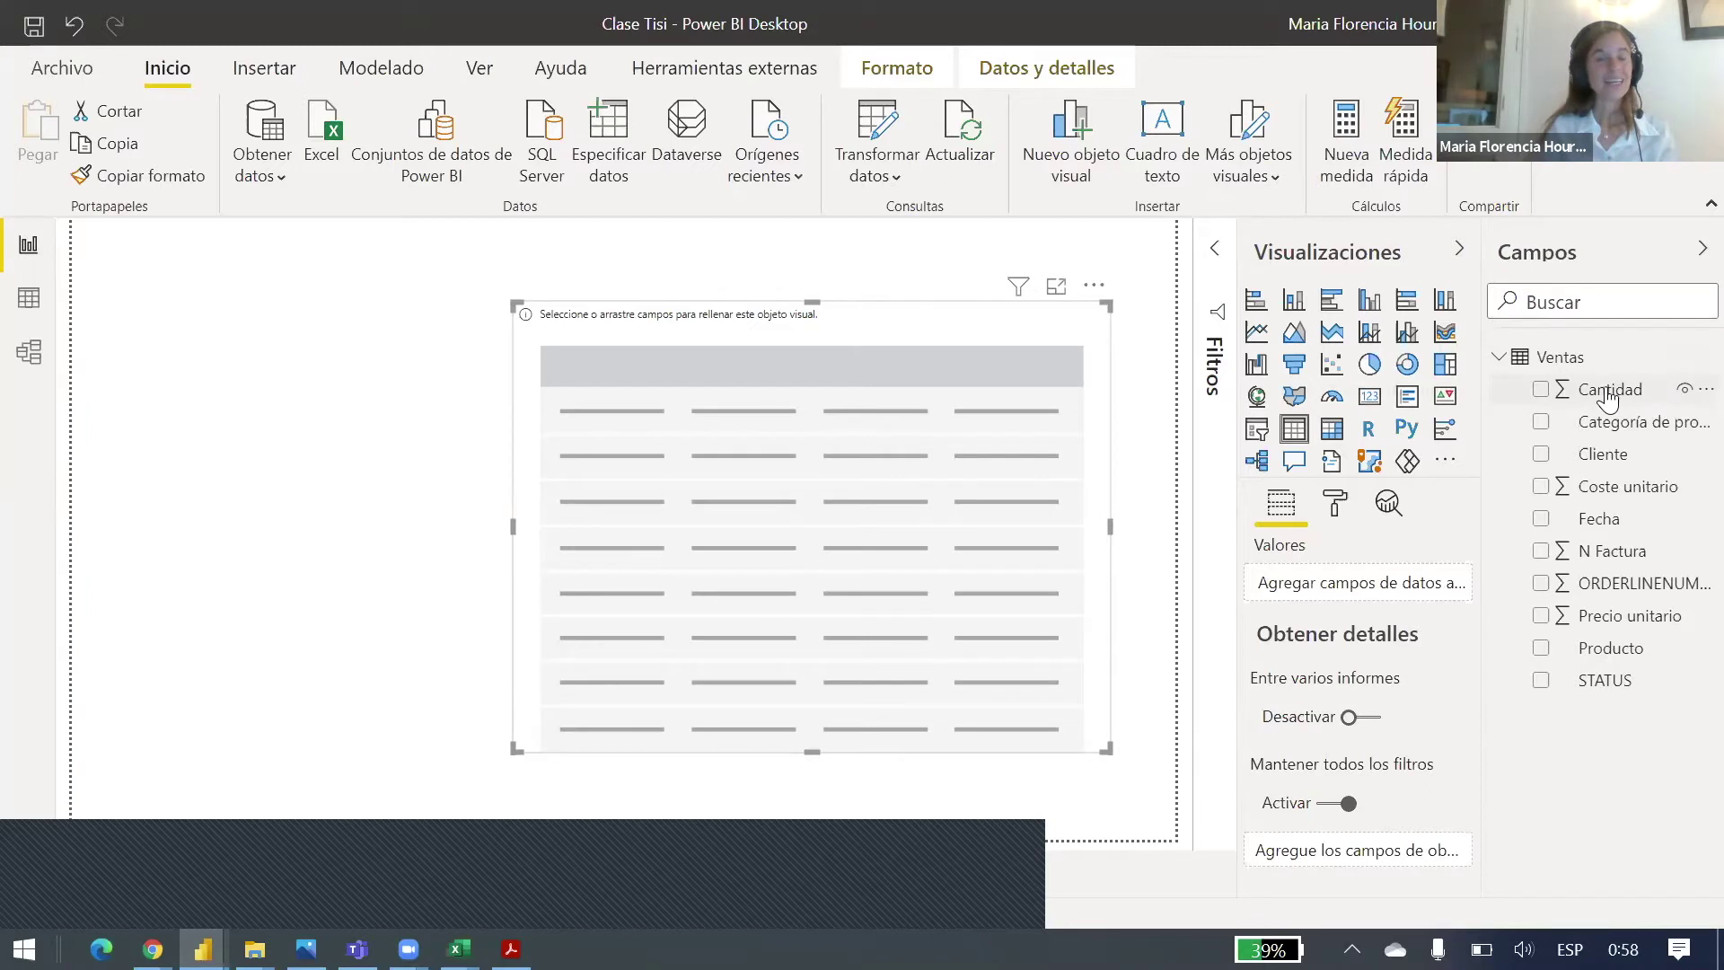
{"action": "left_click_drag", "start_coordinate": [1608, 393], "coordinate": [1325, 582]}
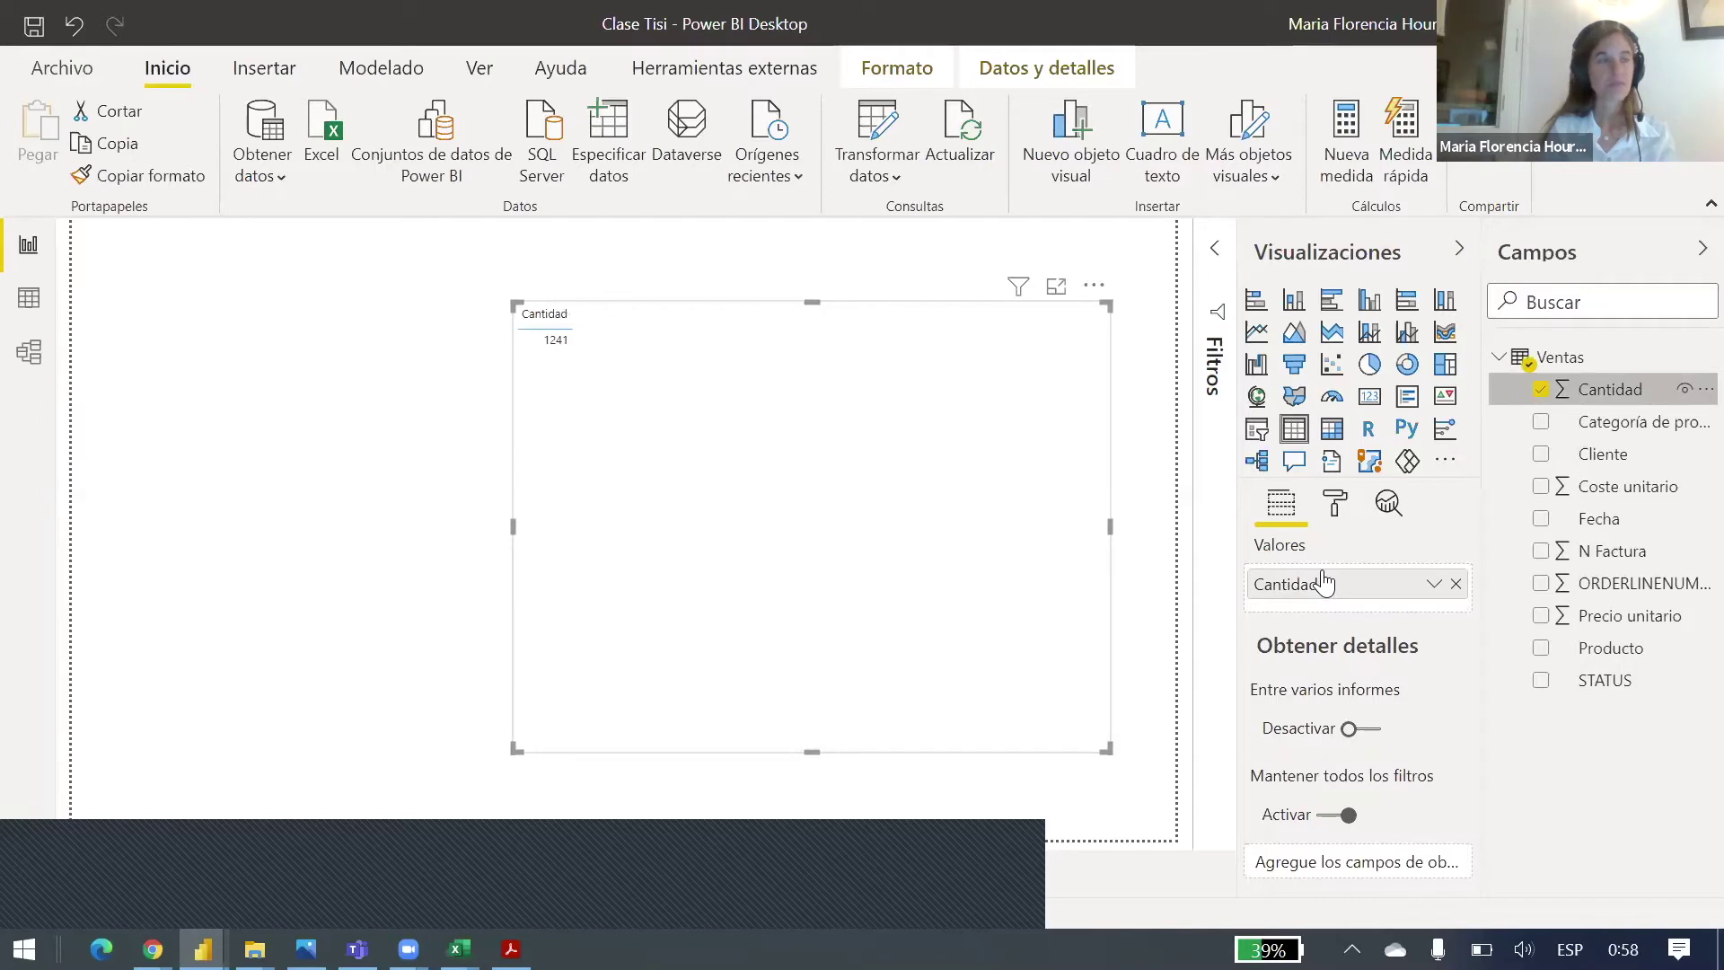
{"action": "left_click_drag", "start_coordinate": [1609, 660], "coordinate": [1370, 564]}
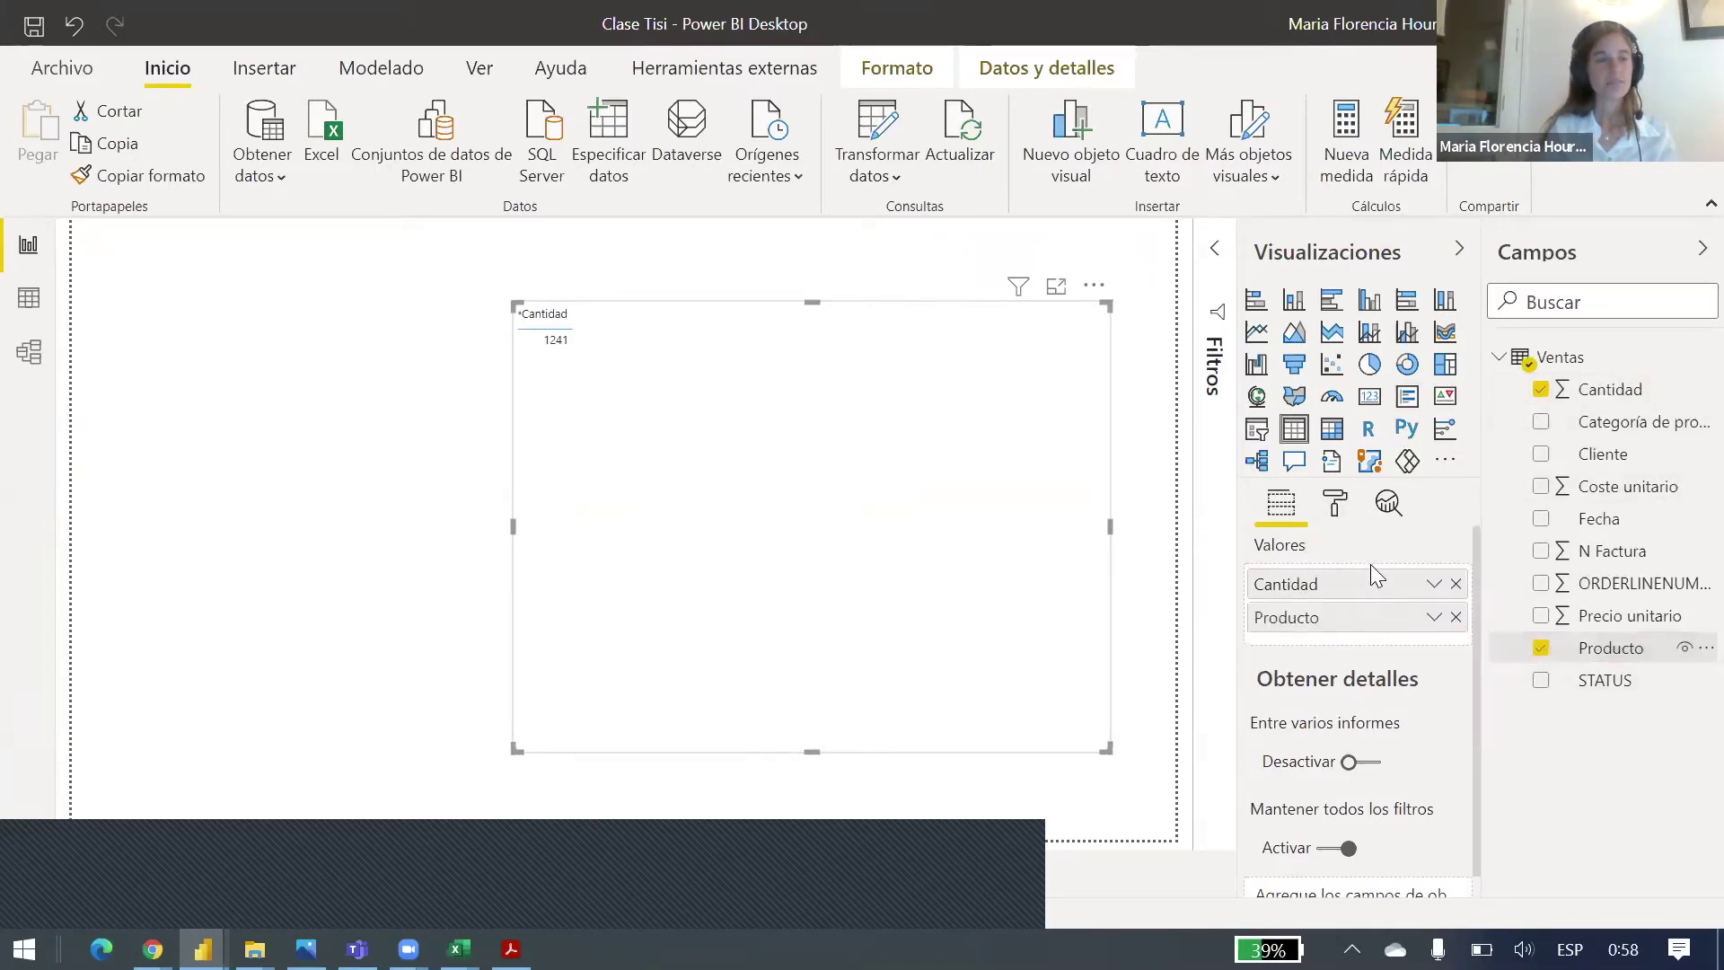
{"action": "left_click_drag", "start_coordinate": [1390, 621], "coordinate": [1374, 579]}
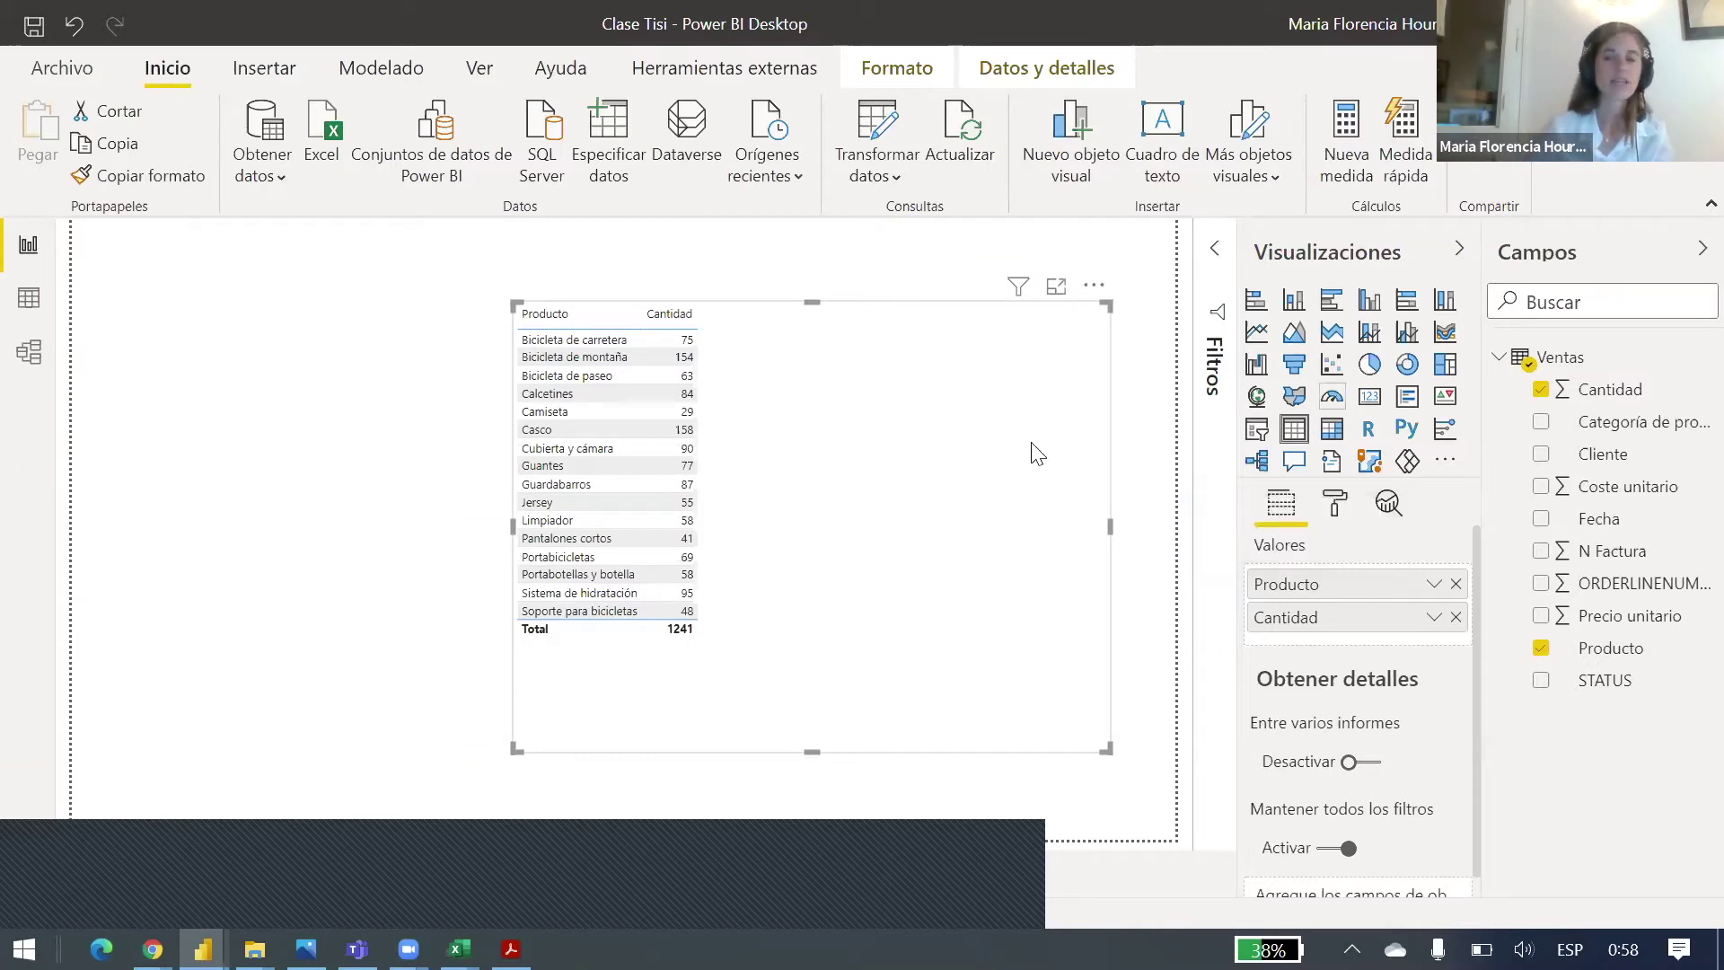
{"action": "key", "text": "Delete"}
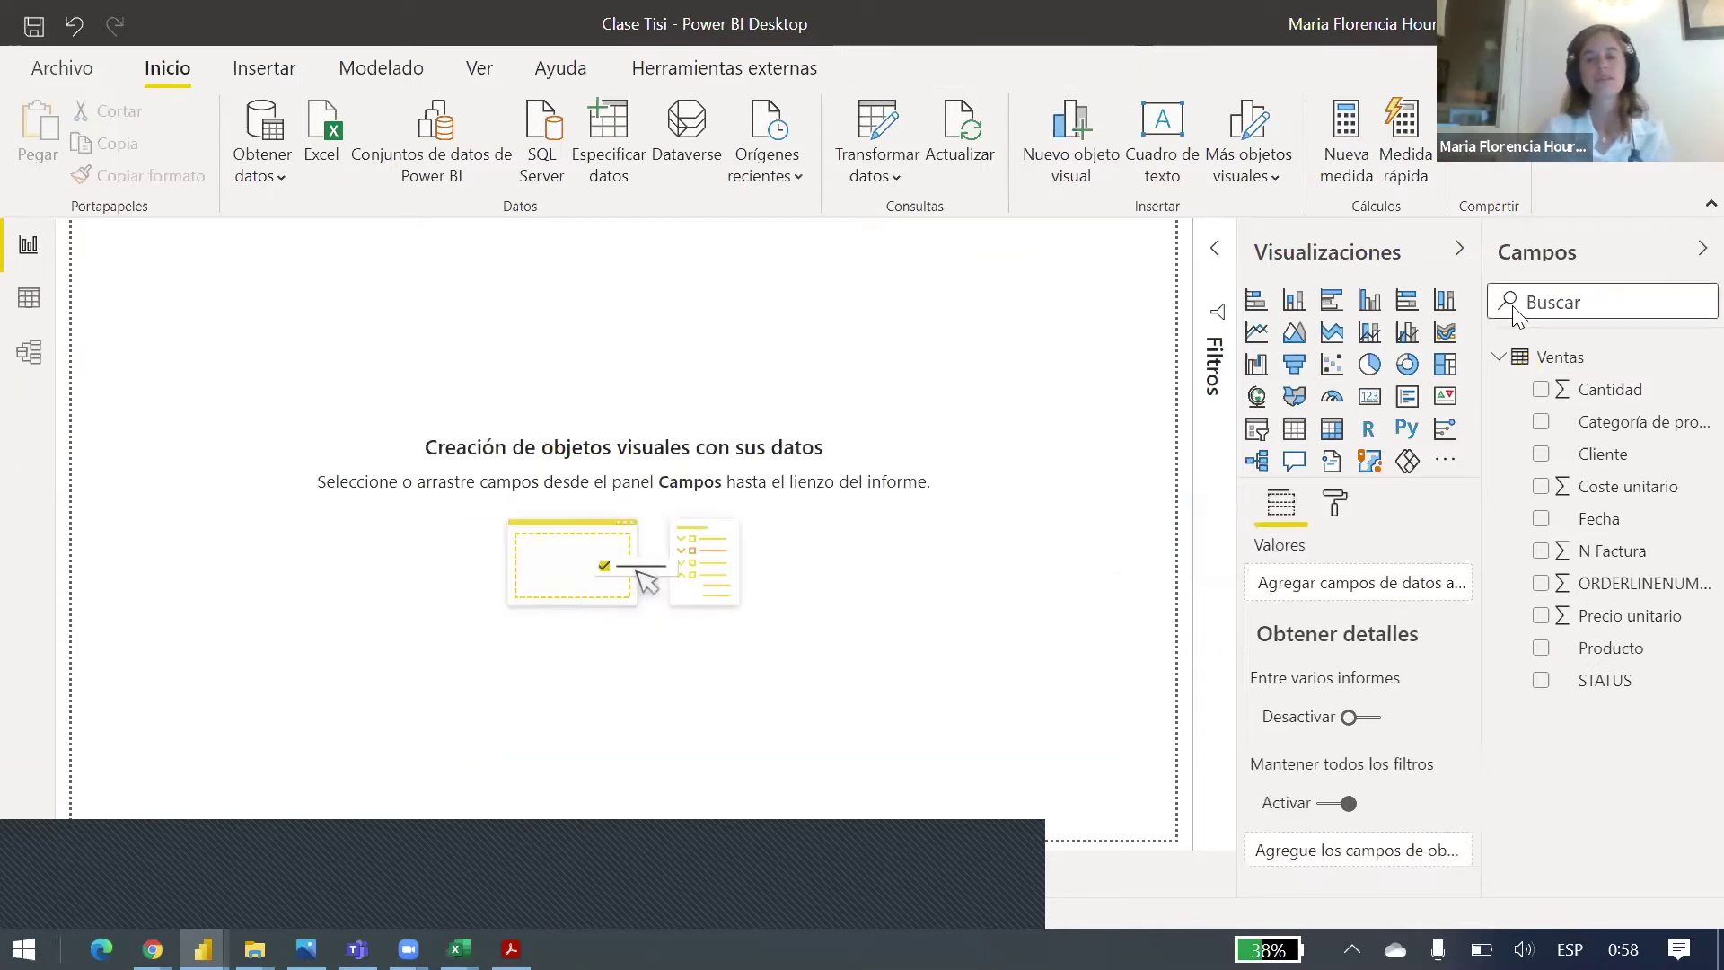
Step: Insert a new empty table visual, enlarge it, and move it toward the middle of the report page
{"action": "left_click", "coordinate": [1296, 435]}
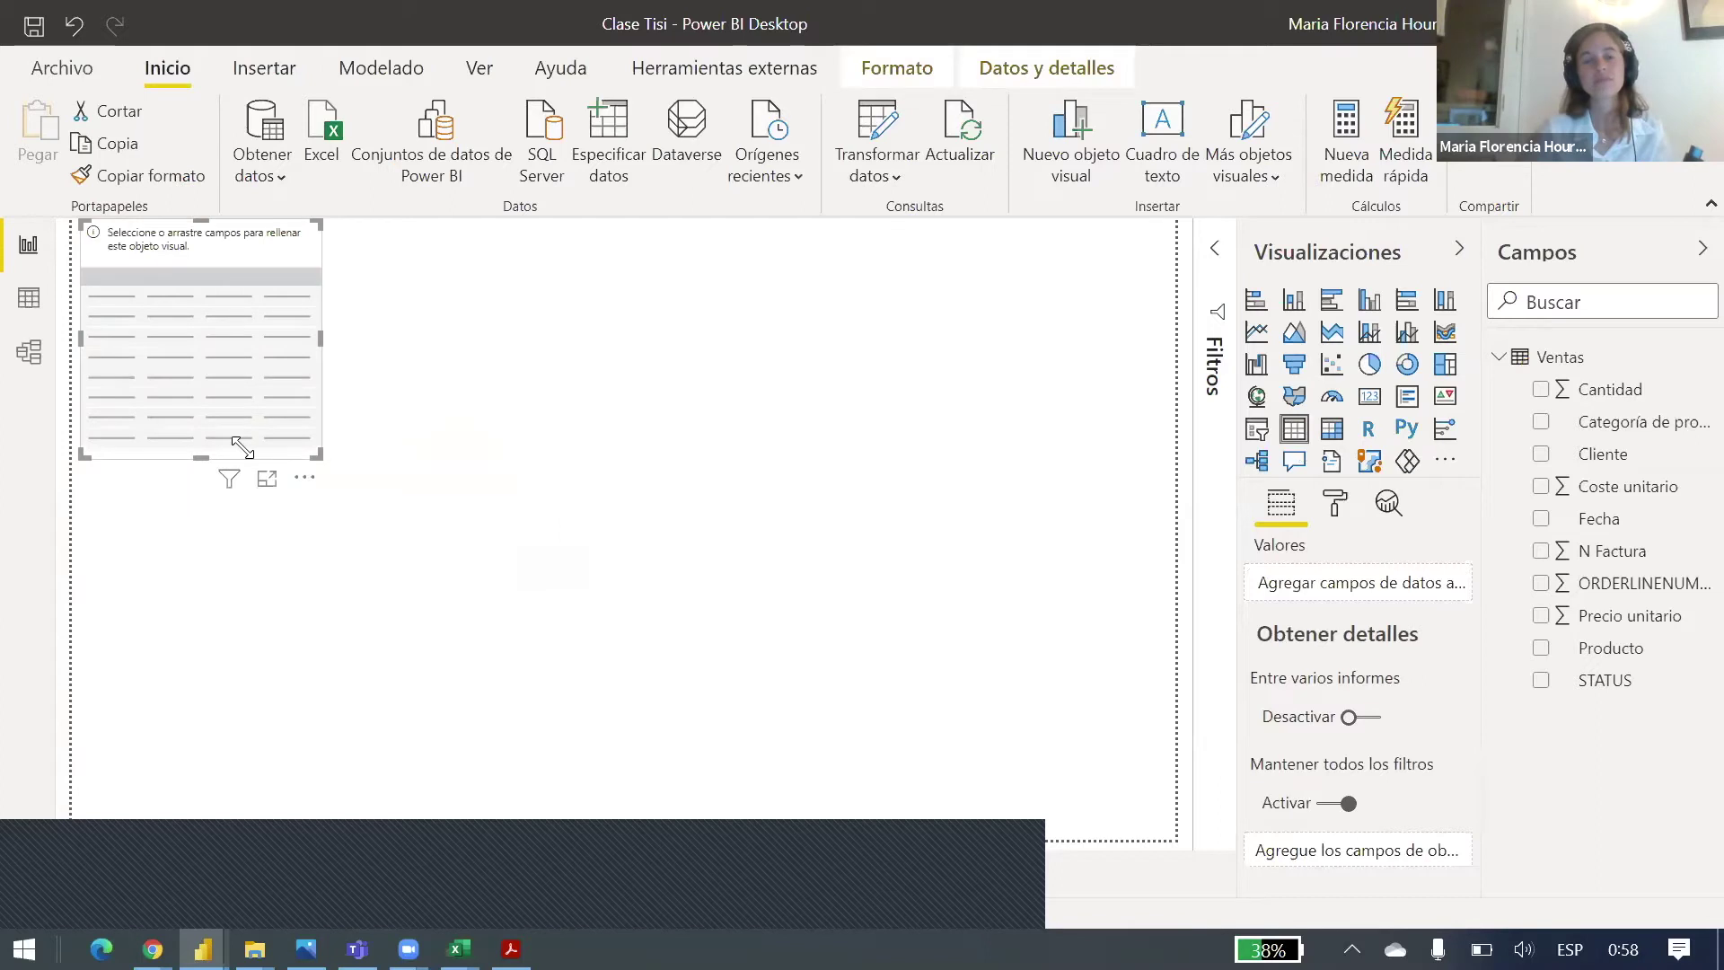
{"action": "left_click_drag", "start_coordinate": [313, 454], "coordinate": [942, 687]}
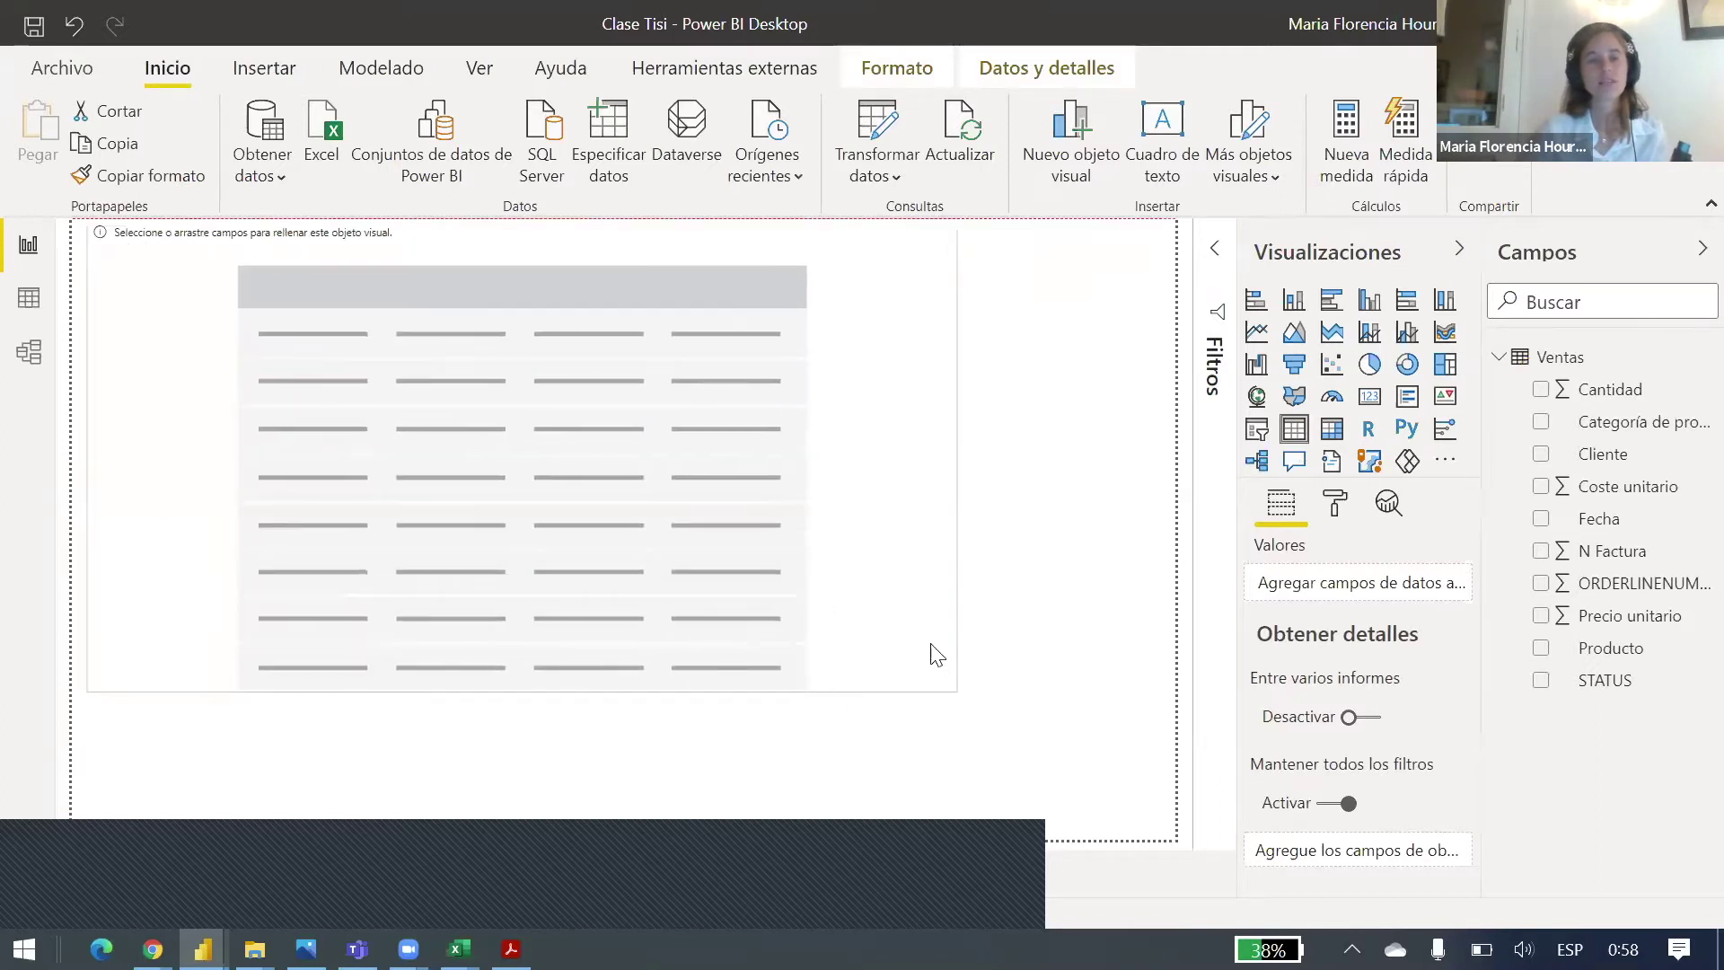
{"action": "left_click_drag", "start_coordinate": [877, 627], "coordinate": [1033, 687]}
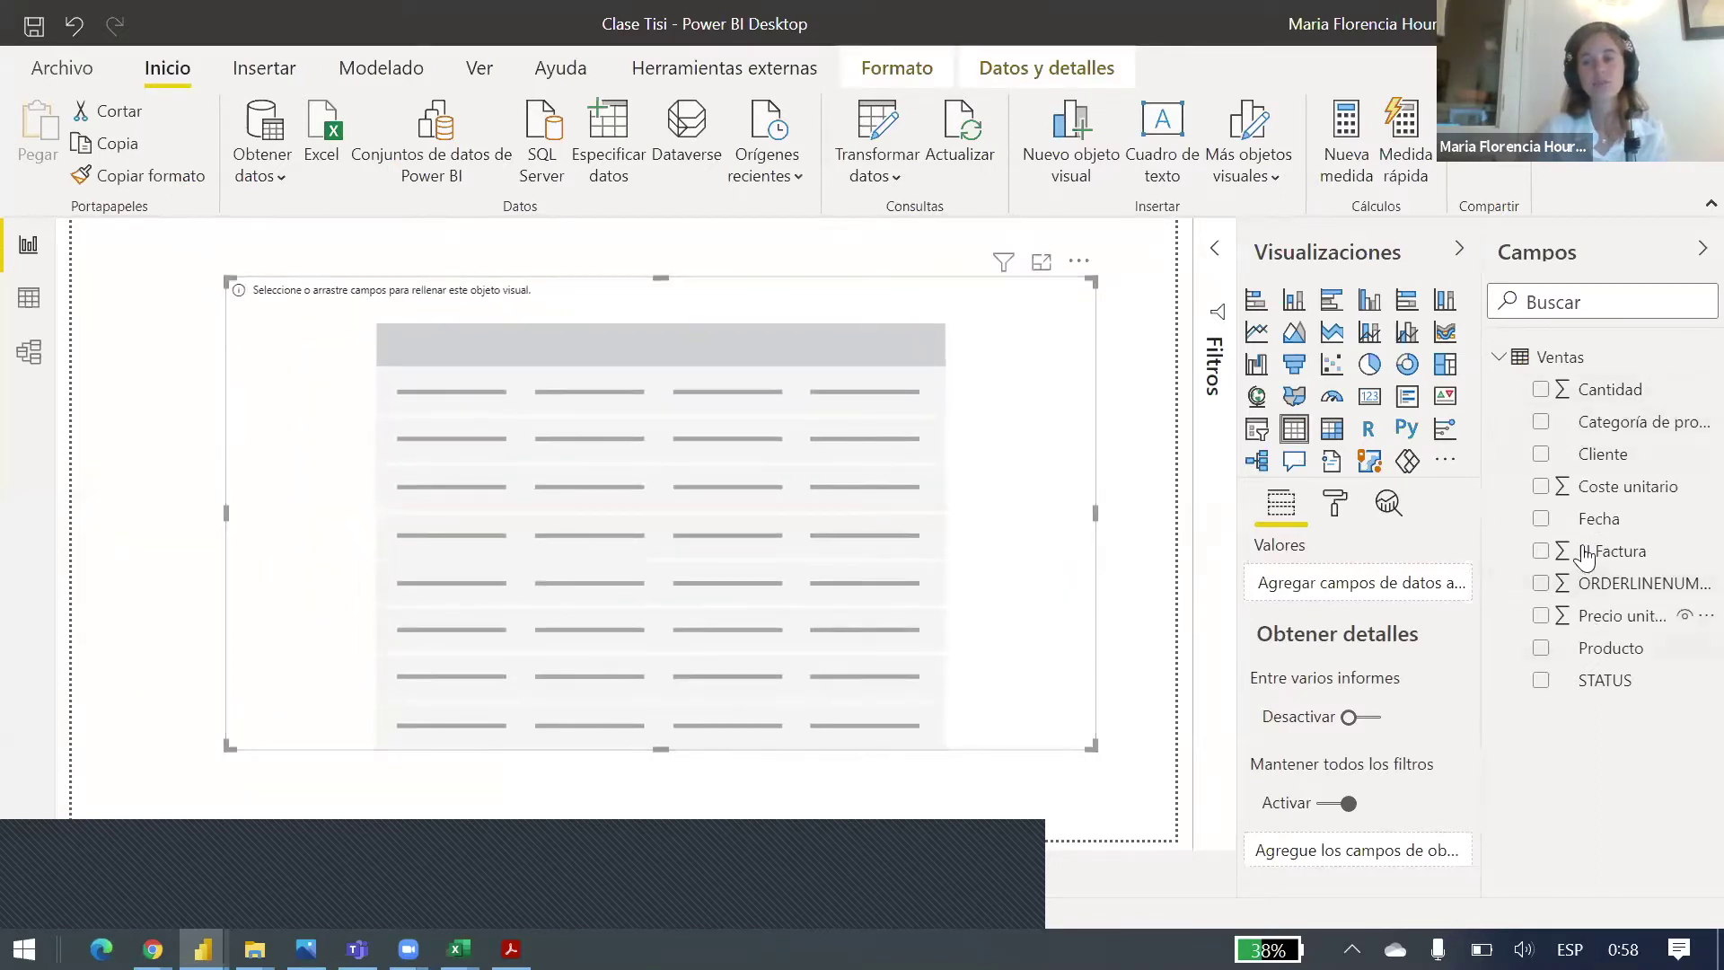
Step: Add the Producto and Cantidad fields to the table visual and sort it by Cantidad in descending order
{"action": "left_click_drag", "start_coordinate": [1616, 649], "coordinate": [1326, 584]}
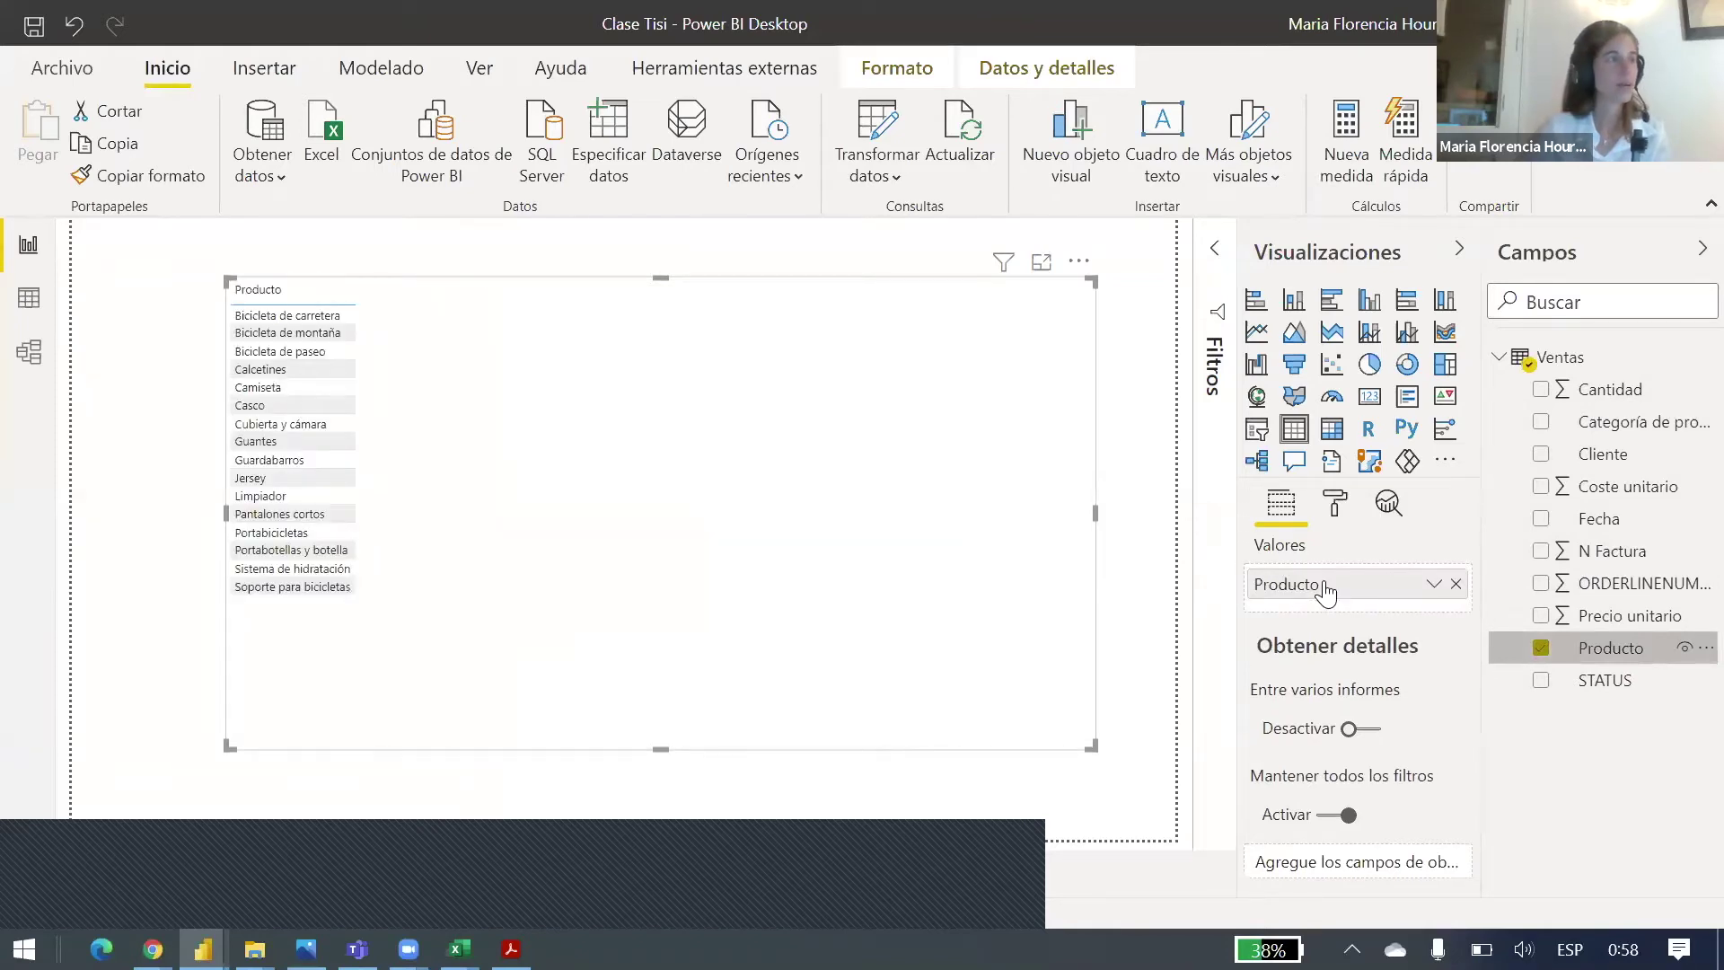
{"action": "left_click_drag", "start_coordinate": [1604, 392], "coordinate": [1329, 602]}
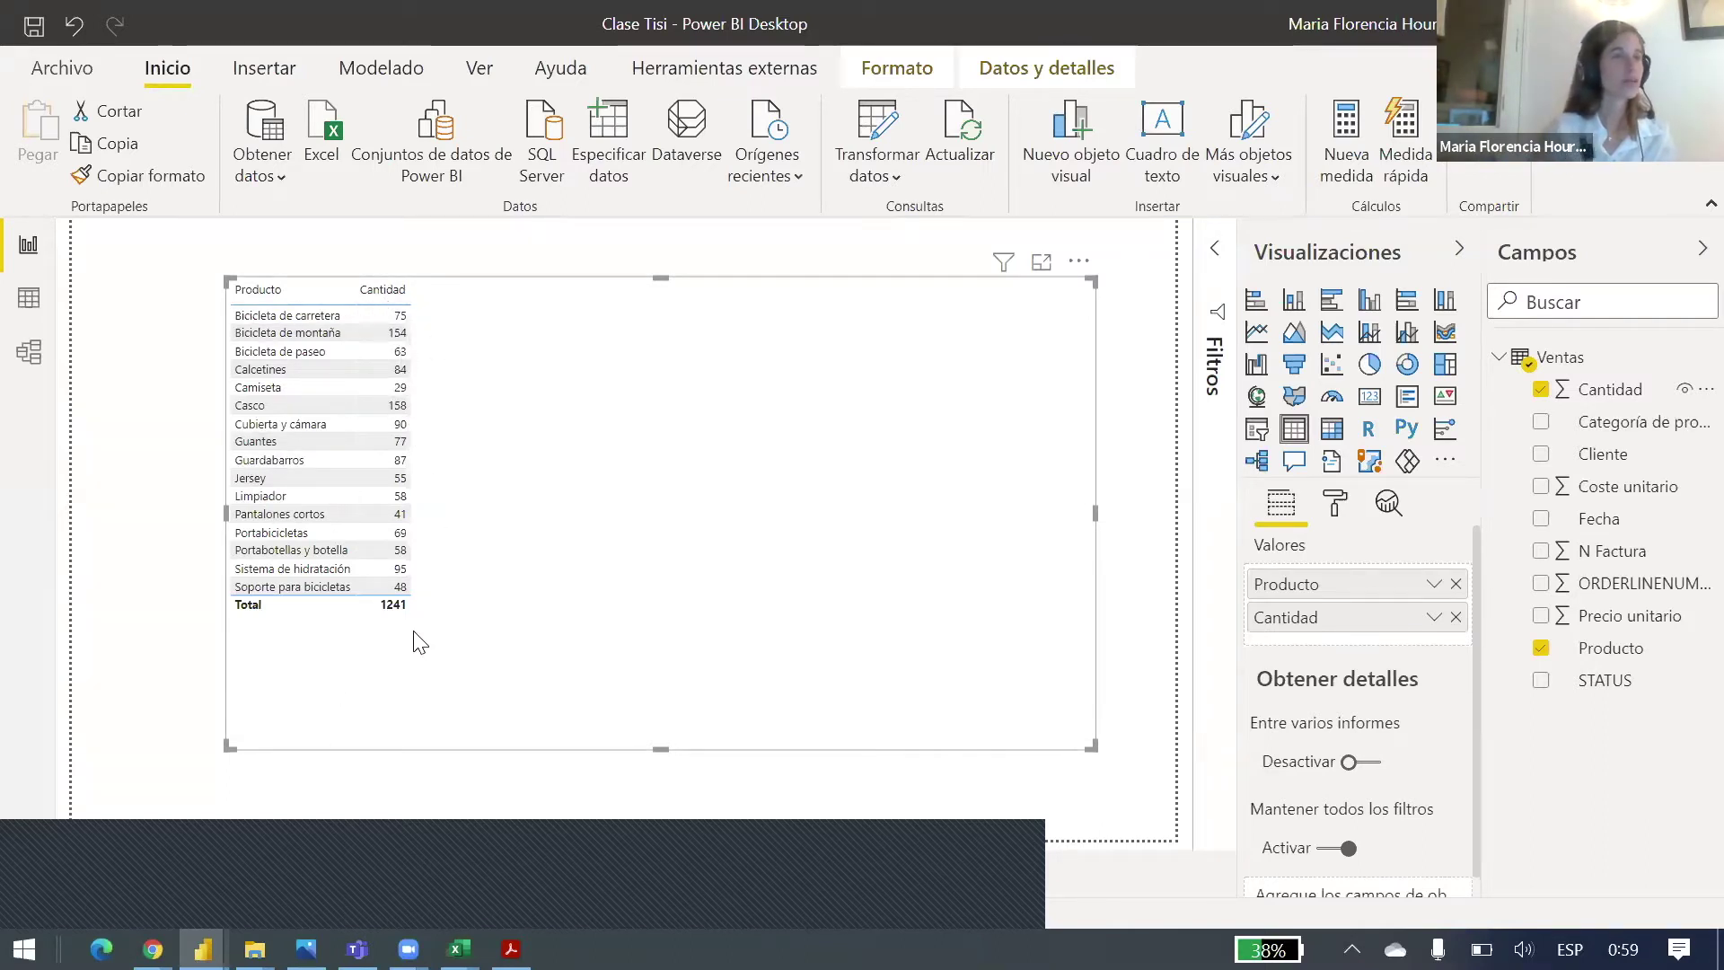
{"action": "left_click", "coordinate": [393, 296]}
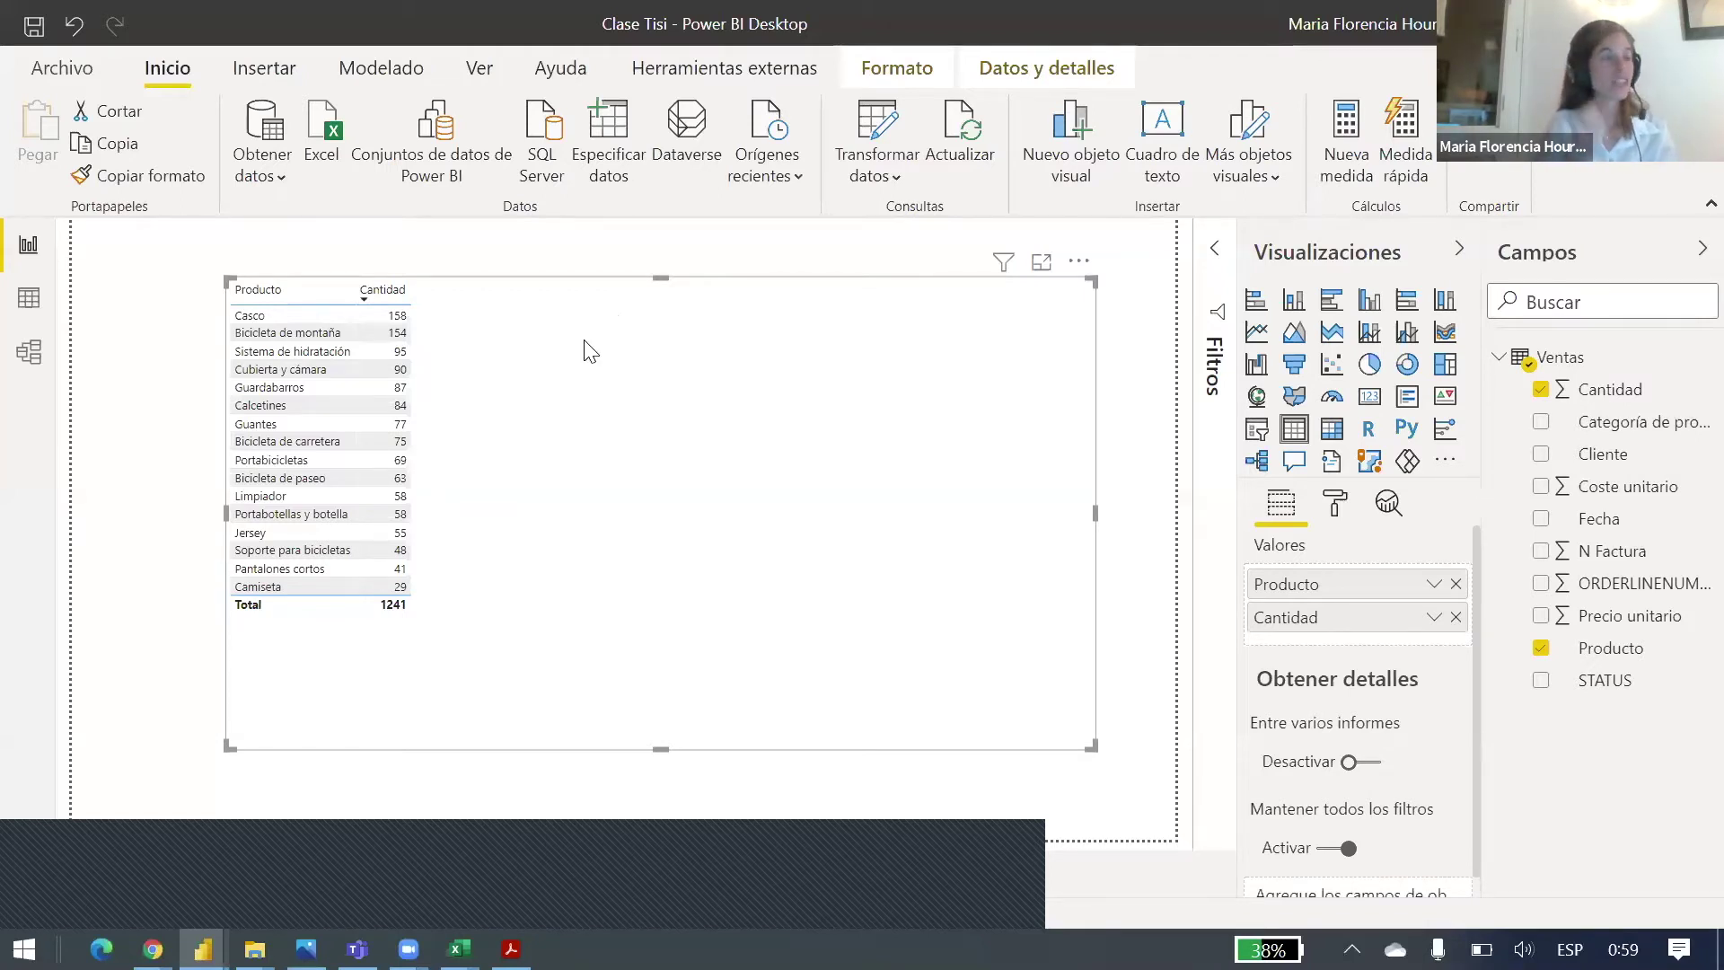
Step: Try the Cantidad por Producto visual as stacked and clustered bars and columns, donut, treemap, and pie charts
{"action": "left_click", "coordinate": [1258, 303]}
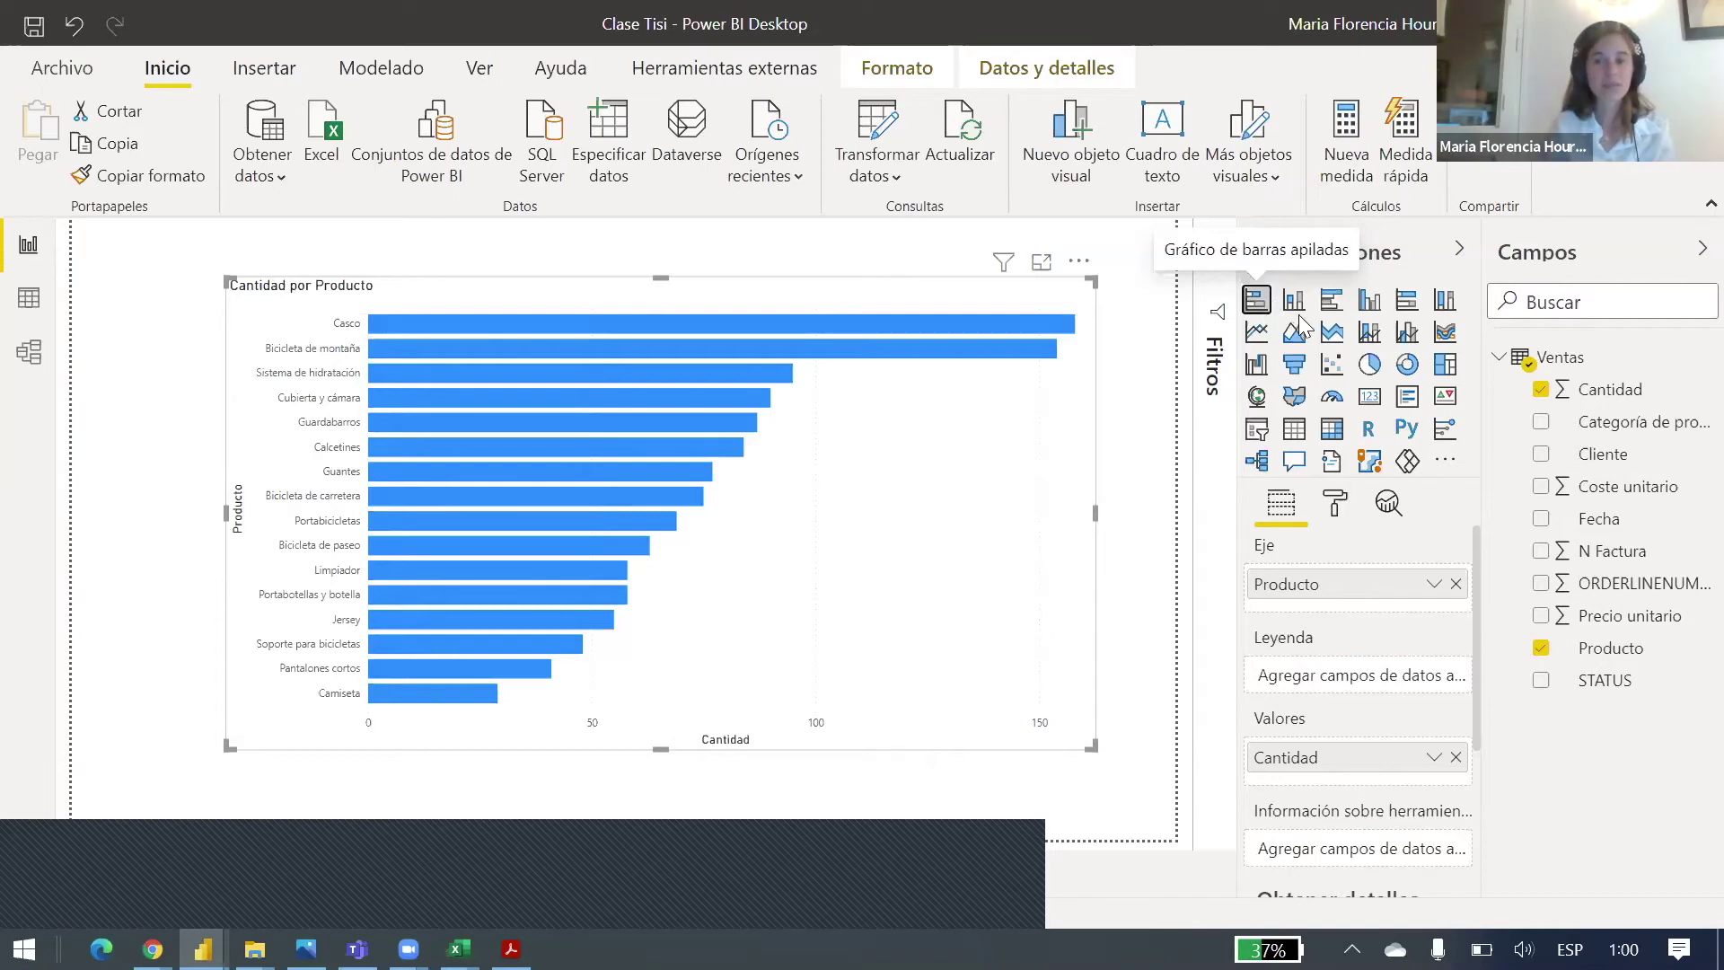
{"action": "left_click", "coordinate": [1294, 305]}
{"action": "left_click", "coordinate": [1333, 310]}
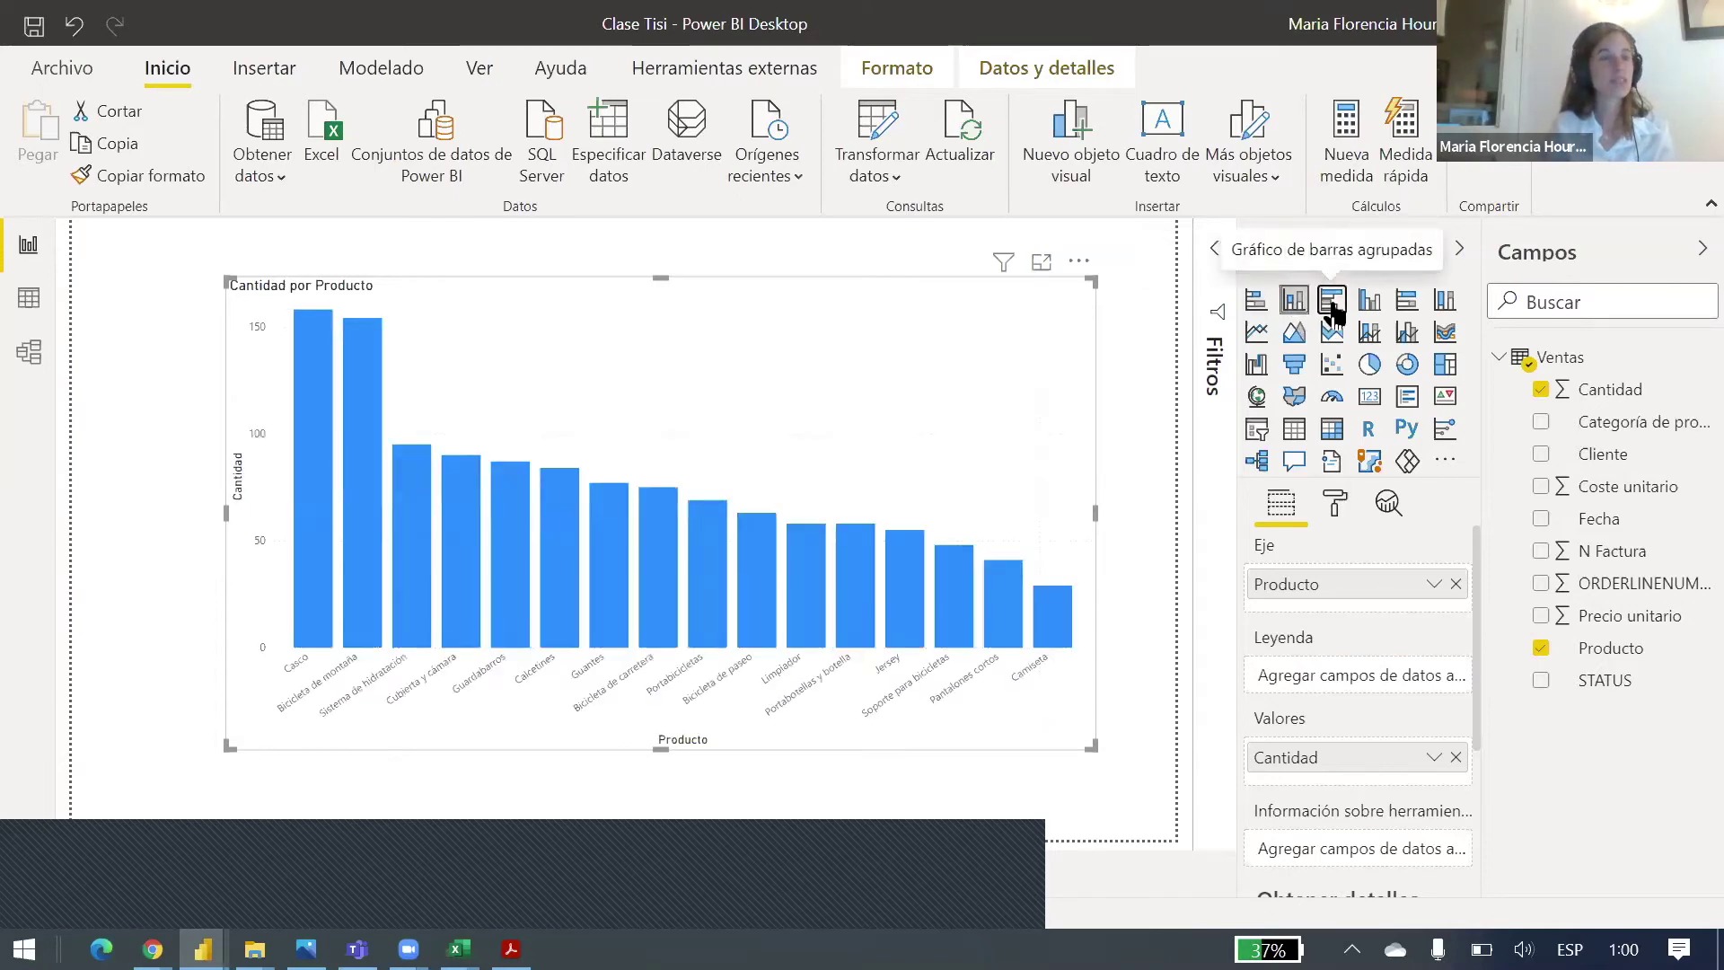
{"action": "left_click", "coordinate": [1374, 308]}
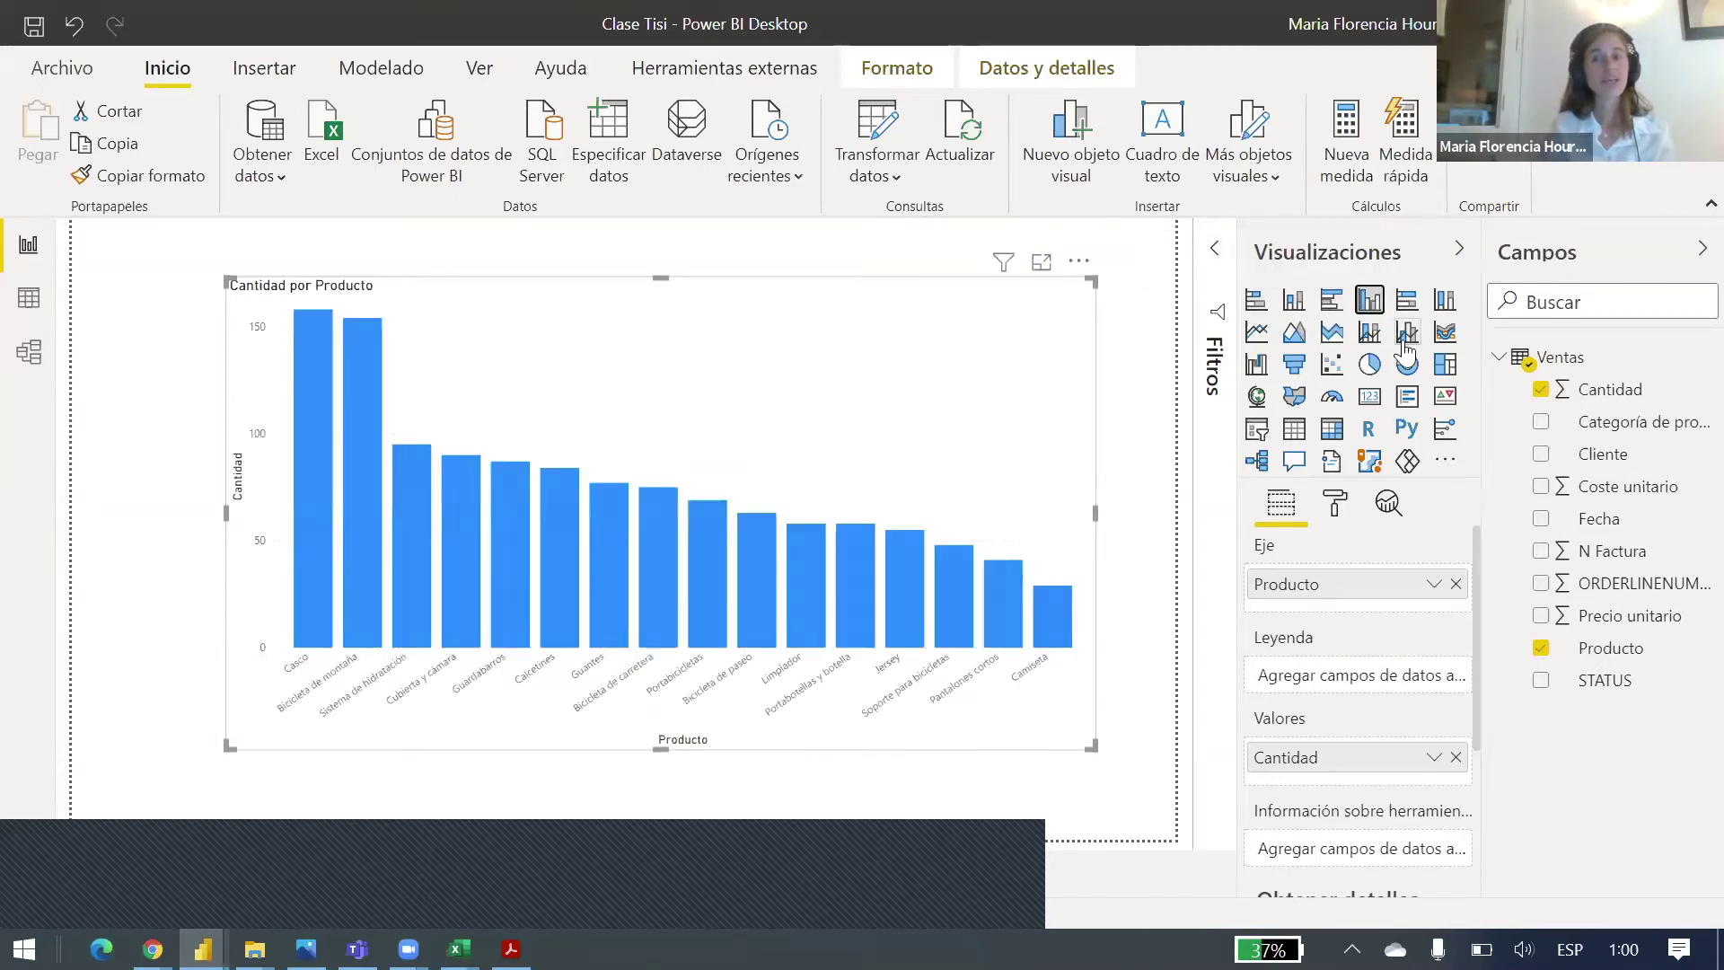
{"action": "left_click", "coordinate": [1372, 365]}
{"action": "left_click", "coordinate": [1407, 366]}
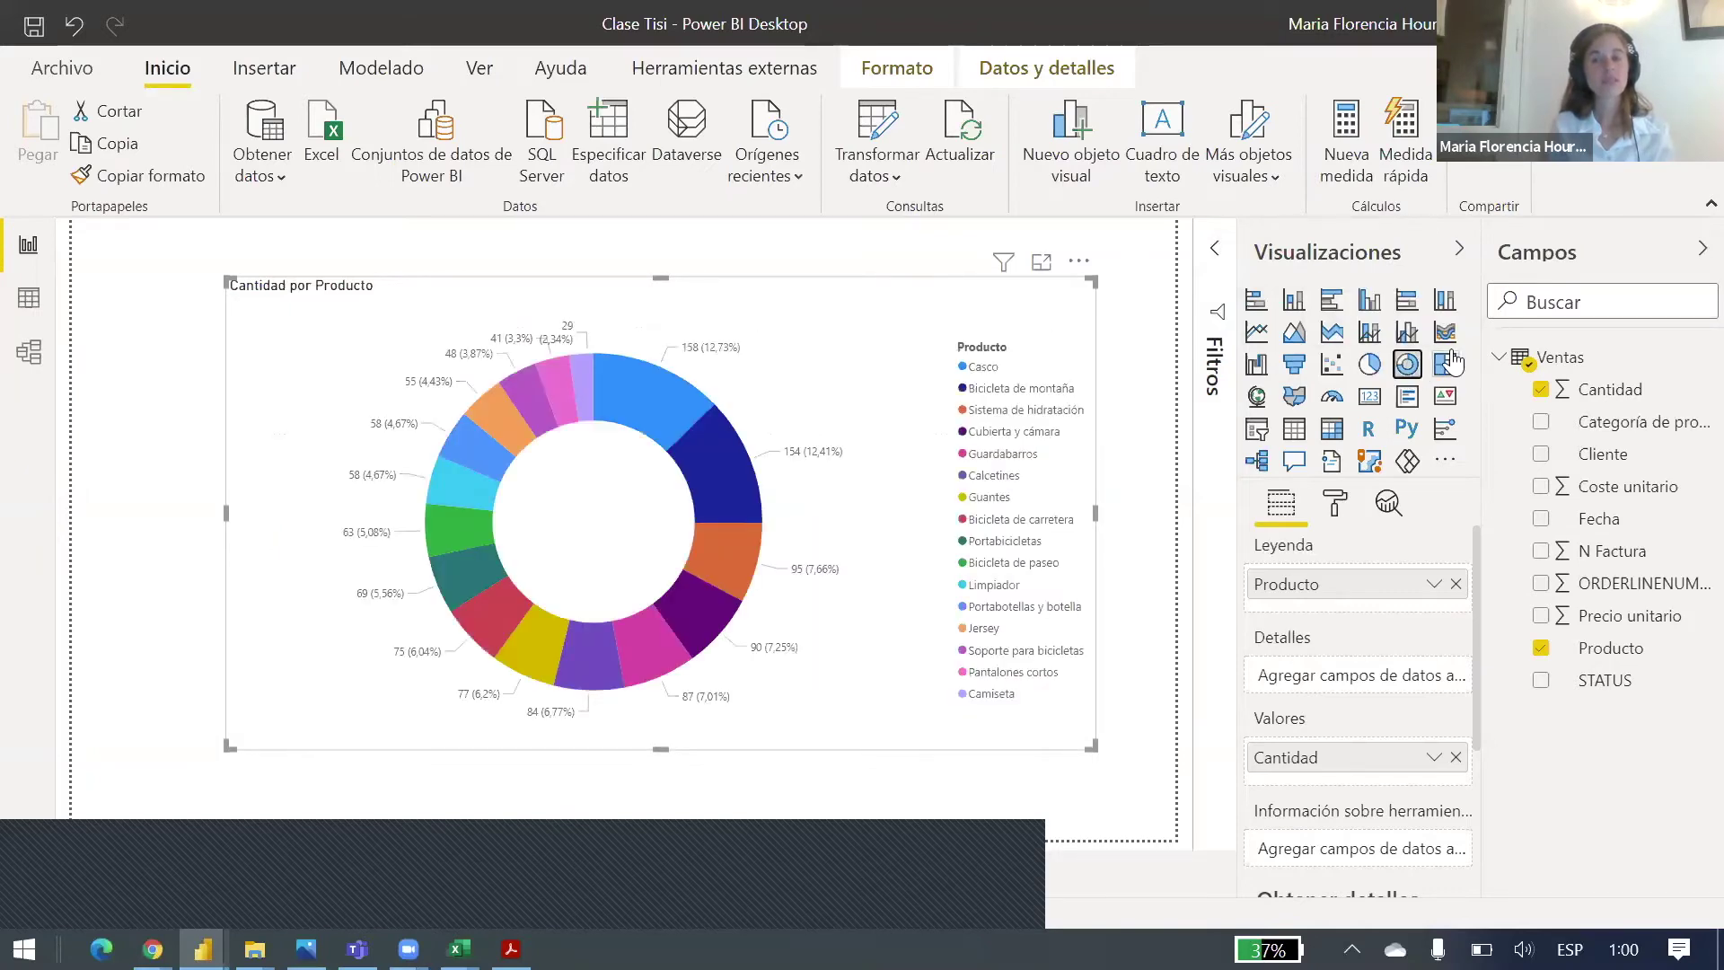
{"action": "left_click", "coordinate": [1445, 365]}
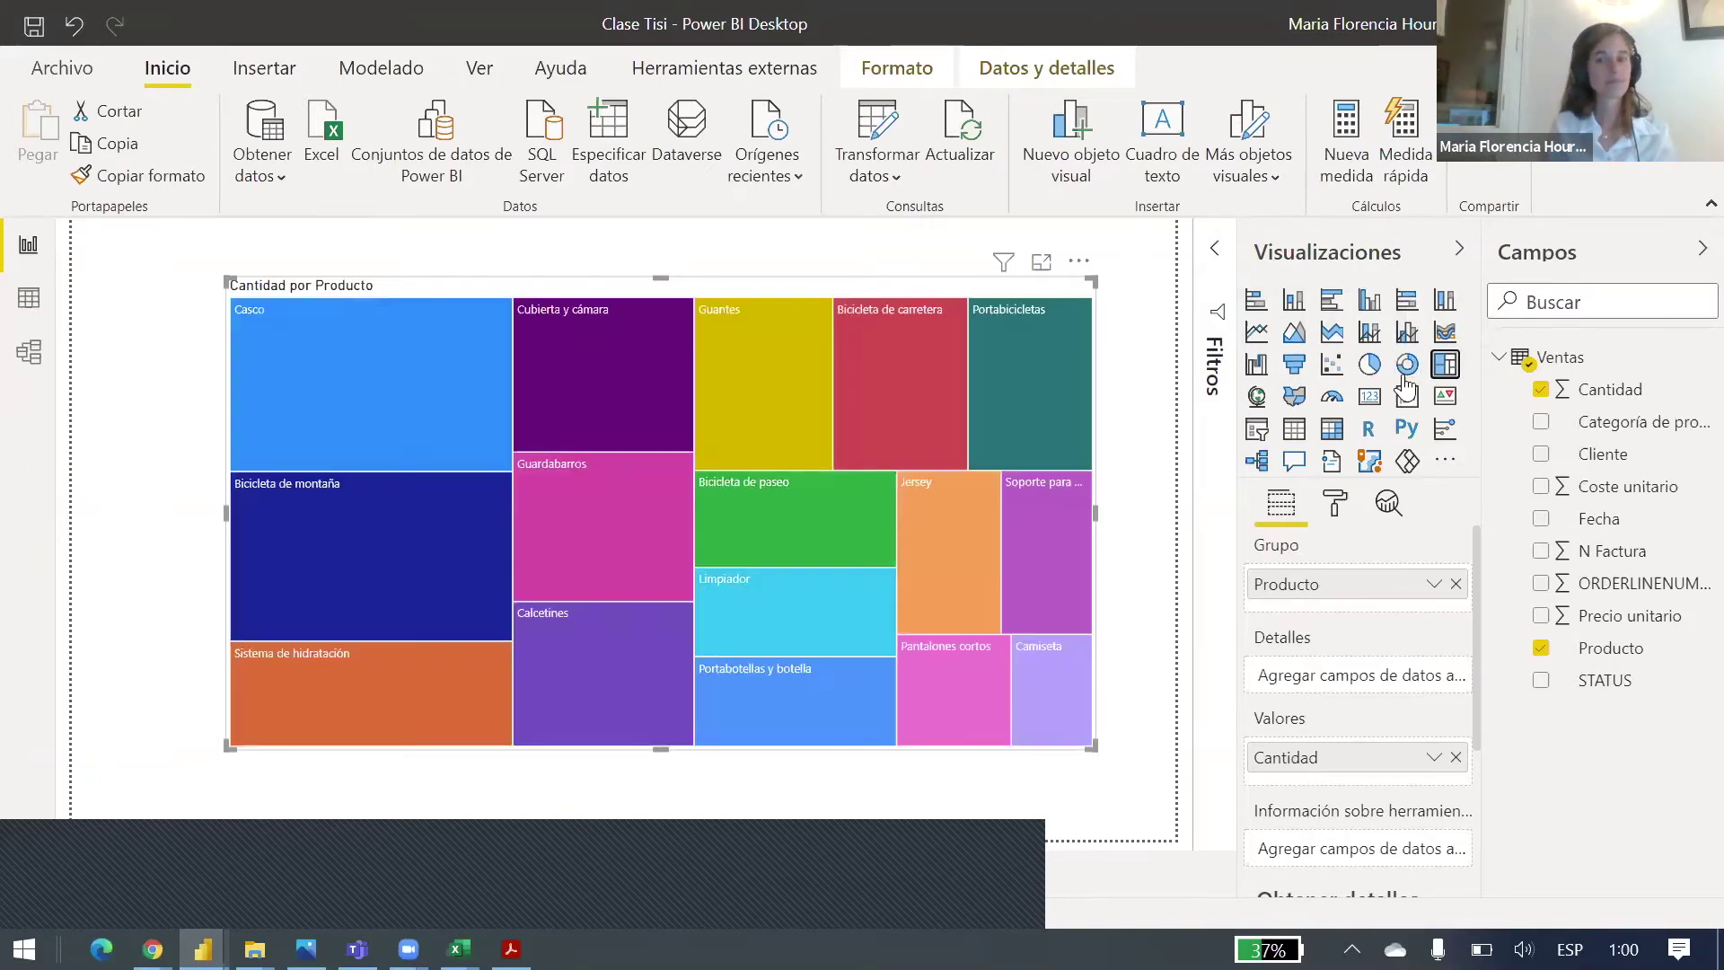
{"action": "left_click", "coordinate": [1408, 365]}
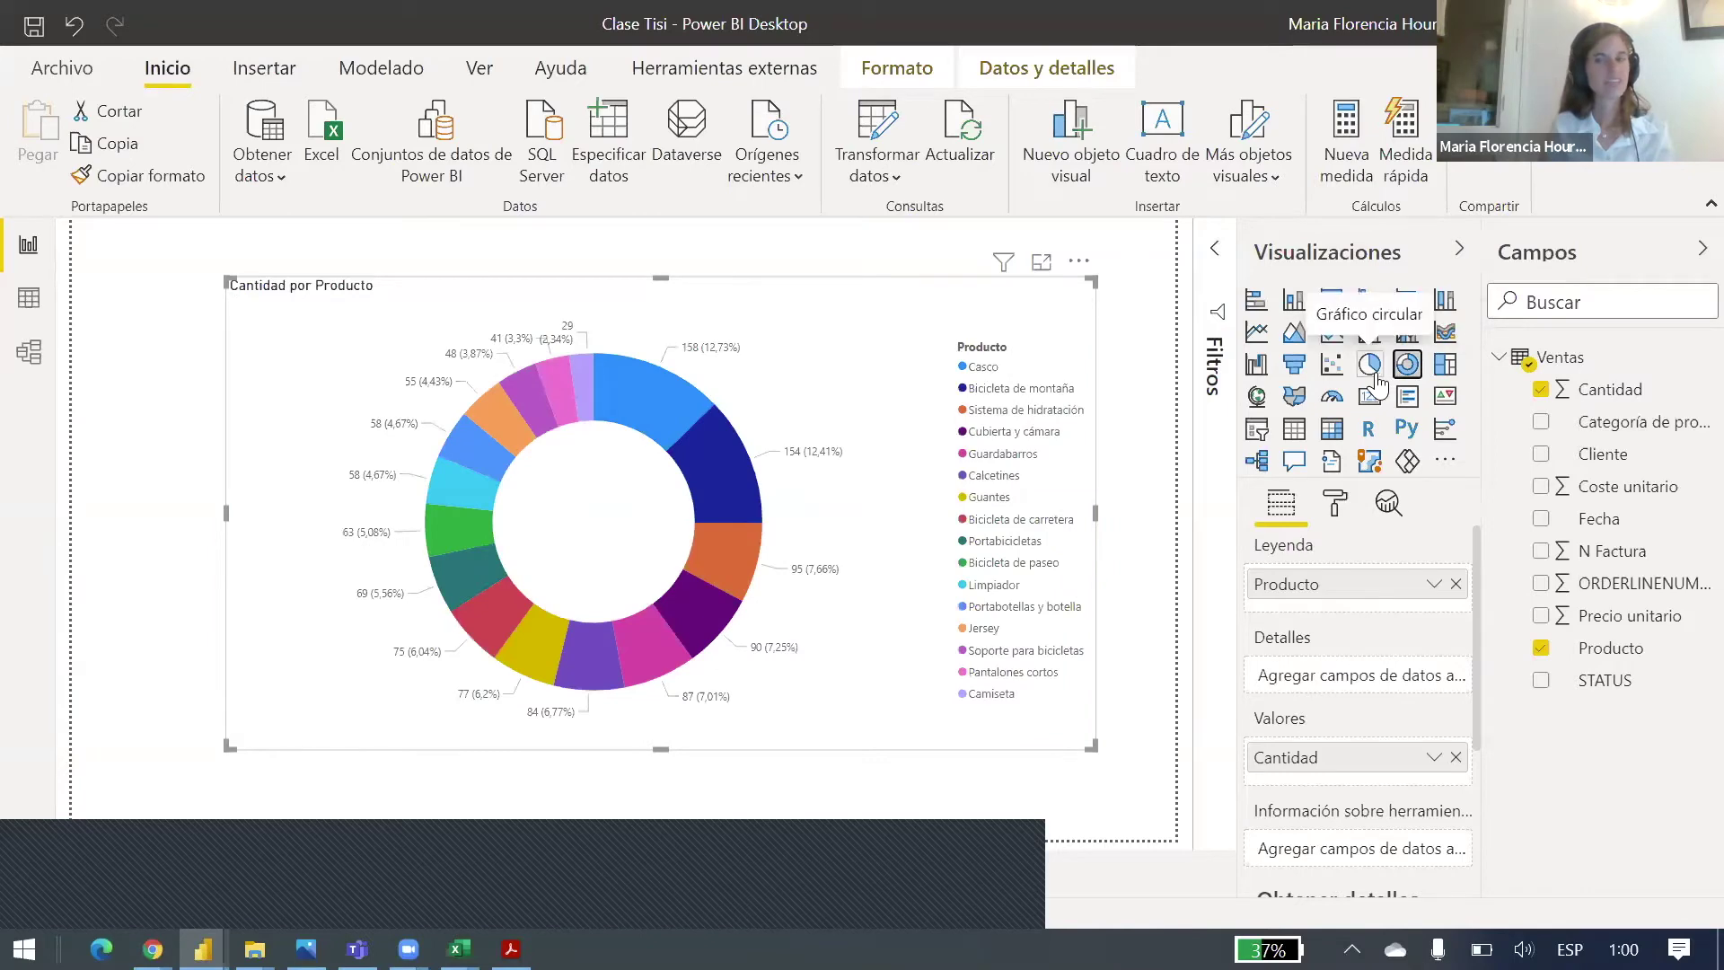
{"action": "left_click", "coordinate": [1374, 378]}
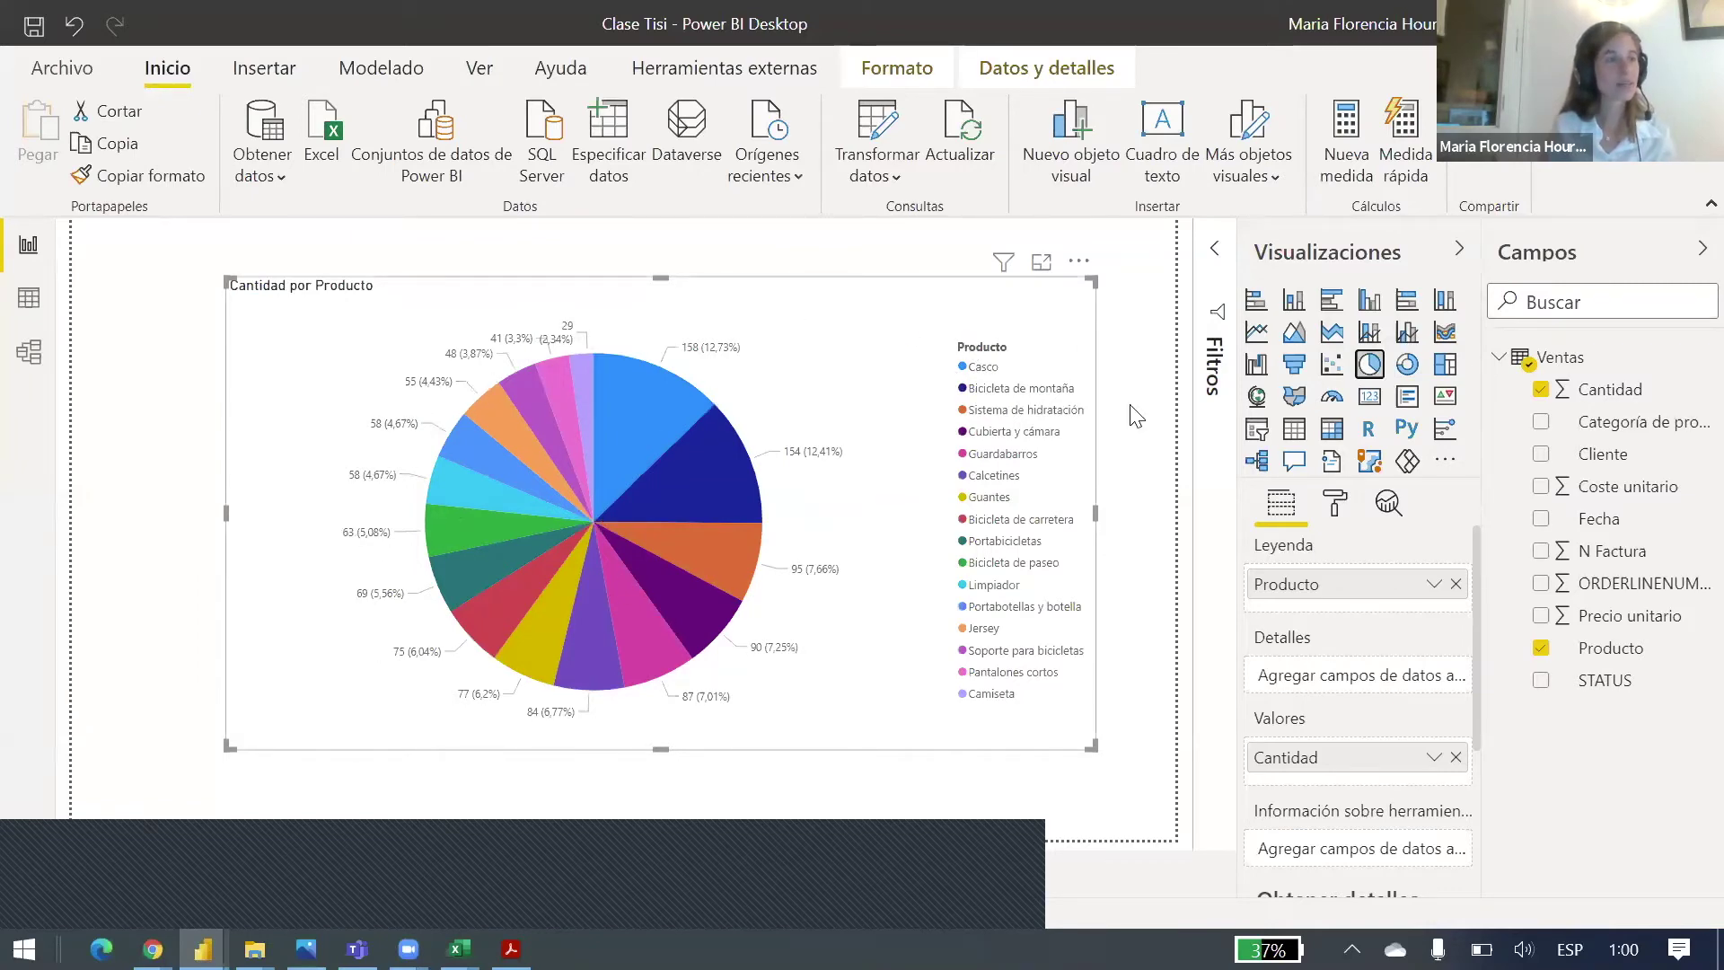
Step: Change the Cantidad por Producto visual to a stacked bar chart and open its list of export and sorting options
{"action": "left_click", "coordinate": [1257, 300]}
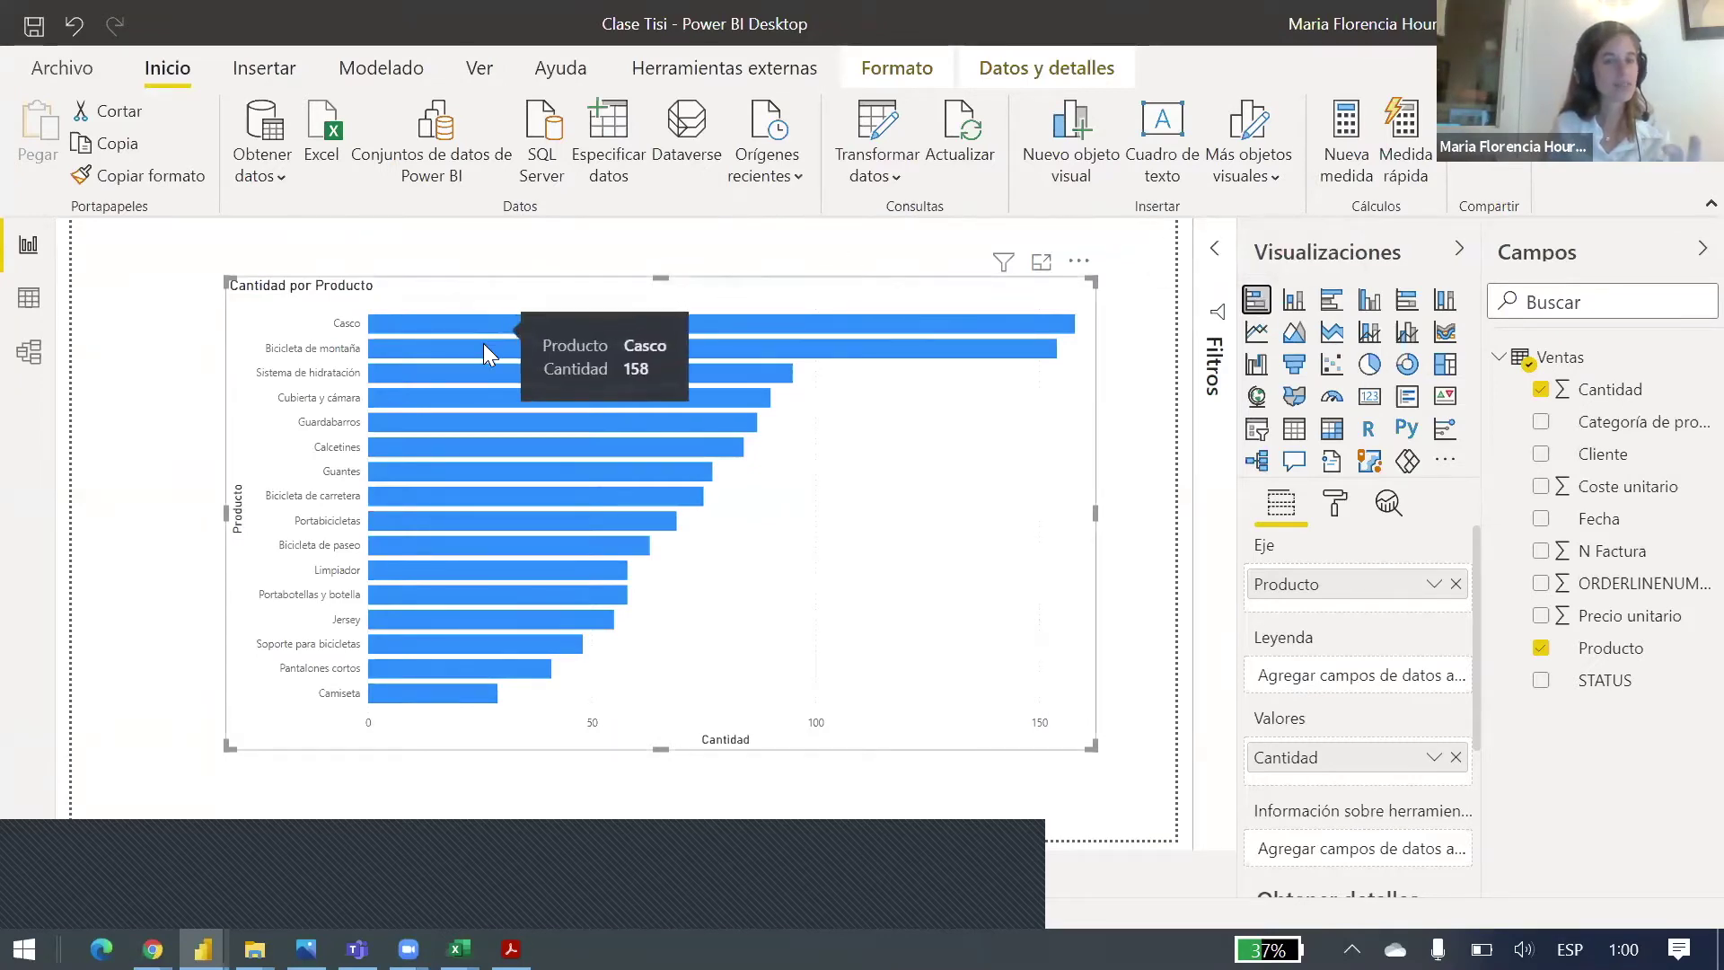
{"action": "mouse_move", "coordinate": [483, 345]}
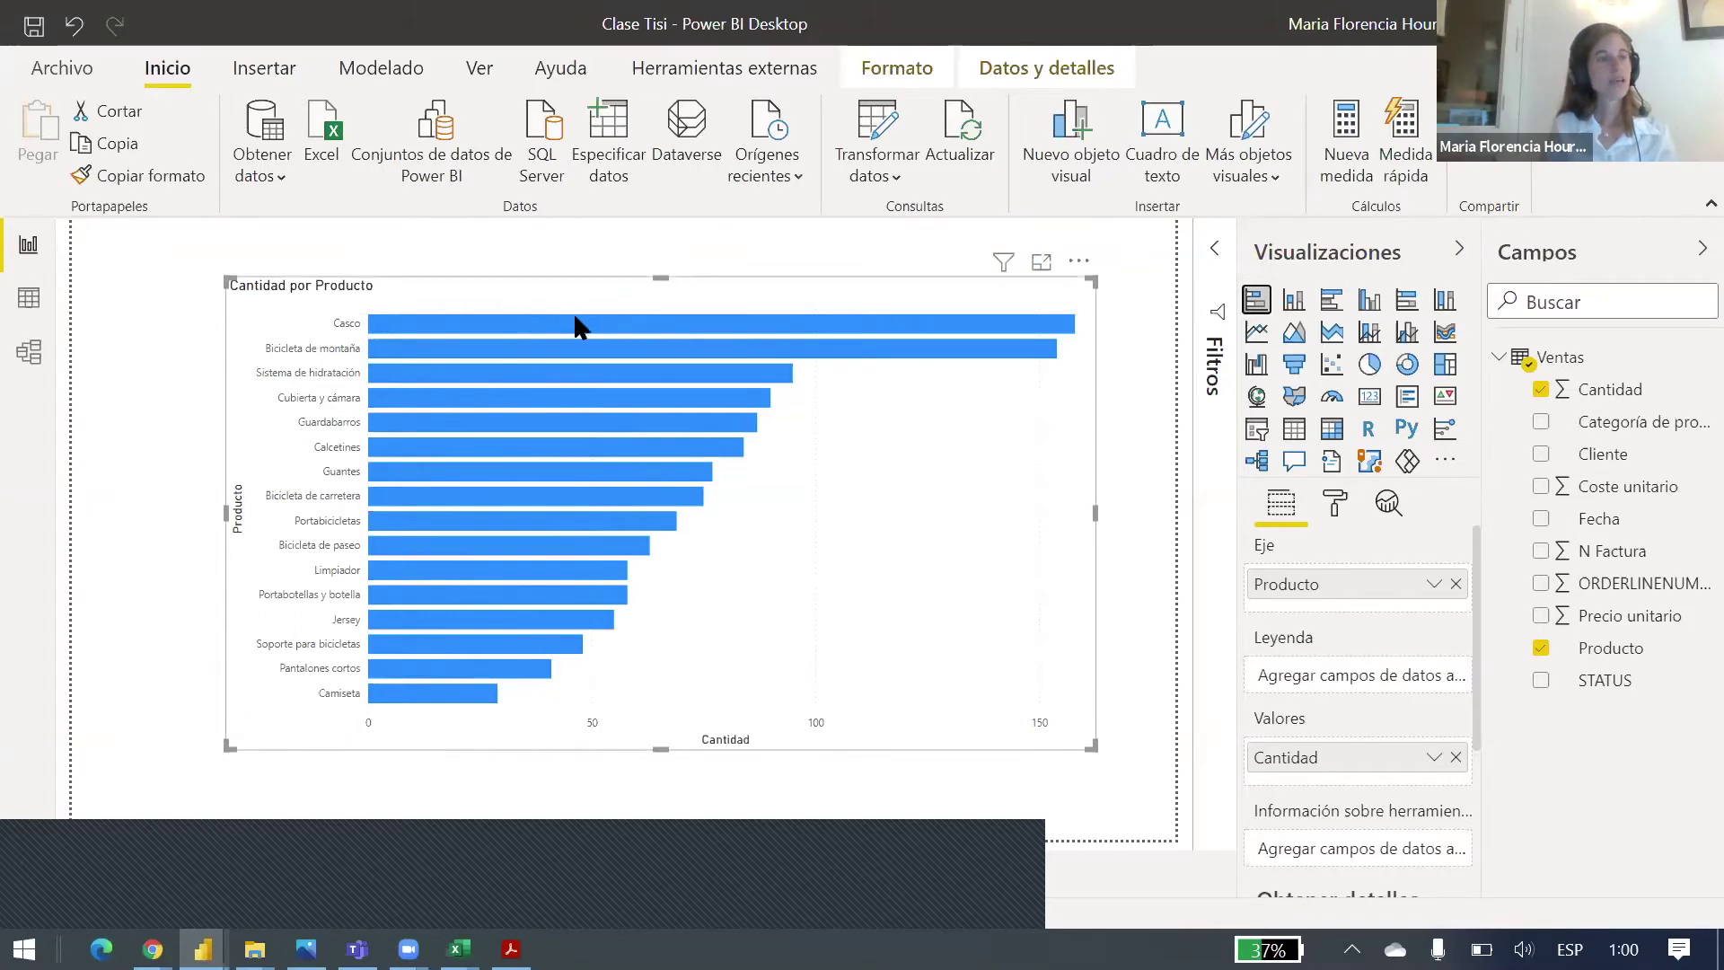
{"action": "mouse_move", "coordinate": [574, 326]}
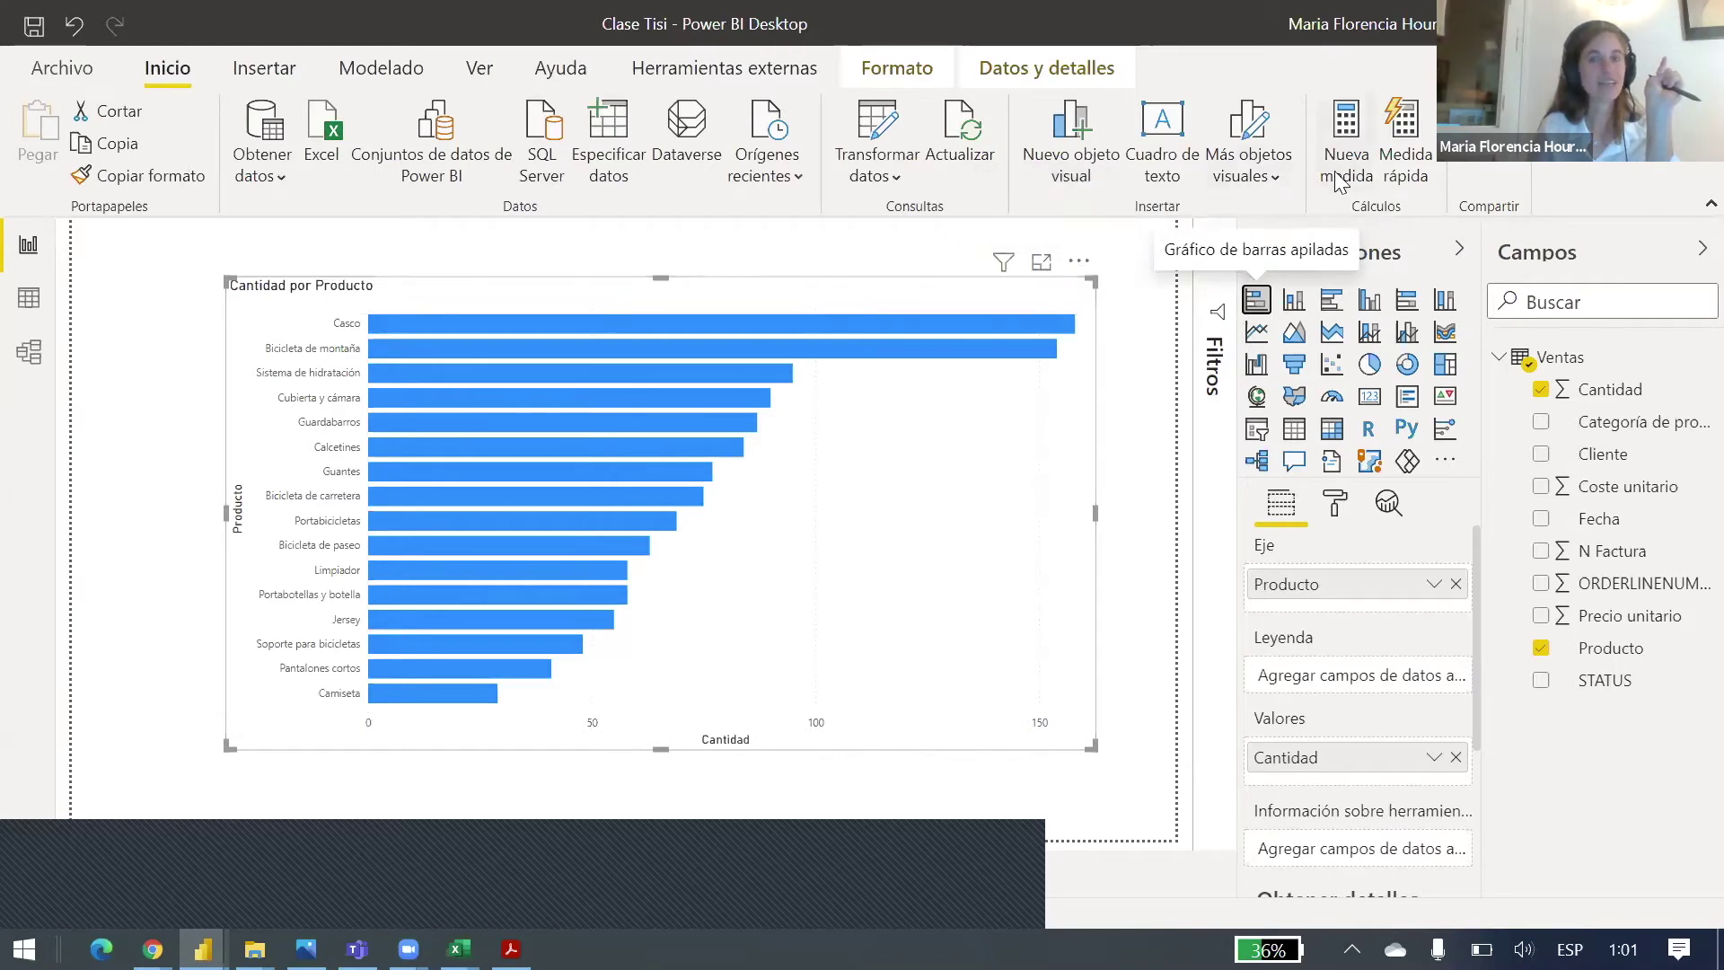
{"action": "left_click", "coordinate": [1080, 265]}
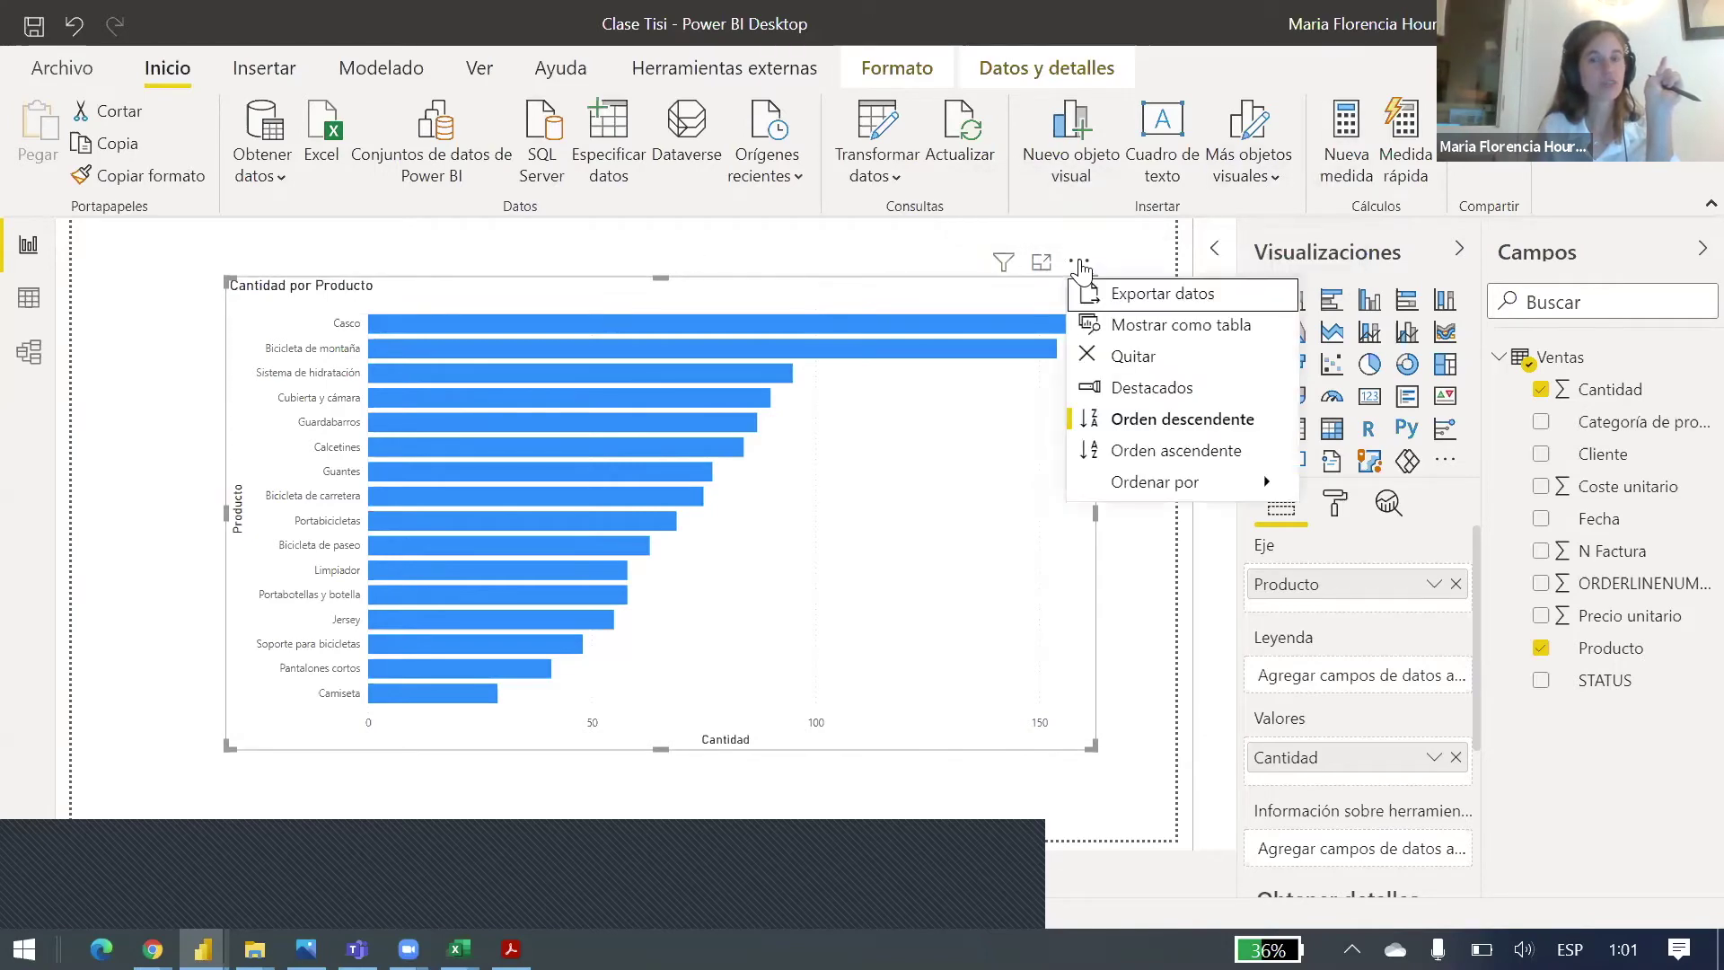
{"action": "mouse_move", "coordinate": [1140, 498]}
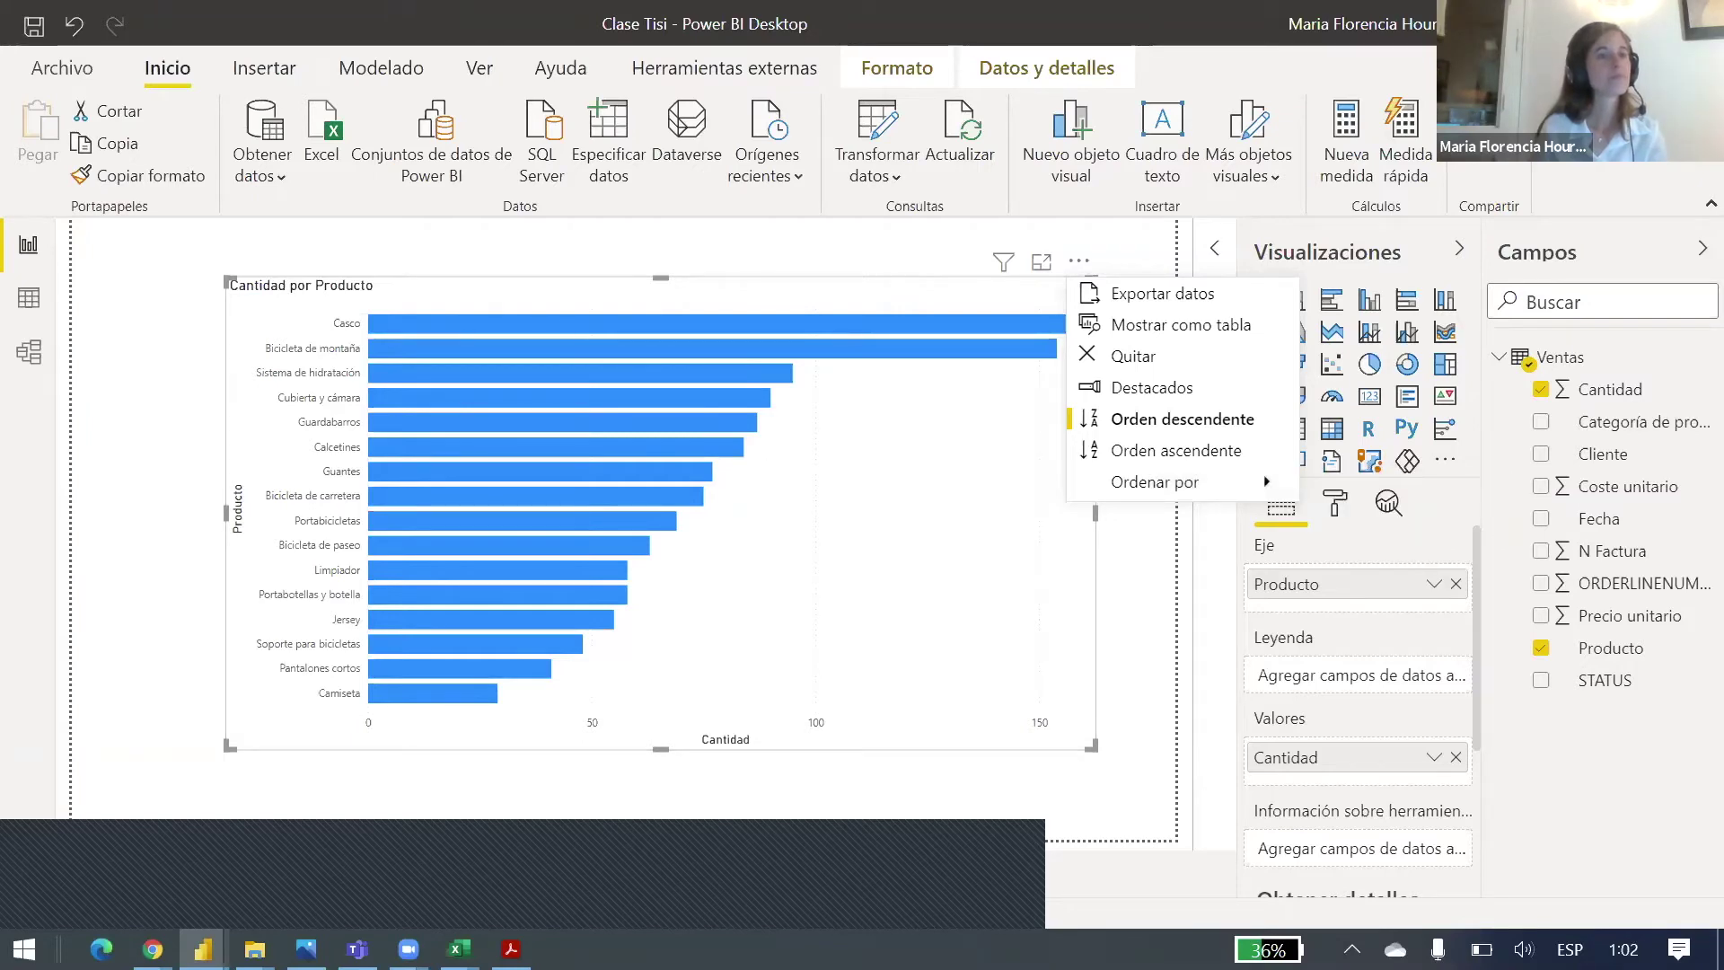
{"action": "mouse_move", "coordinate": [489, 323]}
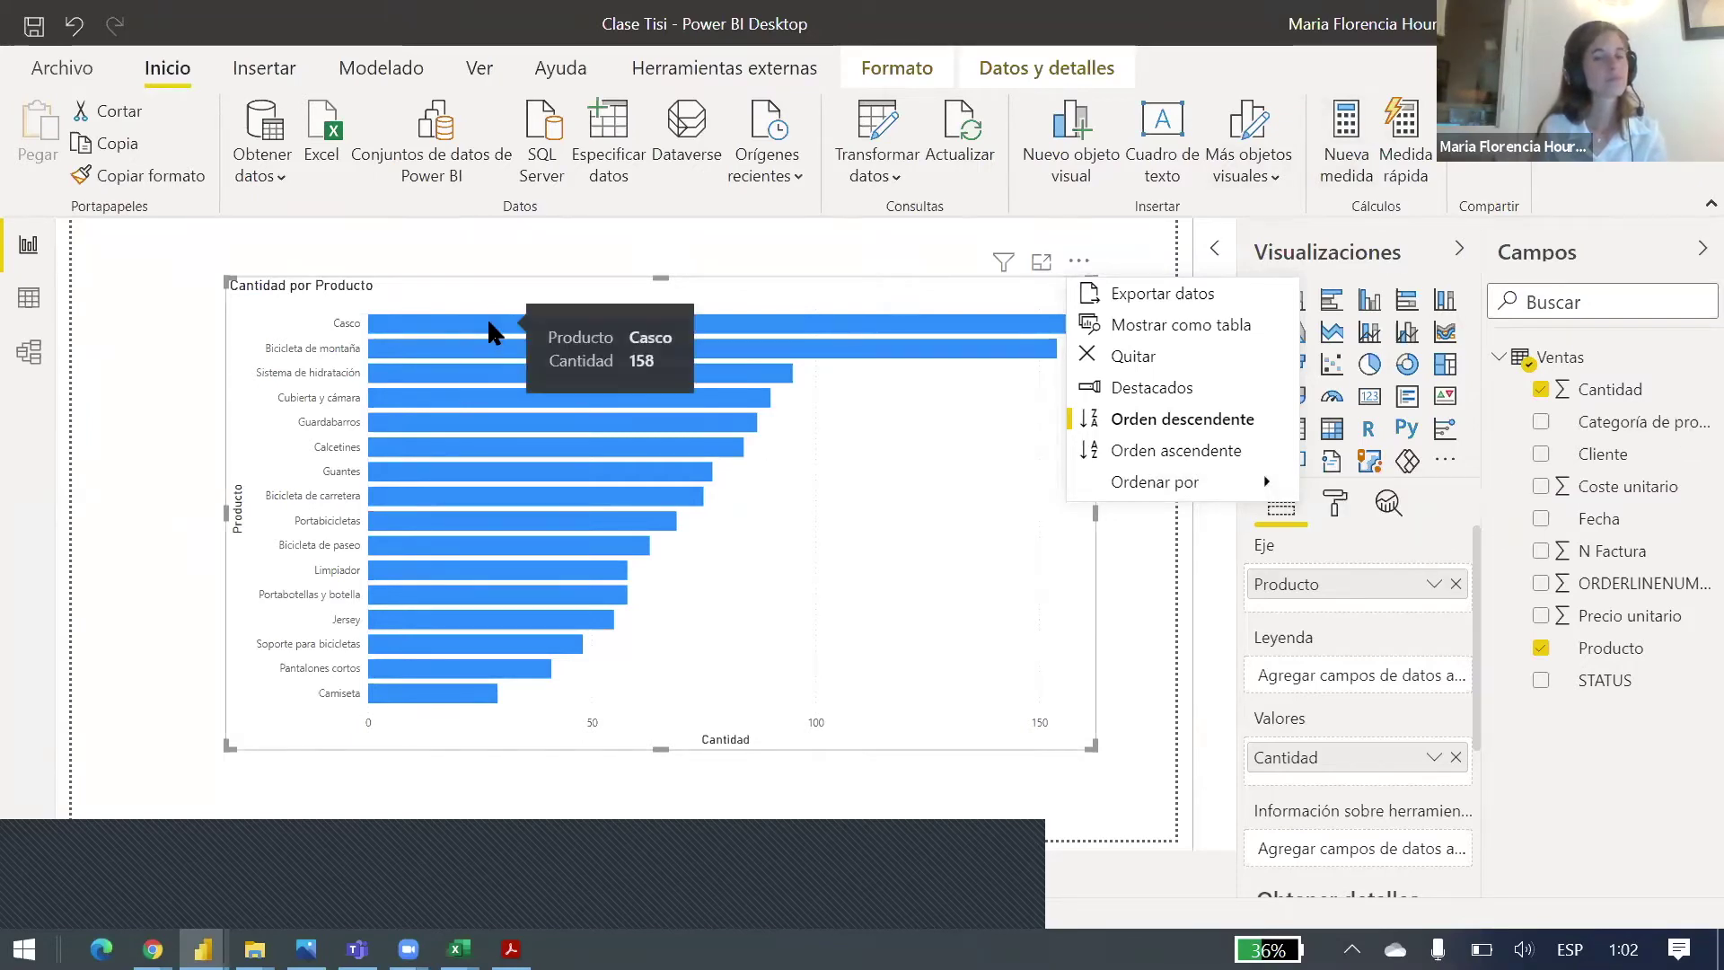
Step: Close the chart's options list, widen the formatting area, and turn on data labels for the Cantidad por Producto chart
{"action": "mouse_move", "coordinate": [488, 424]}
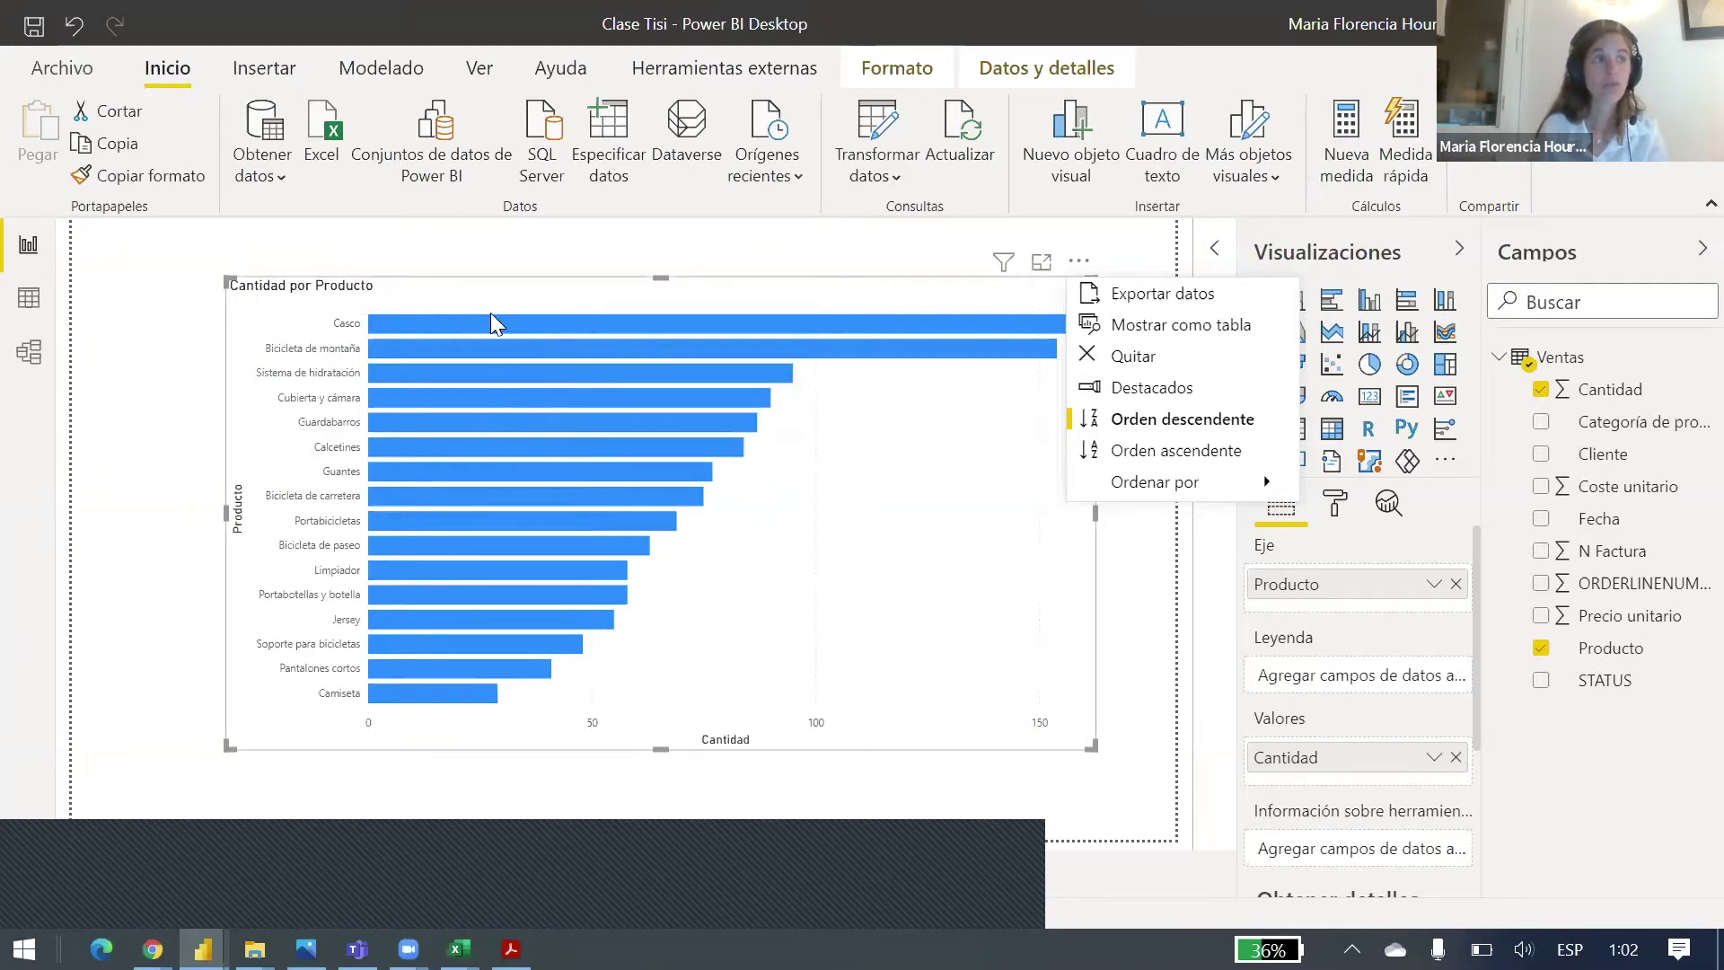
{"action": "key", "text": "Escape"}
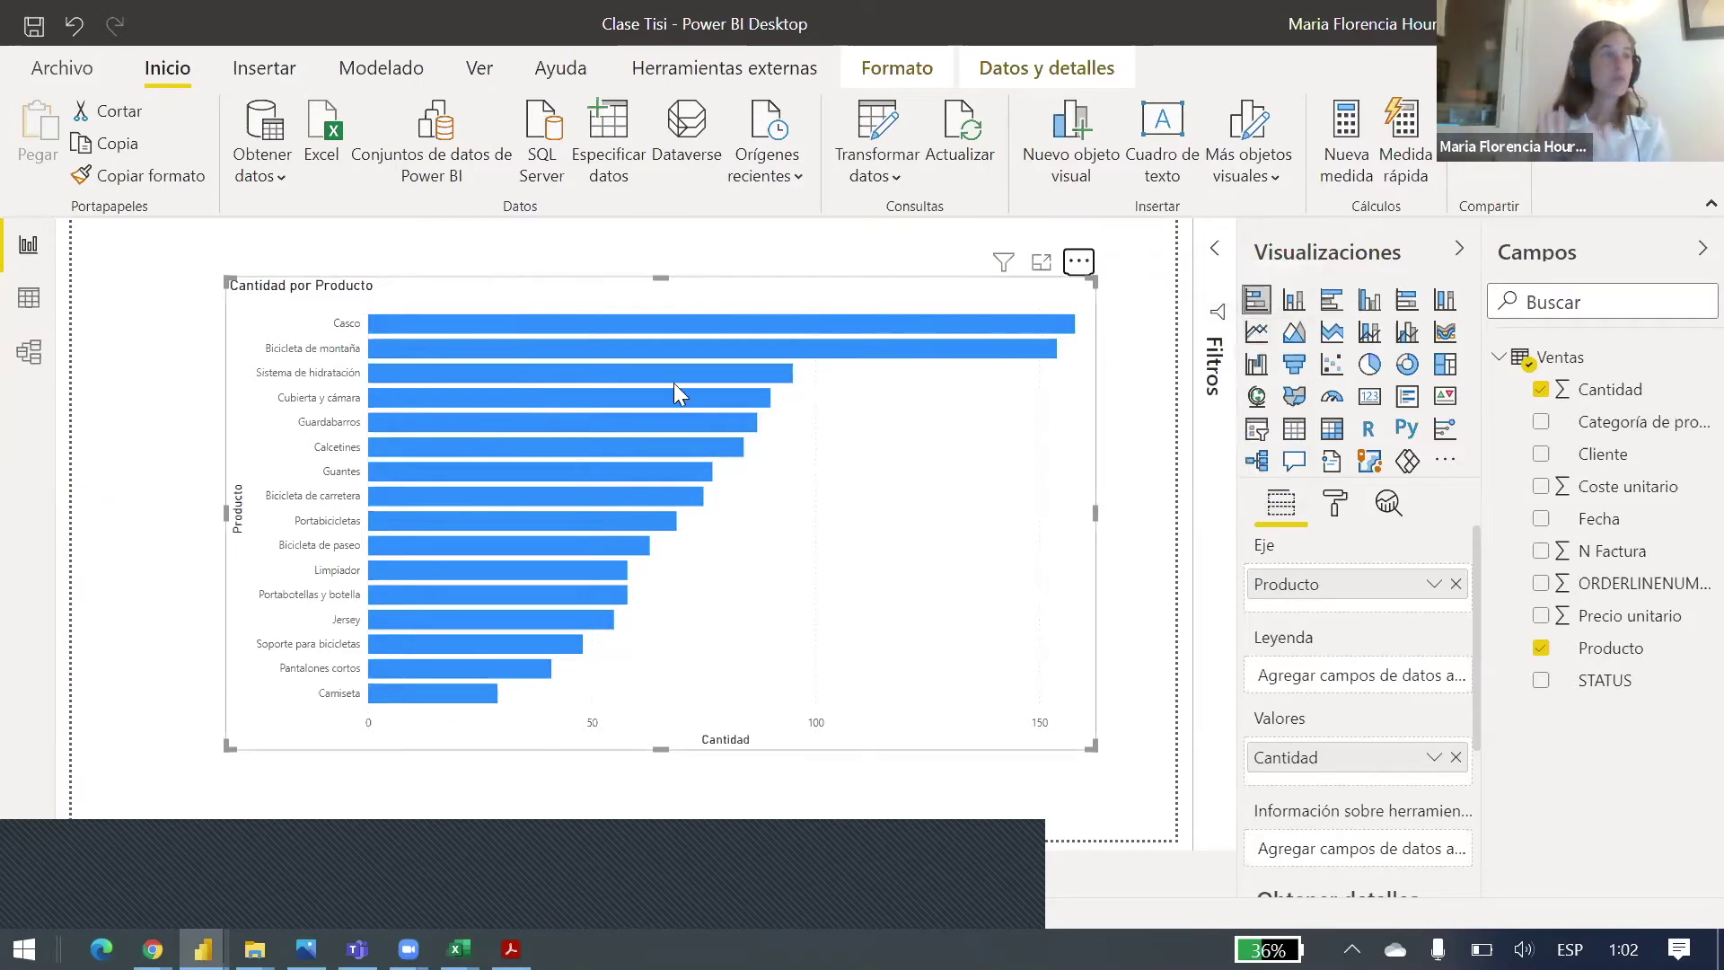
{"action": "mouse_move", "coordinate": [674, 383]}
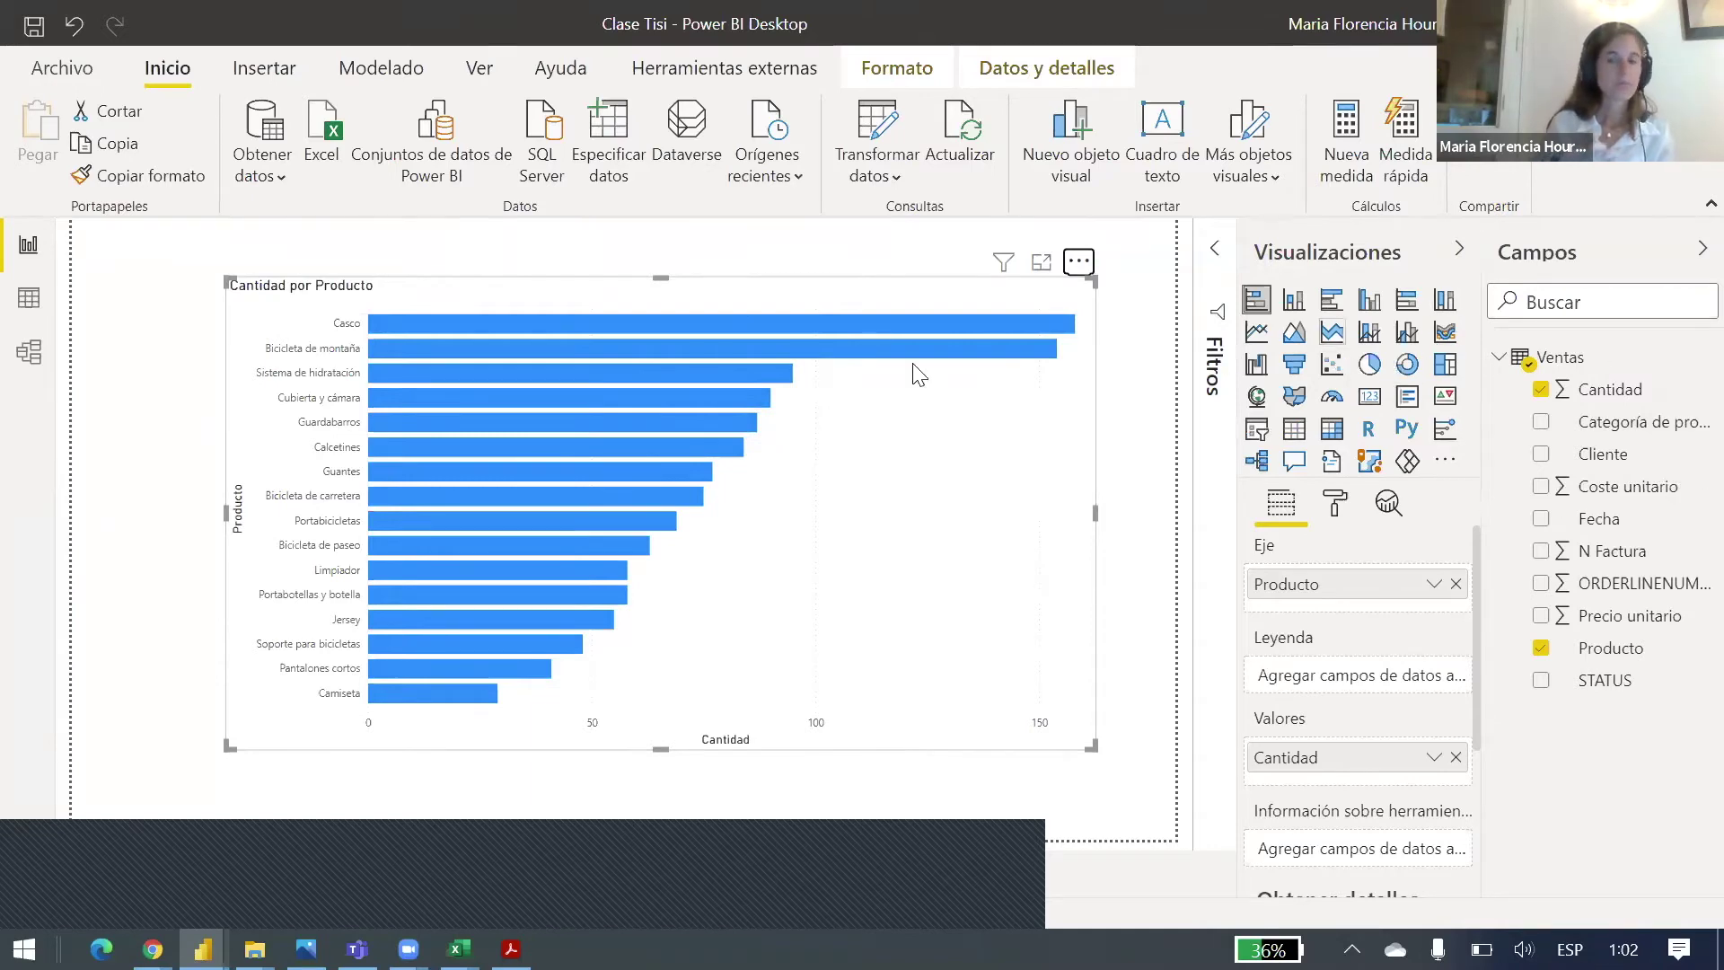
{"action": "mouse_move", "coordinate": [568, 329]}
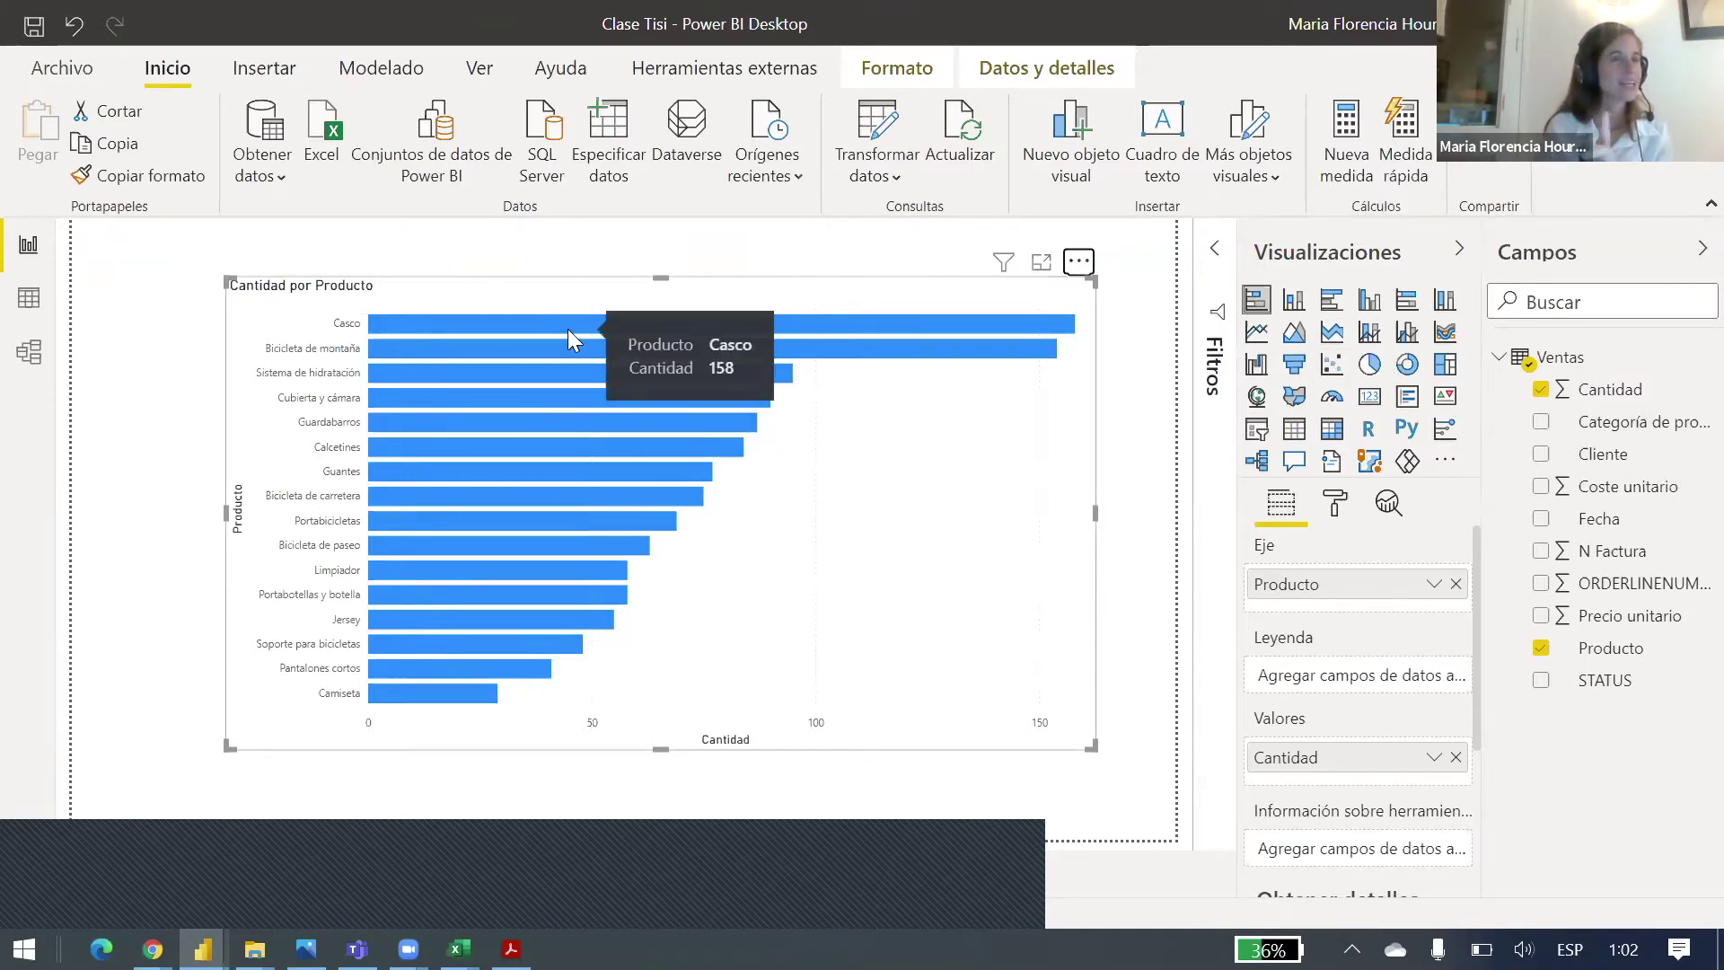
{"action": "mouse_move", "coordinate": [659, 349]}
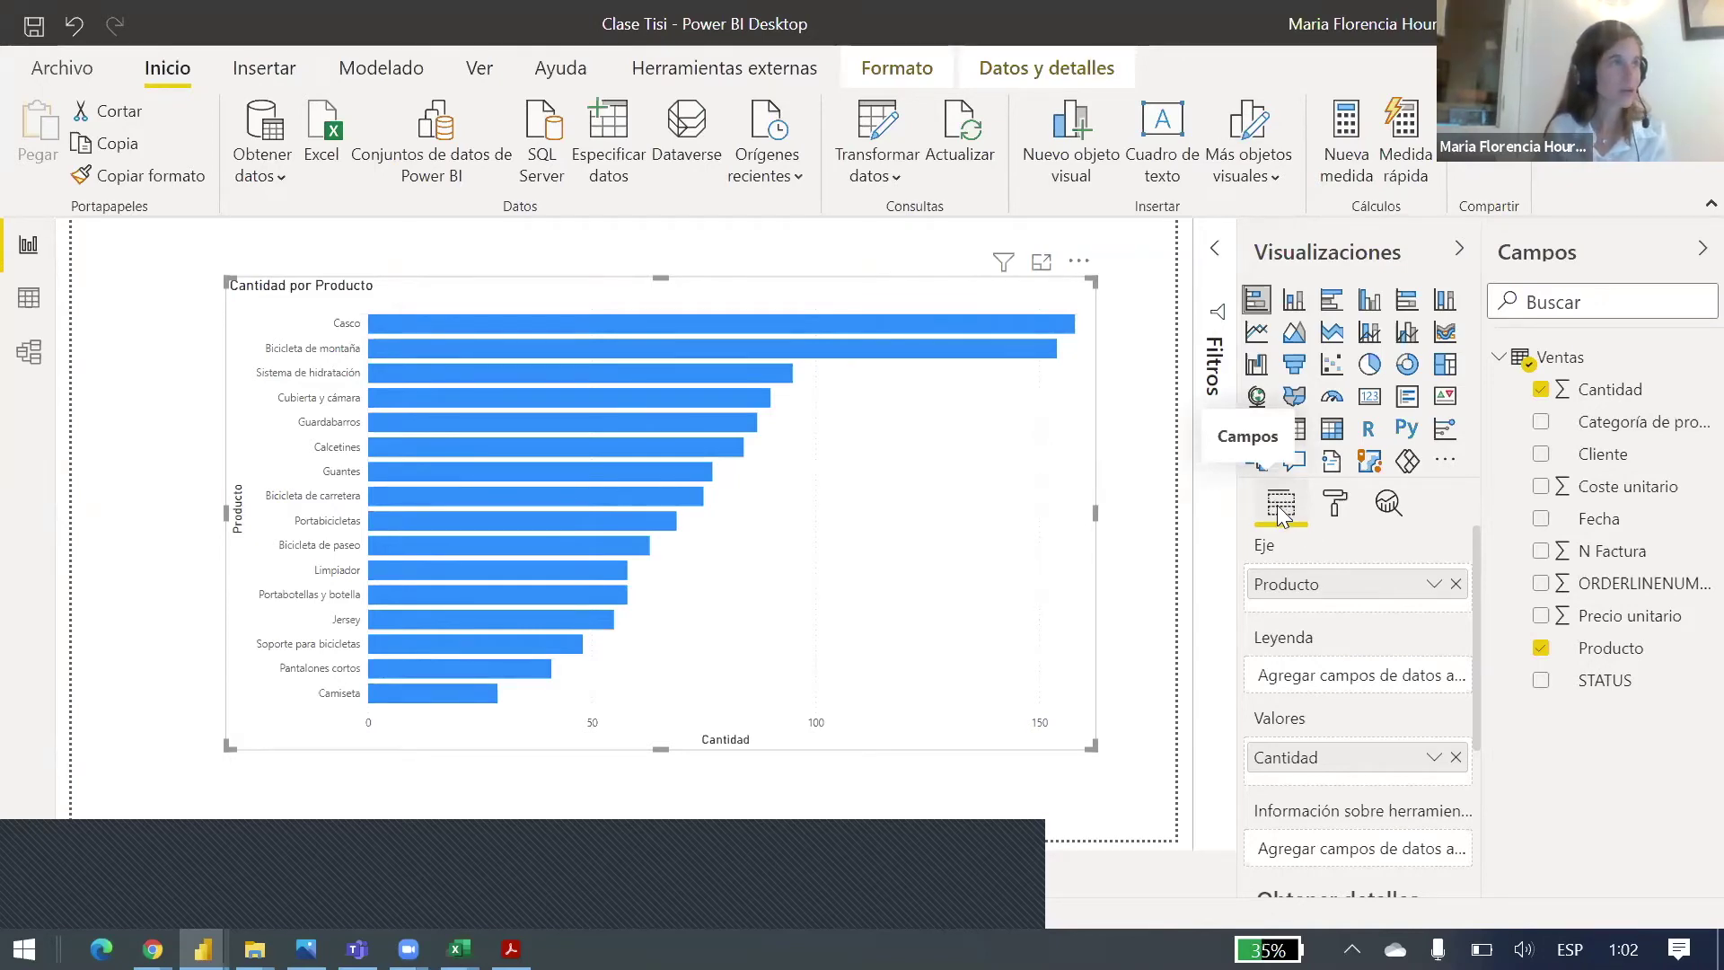
{"action": "left_click", "coordinate": [1338, 508]}
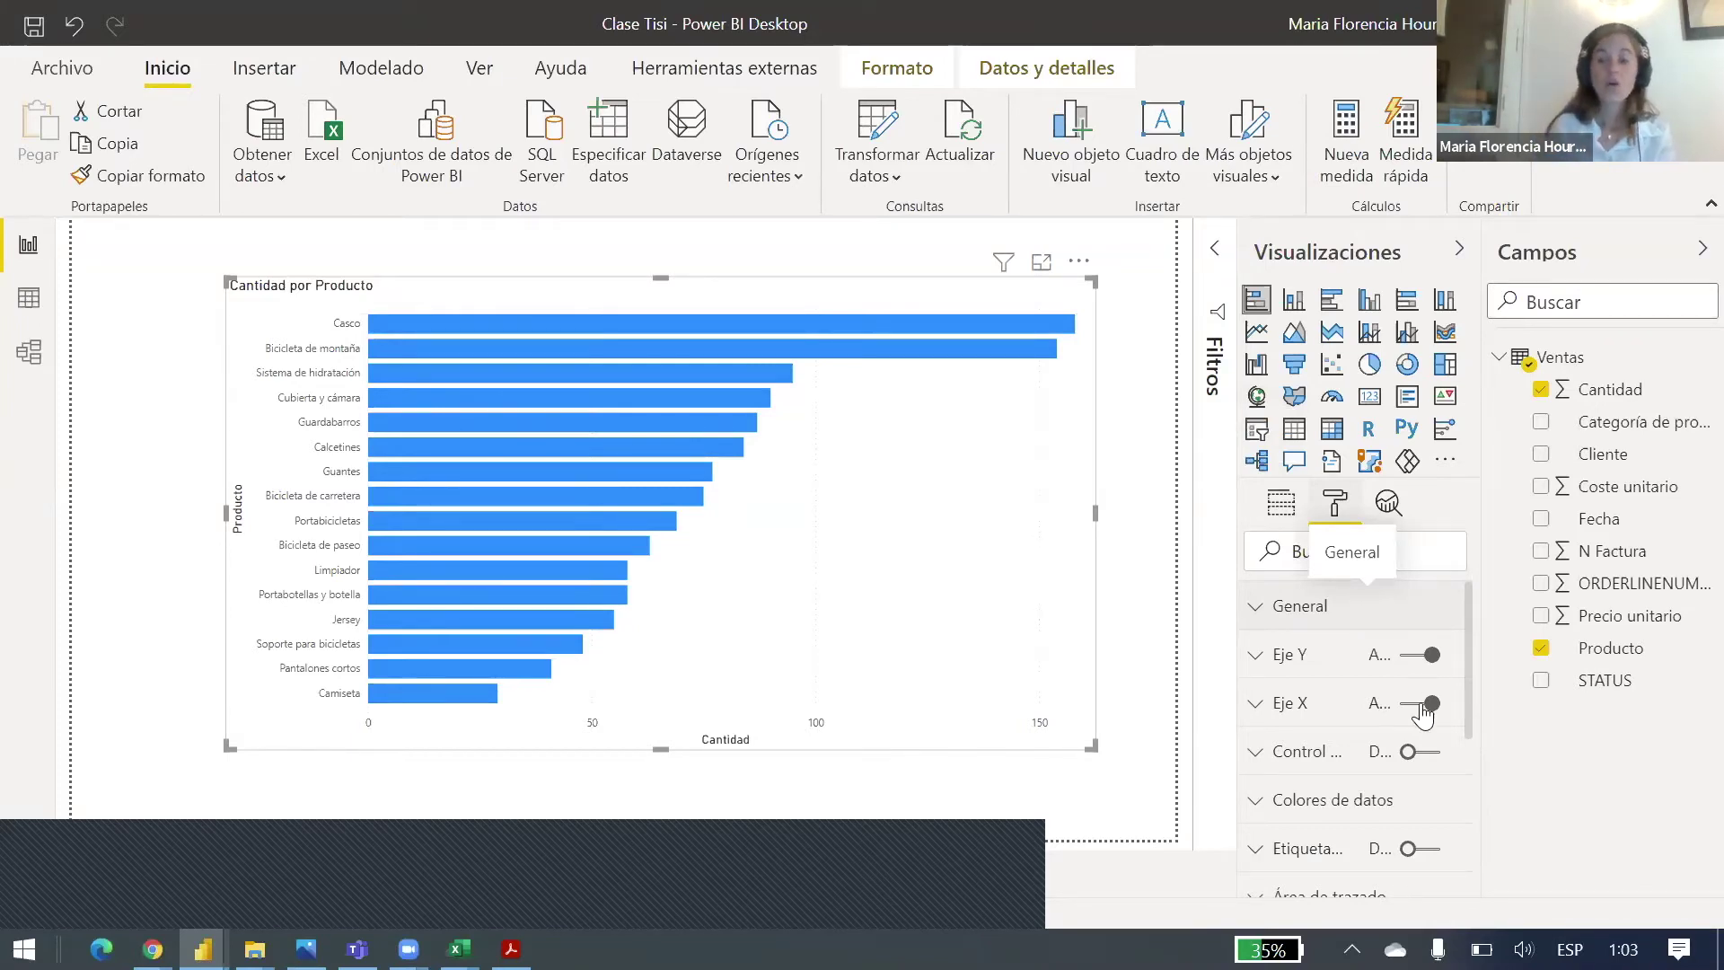
{"action": "left_click_drag", "start_coordinate": [1237, 820], "coordinate": [1154, 813]}
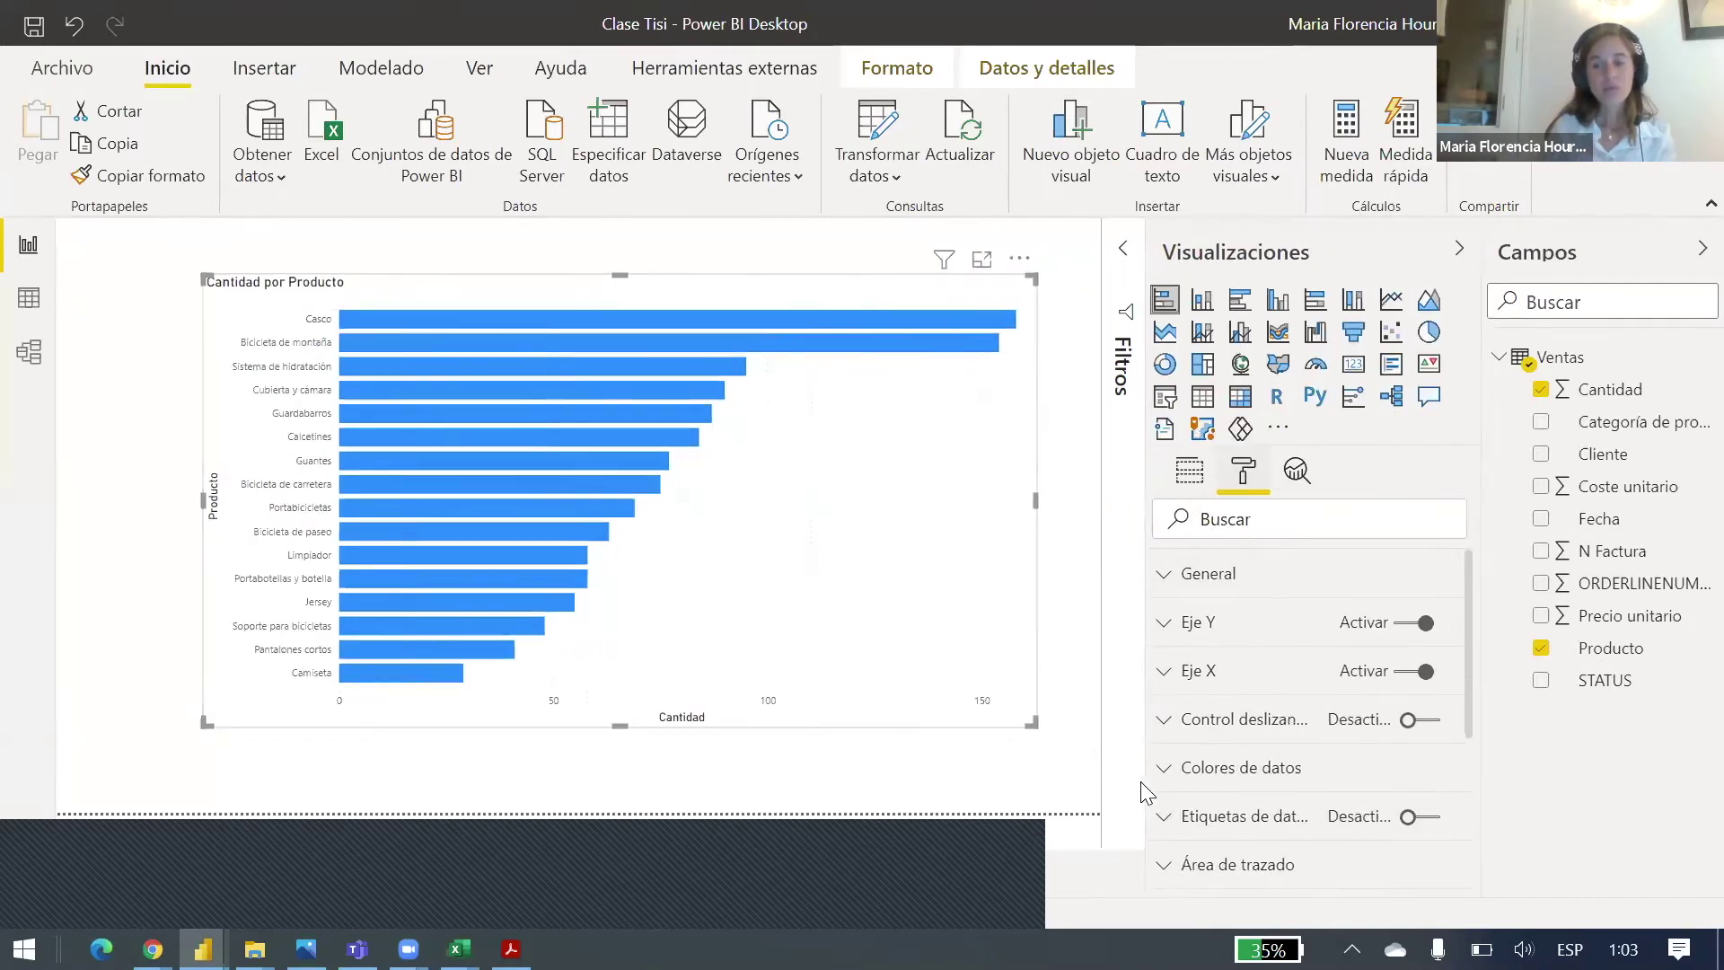
{"action": "left_click", "coordinate": [1408, 818]}
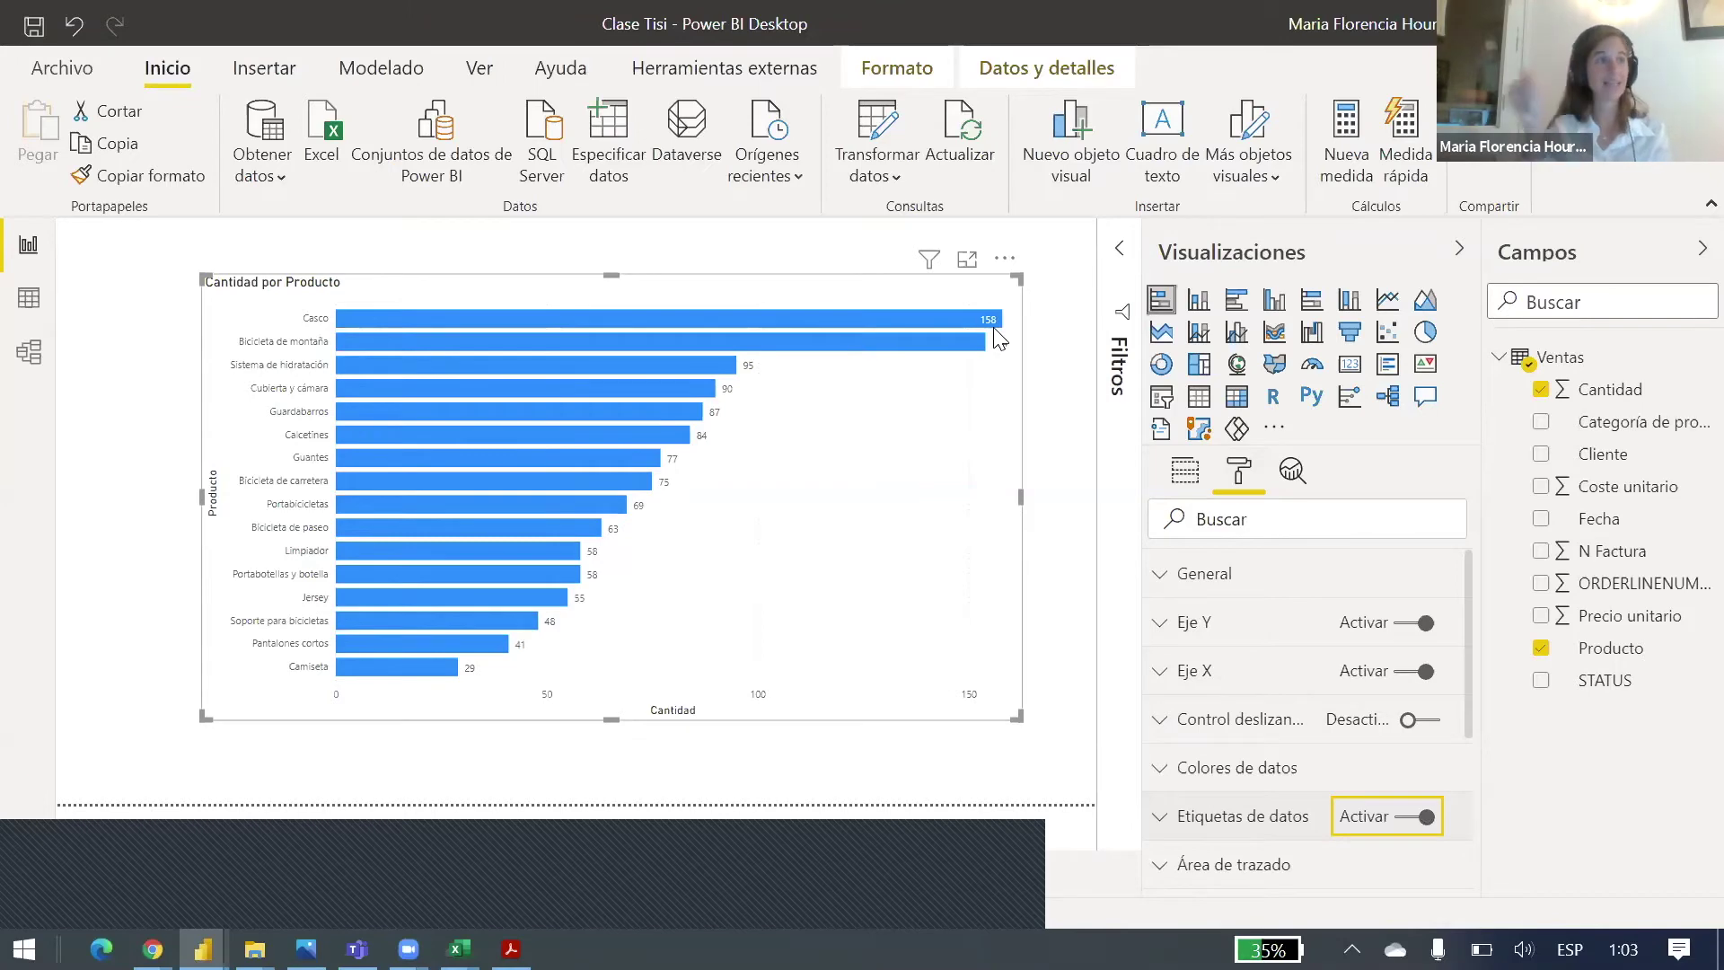
{"action": "mouse_move", "coordinate": [1000, 339]}
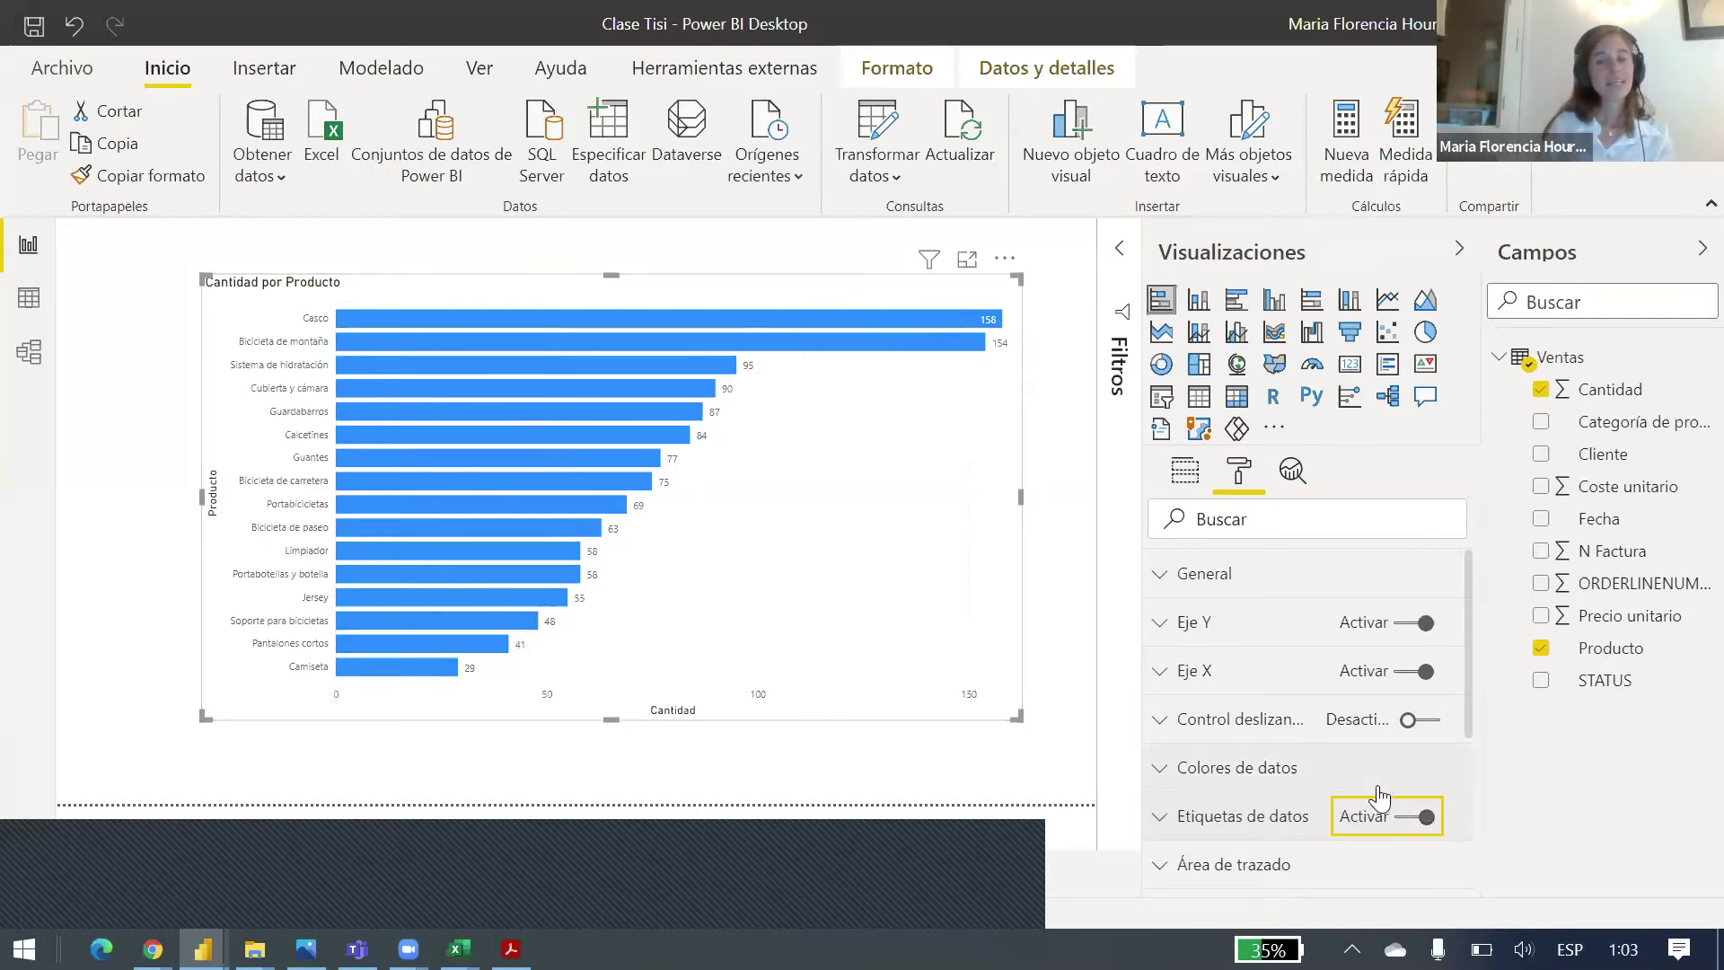
Step: Set the default data colour of the Cantidad por Producto bars to the dark blue theme colour
{"action": "left_click", "coordinate": [1265, 771]}
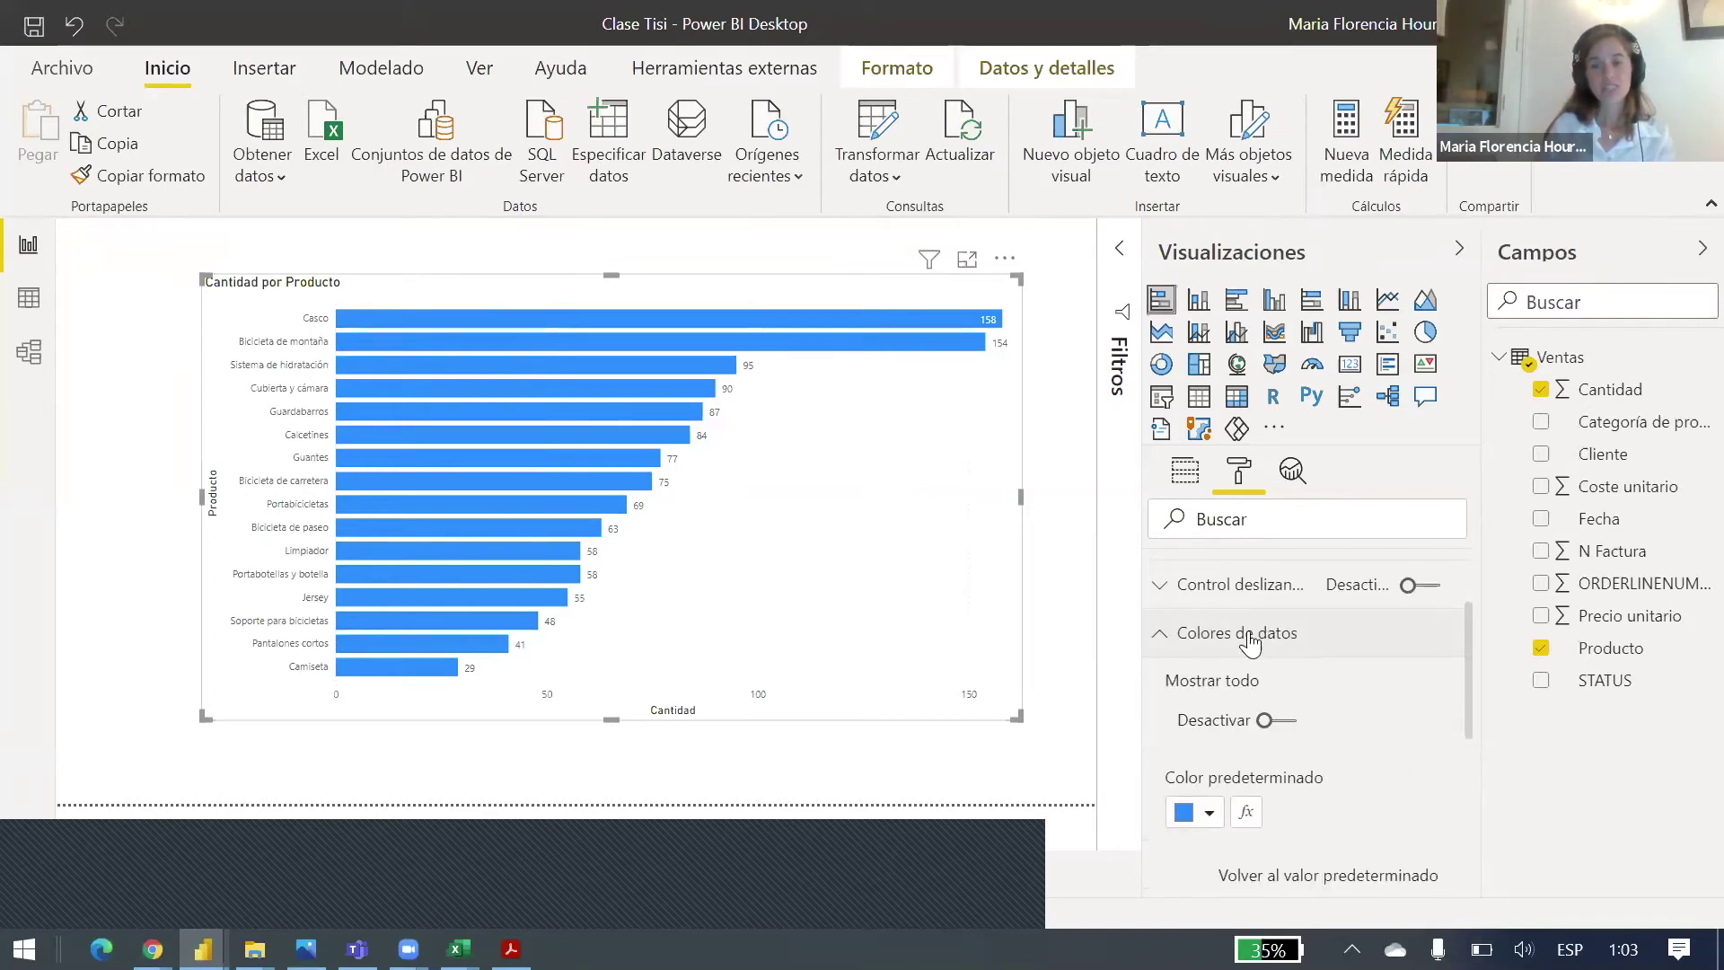
{"action": "left_click", "coordinate": [1192, 813]}
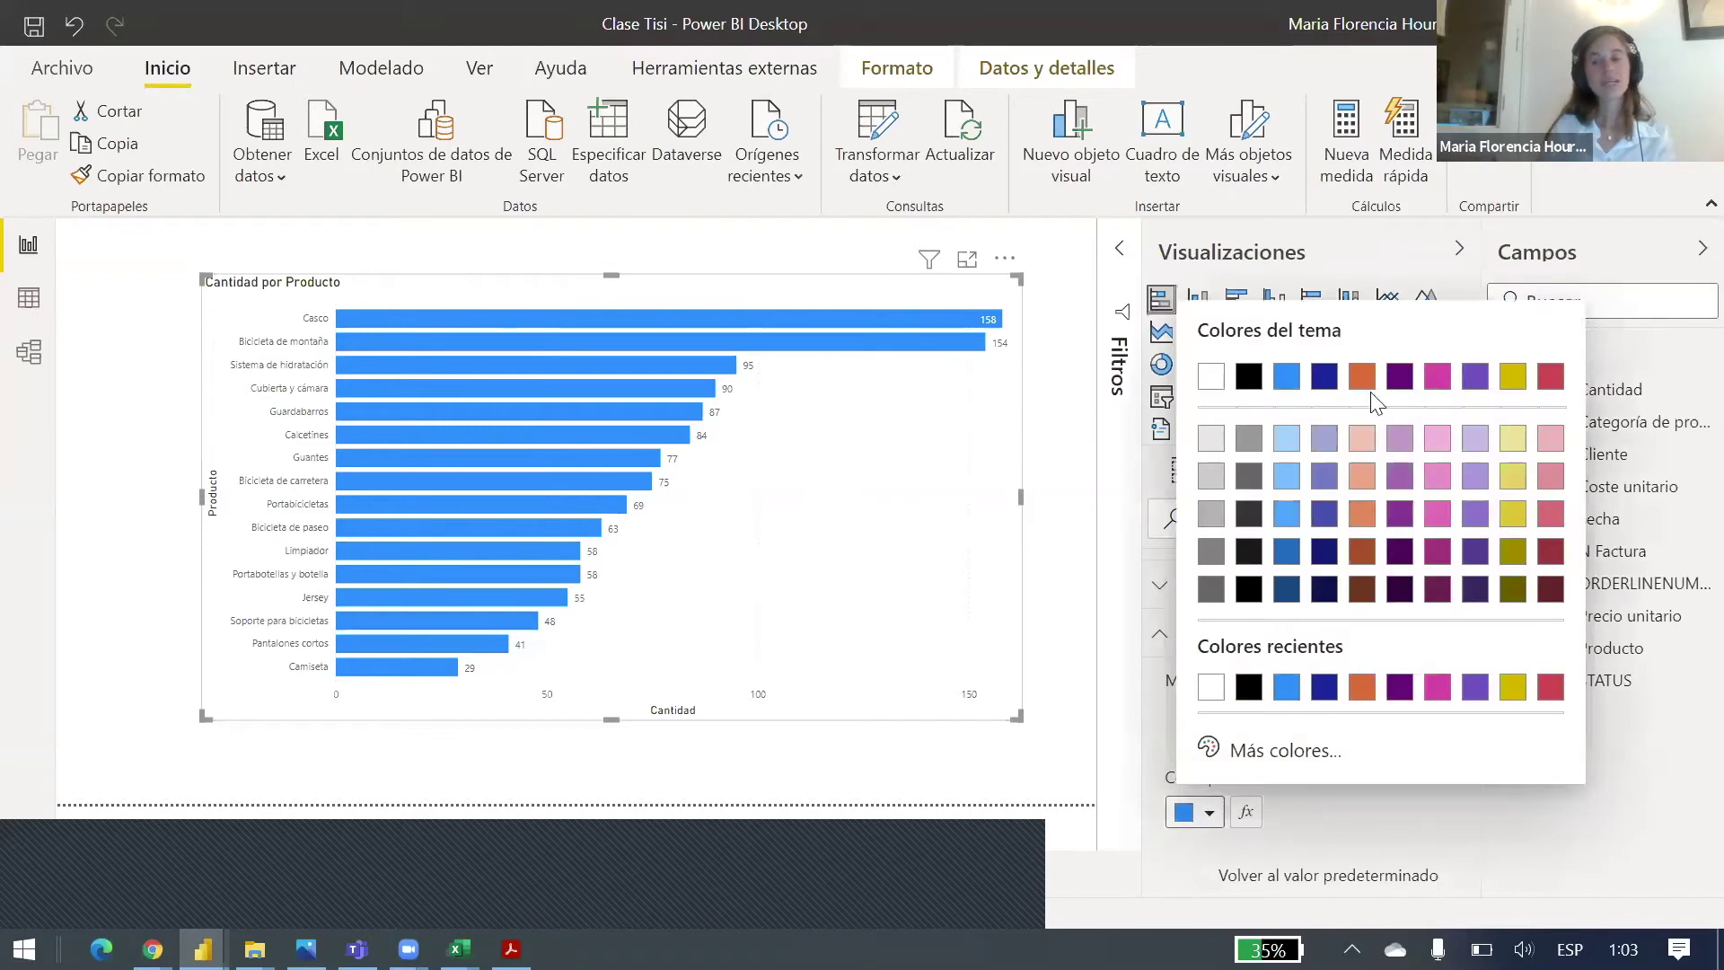
{"action": "left_click", "coordinate": [1325, 377]}
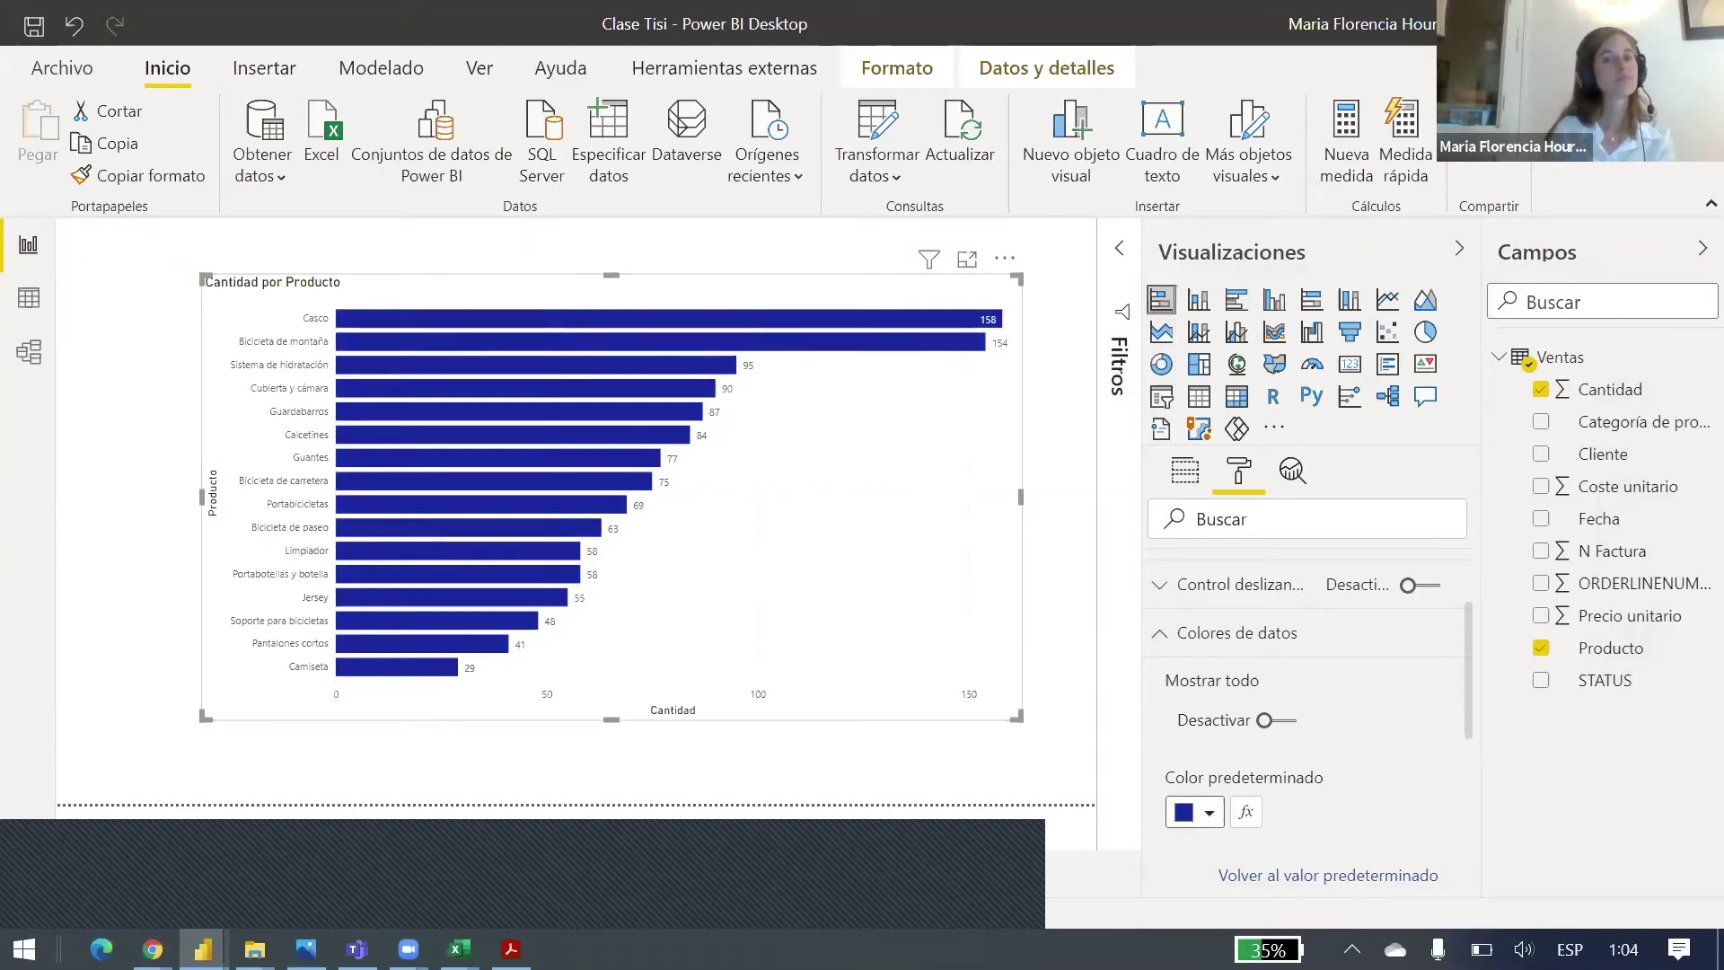
Step: Shrink the Cantidad por Producto chart from its upper-right corner and reselect it
{"action": "left_click_drag", "start_coordinate": [1013, 287], "coordinate": [820, 320]}
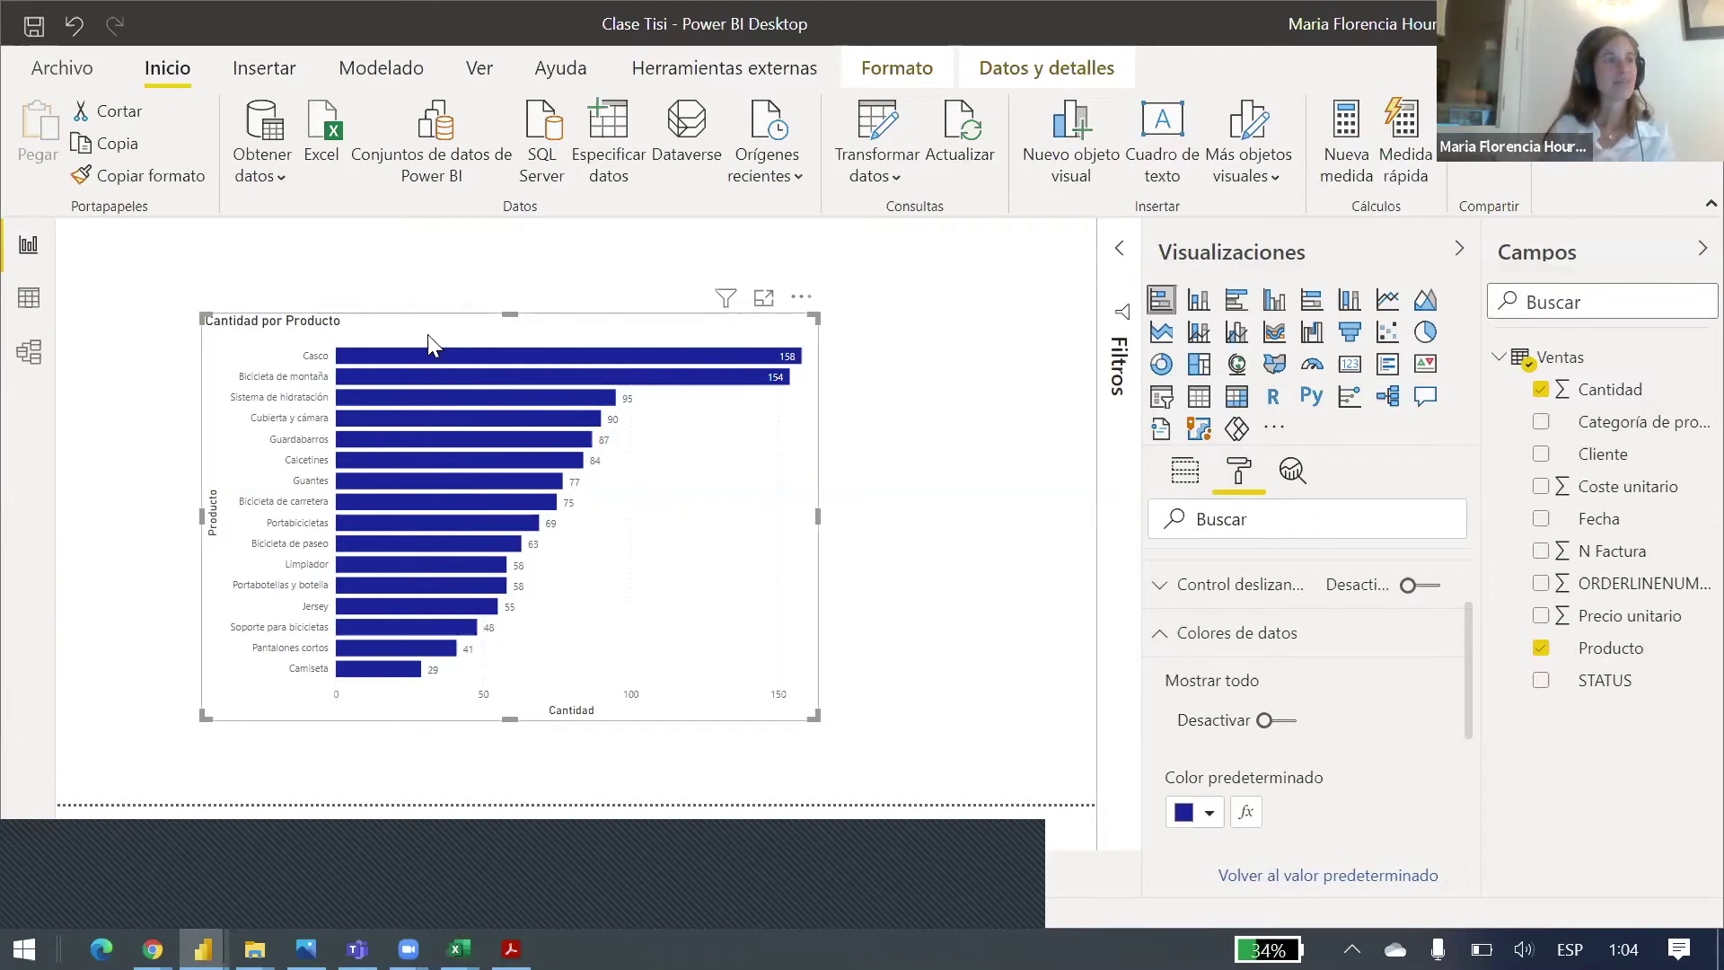
{"action": "left_click", "coordinate": [913, 339]}
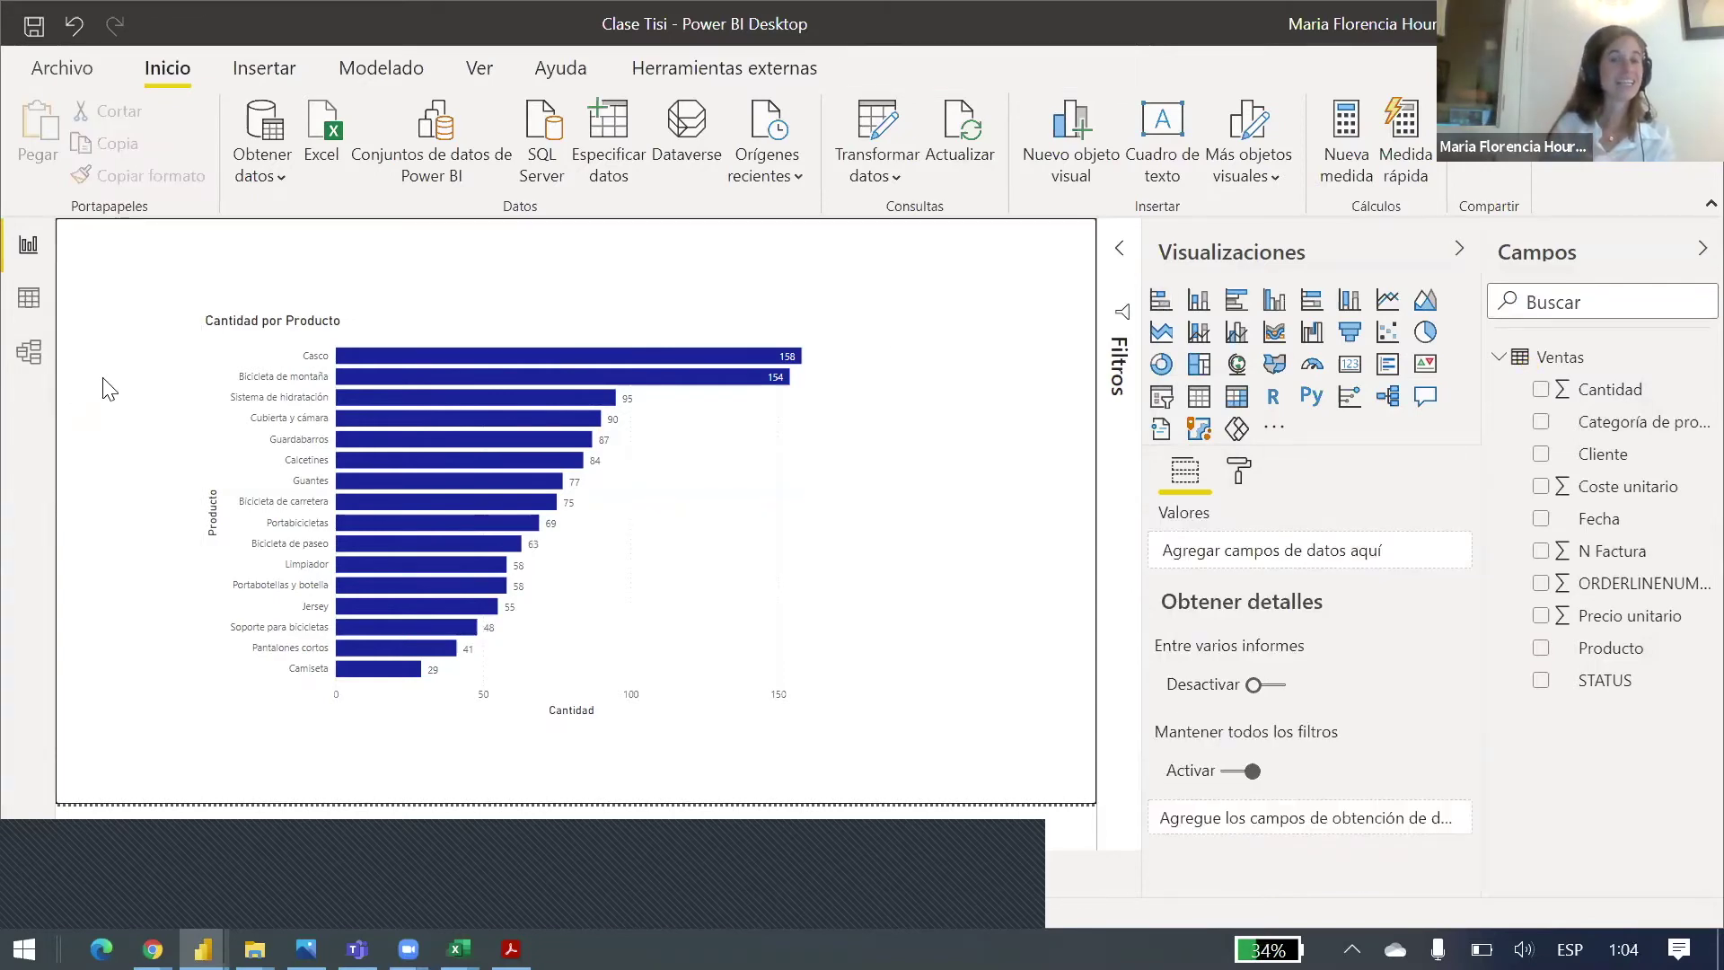
{"action": "left_click", "coordinate": [254, 341]}
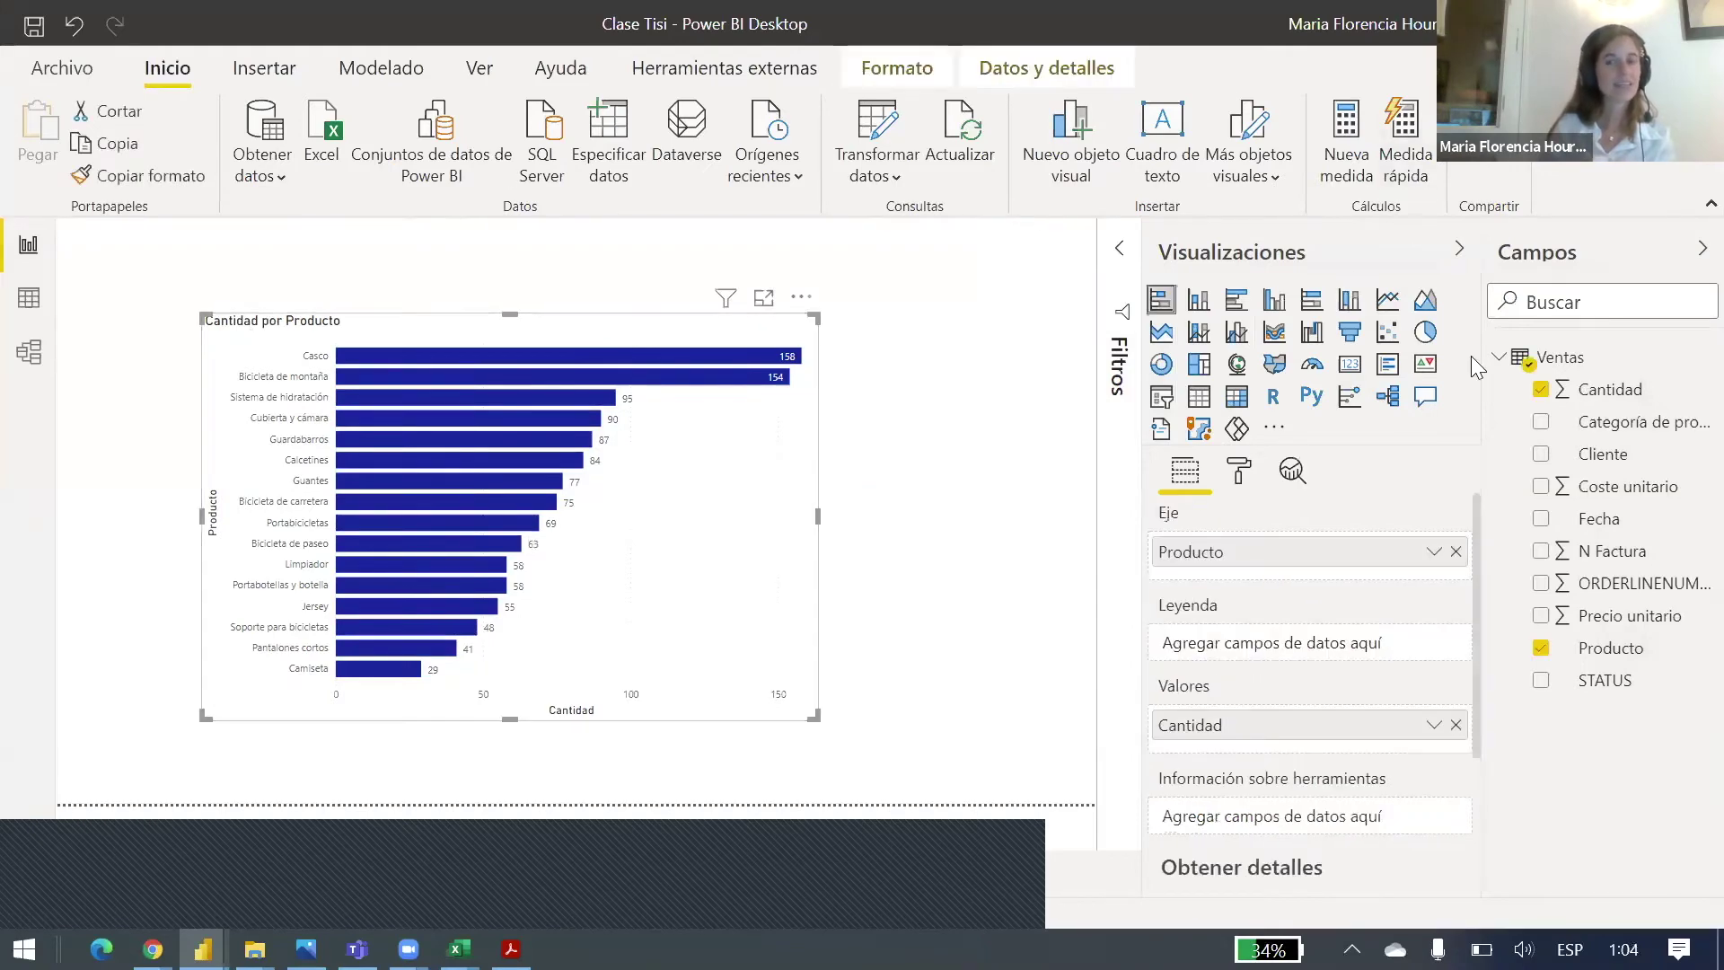
Step: Turn on the shadow (Sombra) for the Cantidad por Producto chart and reduce its width to under half the page
{"action": "left_click", "coordinate": [1237, 478]}
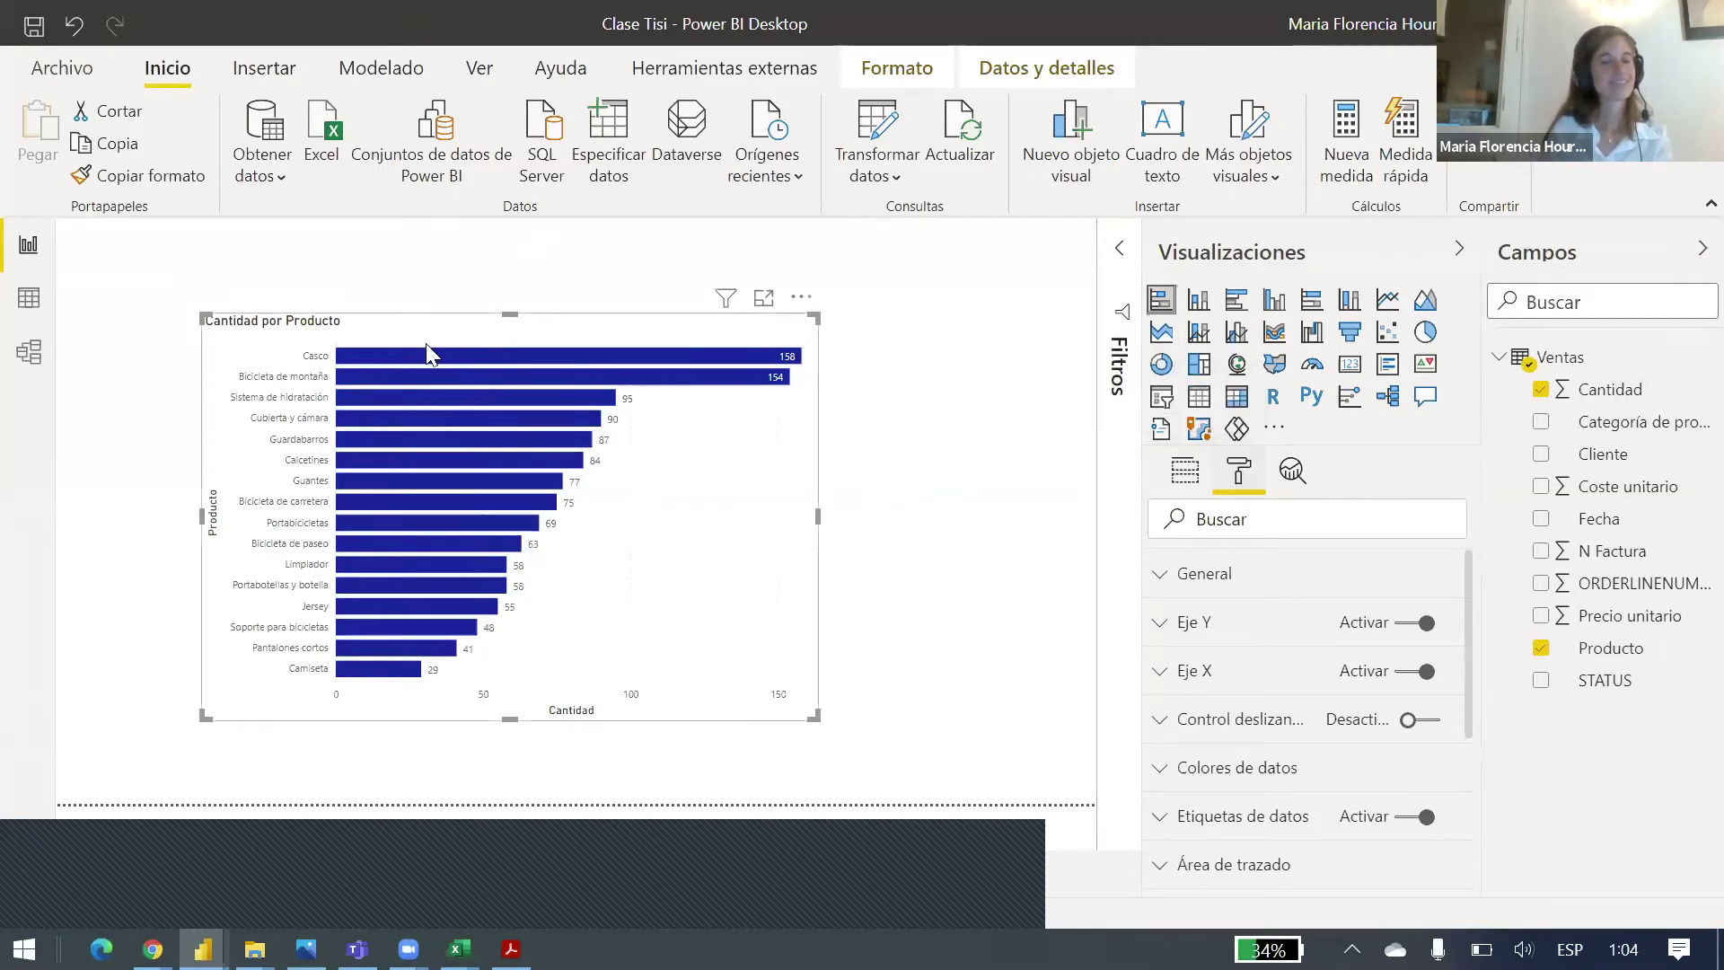
{"action": "scroll", "coordinate": [1386, 704], "scroll_direction": "down", "scroll_amount": 2}
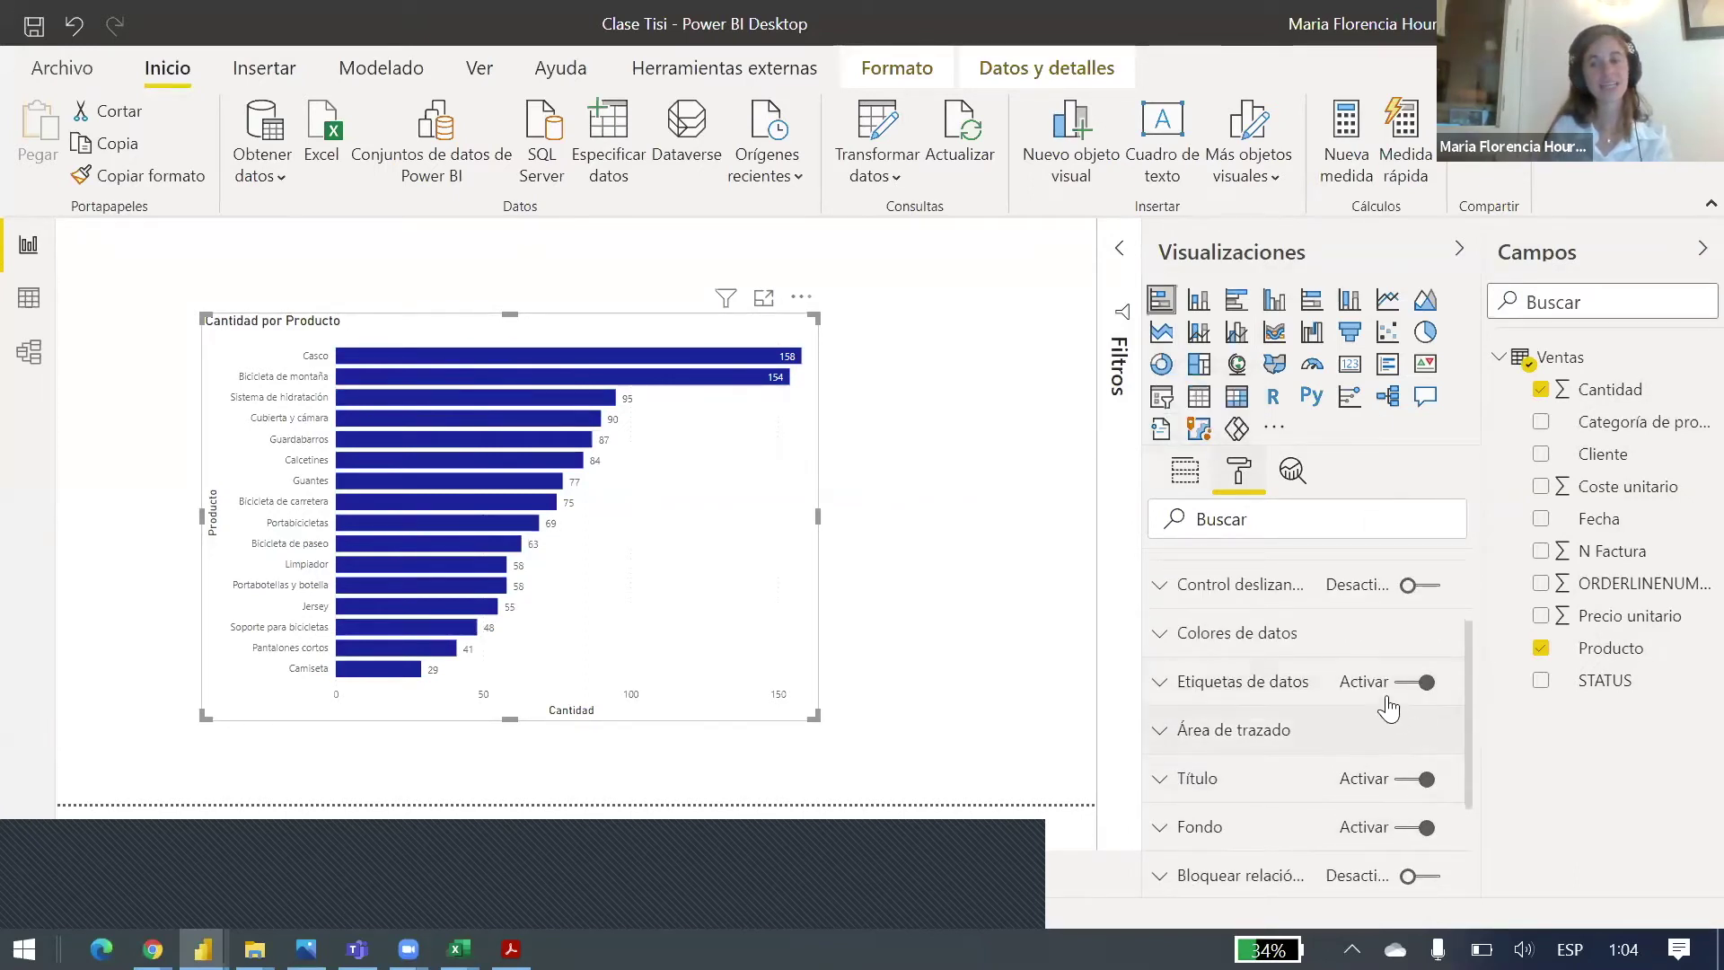
{"action": "scroll", "coordinate": [1388, 700], "scroll_direction": "up", "scroll_amount": 2}
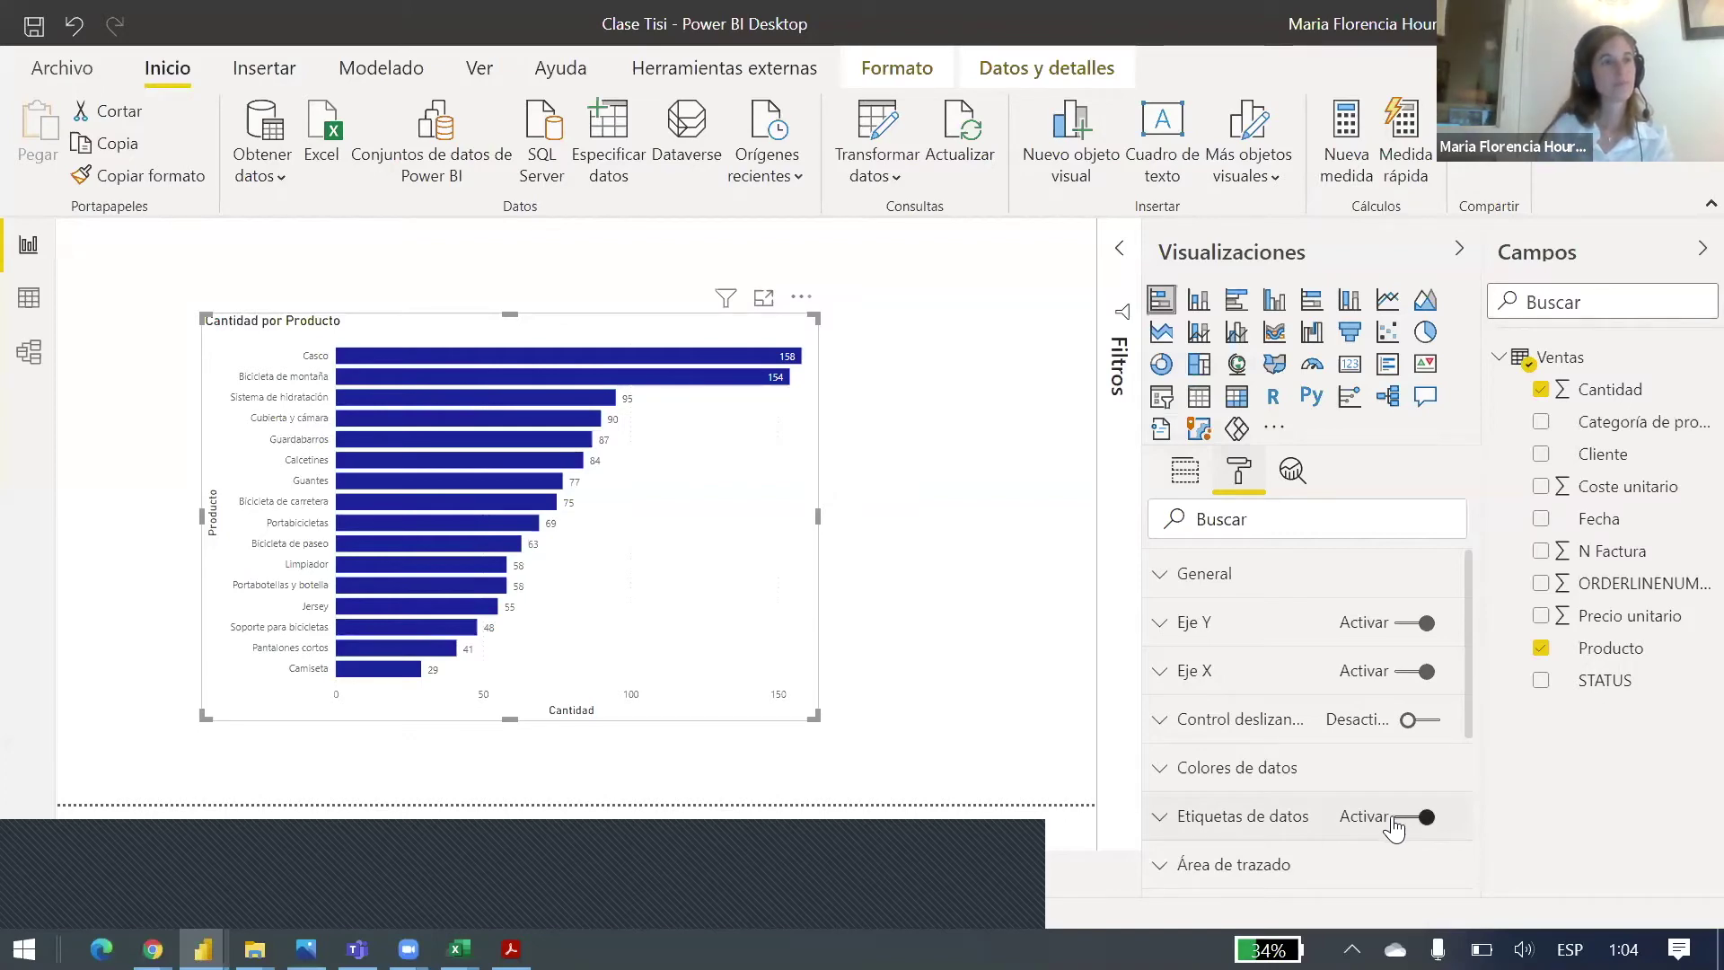
{"action": "left_click", "coordinate": [1243, 772]}
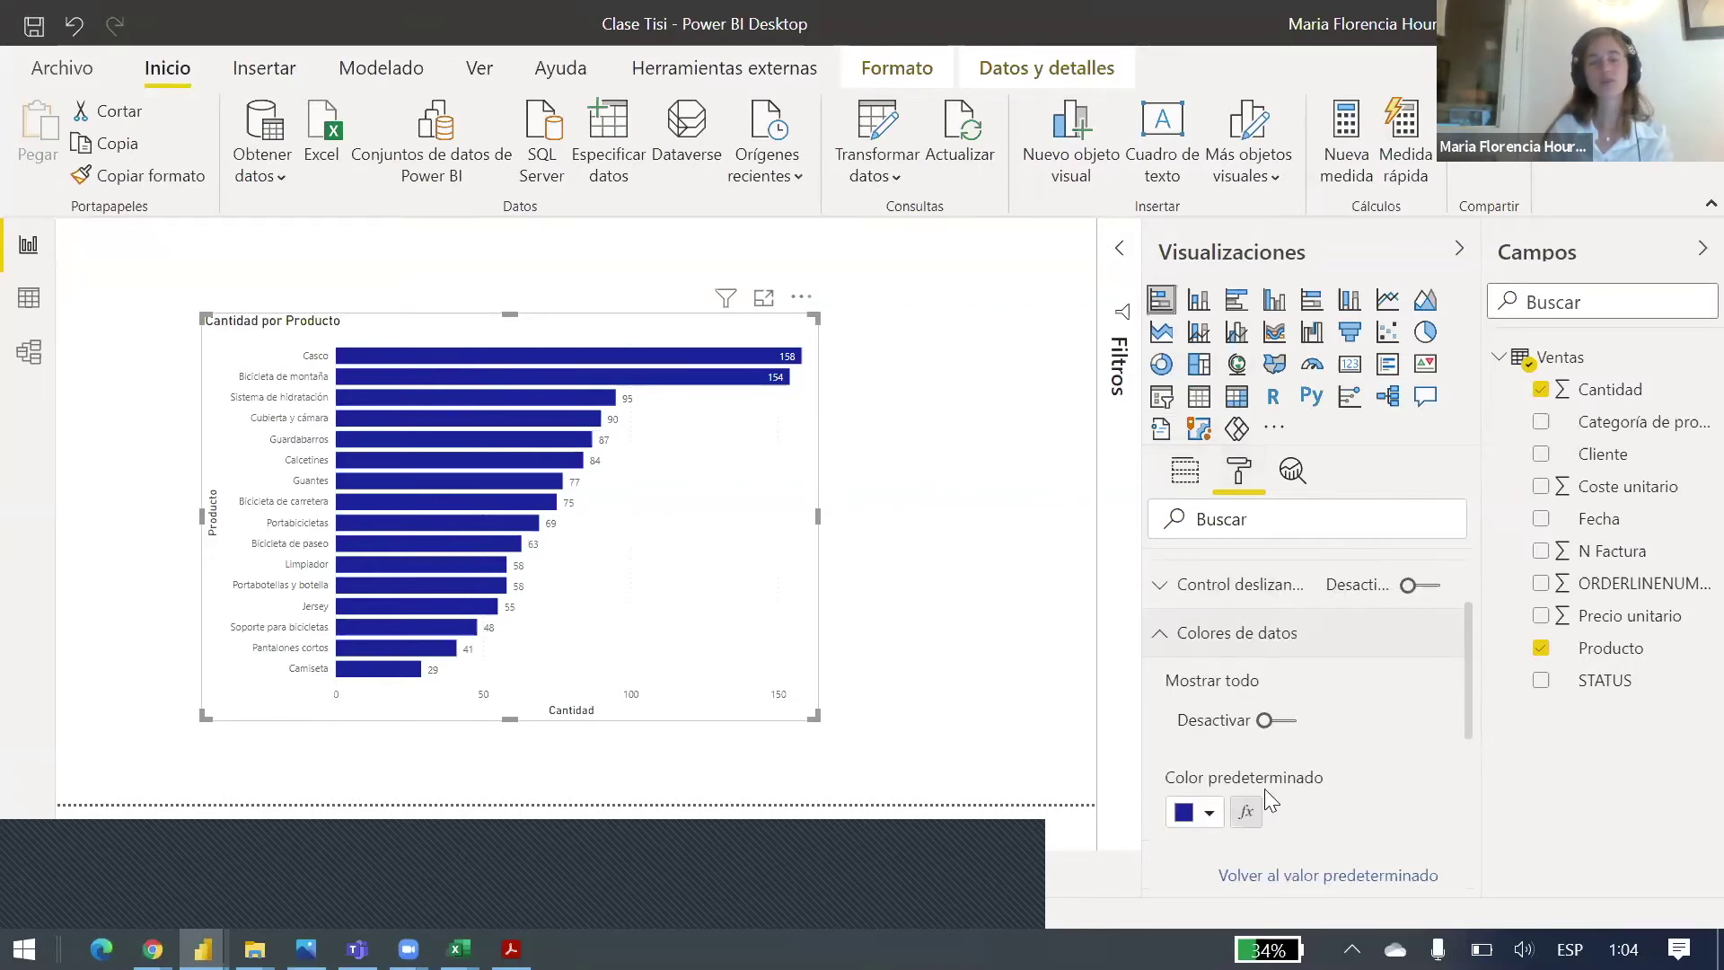
{"action": "left_click", "coordinate": [1275, 634]}
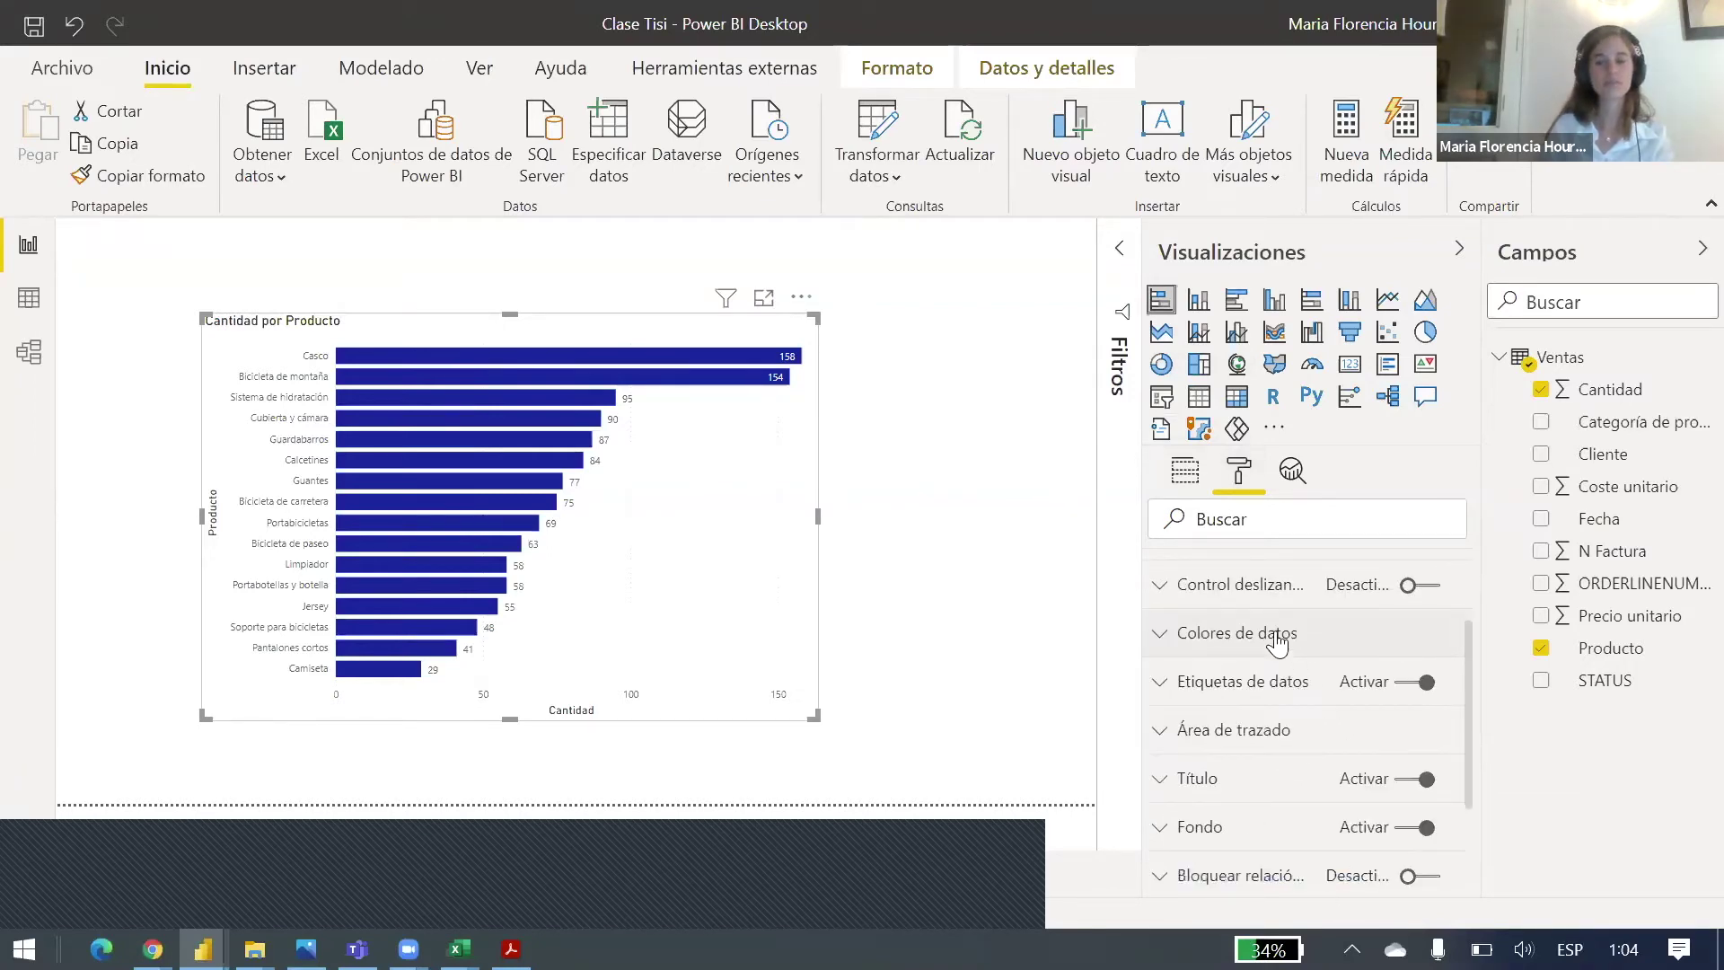
{"action": "scroll", "coordinate": [1279, 643], "scroll_direction": "down", "scroll_amount": 4}
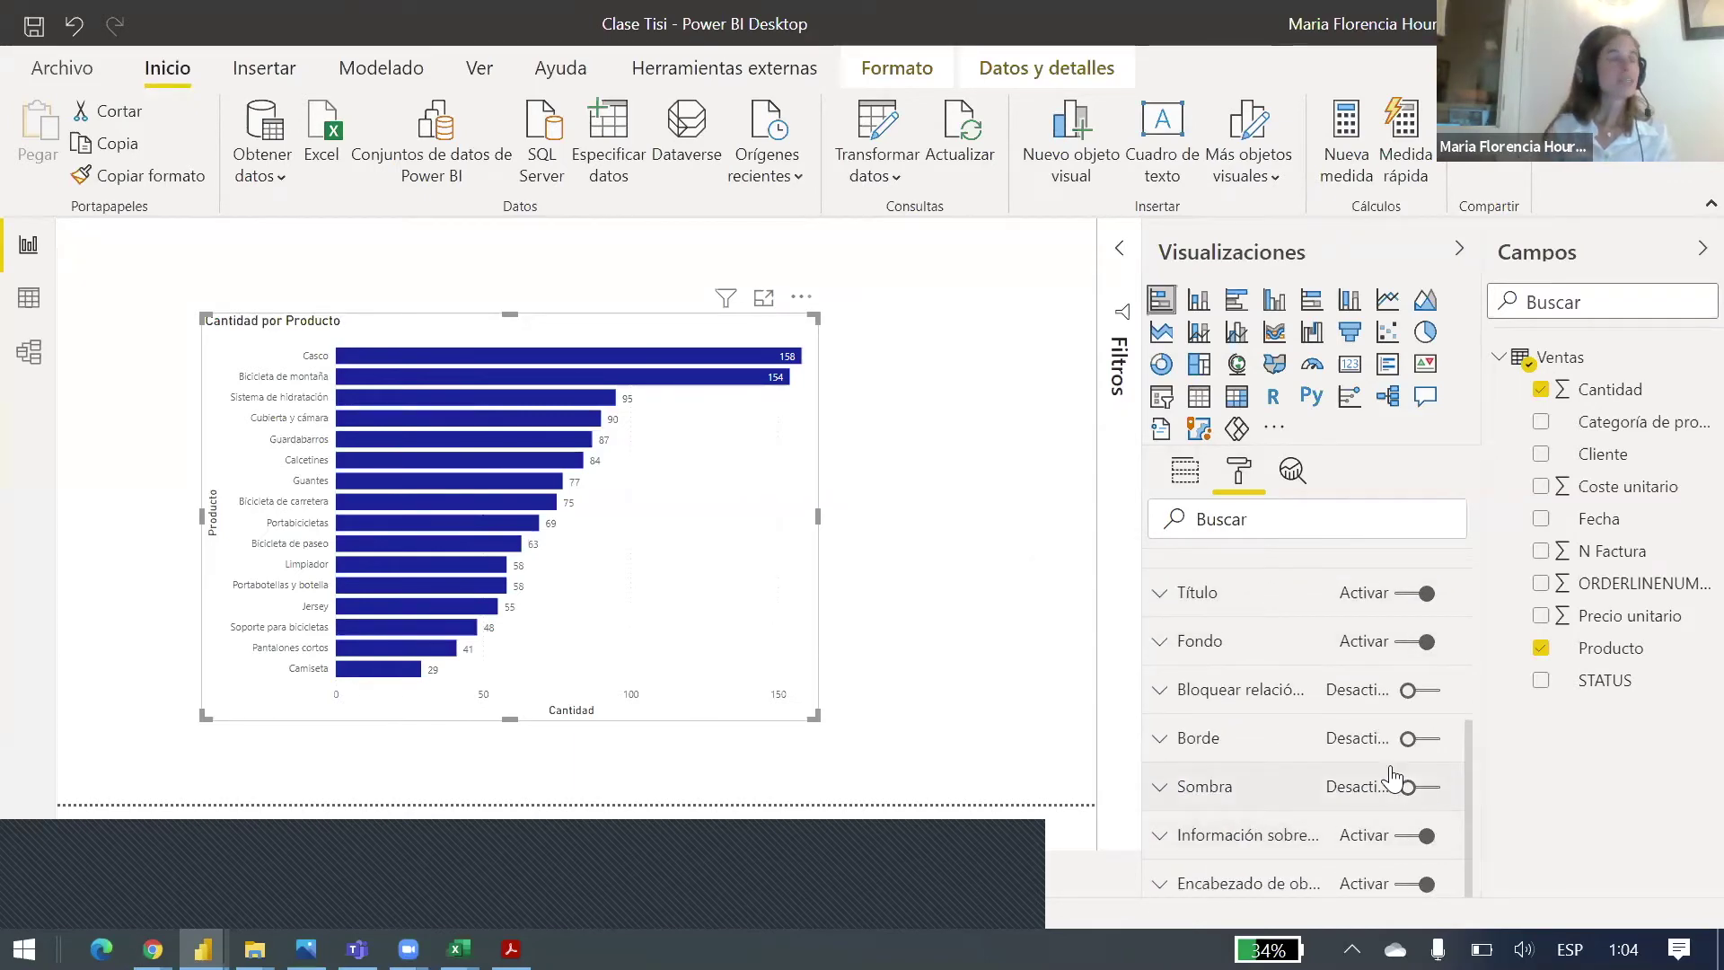
{"action": "left_click", "coordinate": [1417, 798]}
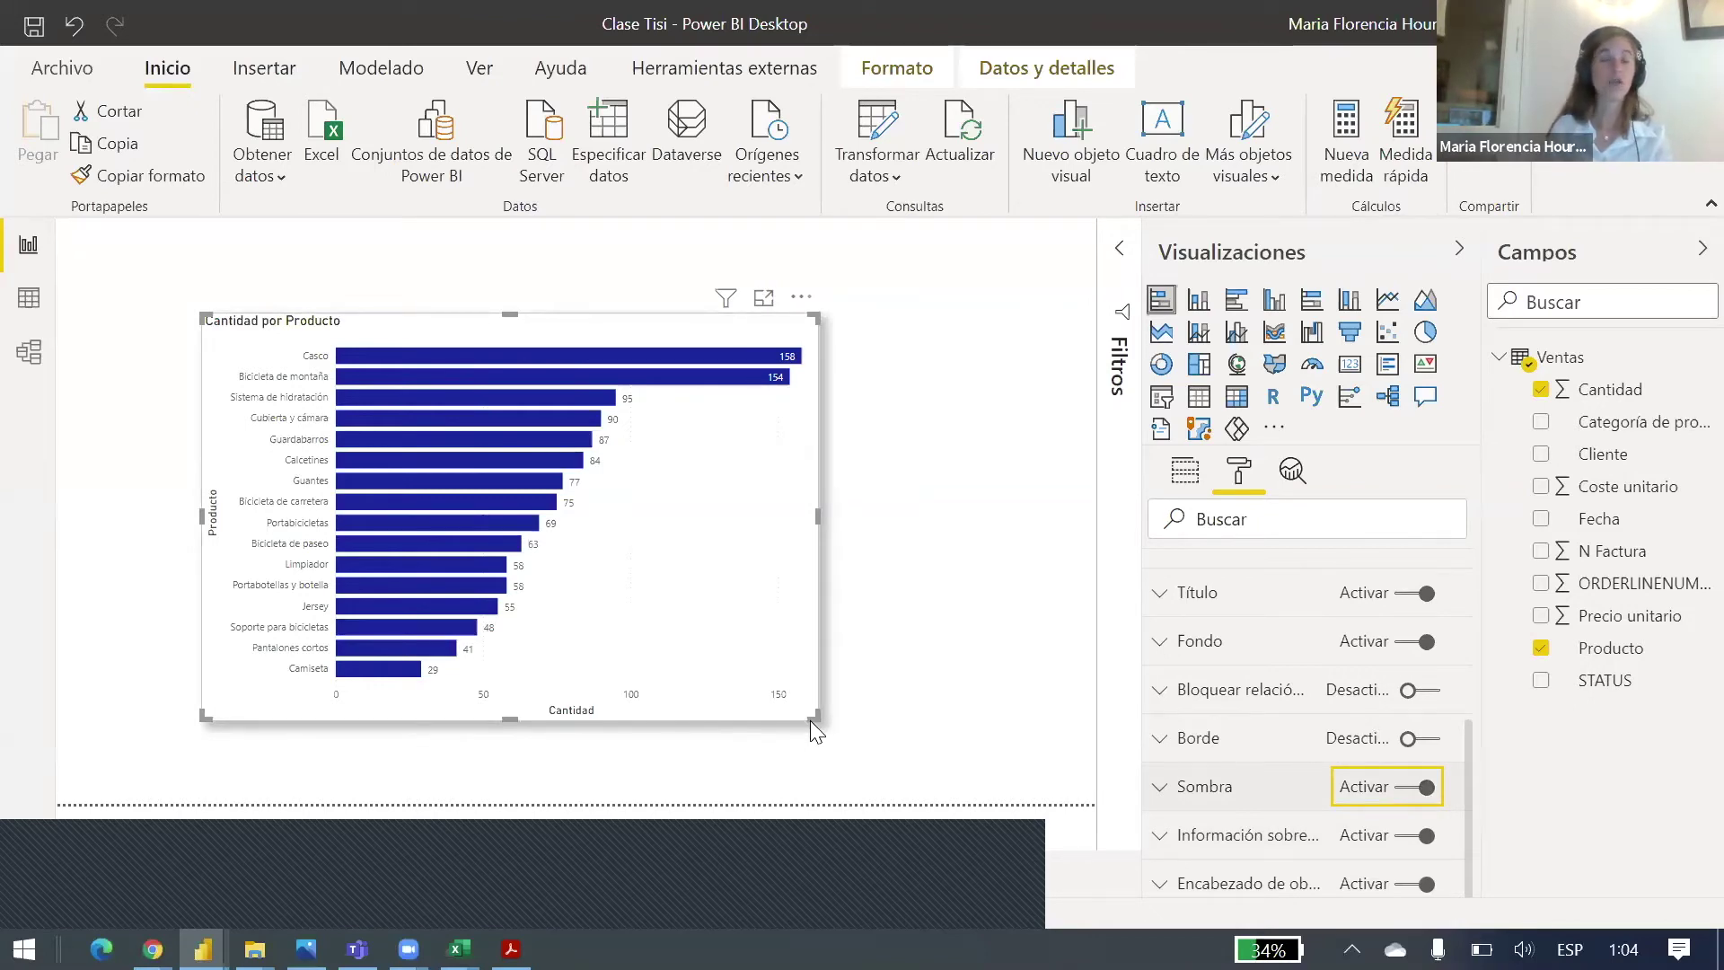
{"action": "left_click", "coordinate": [1426, 788]}
{"action": "left_click", "coordinate": [1426, 787]}
{"action": "left_click_drag", "start_coordinate": [811, 720], "coordinate": [656, 726]}
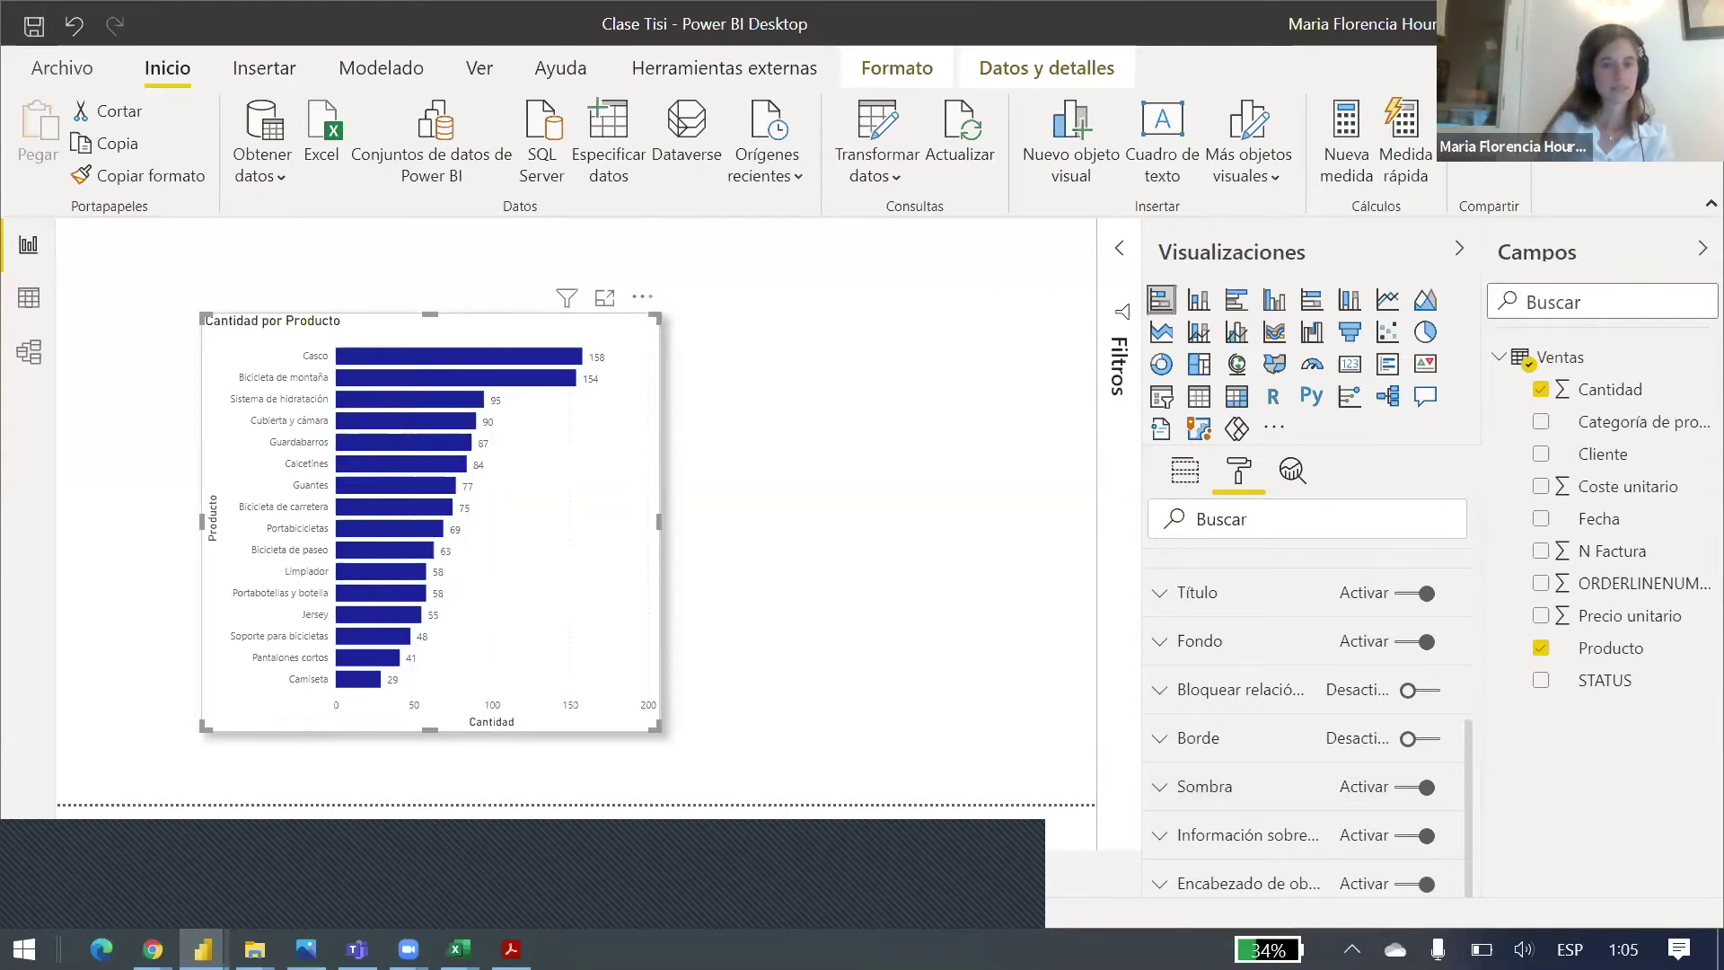
{"action": "left_click_drag", "start_coordinate": [658, 315], "coordinate": [658, 329]}
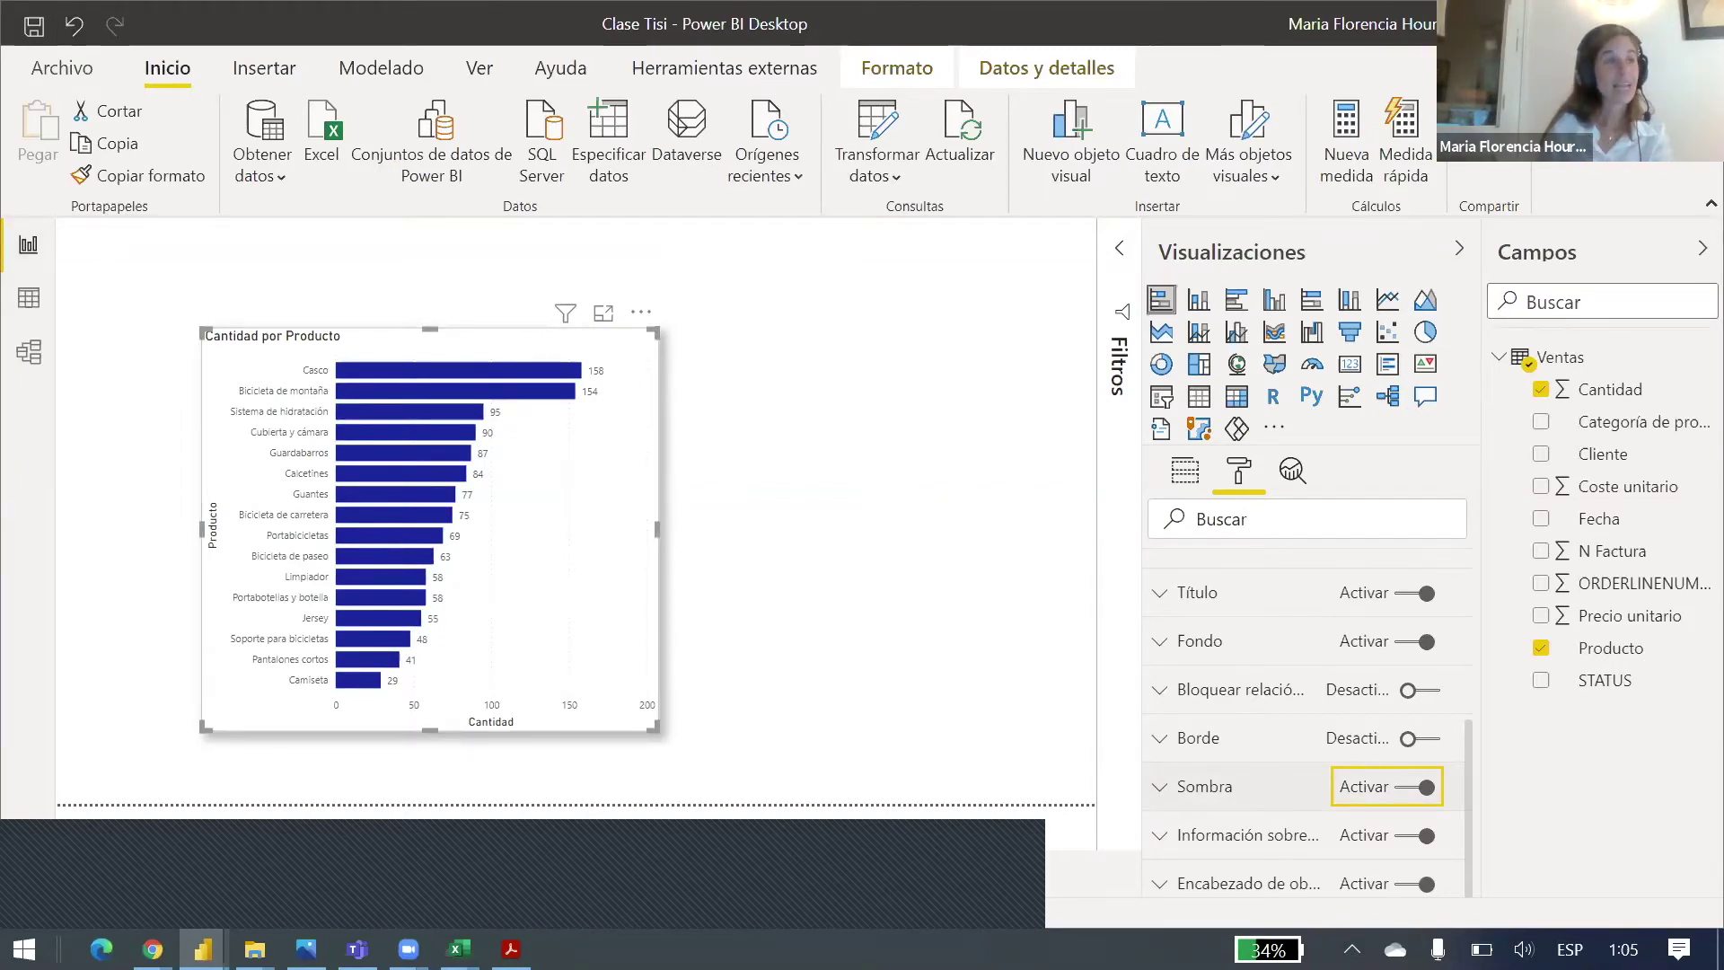
Step: Switch to File Explorer, view the Tisi (1) background image in the tisi folder, and return to Power BI
{"action": "mouse_move", "coordinate": [254, 949]}
{"action": "left_click", "coordinate": [329, 828]}
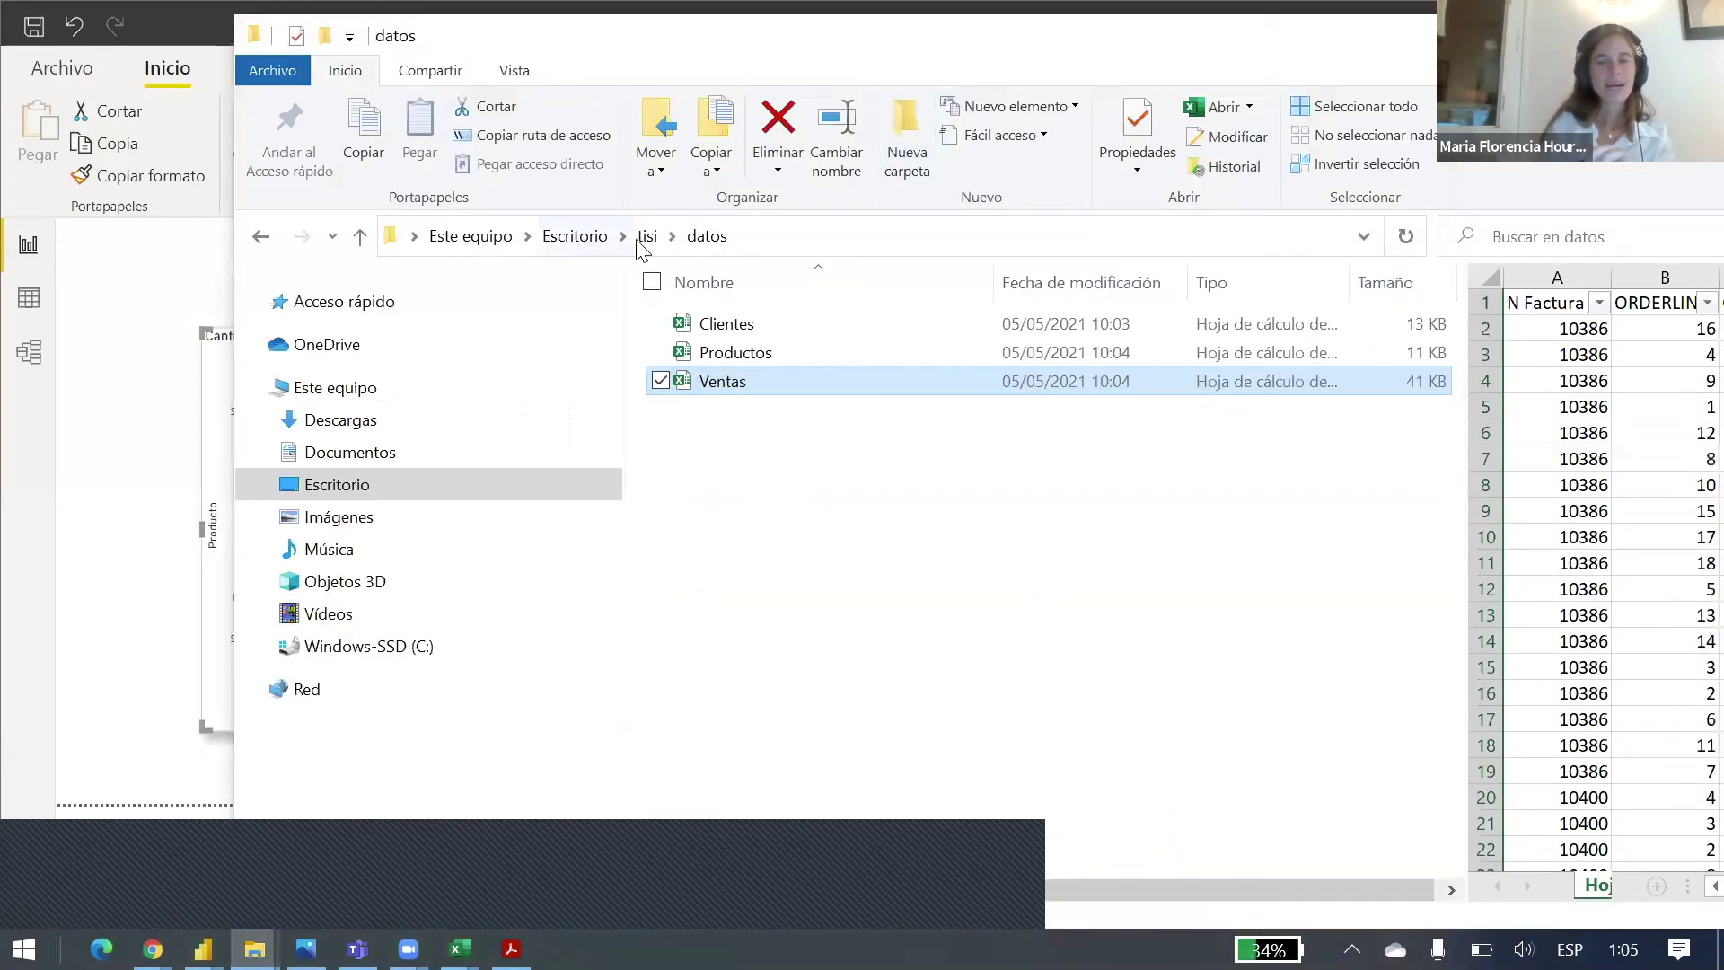
{"action": "left_click", "coordinate": [647, 236]}
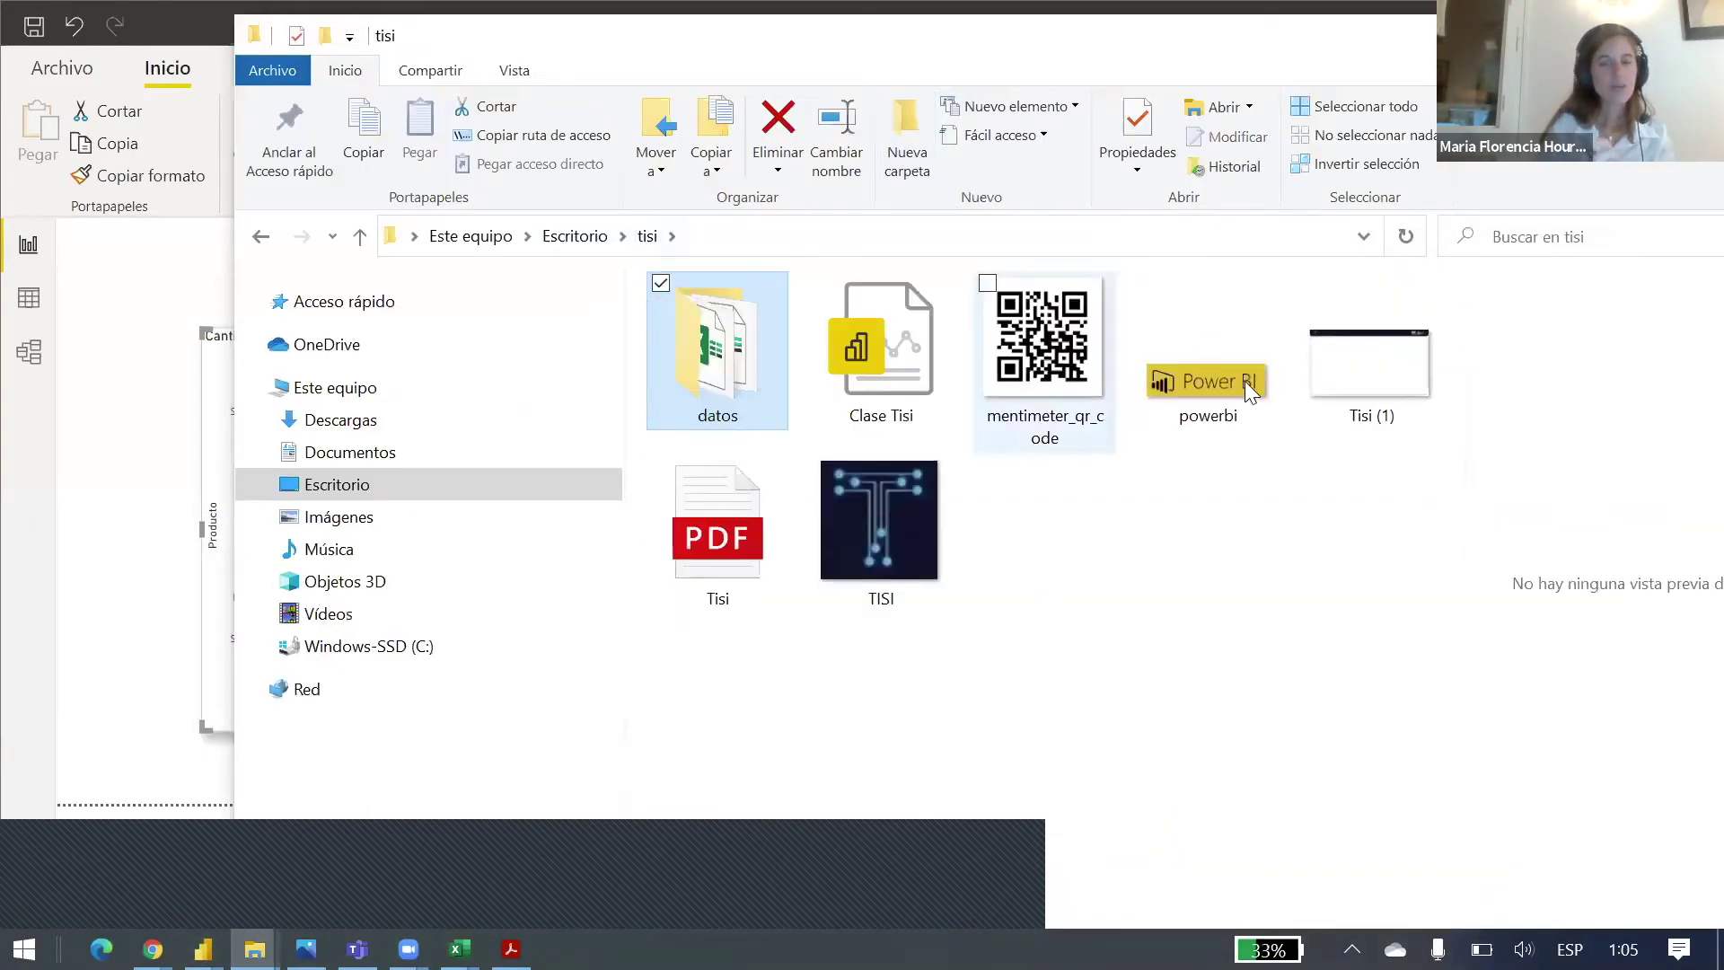
{"action": "left_click", "coordinate": [1383, 375]}
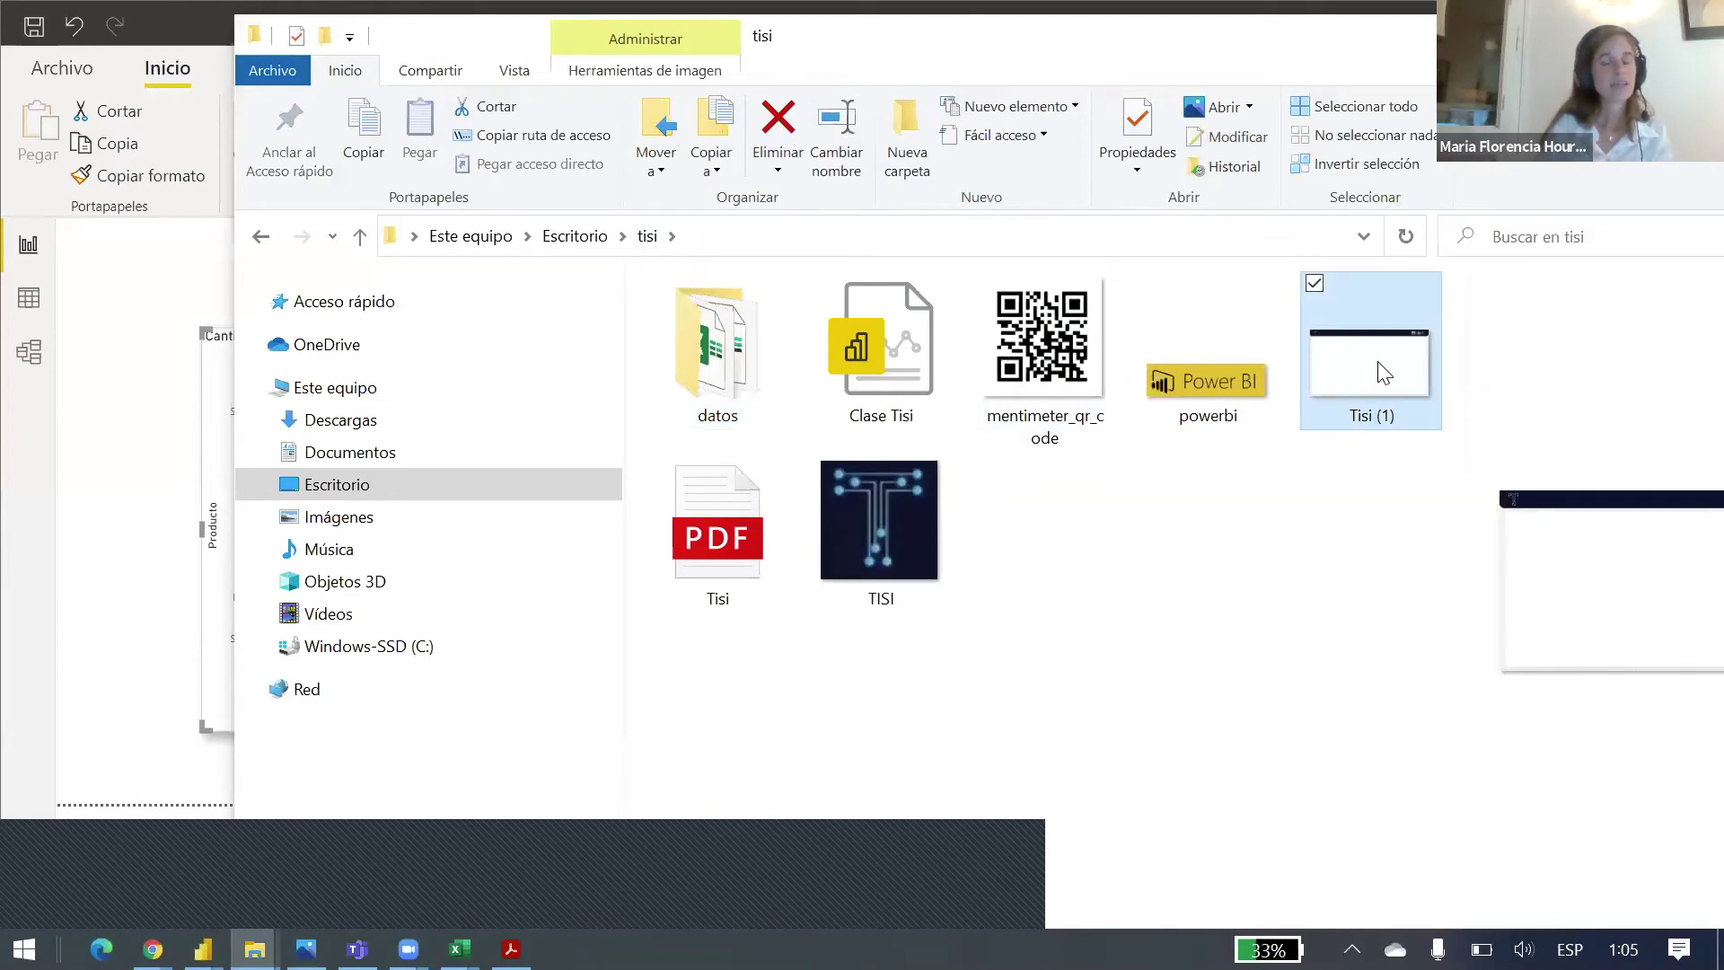
{"action": "double_click", "coordinate": [1383, 375]}
{"action": "left_click_drag", "start_coordinate": [189, 185], "coordinate": [457, 7]}
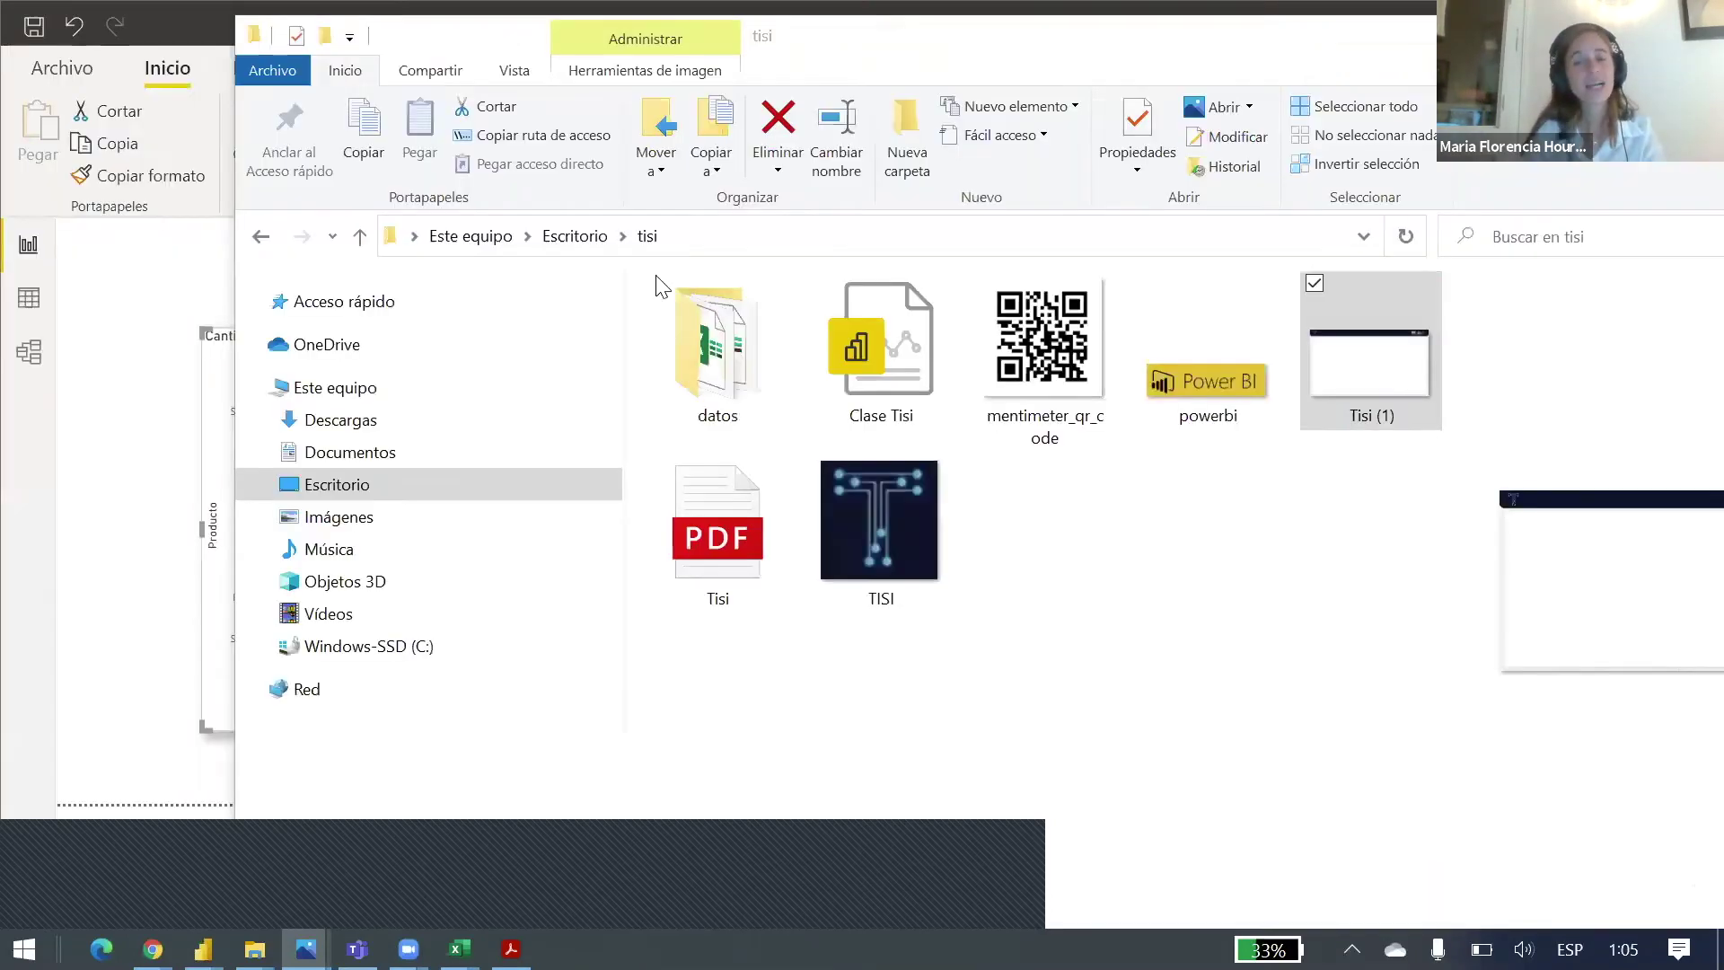
{"action": "key", "text": "alt+Tab"}
{"action": "key", "text": "alt+Tab"}
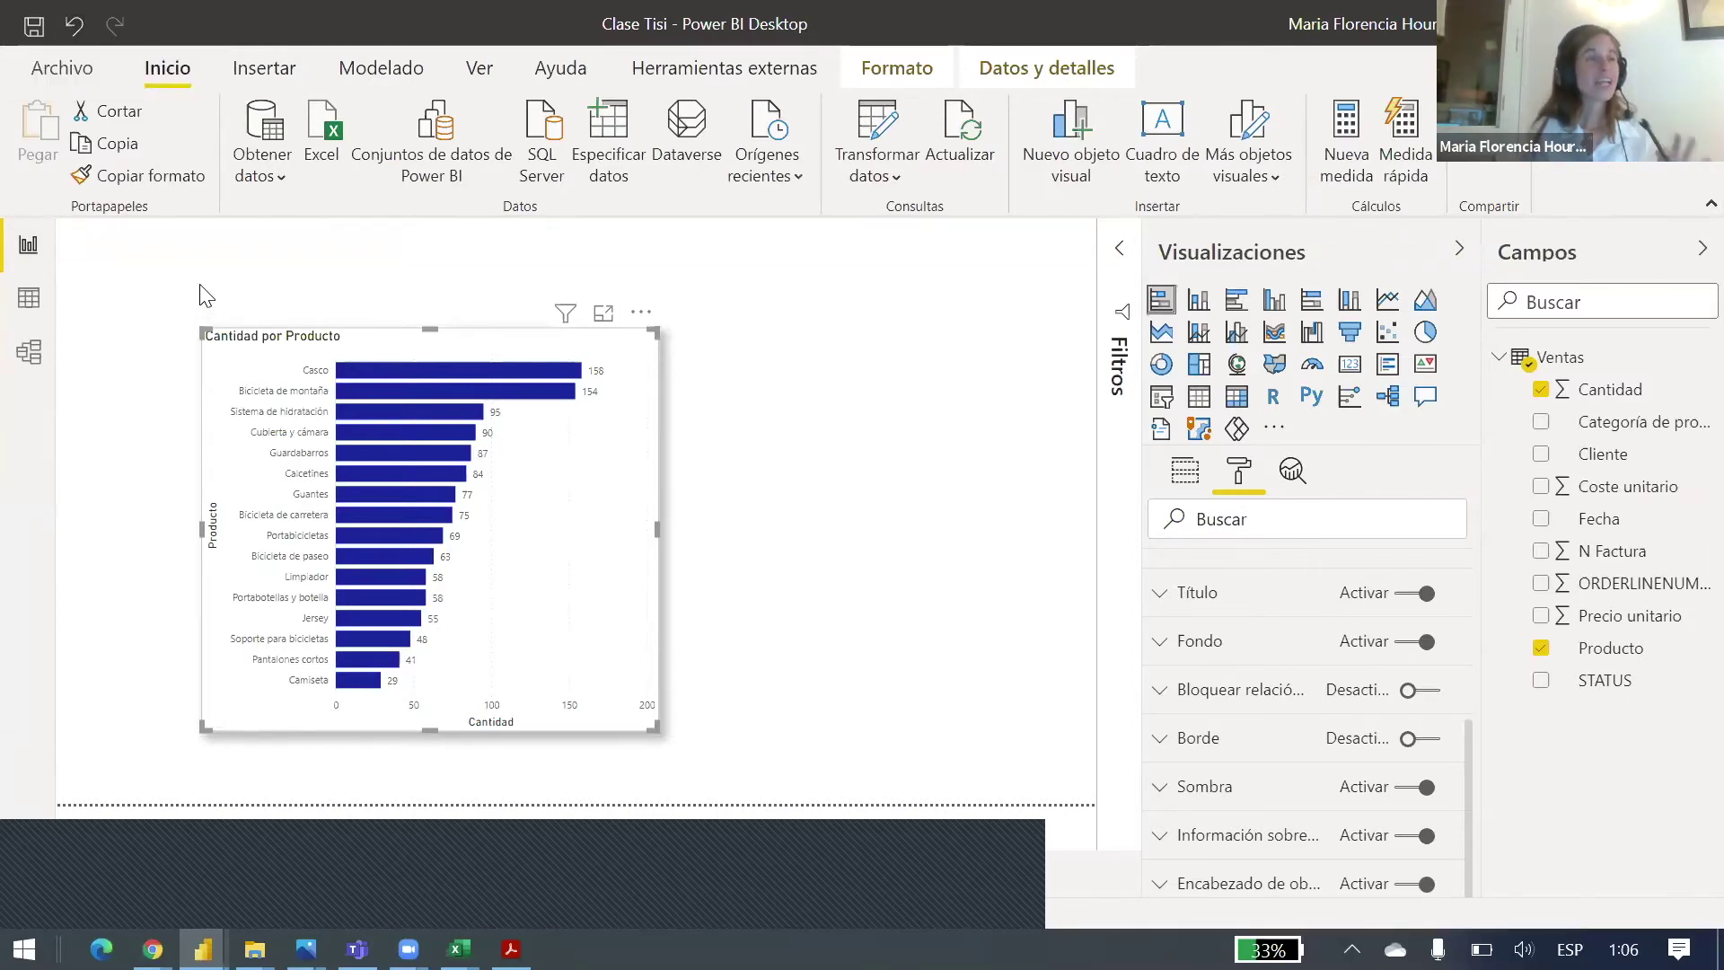
Step: Set the report page background (Fondo de página) transparency to 0%
{"action": "left_click", "coordinate": [788, 285]}
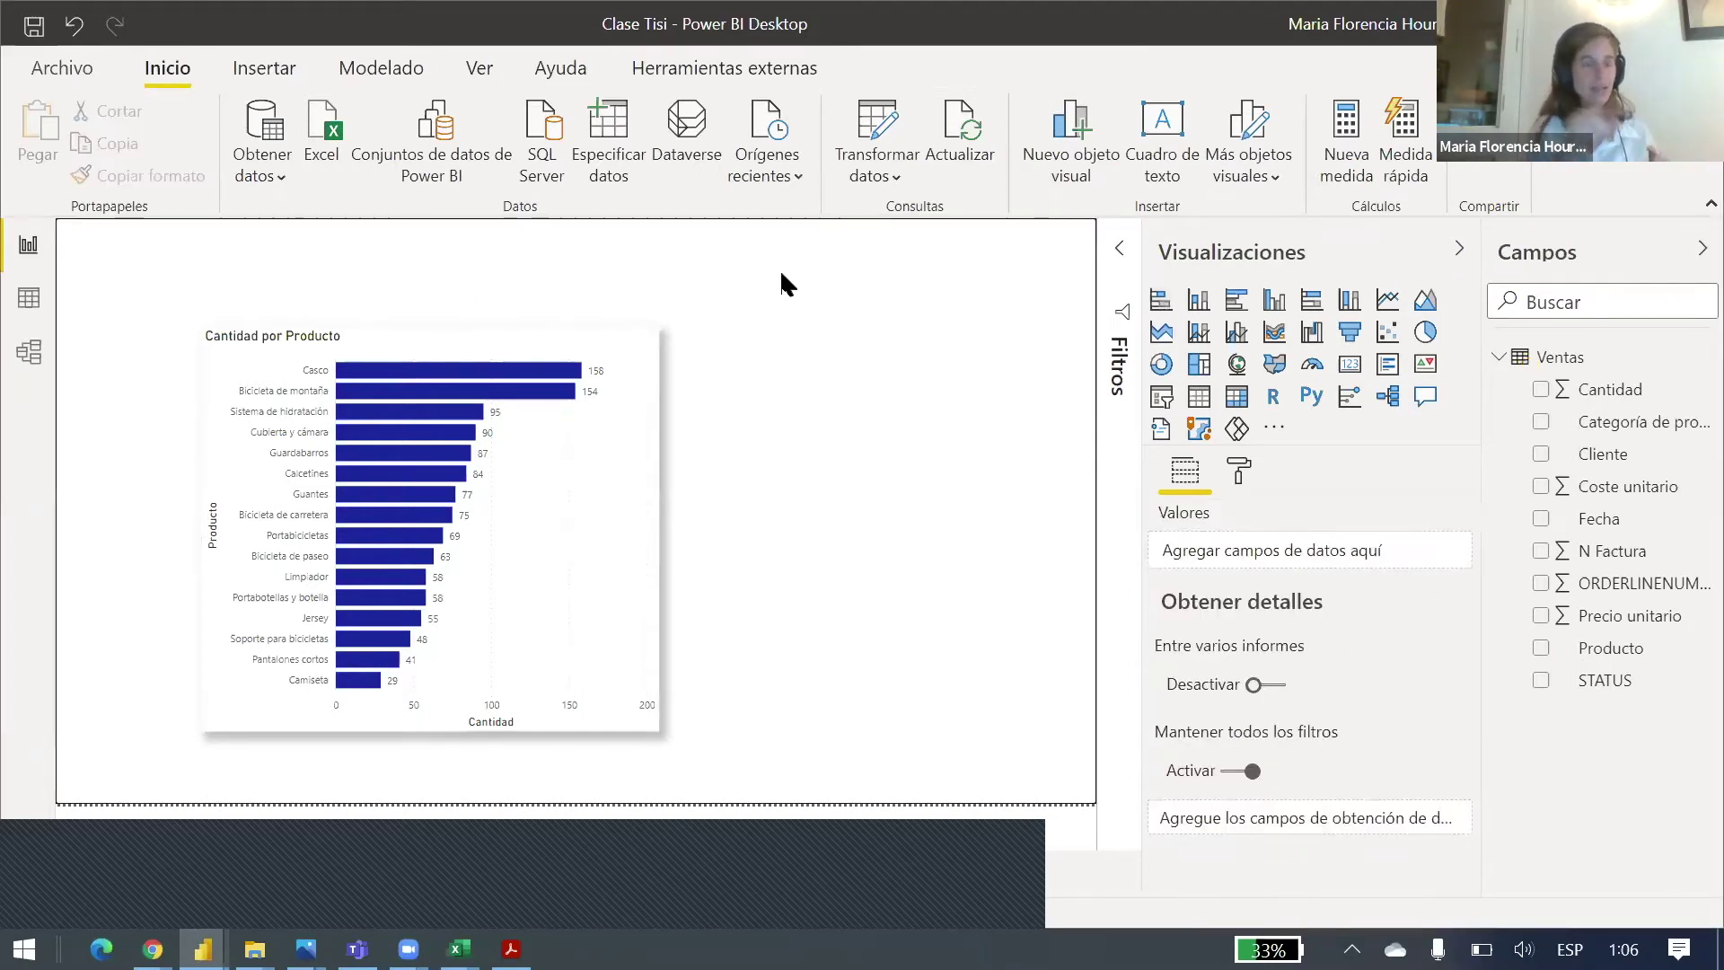
{"action": "left_click", "coordinate": [434, 341]}
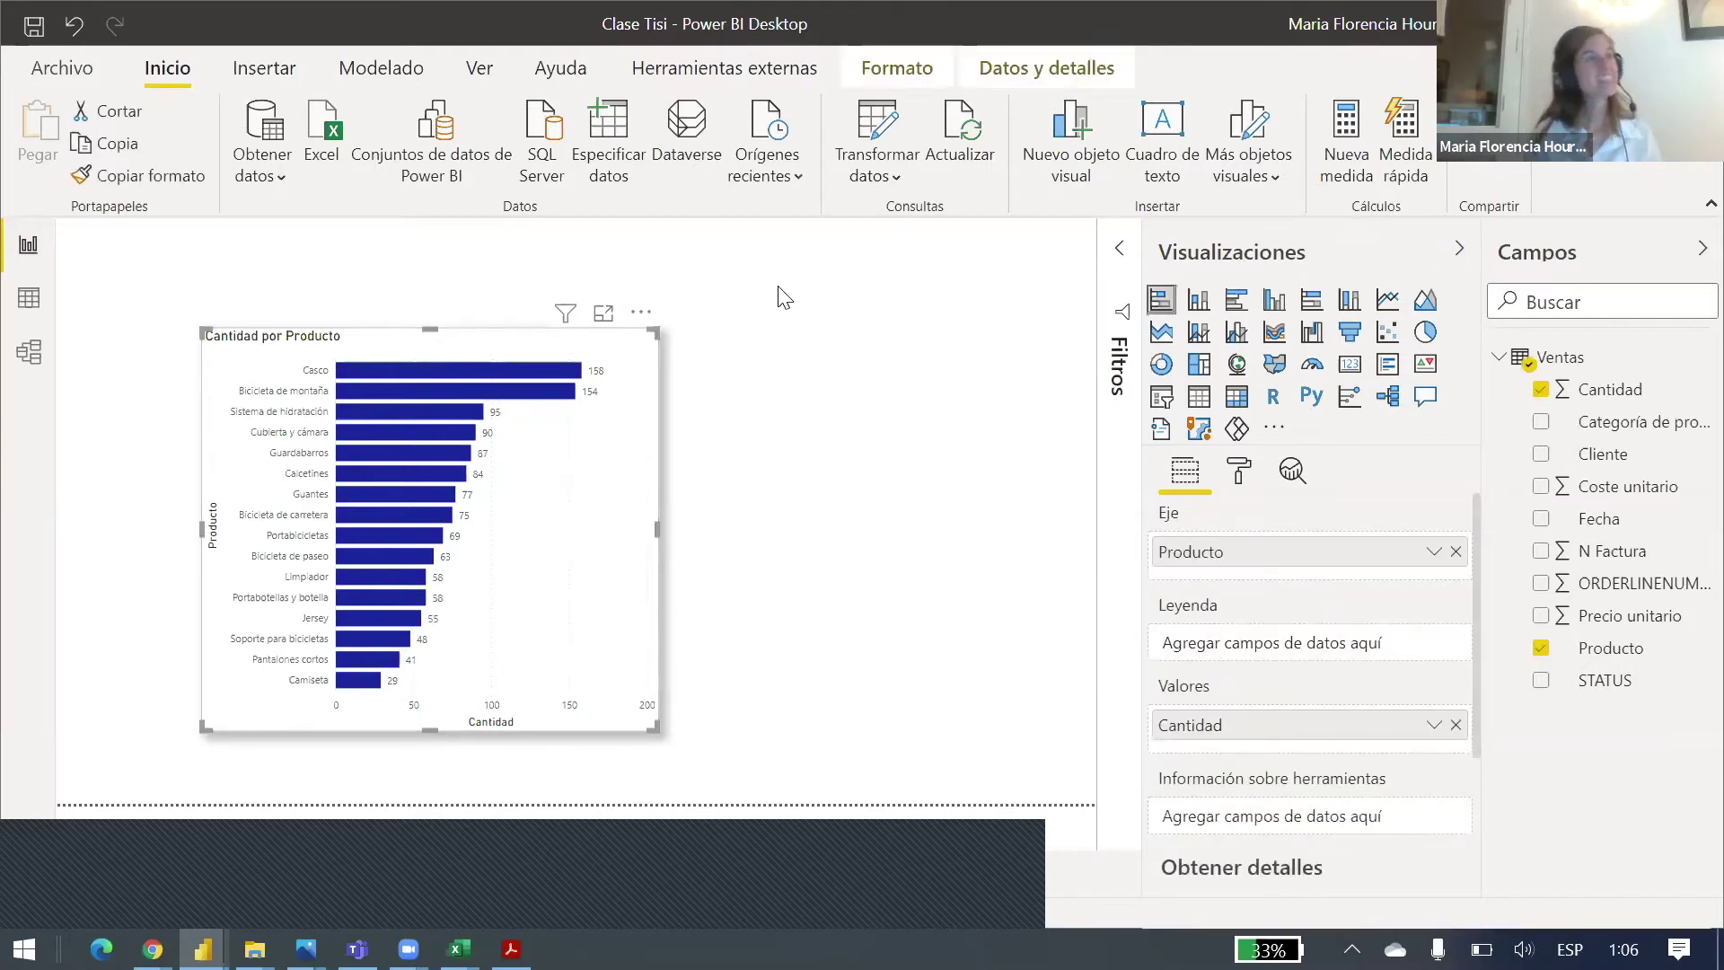
{"action": "left_click", "coordinate": [781, 291]}
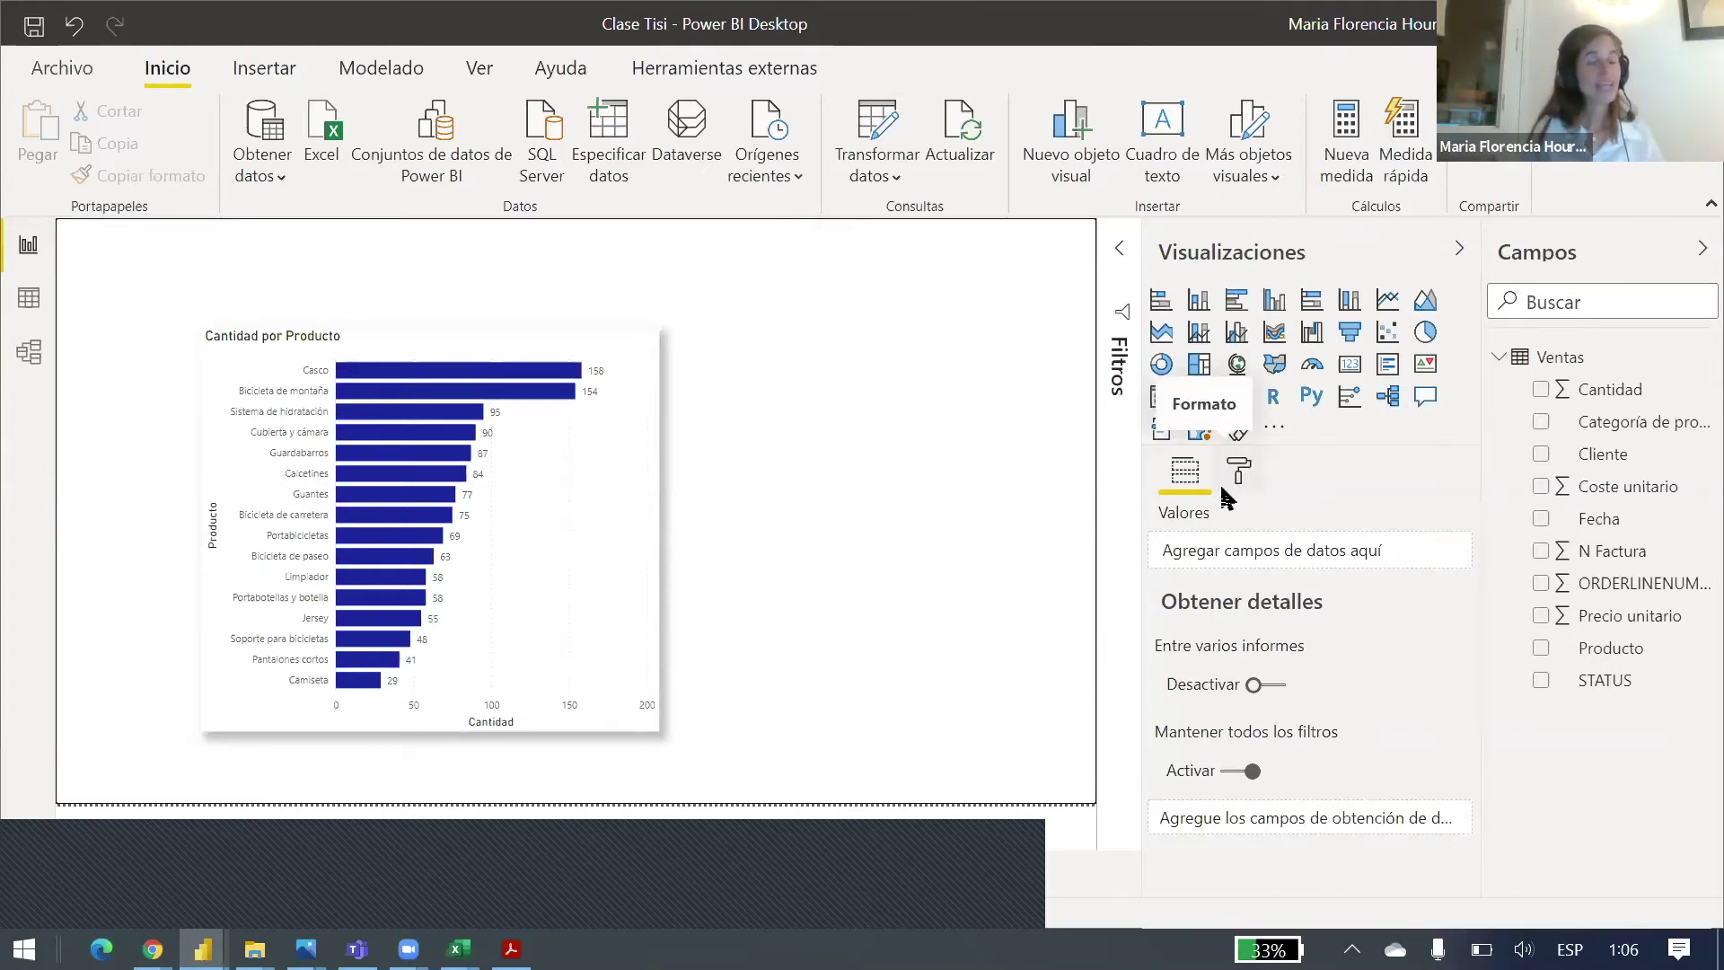
{"action": "left_click", "coordinate": [1247, 479]}
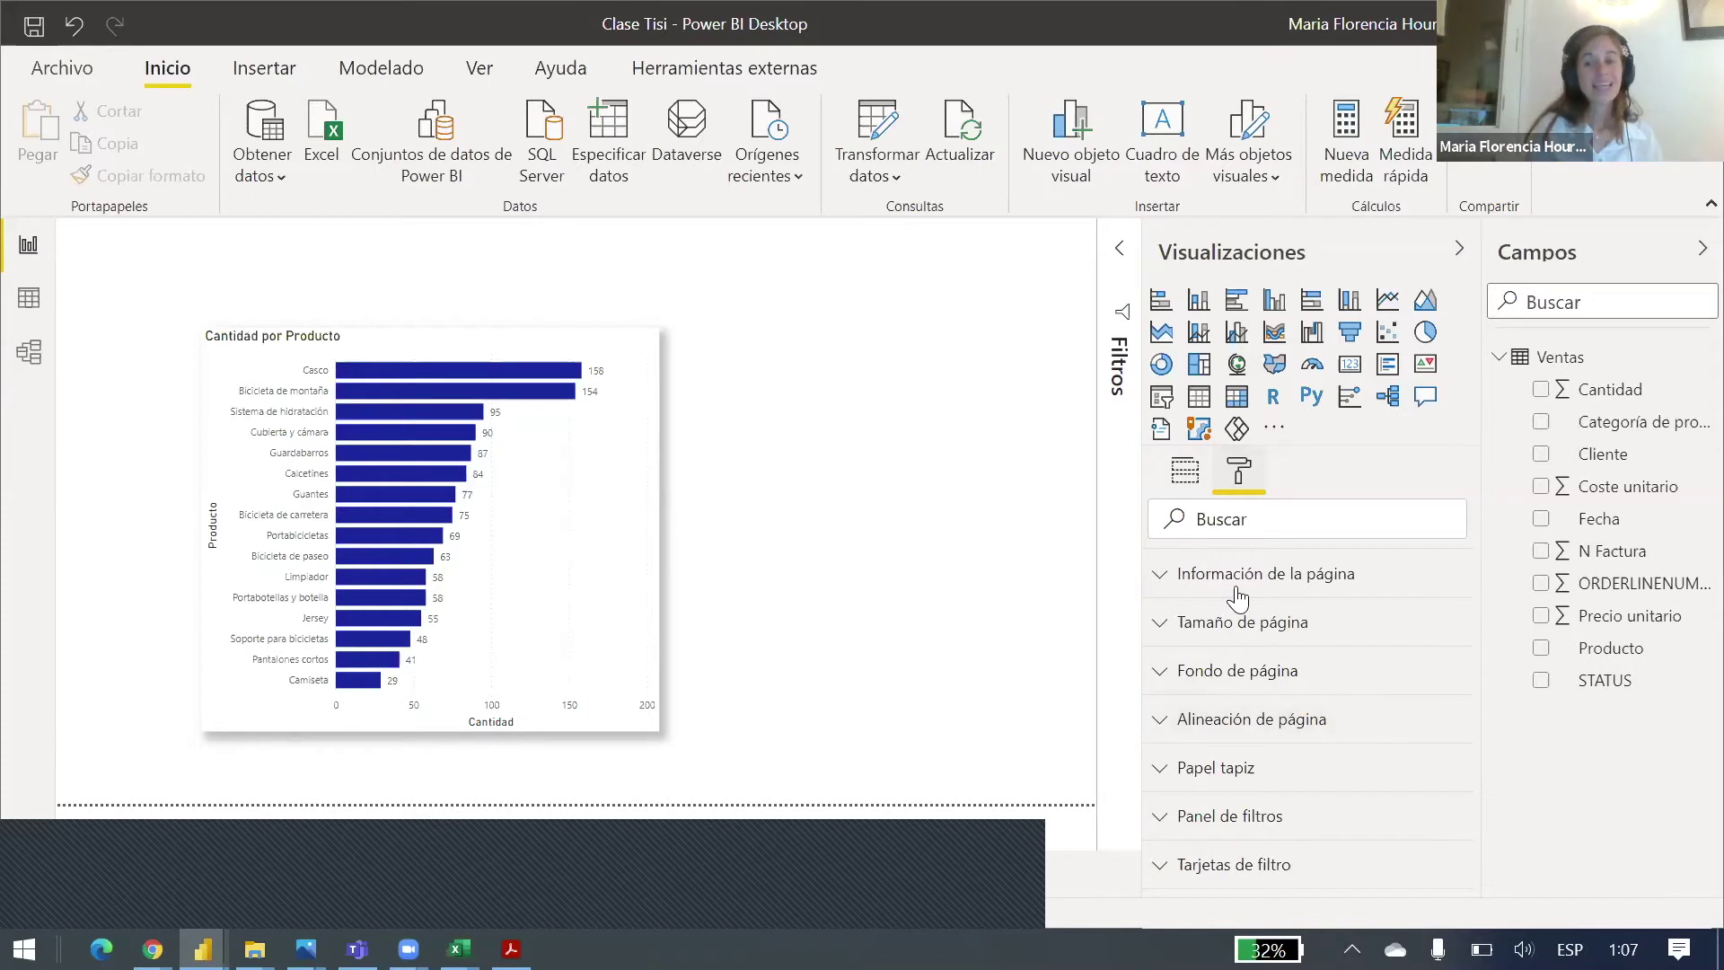
{"action": "left_click", "coordinate": [1260, 678]}
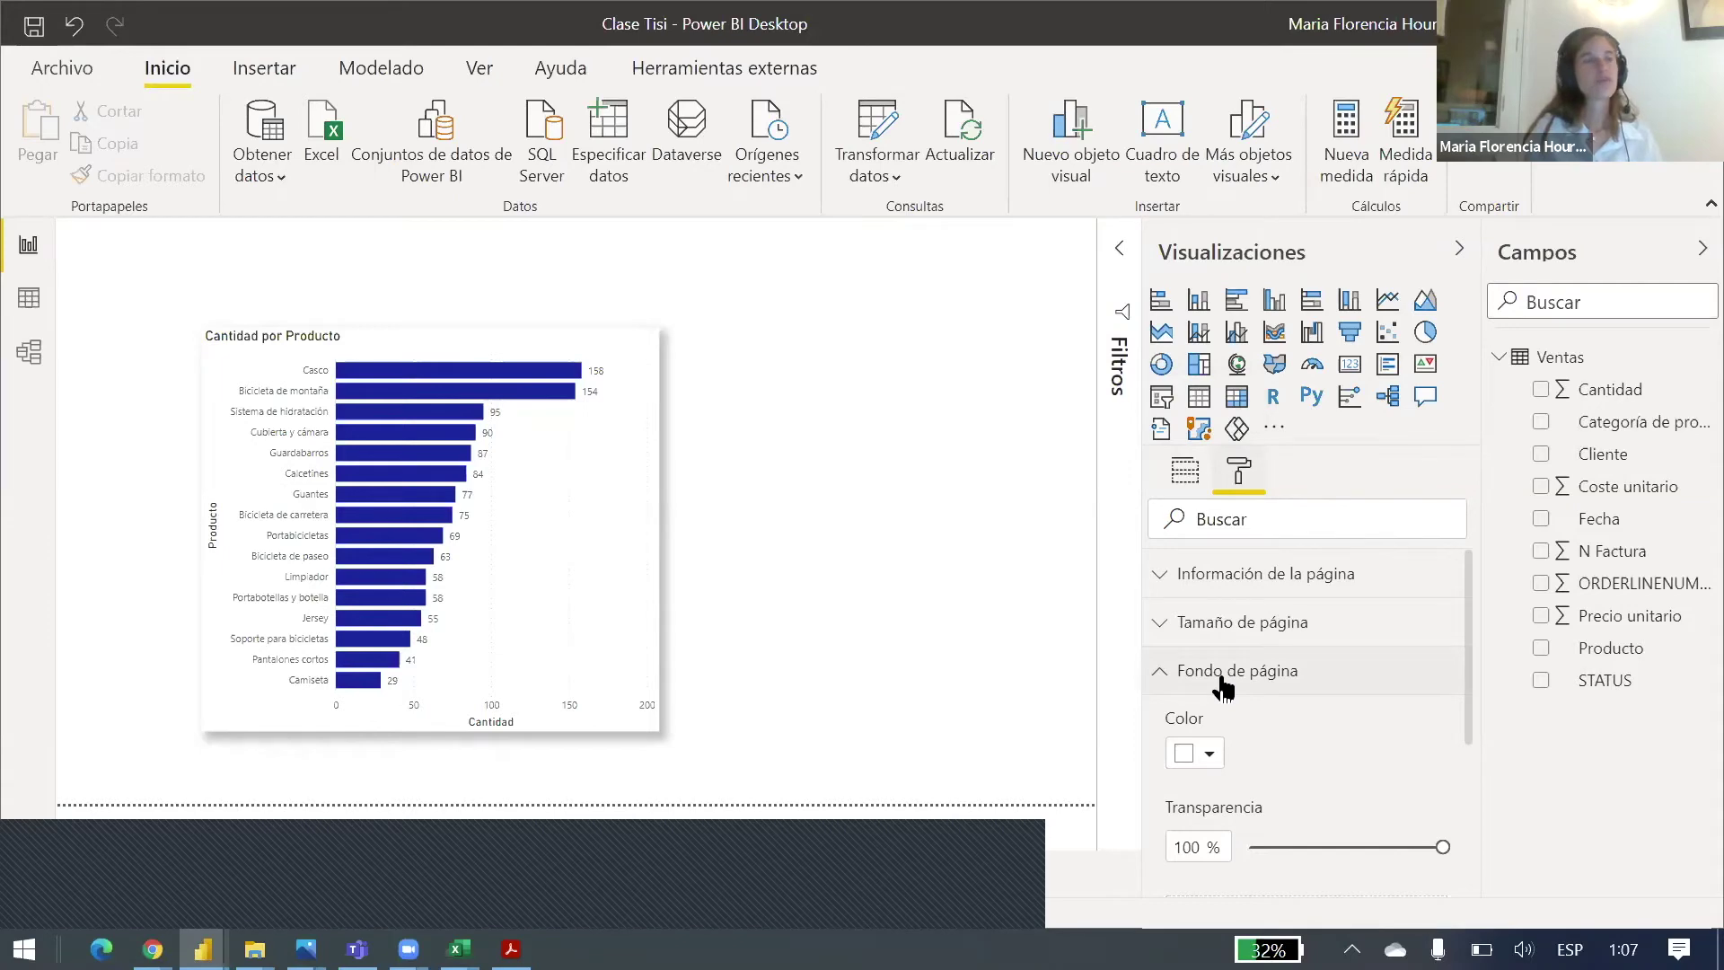
{"action": "scroll", "coordinate": [1223, 687], "scroll_direction": "down", "scroll_amount": 3}
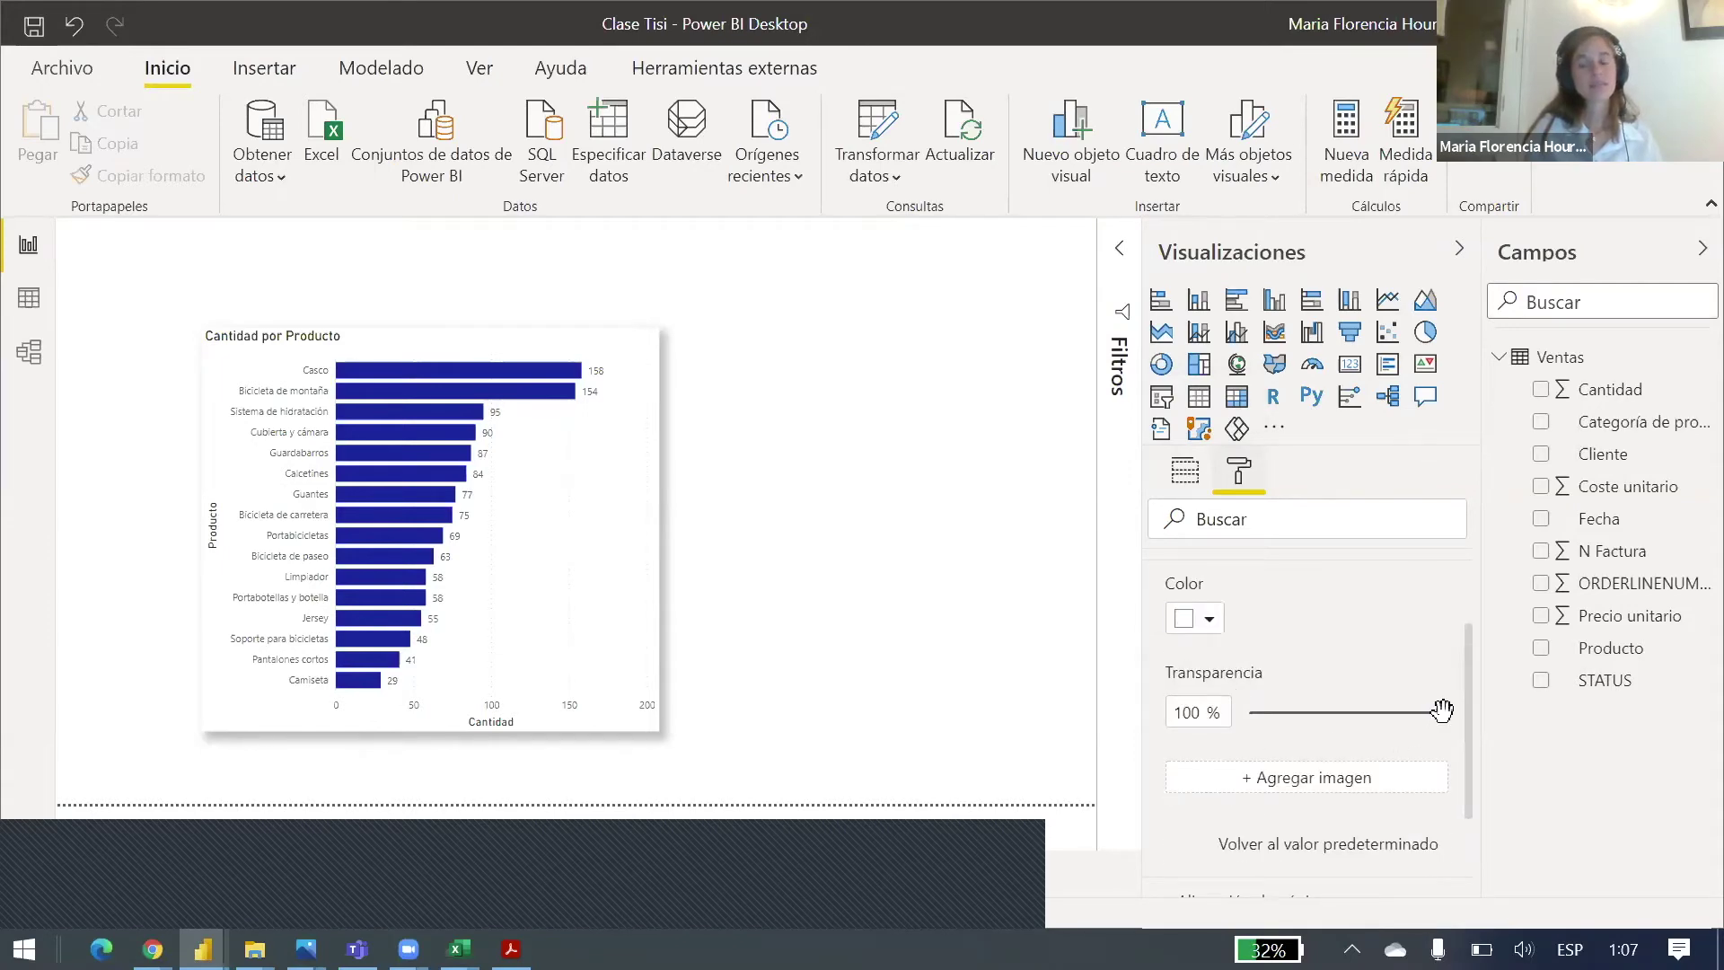
{"action": "left_click_drag", "start_coordinate": [1439, 712], "coordinate": [1201, 677]}
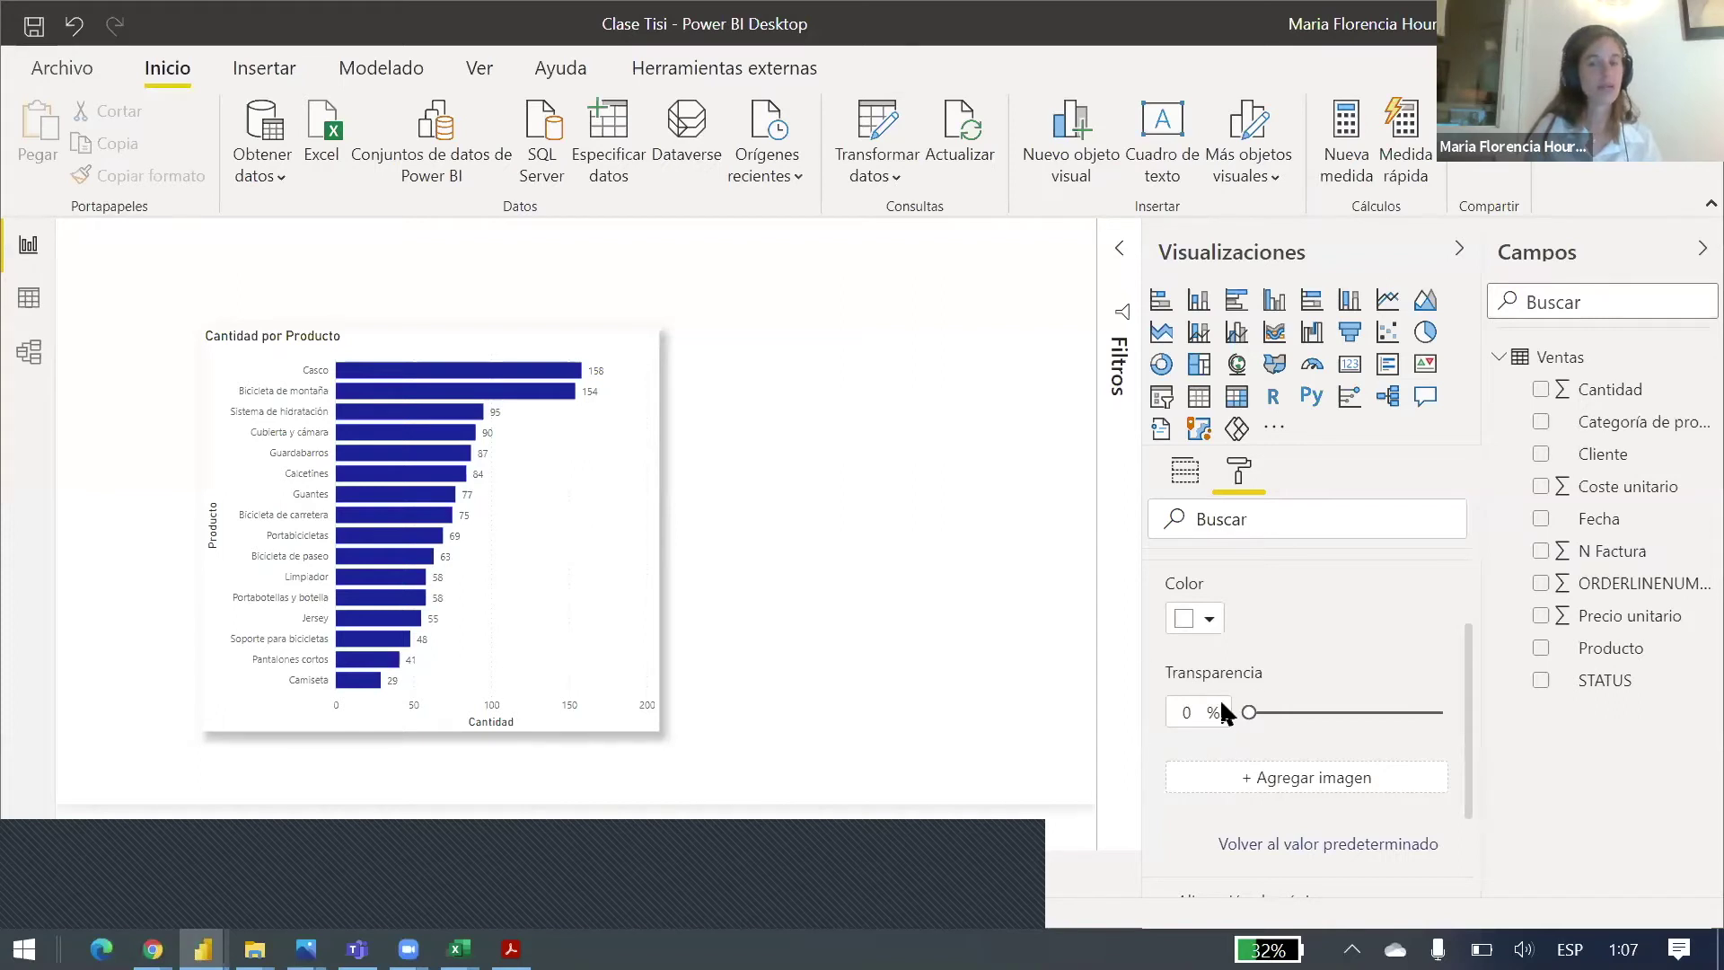
Step: Add the Tisi (1) image from the tisi folder as the page background, then try 100% transparency and restore 0%
{"action": "left_click", "coordinate": [1312, 779]}
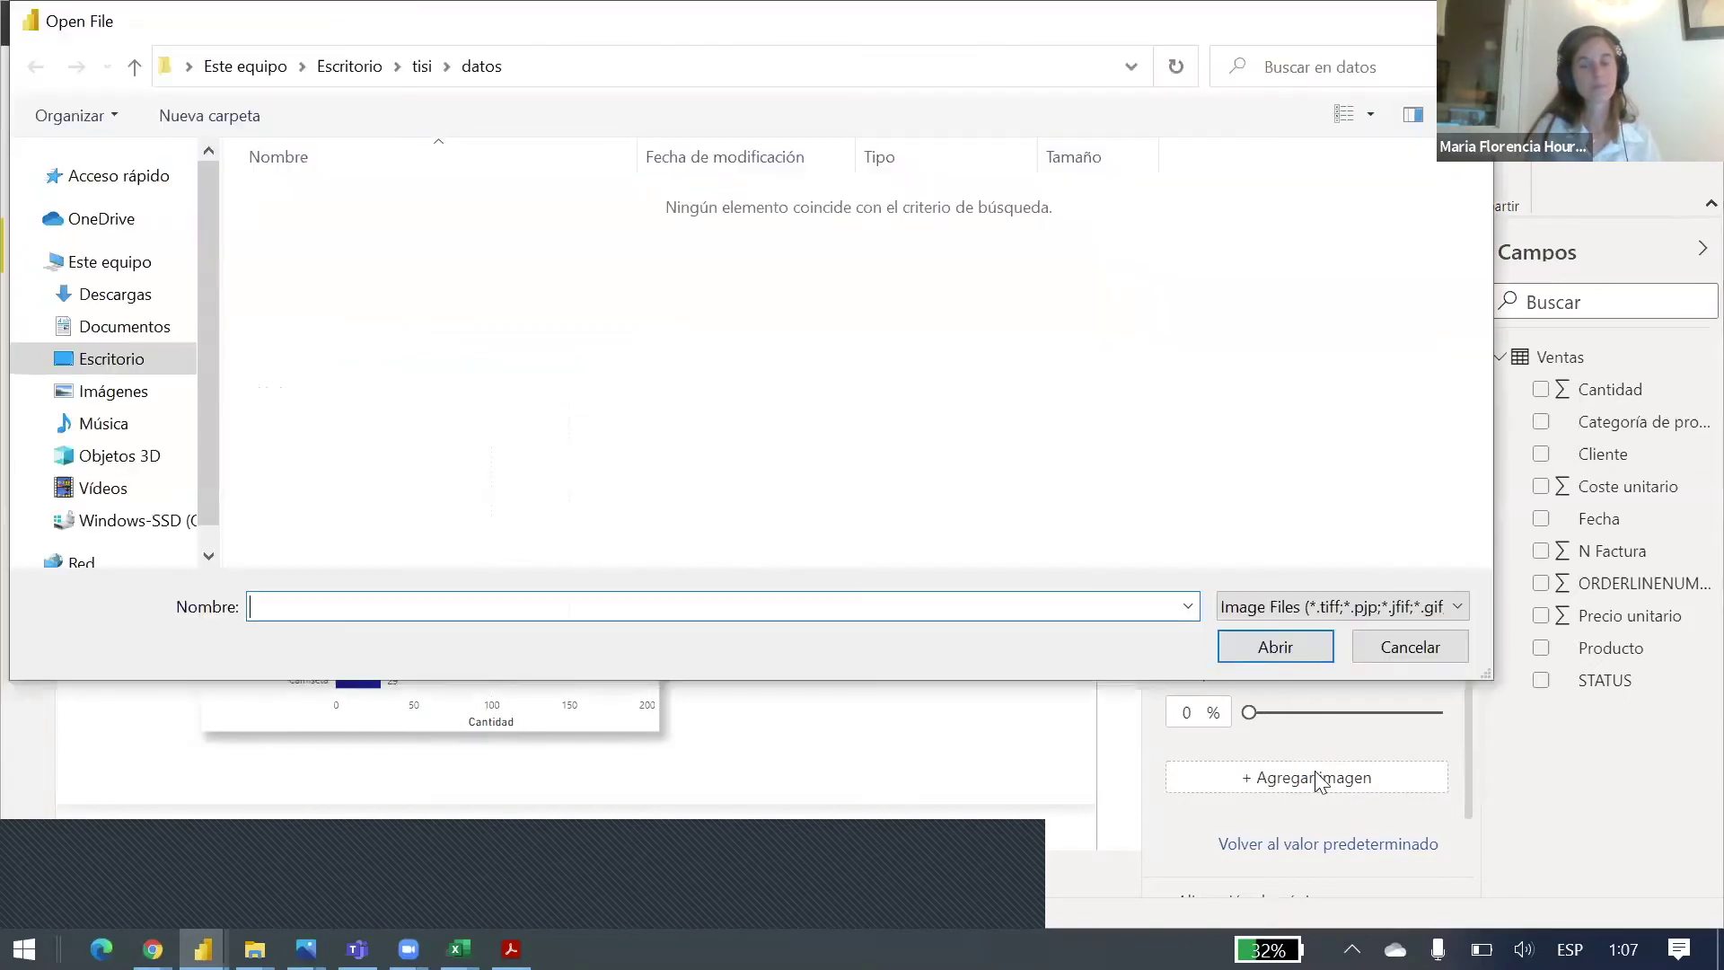
{"action": "left_click", "coordinate": [422, 67]}
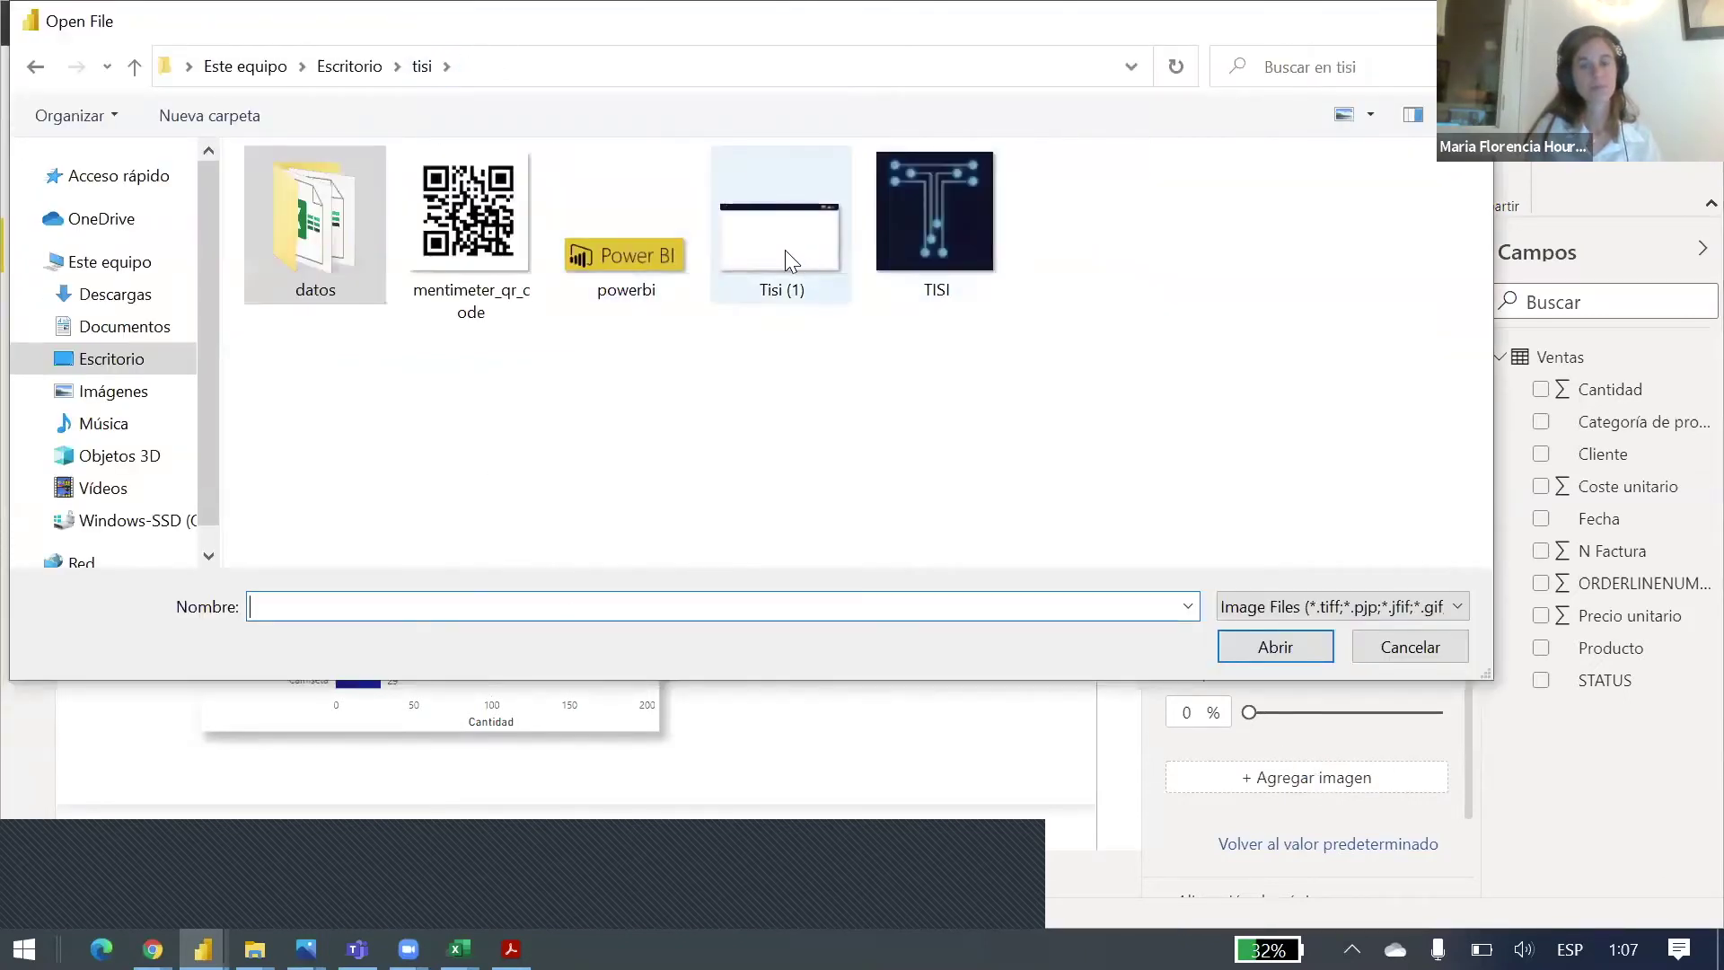
{"action": "double_click", "coordinate": [785, 249]}
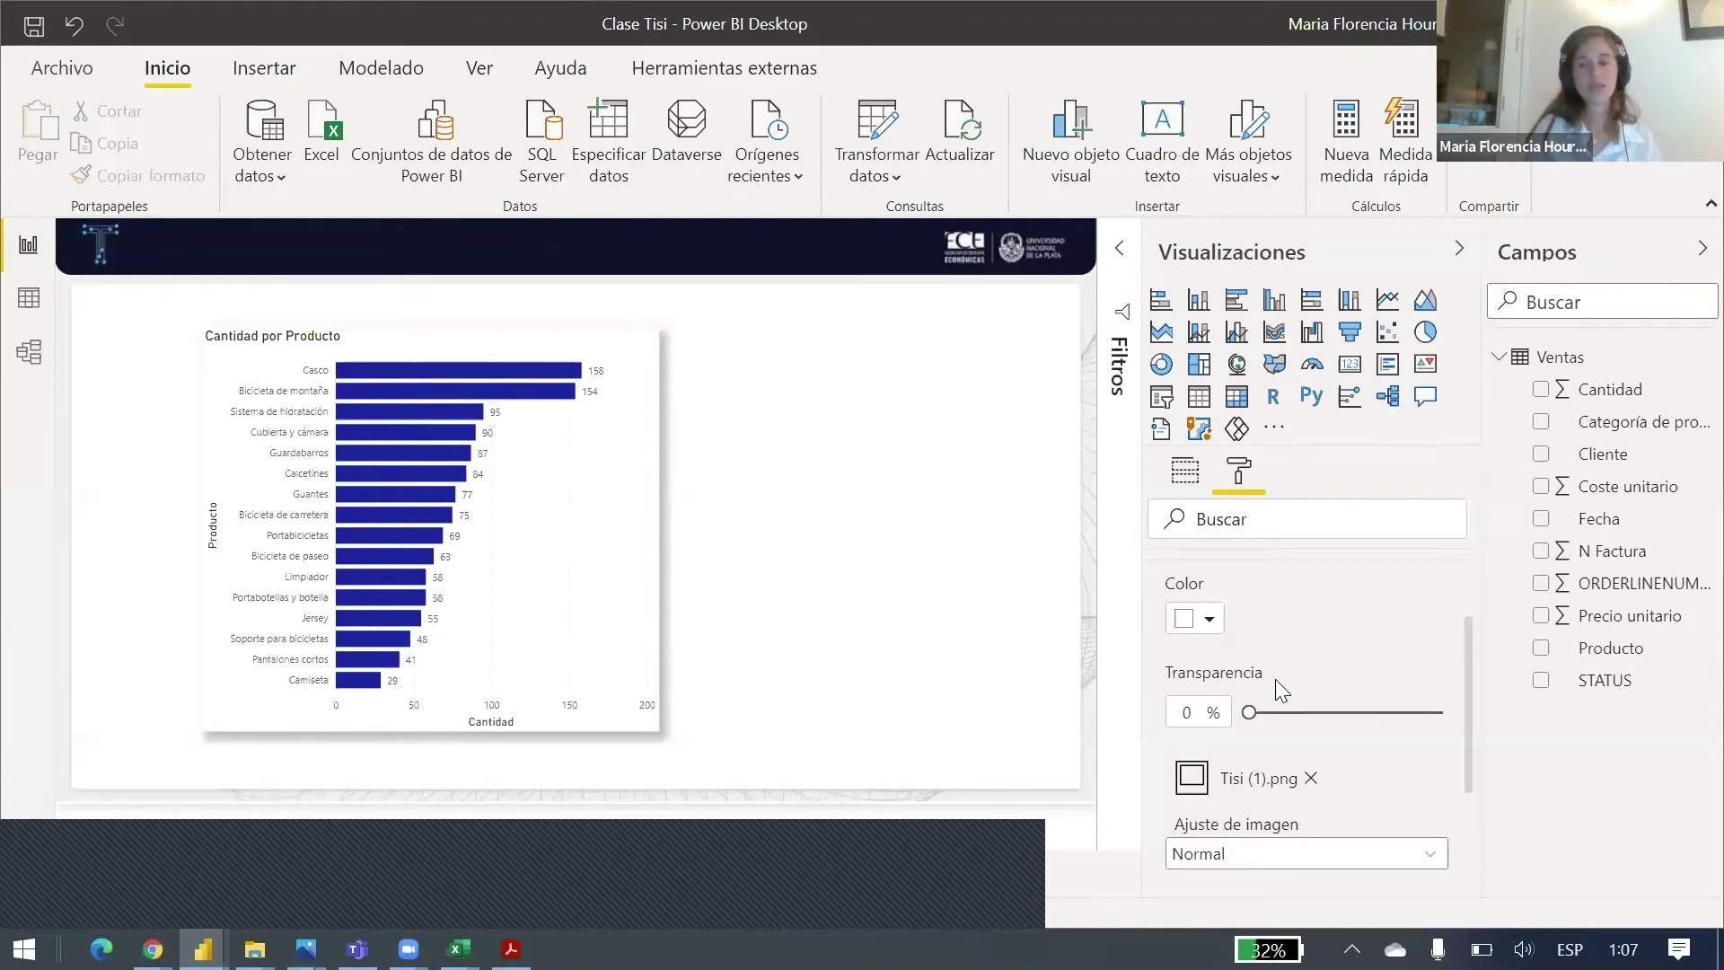
{"action": "left_click_drag", "start_coordinate": [1244, 709], "coordinate": [1674, 815]}
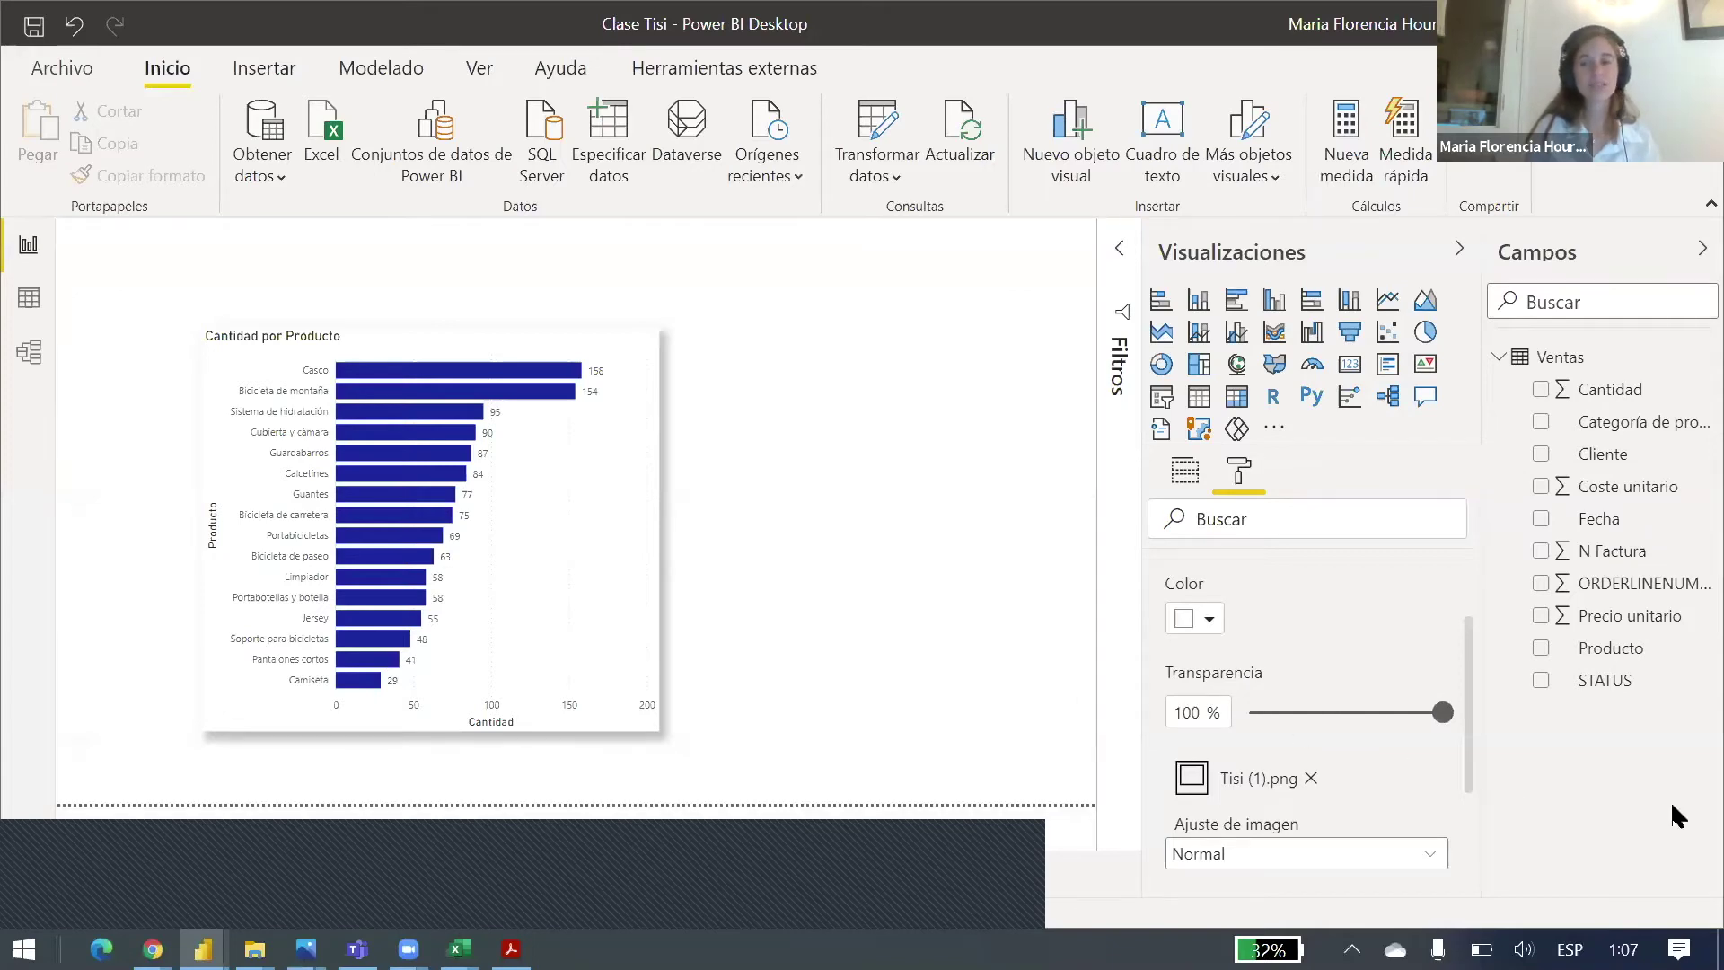
{"action": "left_click_drag", "start_coordinate": [1442, 712], "coordinate": [1244, 714]}
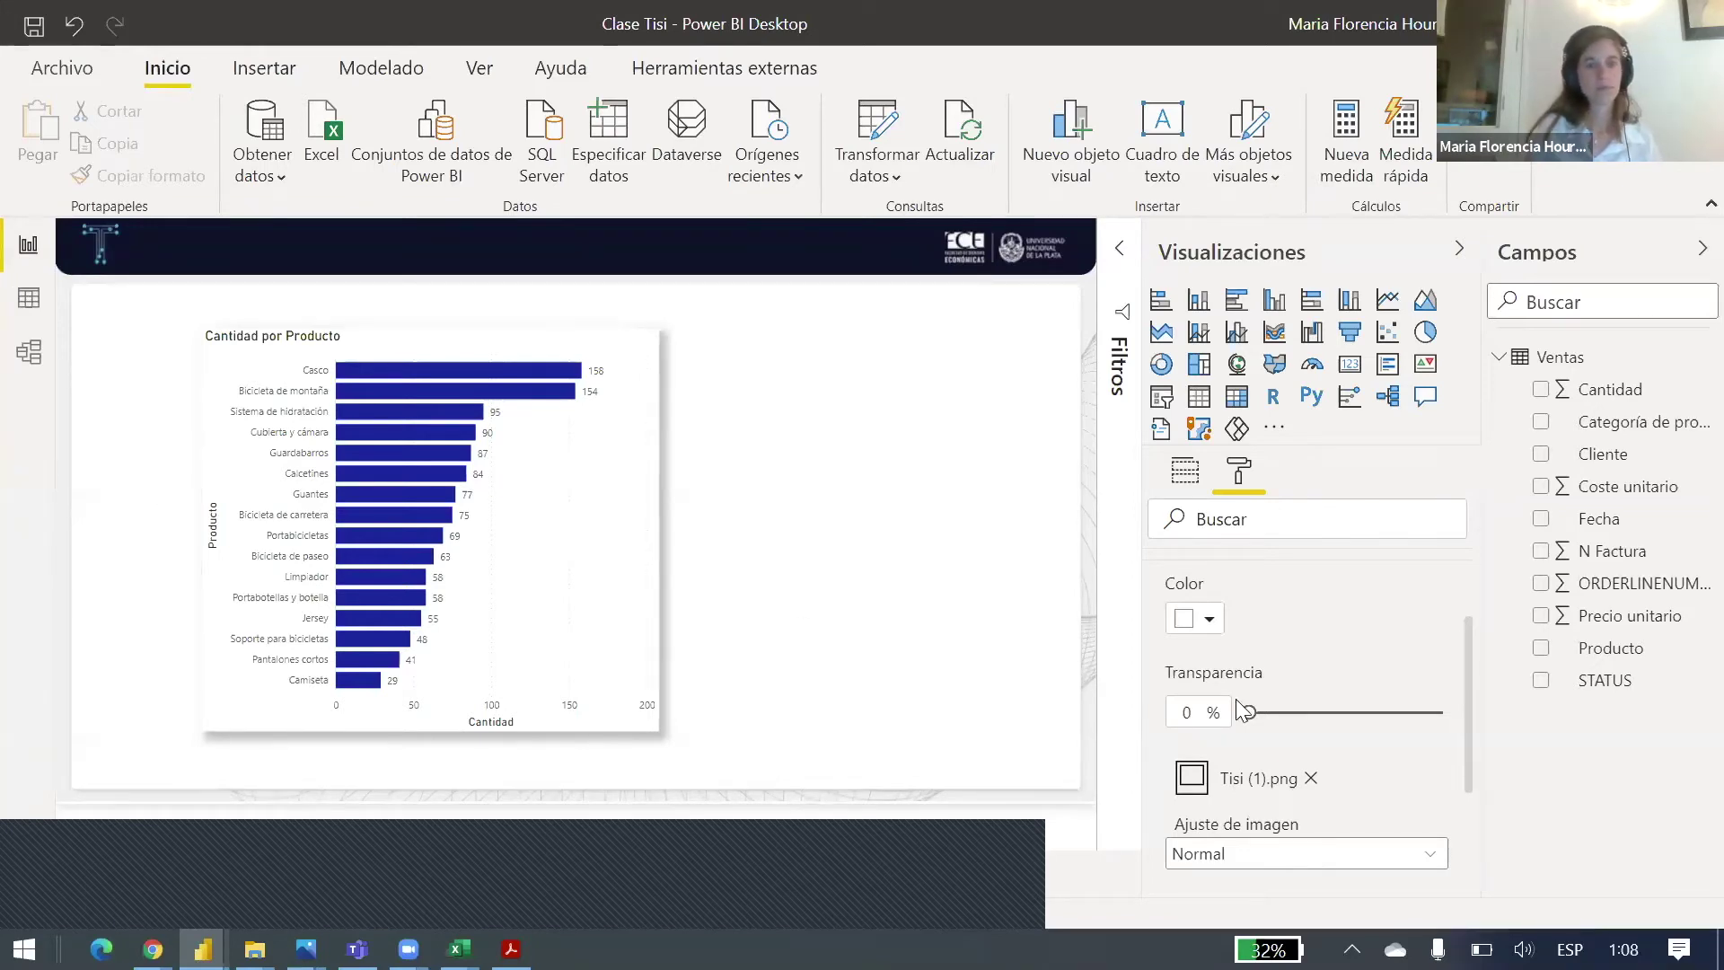
Step: Move the Cantidad por Producto chart to the upper-left of the background's white area and enlarge it to nearly the area's full height
{"action": "left_click", "coordinate": [408, 341]}
{"action": "left_click_drag", "start_coordinate": [402, 340], "coordinate": [301, 320]}
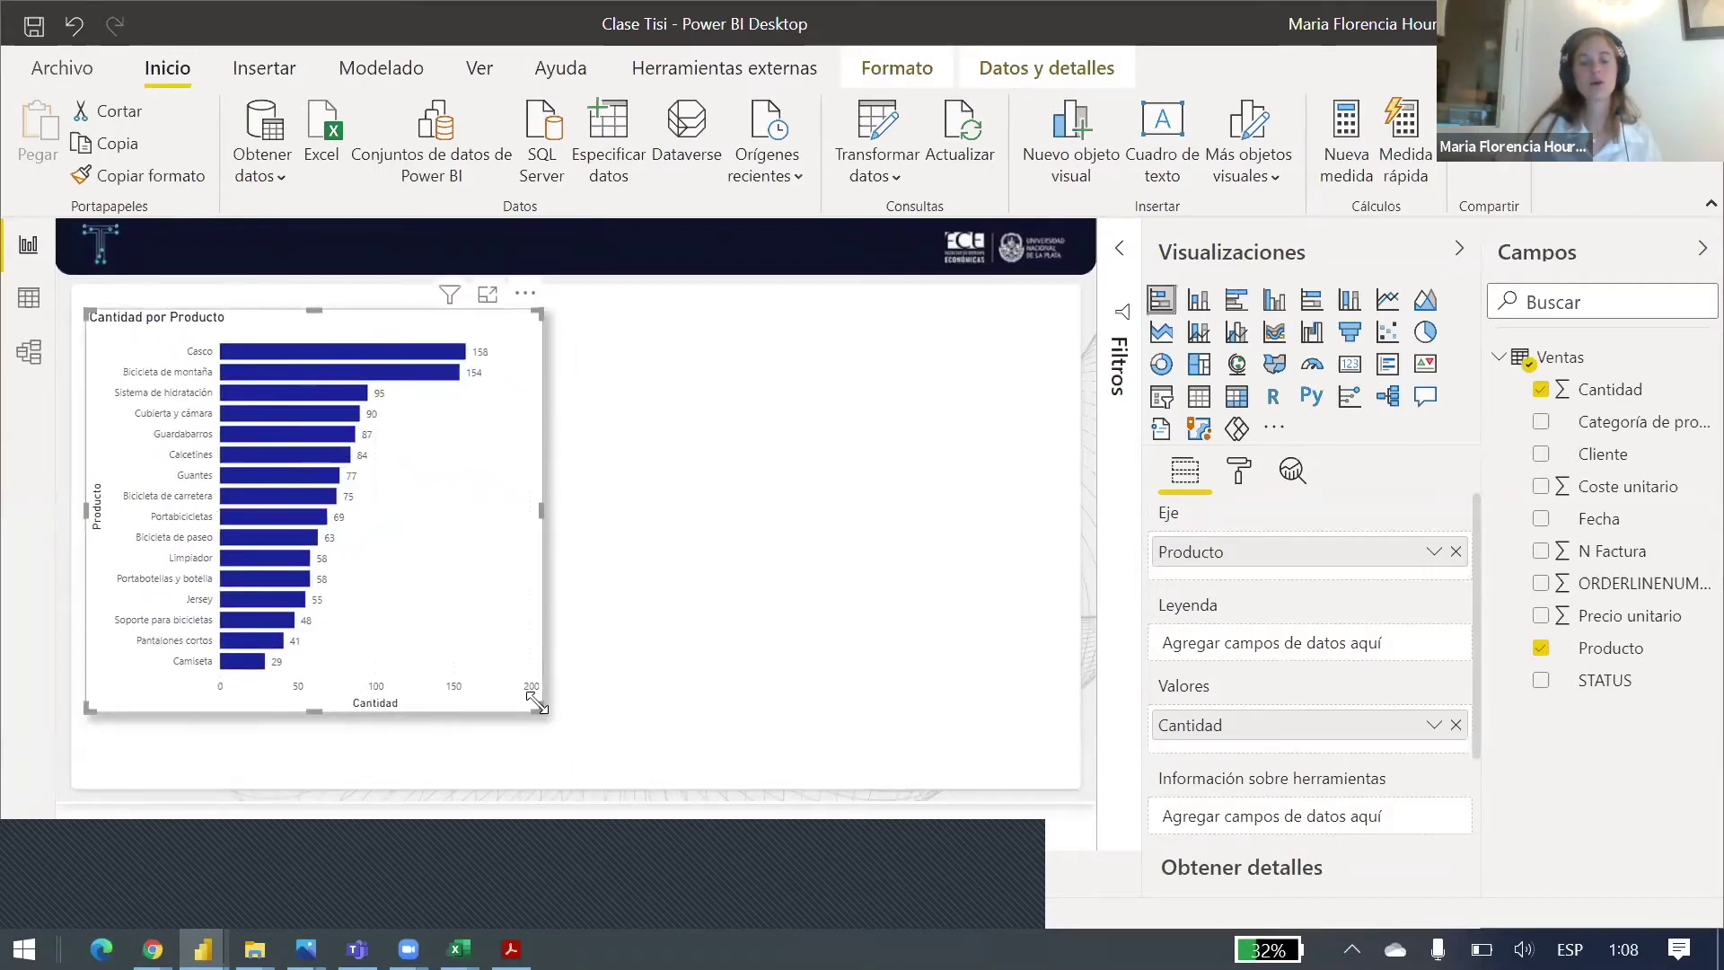
{"action": "left_click_drag", "start_coordinate": [539, 711], "coordinate": [615, 781]}
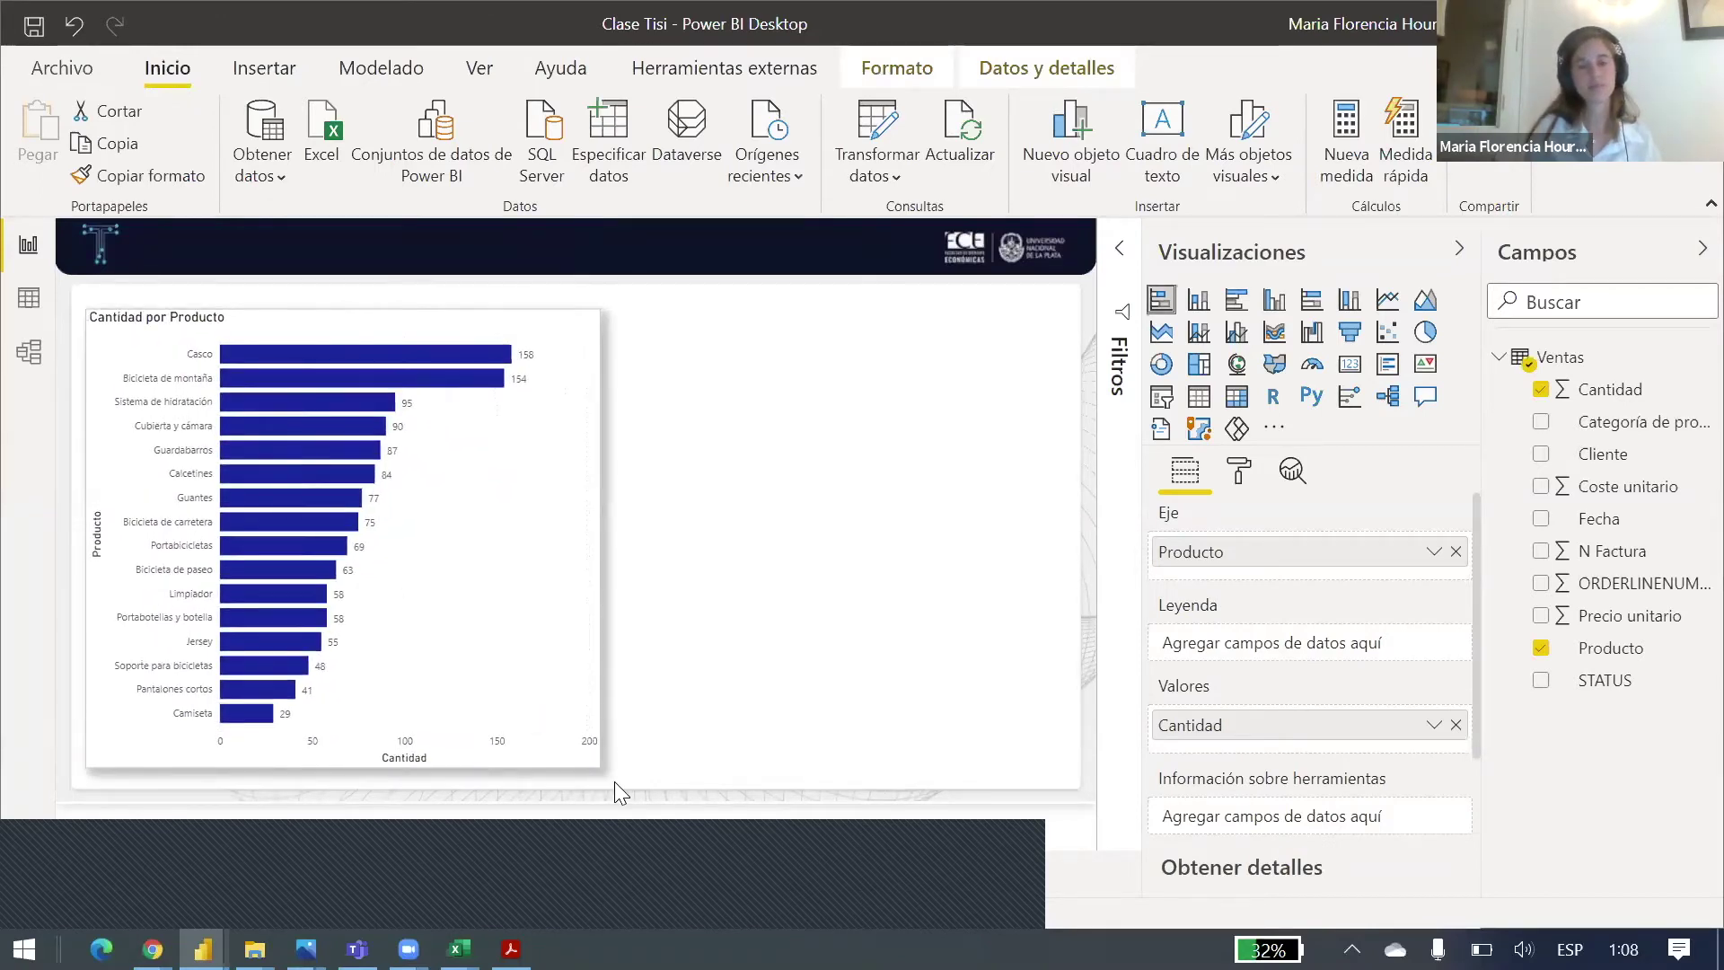
{"action": "left_click", "coordinate": [777, 531]}
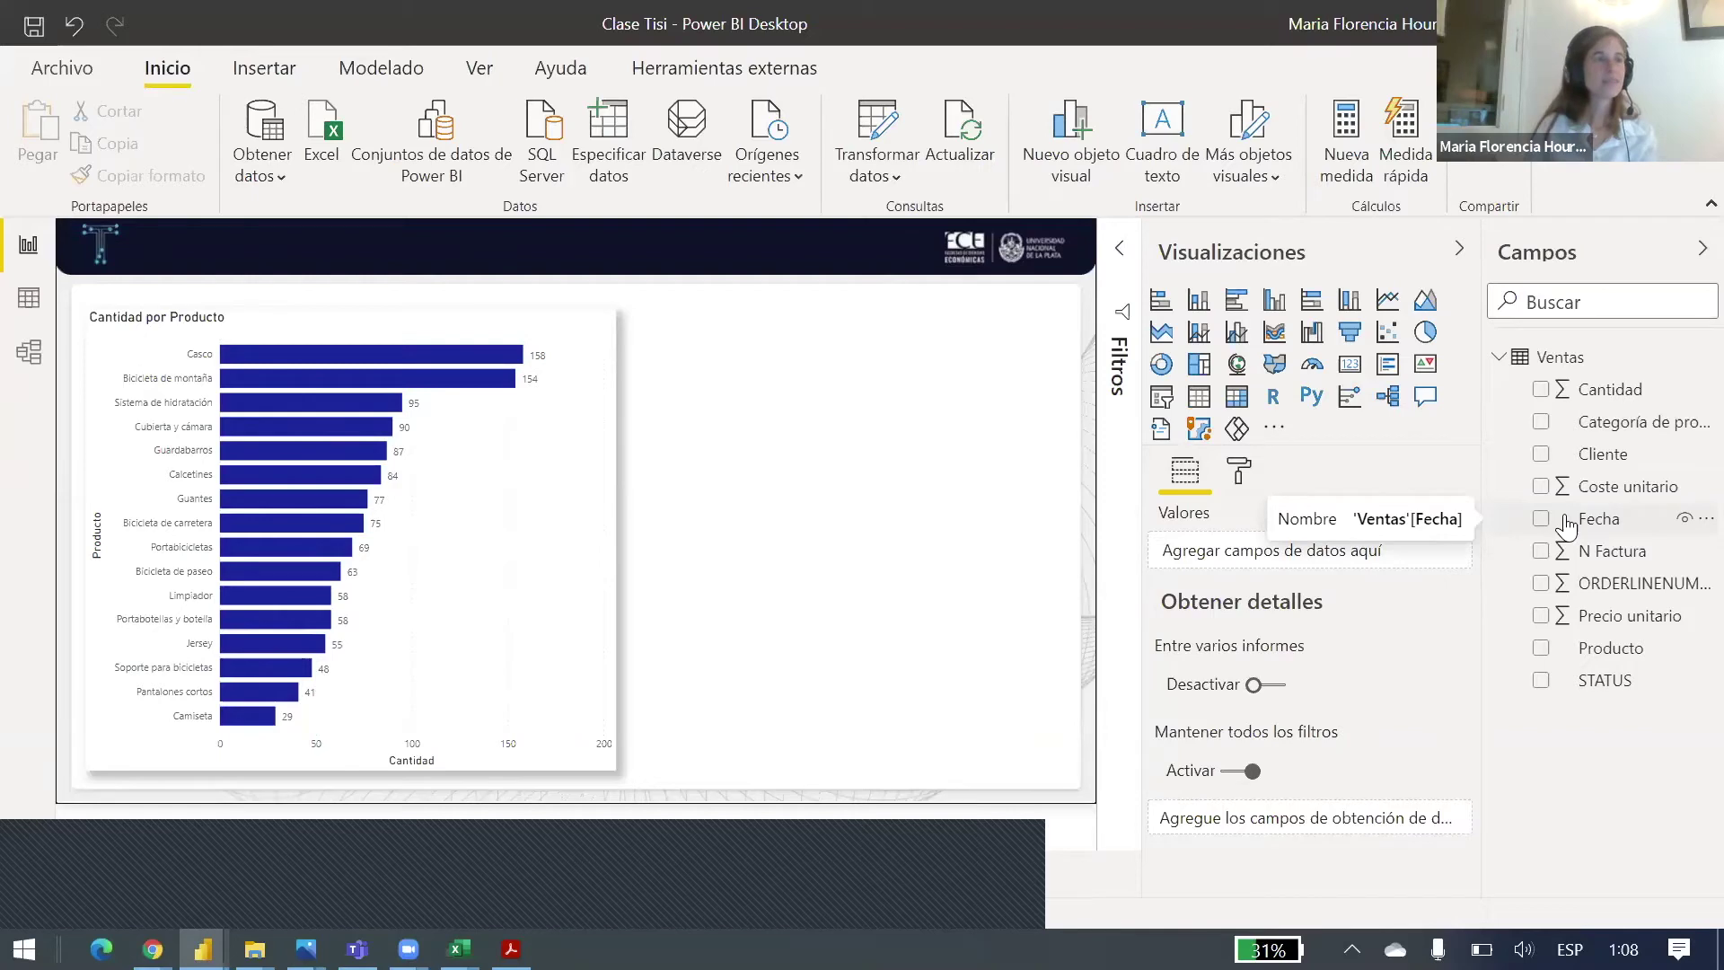
Step: Enable automatic date and time (Fecha y hora automáticas) in the current file's data load options
{"action": "left_click", "coordinate": [61, 68]}
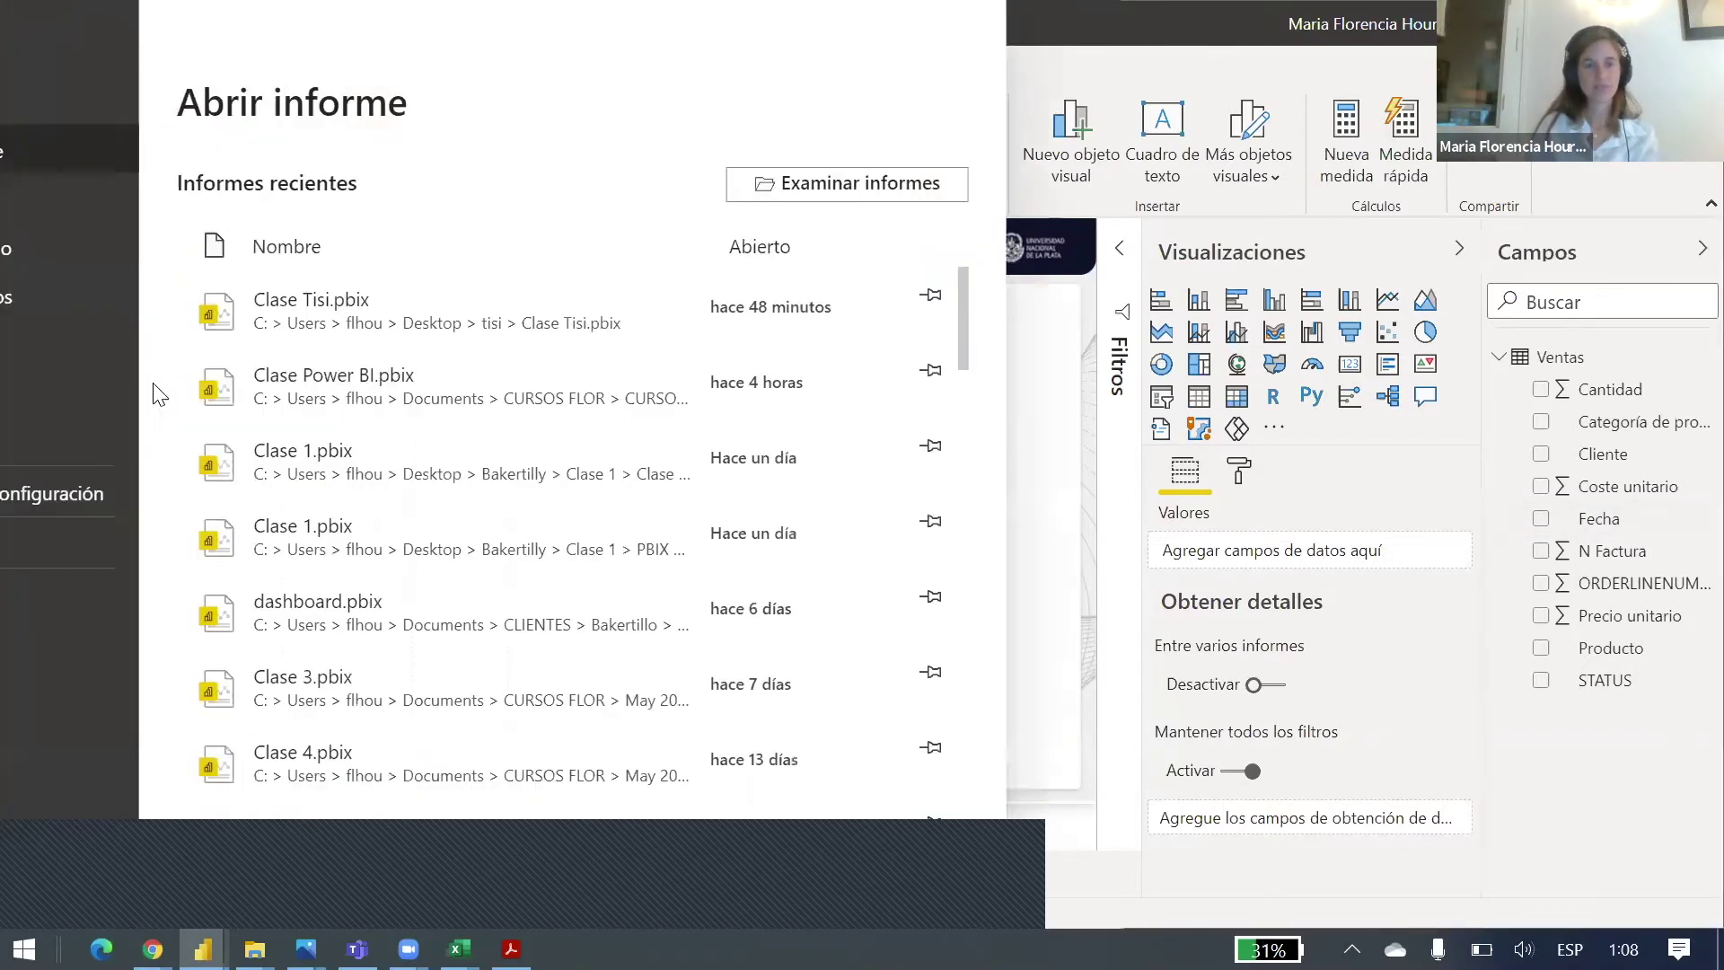
{"action": "left_click", "coordinate": [133, 499]}
{"action": "left_click", "coordinate": [586, 180]}
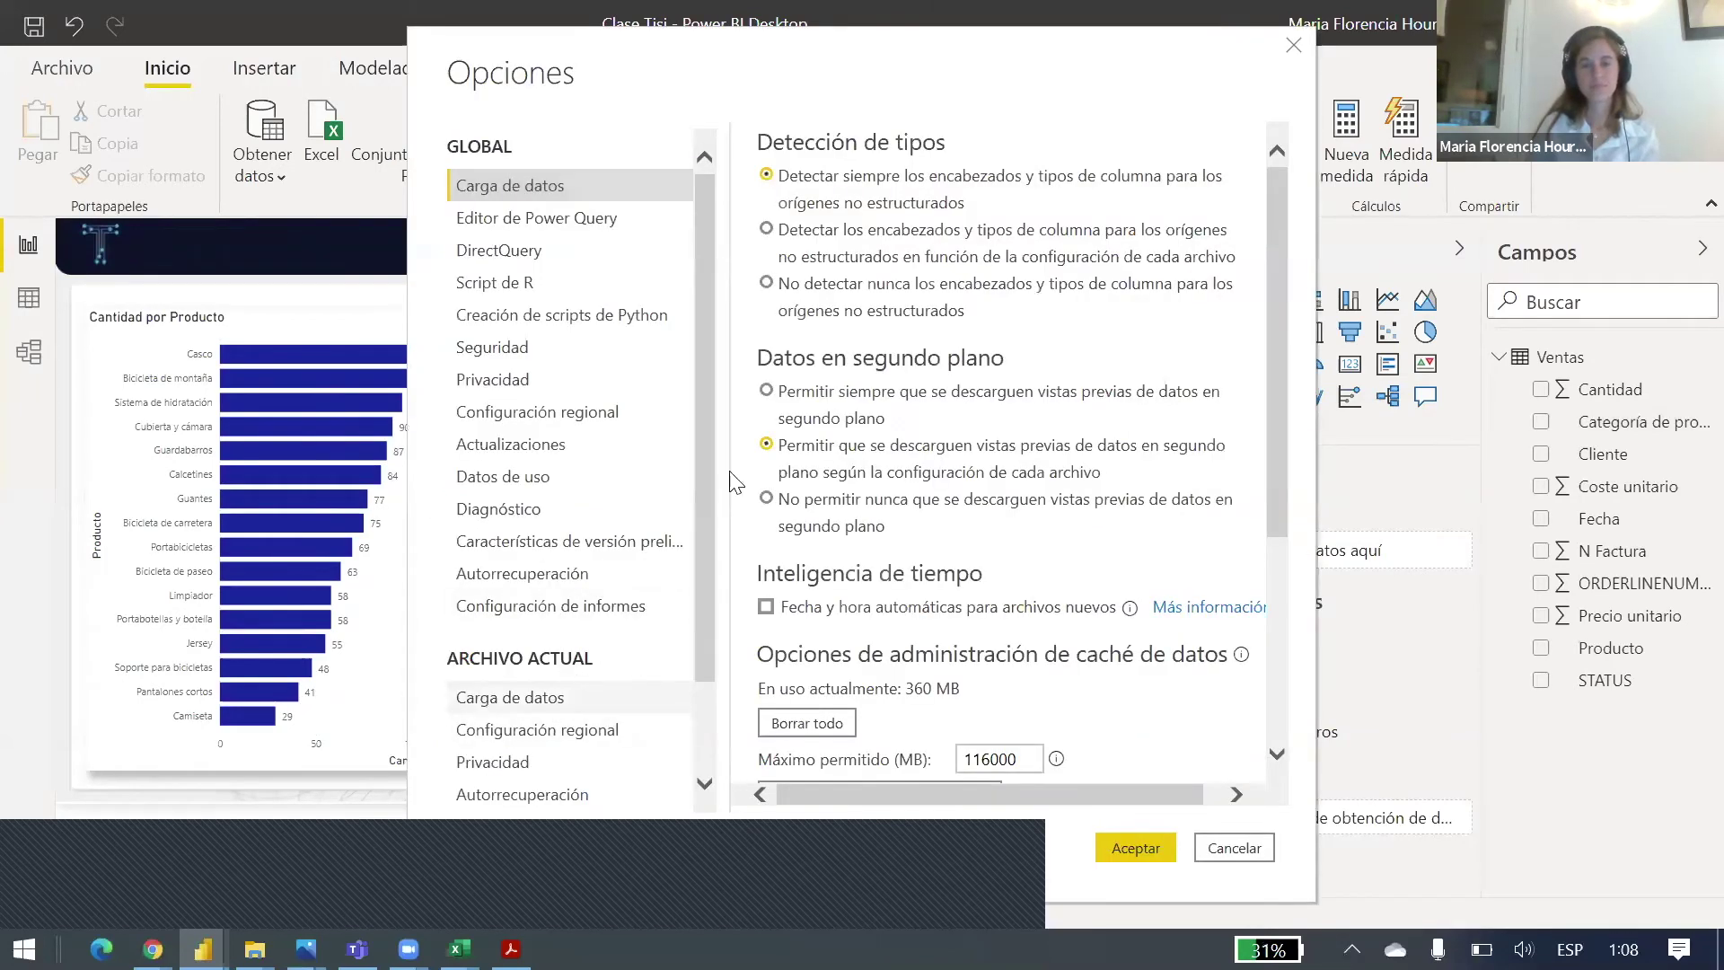
{"action": "left_click", "coordinate": [510, 697]}
{"action": "left_click", "coordinate": [765, 485]}
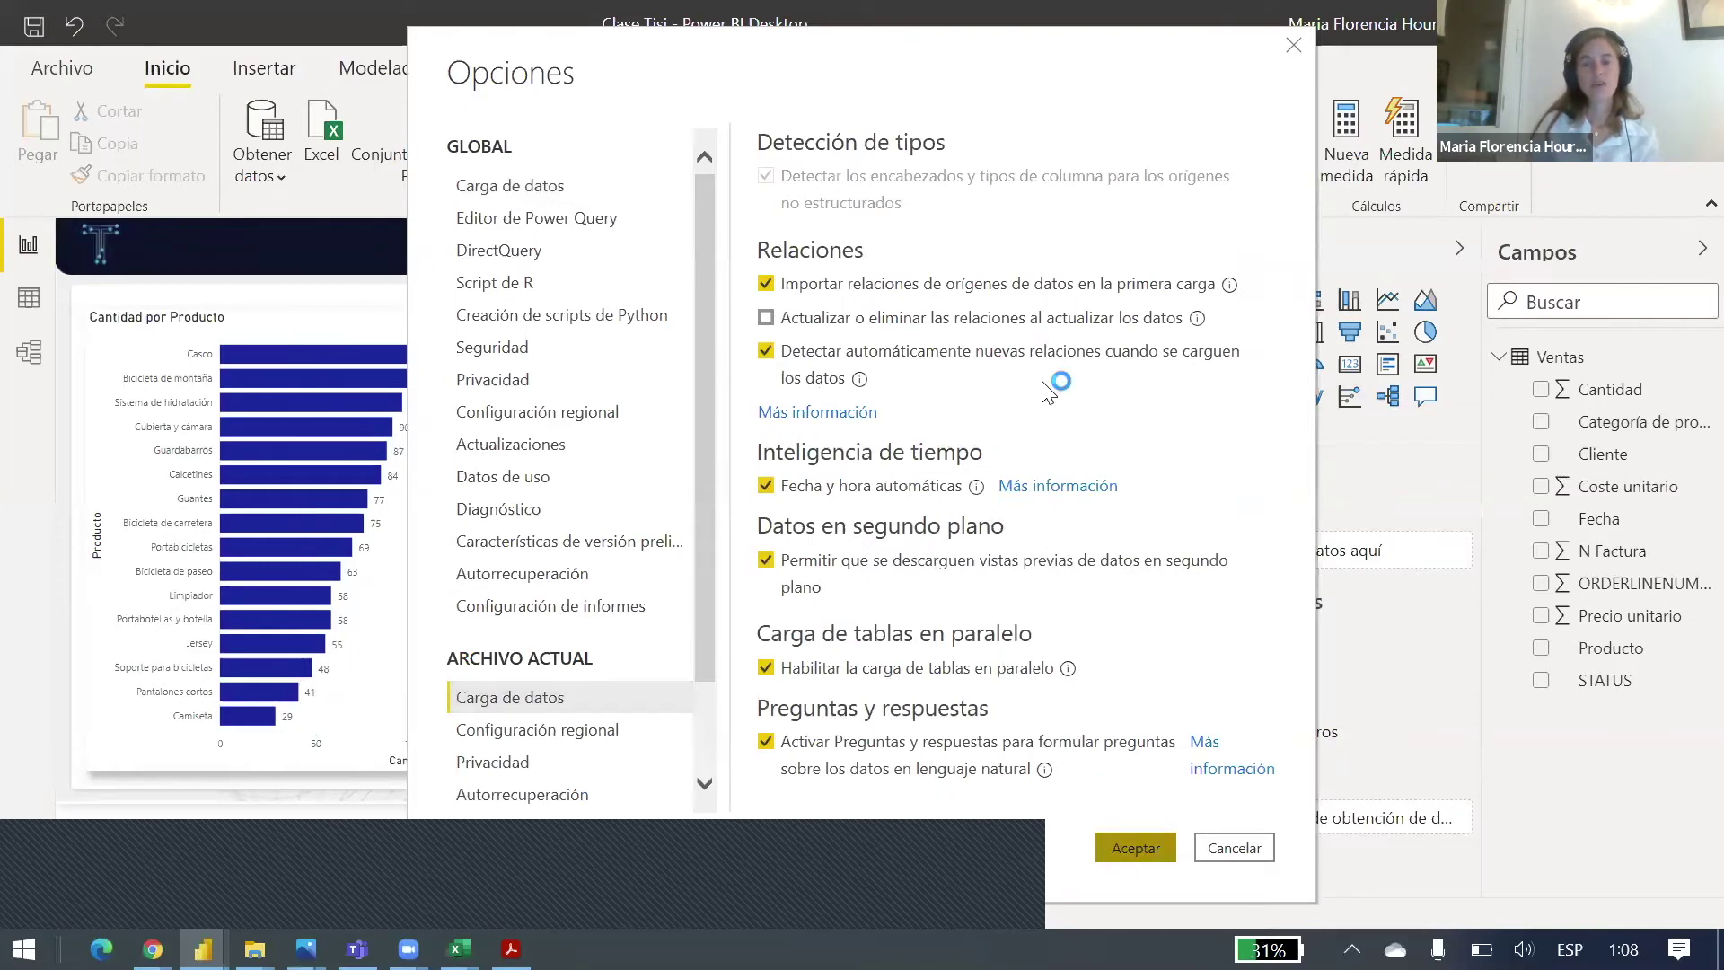
{"action": "key", "text": "Return"}
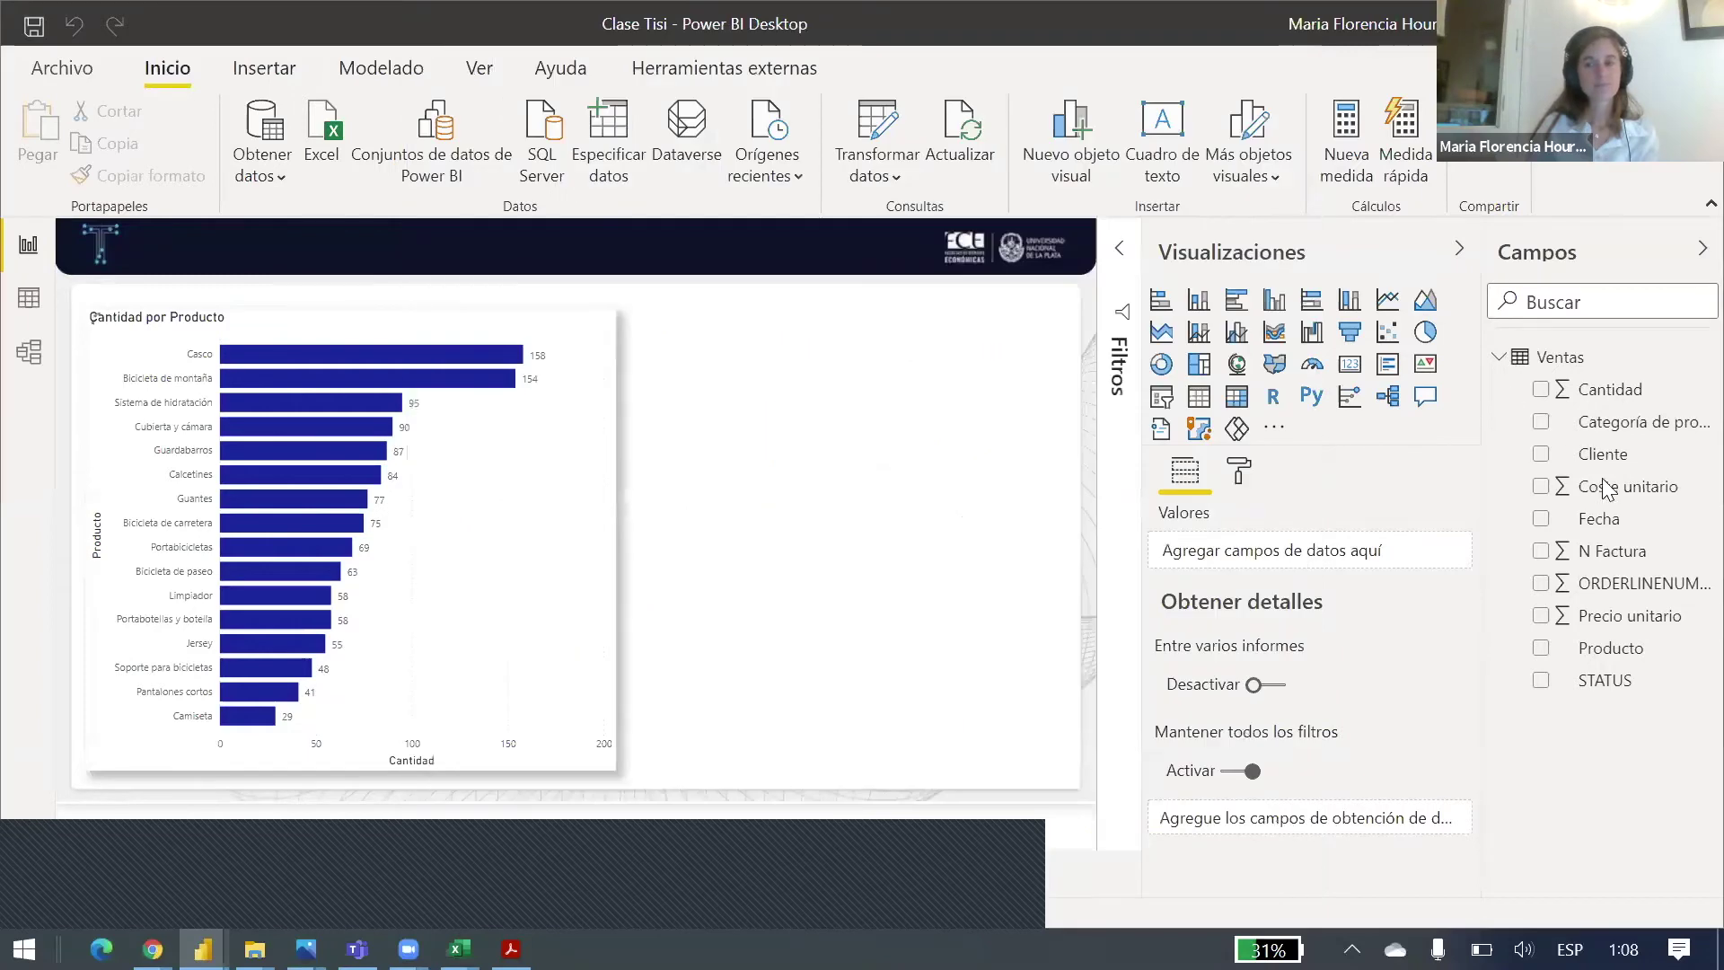
Step: Expand the Fecha field and its Jerarquía de fechas in a wider field list to examine the date levels
{"action": "left_click", "coordinate": [1519, 518]}
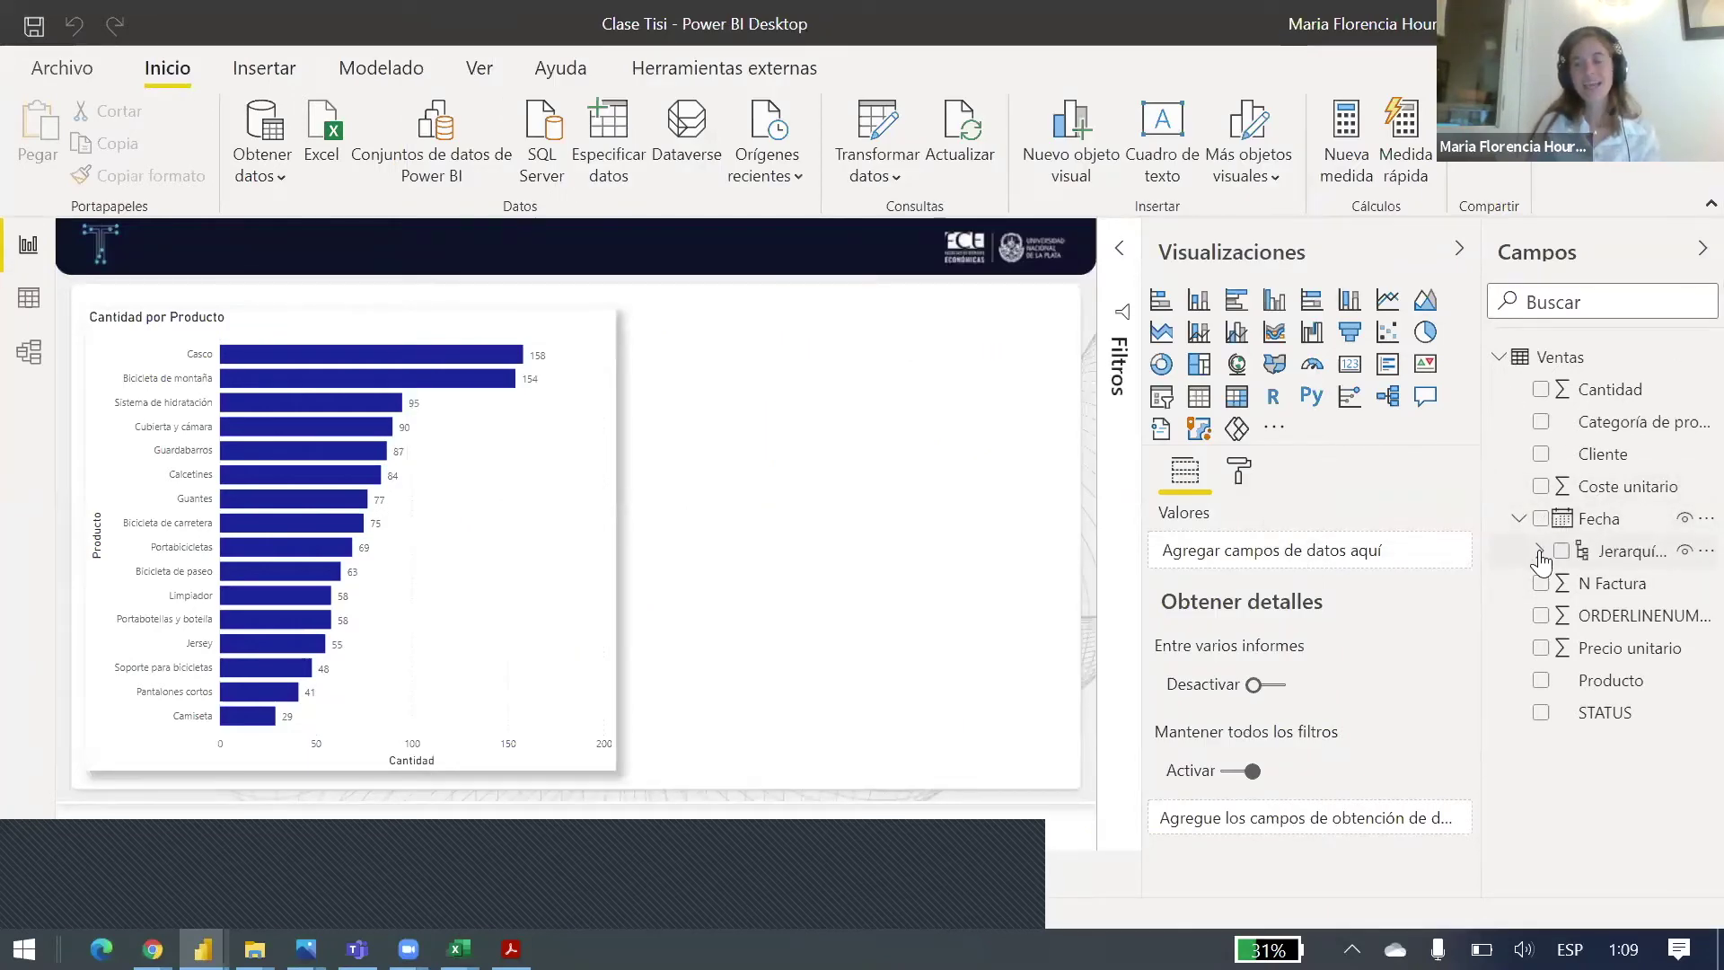
{"action": "left_click", "coordinate": [1539, 551]}
{"action": "left_click_drag", "start_coordinate": [1484, 525], "coordinate": [1293, 528]}
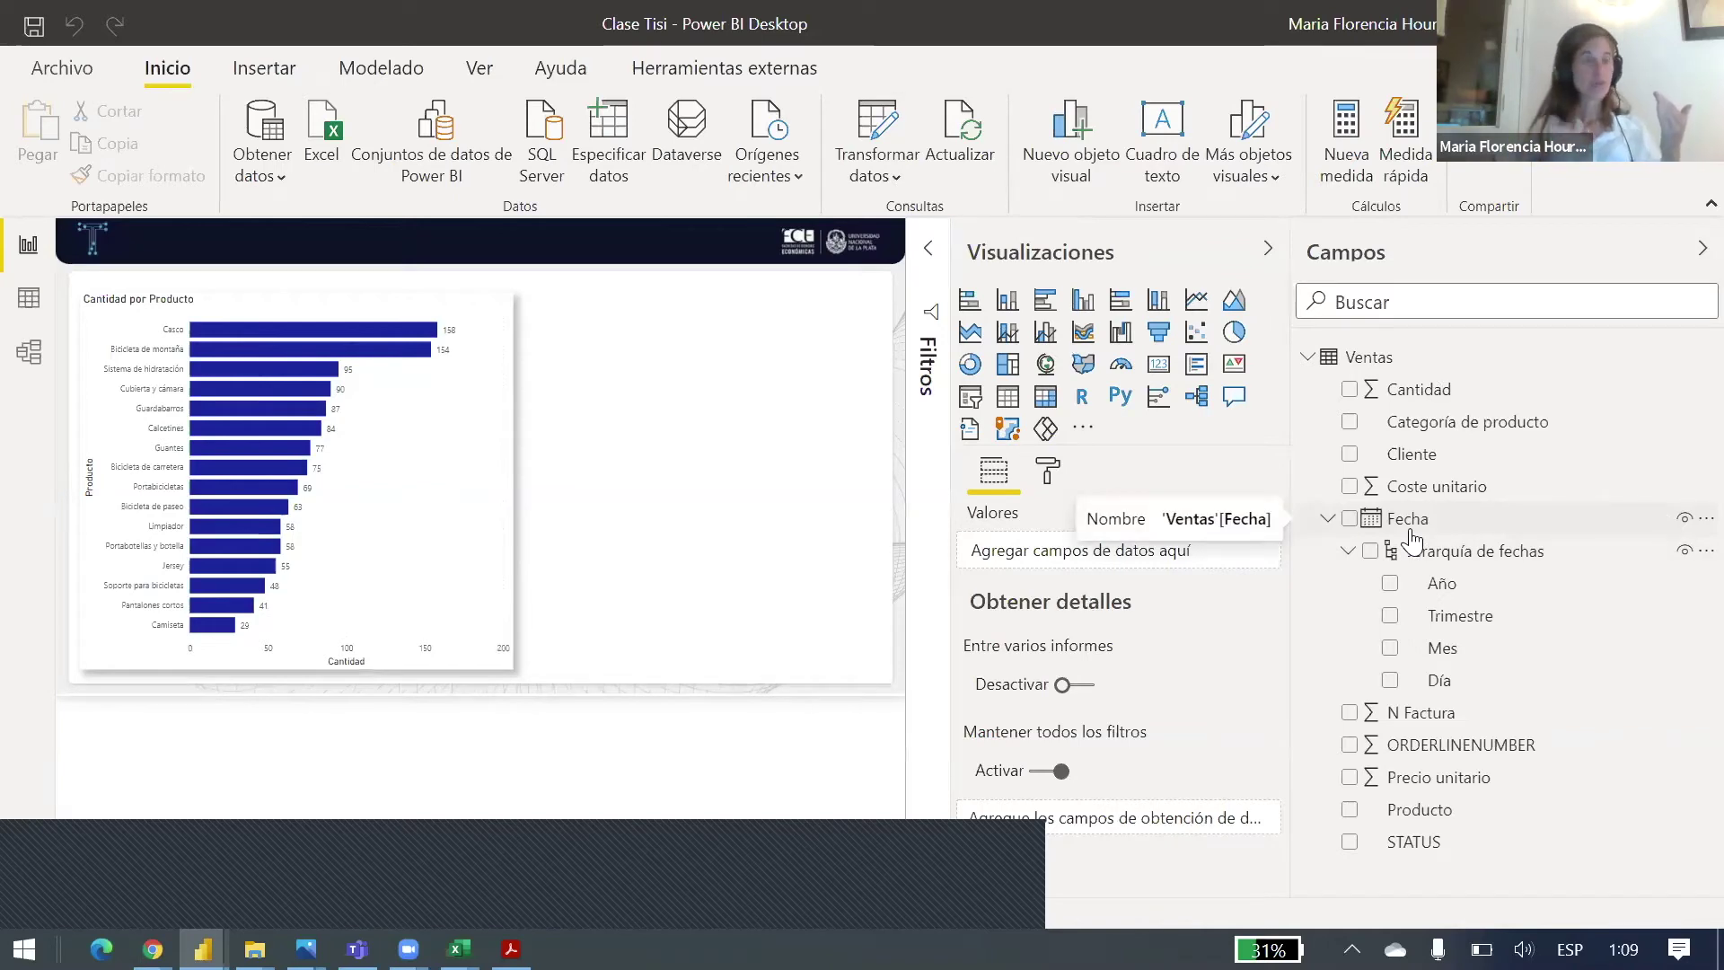
{"action": "left_click", "coordinate": [1484, 616]}
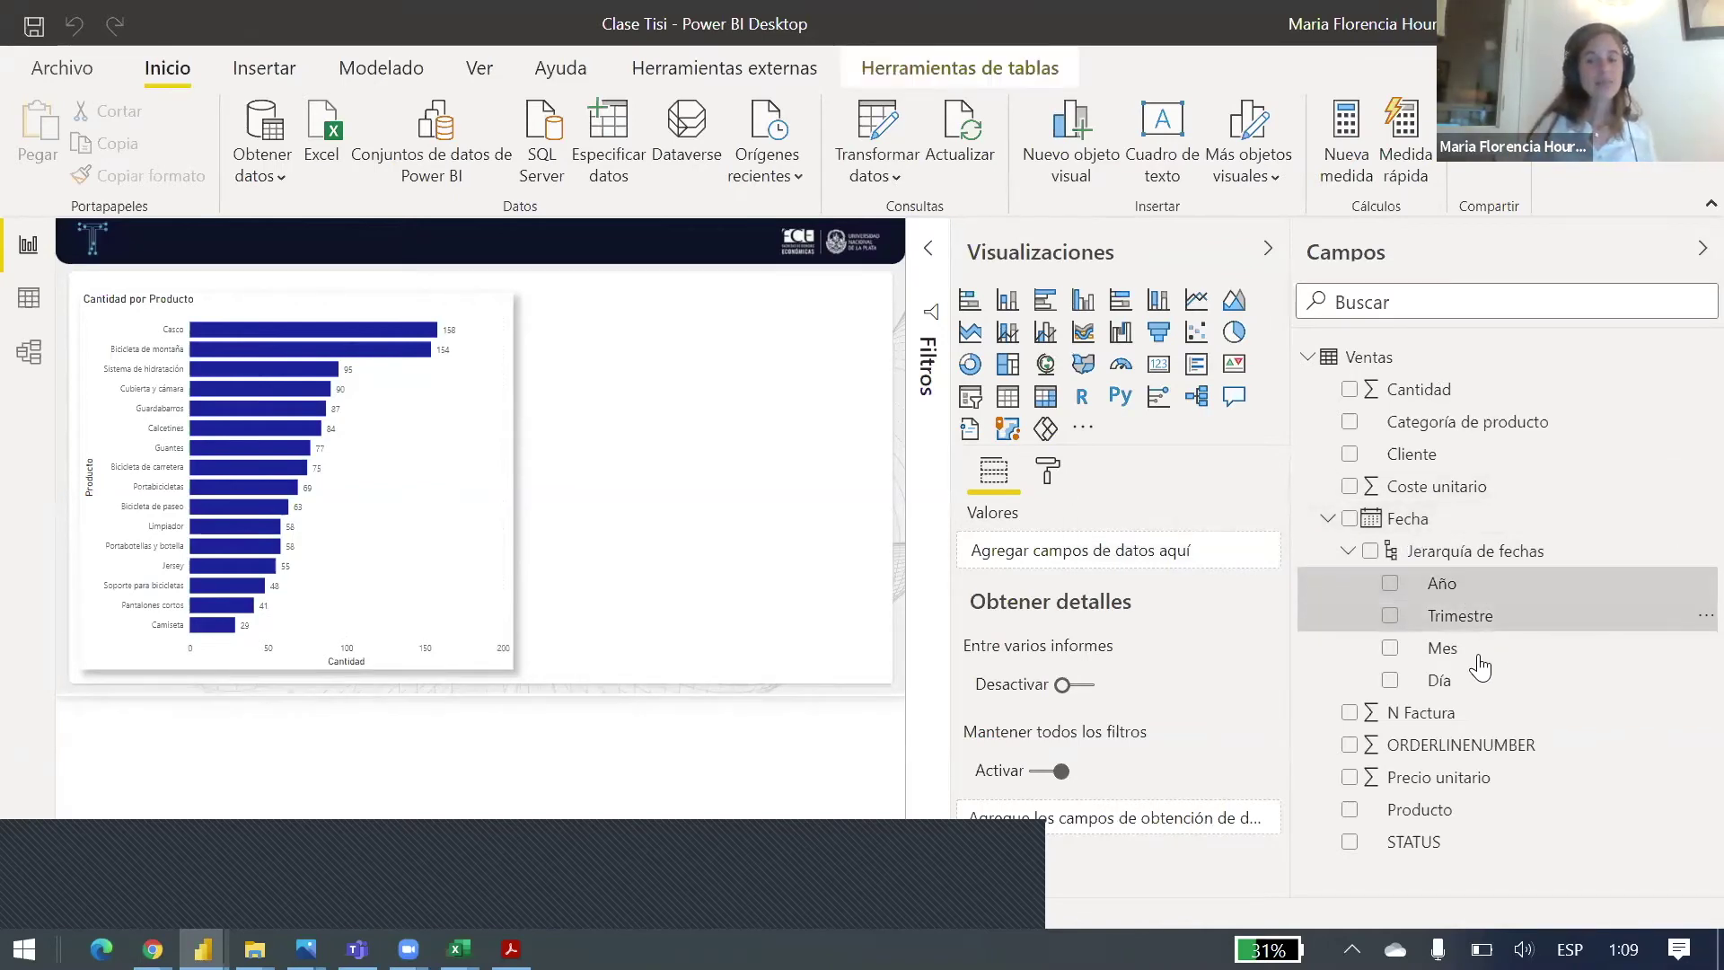
{"action": "left_click", "coordinate": [1492, 712]}
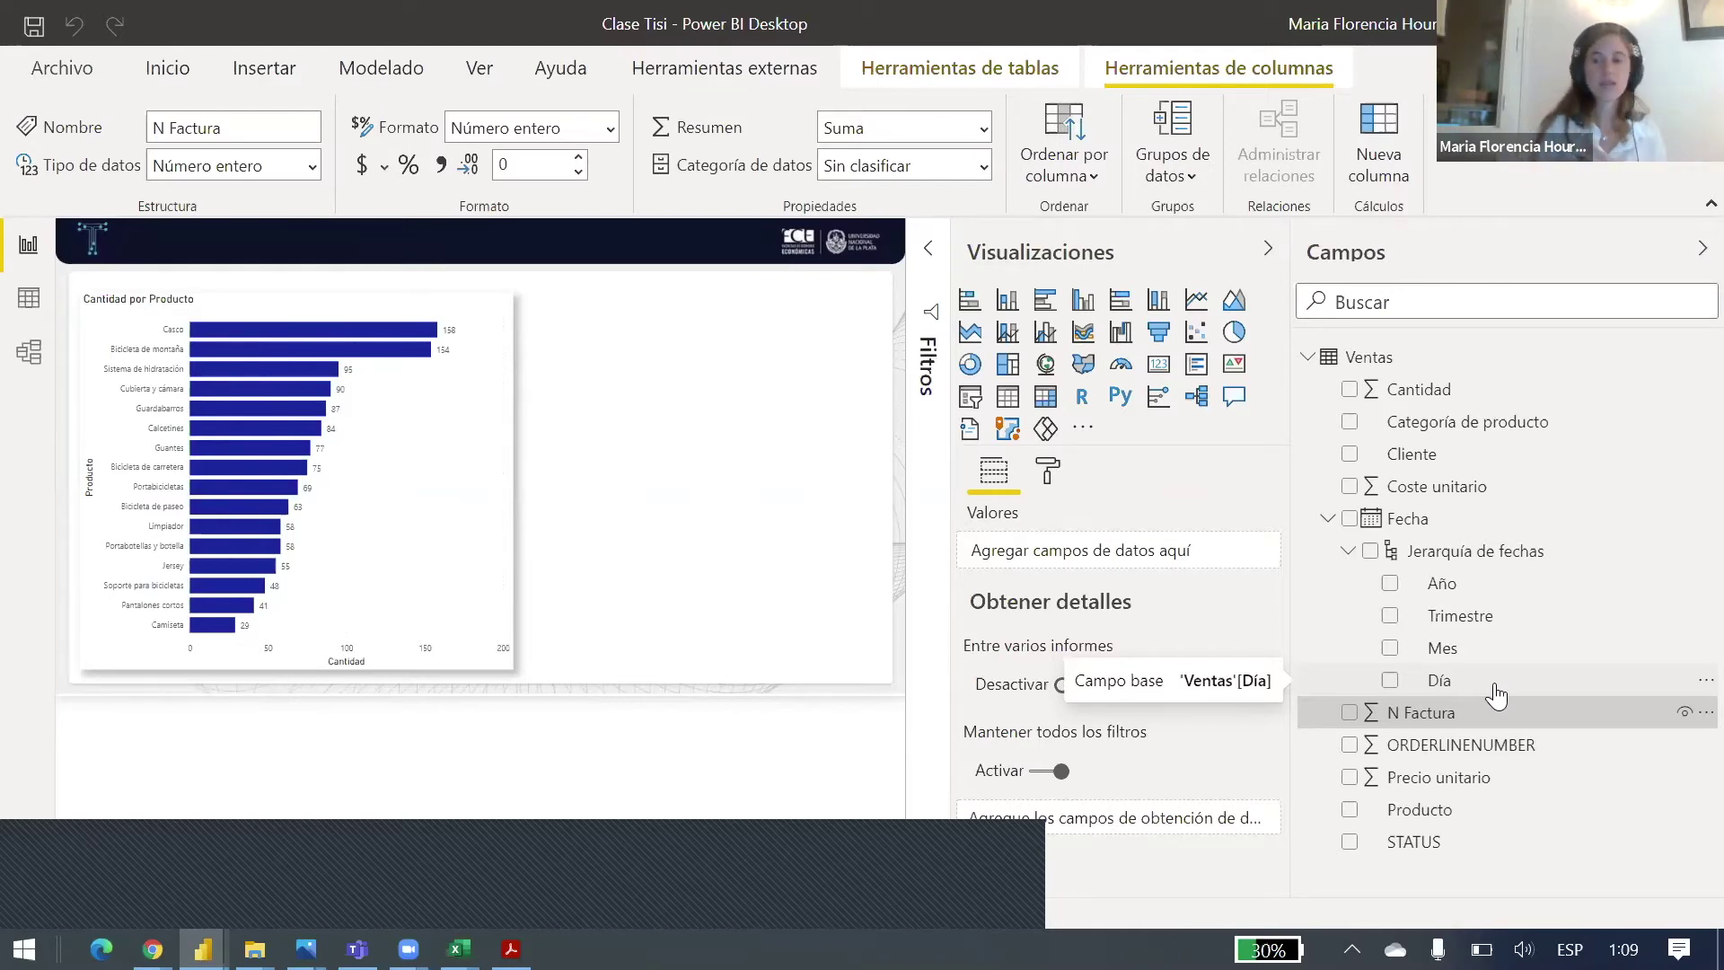
{"action": "left_click", "coordinate": [765, 379]}
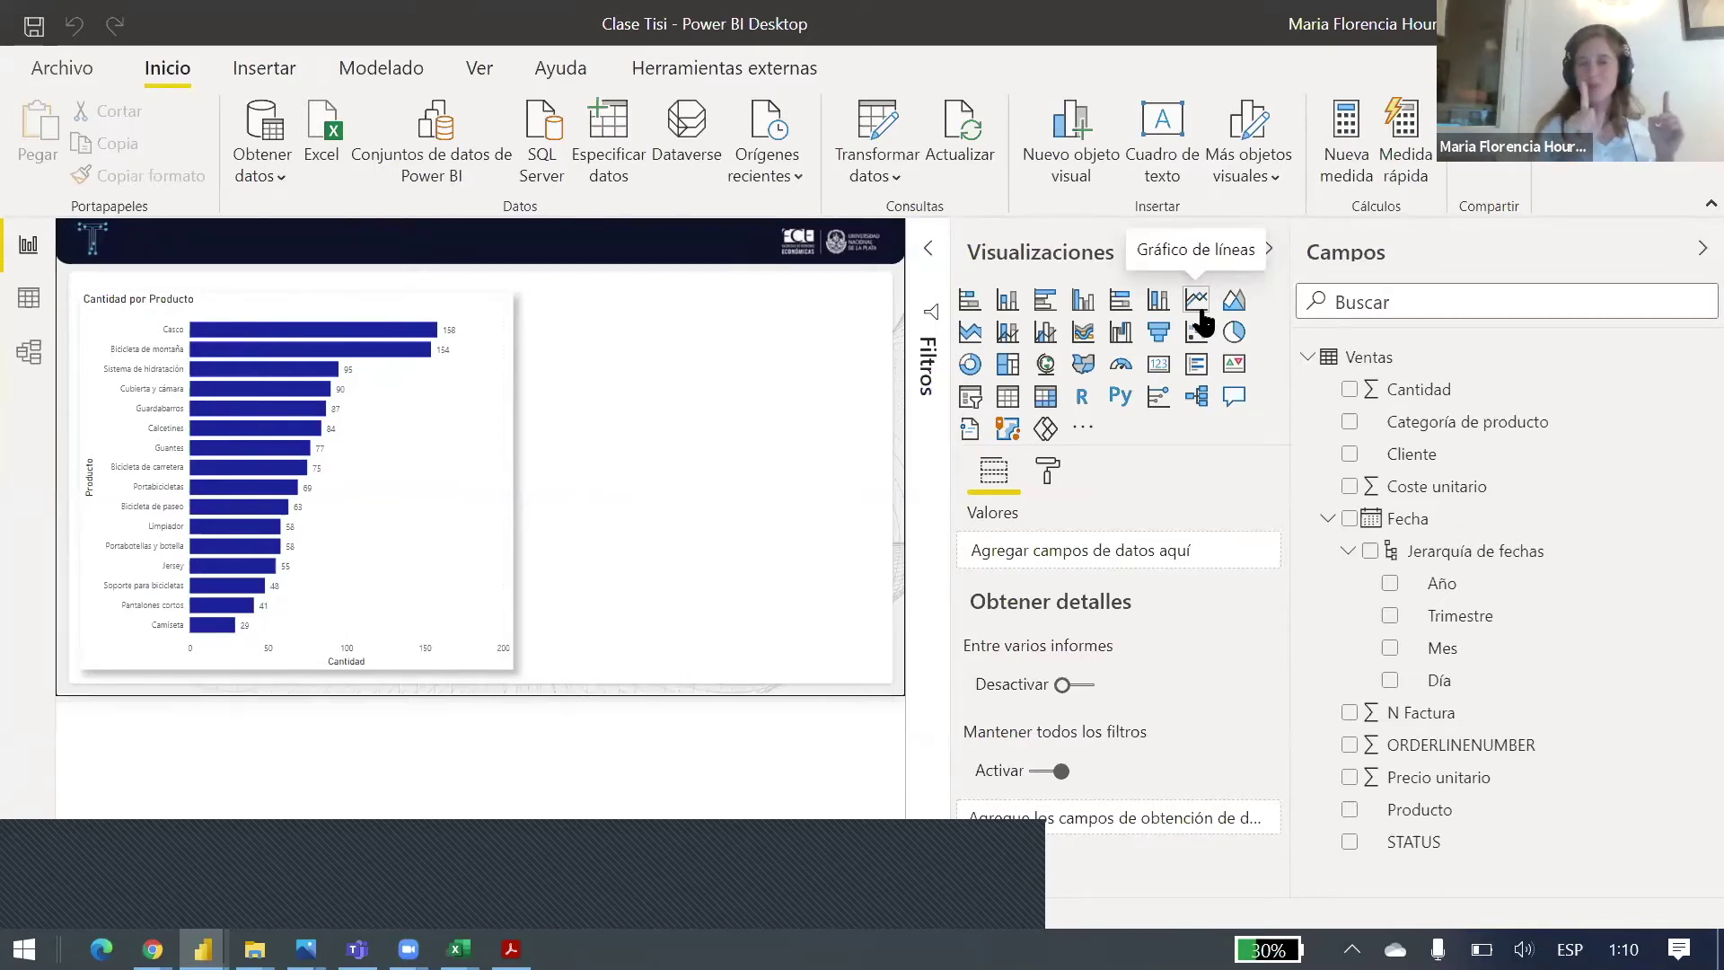
Step: Try the line chart type on the Cantidad por Producto visual and return it to a stacked bar chart
{"action": "left_click", "coordinate": [126, 329]}
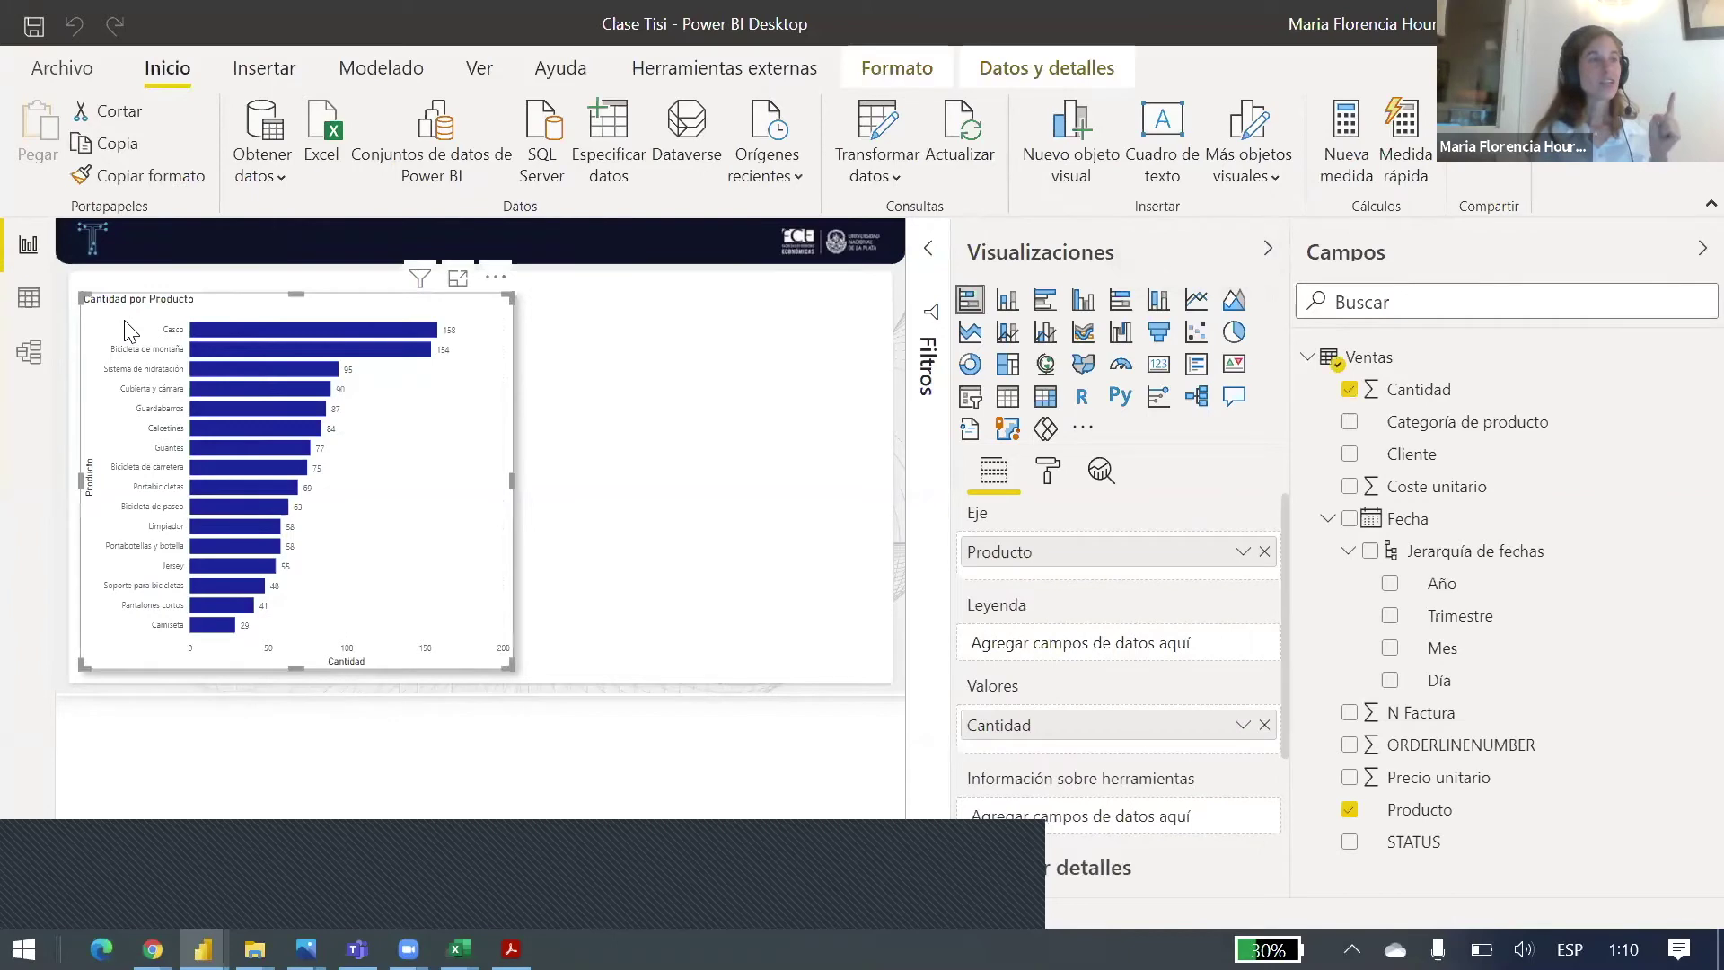
{"action": "left_click", "coordinate": [1199, 303]}
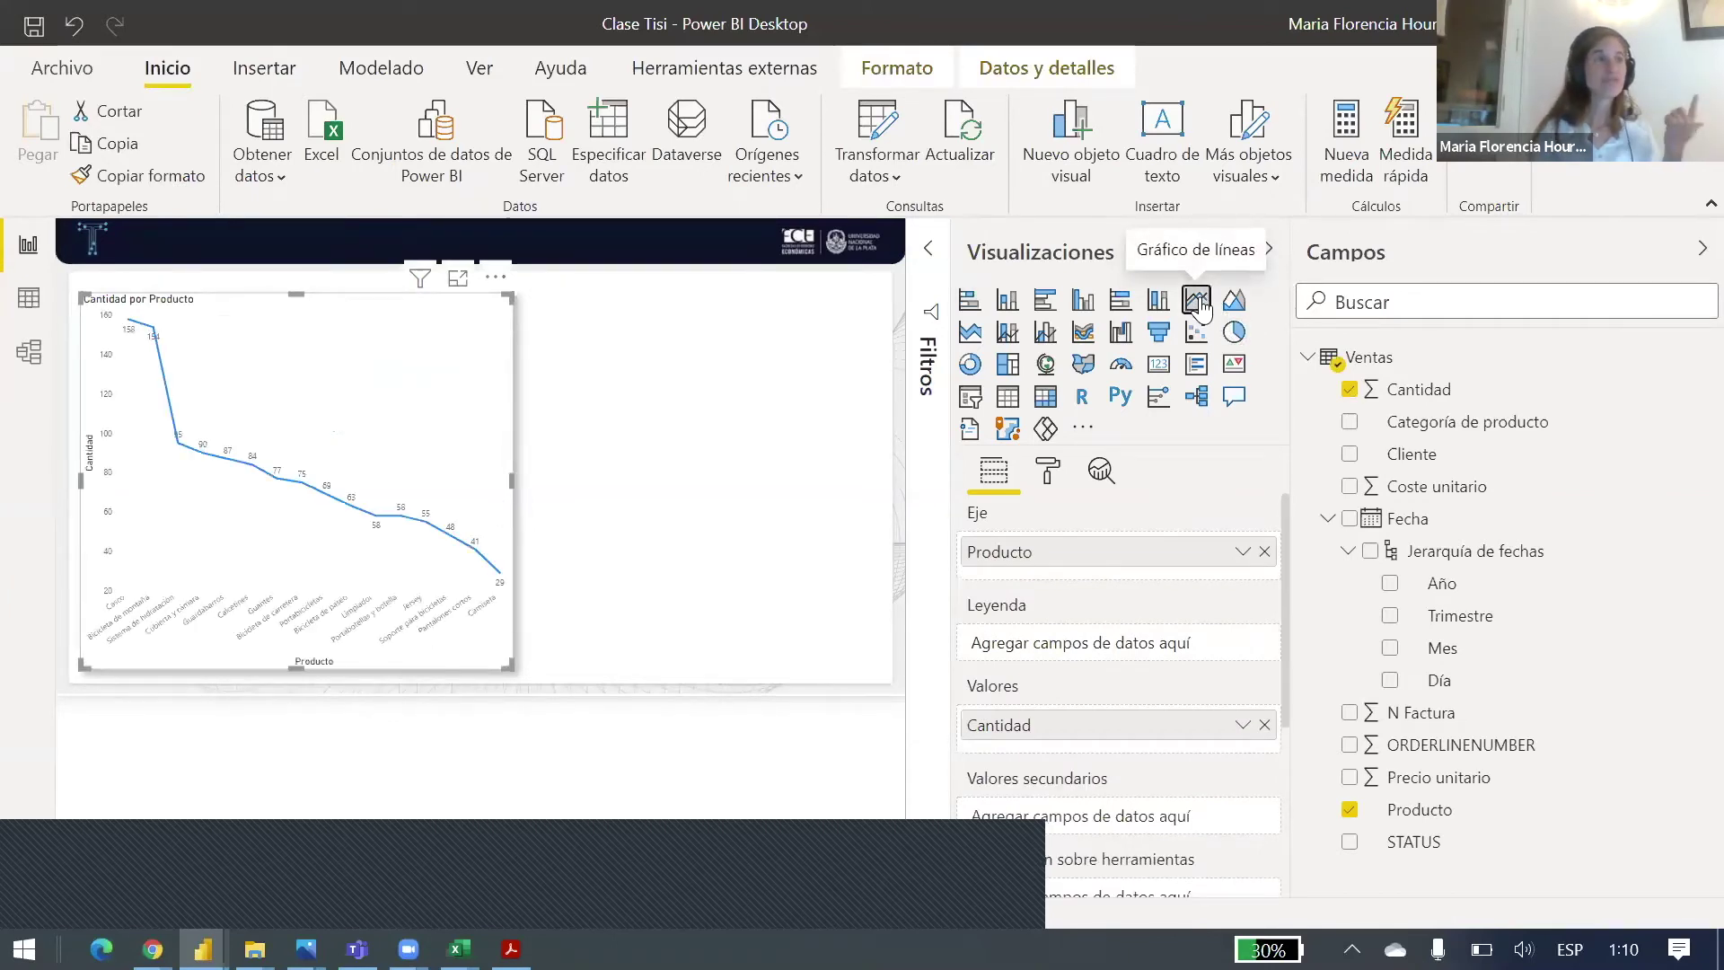
{"action": "left_click", "coordinate": [970, 303]}
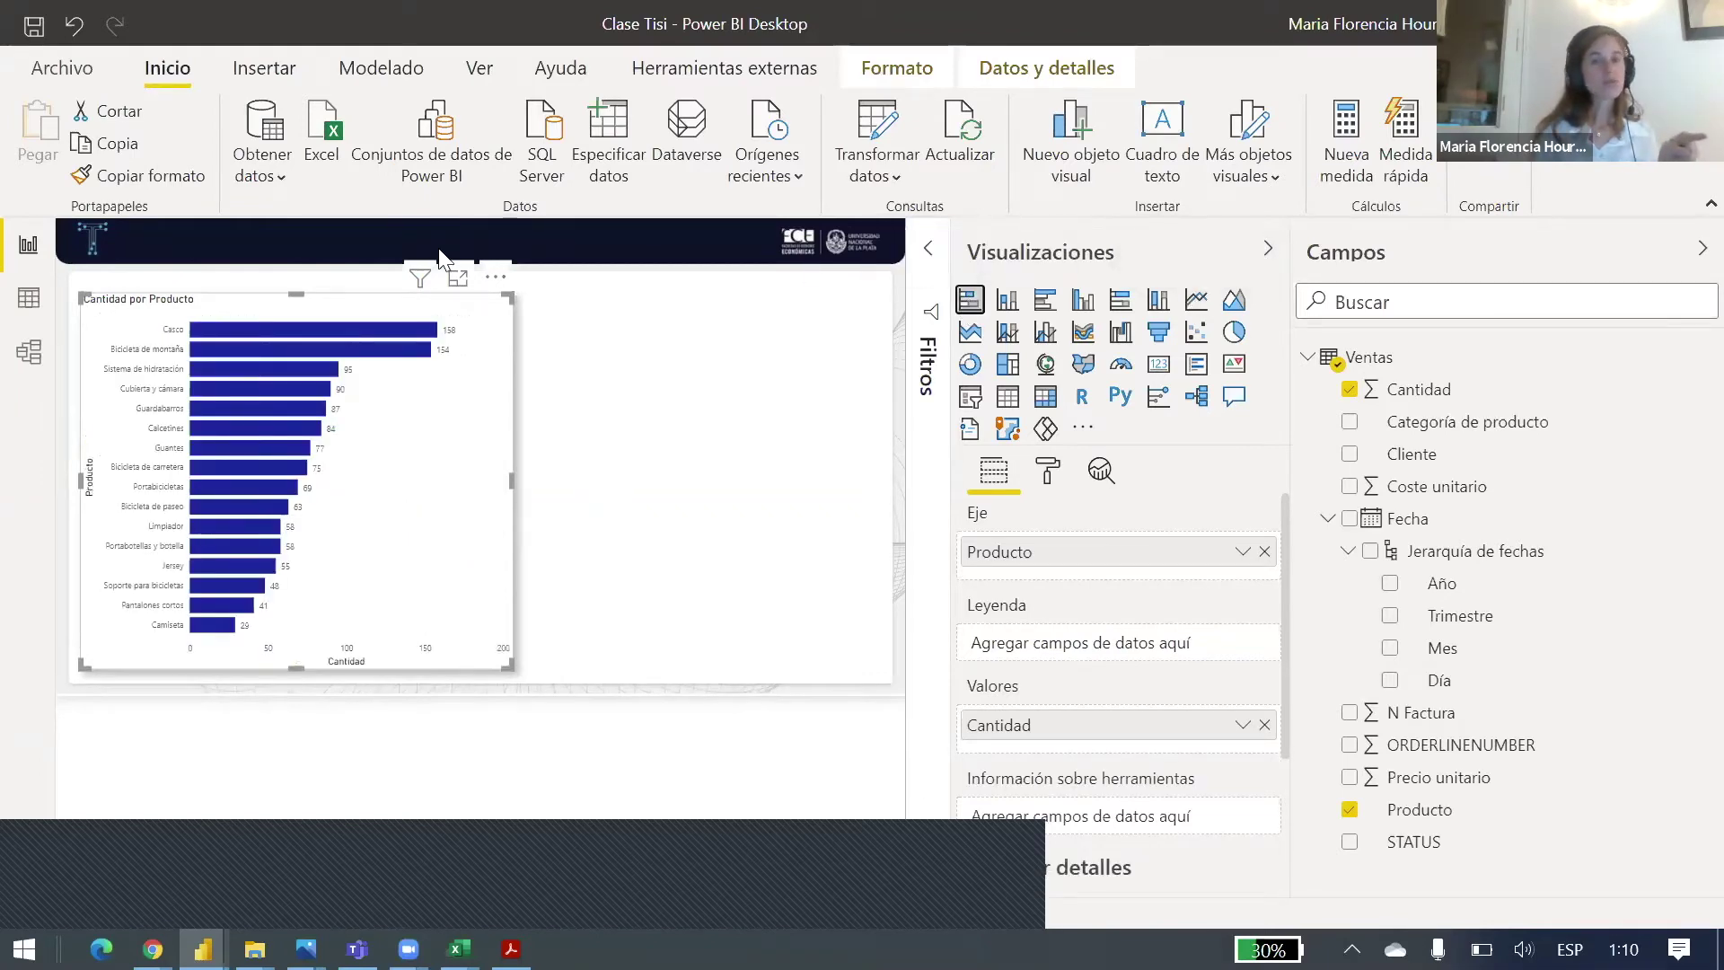
Step: Add a line chart beside the bar chart with Año and Mes on the axis and Cantidad as values, expanded to month level
{"action": "left_click", "coordinate": [663, 283]}
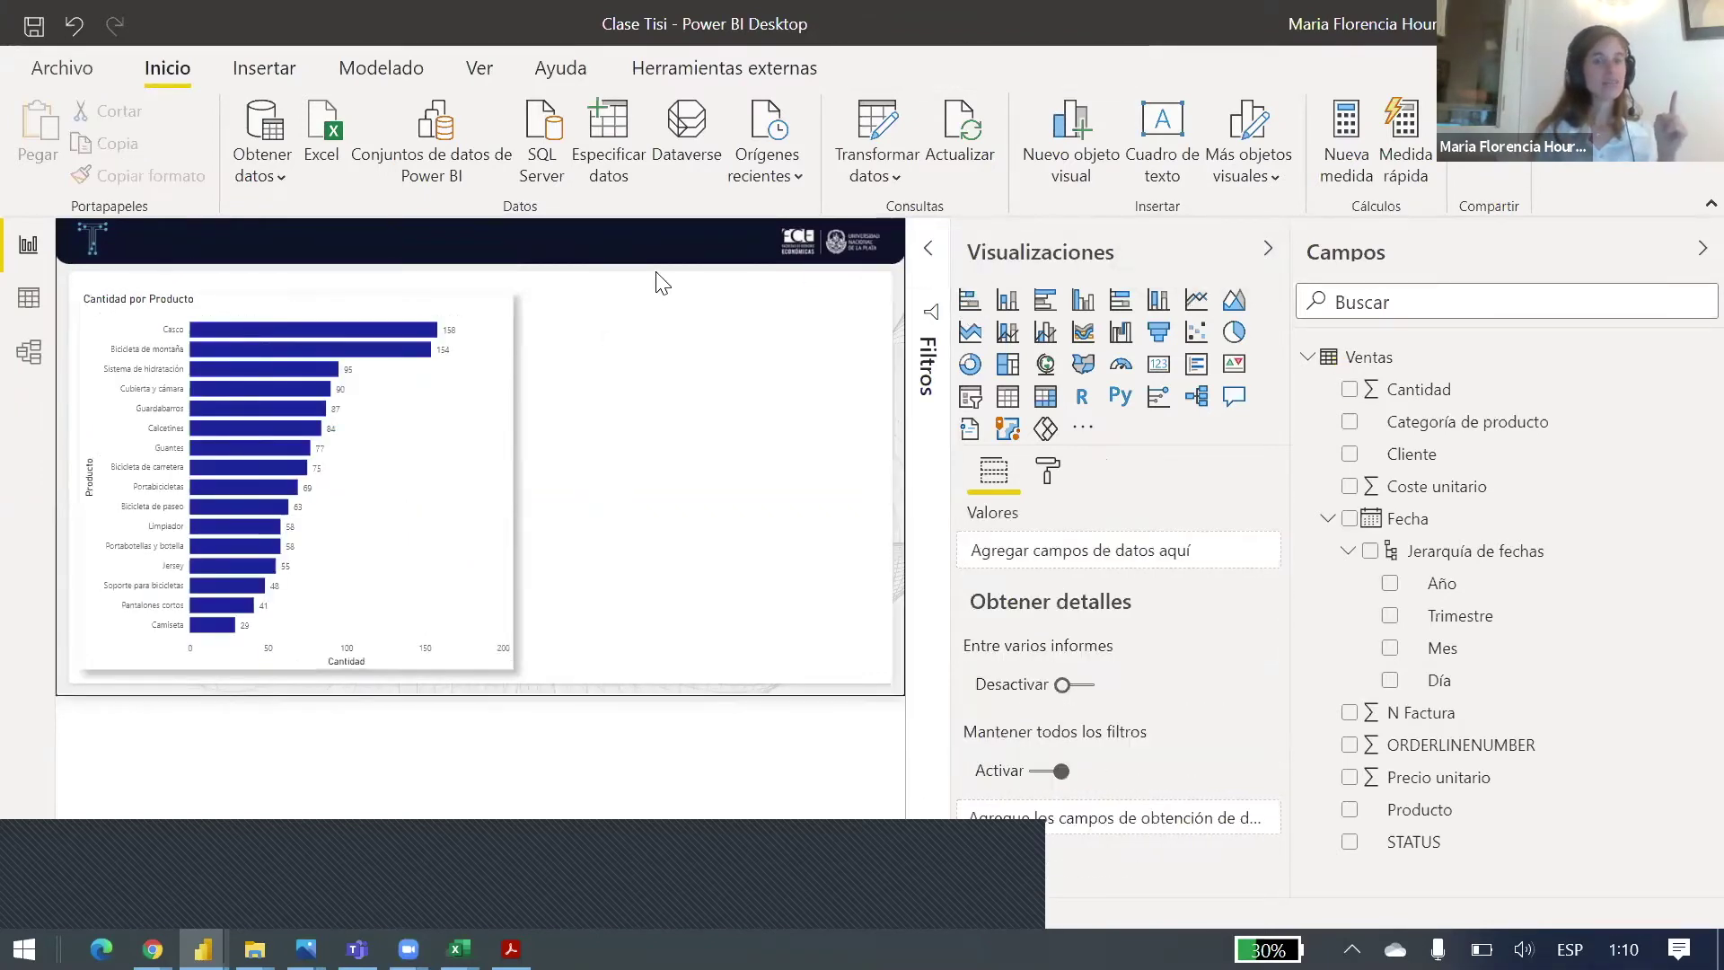
{"action": "left_click", "coordinate": [1198, 303]}
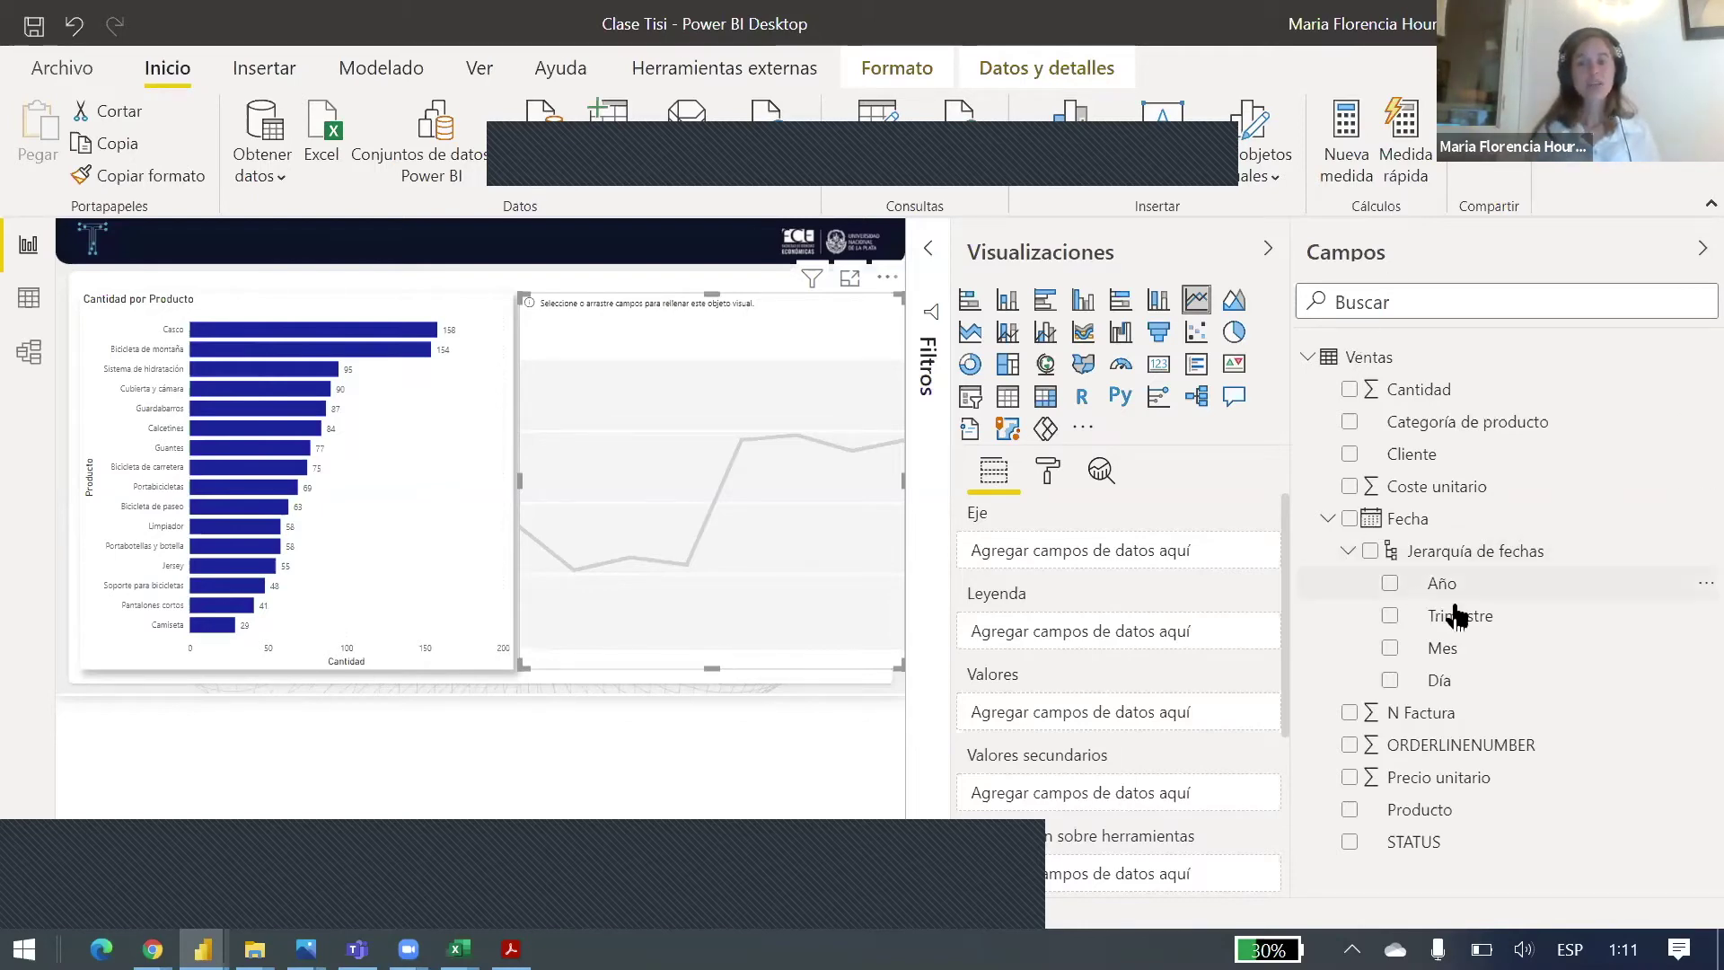
{"action": "left_click_drag", "start_coordinate": [1473, 593], "coordinate": [1137, 552]}
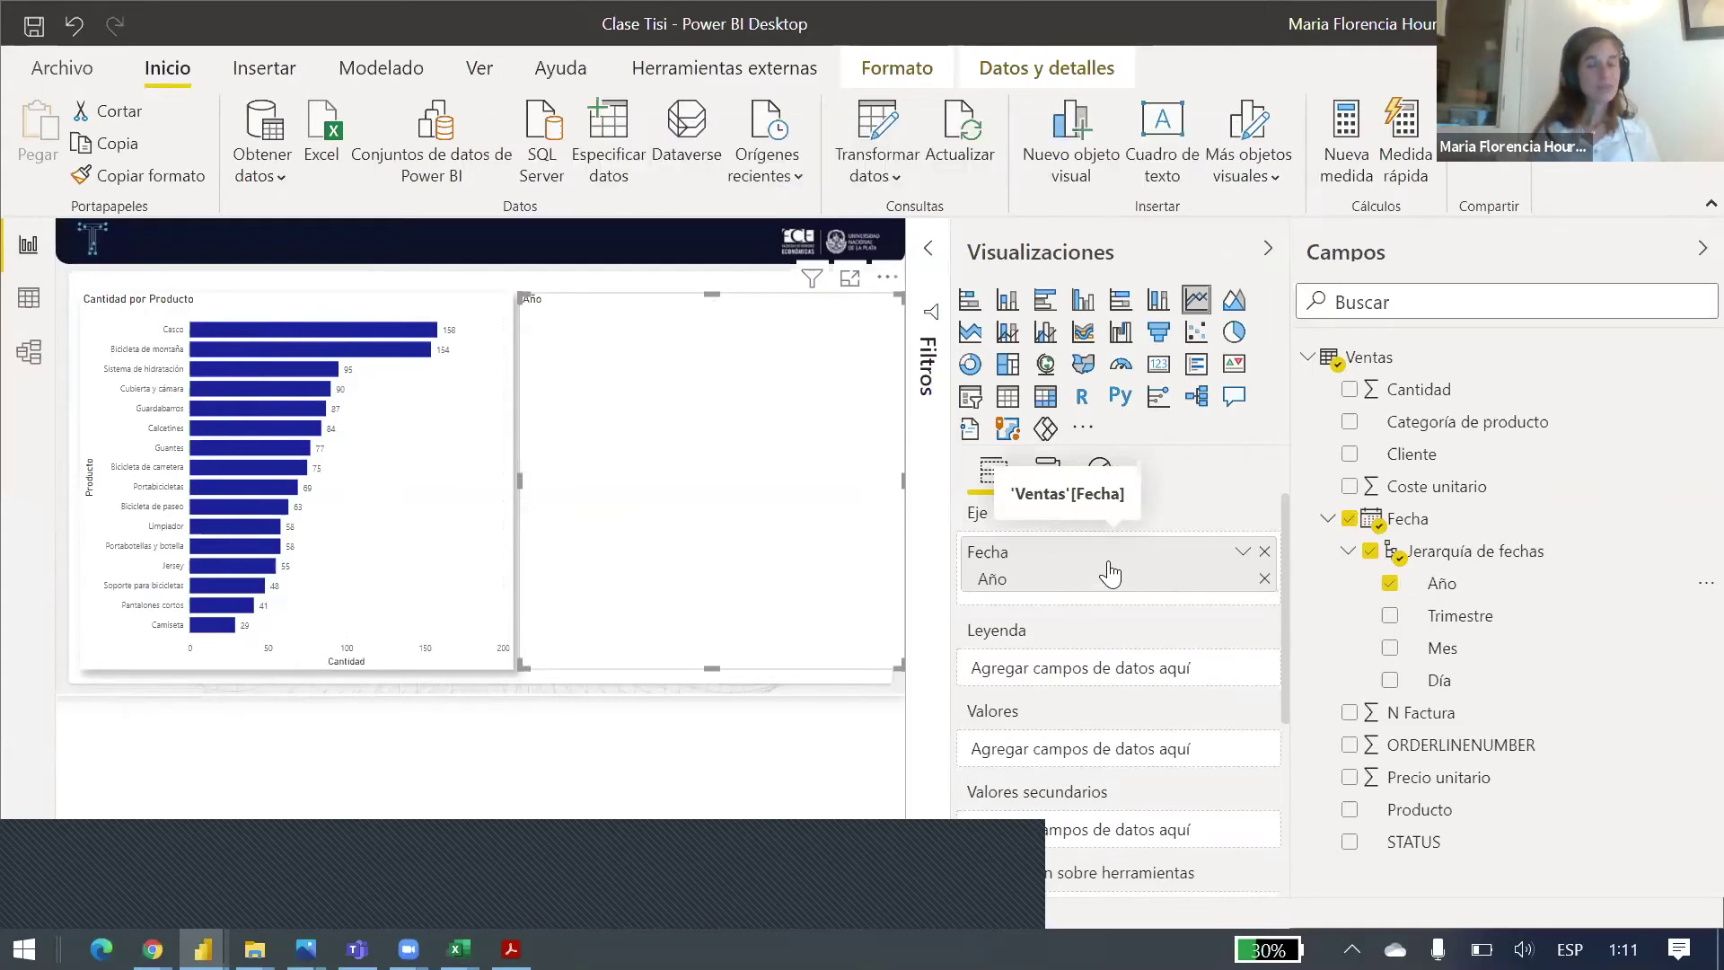
{"action": "left_click_drag", "start_coordinate": [1478, 652], "coordinate": [1112, 592]}
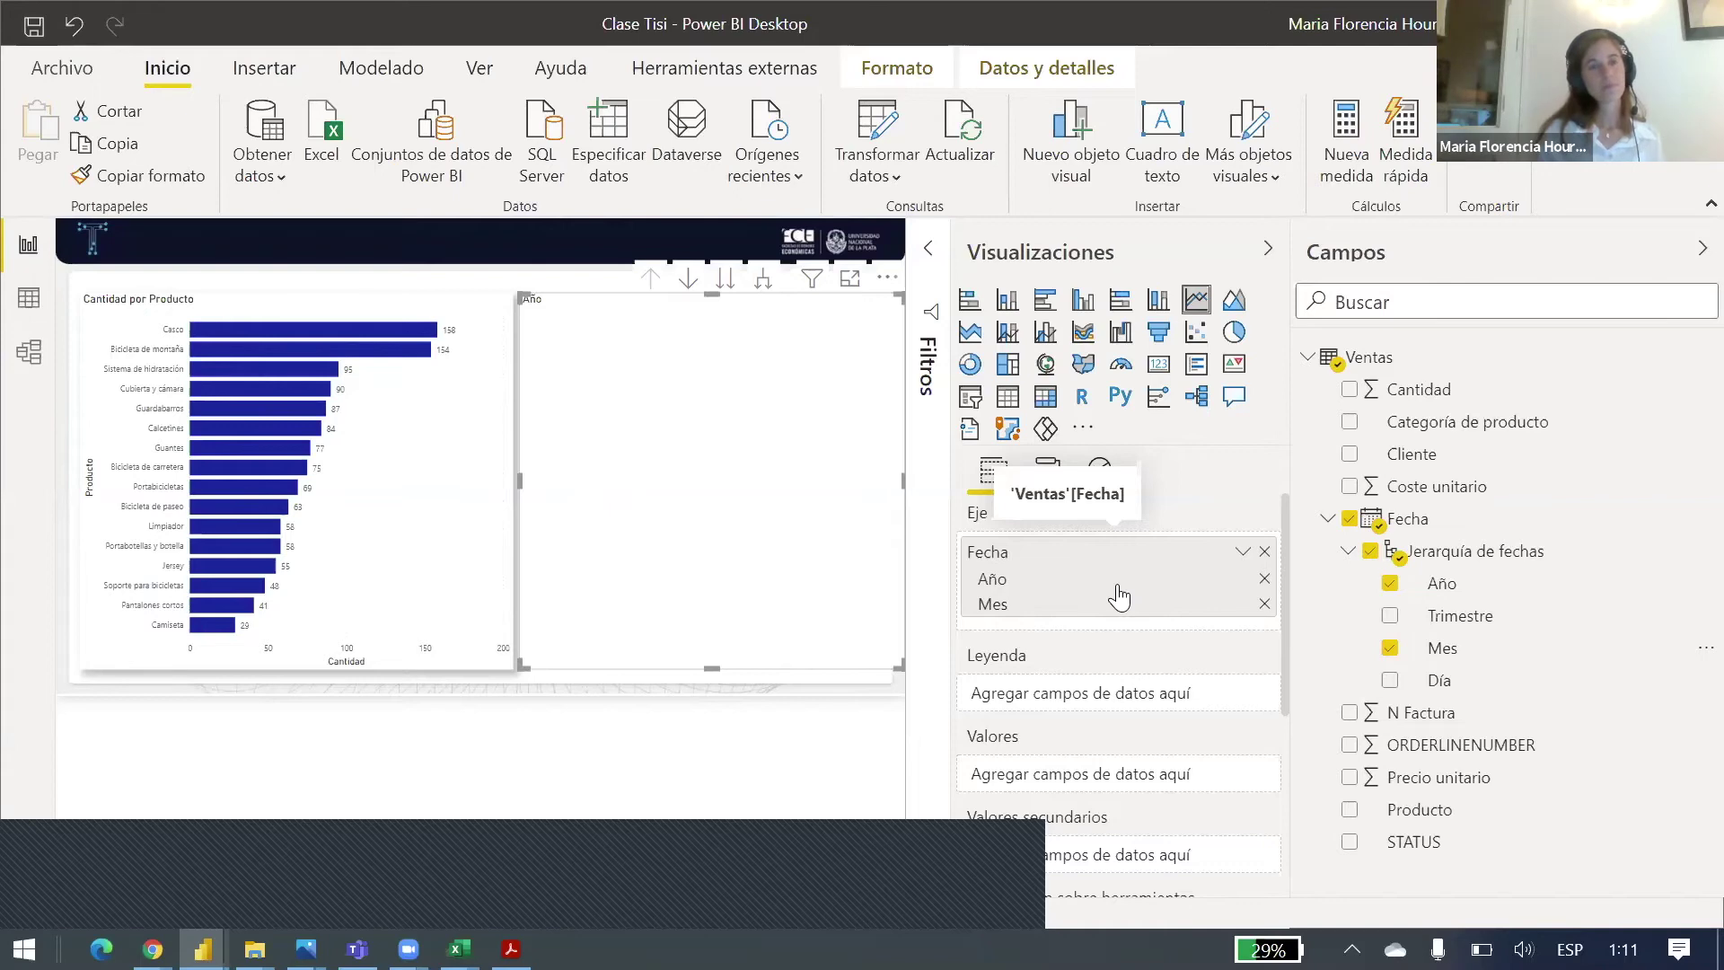
{"action": "left_click_drag", "start_coordinate": [1470, 392], "coordinate": [1069, 781]}
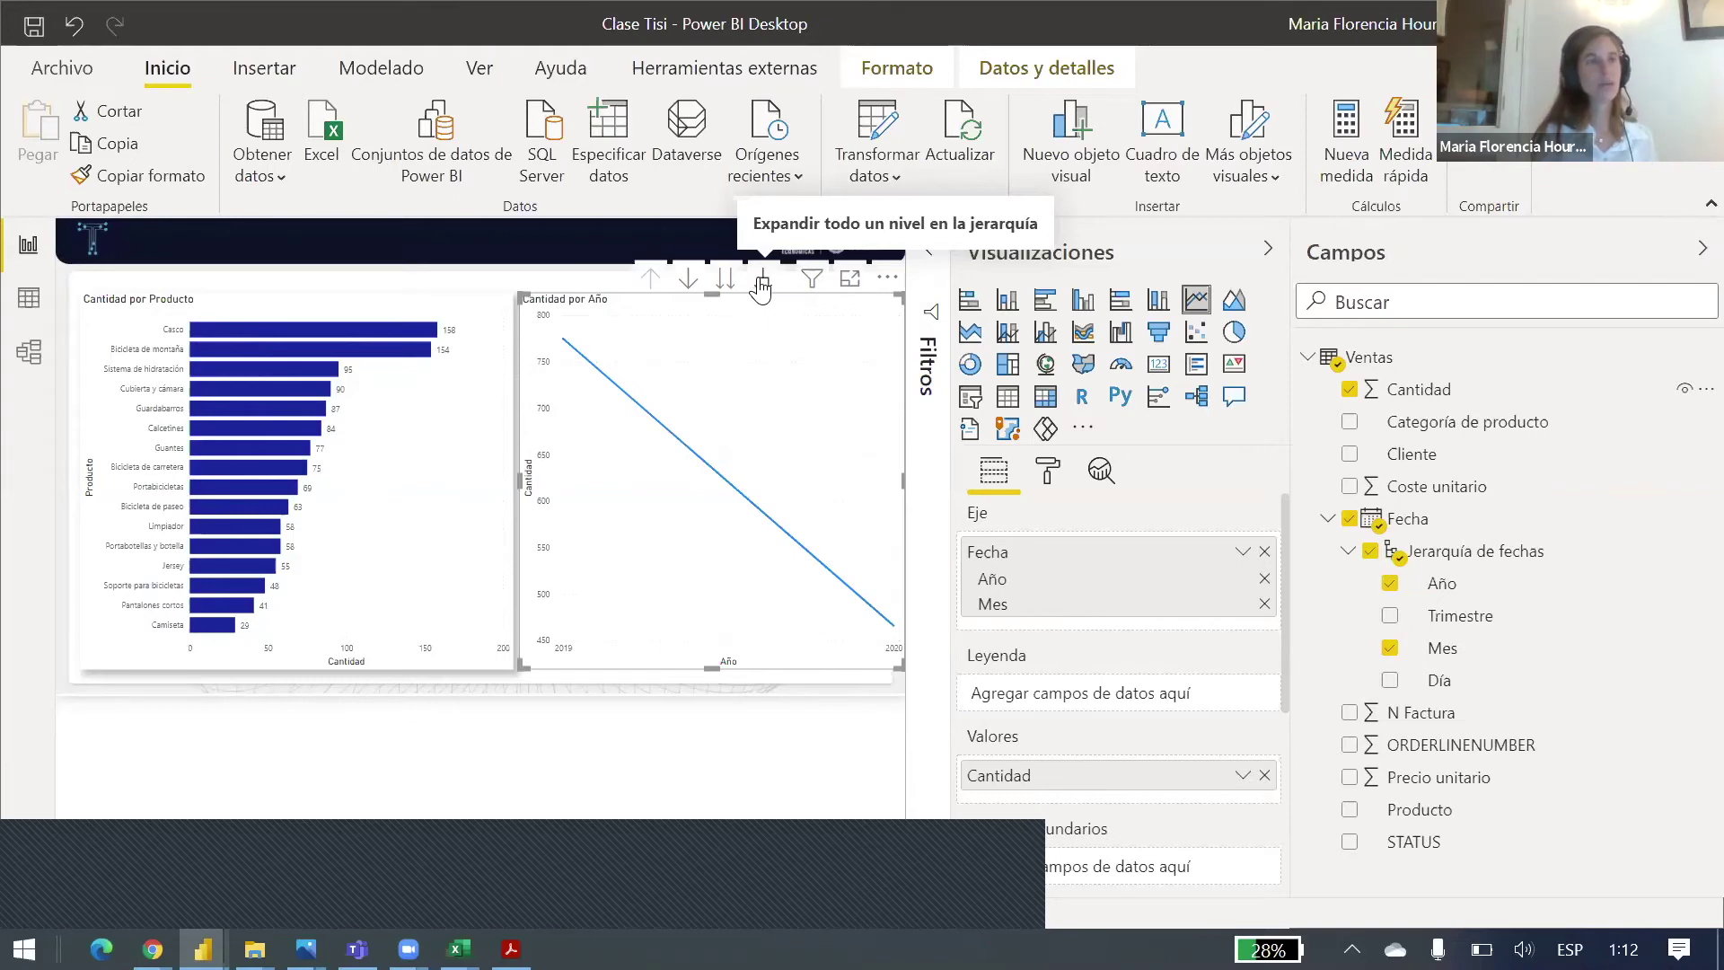
{"action": "left_click", "coordinate": [761, 284]}
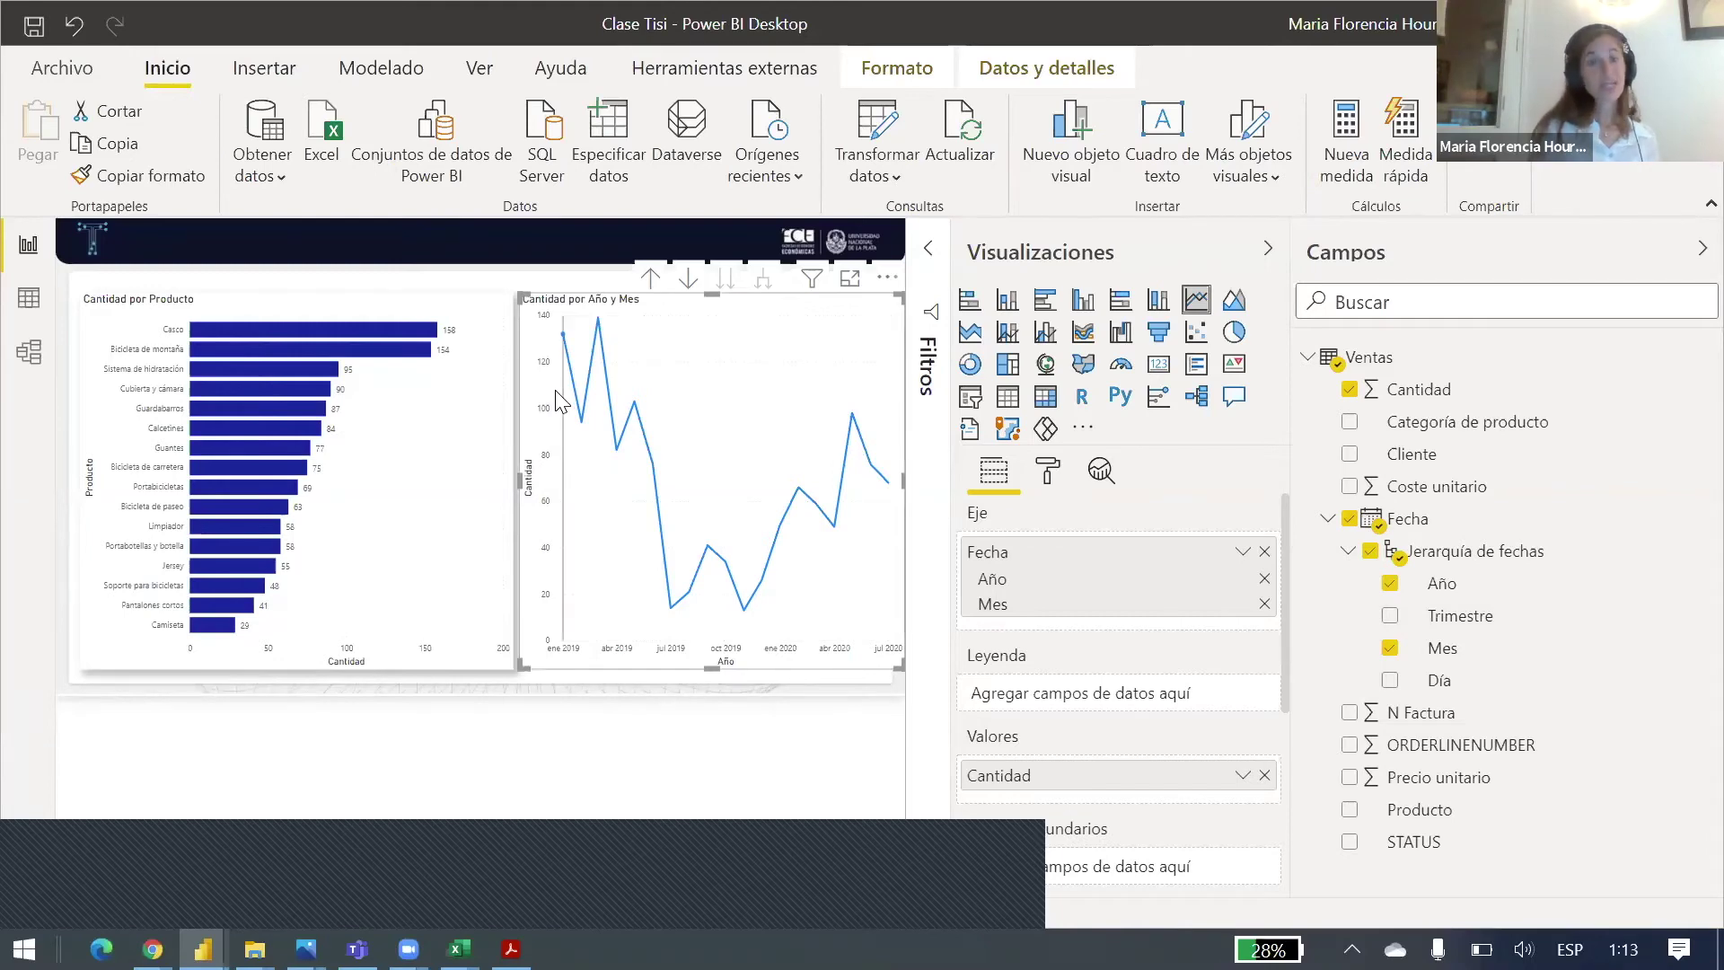
Step: Examine the monthly line chart and the product bars, collapsing the Visualizaciones and Campos panes to enlarge the report
{"action": "mouse_move", "coordinate": [295, 348]}
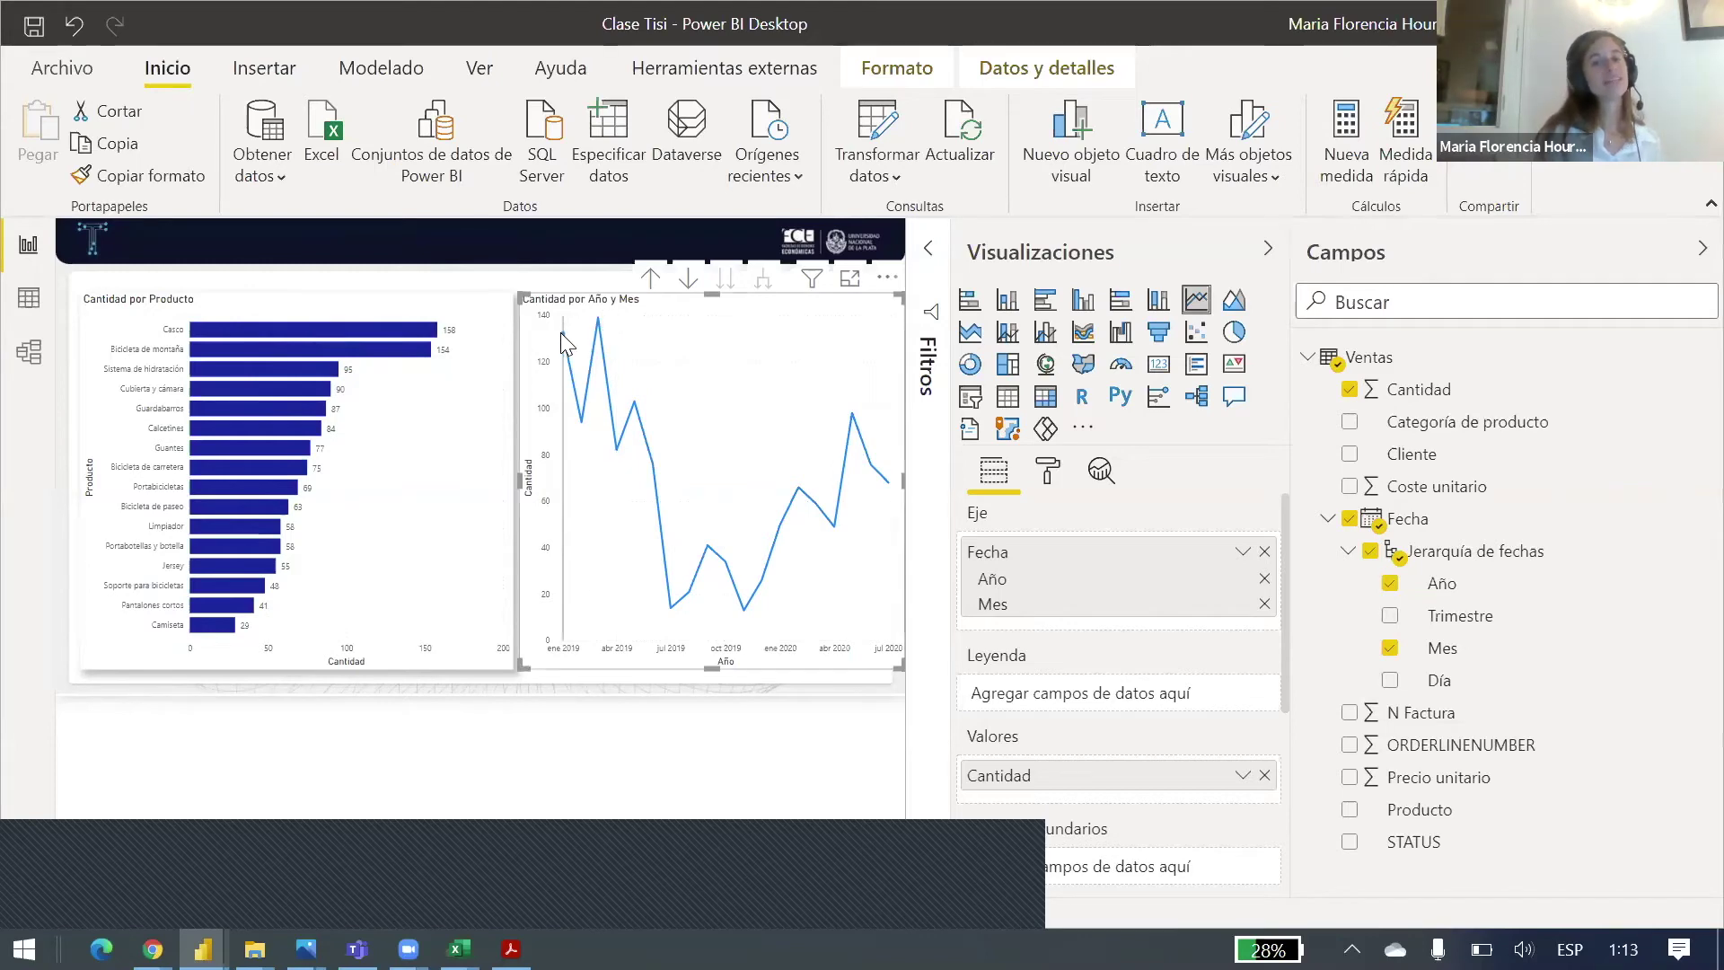
{"action": "mouse_move", "coordinate": [616, 356]}
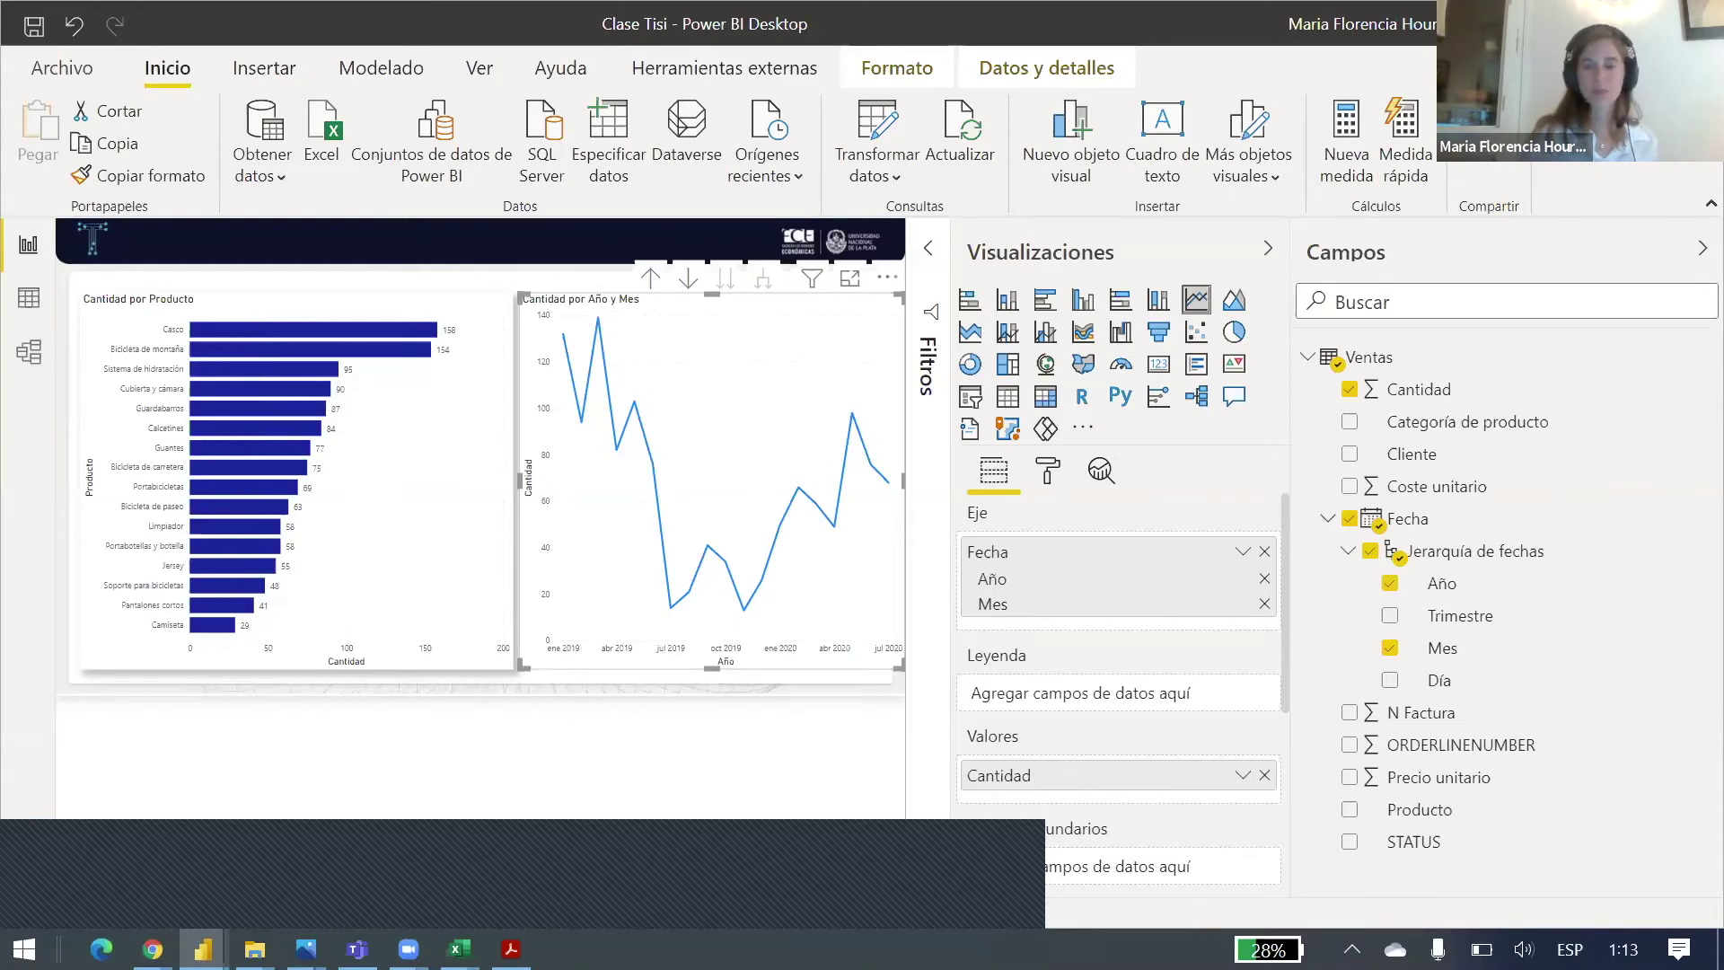
{"action": "left_click", "coordinate": [420, 235]}
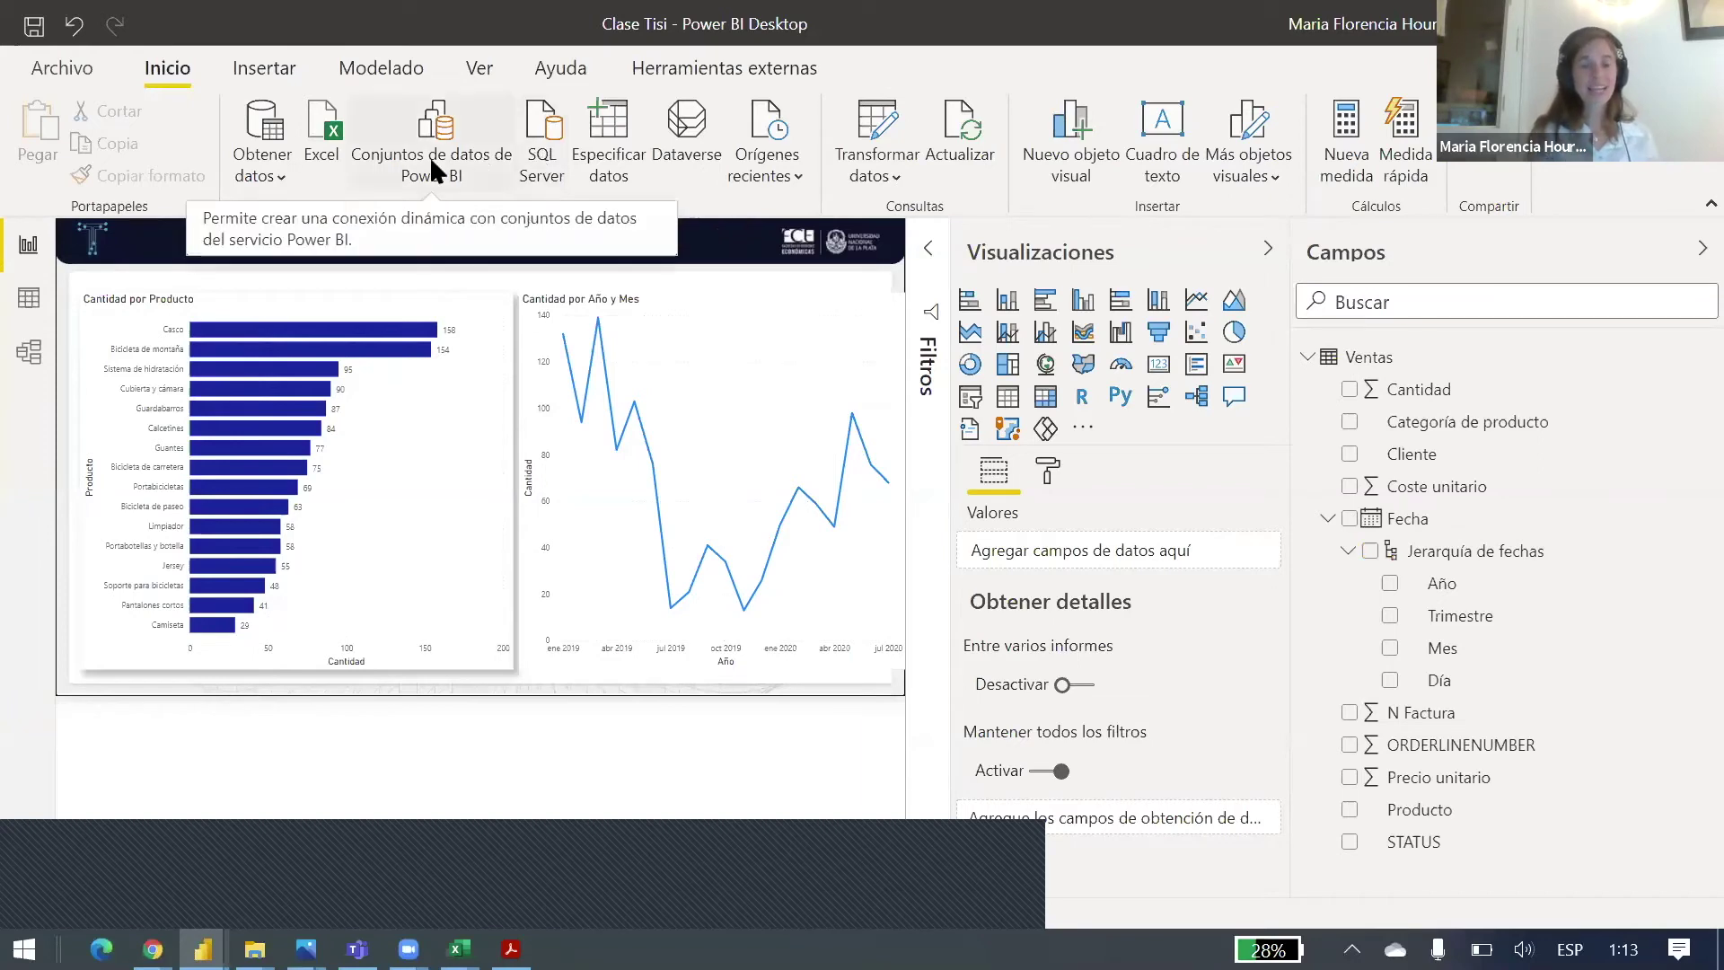
{"action": "mouse_move", "coordinate": [229, 328]}
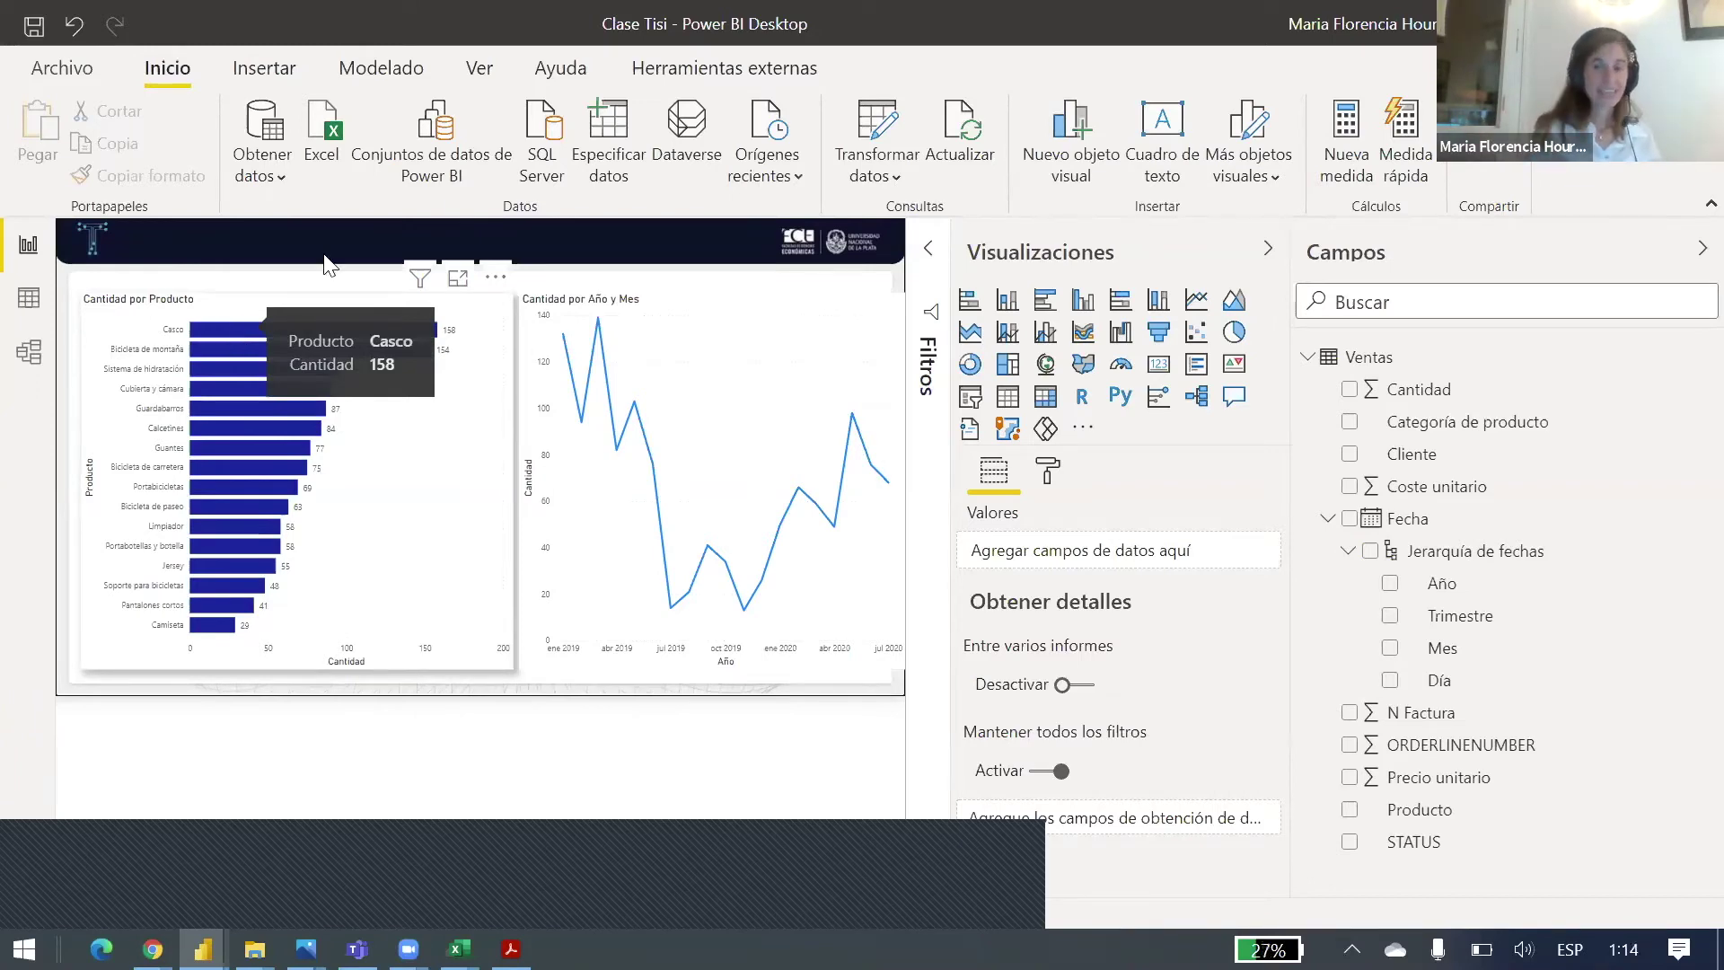
{"action": "left_click", "coordinate": [1268, 248]}
{"action": "left_click", "coordinate": [1702, 248]}
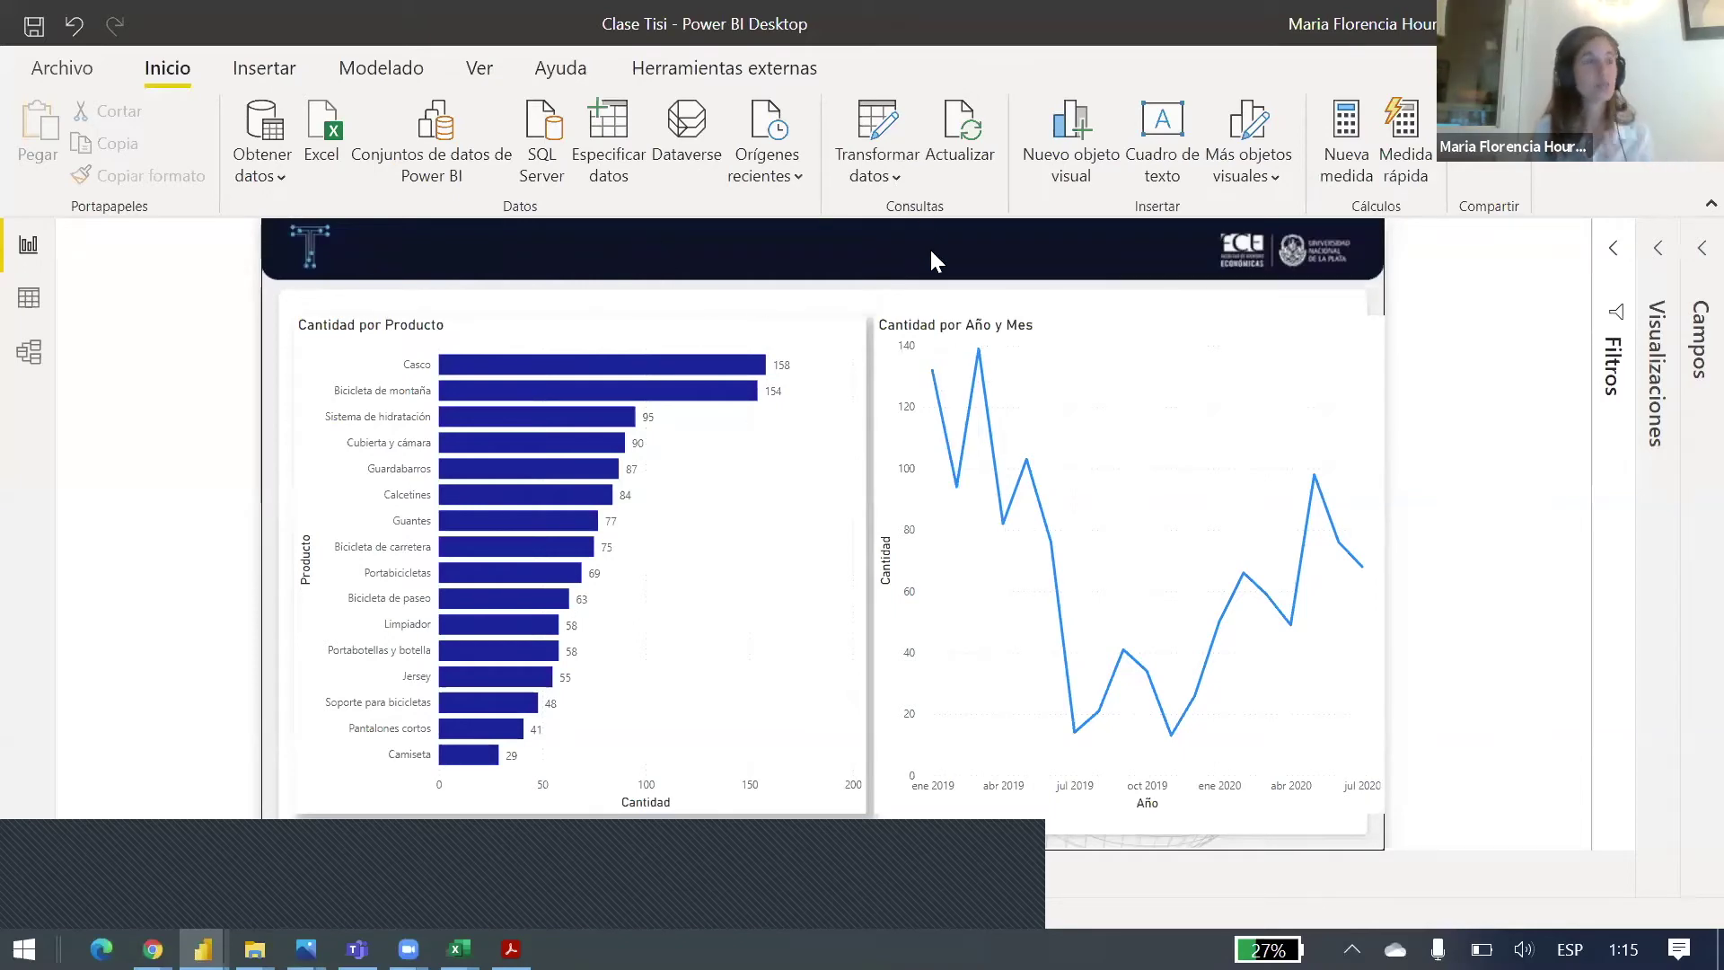
Step: Insert a slicer and fit it into the dark header banner above the Cantidad por Producto chart
{"action": "left_click", "coordinate": [1659, 286]}
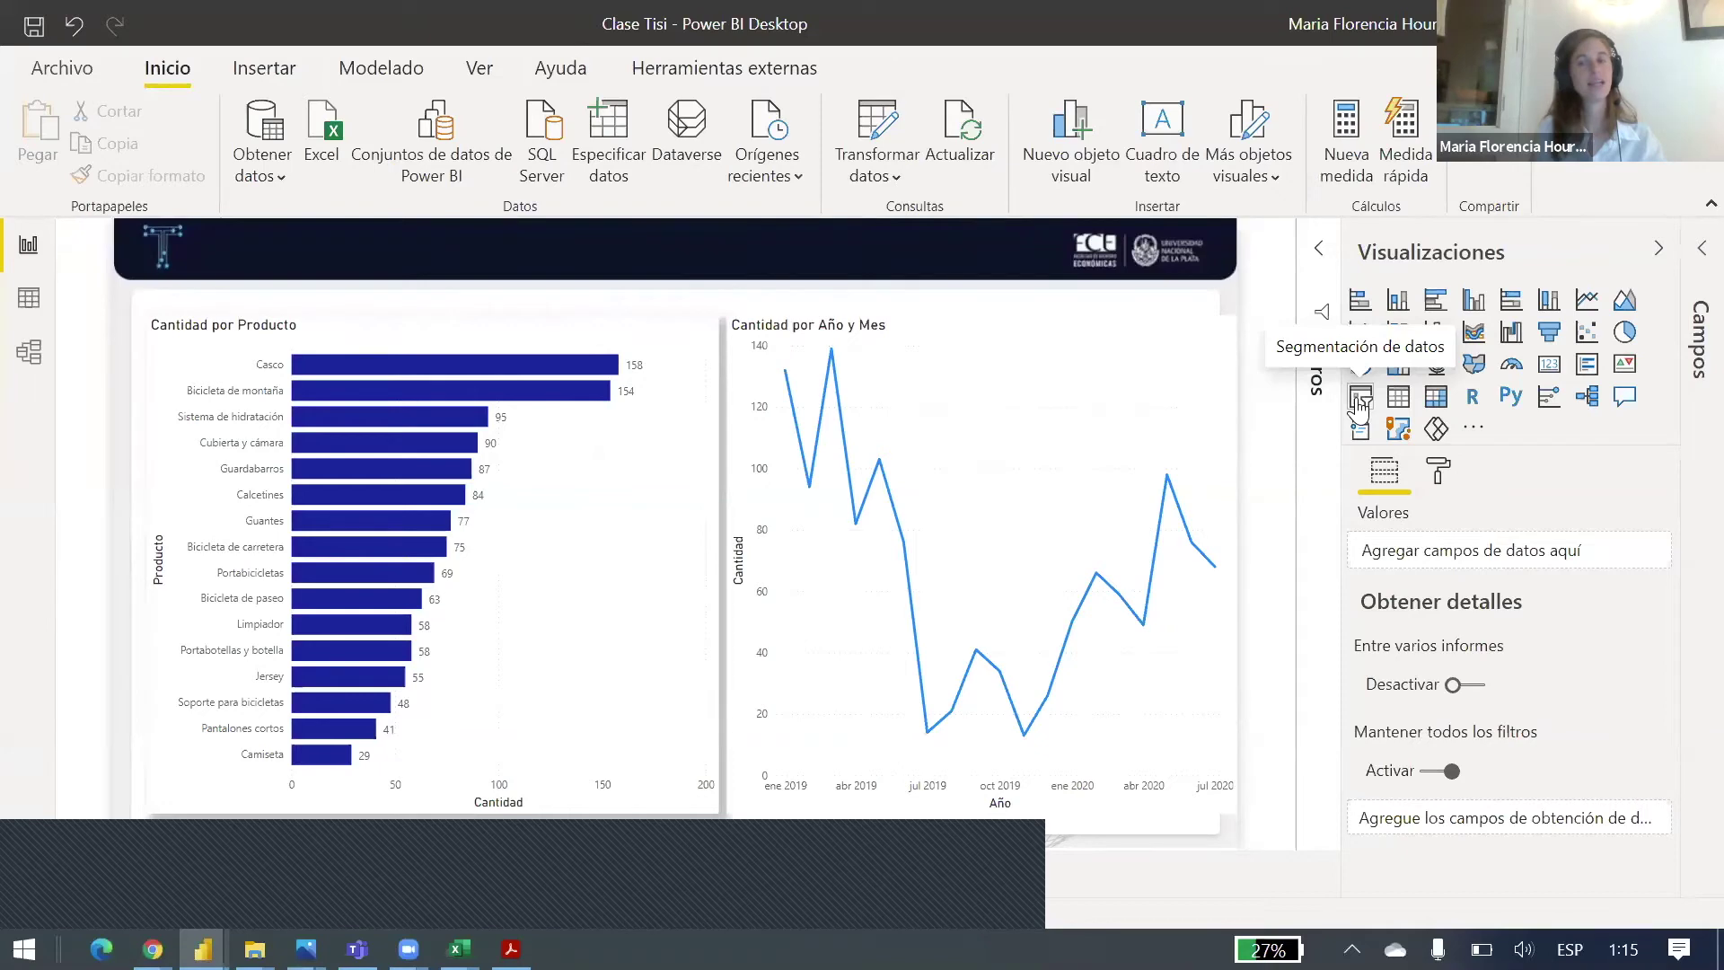
{"action": "left_click_drag", "start_coordinate": [1341, 404], "coordinate": [1440, 438]}
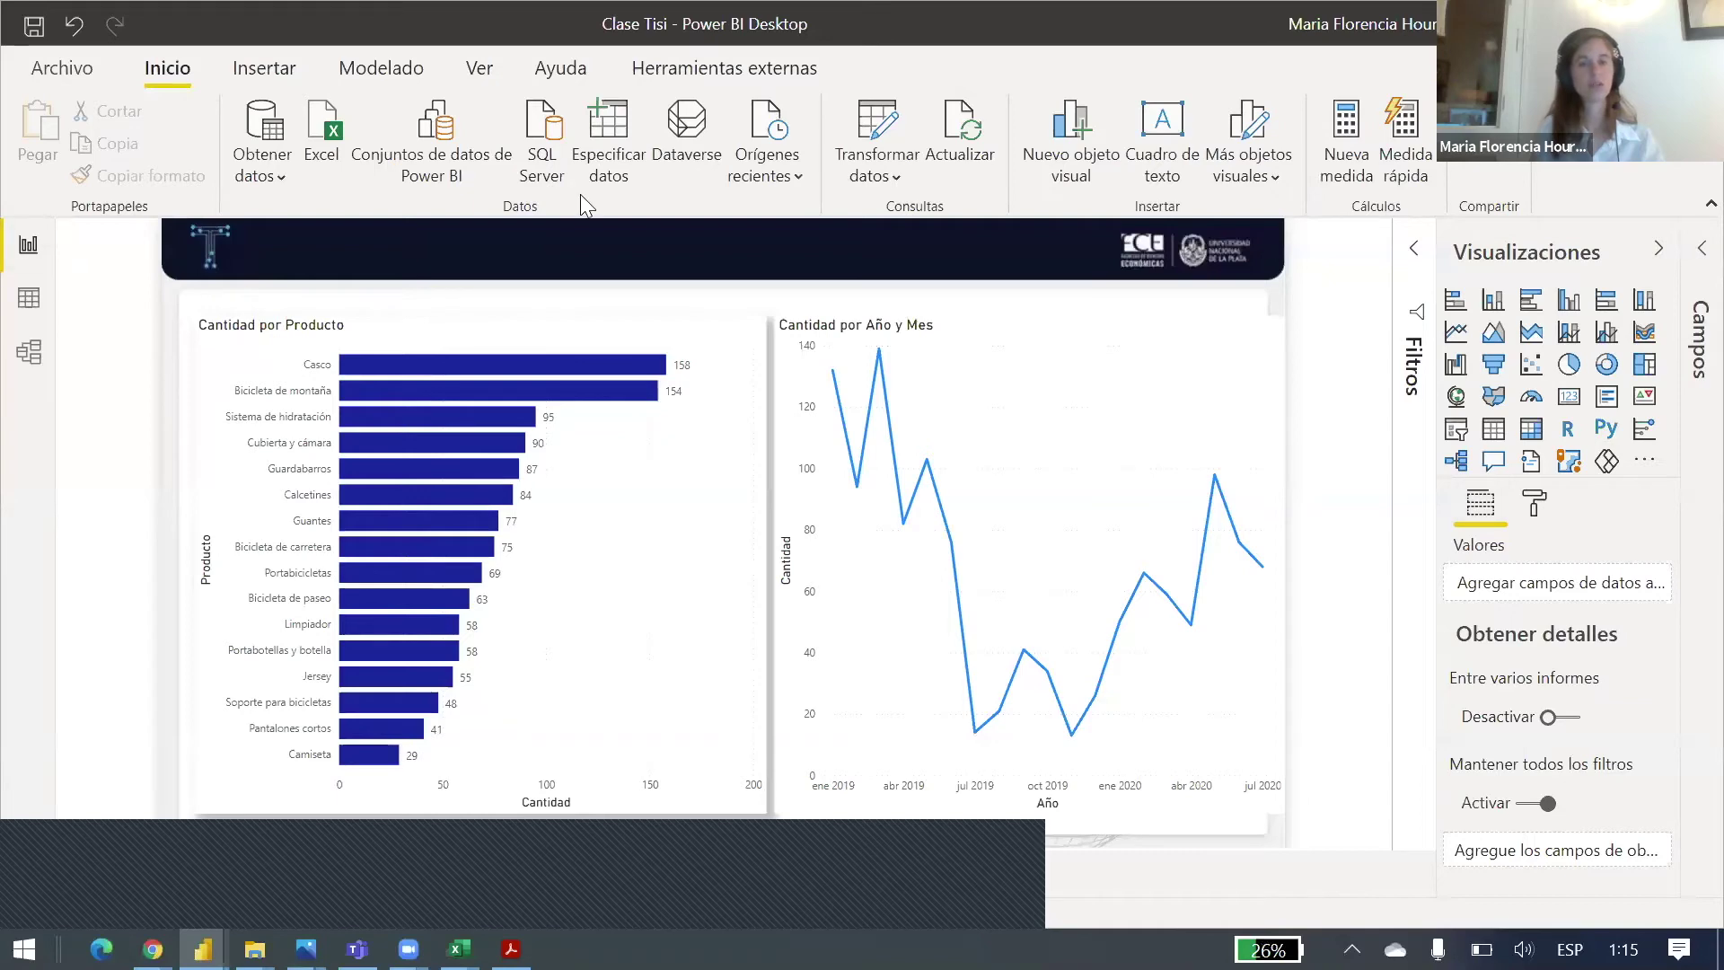
{"action": "left_click", "coordinate": [1455, 432]}
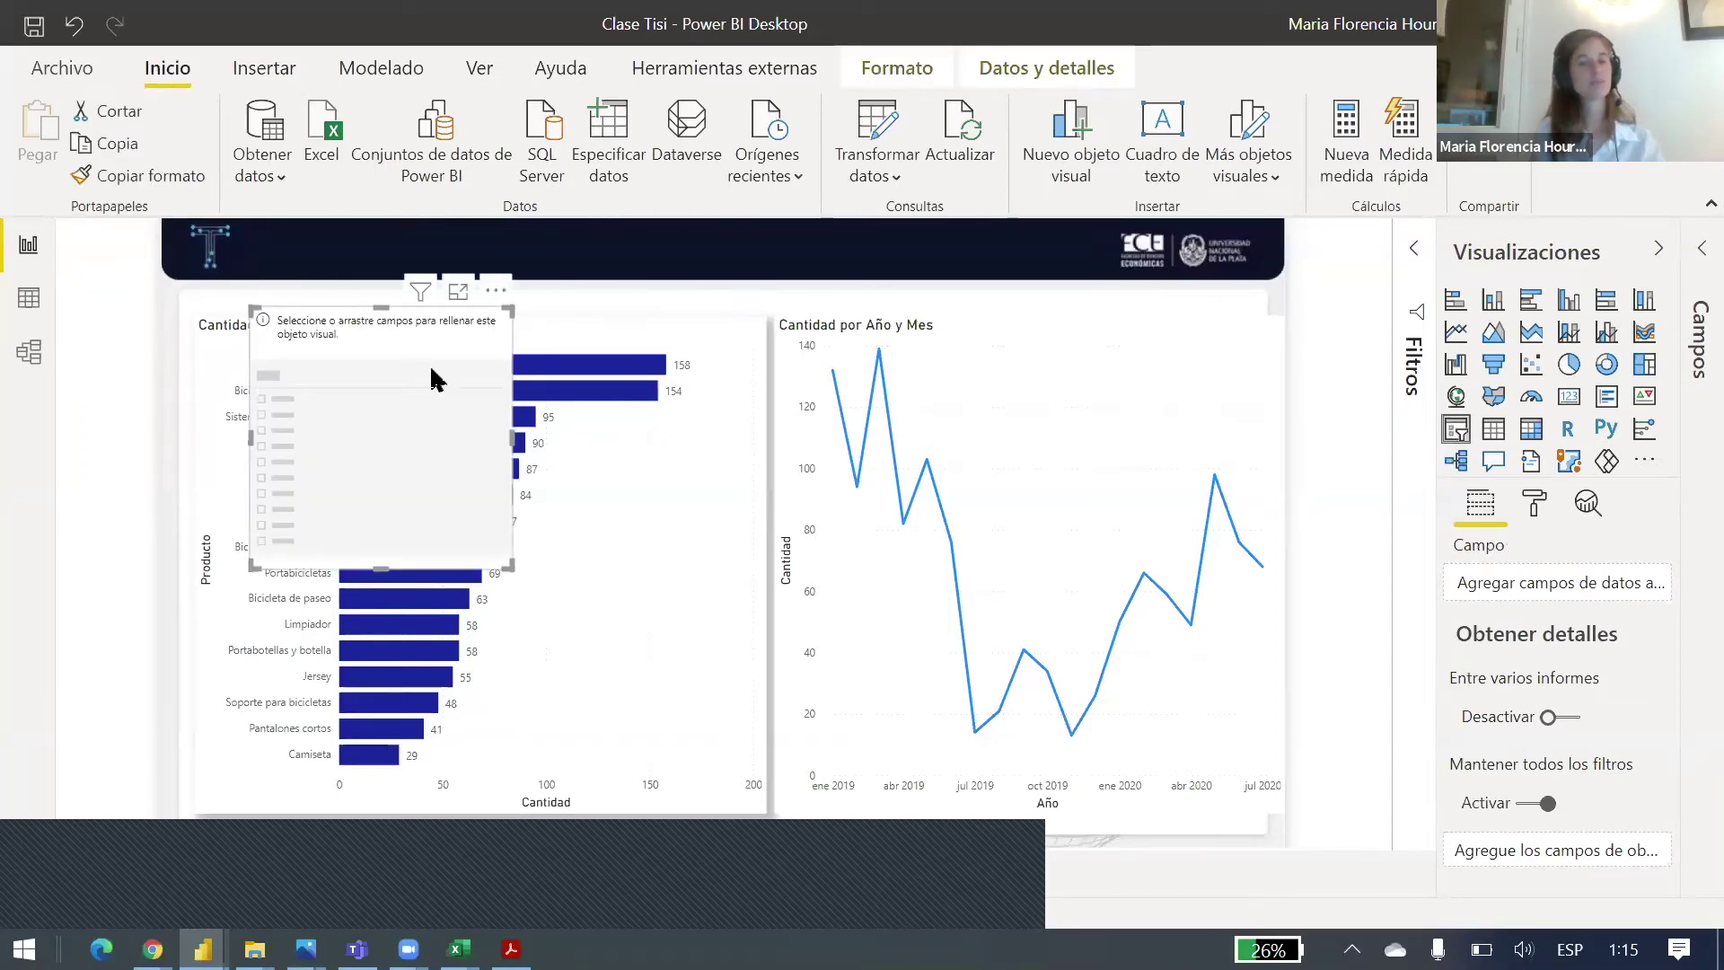
{"action": "left_click_drag", "start_coordinate": [435, 377], "coordinate": [487, 290]}
{"action": "left_click_drag", "start_coordinate": [554, 473], "coordinate": [593, 275]}
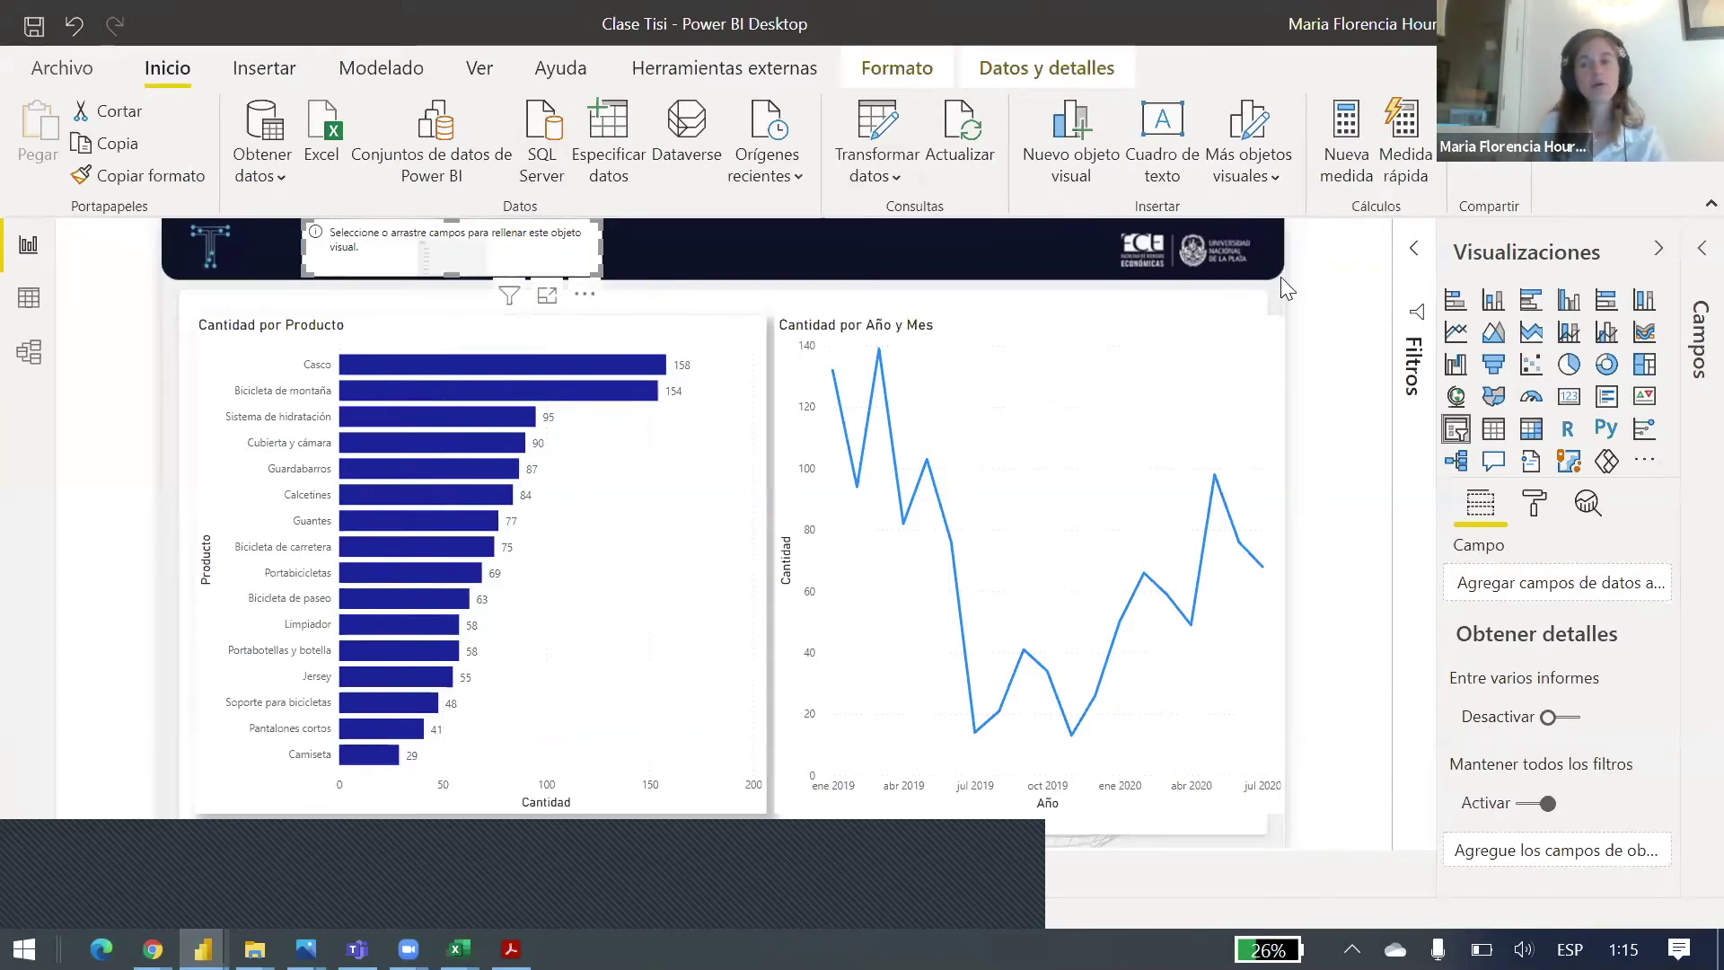
Step: Assign the Categoría de producto field from Ventas to the slicer and enlarge it to fit all its categories
{"action": "left_click", "coordinate": [1698, 260]}
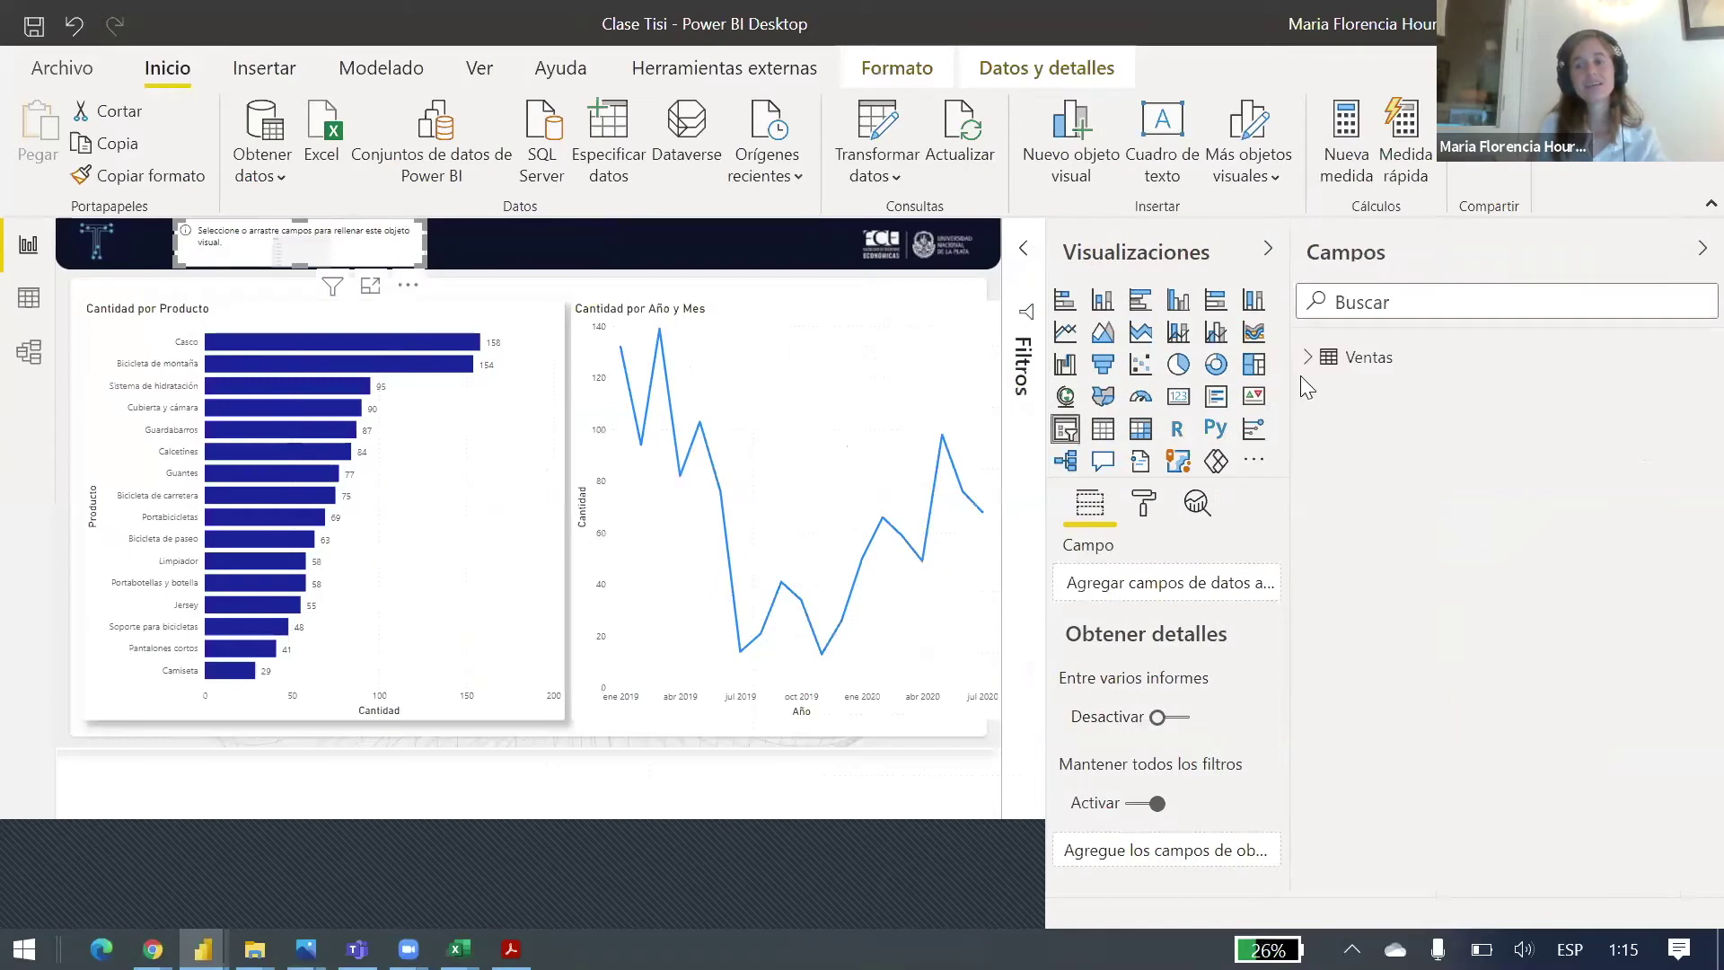
{"action": "left_click", "coordinate": [1308, 358]}
{"action": "left_click_drag", "start_coordinate": [1452, 422], "coordinate": [1172, 594]}
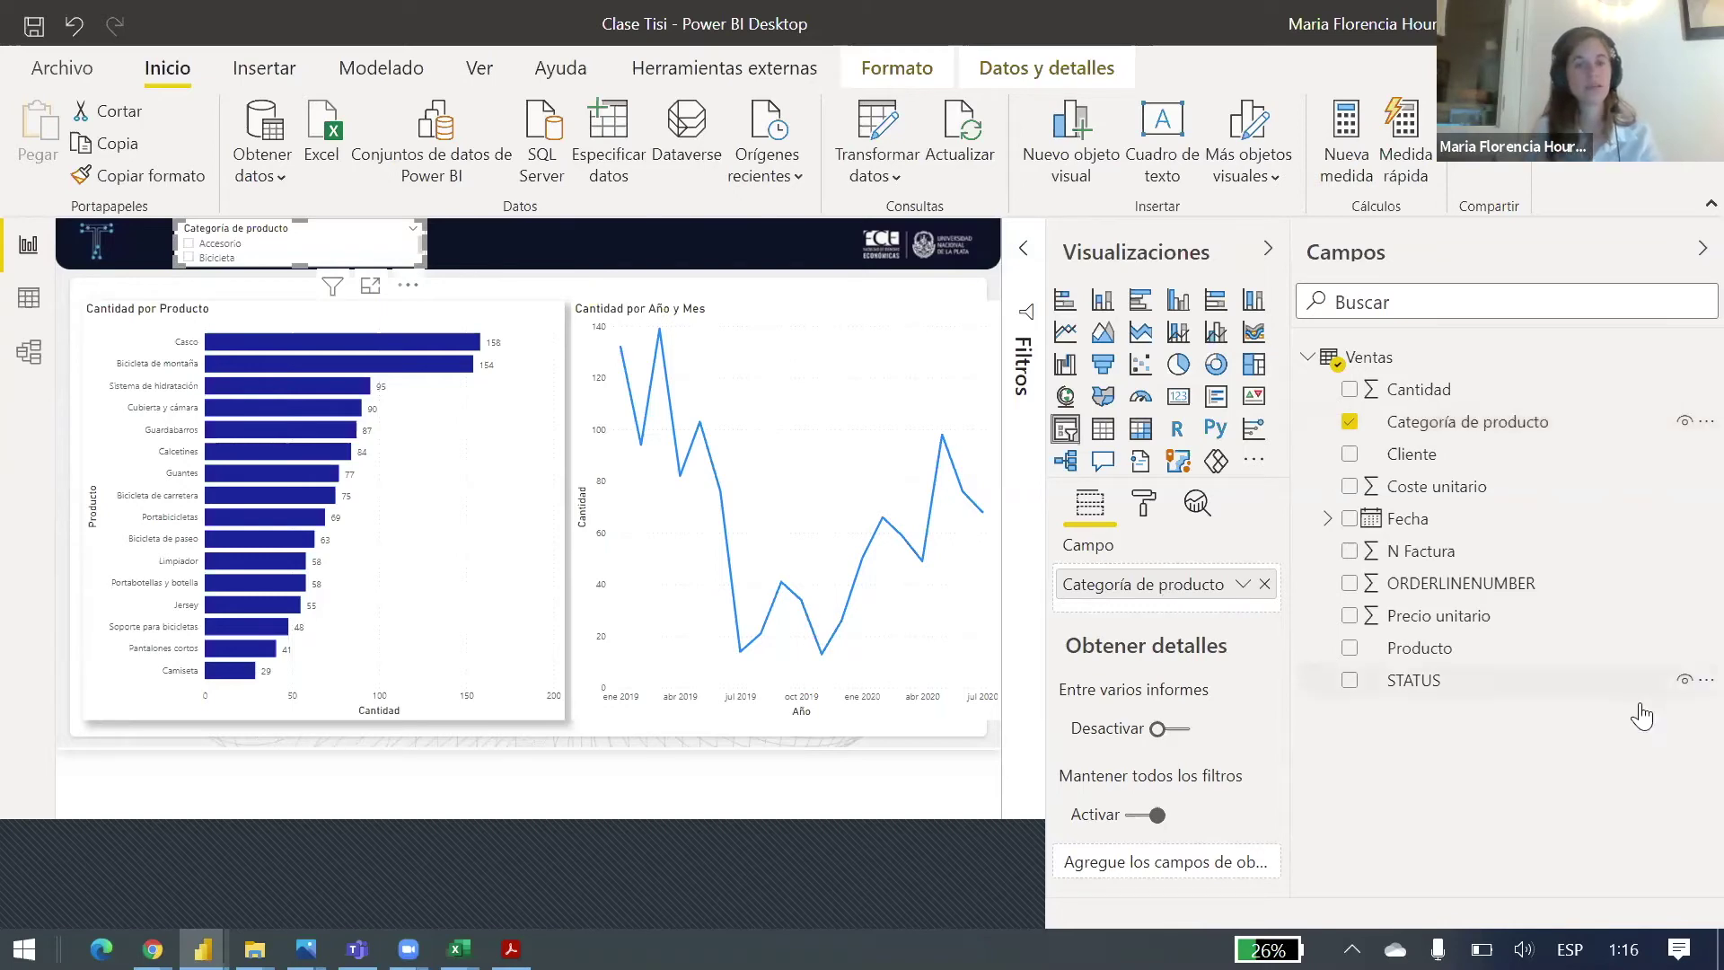
{"action": "left_click_drag", "start_coordinate": [422, 260], "coordinate": [568, 388]}
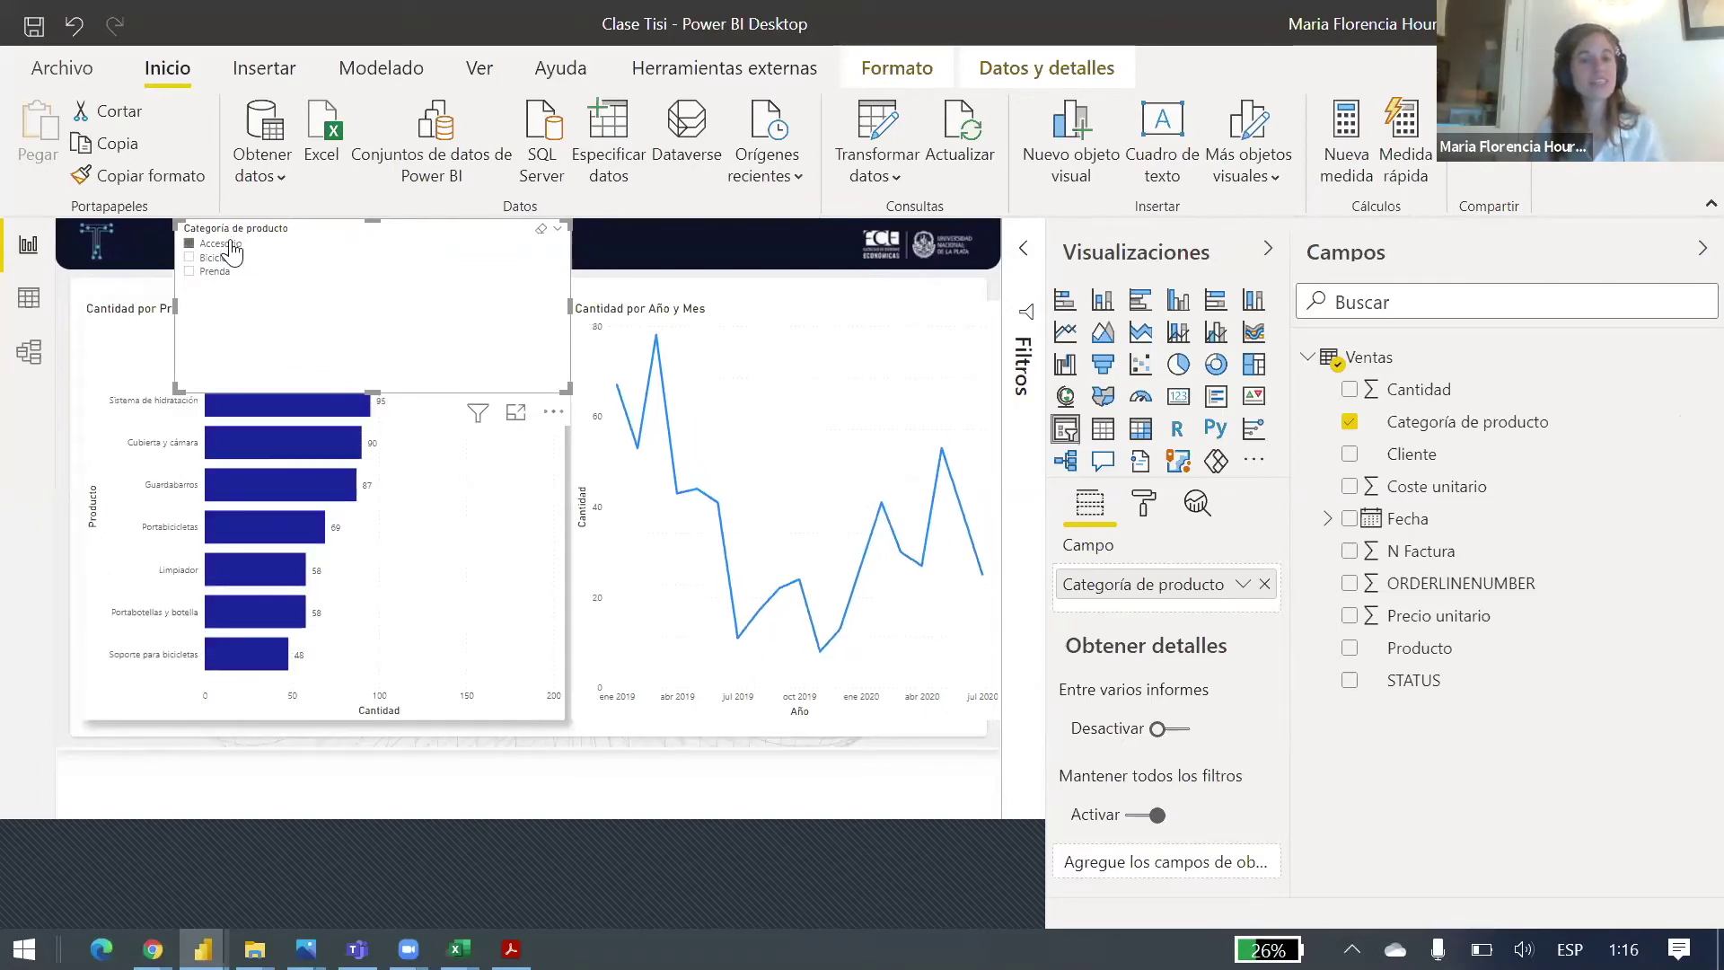
Step: Compare both charts filtered by Bicicleta, Prenda and Bicicleta again, finishing with Accesorio selected in the slicer
{"action": "left_click", "coordinate": [216, 260]}
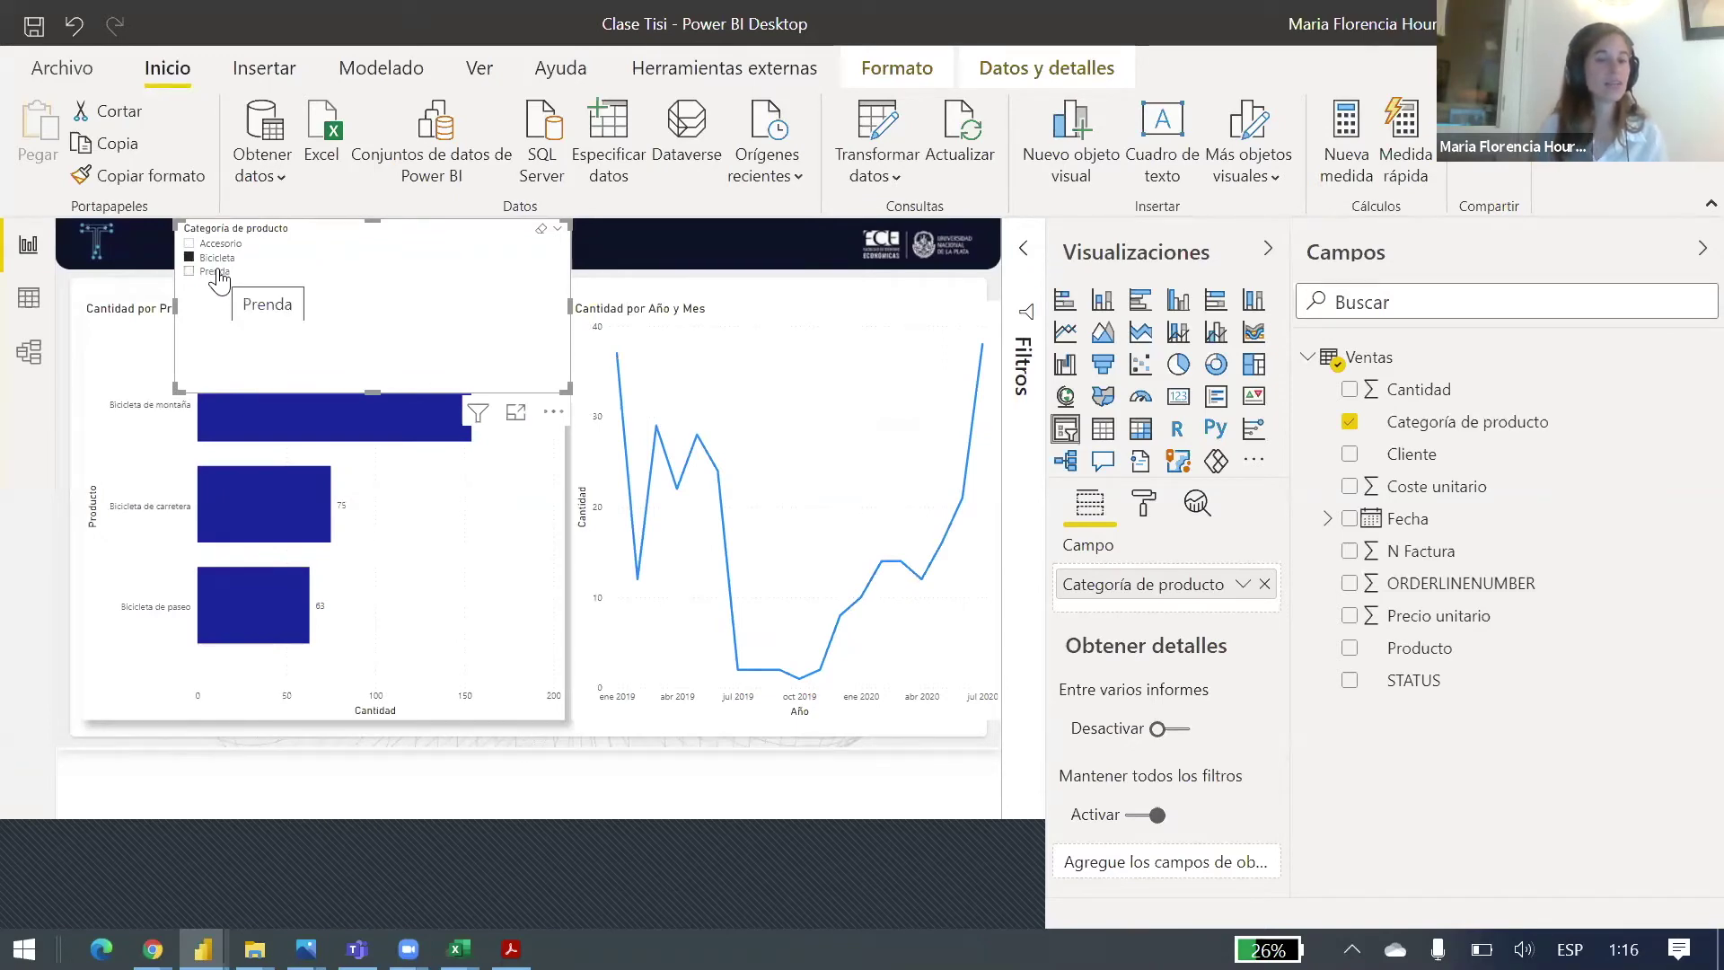
{"action": "left_click", "coordinate": [217, 272]}
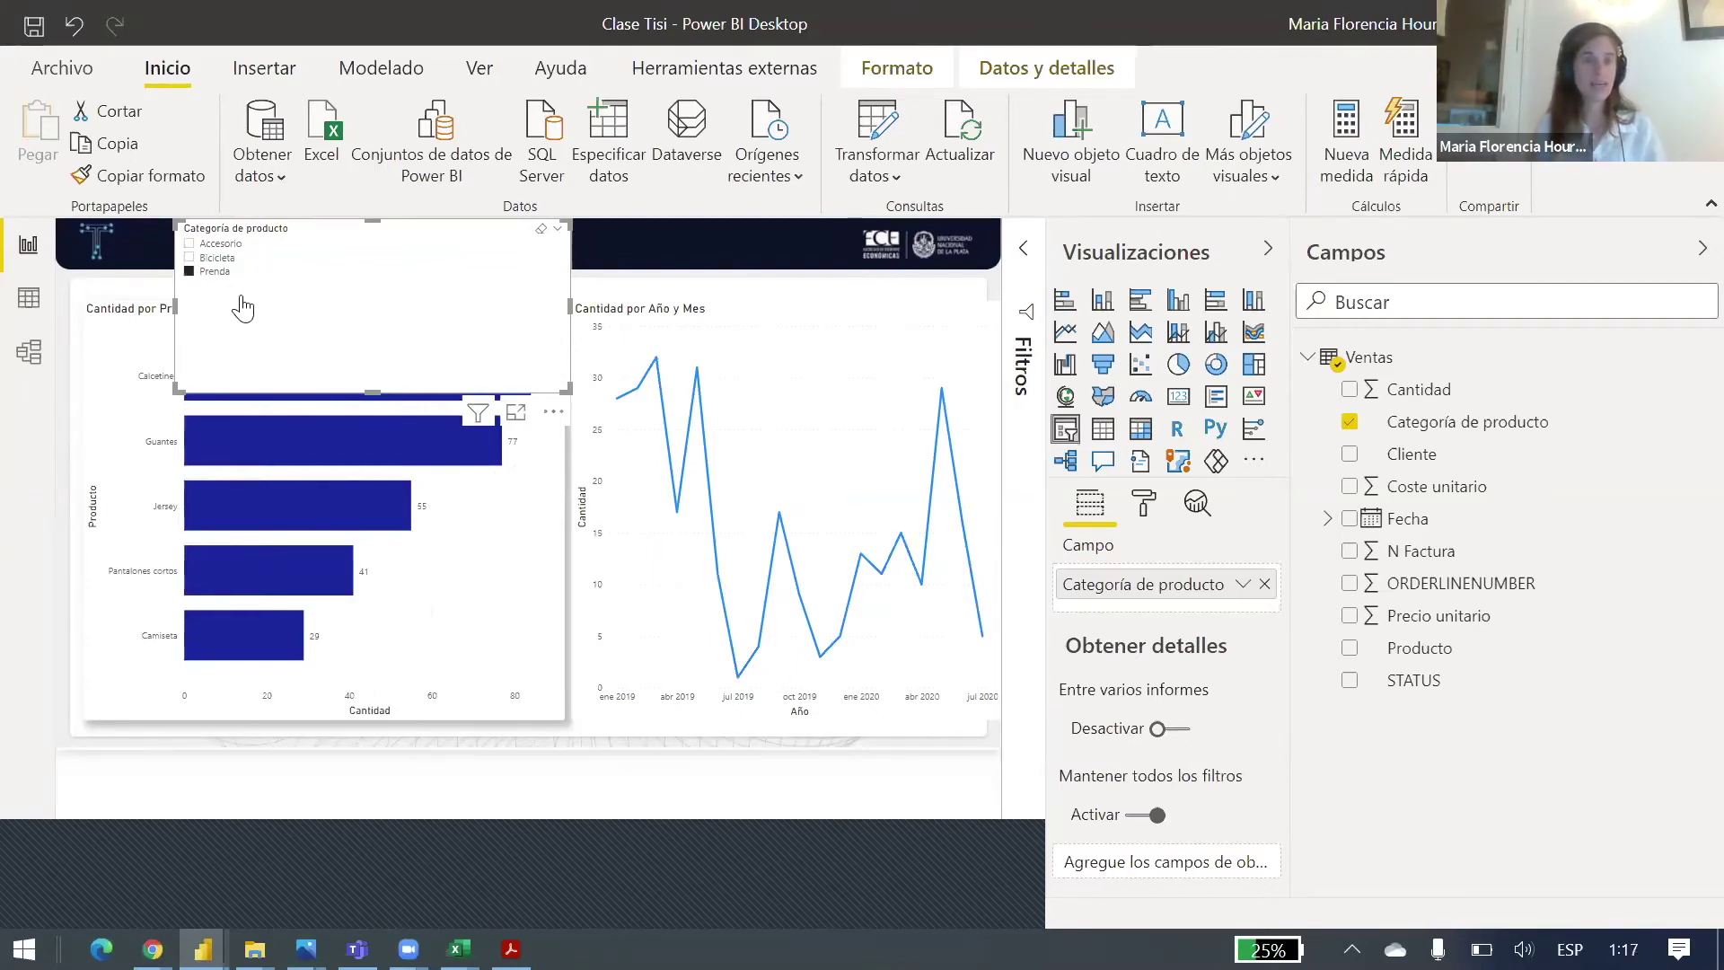
{"action": "left_click", "coordinate": [212, 259]}
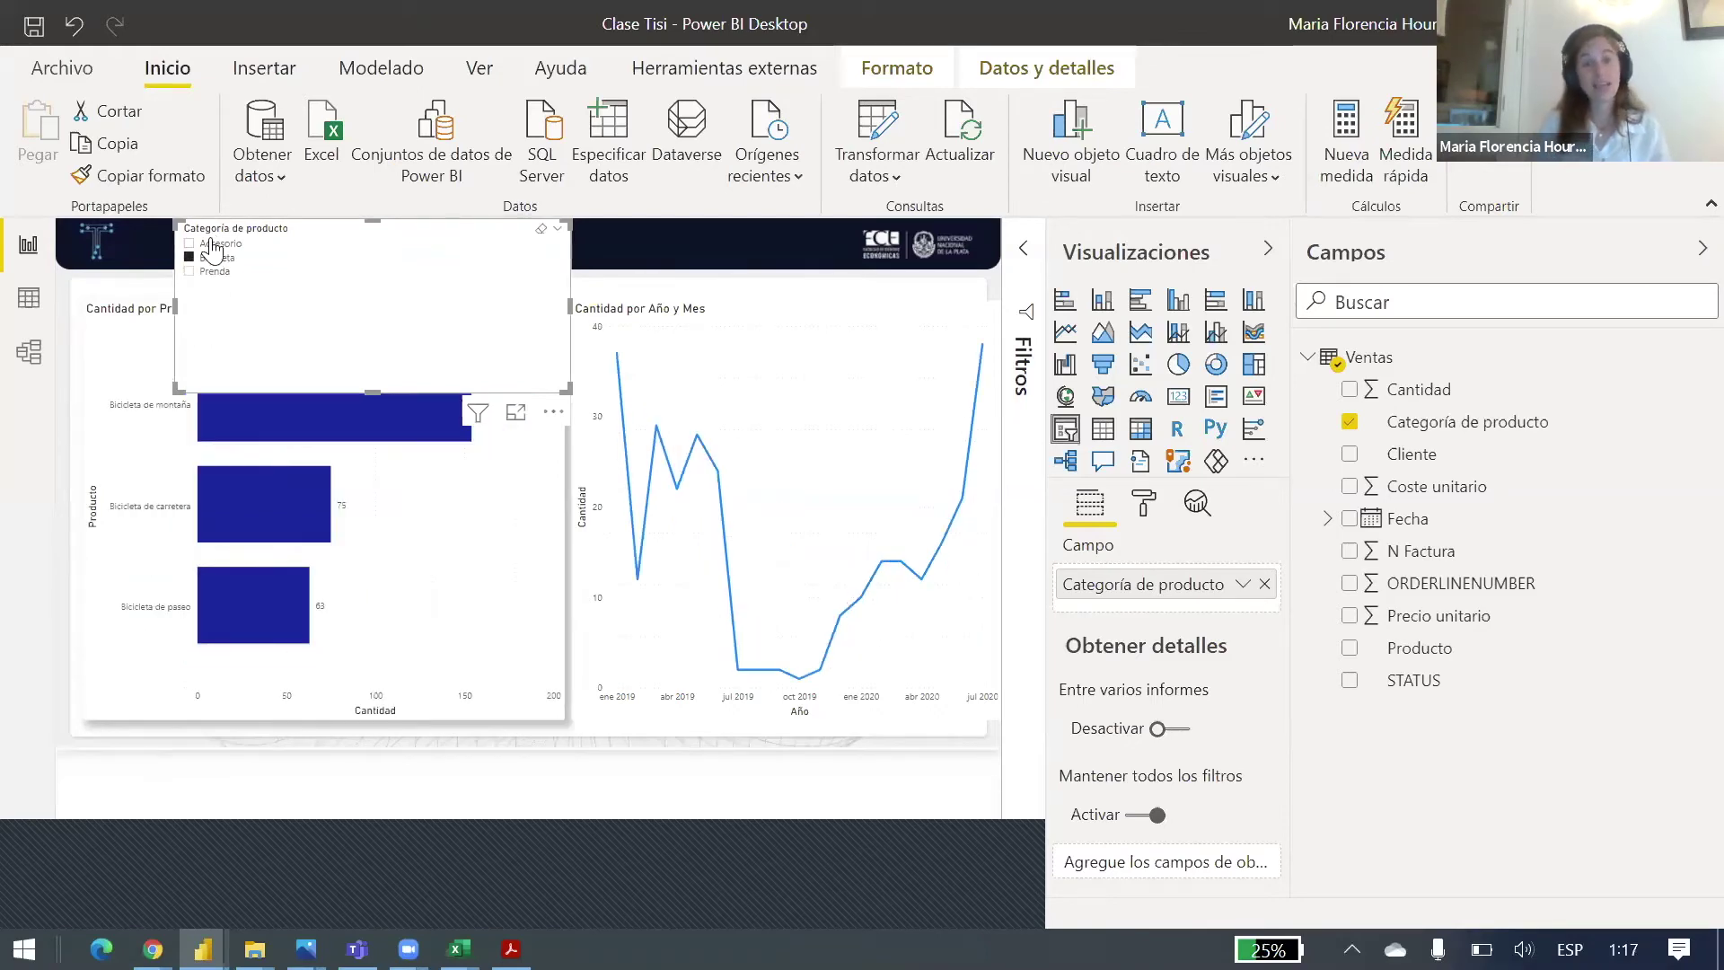
{"action": "left_click", "coordinate": [208, 245]}
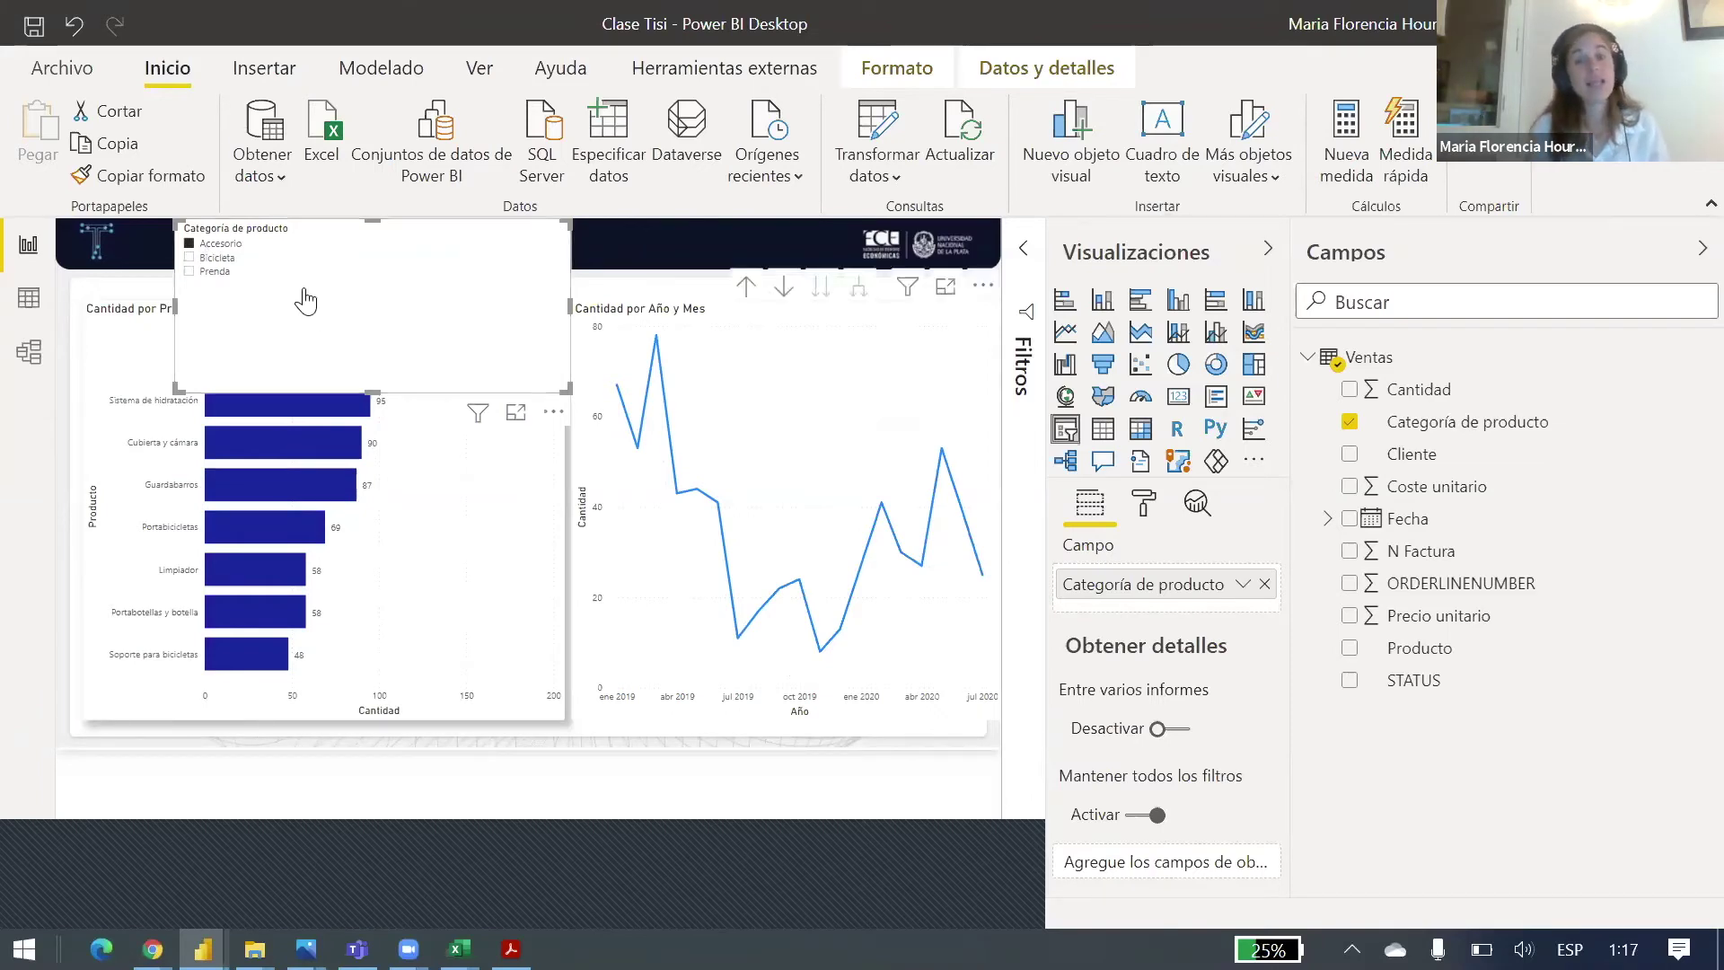
{"action": "mouse_move", "coordinate": [618, 364]}
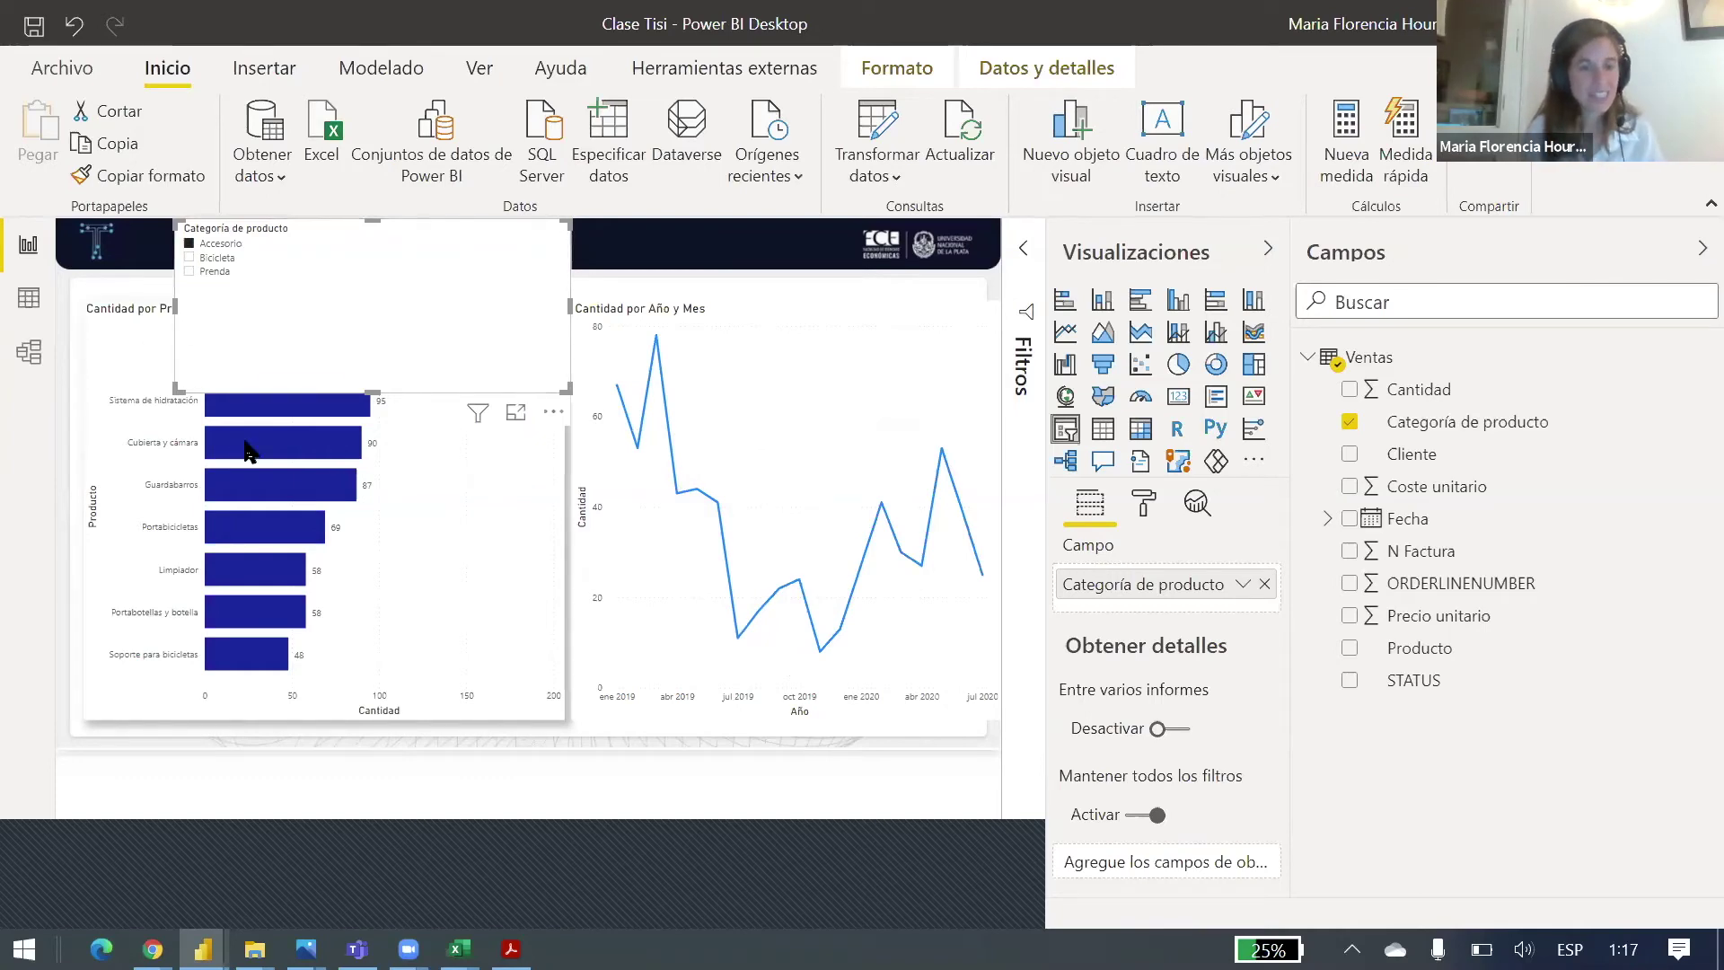
Step: Examine the monthly trend for Limpiador, Portabotellas y botella, Portabicicletas, Guardabarros and Cubierta y cámara, ending with Guardabarros selected
{"action": "left_click", "coordinate": [242, 575]}
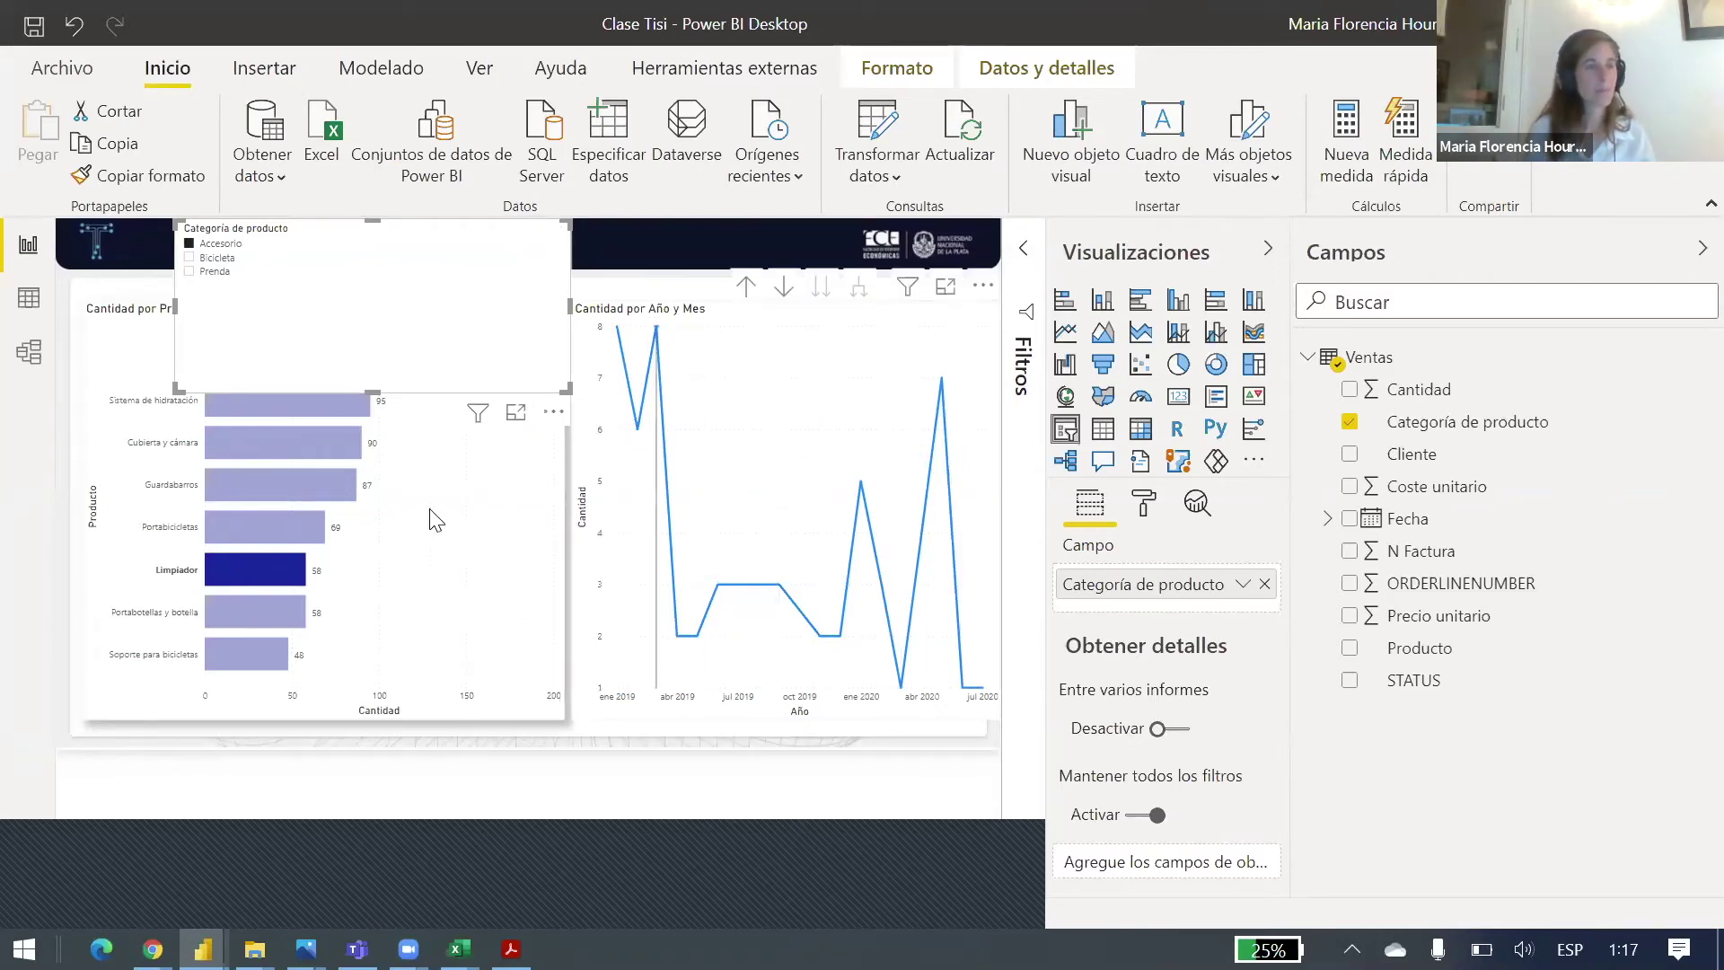
{"action": "left_click", "coordinate": [253, 607]}
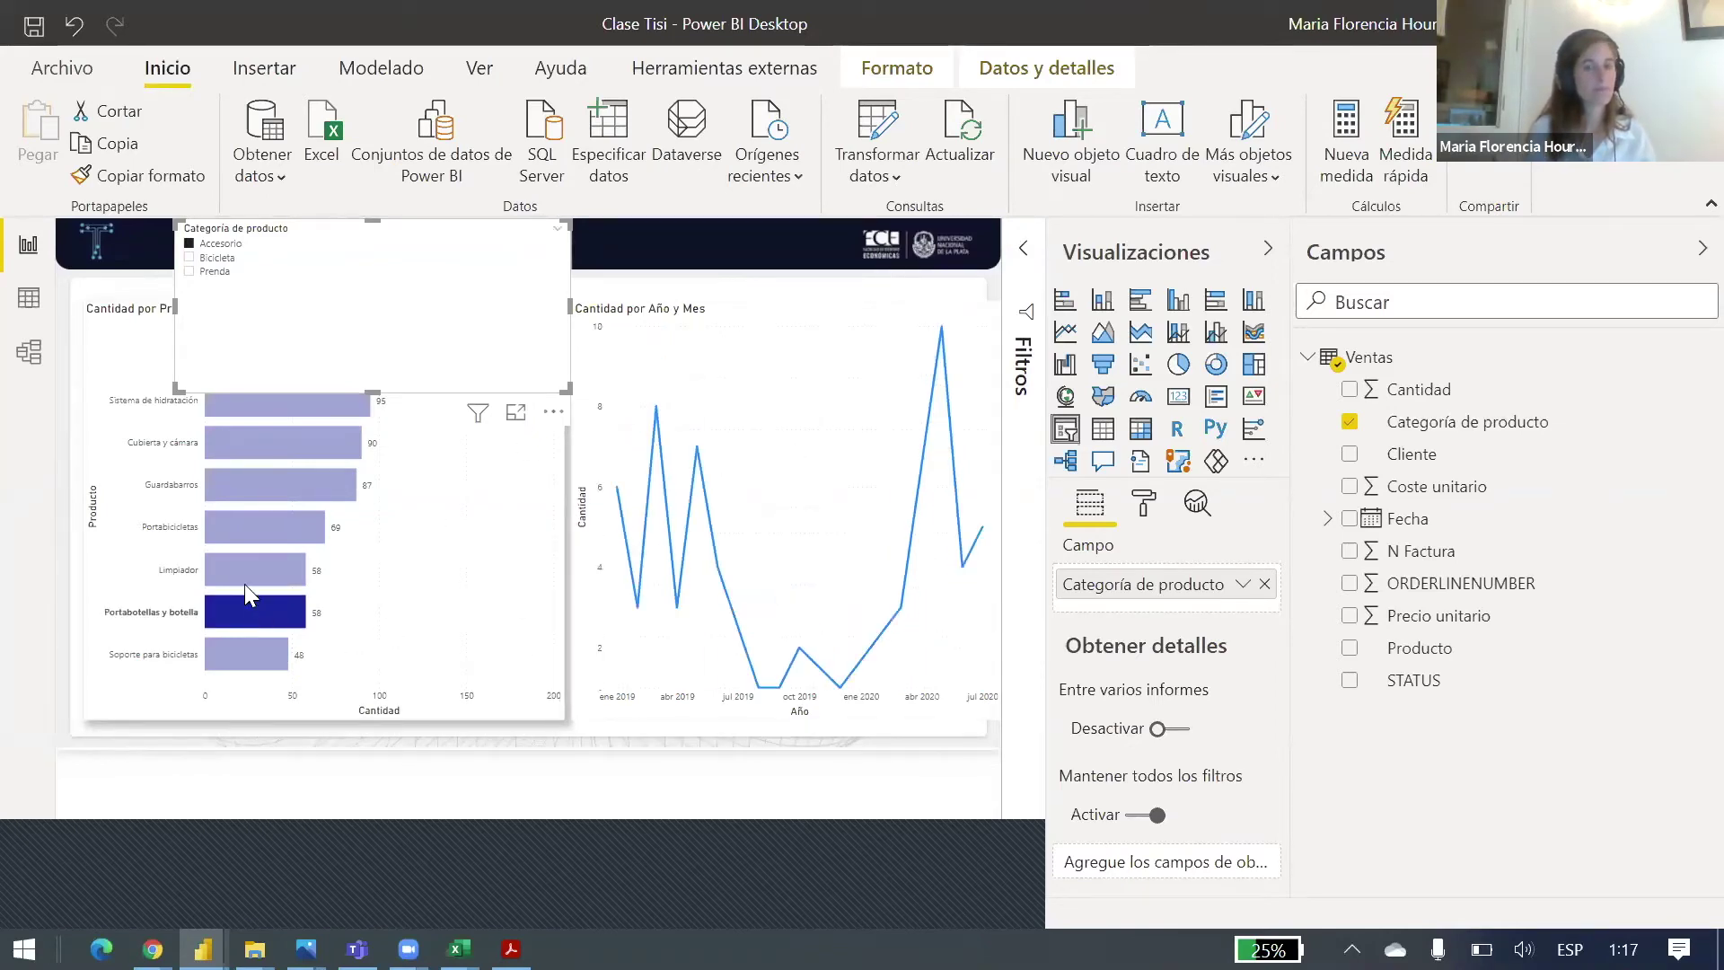
{"action": "left_click", "coordinate": [233, 528]}
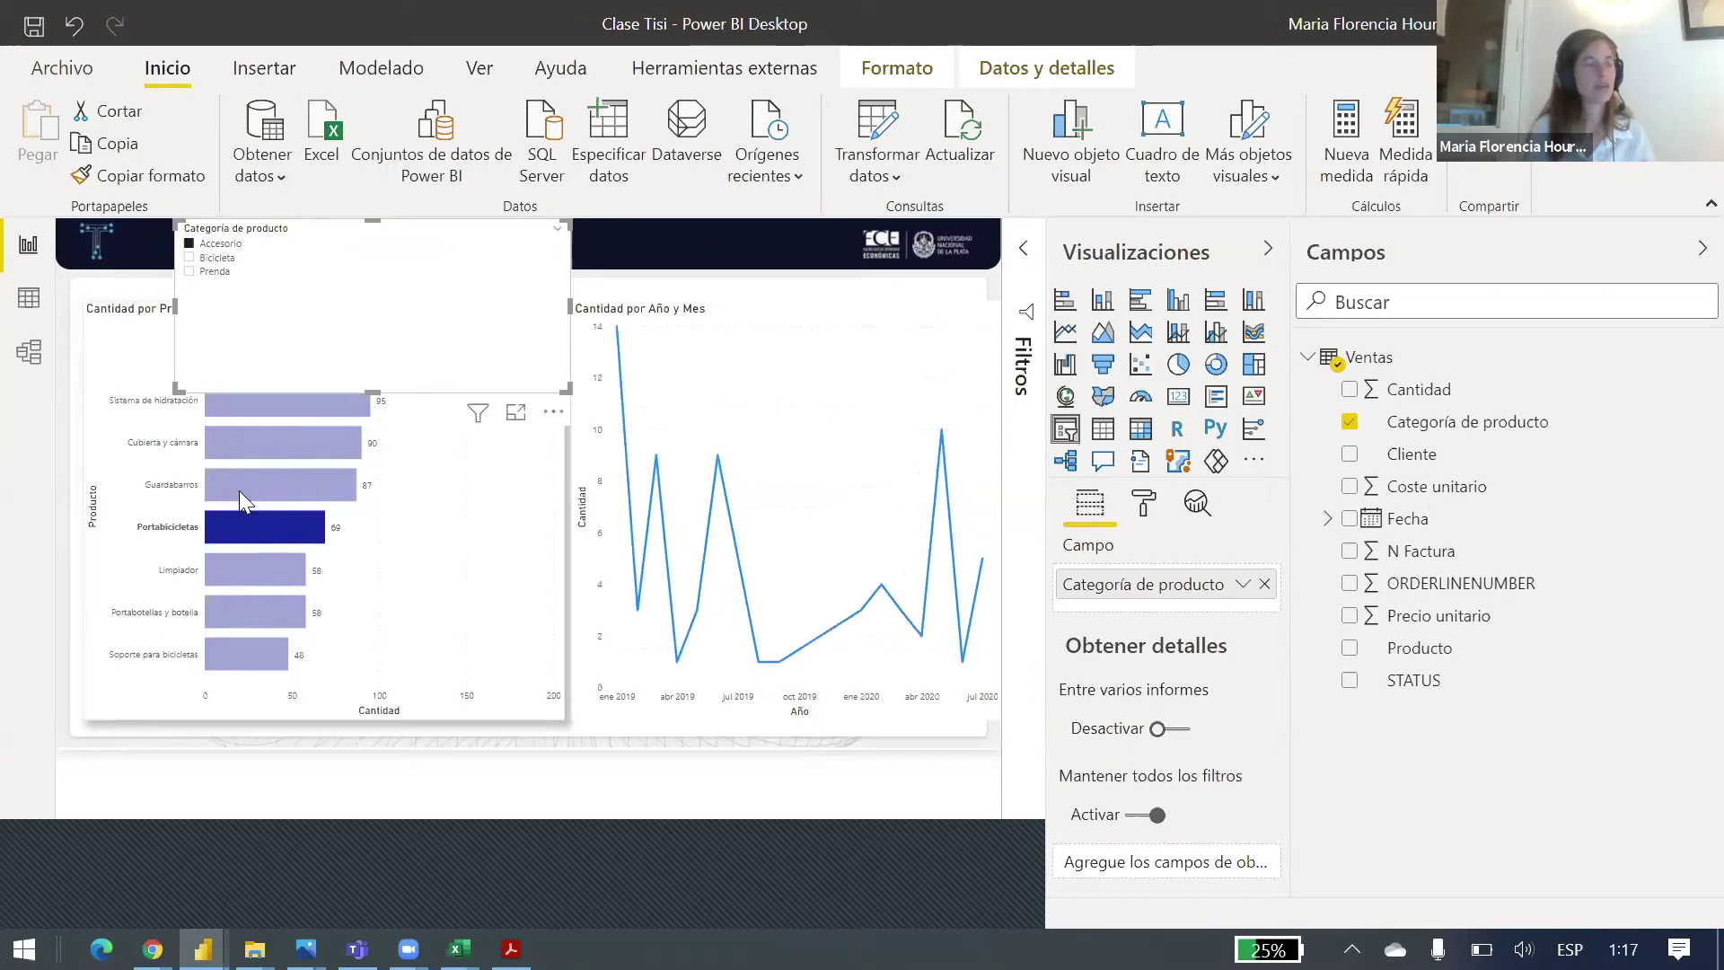
{"action": "left_click", "coordinate": [240, 500]}
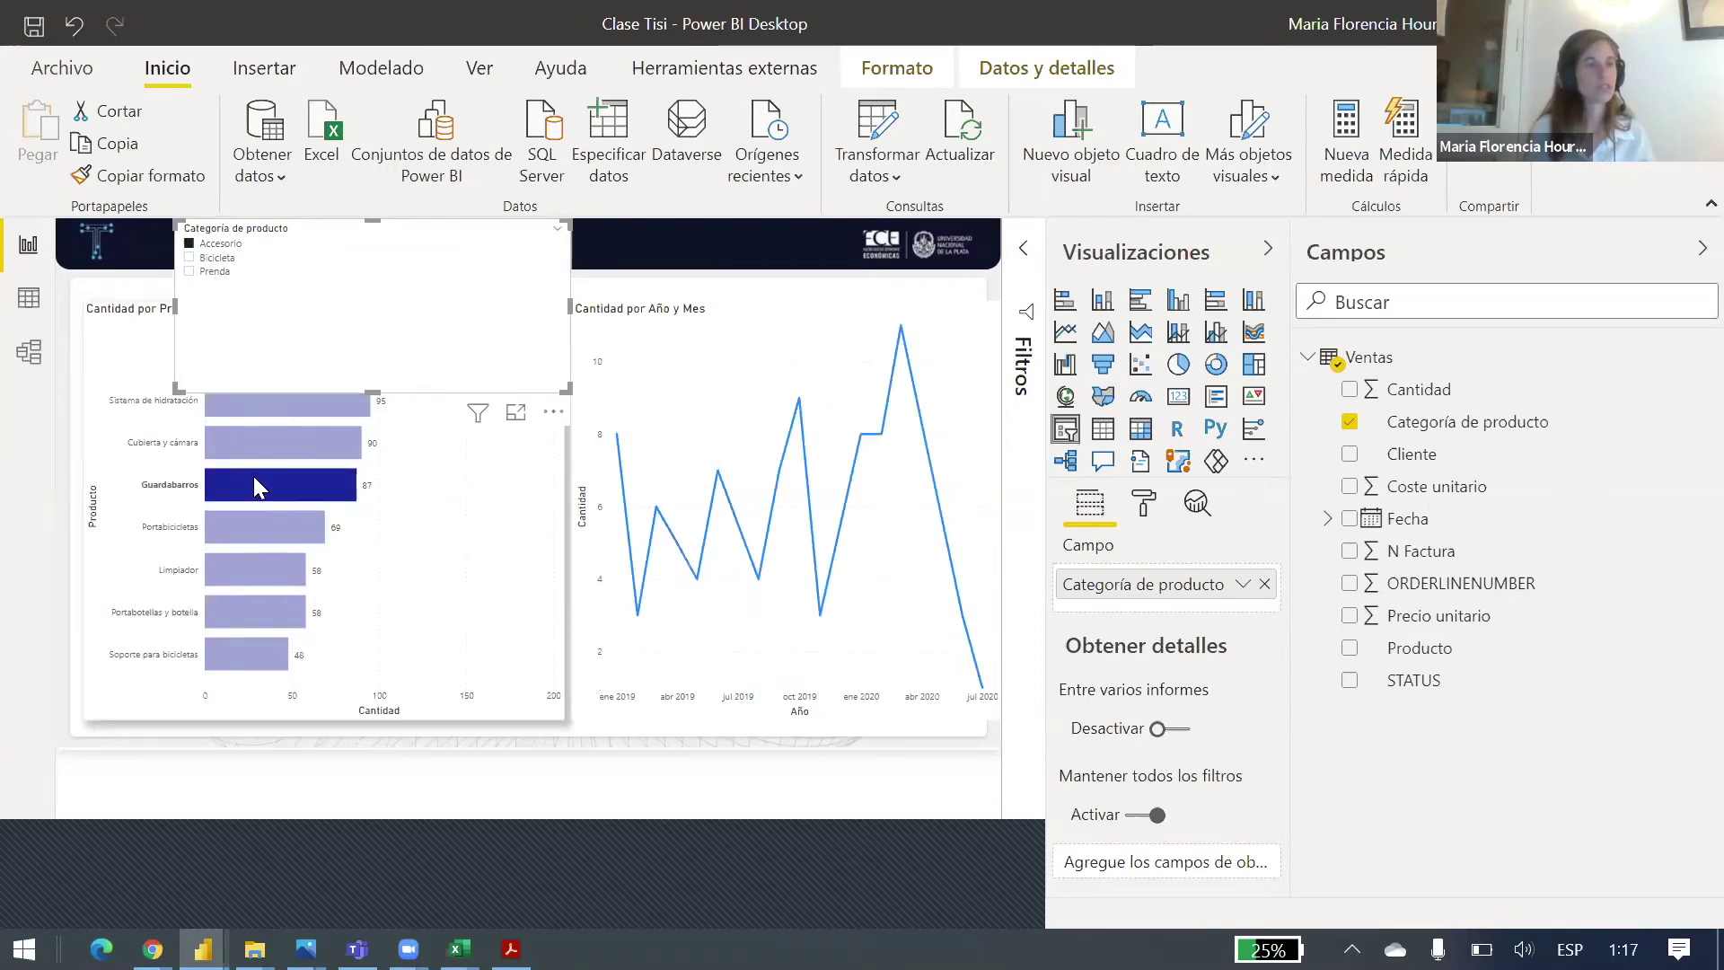
{"action": "left_click", "coordinate": [271, 440]}
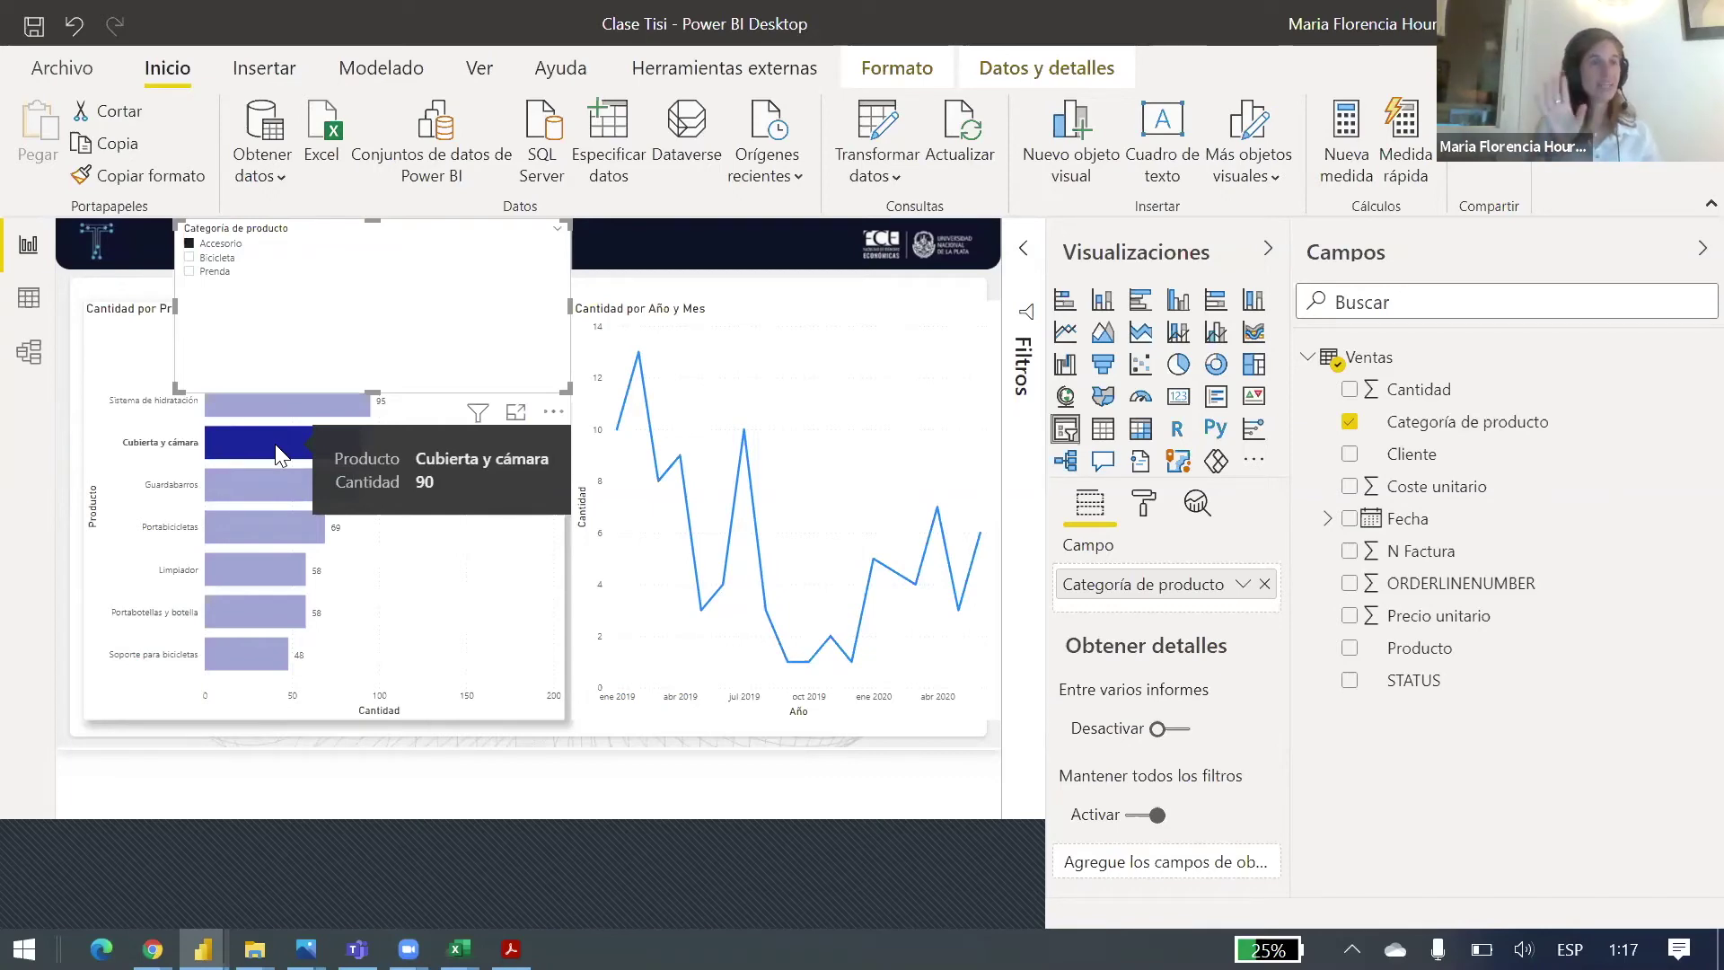
{"action": "left_click", "coordinate": [296, 498]}
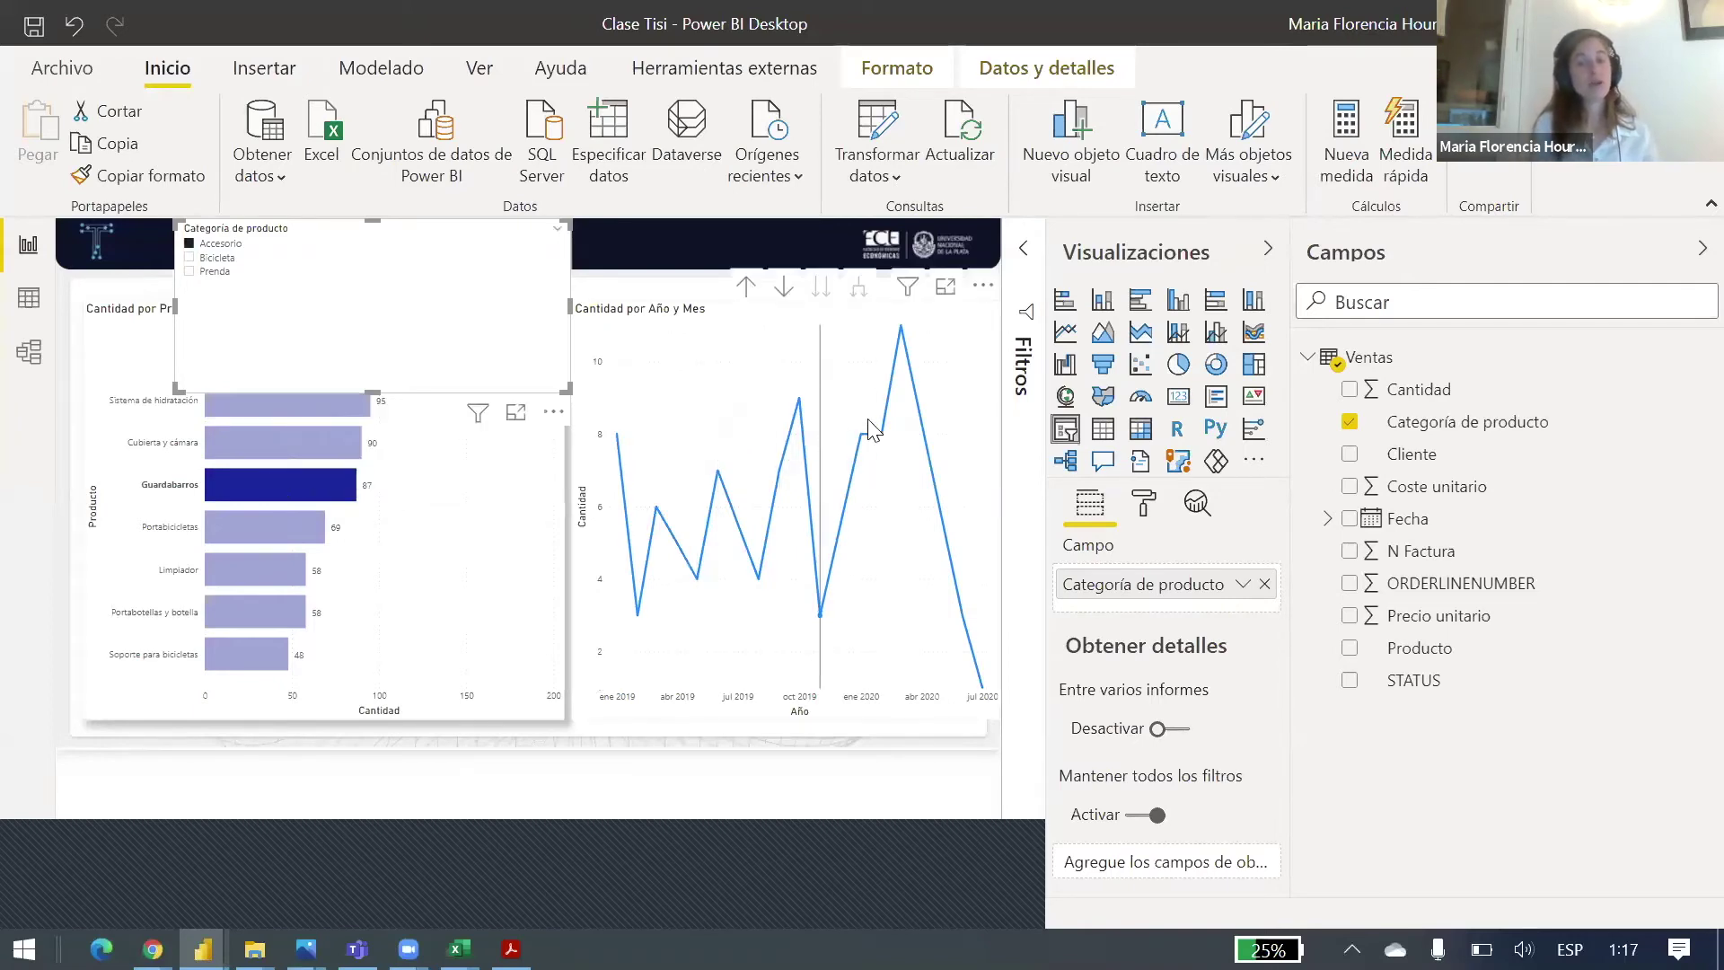
{"action": "mouse_move", "coordinate": [976, 406]}
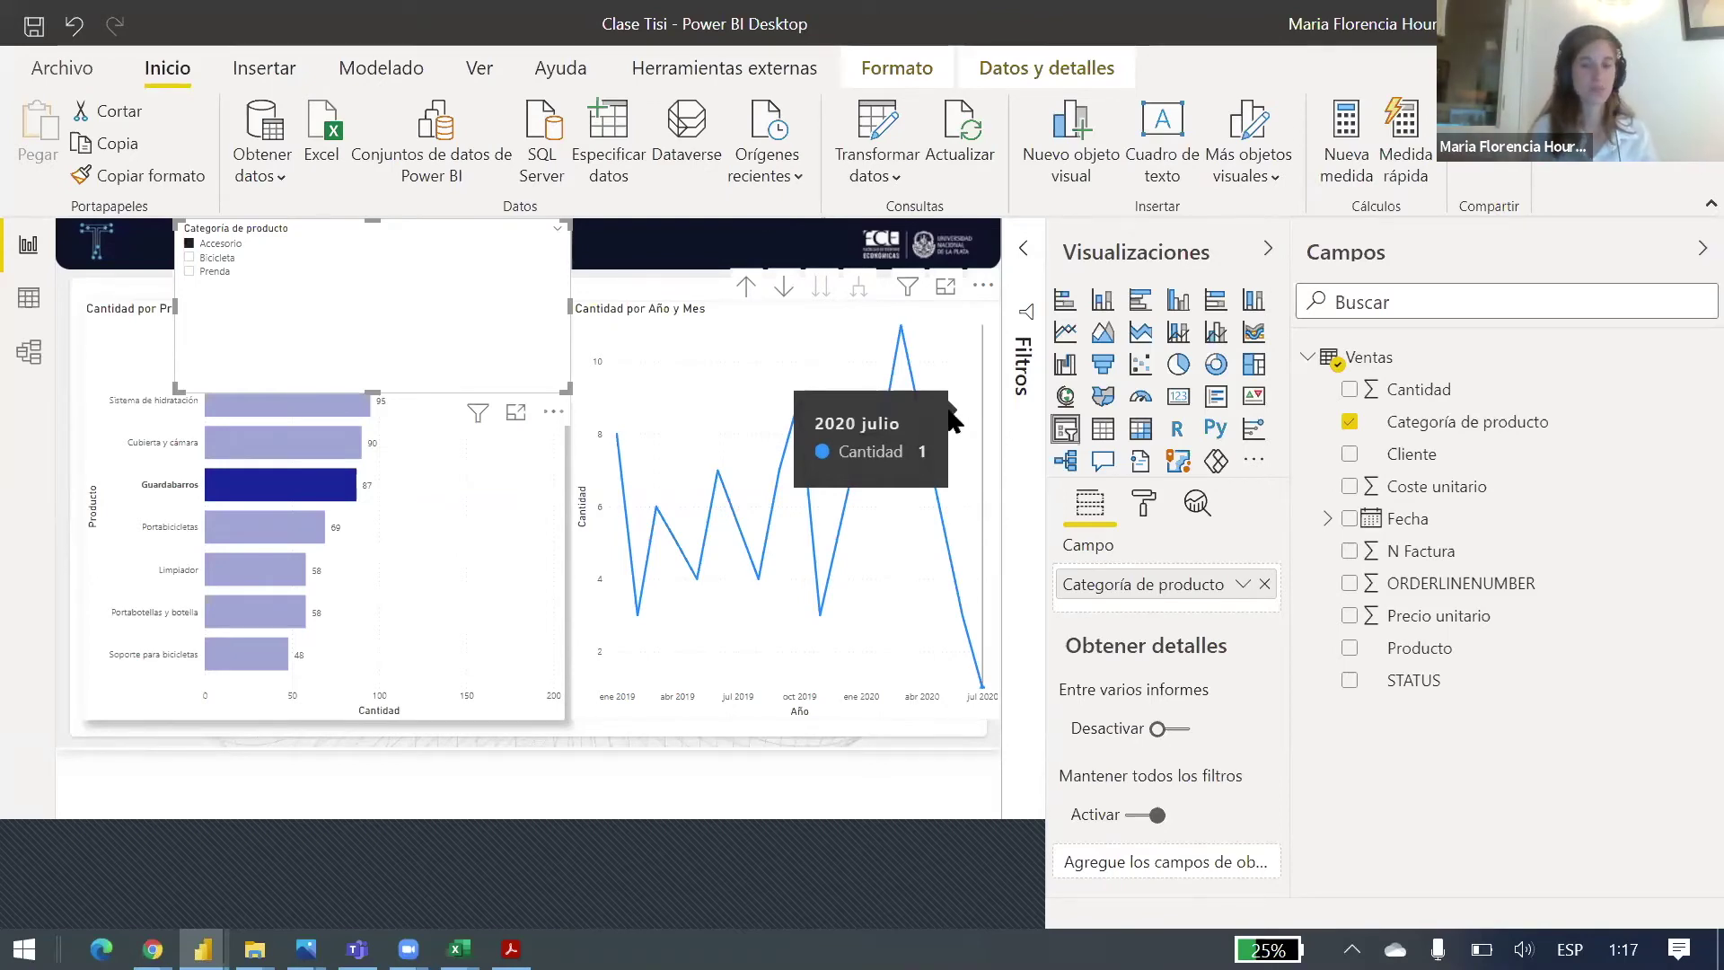
Step: Examine the monthly trend for Cubierta y cámara, Sistema de hidratación, Portabicicletas and Limpiador, finishing with no product selected
{"action": "left_click", "coordinate": [292, 447]}
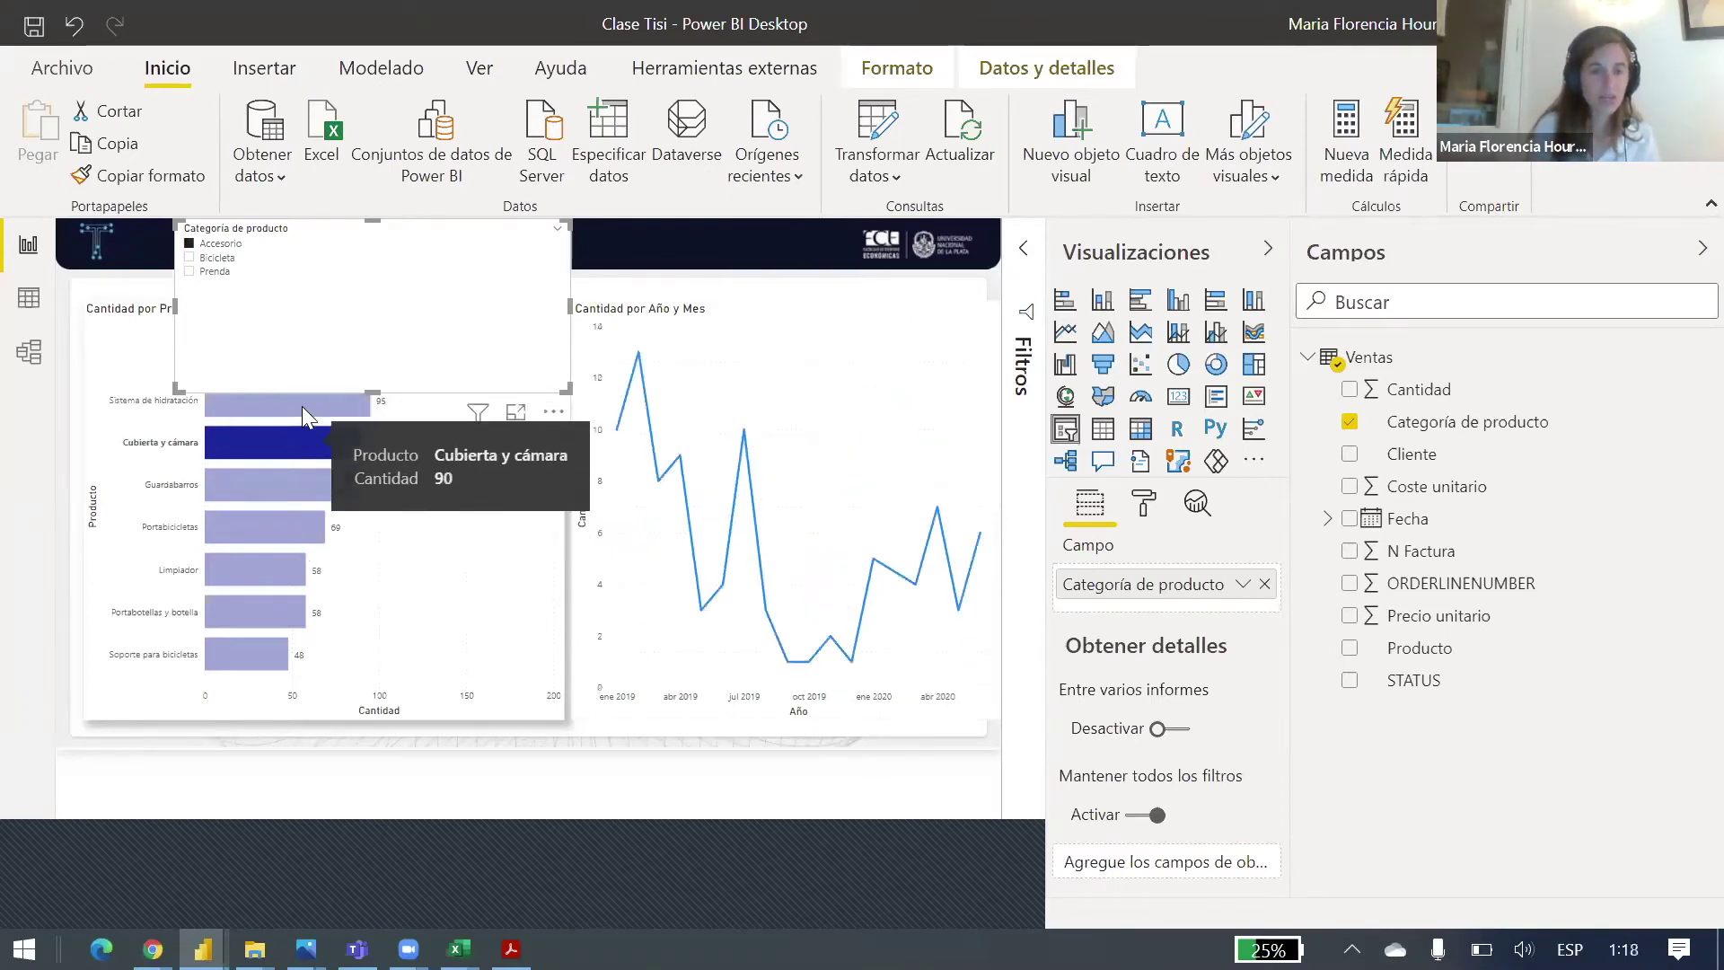
{"action": "left_click", "coordinate": [302, 406]}
{"action": "left_click", "coordinate": [270, 528]}
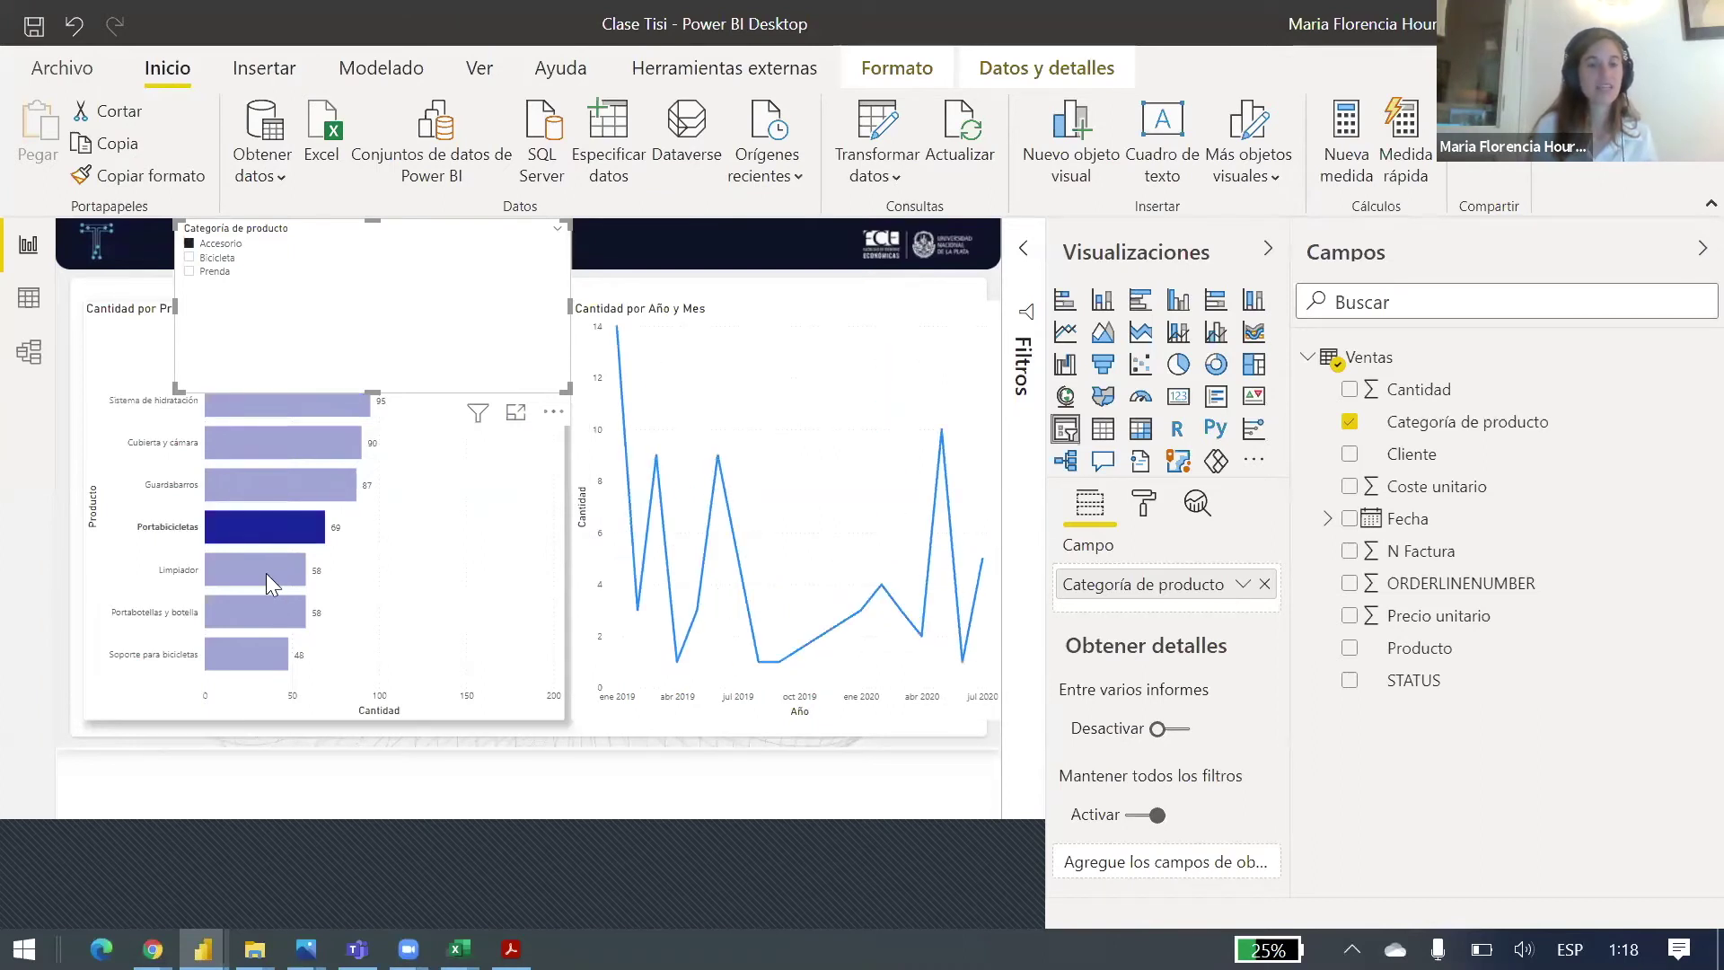
{"action": "left_click", "coordinate": [280, 571]}
{"action": "left_click", "coordinate": [281, 571]}
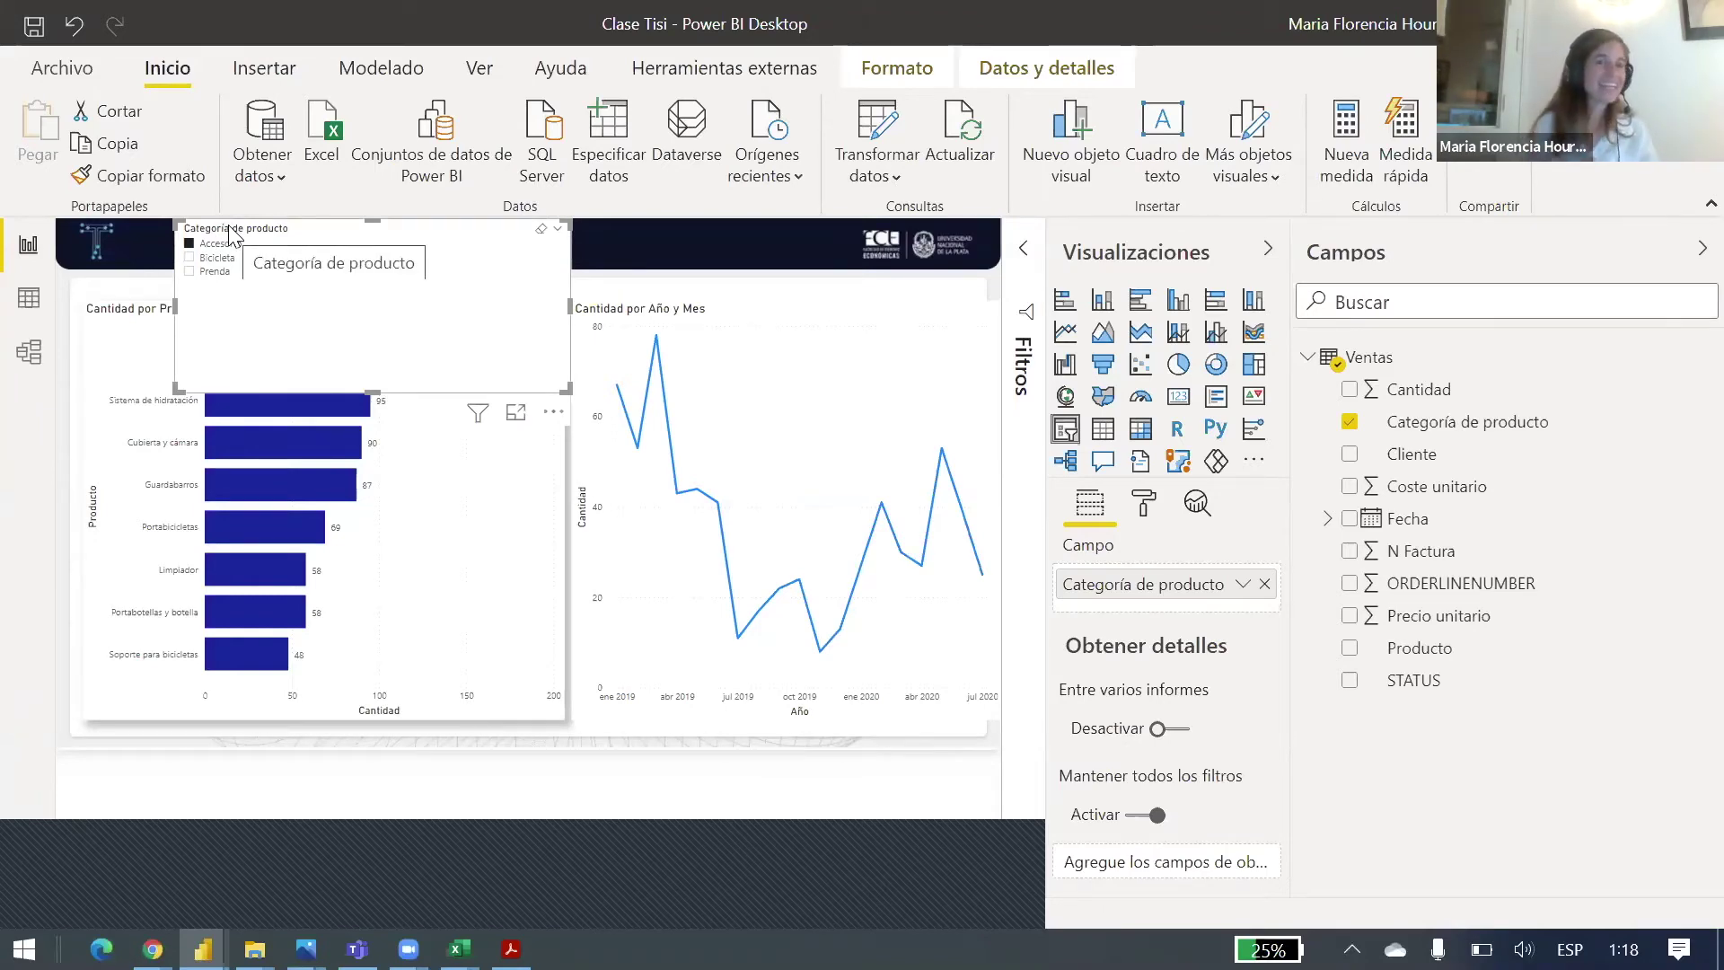
Step: Filter the report by Bicicleta, examine the monthly trend for Bicicleta de carretera, and clear the product selection
{"action": "left_click", "coordinate": [214, 259]}
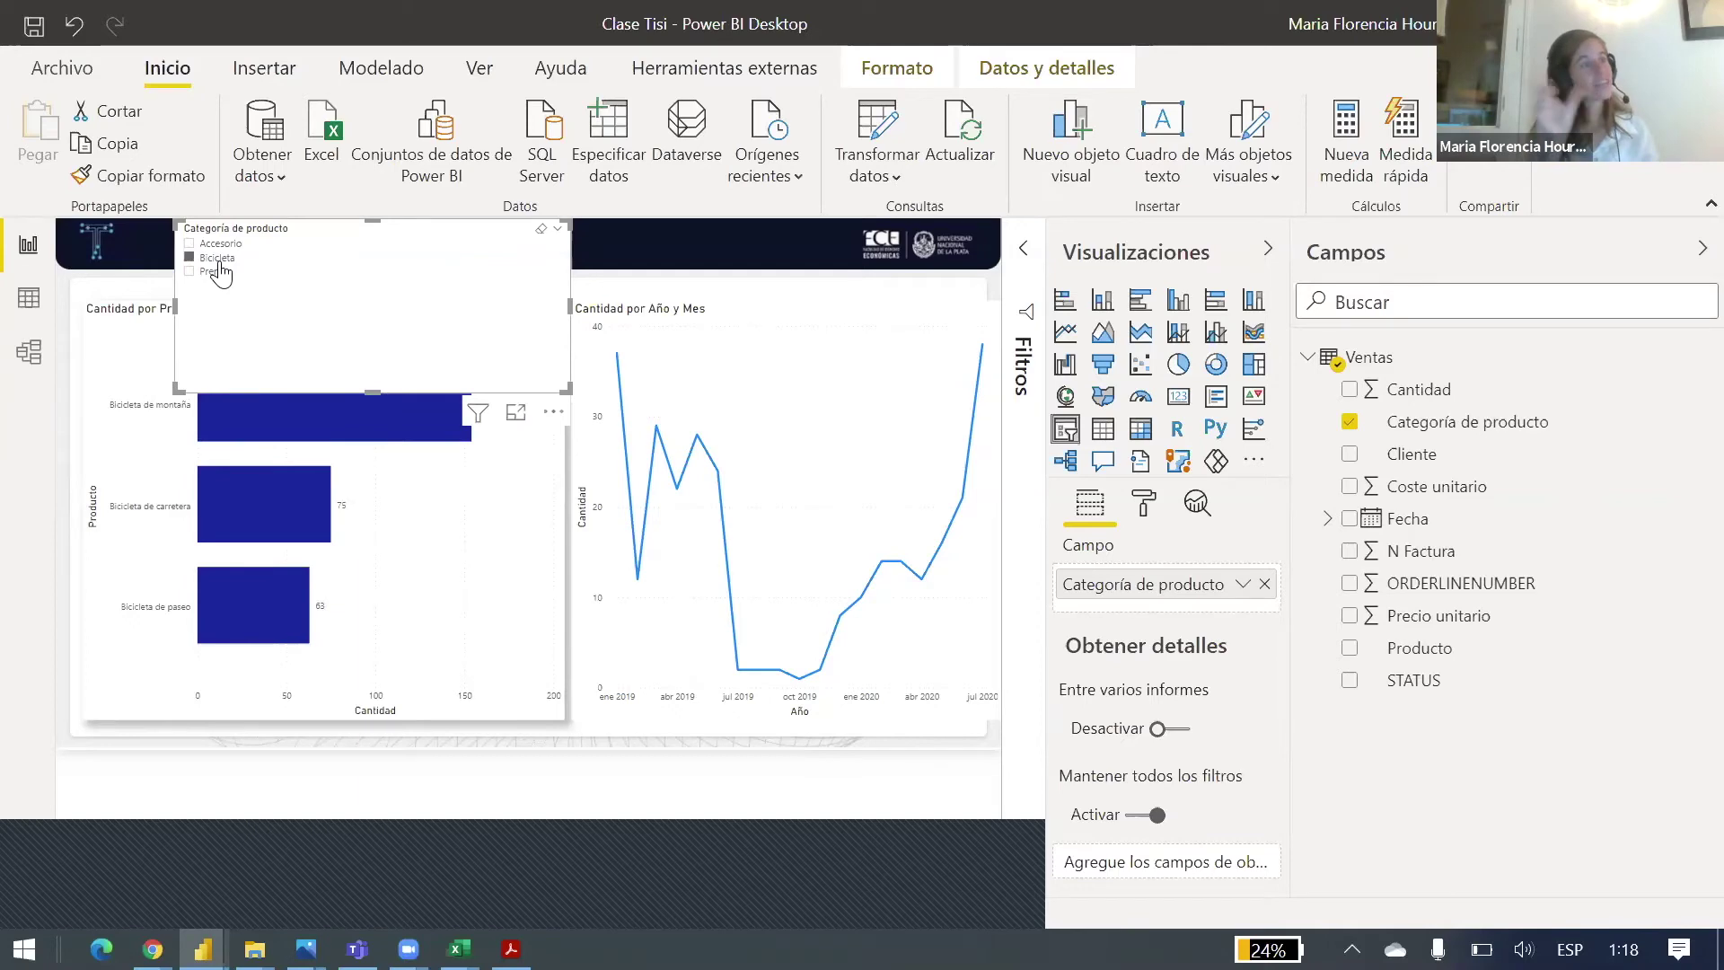
{"action": "left_click", "coordinate": [268, 510]}
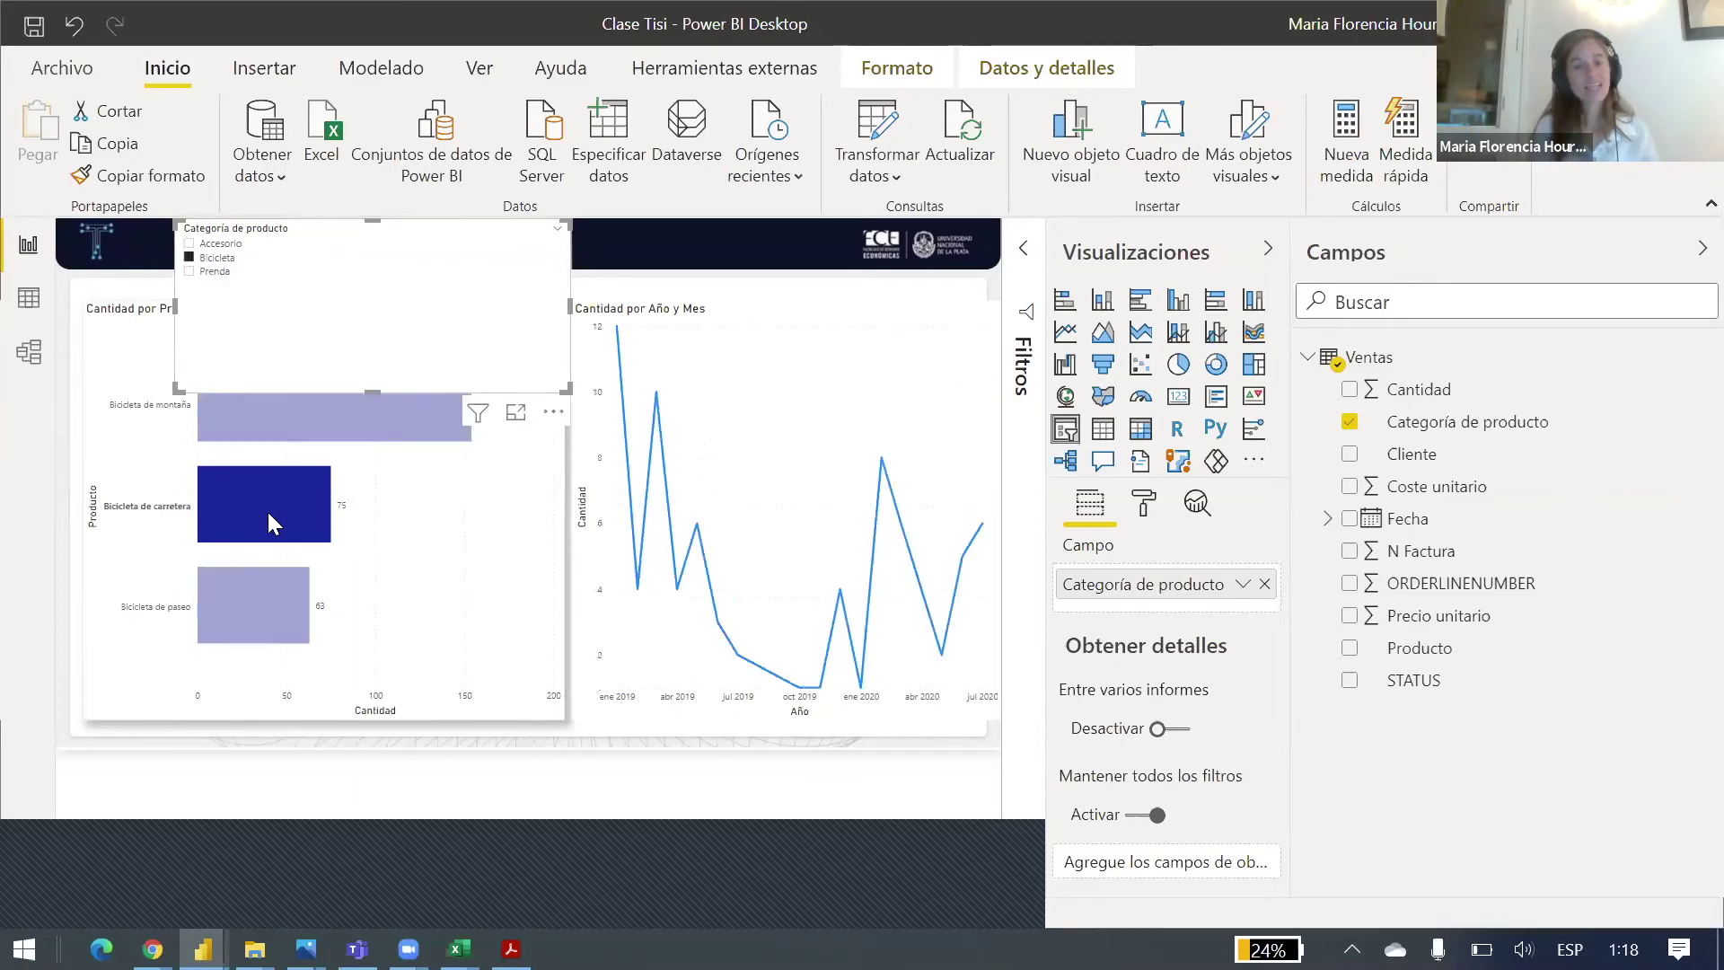
{"action": "left_click", "coordinate": [716, 744]}
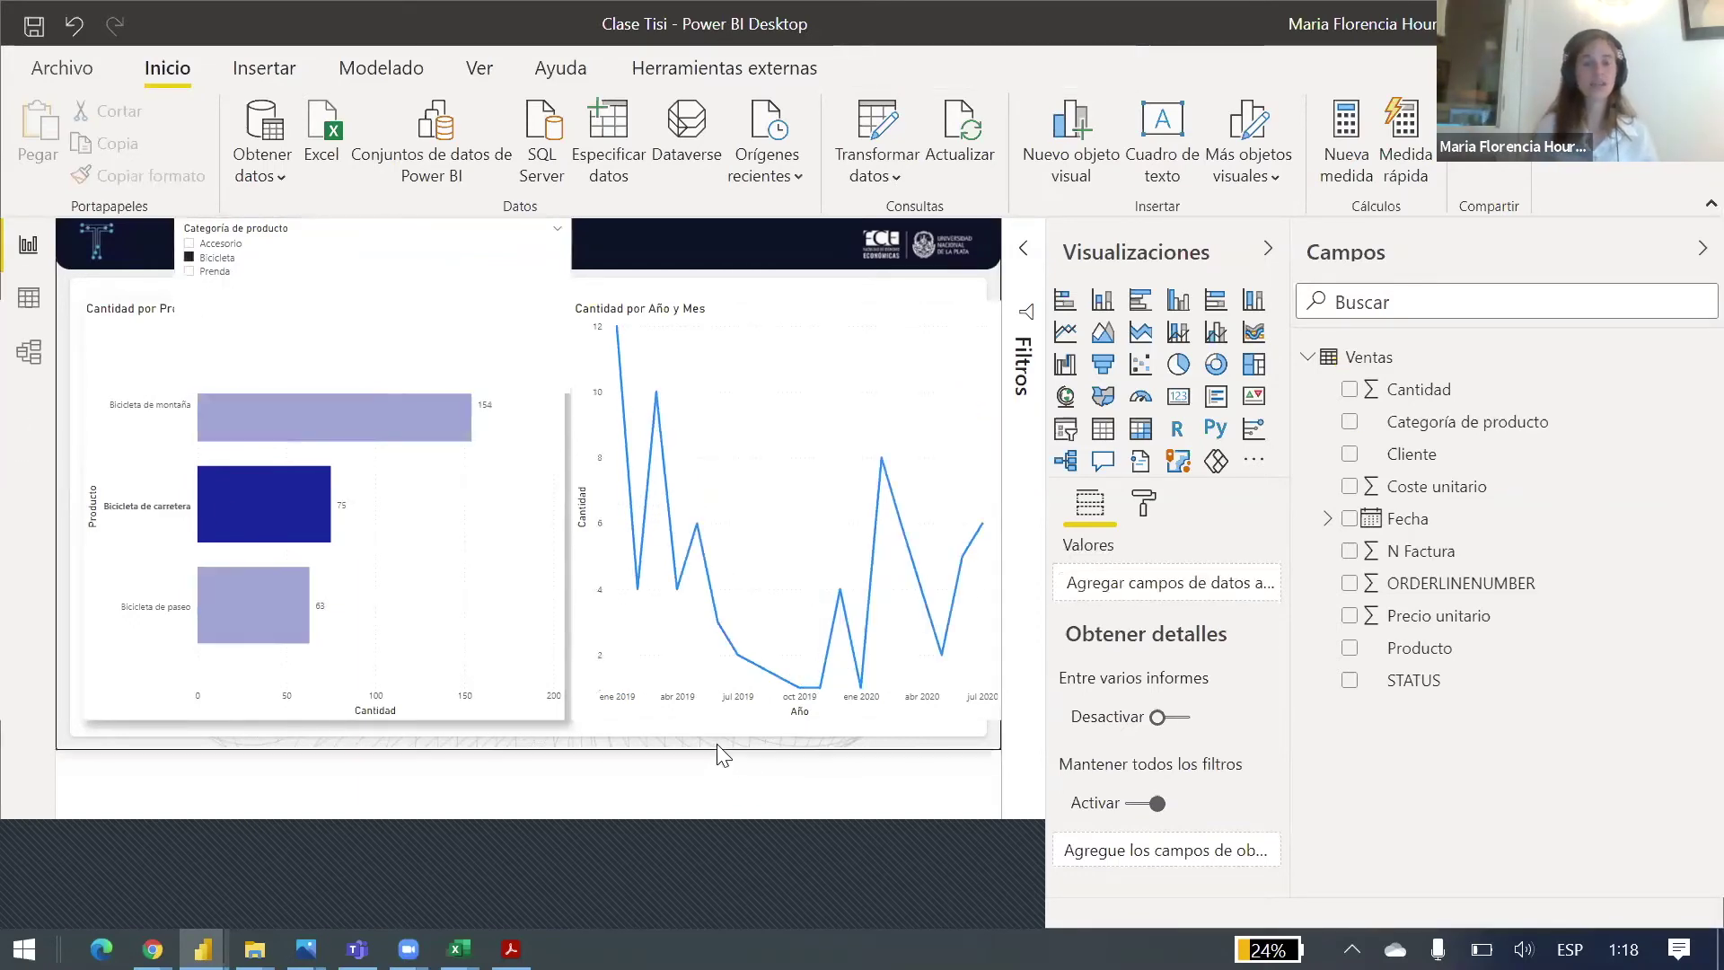
{"action": "left_click", "coordinate": [768, 568]}
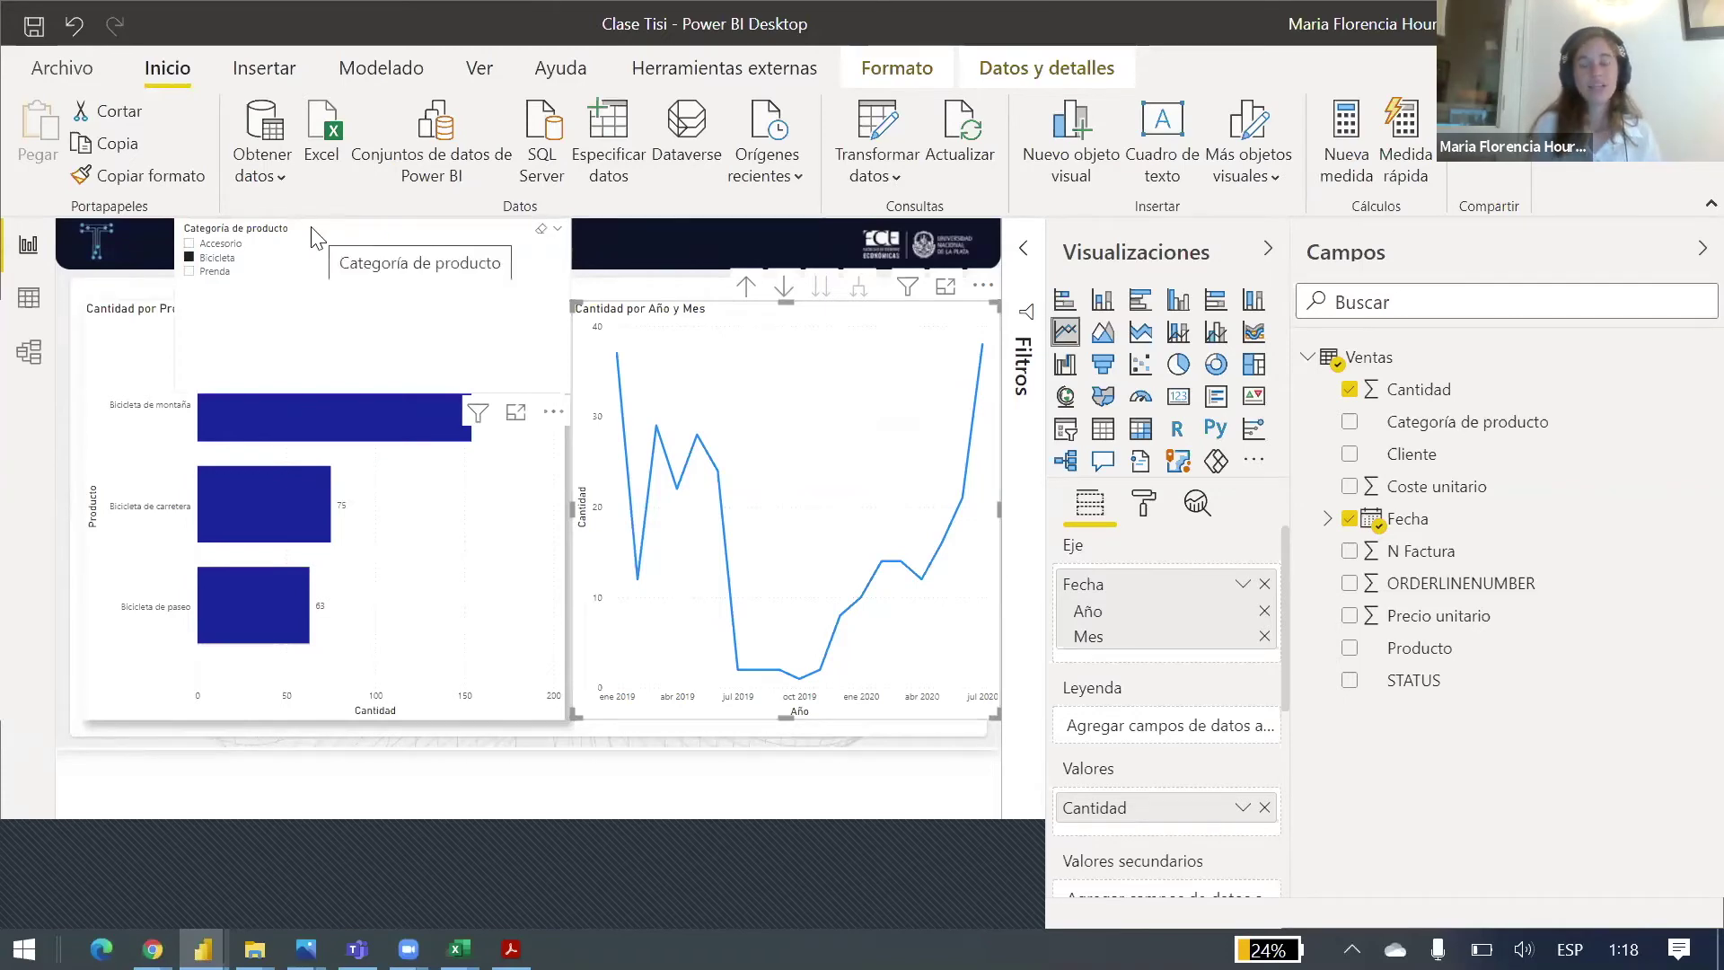
Step: Turn the Categoría de producto slicer into a dropdown and shrink it to fit inside the dark header banner
{"action": "left_click", "coordinate": [221, 230]}
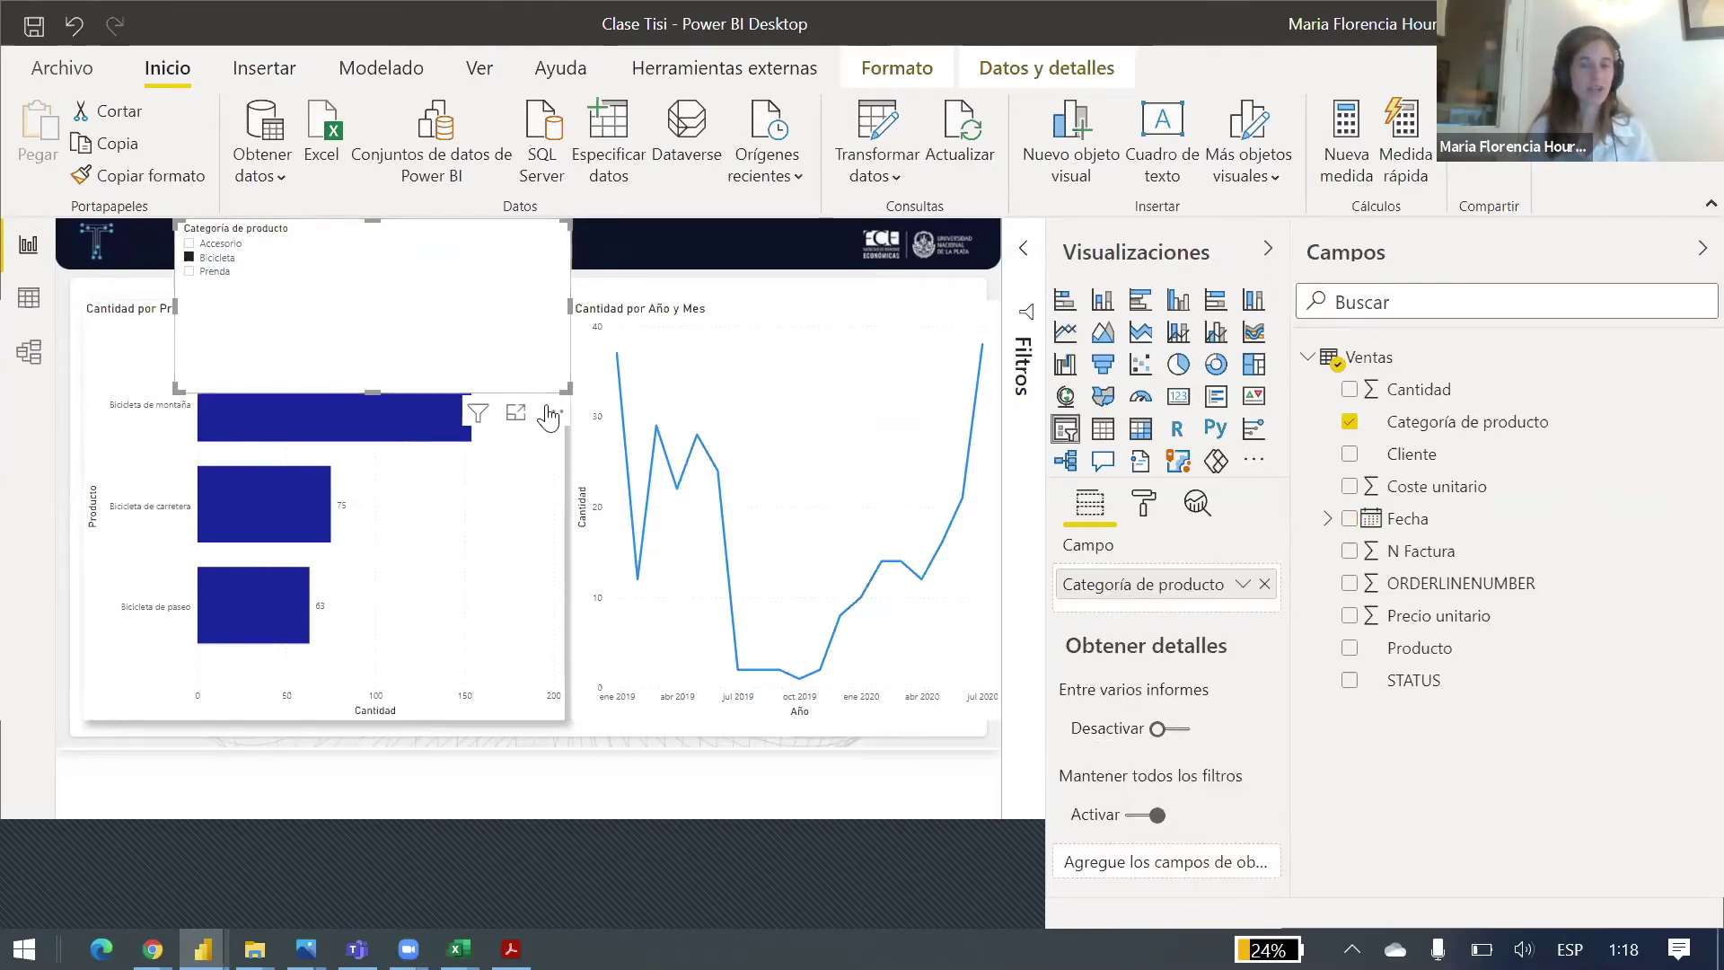
{"action": "left_click_drag", "start_coordinate": [566, 390], "coordinate": [697, 476]}
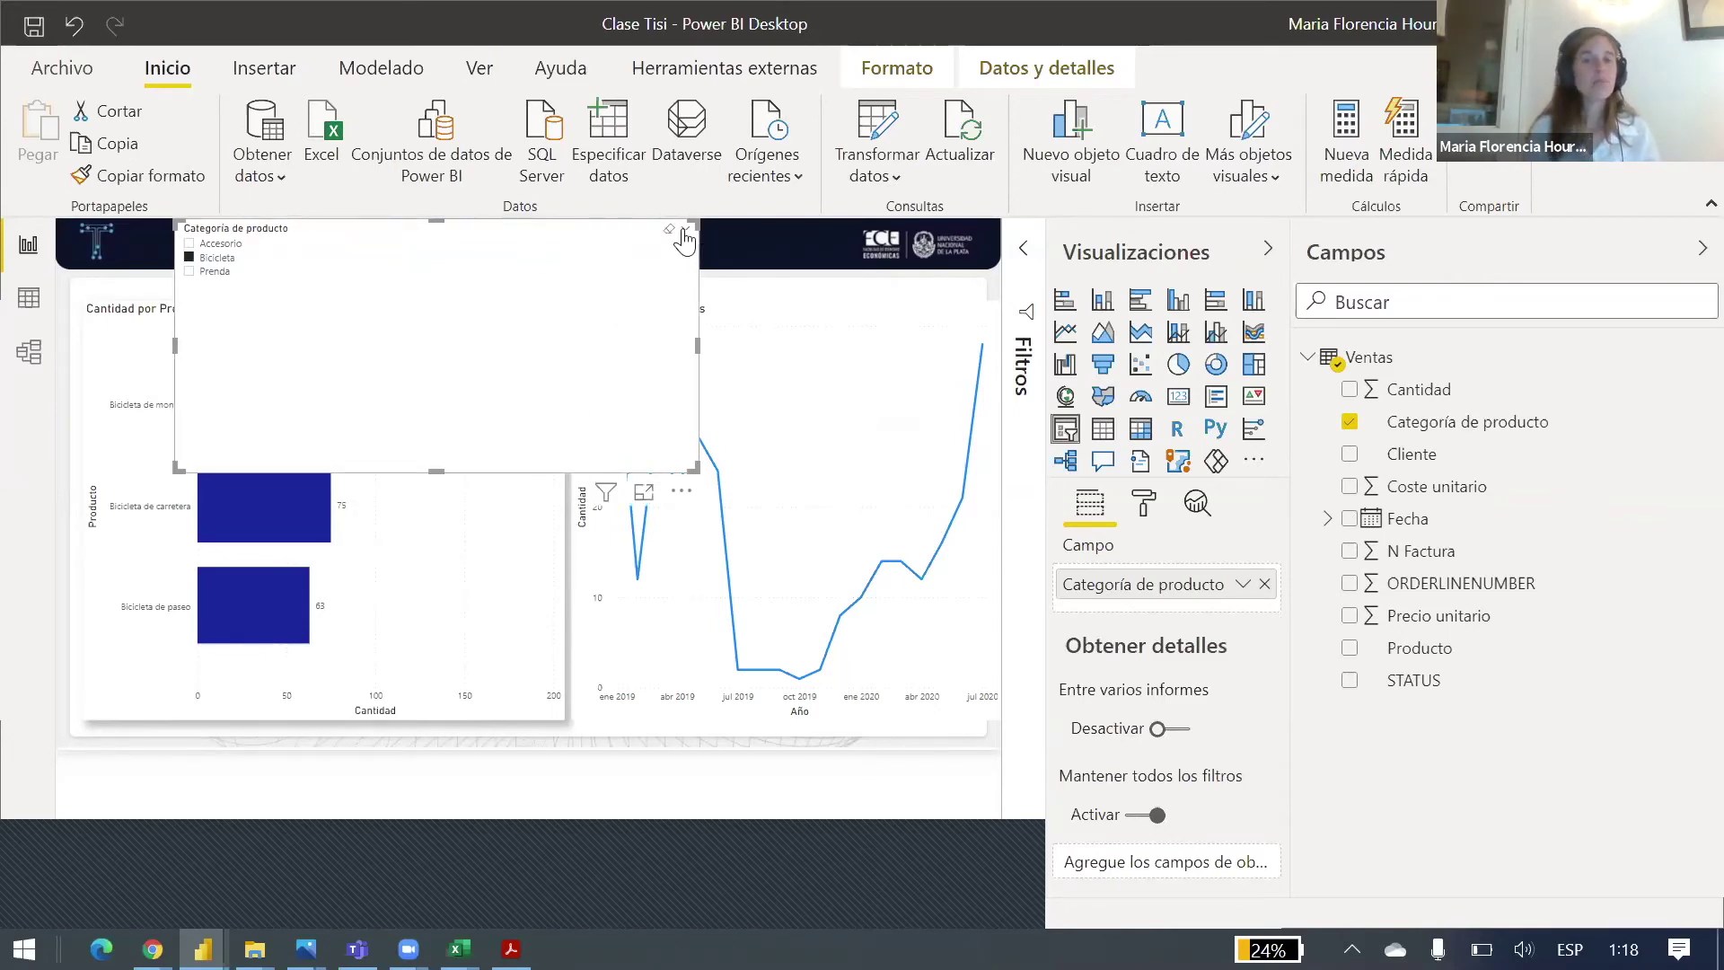
{"action": "left_click", "coordinate": [685, 237]}
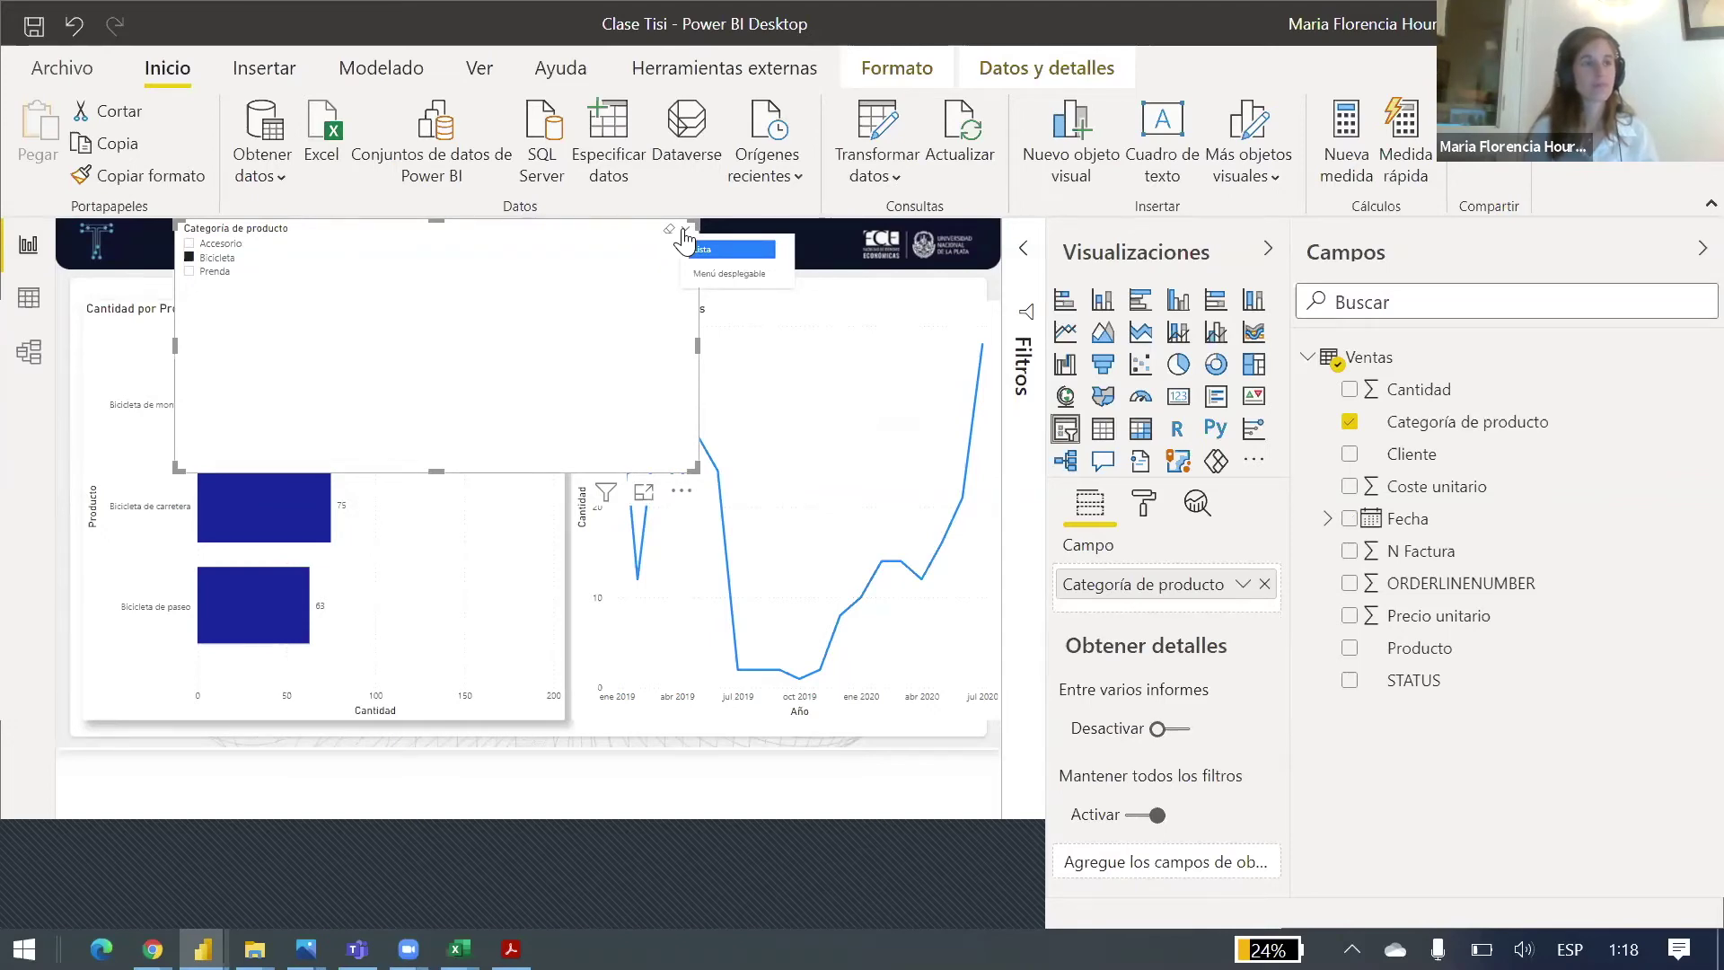
{"action": "left_click", "coordinate": [707, 275]}
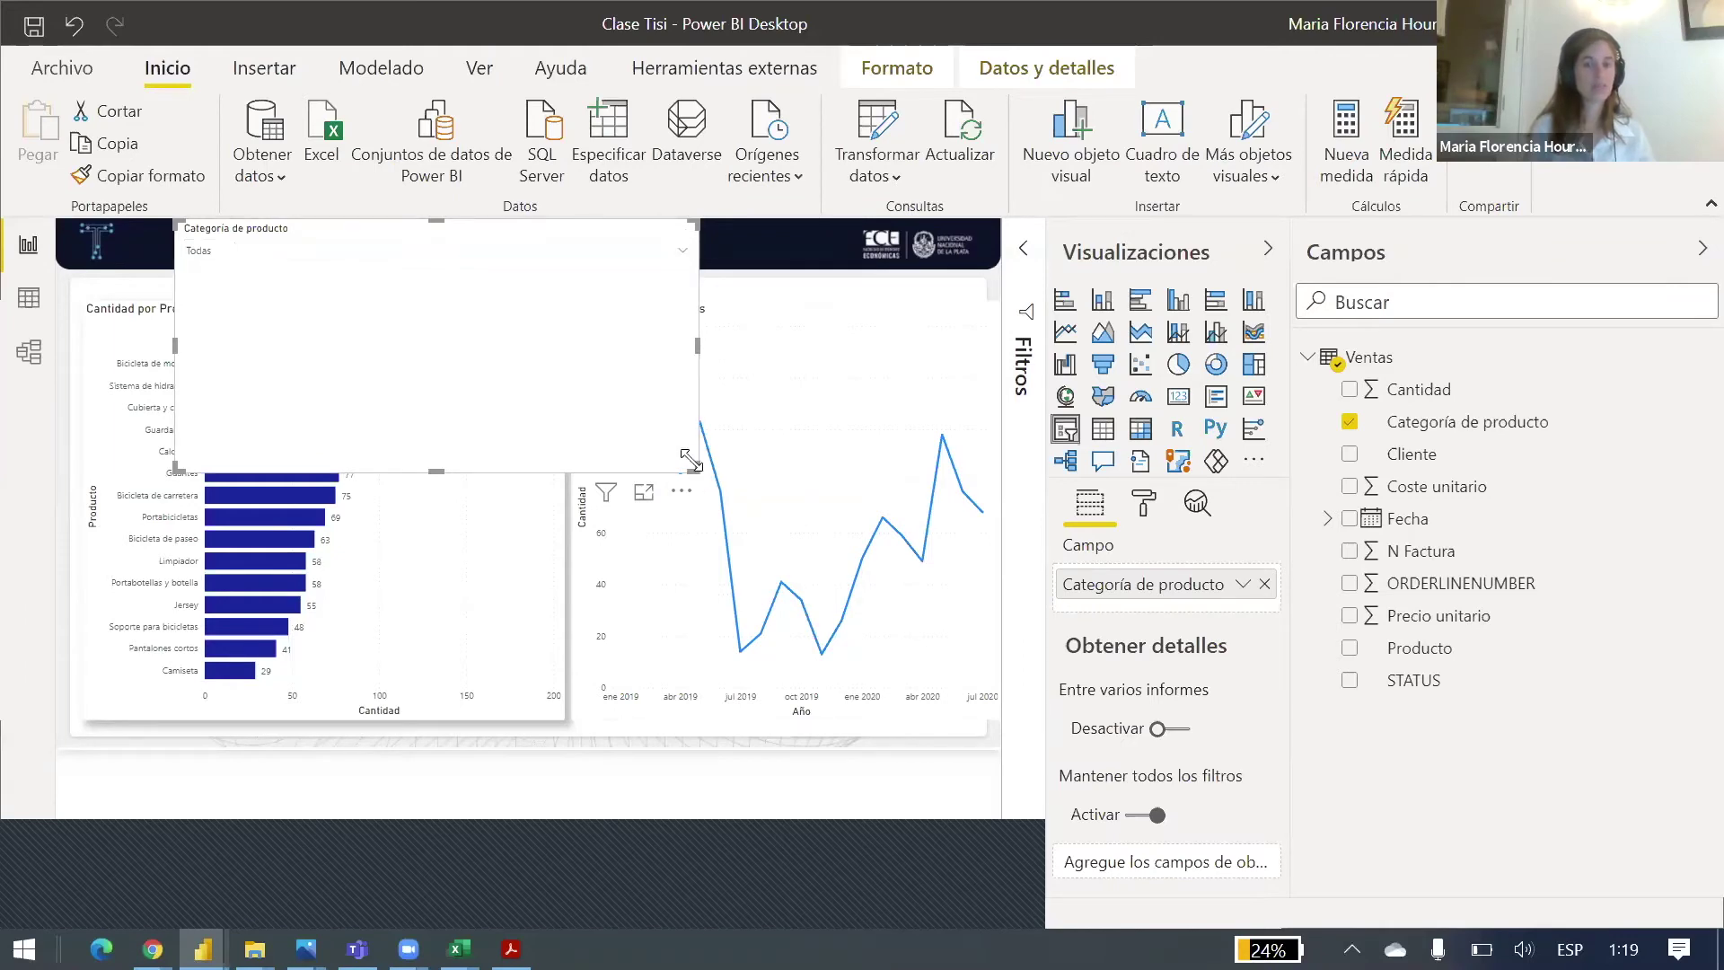
{"action": "left_click_drag", "start_coordinate": [695, 469], "coordinate": [619, 334]}
{"action": "left_click_drag", "start_coordinate": [492, 289], "coordinate": [489, 265]}
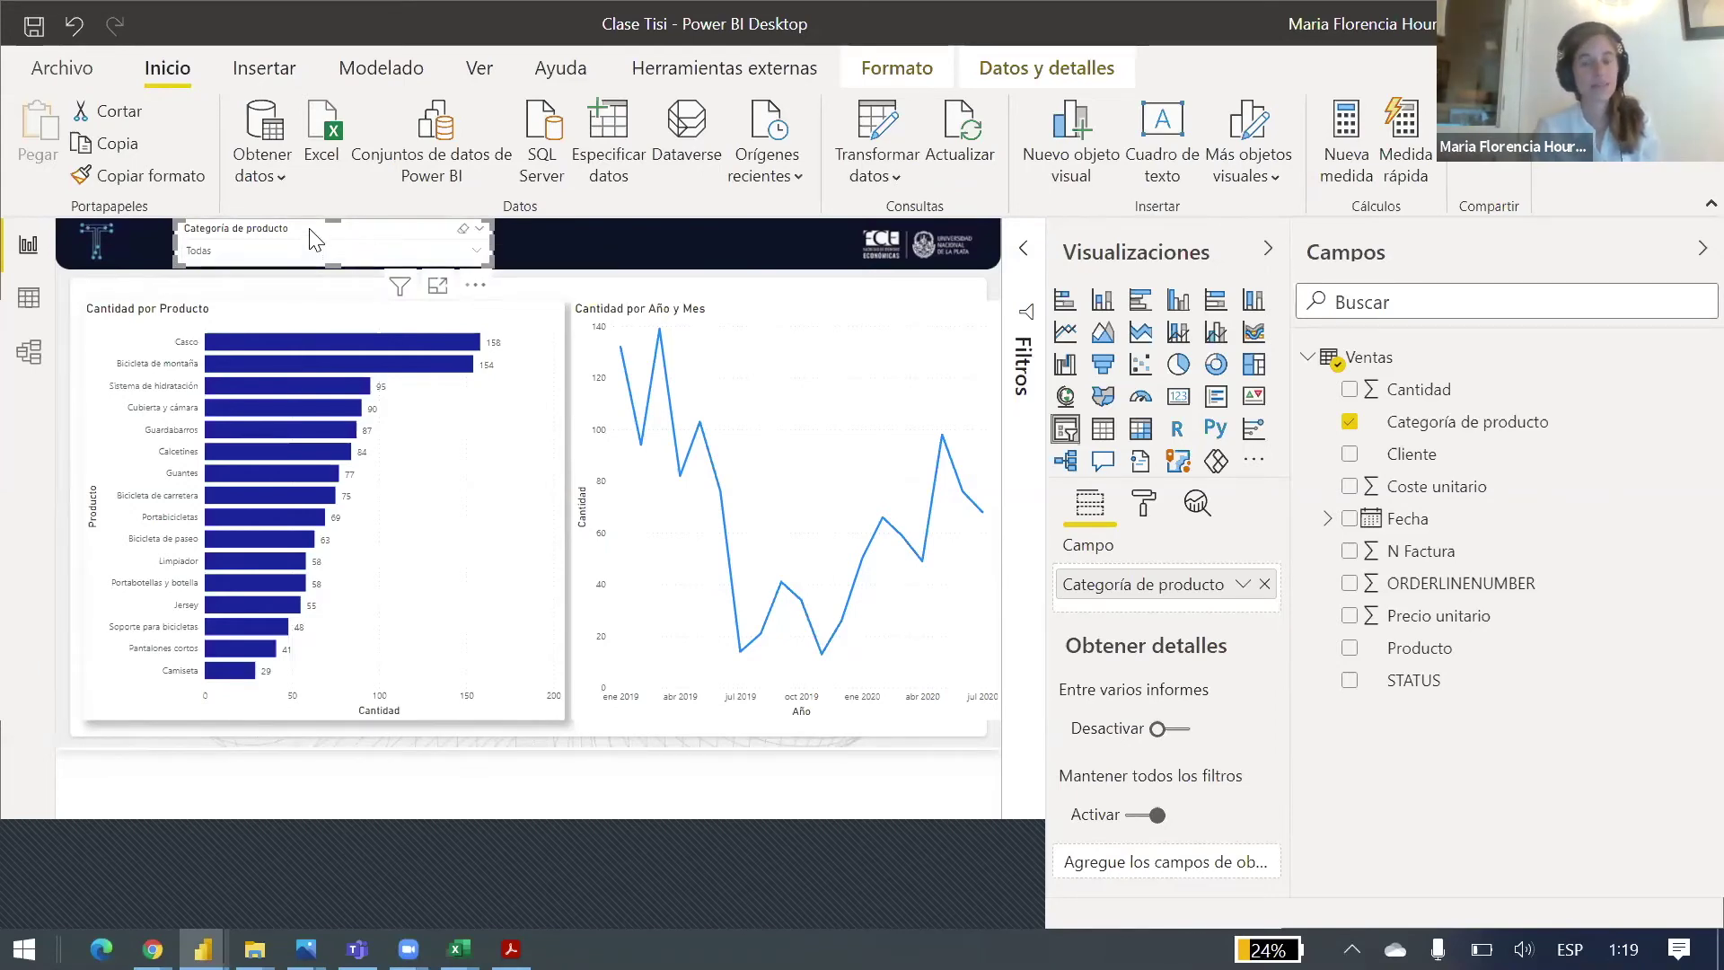
Step: Compare the formatting options offered for the slicer, the product bar chart and the monthly line chart
{"action": "left_click", "coordinate": [1150, 508]}
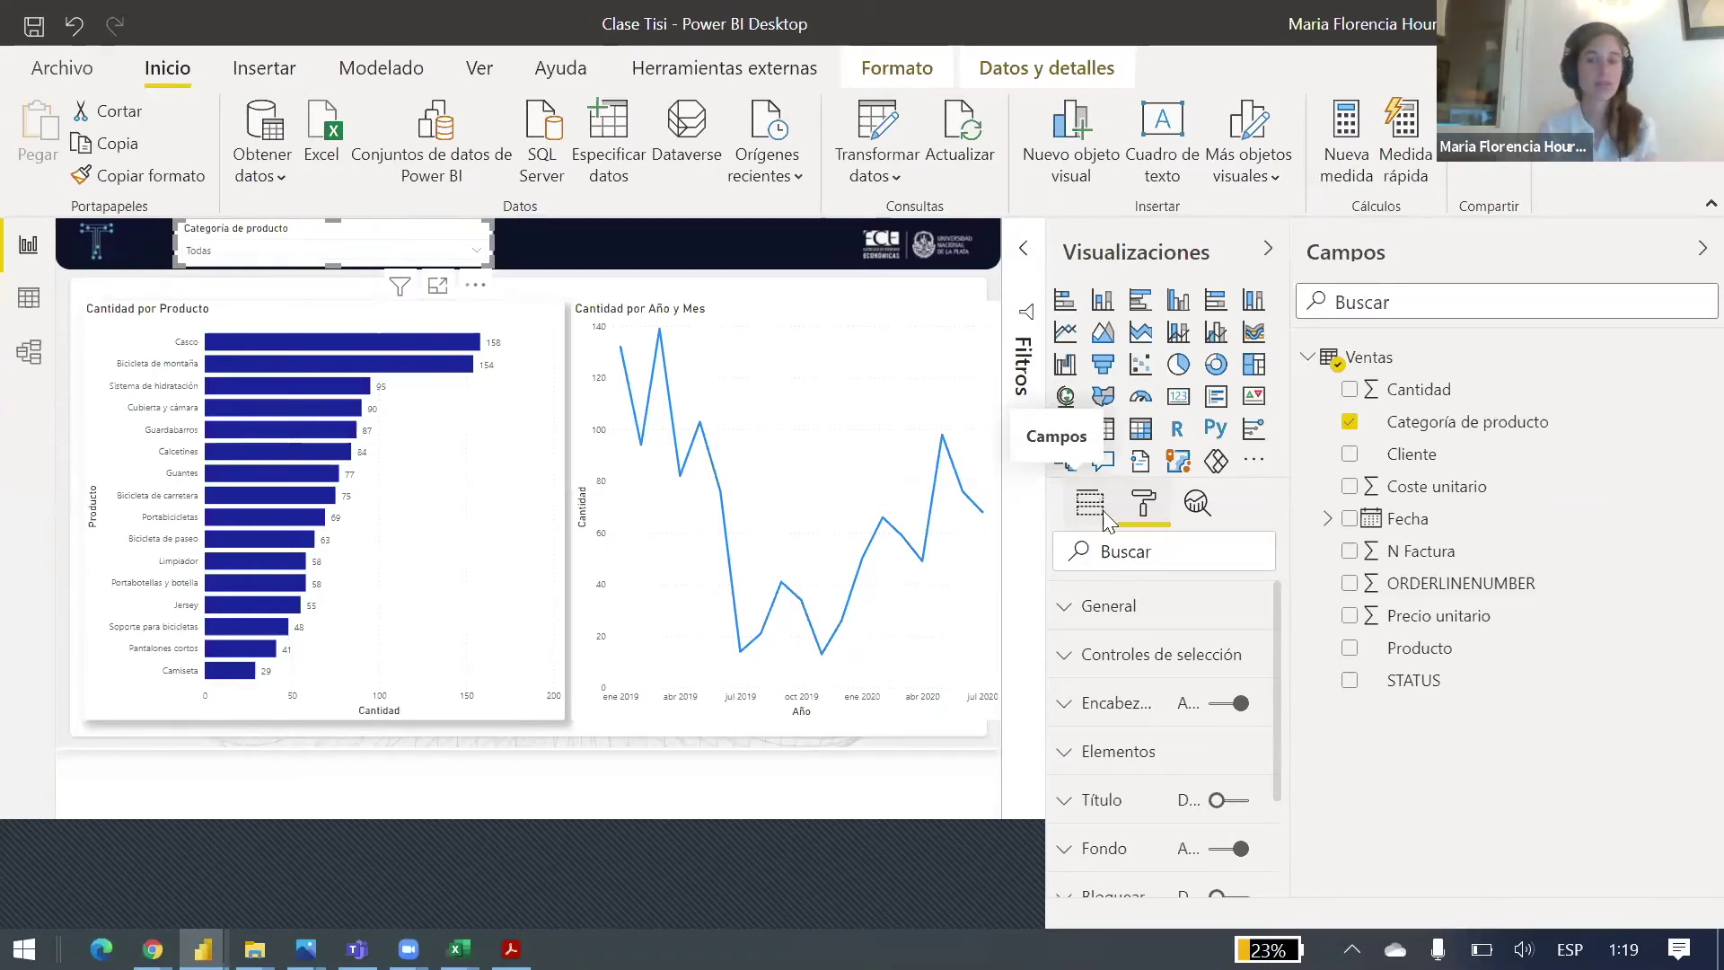
{"action": "left_click", "coordinate": [494, 339]}
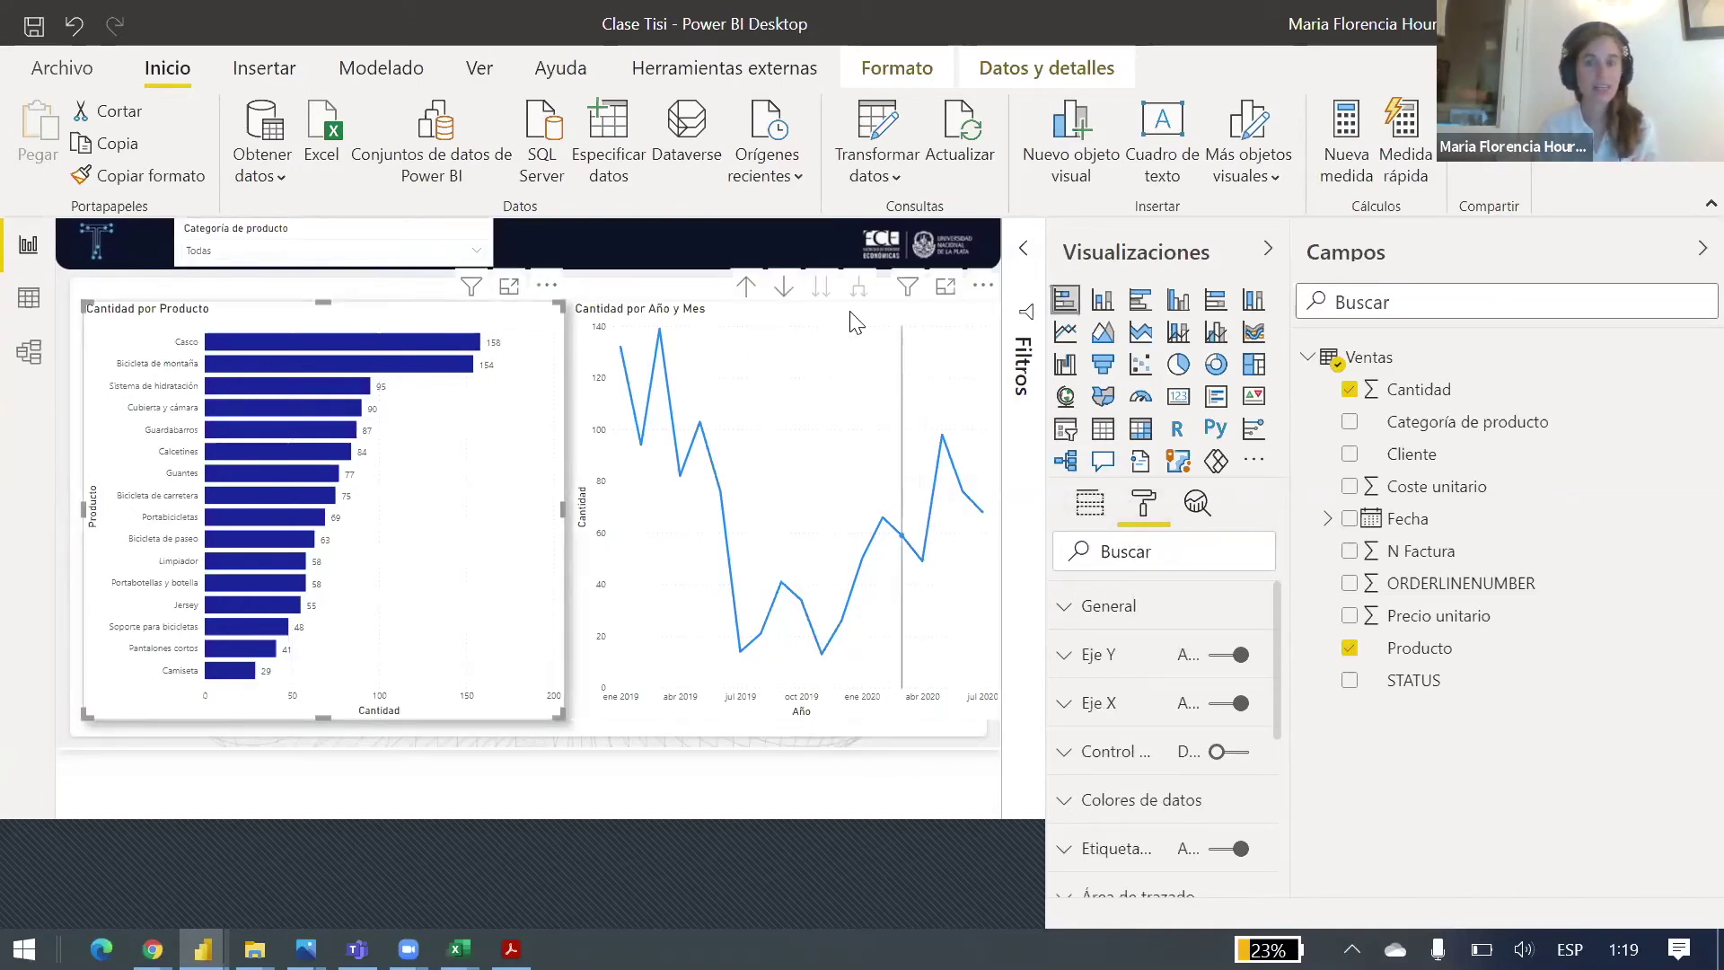
{"action": "left_click", "coordinate": [867, 382]}
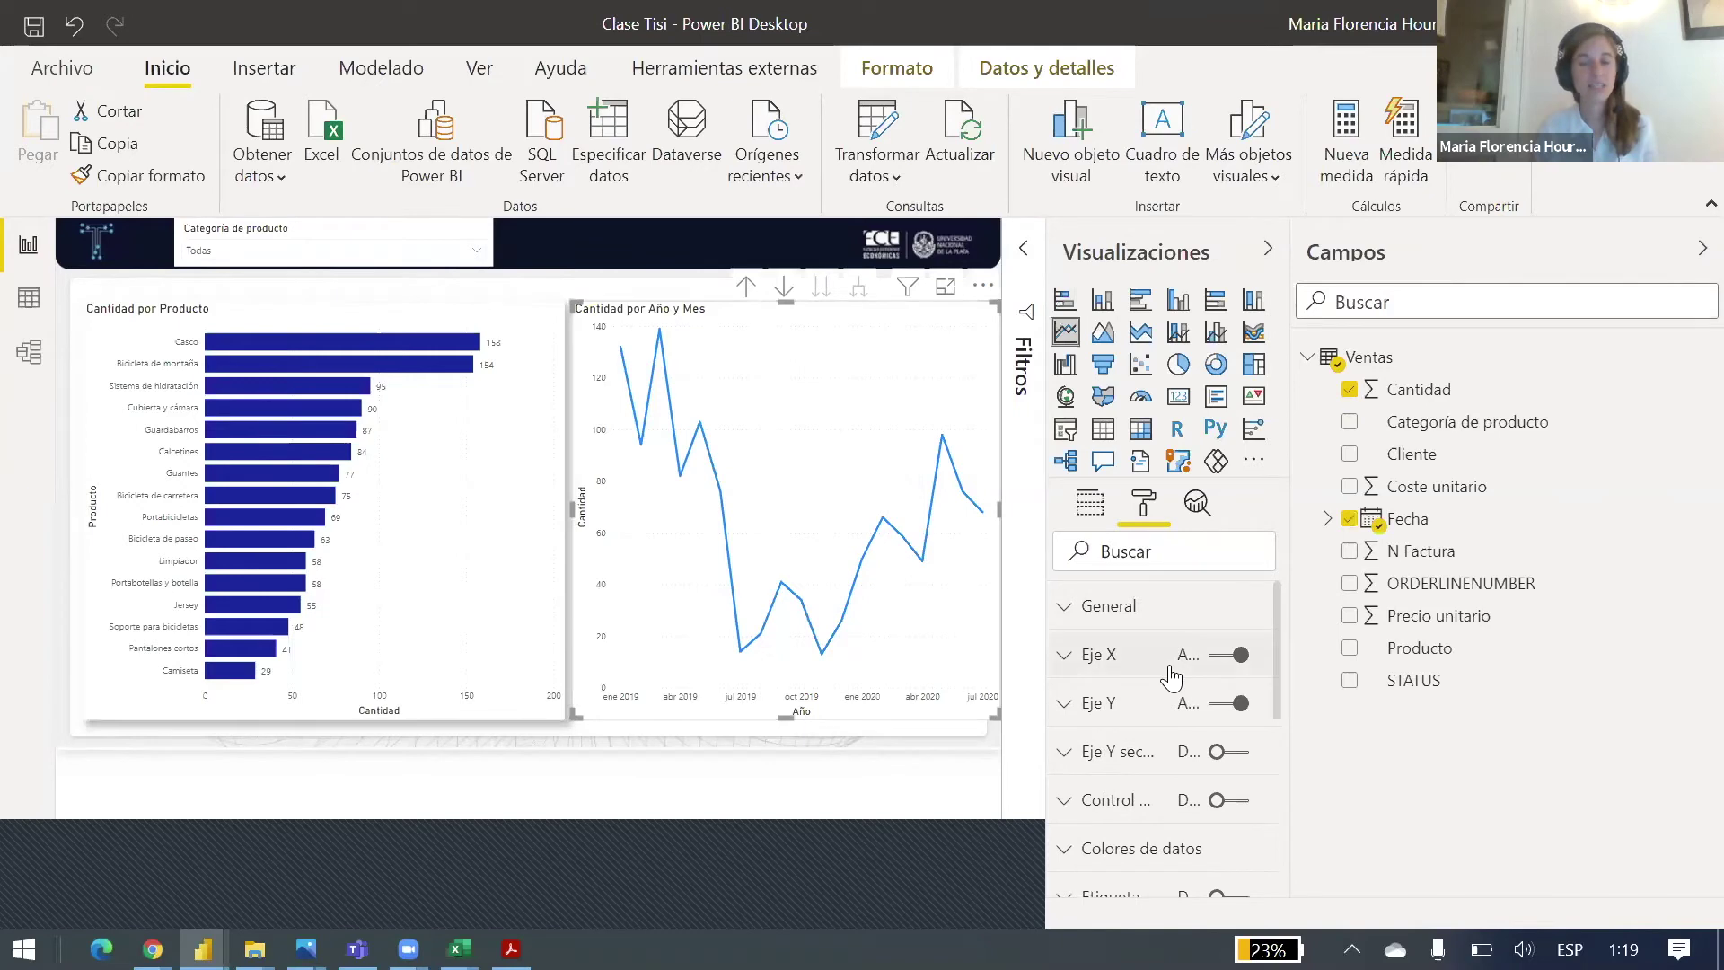
{"action": "left_click", "coordinate": [261, 237]}
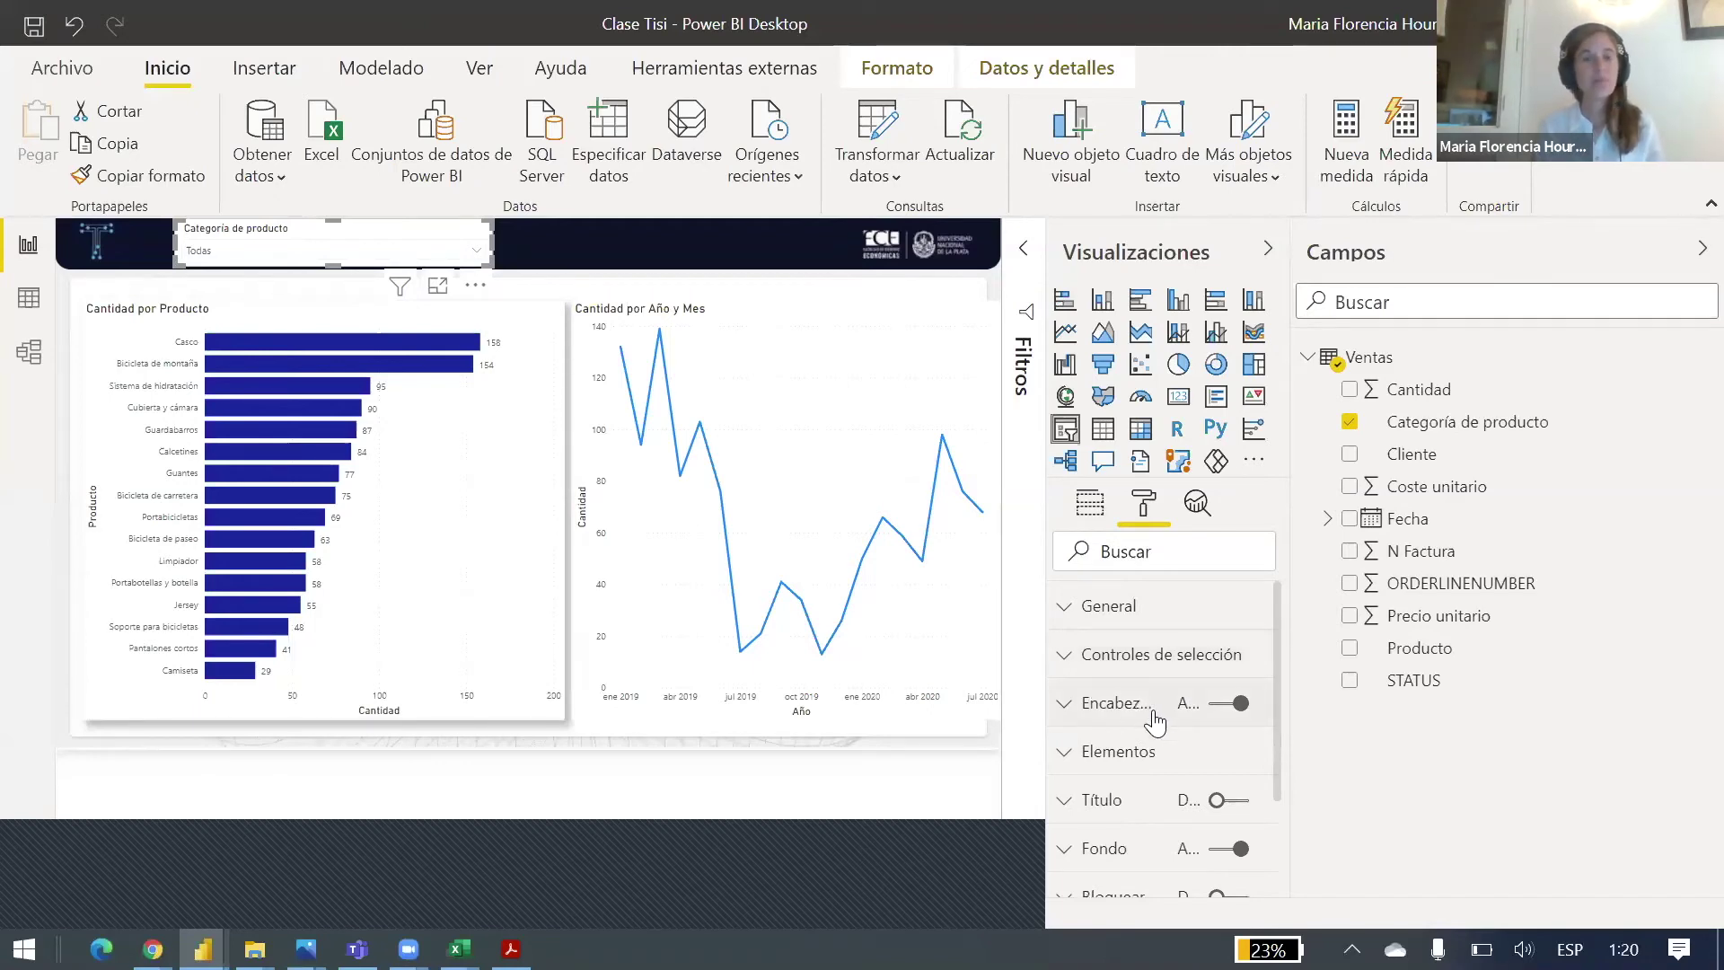
Step: Set the slicer's background color to #0D1429 to match the dark header banner
{"action": "left_click", "coordinate": [1144, 855]}
{"action": "left_click", "coordinate": [1099, 797]}
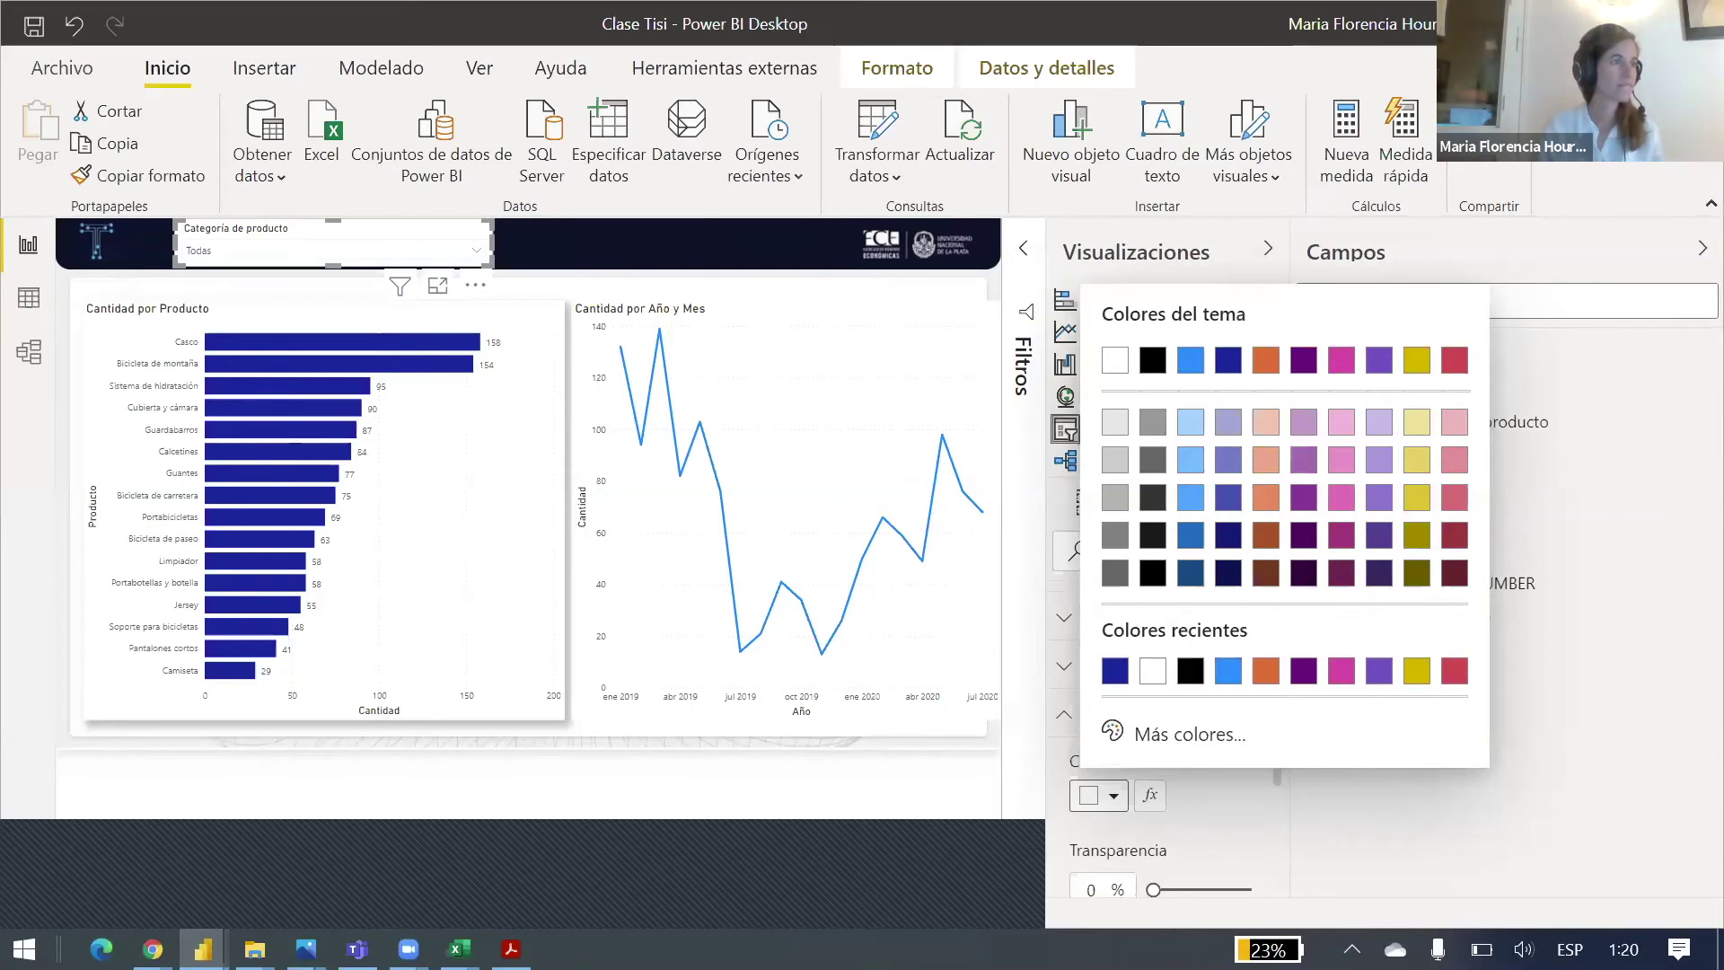
{"action": "key", "text": "alt+Tab"}
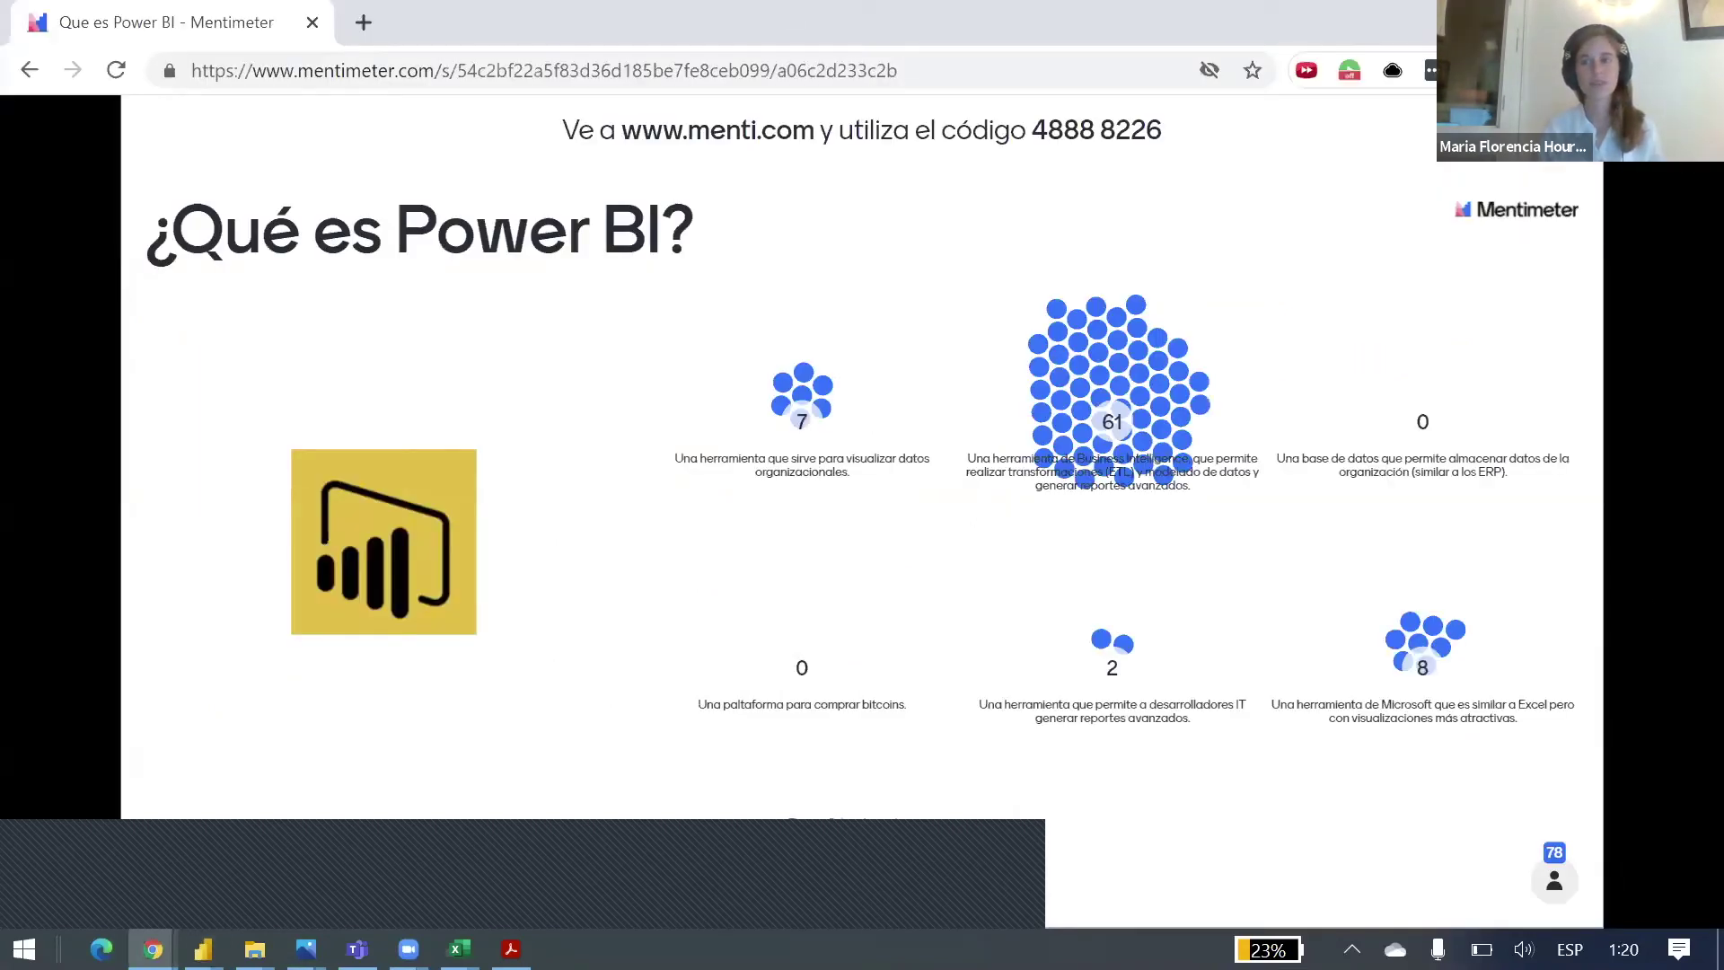
{"action": "key", "text": "alt+Tab"}
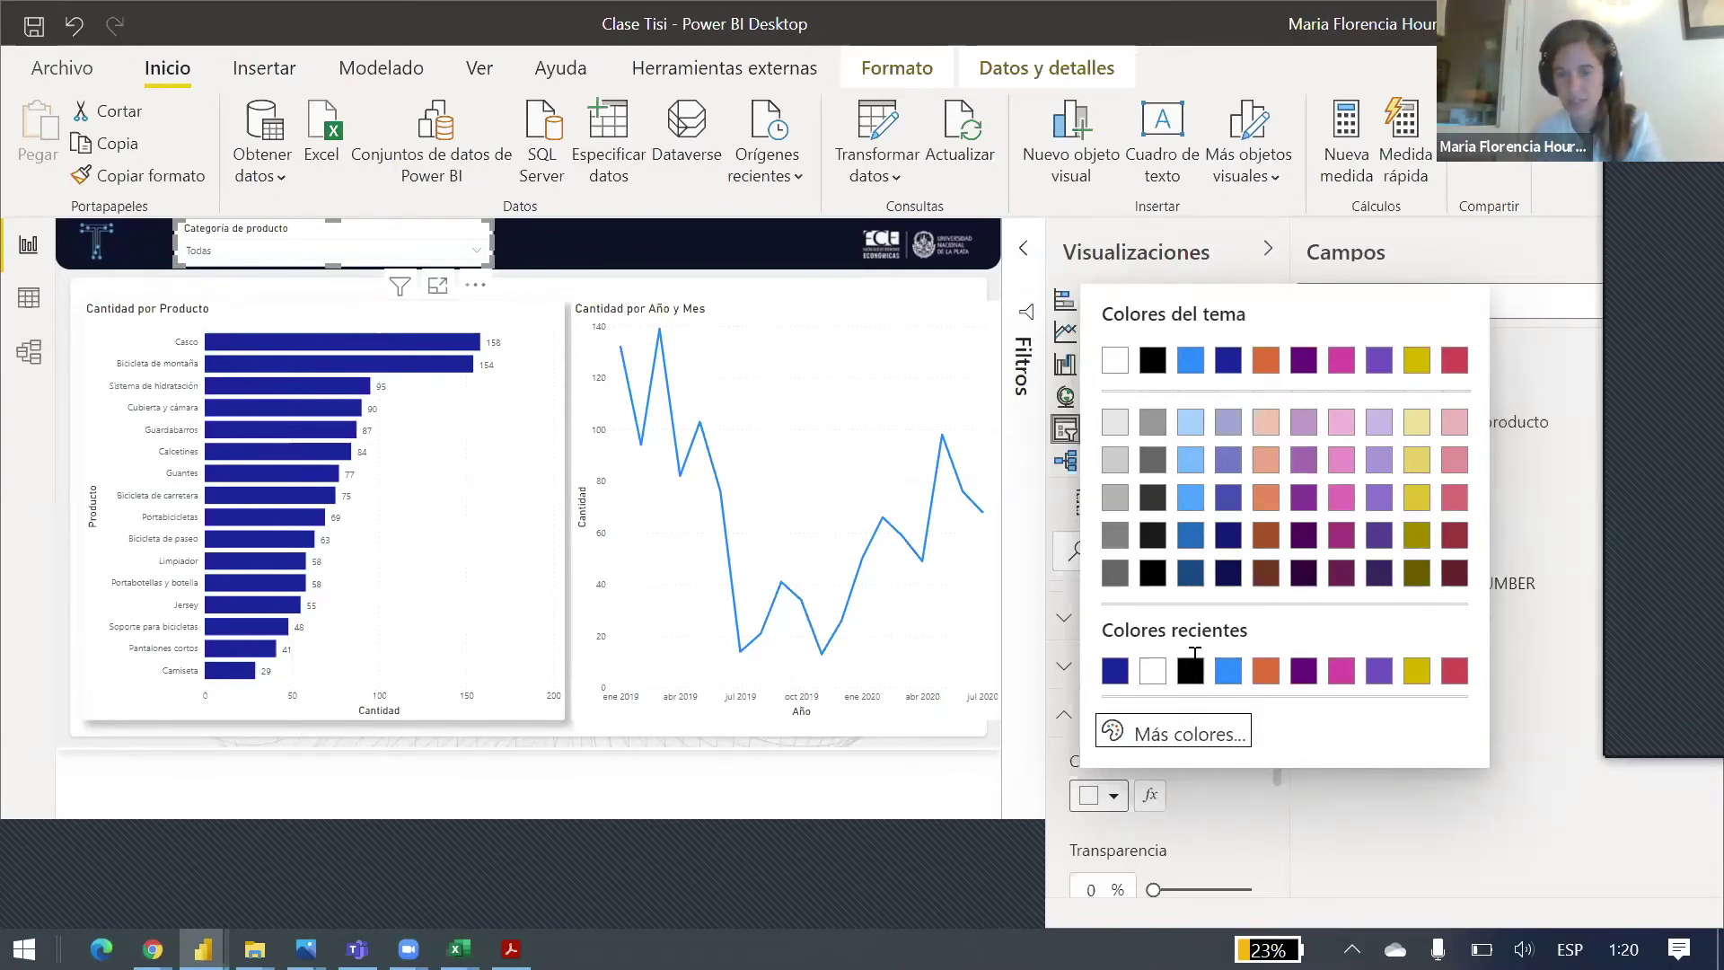
{"action": "left_click", "coordinate": [1190, 733]}
{"action": "type", "text": "#0D1429"}
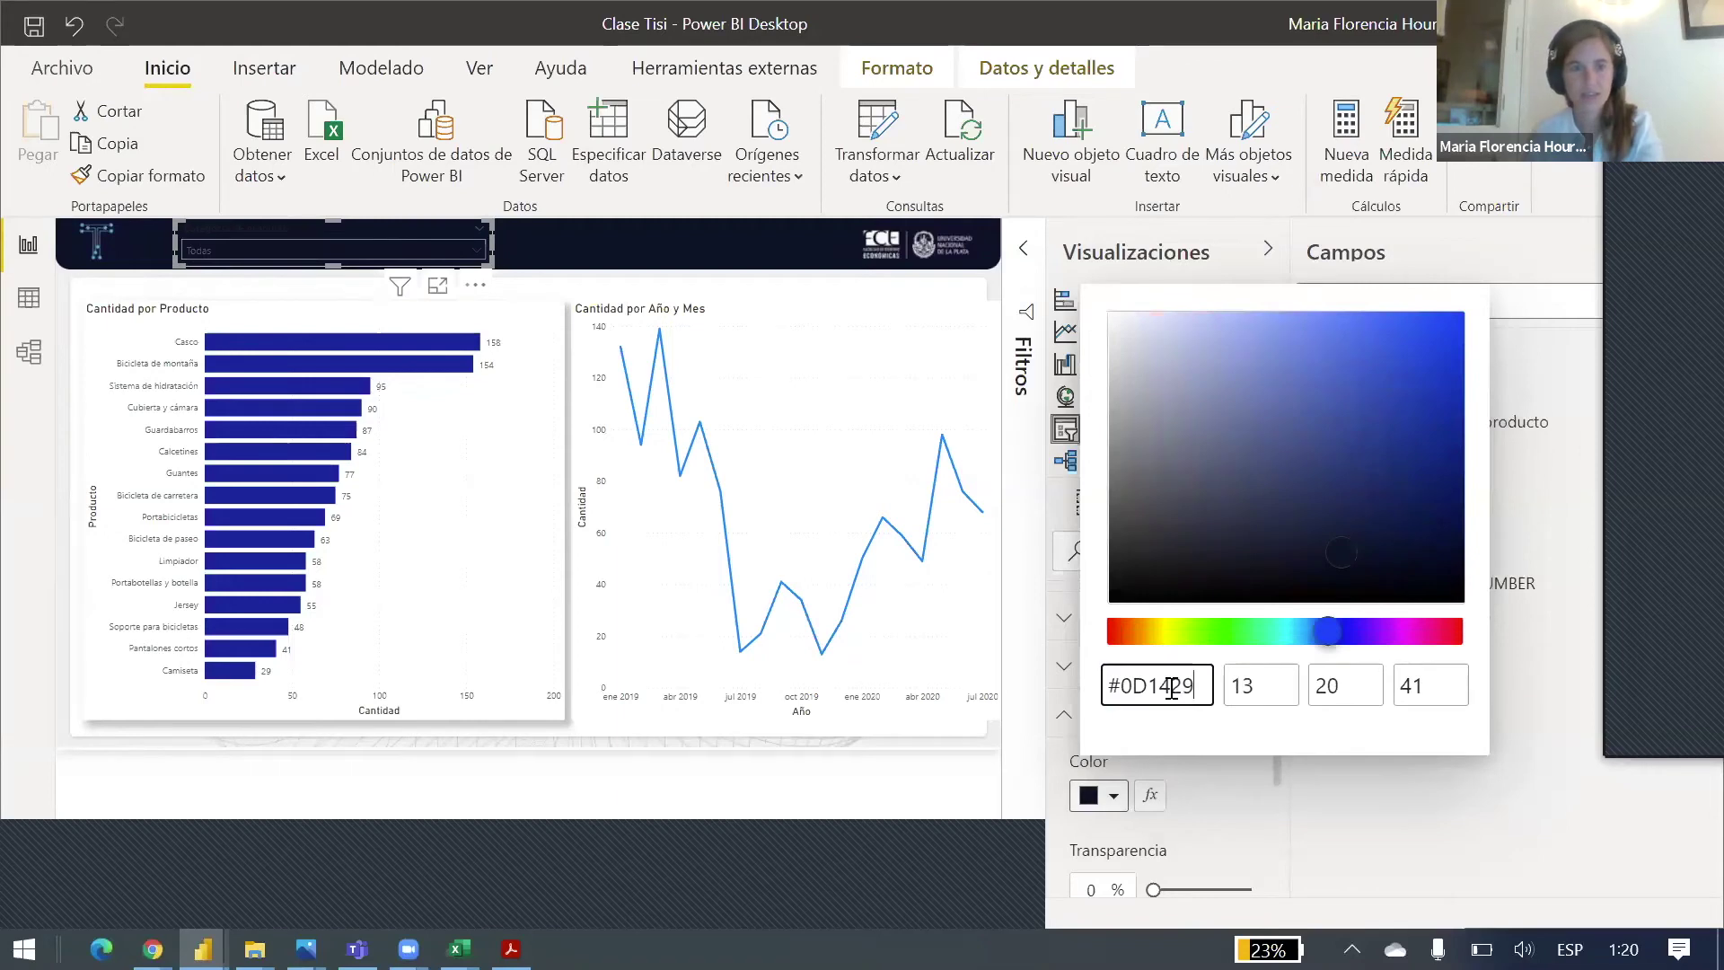
{"action": "left_click_drag", "start_coordinate": [1119, 686], "coordinate": [1199, 693]}
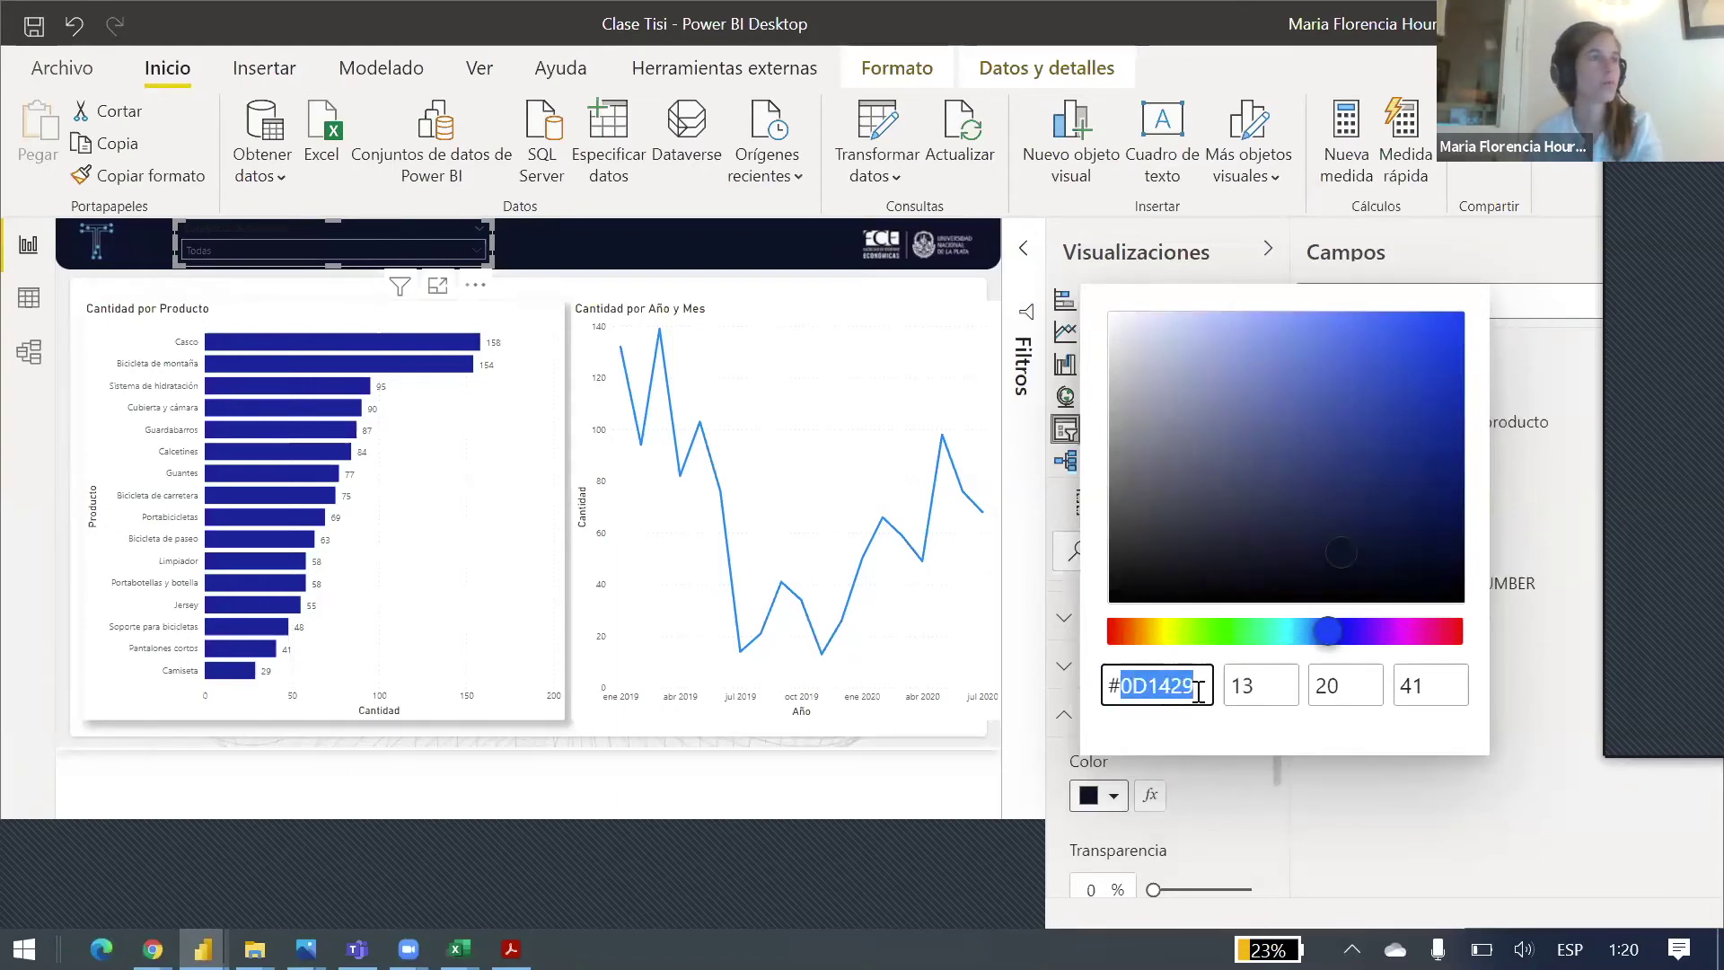
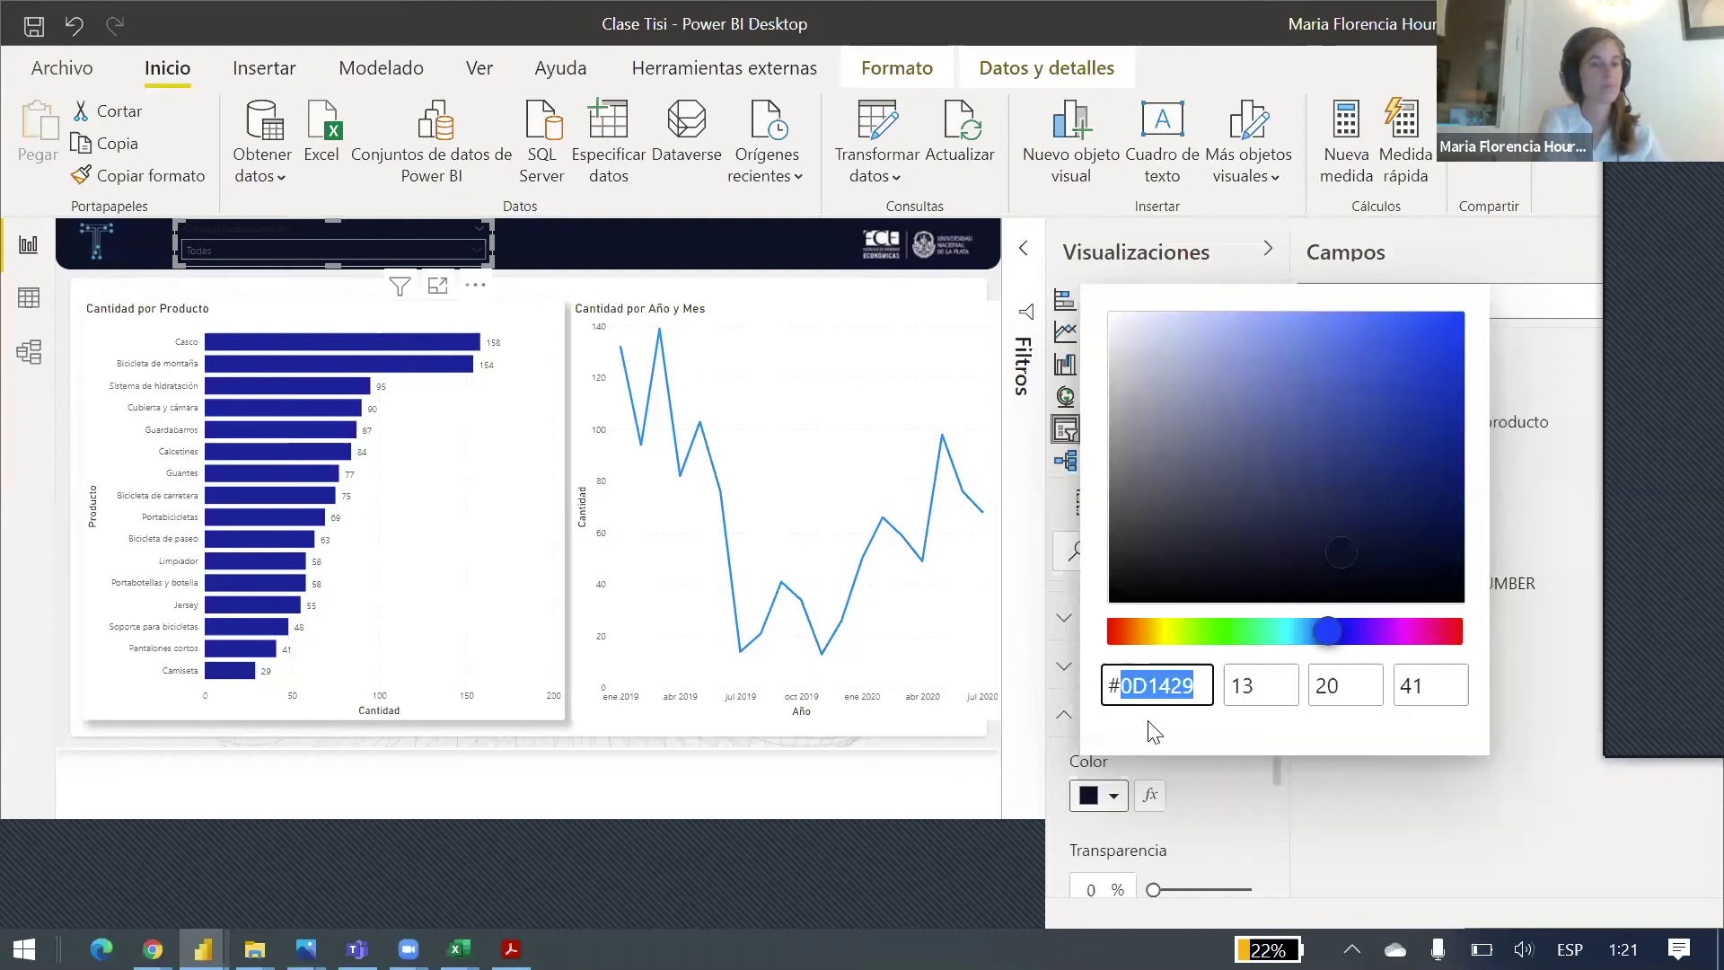
{"action": "left_click", "coordinate": [1132, 759]}
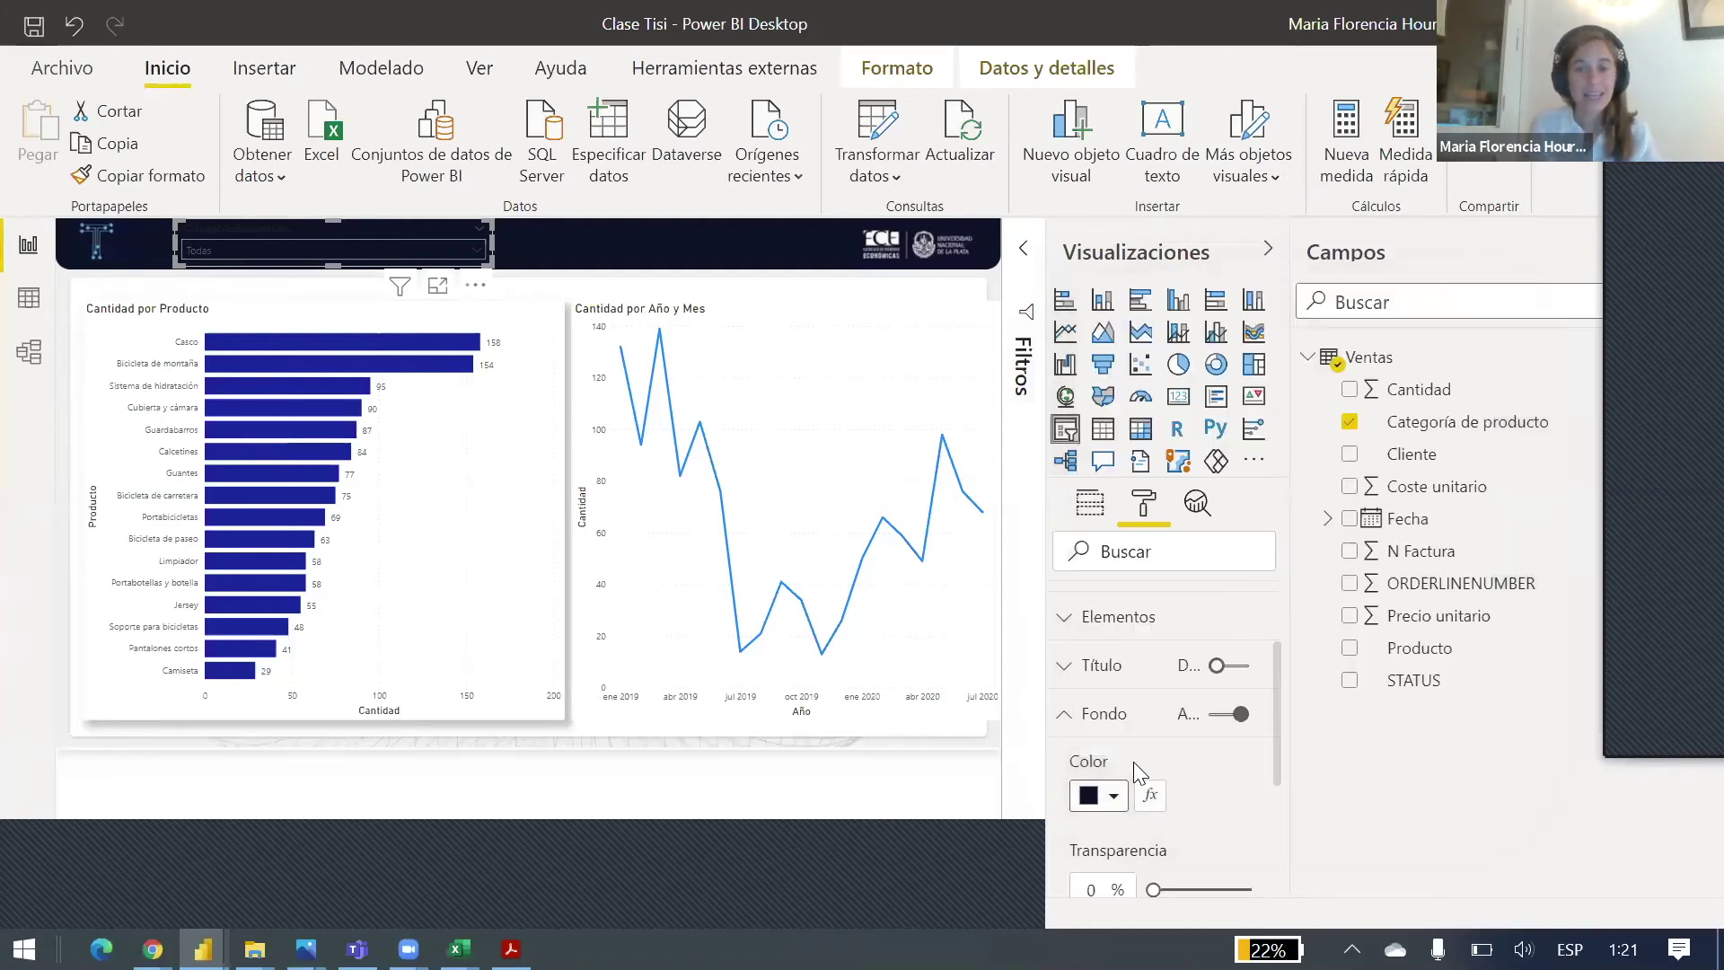
Step: Set the font color of the slicer's Categoría de producto header to white
{"action": "left_click", "coordinate": [1101, 719]}
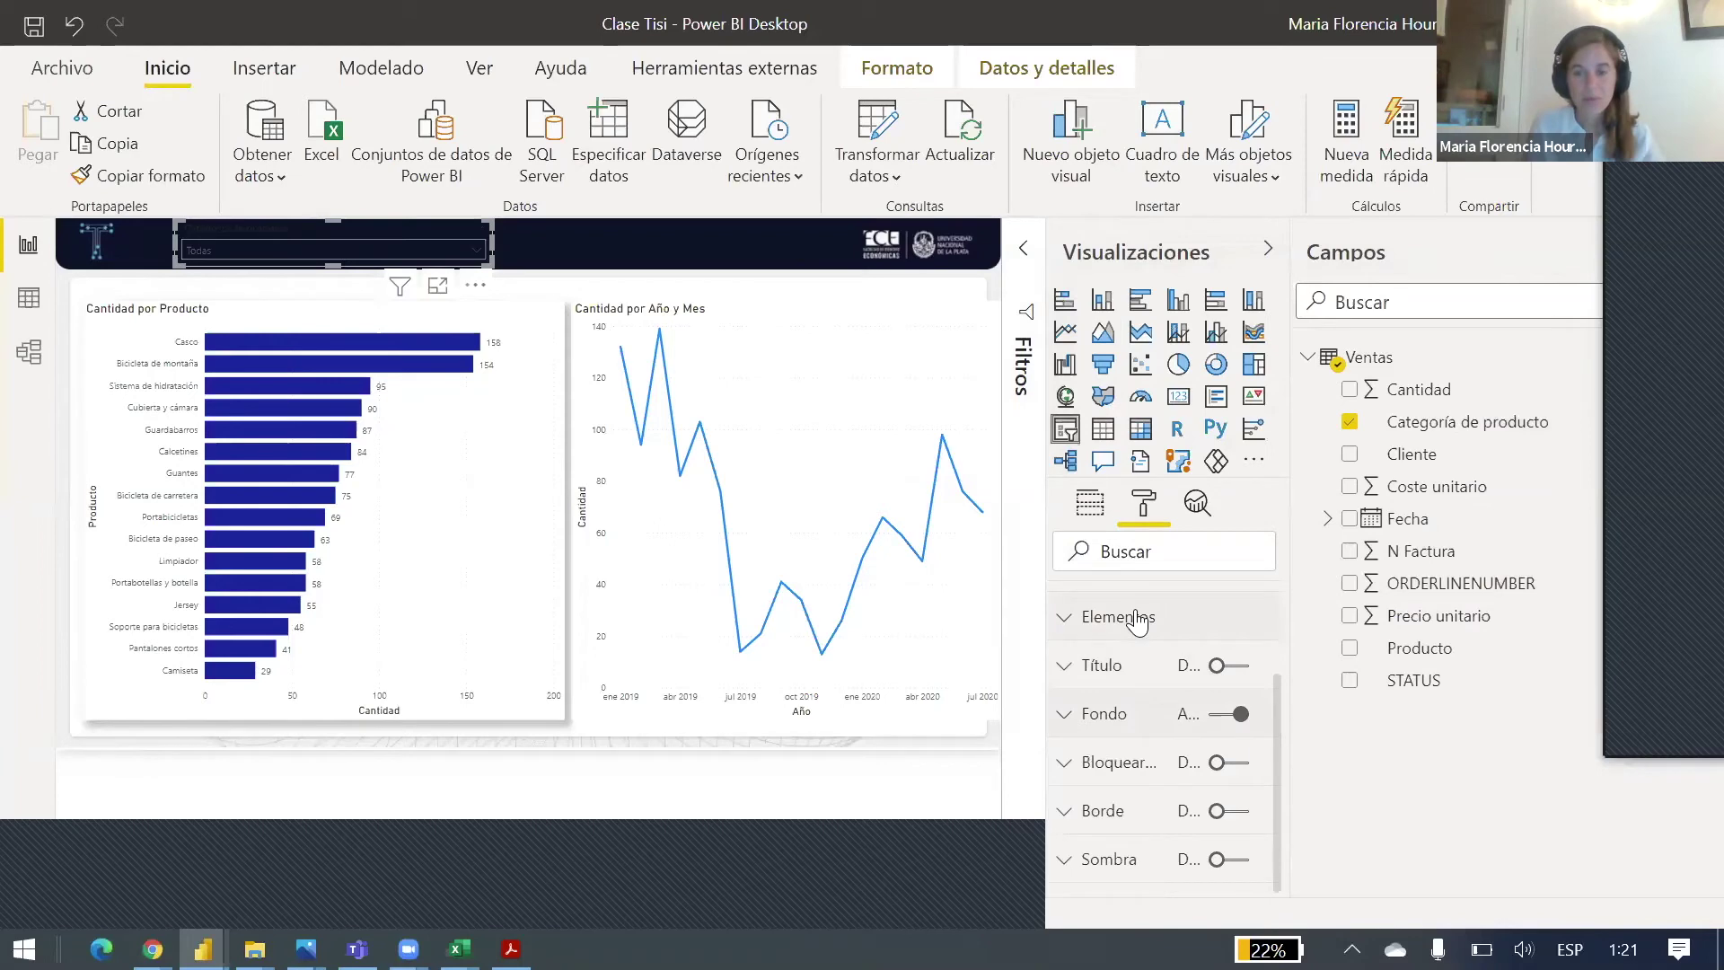
{"action": "scroll", "coordinate": [1123, 647], "scroll_direction": "up", "scroll_amount": 3}
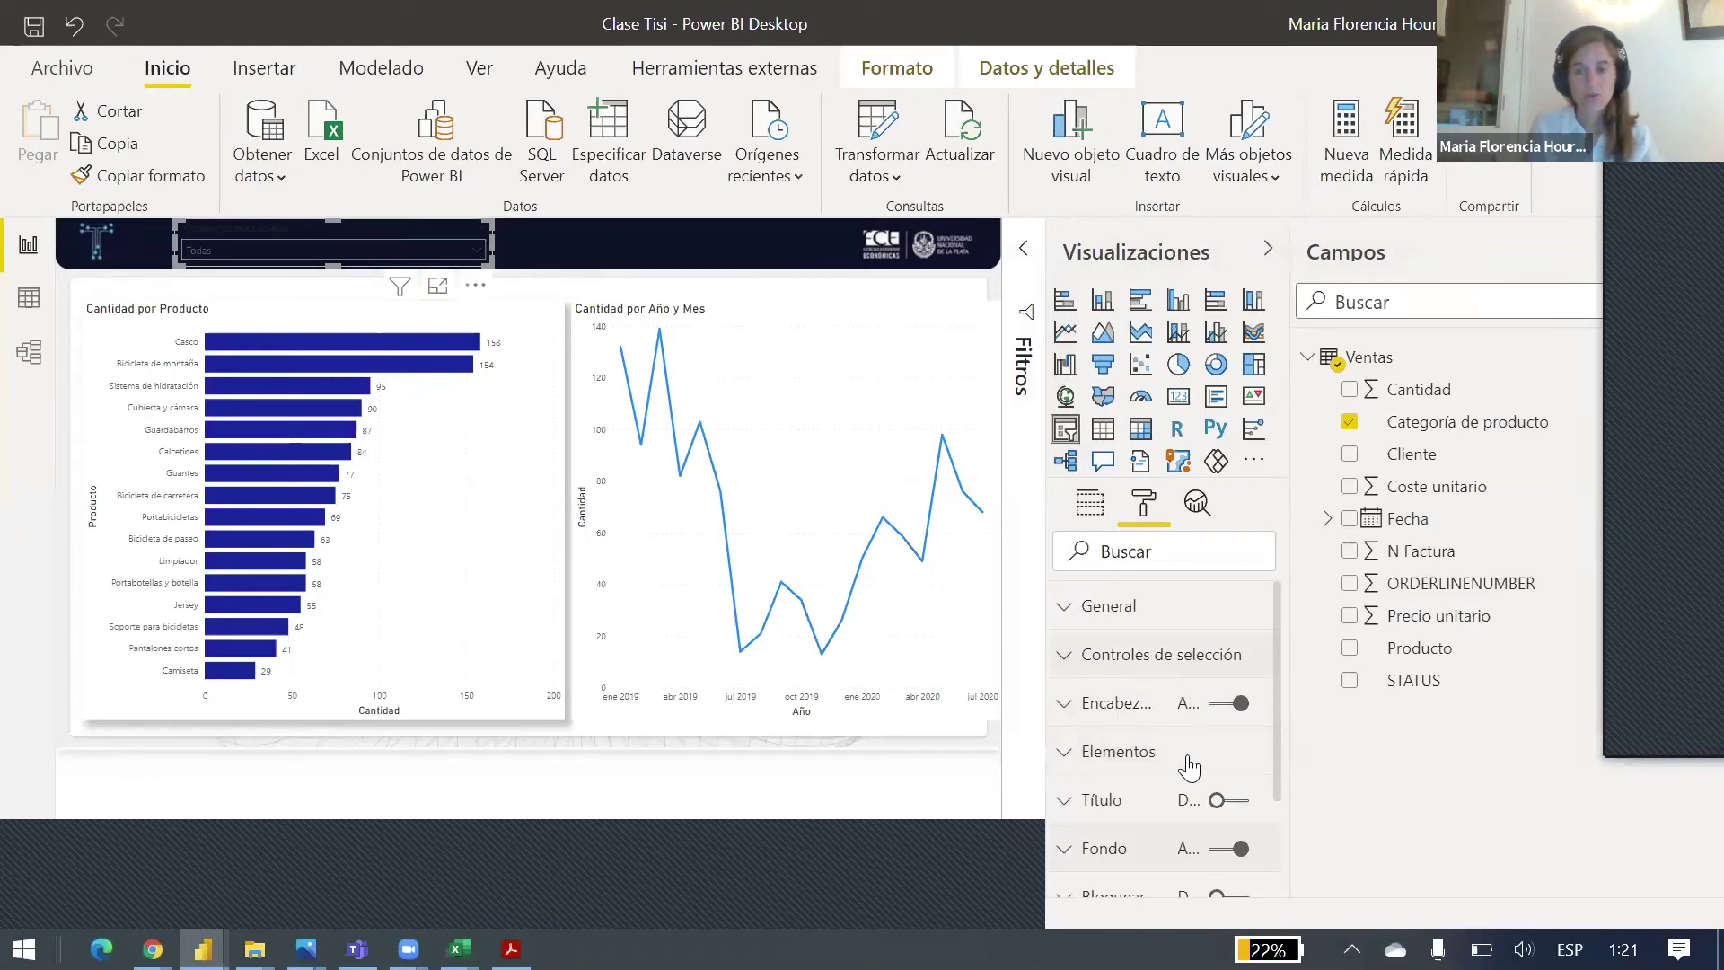
{"action": "left_click", "coordinate": [1147, 709]}
{"action": "scroll", "coordinate": [1132, 836], "scroll_direction": "down", "scroll_amount": 1}
{"action": "scroll", "coordinate": [1128, 862], "scroll_direction": "down", "scroll_amount": 1}
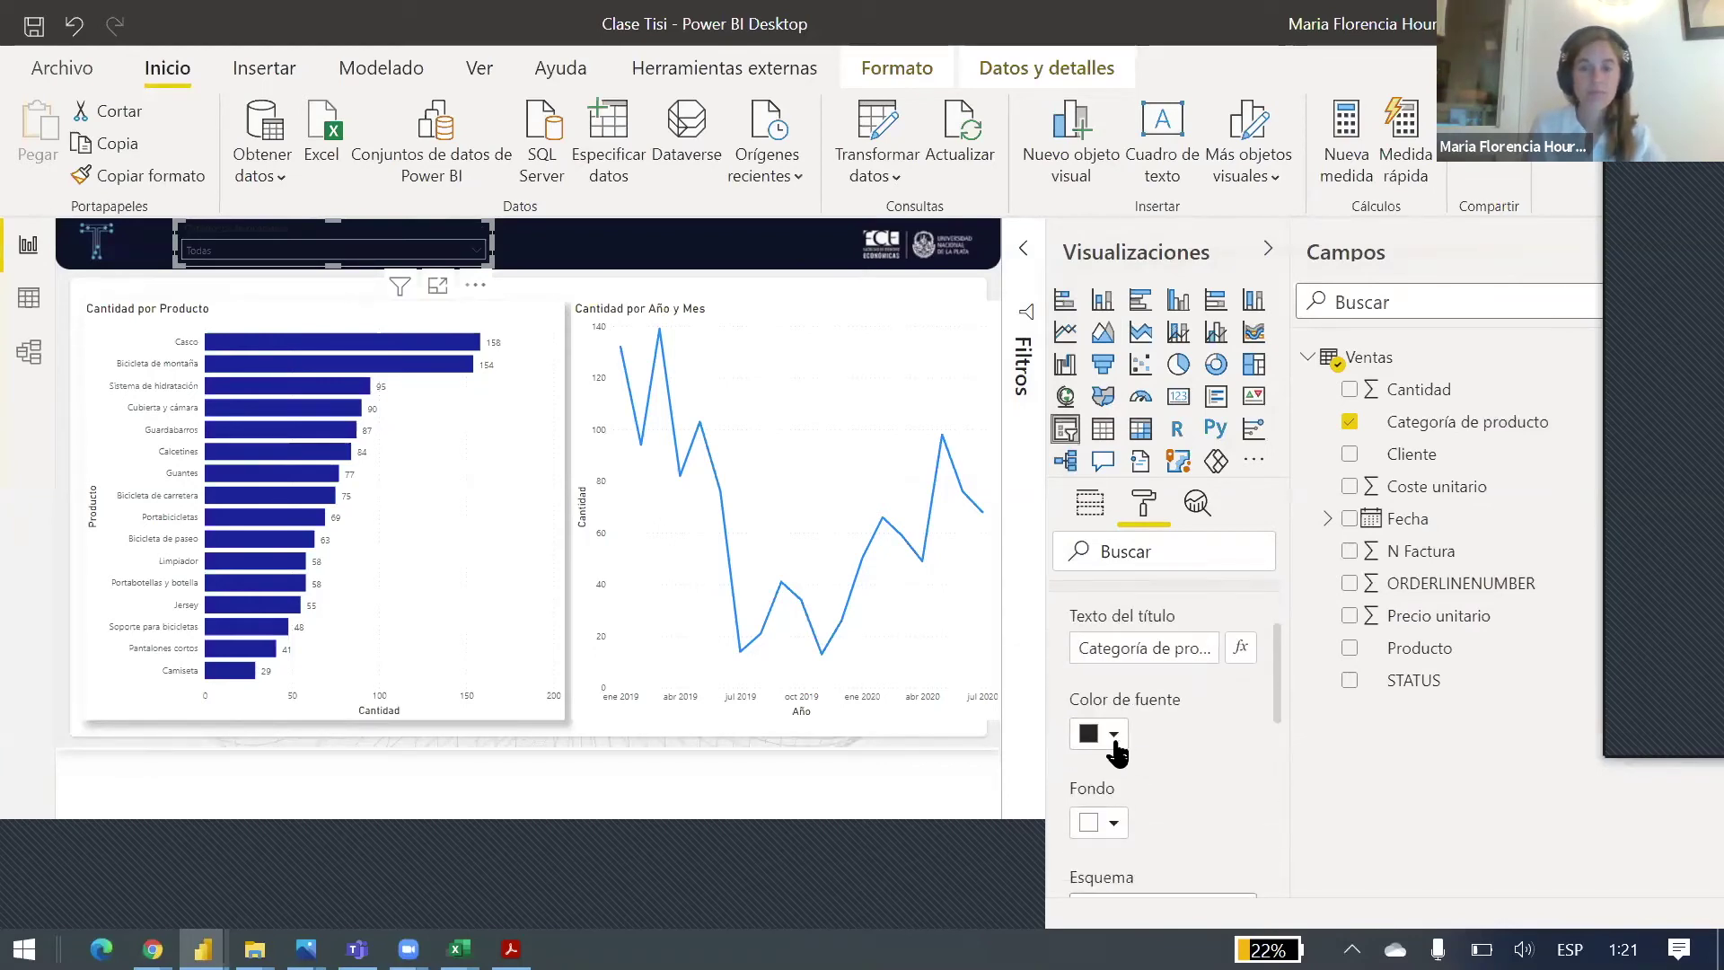
{"action": "left_click", "coordinate": [1114, 735]}
{"action": "left_click", "coordinate": [1115, 304]}
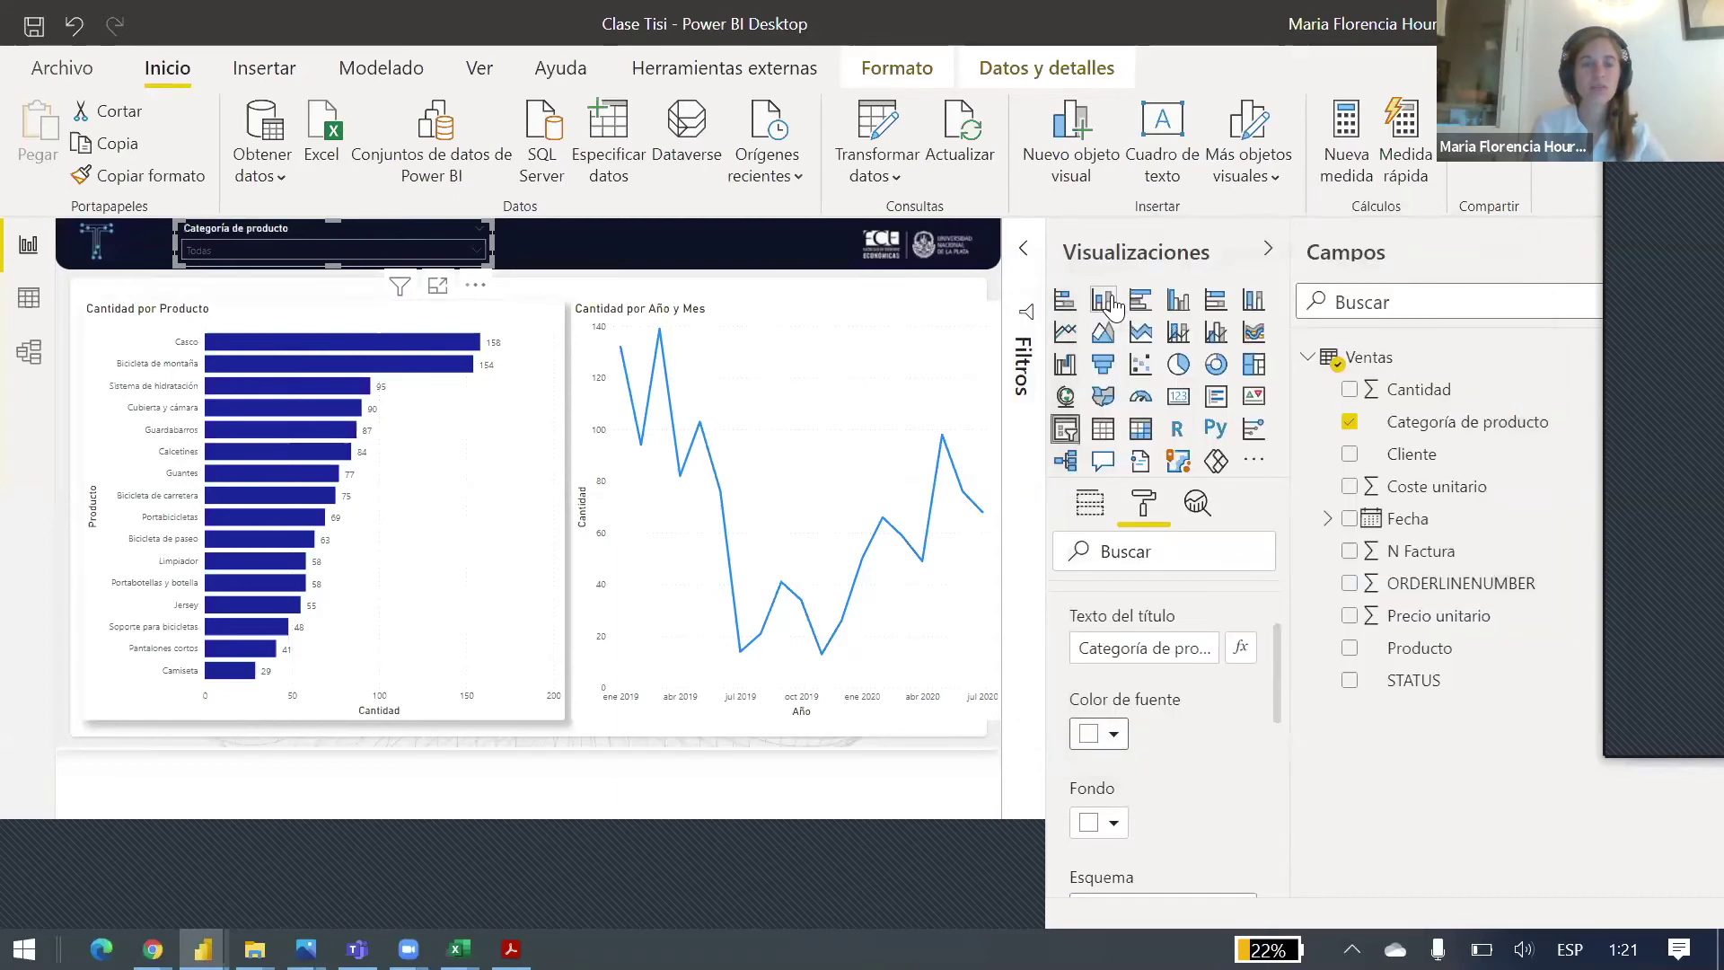
Step: Check the slicer's dropdown and narrow the slicer to about three quarters of its width
{"action": "left_click", "coordinate": [272, 250]}
{"action": "left_click", "coordinate": [264, 252]}
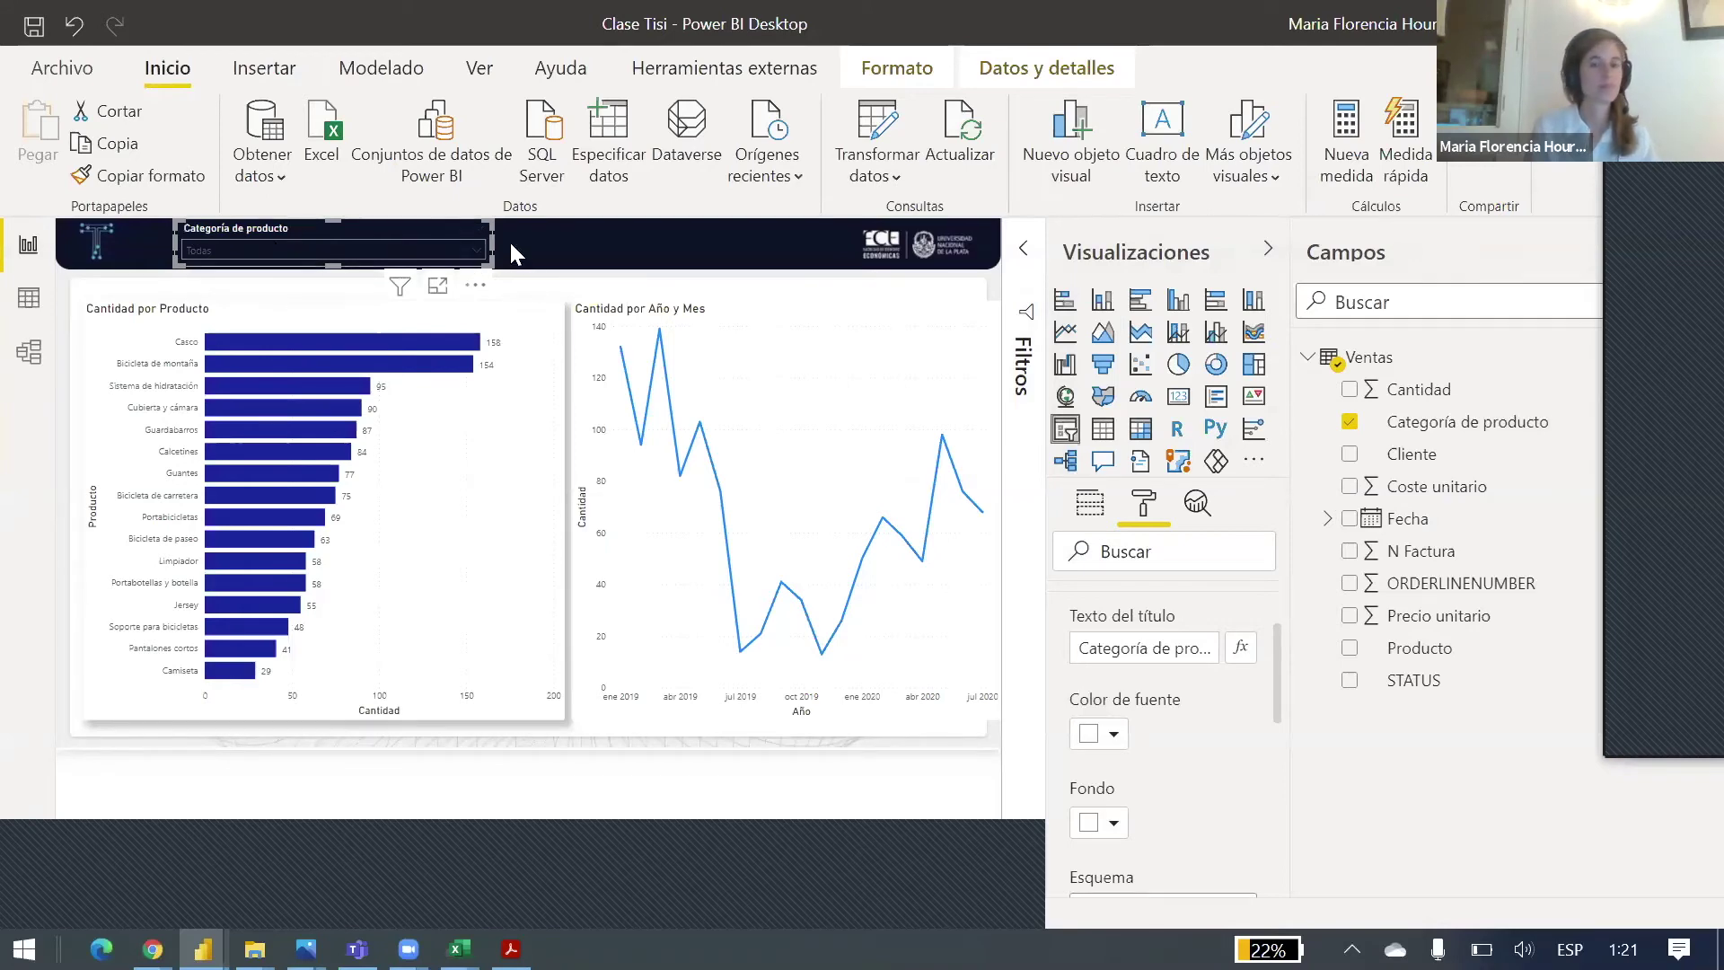
{"action": "left_click_drag", "start_coordinate": [493, 243], "coordinate": [413, 239]}
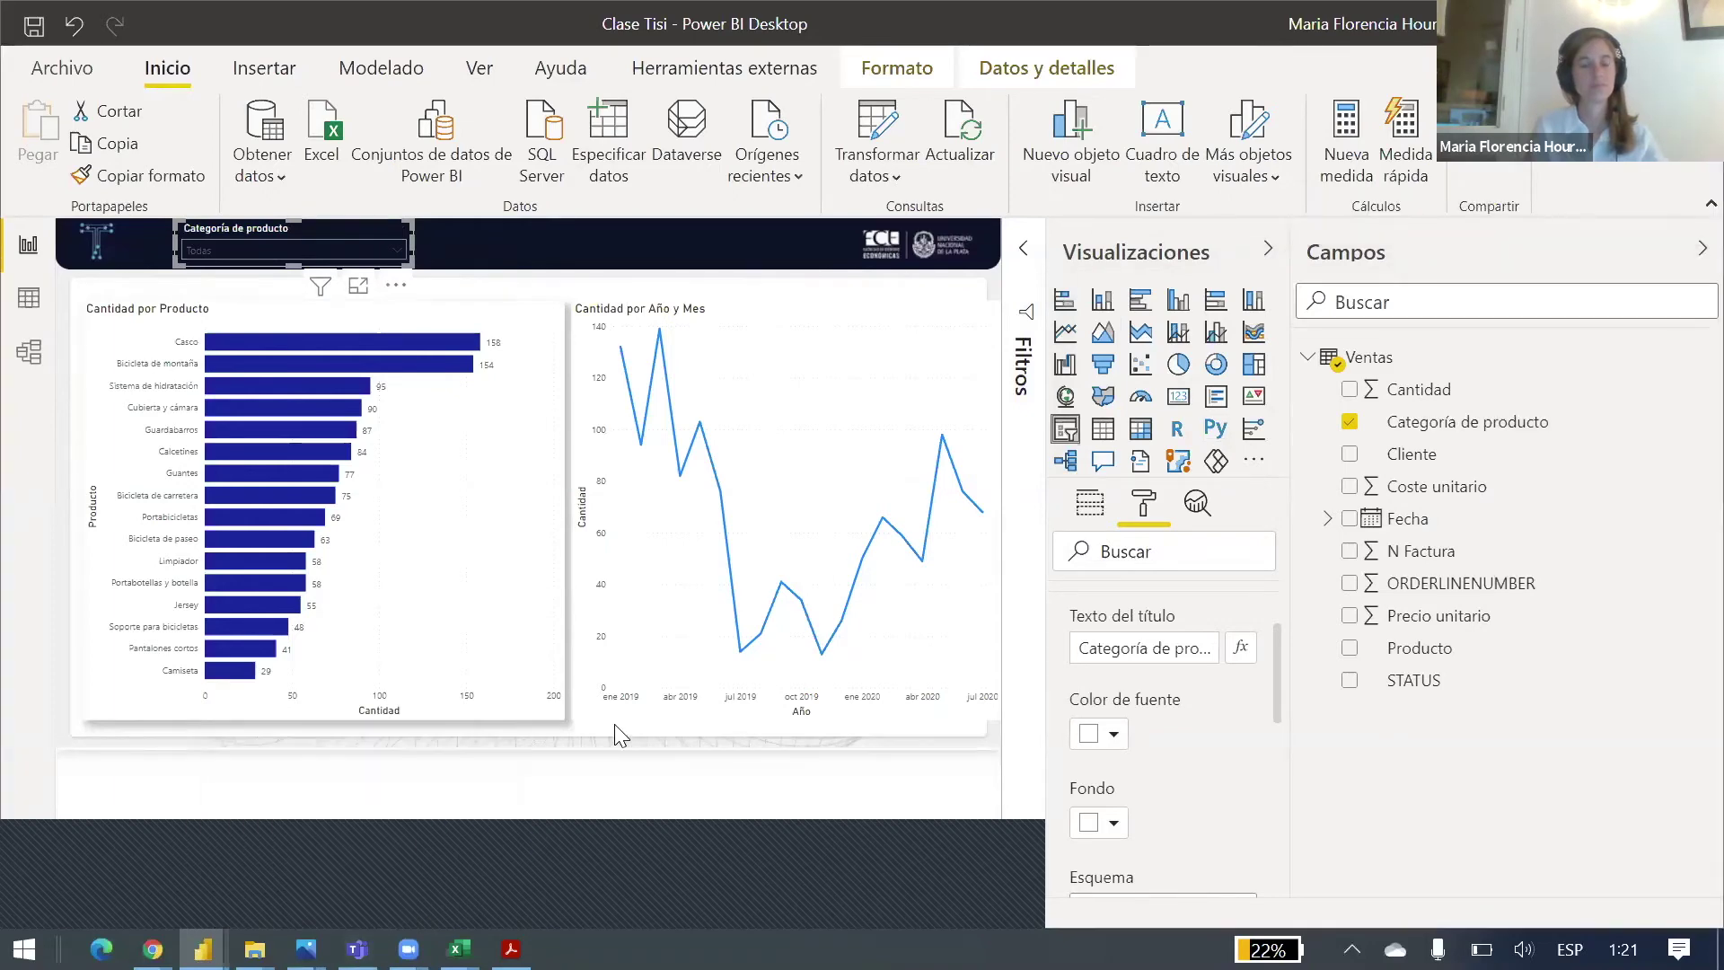
{"action": "left_click_drag", "start_coordinate": [529, 867], "coordinate": [617, 746]}
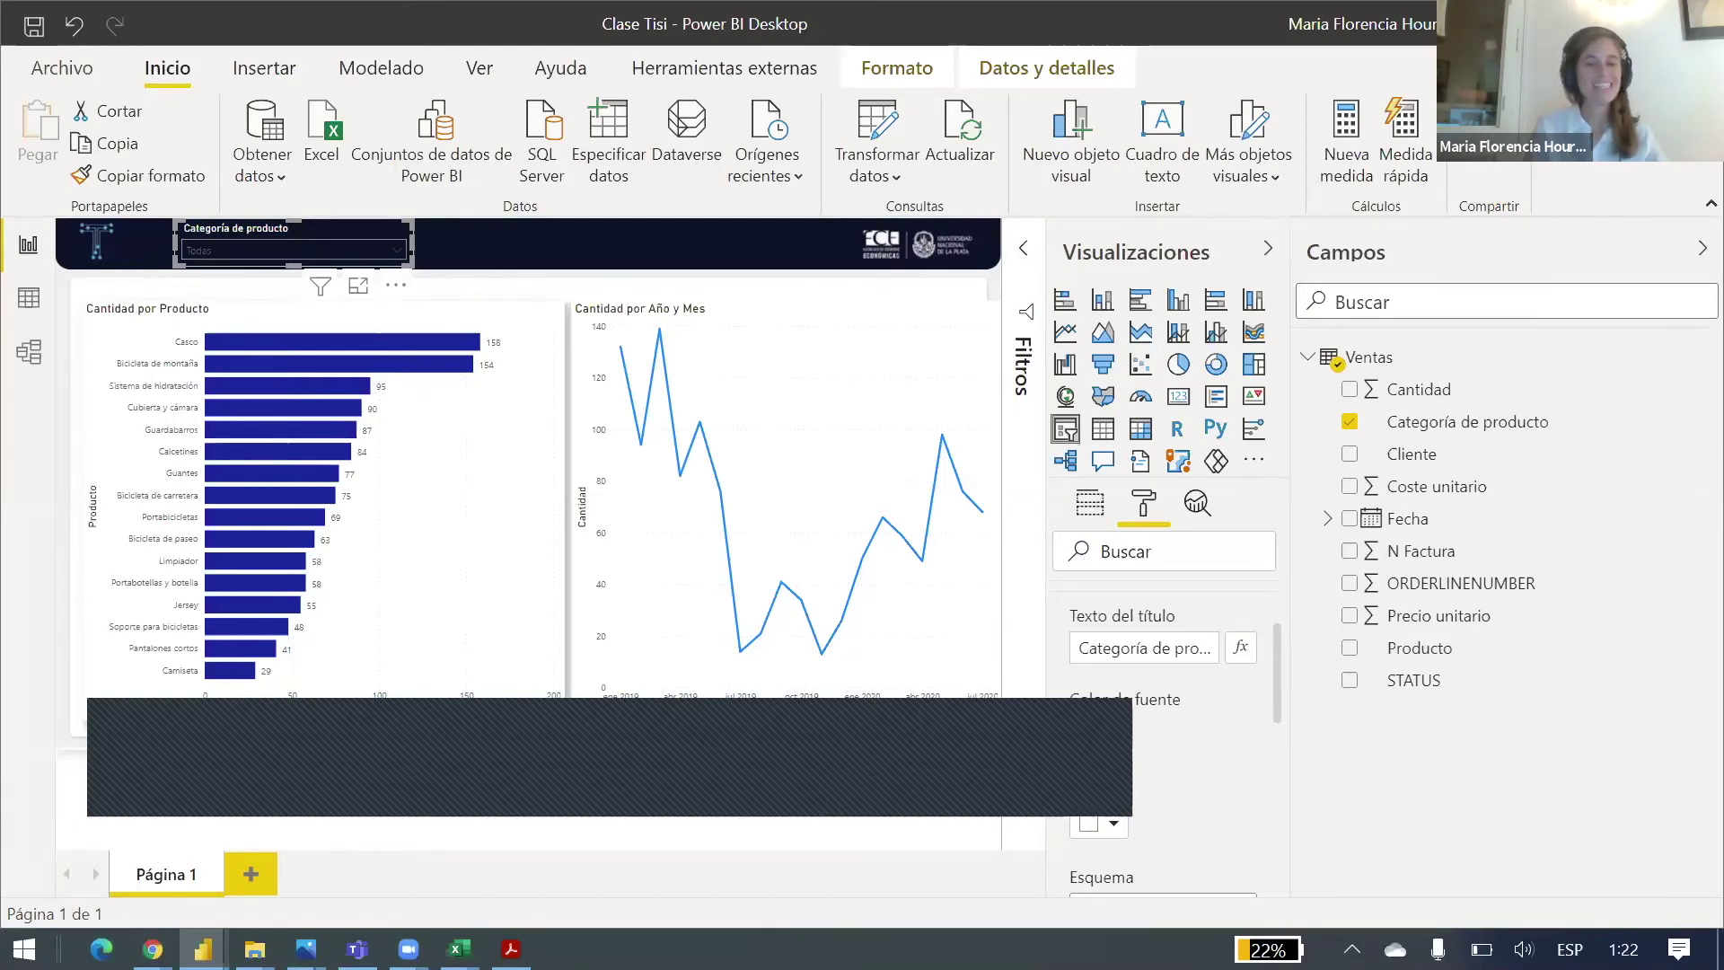
{"action": "left_click_drag", "start_coordinate": [565, 804], "coordinate": [589, 824]}
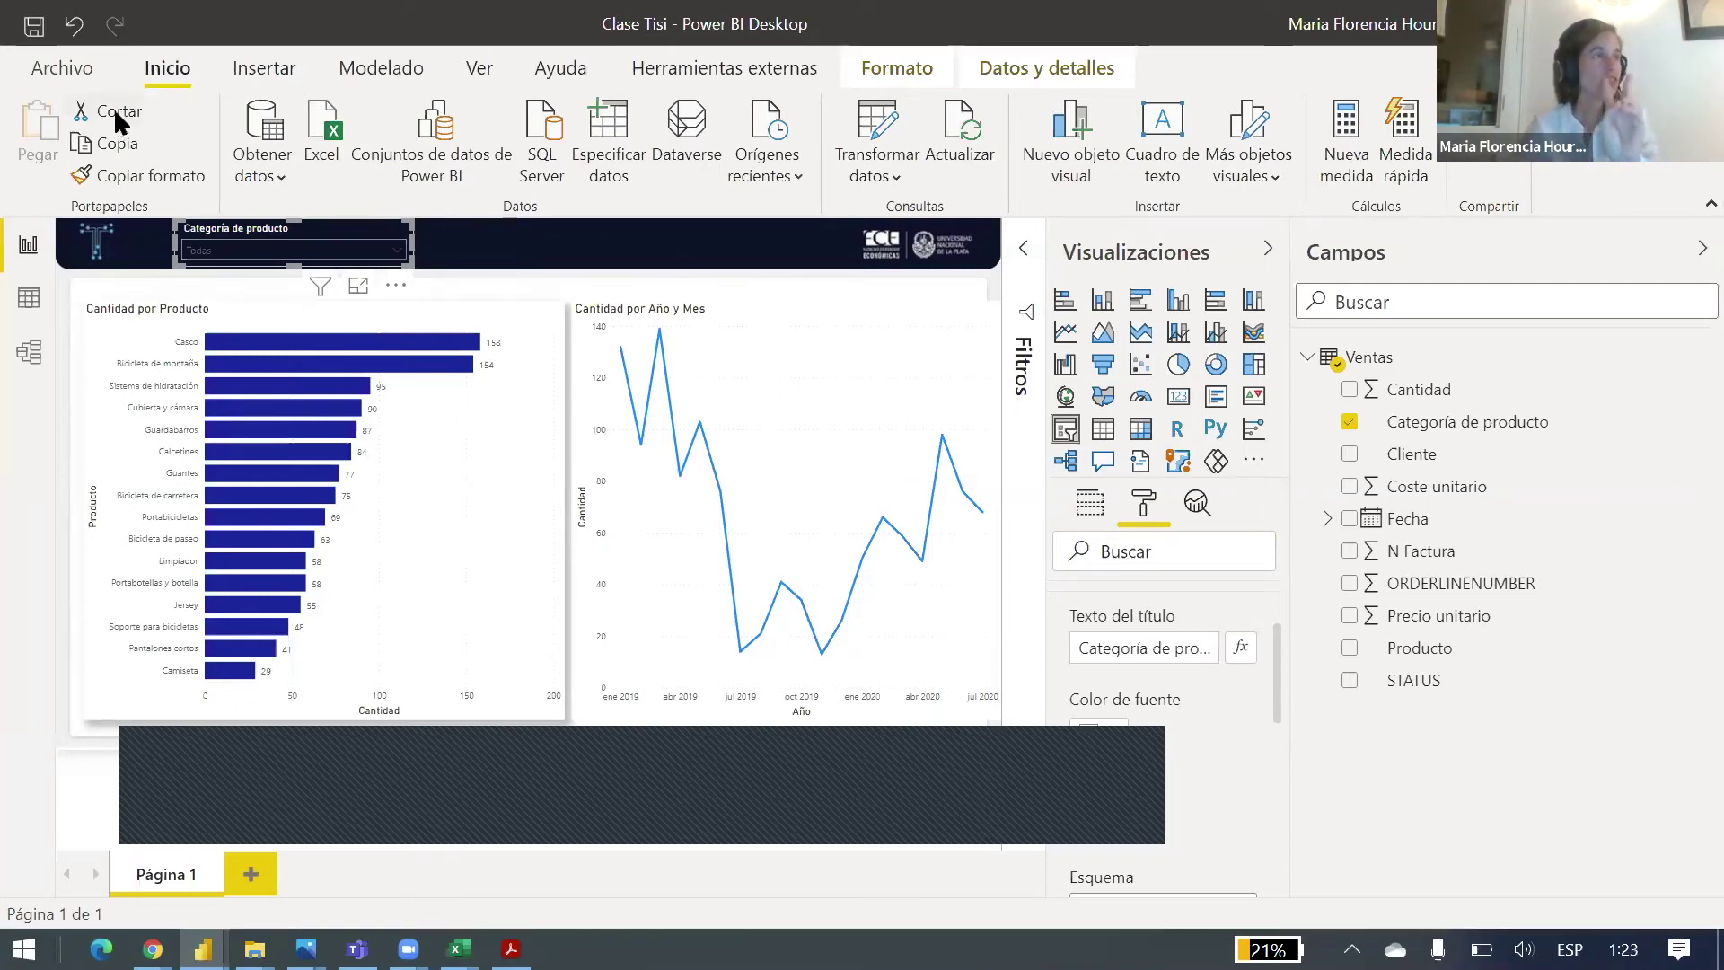
Step: Look up the export formats available for the report and return to the report page
{"action": "left_click", "coordinate": [62, 69]}
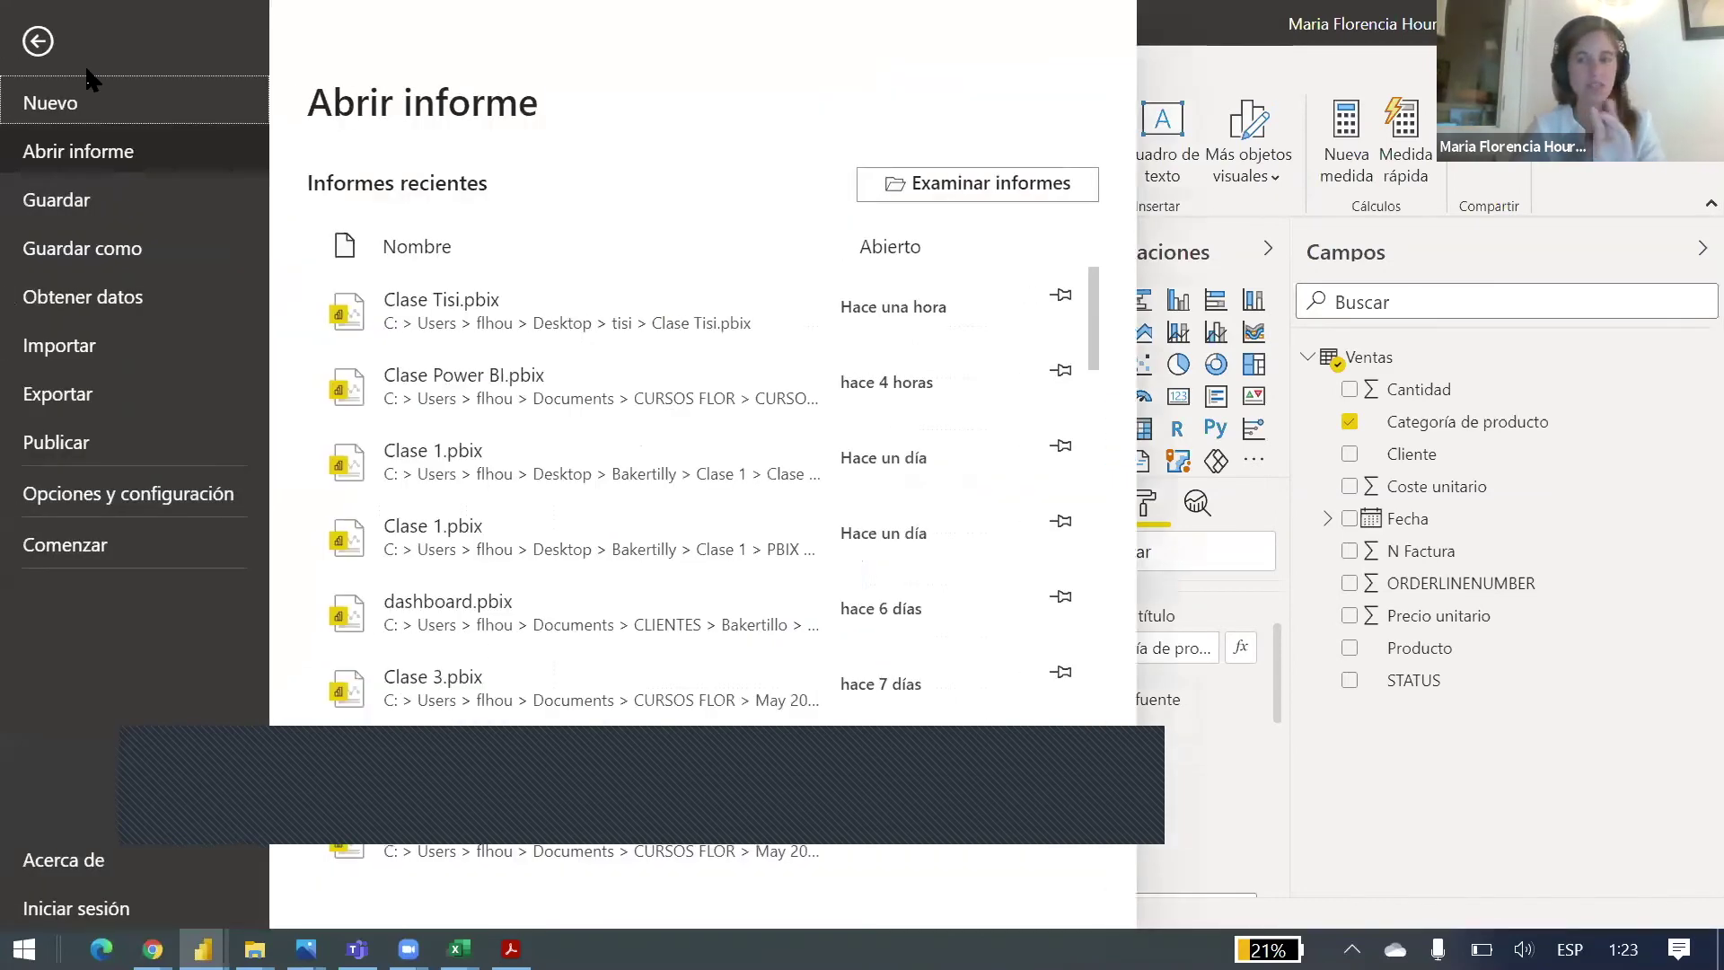
{"action": "left_click", "coordinate": [94, 396]}
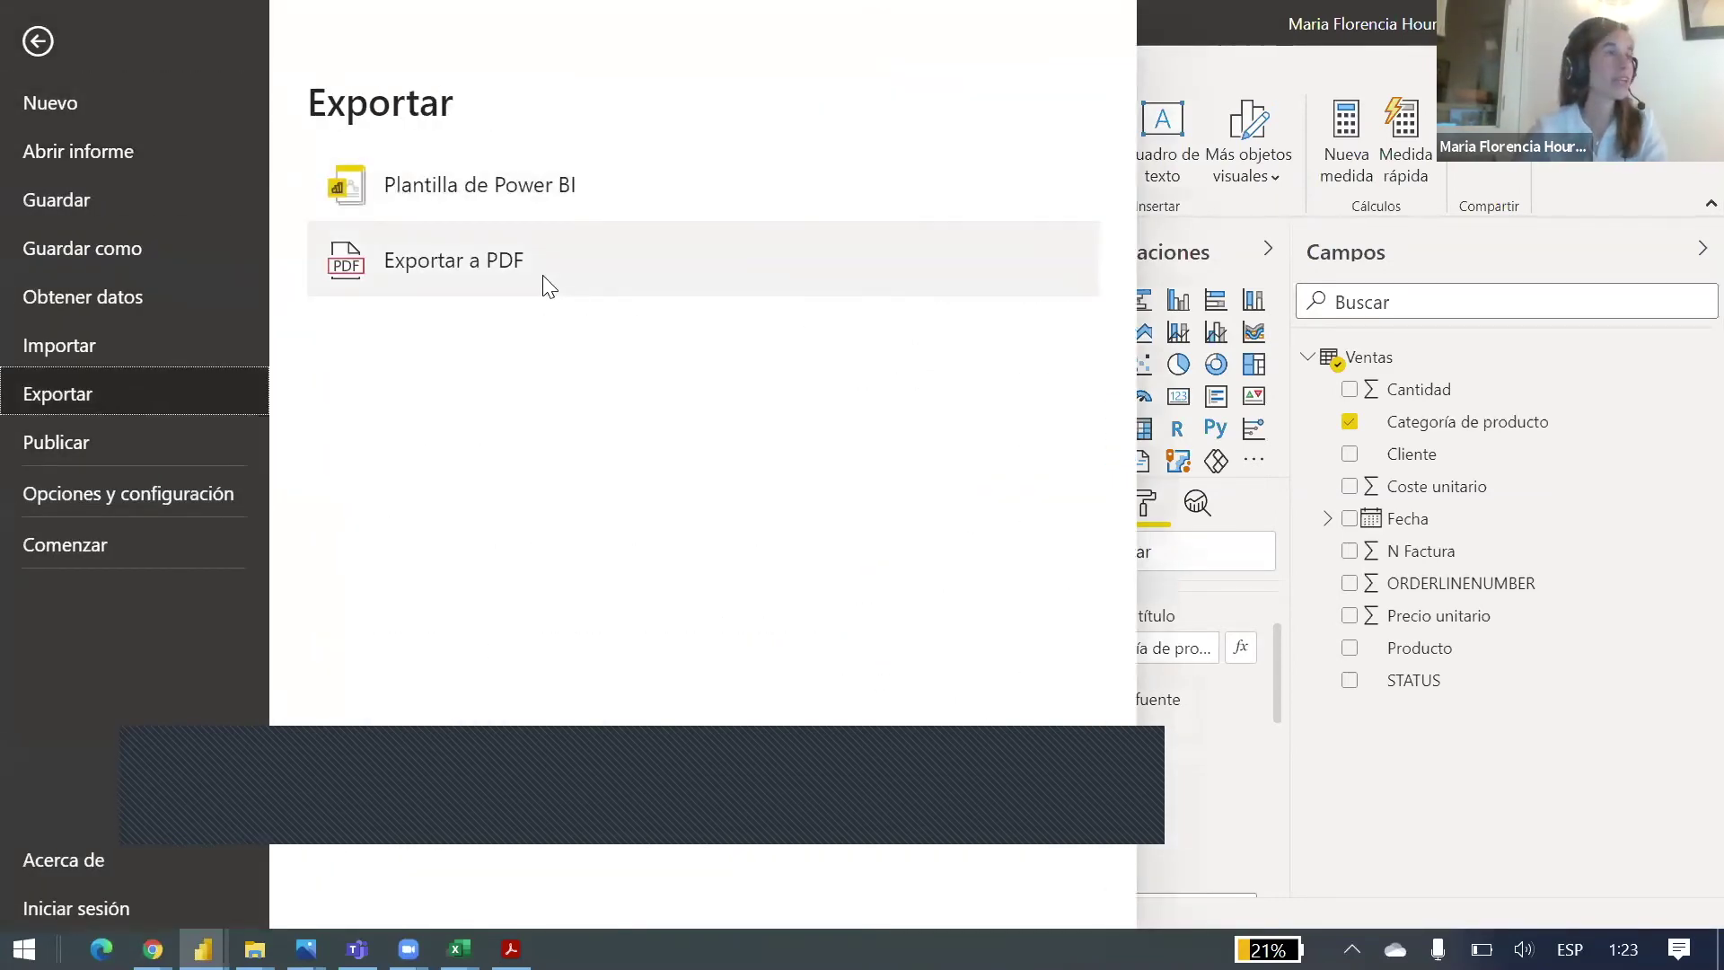
{"action": "left_click", "coordinate": [1313, 16]}
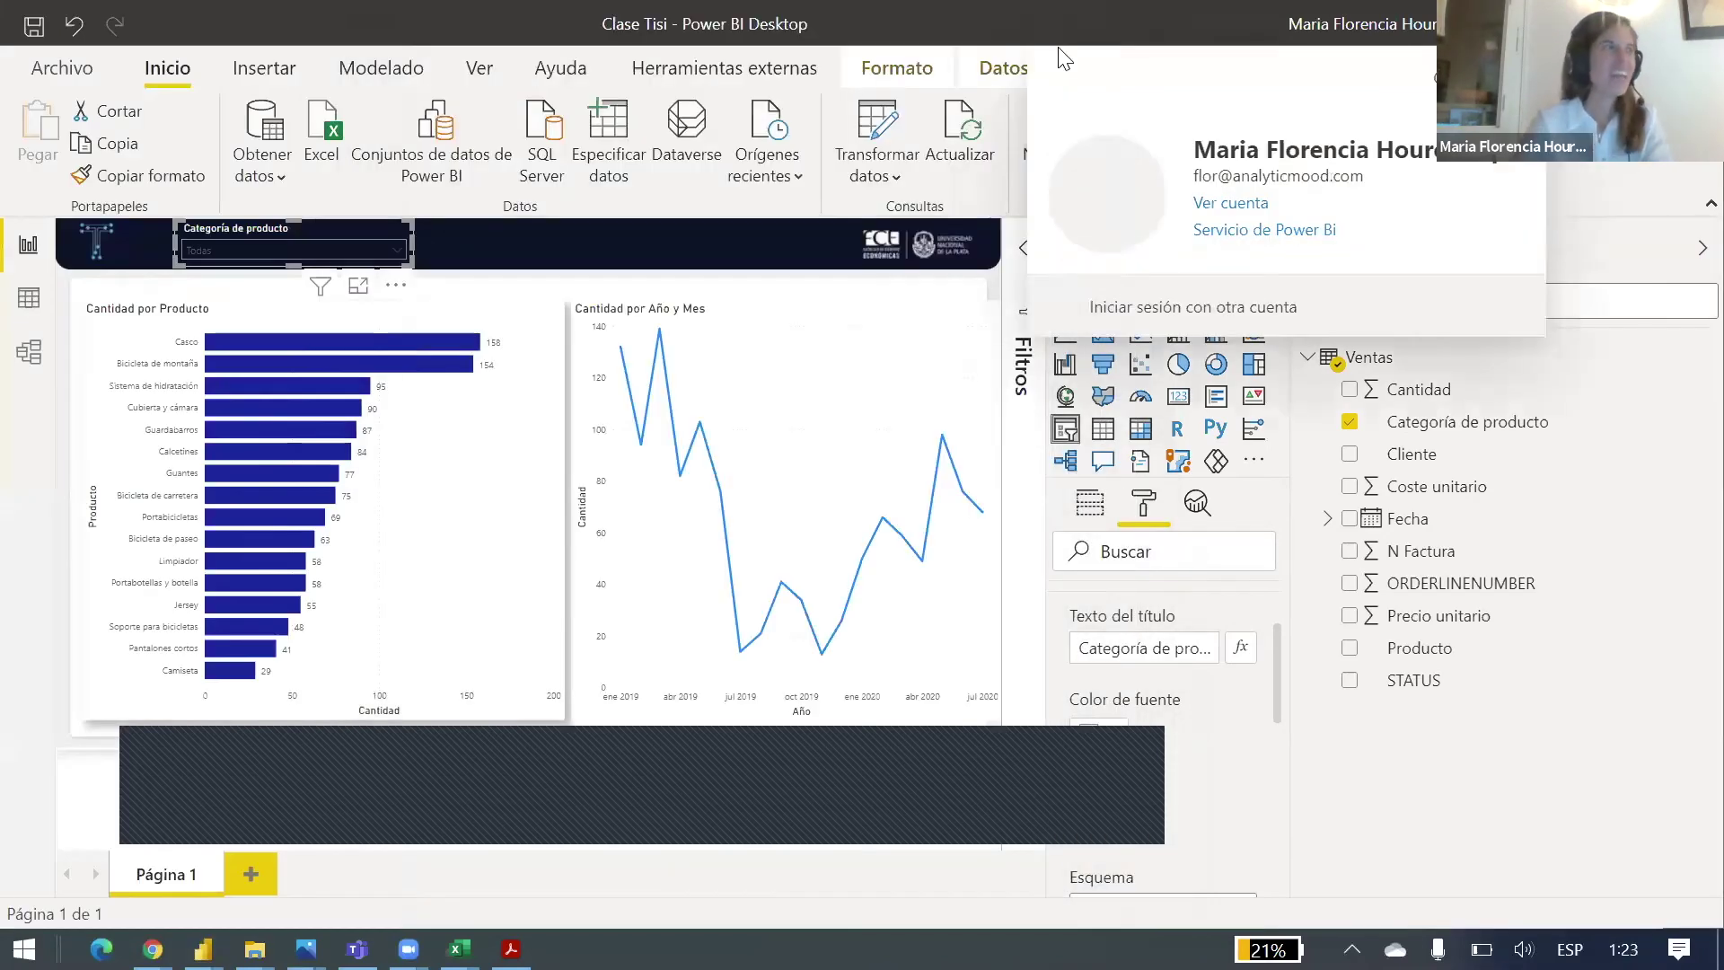
Step: Expand the Categoría de producto slicer to view its category choices
{"action": "left_click", "coordinate": [357, 259]}
{"action": "left_click", "coordinate": [356, 259]}
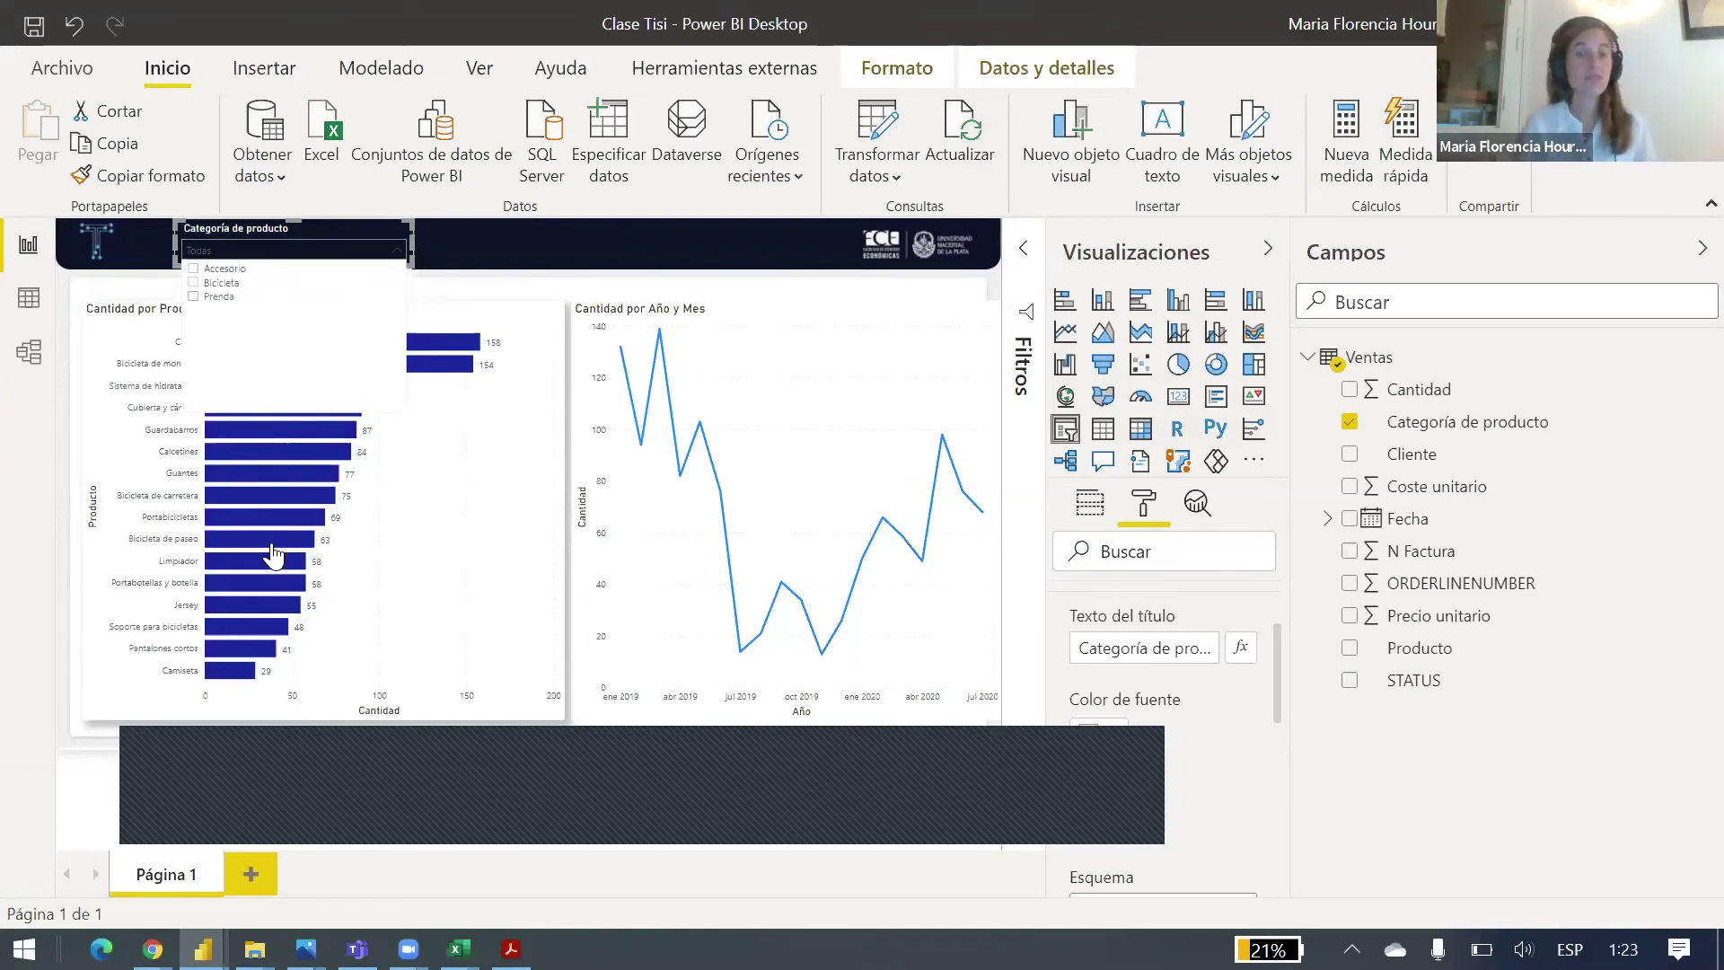
Step: Filter the report to the Prenda product category and export it to PDF
{"action": "left_click", "coordinate": [295, 297]}
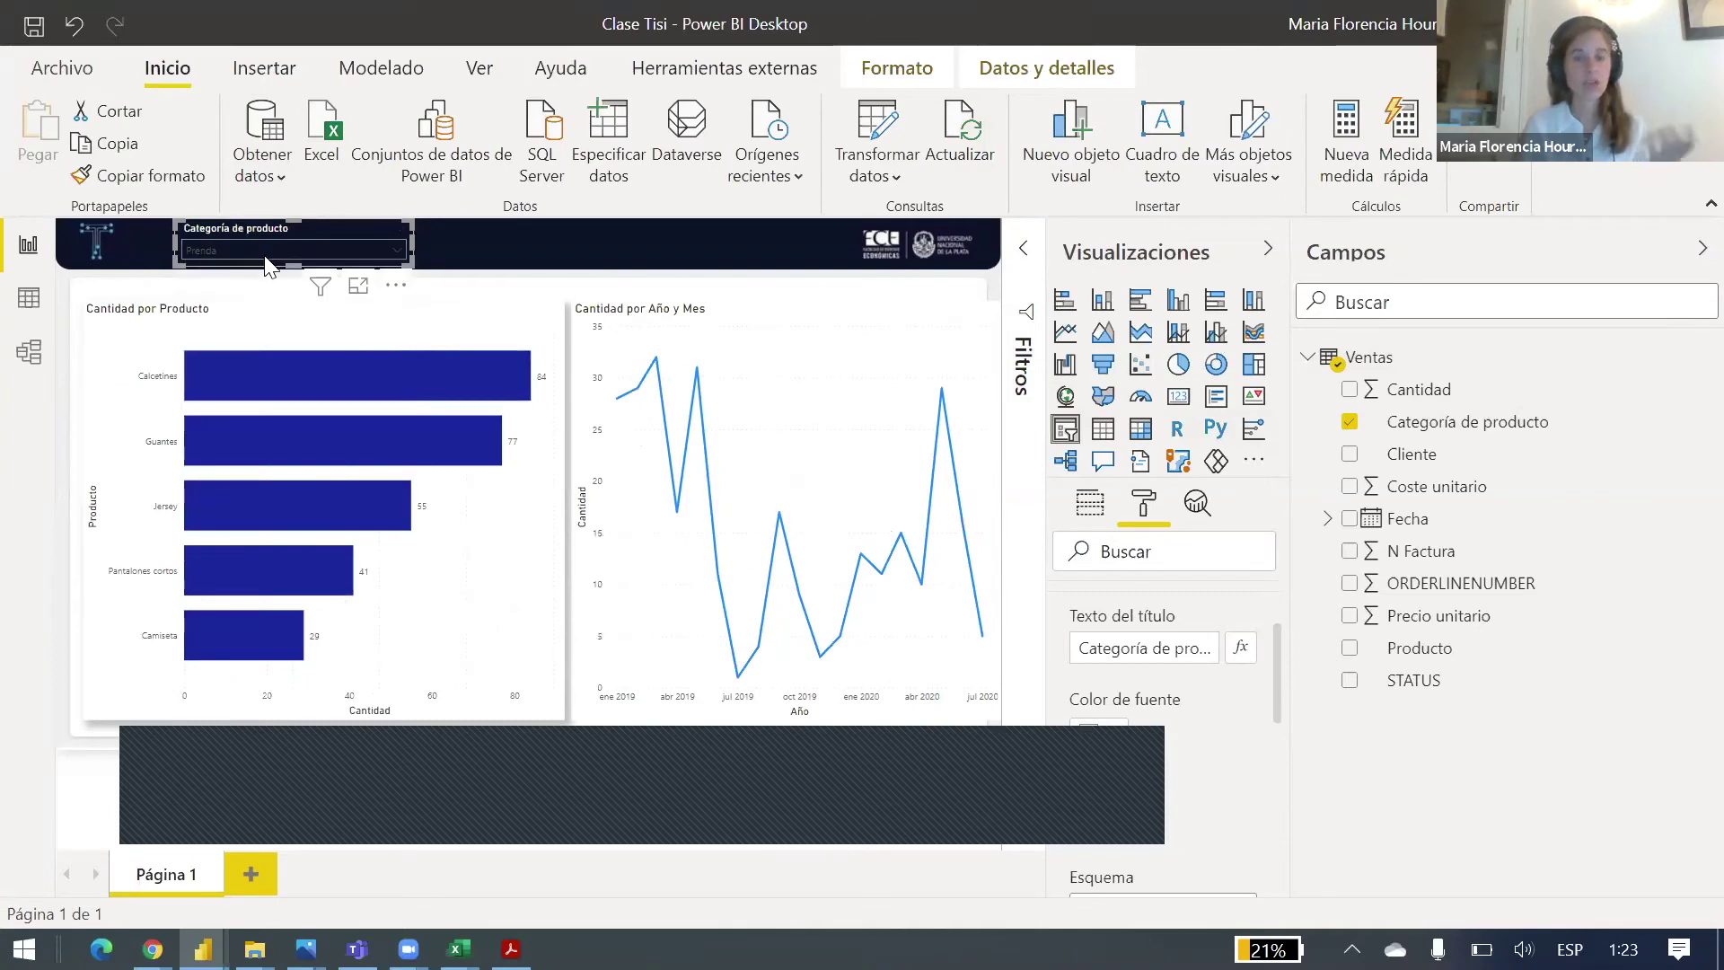
{"action": "left_click", "coordinate": [59, 70]}
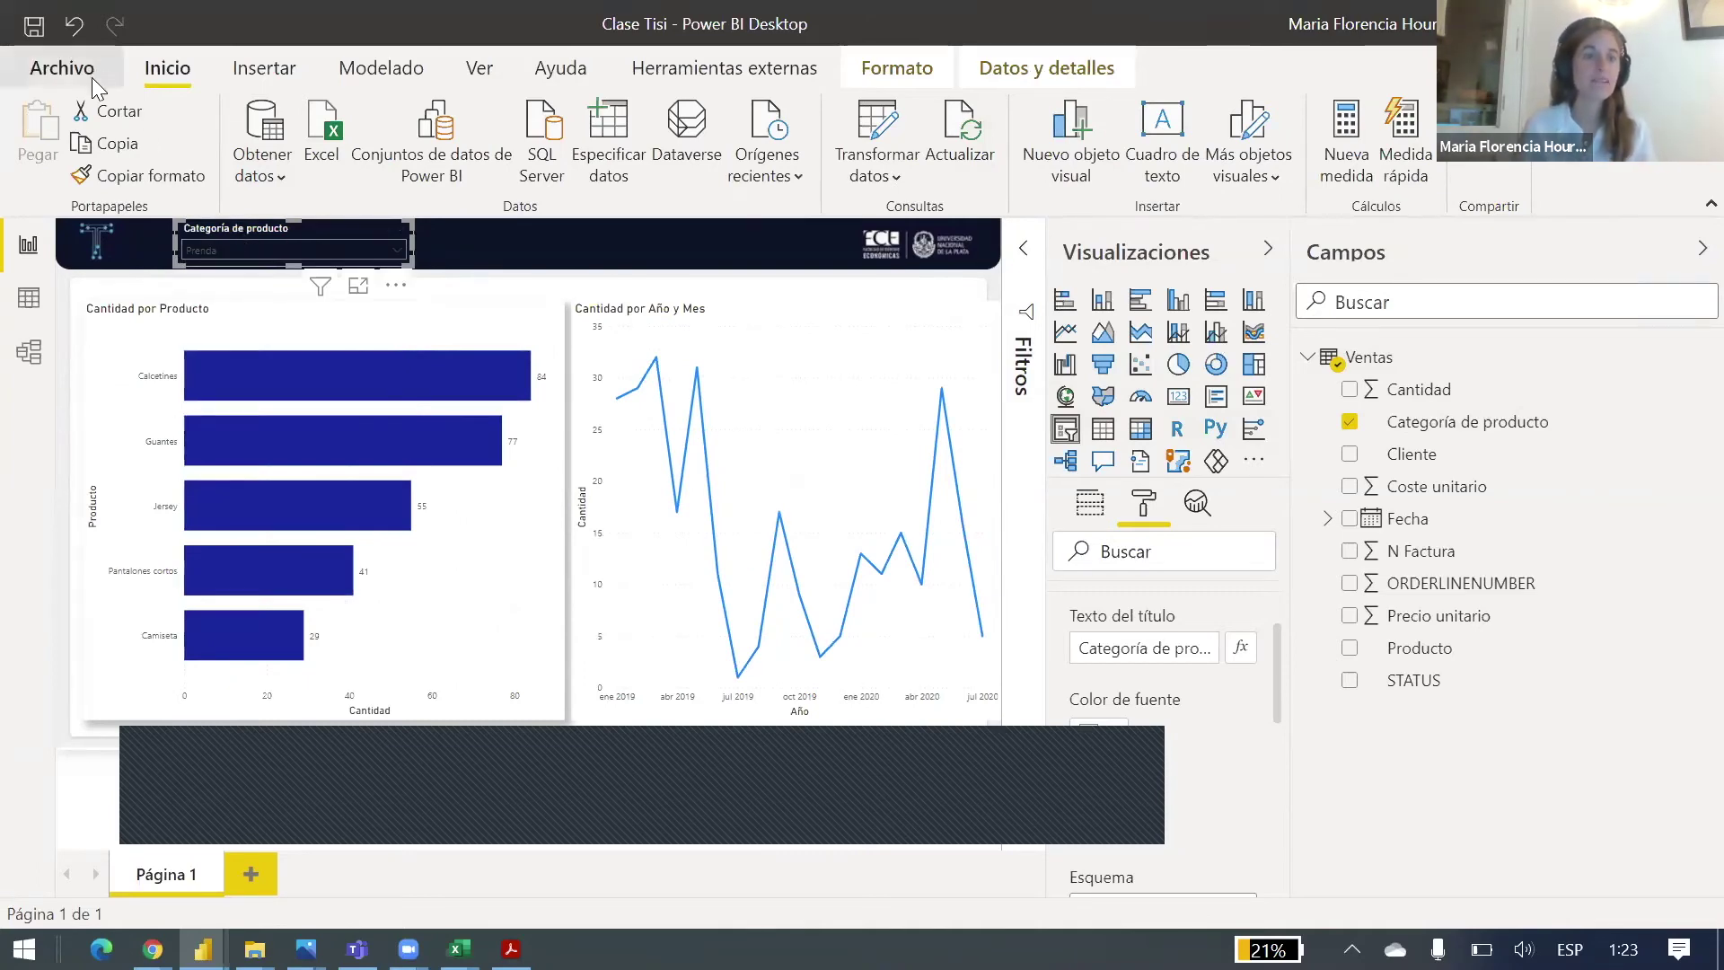
{"action": "left_click", "coordinate": [45, 386]}
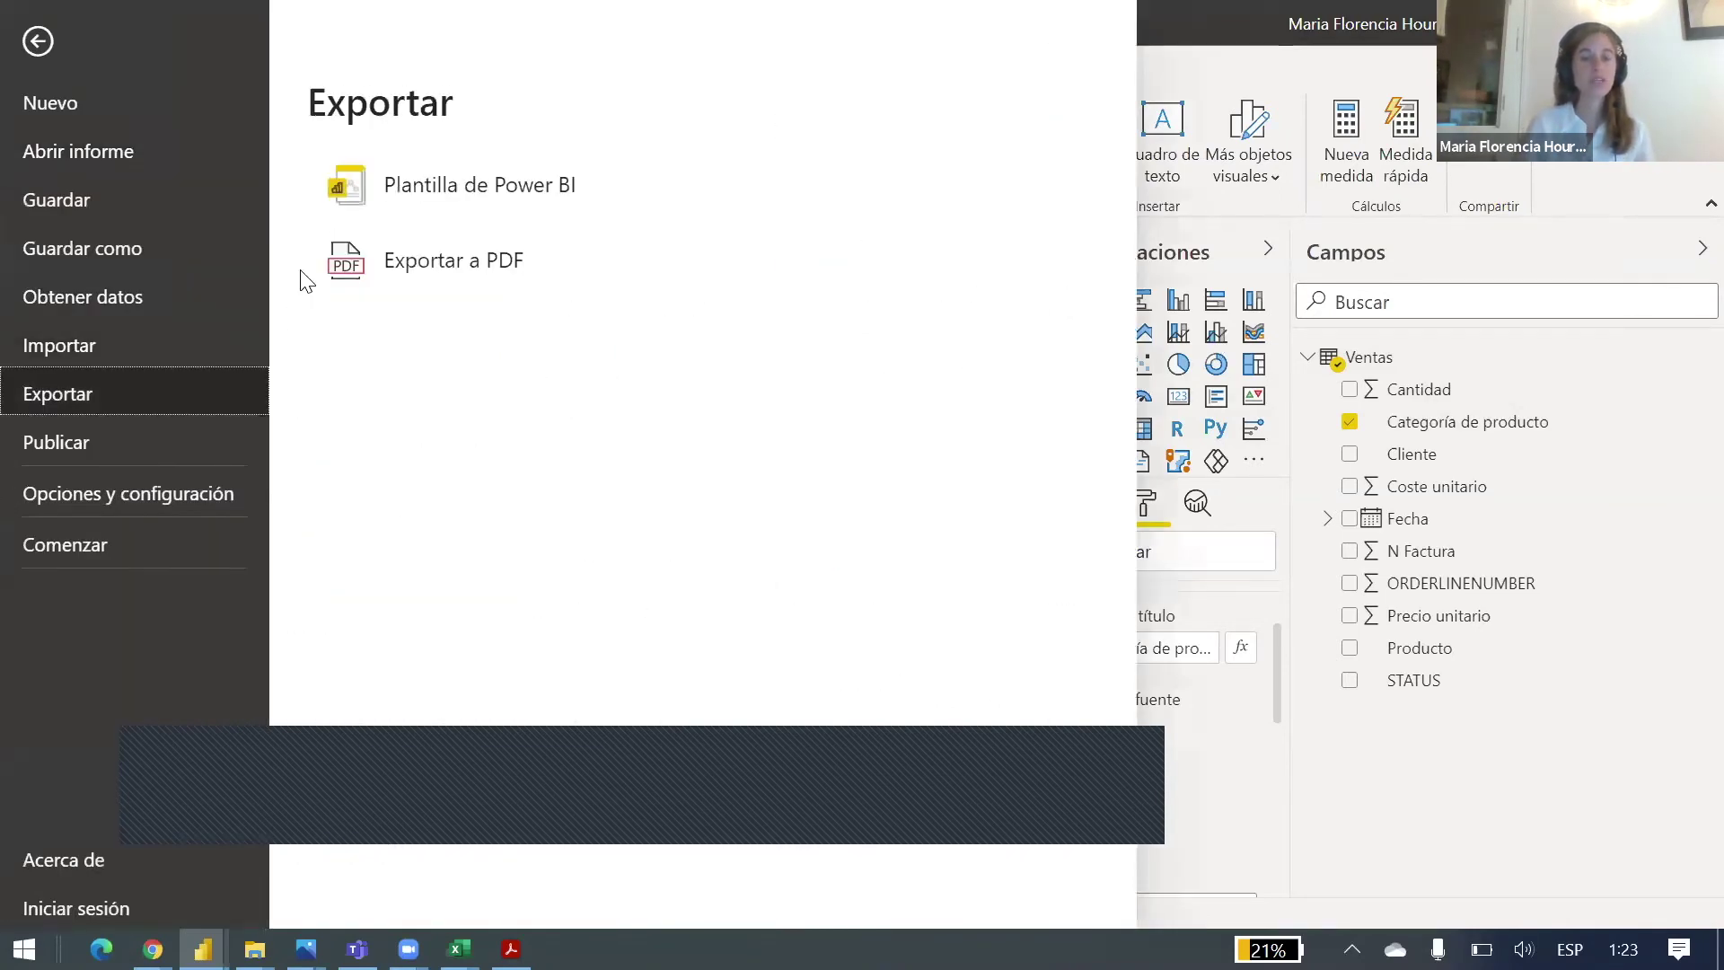
{"action": "left_click", "coordinate": [418, 232]}
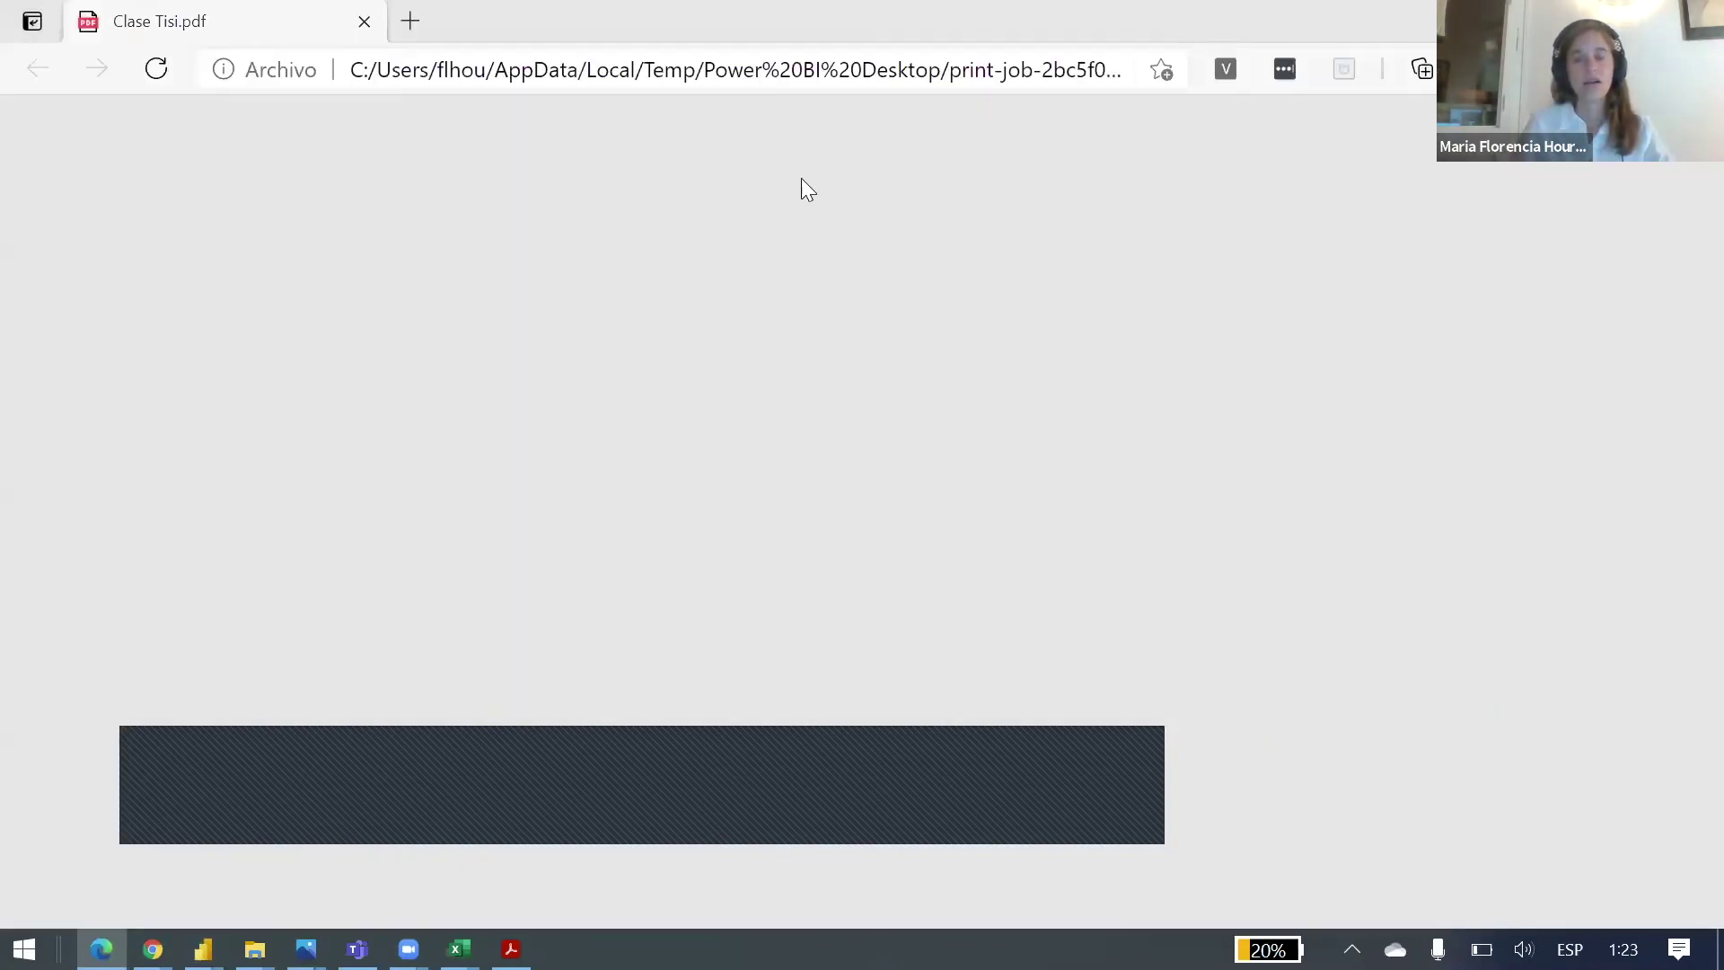
Step: Review the exported Clase Tisi.pdf page, including the slicer and both charts
{"action": "scroll", "coordinate": [911, 244], "scroll_direction": "down", "scroll_amount": 3}
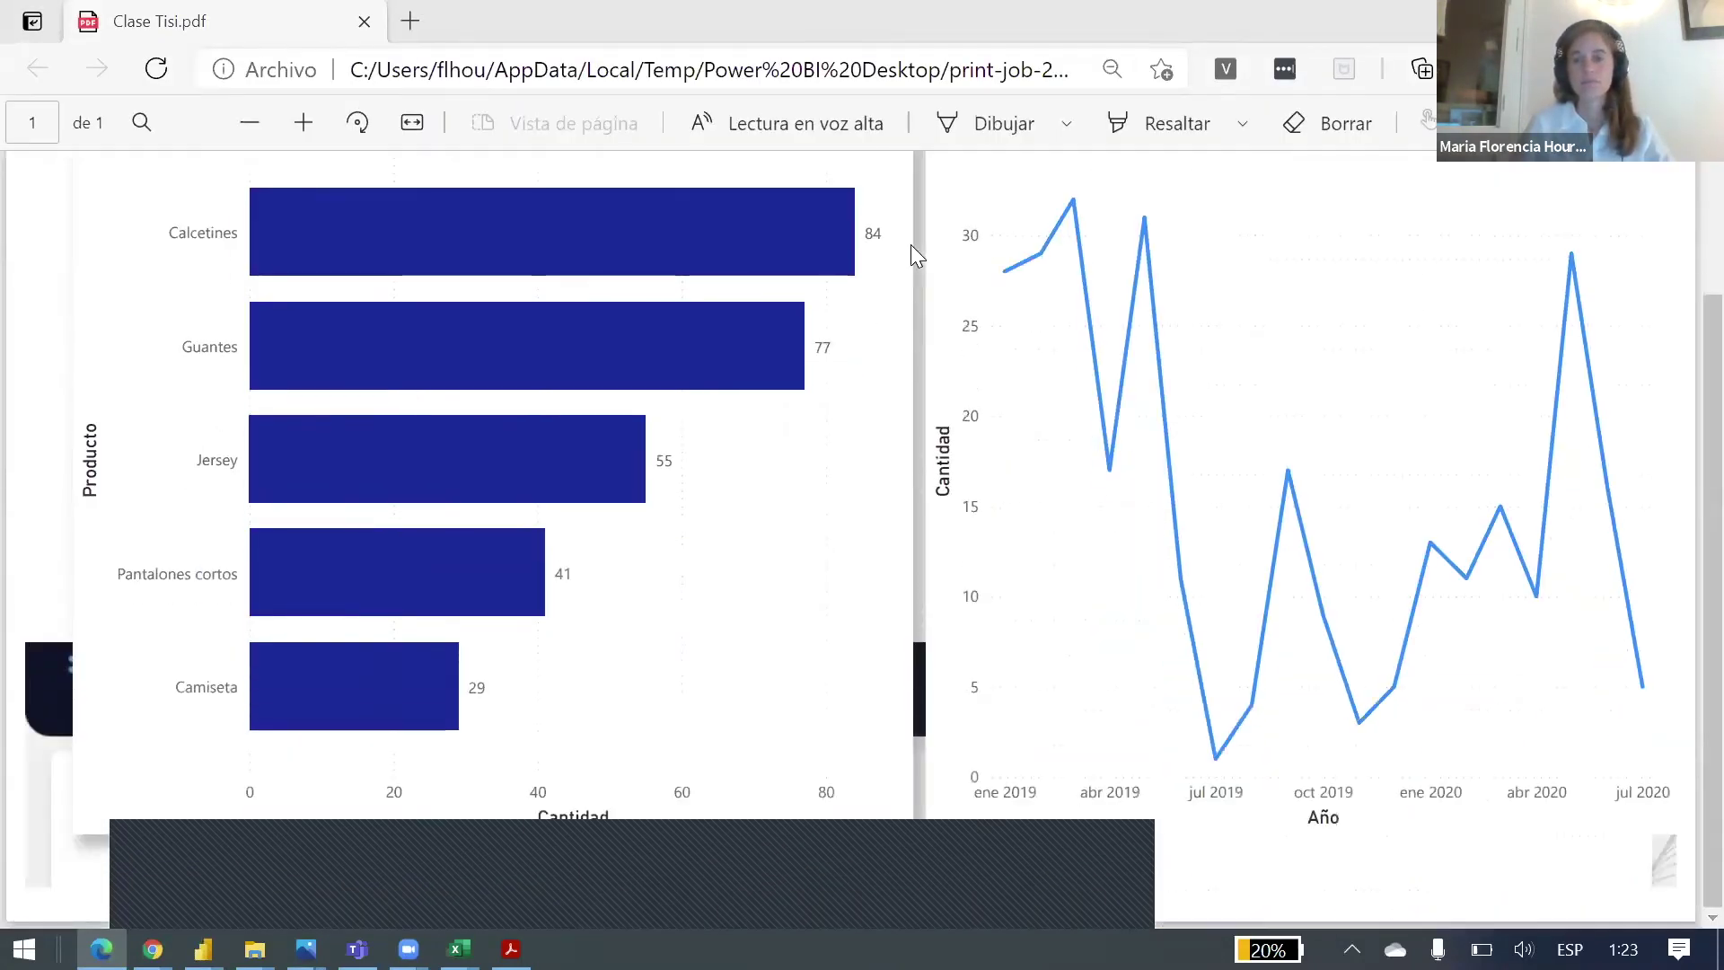
{"action": "scroll", "coordinate": [911, 244], "scroll_direction": "up", "scroll_amount": 3}
{"action": "scroll", "coordinate": [911, 247], "scroll_direction": "down", "scroll_amount": 3}
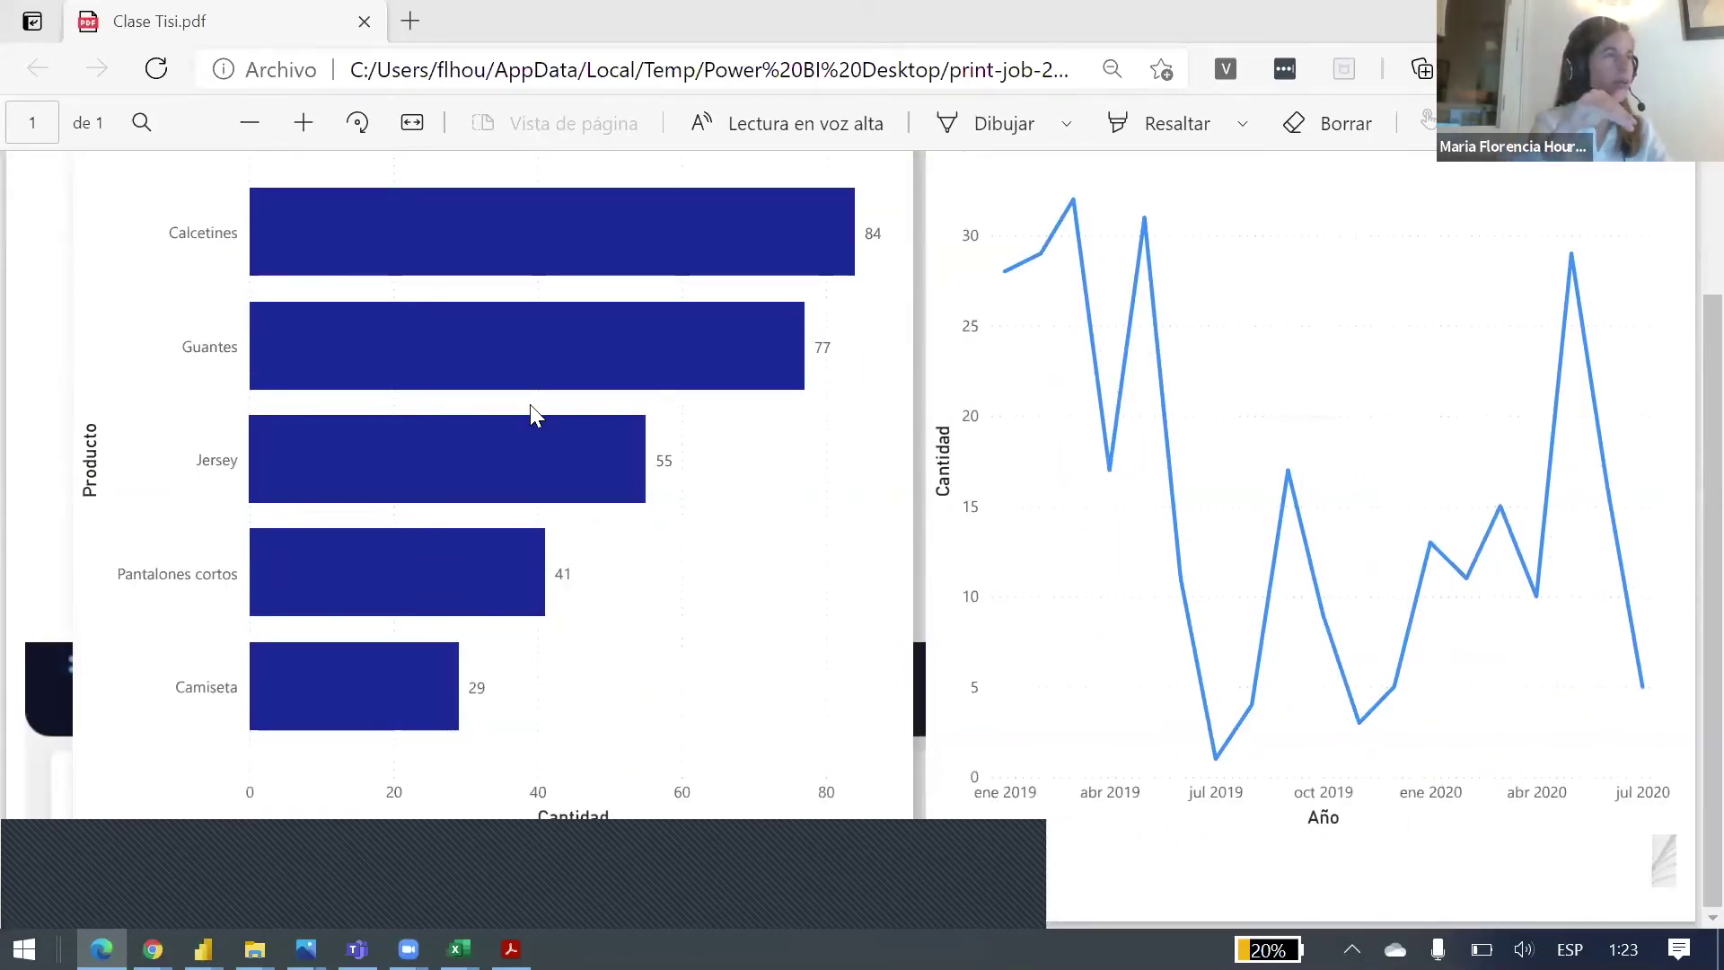
{"action": "scroll", "coordinate": [1216, 348], "scroll_direction": "up", "scroll_amount": 3}
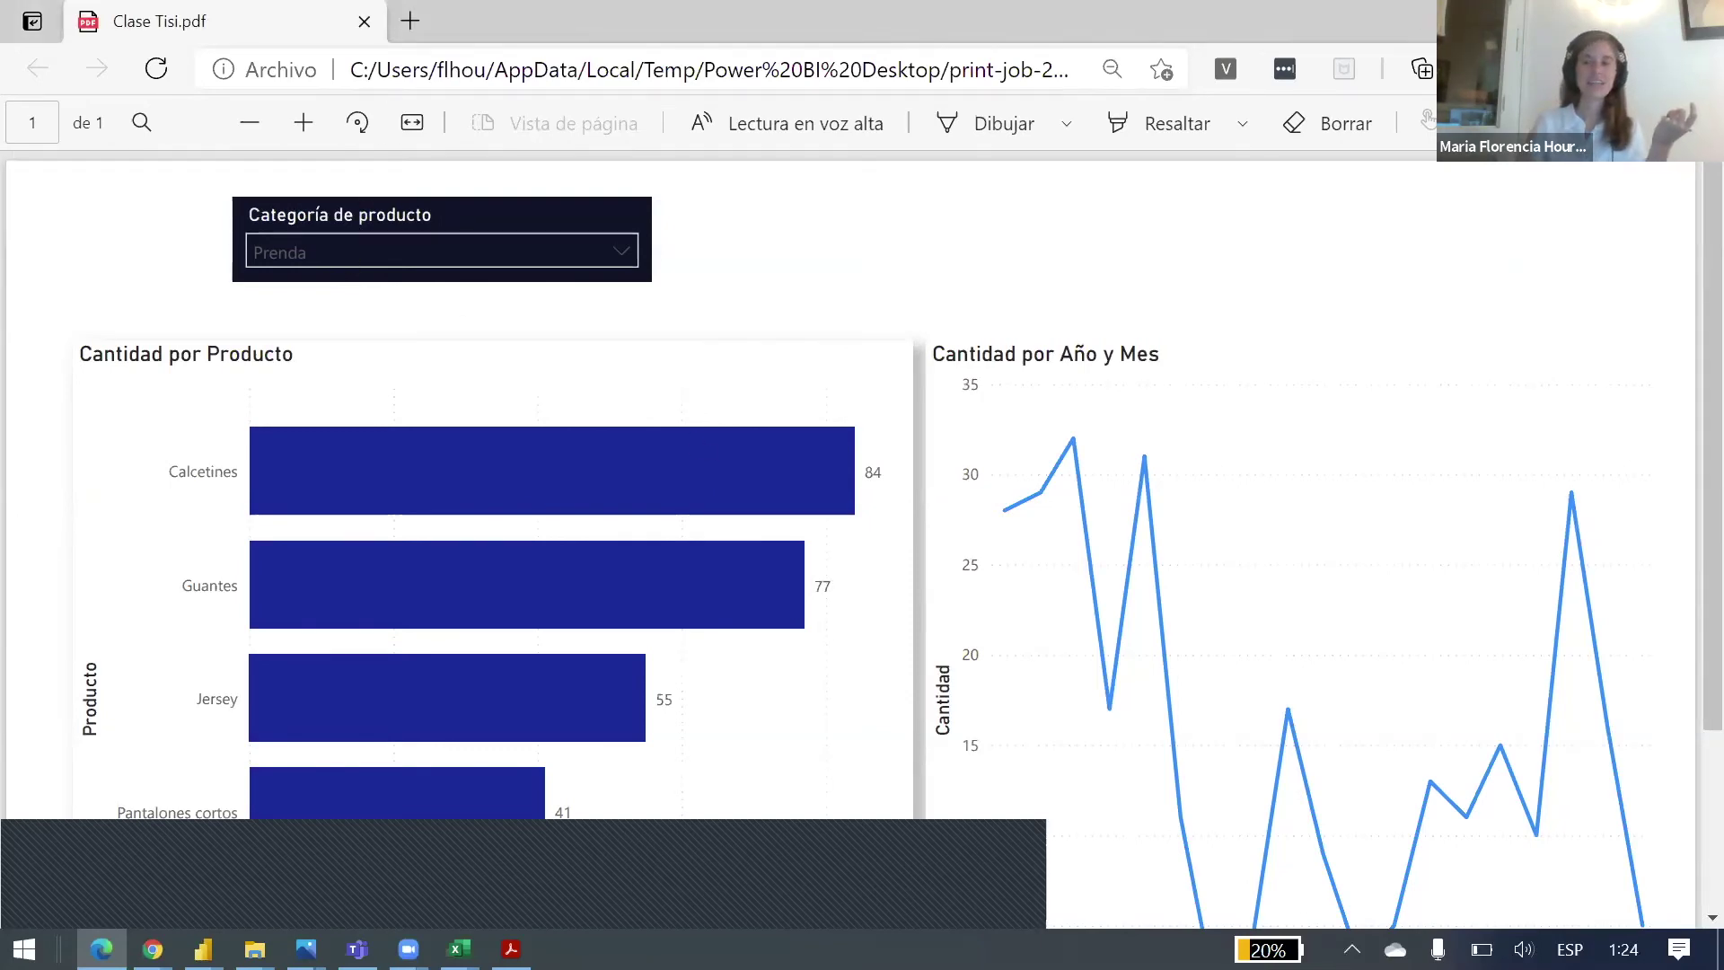
Step: Return to Power BI Desktop, save the report changes and publish the report to Mi área de trabajo
{"action": "key", "text": "alt+Tab"}
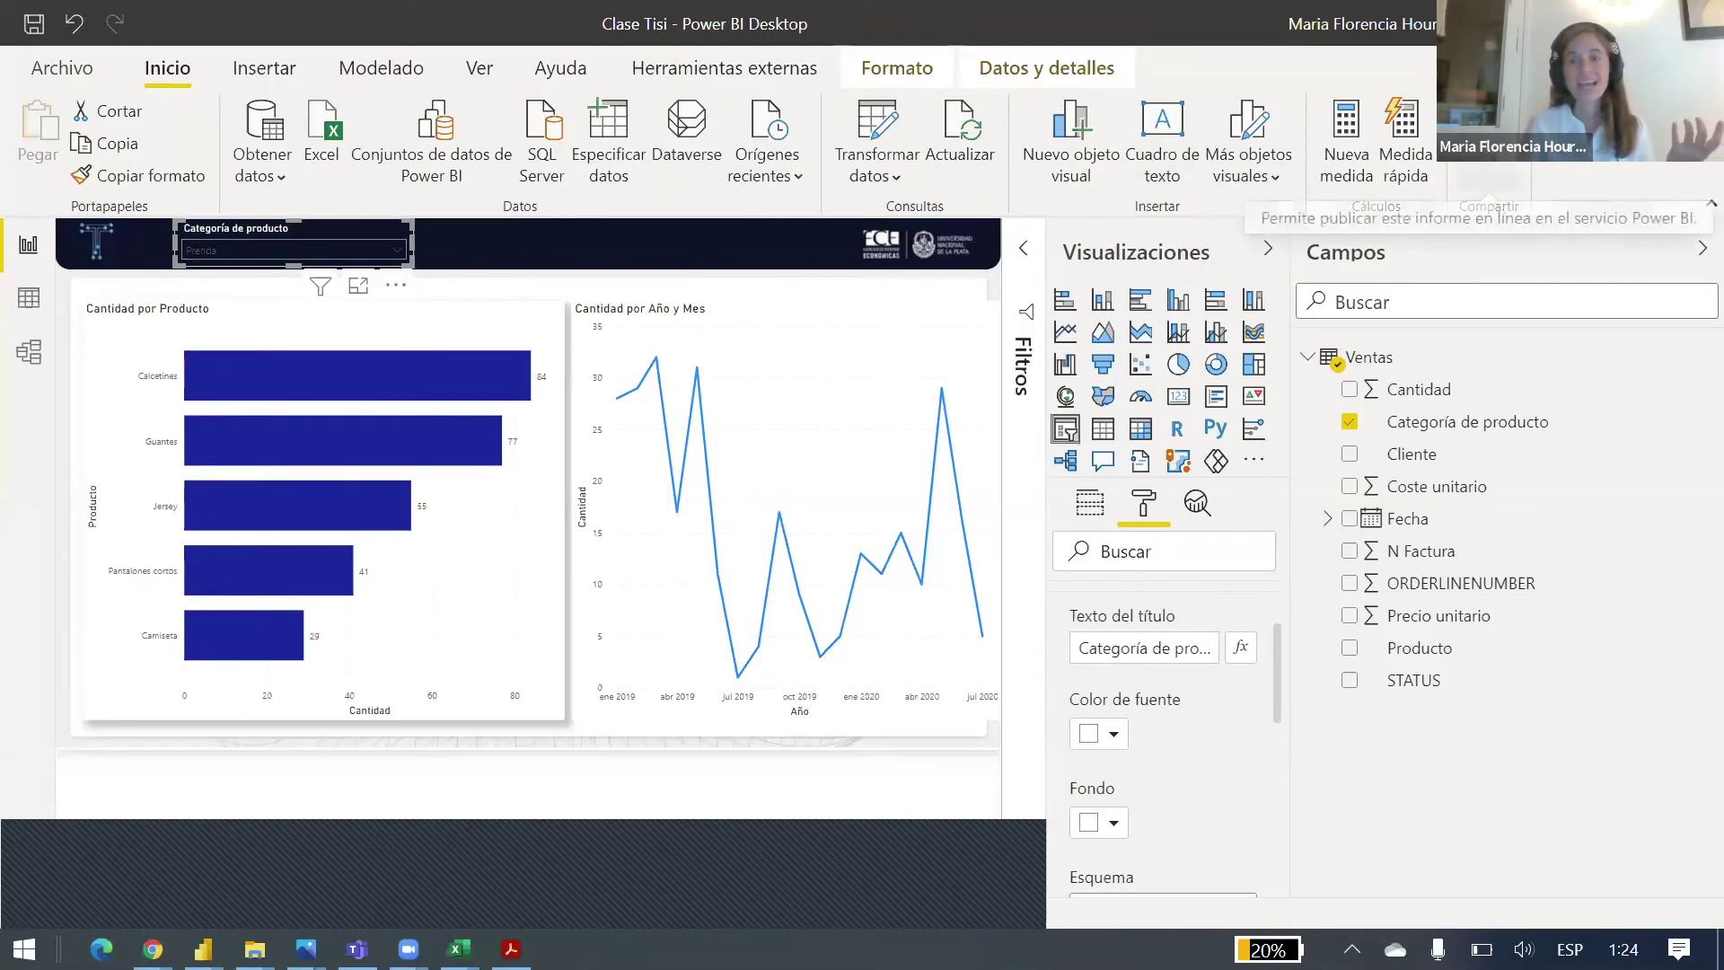
{"action": "left_click", "coordinate": [1488, 171]}
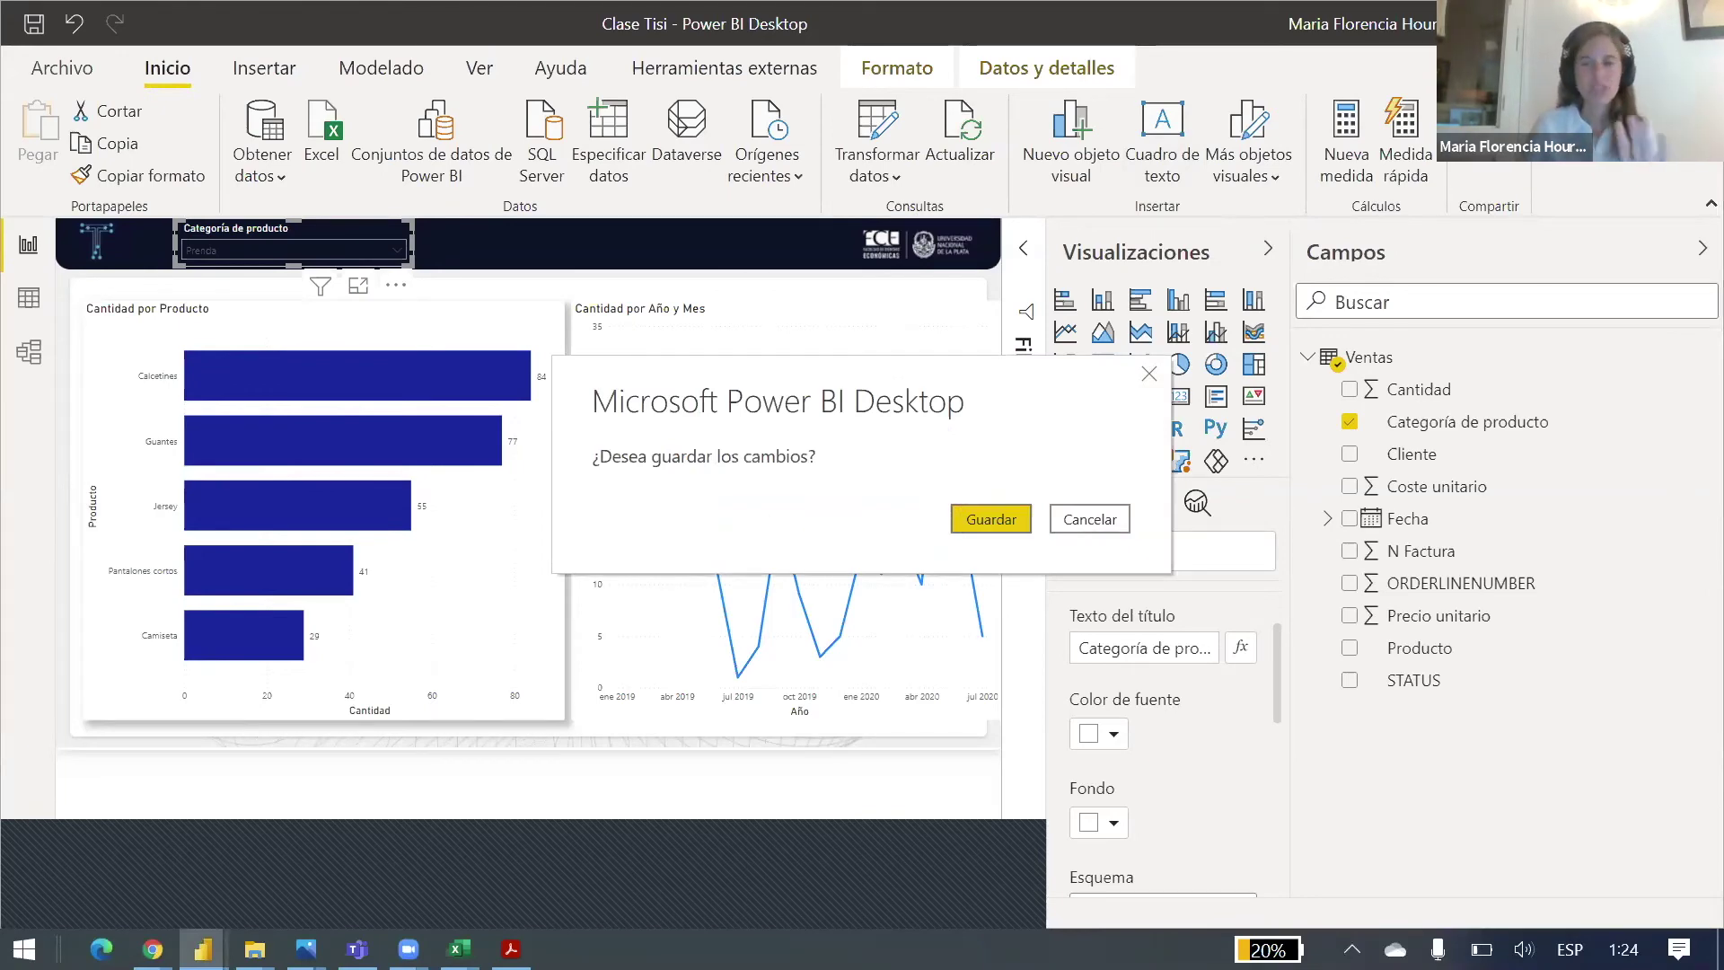
{"action": "left_click", "coordinate": [970, 527]}
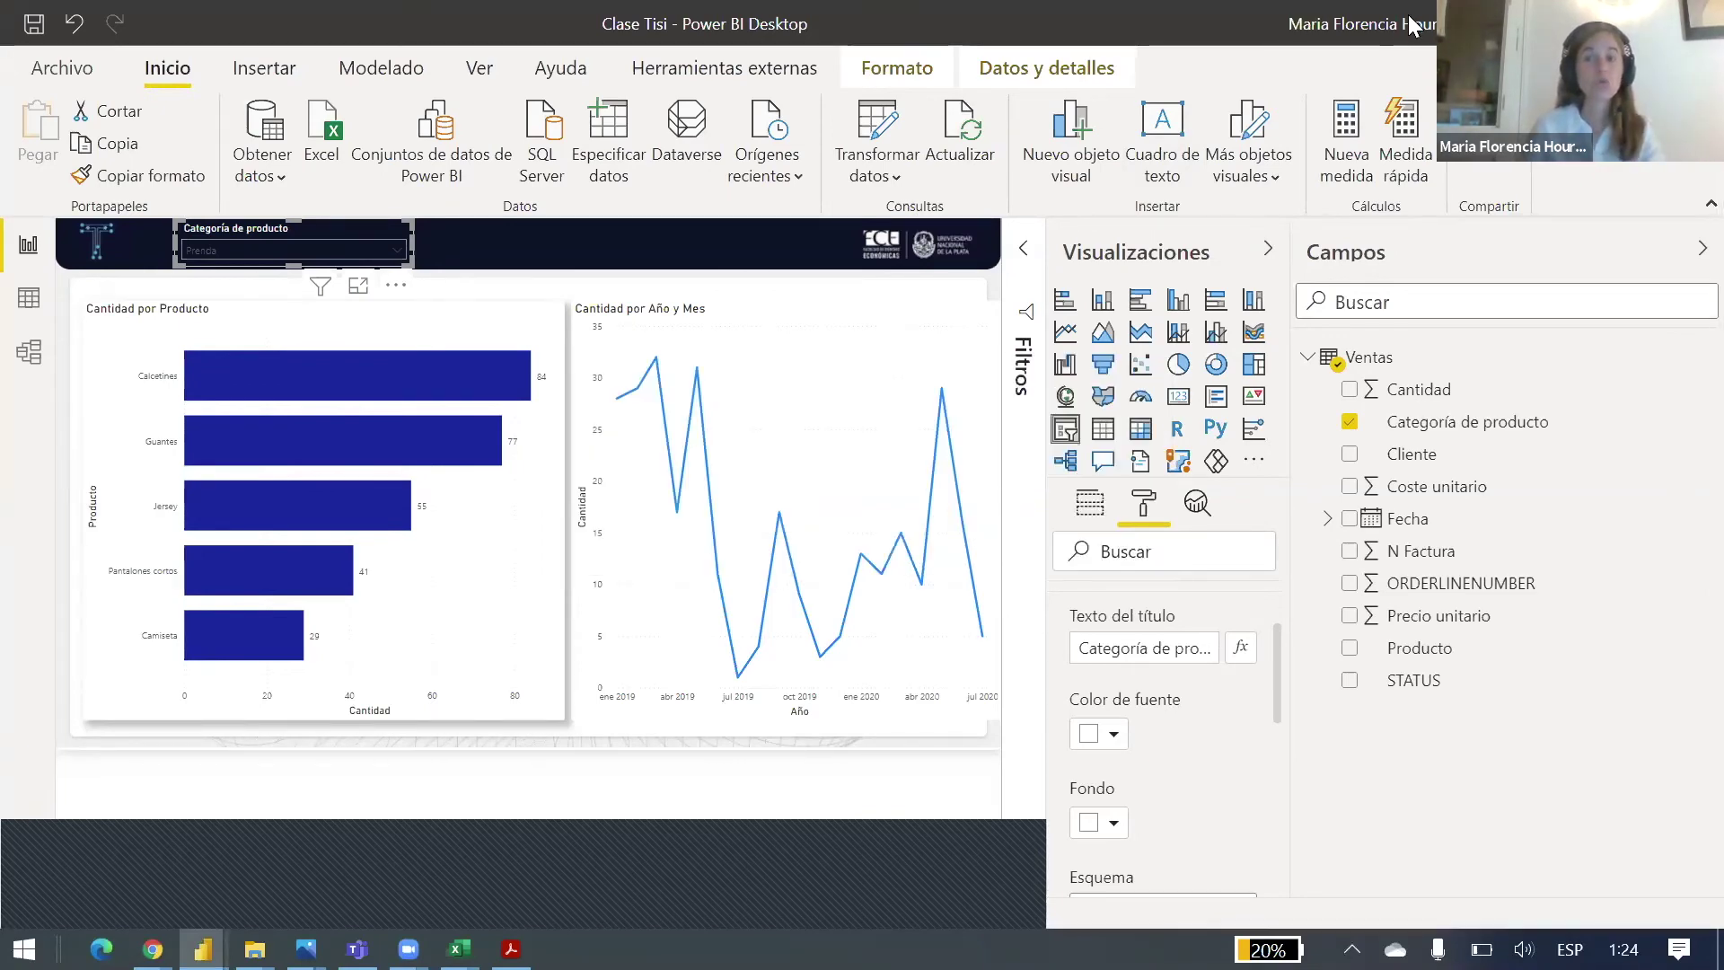
{"action": "left_click", "coordinate": [1407, 169]}
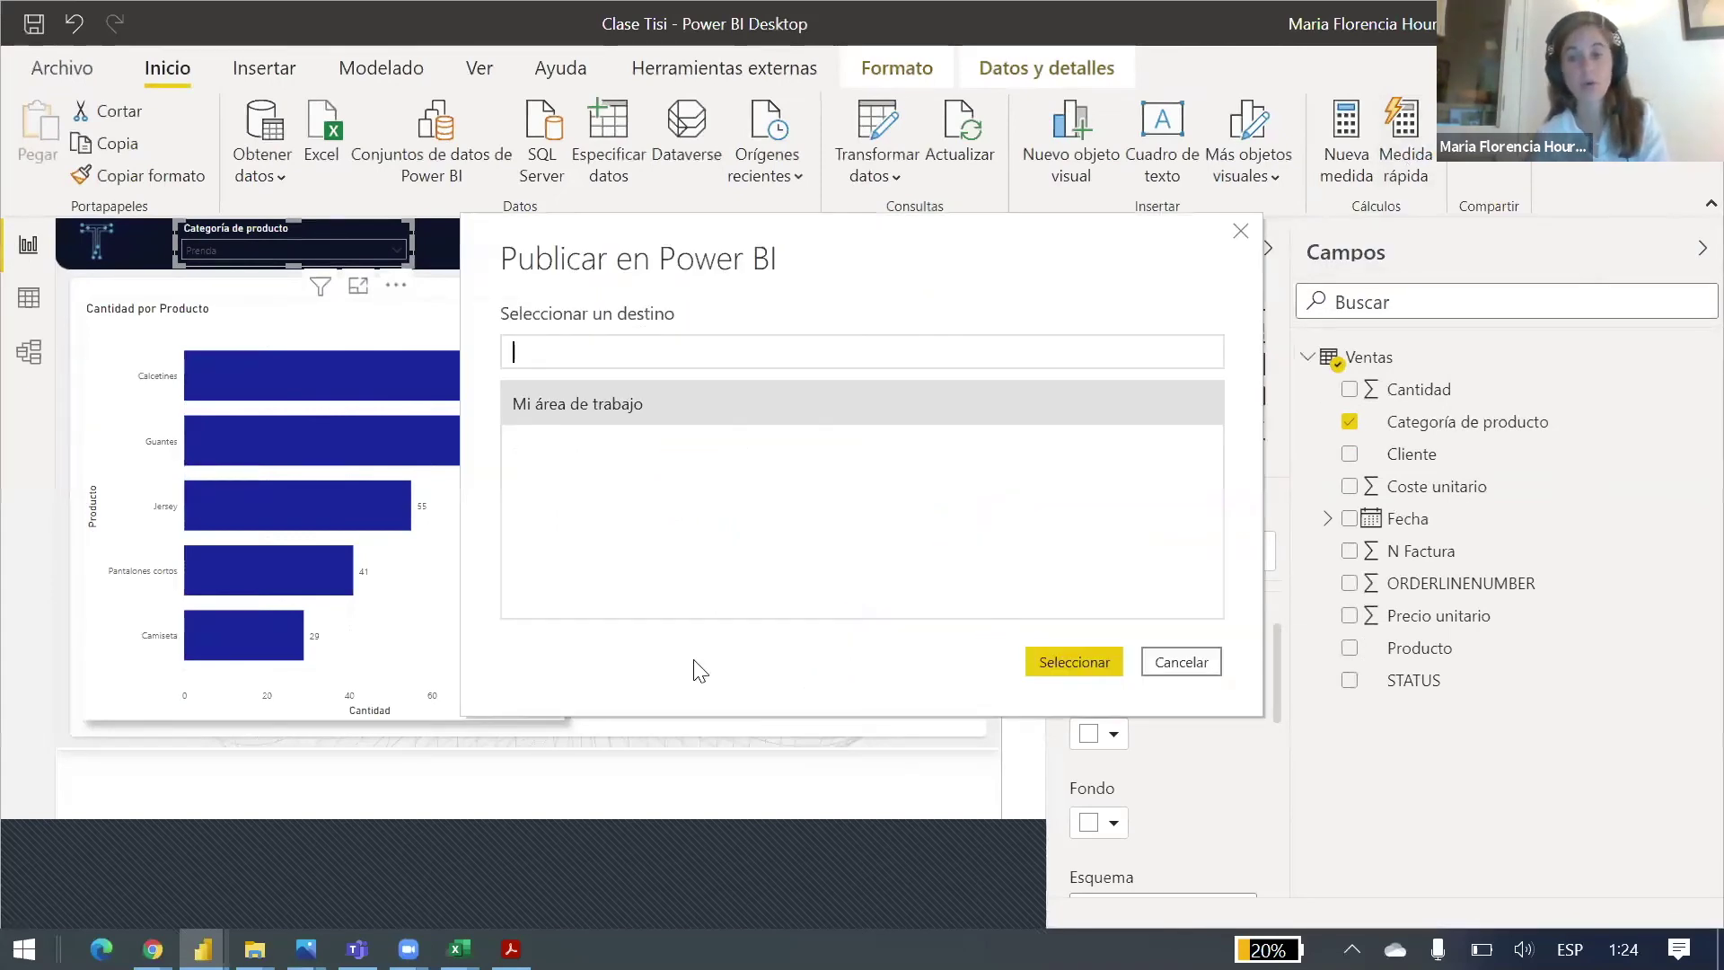
{"action": "left_click", "coordinate": [1060, 668]}
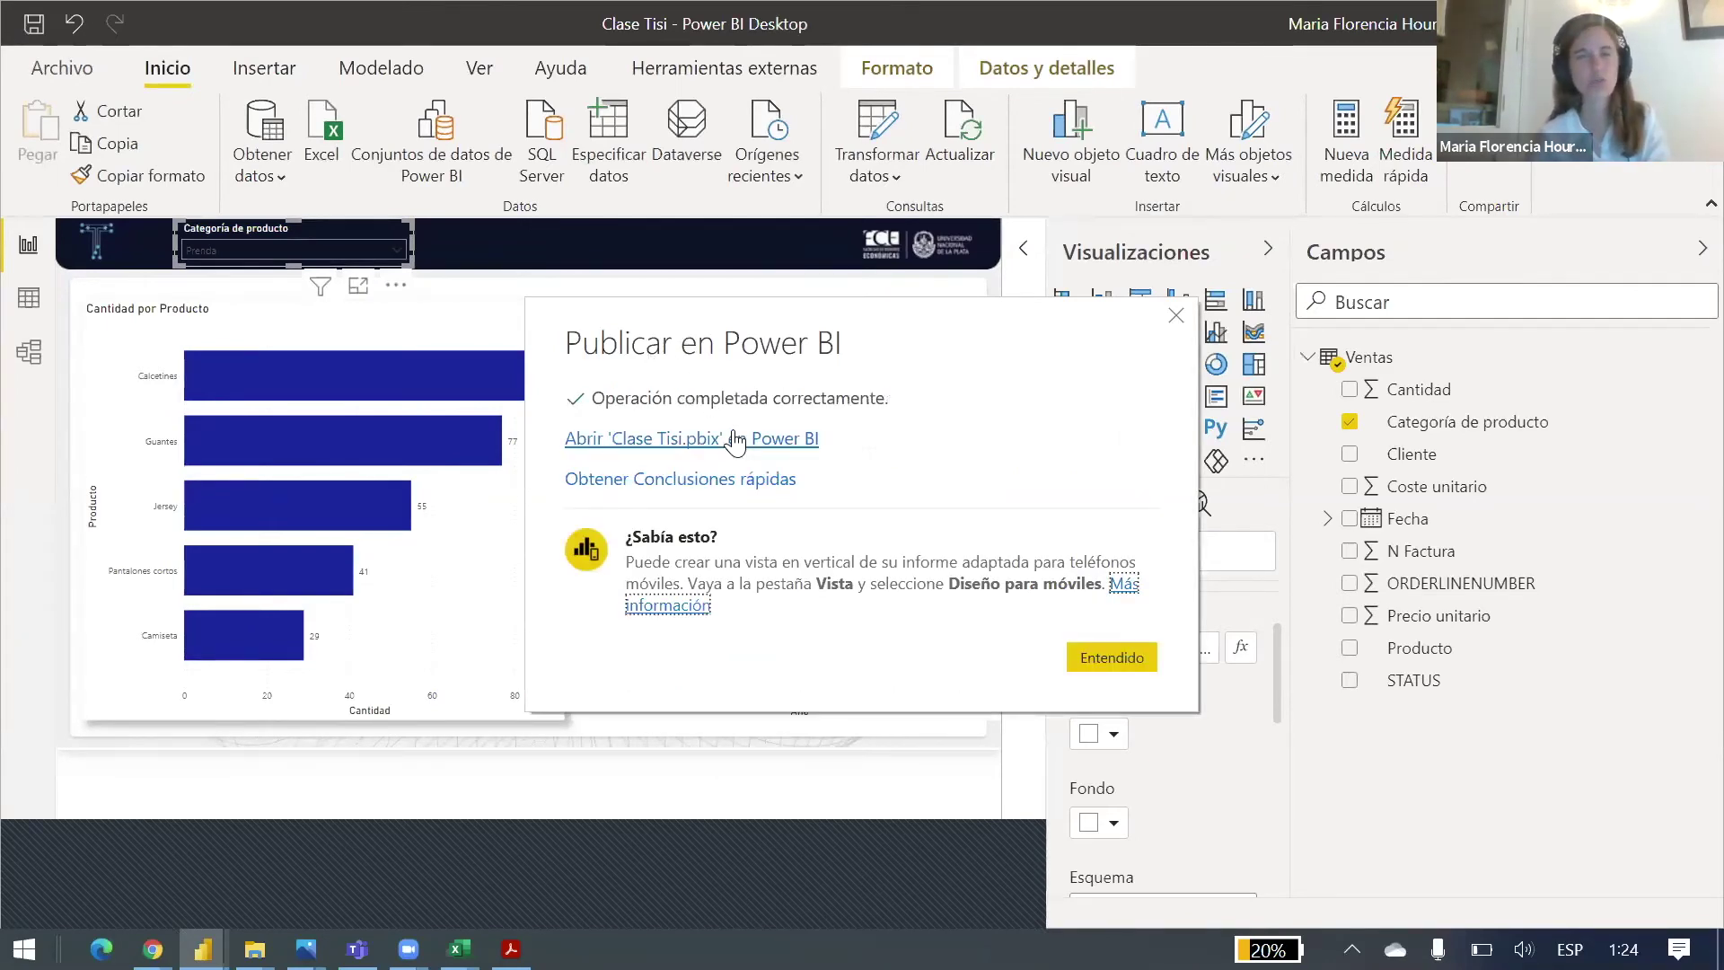
Step: Open the published Clase Tisi report in the Power BI service and check the signed-in account's information
{"action": "left_click", "coordinate": [729, 436]}
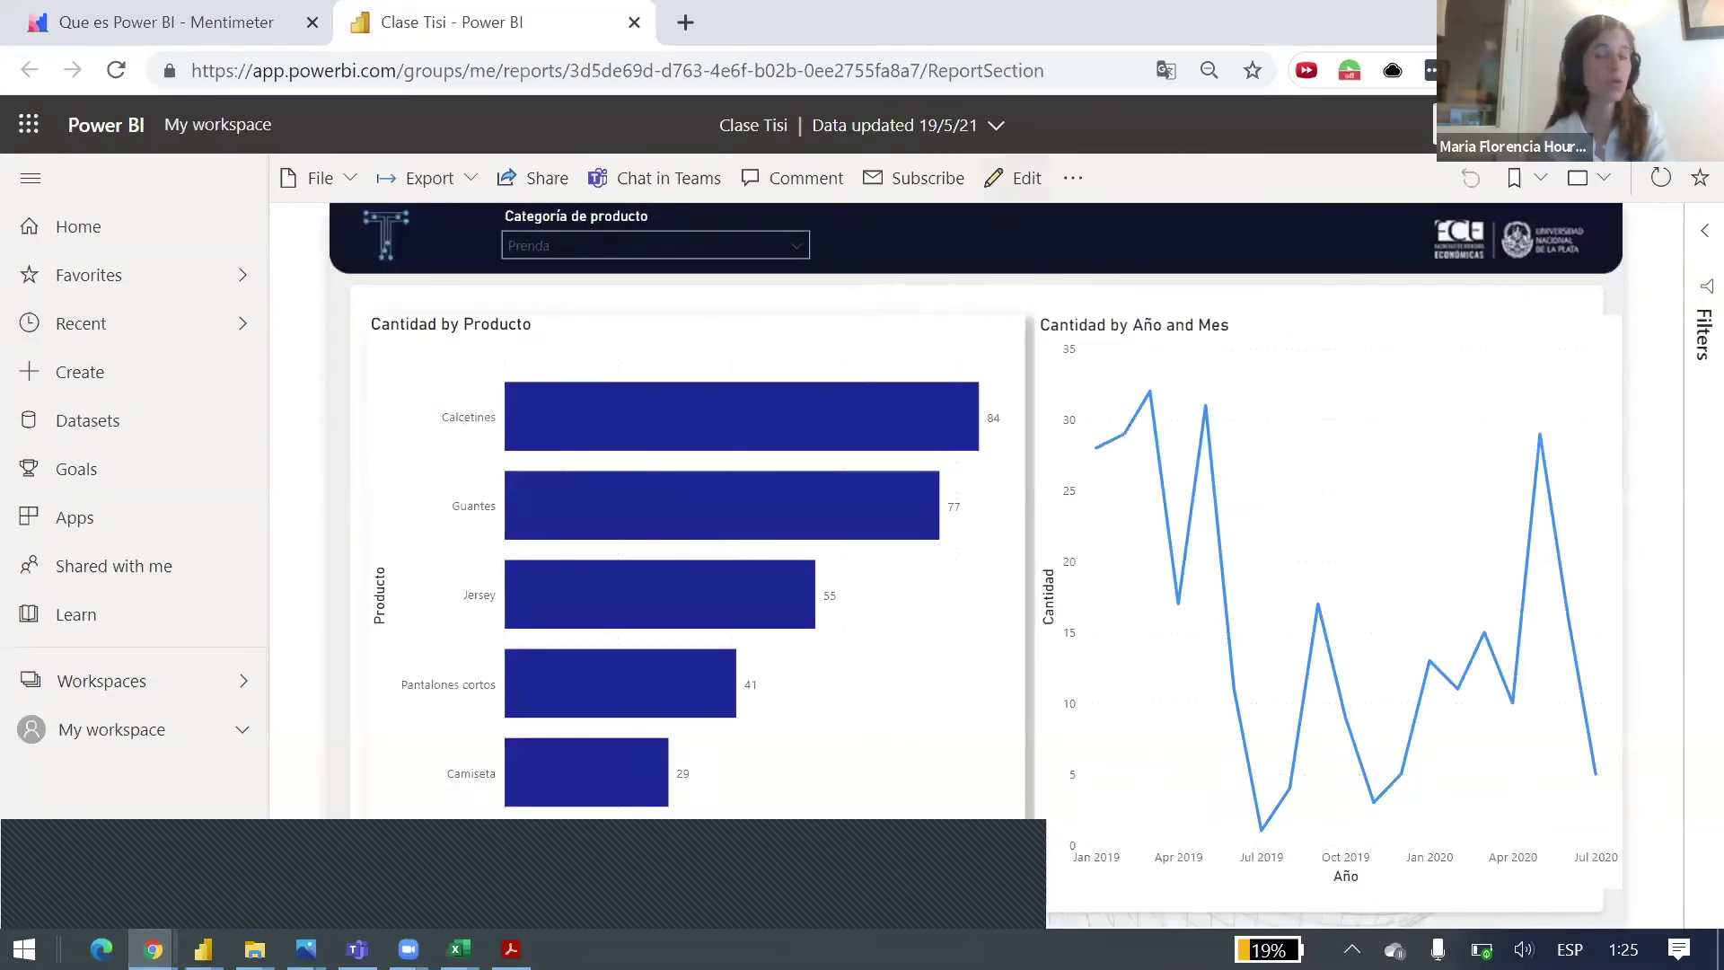
{"action": "left_click", "coordinate": [1696, 124]}
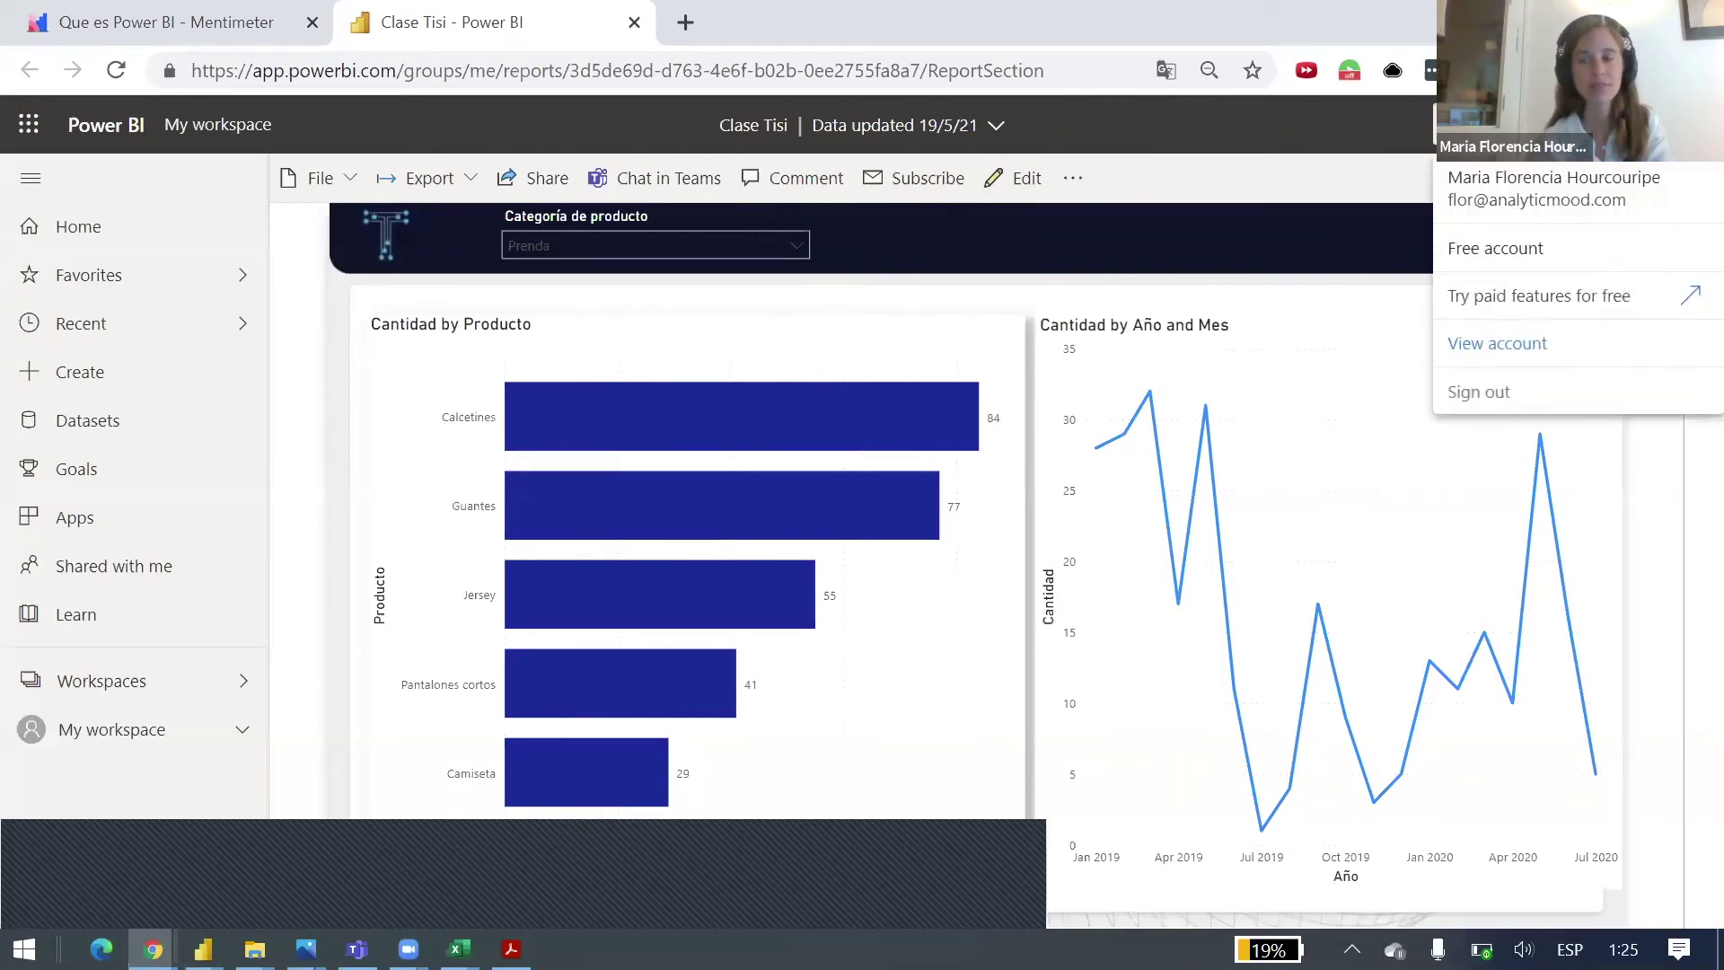
{"action": "left_click", "coordinate": [1240, 178]}
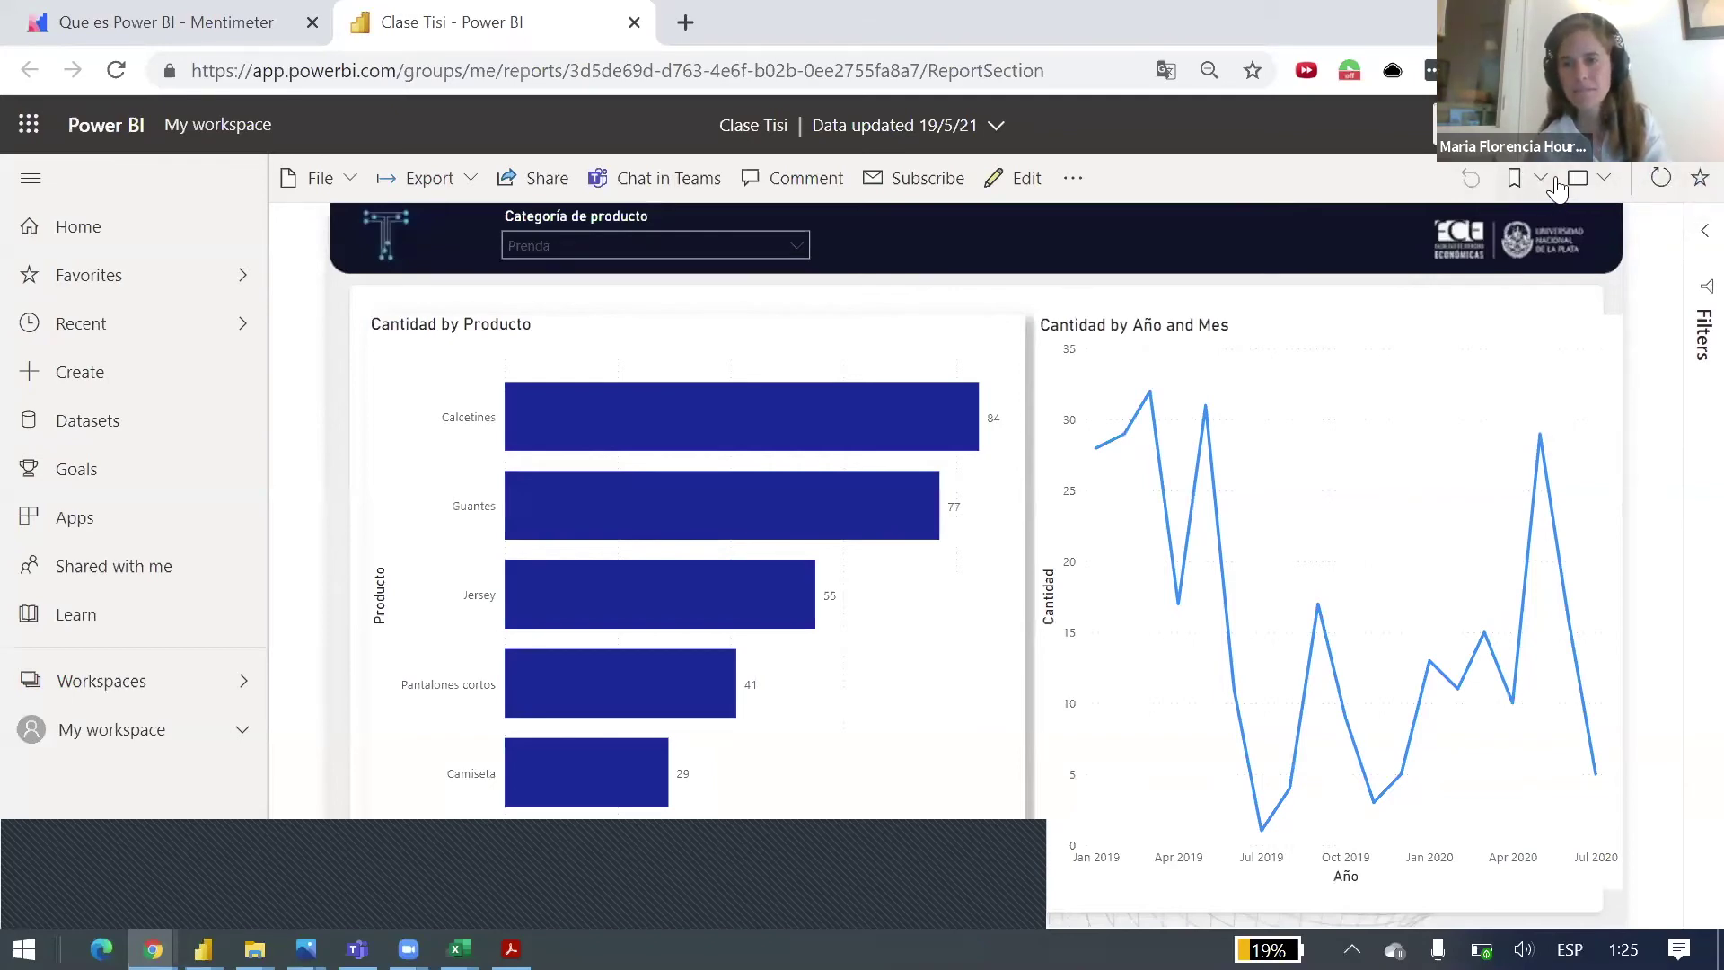
Step: Look through the published report's view and additional options, and display the report in full screen
{"action": "left_click", "coordinate": [1604, 178]}
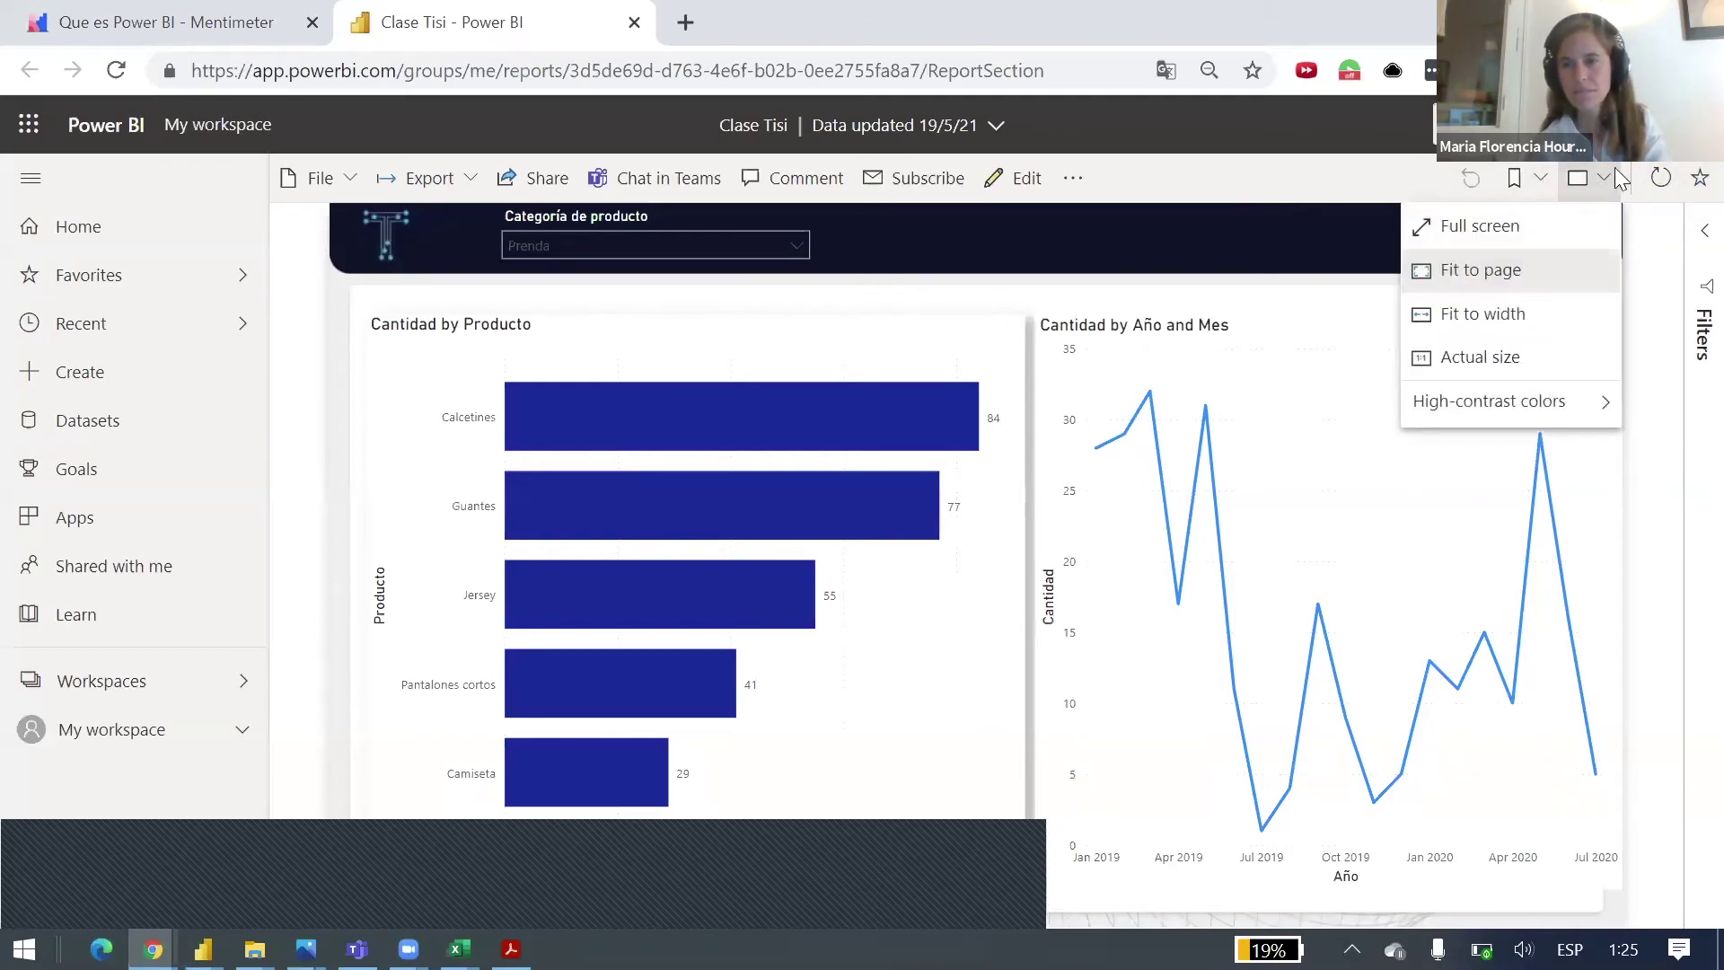
{"action": "left_click", "coordinate": [1073, 179]}
{"action": "left_click", "coordinate": [1074, 181]}
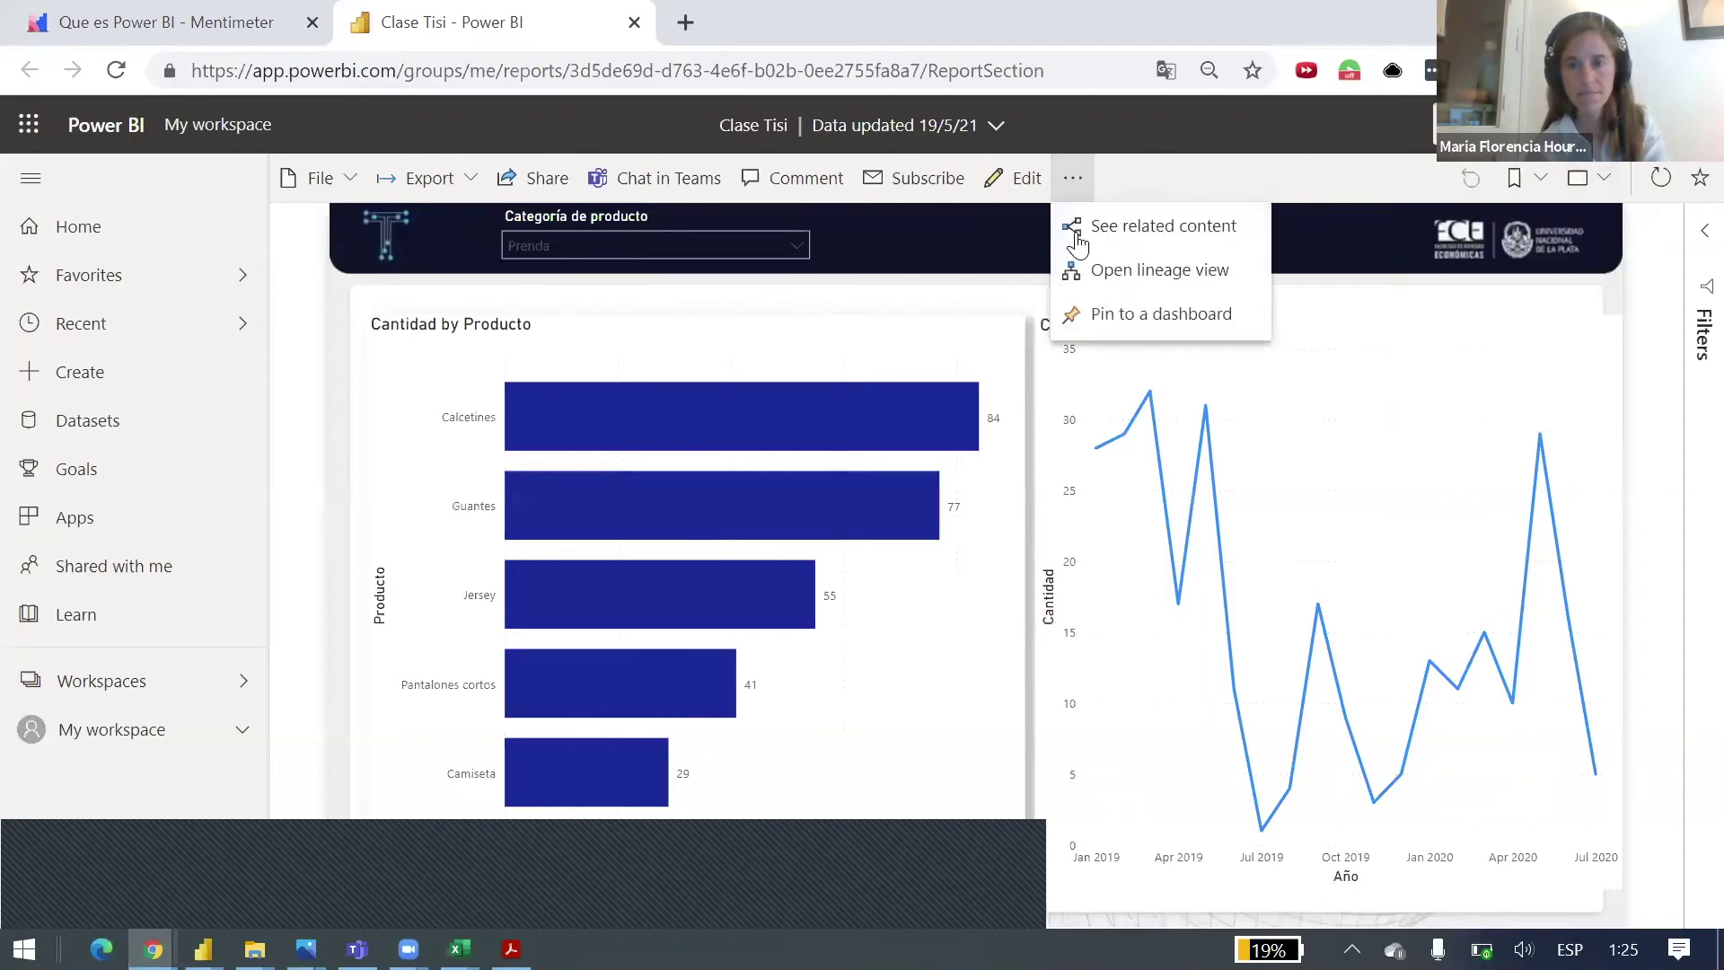
{"action": "left_click", "coordinate": [1599, 180]}
{"action": "left_click", "coordinate": [1581, 184]}
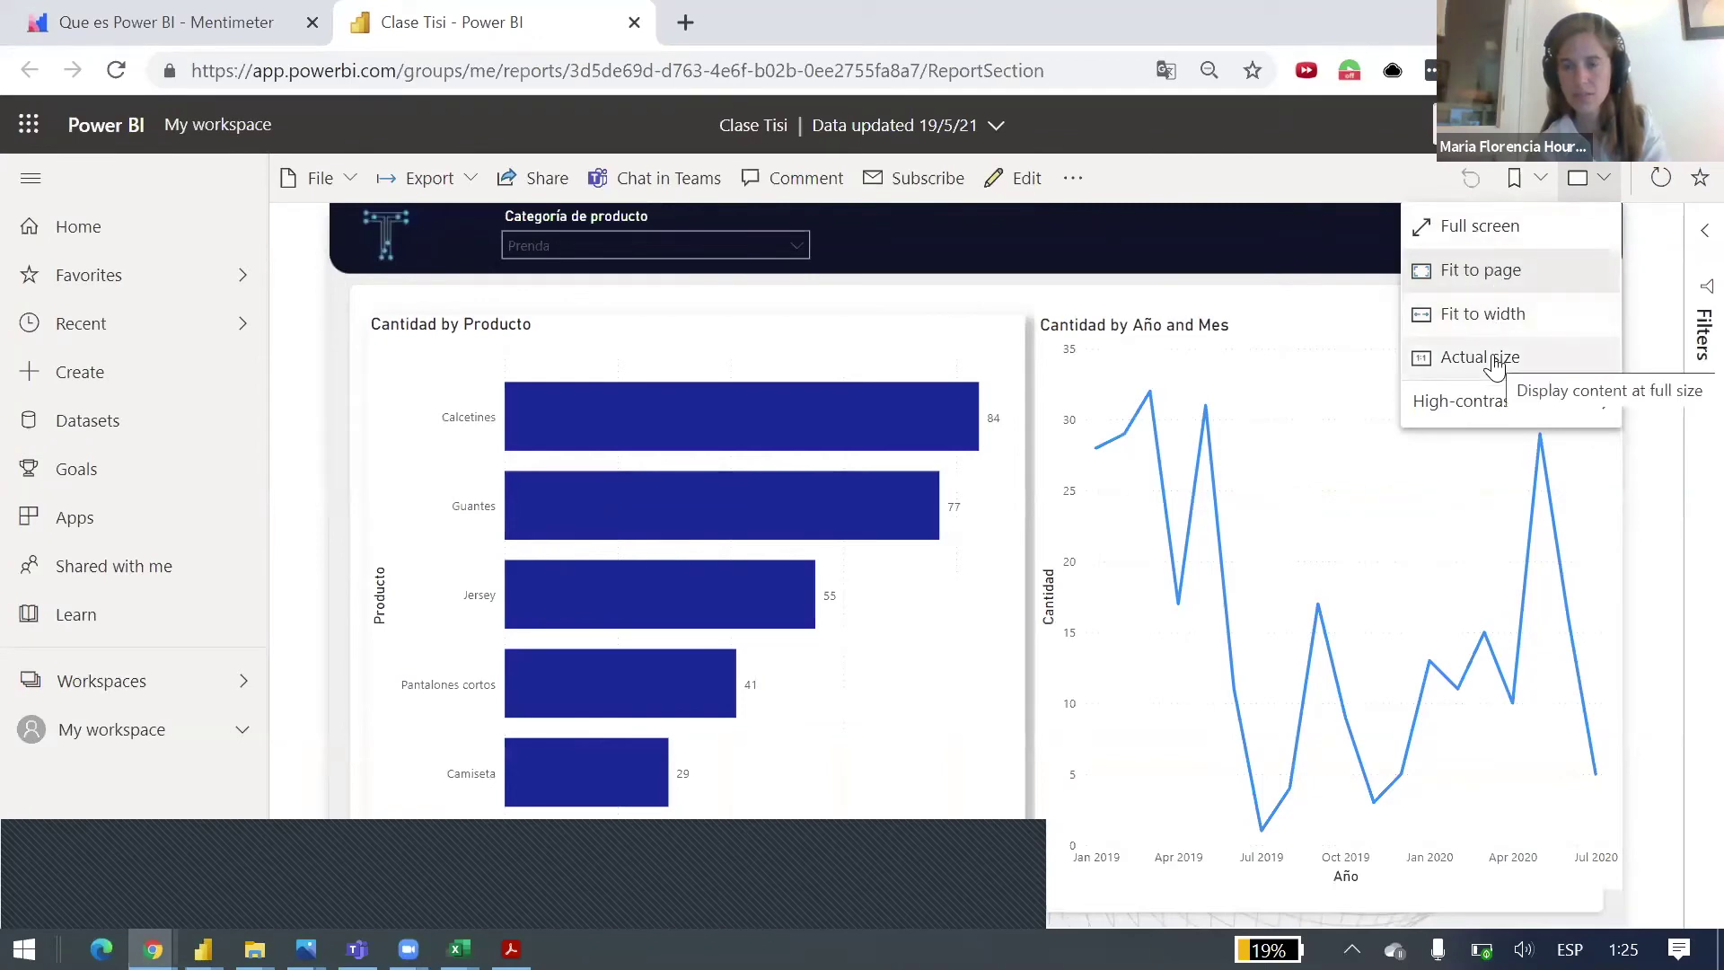
{"action": "left_click", "coordinate": [1497, 225]}
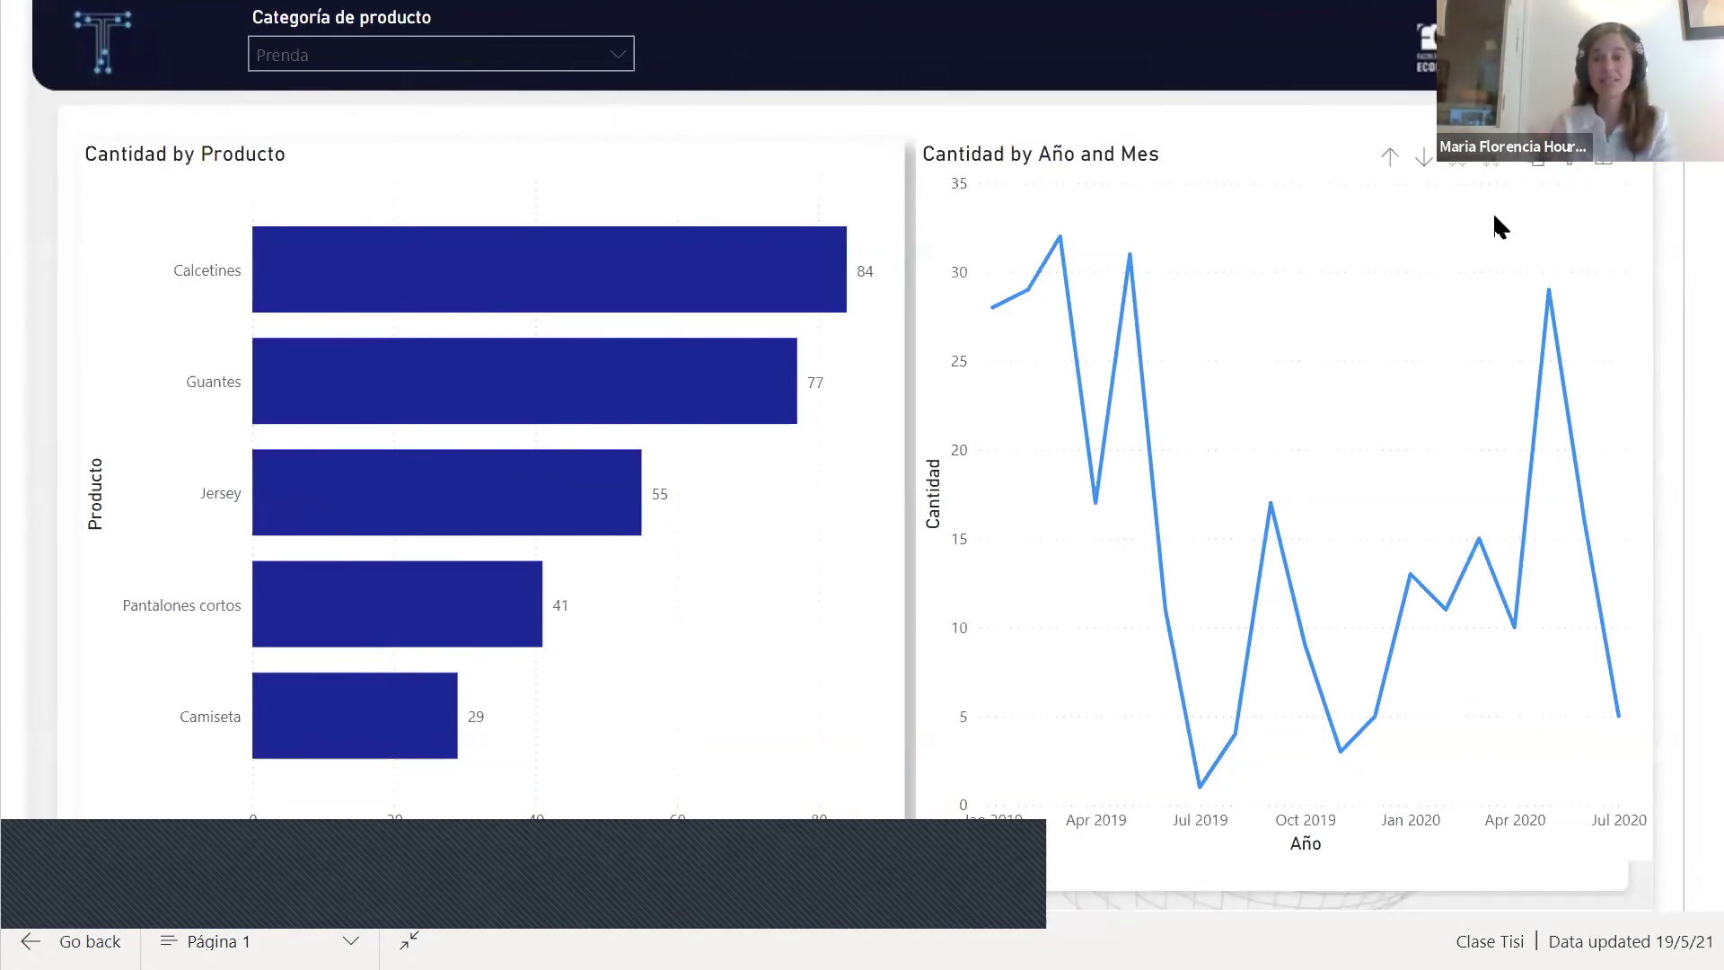
Step: Filter the full-screen report to the Accesorio category and leave full screen
{"action": "left_click", "coordinate": [296, 52]}
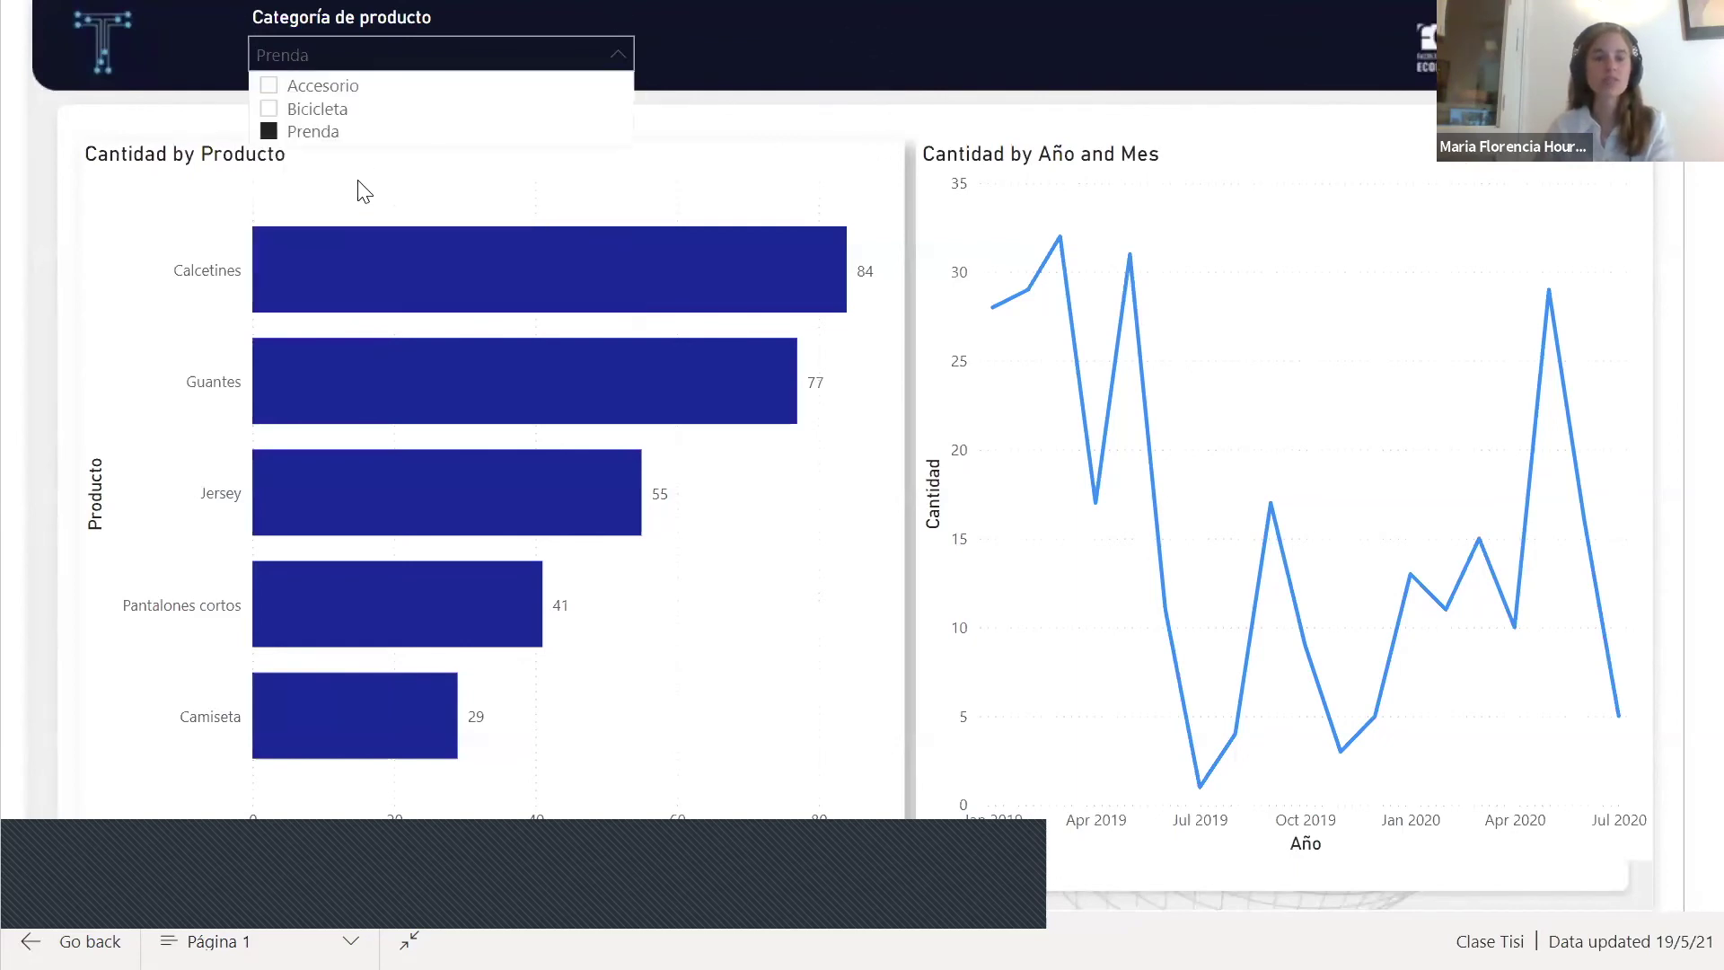
{"action": "left_click", "coordinate": [299, 106]}
{"action": "left_click", "coordinate": [302, 91]}
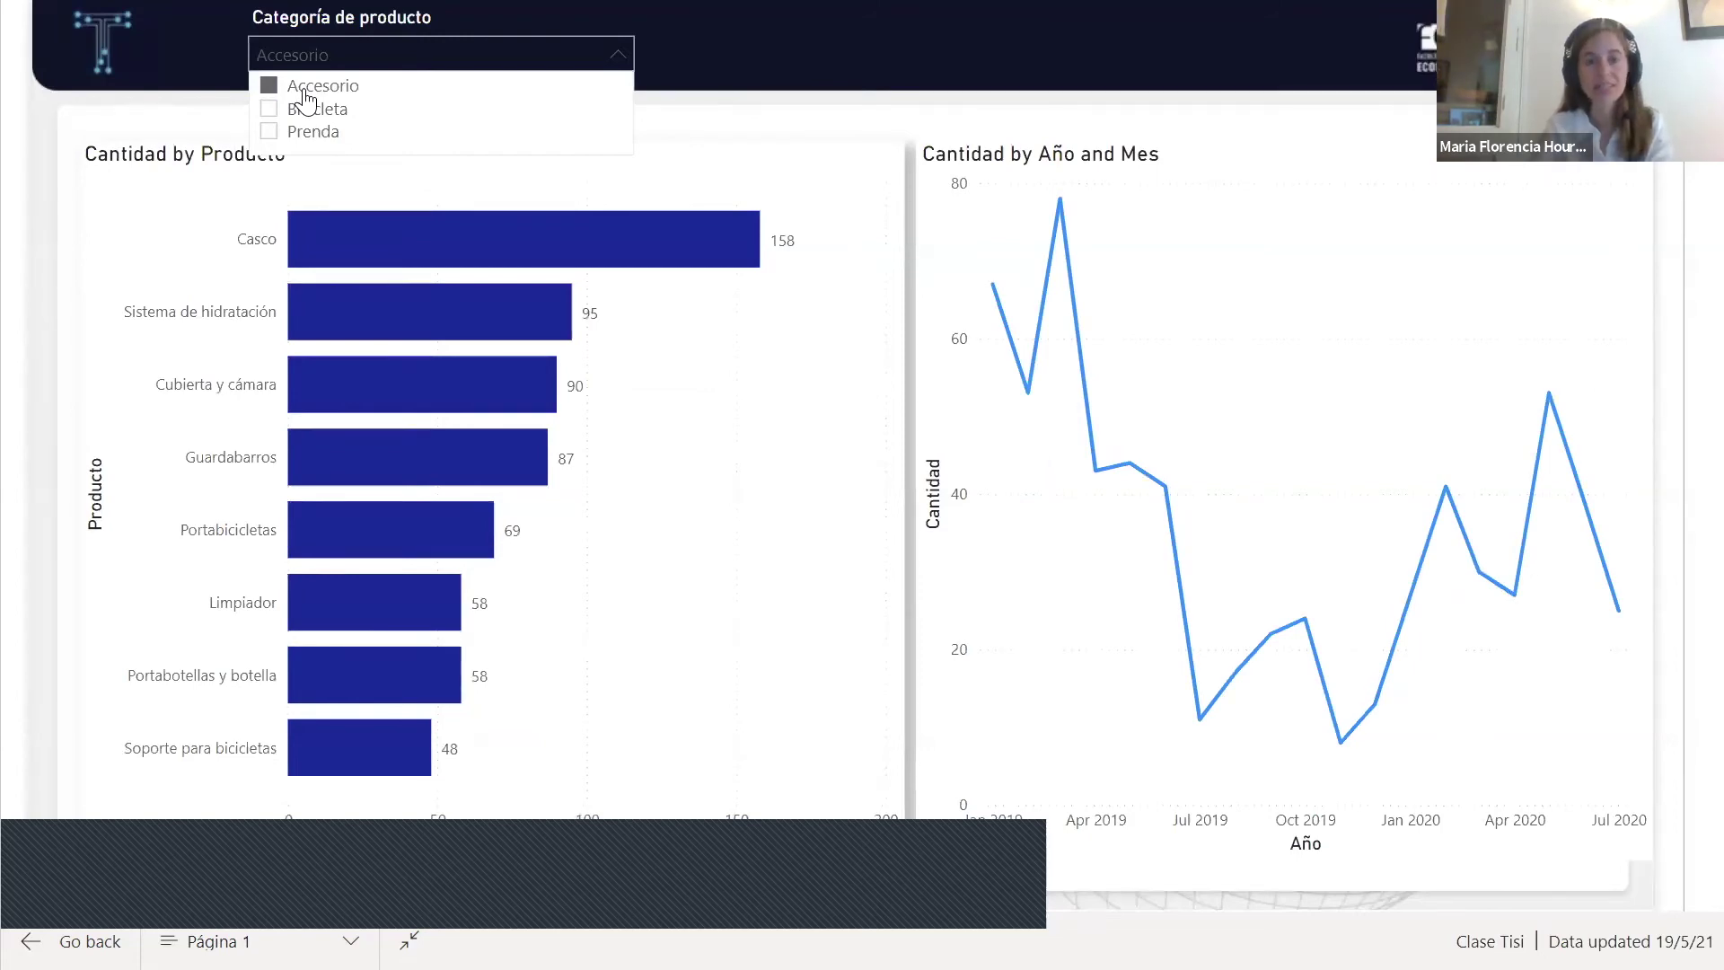
{"action": "key", "text": "Escape"}
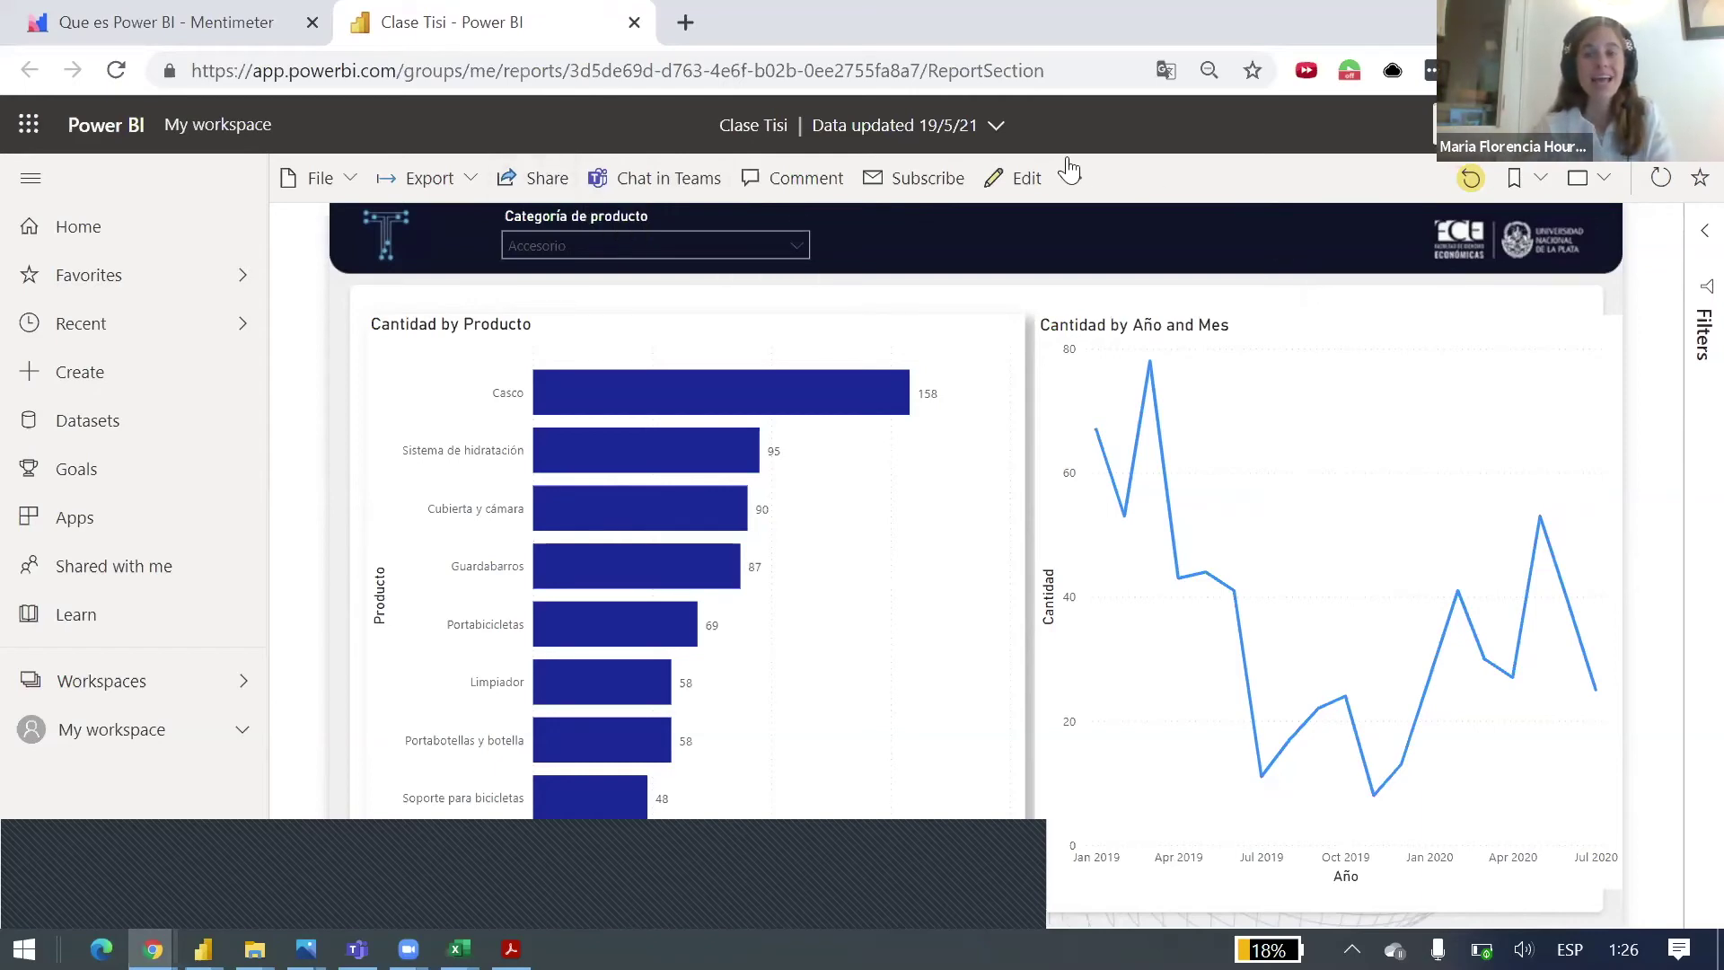
Step: Create an embed code for a public website and publish the report with it
{"action": "left_click", "coordinate": [330, 182]}
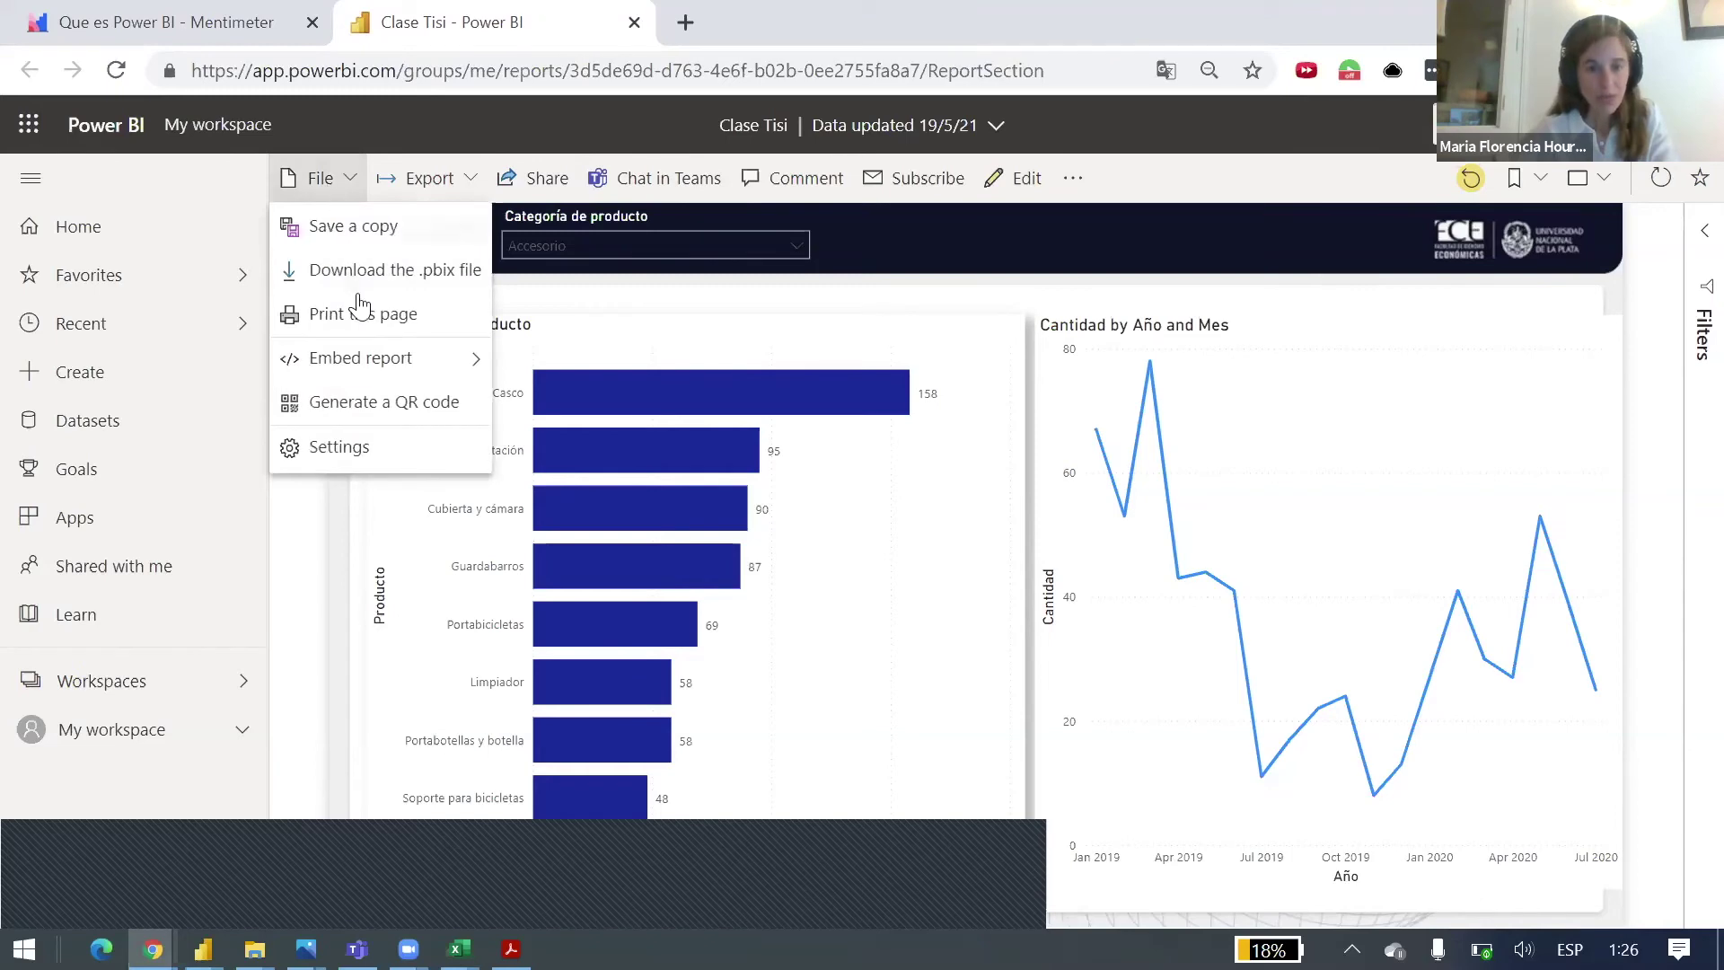
{"action": "mouse_move", "coordinate": [395, 368]}
{"action": "left_click", "coordinate": [561, 352]}
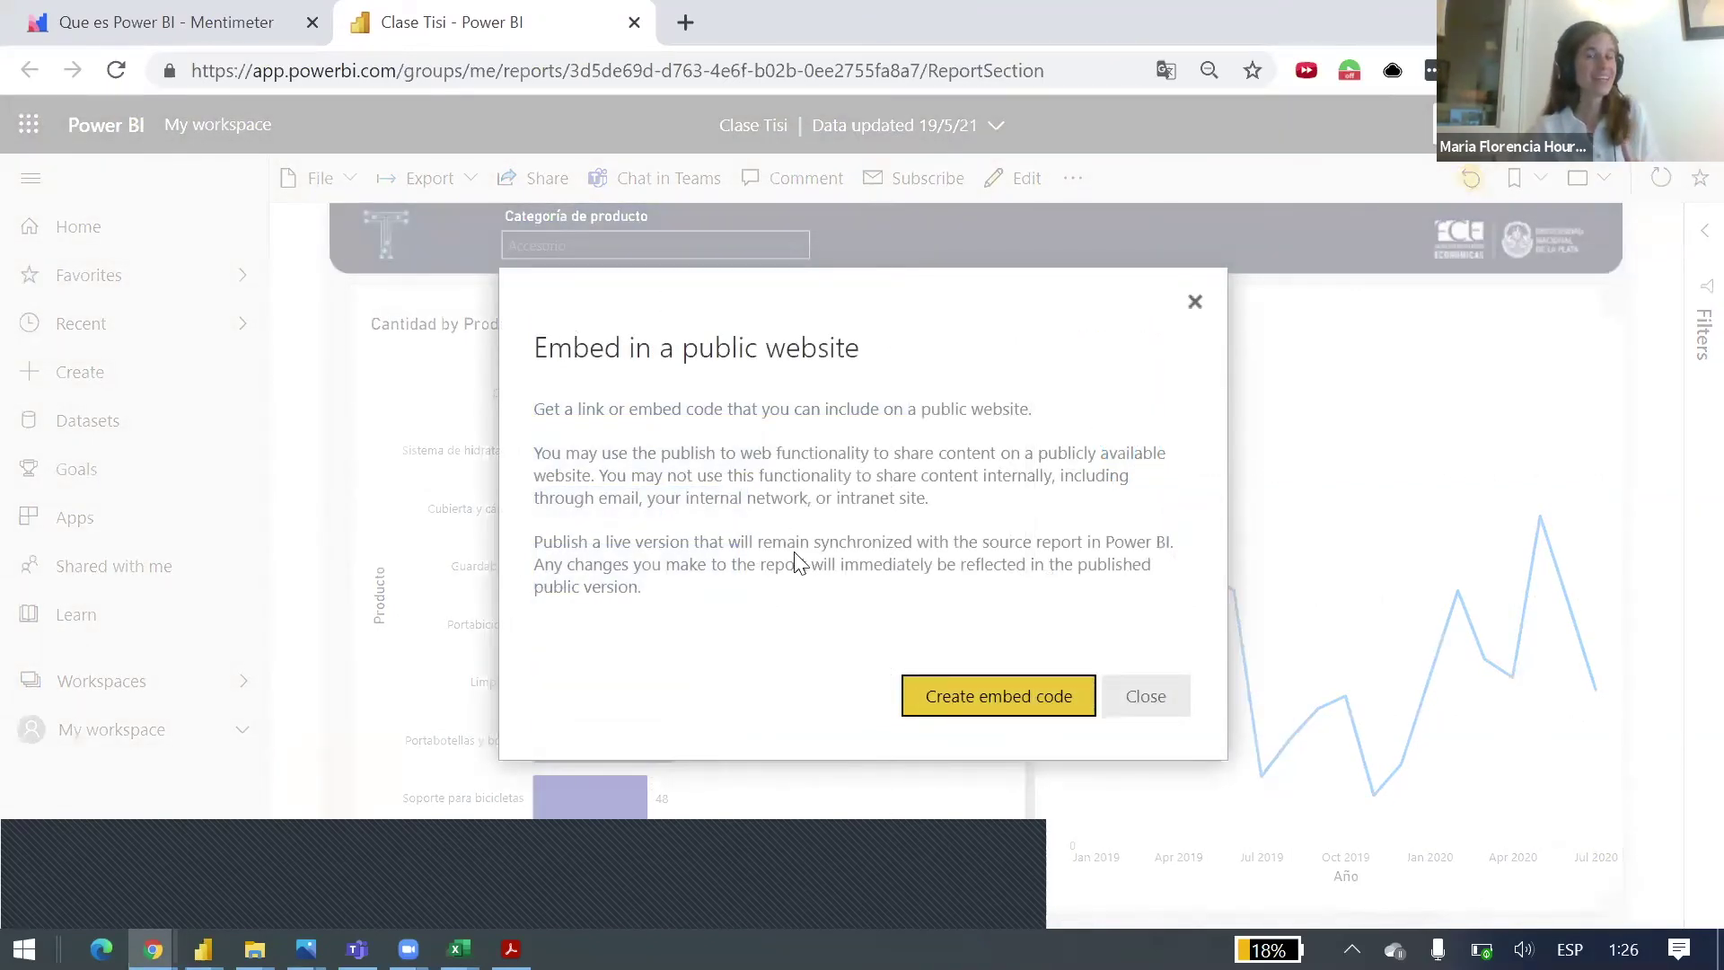
{"action": "left_click", "coordinate": [915, 697]}
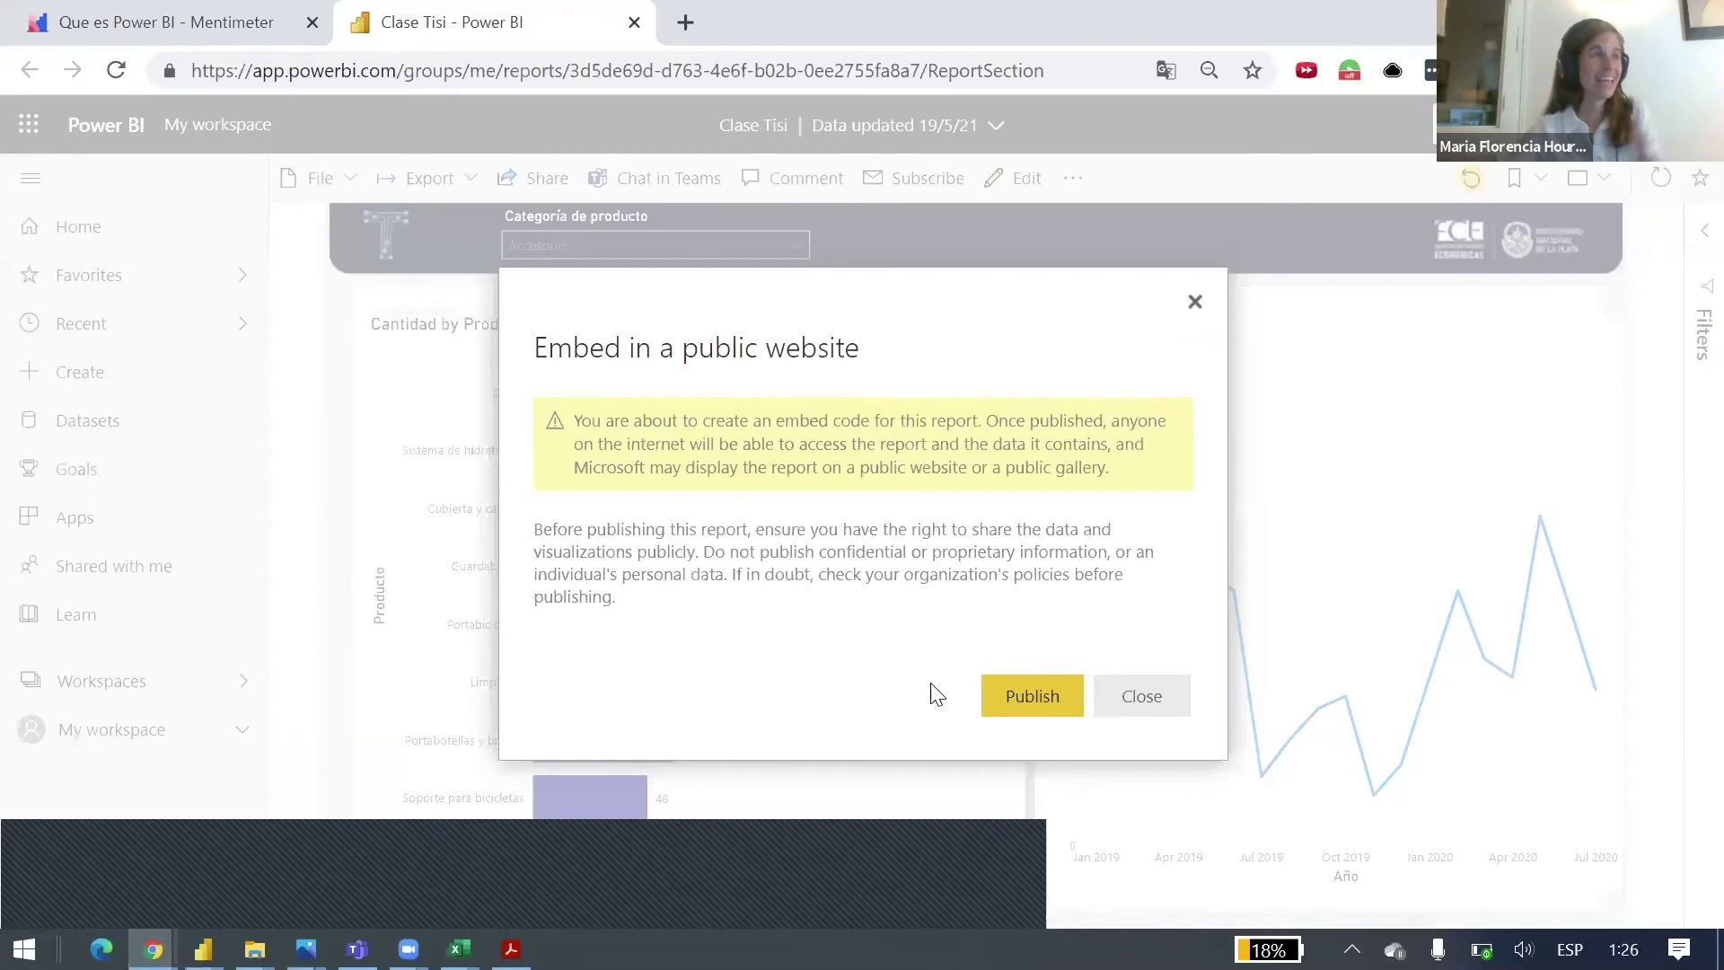
{"action": "left_click", "coordinate": [1028, 700]}
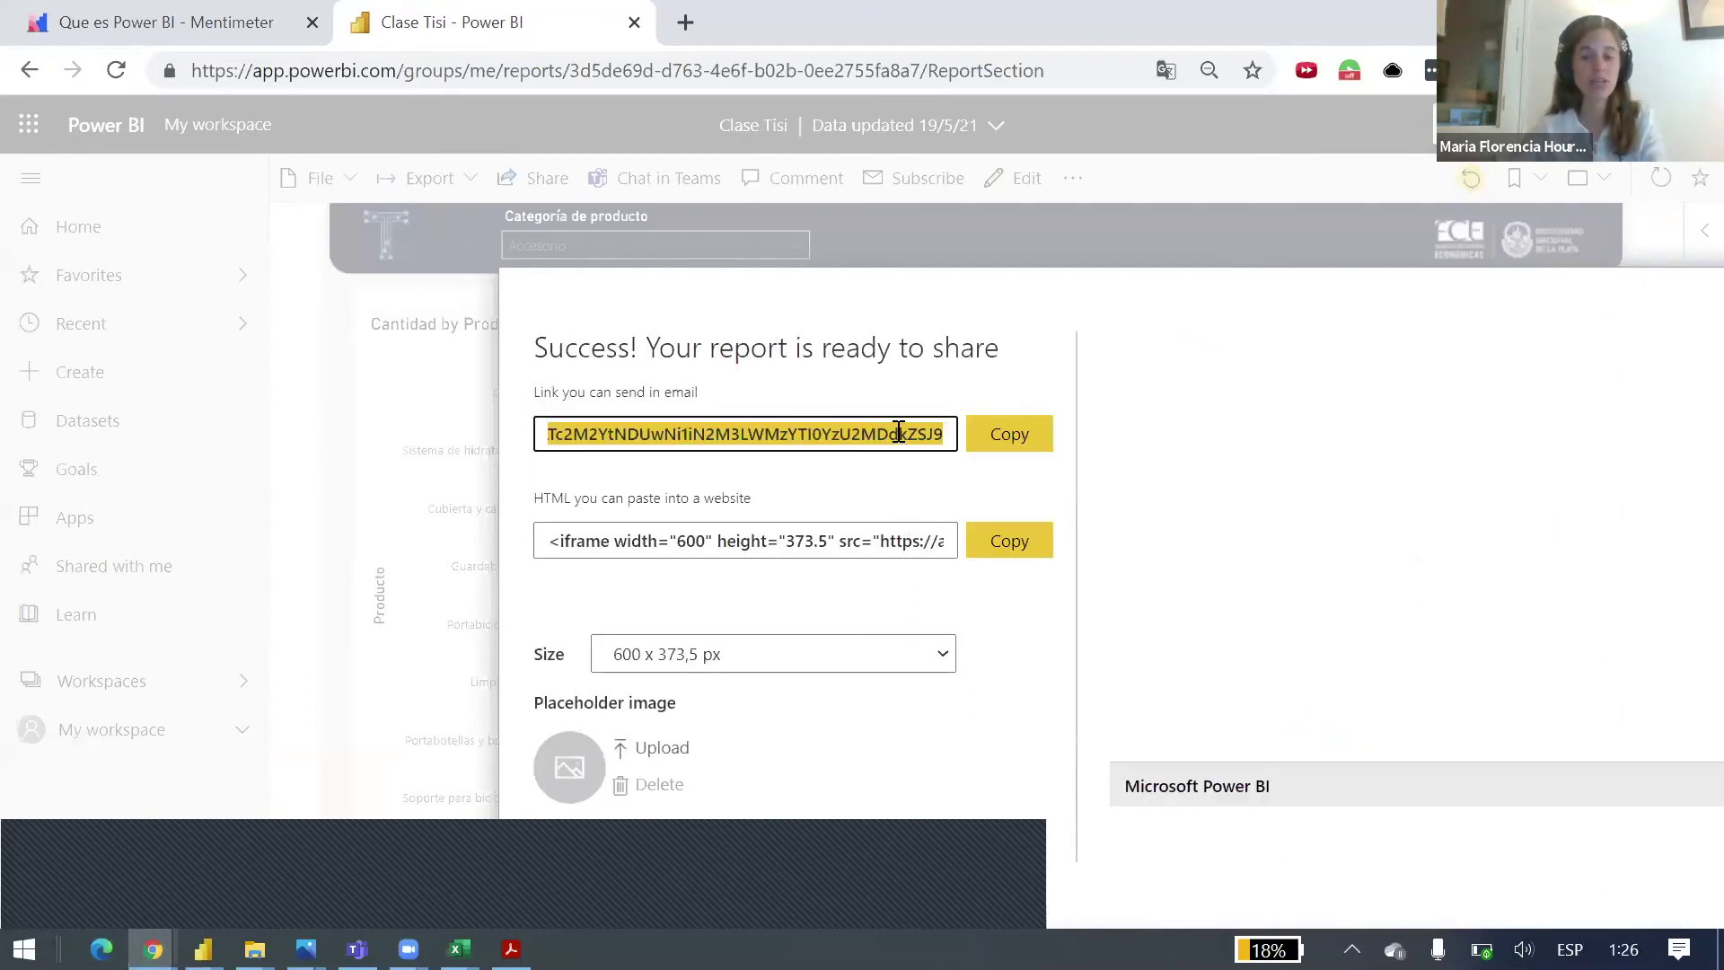
Step: Open the report's public share link in a new browser tab
{"action": "left_click", "coordinate": [685, 21]}
{"action": "key", "text": "ctrl+v"}
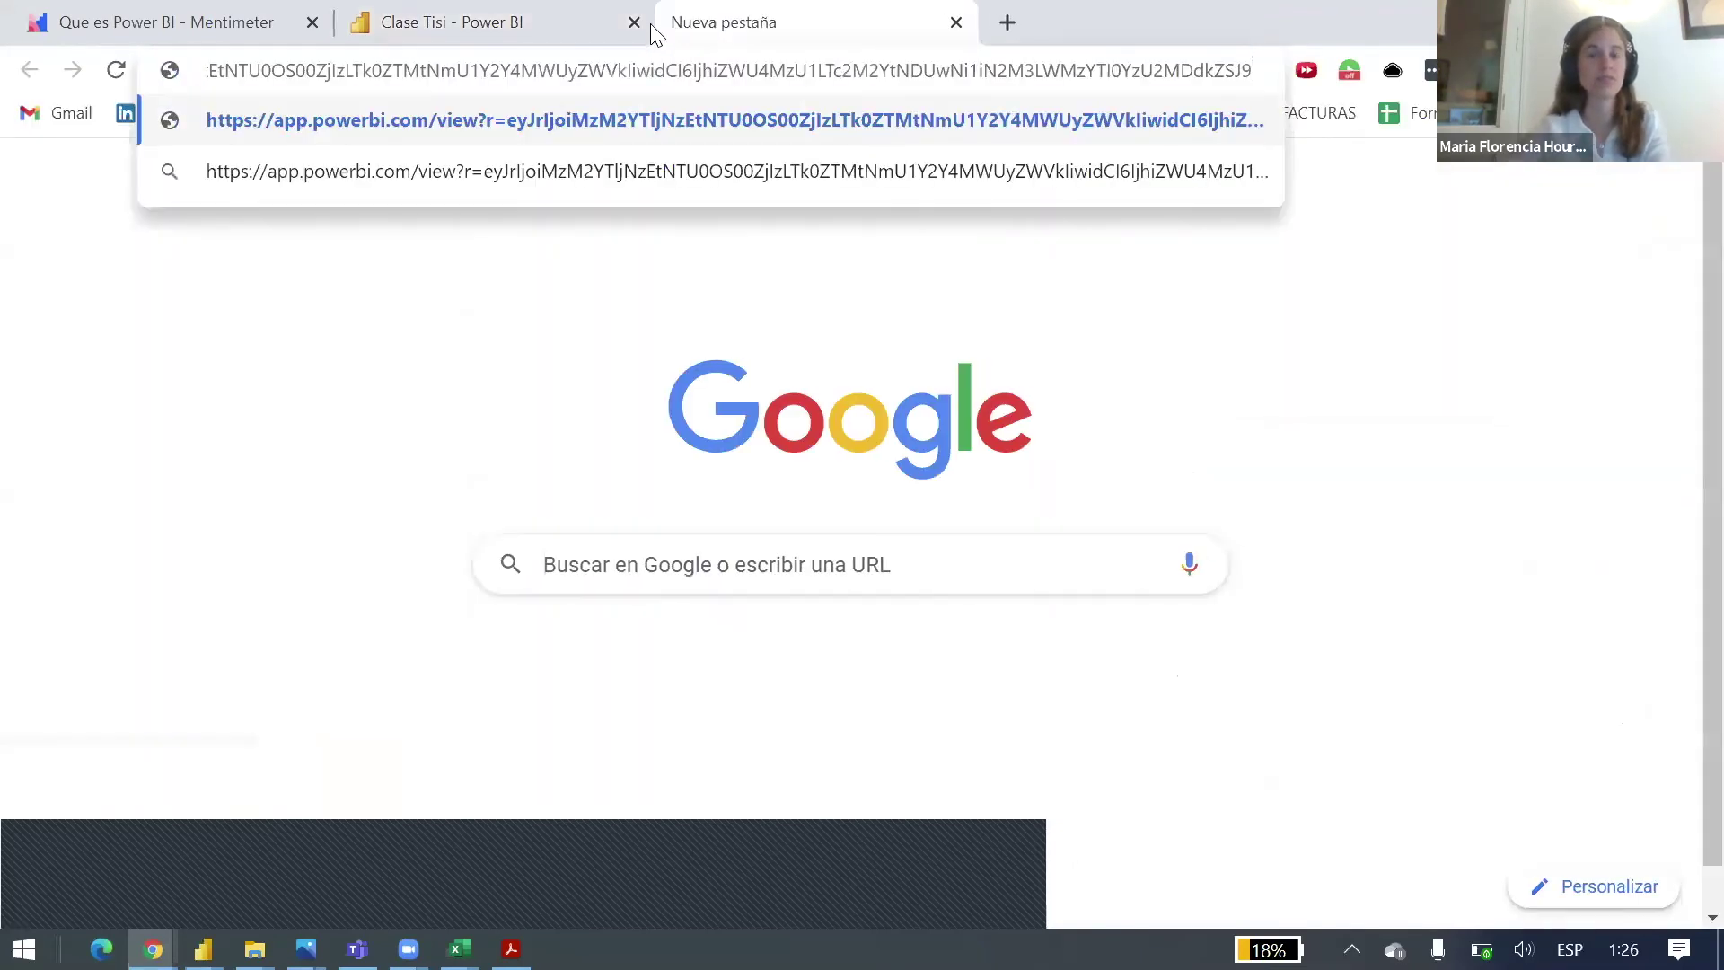
{"action": "key", "text": "Return"}
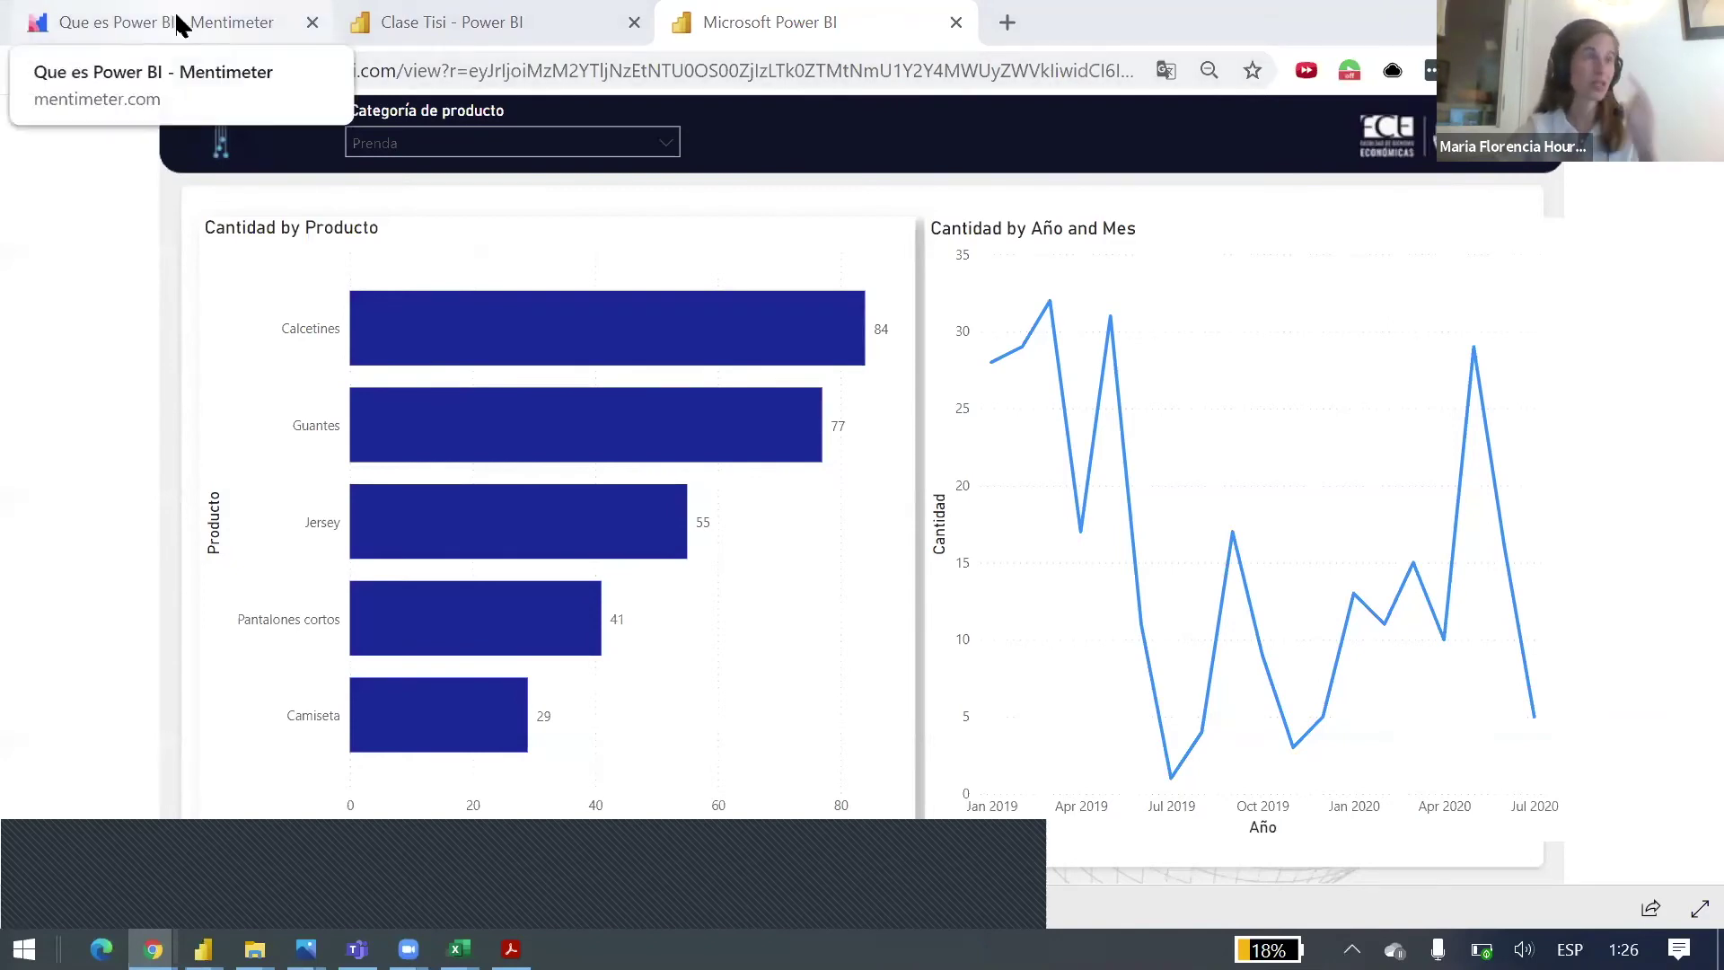
Step: Test the public report's Categoría de producto slicer with Bicicleta, Accesorio and Prenda, and clear the category selection
{"action": "left_click", "coordinate": [426, 143]}
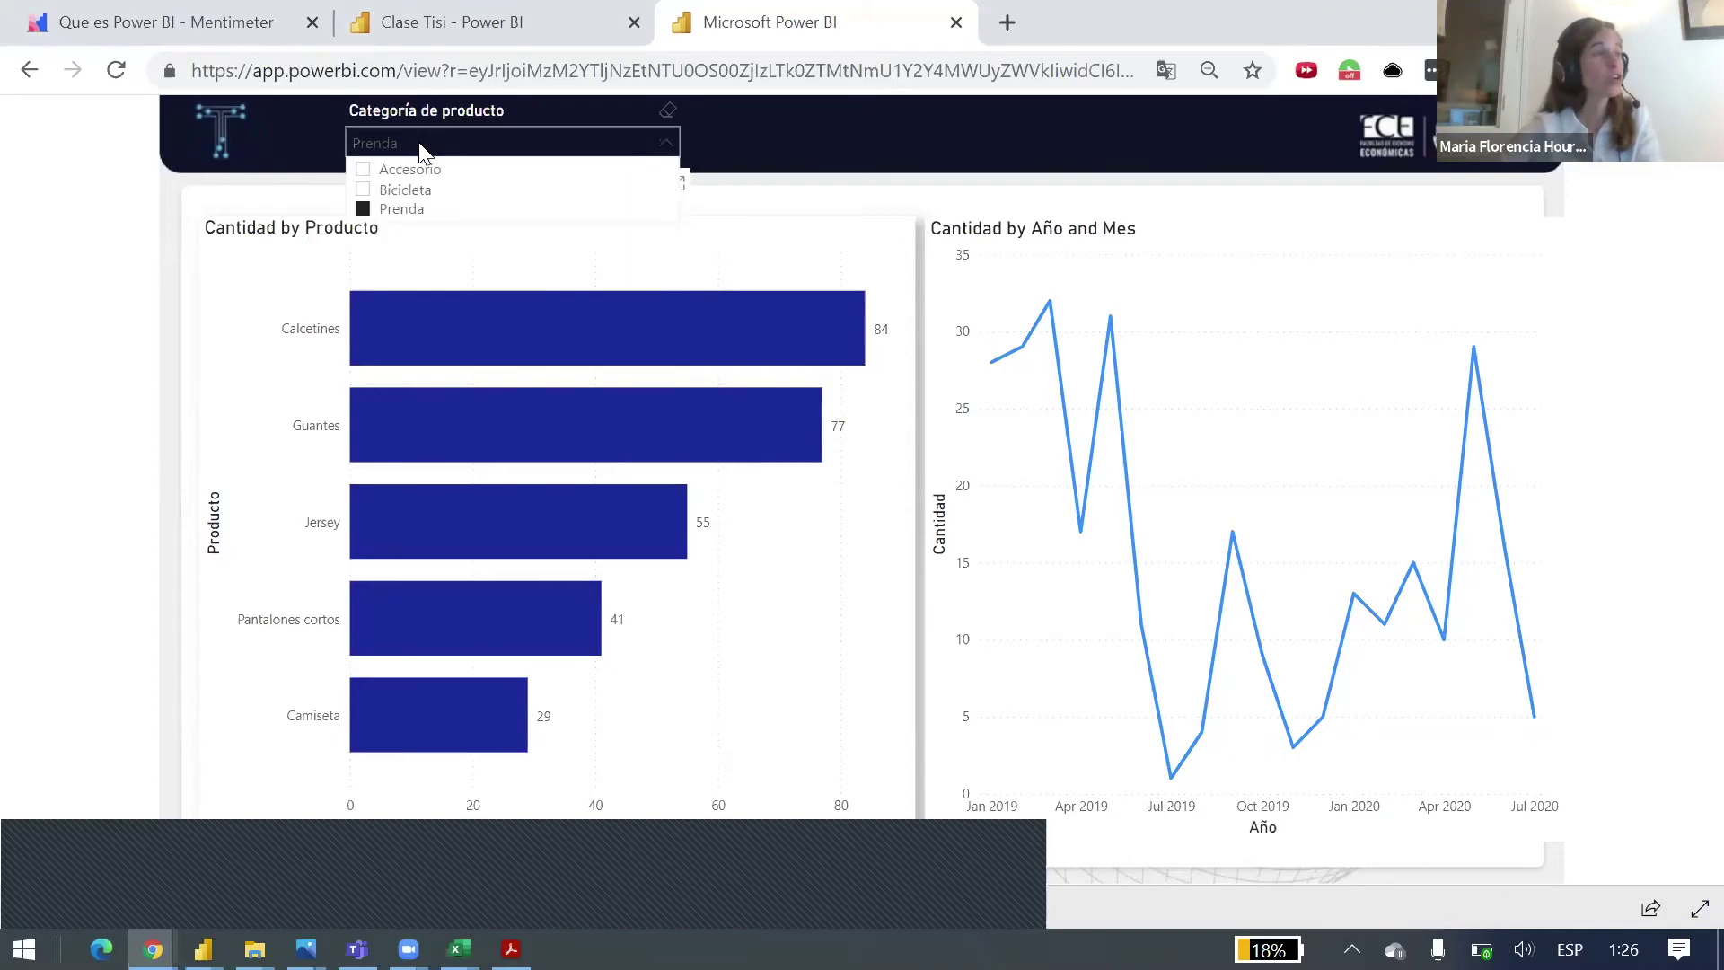
{"action": "left_click", "coordinate": [402, 192]}
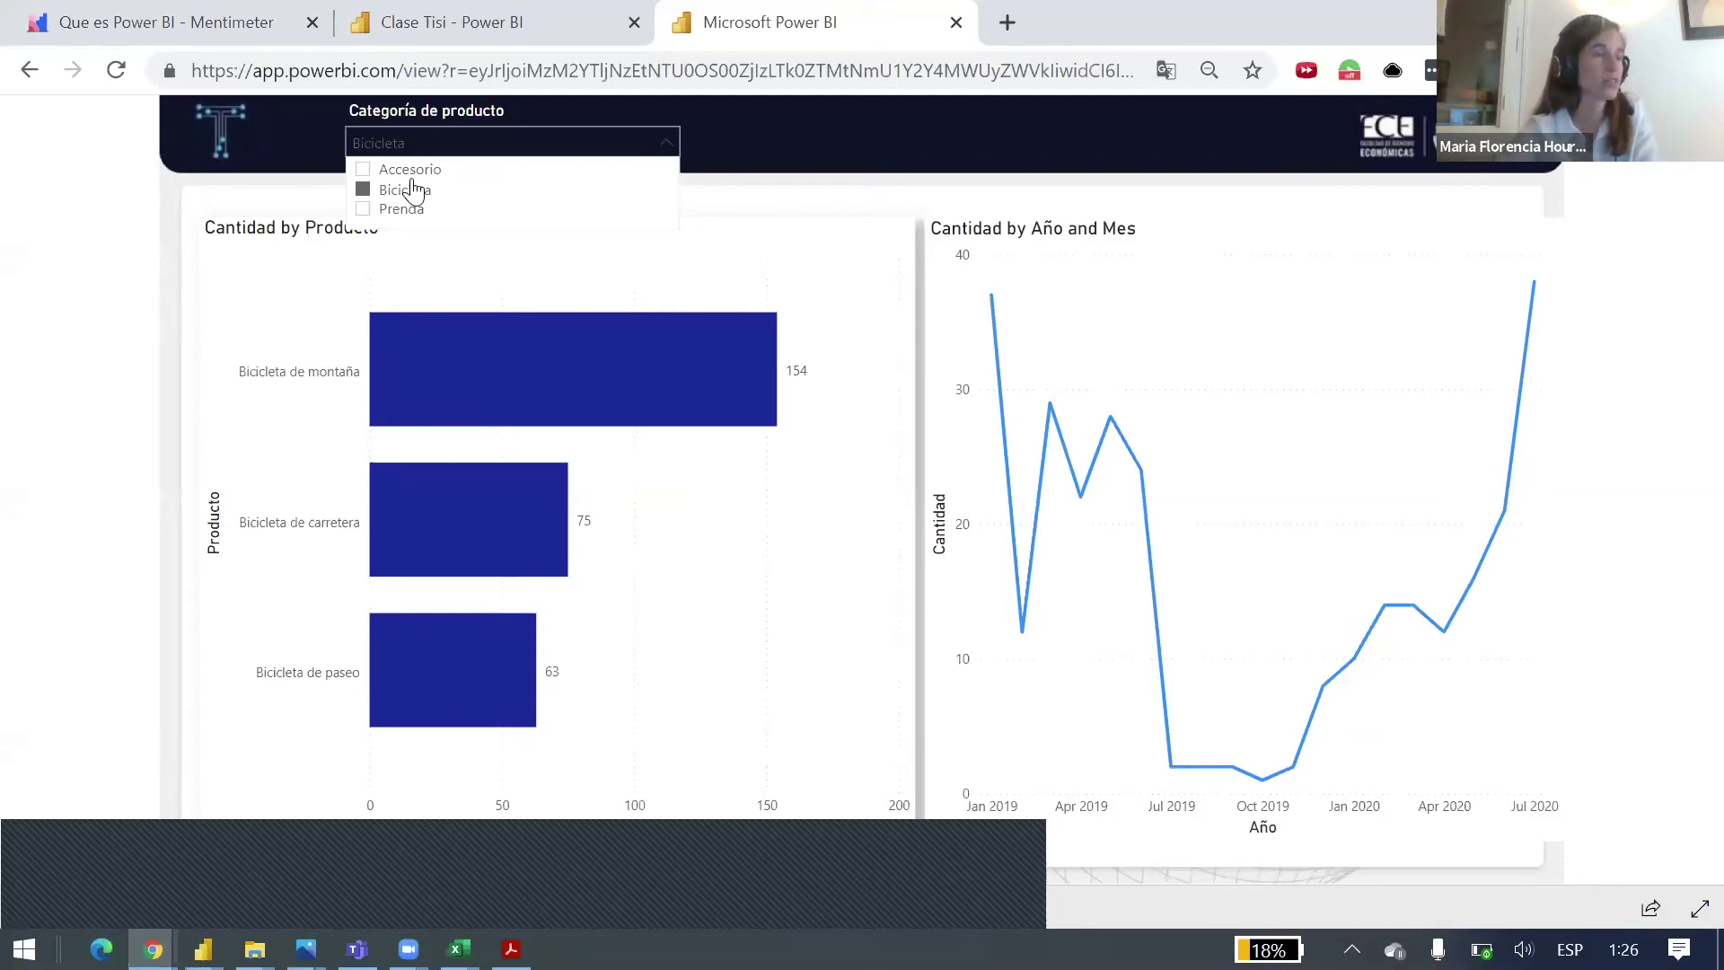
{"action": "left_click", "coordinate": [399, 174]}
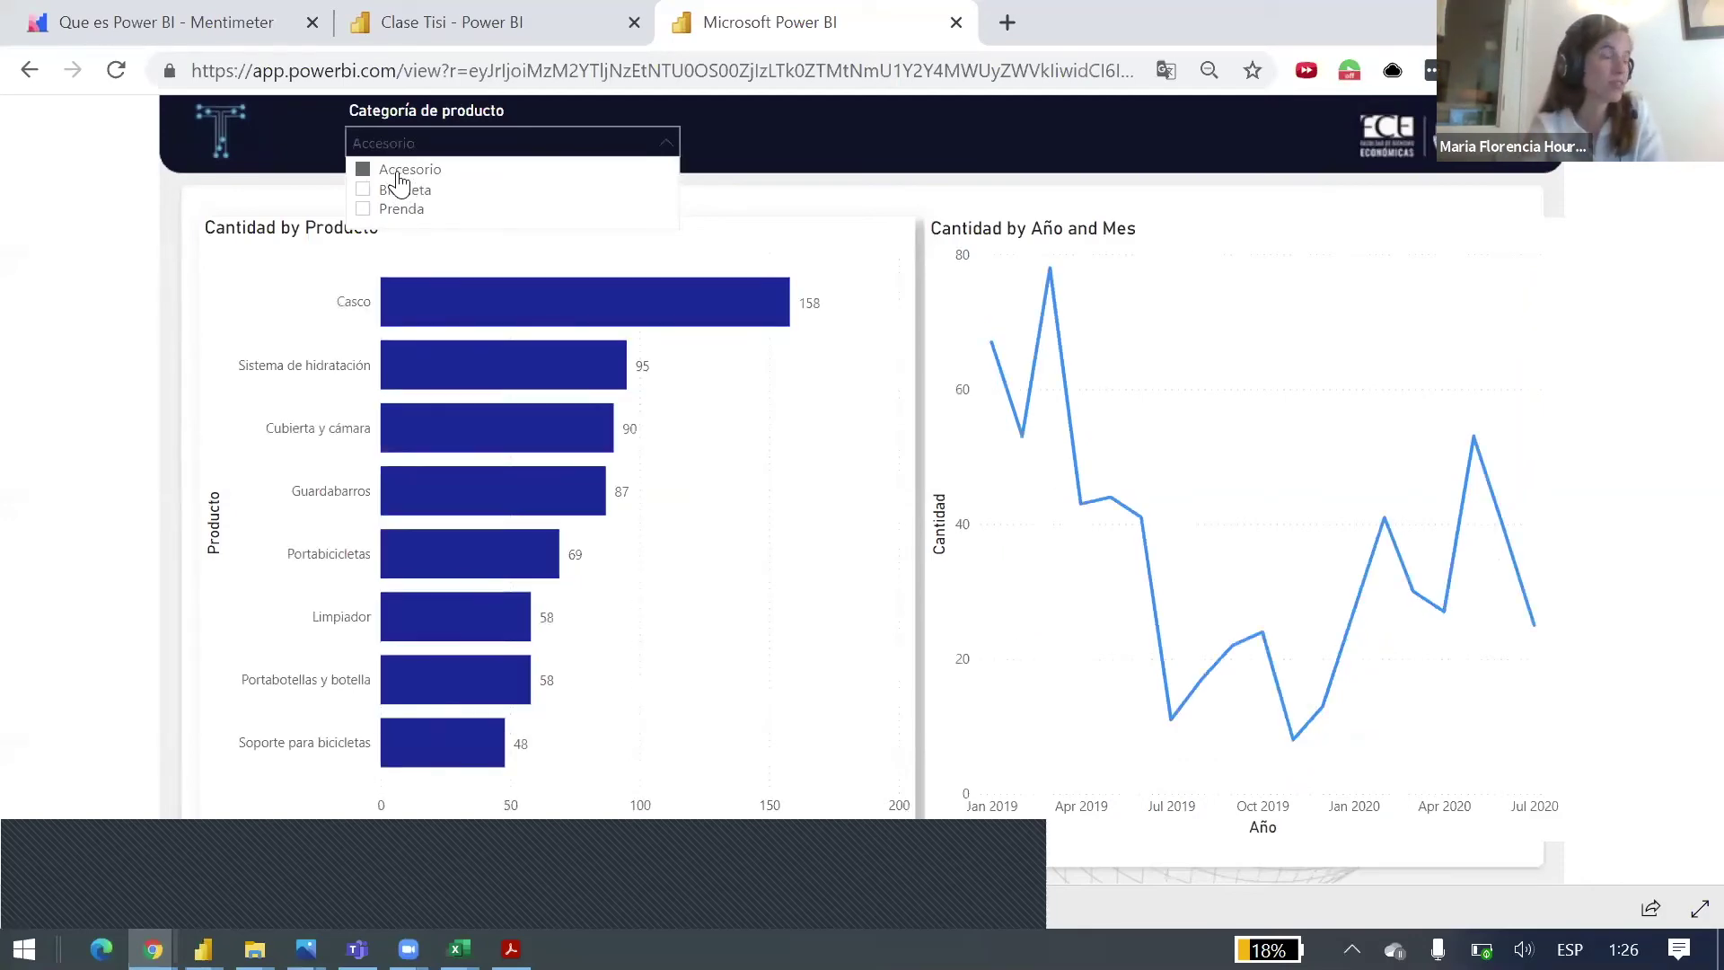
{"action": "left_click", "coordinate": [386, 210]}
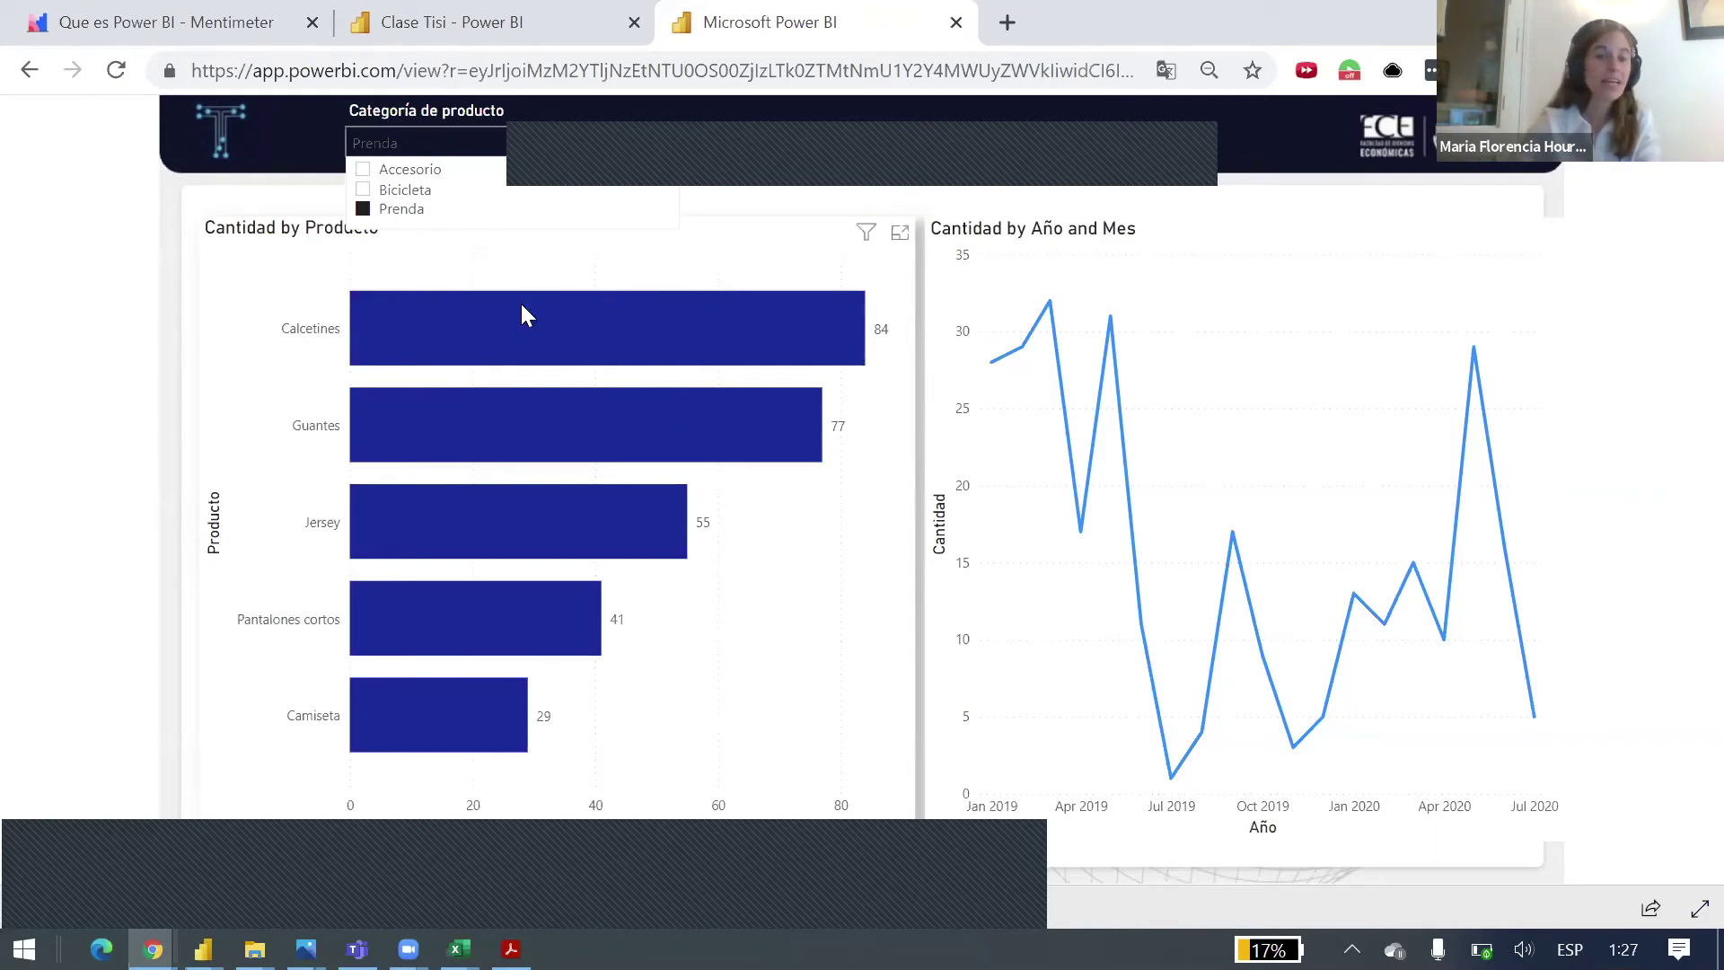
{"action": "left_click", "coordinate": [386, 188]}
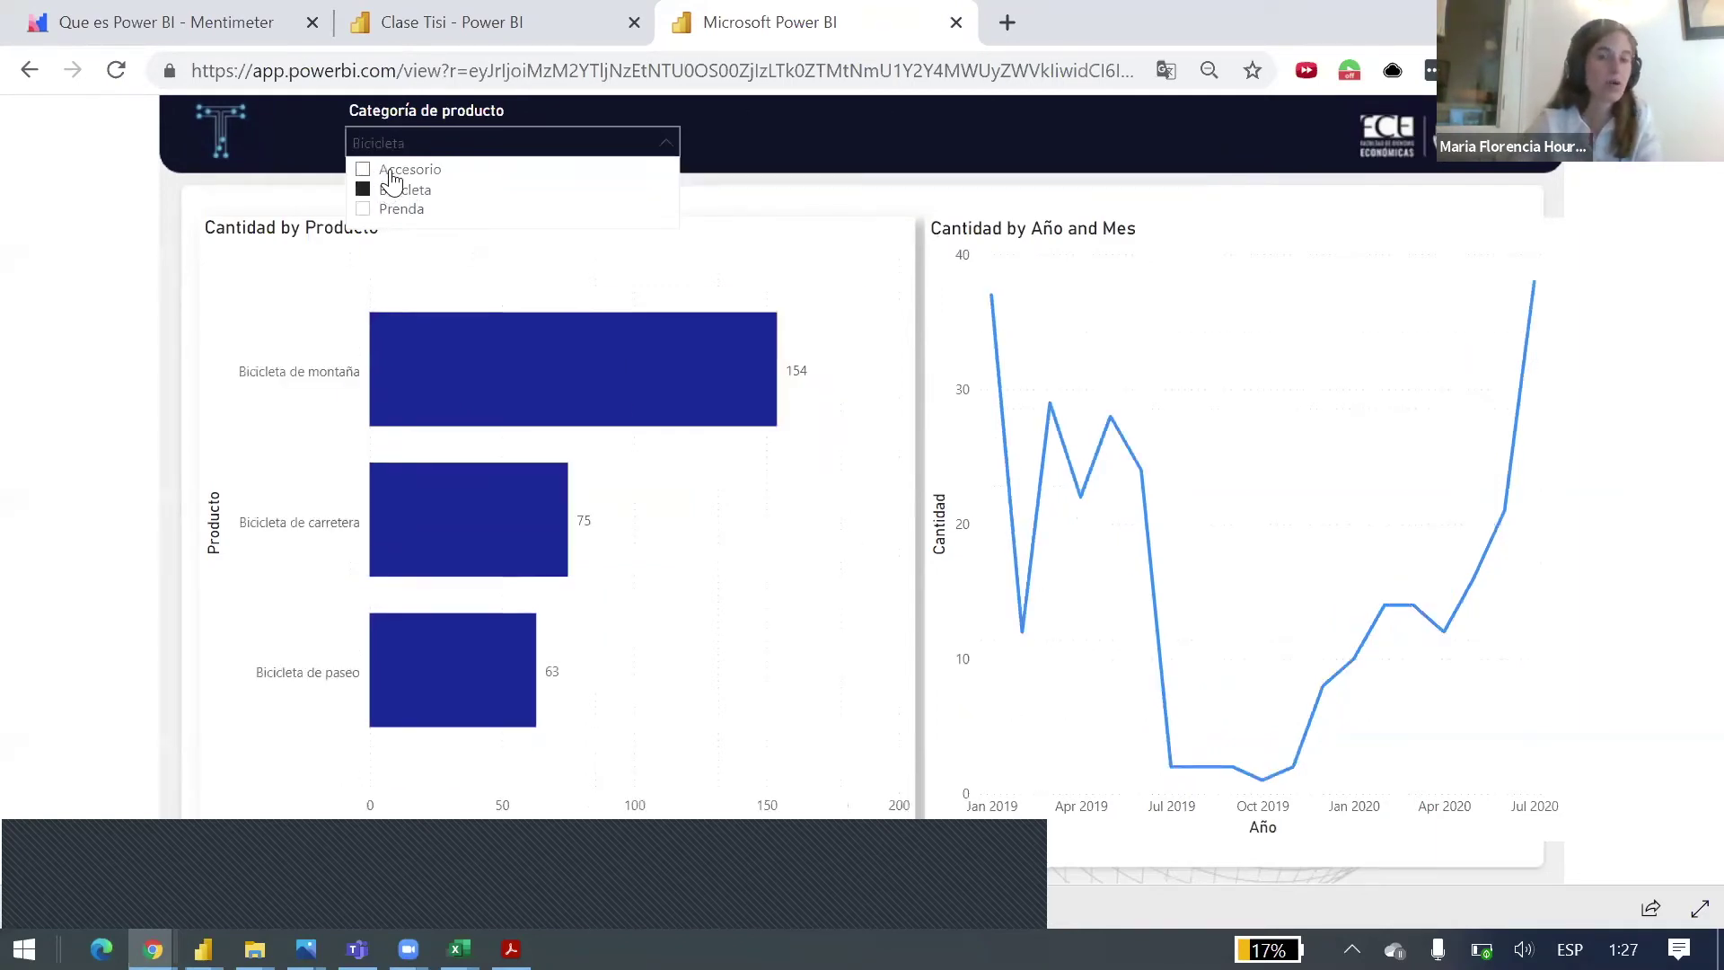
{"action": "left_click", "coordinate": [392, 172]}
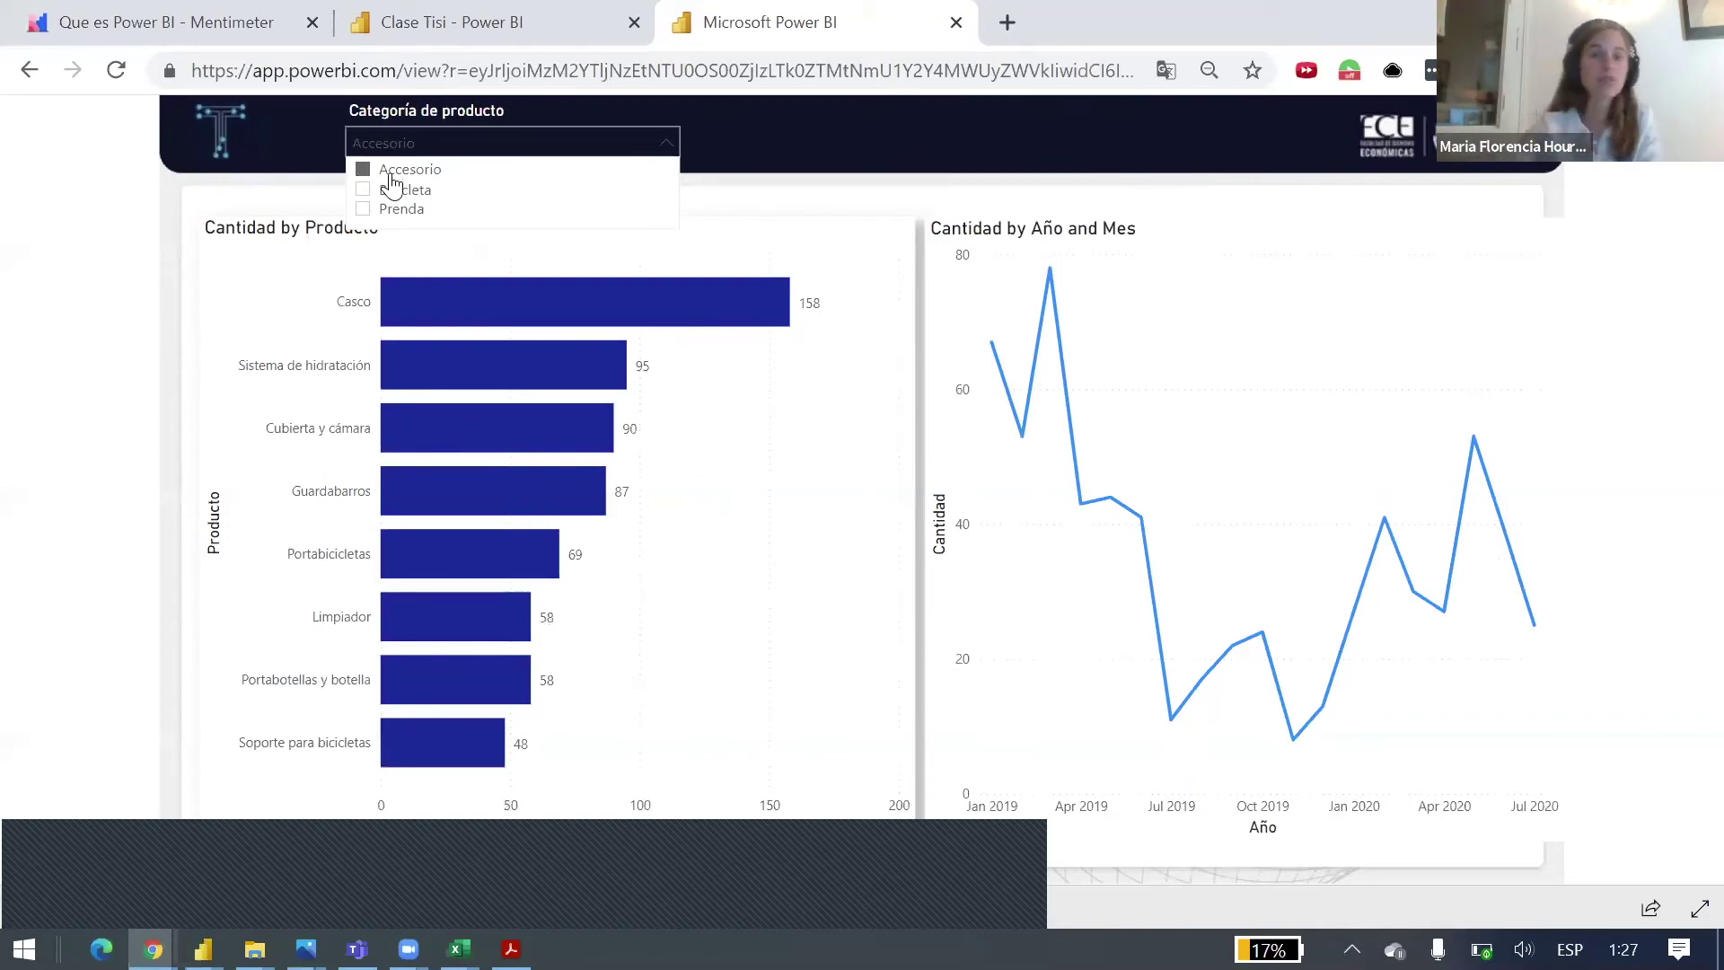
{"action": "left_click", "coordinate": [388, 189]}
{"action": "left_click", "coordinate": [384, 208]}
{"action": "left_click", "coordinate": [382, 209]}
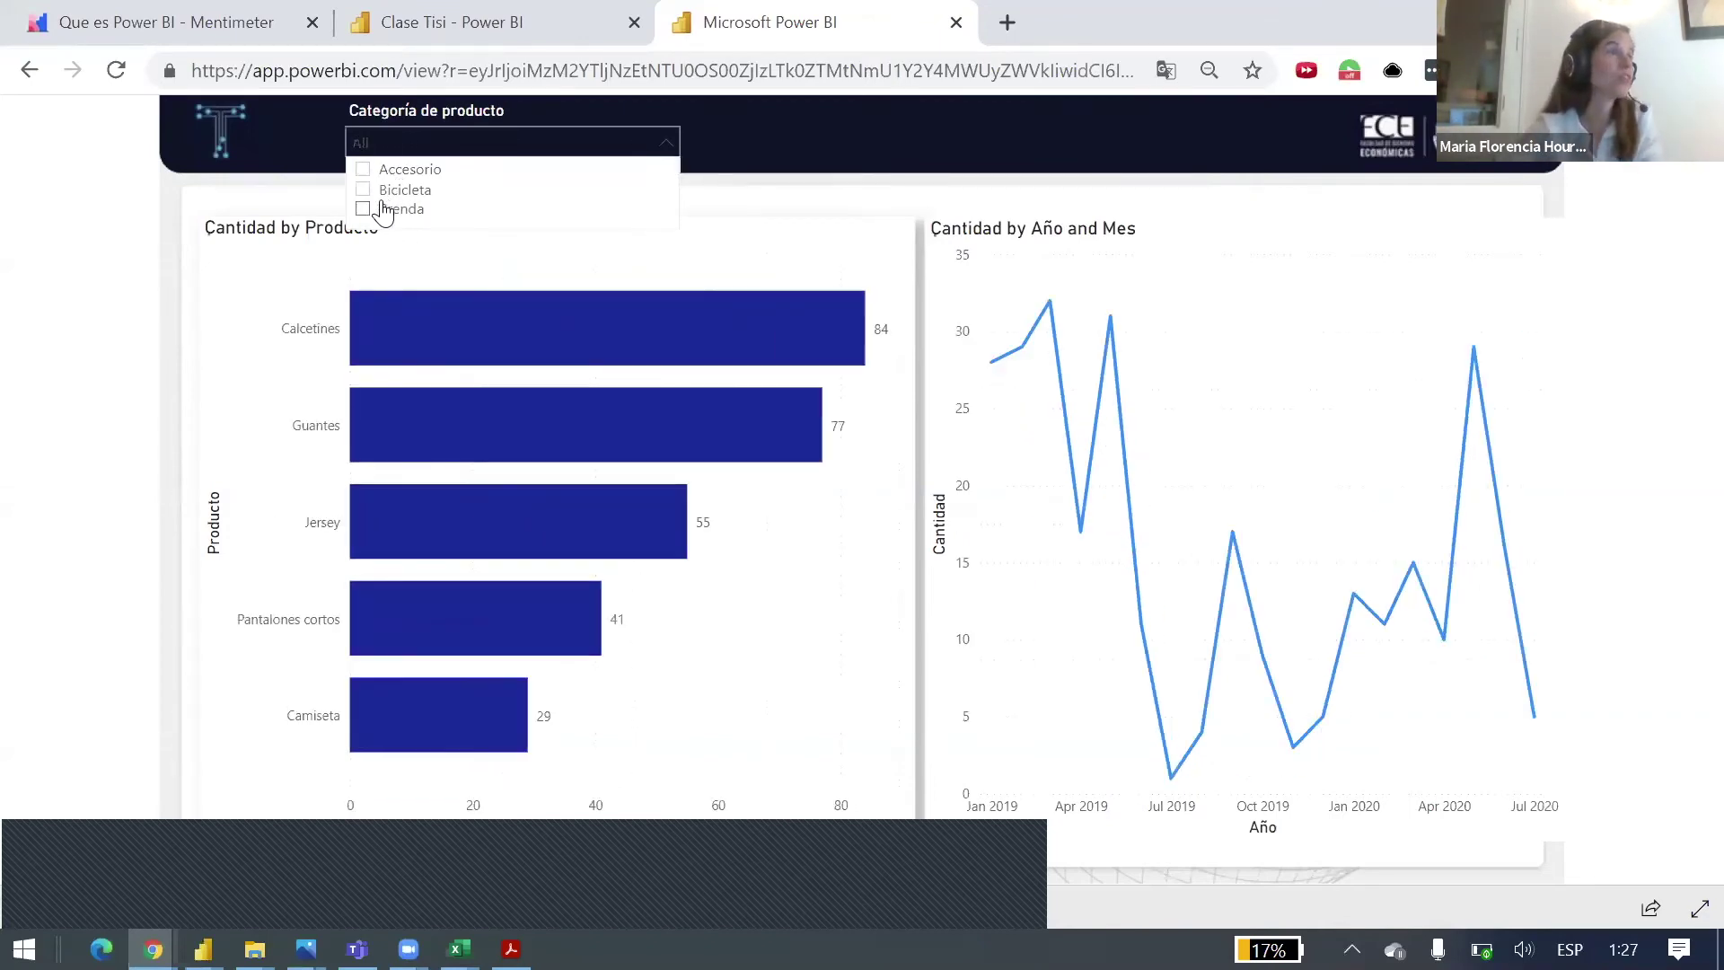
Step: Return to the Clase Tisi report in the browser, close its public-link dialog and check the signed-in account's type
{"action": "left_click", "coordinate": [450, 20]}
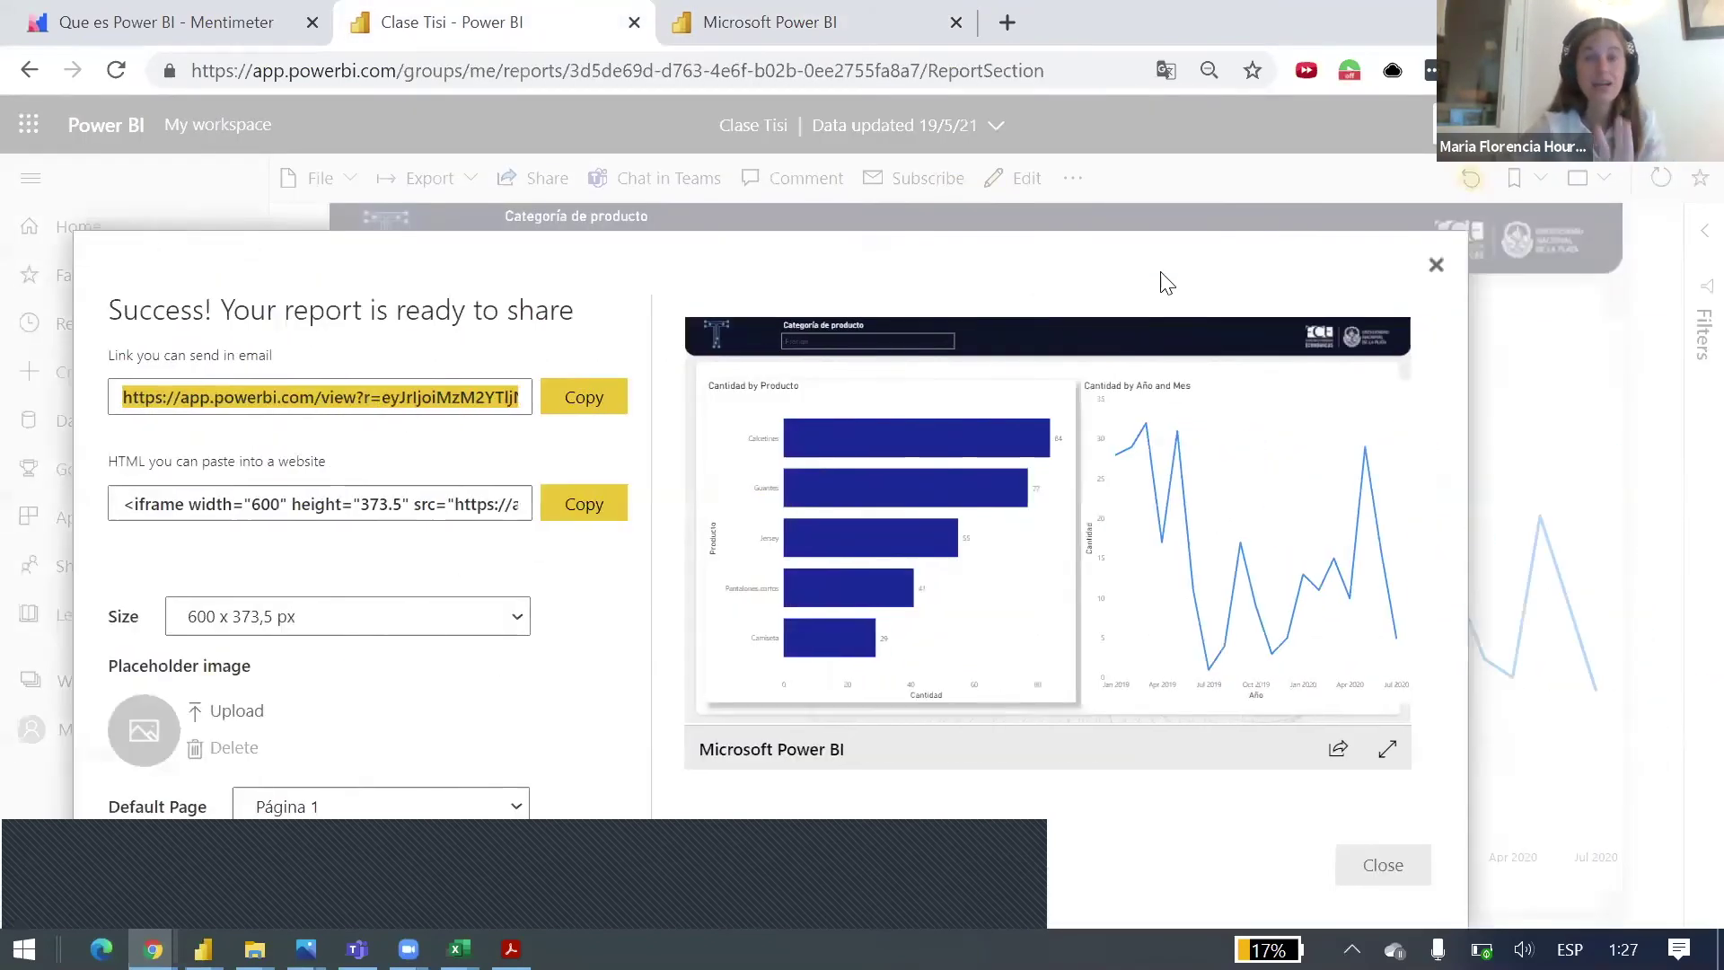
{"action": "left_click", "coordinate": [1383, 245]}
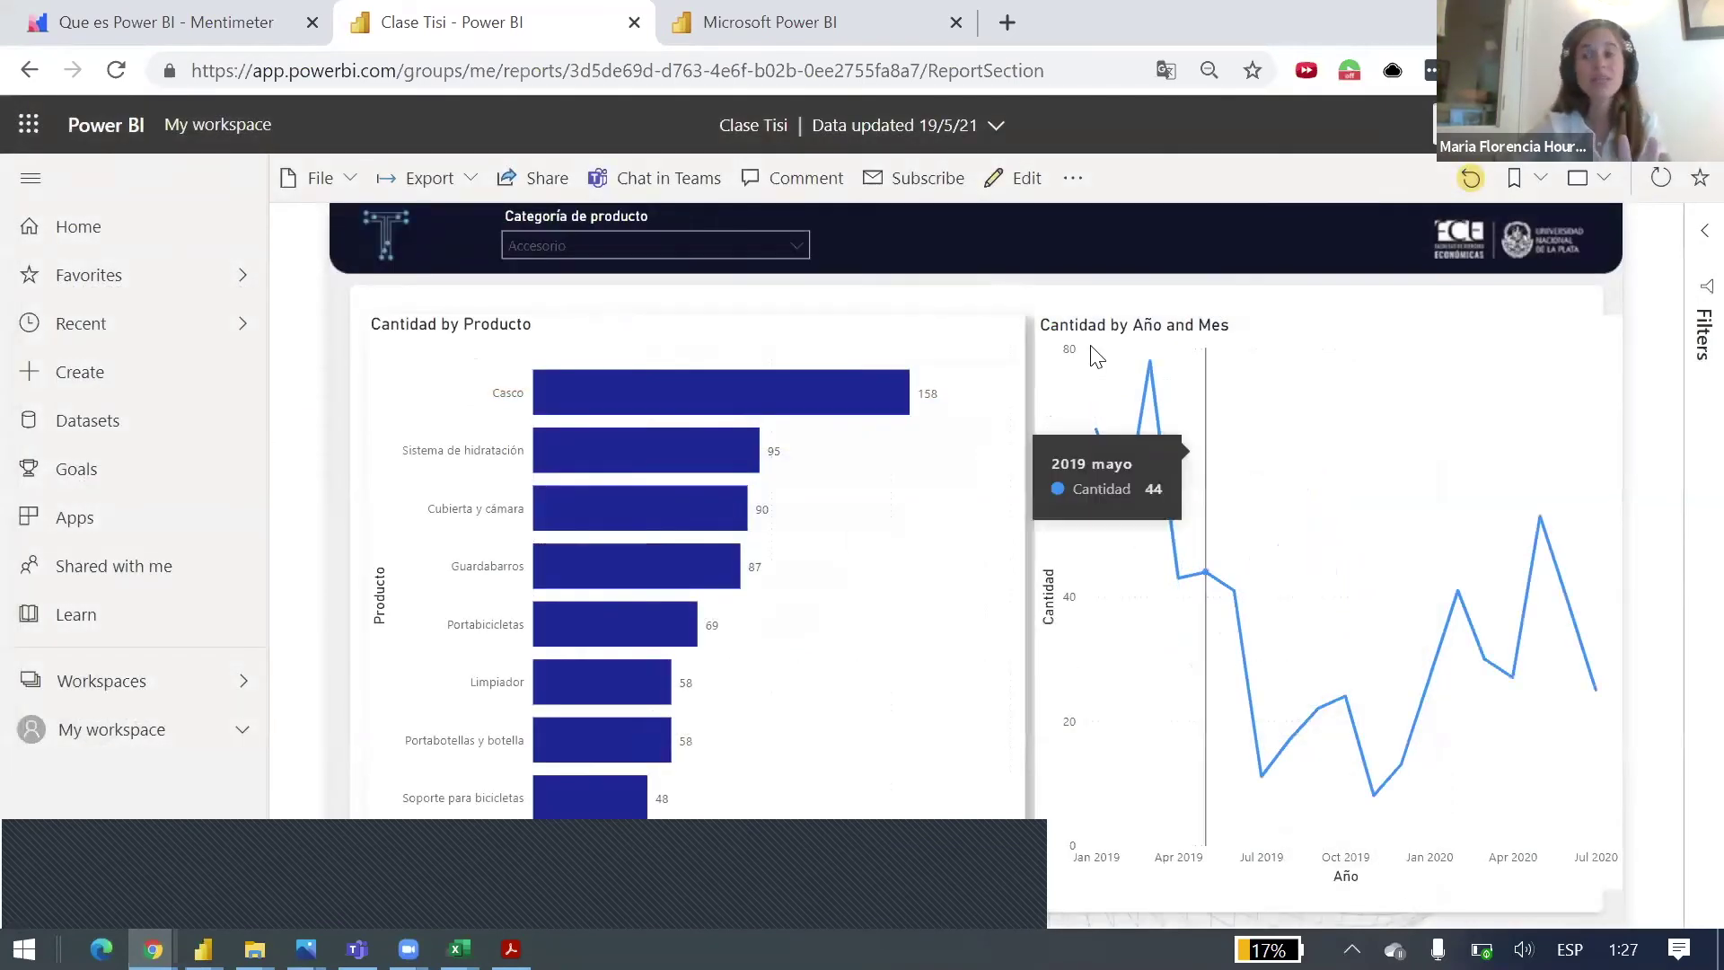
{"action": "left_click", "coordinate": [1695, 126]}
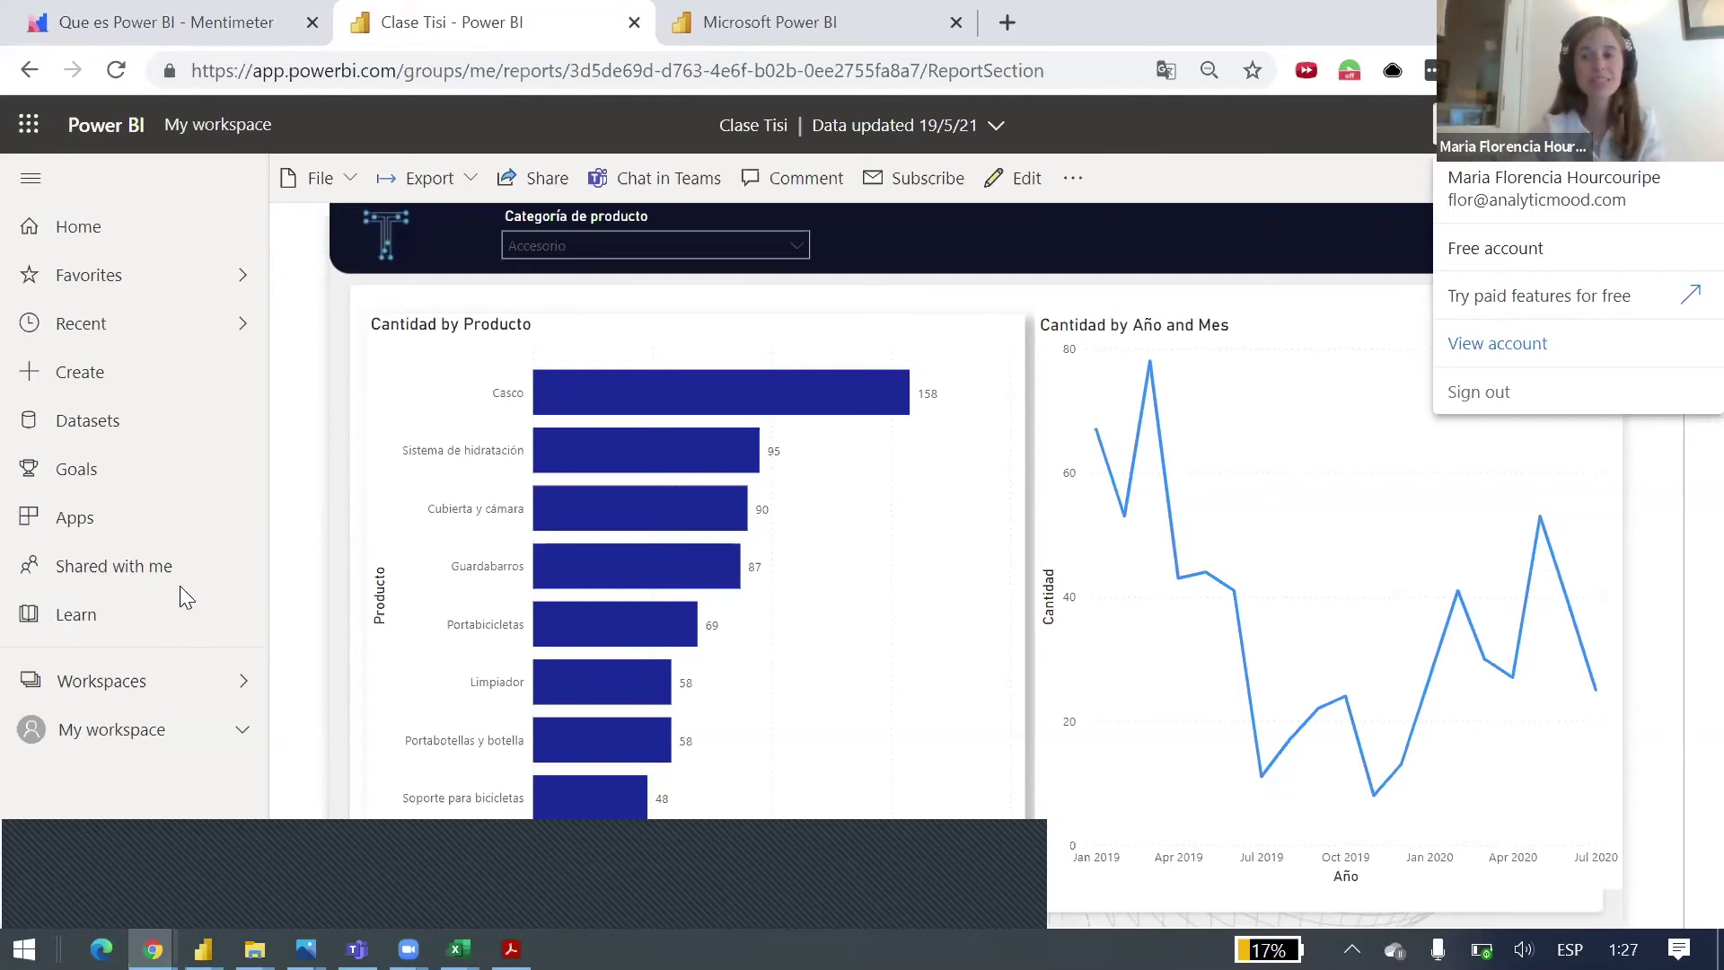
{"action": "left_click", "coordinate": [611, 235]}
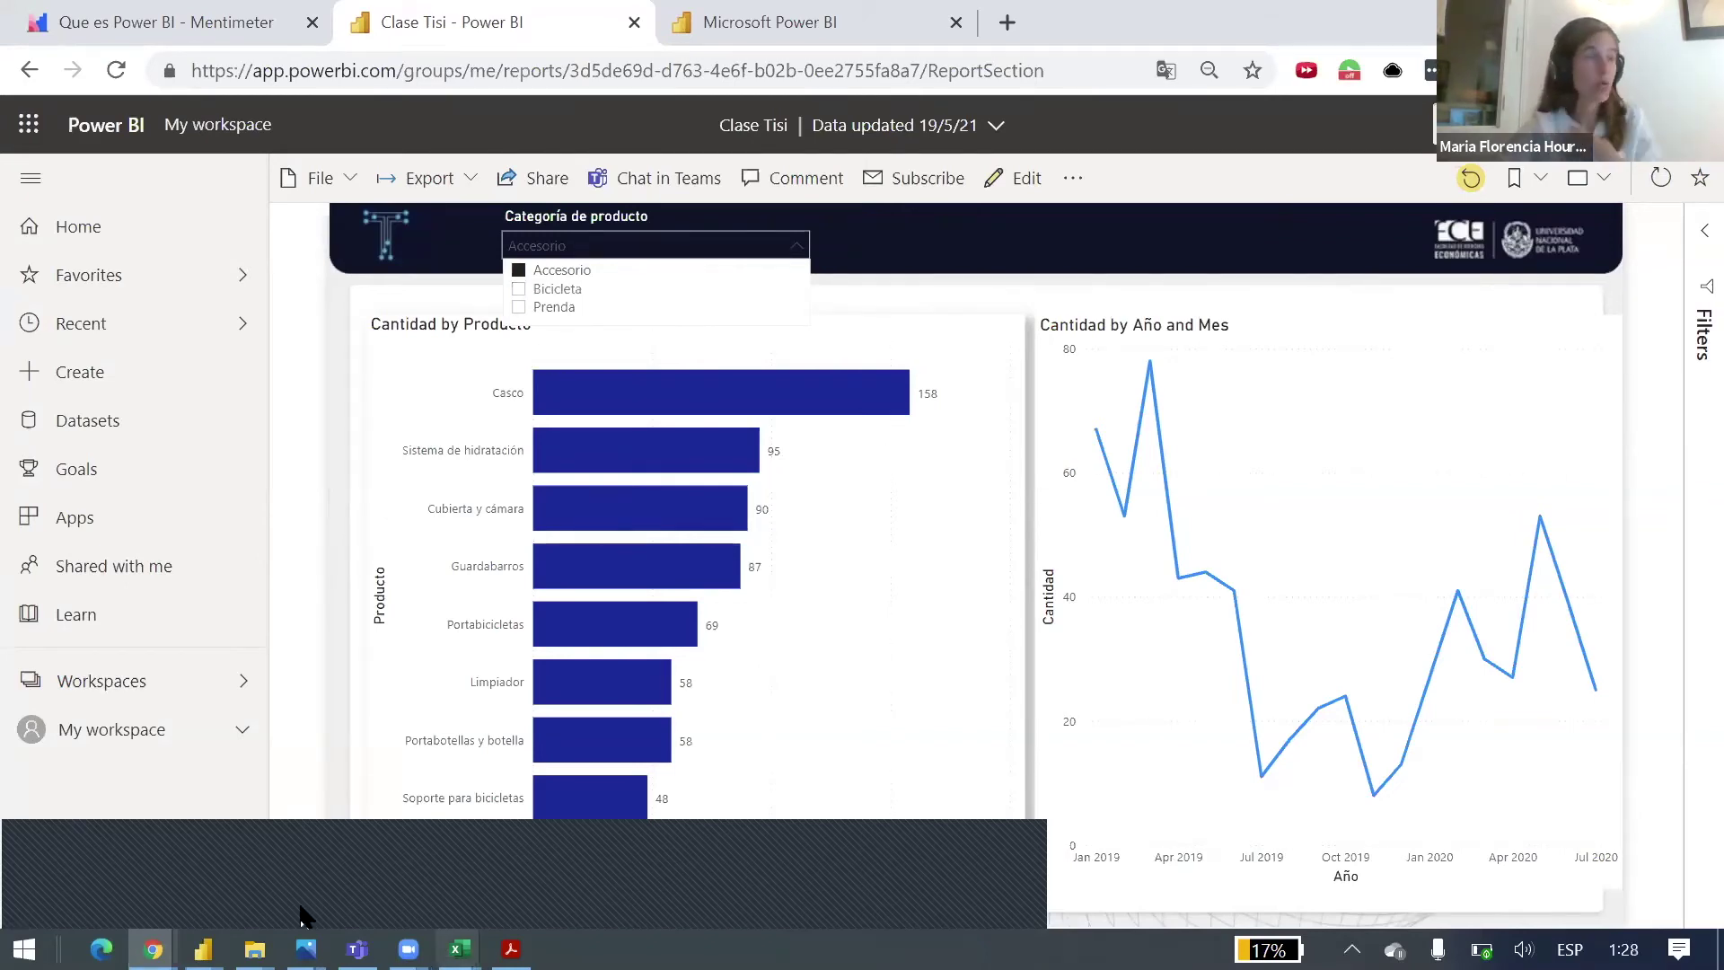
Step: Switch to the Clase Tisi report in Power BI Desktop, dismiss the publish notice and collapse the Visualizaciones and Campos panes
{"action": "left_click", "coordinate": [203, 949]}
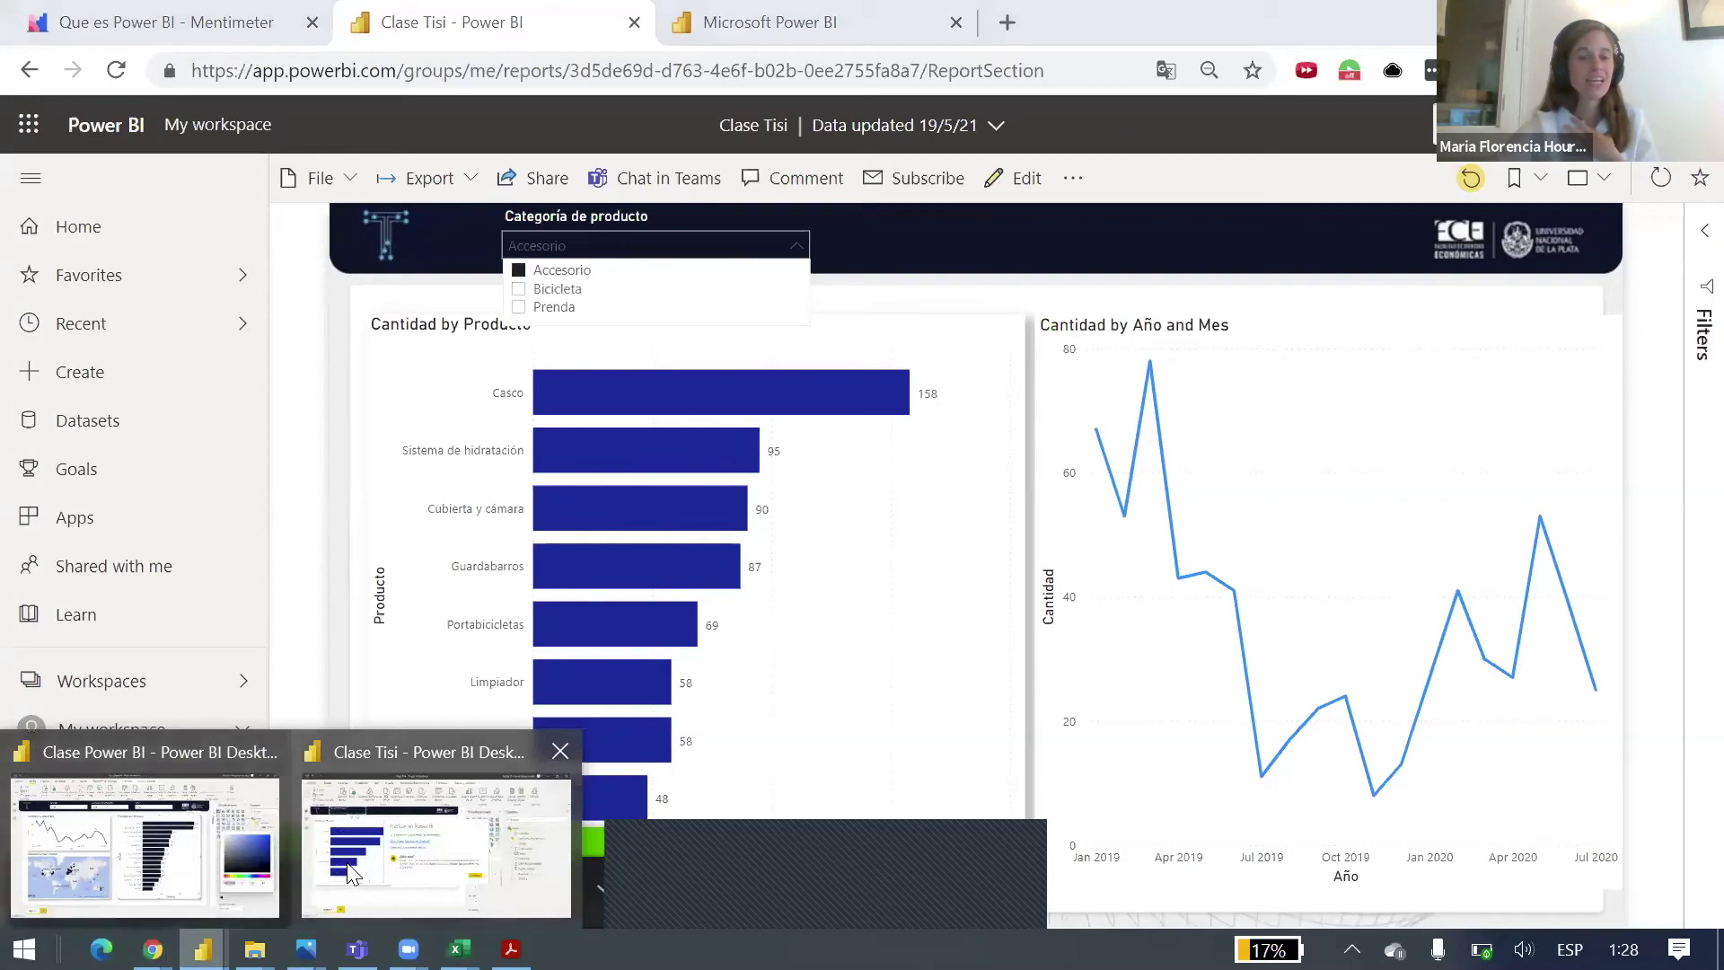
{"action": "left_click", "coordinate": [435, 844]}
{"action": "left_click", "coordinate": [1134, 658]}
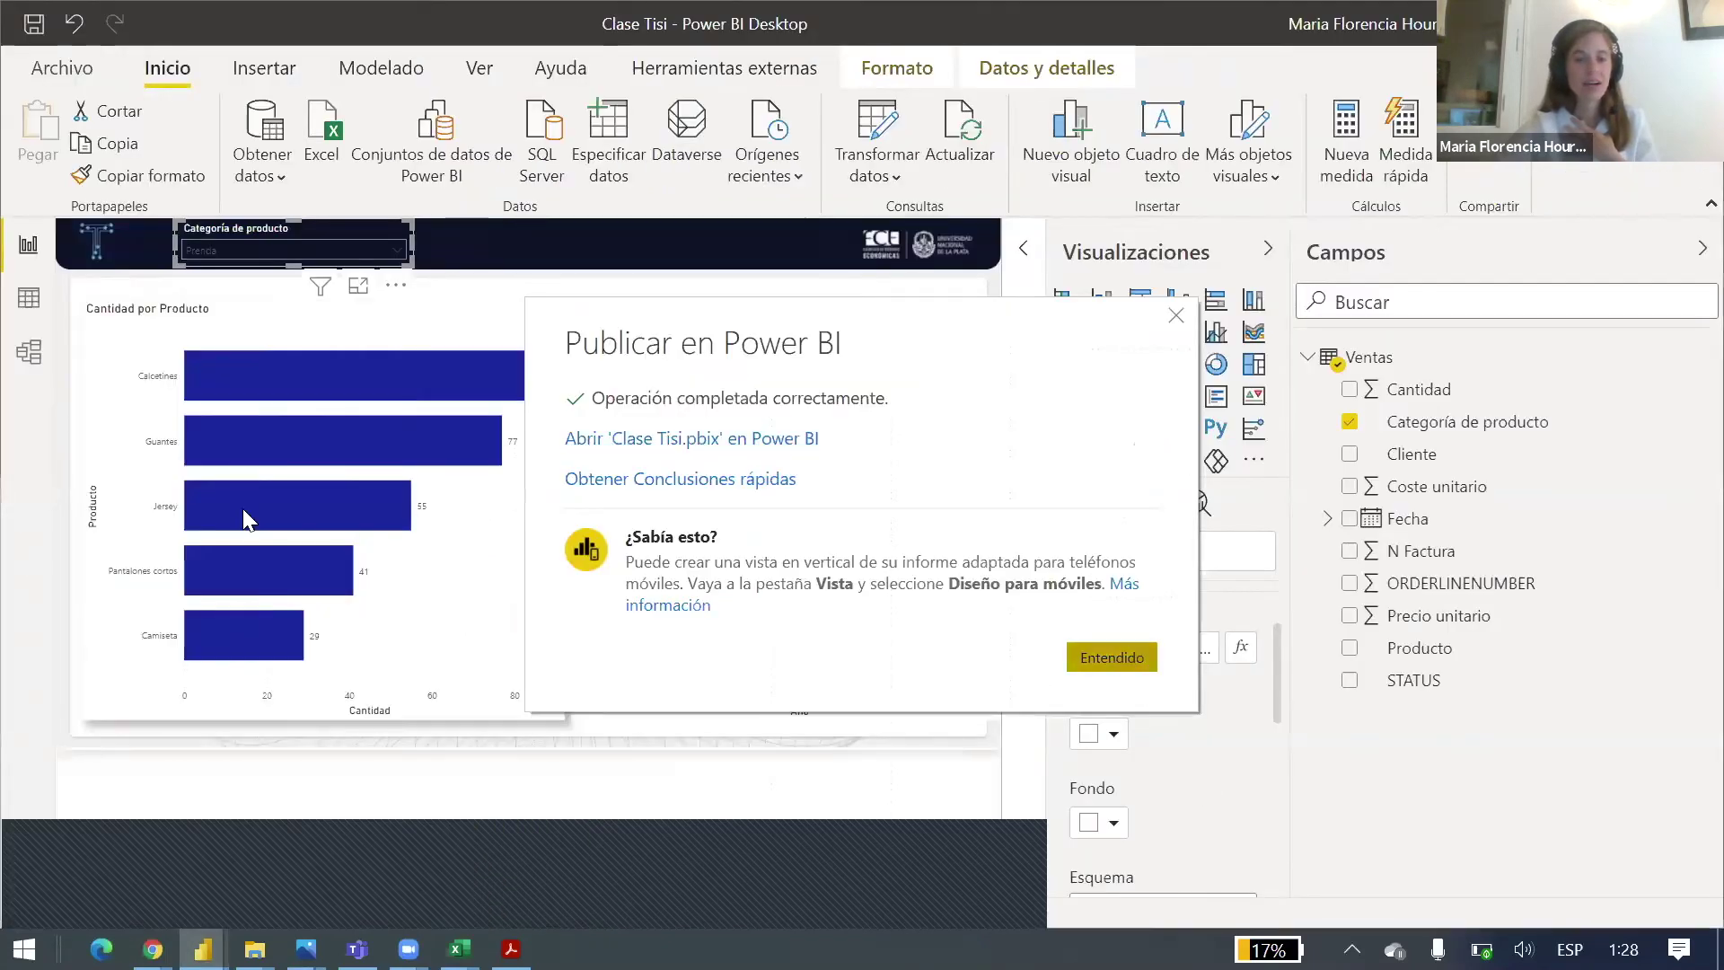
{"action": "left_click", "coordinate": [36, 310]}
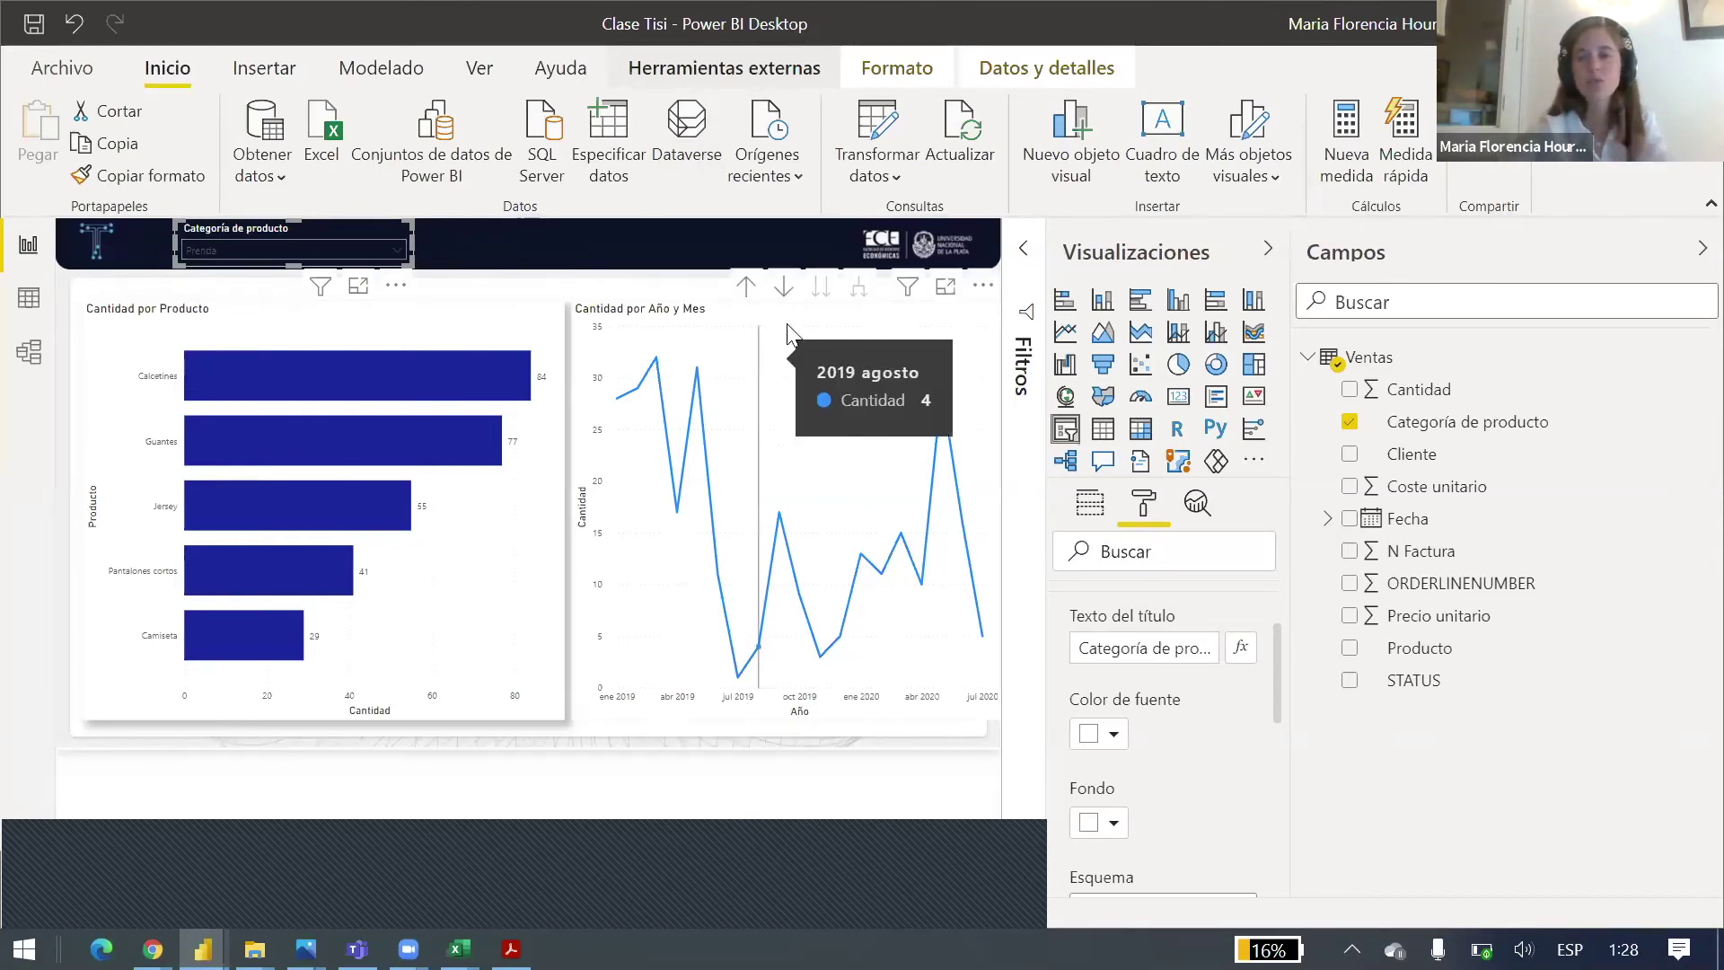
{"action": "left_click", "coordinate": [1267, 248]}
{"action": "left_click", "coordinate": [1703, 248]}
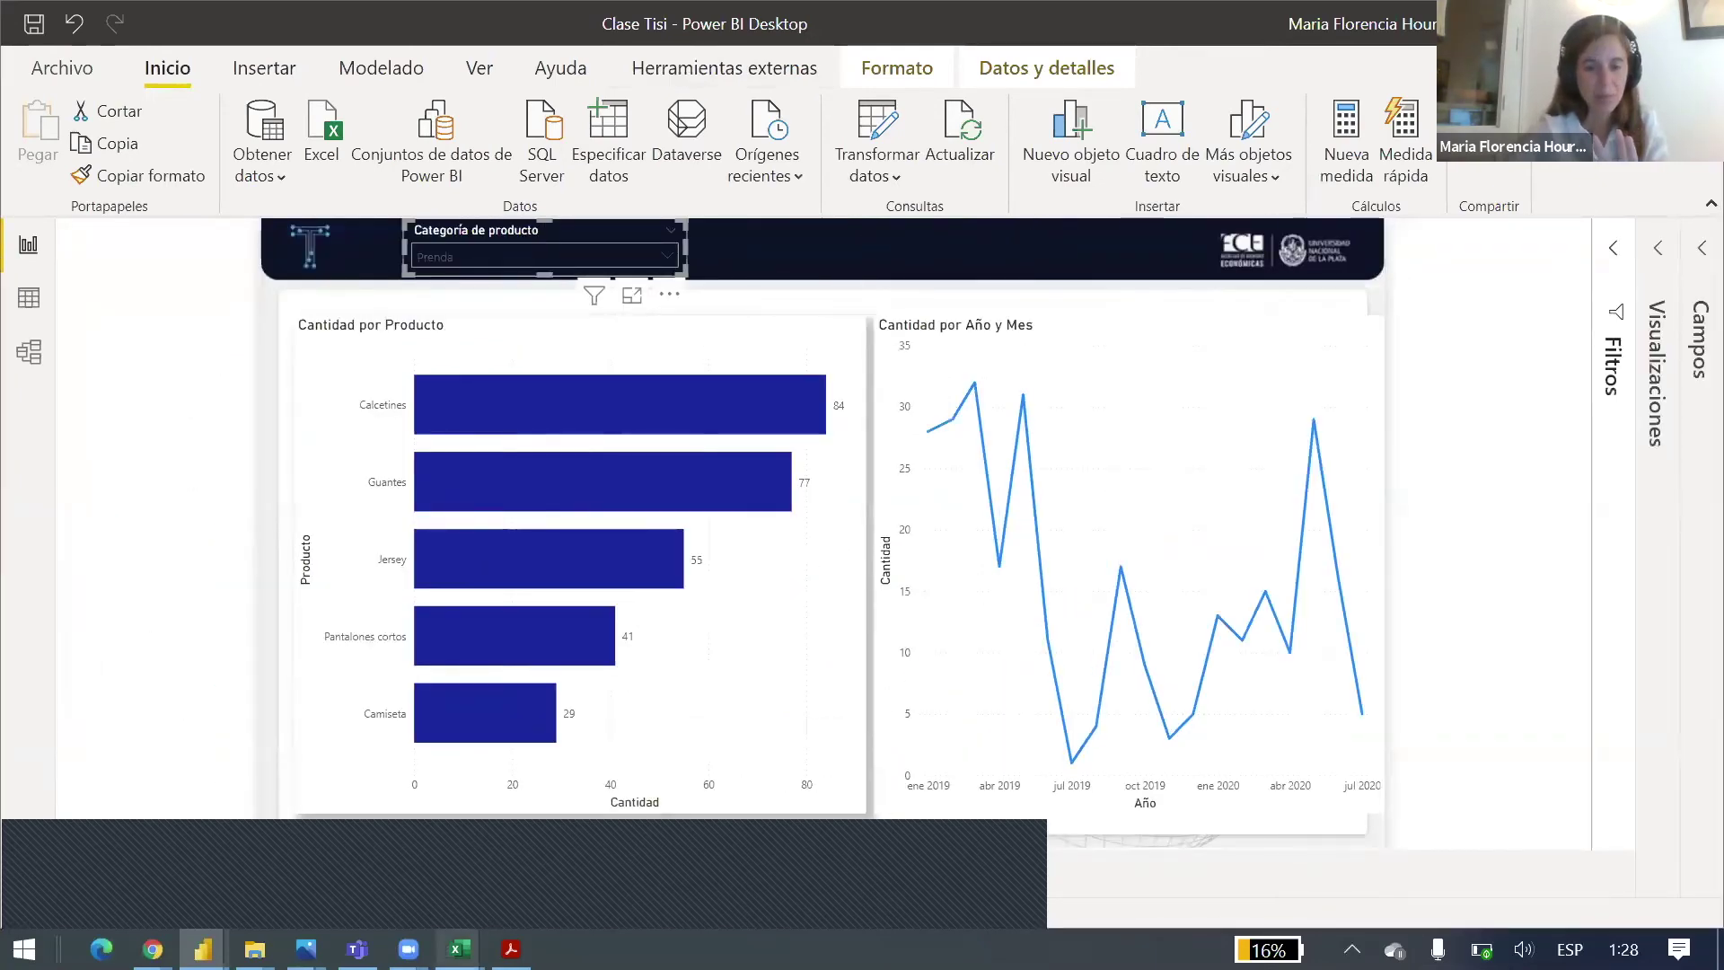
Step: Switch to Tisi.pdf in Acrobat Reader and review the Arquitectura Power BI Desktop and Arquitectura Power BI slides on pages 9 and 10
{"action": "left_click", "coordinate": [511, 949]}
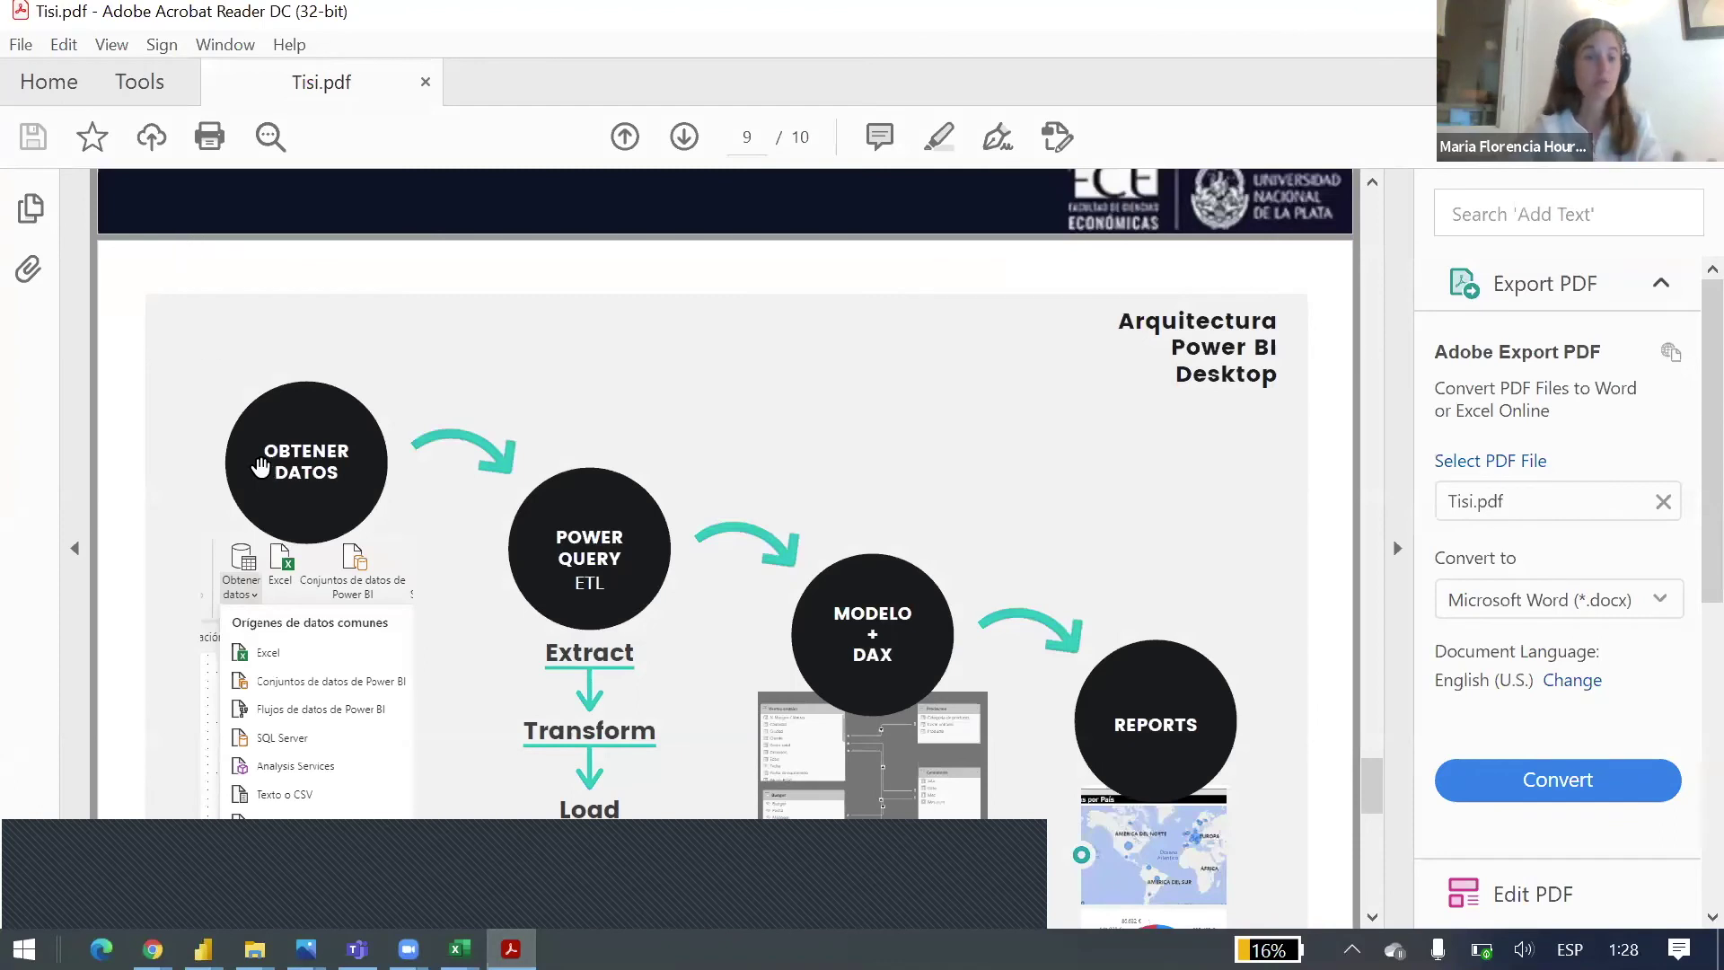
{"action": "scroll", "coordinate": [261, 467], "scroll_direction": "down", "scroll_amount": 1}
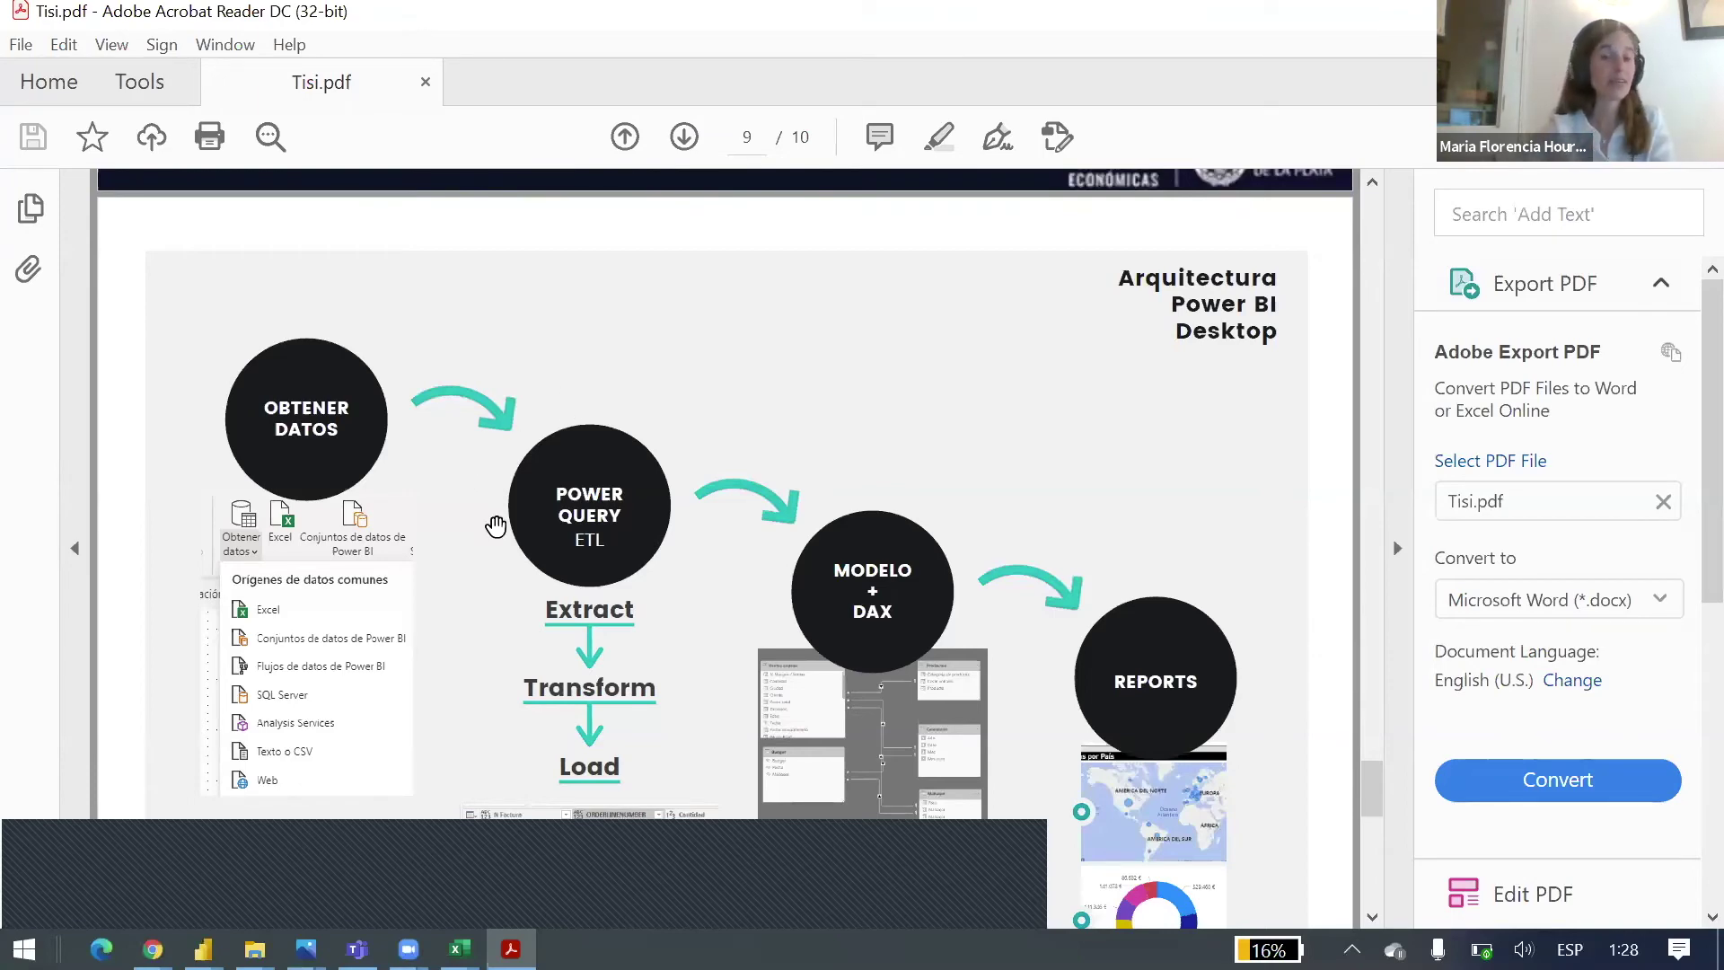
{"action": "left_click", "coordinate": [527, 532]}
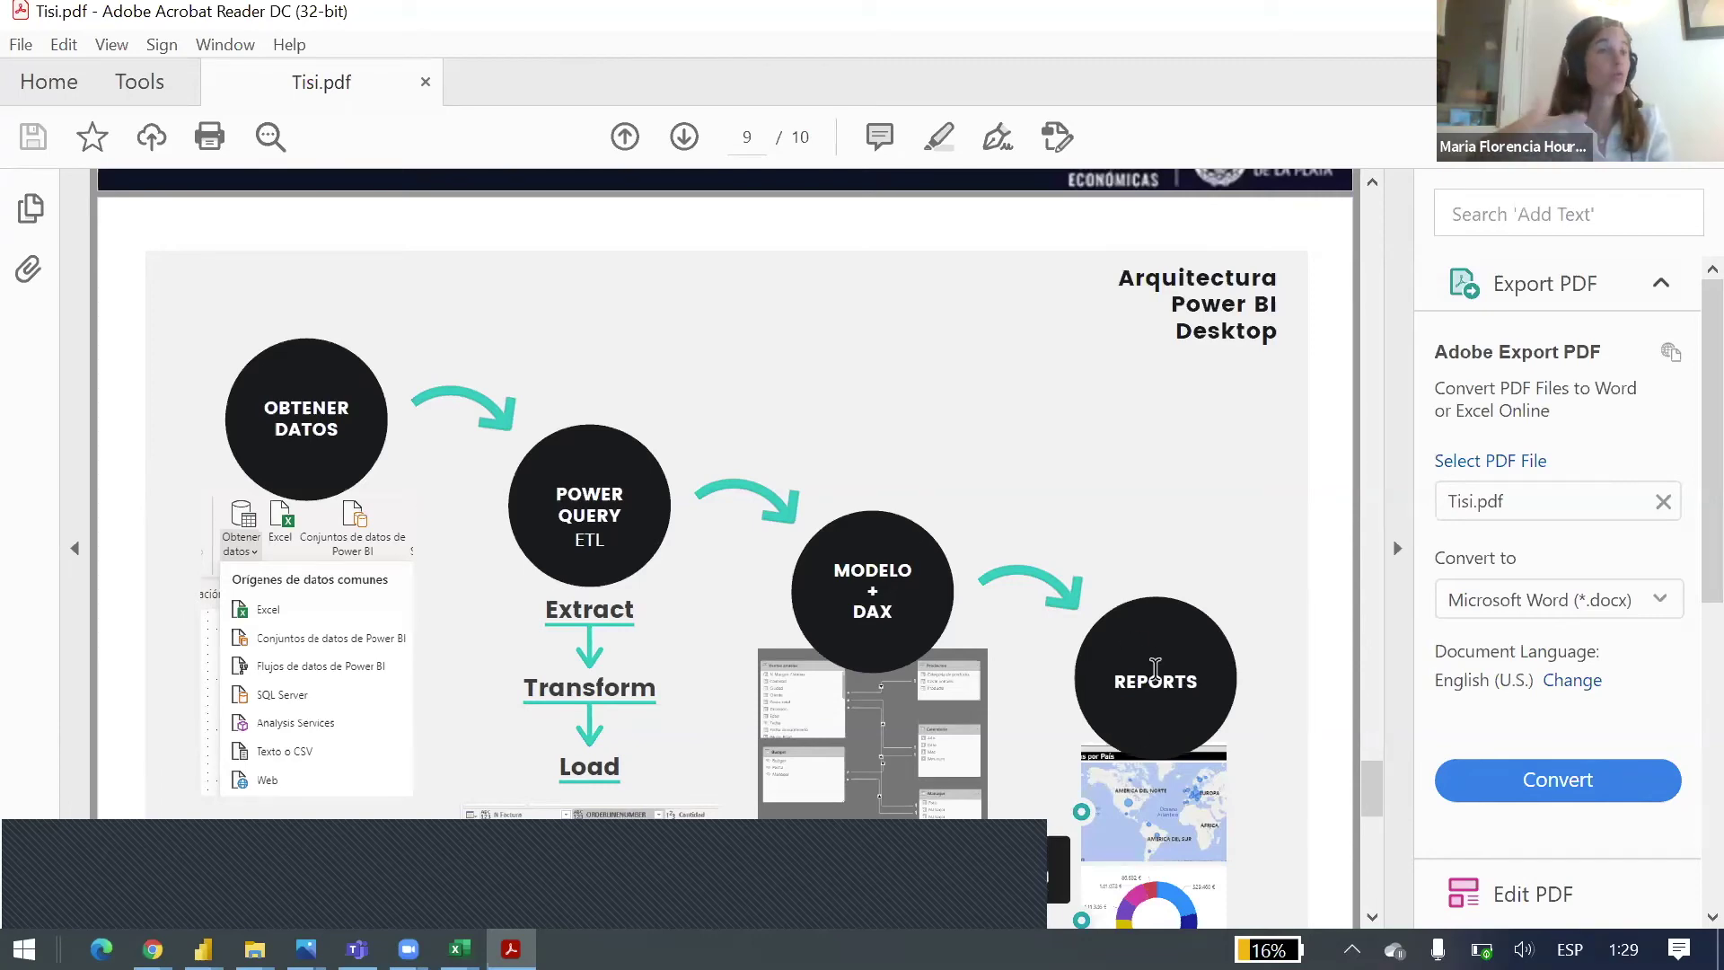
{"action": "scroll", "coordinate": [1153, 664], "scroll_direction": "down", "scroll_amount": 2}
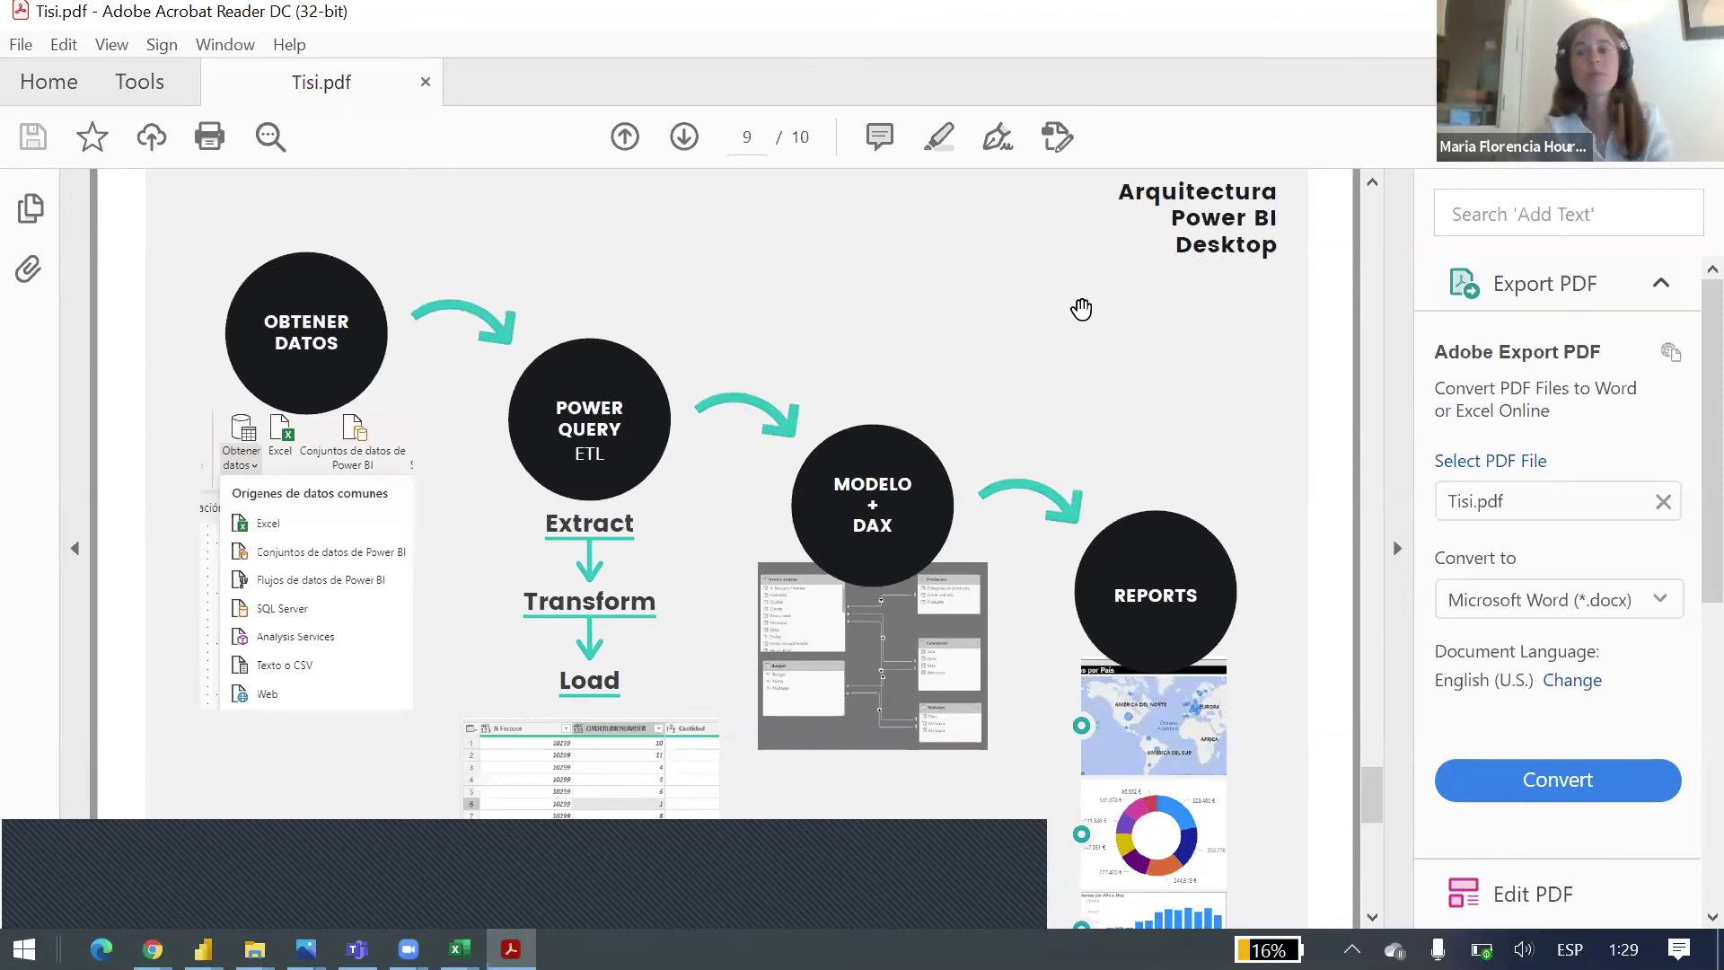
{"action": "scroll", "coordinate": [1114, 447], "scroll_direction": "up", "scroll_amount": 2}
{"action": "scroll", "coordinate": [1205, 677], "scroll_direction": "down", "scroll_amount": 3}
{"action": "scroll", "coordinate": [1202, 669], "scroll_direction": "down", "scroll_amount": 20}
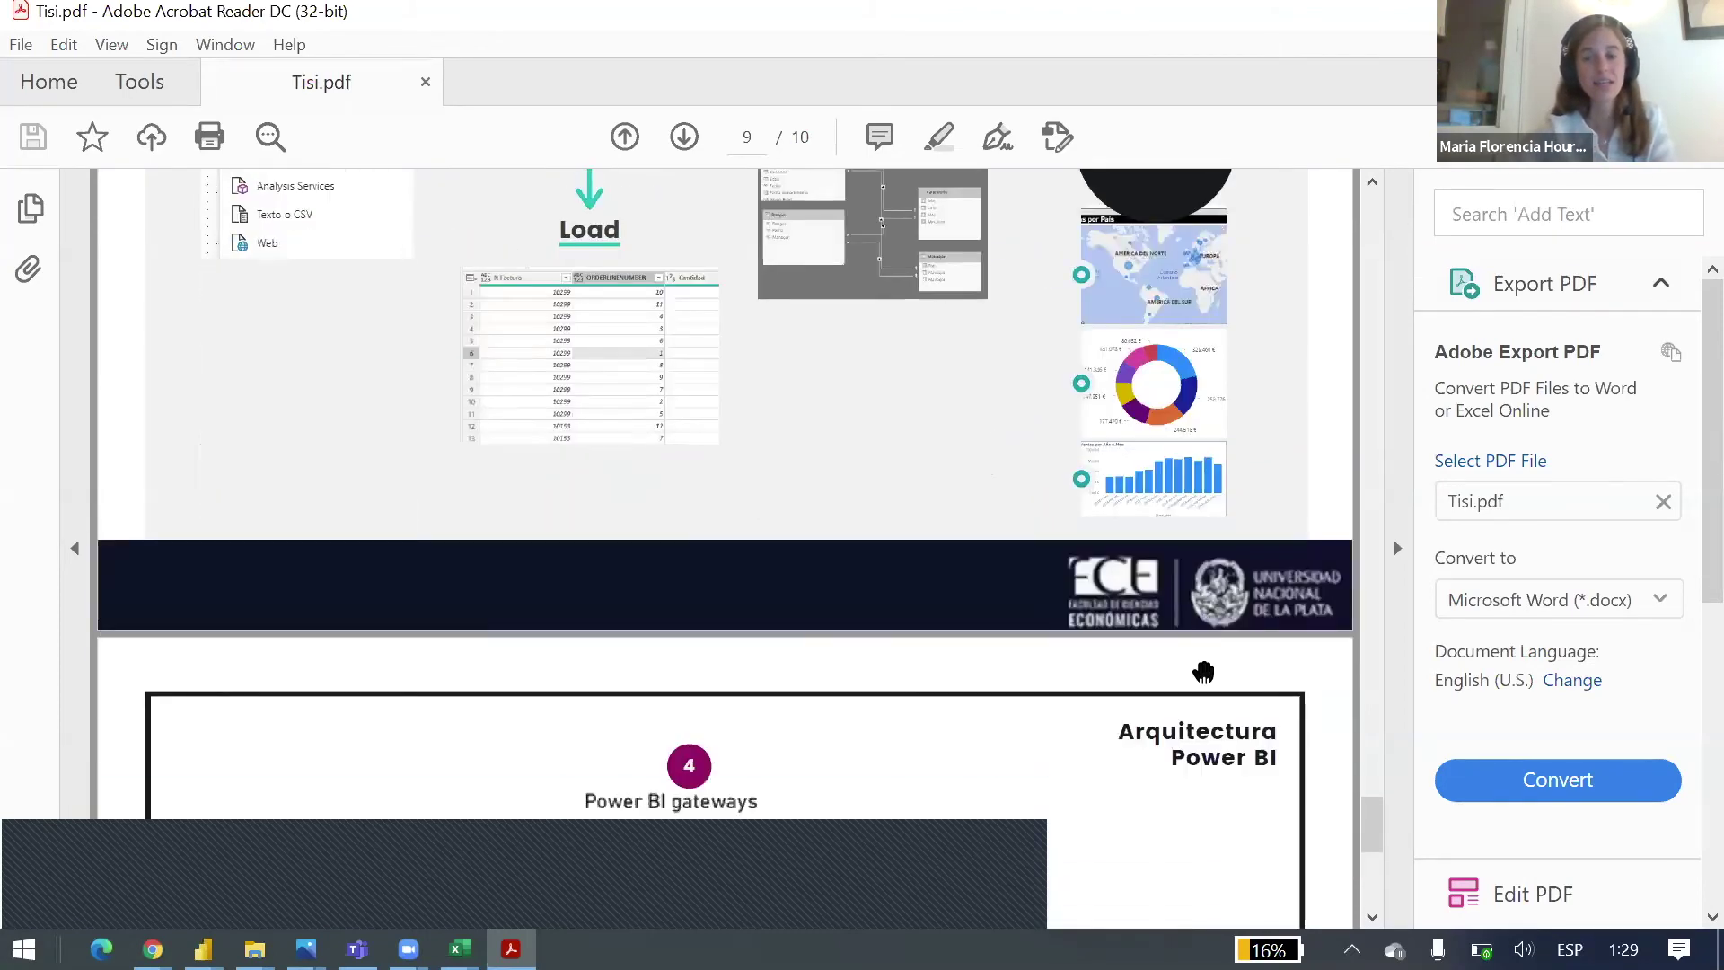
{"action": "scroll", "coordinate": [1194, 660], "scroll_direction": "down", "scroll_amount": 2}
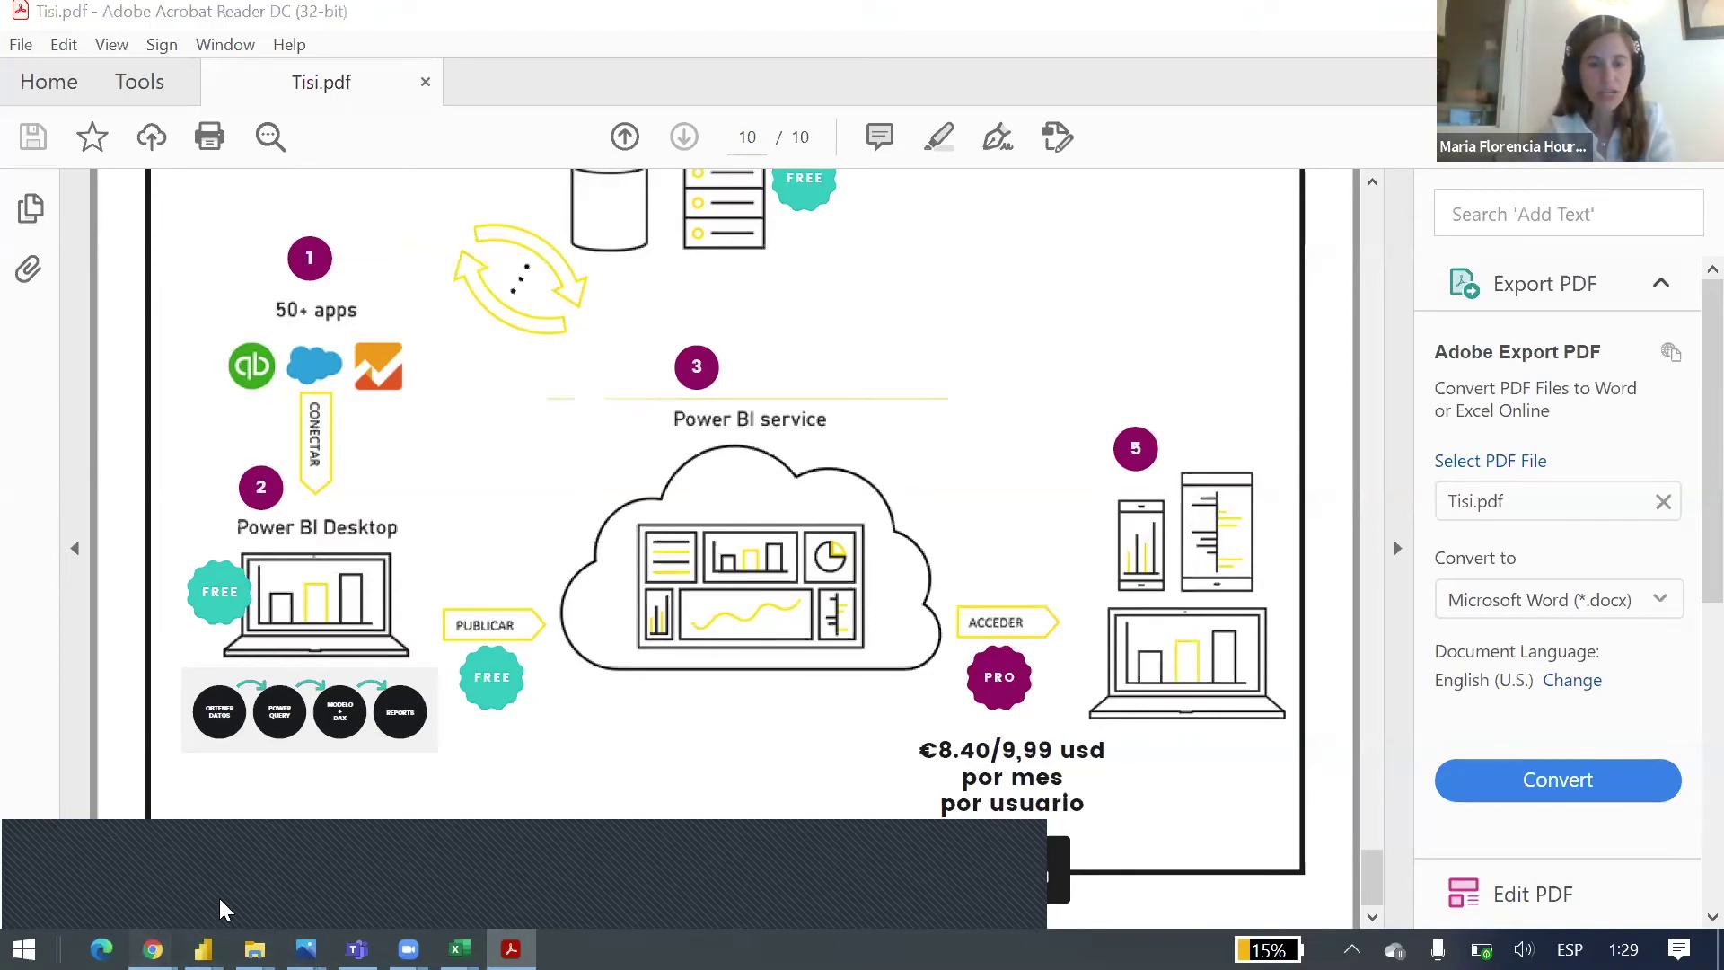
Step: Check the embed and export options of the Clase Tisi report in the browser, and return to the architecture slide in Tisi.pdf
{"action": "mouse_move", "coordinate": [153, 949]}
{"action": "left_click", "coordinate": [422, 836]}
{"action": "left_click", "coordinate": [342, 180]}
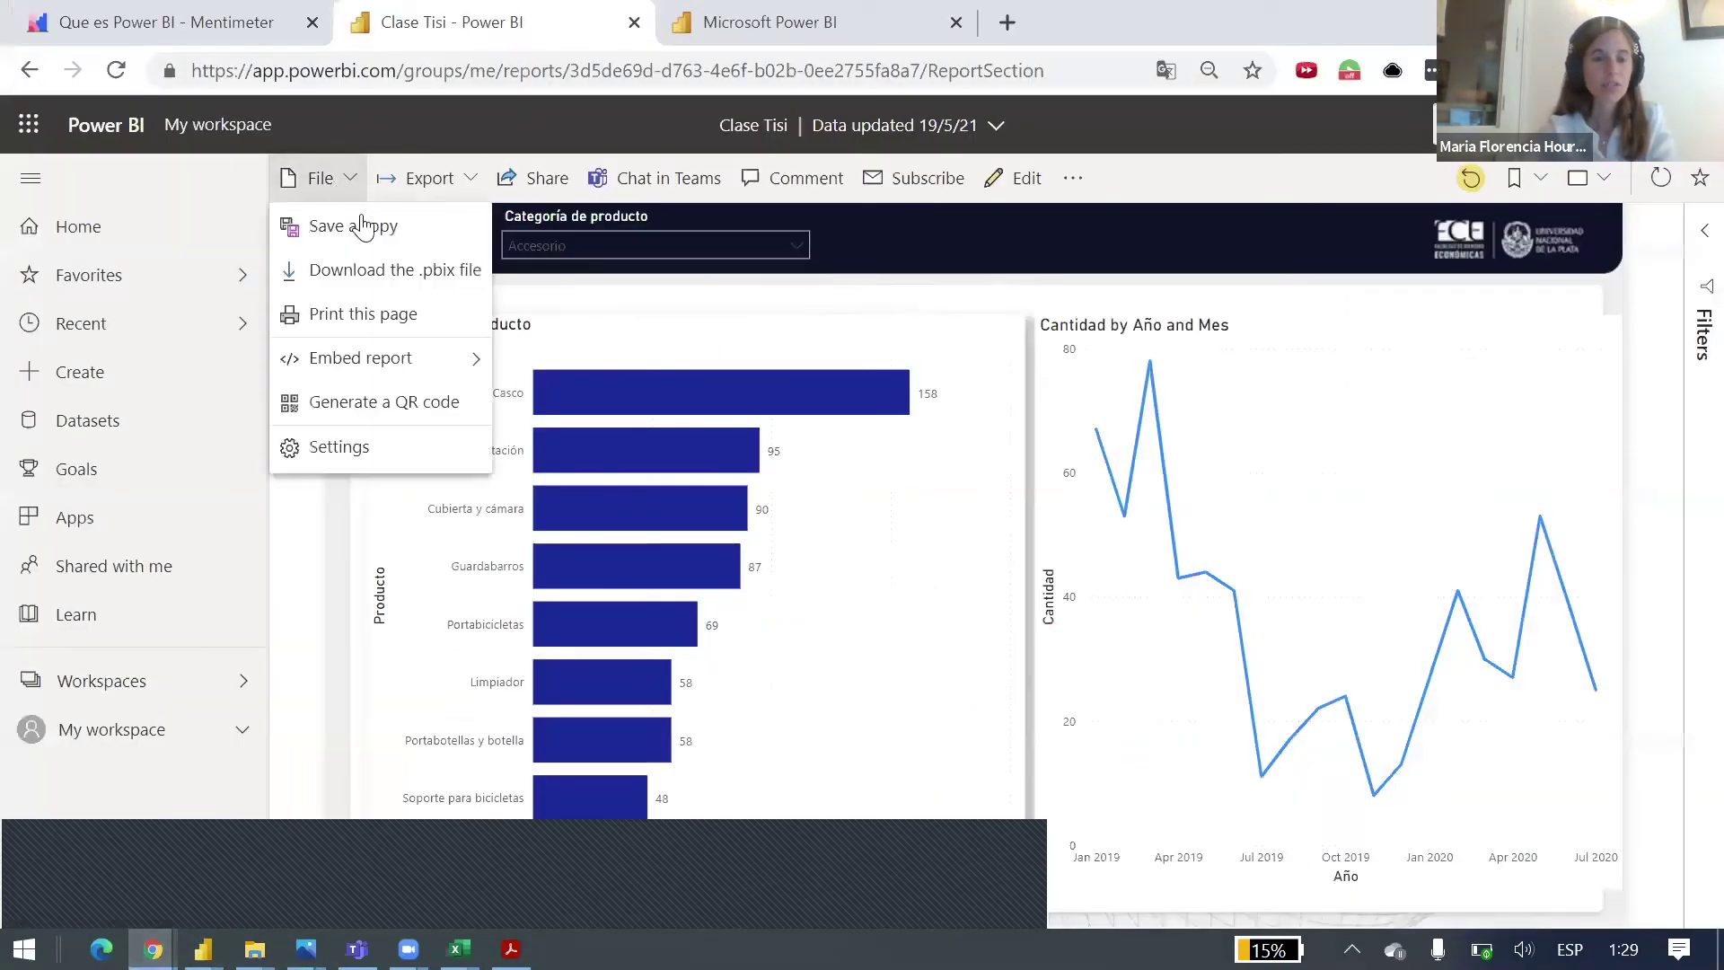
{"action": "mouse_move", "coordinate": [385, 366]}
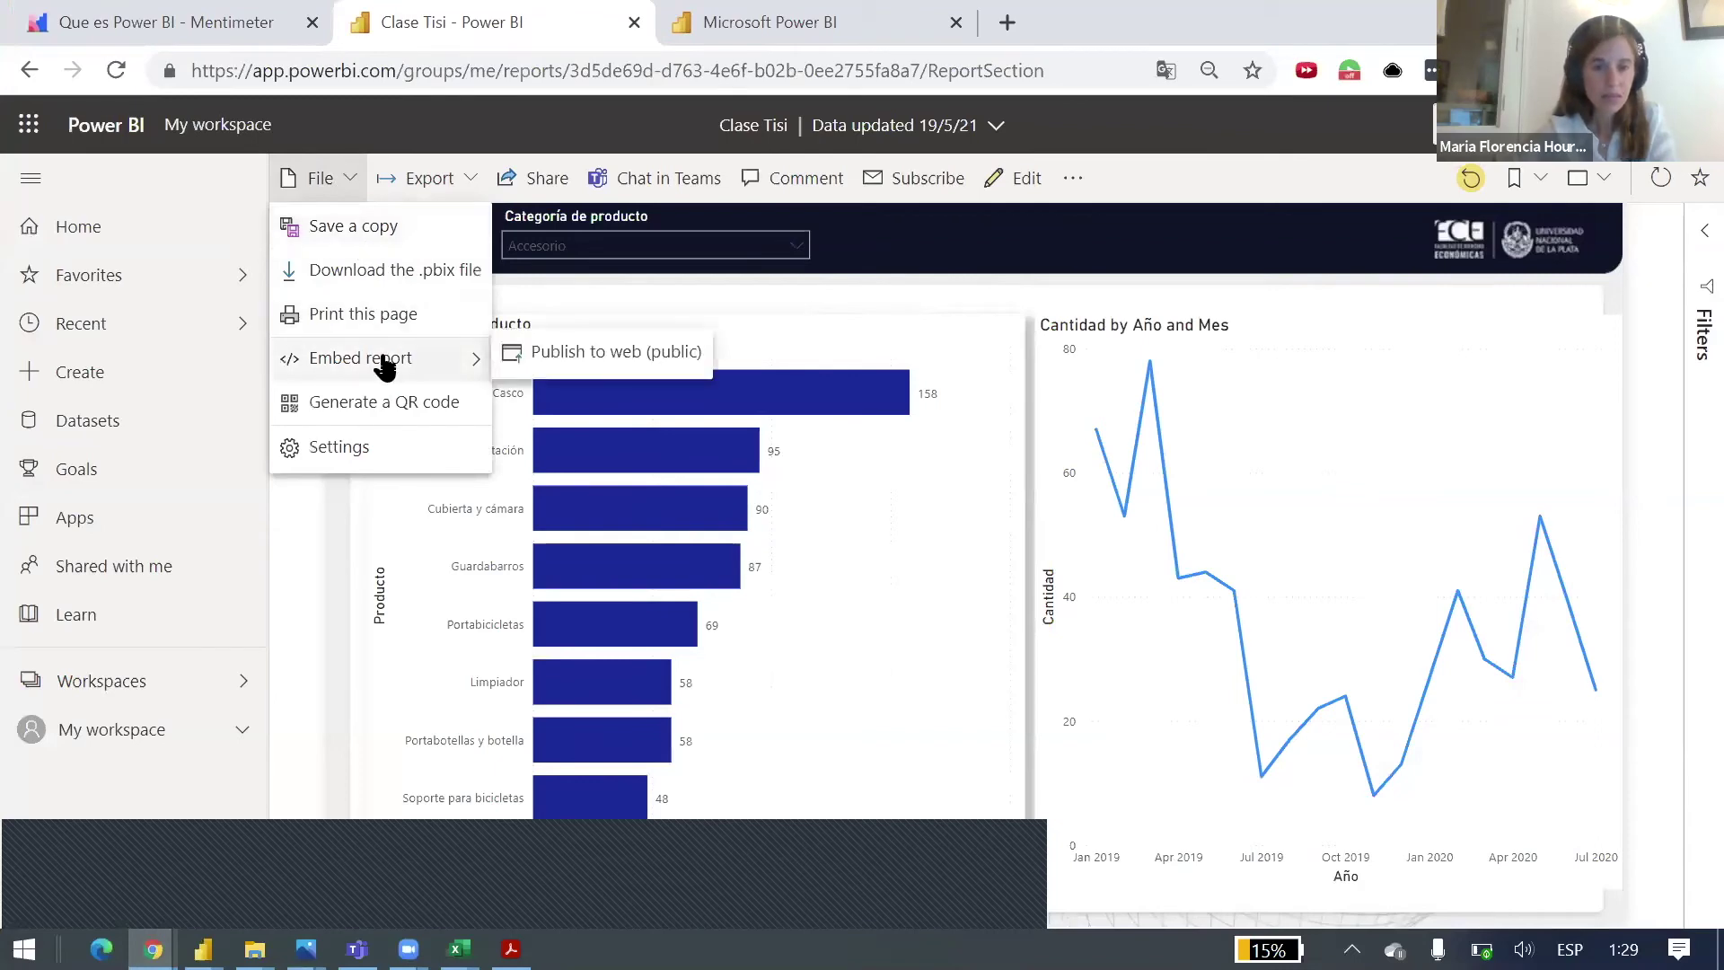
{"action": "left_click", "coordinate": [433, 179]}
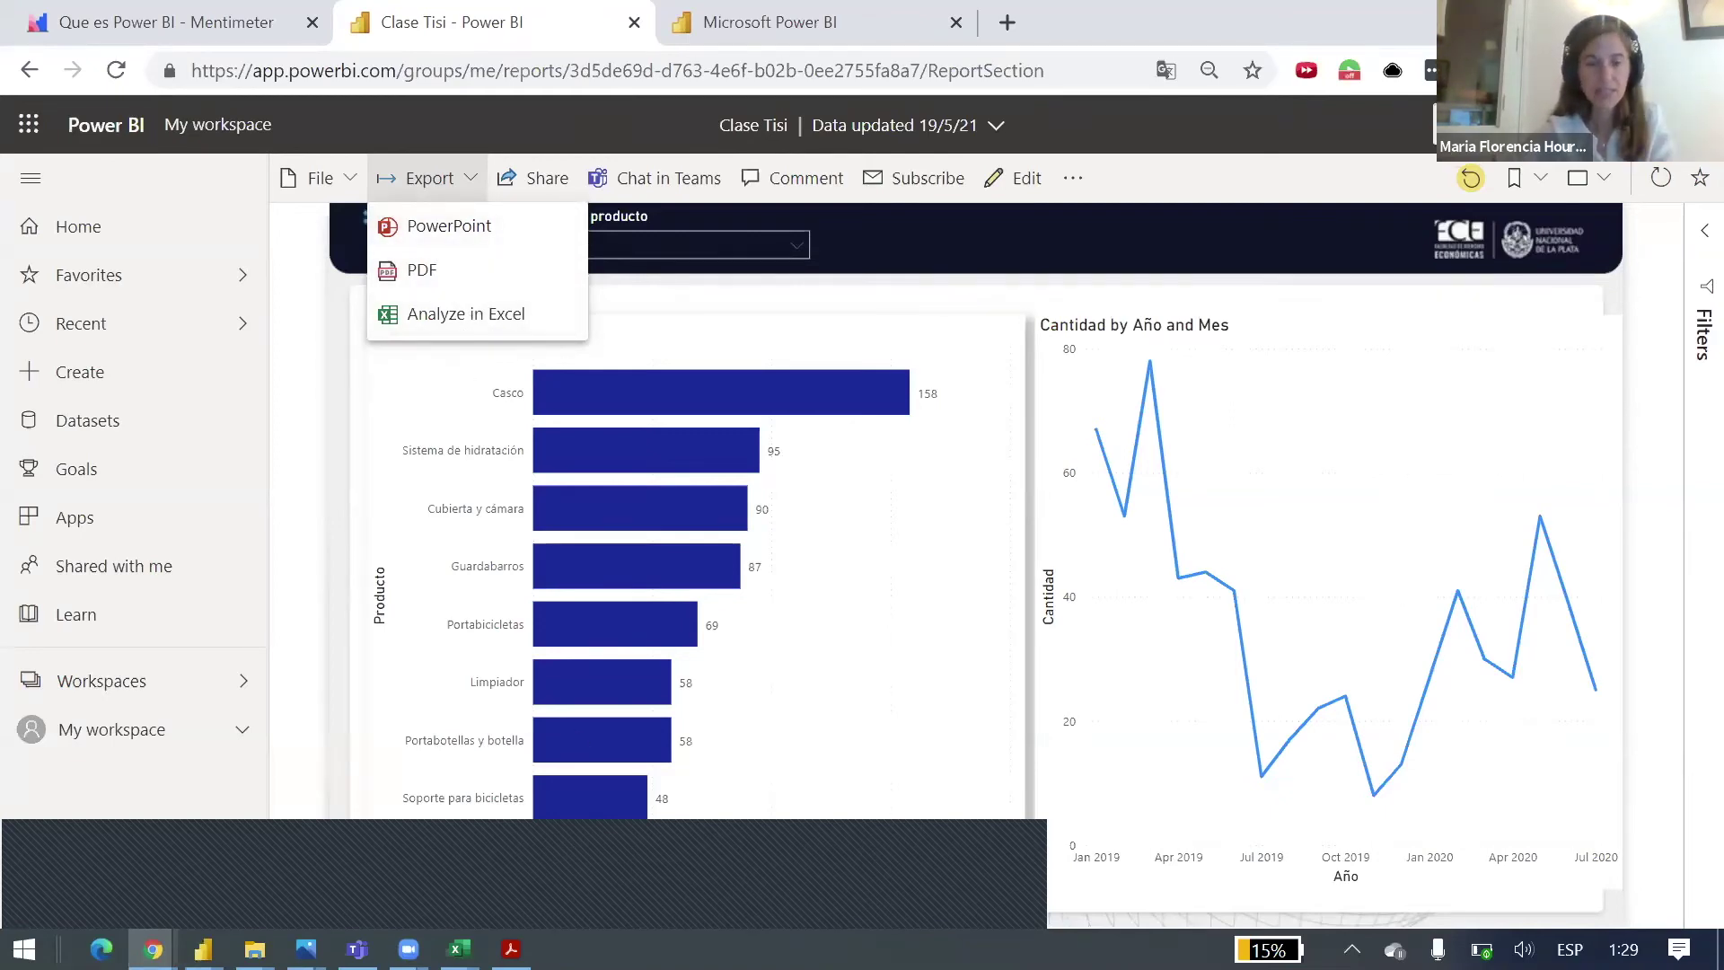
{"action": "left_click", "coordinate": [511, 949]}
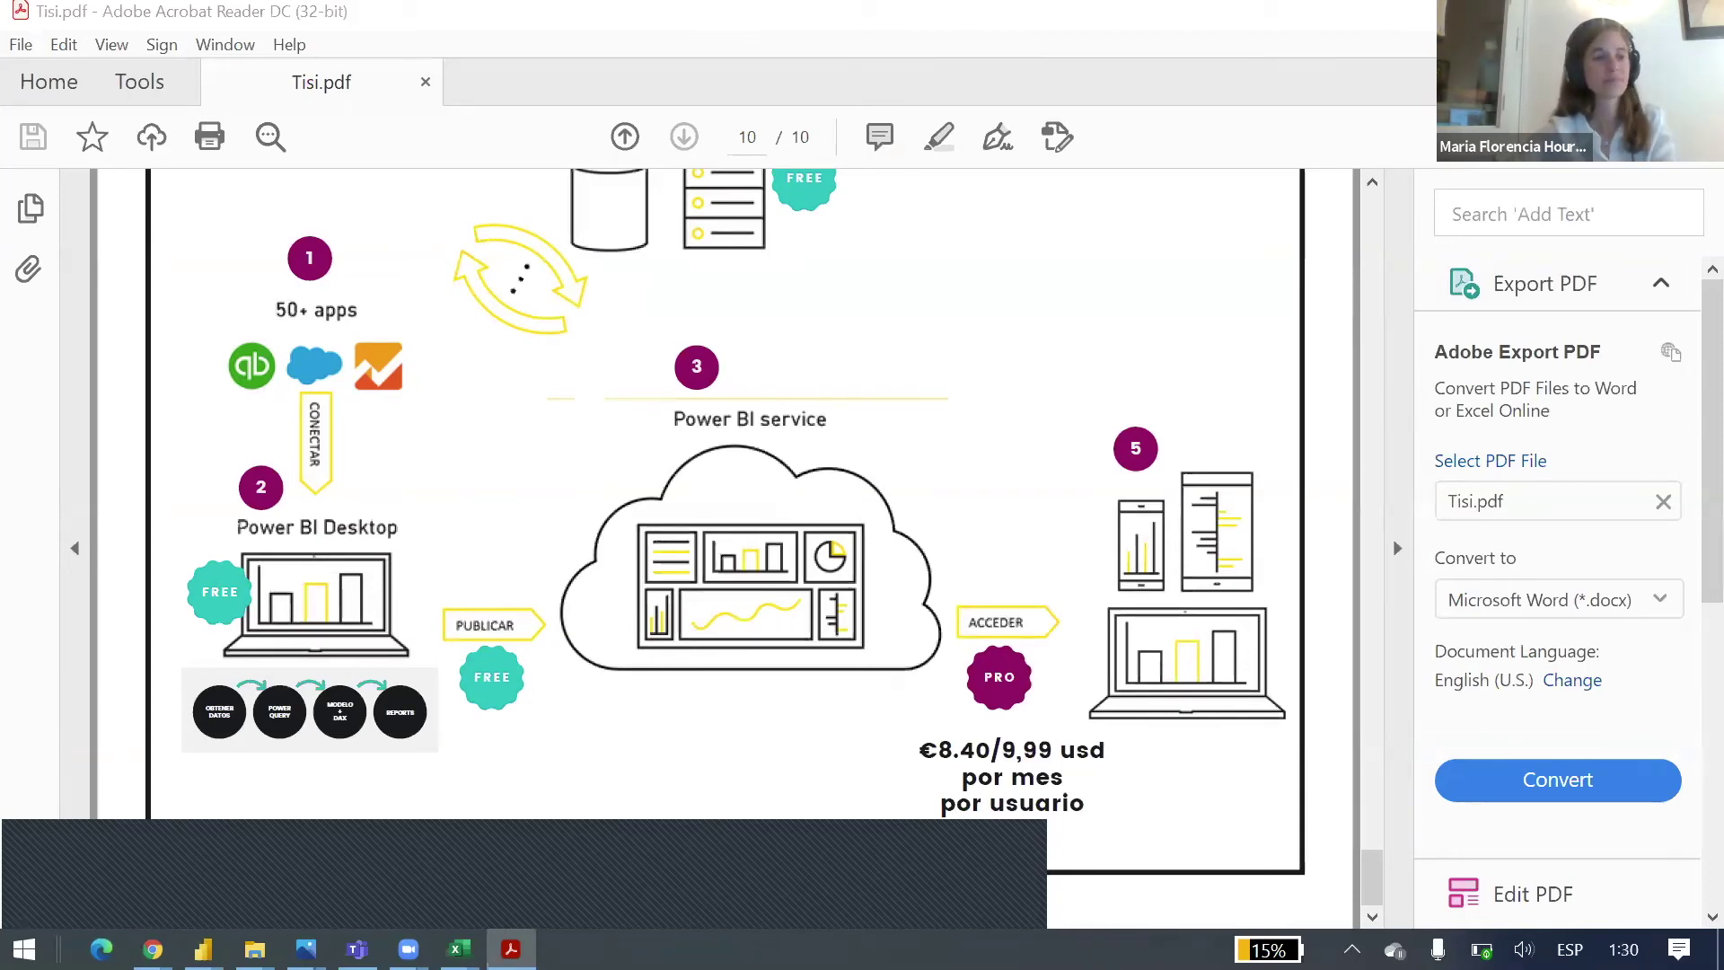
Step: Open the Ventas workbook in Excel, go to its last data rows and enable editing
{"action": "mouse_move", "coordinate": [458, 949]}
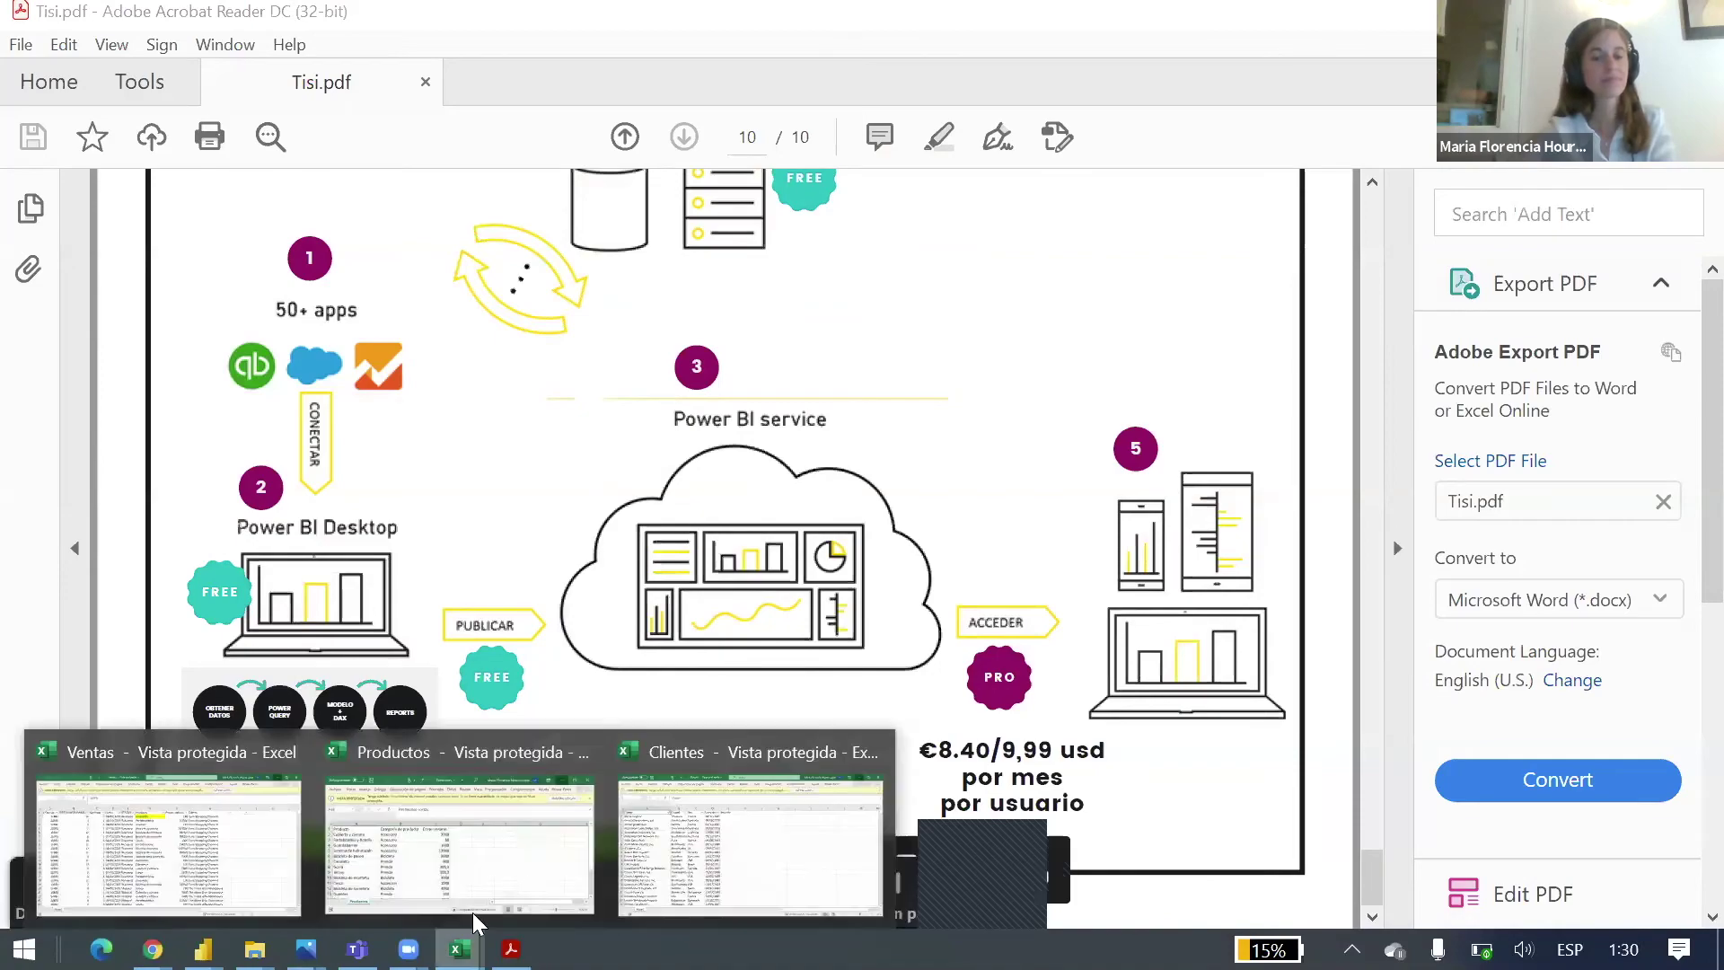
{"action": "left_click", "coordinate": [269, 831]}
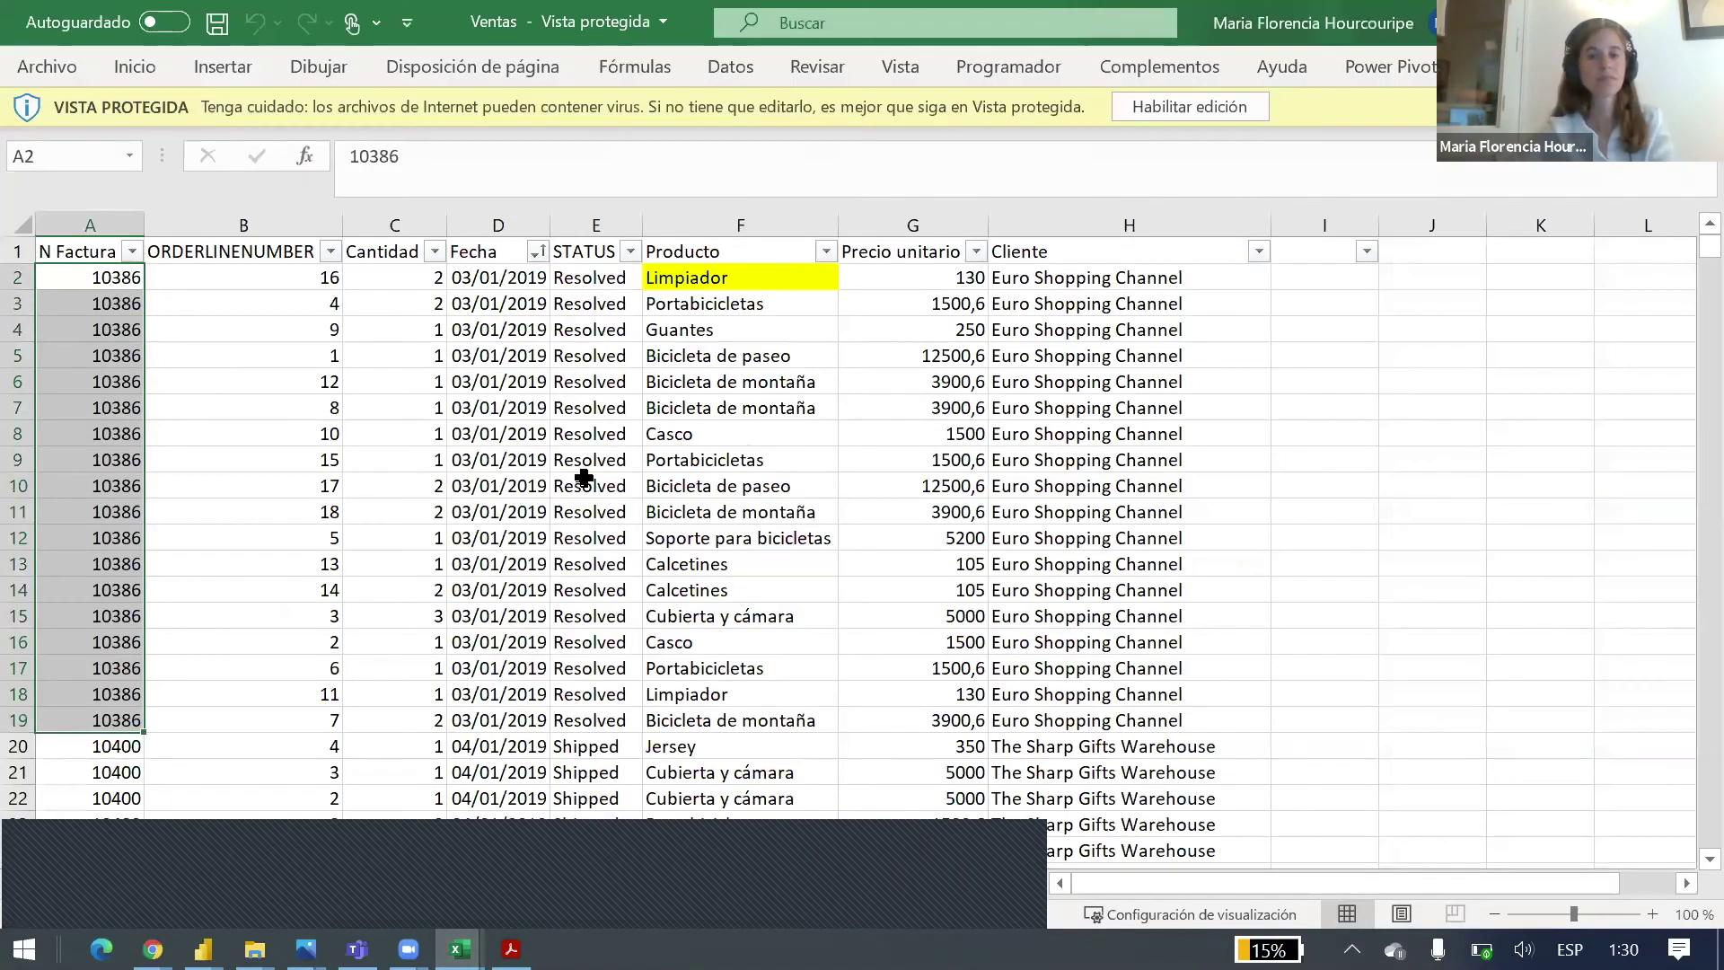
{"action": "left_click", "coordinate": [503, 588]}
{"action": "scroll", "coordinate": [575, 489], "scroll_direction": "down", "scroll_amount": 7}
{"action": "left_click", "coordinate": [579, 486]}
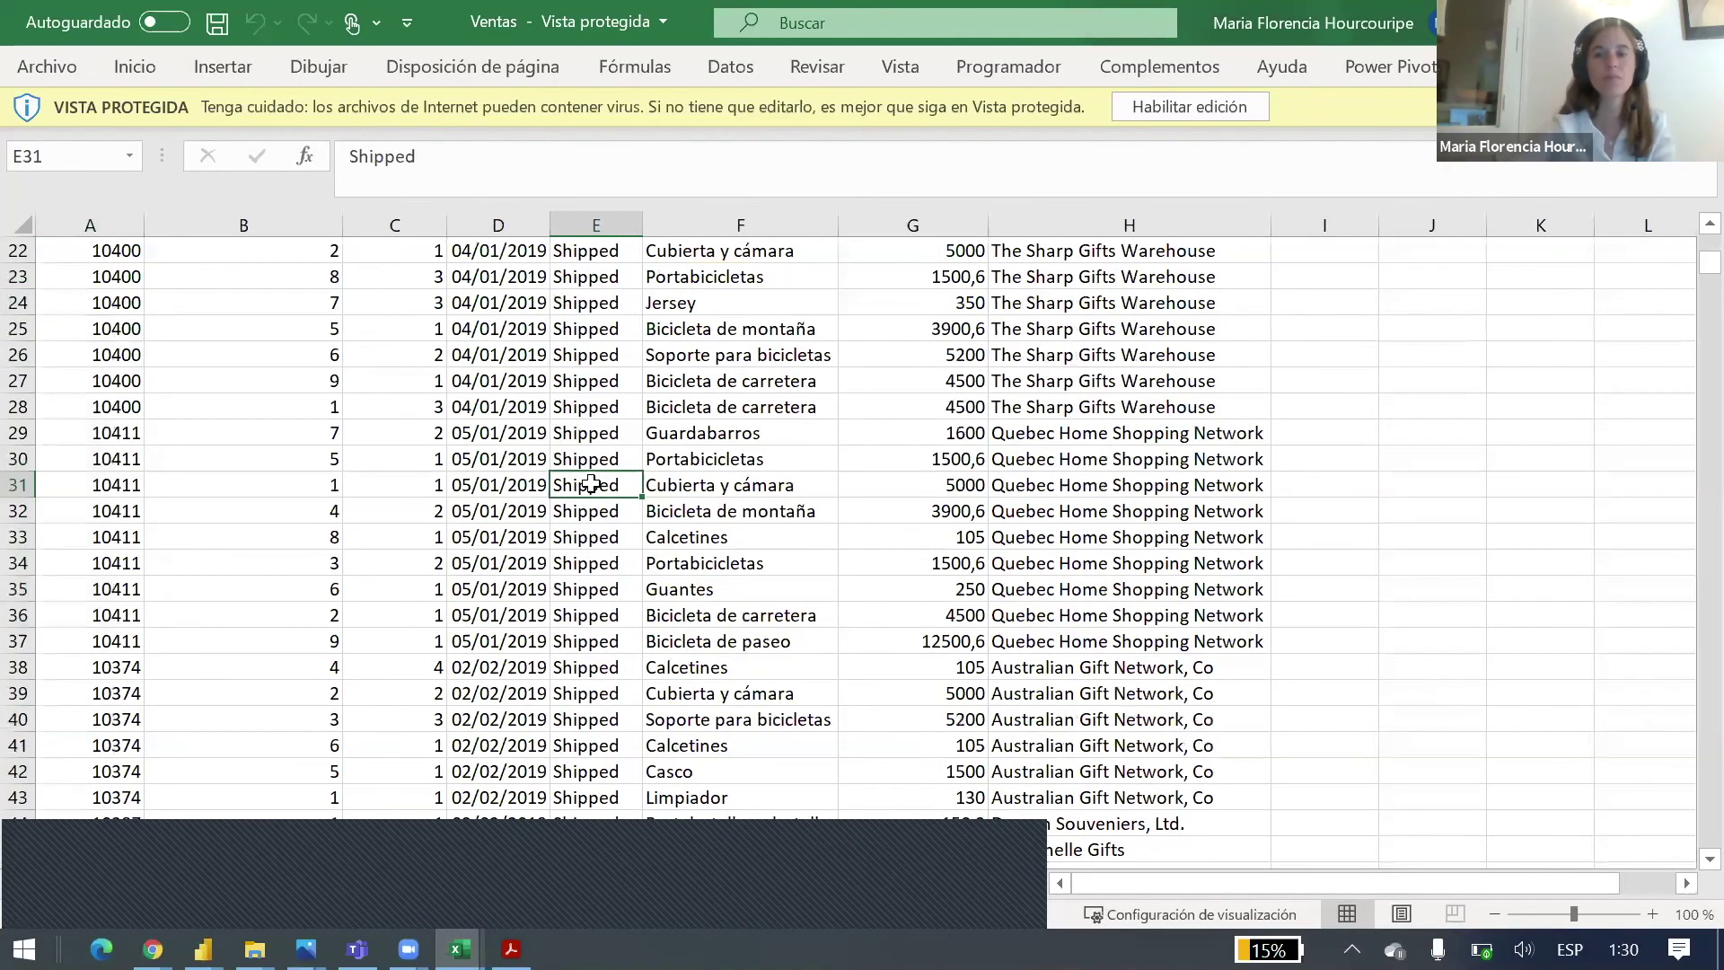
{"action": "key", "text": "ctrl+Down"}
{"action": "left_click", "coordinate": [1189, 107]}
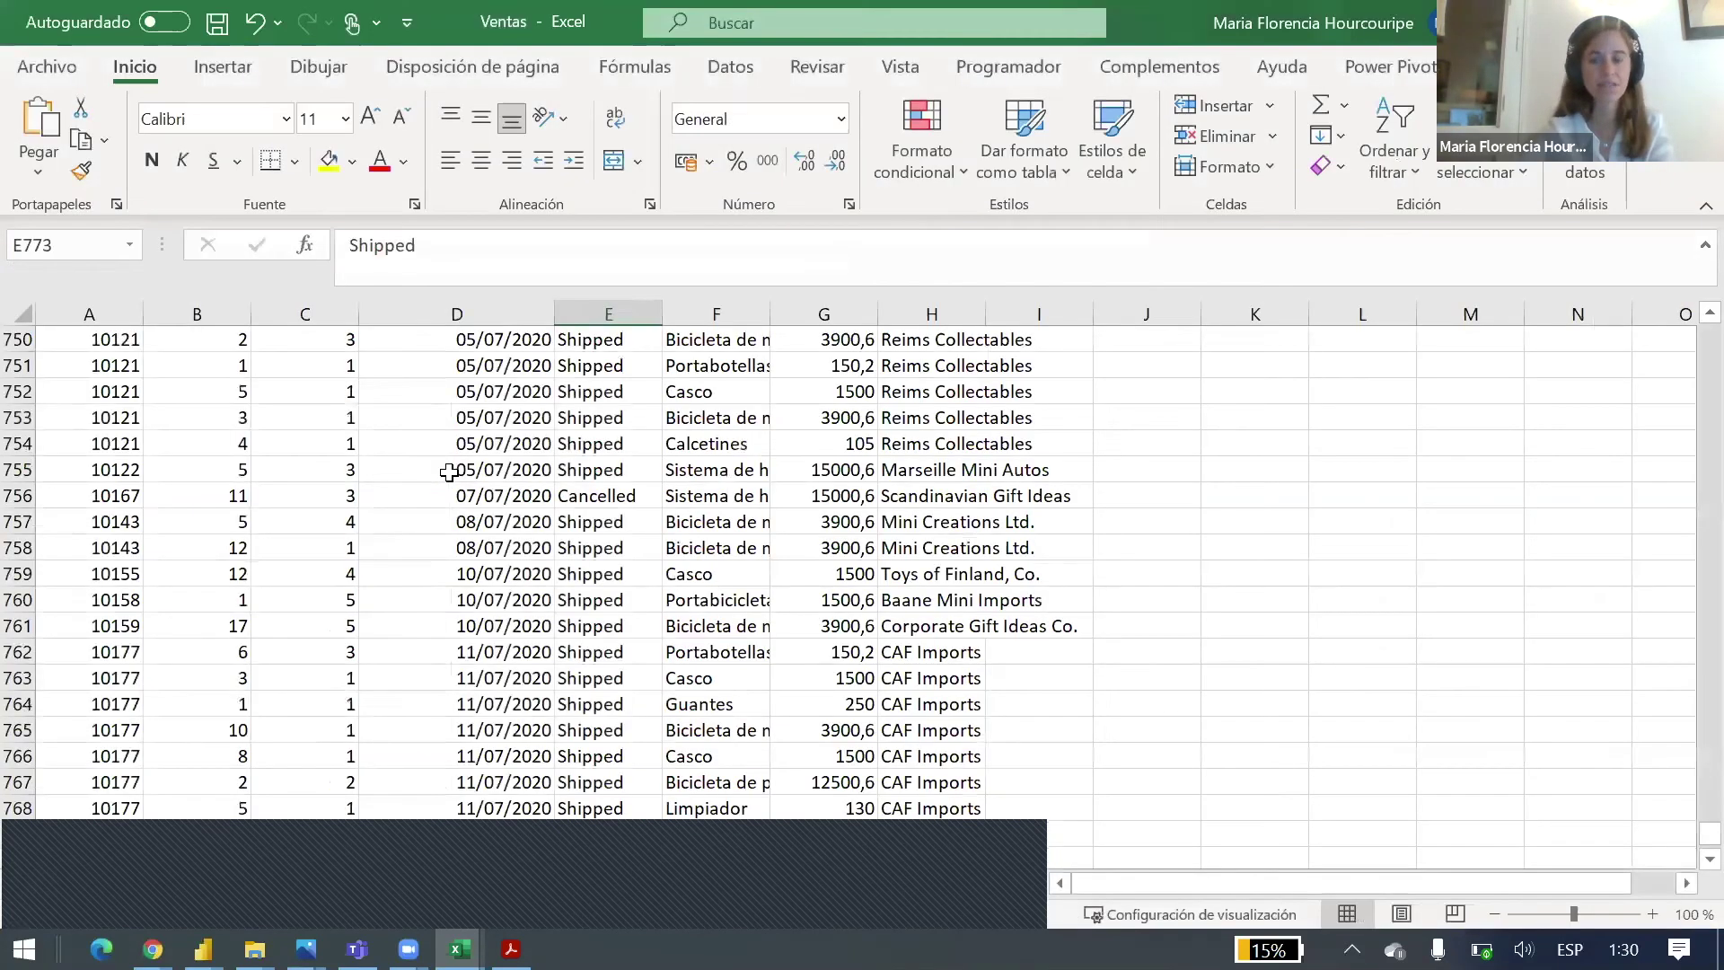
Step: Duplicate the last sales record in row 773, columns A to H, into the empty row 774
{"action": "left_click", "coordinate": [447, 472]}
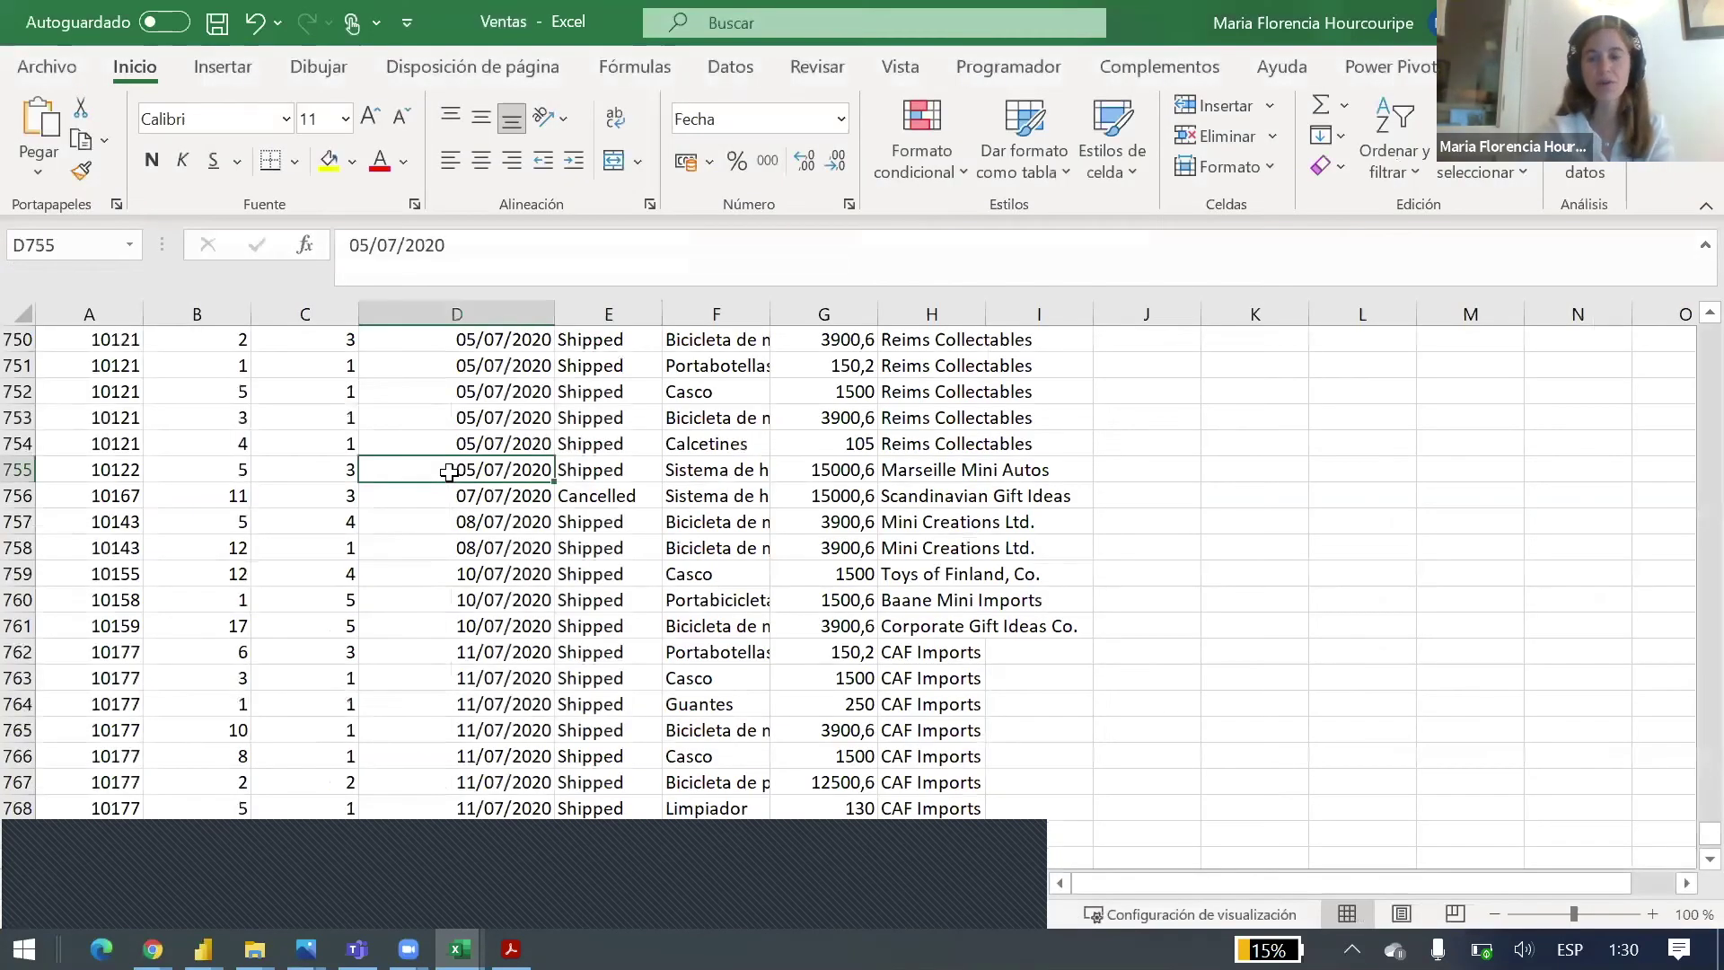
{"action": "key", "text": "ctrl+Down"}
{"action": "key", "text": "Left"}
{"action": "key", "text": "Left"}
{"action": "key", "text": "Left"}
{"action": "key", "text": "Down"}
{"action": "key", "text": "Down"}
{"action": "key", "text": "Down"}
{"action": "key", "text": "Down"}
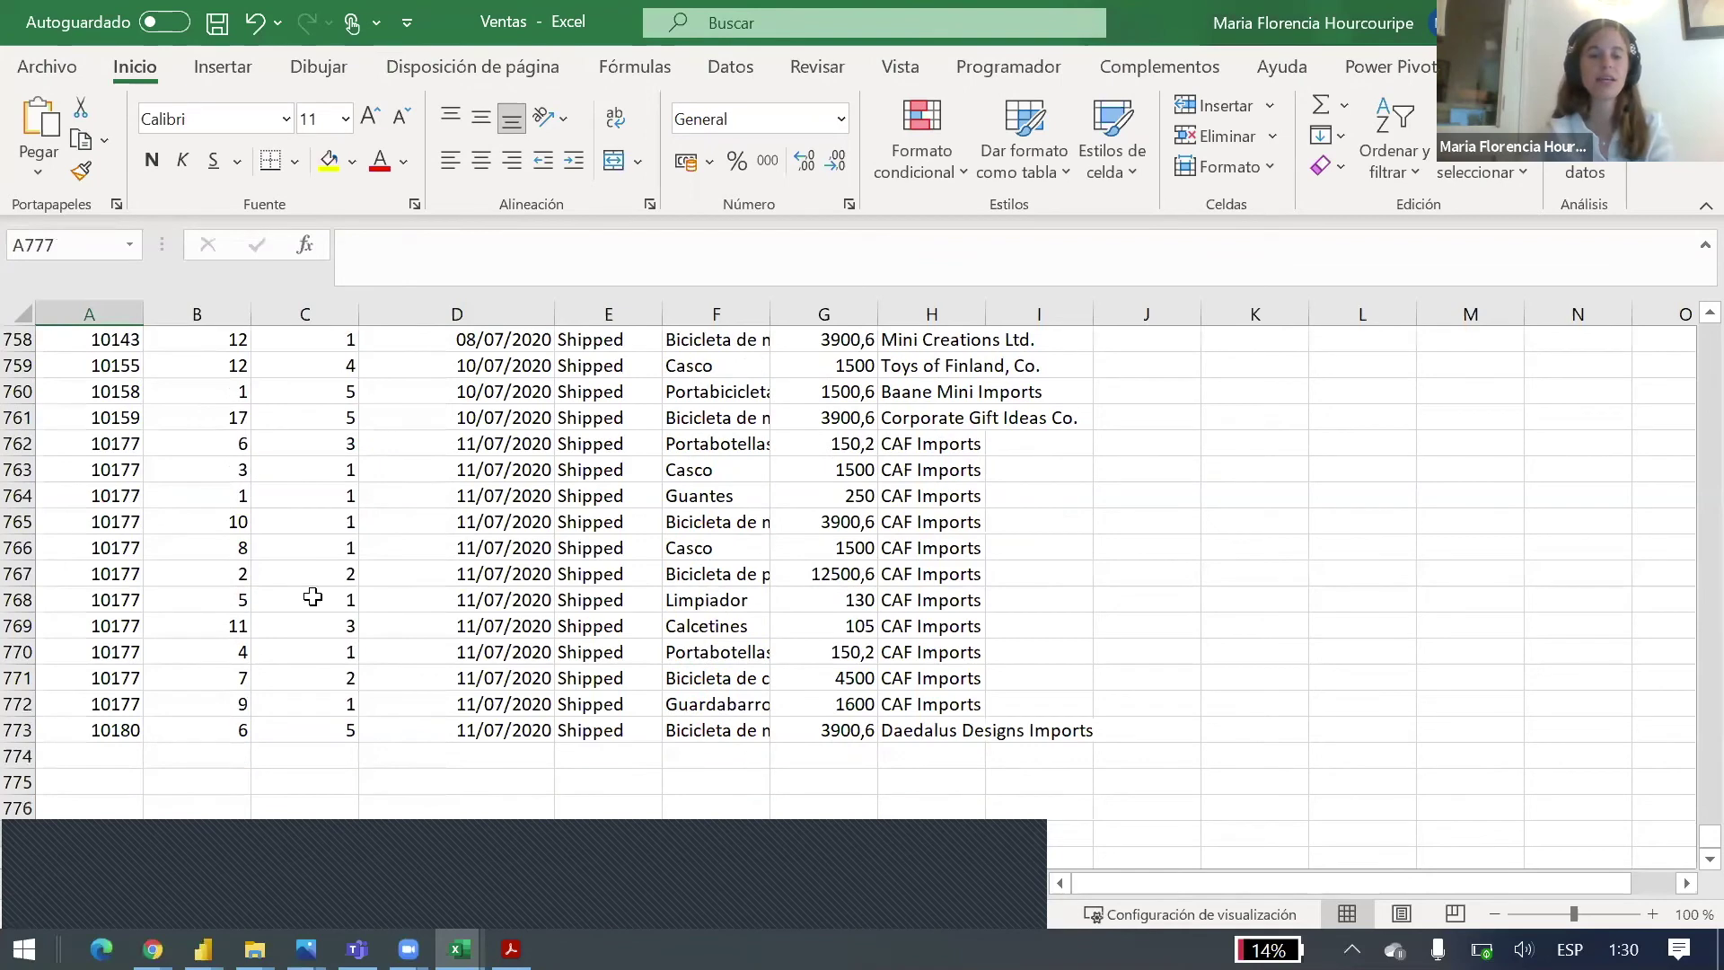
{"action": "left_click_drag", "start_coordinate": [102, 733], "coordinate": [962, 731]}
{"action": "key", "text": "ctrl+c"}
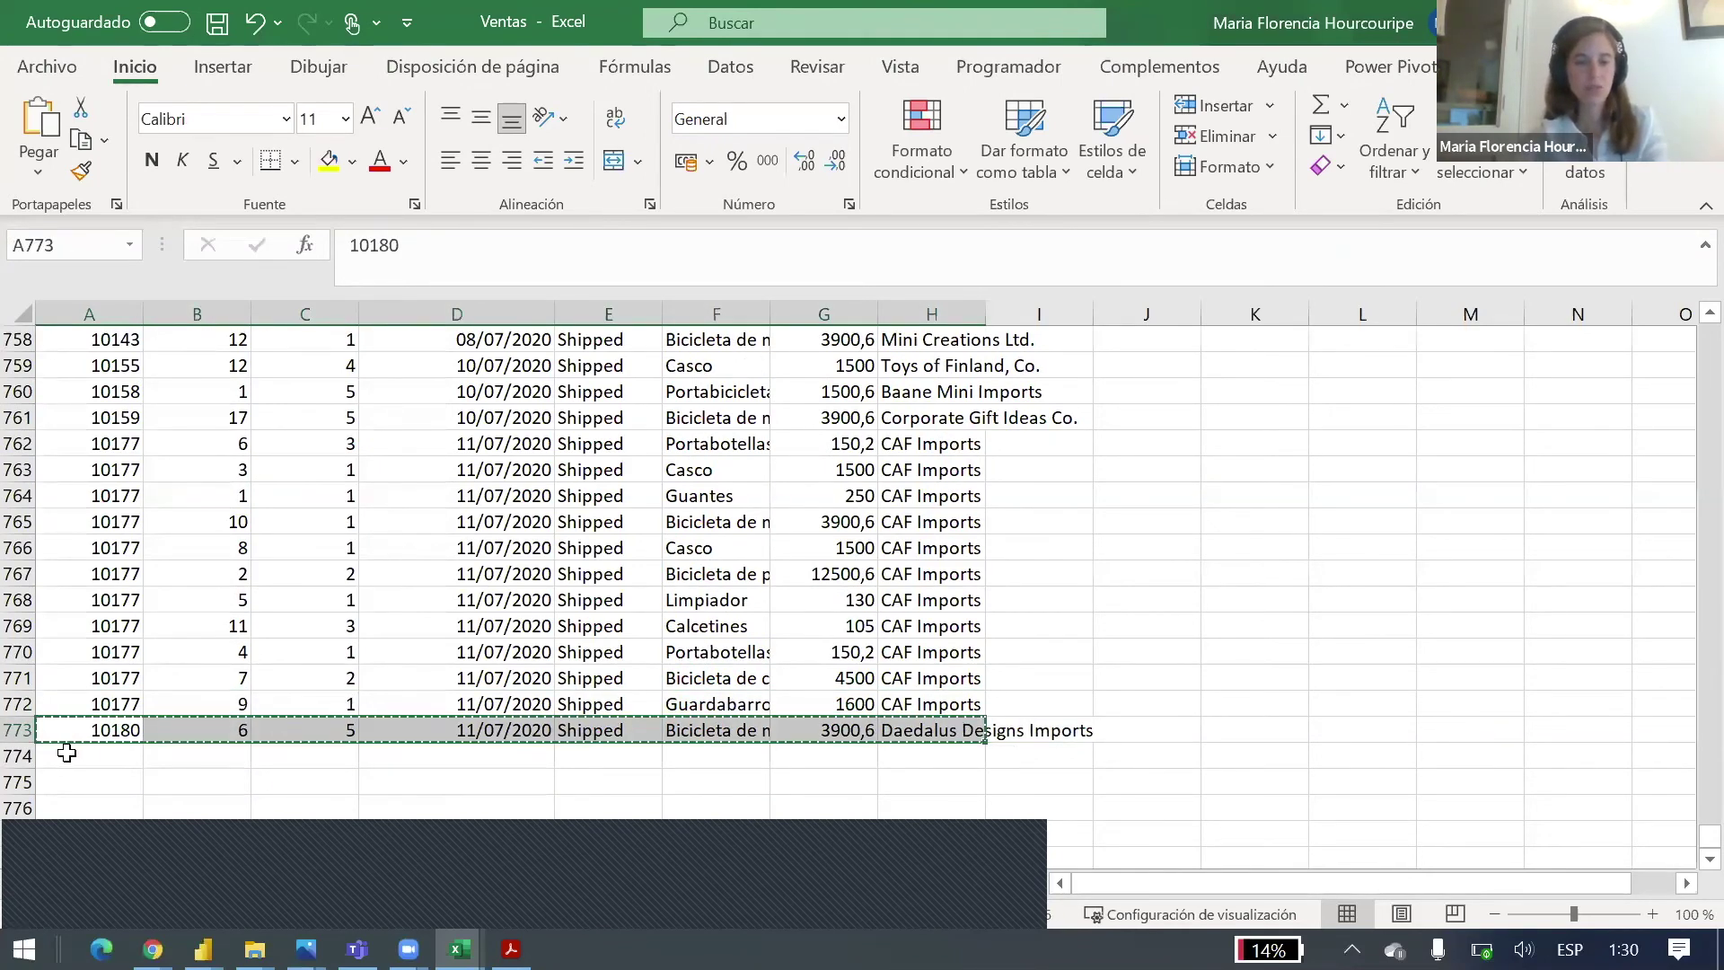
{"action": "left_click", "coordinate": [67, 755]}
{"action": "key", "text": "ctrl+v"}
Step: Set the date in cell D774 to 11/07/2021
{"action": "left_click", "coordinate": [532, 756]}
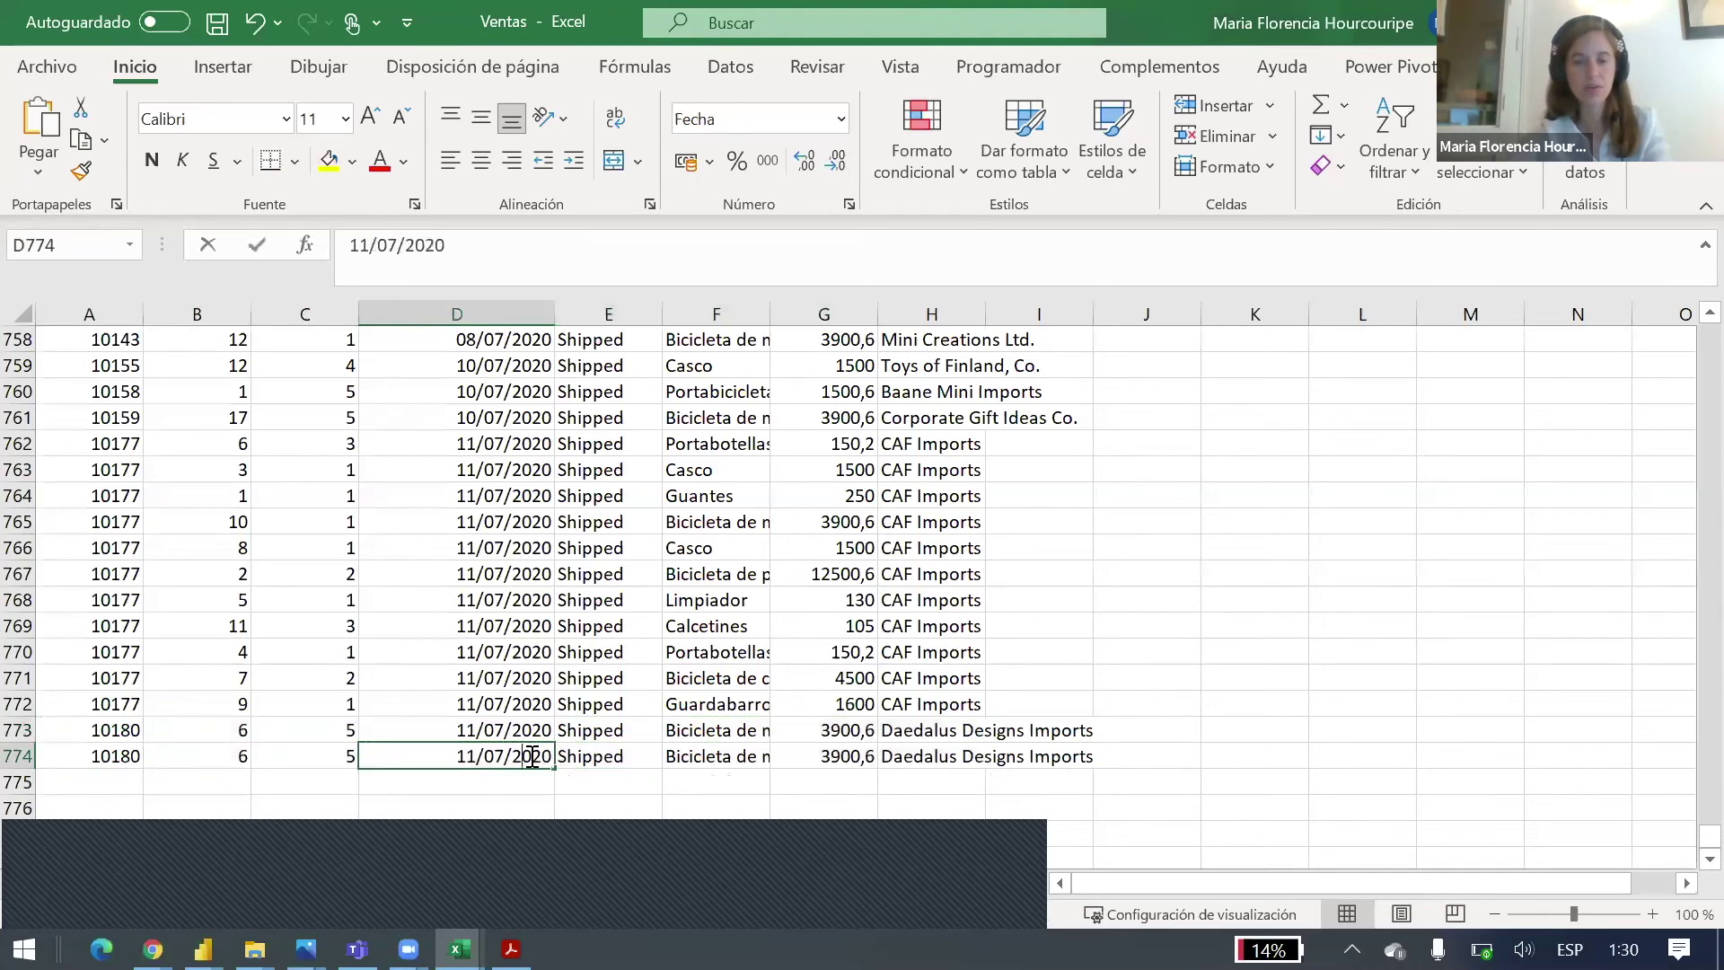
{"action": "key", "text": "F2"}
{"action": "key", "text": "BackSpace"}
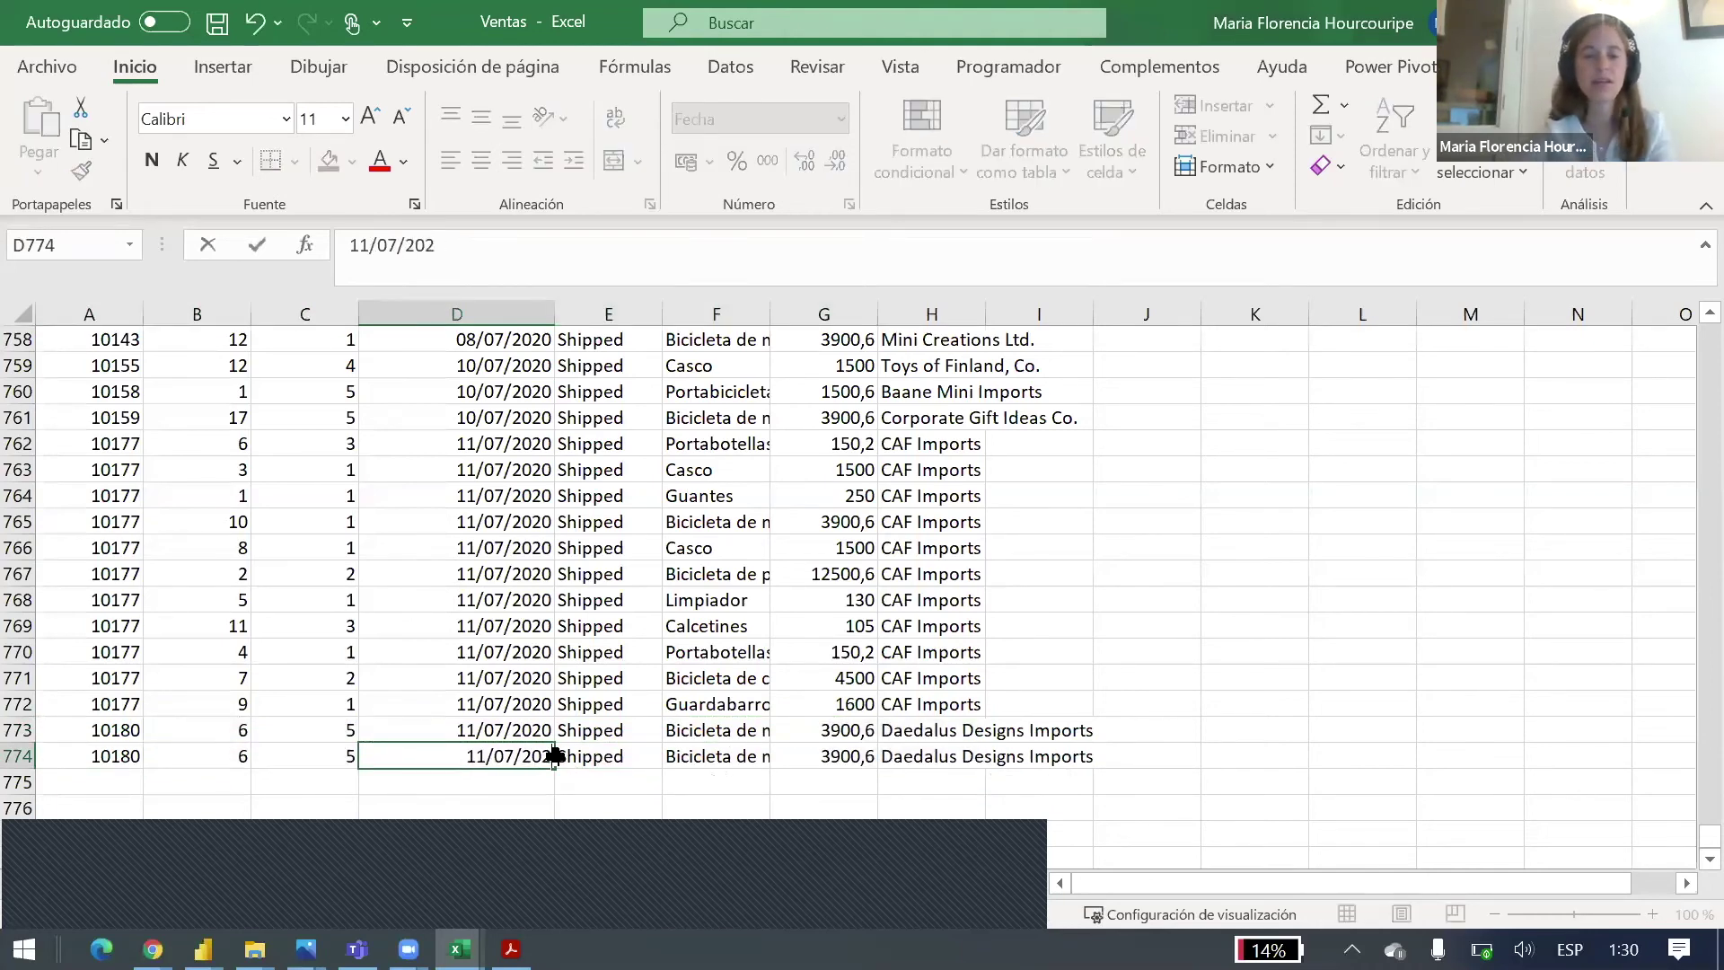
{"action": "type", "text": "1"}
{"action": "key", "text": "Return"}
{"action": "left_click", "coordinate": [469, 759]}
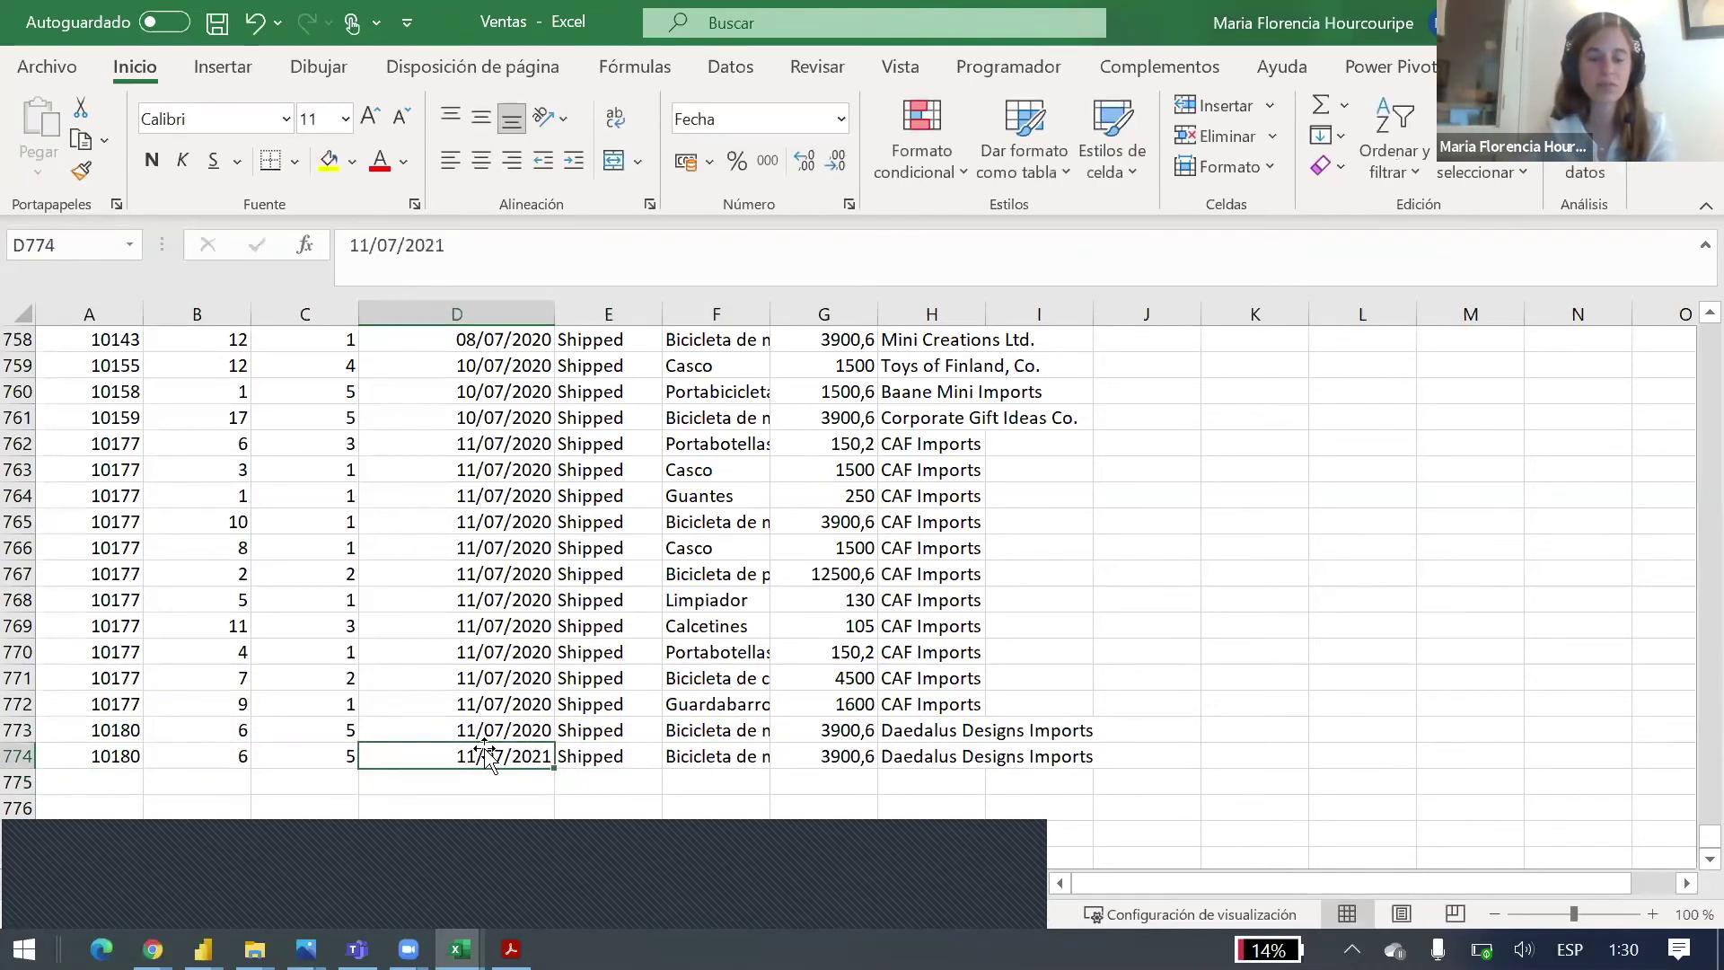
Step: Widen the product column F so the full product names fit
{"action": "left_click", "coordinate": [603, 757]}
{"action": "left_click", "coordinate": [732, 756]}
{"action": "left_click_drag", "start_coordinate": [764, 307], "coordinate": [891, 314]}
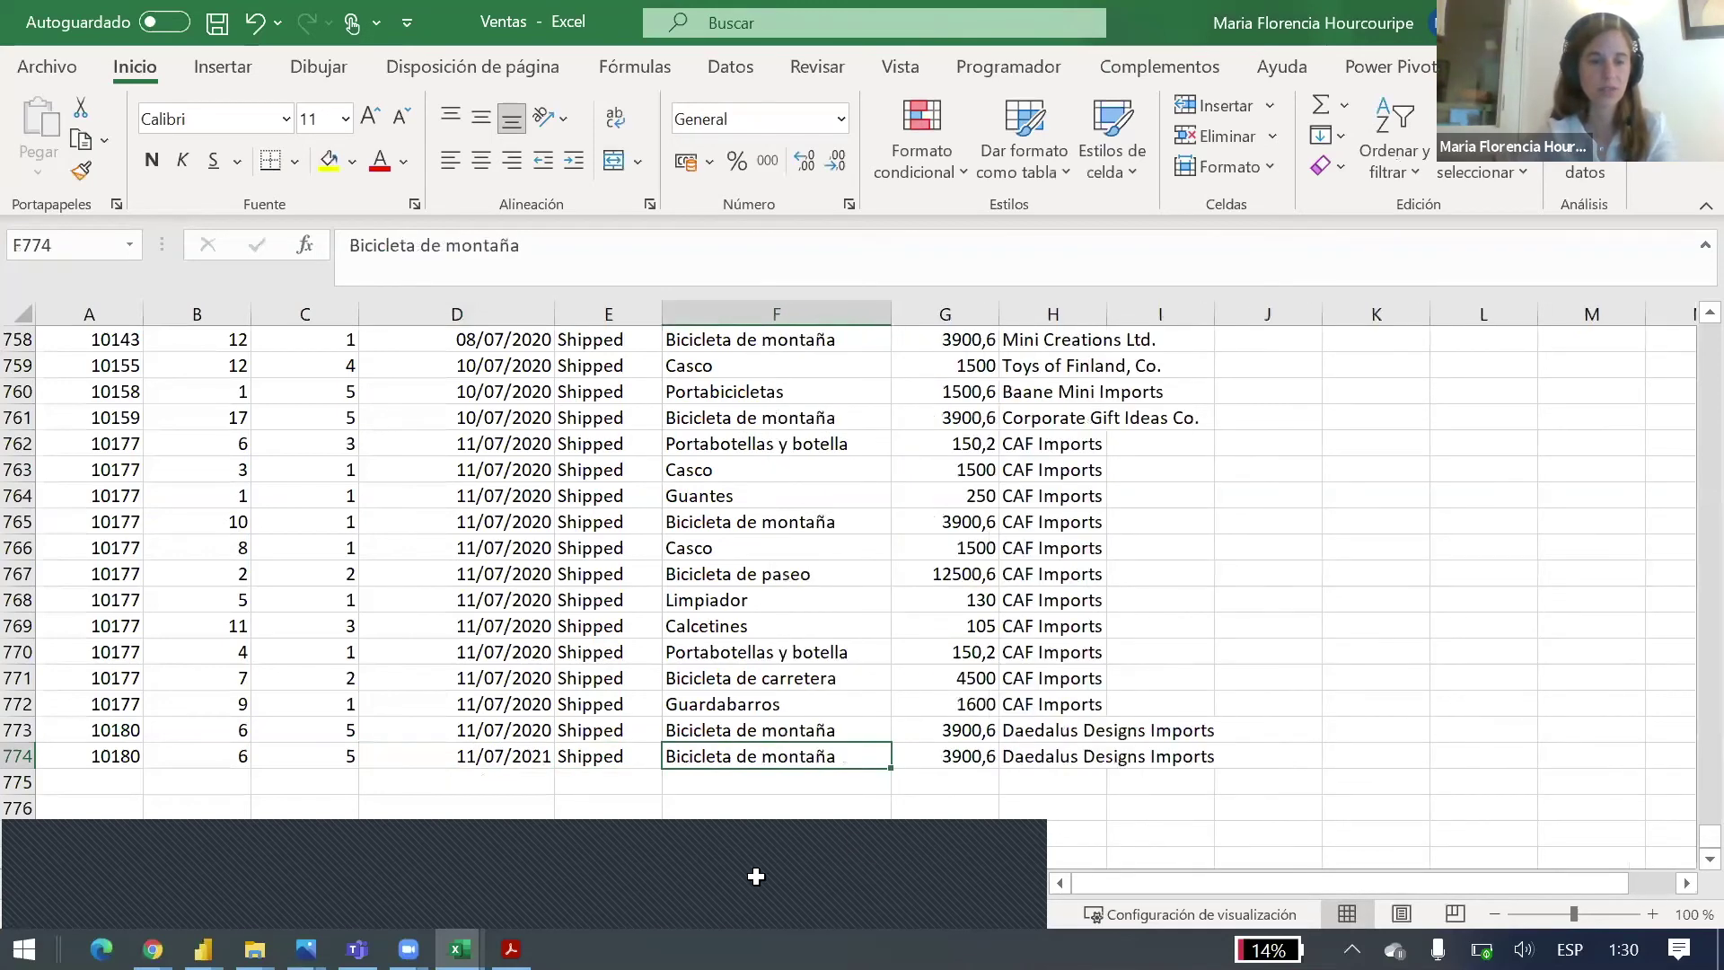
Step: Re-enter the last two digits of the invoice number in A774 as 80 and save the Ventas workbook
{"action": "double_click", "coordinate": [132, 761]}
{"action": "key", "text": "BackSpace"}
{"action": "key", "text": "BackSpace"}
{"action": "type", "text": "80"}
{"action": "key", "text": "Return"}
{"action": "left_click", "coordinate": [215, 27]}
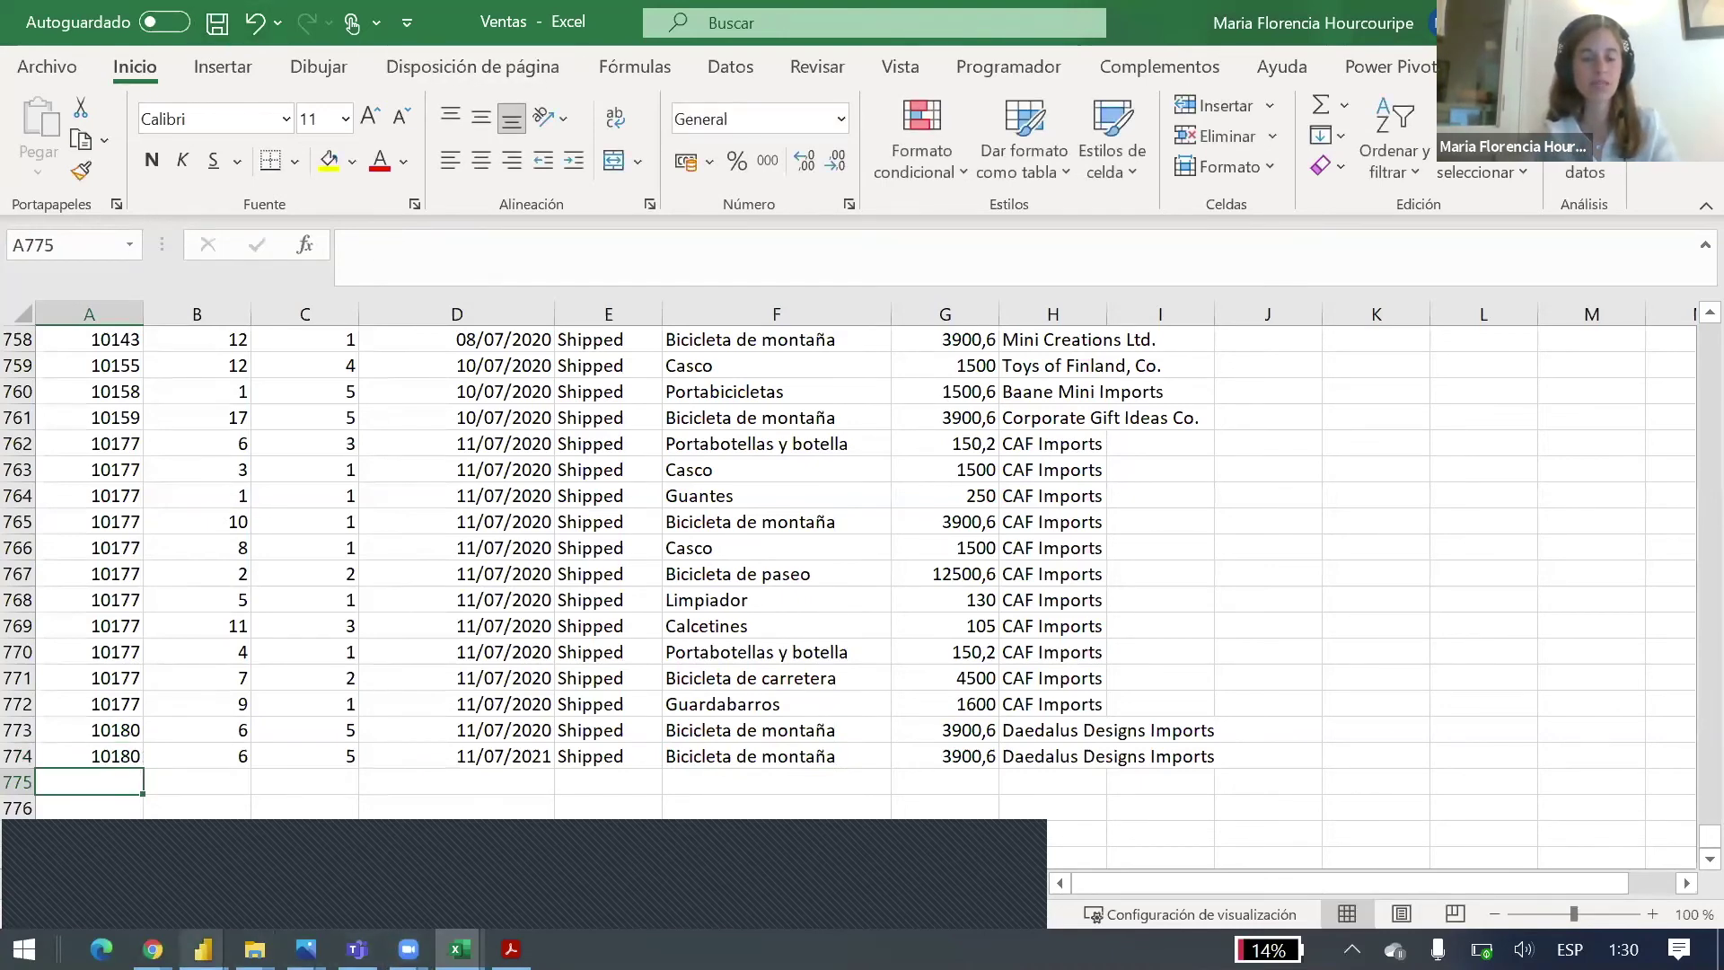
Step: Refresh the Clase Tisi report in Power BI Desktop, clear Prenda in the Categoría de producto slicer and inspect the jul 2021 point
{"action": "mouse_move", "coordinate": [203, 949]}
{"action": "left_click", "coordinate": [473, 782]}
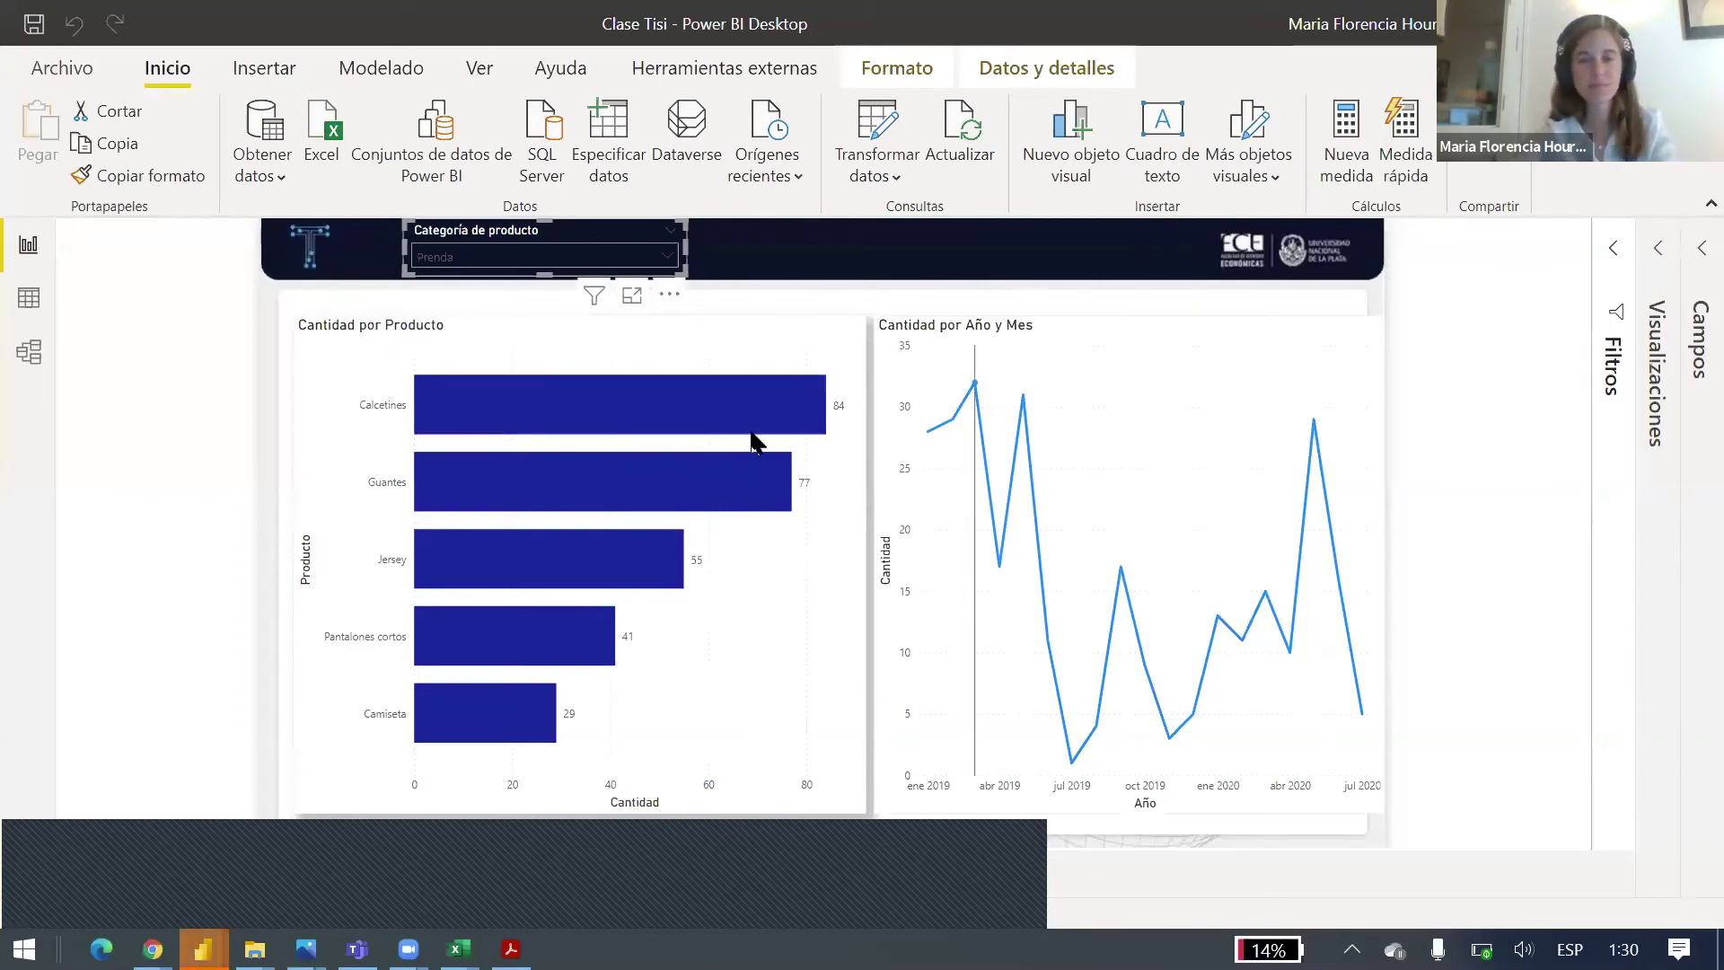
{"action": "left_click", "coordinate": [476, 257]}
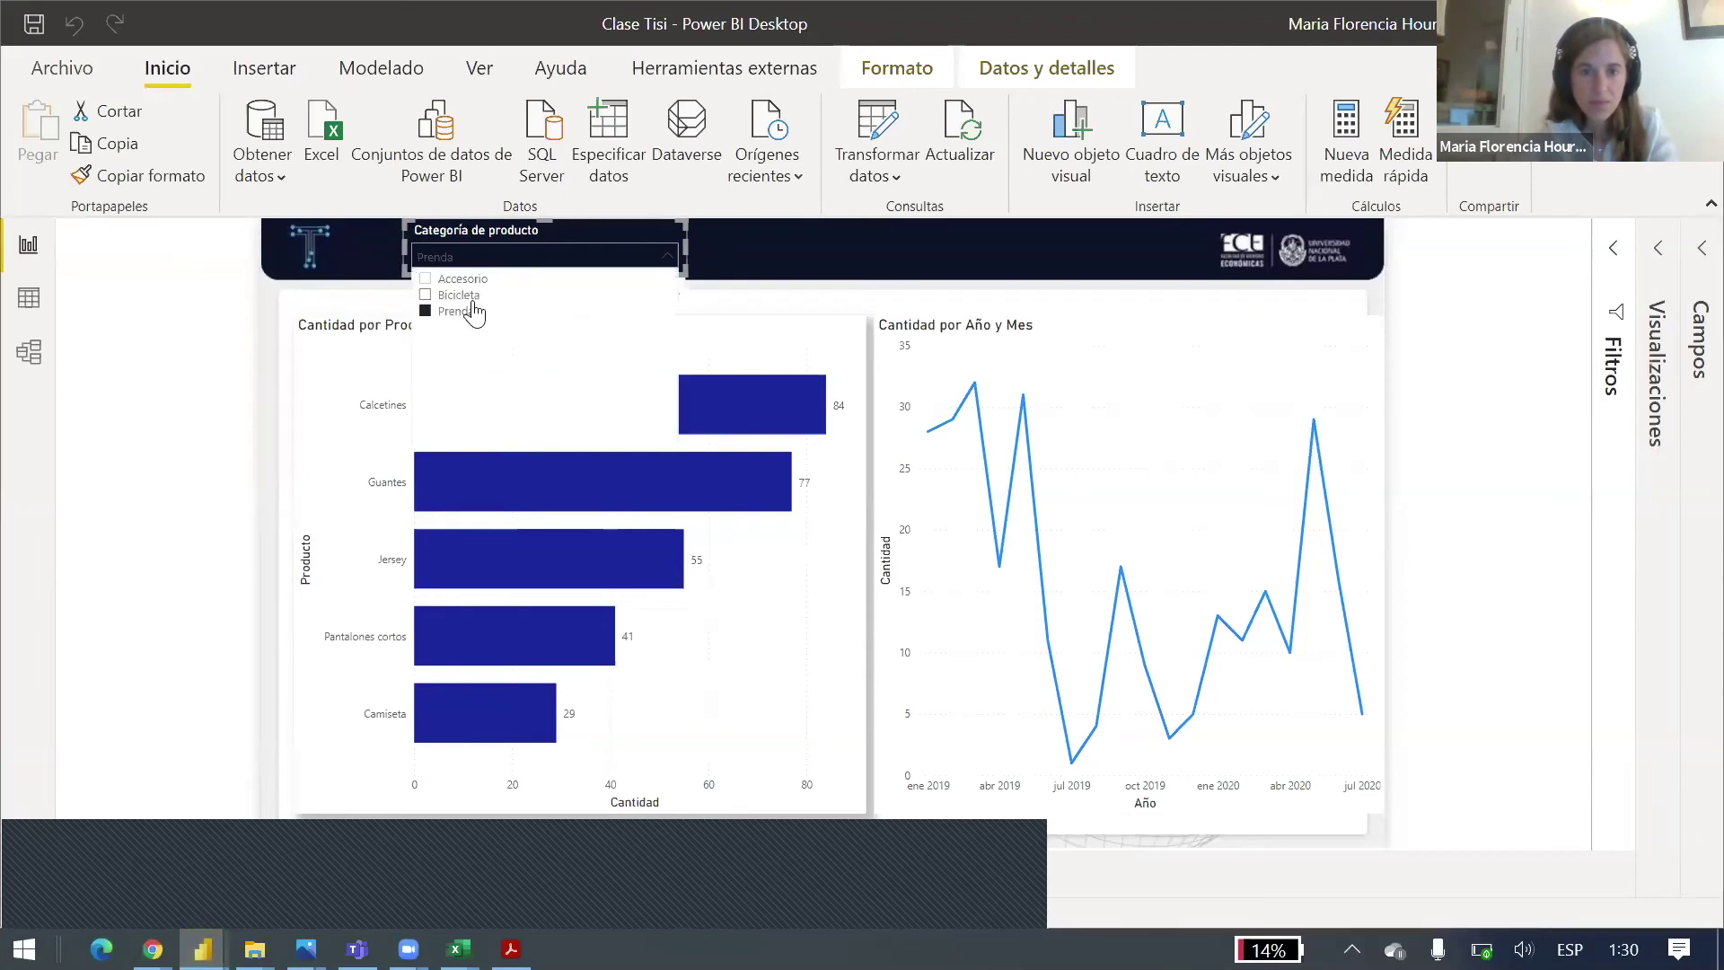
{"action": "left_click", "coordinate": [458, 311]}
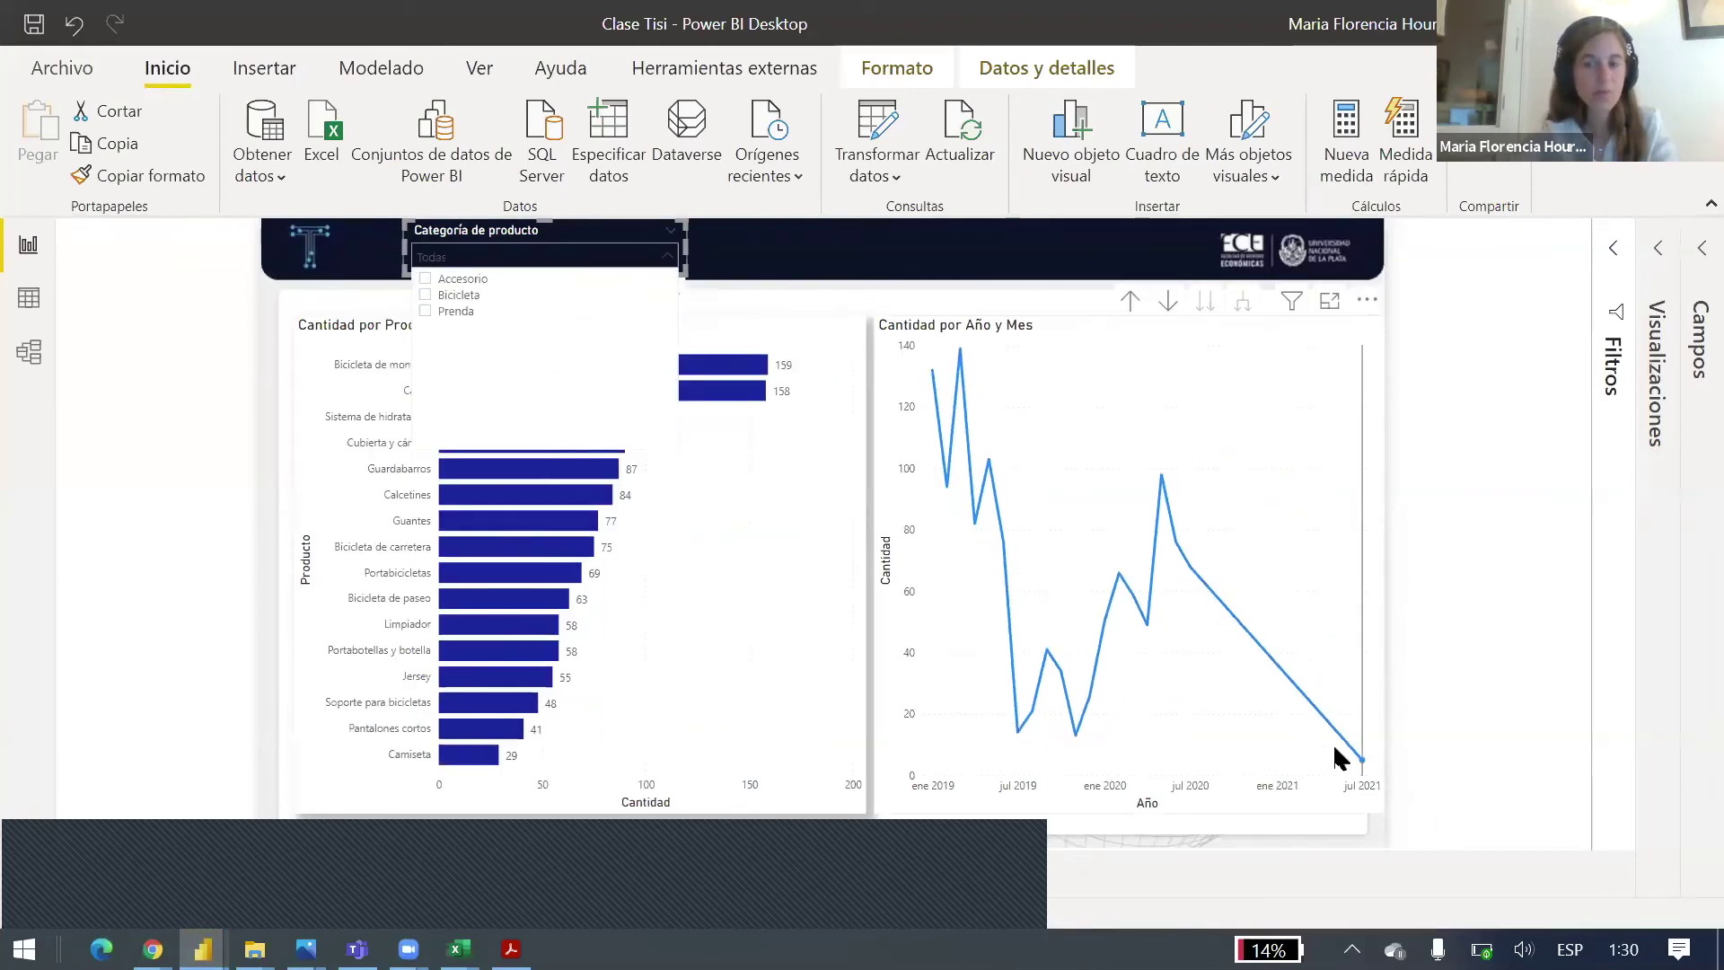
{"action": "mouse_move", "coordinate": [1340, 757]}
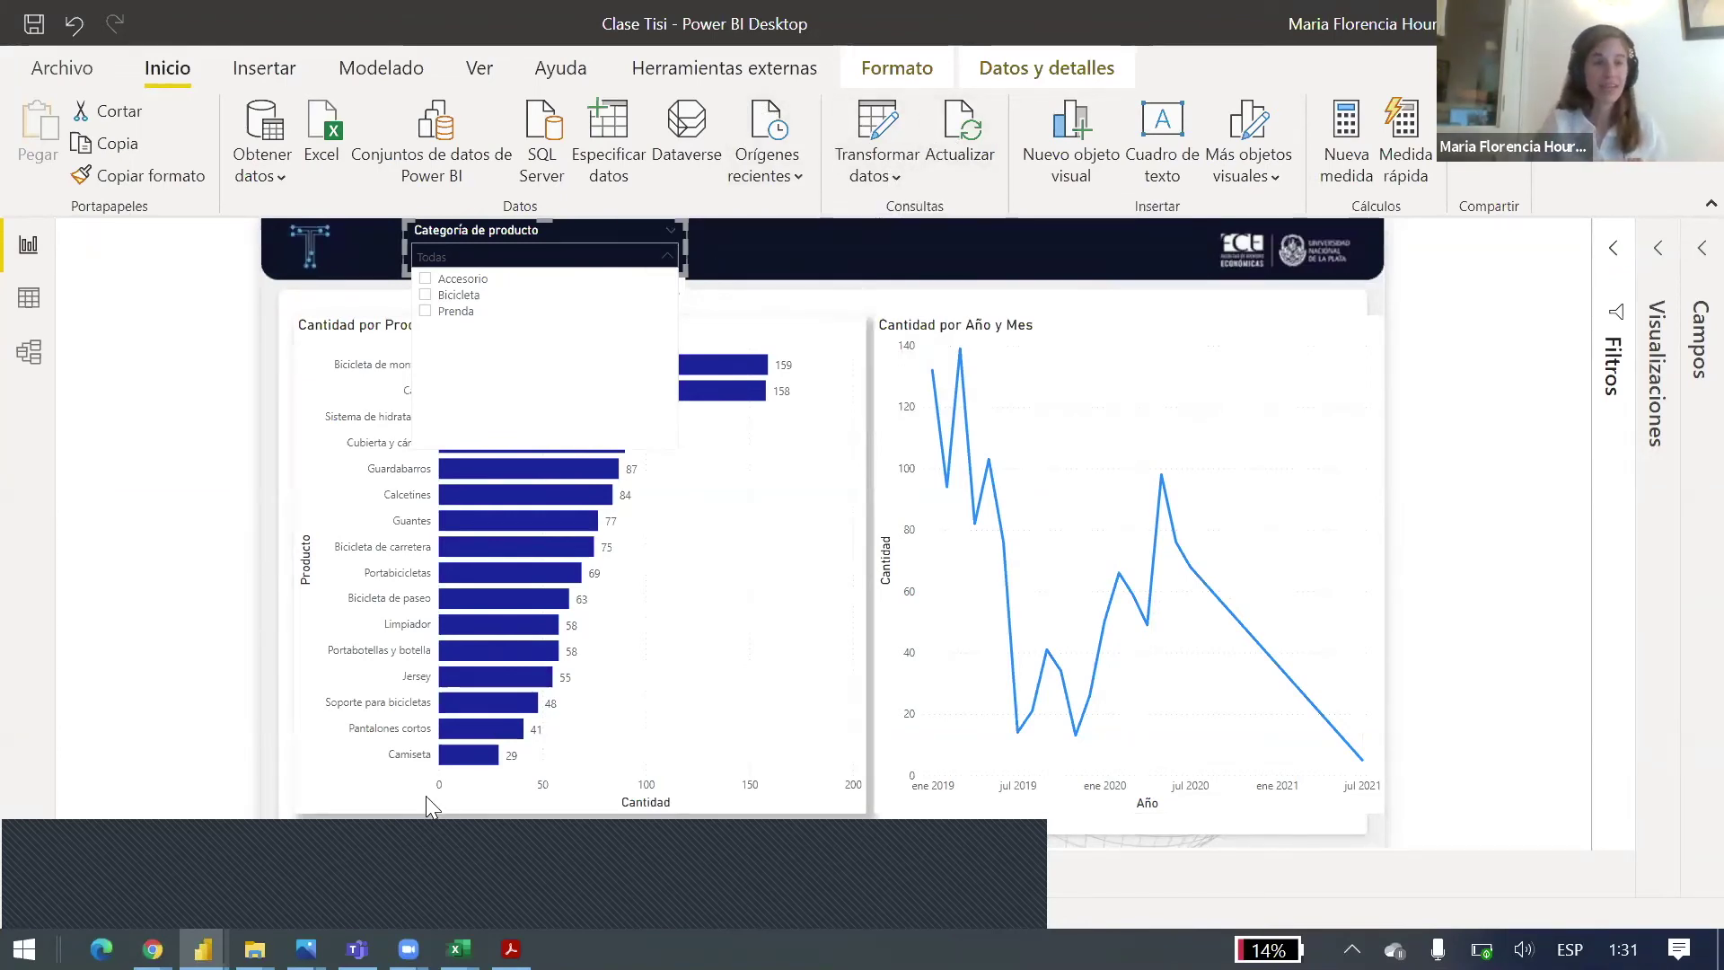
Step: Switch to the Ventas workbook in Excel, select row 774, and return to the Power BI Desktop report
{"action": "mouse_move", "coordinate": [459, 950]}
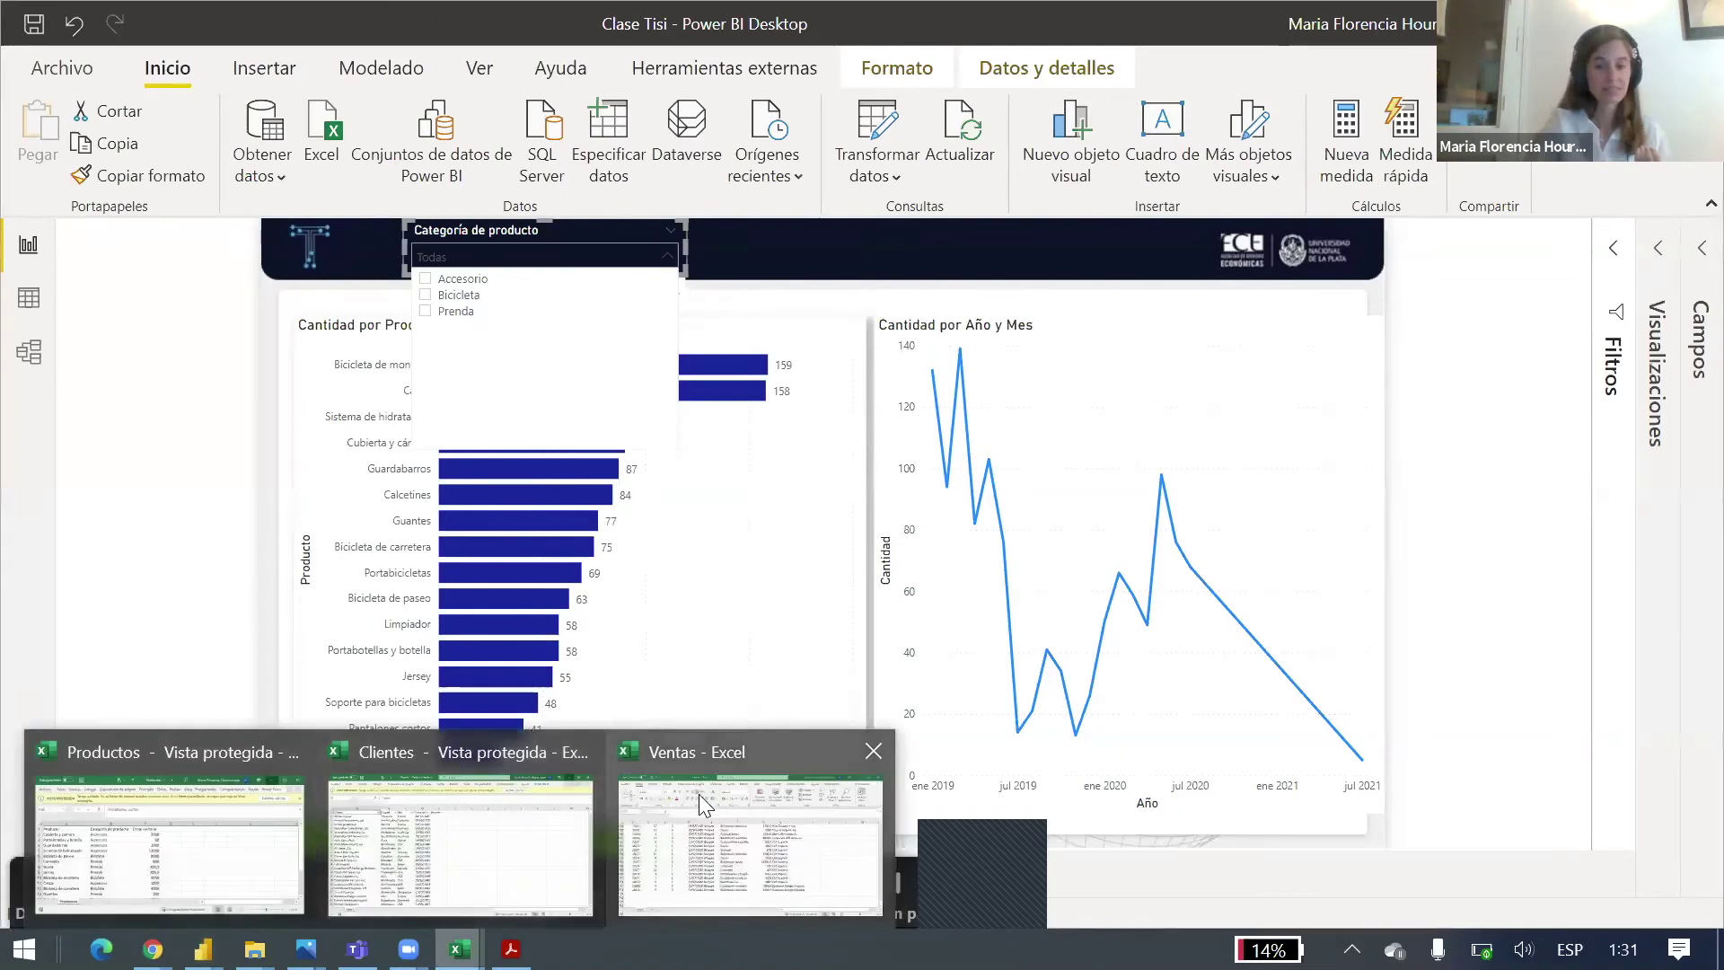
{"action": "left_click", "coordinate": [699, 794]}
{"action": "left_click_drag", "start_coordinate": [29, 769], "coordinate": [27, 765]}
{"action": "left_click", "coordinate": [16, 757]}
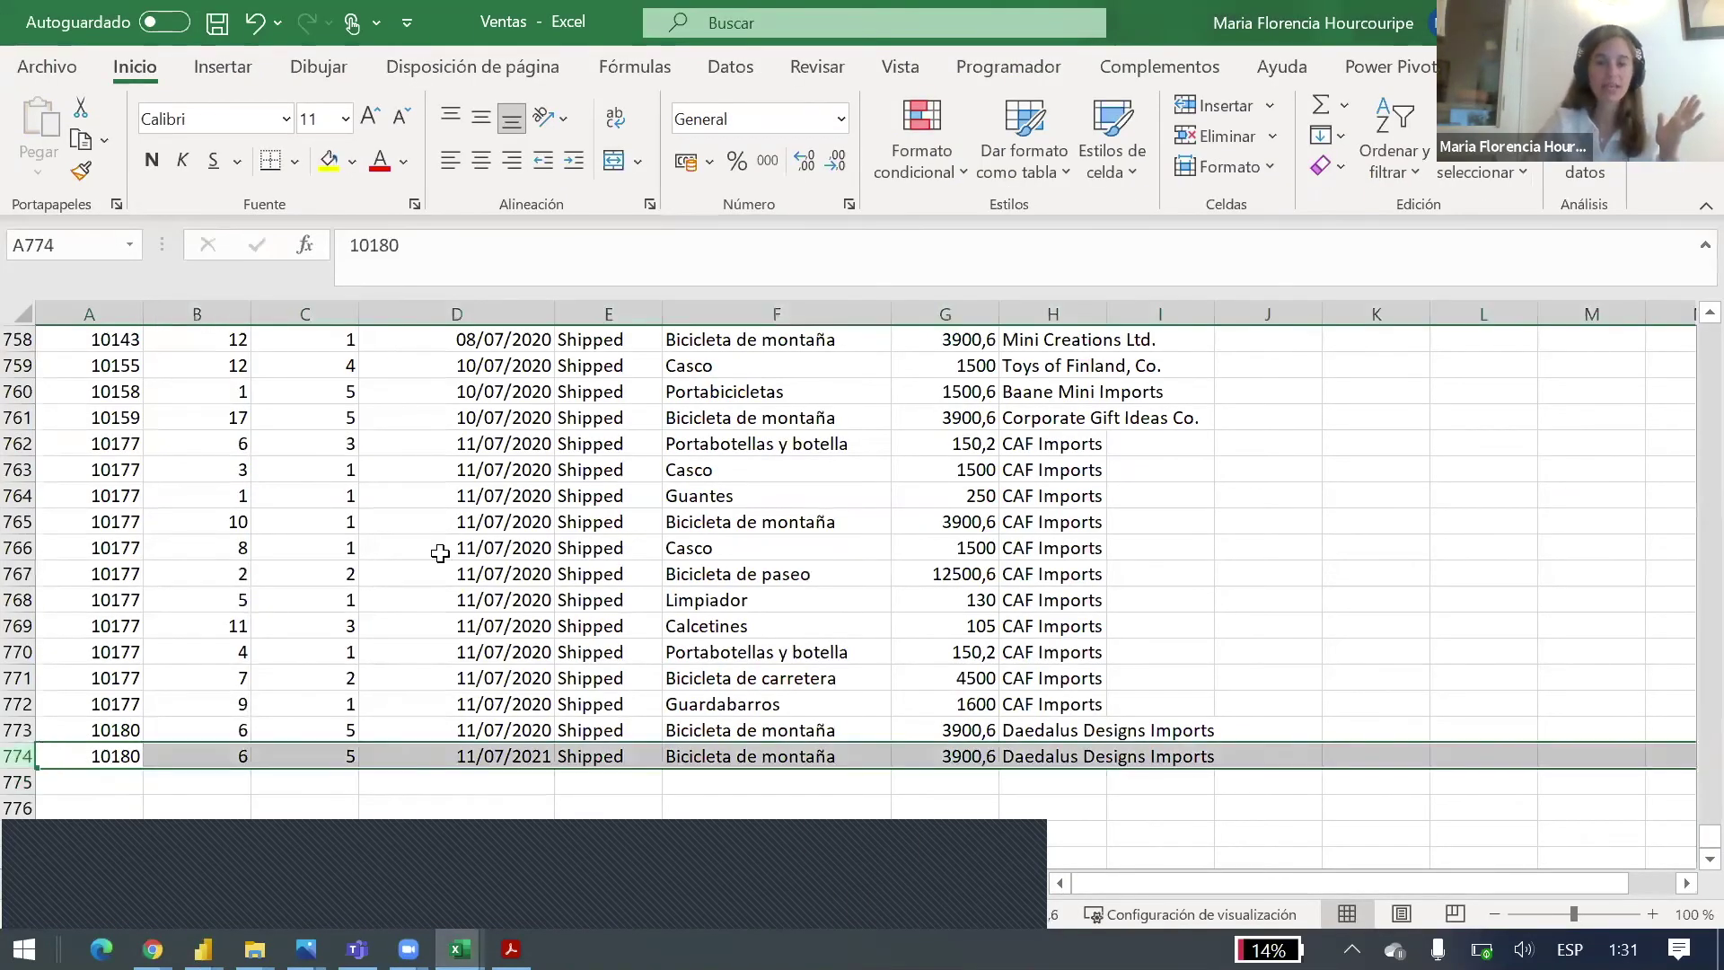
{"action": "key", "text": "alt+Tab"}
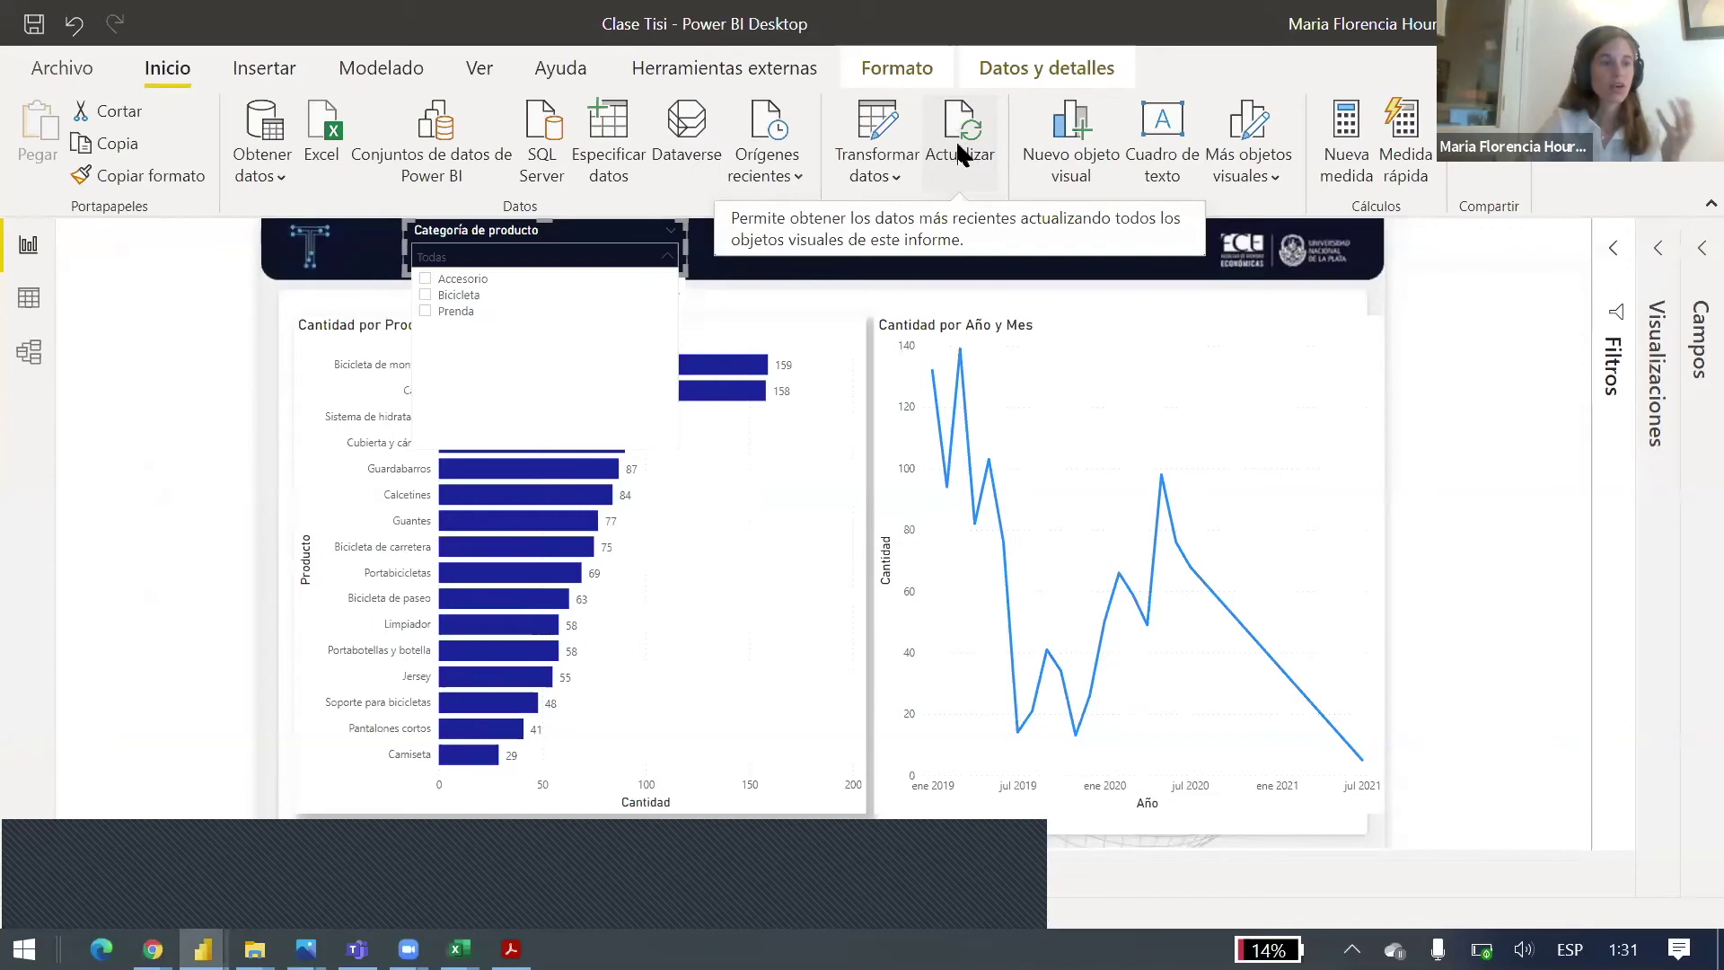
{"action": "left_click", "coordinate": [449, 943]}
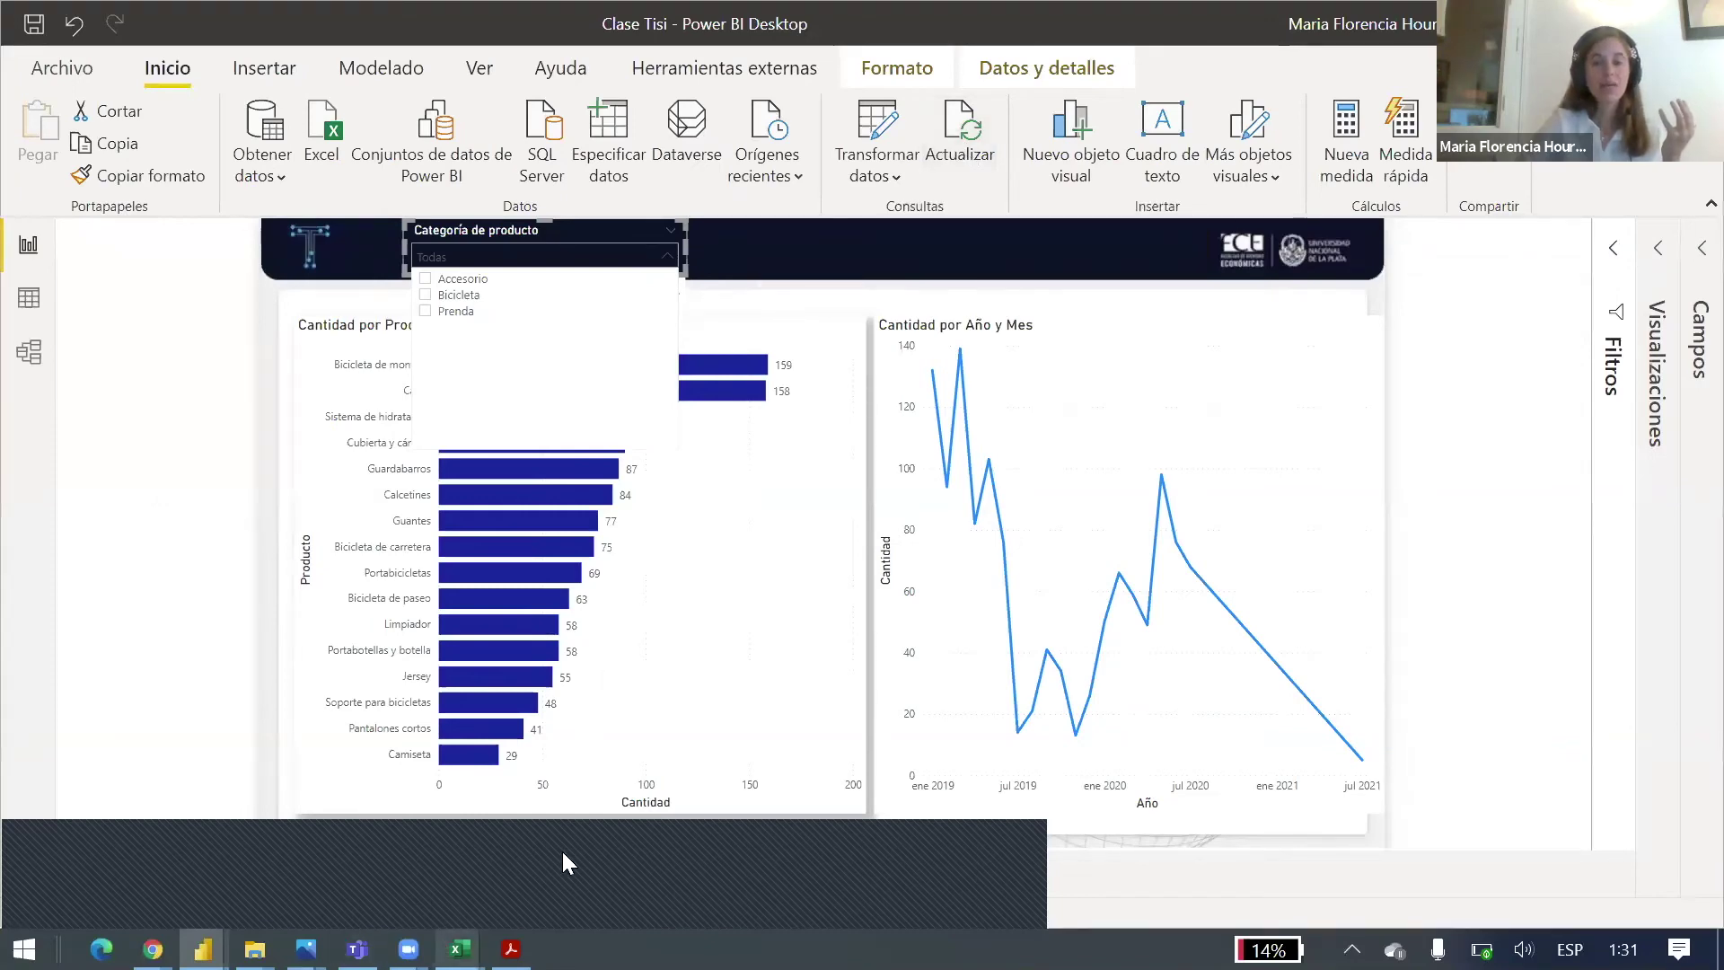
Step: Open the Power Query Editor, review the Ventas query's applied steps through Expanded {0}, and return to the report
{"action": "left_click", "coordinate": [893, 126]}
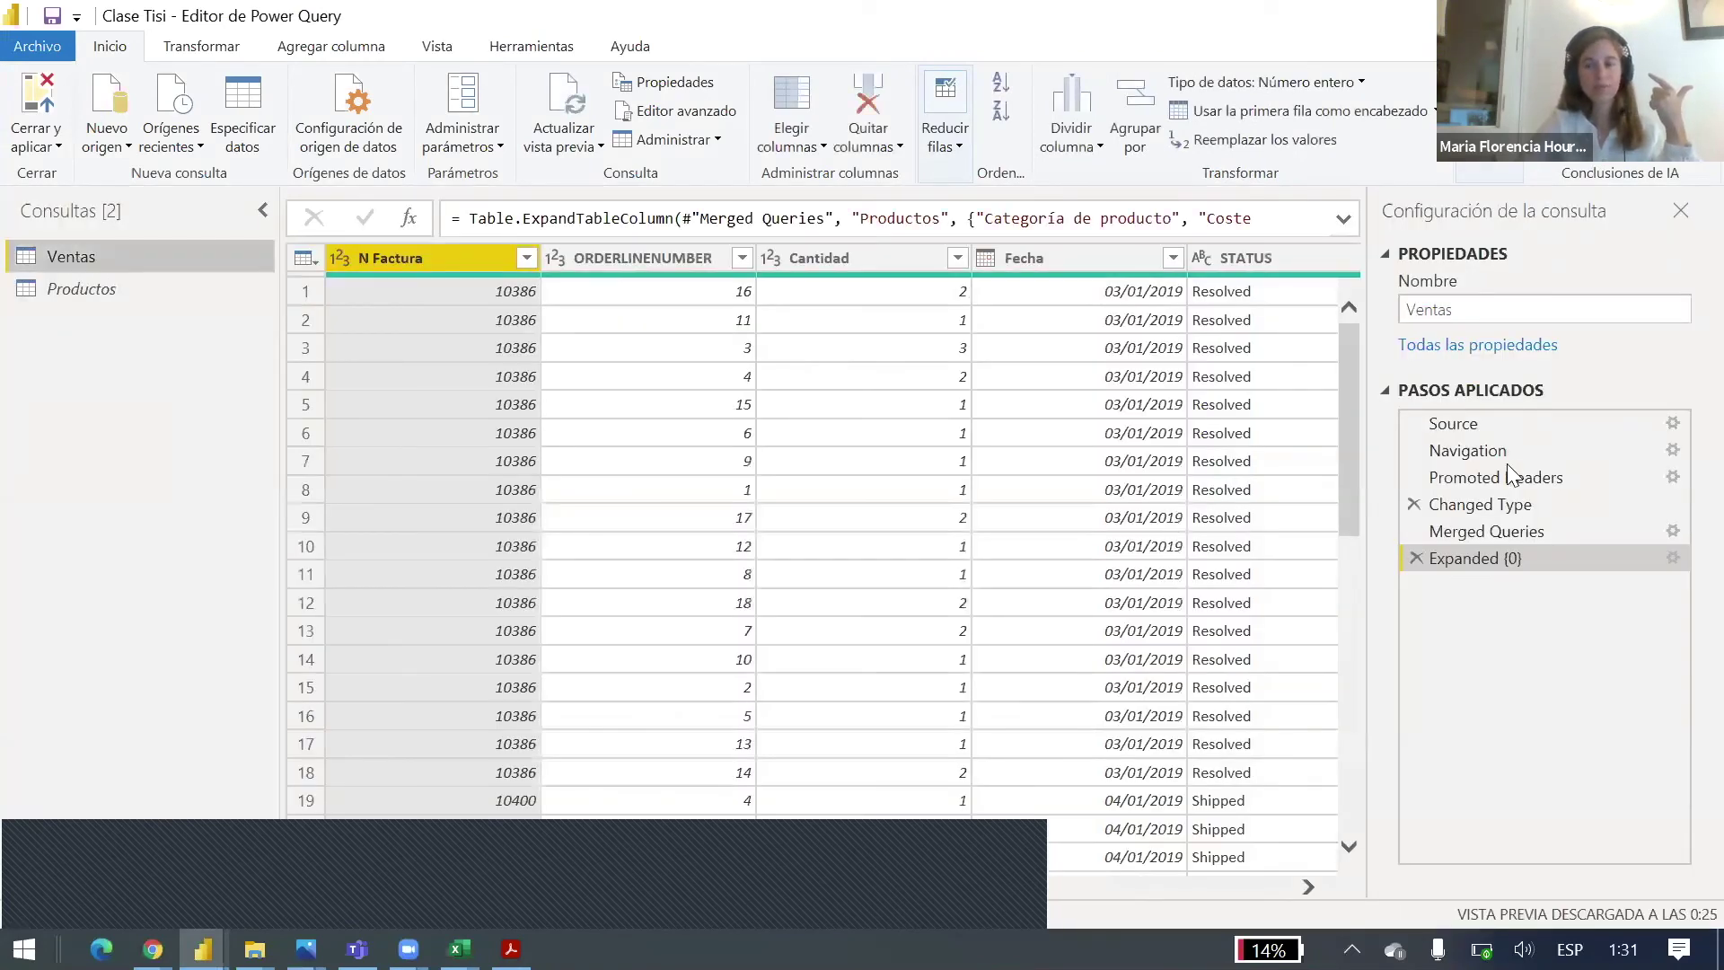
{"action": "left_click", "coordinate": [1503, 419]}
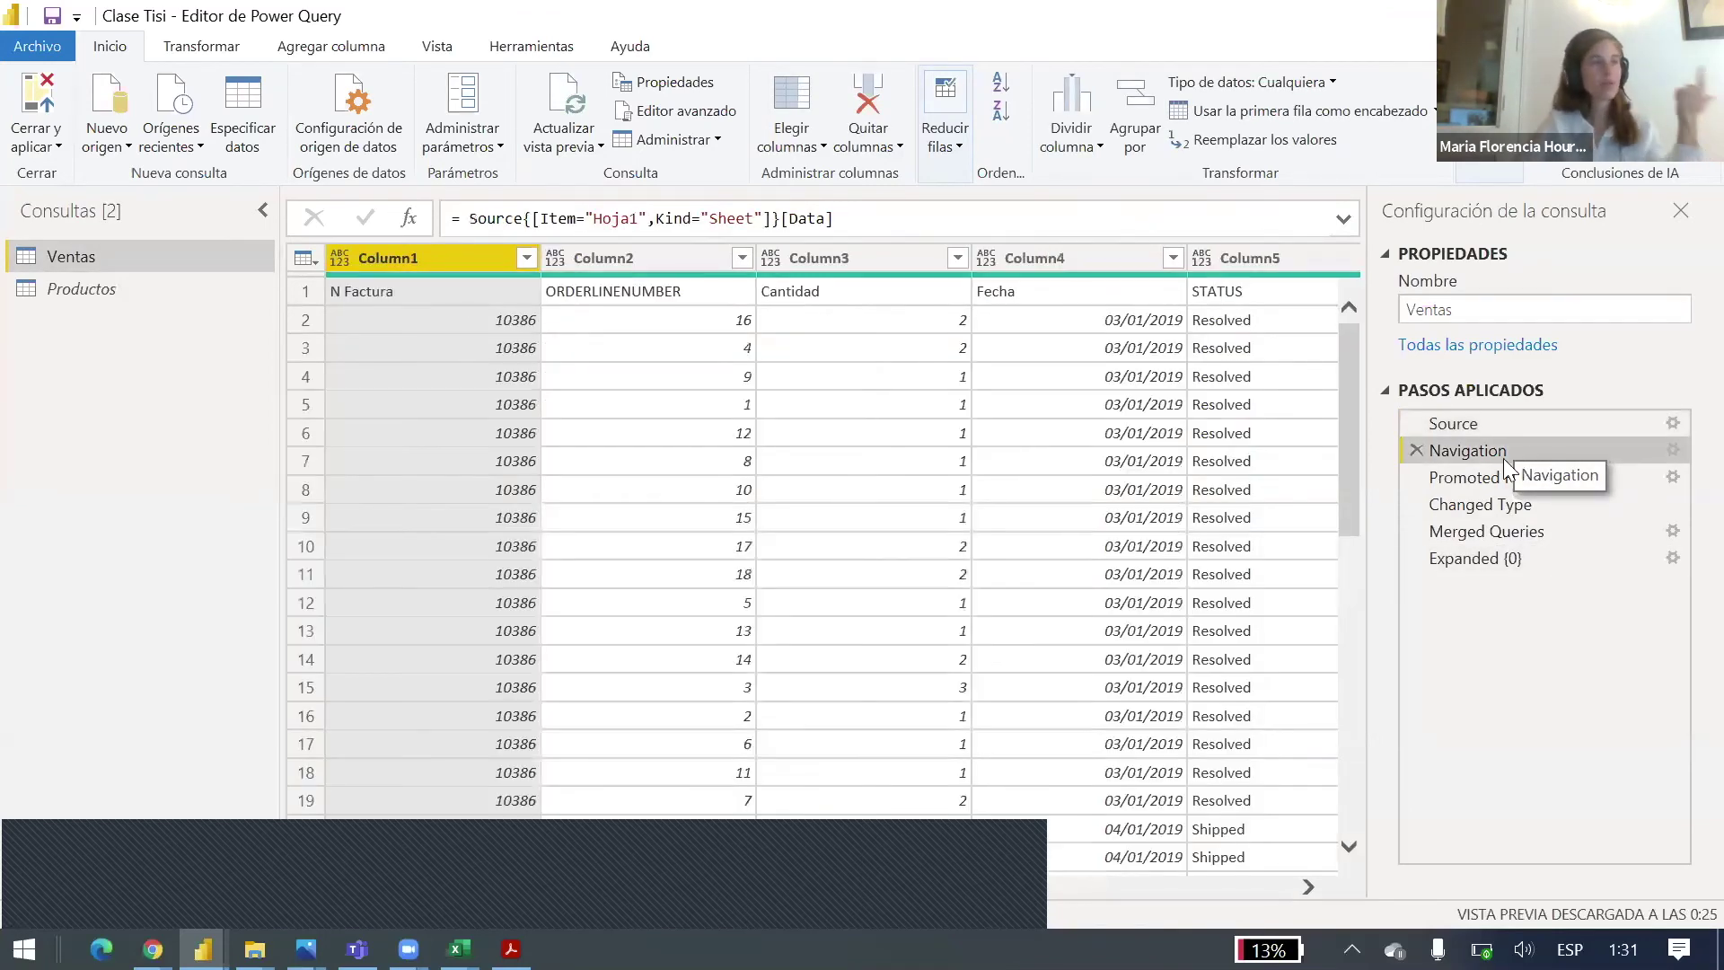
{"action": "left_click", "coordinate": [1487, 476]}
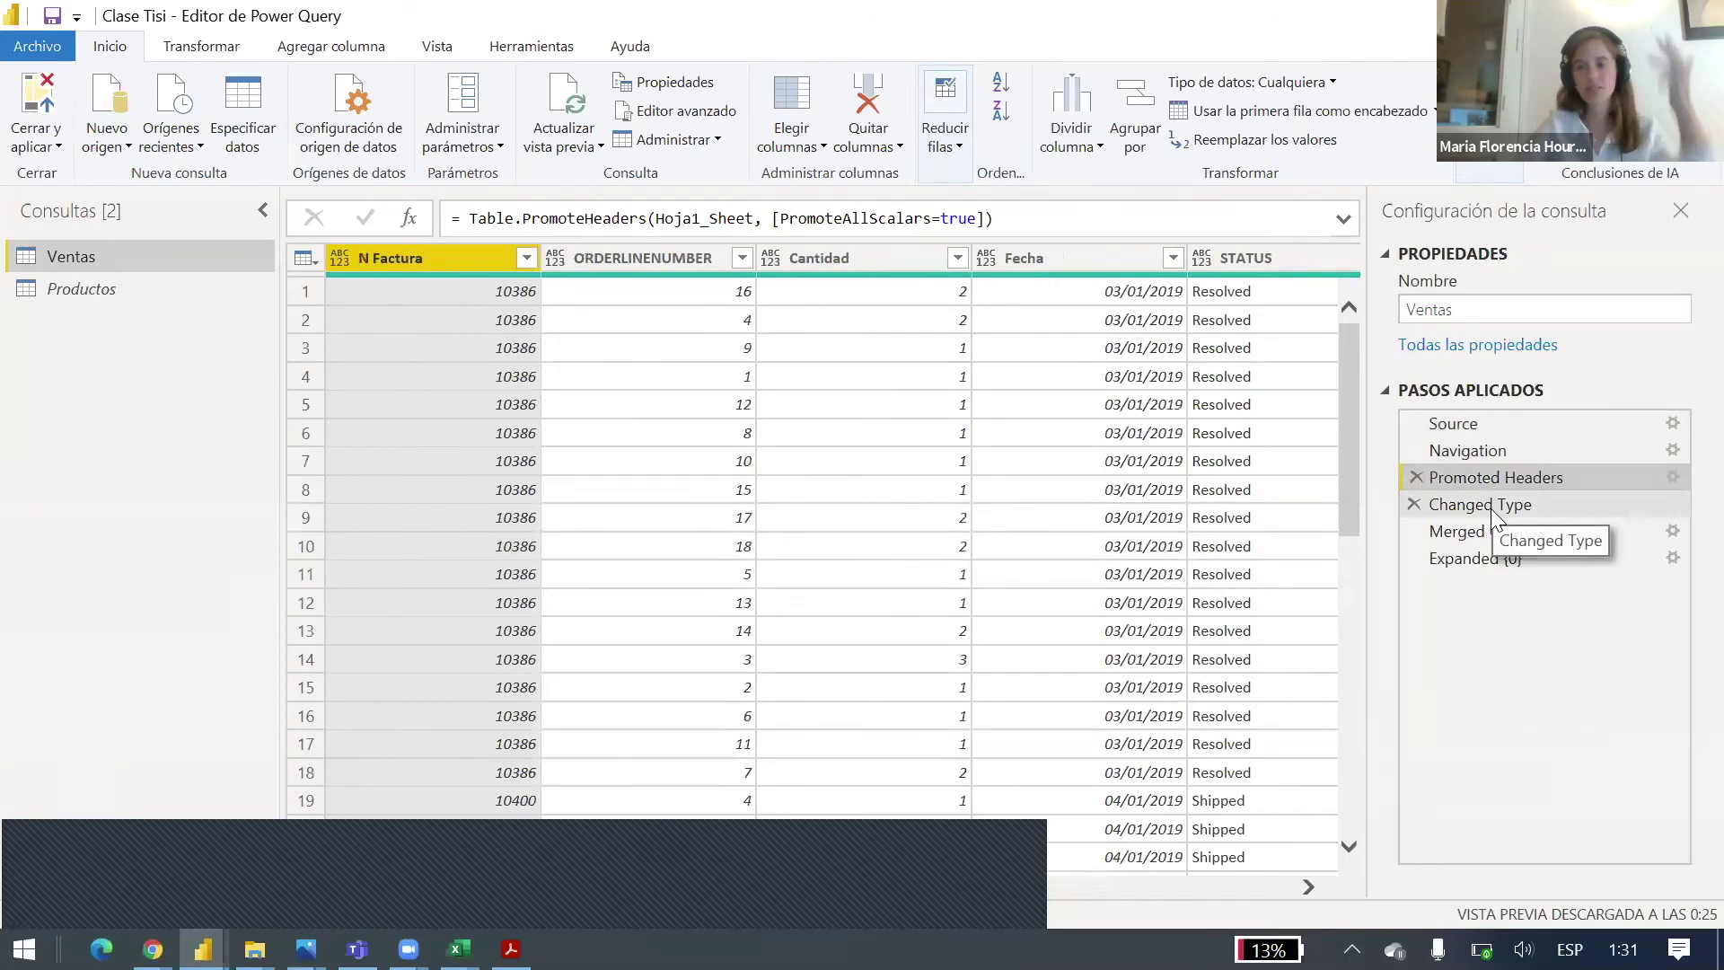
{"action": "left_click", "coordinate": [1493, 507]}
{"action": "left_click", "coordinate": [1486, 531]}
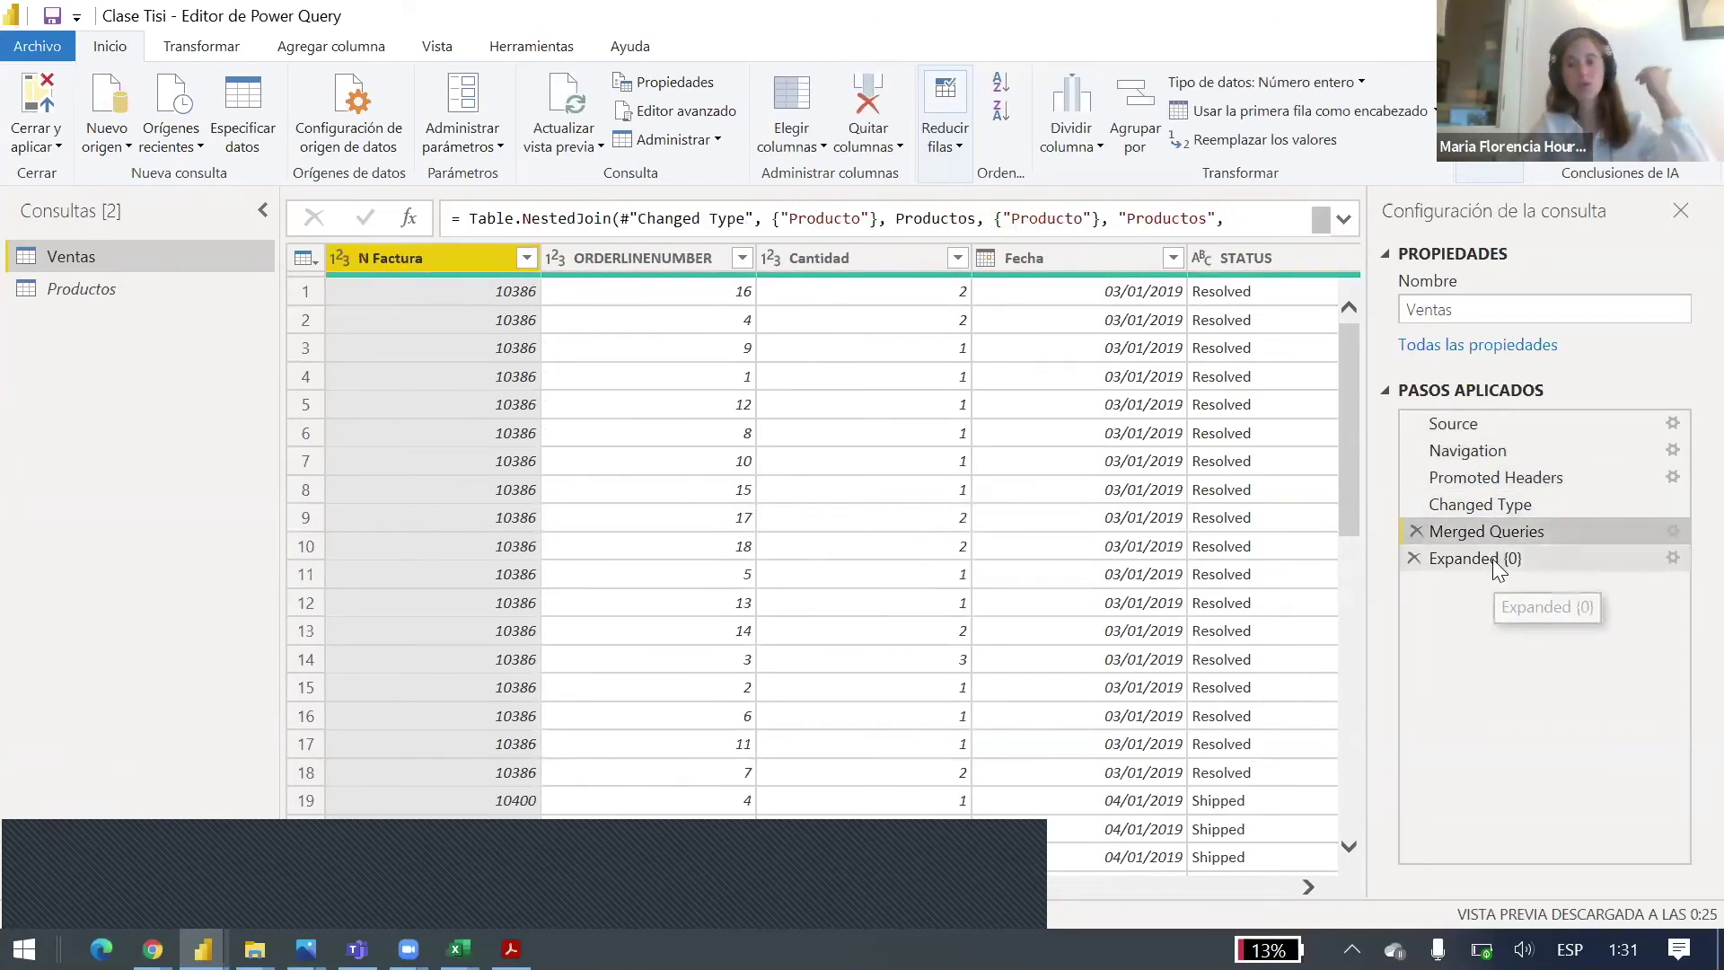
{"action": "left_click", "coordinate": [1473, 558]}
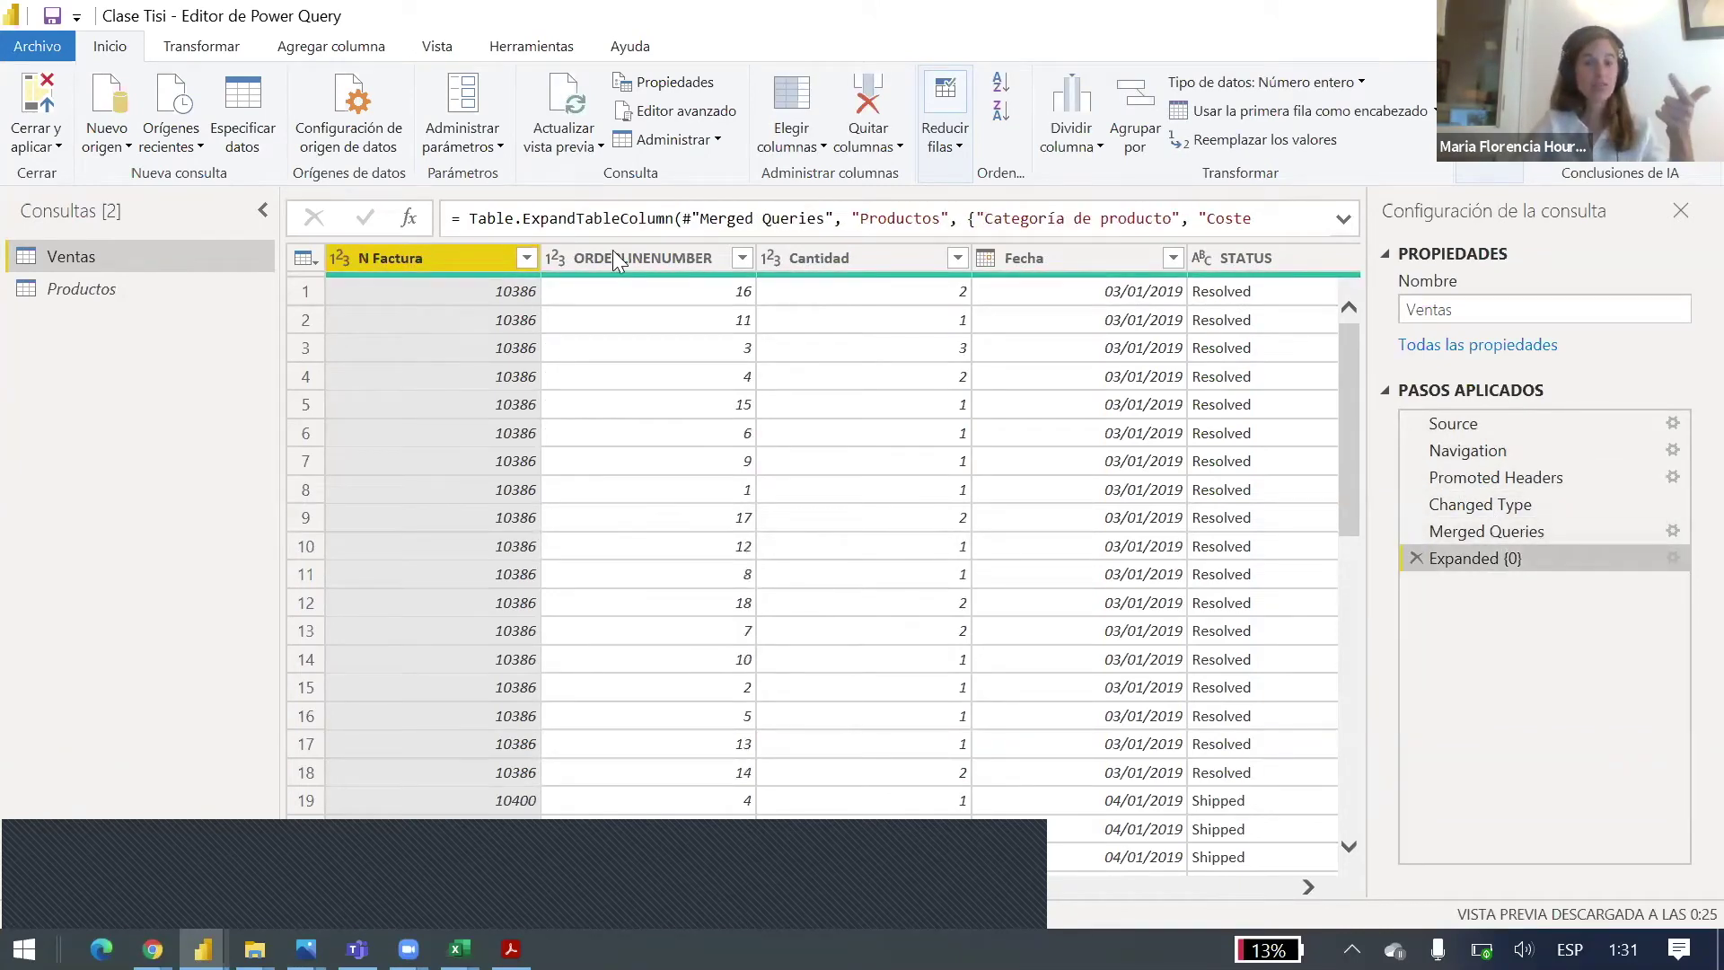
{"action": "key", "text": "alt+Tab"}
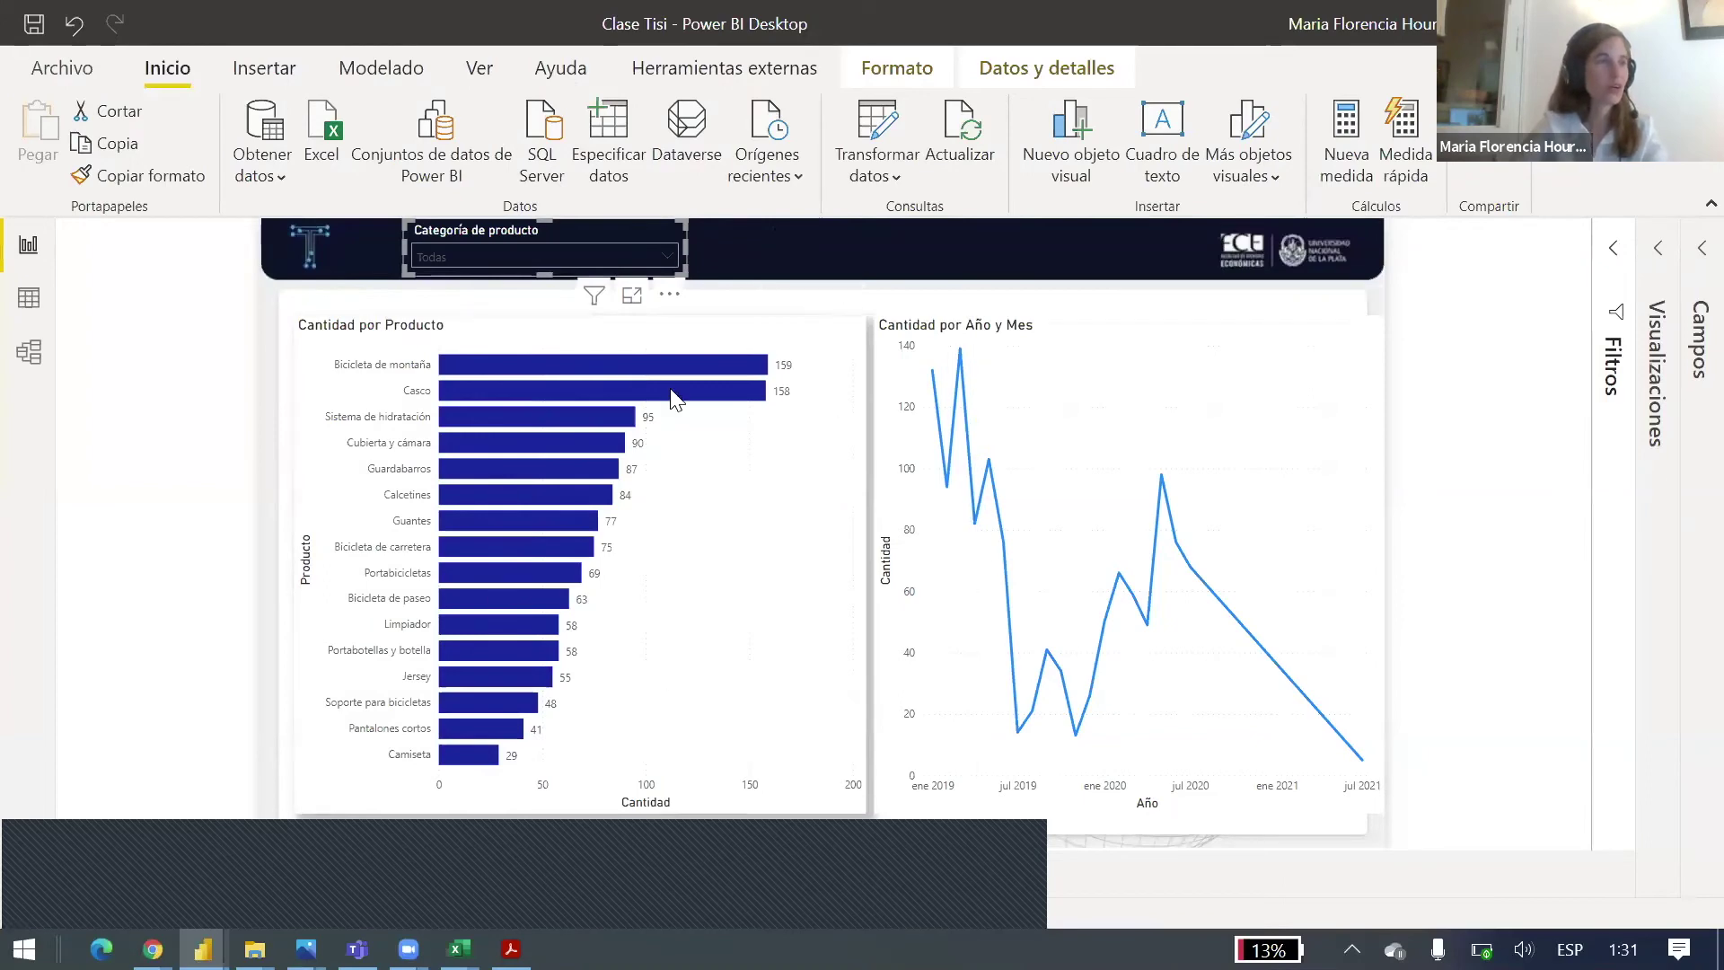
Step: Switch to the Productos workbook in Excel, move its window over the report, and enable editing
{"action": "mouse_move", "coordinate": [1340, 621]}
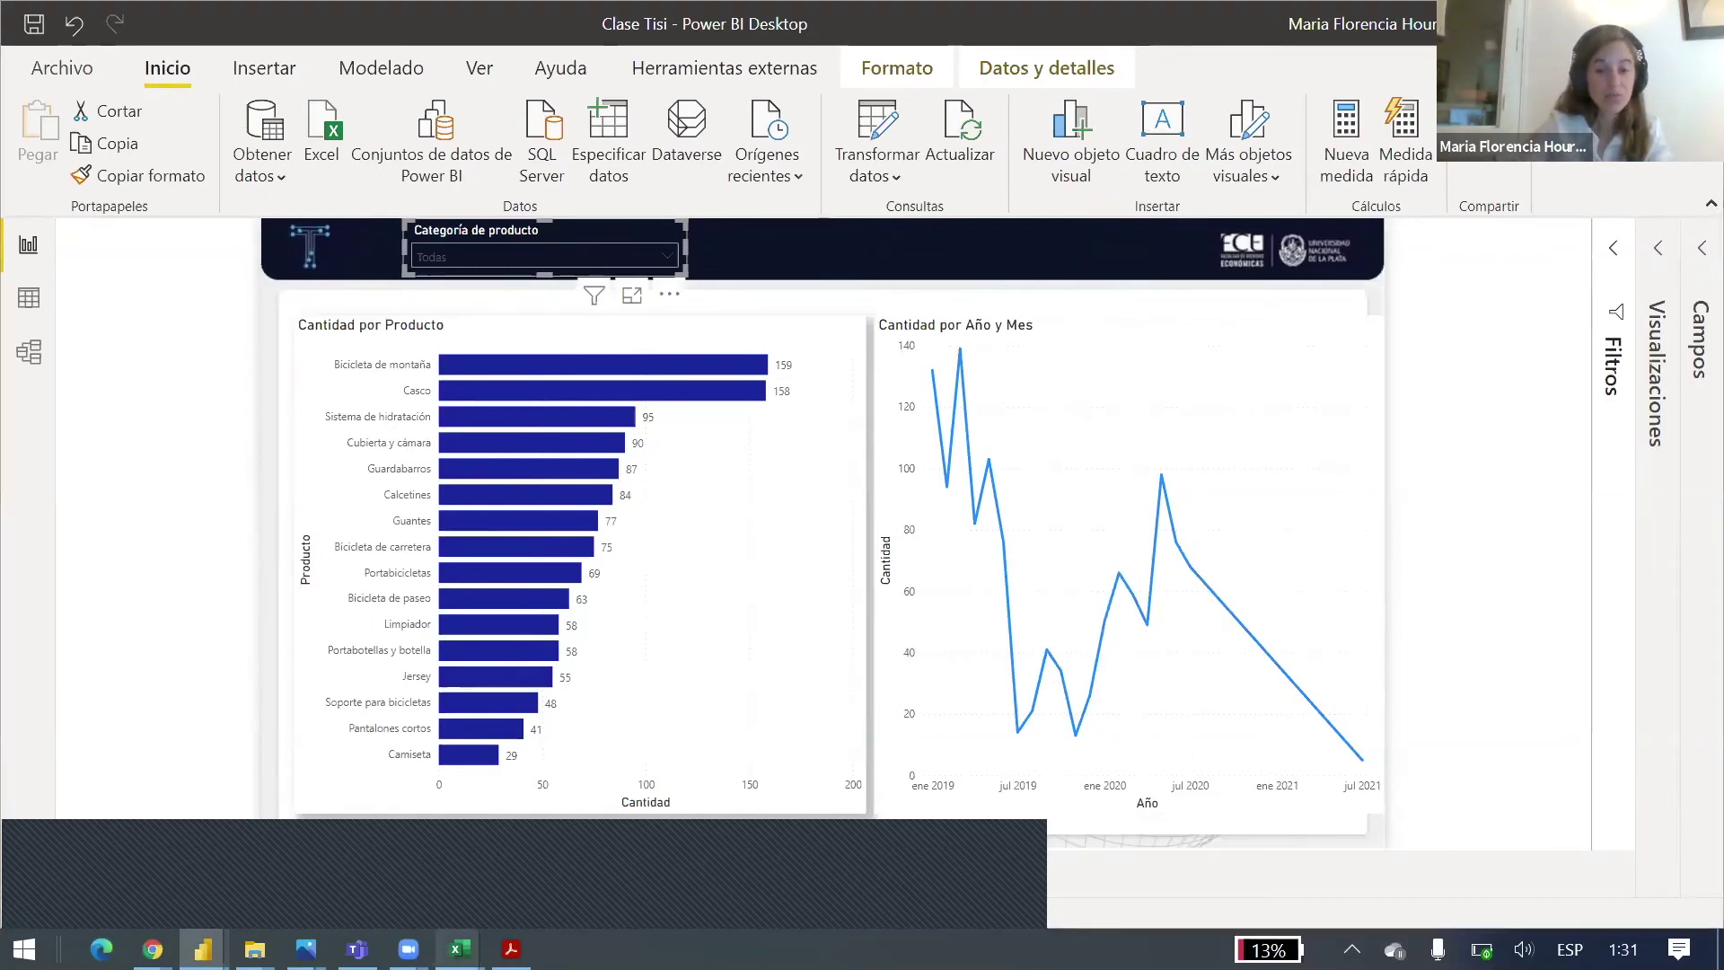
{"action": "mouse_move", "coordinate": [459, 949]}
{"action": "left_click", "coordinate": [211, 763]}
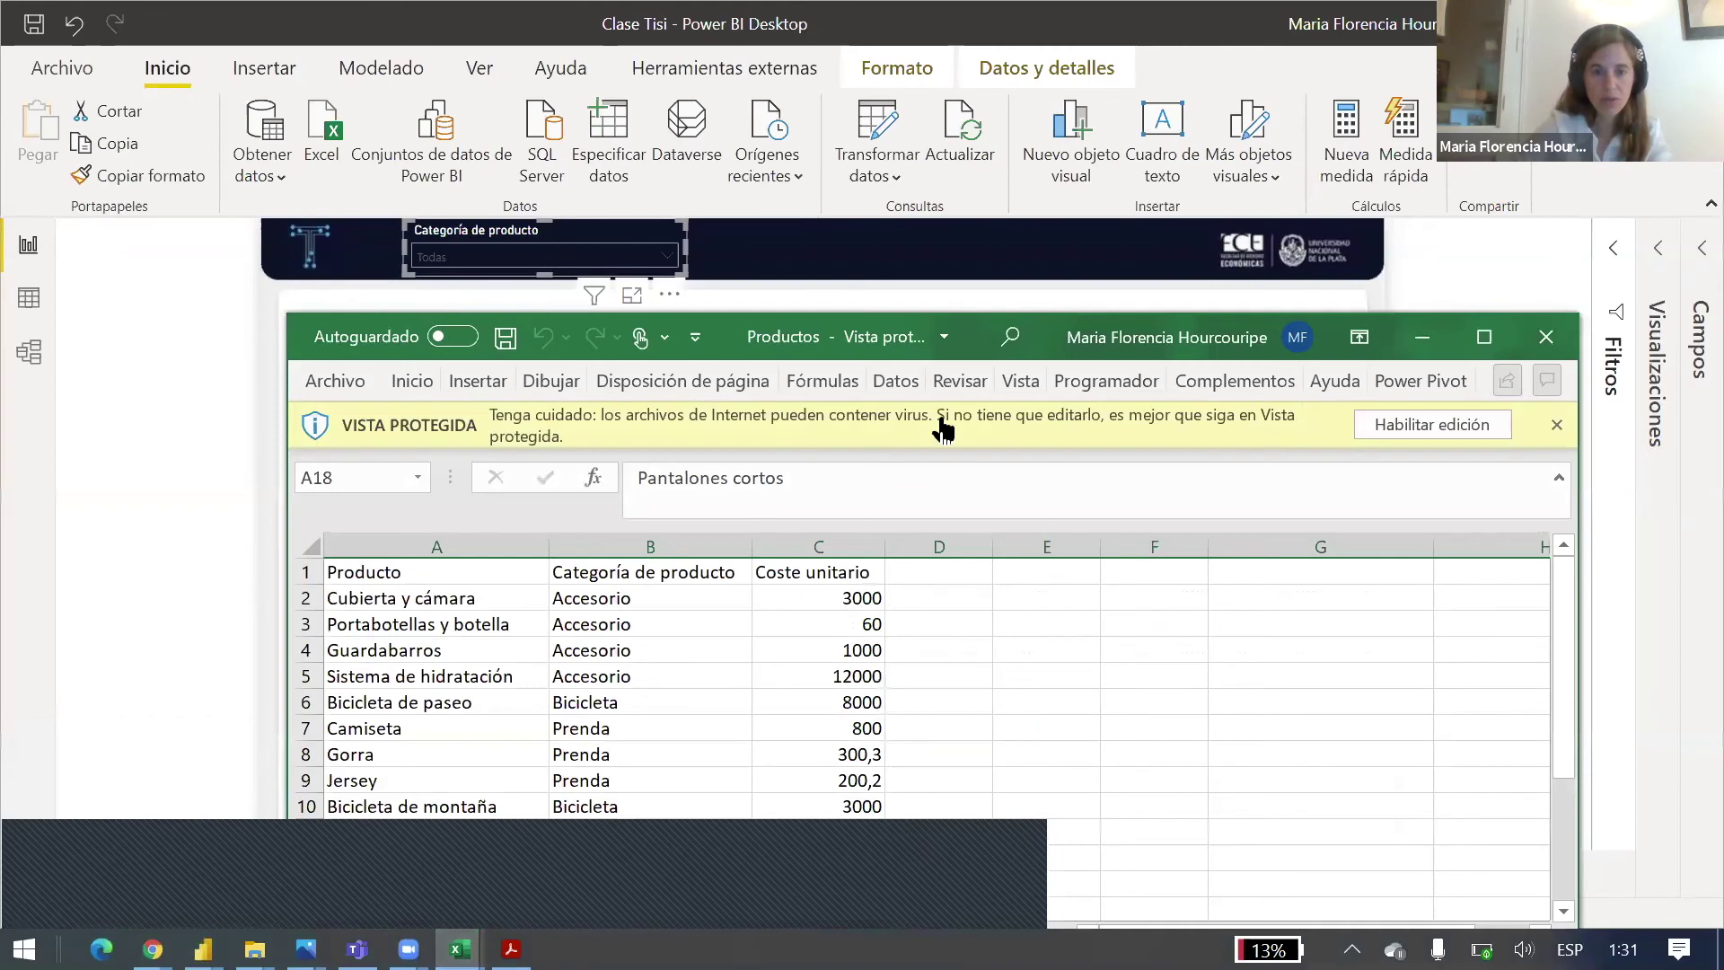
{"action": "left_click_drag", "start_coordinate": [844, 334], "coordinate": [1265, 125]}
{"action": "left_click", "coordinate": [854, 416]}
{"action": "left_click", "coordinate": [836, 521]}
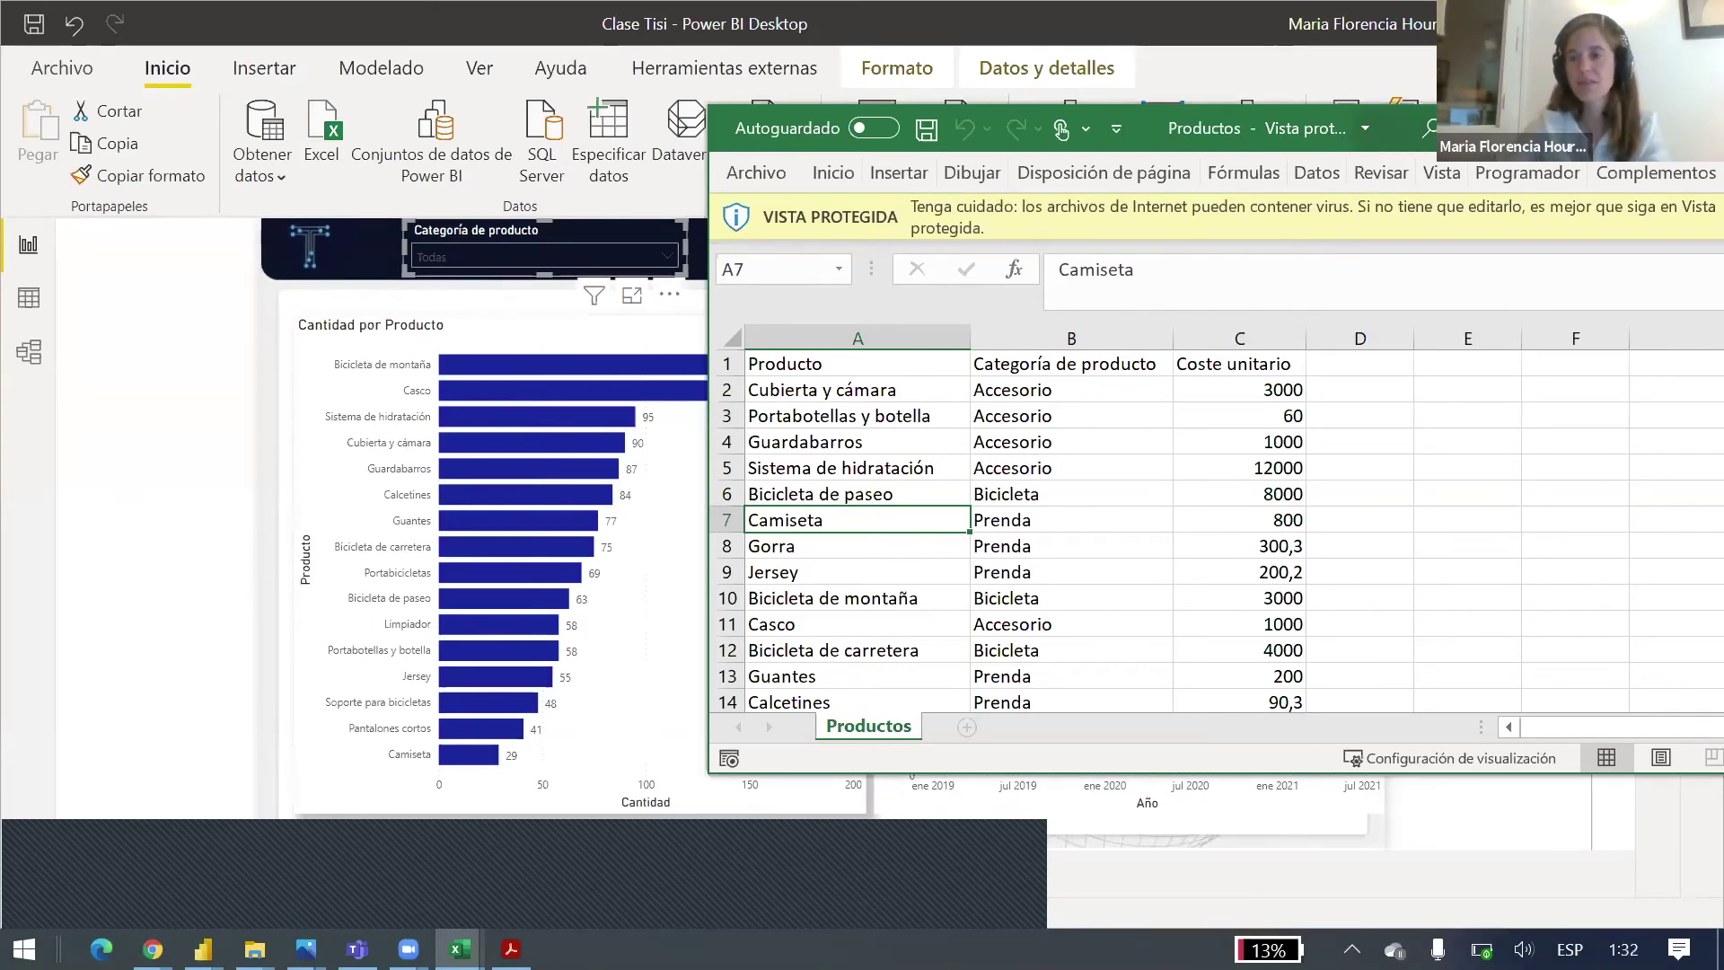
{"action": "left_click_drag", "start_coordinate": [1248, 122], "coordinate": [897, 68]}
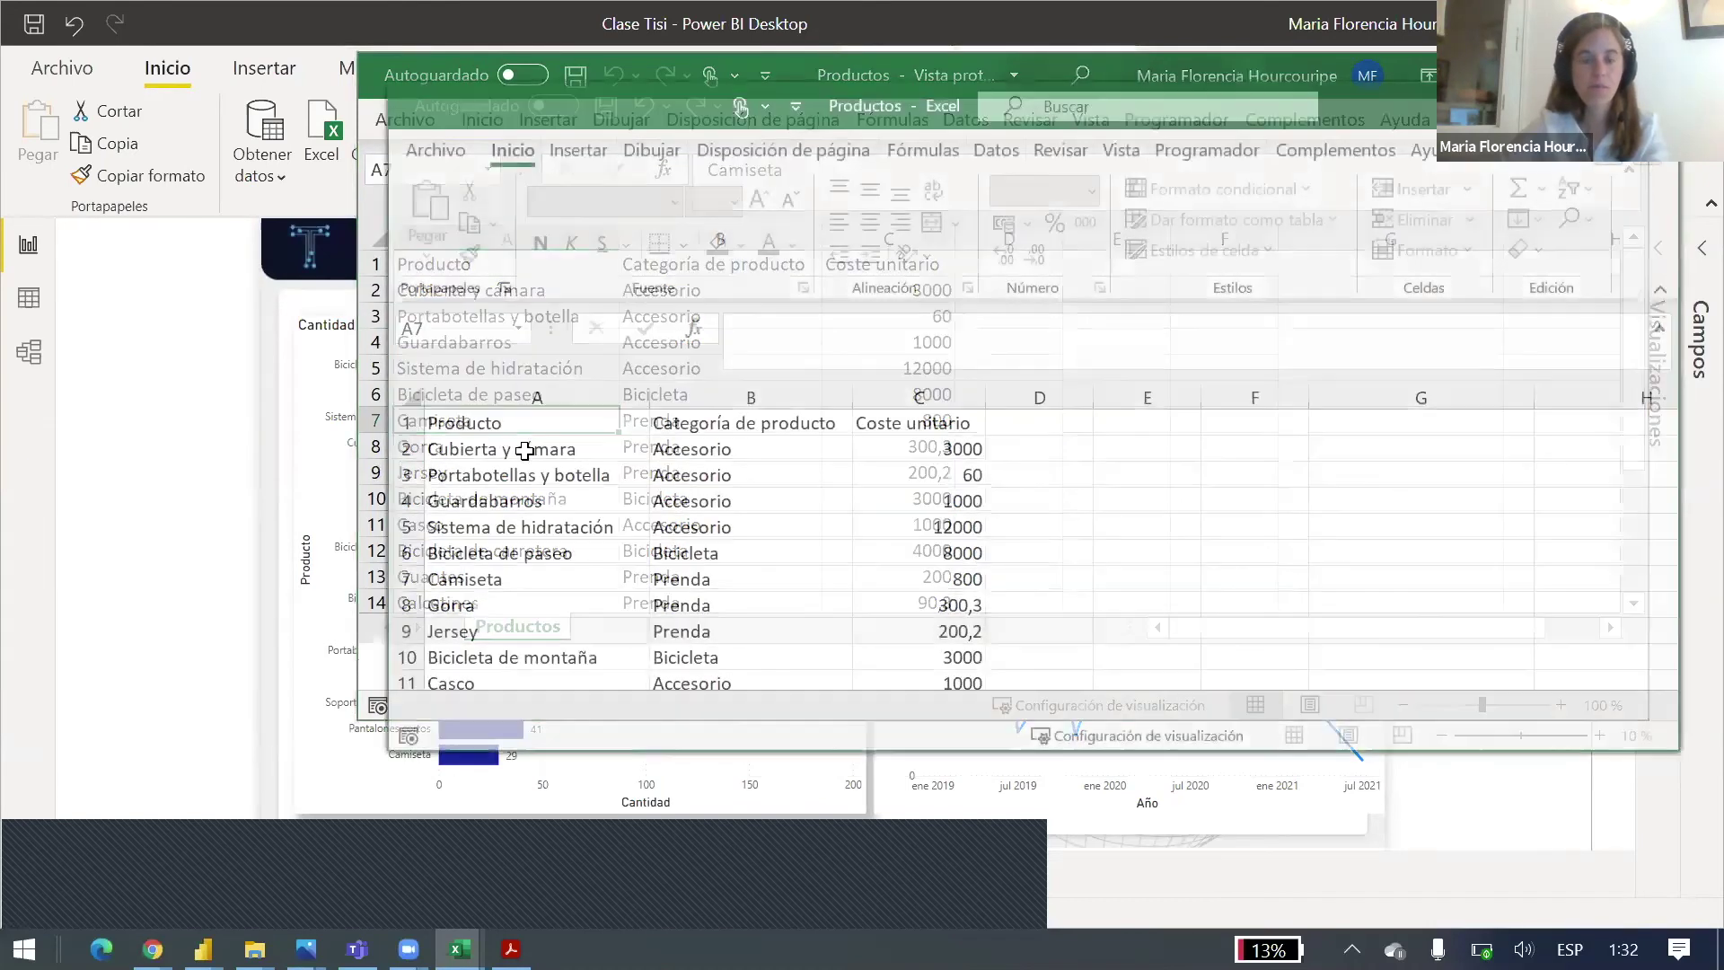
Step: Replace the product name in cell A2 of the Productos sheet with Mochila
{"action": "key", "text": "Up"}
{"action": "key", "text": "Up"}
{"action": "key", "text": "Up"}
{"action": "key", "text": "Up"}
{"action": "key", "text": "Up"}
{"action": "type", "text": "Mochila"}
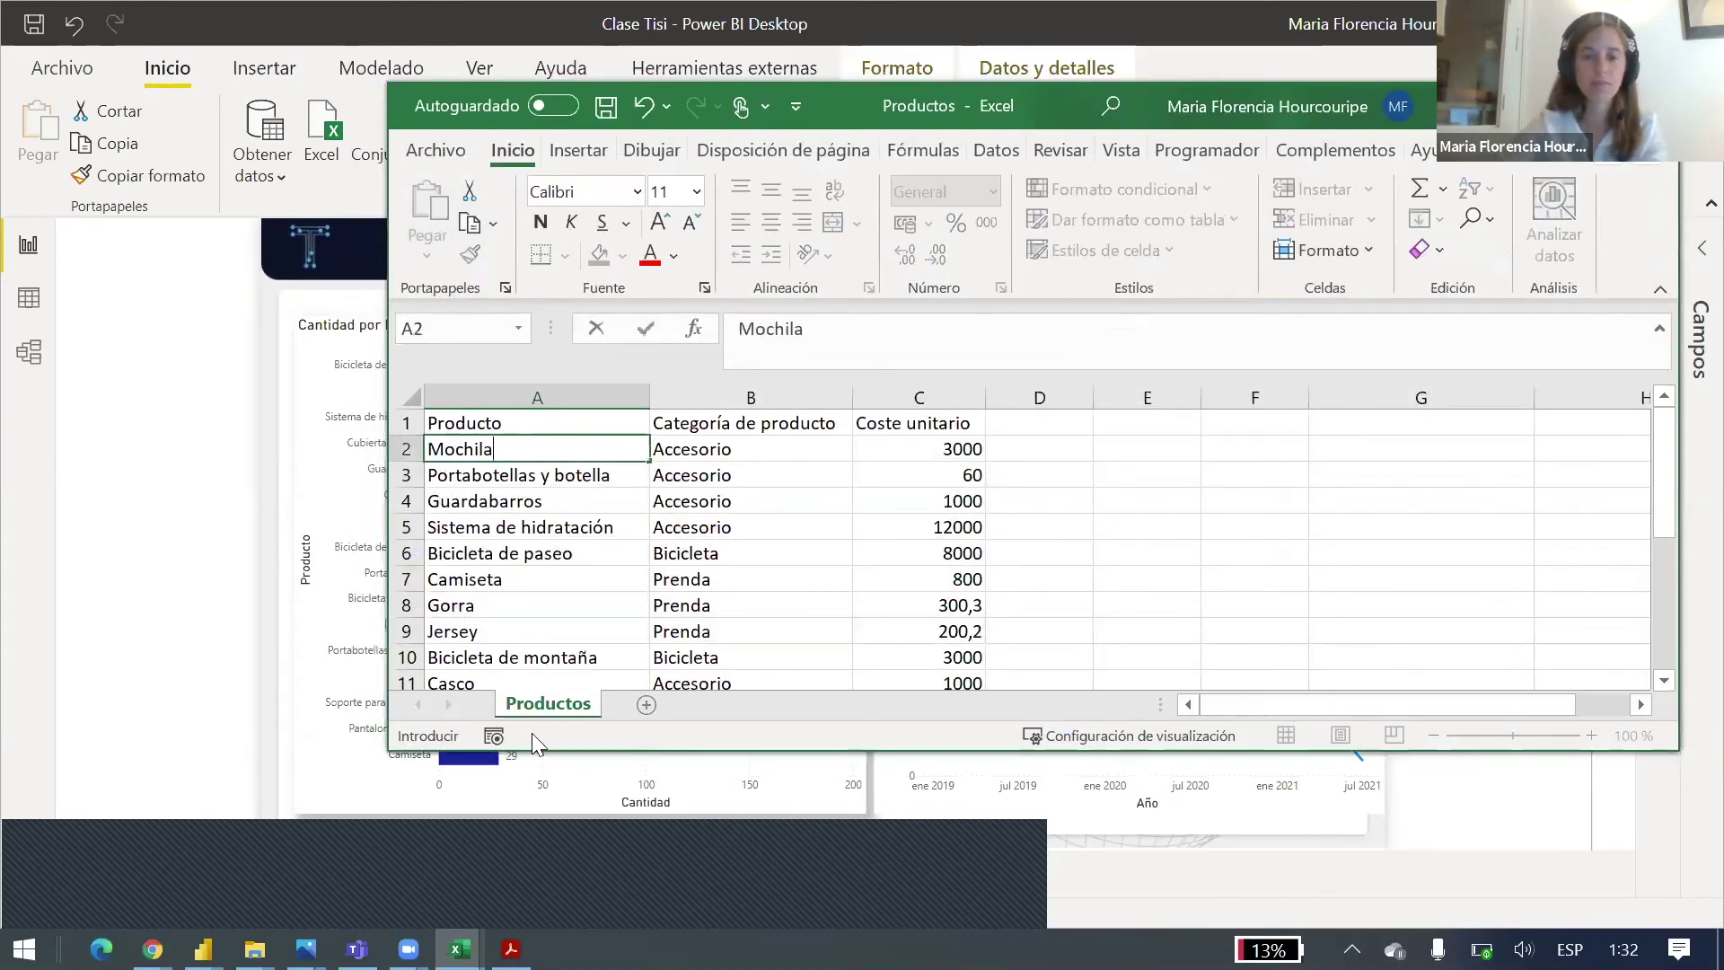
{"action": "left_click", "coordinate": [889, 558]}
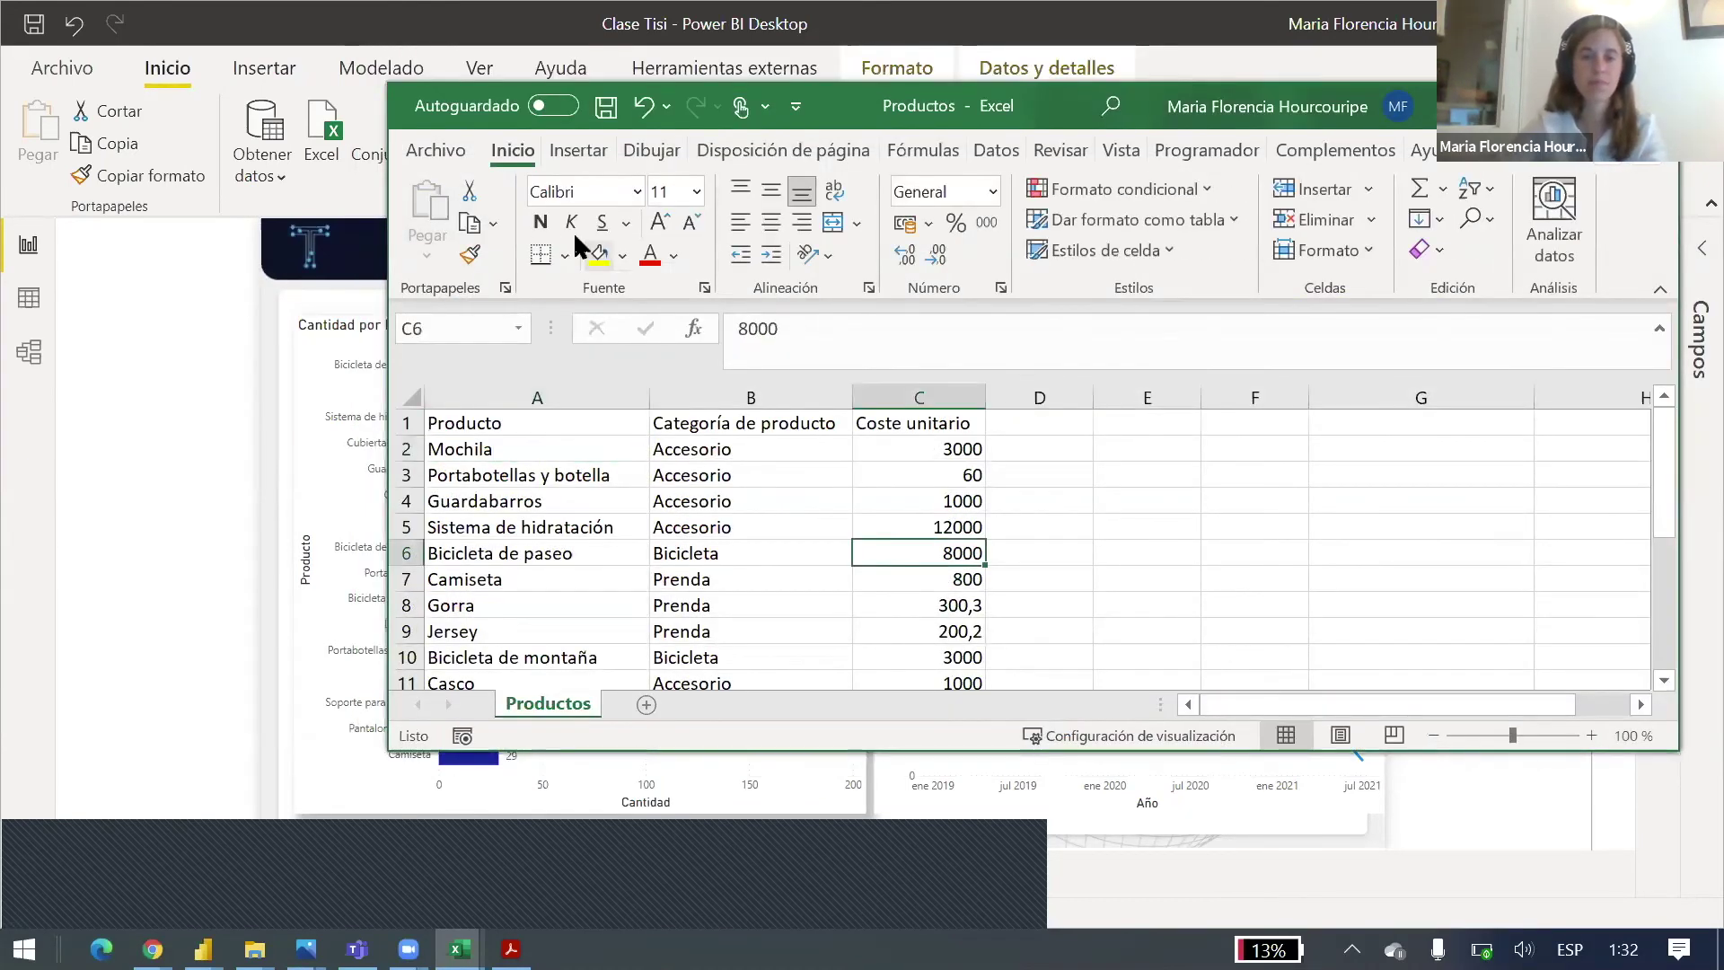
Step: Save the Productos workbook and refresh the Clase Tisi report in Power BI Desktop
{"action": "left_click", "coordinate": [605, 108]}
{"action": "left_click", "coordinate": [595, 19]}
{"action": "left_click", "coordinate": [961, 140]}
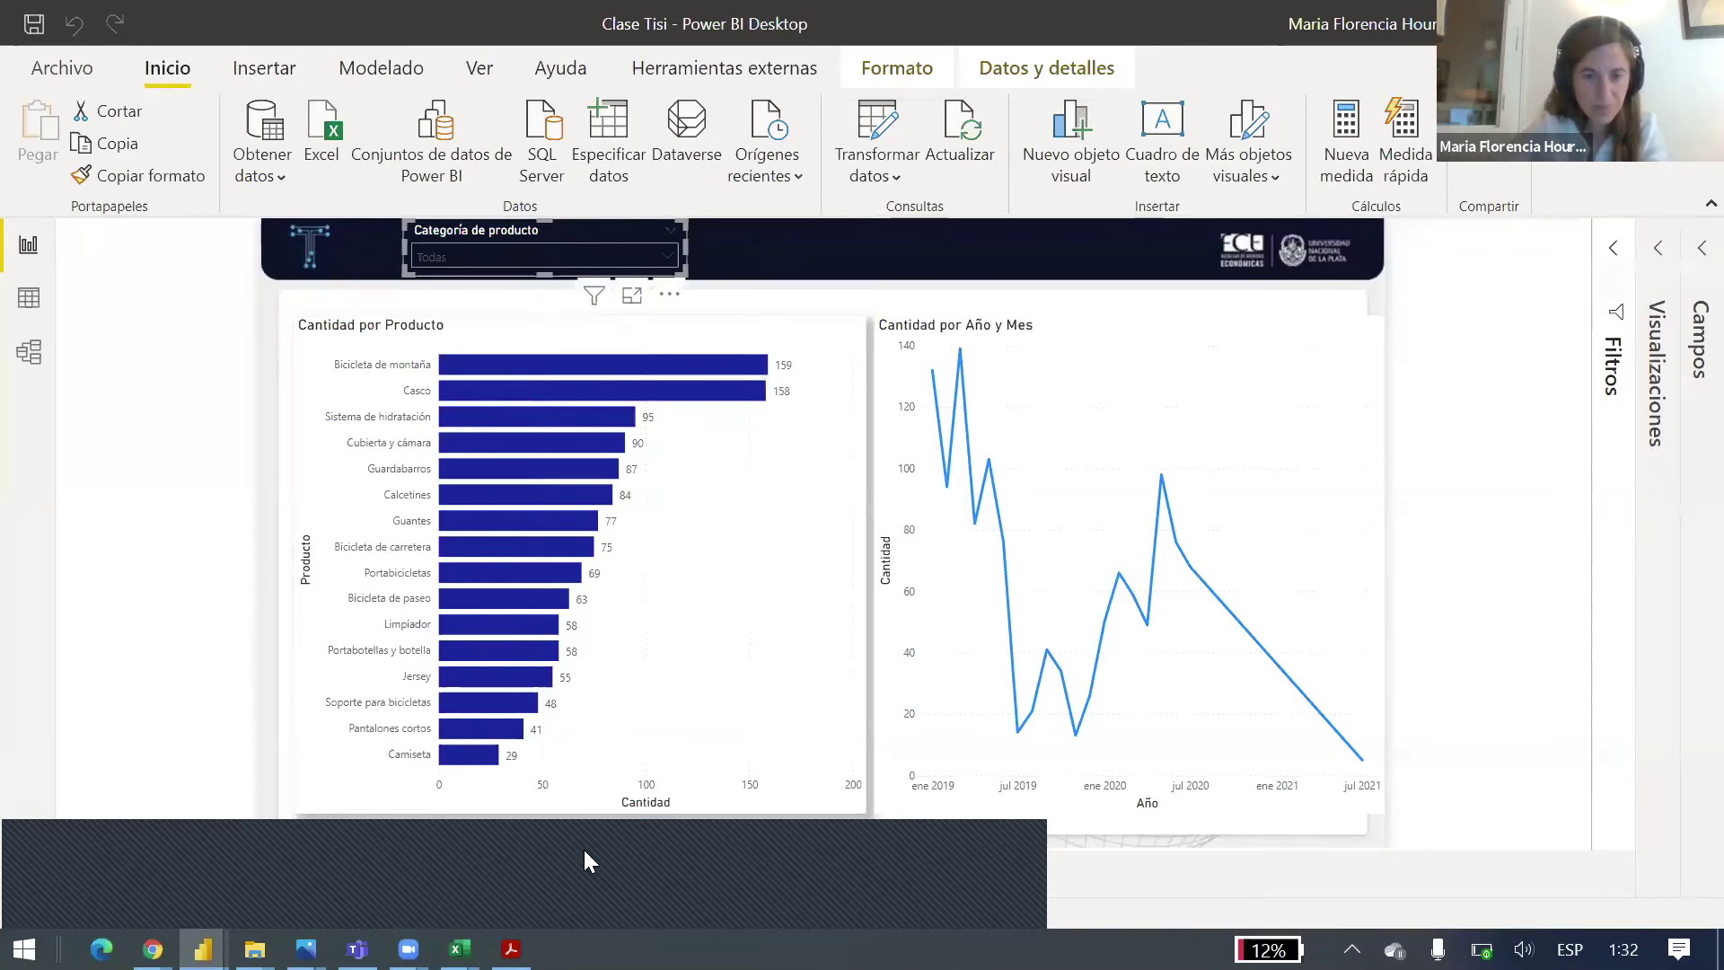
Step: Undo the Mochila entry in cell A2 of the Productos workbook to compare the original name, and re-enter Mochila
{"action": "mouse_move", "coordinate": [460, 950]}
{"action": "left_click", "coordinate": [716, 873]}
{"action": "left_click", "coordinate": [533, 449]}
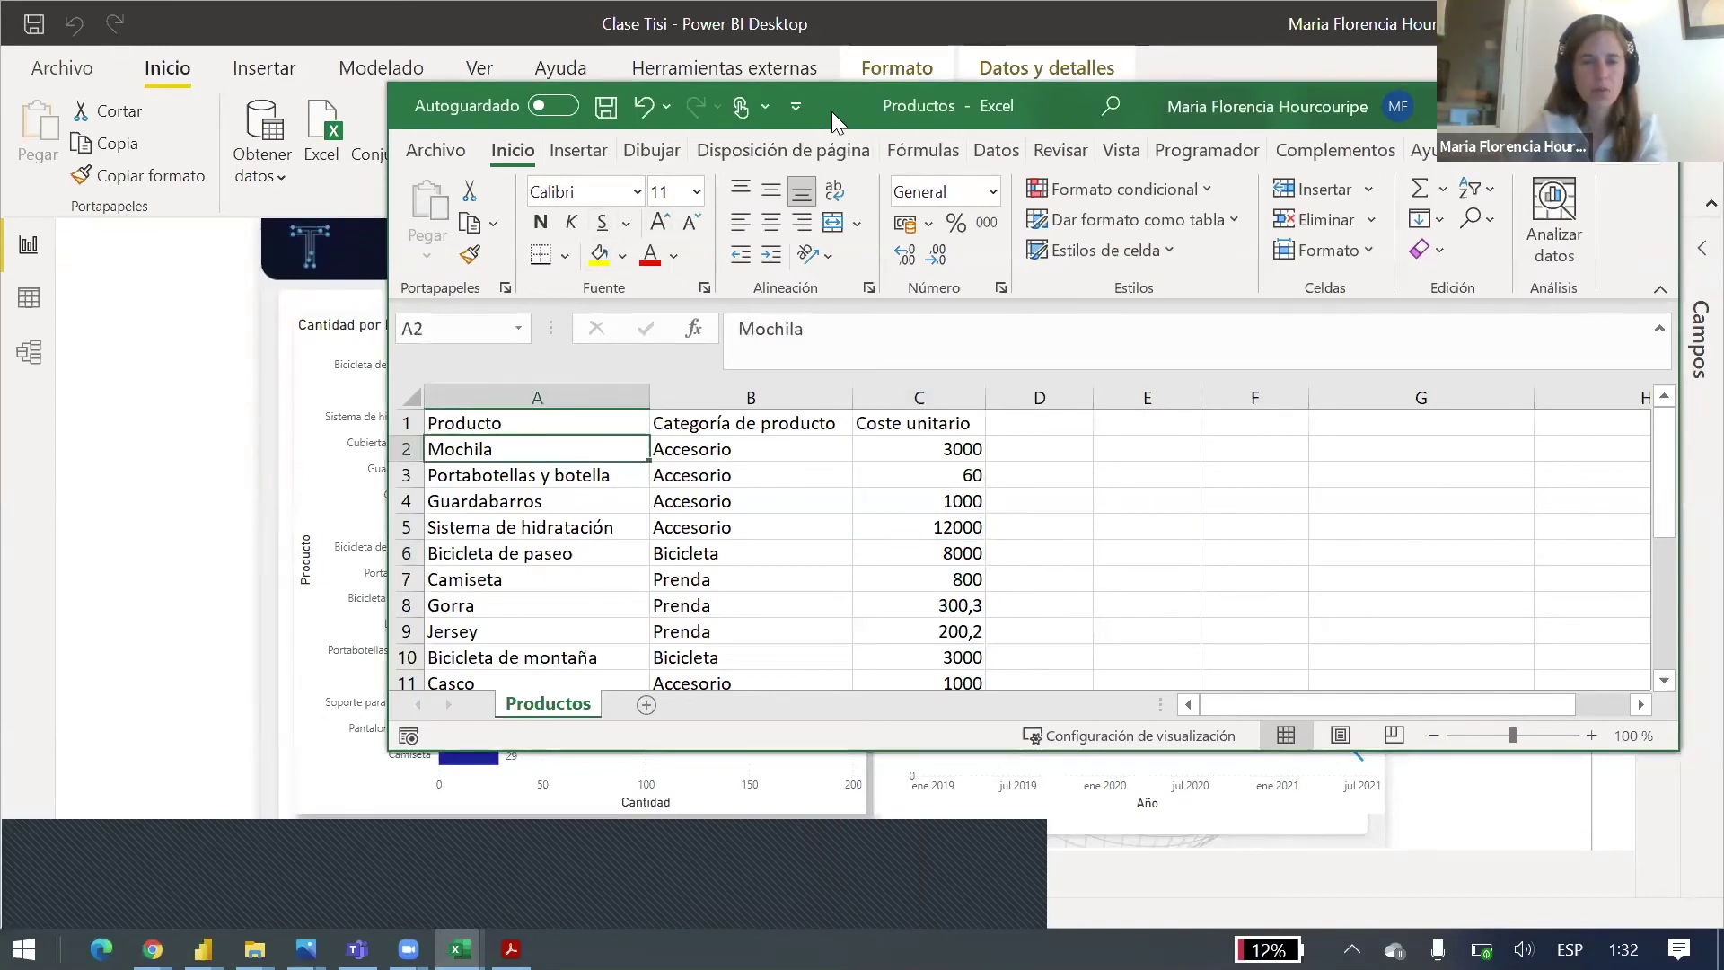
{"action": "left_click_drag", "start_coordinate": [831, 112], "coordinate": [1079, 196]}
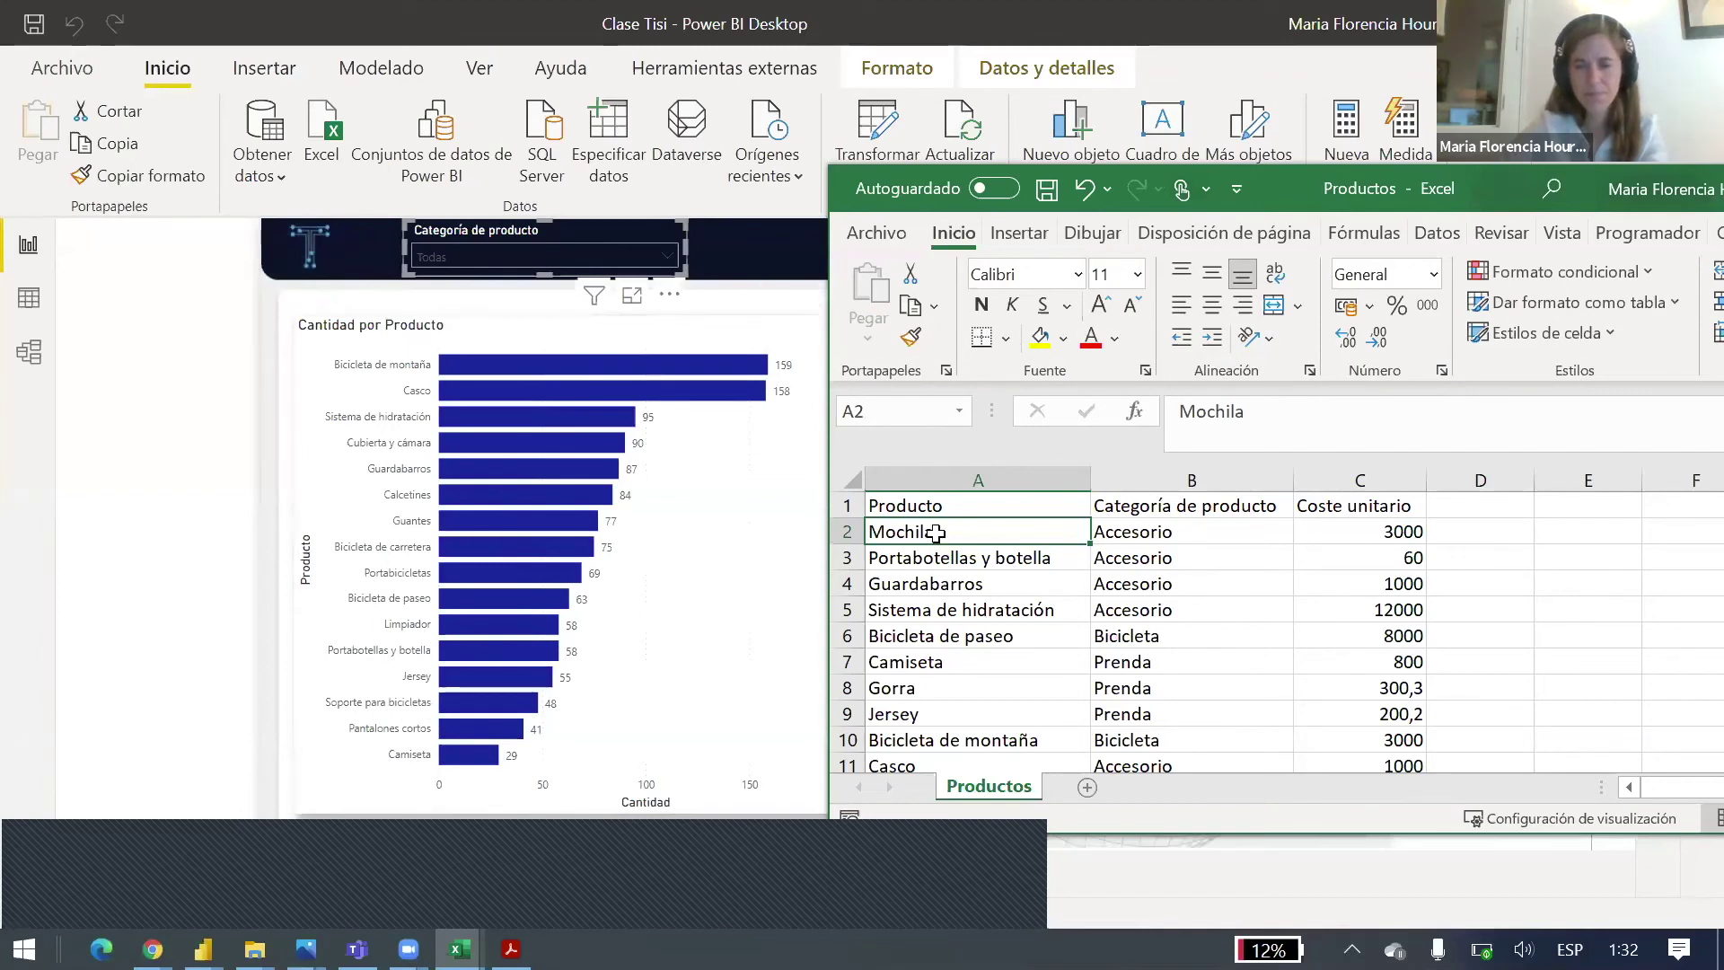
{"action": "left_click", "coordinate": [957, 629]}
{"action": "key", "text": "ctrl+z"}
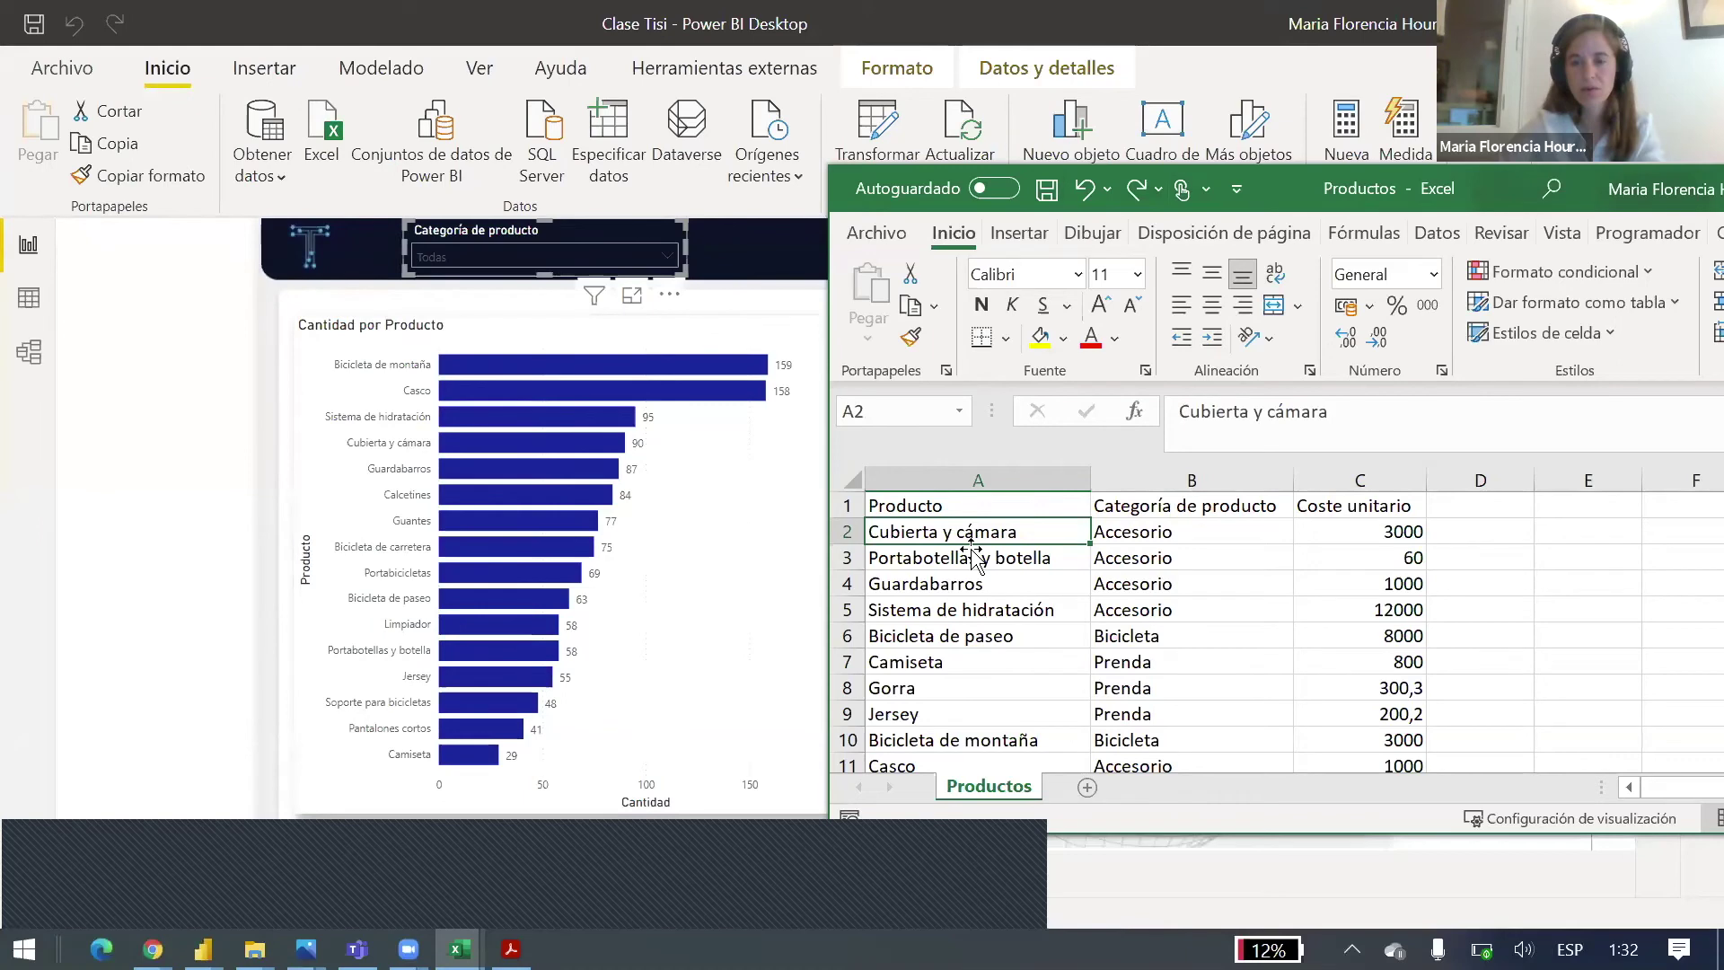
{"action": "type", "text": "Mochila"}
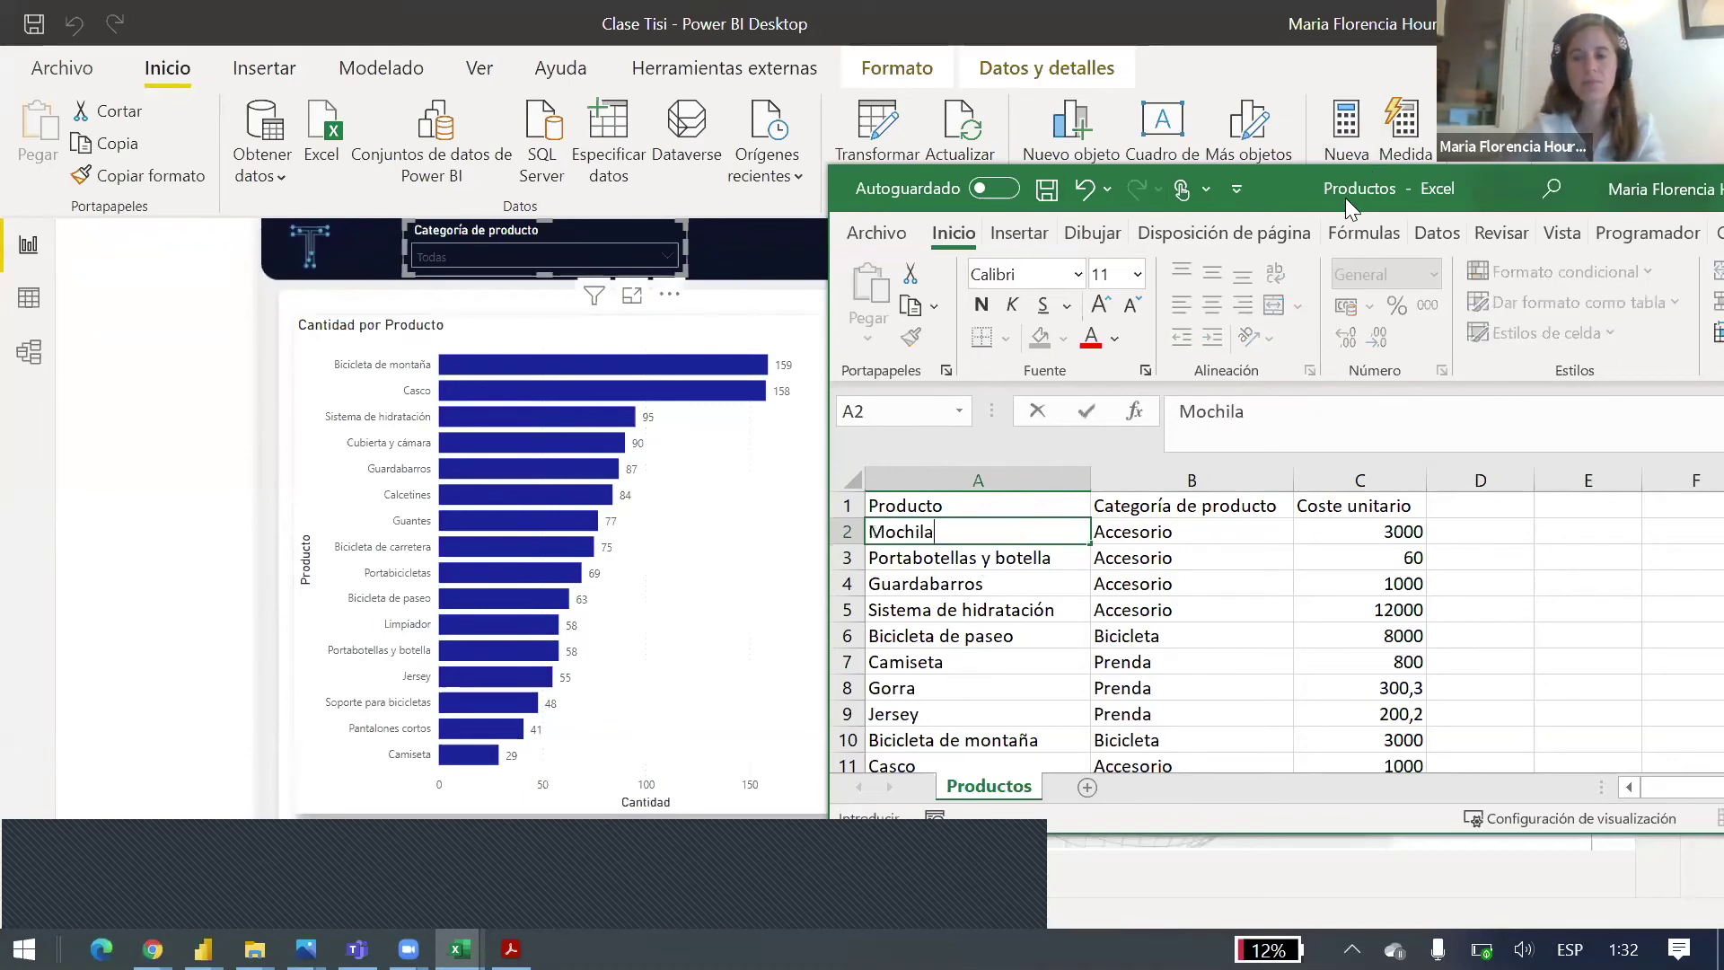
{"action": "left_click", "coordinate": [1201, 608]}
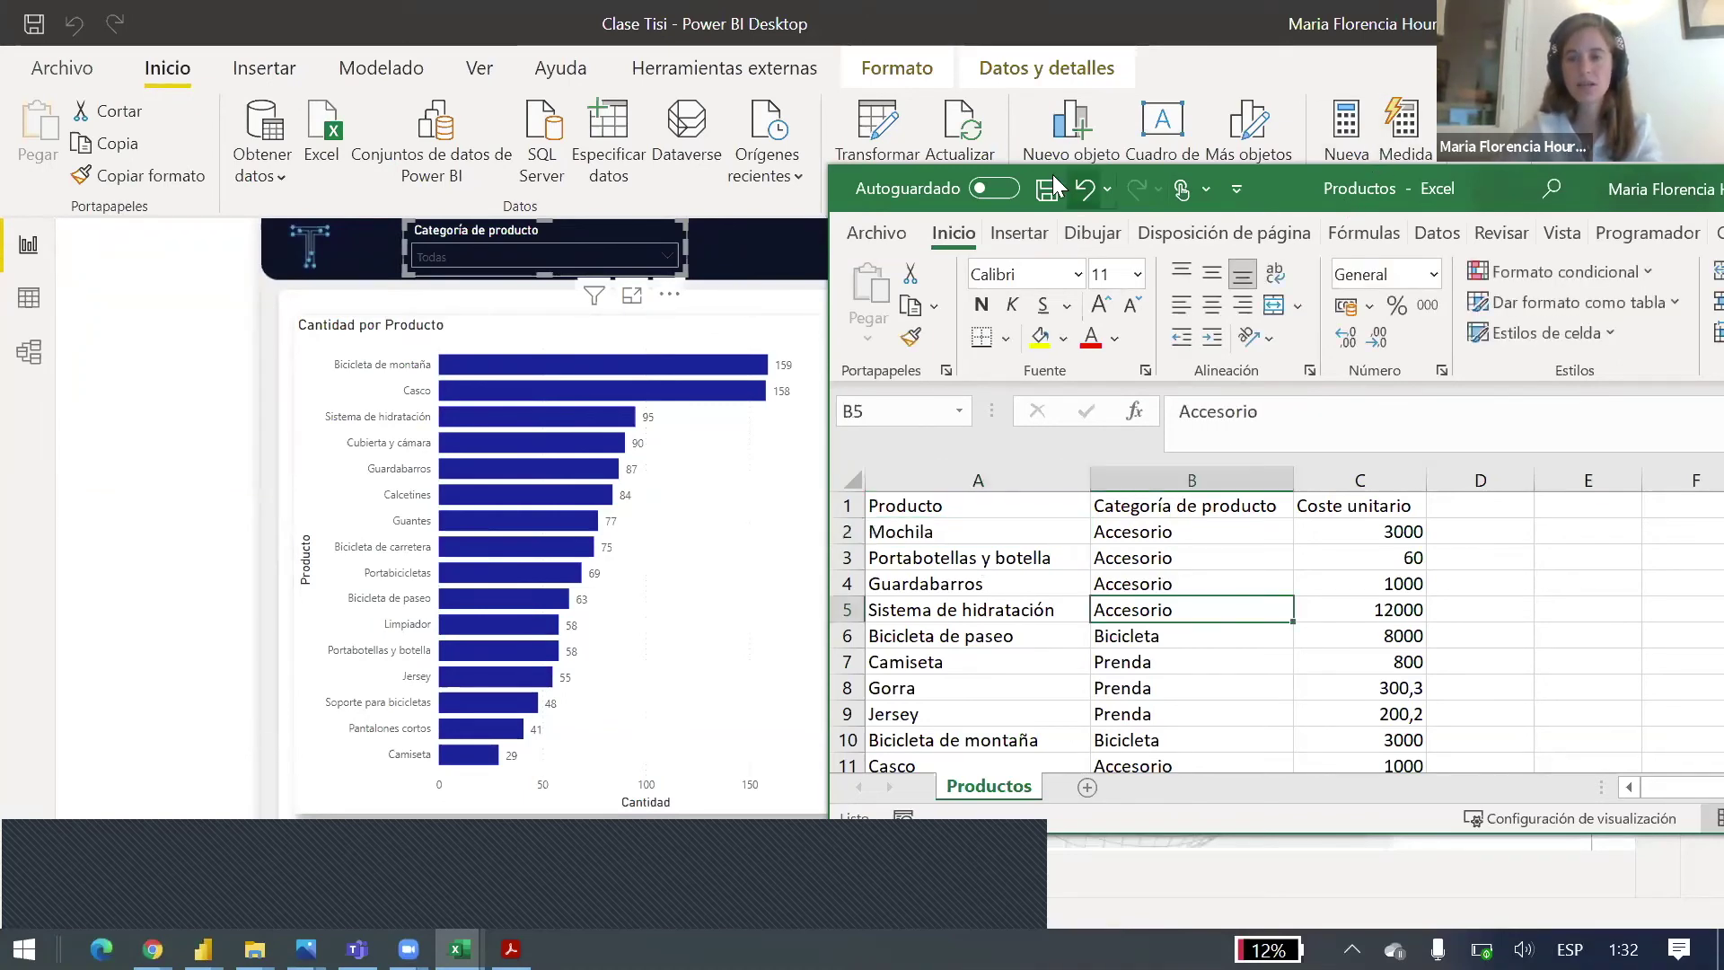
Step: Close the Productos workbook and refresh the report's data again in Power BI Desktop
{"action": "left_click_drag", "start_coordinate": [1383, 188], "coordinate": [1230, 246]}
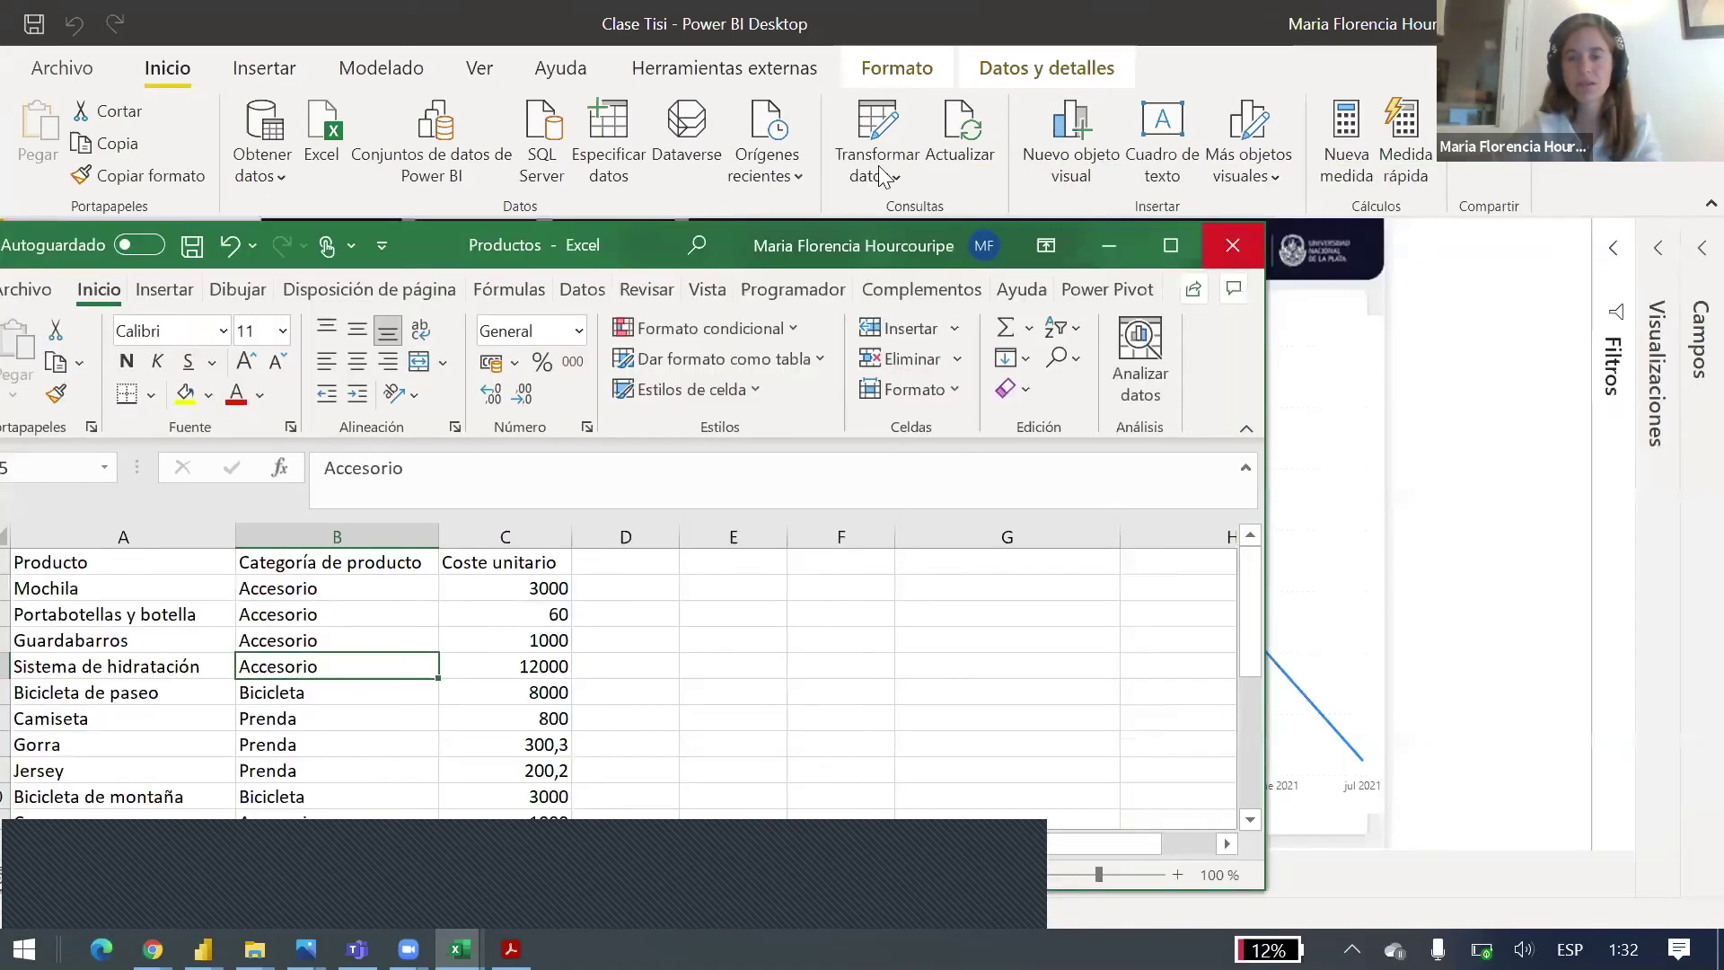
{"action": "left_click", "coordinate": [961, 134]}
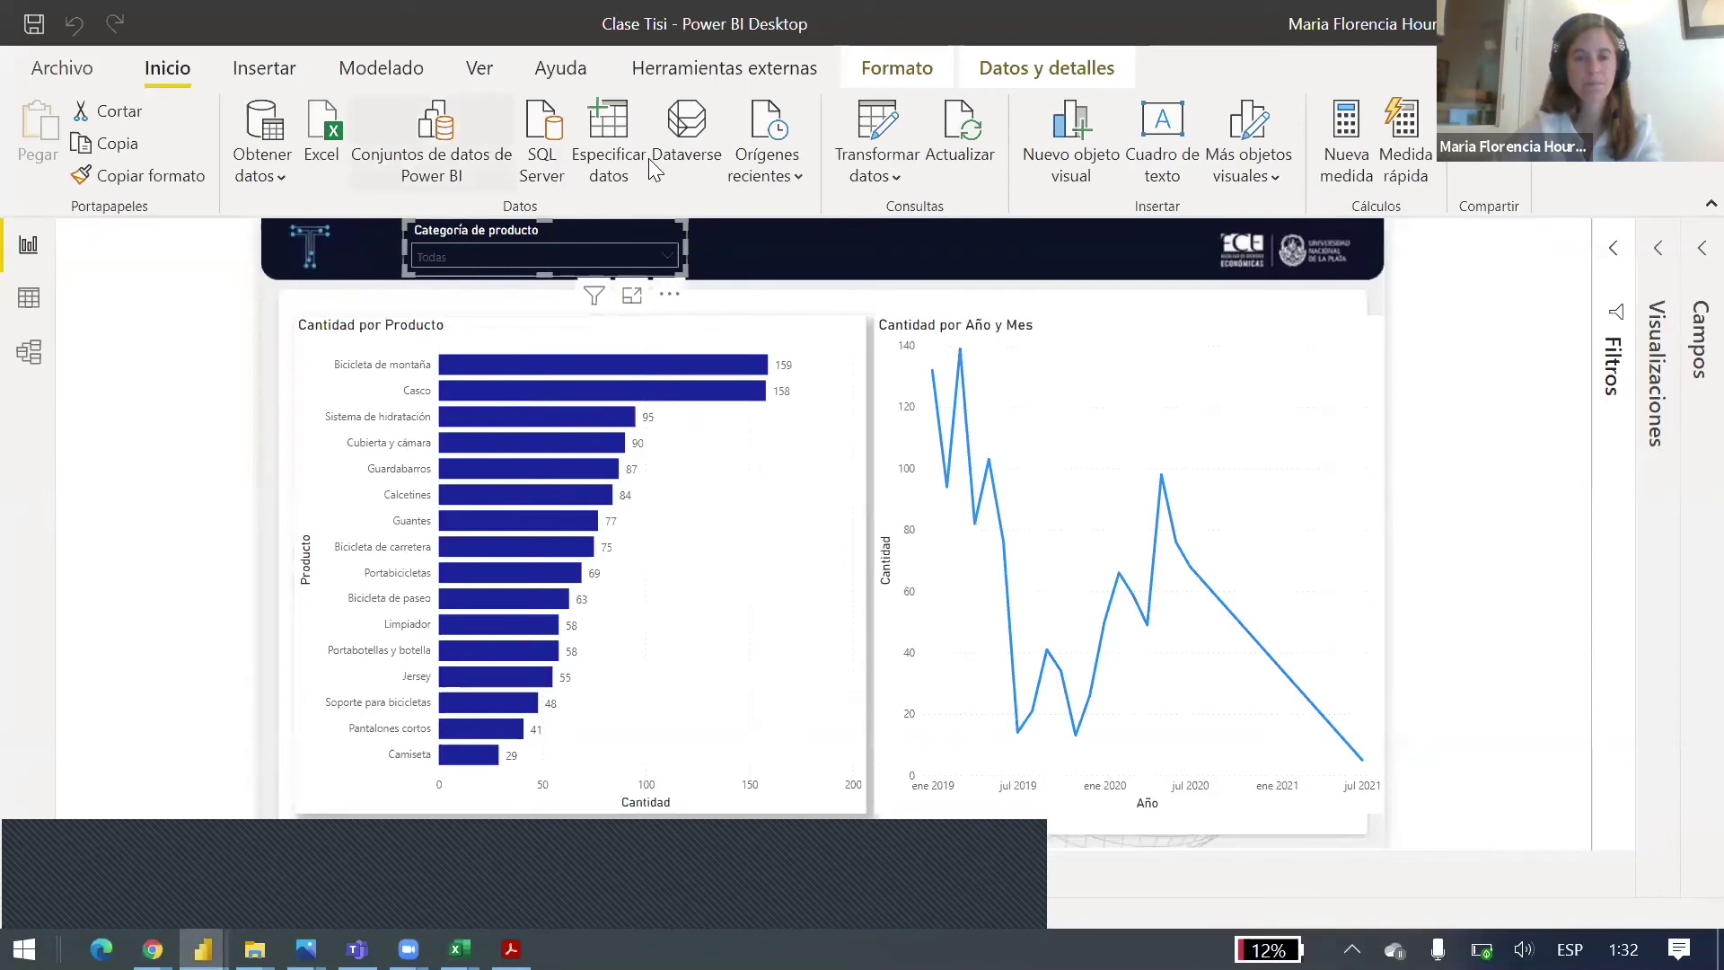
Step: Open the Power Query Editor, check the first product of the Productos query and show its Source step's full formula
{"action": "left_click", "coordinate": [876, 131]}
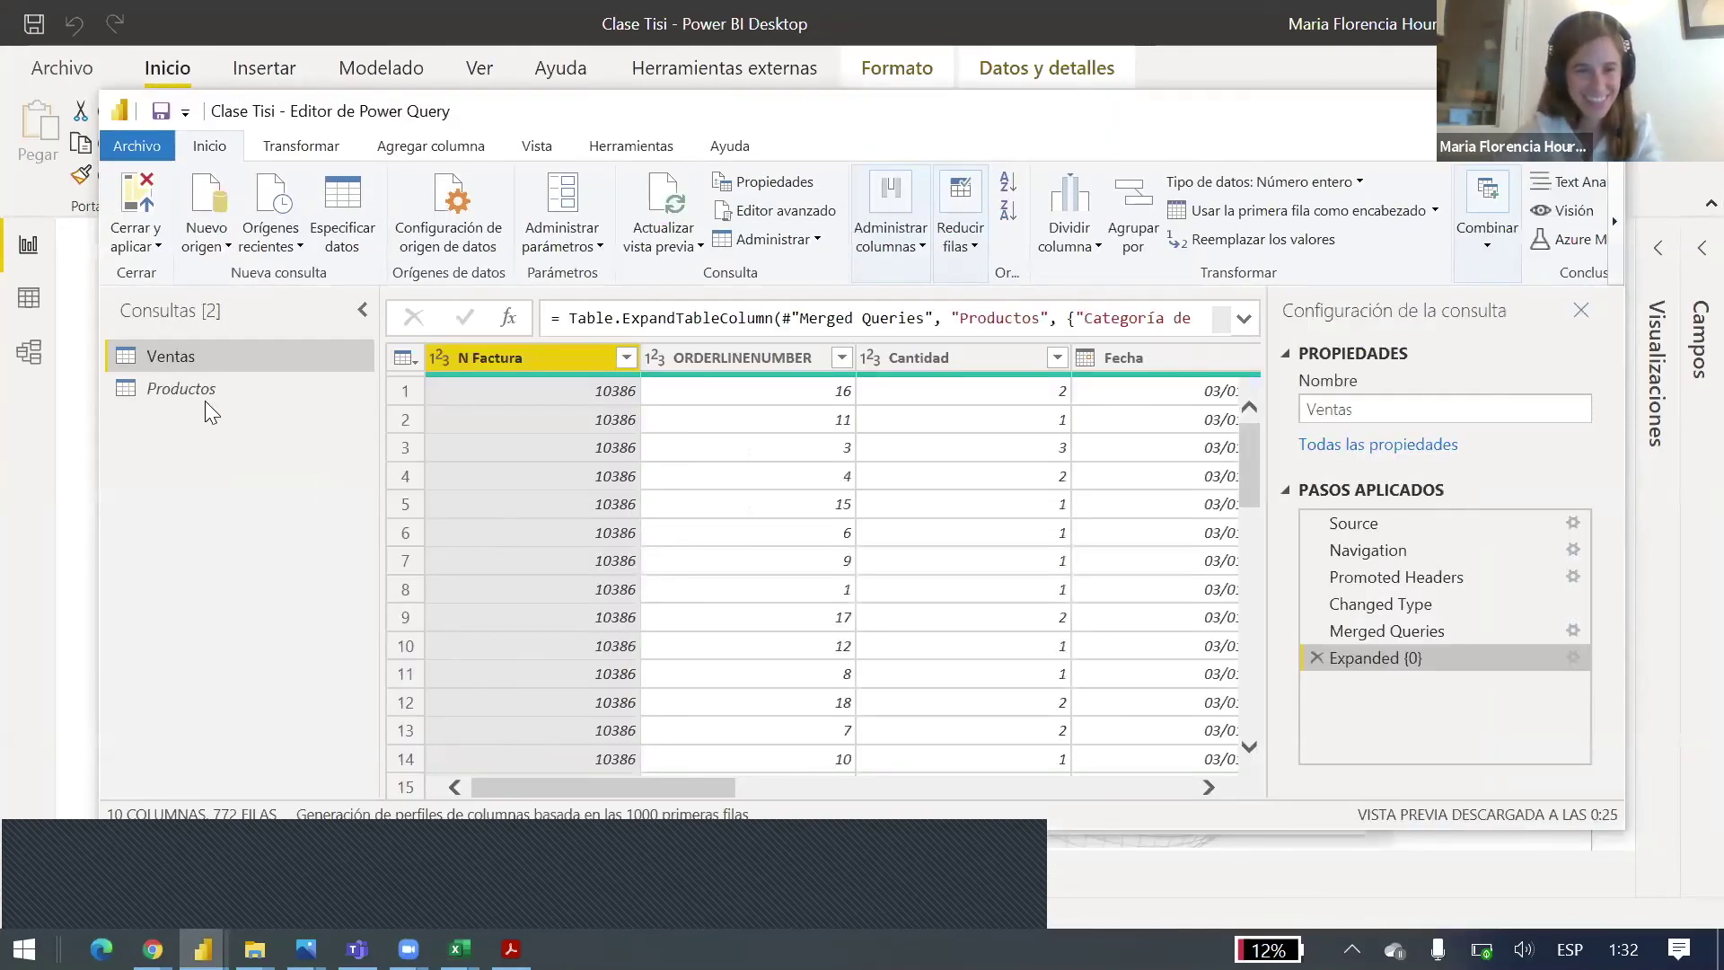
{"action": "left_click", "coordinate": [205, 399]}
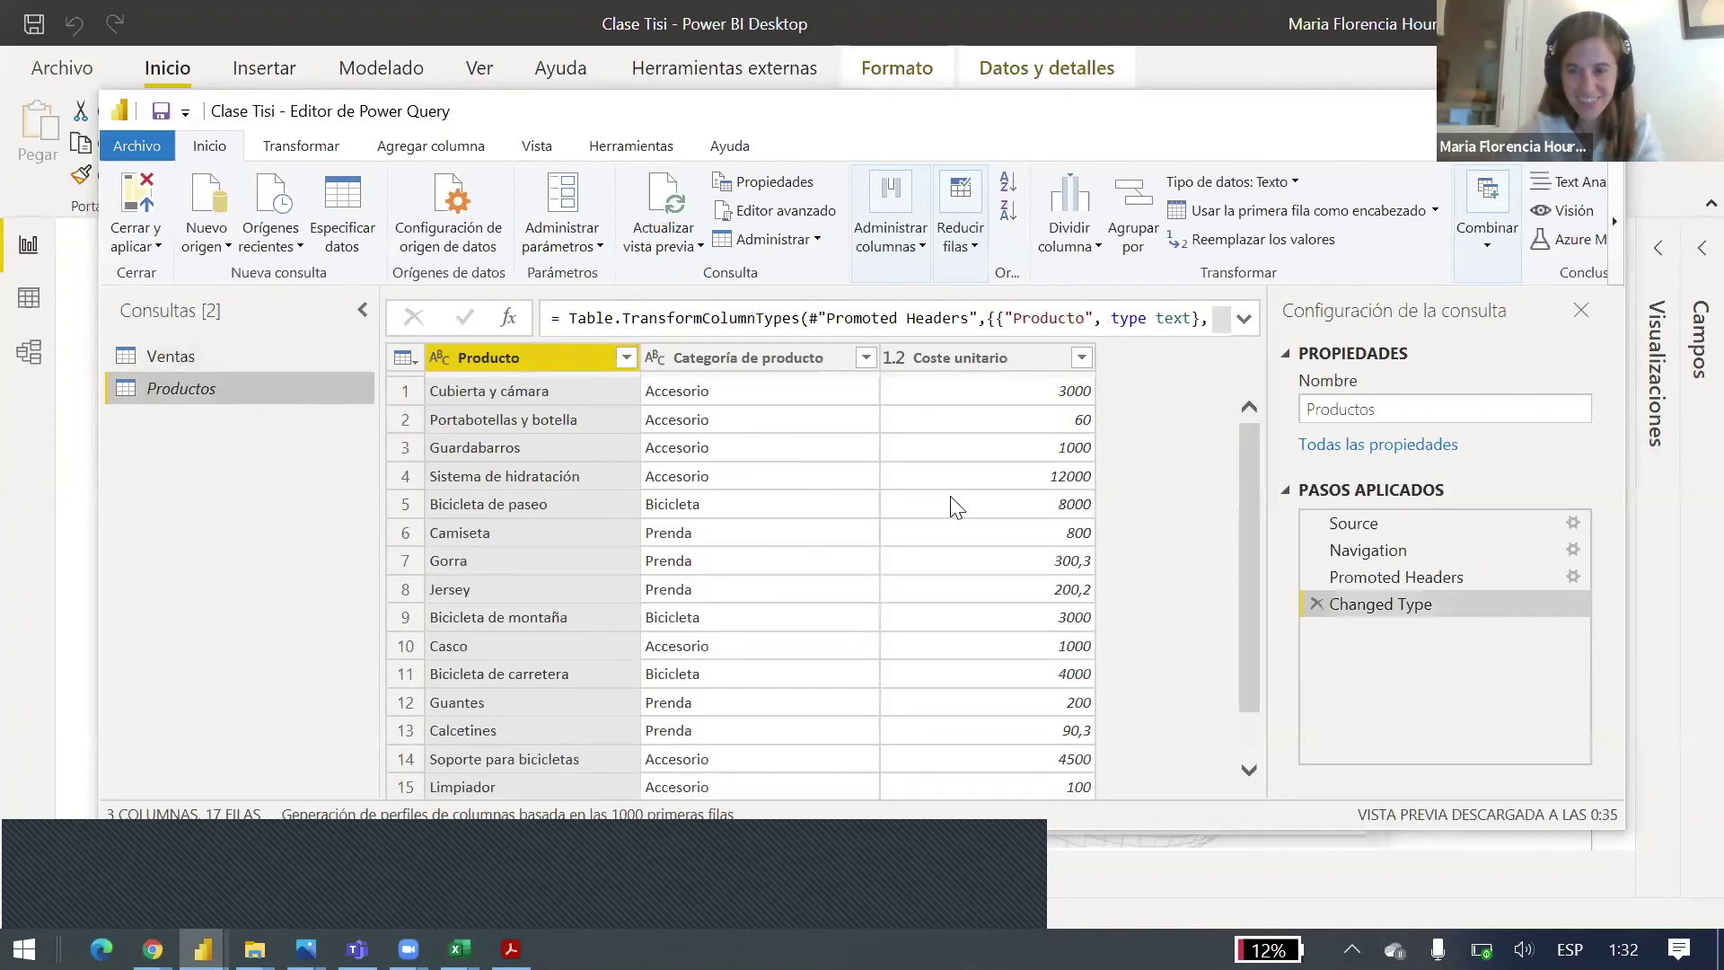
{"action": "left_click", "coordinate": [490, 394]}
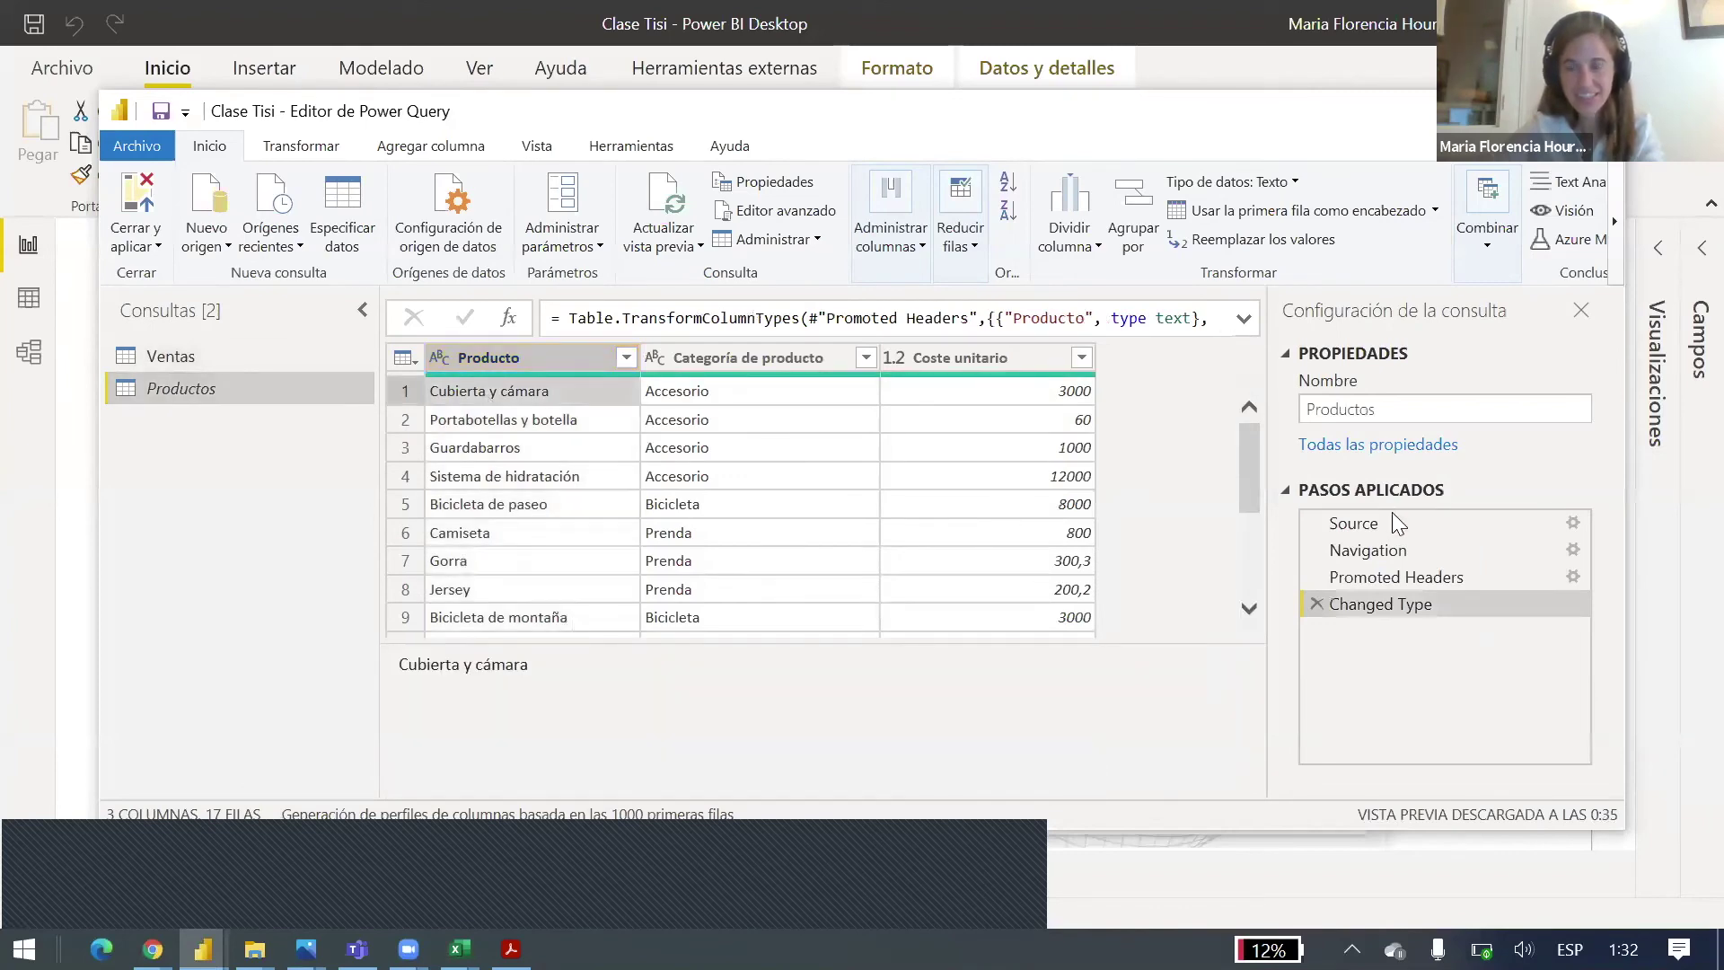
{"action": "left_click", "coordinate": [1393, 519]}
{"action": "left_click", "coordinate": [1239, 315]}
Step: Open the datos folder inside tisi in File Explorer, check the Productos and Ventas source files, and minimize the window
{"action": "mouse_move", "coordinate": [460, 949]}
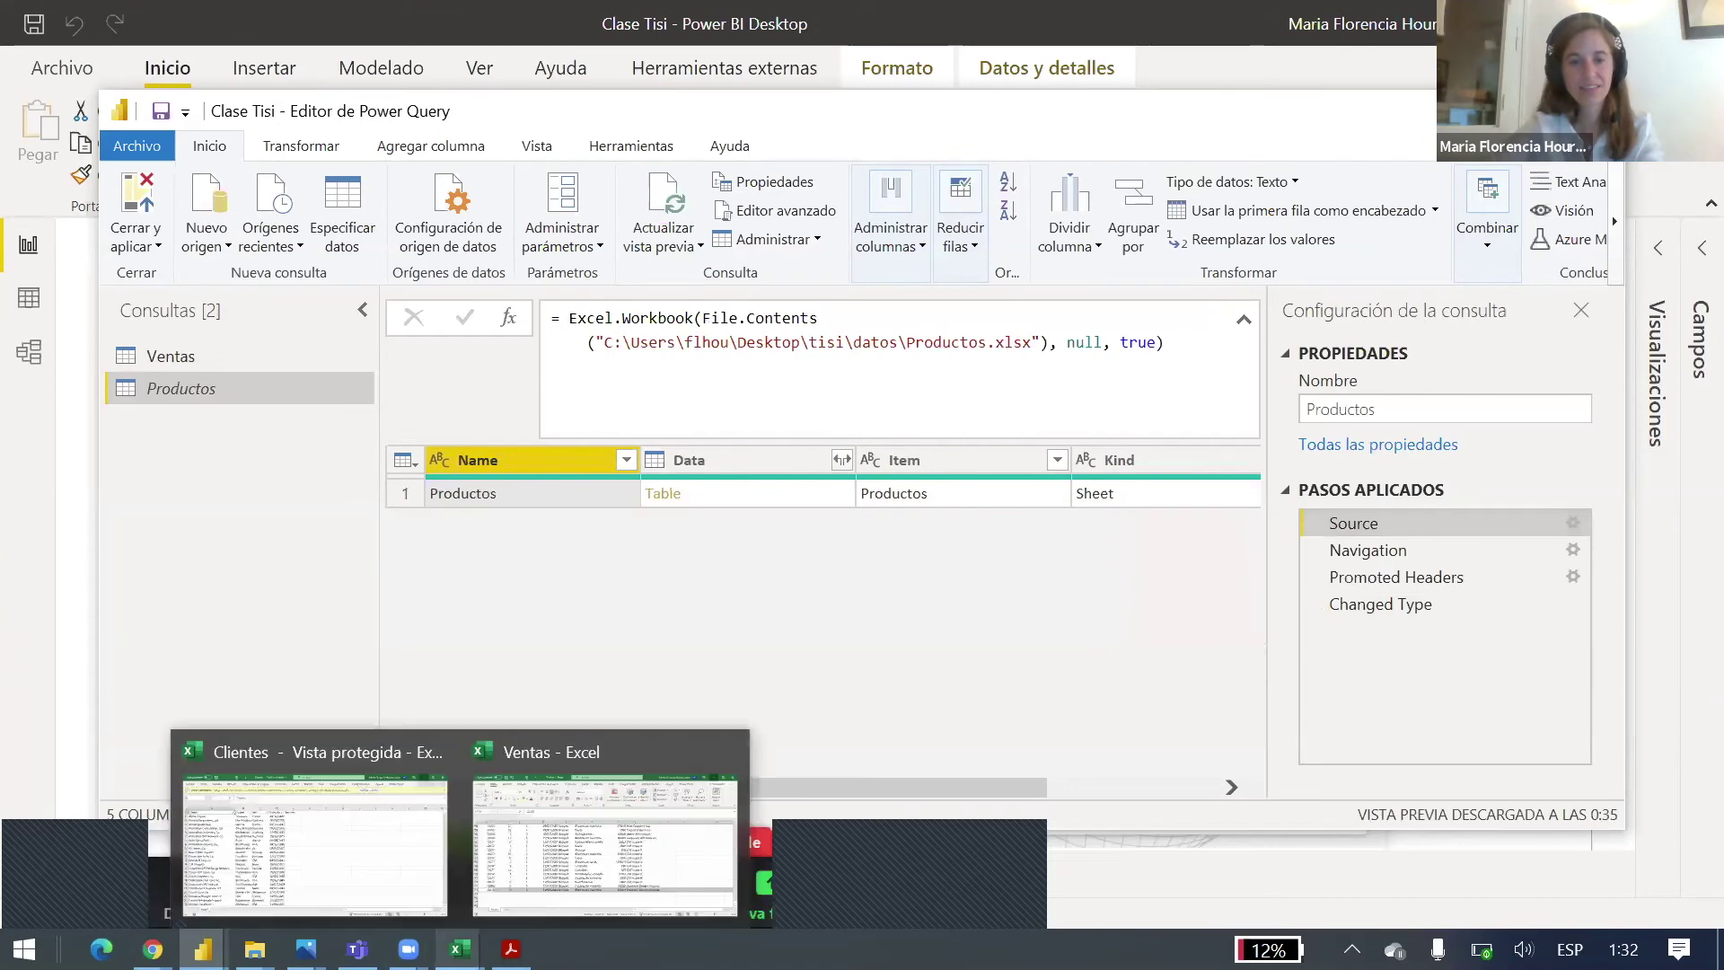
{"action": "mouse_move", "coordinate": [256, 950]}
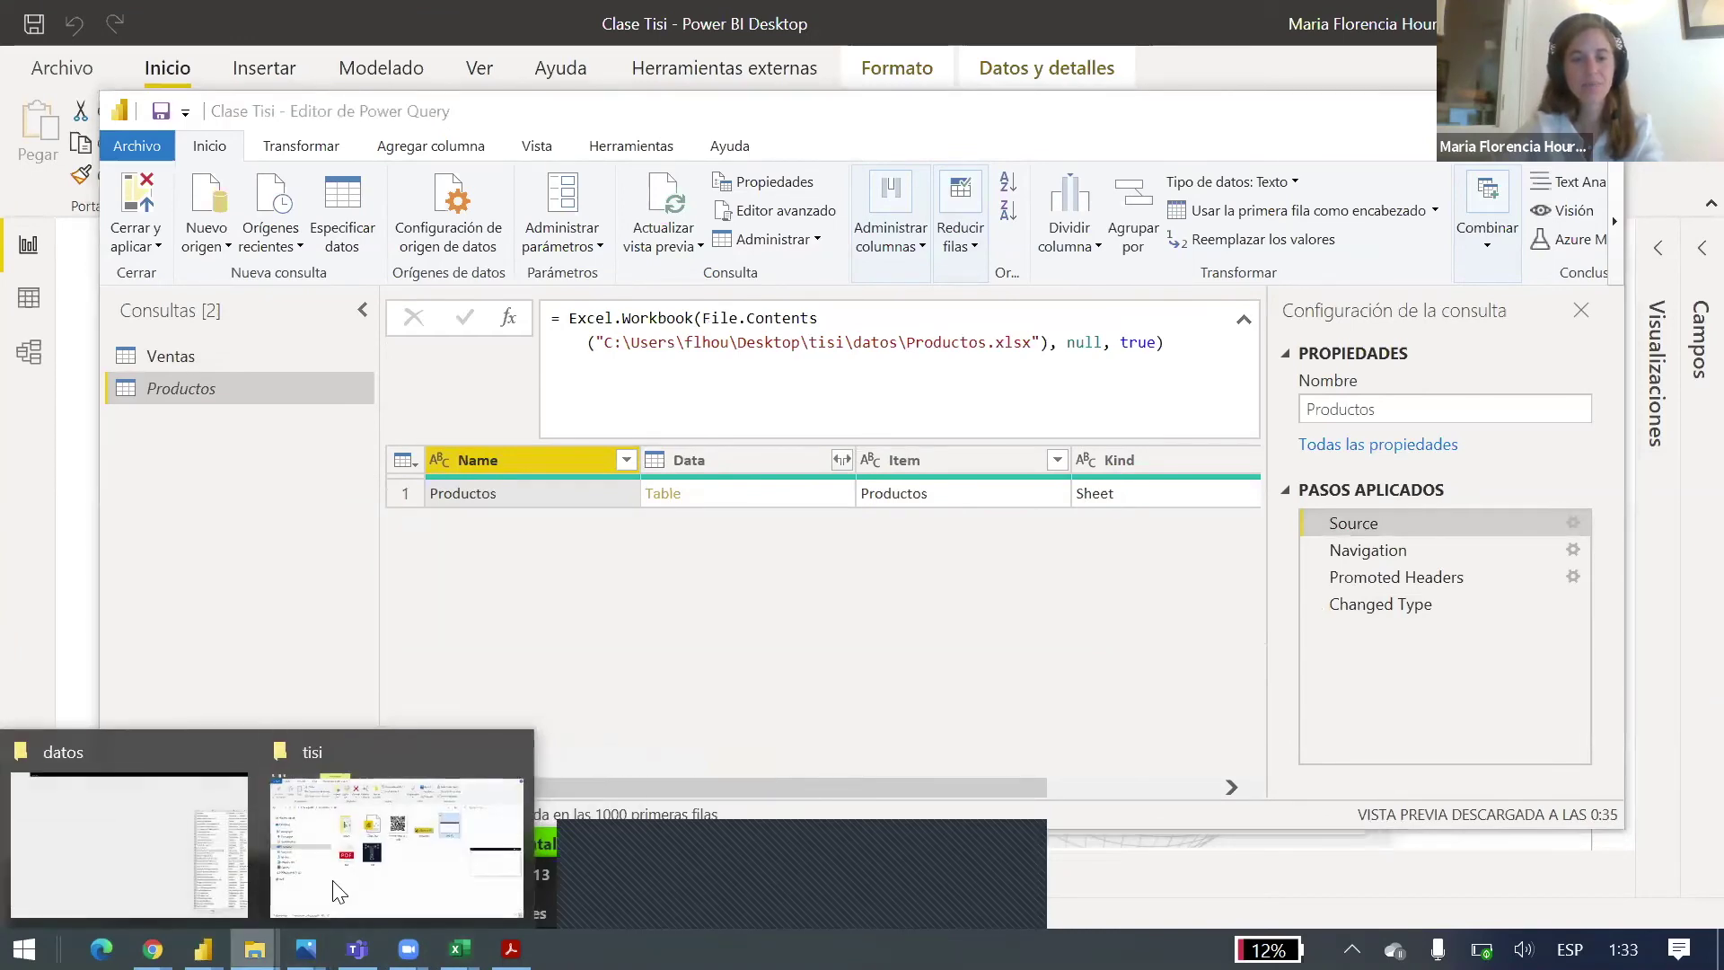
{"action": "left_click", "coordinate": [409, 791]}
{"action": "double_click", "coordinate": [718, 342]}
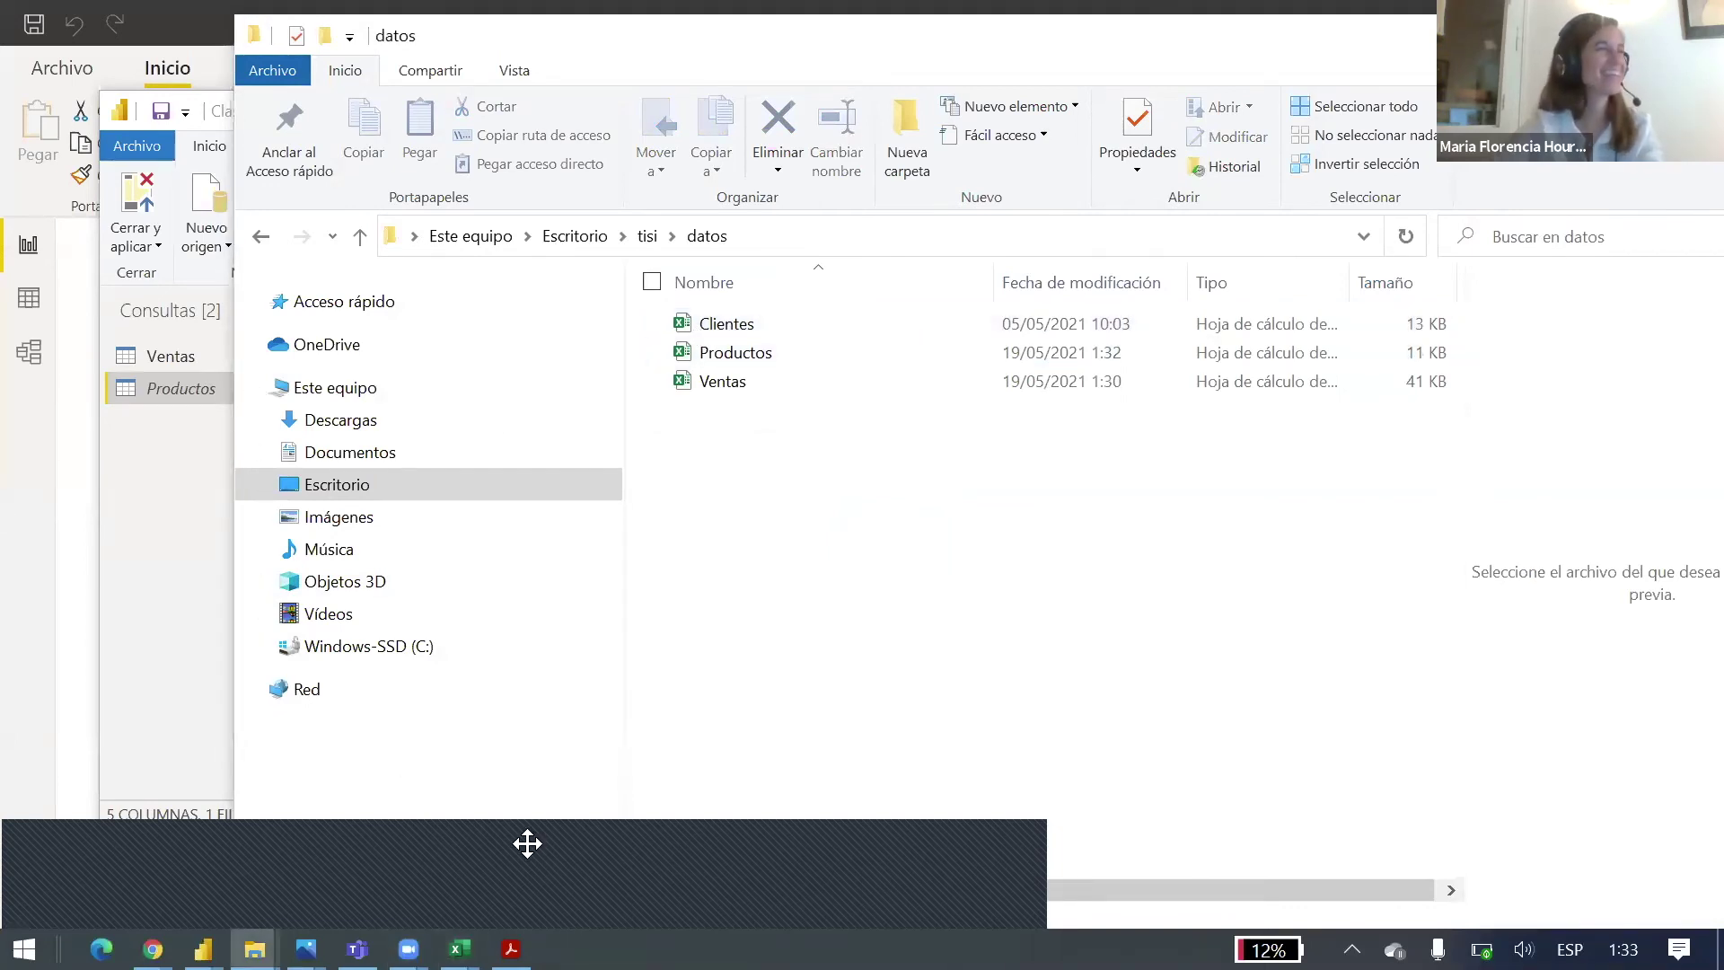
{"action": "left_click", "coordinate": [803, 375]}
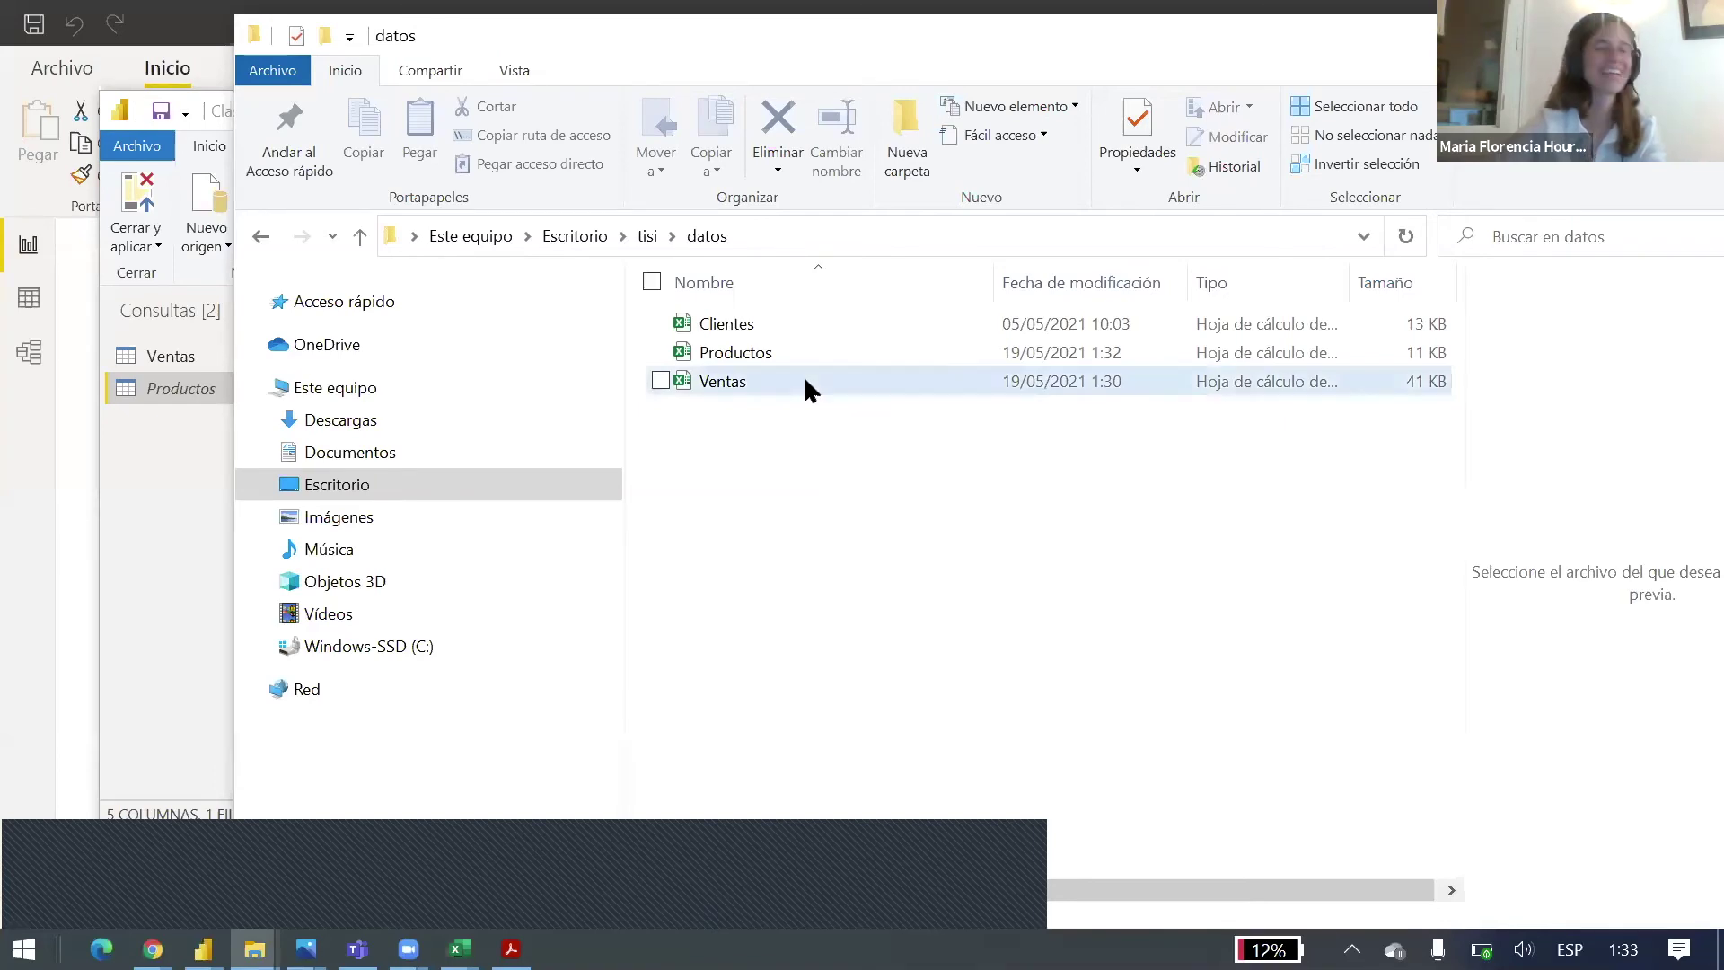
{"action": "double_click", "coordinate": [1010, 36]}
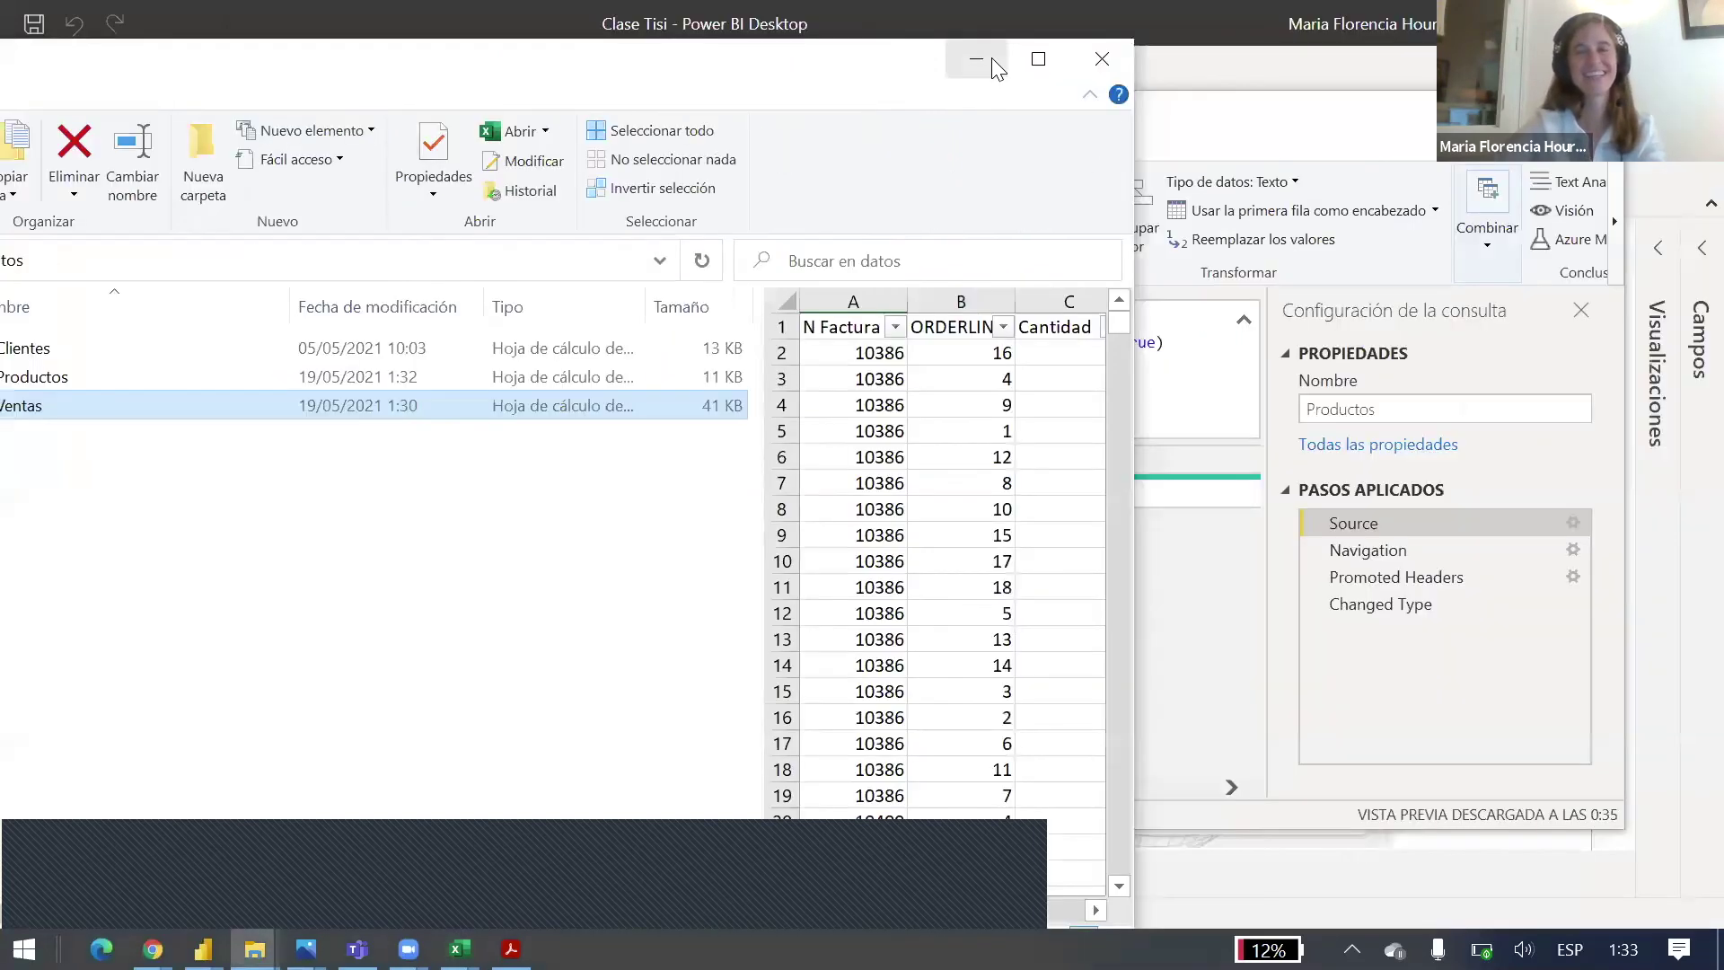
{"action": "left_click", "coordinate": [992, 60]}
Step: Switch to the Ventas workbook, go to the start of the data and select the whole Producto column F
{"action": "key", "text": "alt+Tab"}
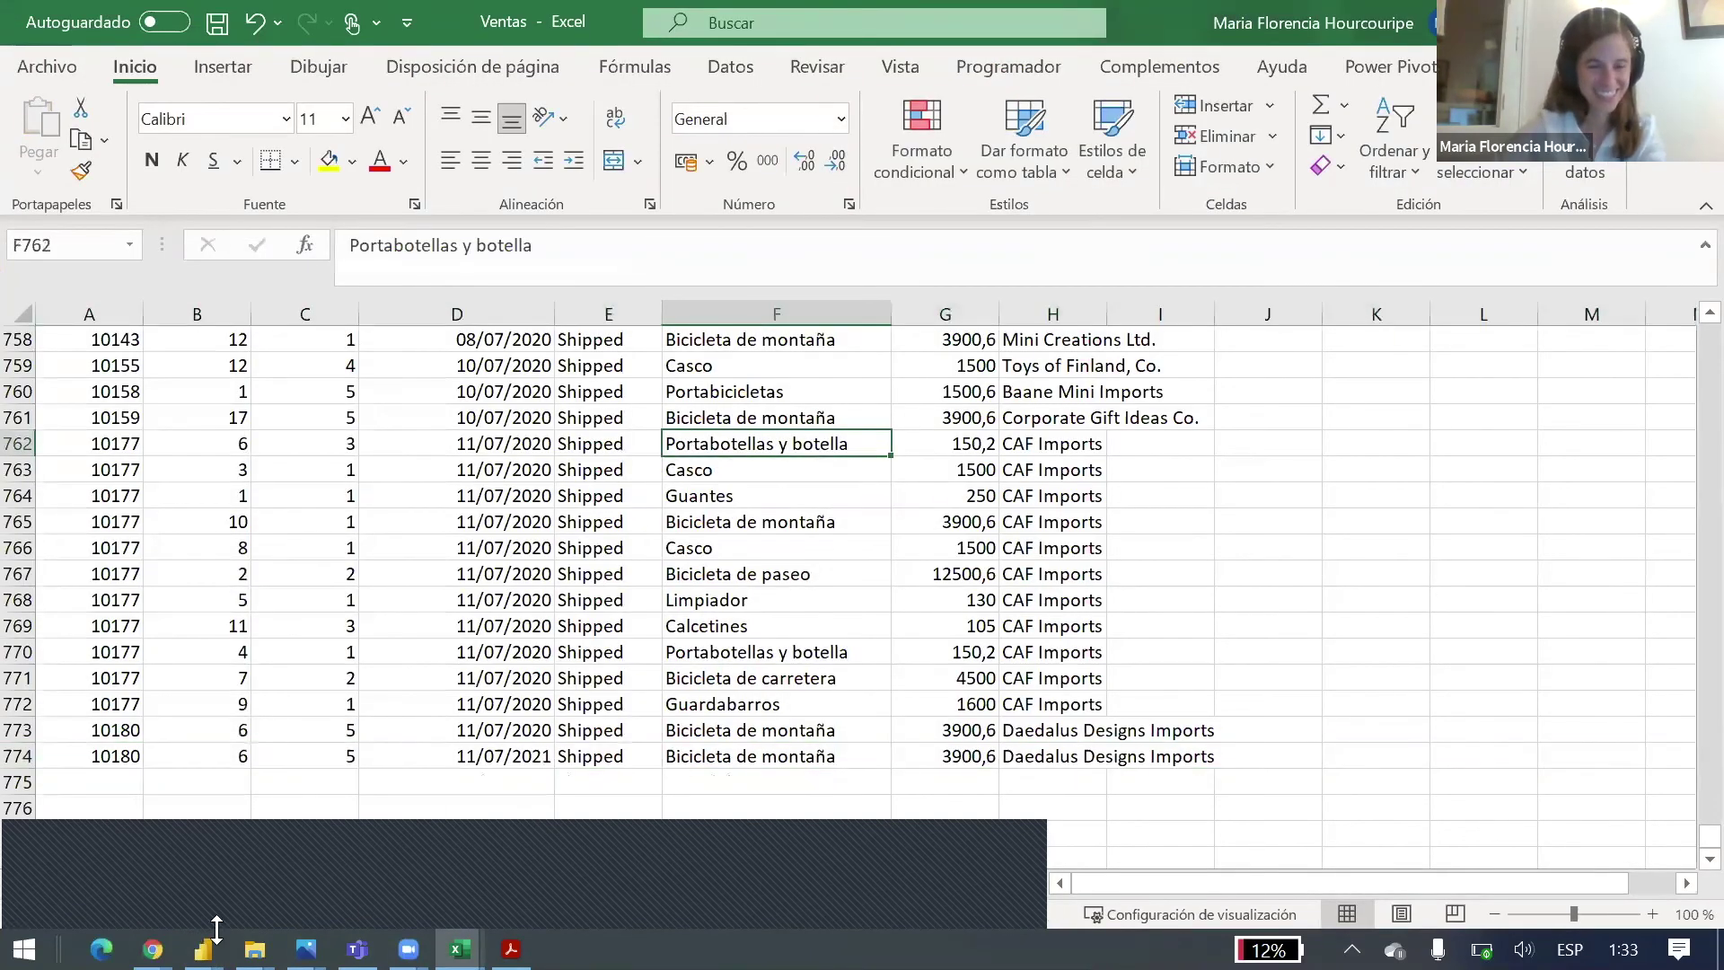
{"action": "left_click", "coordinate": [751, 474]}
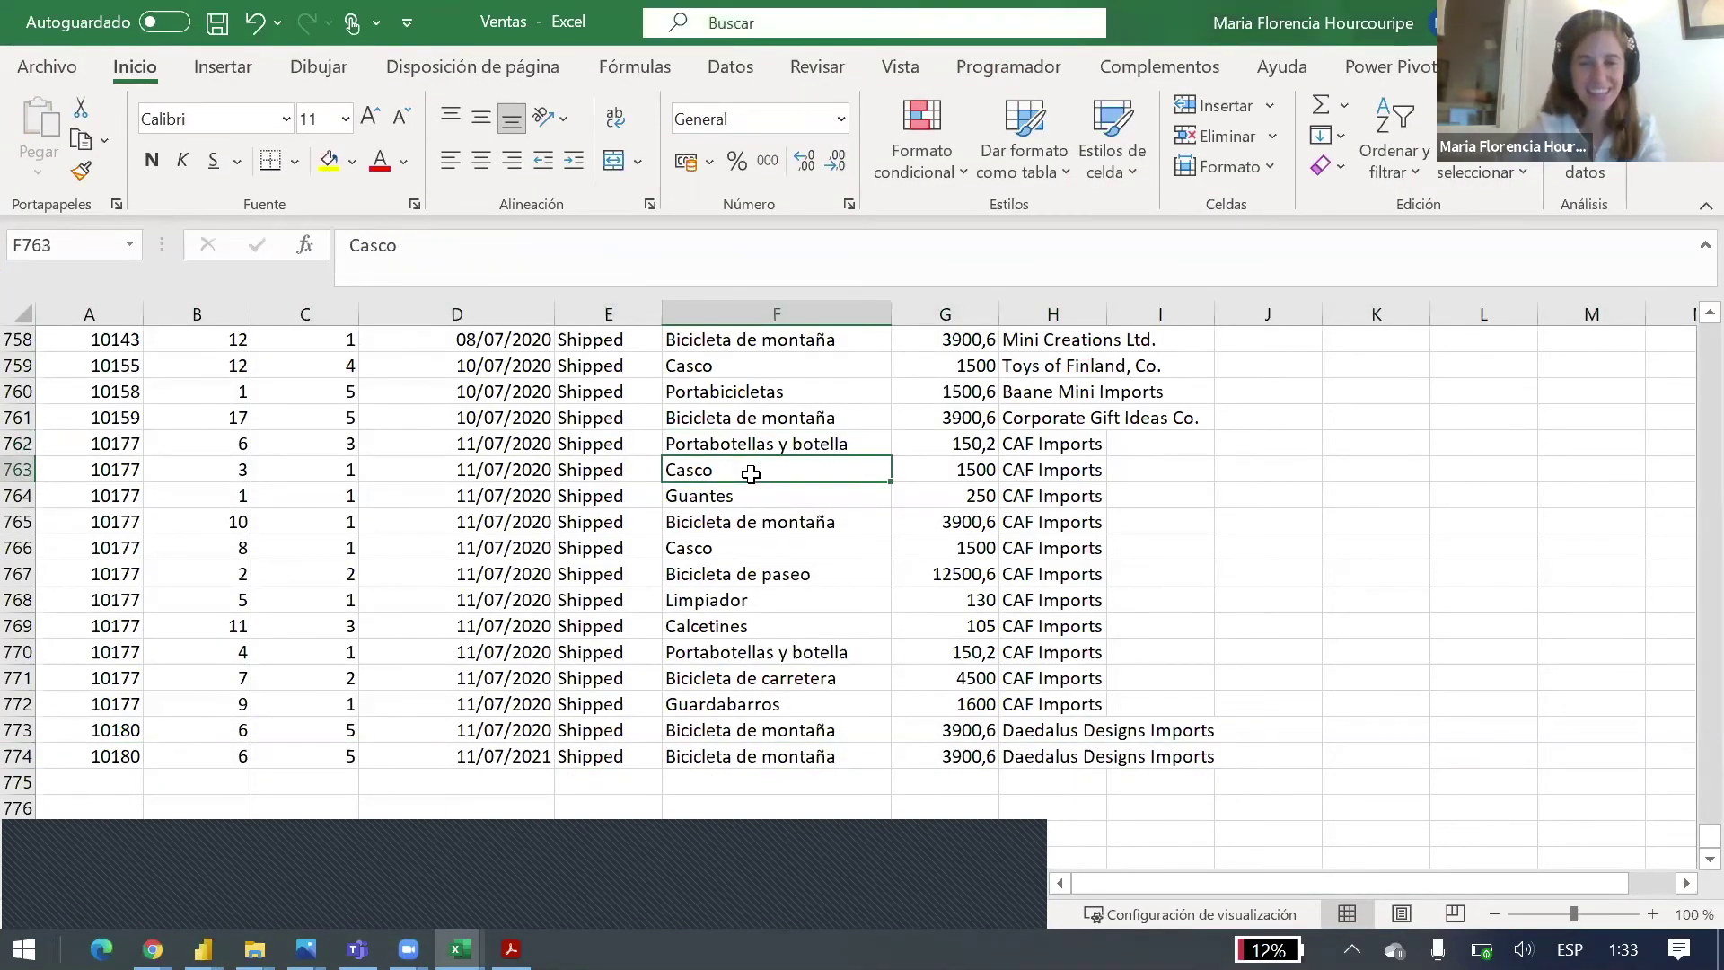
{"action": "key", "text": "ctrl+Up"}
{"action": "left_click", "coordinate": [730, 313]}
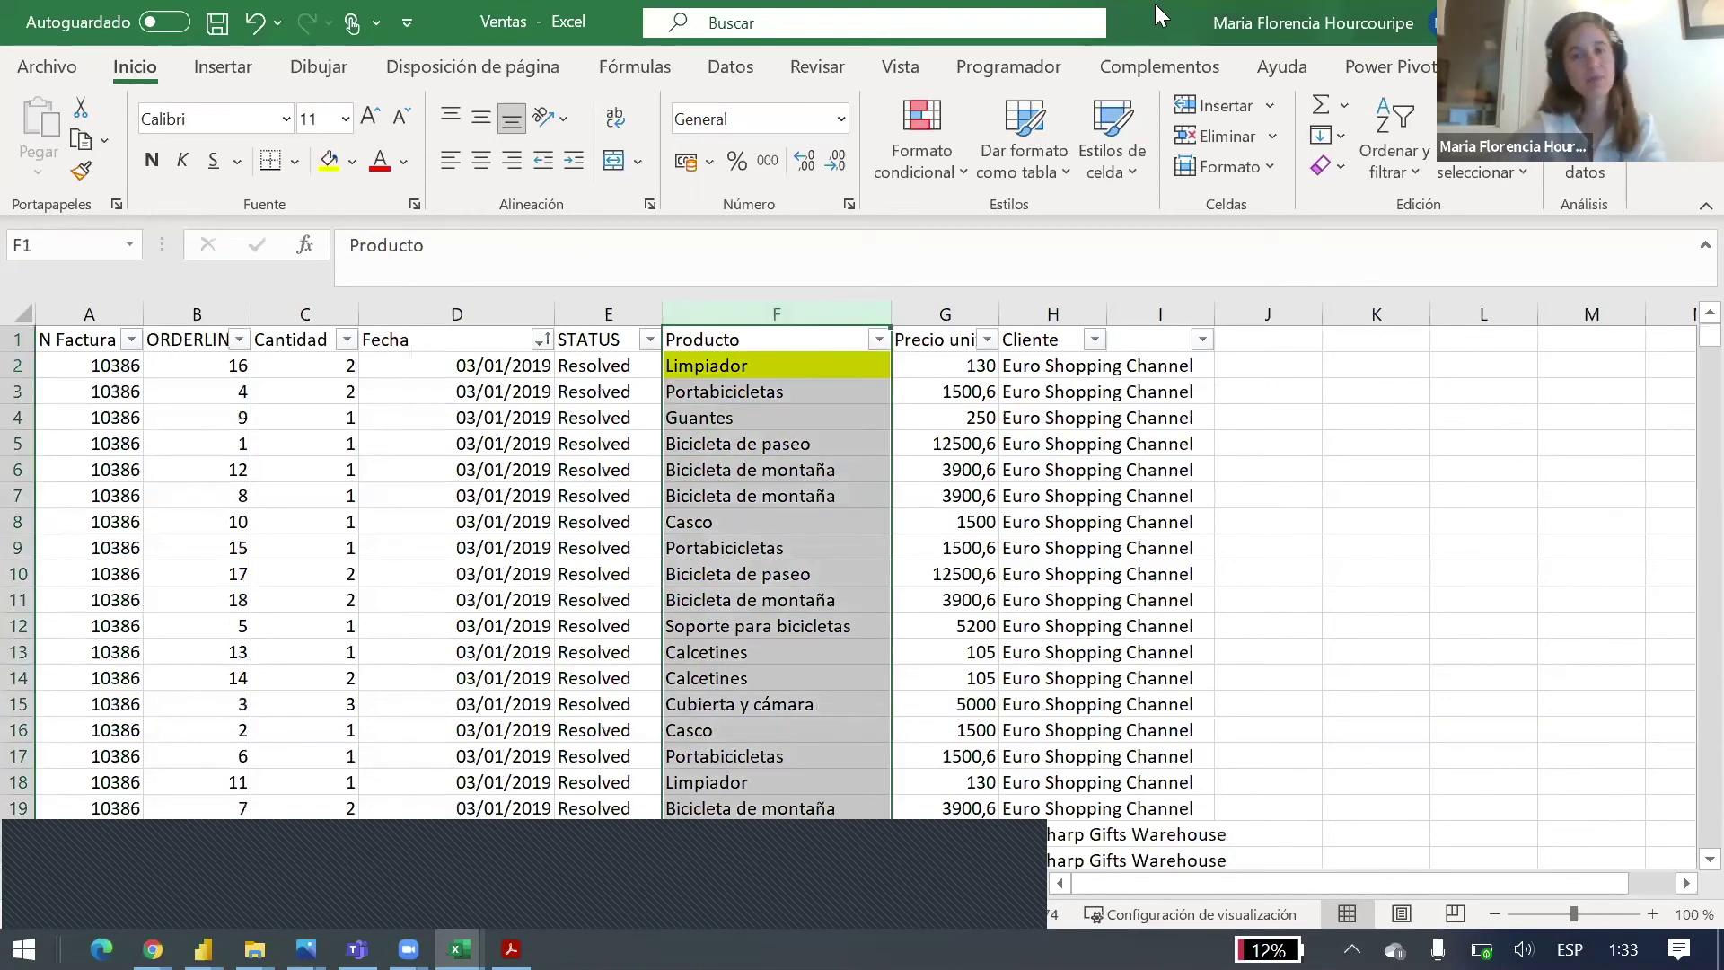
{"action": "double_click", "coordinate": [1162, 15]}
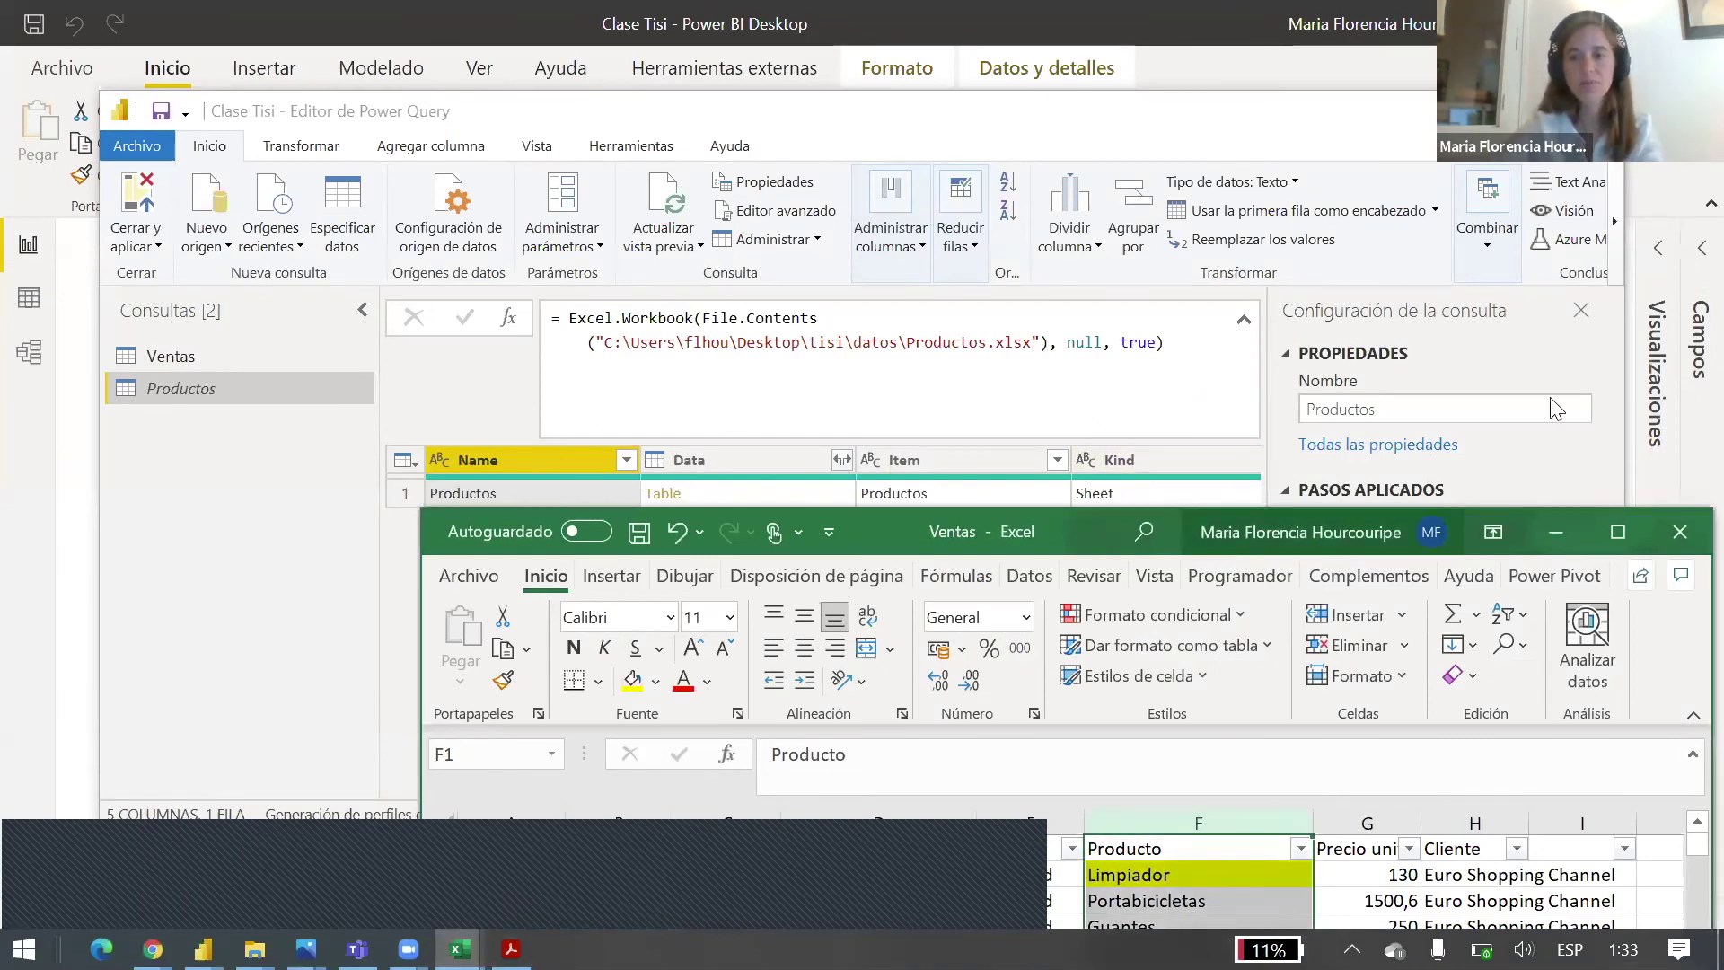
{"action": "key", "text": "super+shift+Right"}
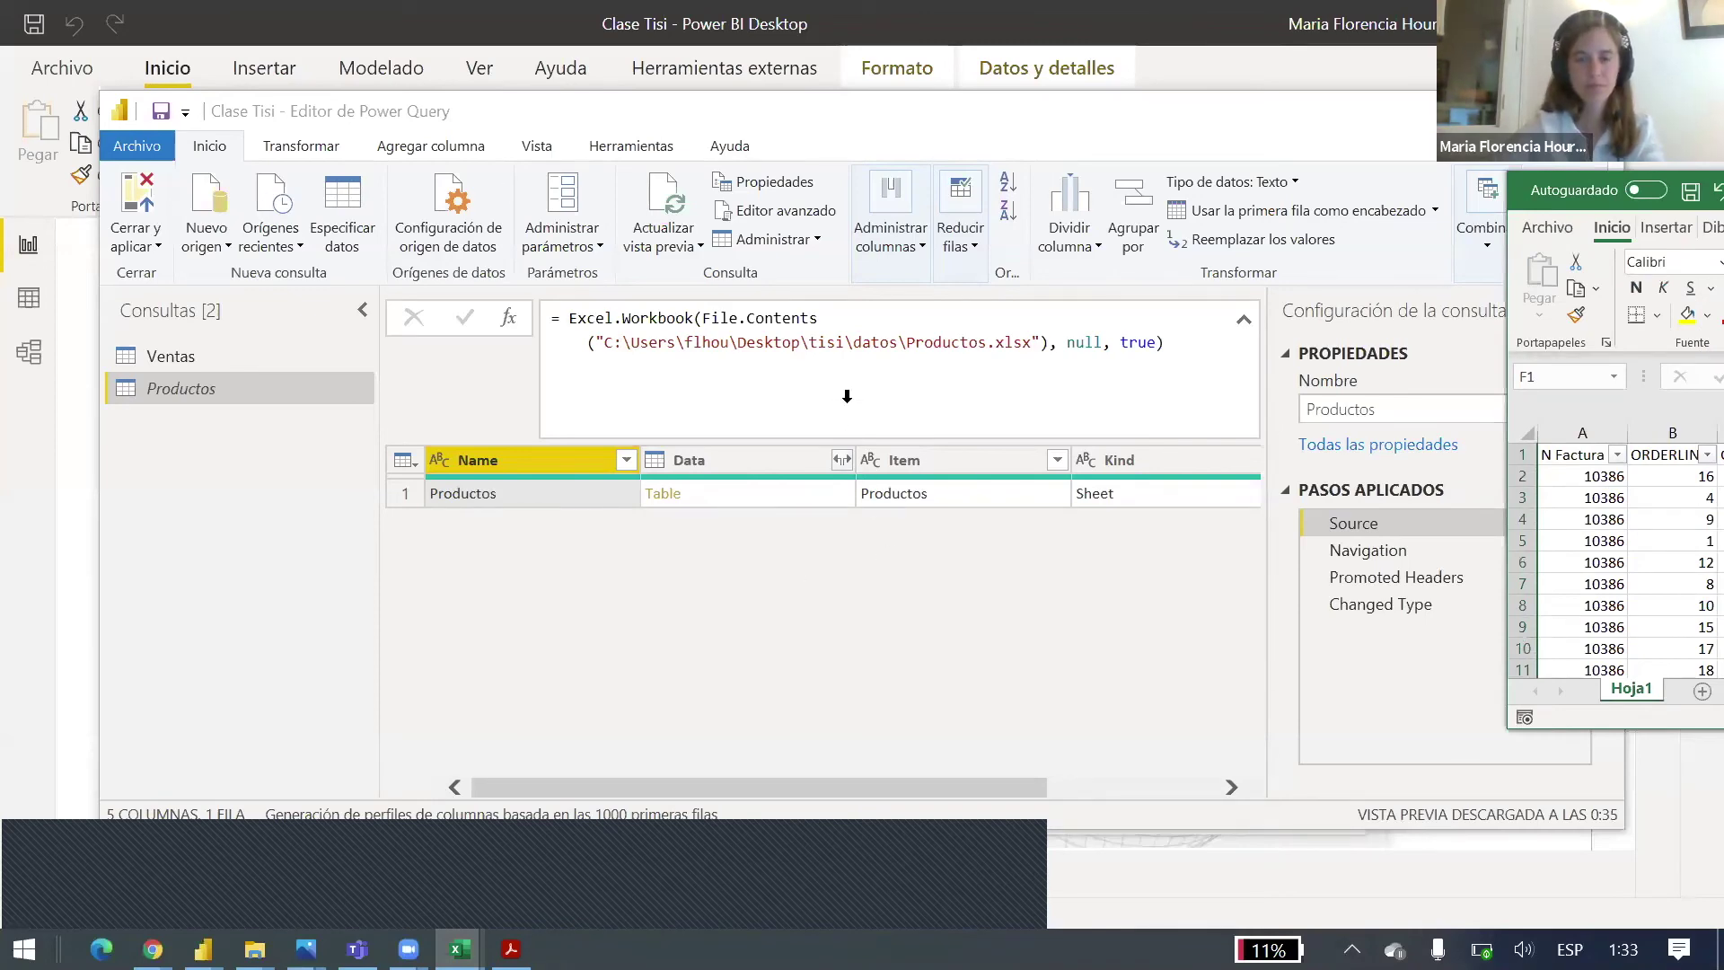
{"action": "key", "text": "super+shift+Left"}
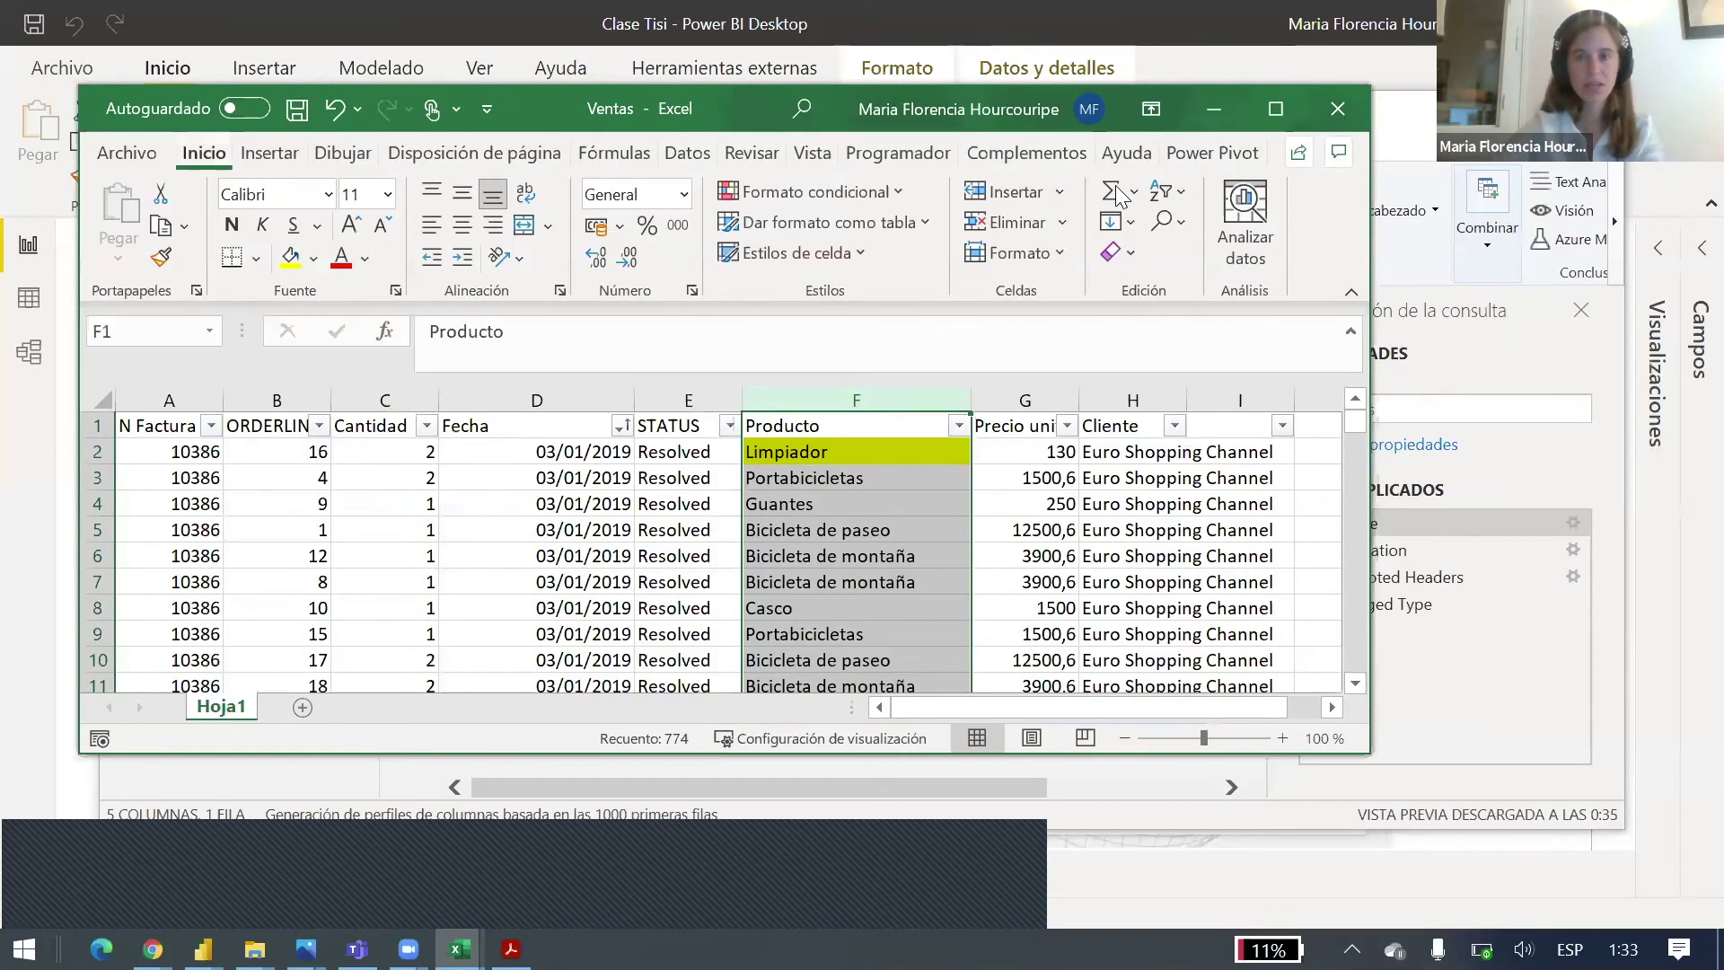
{"action": "left_click", "coordinate": [1275, 108]}
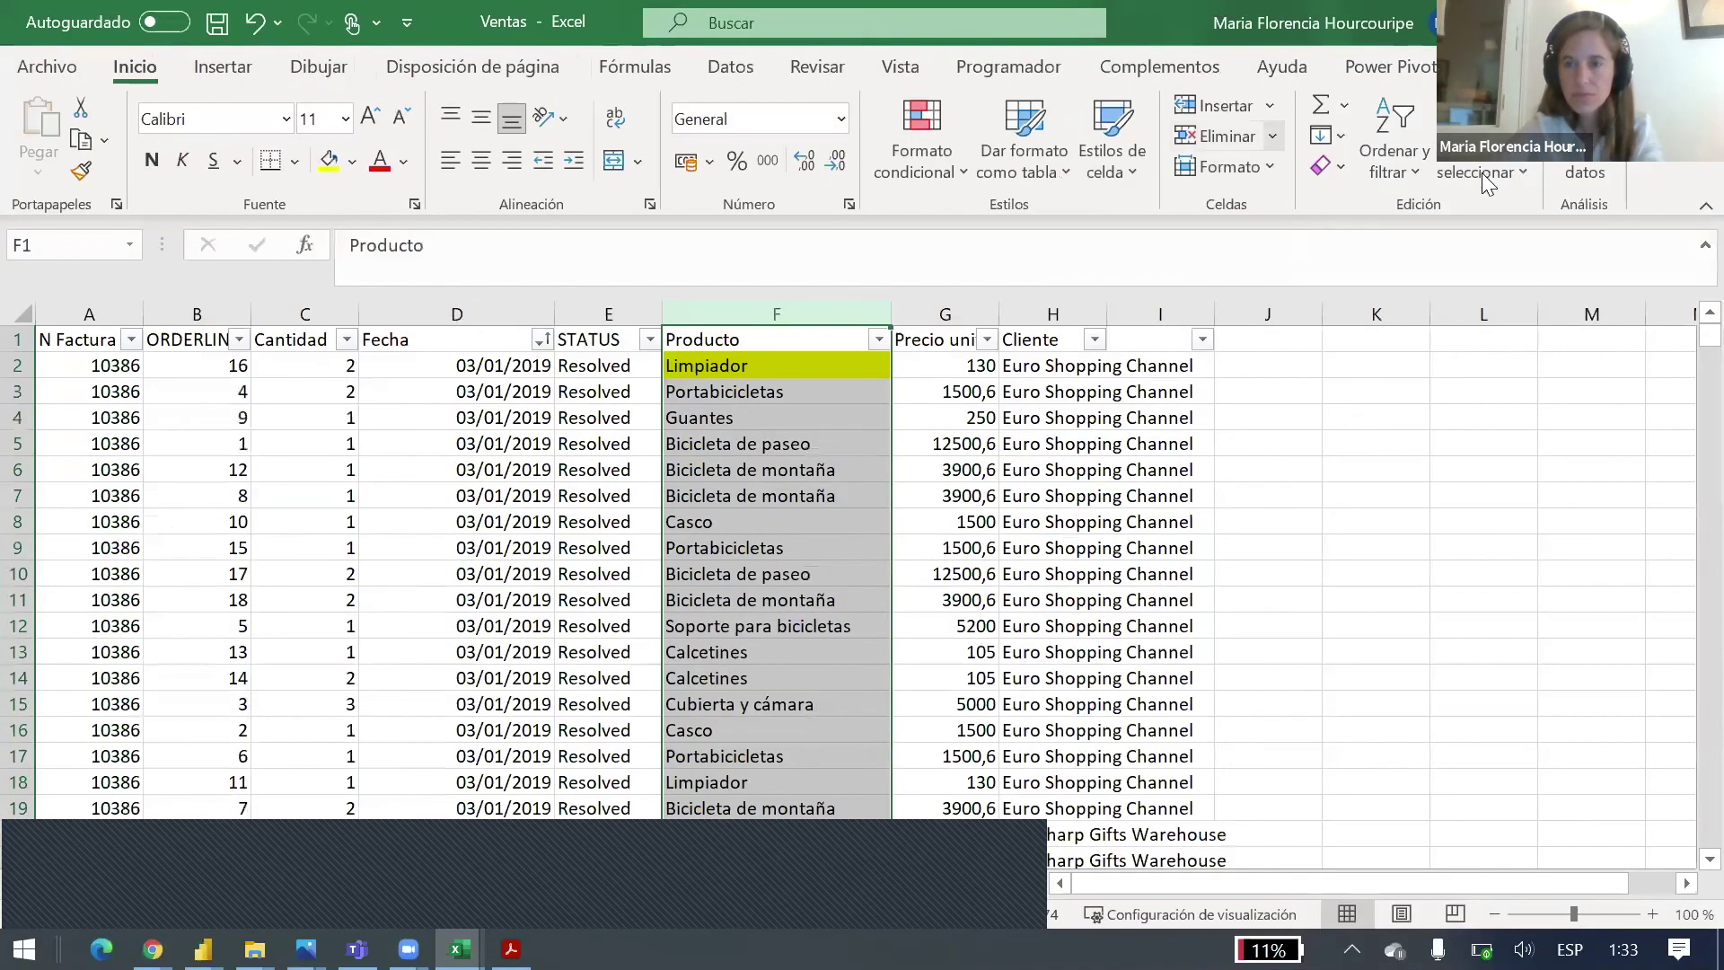
Step: Replace every "Cubierta y cámara" with "Mochila" in the Ventas workbook and close the replace dialog
{"action": "left_click", "coordinate": [1484, 174]}
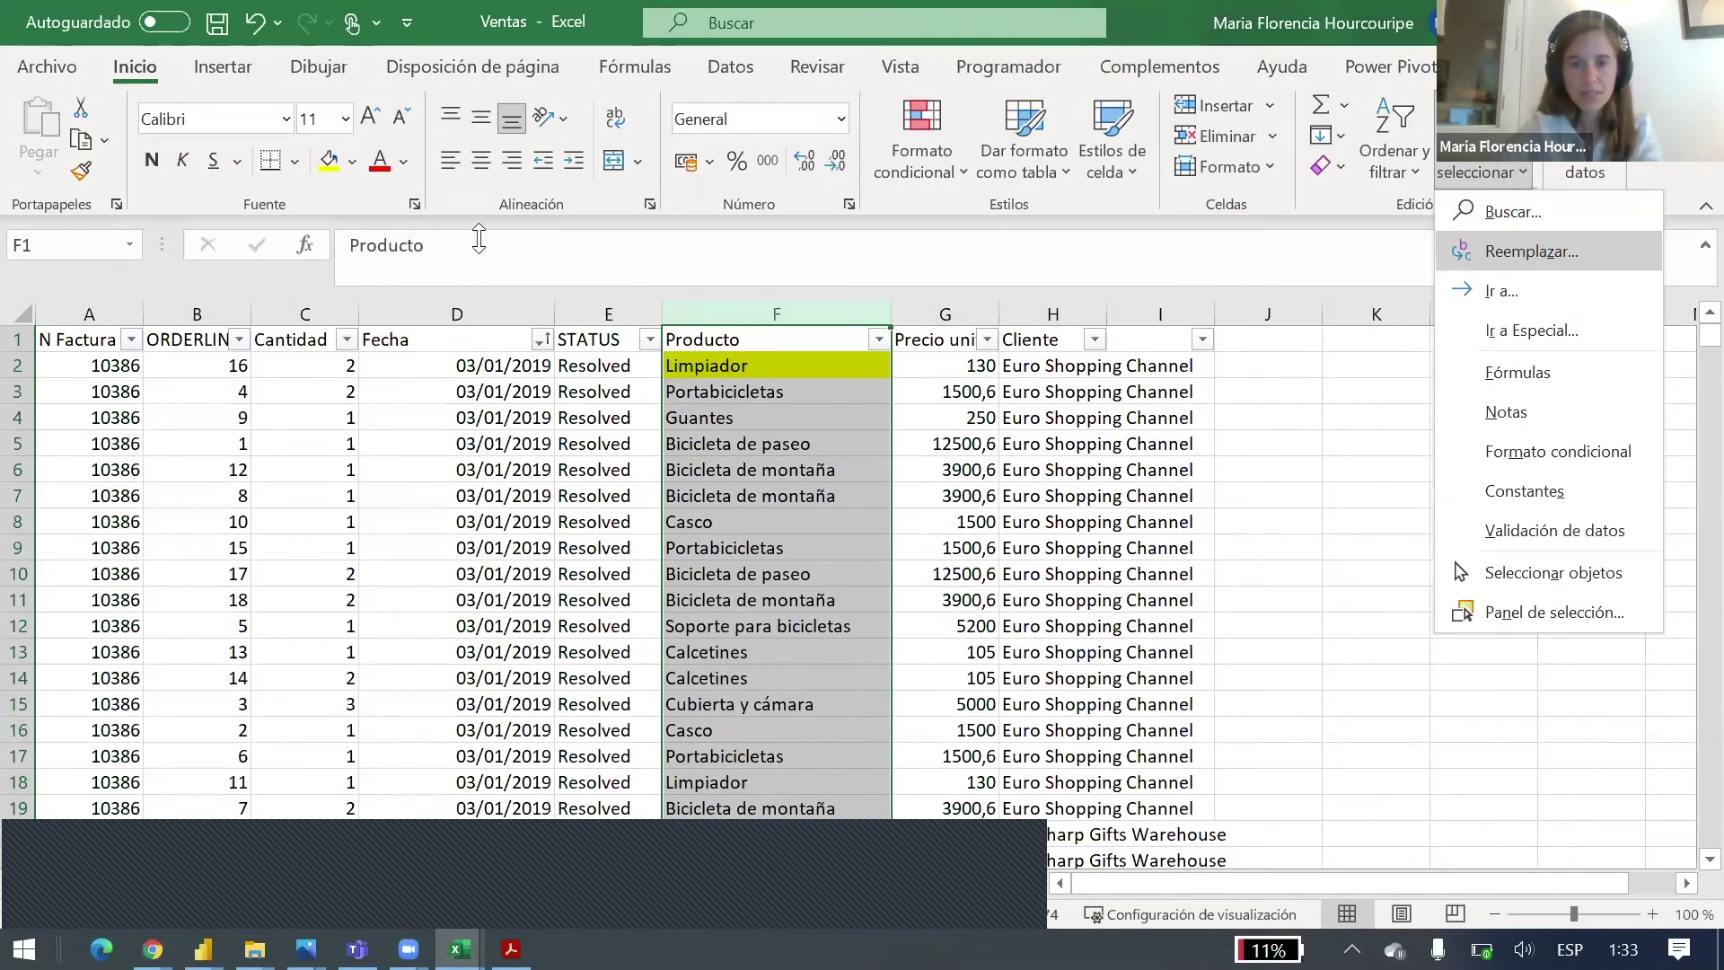
{"action": "key", "text": "Return"}
{"action": "left_click", "coordinate": [854, 699]}
{"action": "key", "text": "ctrl+c"}
{"action": "left_click", "coordinate": [1106, 384]}
{"action": "key", "text": "ctrl+v"}
{"action": "left_click", "coordinate": [1101, 409]}
{"action": "type", "text": "Mochila"}
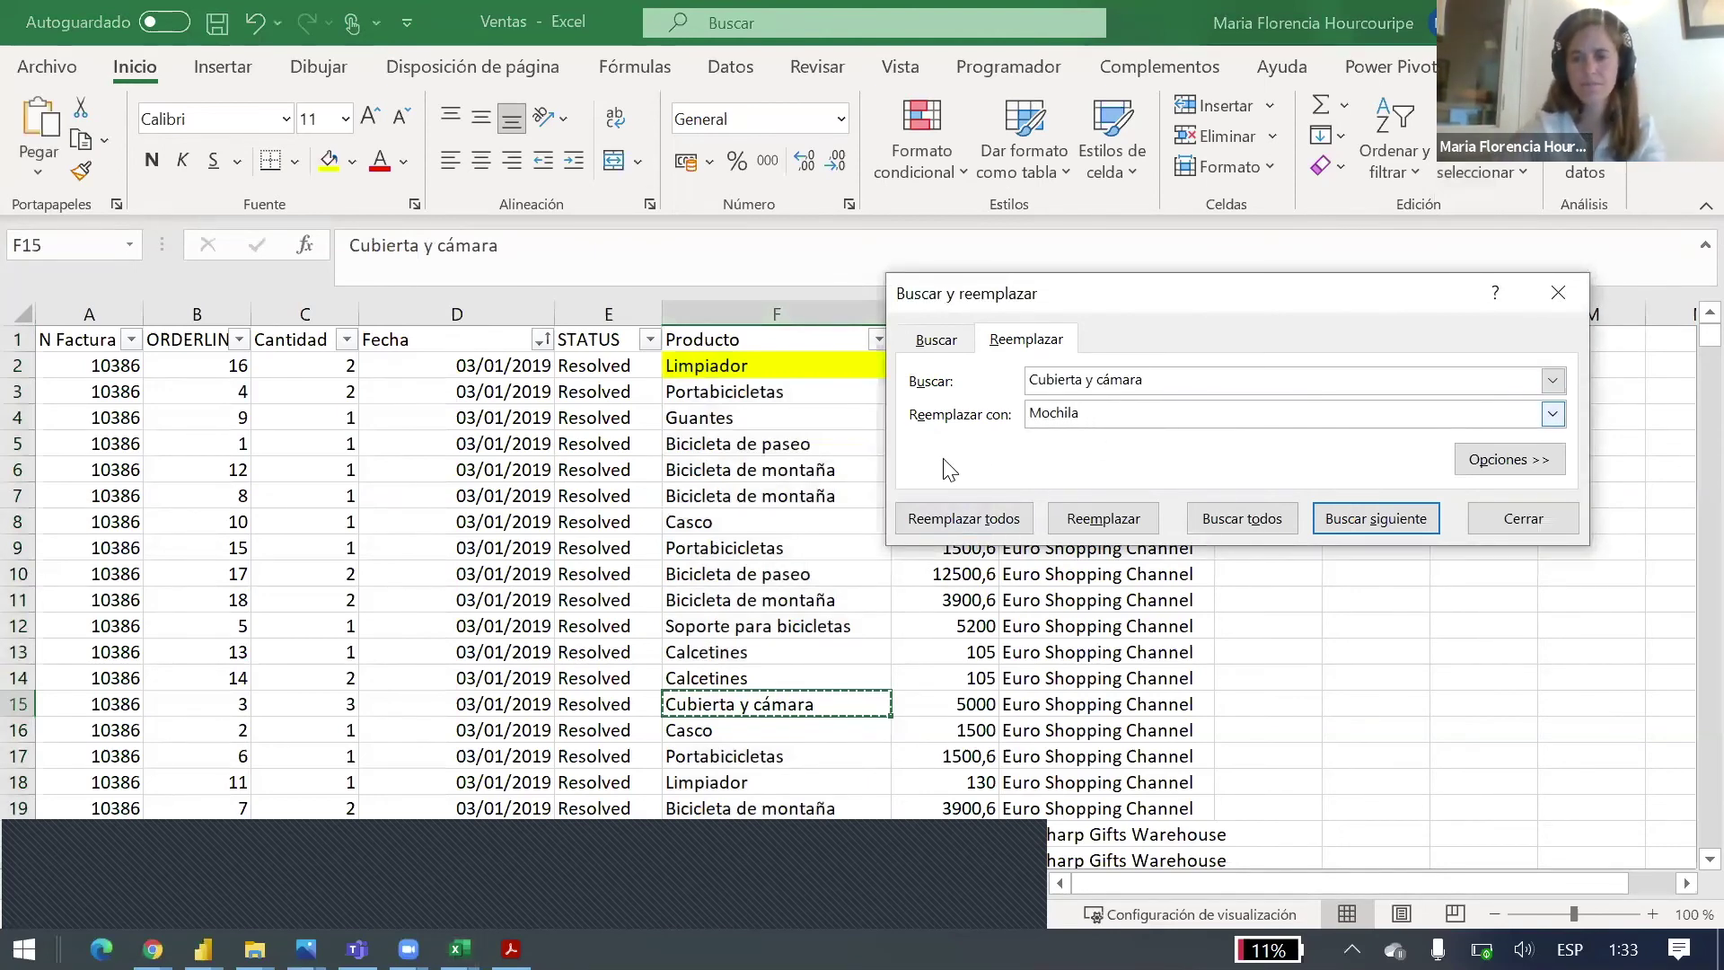
{"action": "left_click", "coordinate": [1003, 533]}
{"action": "left_click", "coordinate": [867, 543]}
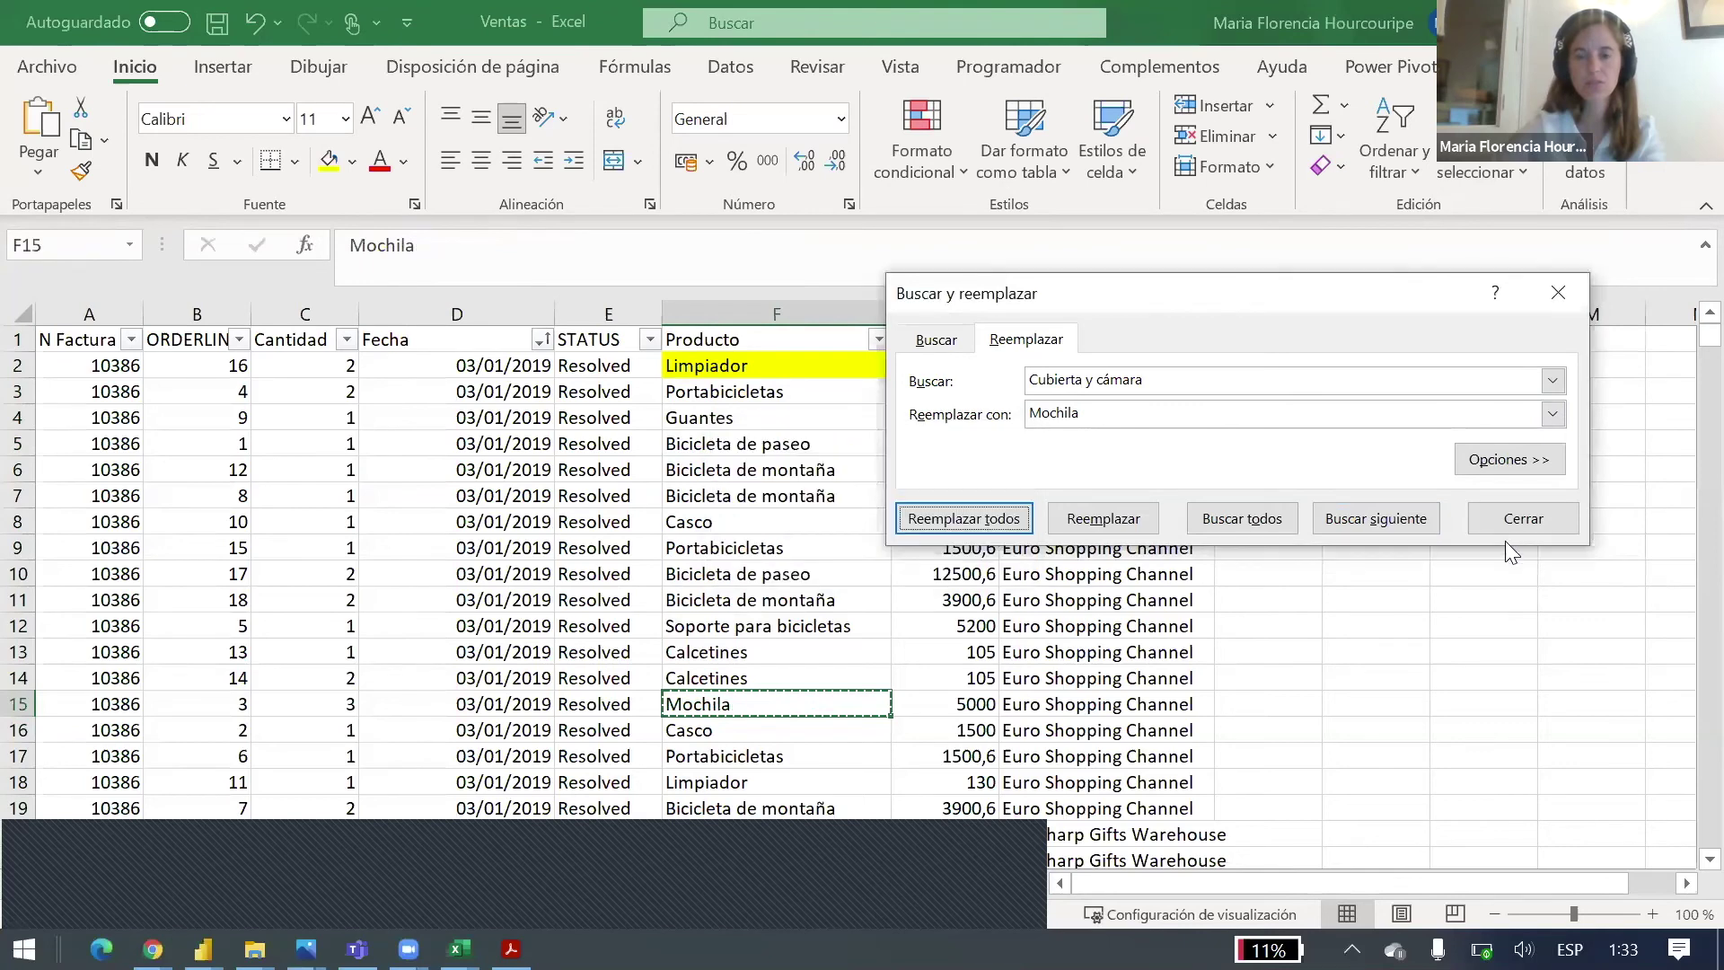
{"action": "left_click", "coordinate": [1523, 519]}
{"action": "key", "text": "Escape"}
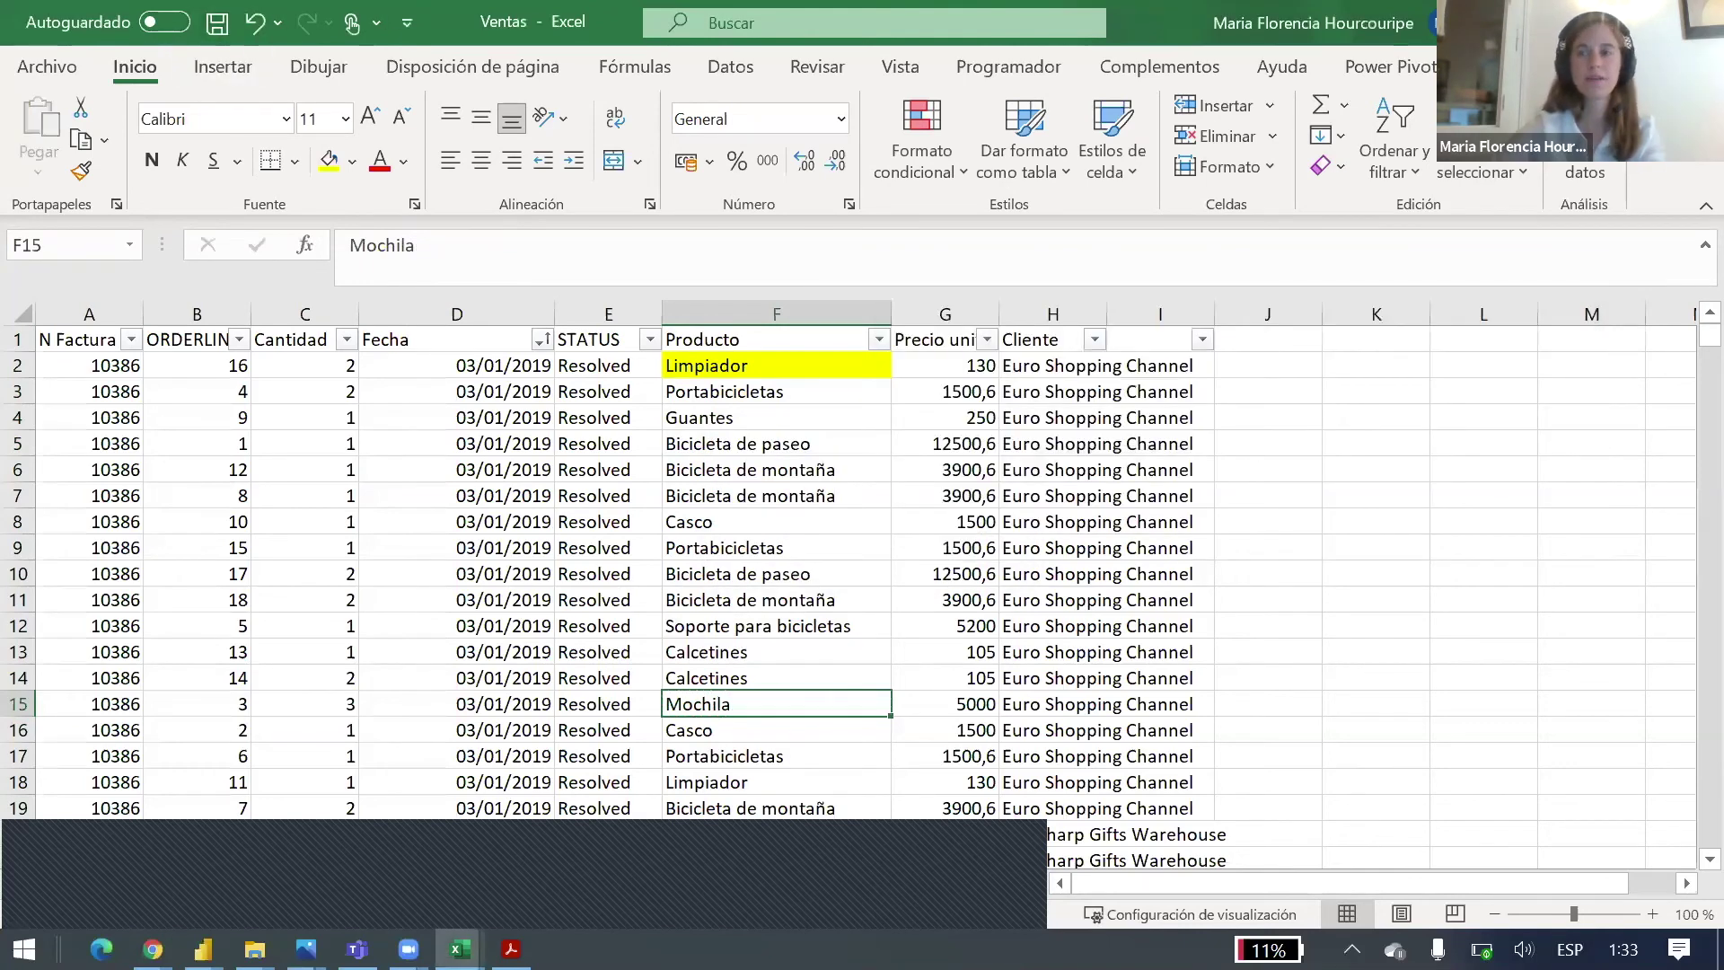
Step: Switch to the Clase Tisi report in Power BI Desktop, refresh its data and check the product bar chart
{"action": "key", "text": "alt+Tab"}
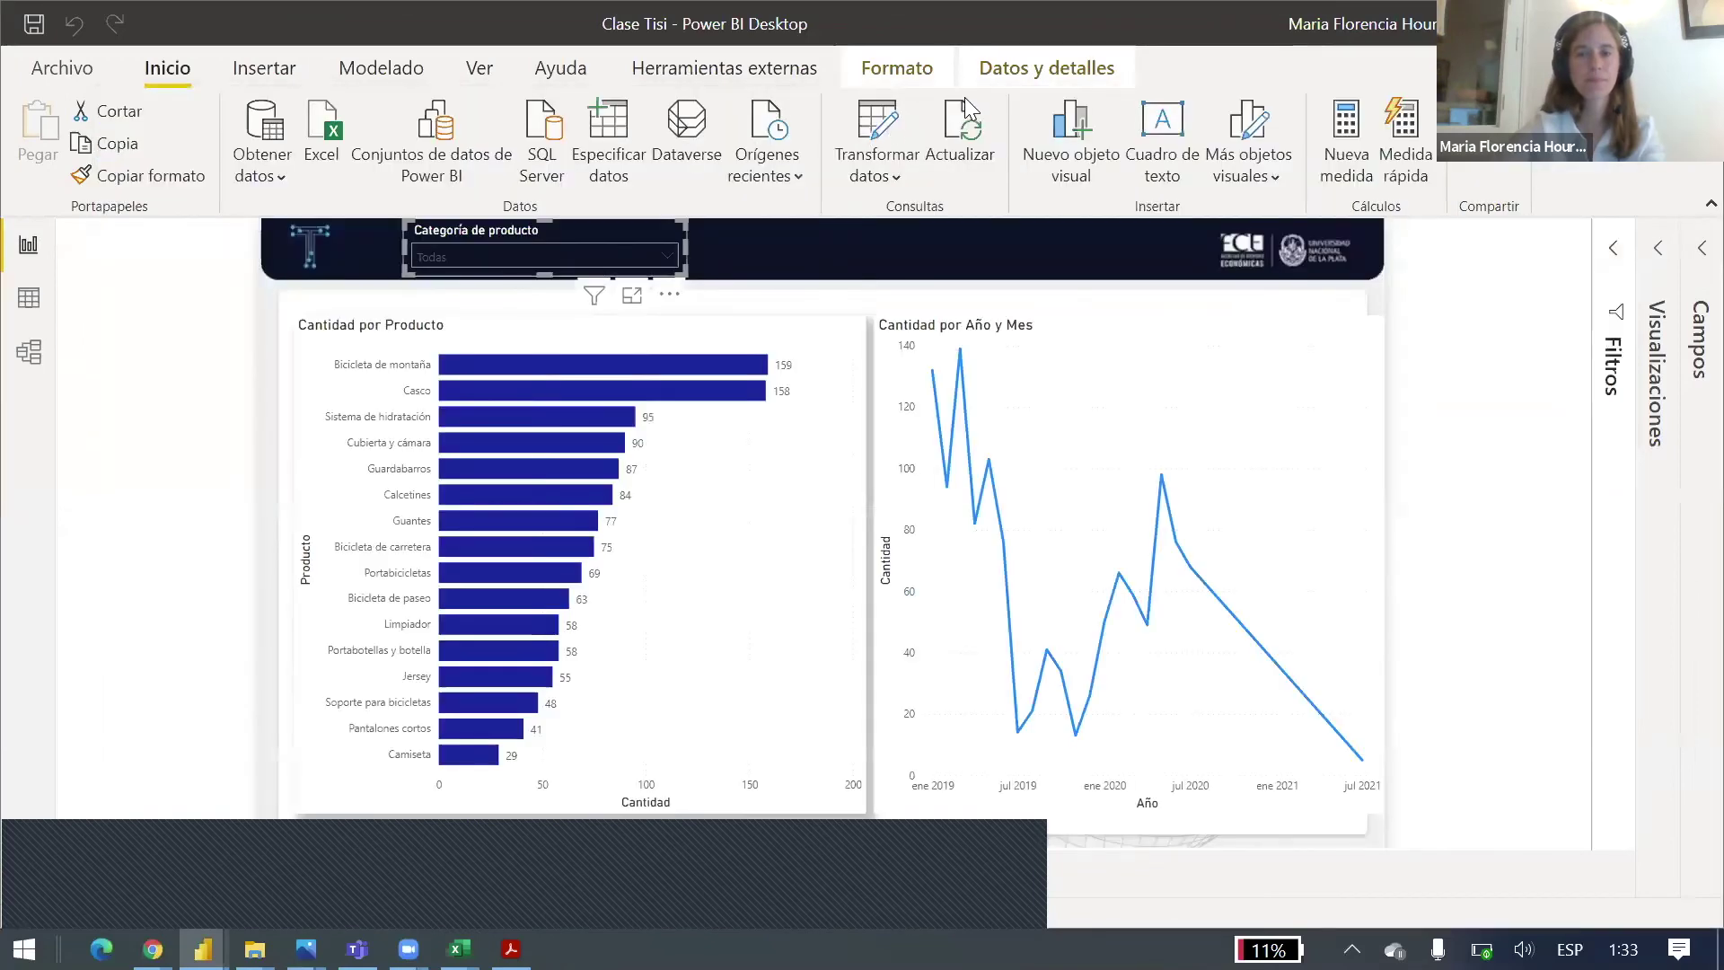
{"action": "left_click", "coordinate": [966, 127]}
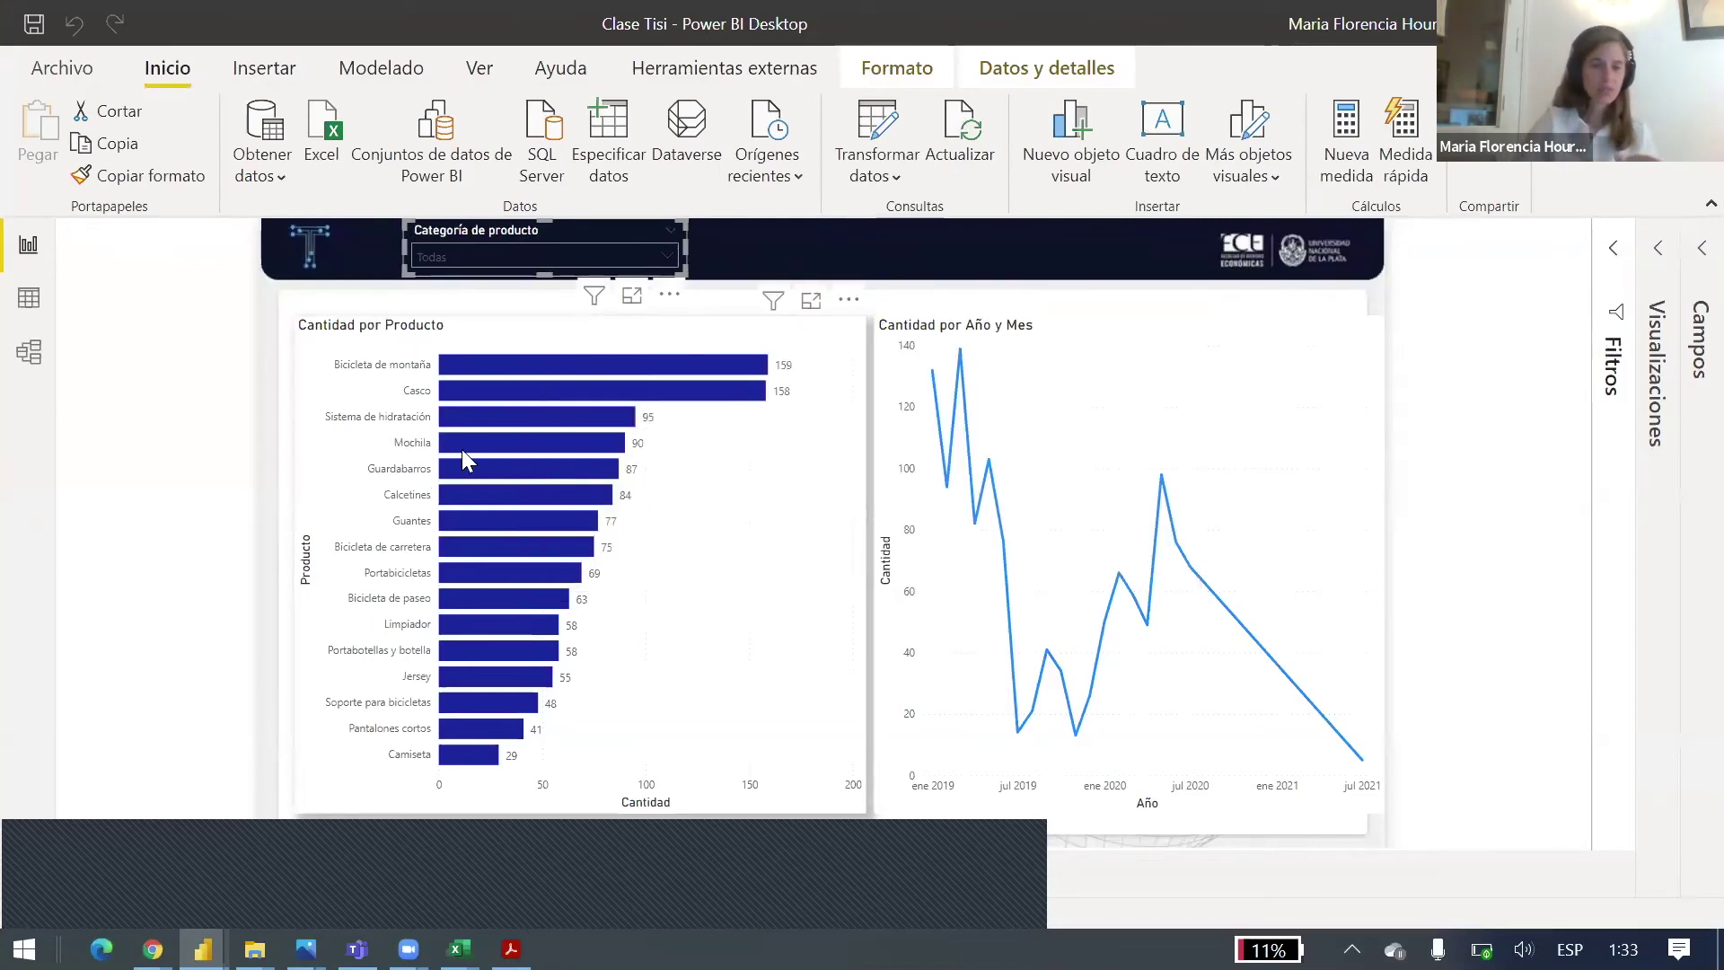
{"action": "mouse_move", "coordinate": [454, 465]}
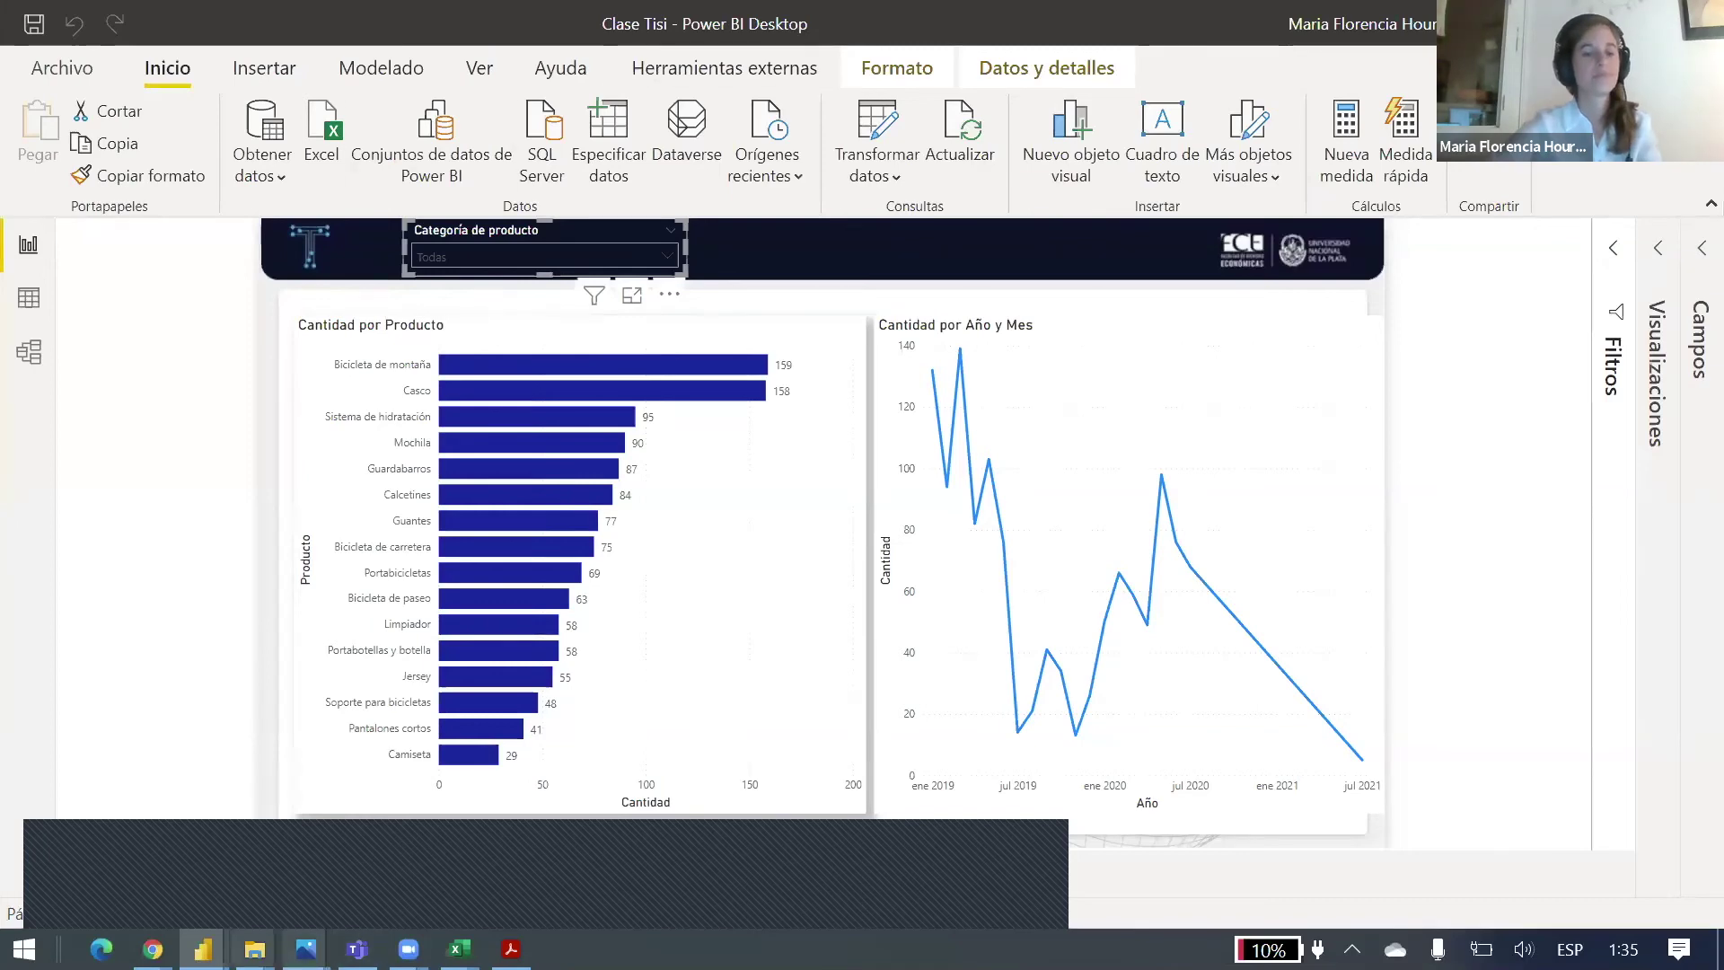
Step: Switch to the datos folder in File Explorer and show the Excel source files
{"action": "mouse_move", "coordinate": [254, 949]}
{"action": "left_click", "coordinate": [321, 870]}
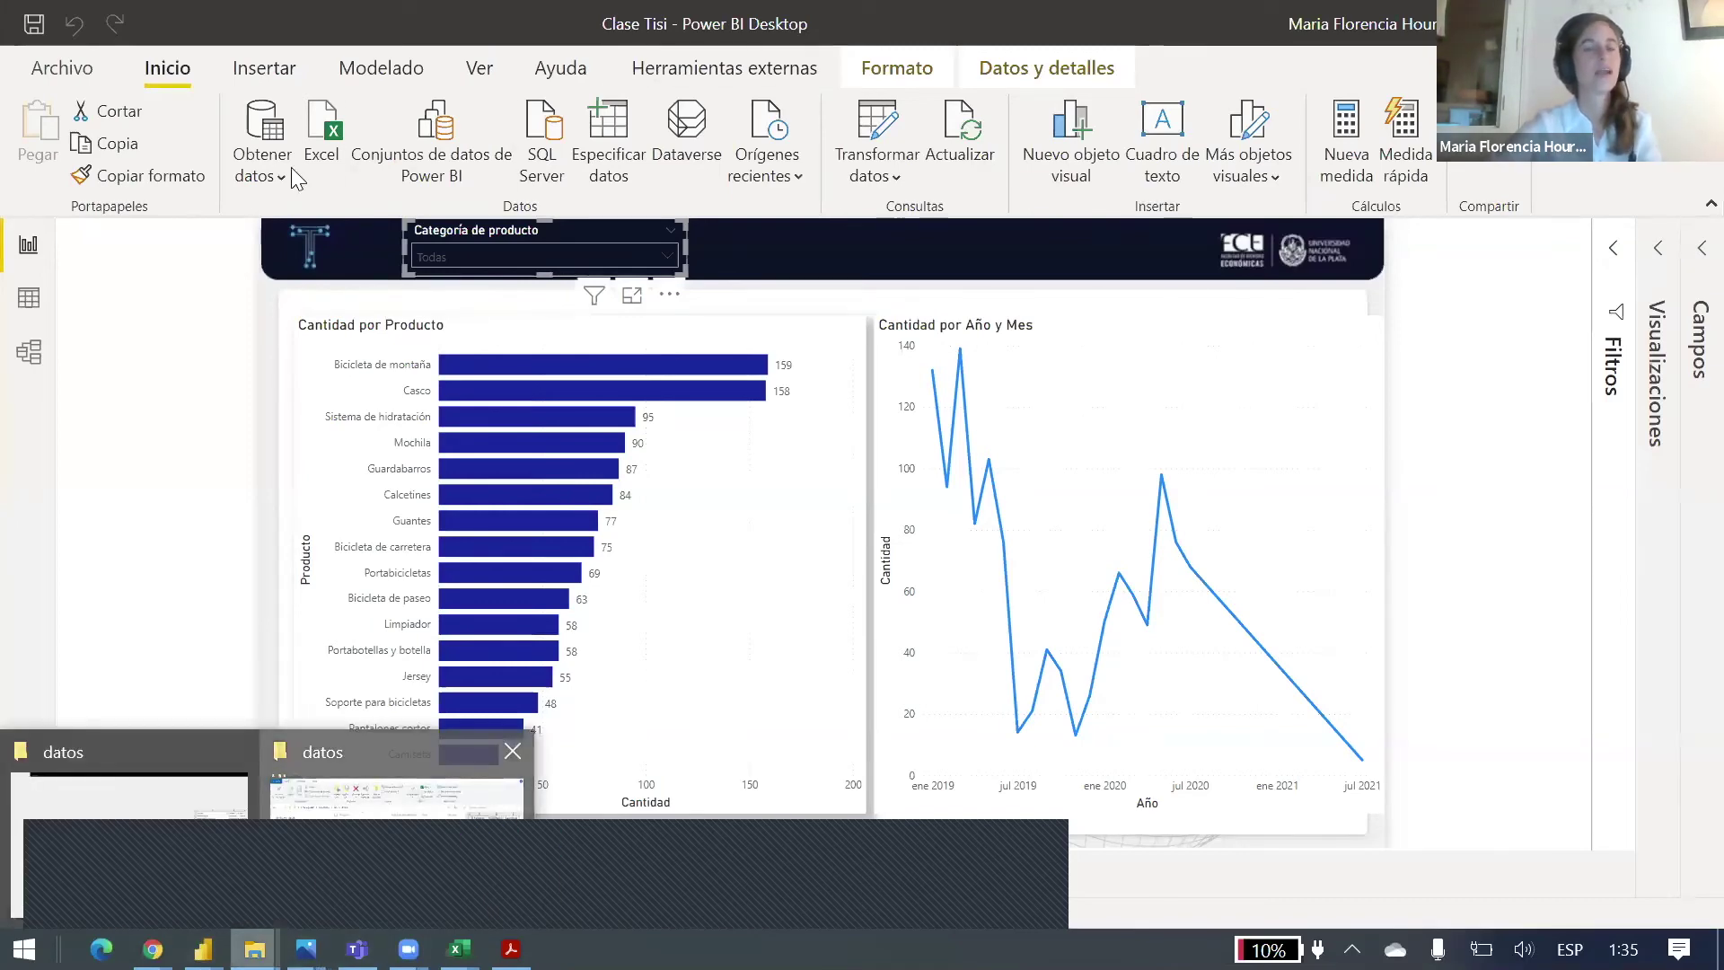
{"action": "double_click", "coordinate": [262, 41]}
{"action": "left_click_drag", "start_coordinate": [660, 27], "coordinate": [1195, 4]}
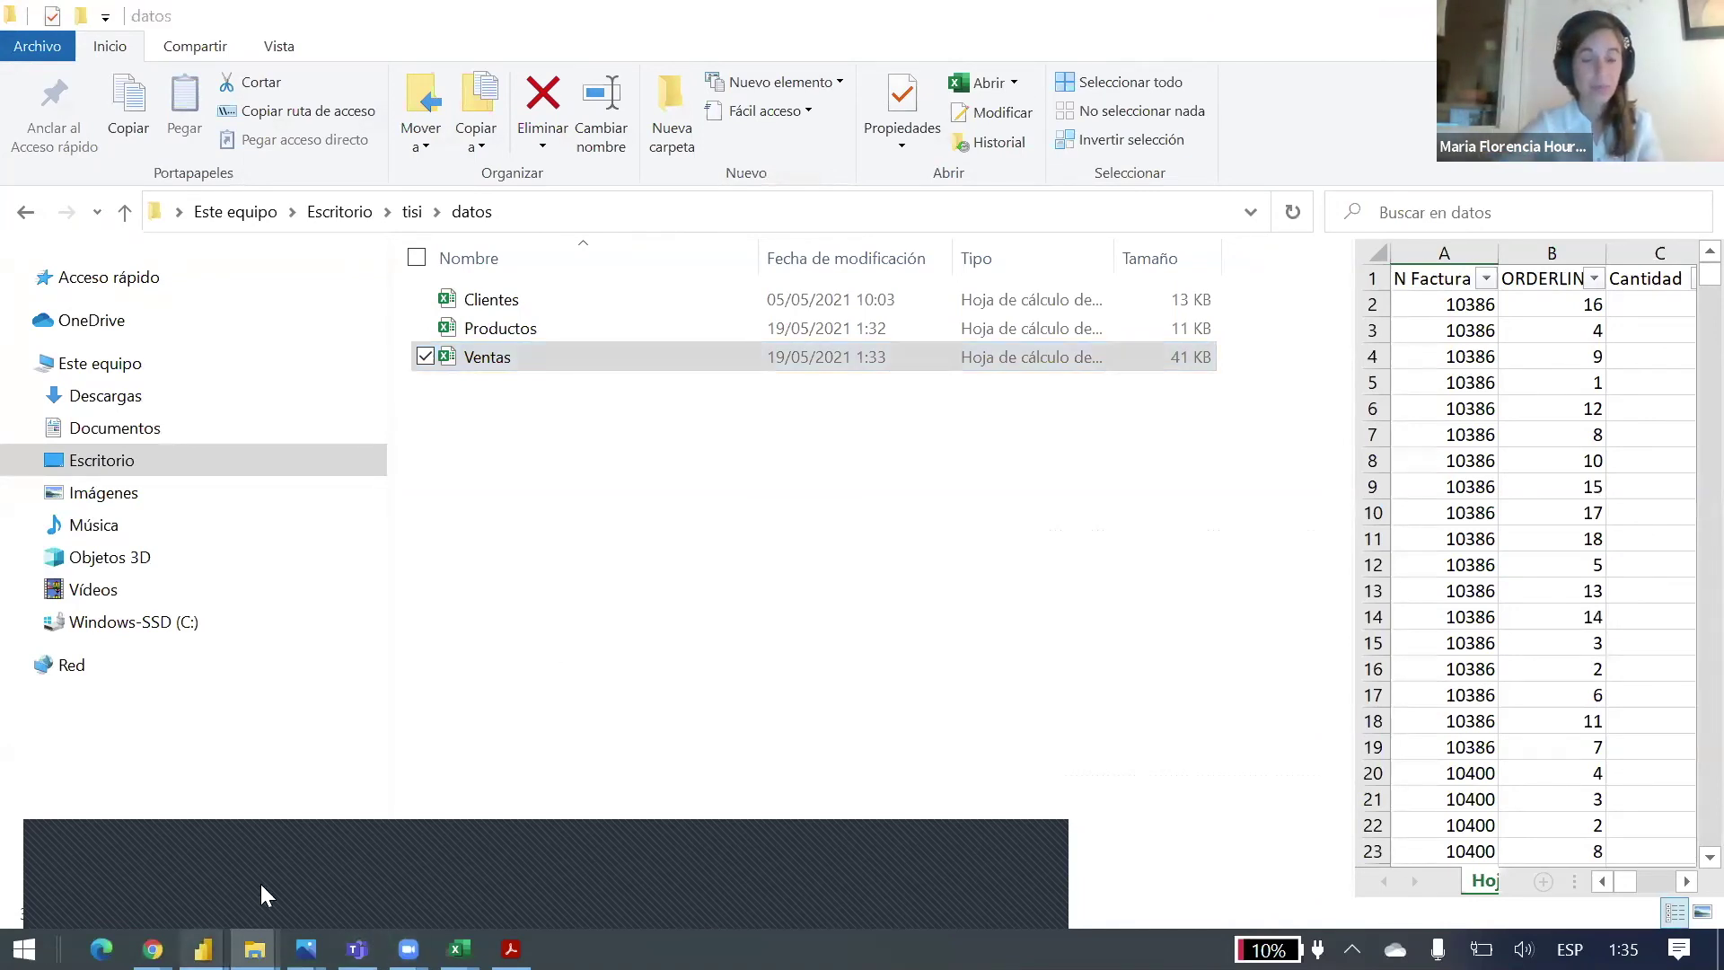
Step: Return to Power BI Desktop and start a new data connection to a SQL Server database
{"action": "mouse_move", "coordinate": [203, 950]}
{"action": "left_click", "coordinate": [427, 833]}
{"action": "left_click", "coordinate": [265, 171]}
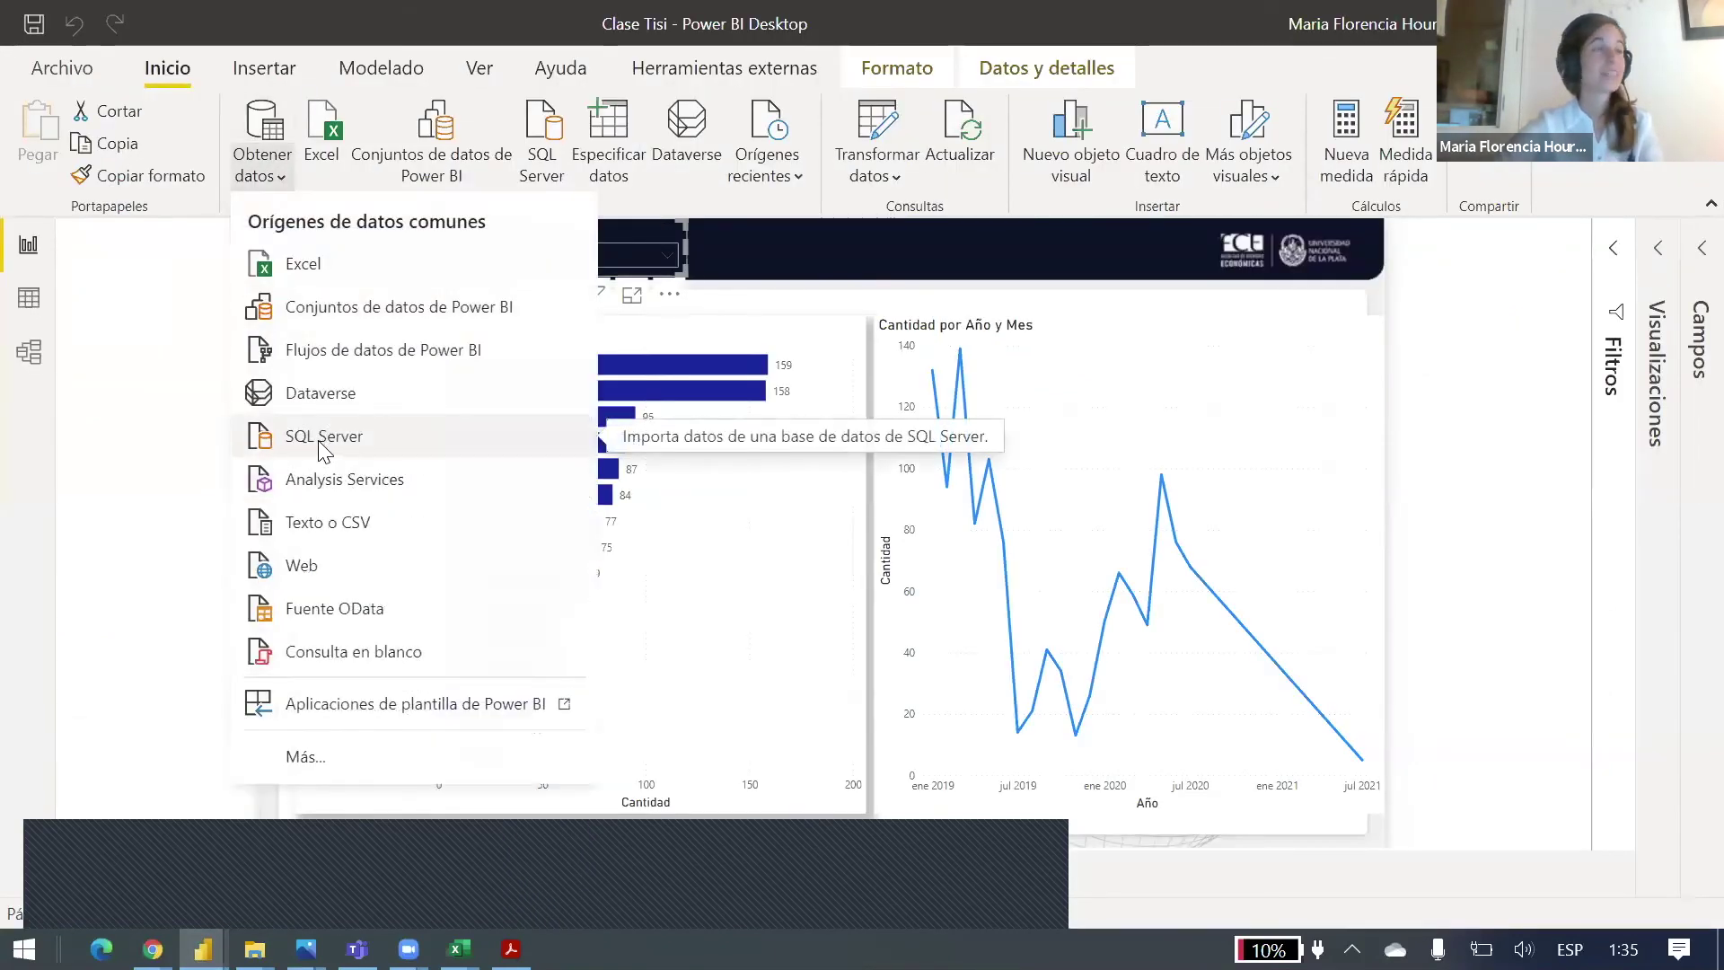
{"action": "left_click", "coordinate": [325, 440]}
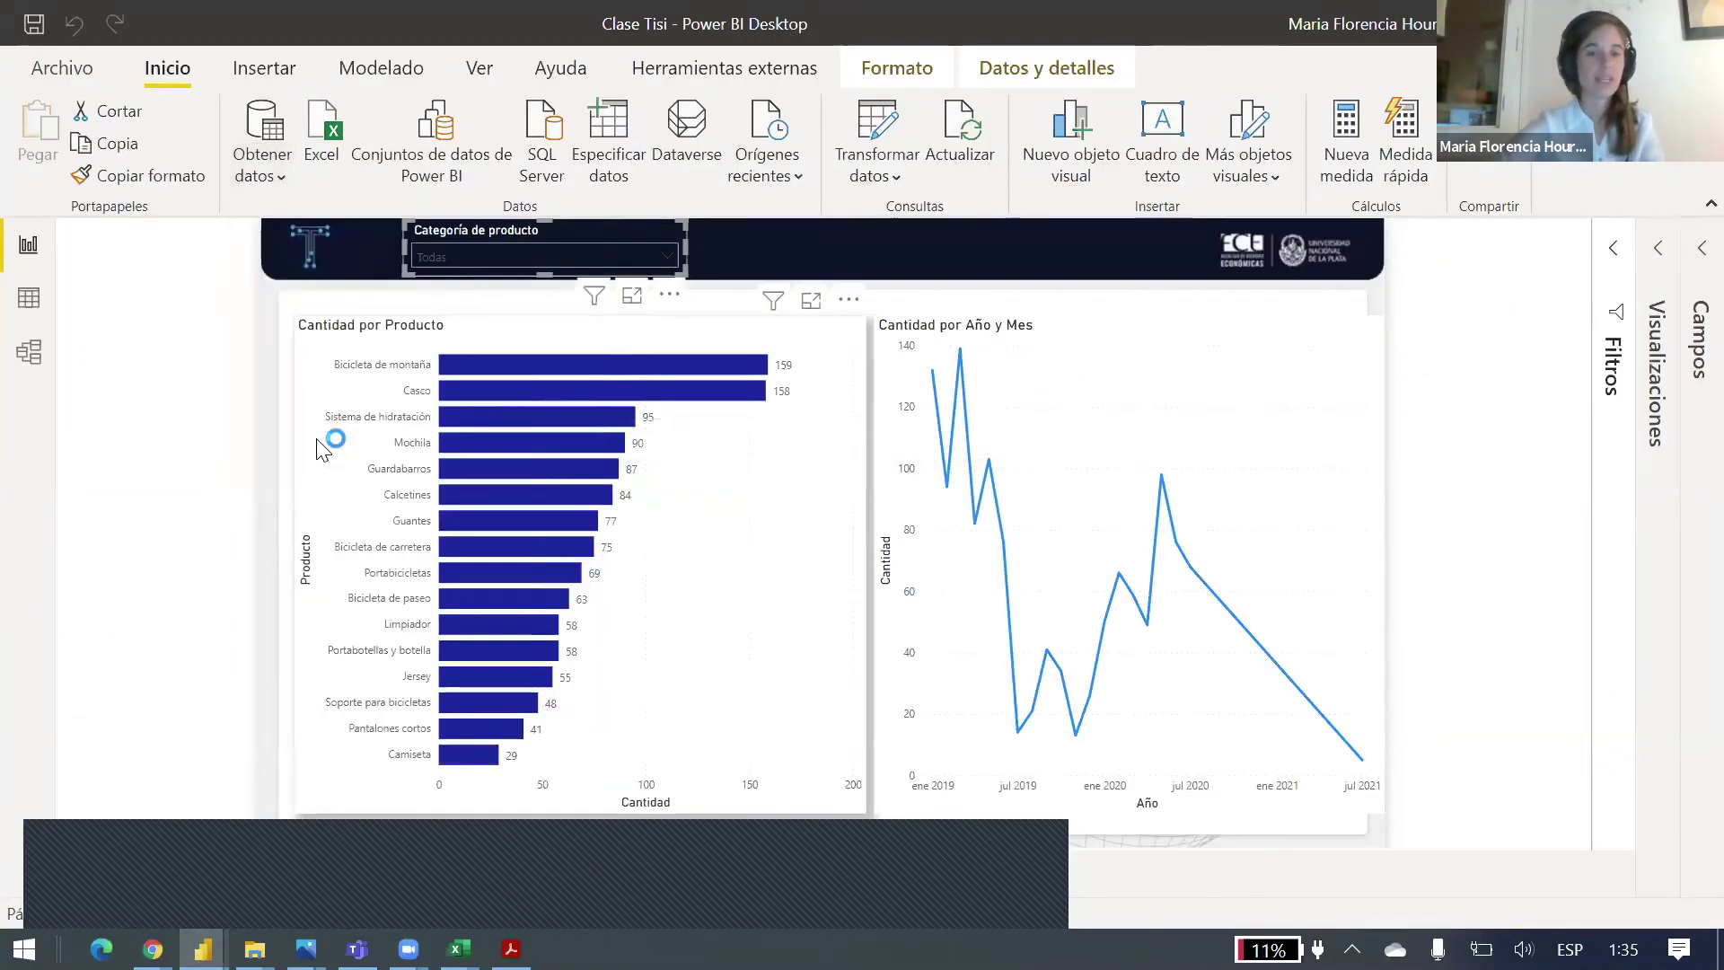
Step: In File Explorer, go up to Escritorio, browse to Bakertilly's Clase 4 folder and bring up the SQL text file with the connection details
{"action": "mouse_move", "coordinate": [255, 949]}
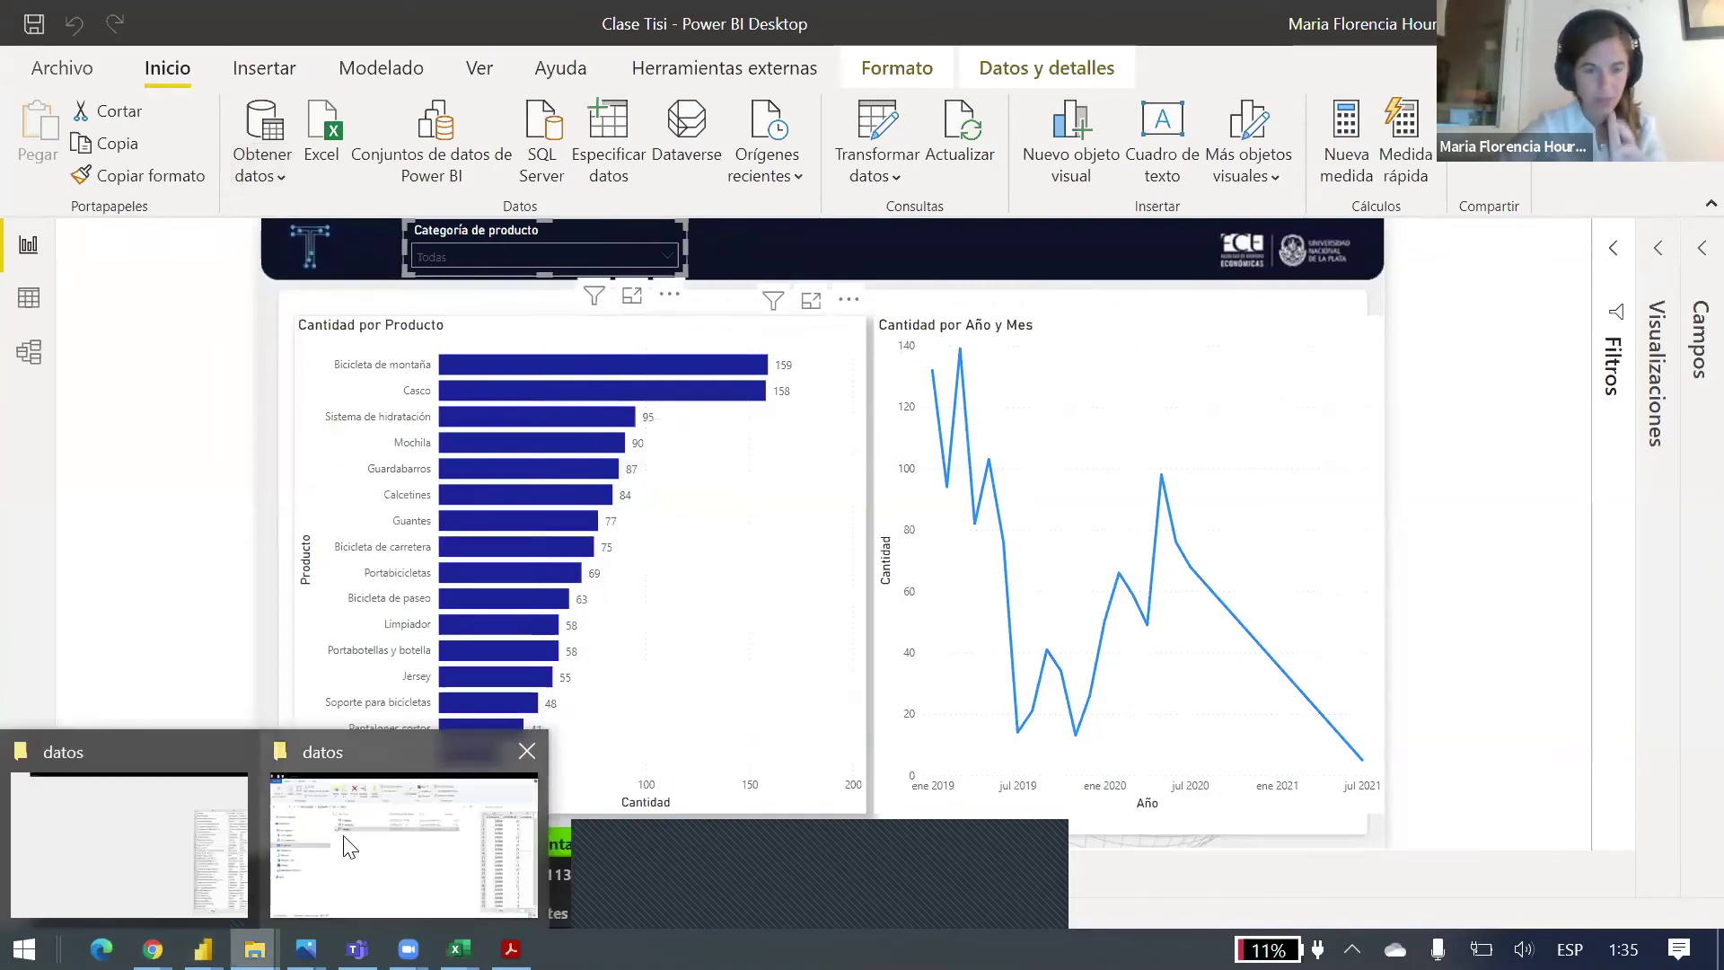
{"action": "left_click", "coordinate": [352, 848]}
{"action": "left_click", "coordinate": [412, 212]}
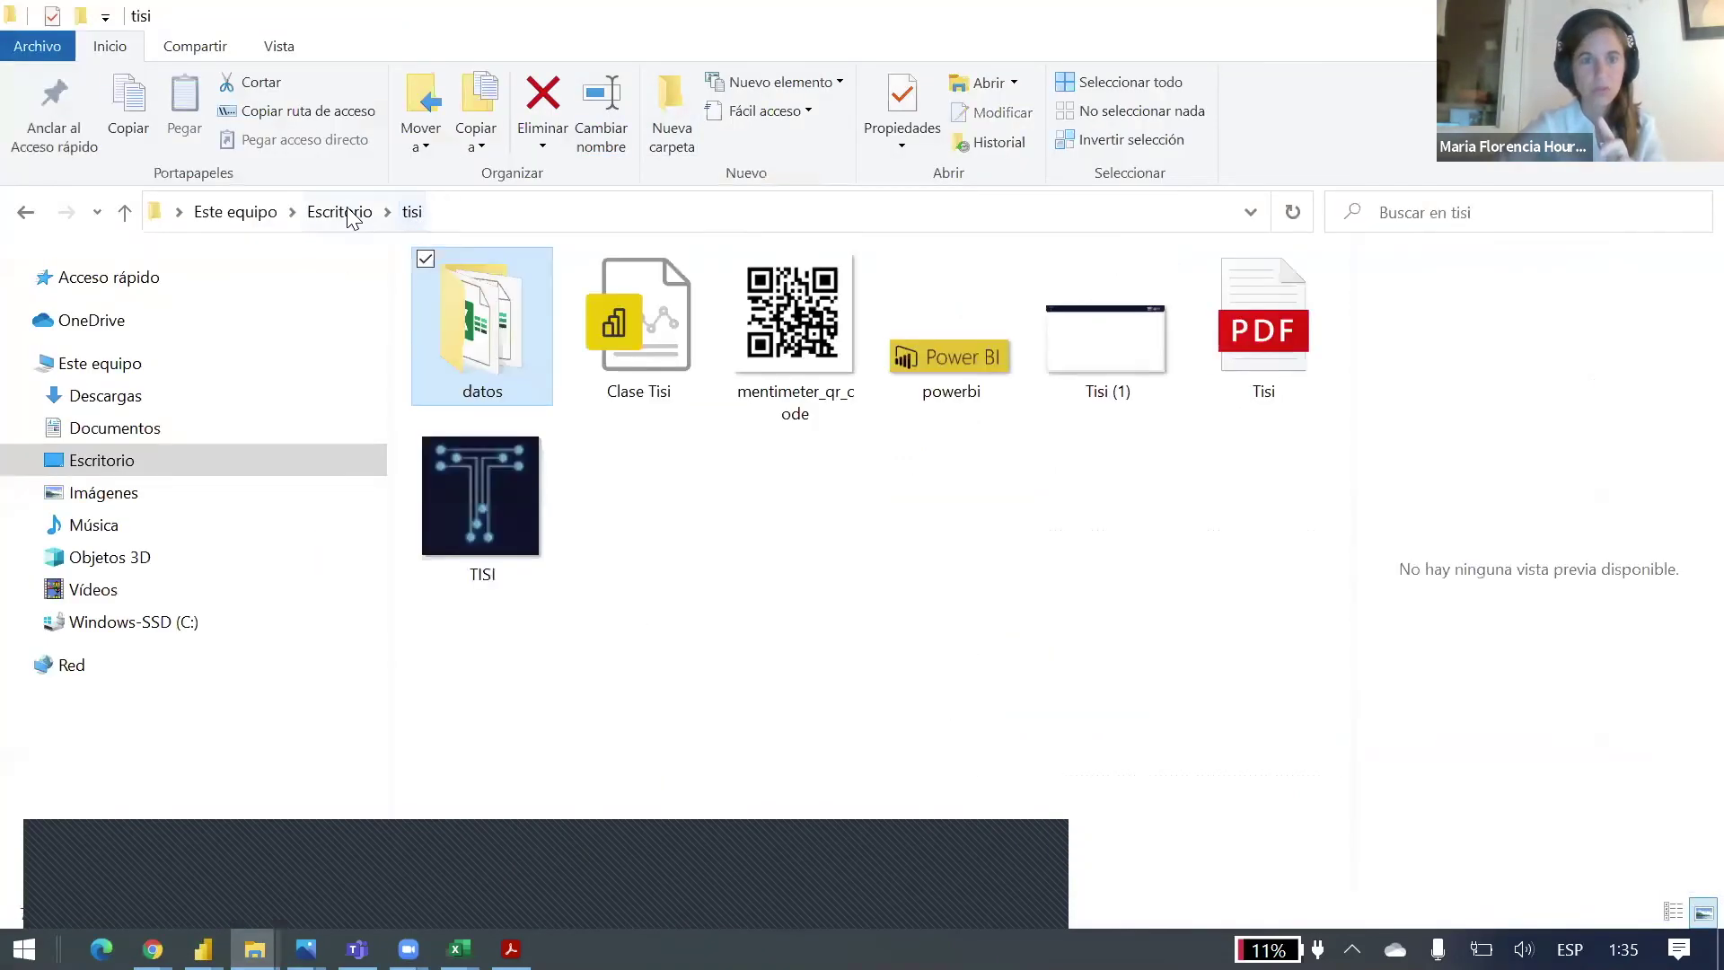
{"action": "left_click", "coordinate": [341, 212]}
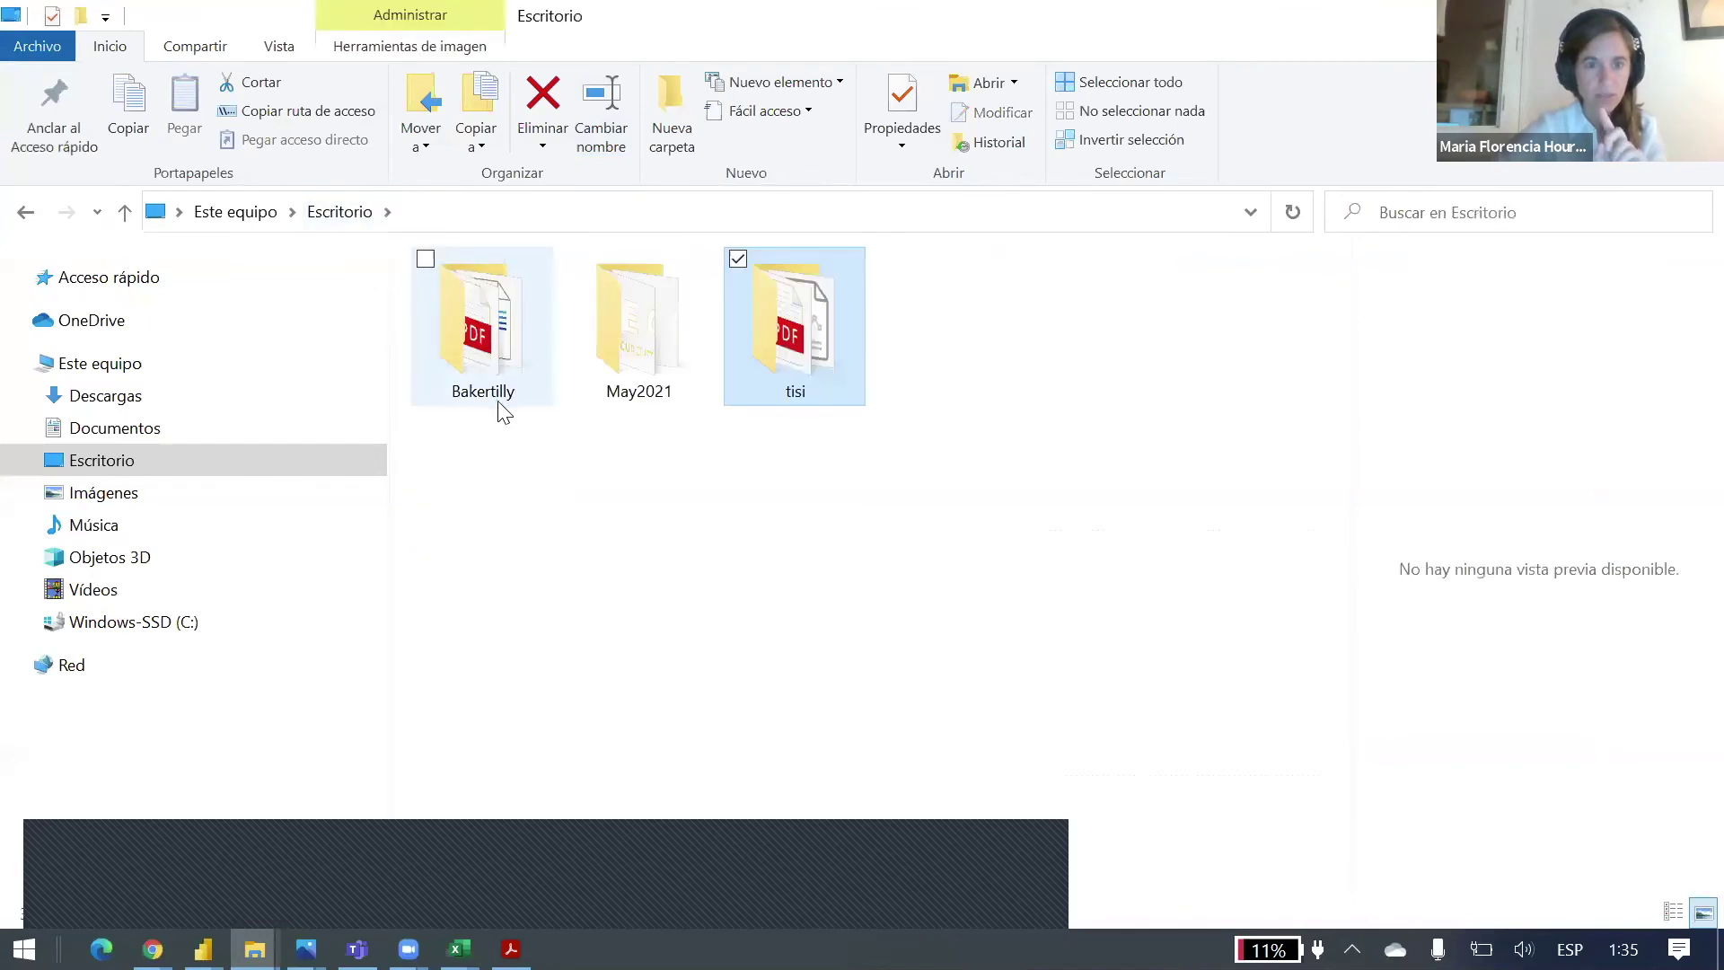
{"action": "double_click", "coordinate": [500, 400]}
{"action": "double_click", "coordinate": [494, 386]}
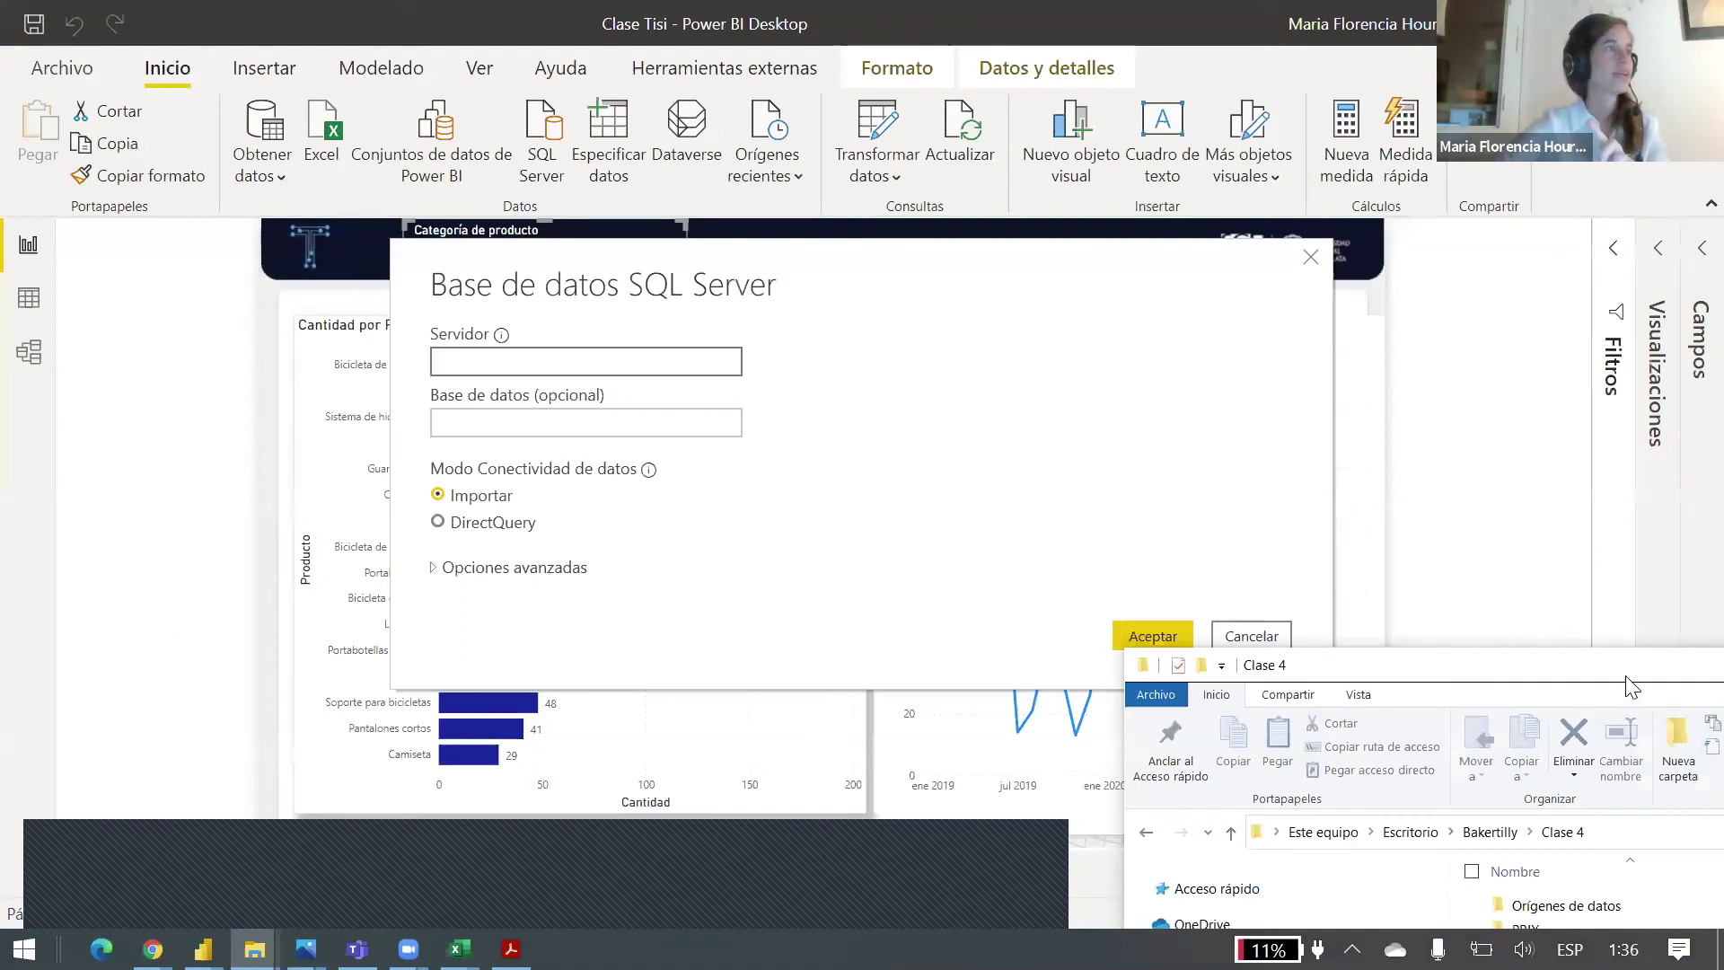
{"action": "key", "text": "alt+Tab"}
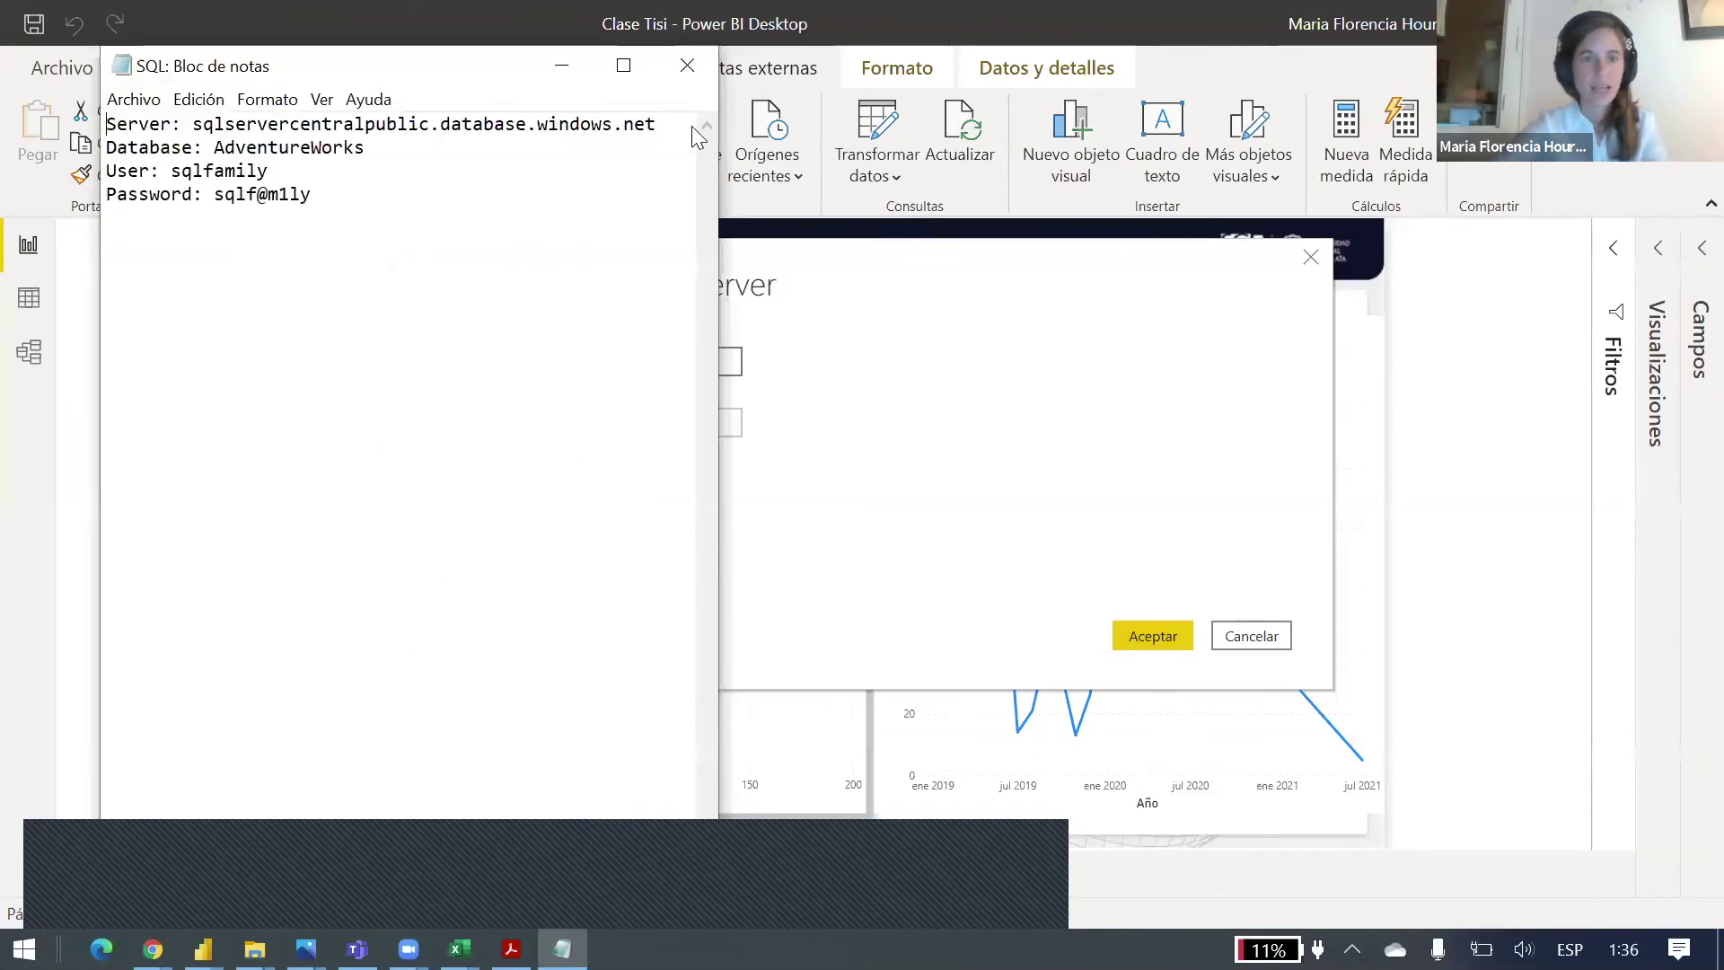
Step: Copy the server address sqlservercentralpublic.database.windows.net from the SQL text file into the SQL Server connection's Servidor field
{"action": "left_click_drag", "start_coordinate": [658, 124], "coordinate": [193, 124]}
{"action": "key", "text": "ctrl+c"}
{"action": "left_click", "coordinate": [1204, 439]}
{"action": "left_click", "coordinate": [704, 361]}
{"action": "key", "text": "ctrl+v"}
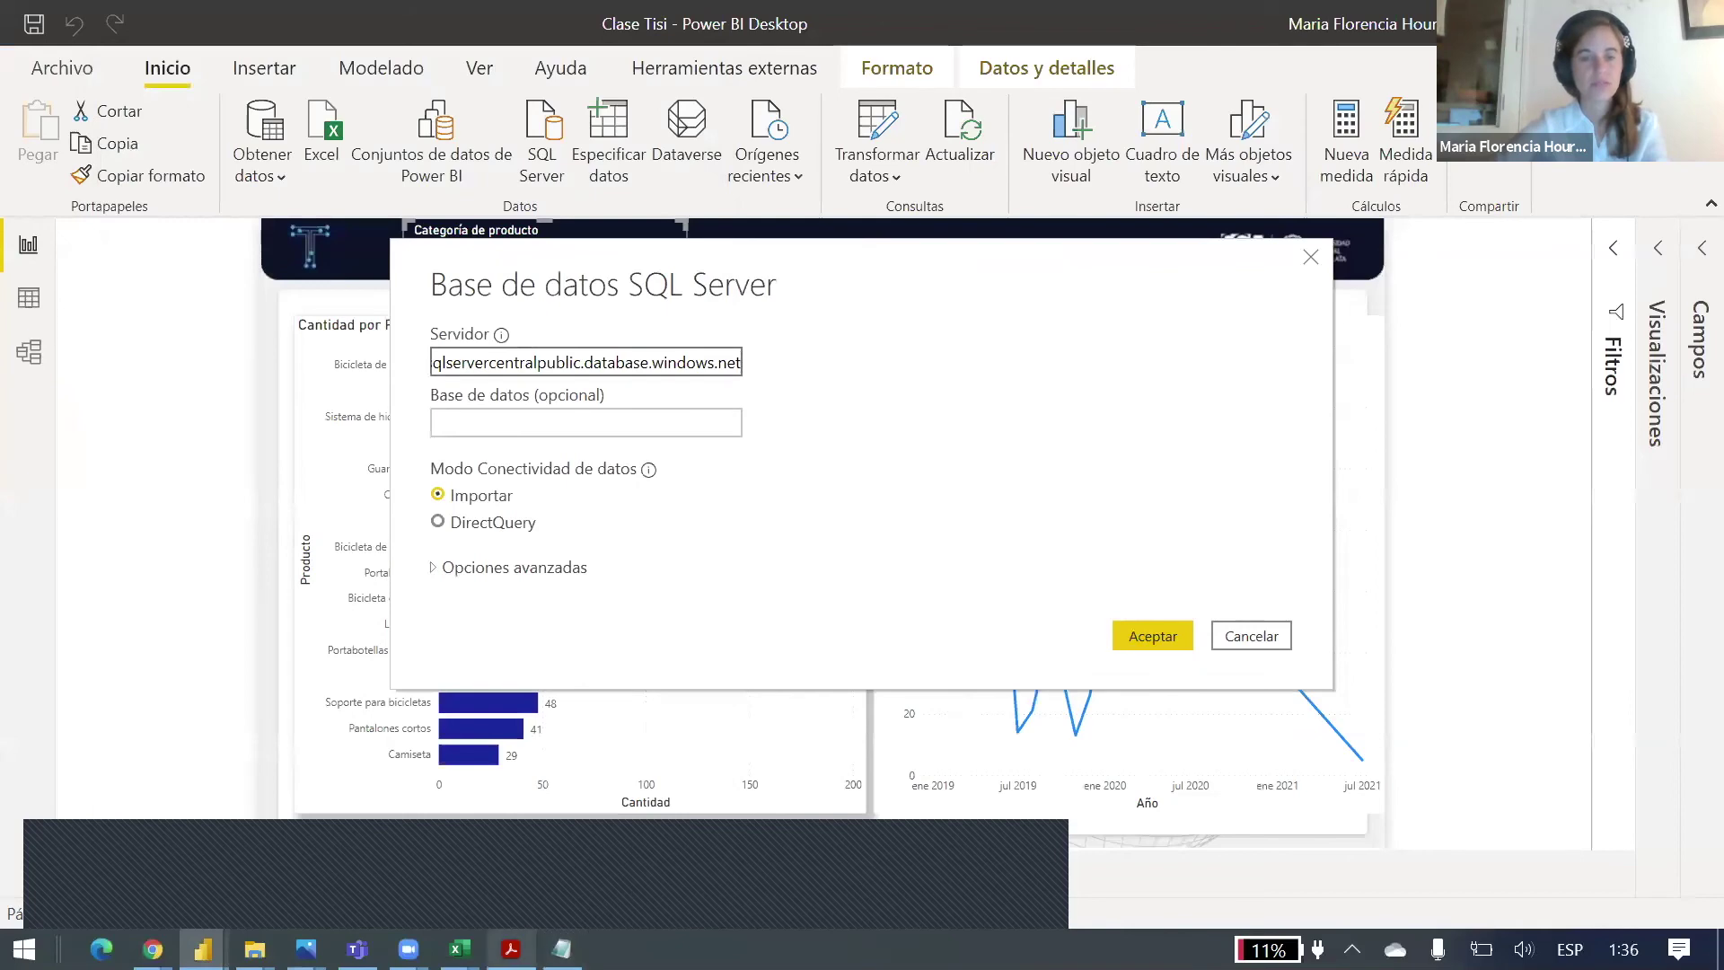
Step: Copy the database name AdventureWorks from the SQL text file into the connection's database field and connect in Importar mode
{"action": "left_click", "coordinate": [561, 949]}
{"action": "left_click_drag", "start_coordinate": [385, 151], "coordinate": [214, 149]}
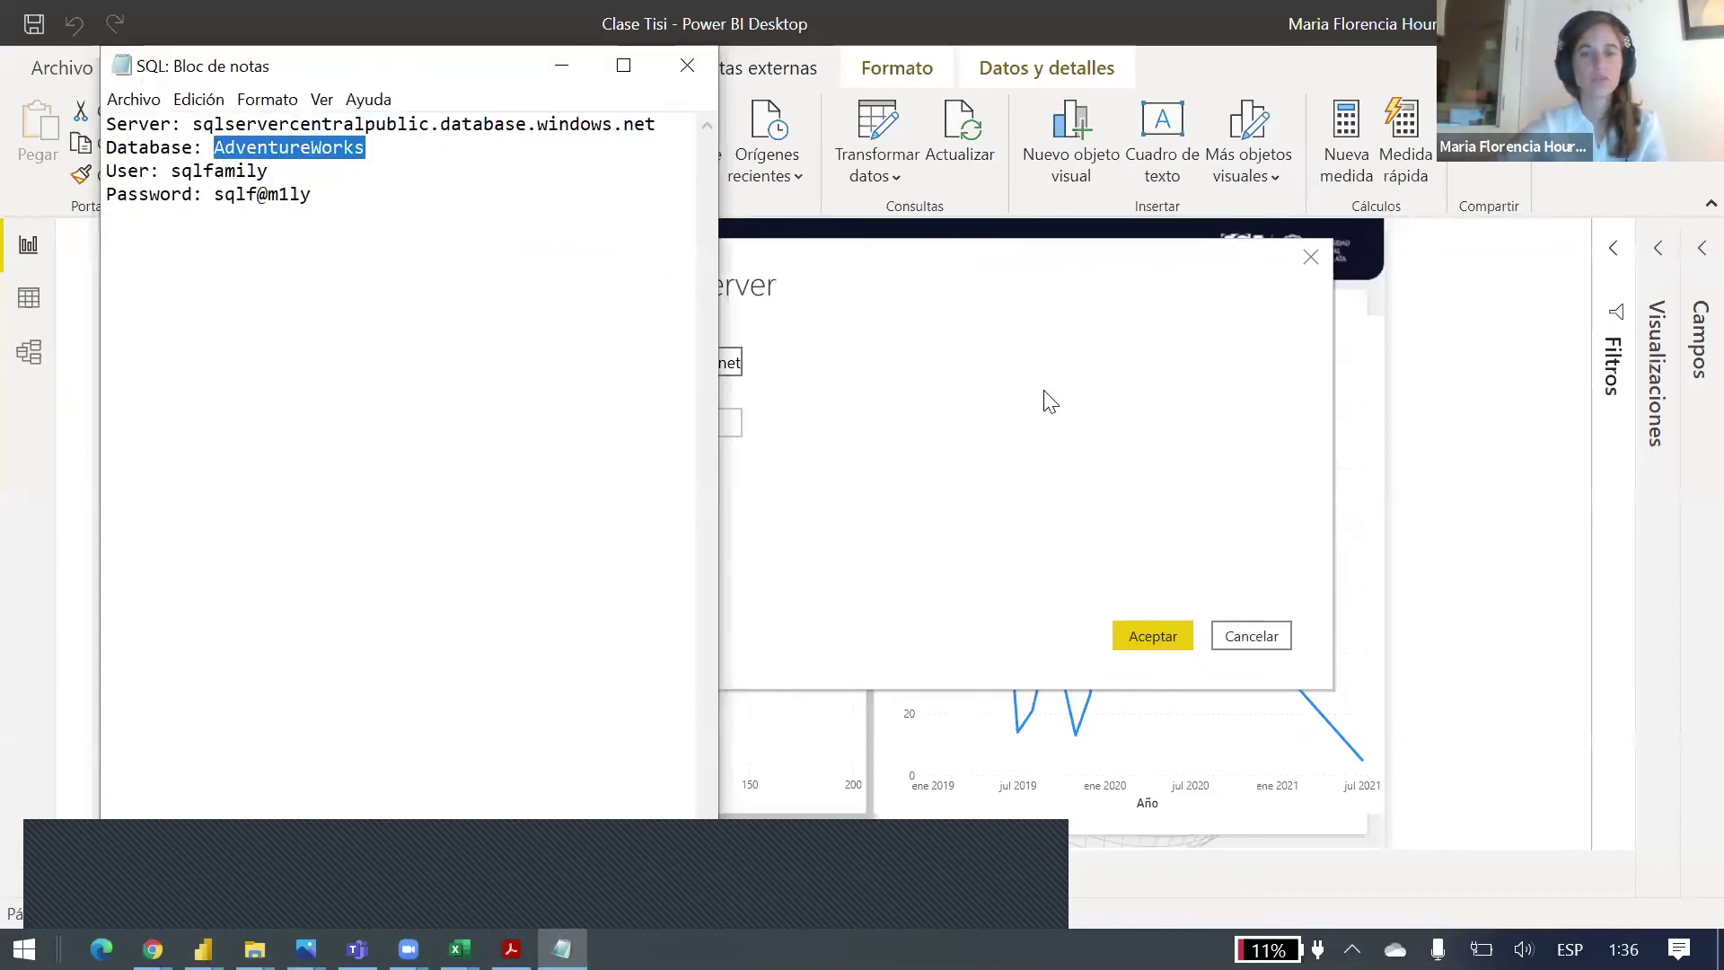
{"action": "key", "text": "ctrl+c"}
{"action": "left_click", "coordinate": [1075, 413]}
{"action": "left_click", "coordinate": [643, 423]}
{"action": "key", "text": "ctrl+v"}
{"action": "left_click", "coordinate": [1143, 632]}
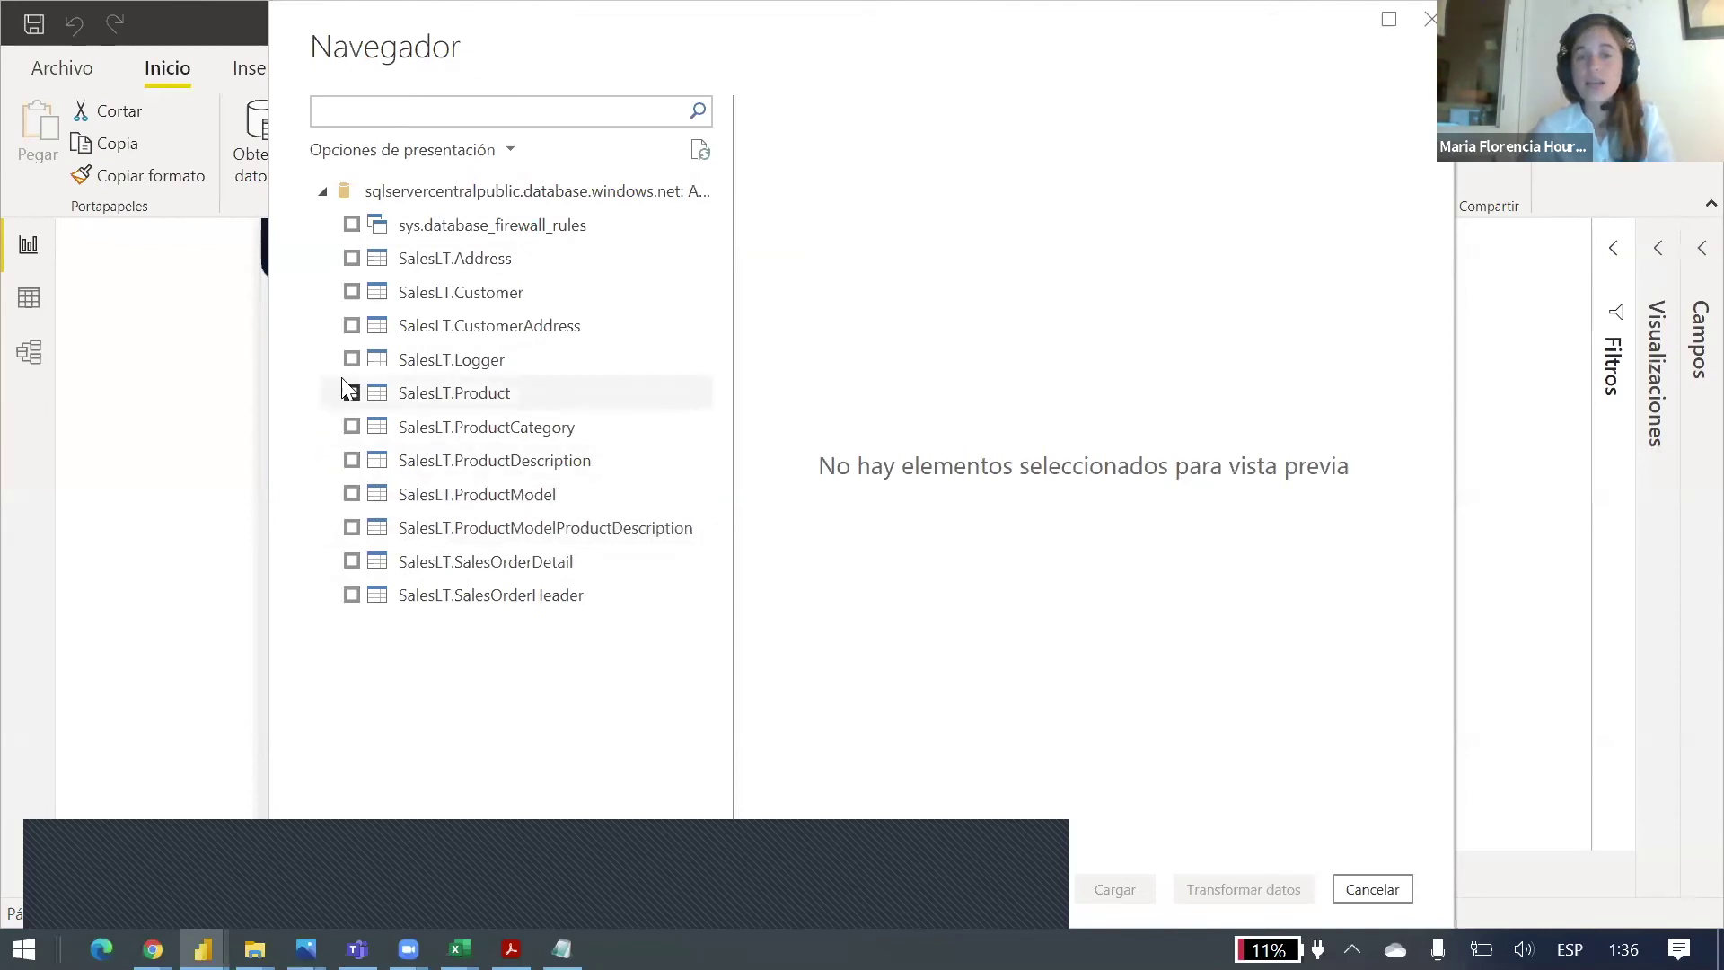
Step: Preview and select the SalesLT.SalesOrderDetail table, send it to data transformation and bring up the Power Query Editor
{"action": "left_click", "coordinate": [337, 564]}
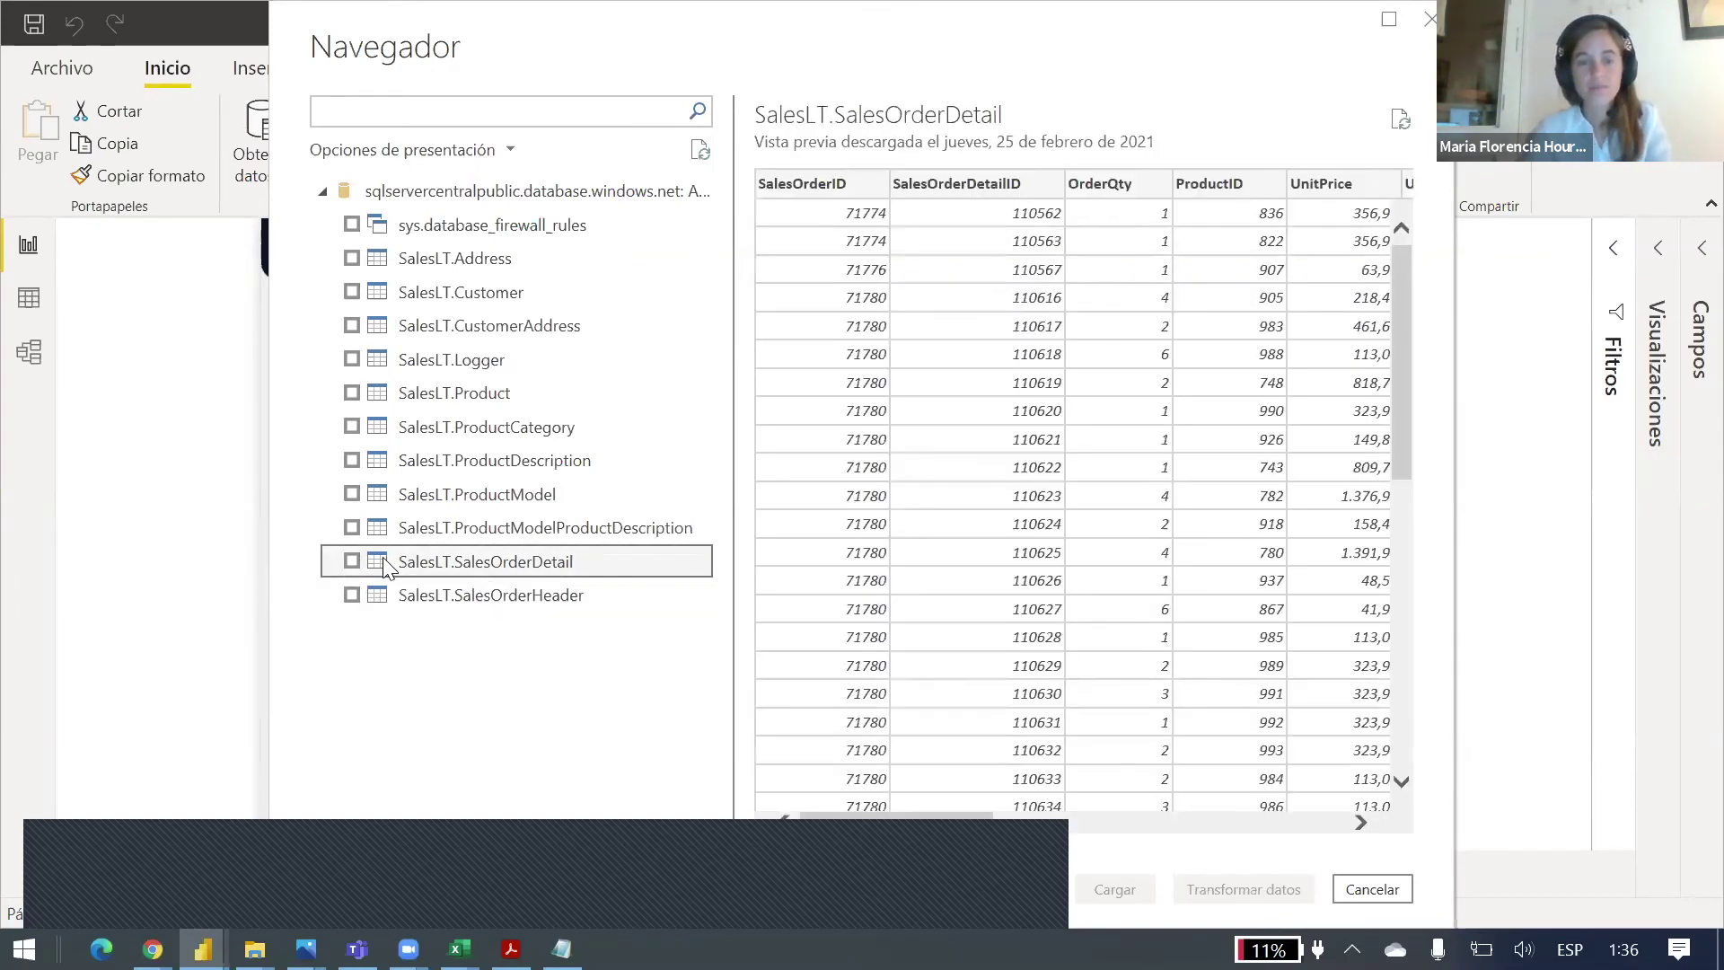
{"action": "left_click", "coordinate": [351, 561]}
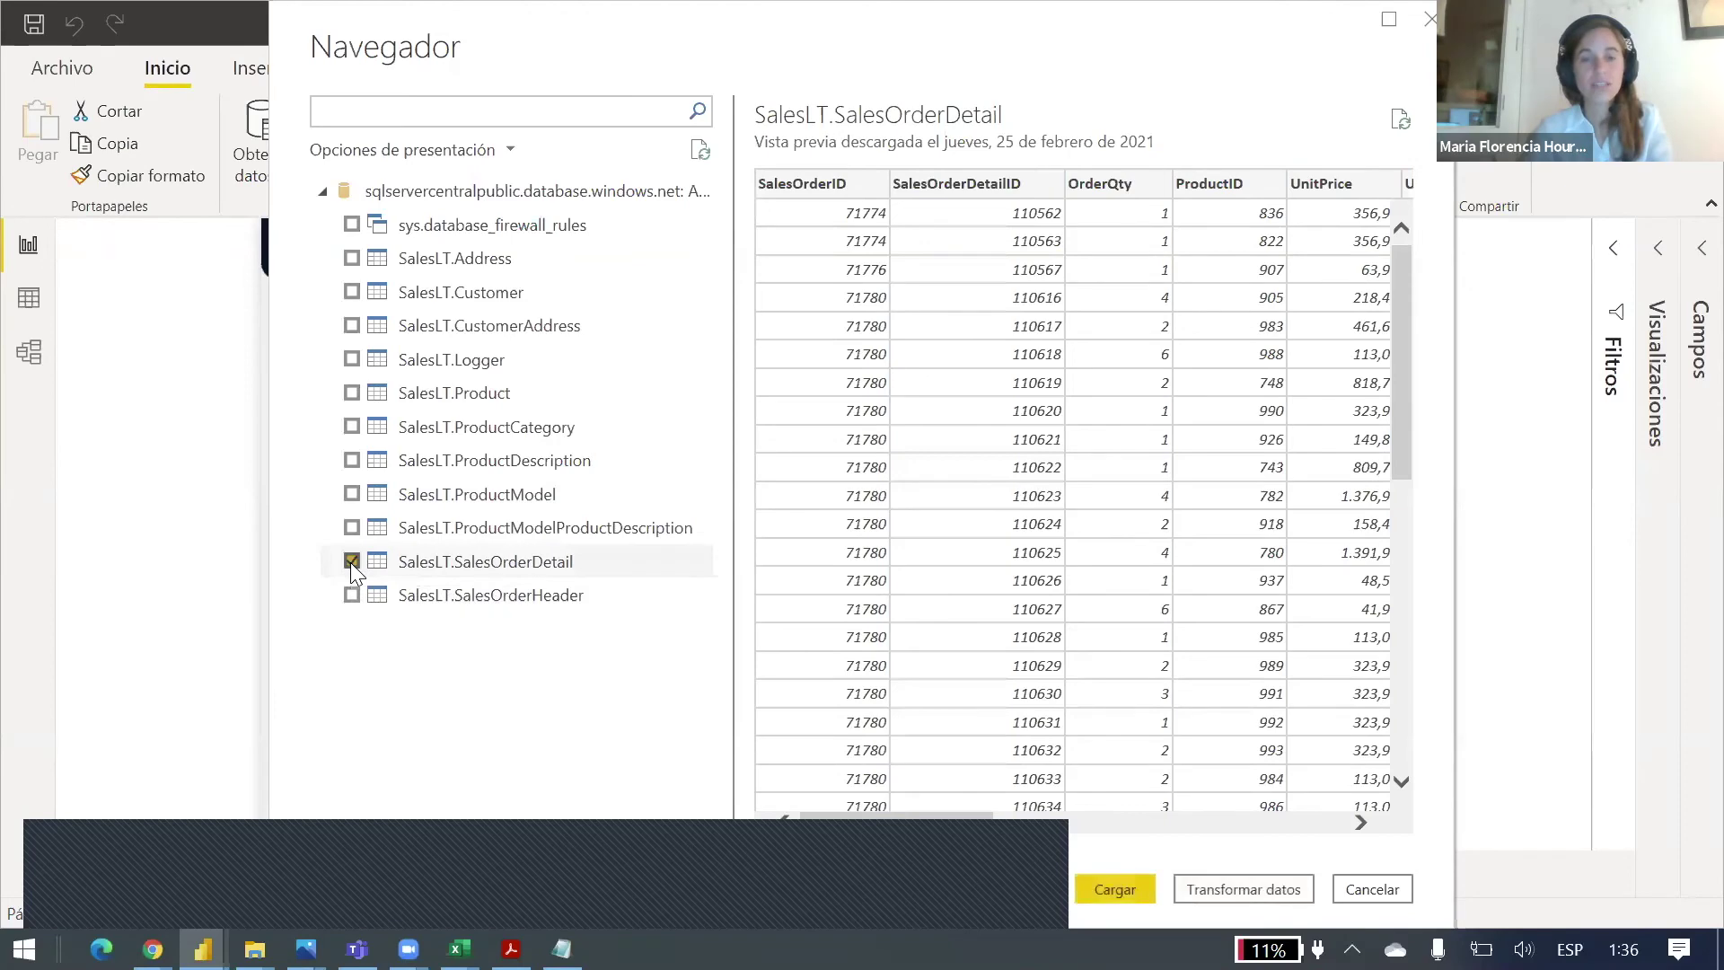
{"action": "left_click", "coordinate": [1241, 887]}
{"action": "left_click", "coordinate": [561, 65]}
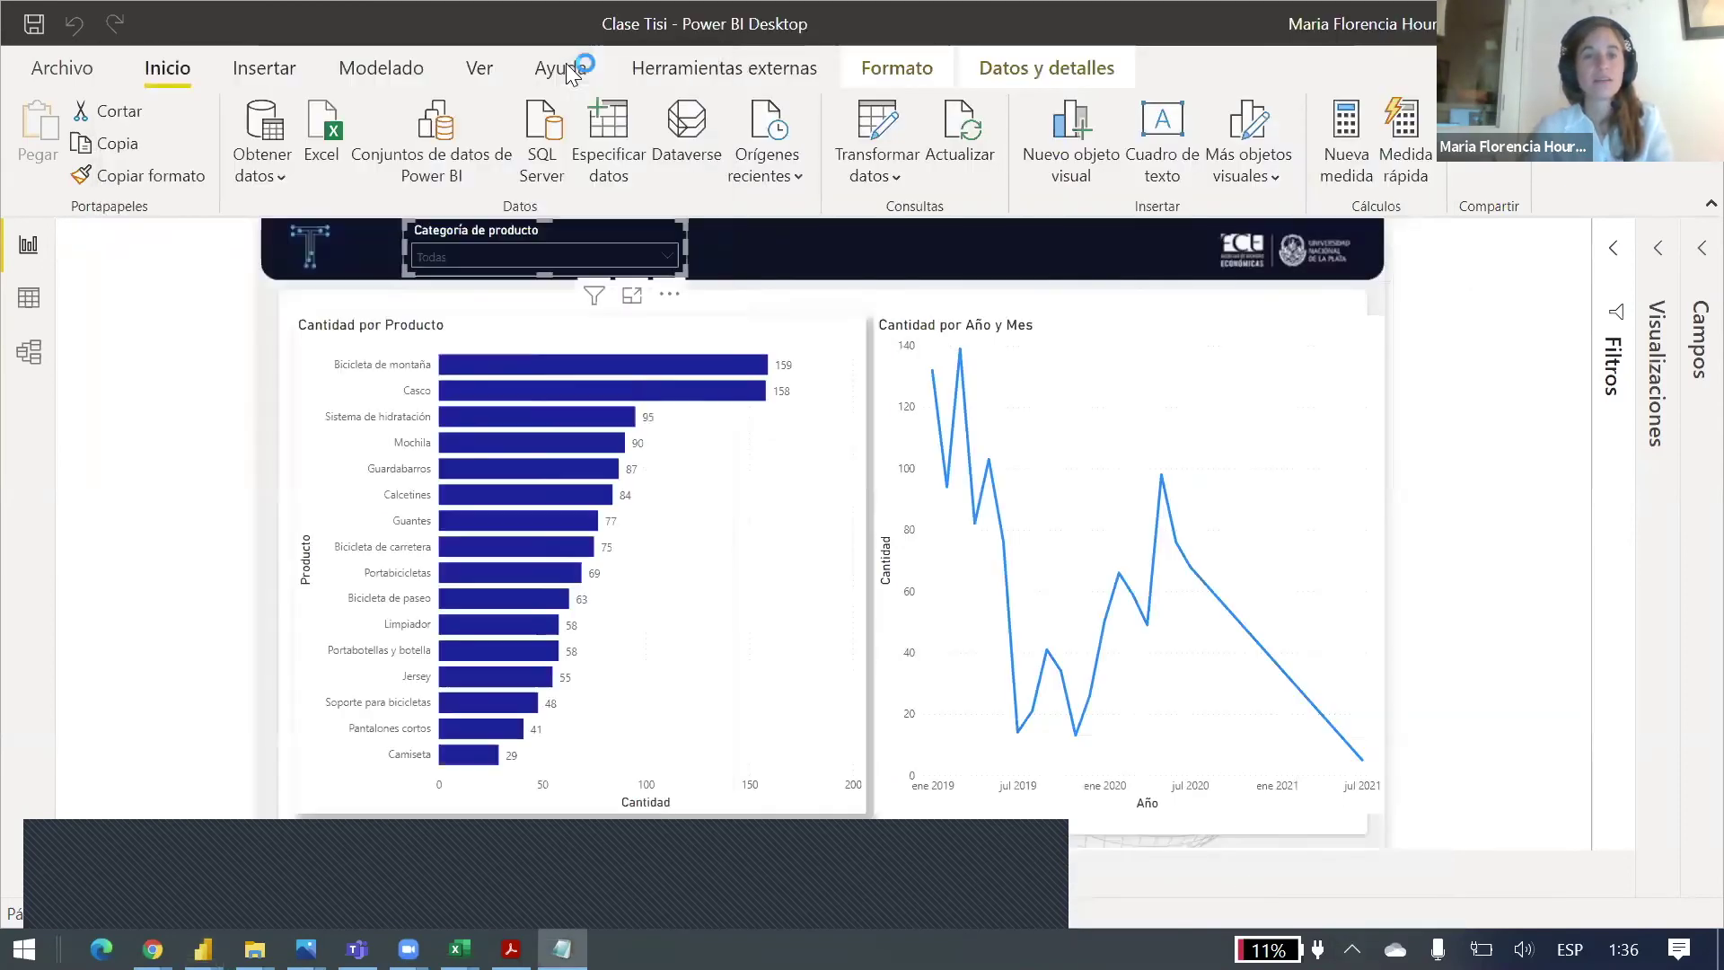
{"action": "left_click", "coordinate": [511, 949]}
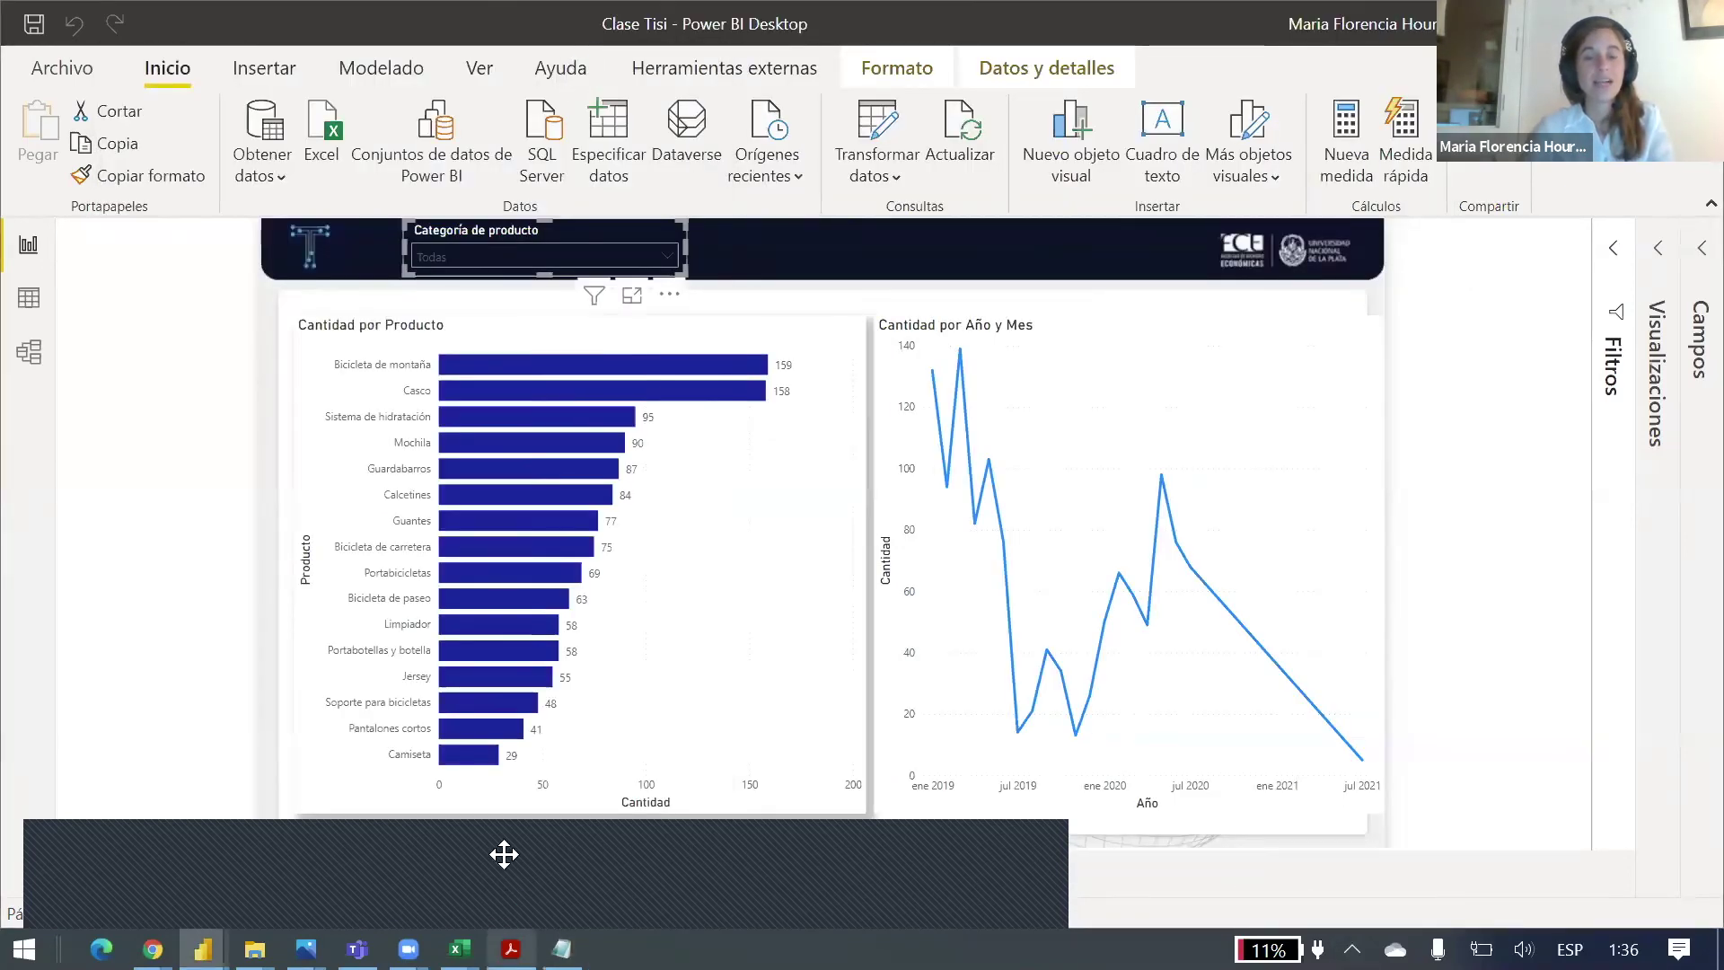
{"action": "mouse_move", "coordinate": [203, 949]}
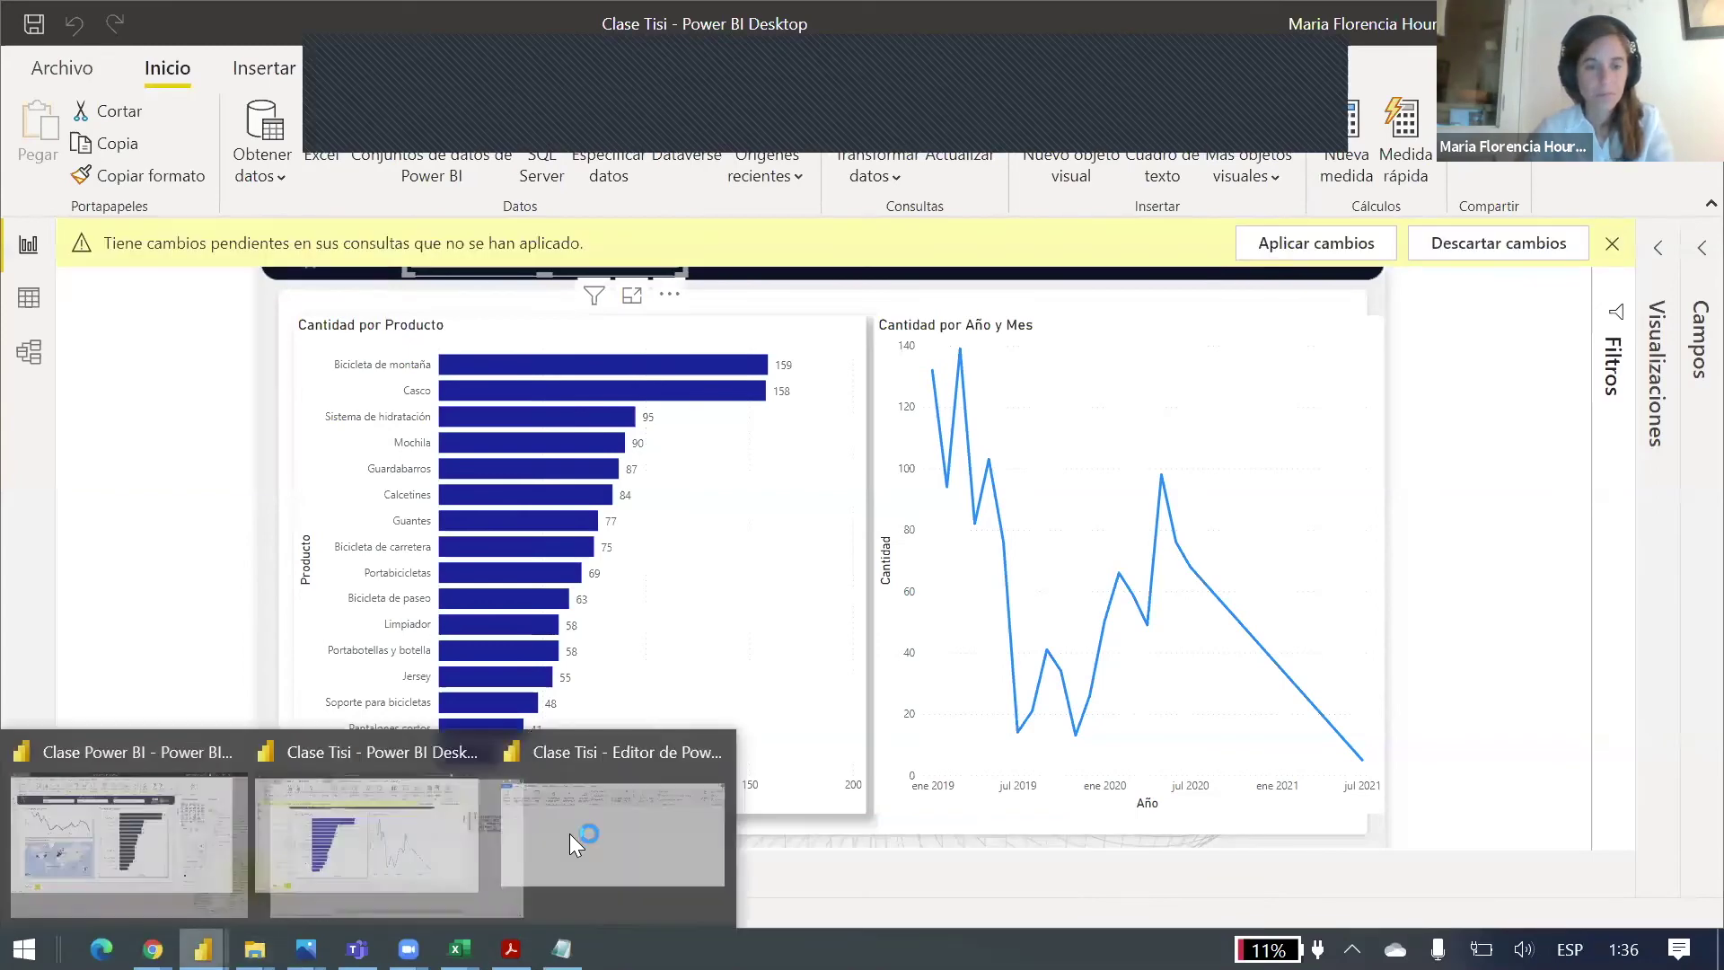
{"action": "left_click", "coordinate": [673, 811]}
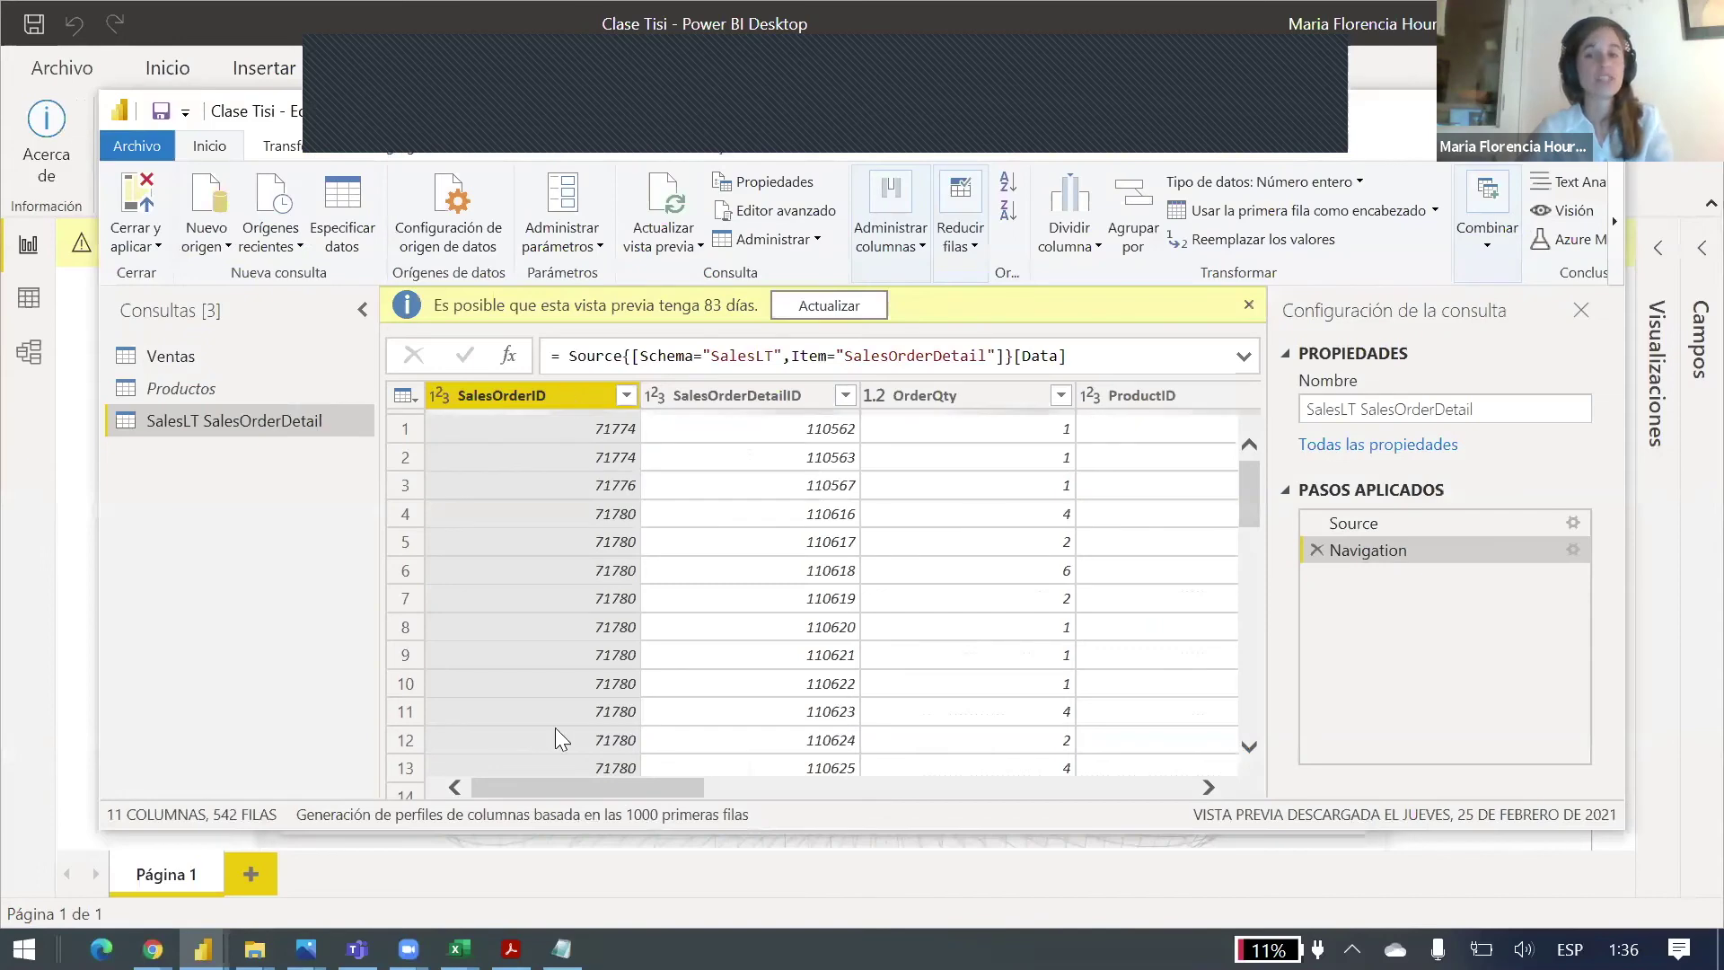
Step: Inspect the SalesLT SalesOrderDetail query's data and compare it with the Productos query
{"action": "left_click_drag", "start_coordinate": [602, 787], "coordinate": [1101, 754]}
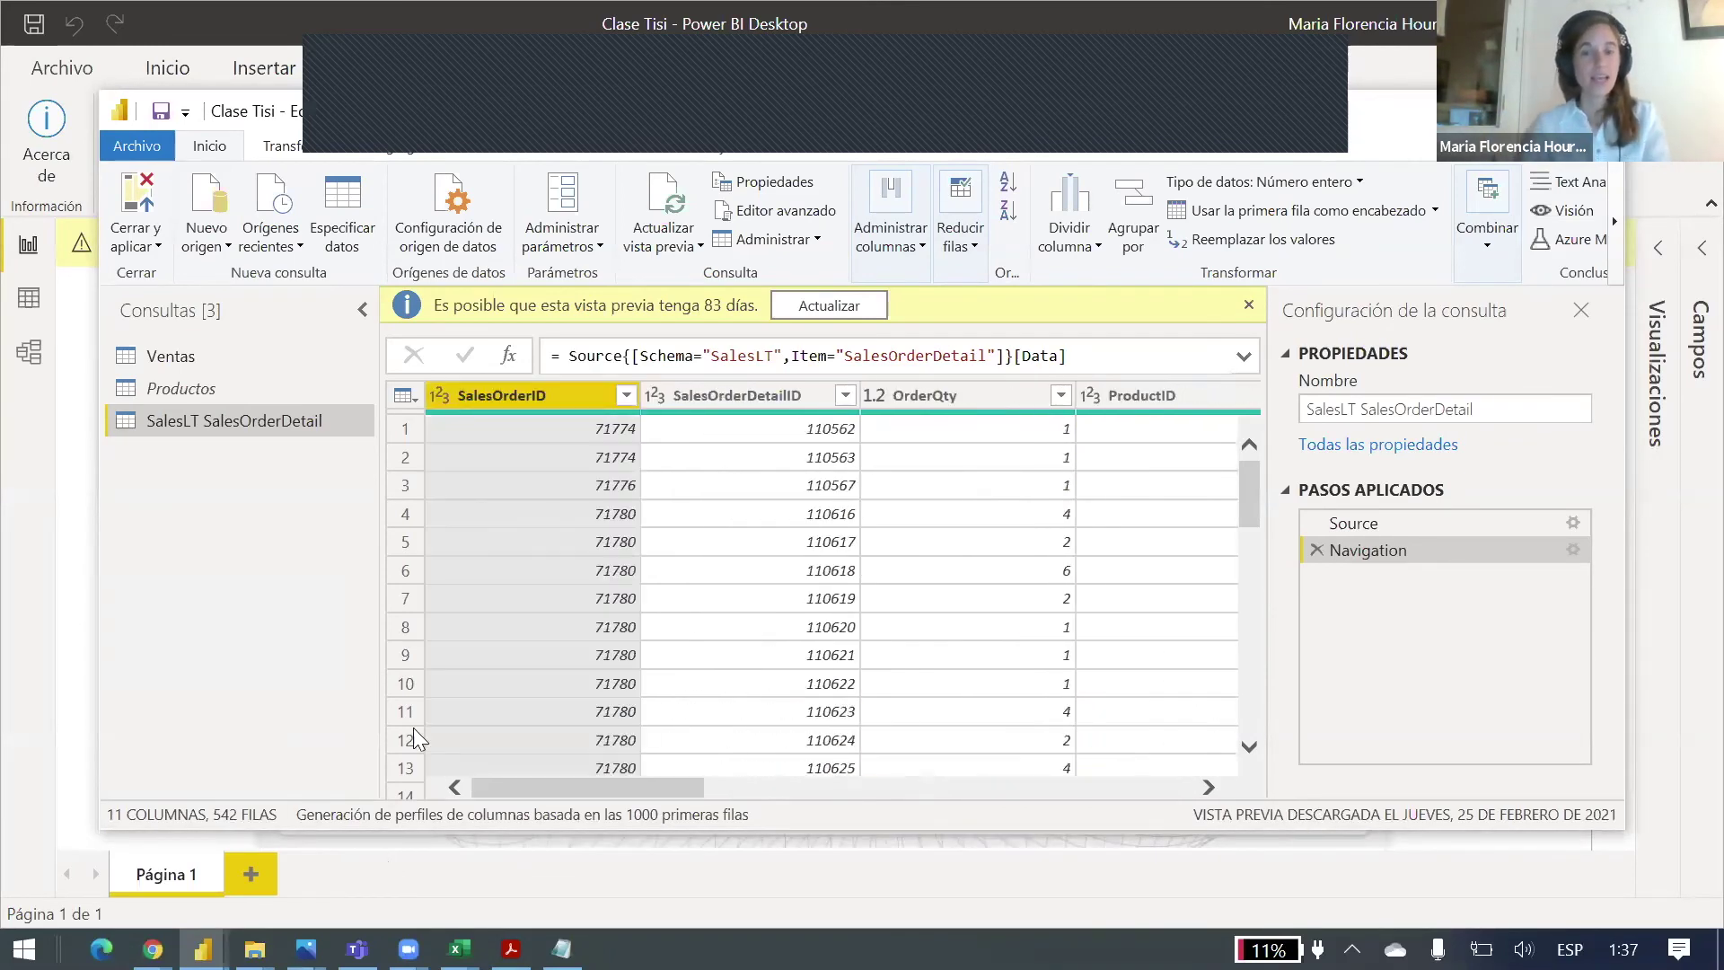
{"action": "left_click", "coordinate": [715, 486]}
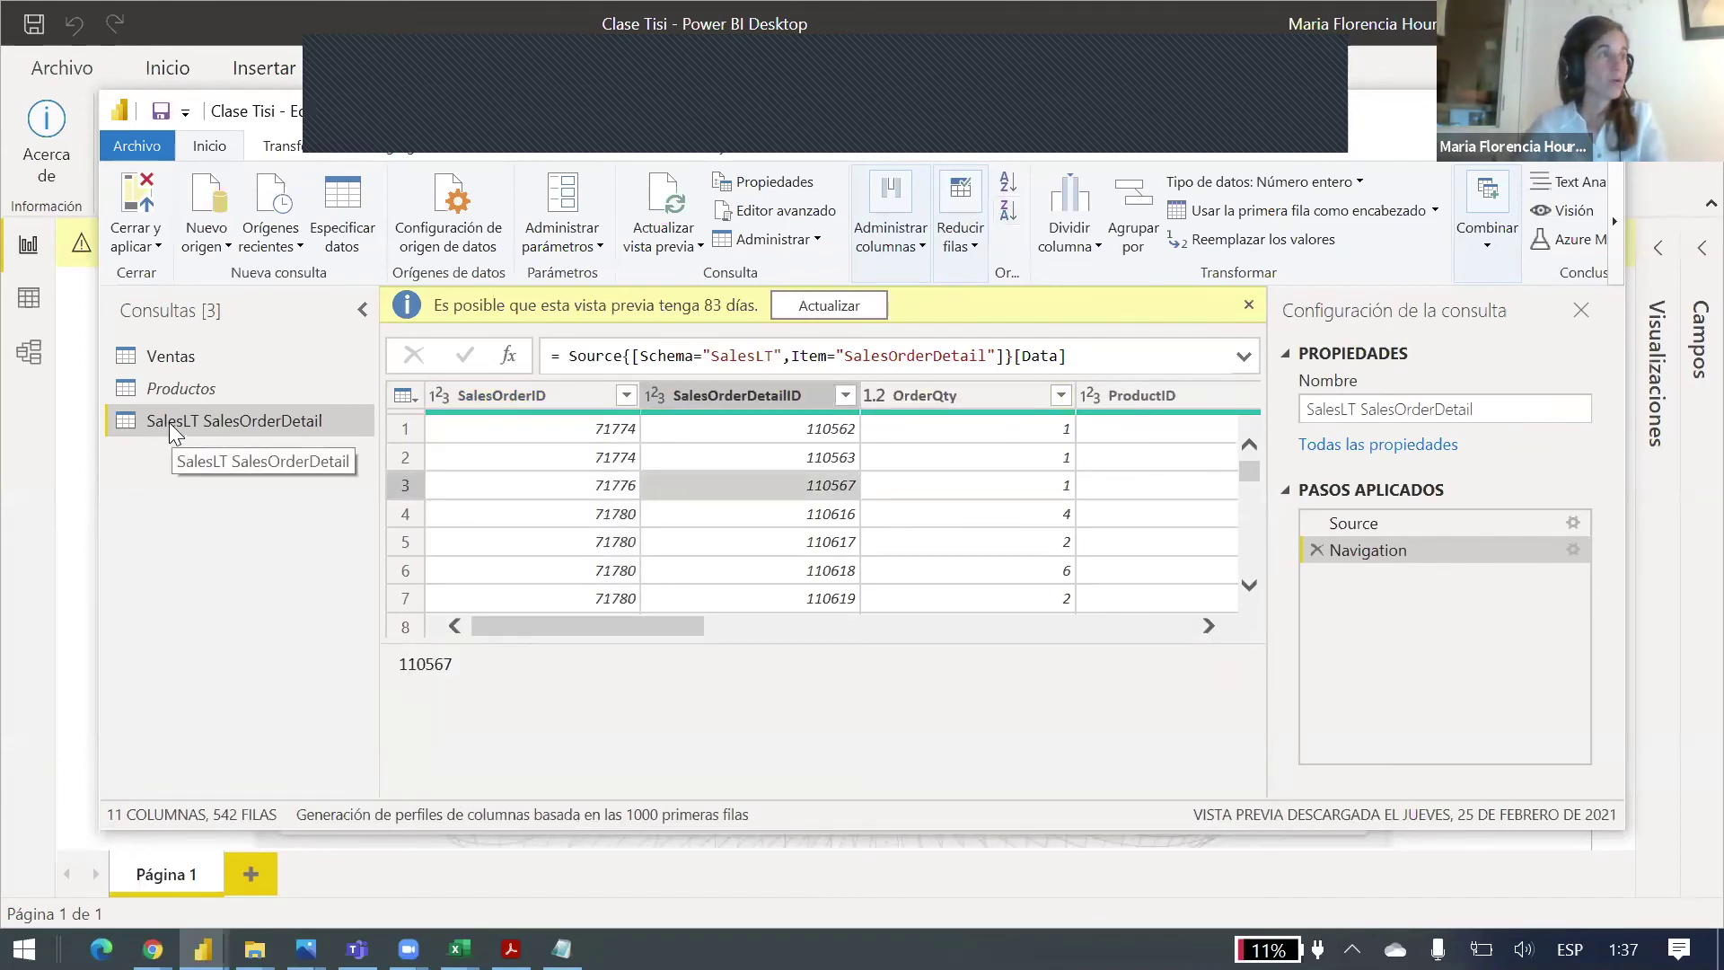
{"action": "left_click", "coordinate": [155, 385]}
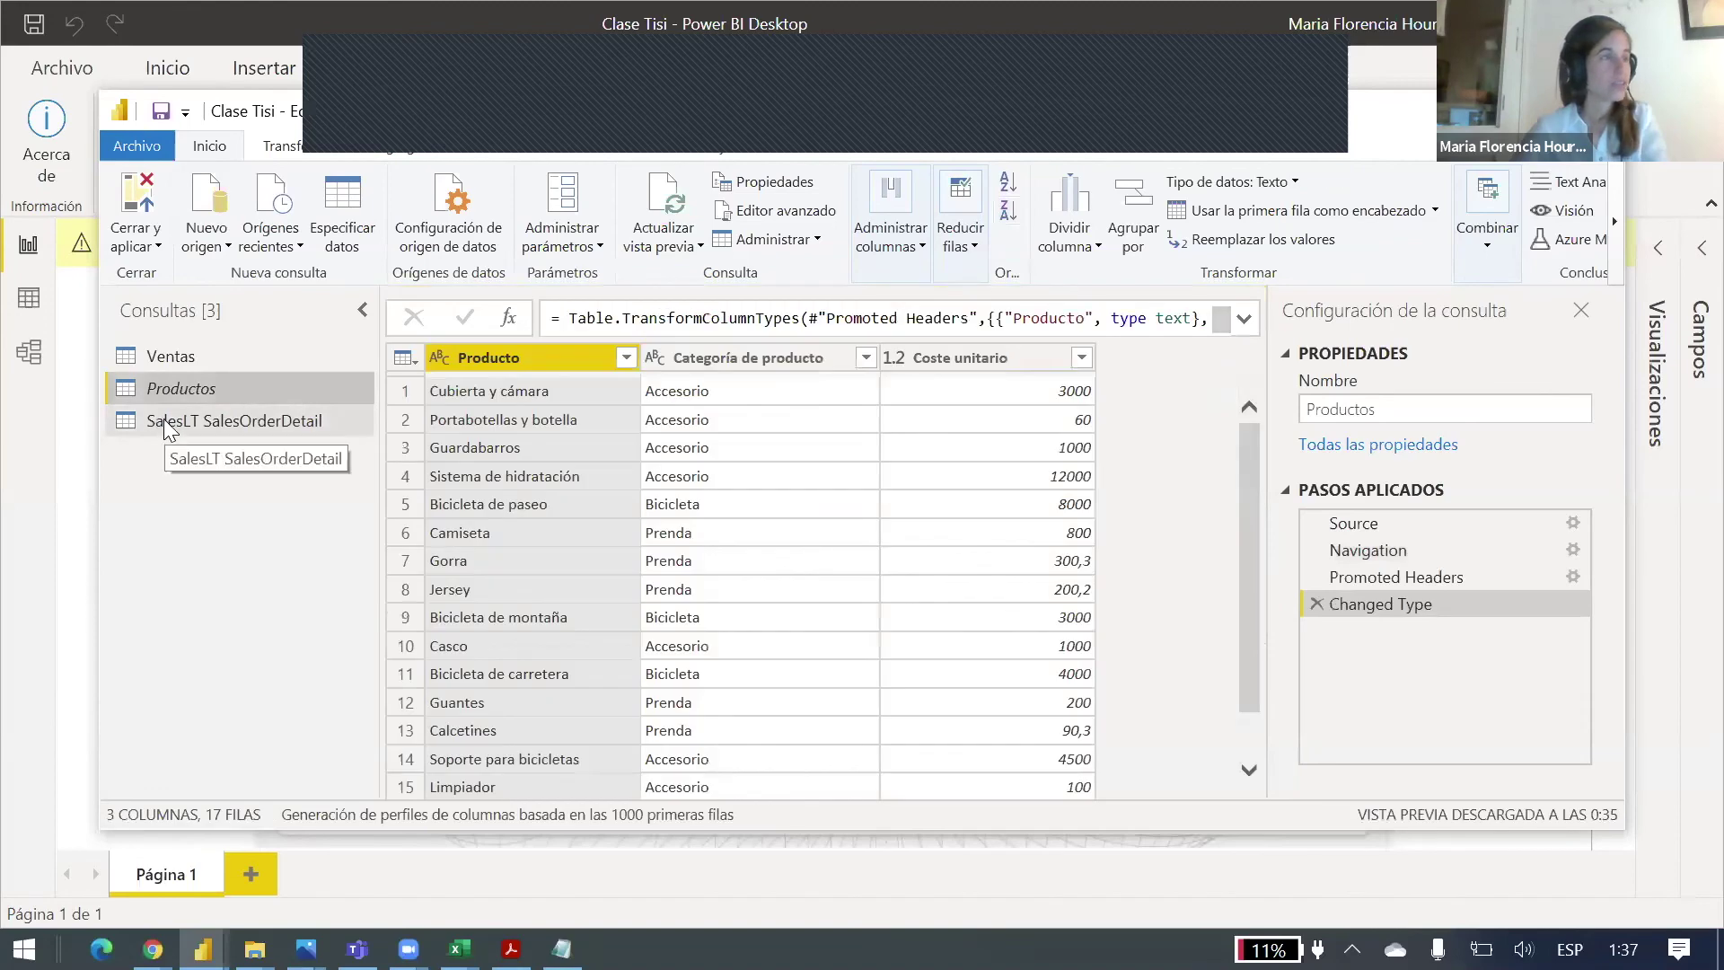
{"action": "left_click", "coordinate": [165, 428]}
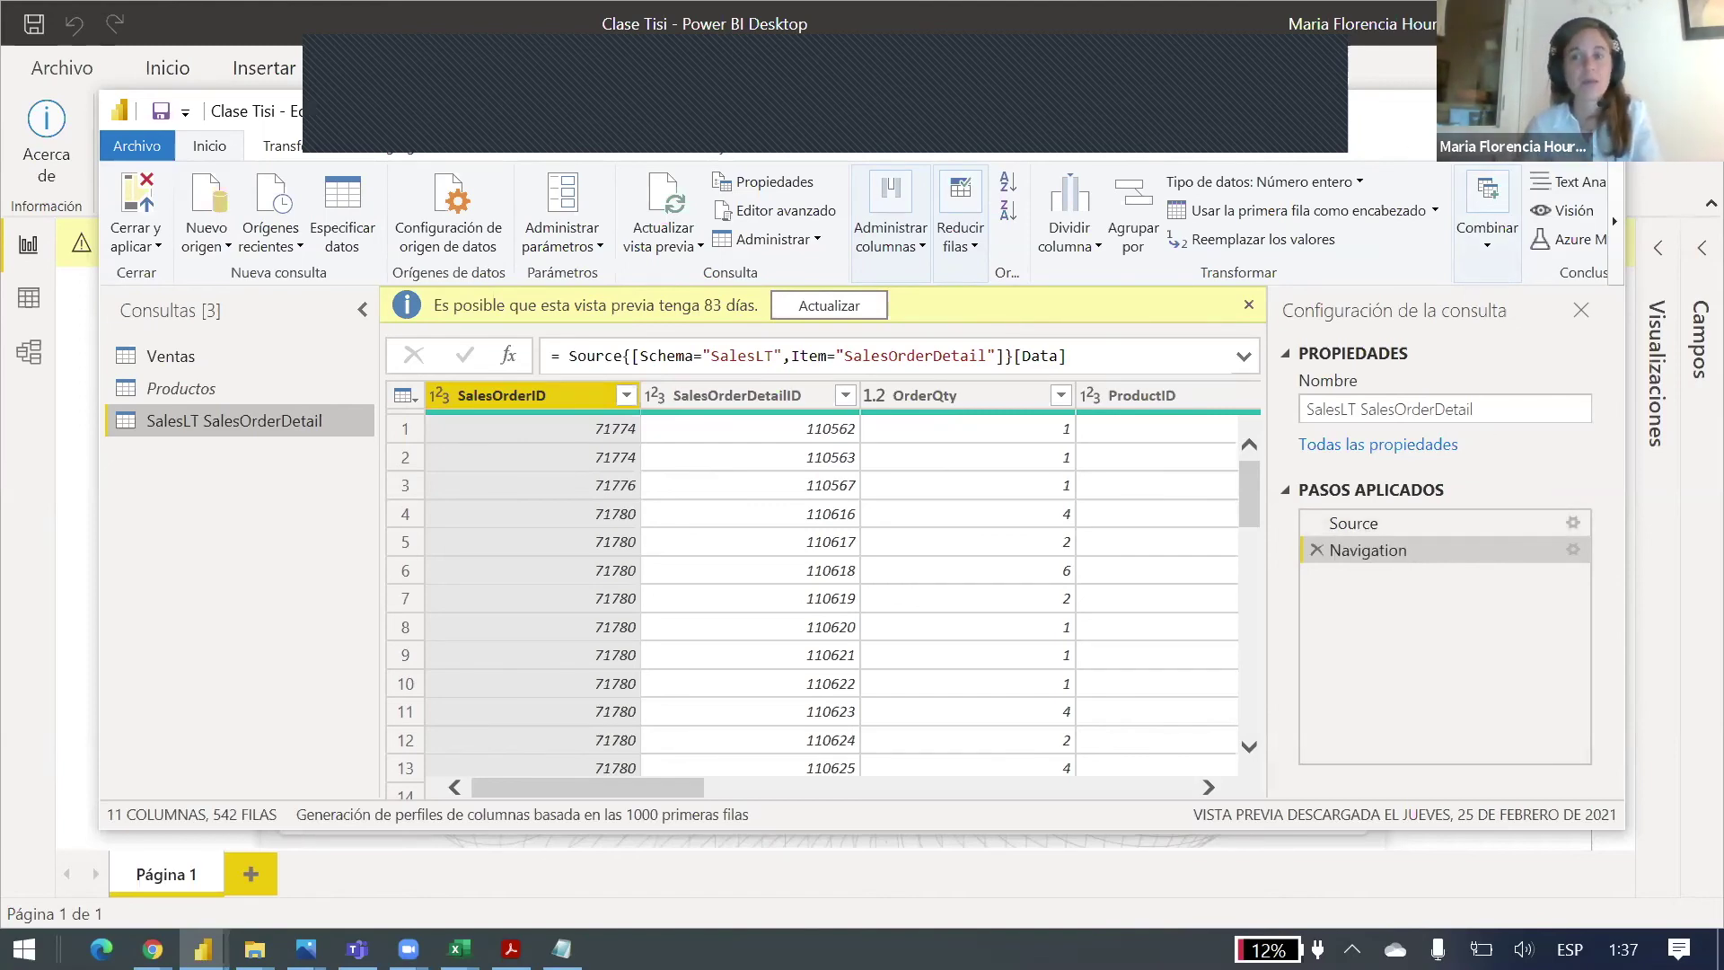
Step: Return to the report page and slightly narrow the Cantidad por Año y Mes line chart from its right edge
{"action": "key", "text": "alt+Tab"}
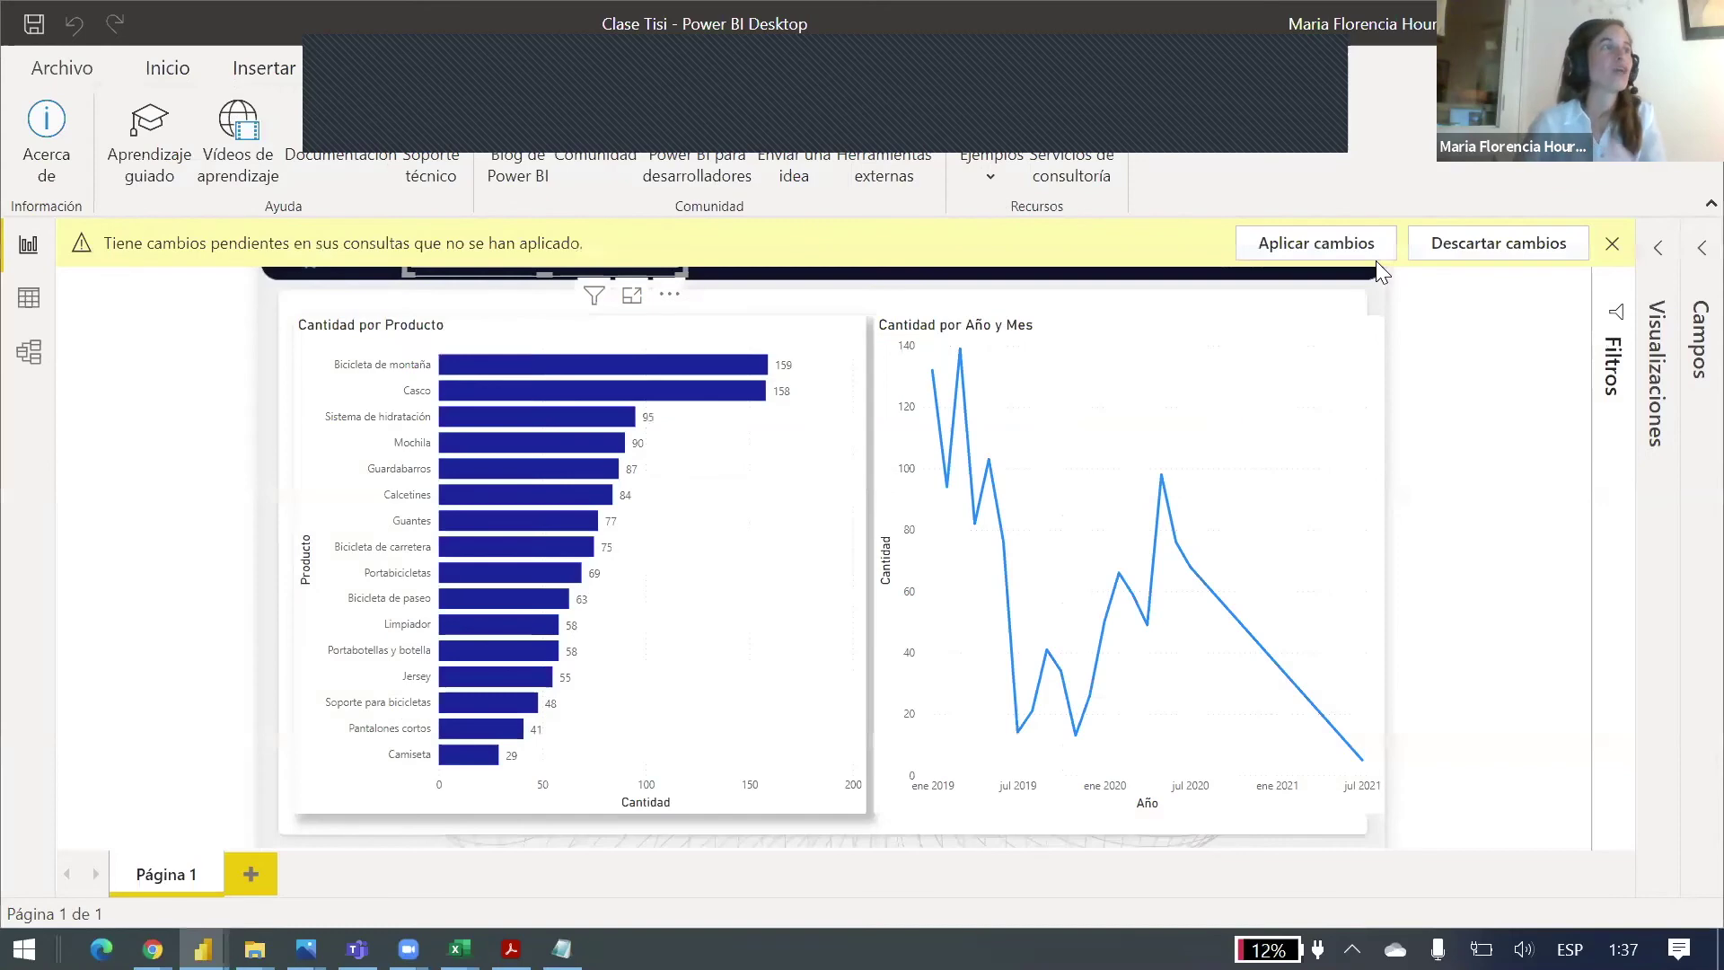
{"action": "left_click", "coordinate": [1378, 814]}
{"action": "mouse_move", "coordinate": [1378, 815]}
{"action": "left_mouse_down"}
{"action": "mouse_move", "coordinate": [1327, 817]}
{"action": "mouse_move", "coordinate": [1343, 816]}
{"action": "left_mouse_up"}
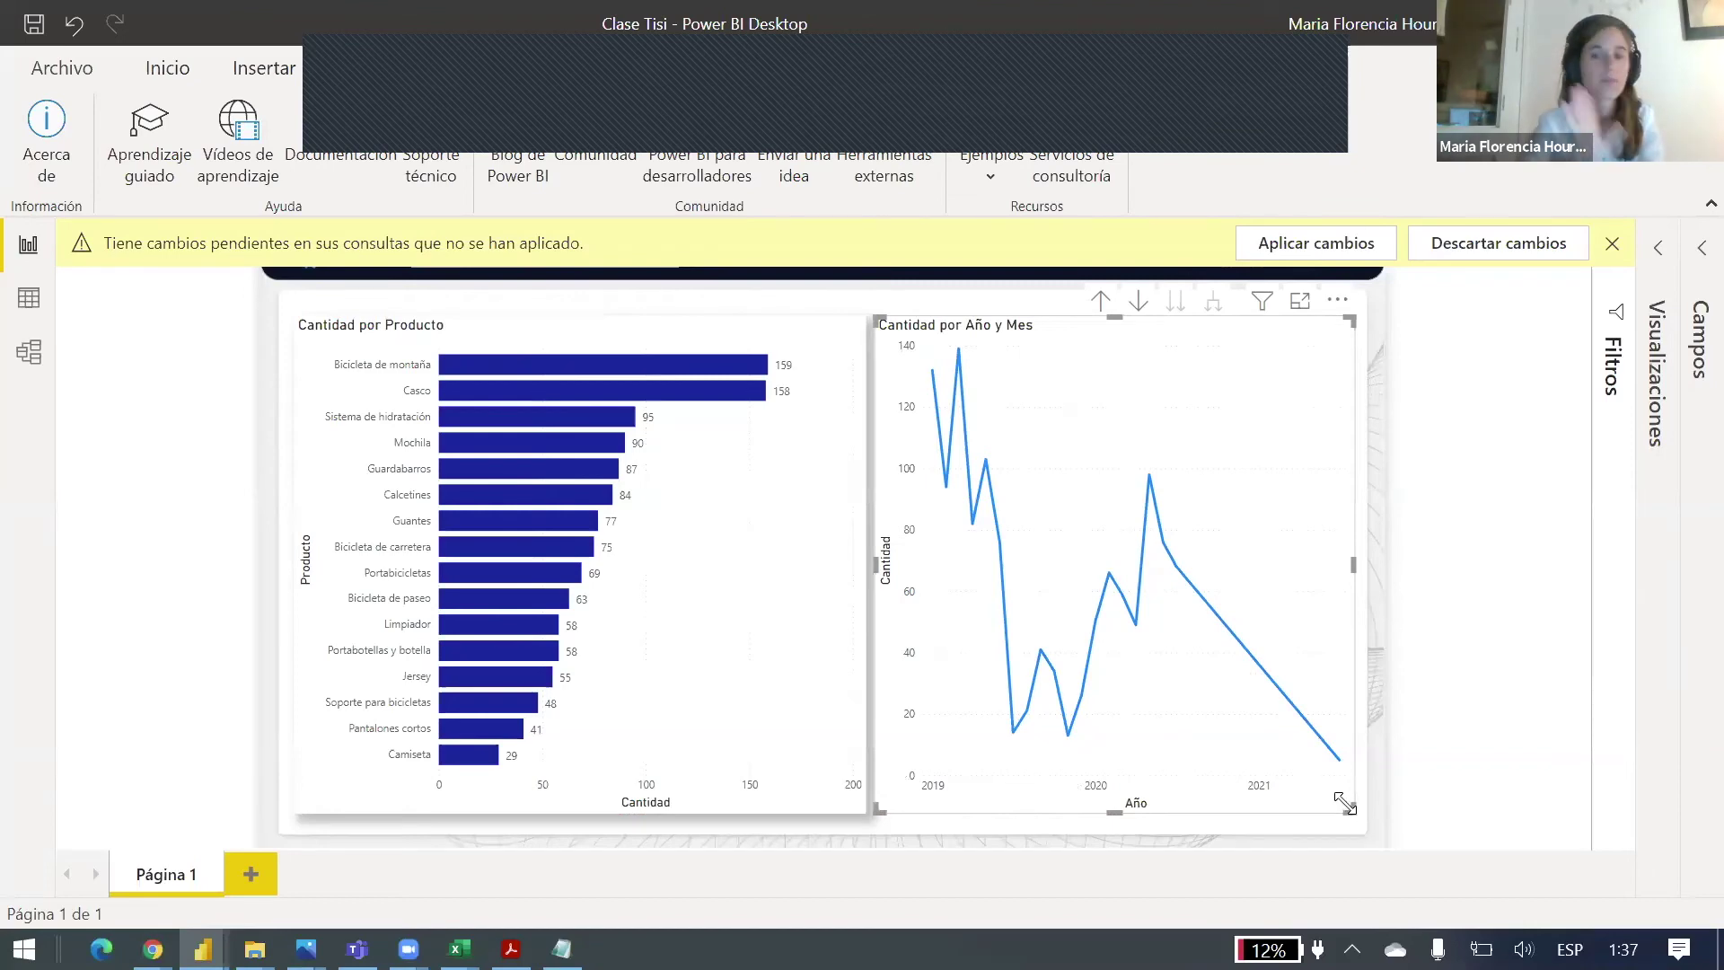
Step: Show the Excel source files in the tisi datos folder and the OneDrive folders in File Explorer, and return to the Power BI report
{"action": "mouse_move", "coordinate": [255, 950]}
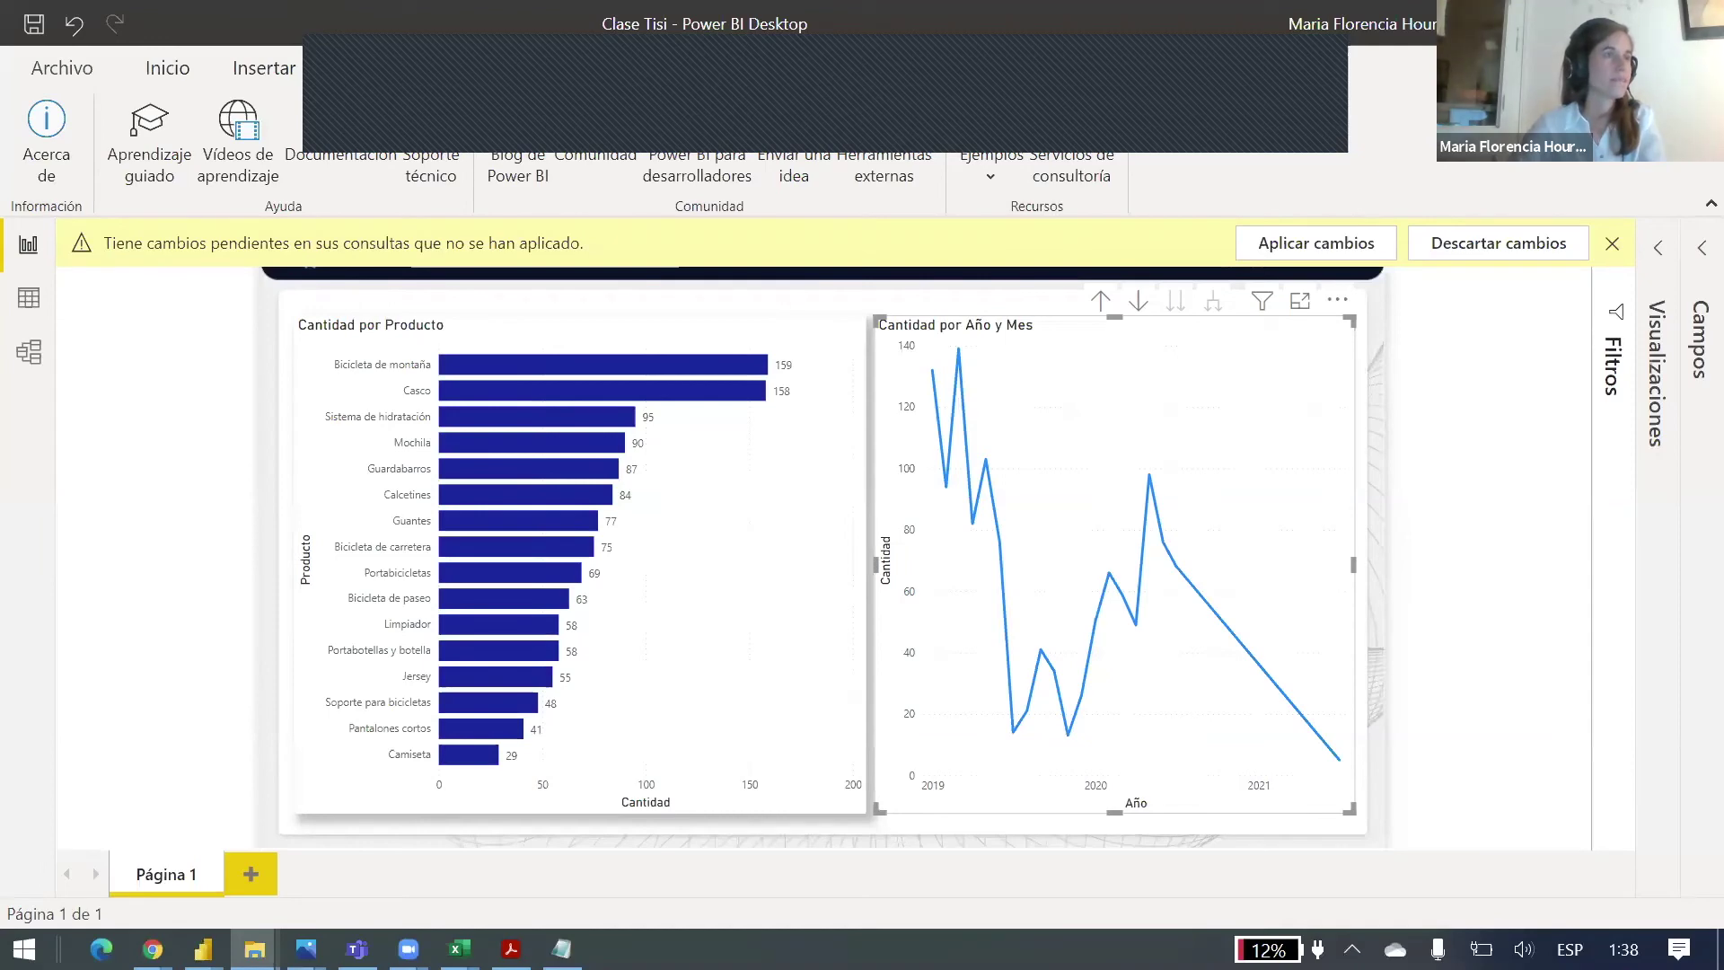
{"action": "key", "text": "alt+Tab"}
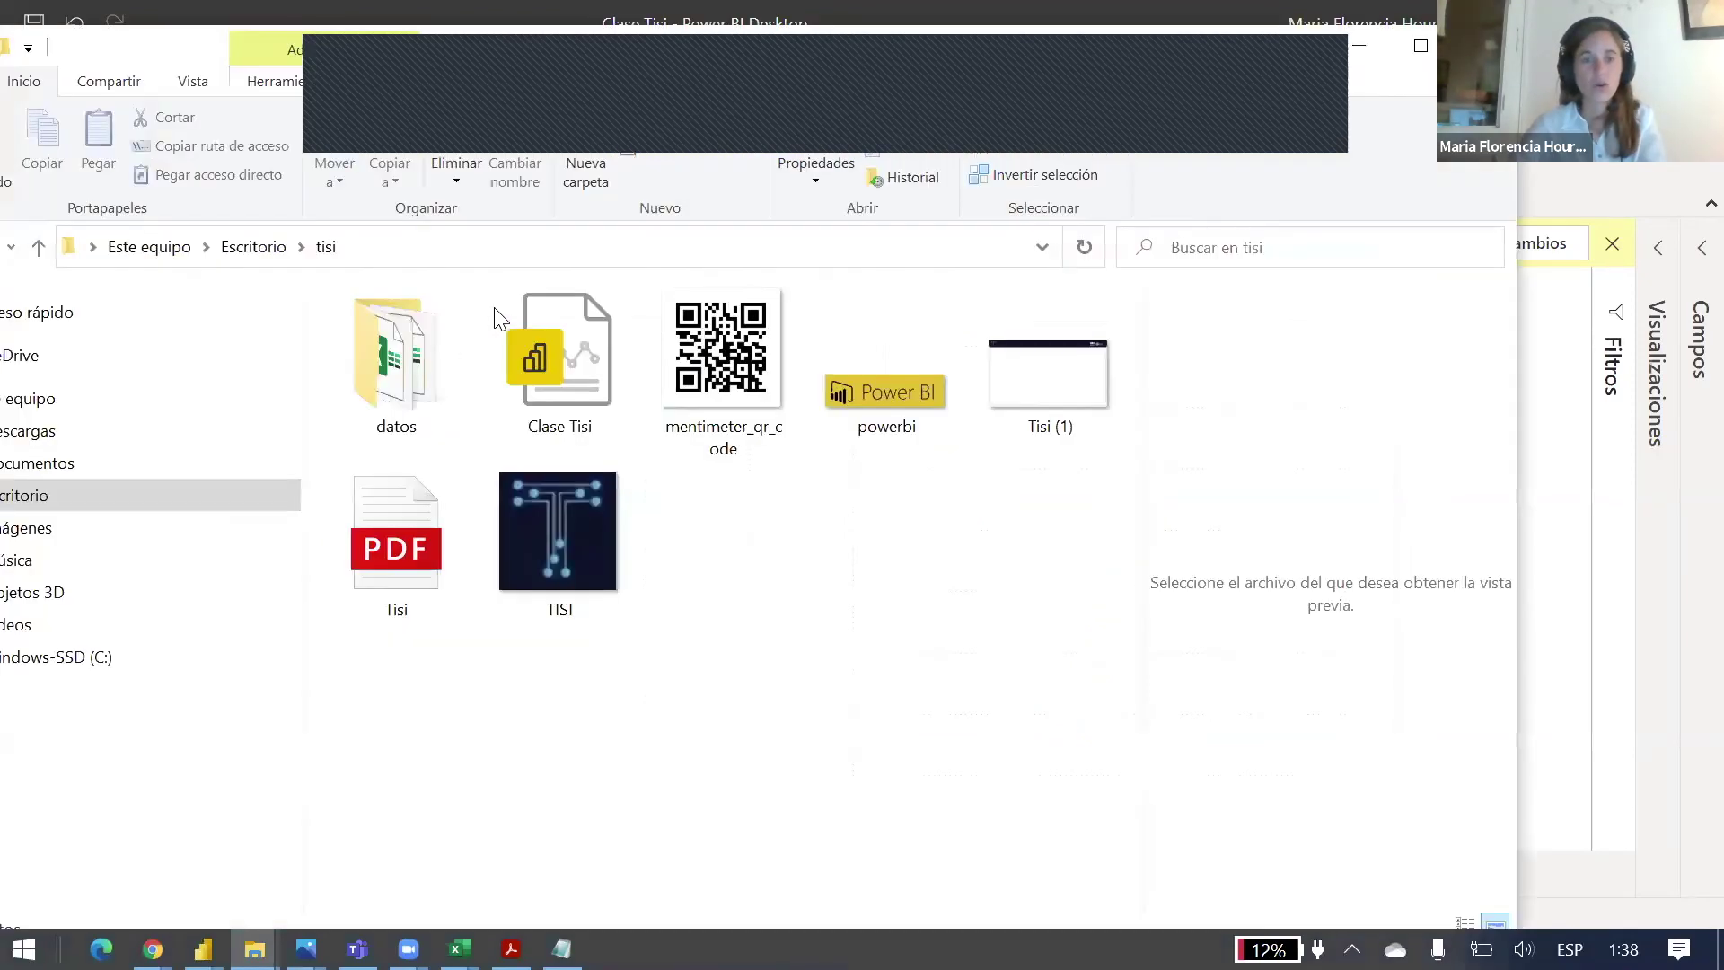
{"action": "double_click", "coordinate": [433, 350]}
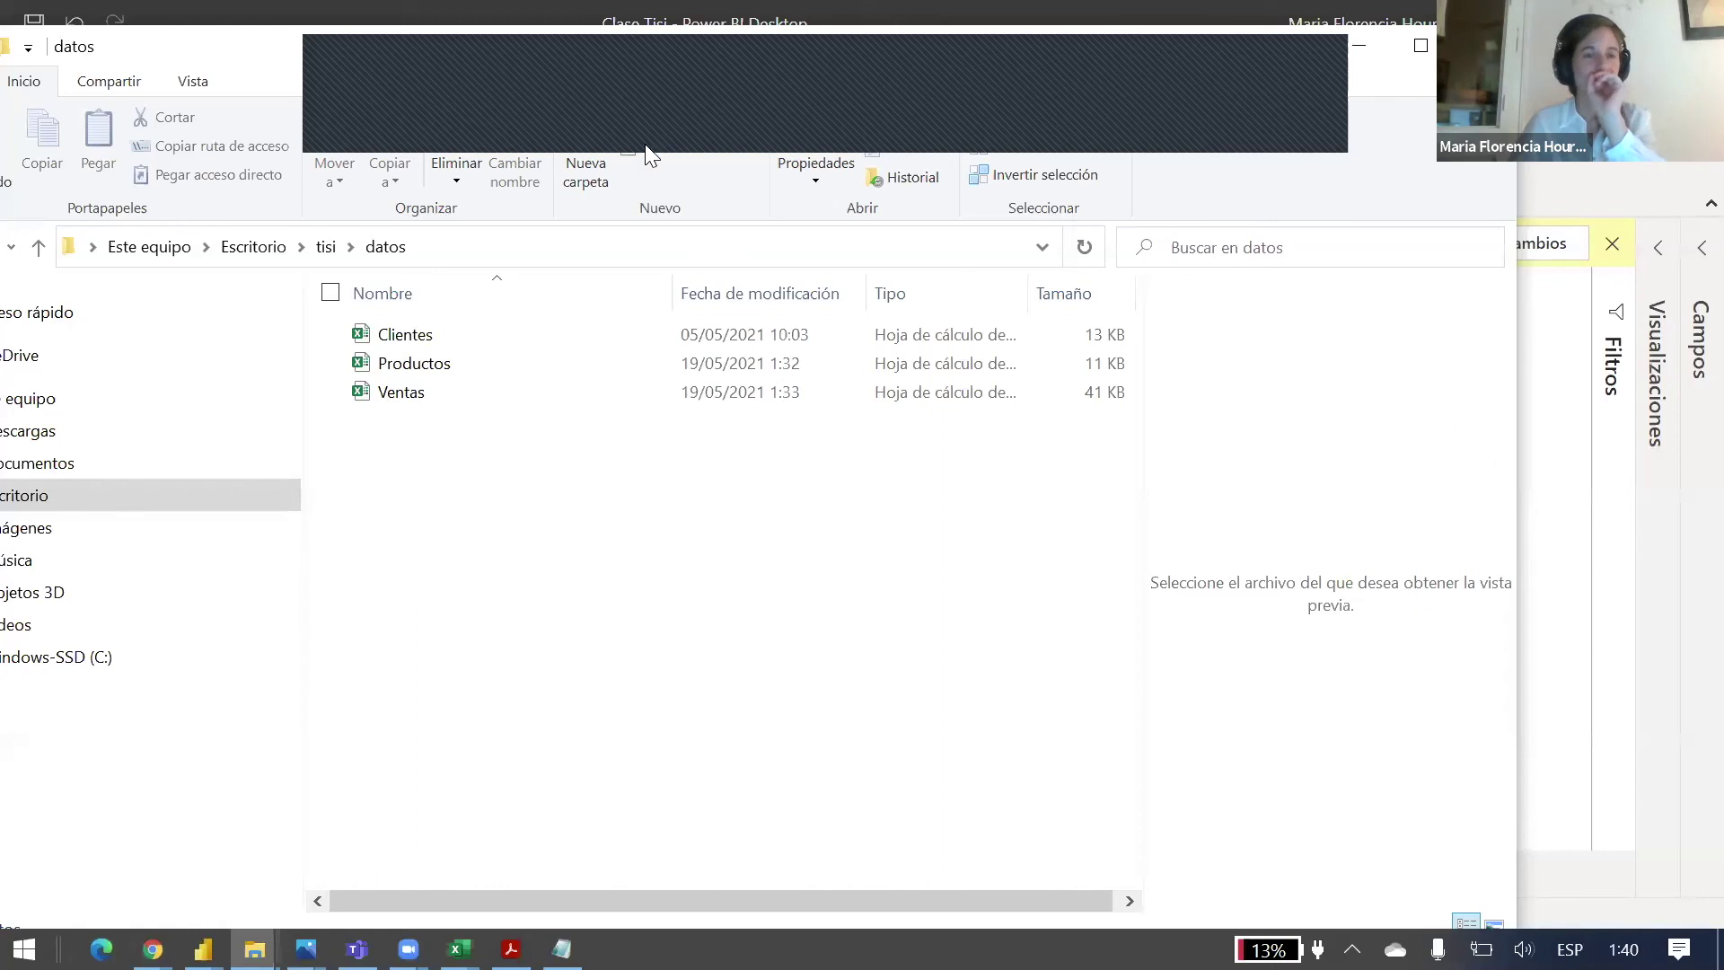
{"action": "left_click_drag", "start_coordinate": [129, 51], "coordinate": [391, 47]}
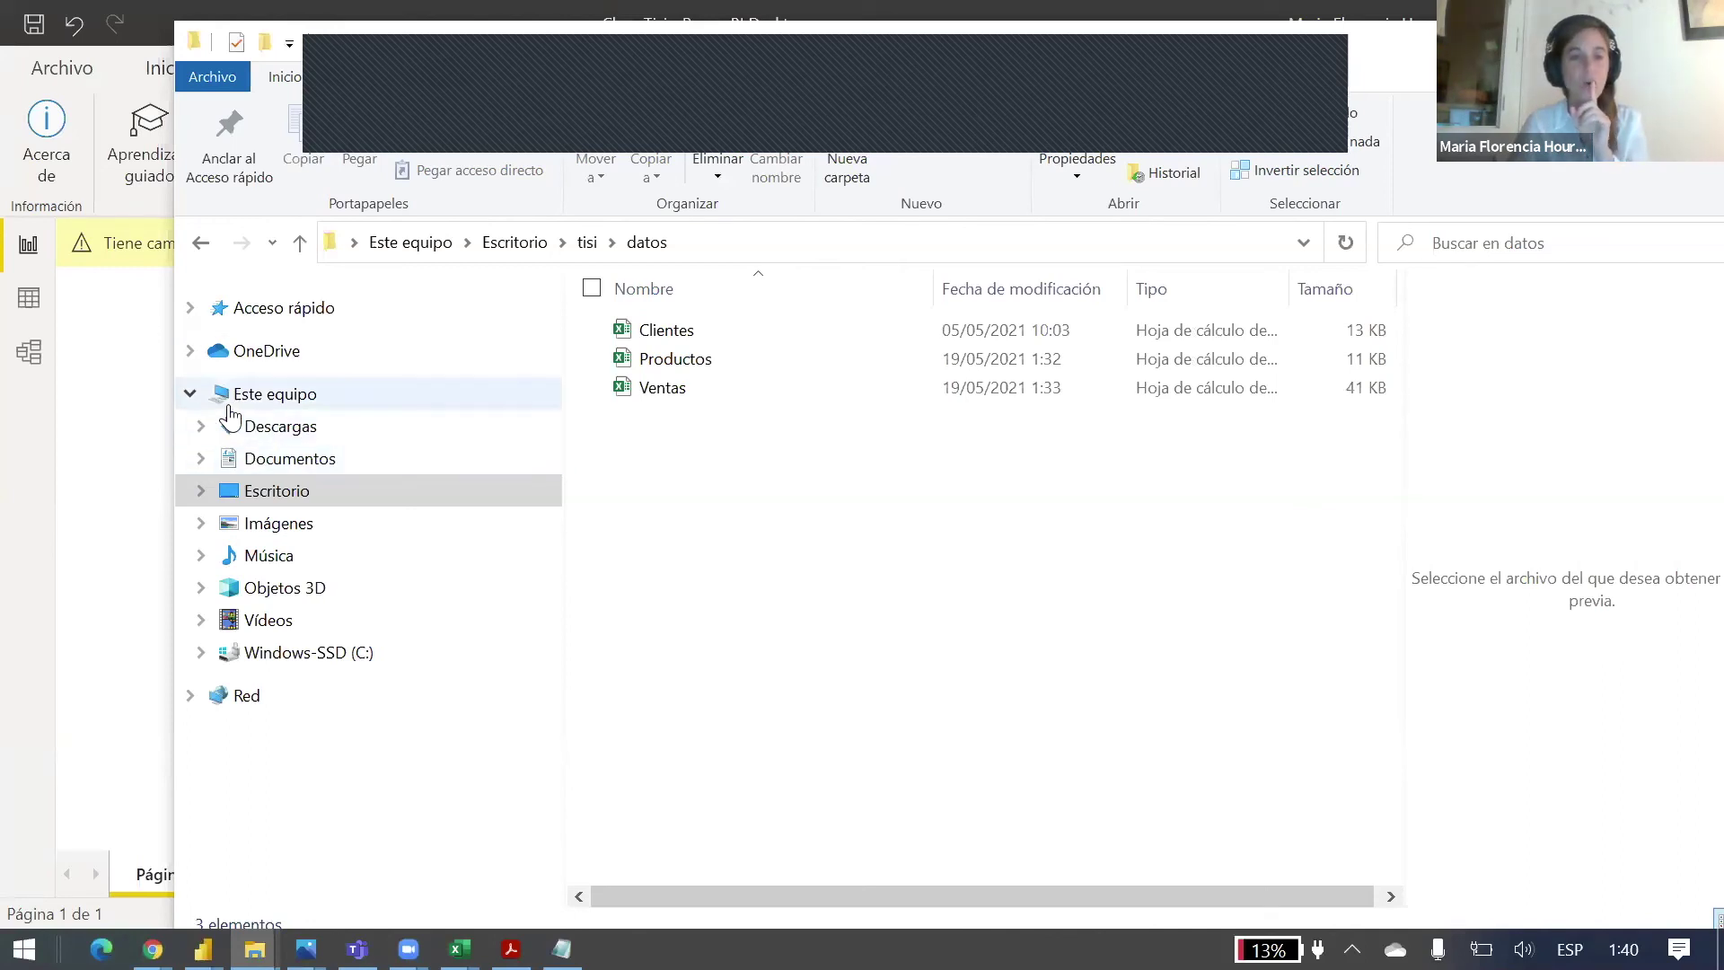
{"action": "left_click", "coordinate": [190, 357]}
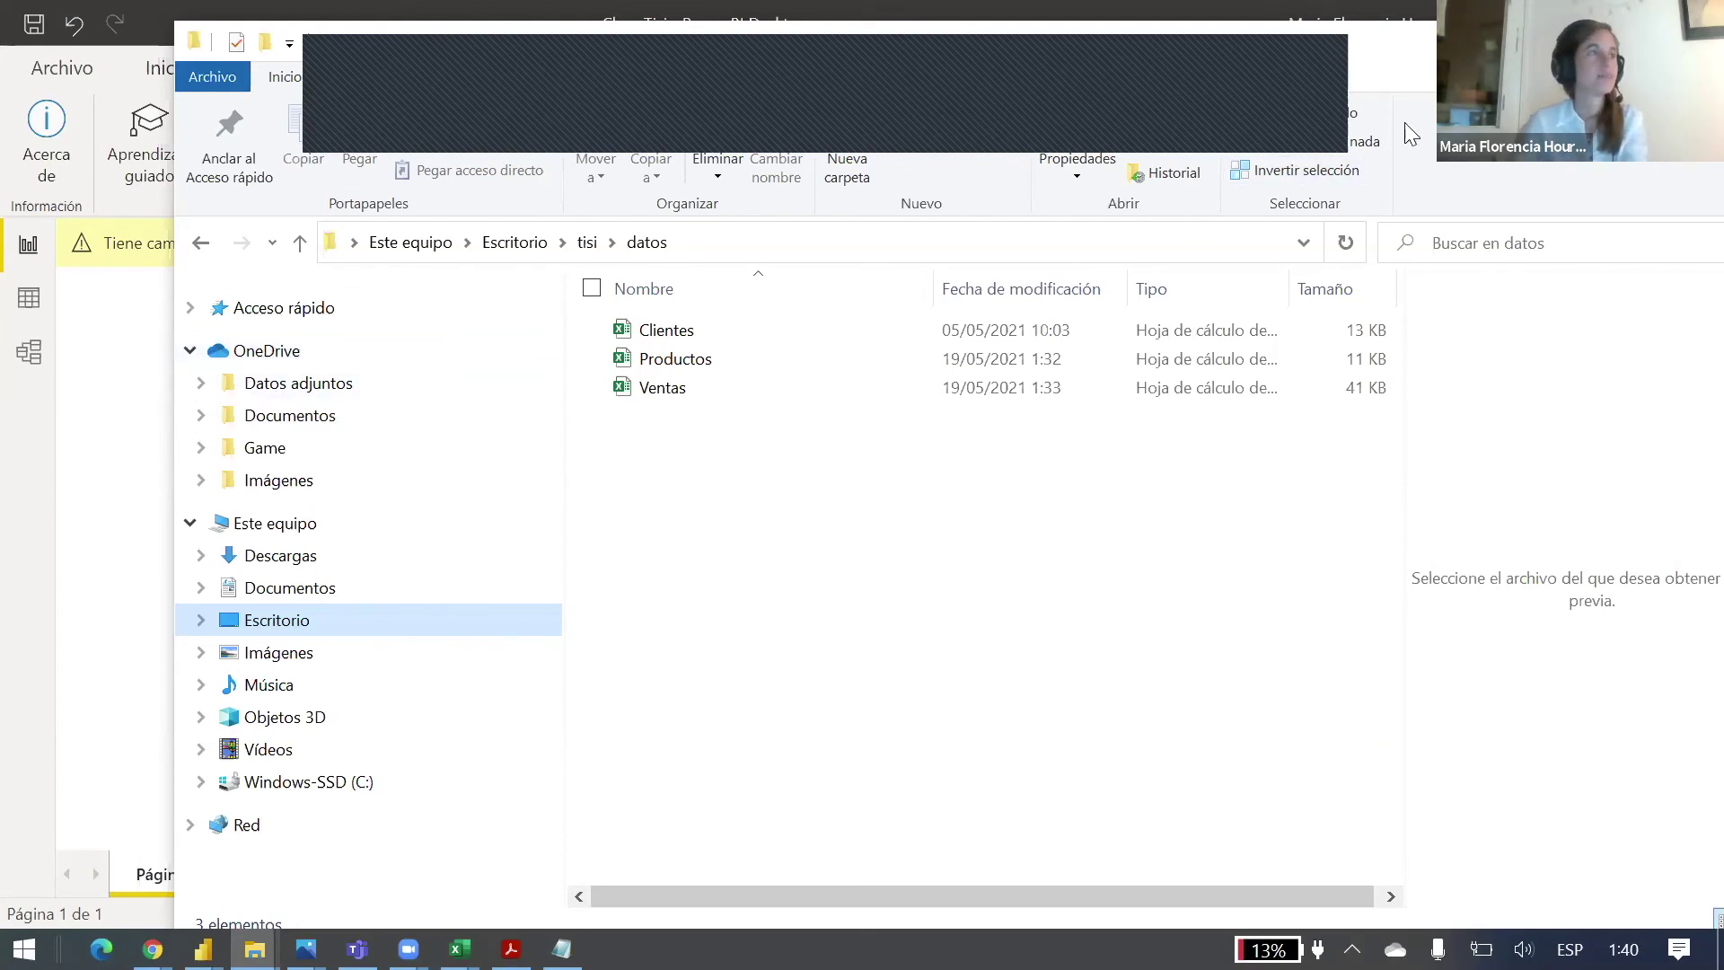
{"action": "left_click_drag", "start_coordinate": [1474, 56], "coordinate": [1412, 133]}
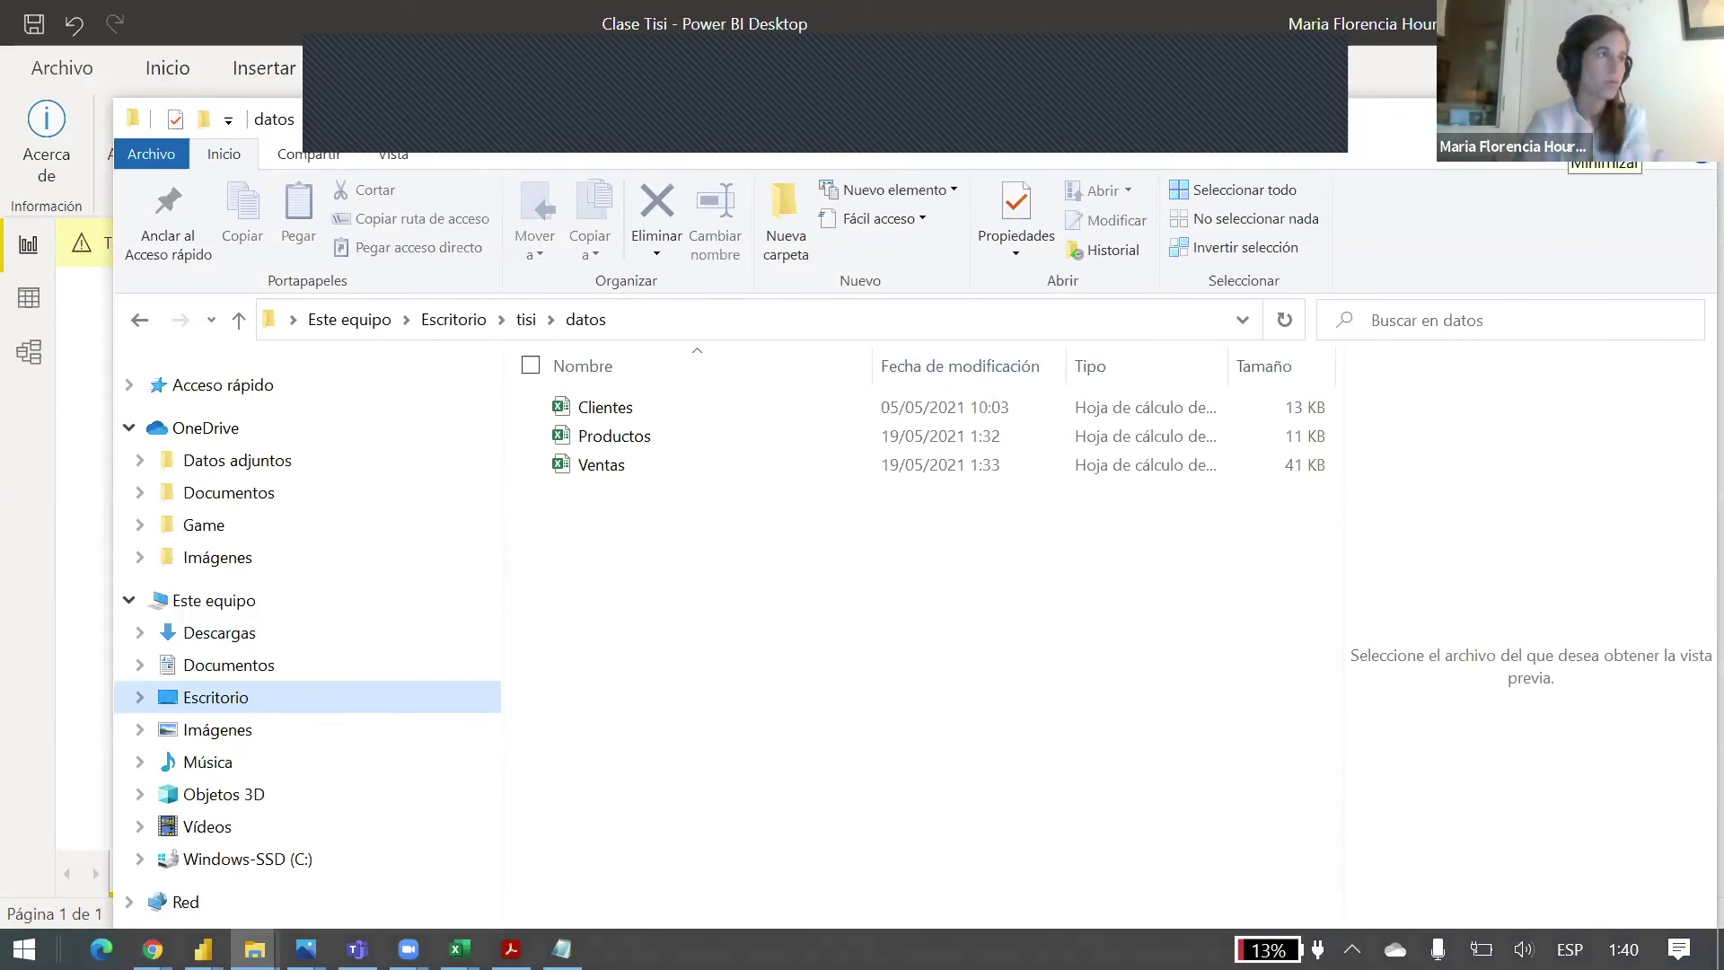
{"action": "left_click", "coordinate": [1608, 118]}
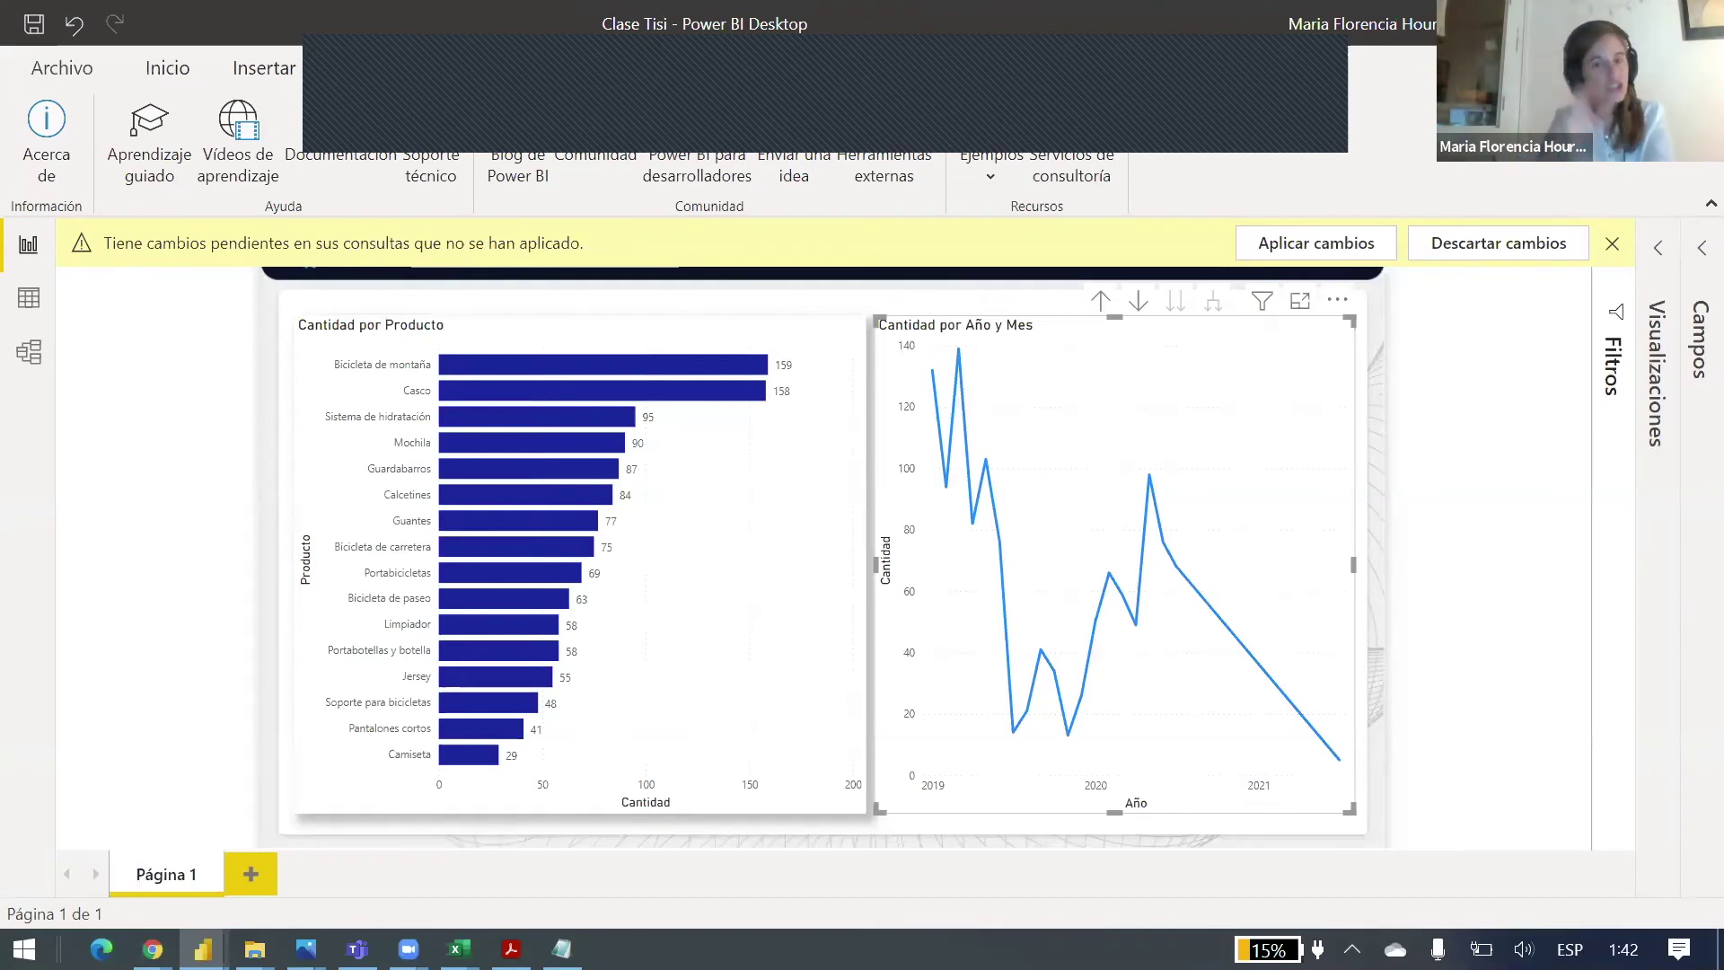
Step: Filter the SalesLT SalesOrderDetail query's ProductID column to 707 in Power Query, remove the Filtered Rows step and close the editor
{"action": "left_click", "coordinate": [29, 362]}
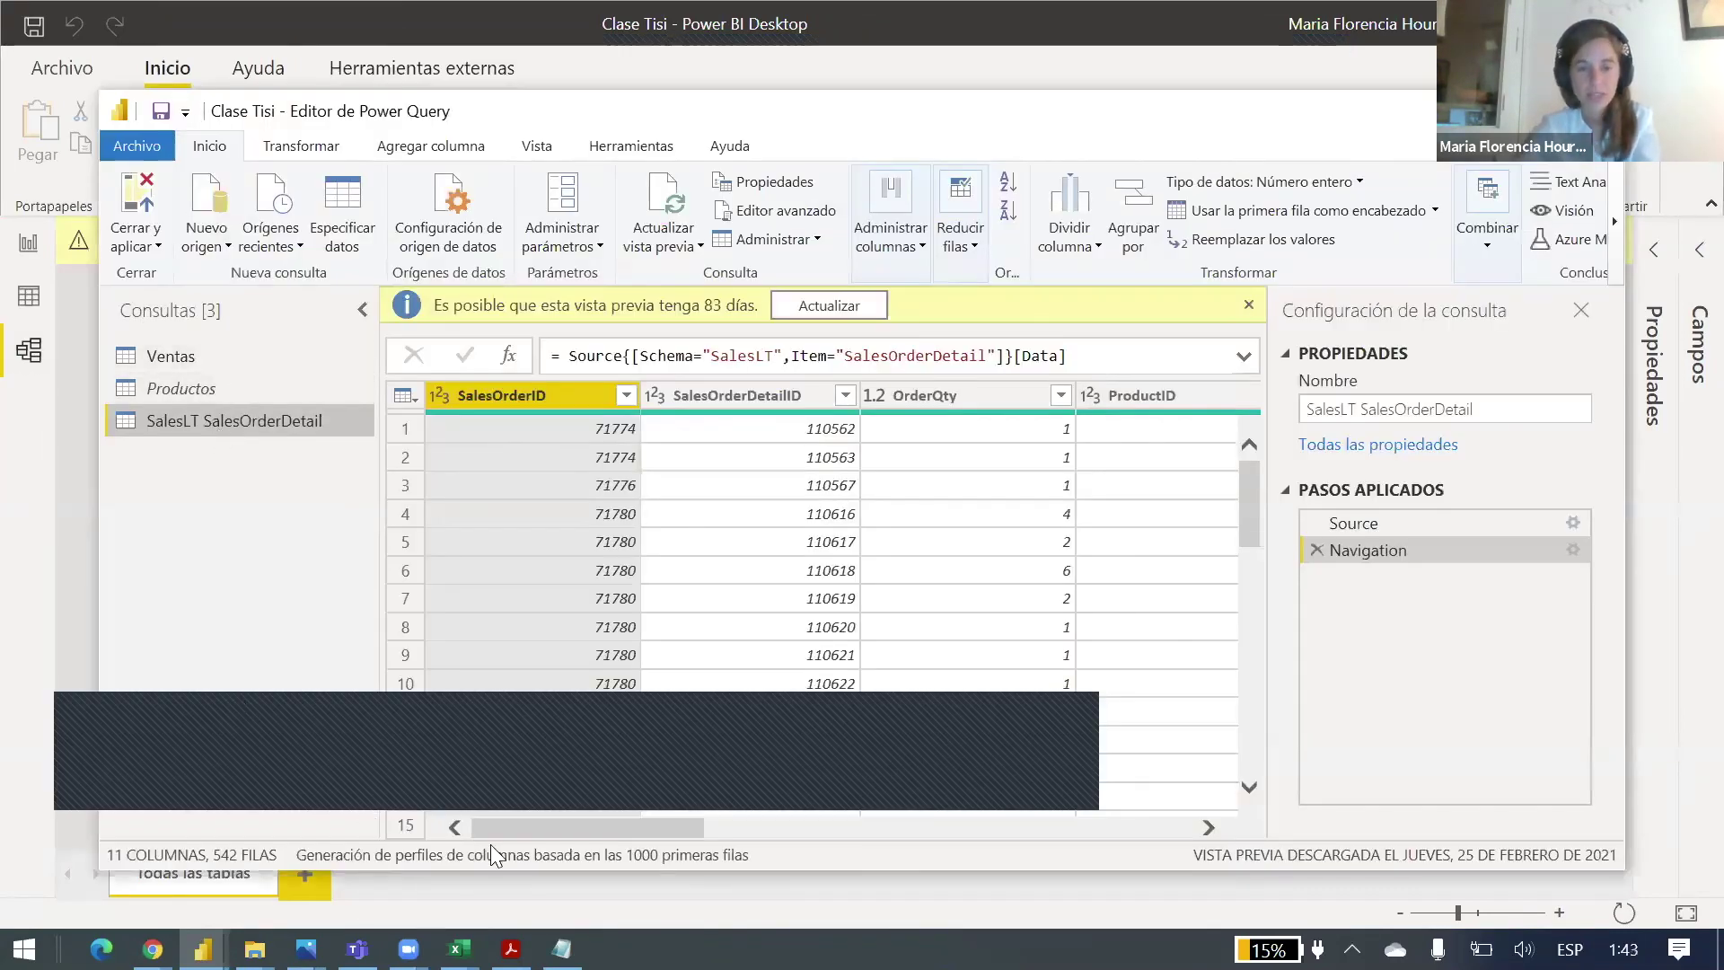
{"action": "left_click_drag", "start_coordinate": [595, 839], "coordinate": [657, 835]}
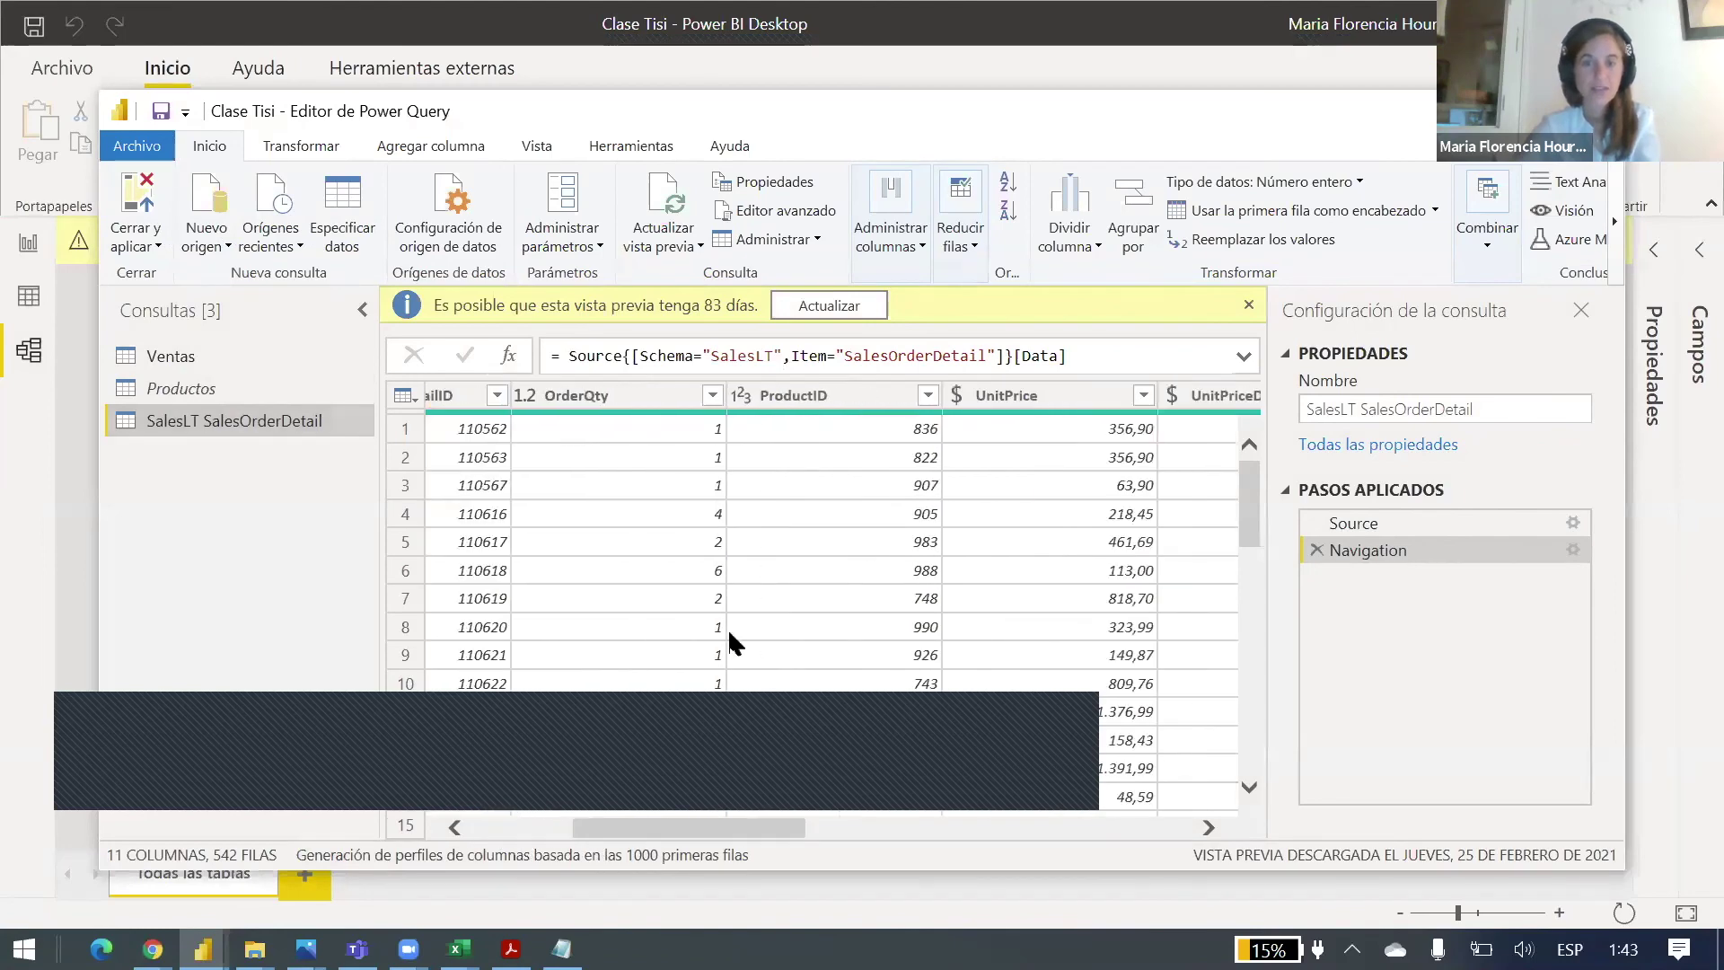
{"action": "left_click", "coordinate": [928, 395]}
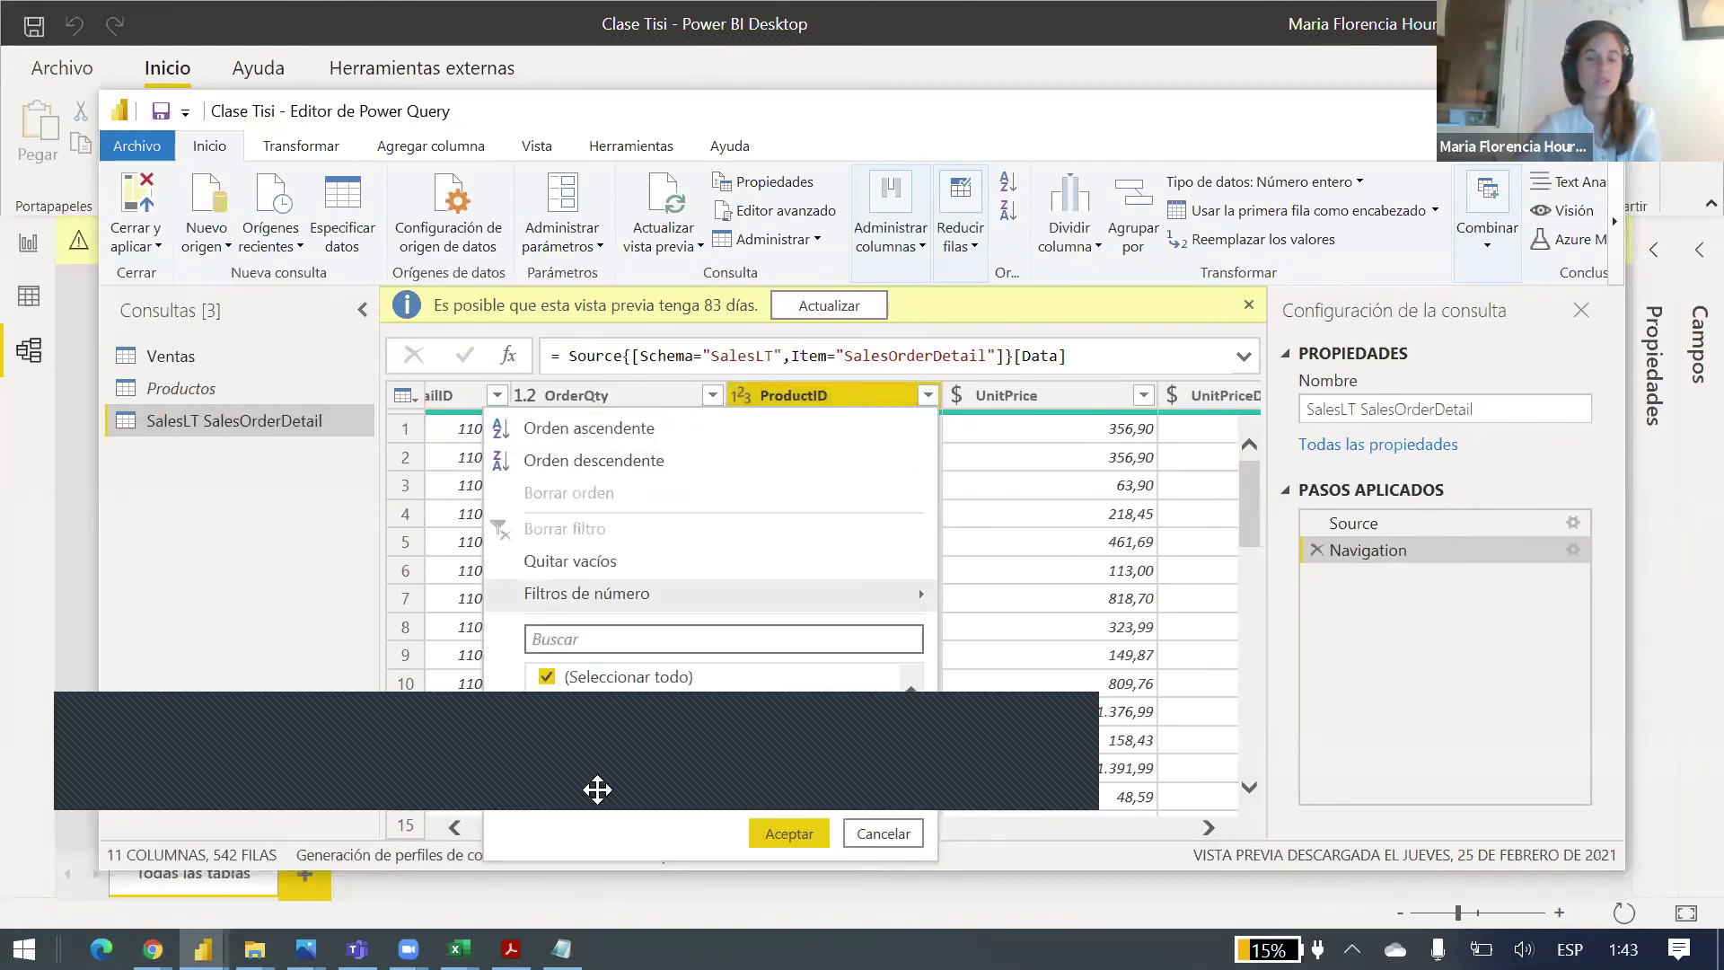
{"action": "left_click", "coordinate": [546, 676]}
{"action": "left_click", "coordinate": [592, 705]}
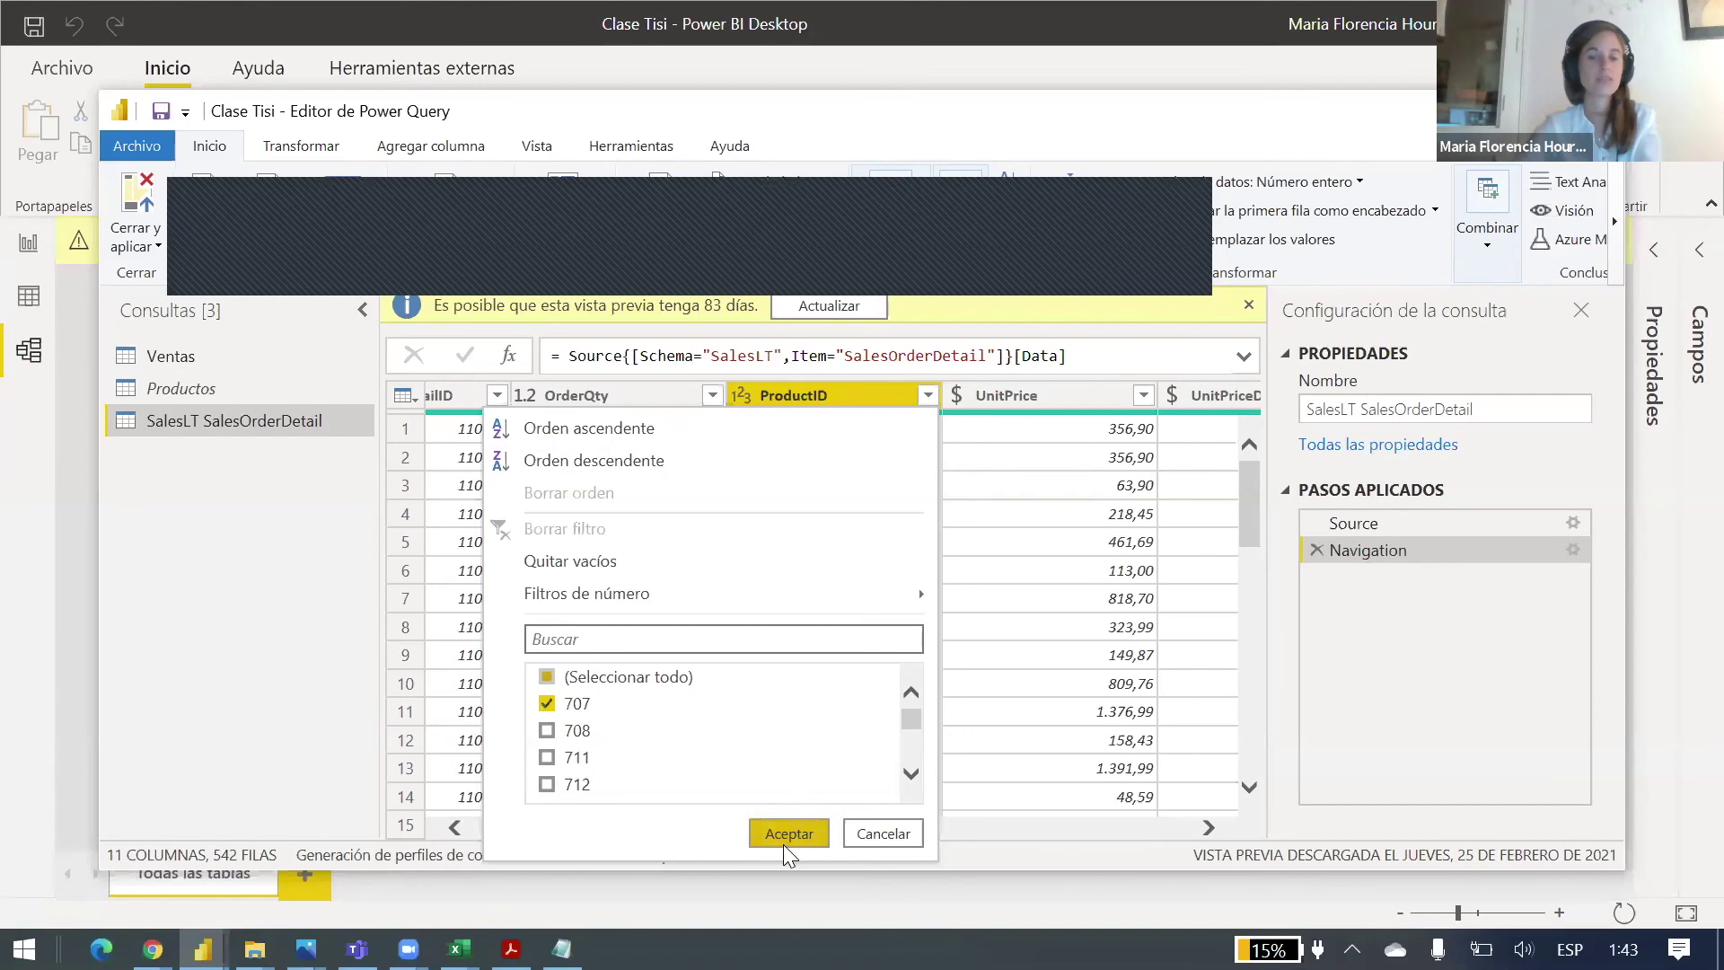
{"action": "left_click", "coordinate": [788, 833]}
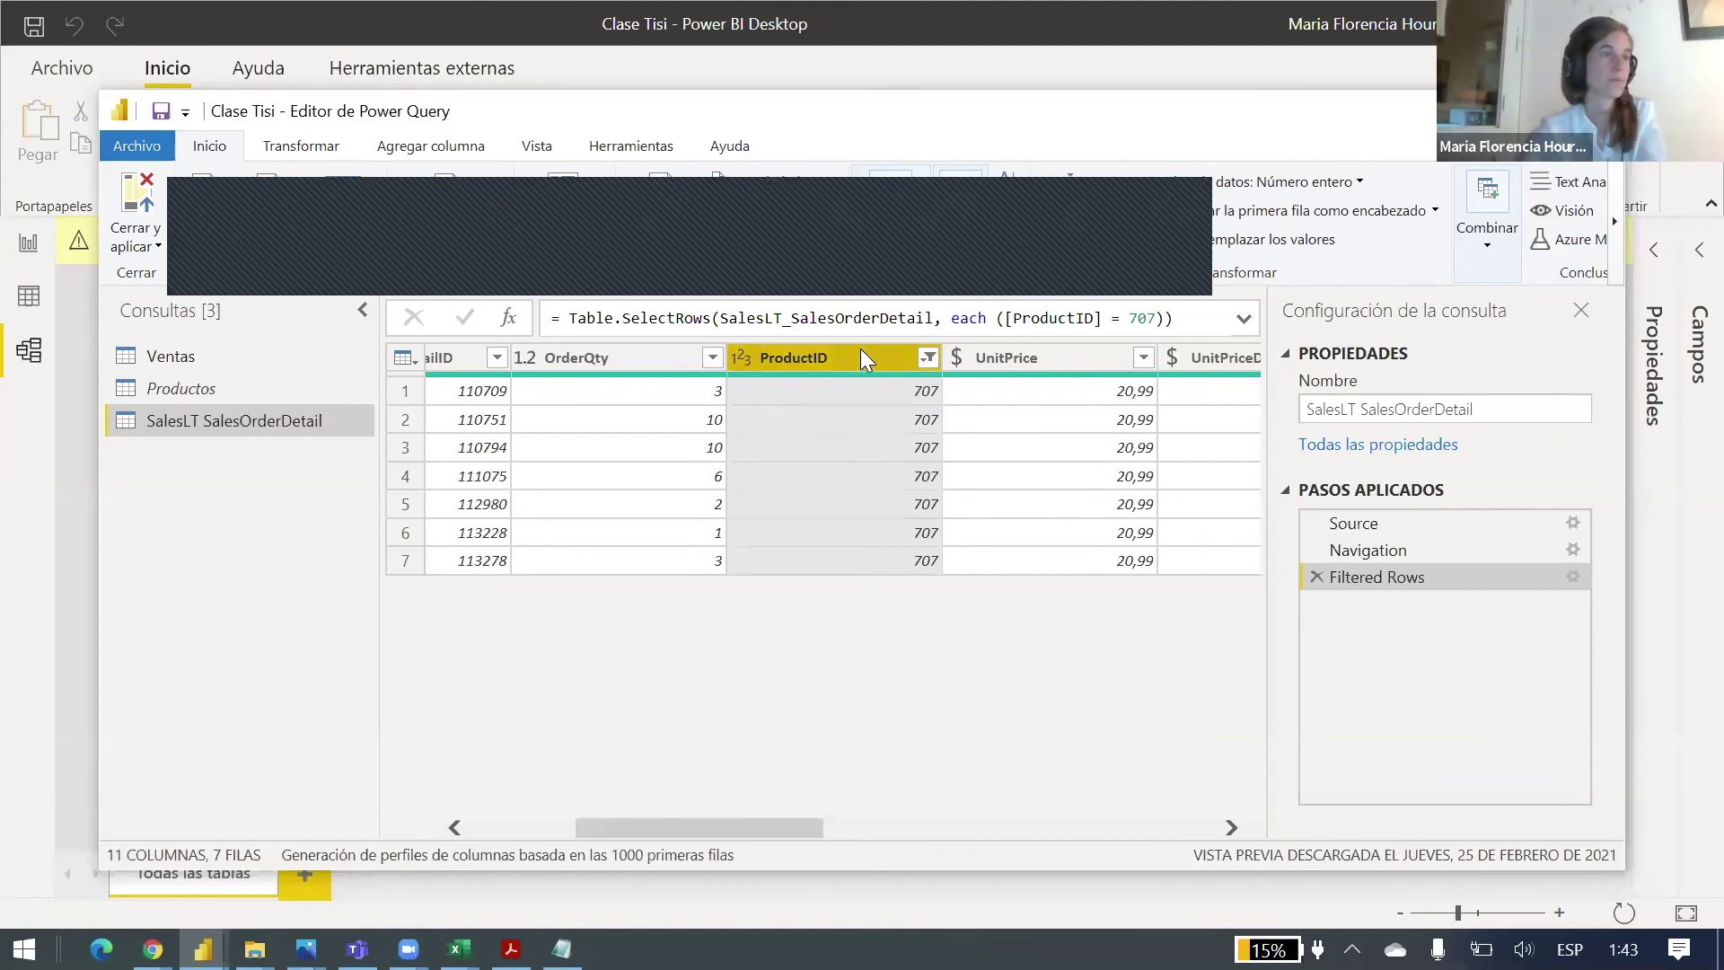
{"action": "left_click", "coordinate": [1318, 578]}
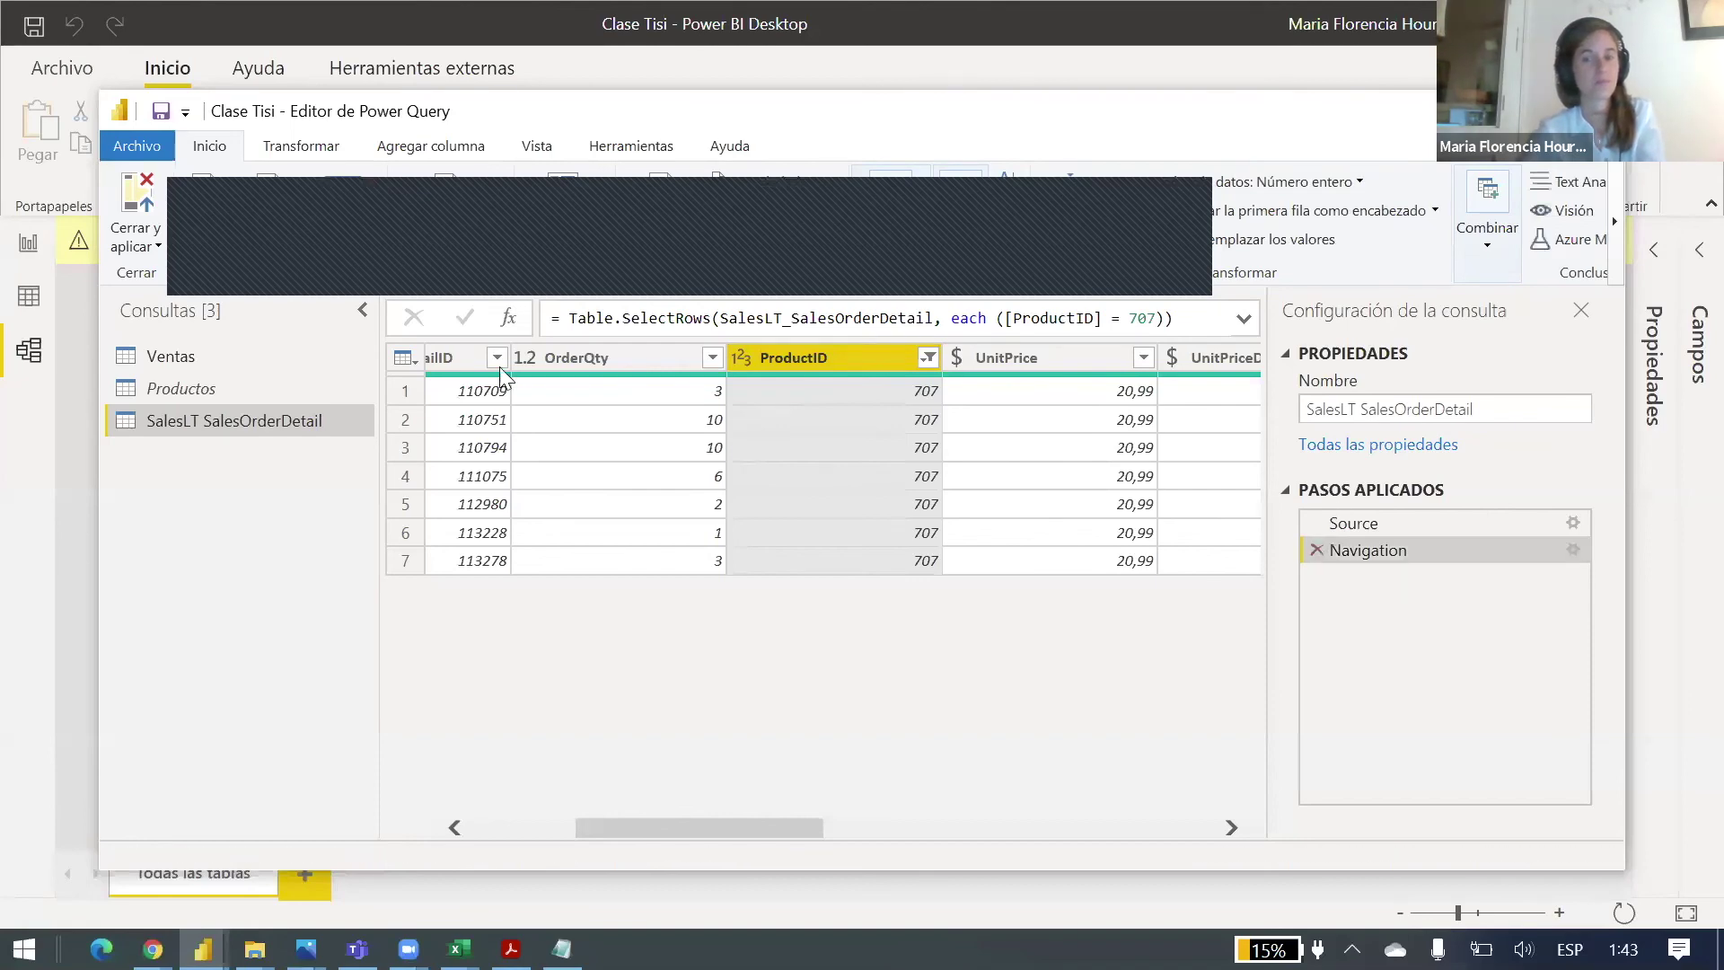
{"action": "left_click", "coordinate": [1603, 111]}
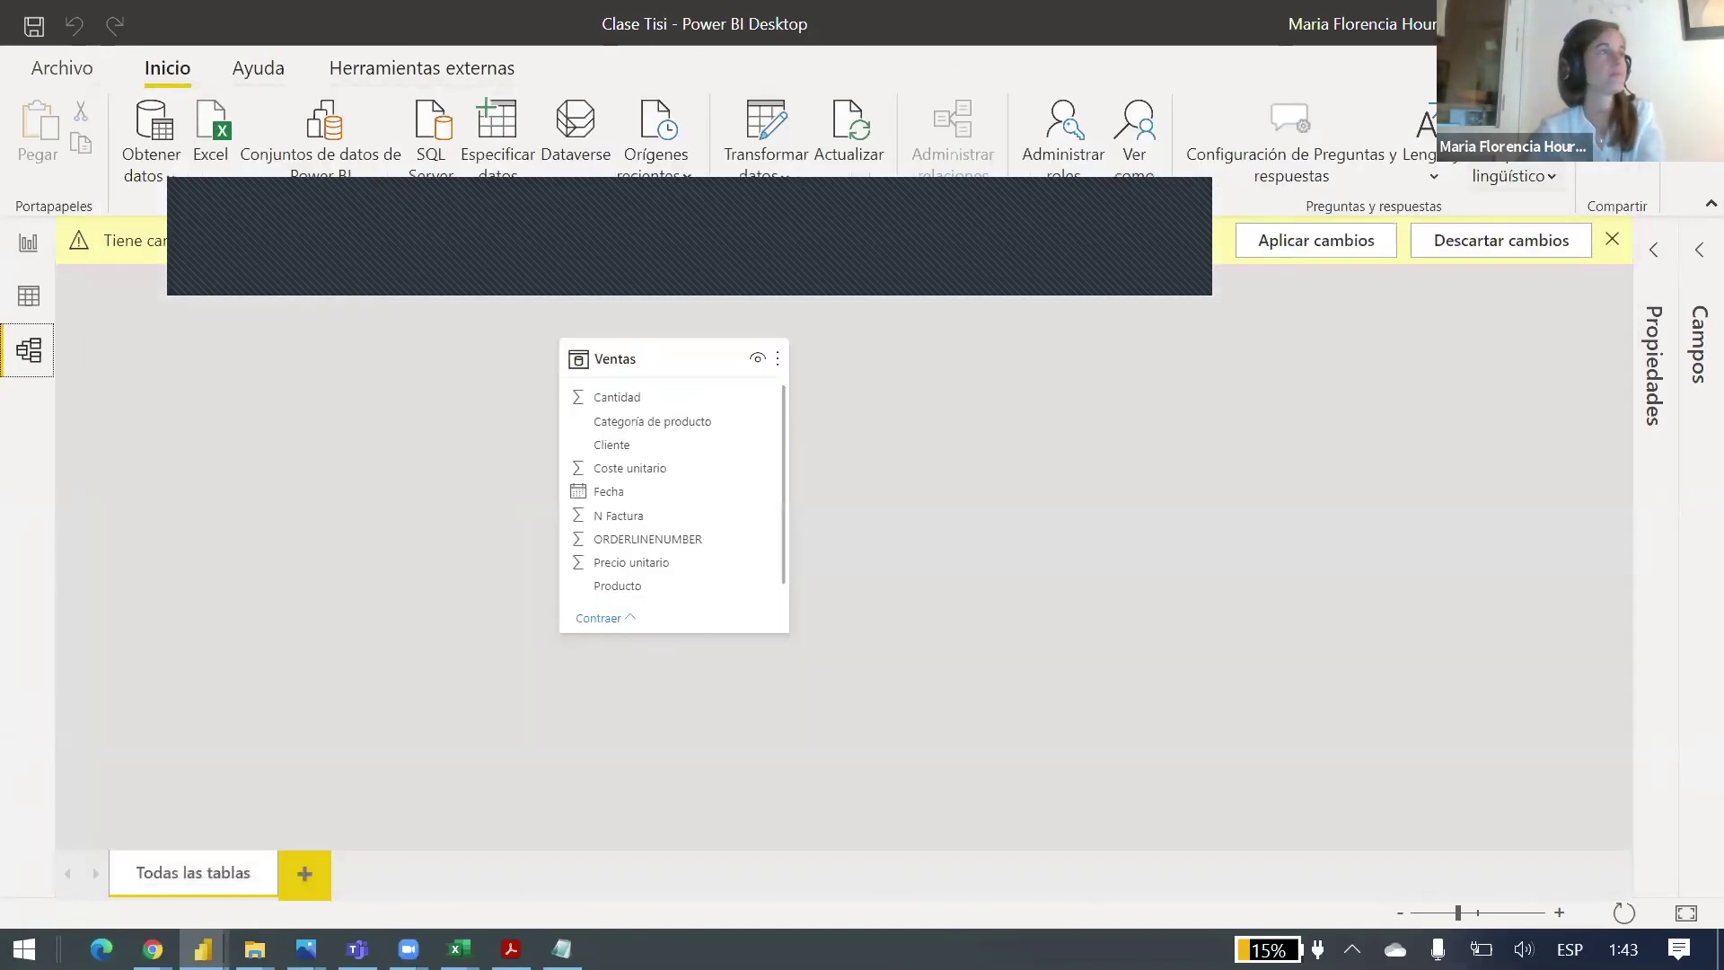
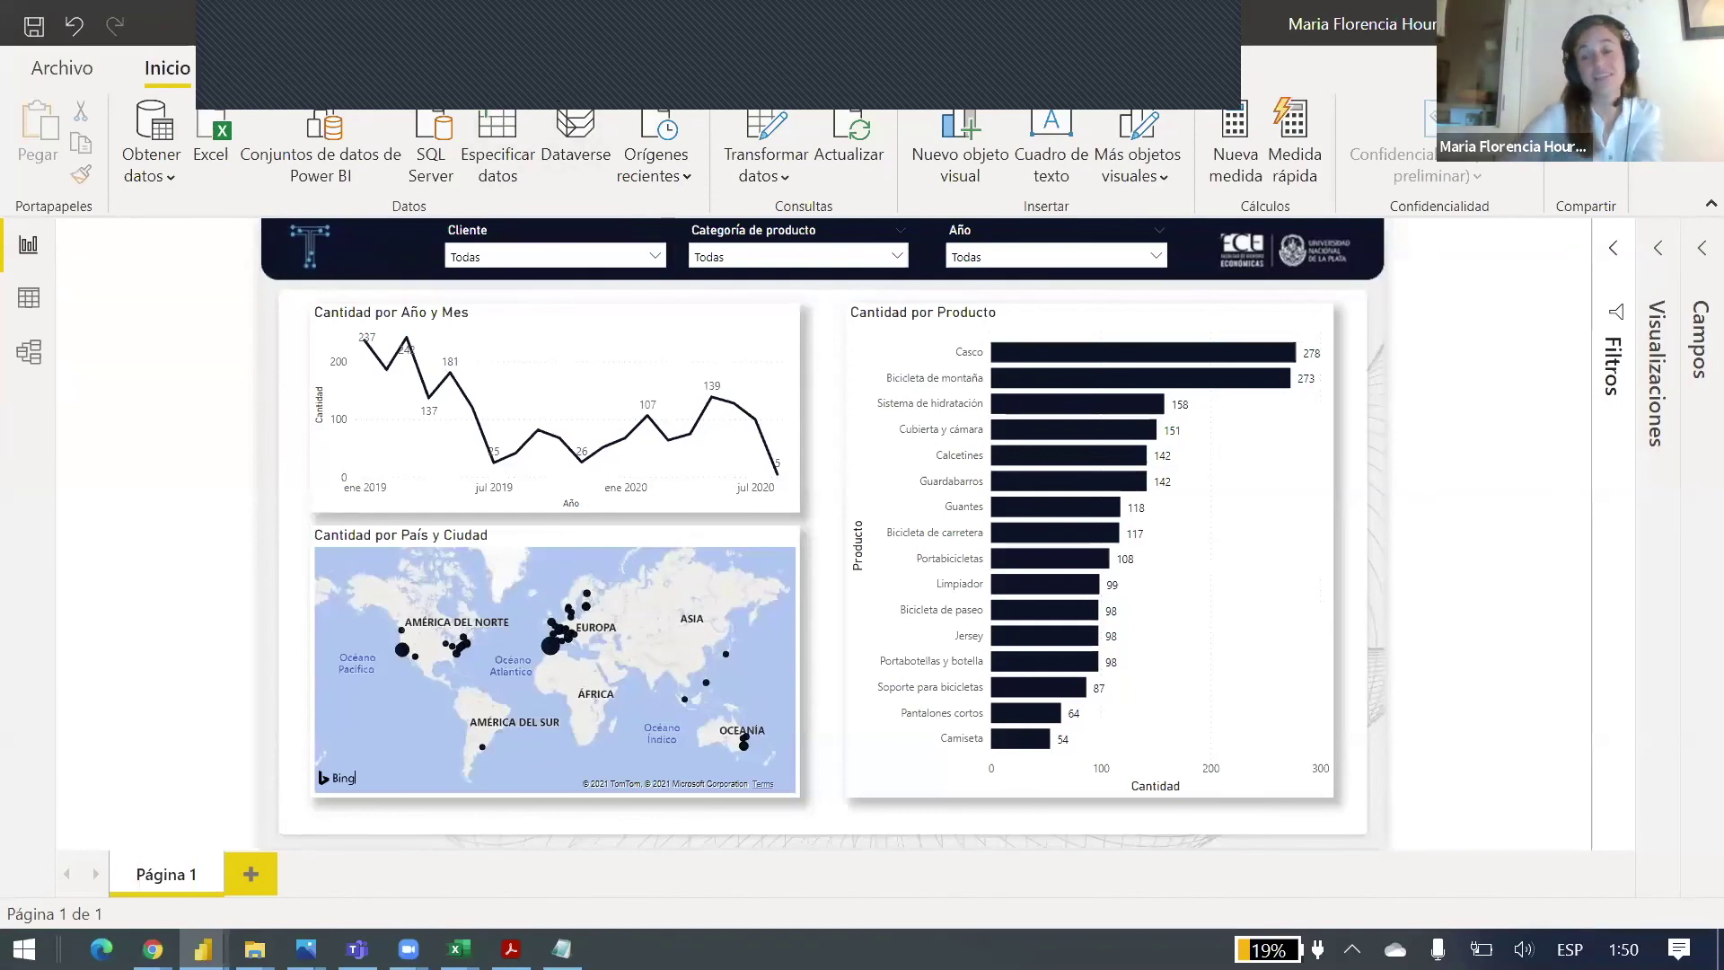
{"action": "left_click_drag", "start_coordinate": [1646, 908], "coordinate": [1583, 869]}
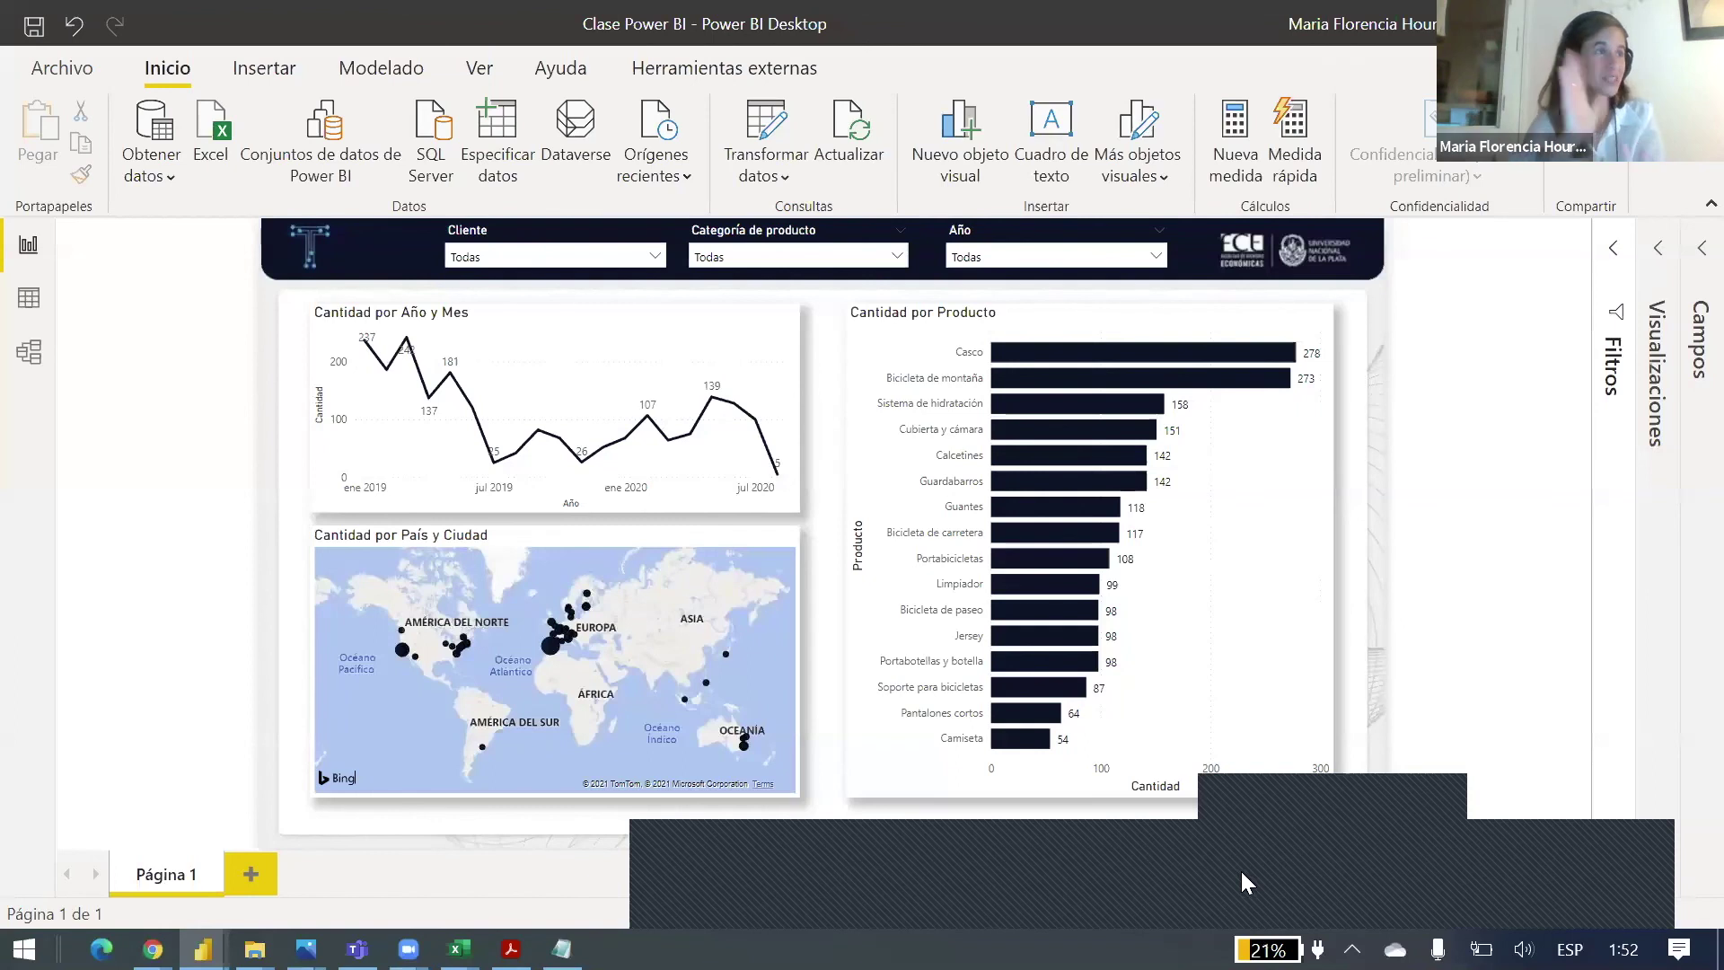
{"action": "left_click", "coordinate": [1439, 770]}
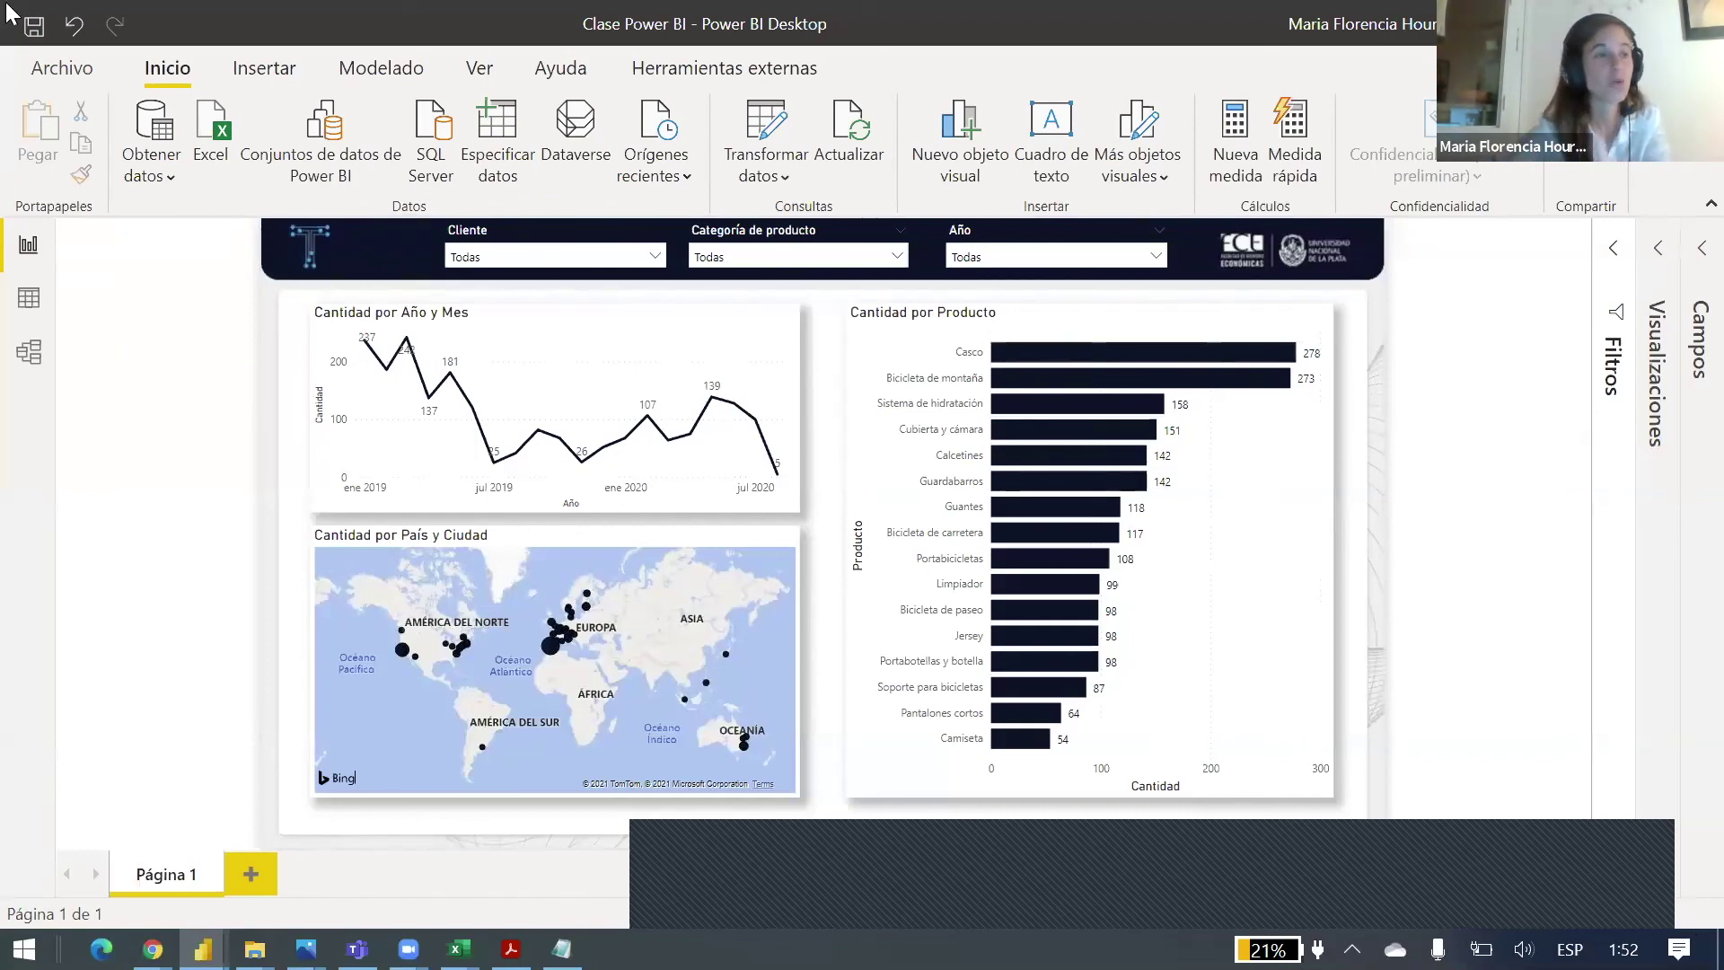
Step: Look at the Clase Power BI report's queries in the Power Query Editor and switch to the Clase Tisi file
{"action": "left_click", "coordinate": [767, 125]}
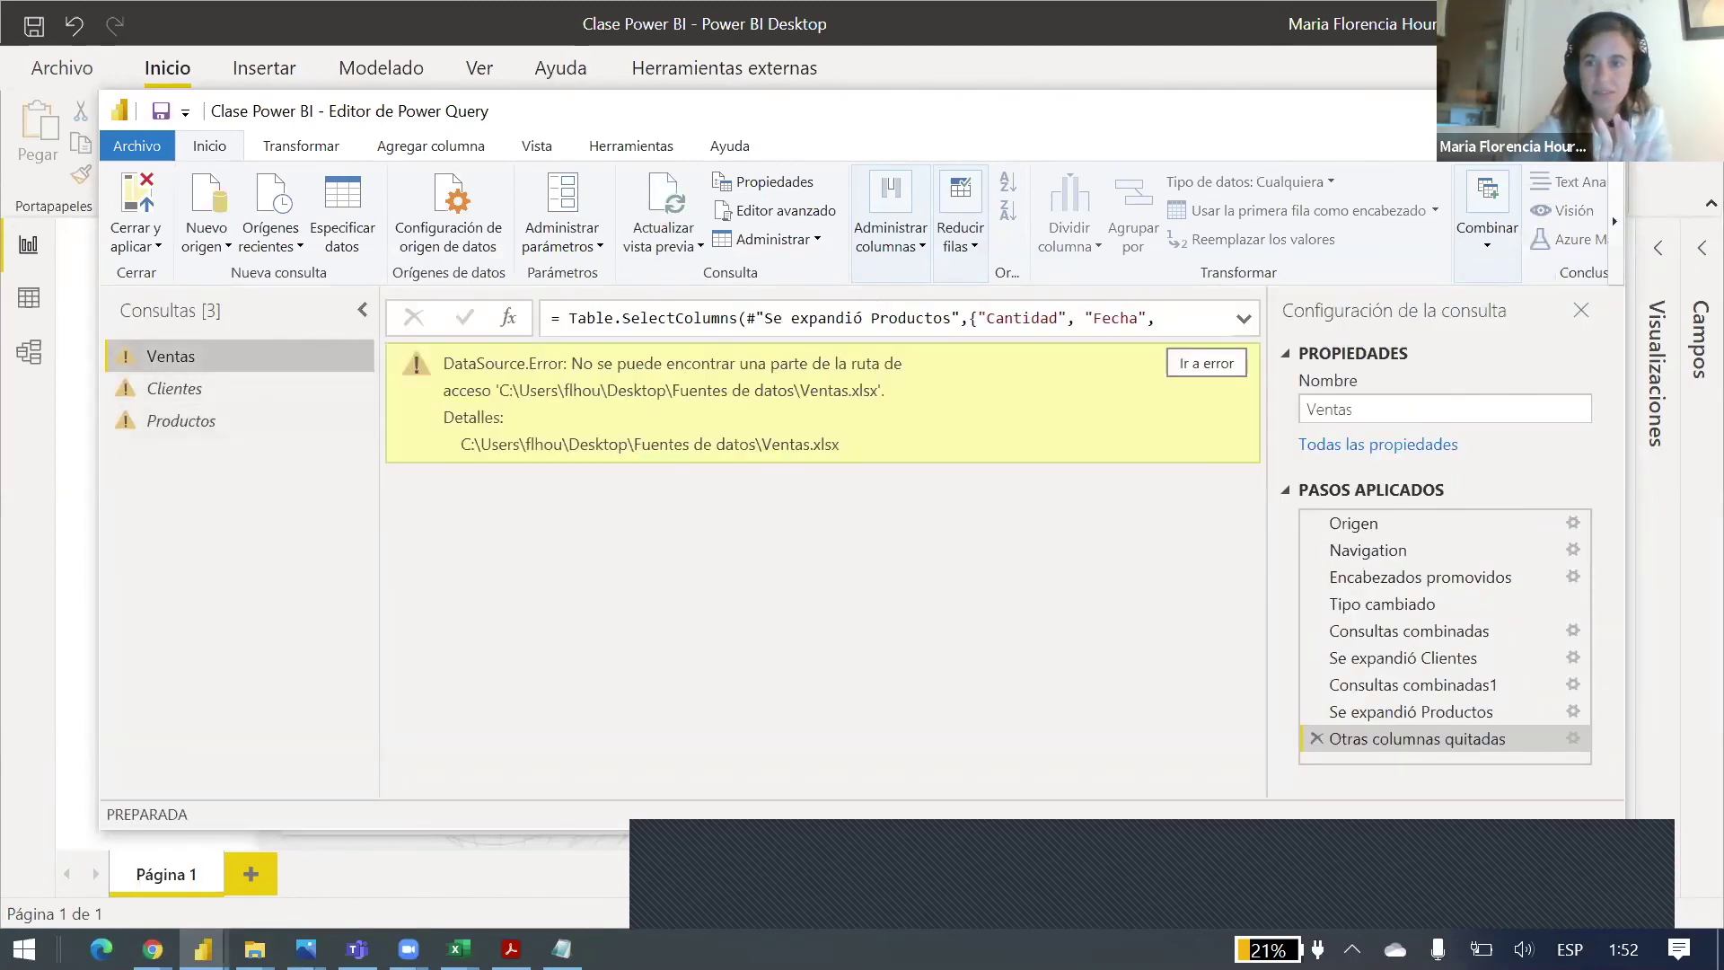
{"action": "key", "text": "alt+Tab"}
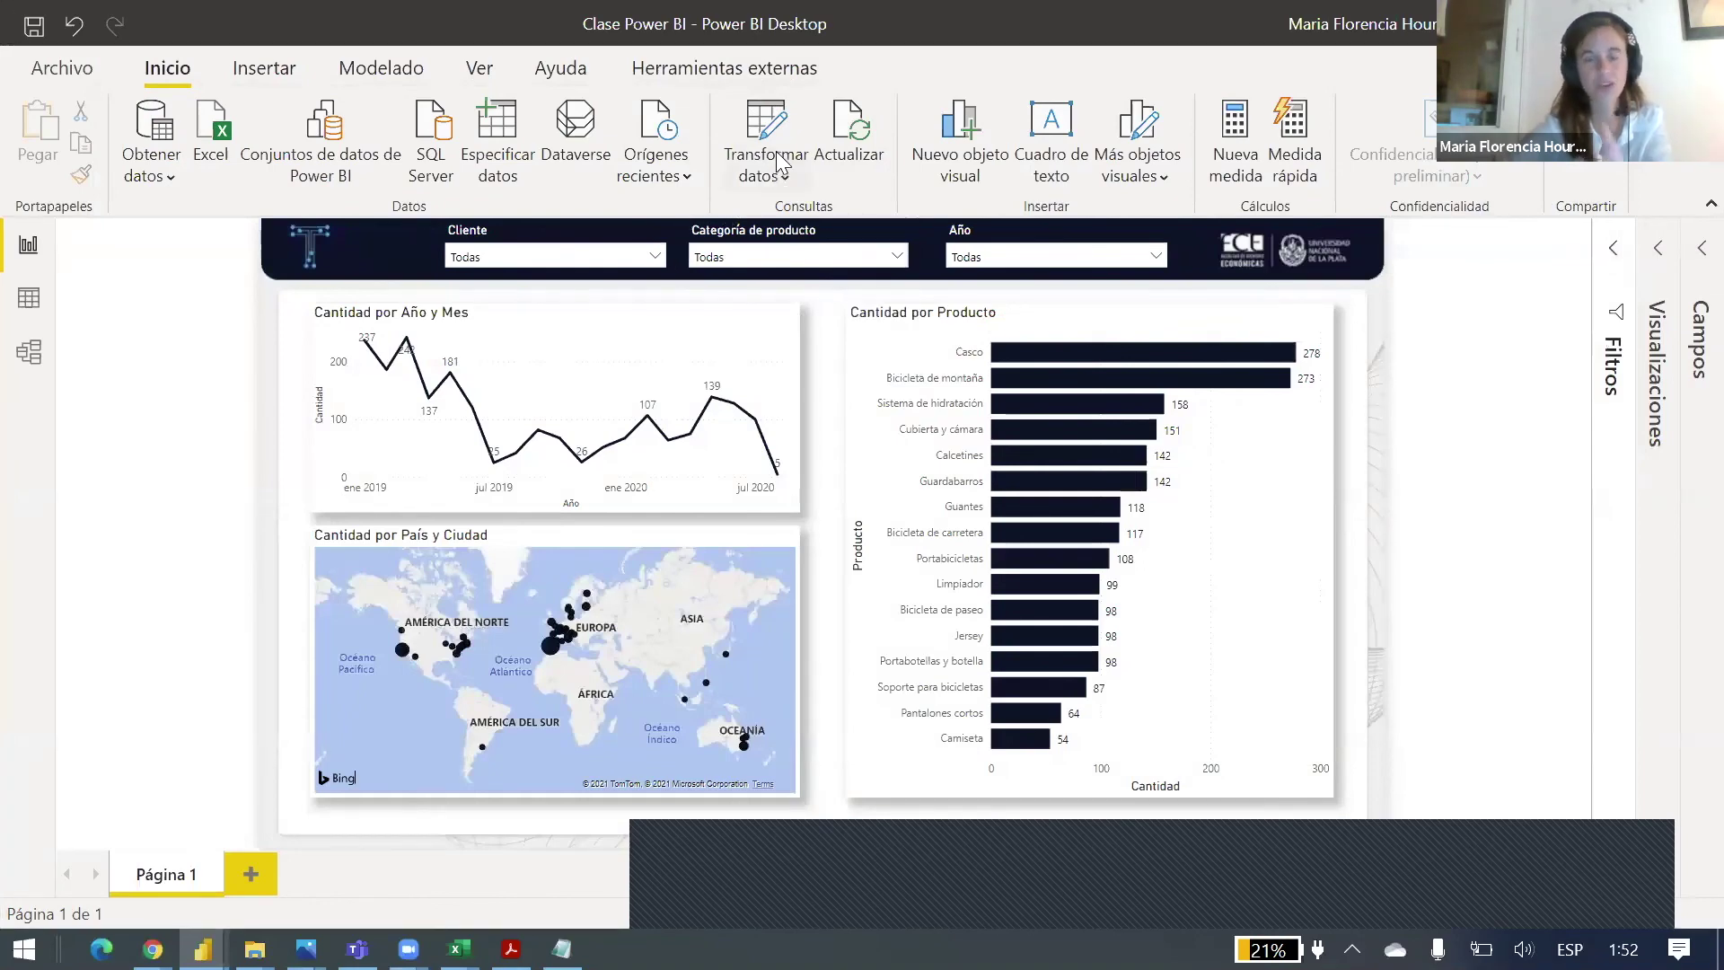
{"action": "key", "text": "alt+Tab"}
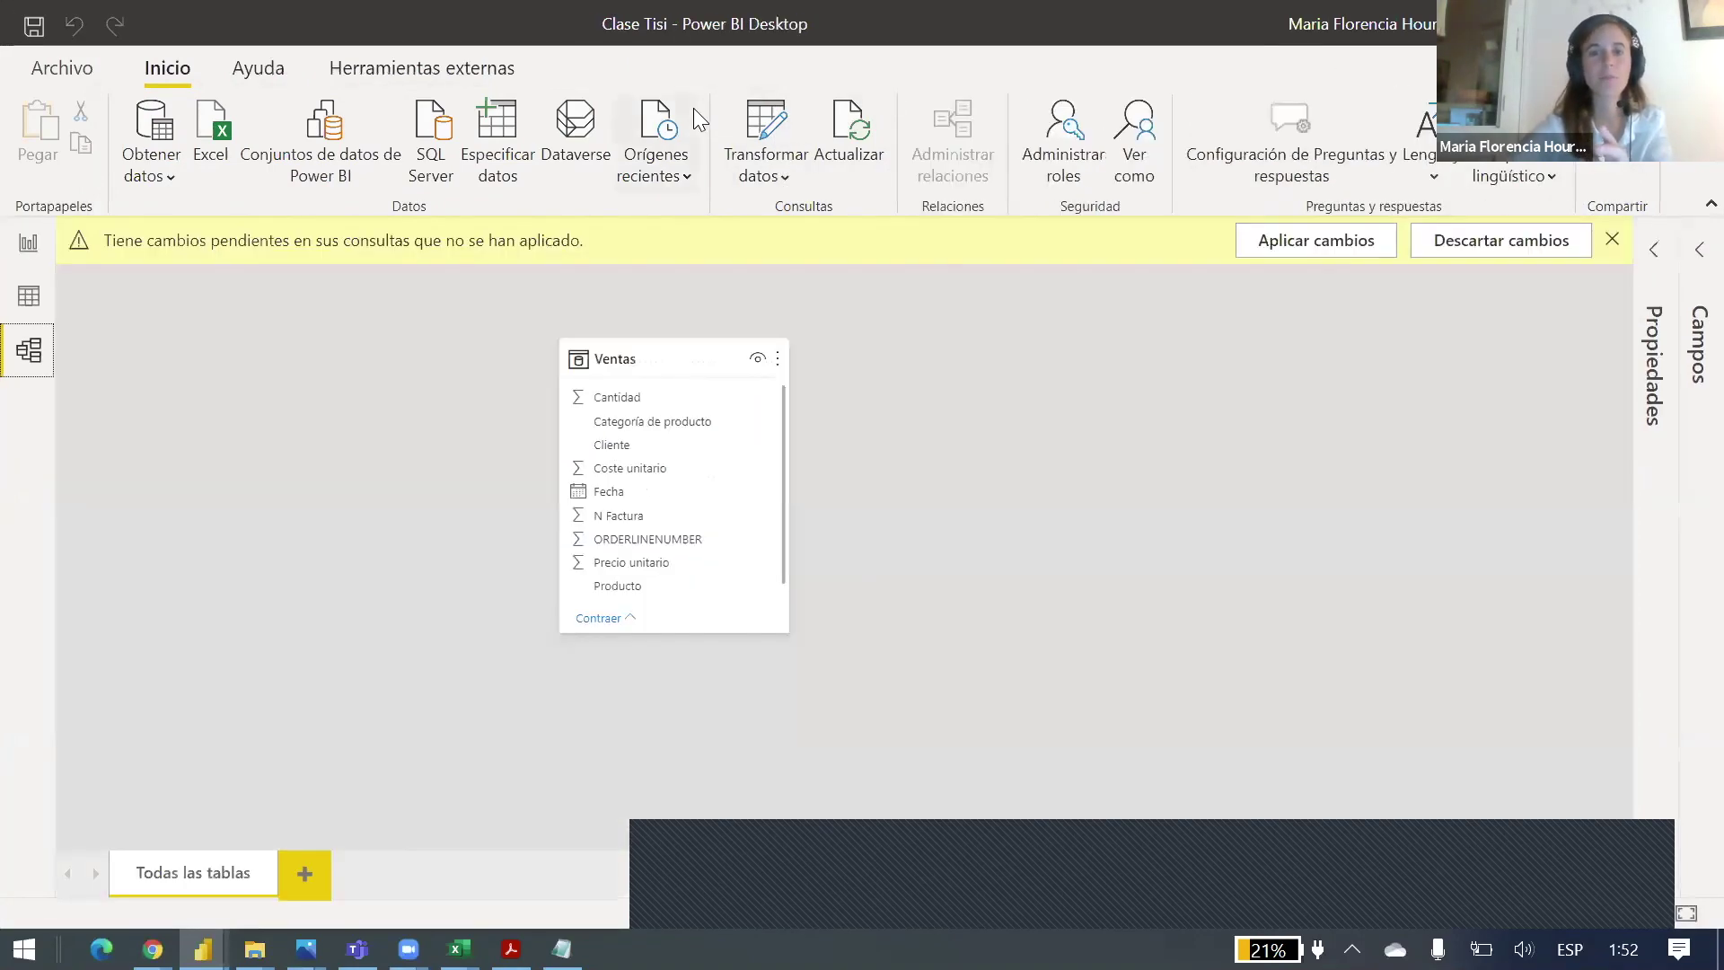
Step: Delete the SalesLT SalesOrderDetail query from the Clase Tisi file in the Power Query Editor
{"action": "left_click", "coordinate": [767, 135]}
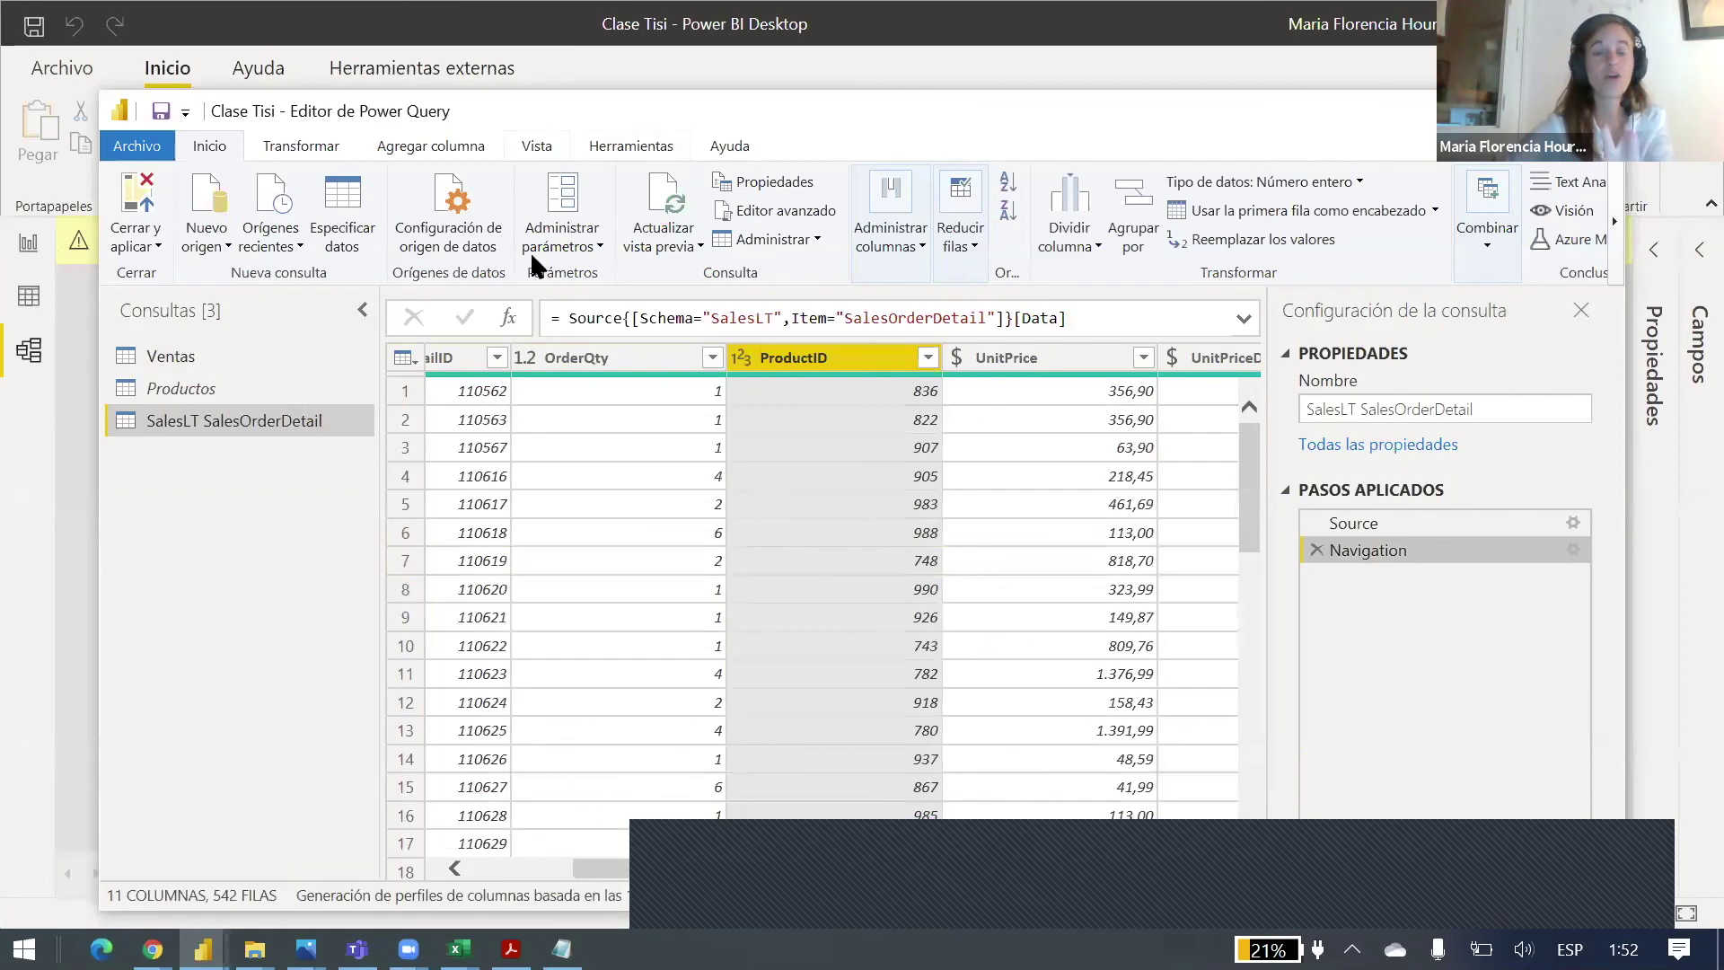
{"action": "right_click", "coordinate": [336, 421]}
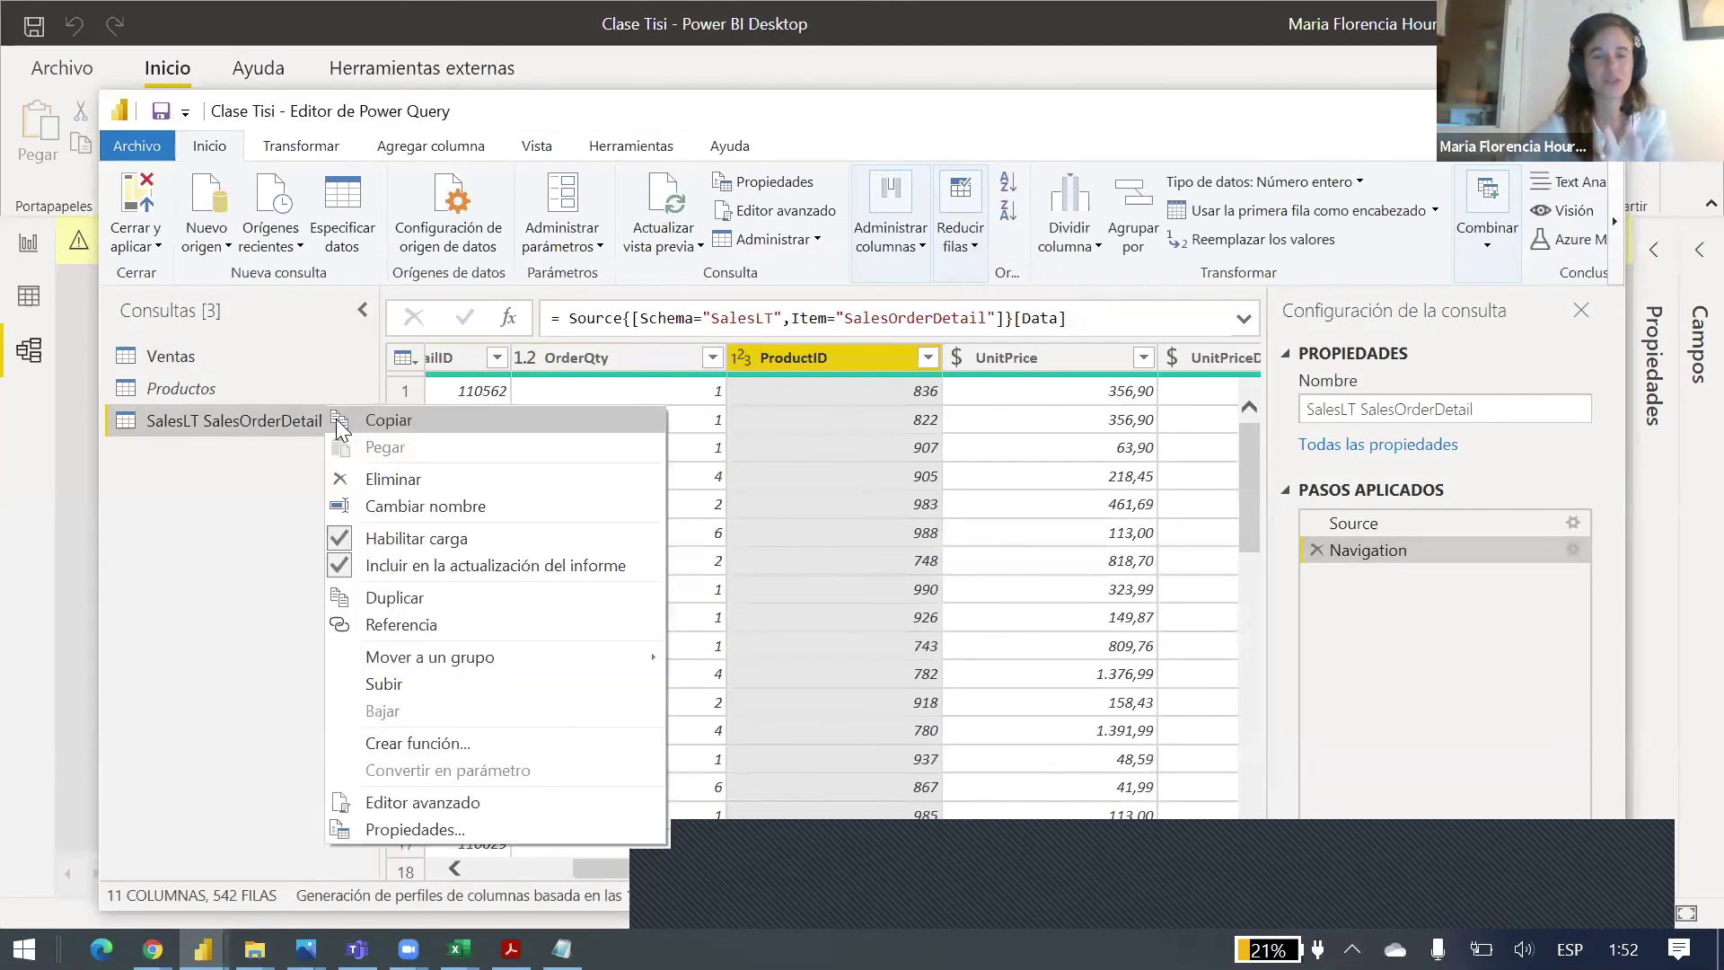
{"action": "left_click", "coordinate": [409, 482]}
{"action": "left_click", "coordinate": [991, 520]}
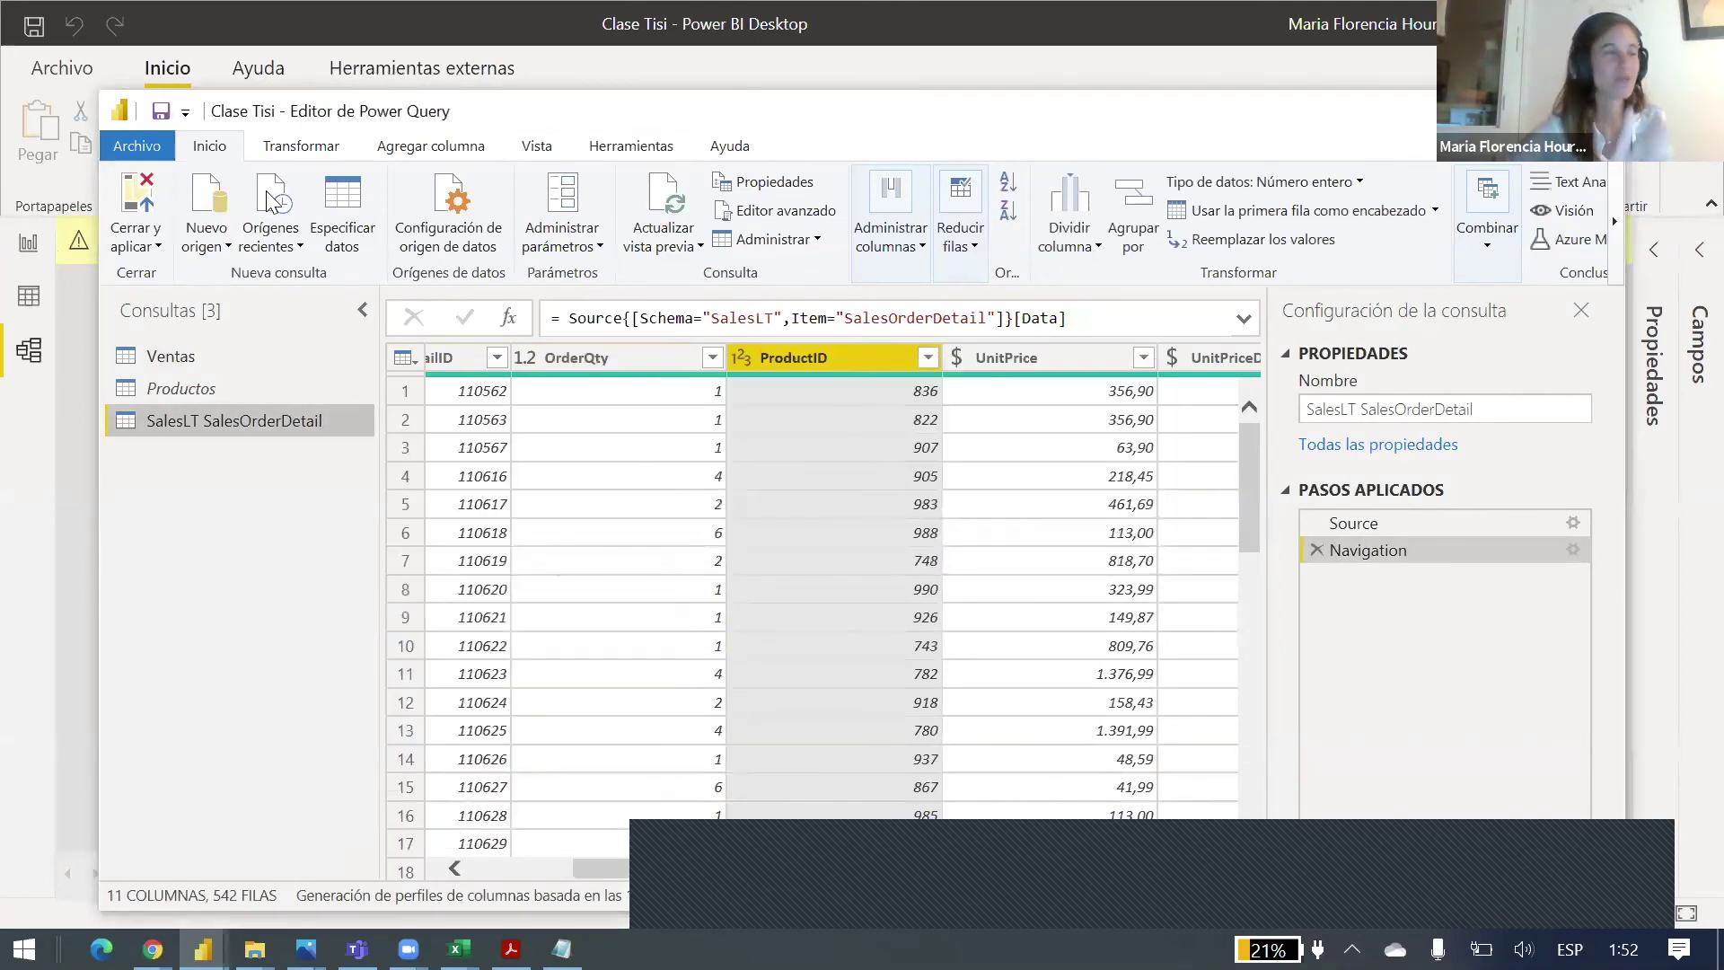
Step: Import sheet Hoja1 from the Clientes Excel workbook in the datos folder as a new query and return to the Power Query Editor
{"action": "left_click", "coordinate": [226, 242]}
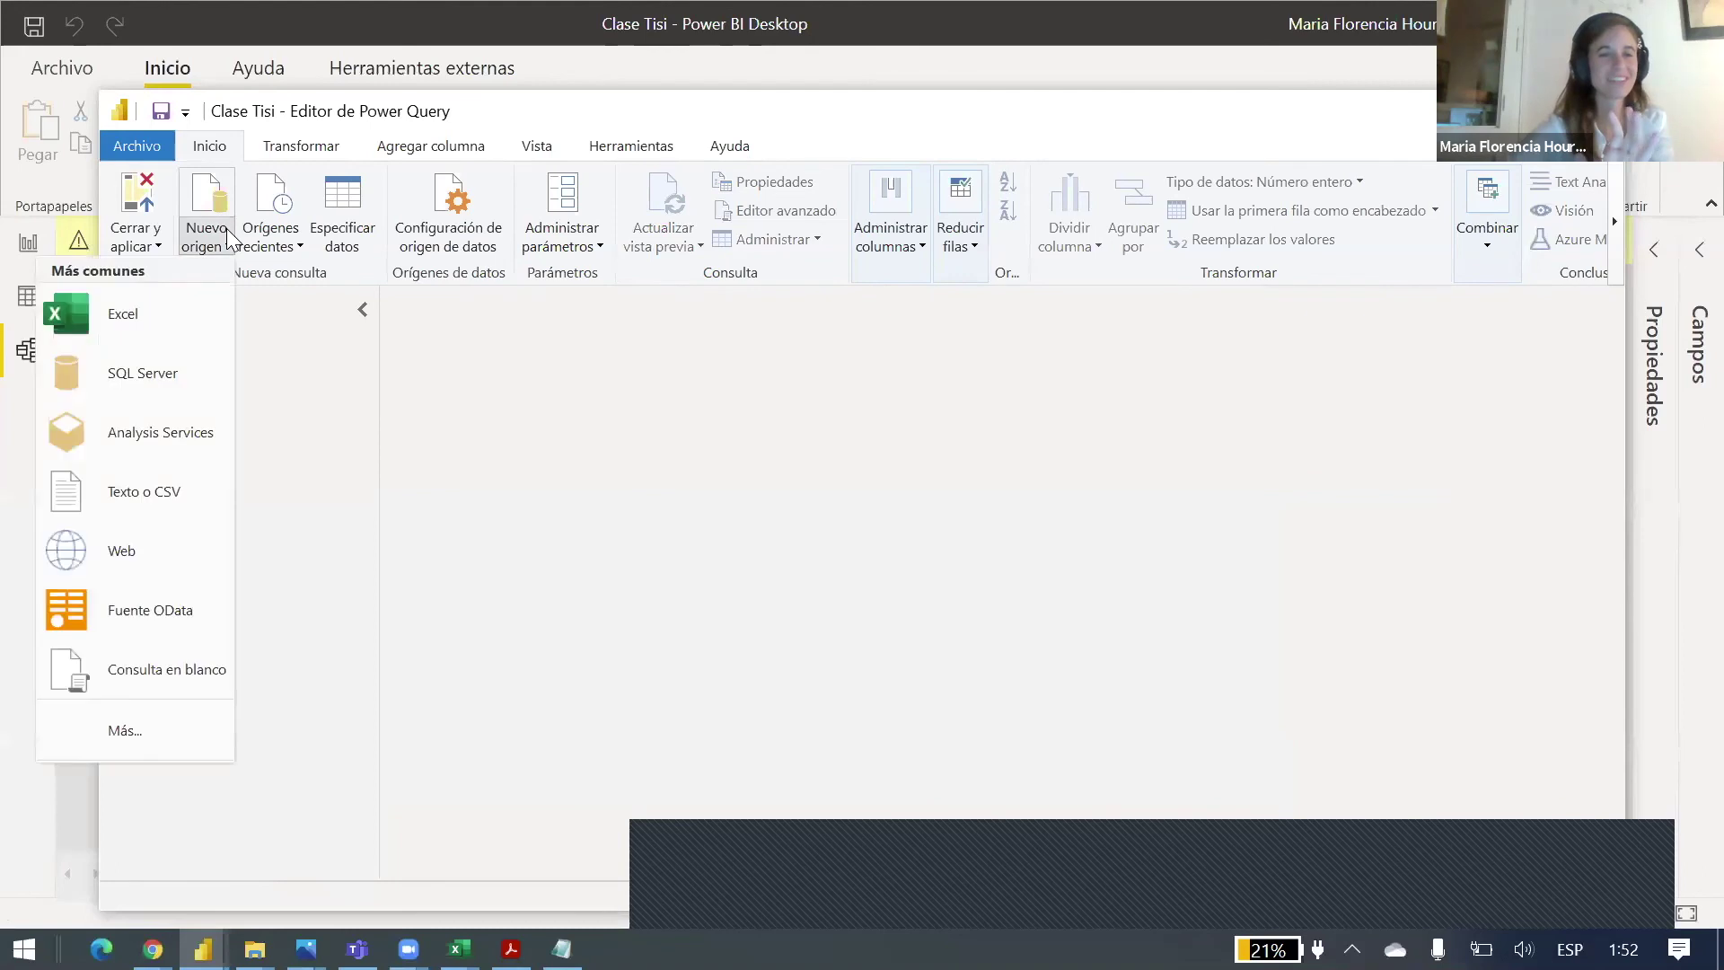
{"action": "left_click", "coordinate": [134, 315]}
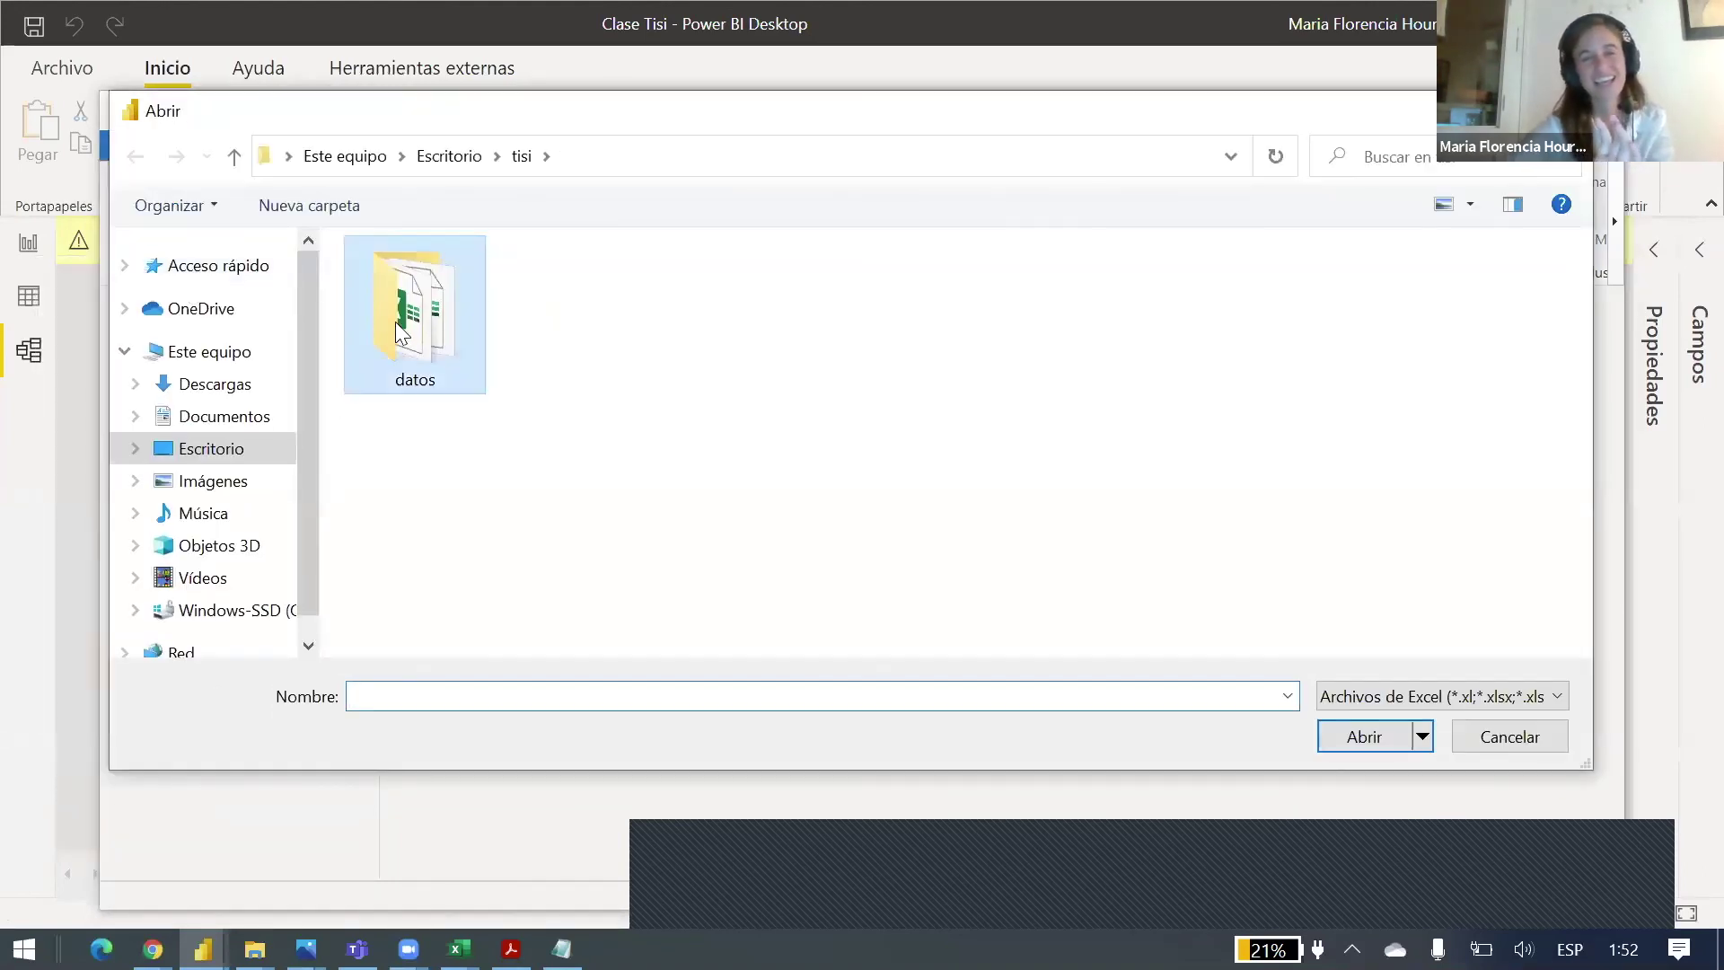
{"action": "double_click", "coordinate": [395, 323]}
{"action": "left_click", "coordinate": [413, 289]}
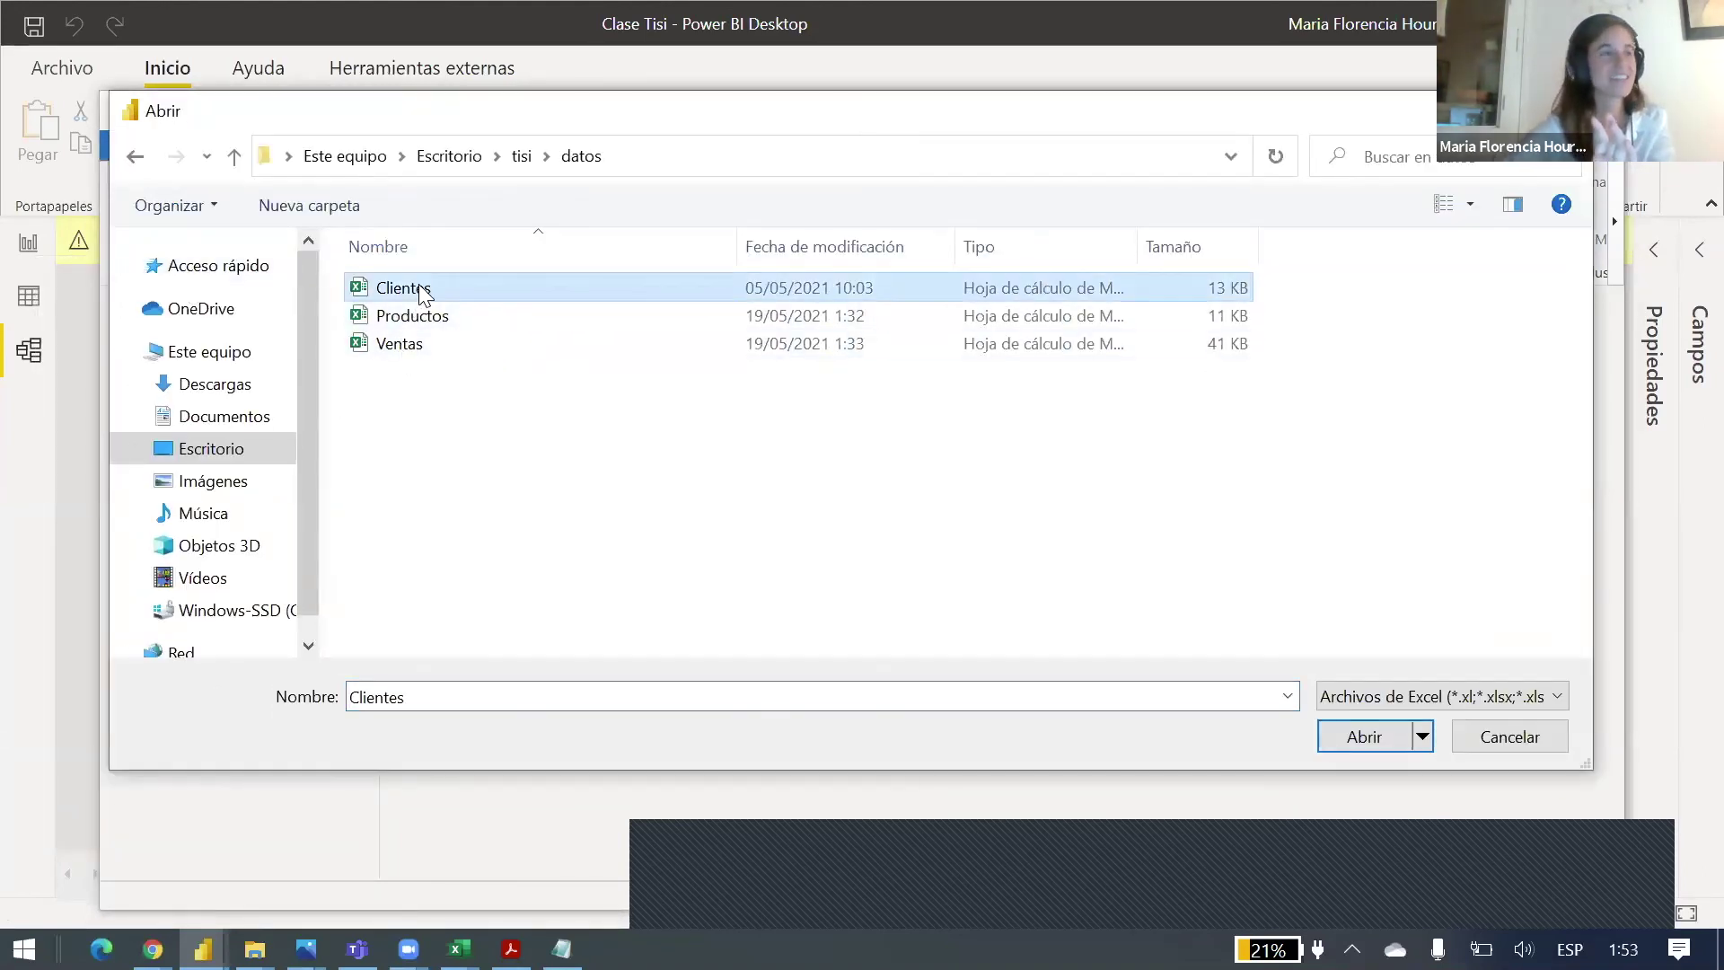
{"action": "double_click", "coordinate": [419, 286]}
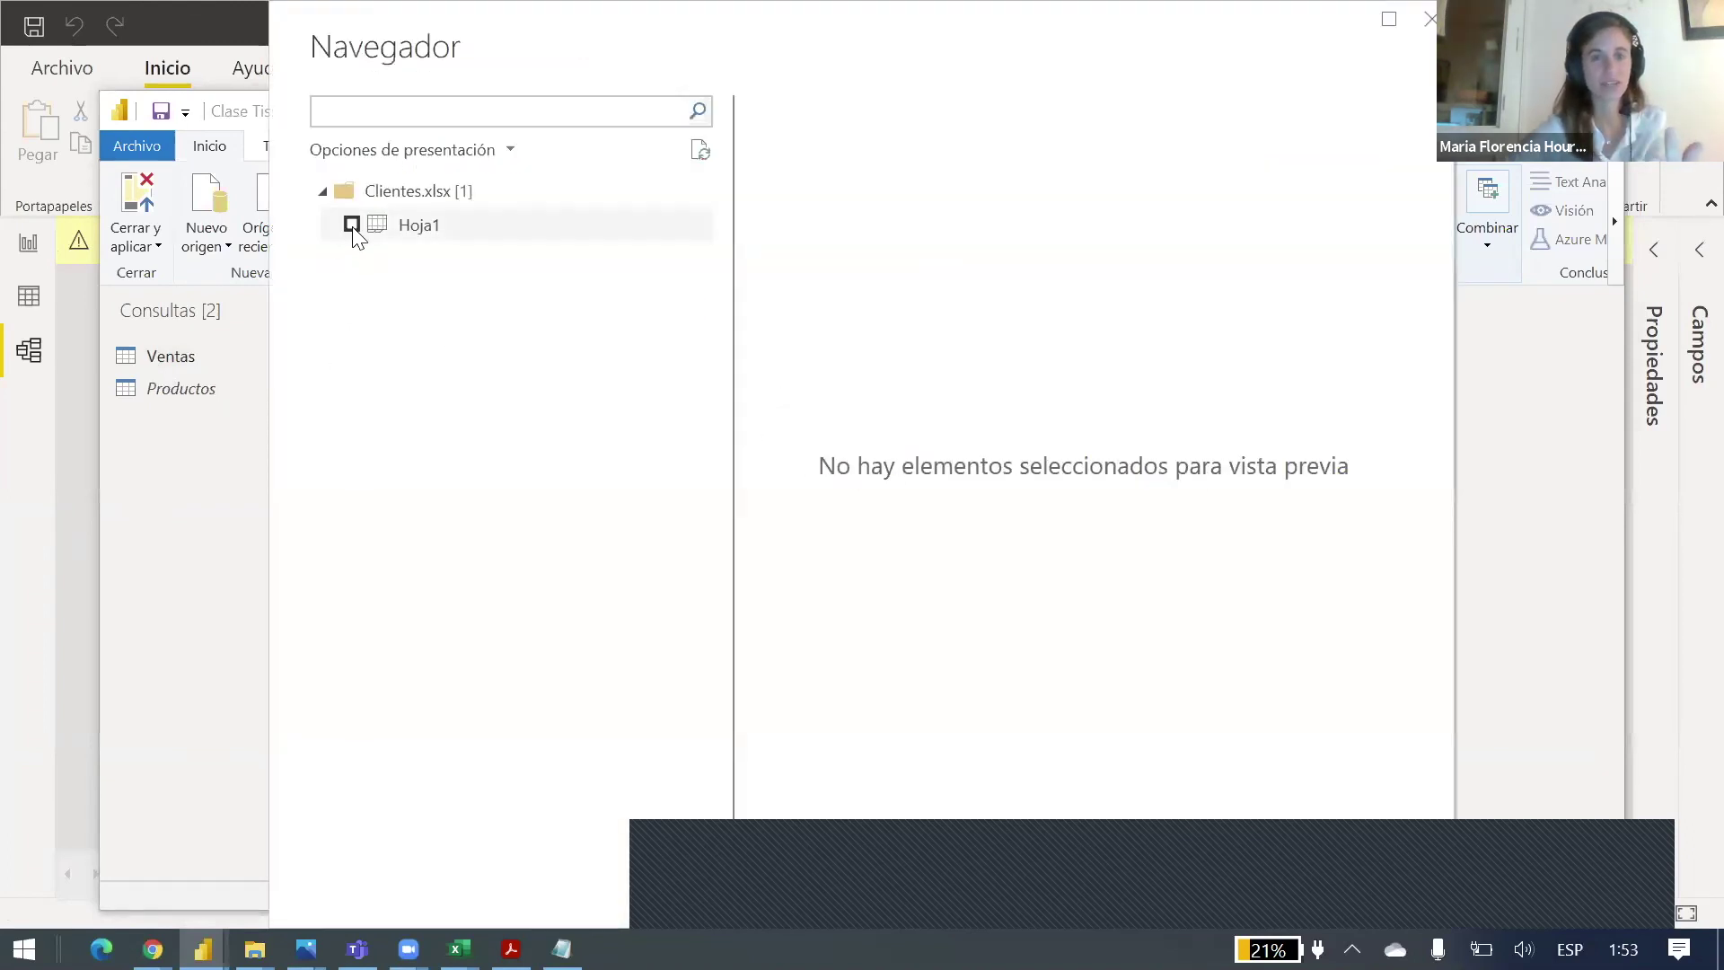
{"action": "left_click", "coordinate": [351, 225]}
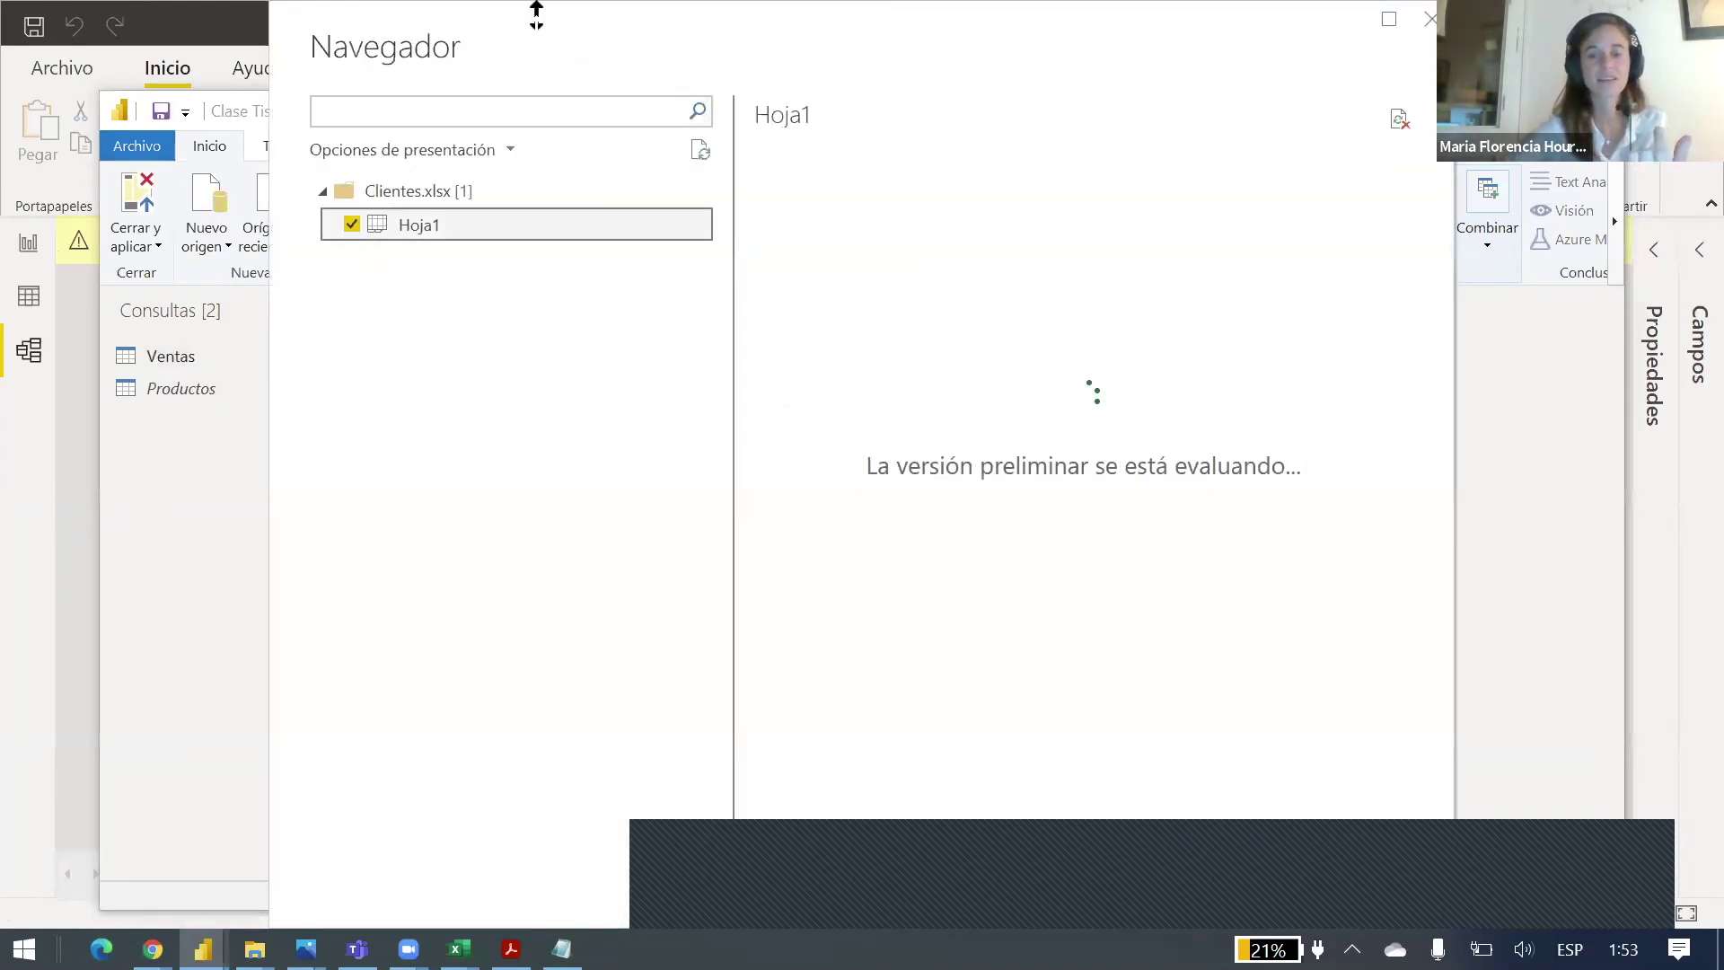
{"action": "left_click", "coordinate": [1198, 895]}
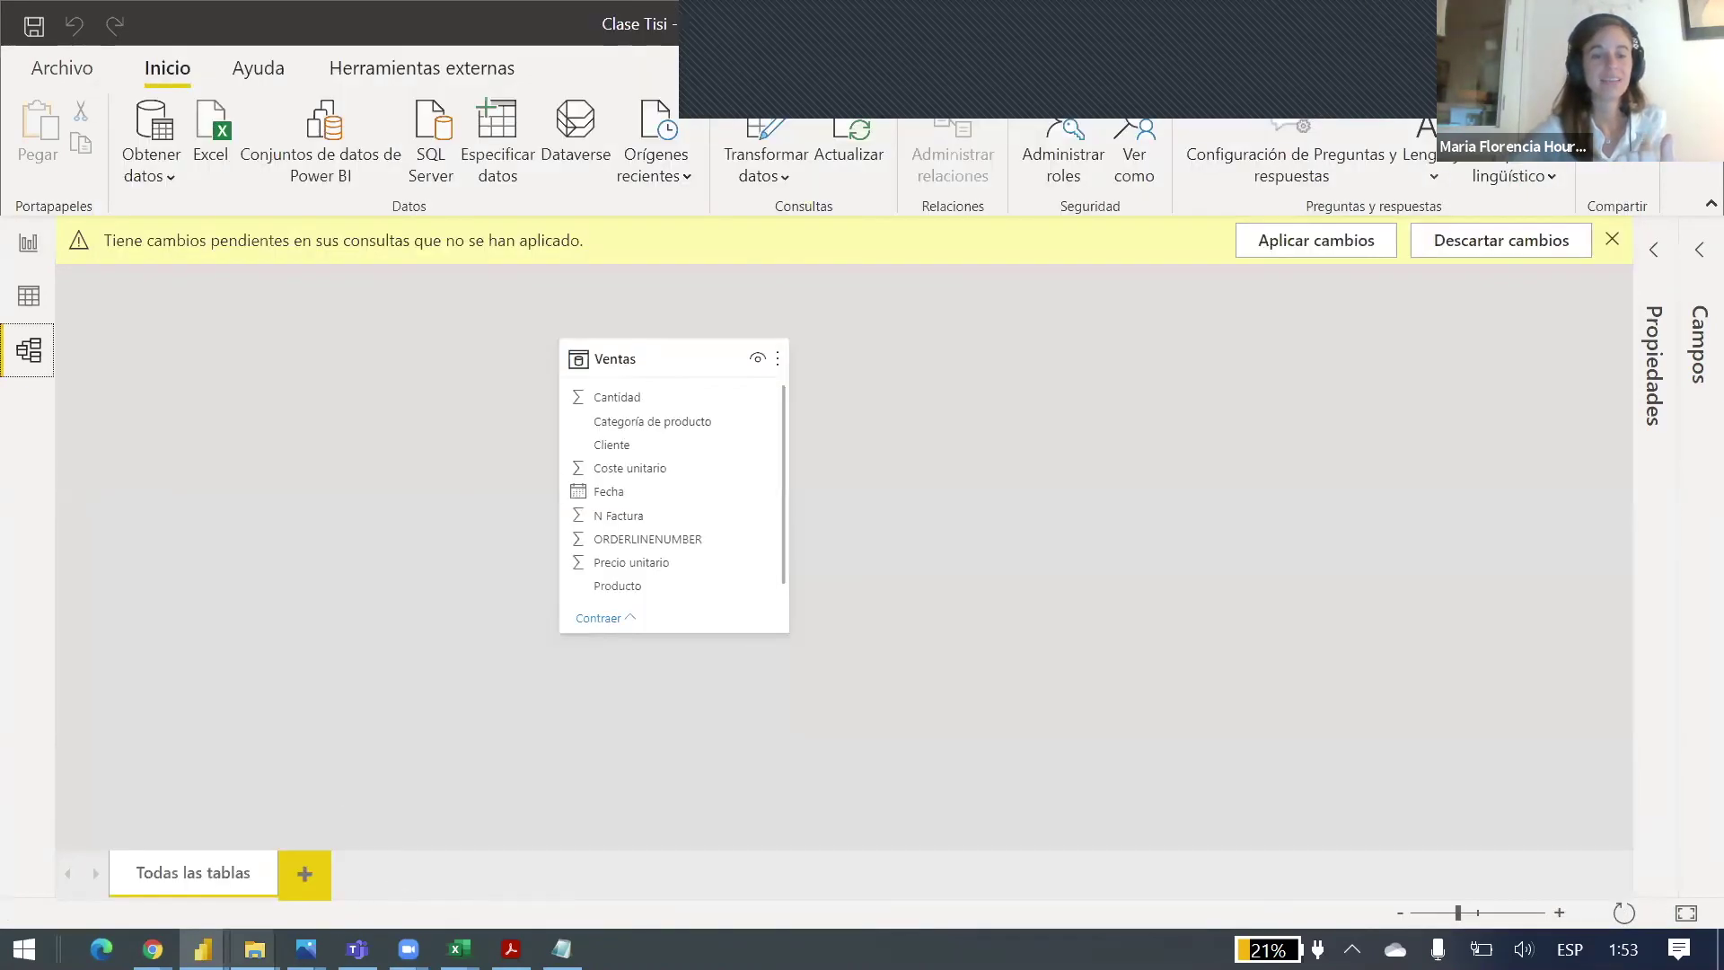
{"action": "mouse_move", "coordinate": [204, 950]}
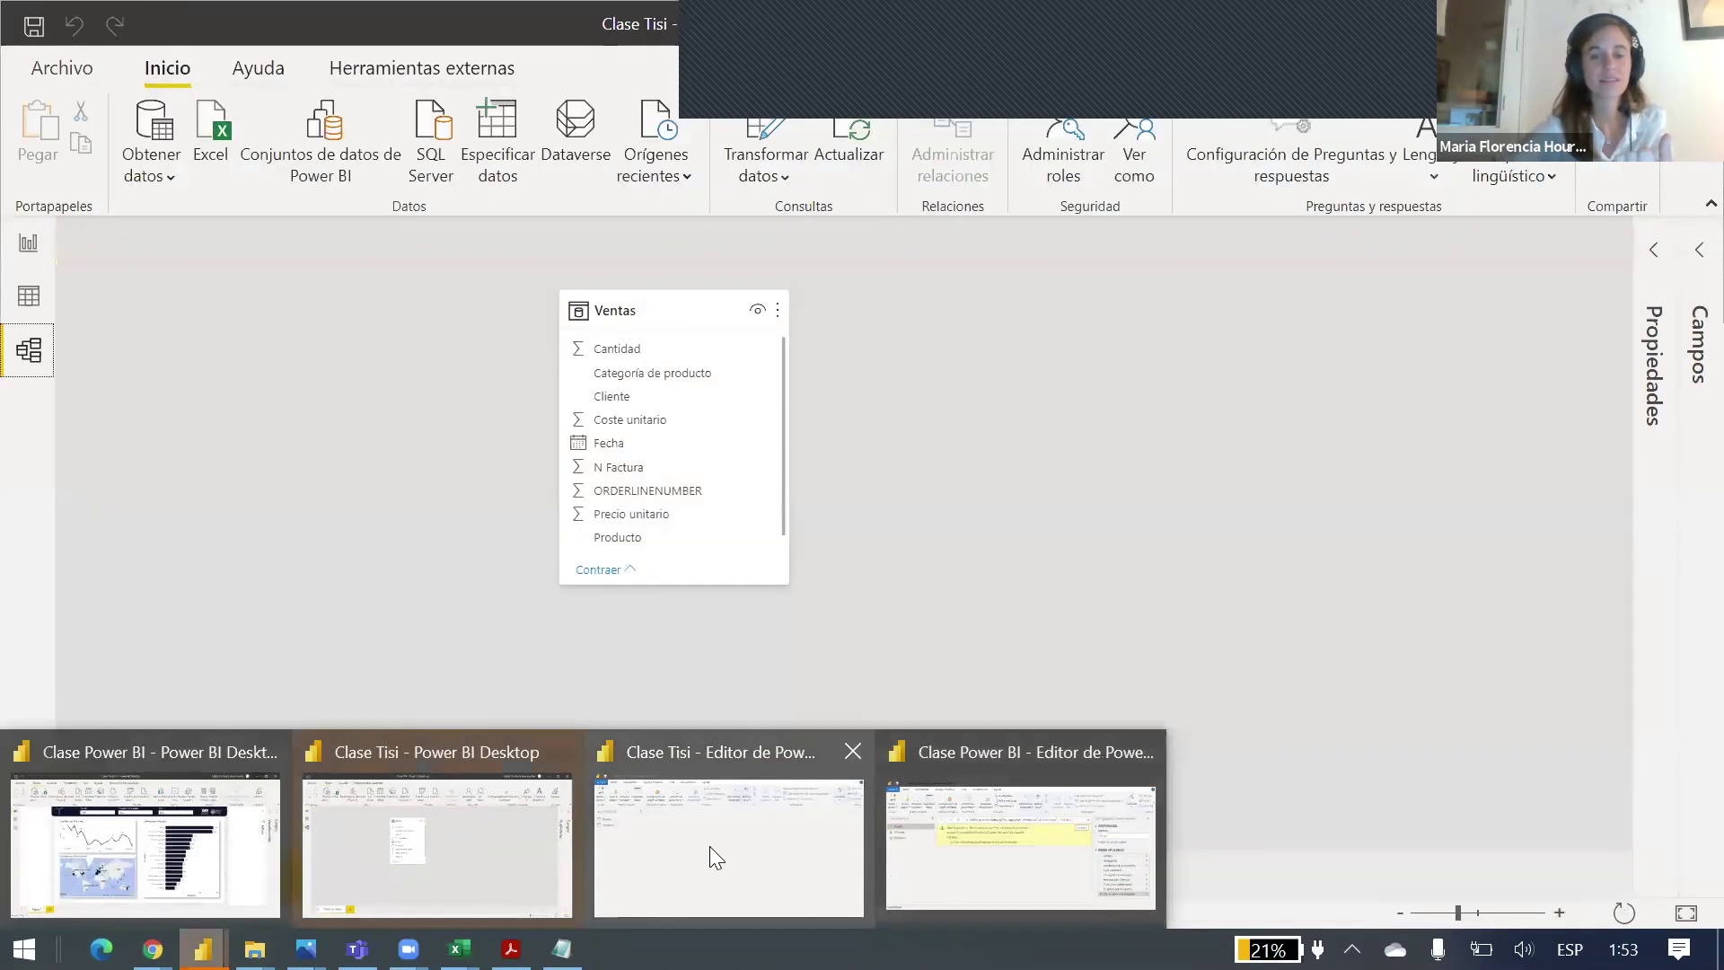
{"action": "left_click", "coordinate": [709, 846]}
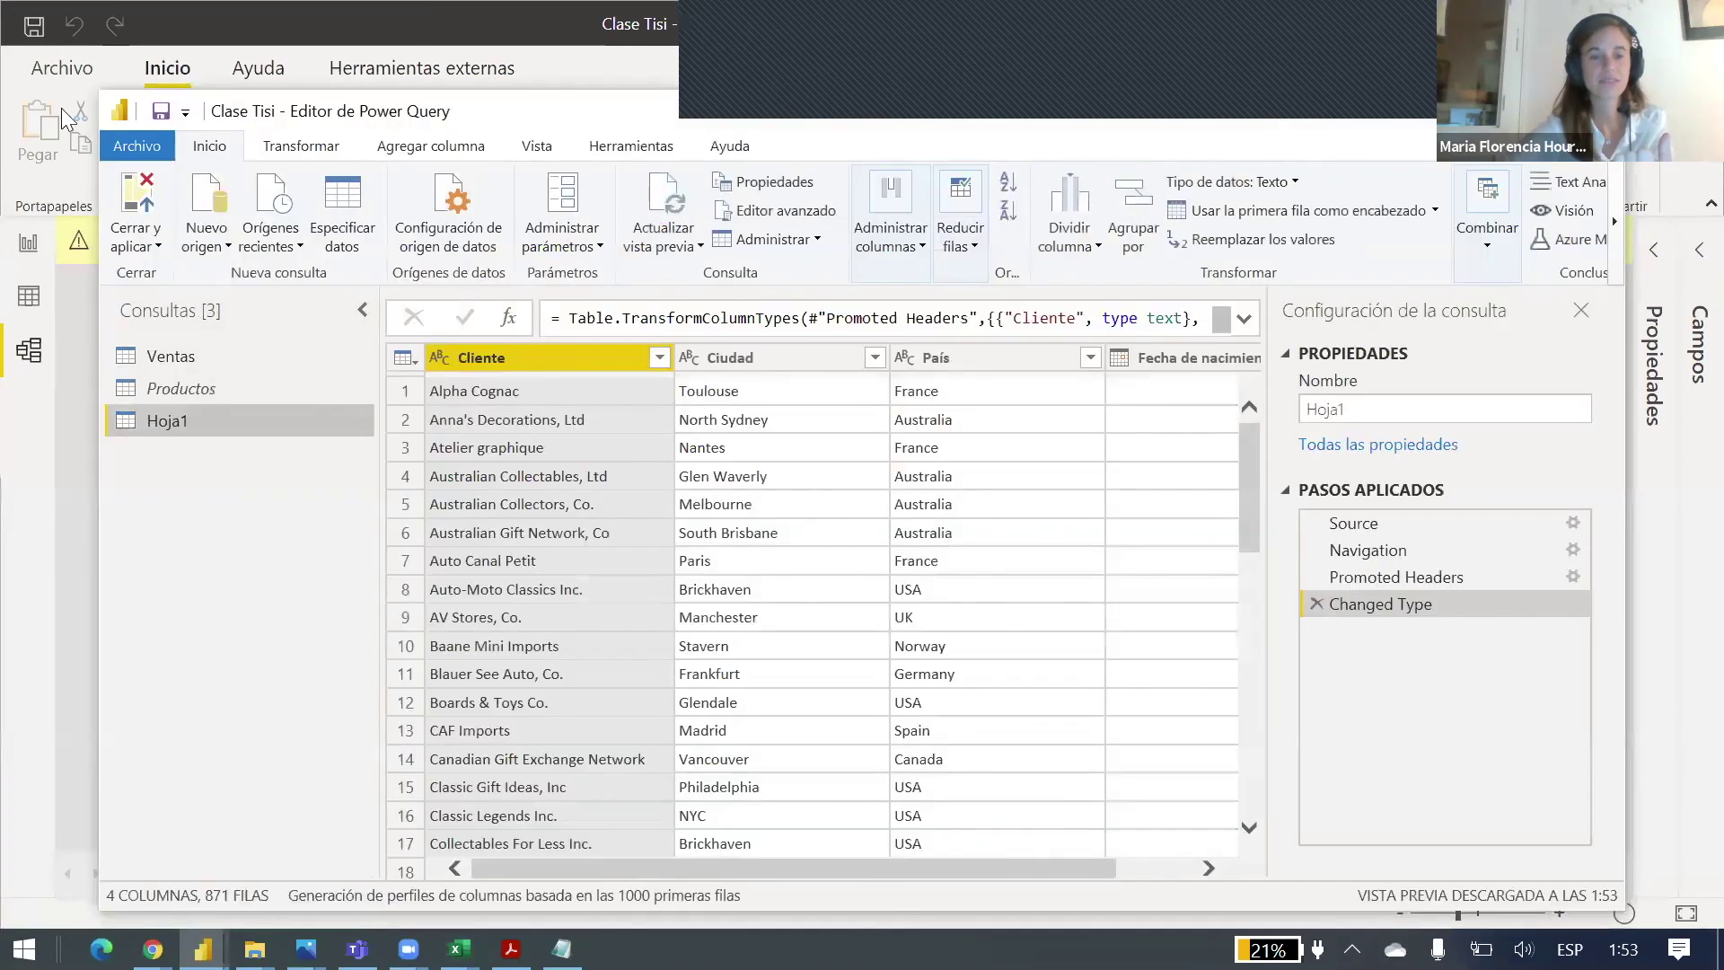
Step: Rename the imported Hoja1 query as Clientes
{"action": "double_click", "coordinate": [218, 420]}
{"action": "type", "text": "Client"}
{"action": "key", "text": "BackSpace"}
{"action": "key", "text": "BackSpace"}
{"action": "type", "text": "ntes"}
{"action": "key", "text": "Return"}
Step: Merge the Ventas query with Clientes, matching on the Cliente column with a left outer join (Externa izquierda)
{"action": "left_click", "coordinate": [205, 361]}
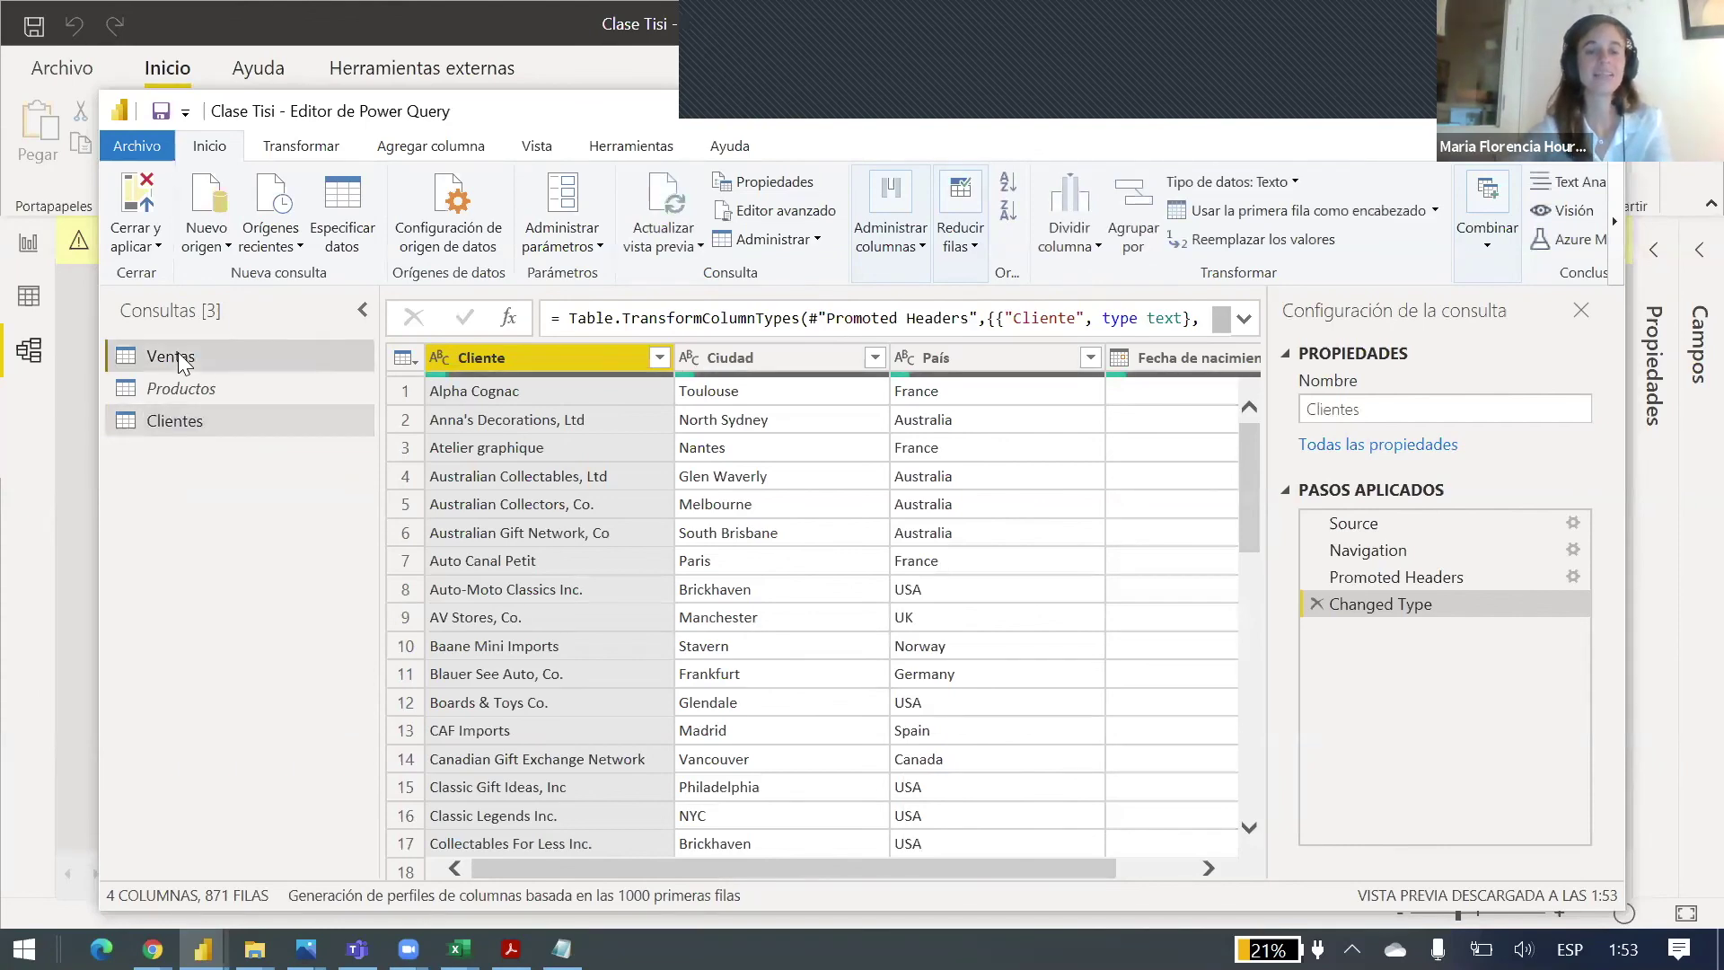
{"action": "left_click", "coordinate": [1487, 224]}
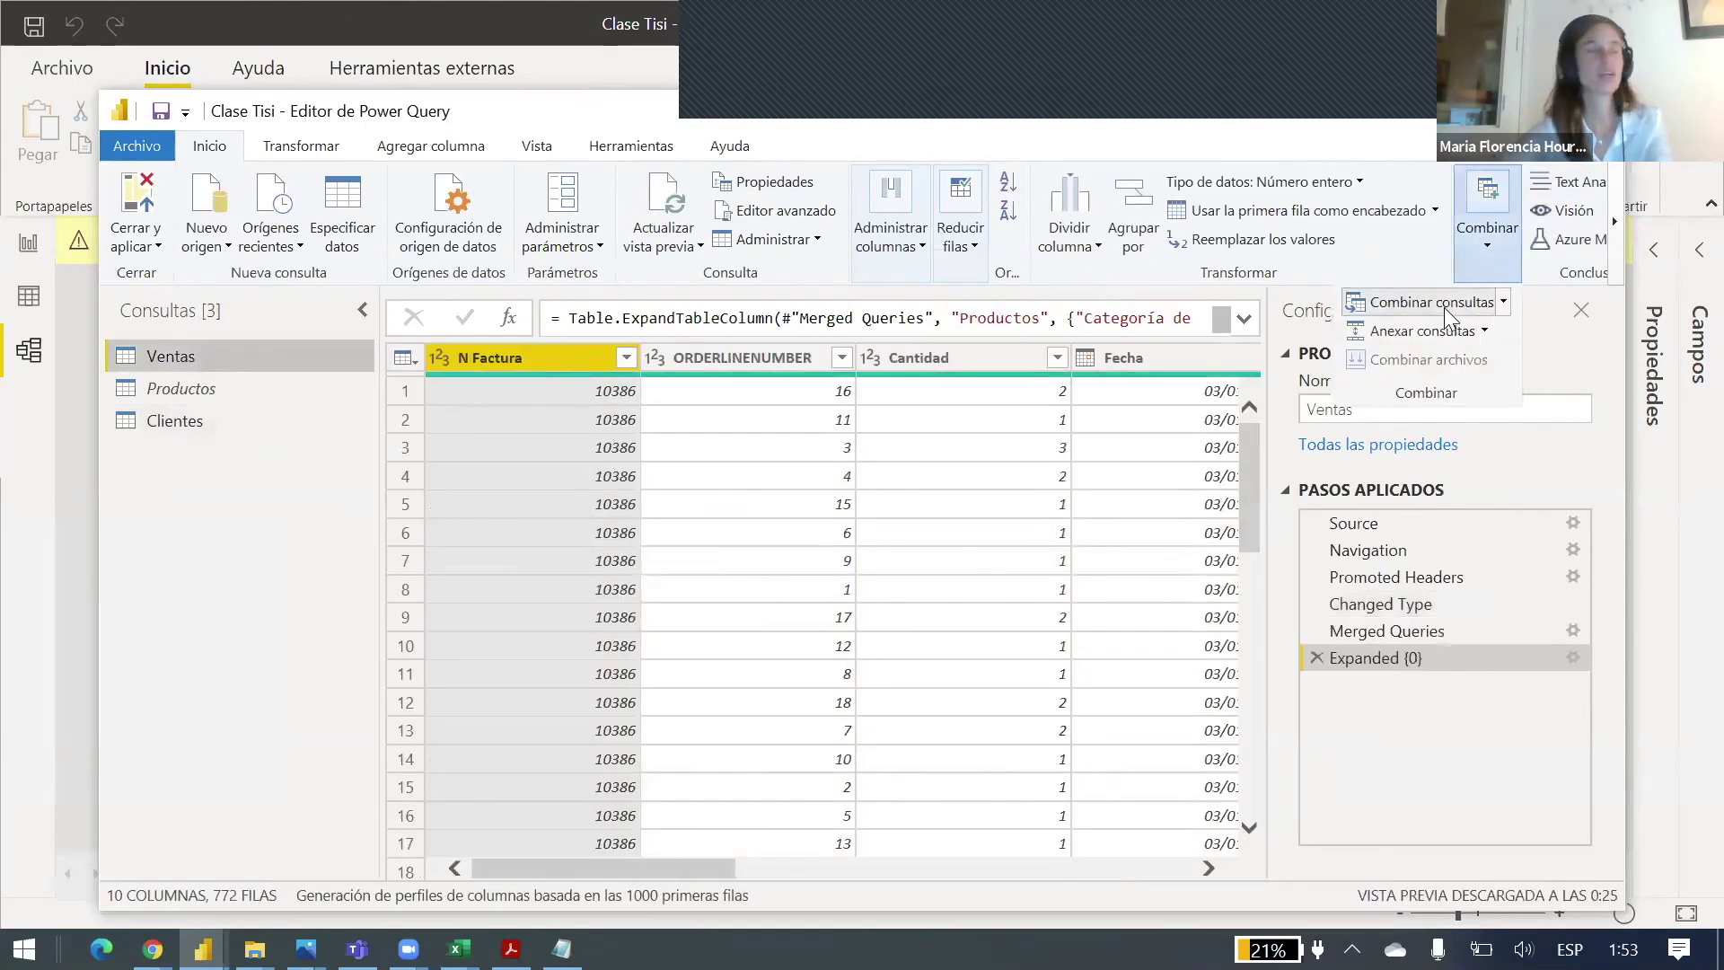
{"action": "left_click", "coordinate": [1445, 307]}
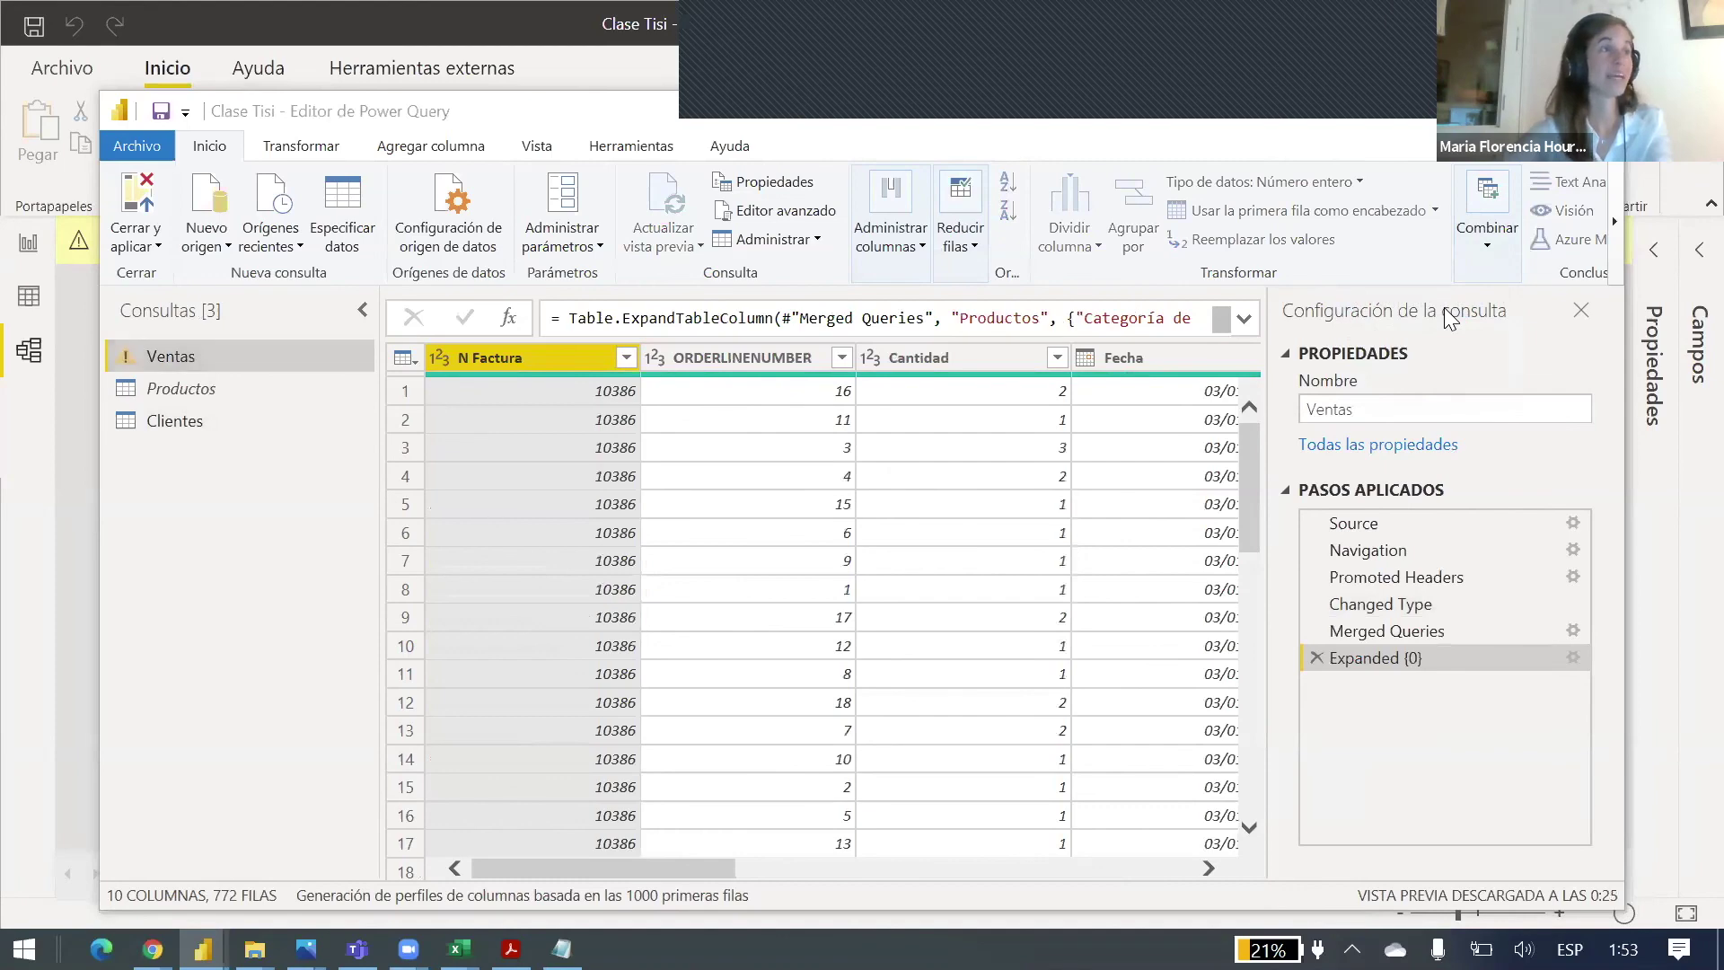
{"action": "left_click", "coordinate": [513, 444]}
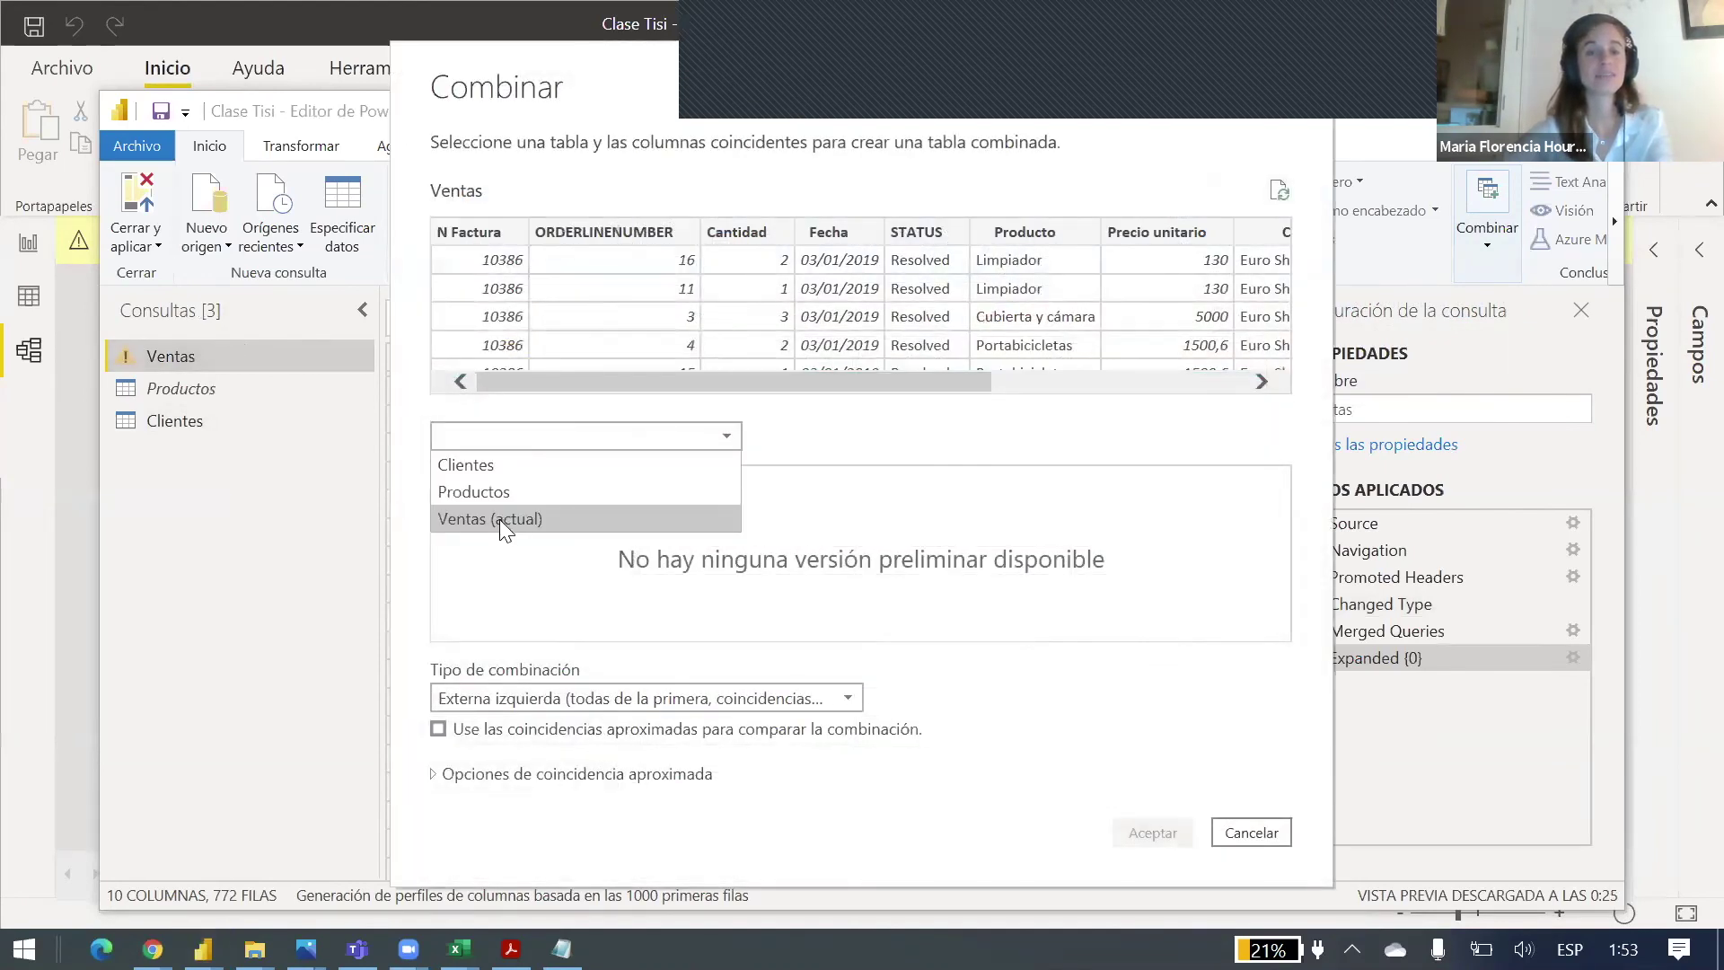
{"action": "left_click", "coordinate": [494, 468]}
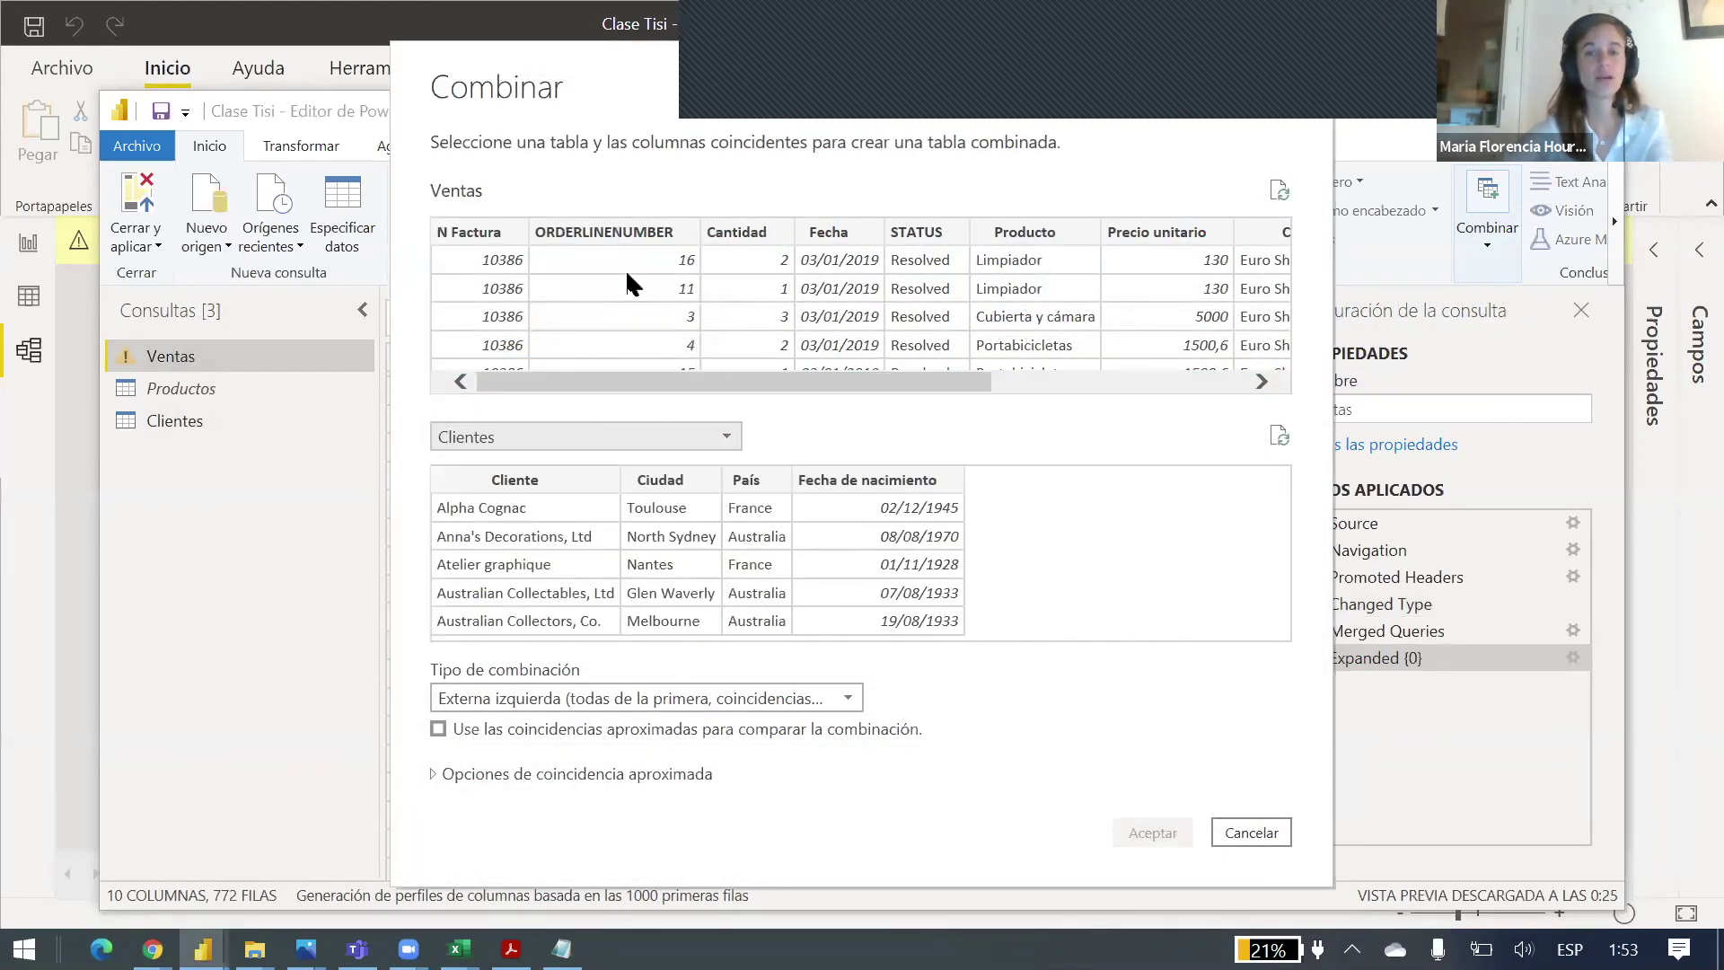
{"action": "left_click", "coordinate": [530, 470]}
{"action": "left_click_drag", "start_coordinate": [621, 382], "coordinate": [869, 381]}
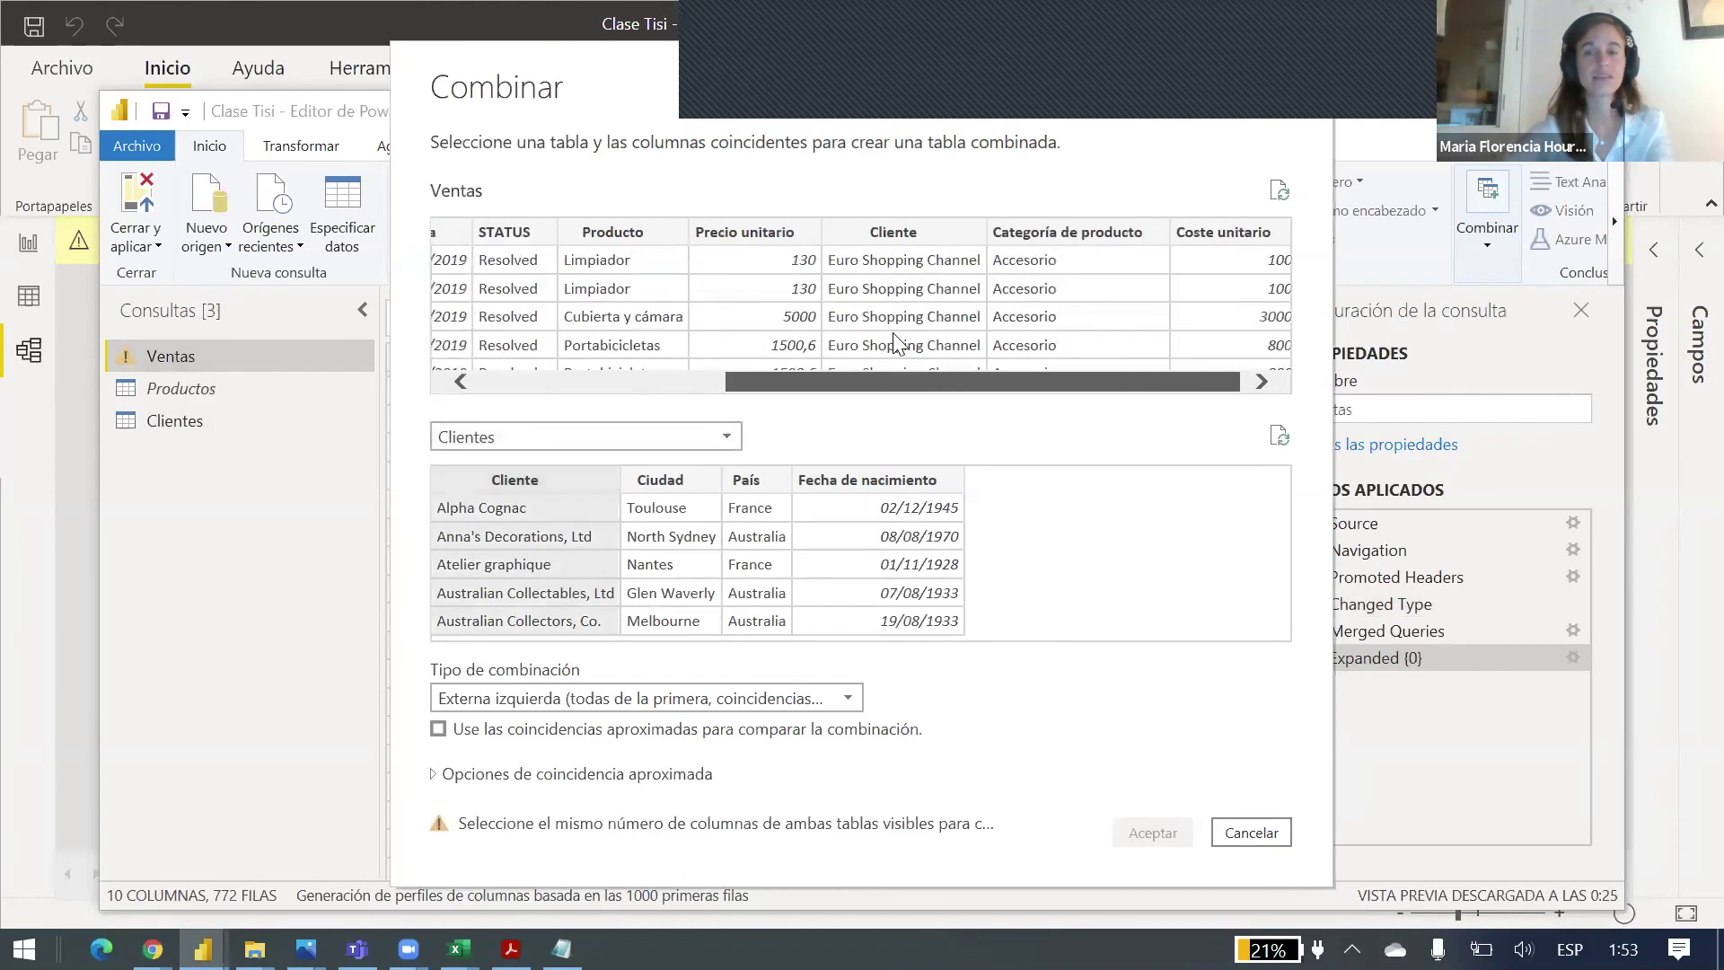
{"action": "left_click", "coordinate": [893, 333]}
{"action": "left_click", "coordinate": [1154, 834]}
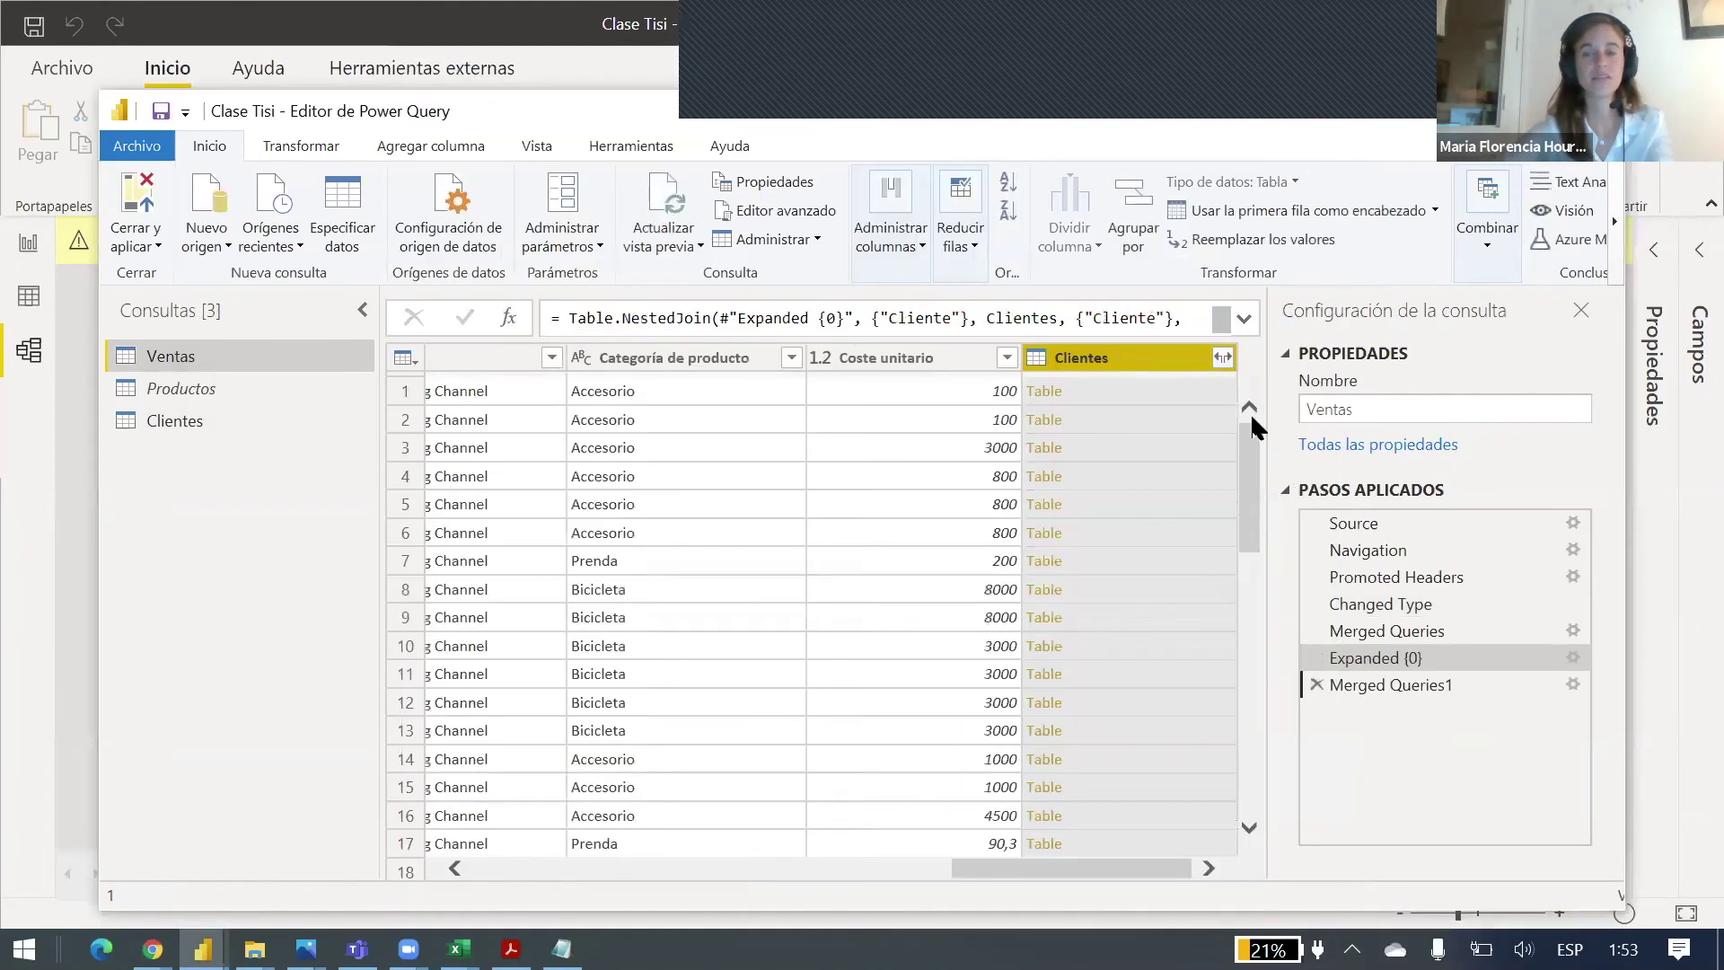
Step: Expand the merged Clientes column into Ciudad, País and Fecha de nacimiento, excluding Cliente and leaving out the original column name prefix
{"action": "left_click", "coordinate": [1221, 357]}
{"action": "left_click", "coordinate": [868, 521]}
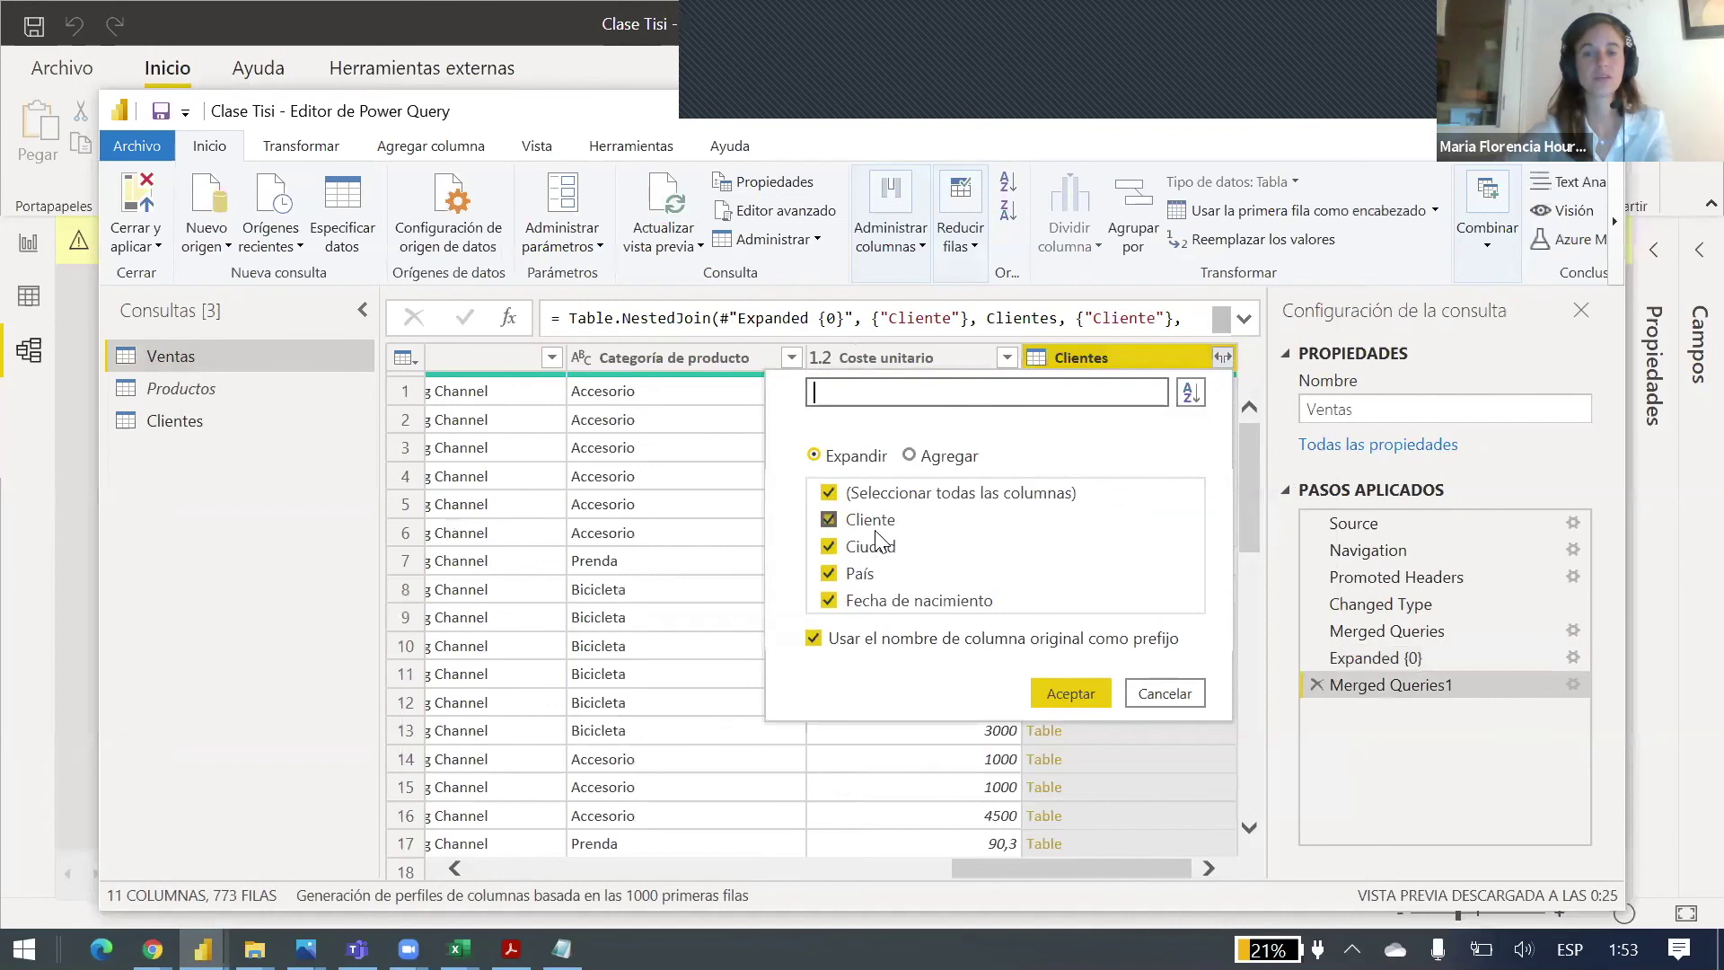
{"action": "left_click", "coordinate": [1077, 697]}
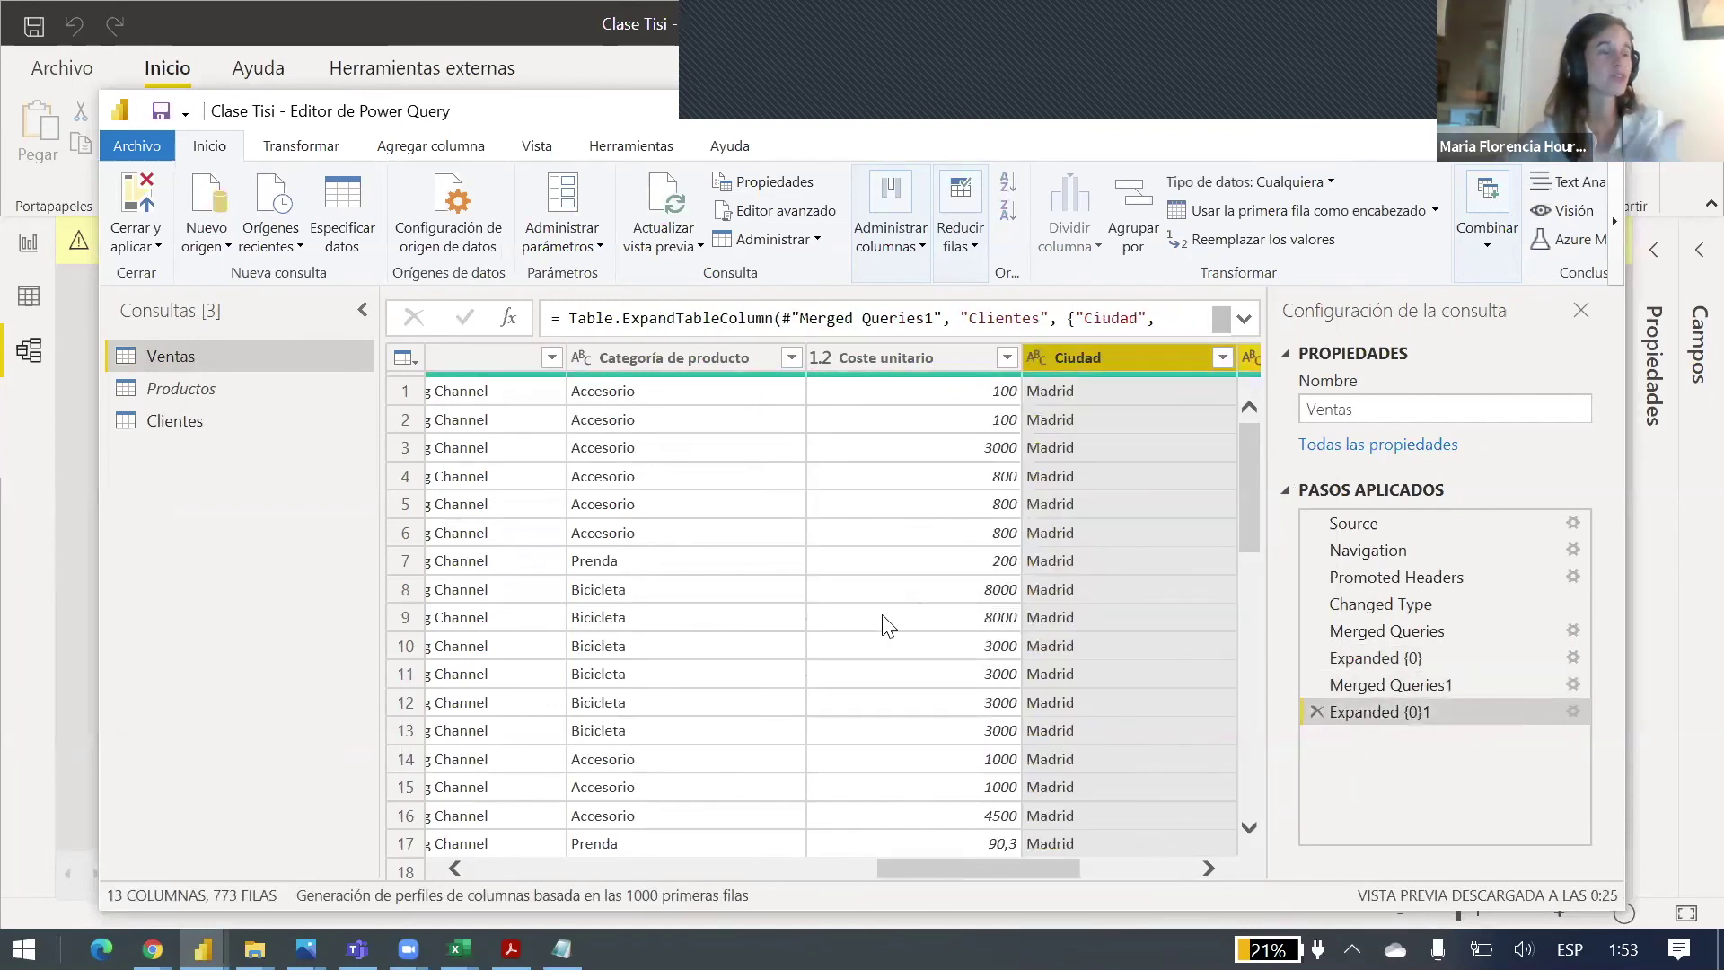
Step: Disable loading of the Clientes query into the model, close the Power Query Editor and apply the changes
{"action": "right_click", "coordinate": [230, 429]}
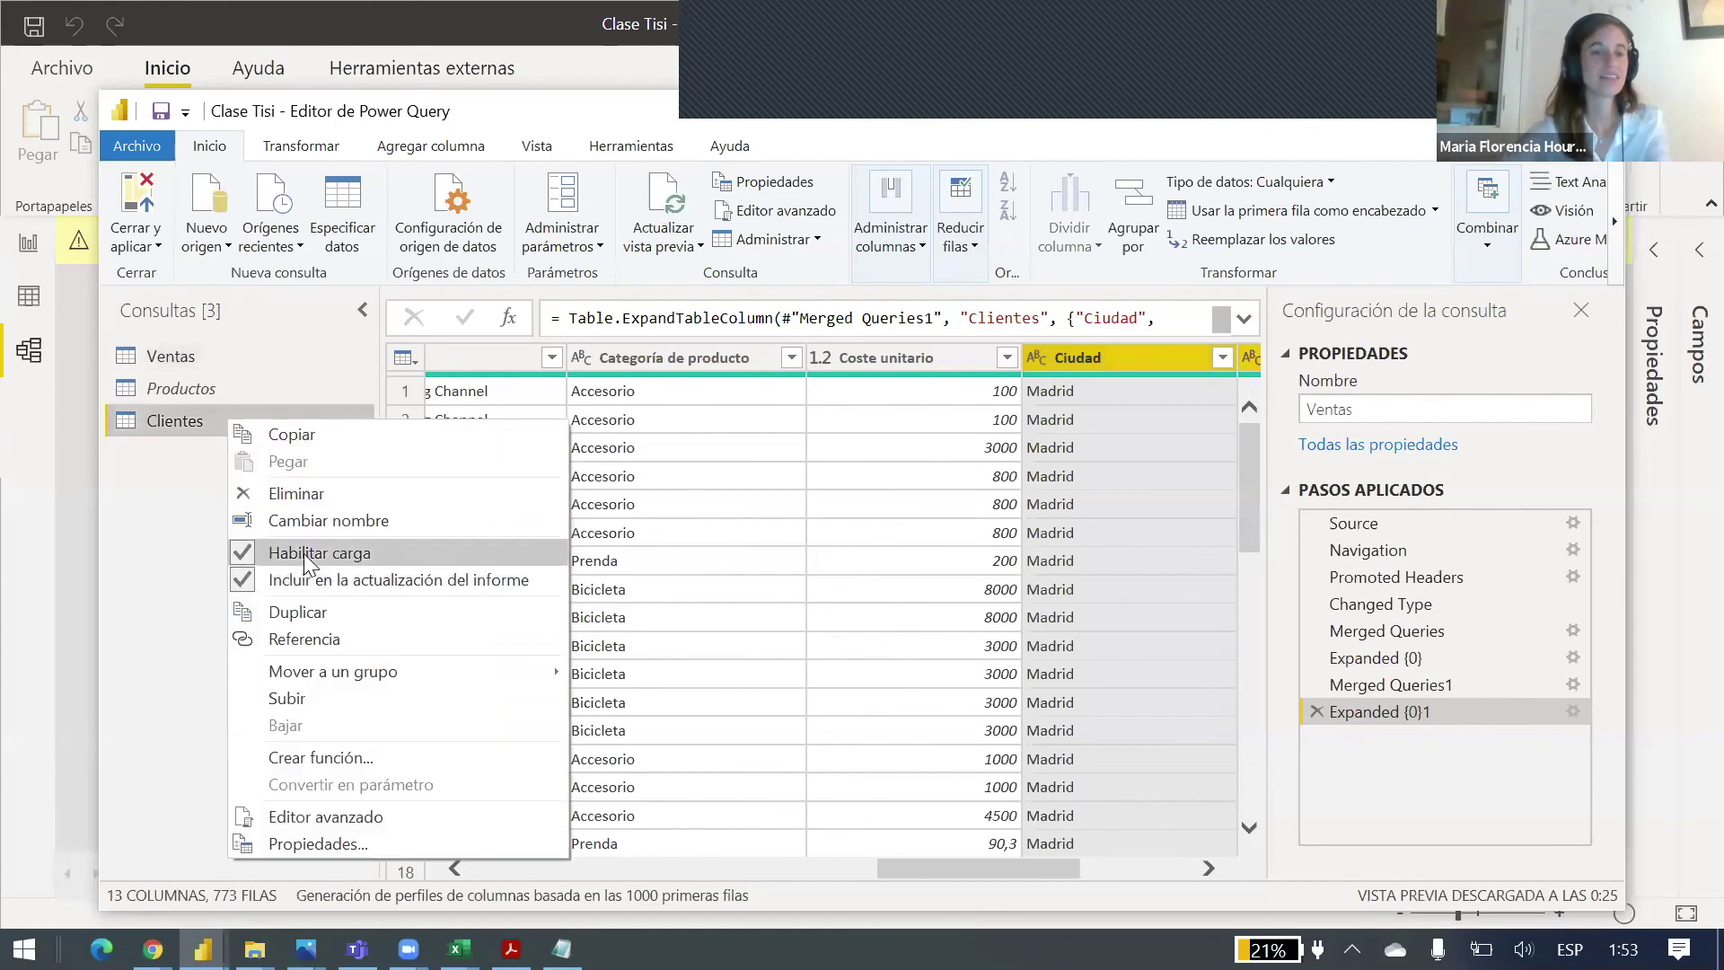
{"action": "left_click", "coordinate": [263, 554]}
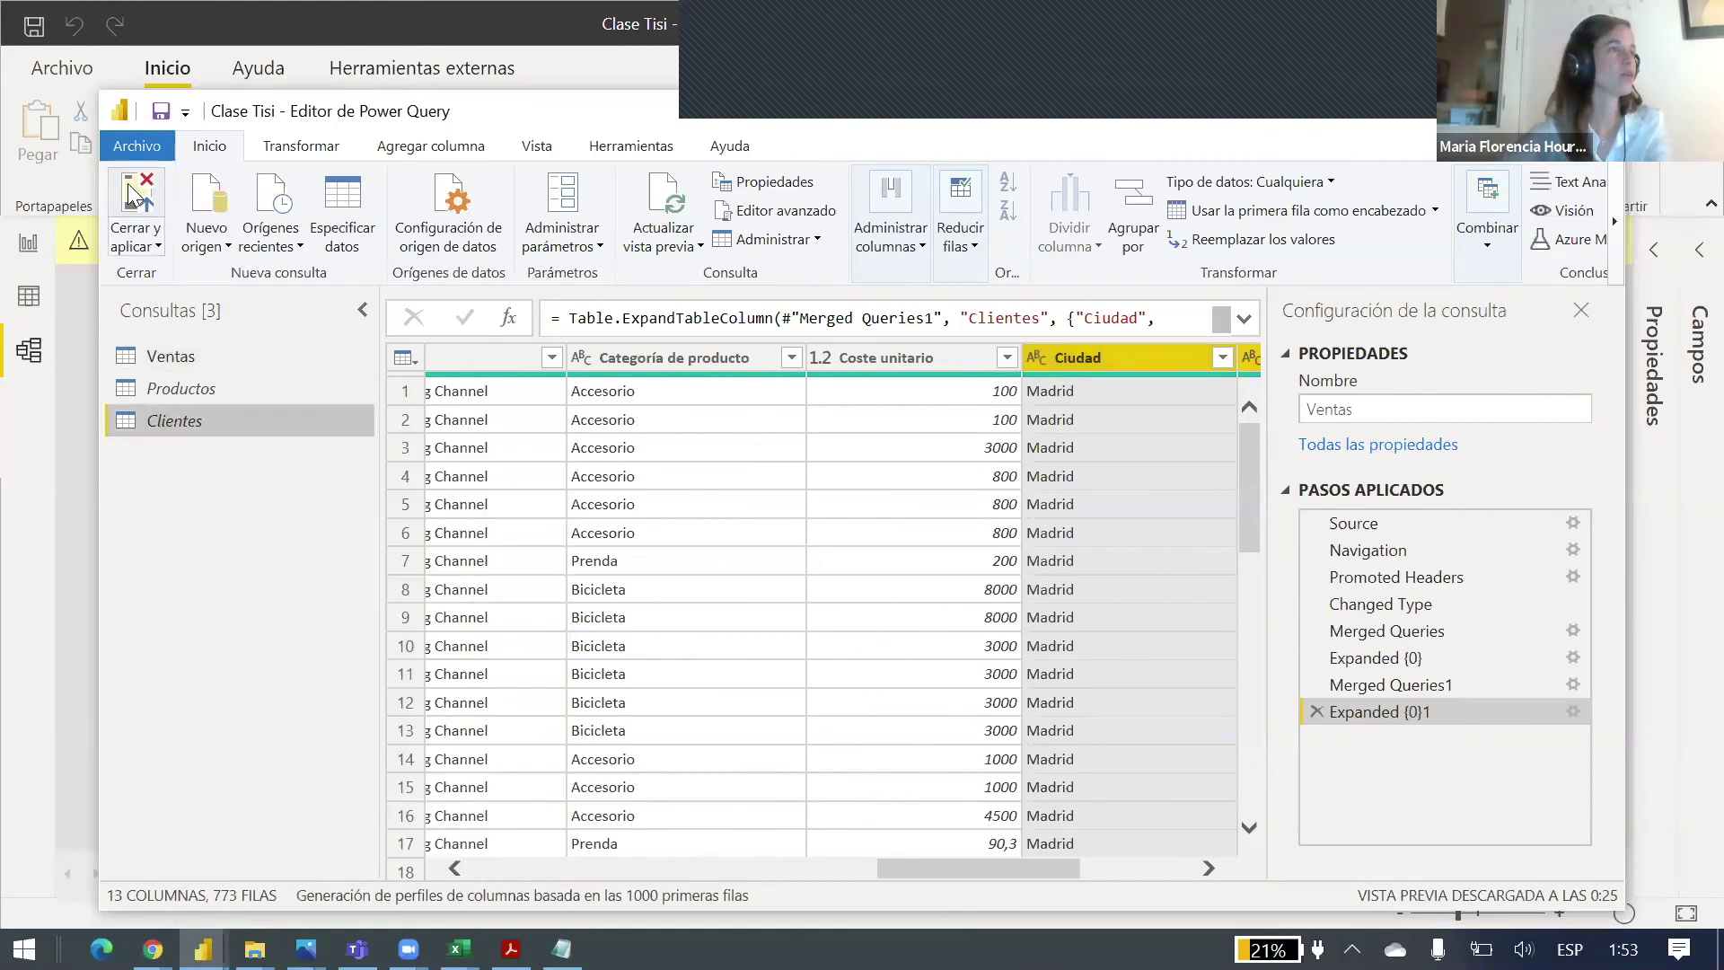
{"action": "left_click", "coordinate": [134, 194]}
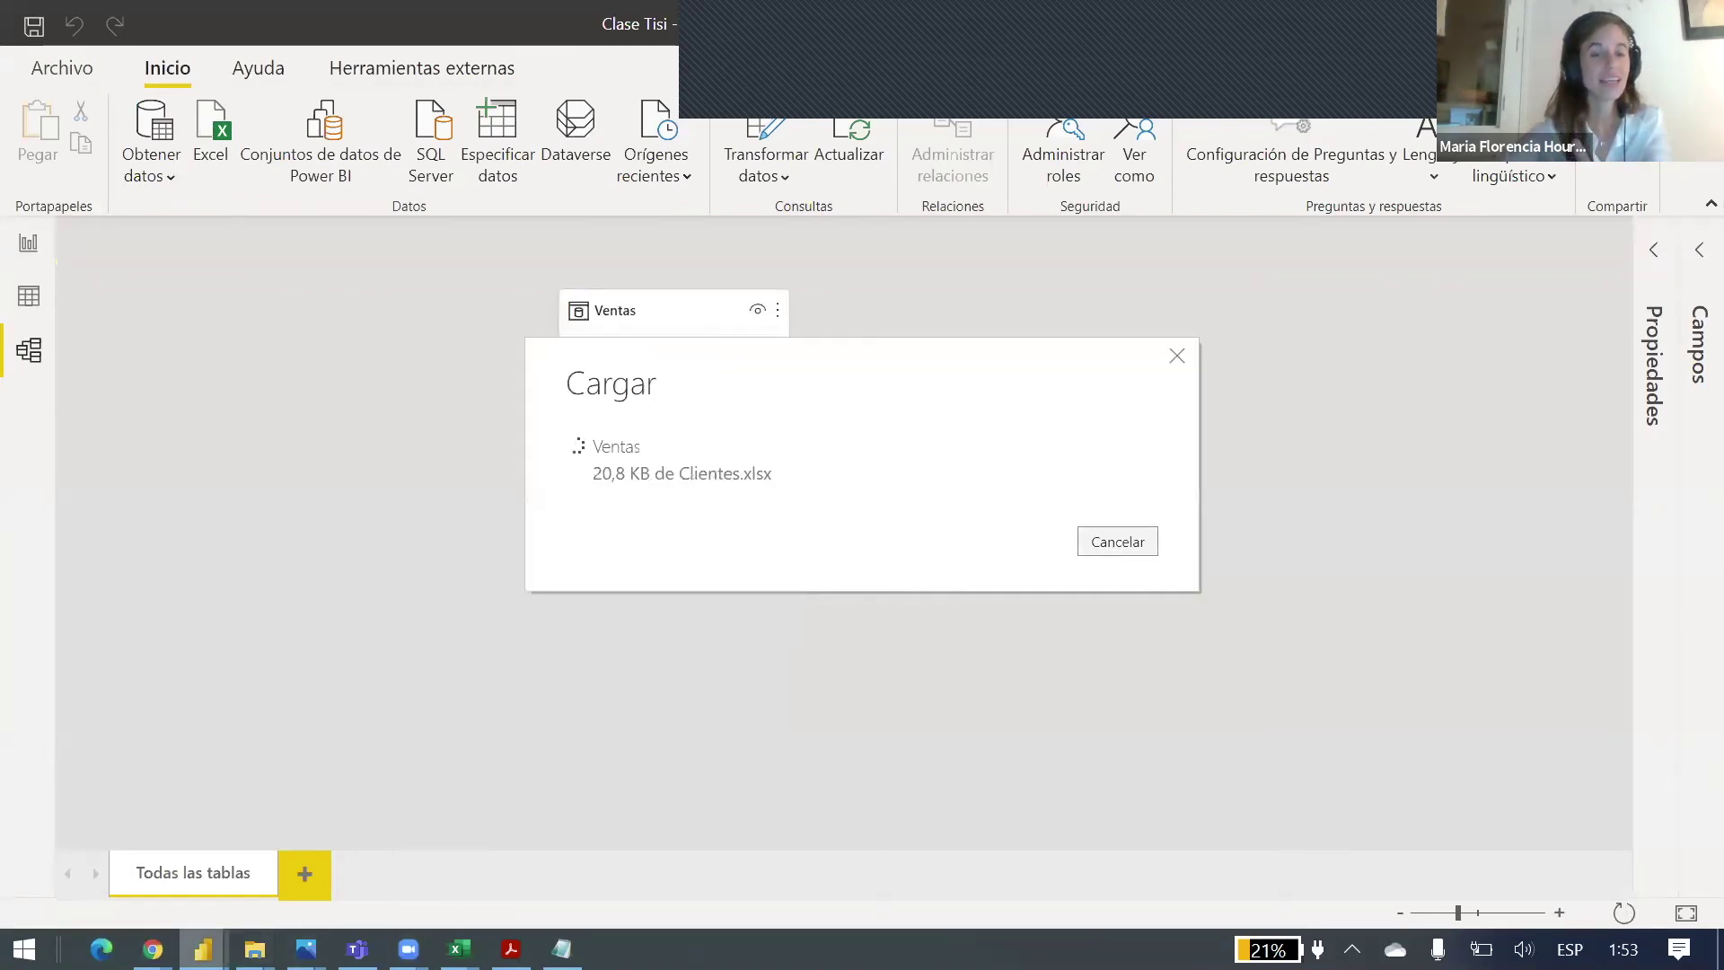
Step: Switch to the Clase Power BI report and examine its Cliente, Categoría de producto and Año slicers and the map
{"action": "mouse_move", "coordinate": [204, 947]}
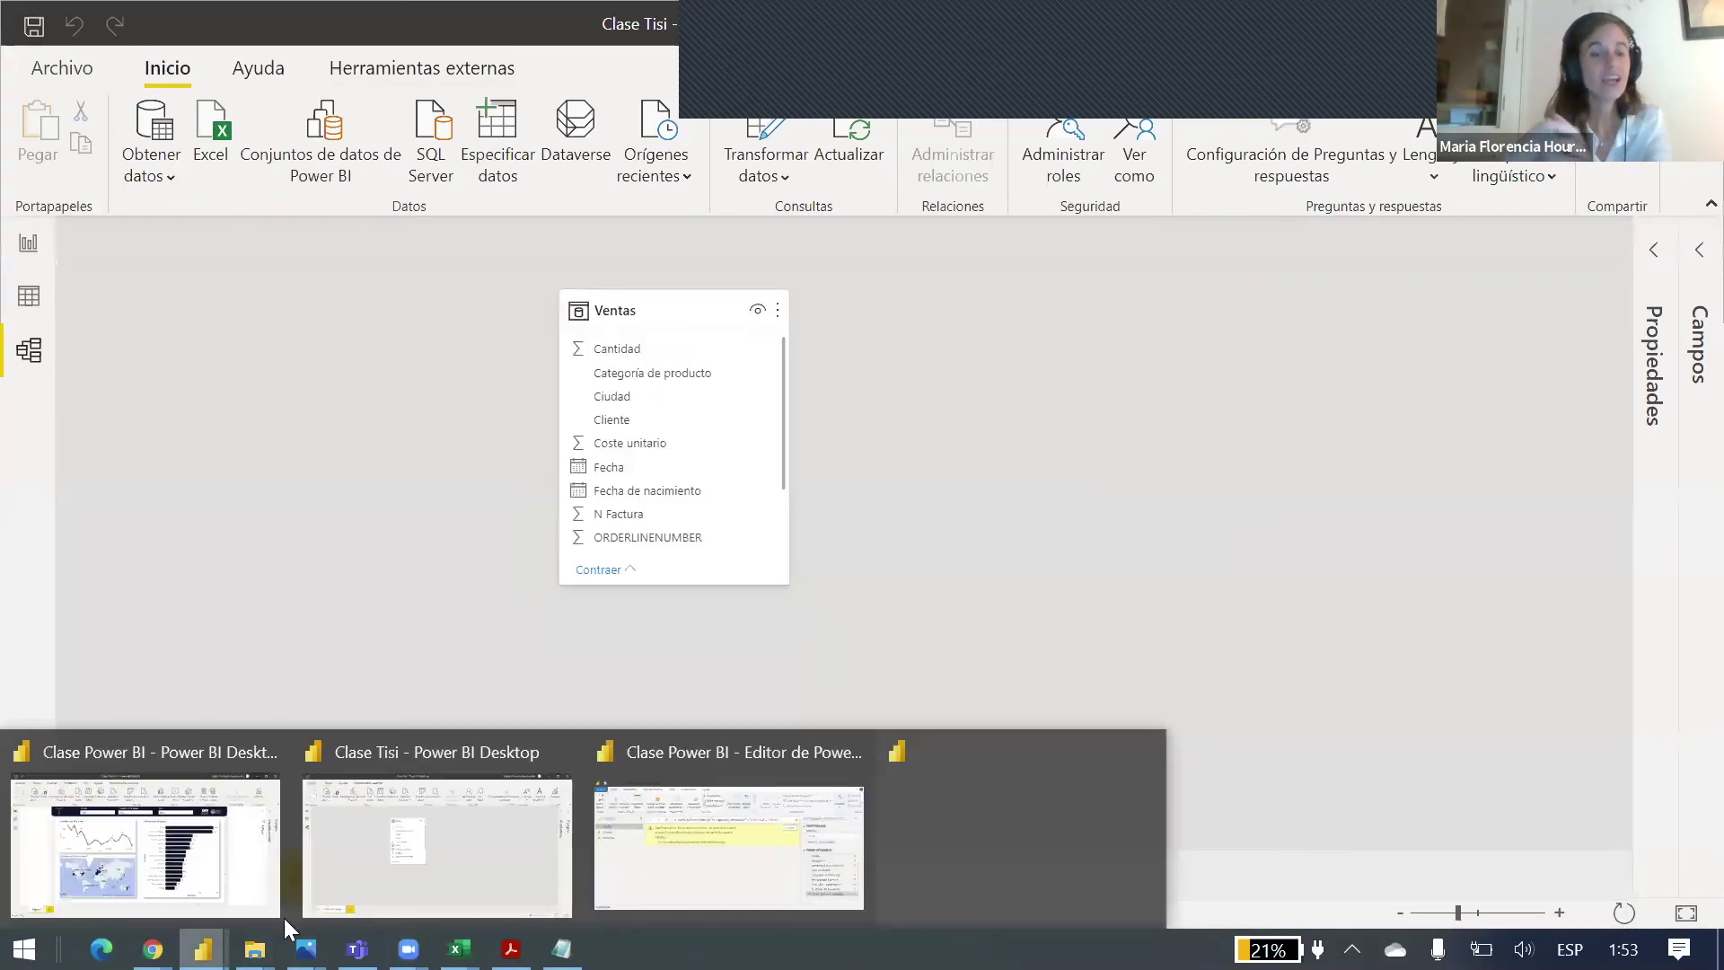
{"action": "left_click", "coordinate": [135, 837]}
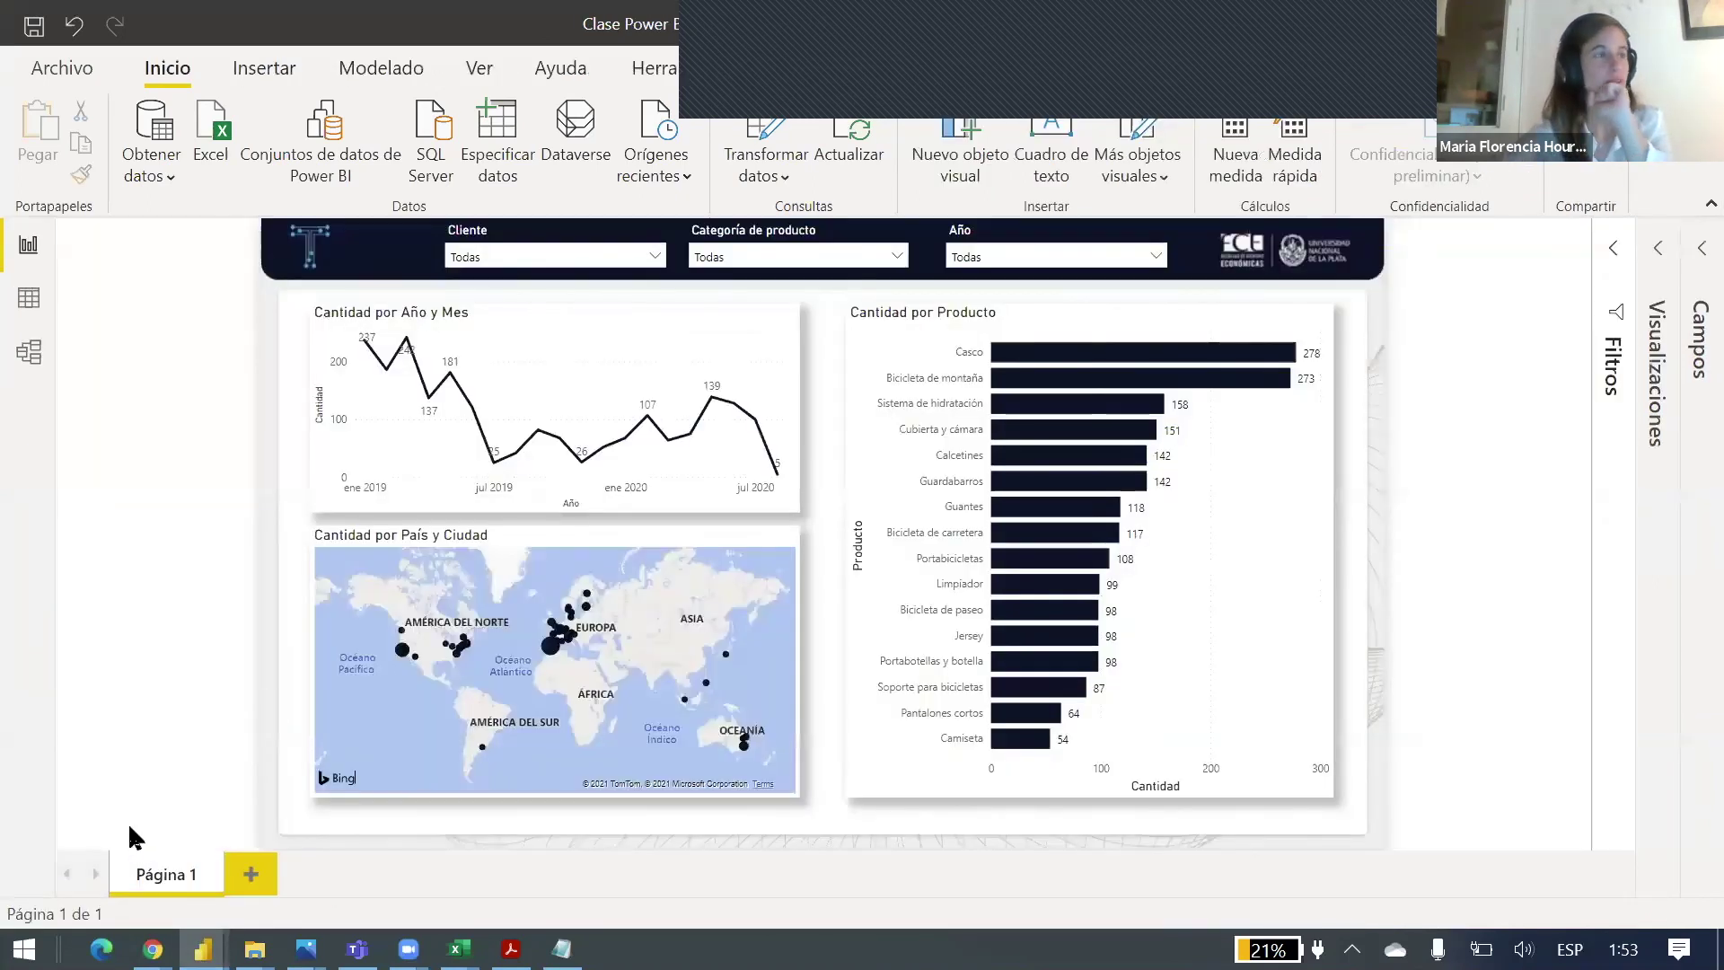
{"action": "left_click", "coordinate": [768, 235]}
{"action": "left_click", "coordinate": [988, 232]}
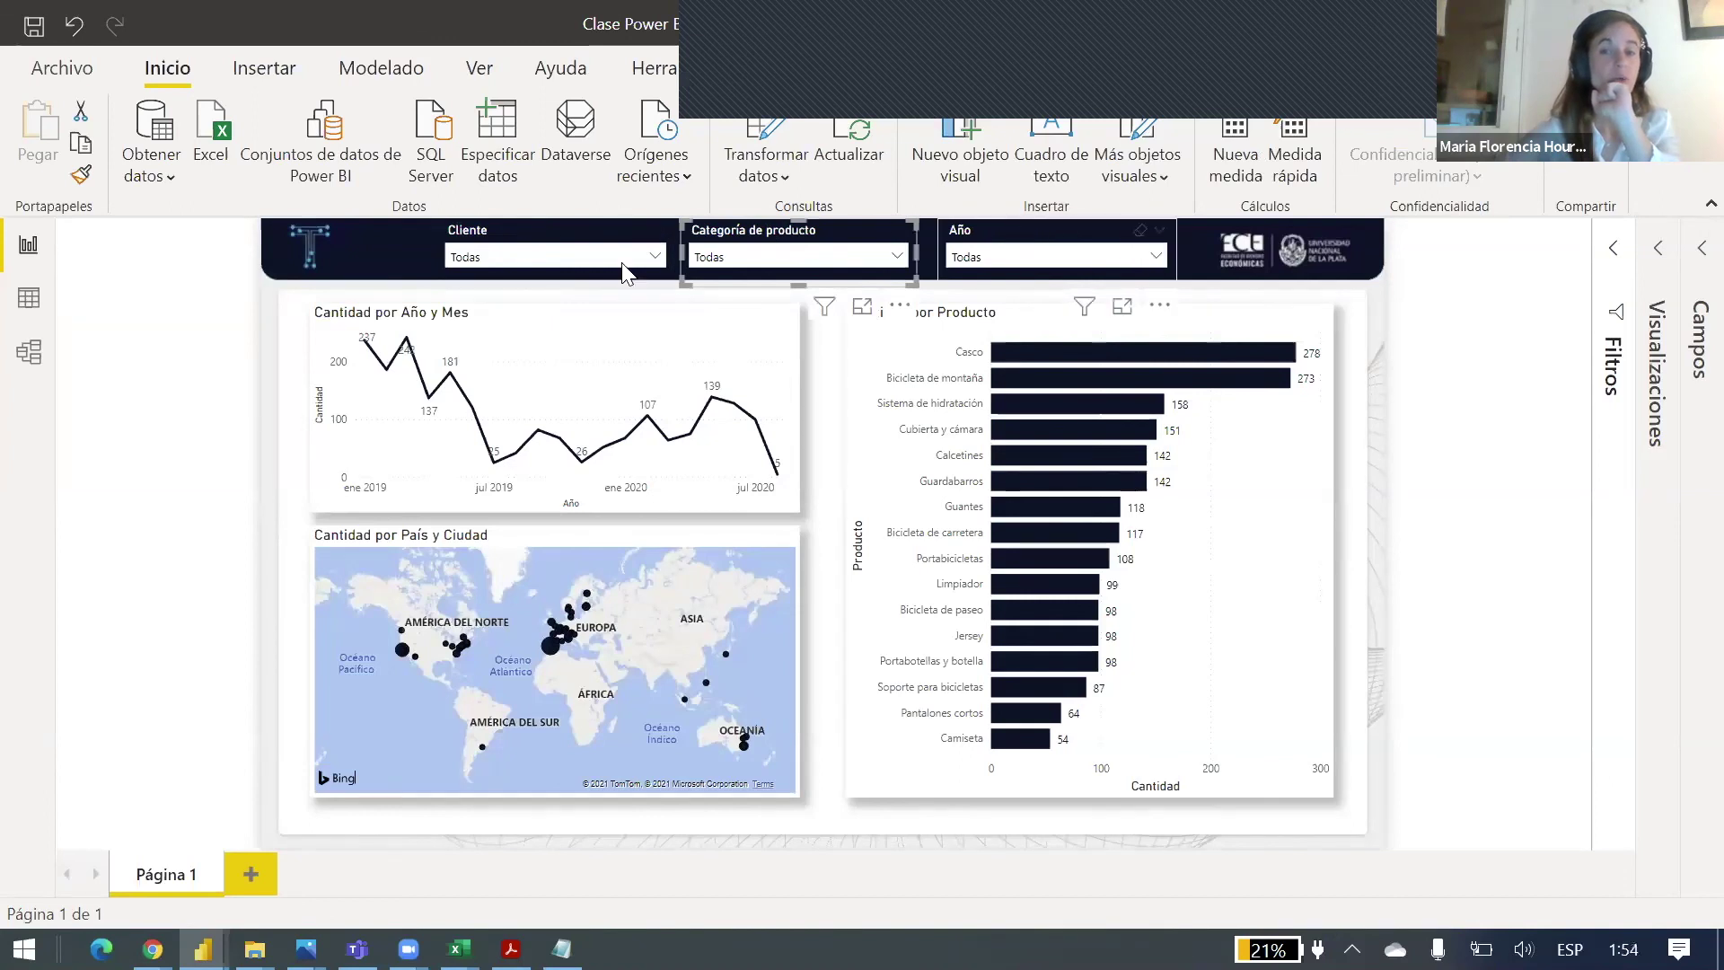
{"action": "left_click", "coordinate": [552, 258]}
{"action": "mouse_move", "coordinate": [409, 950]}
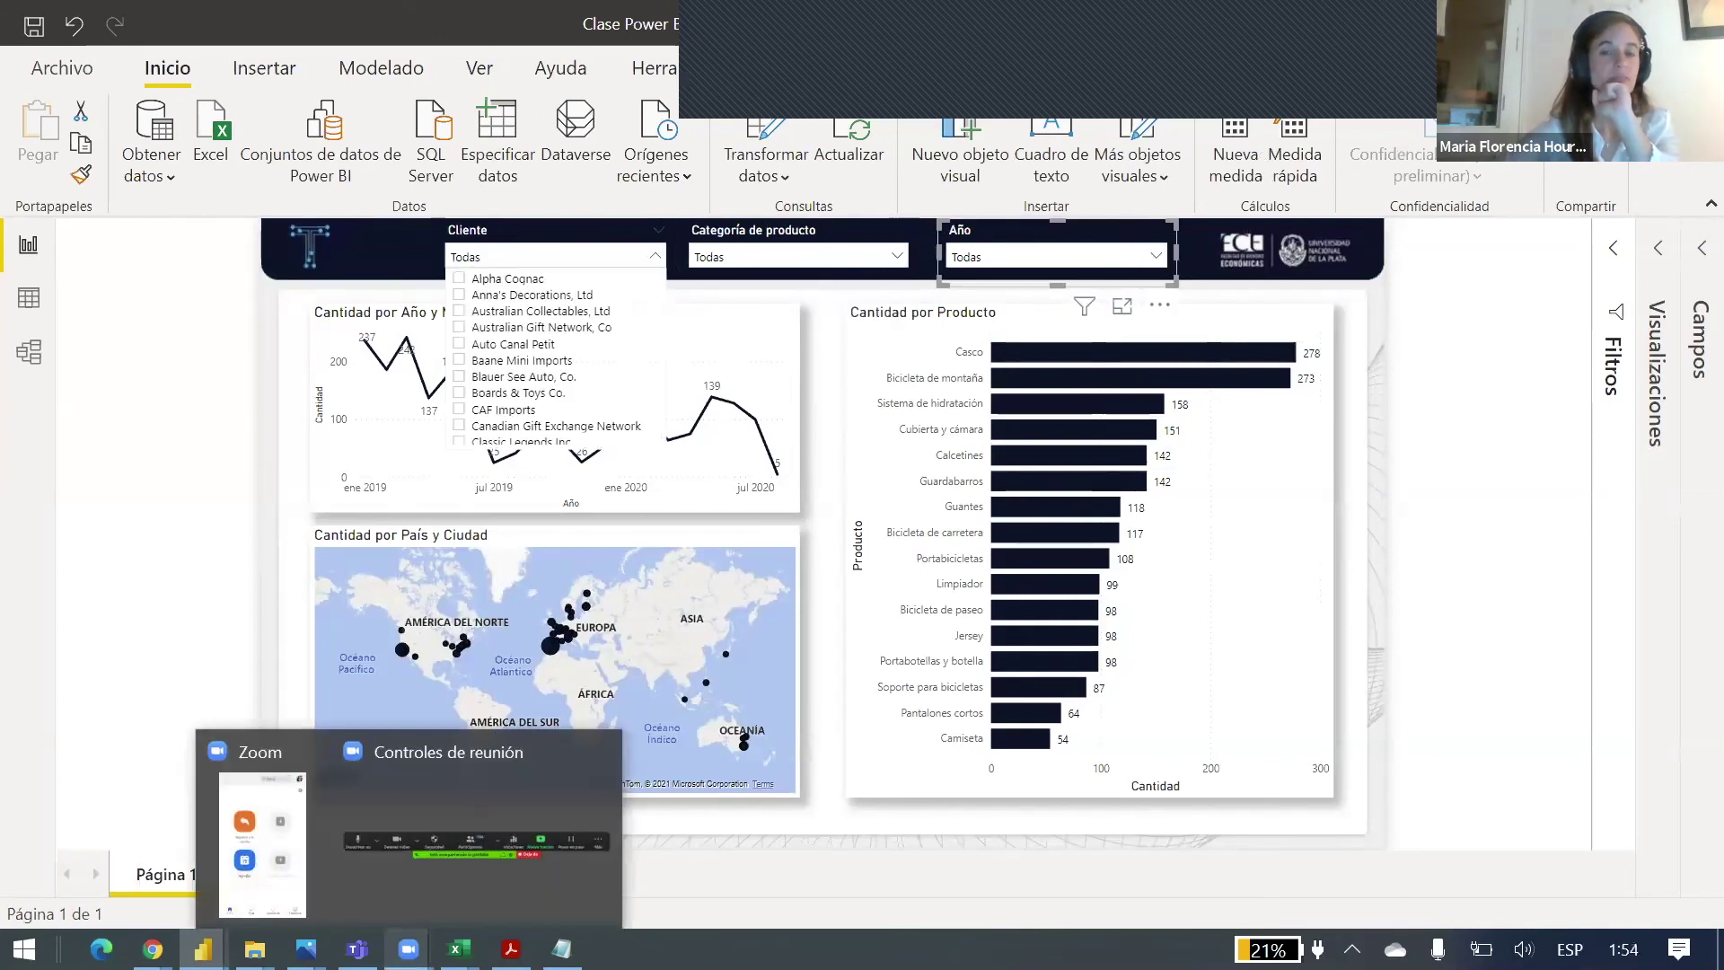
{"action": "left_click", "coordinate": [388, 582]}
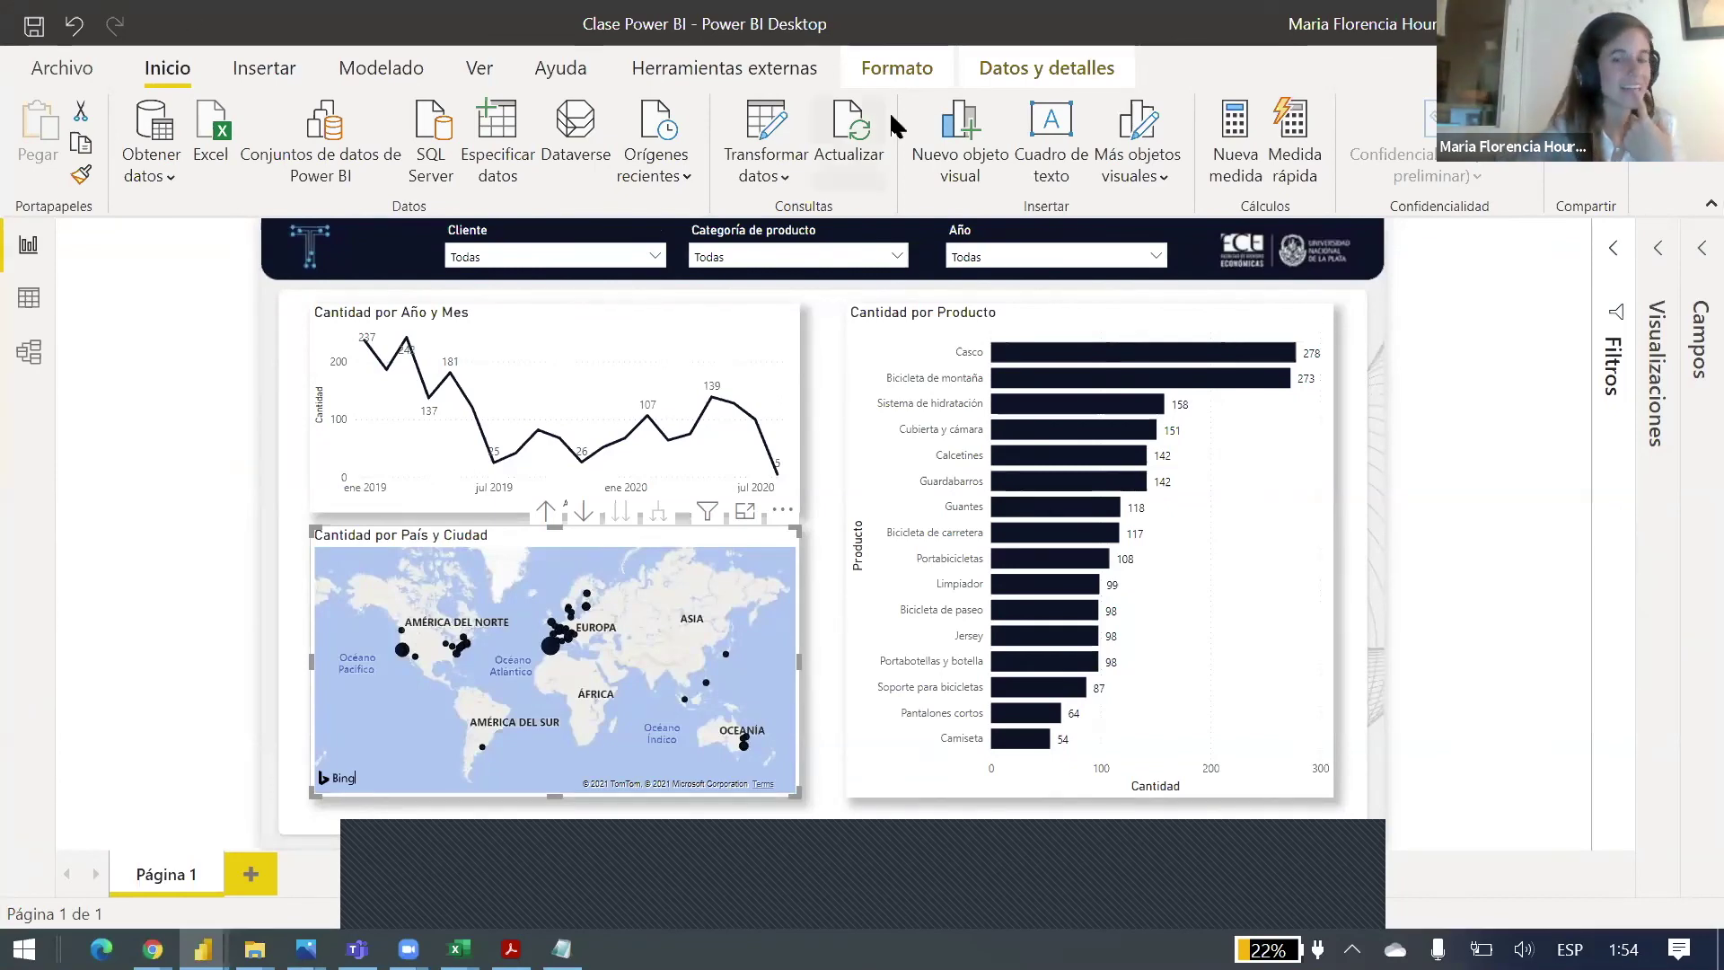
Step: Check the current file's data source settings and select the clientes.xlsx source
{"action": "left_click", "coordinate": [762, 175]}
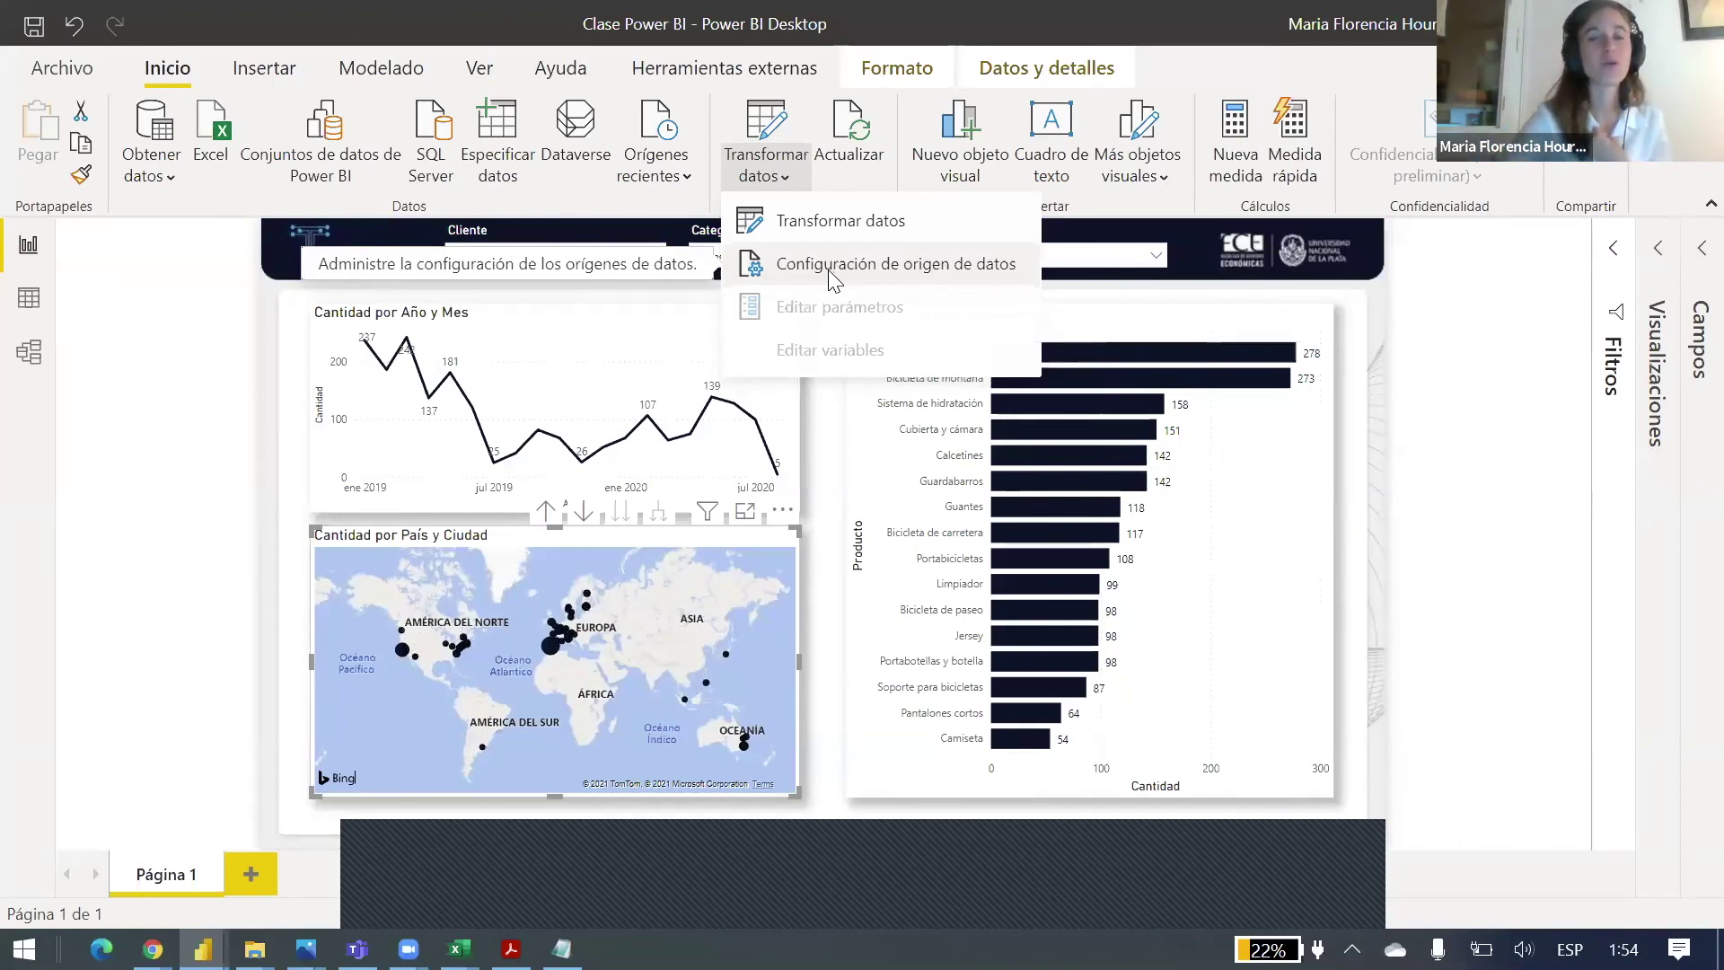
{"action": "left_click", "coordinate": [827, 271]}
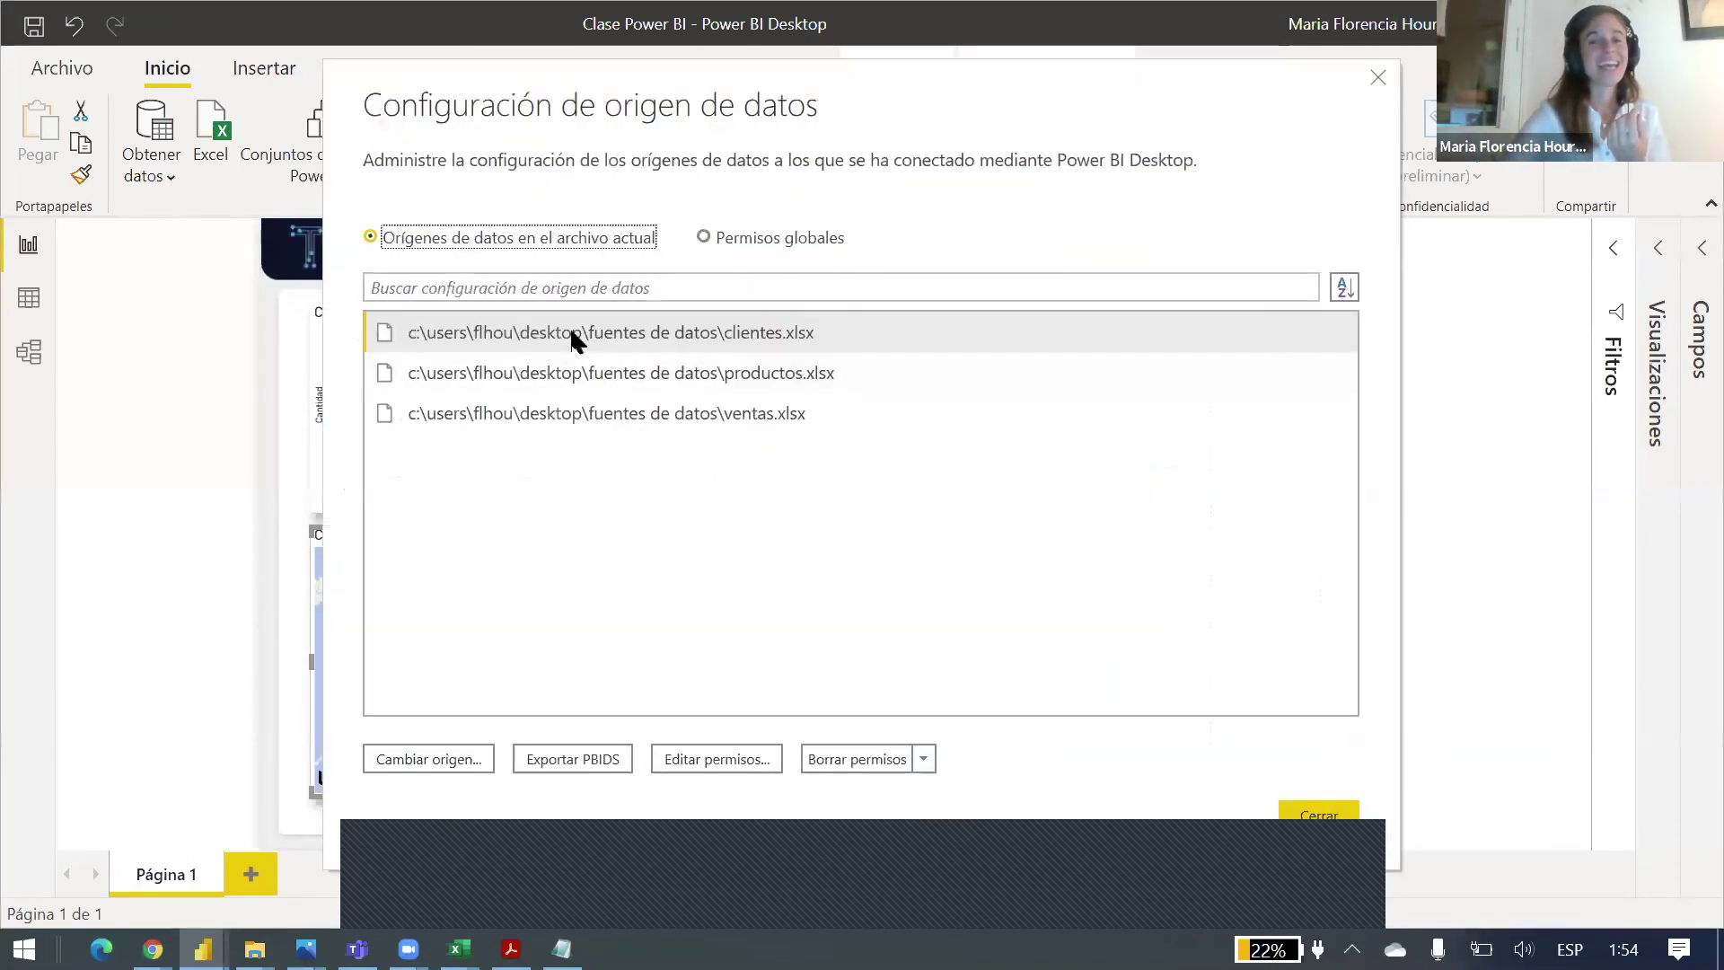
{"action": "left_click", "coordinate": [579, 339]}
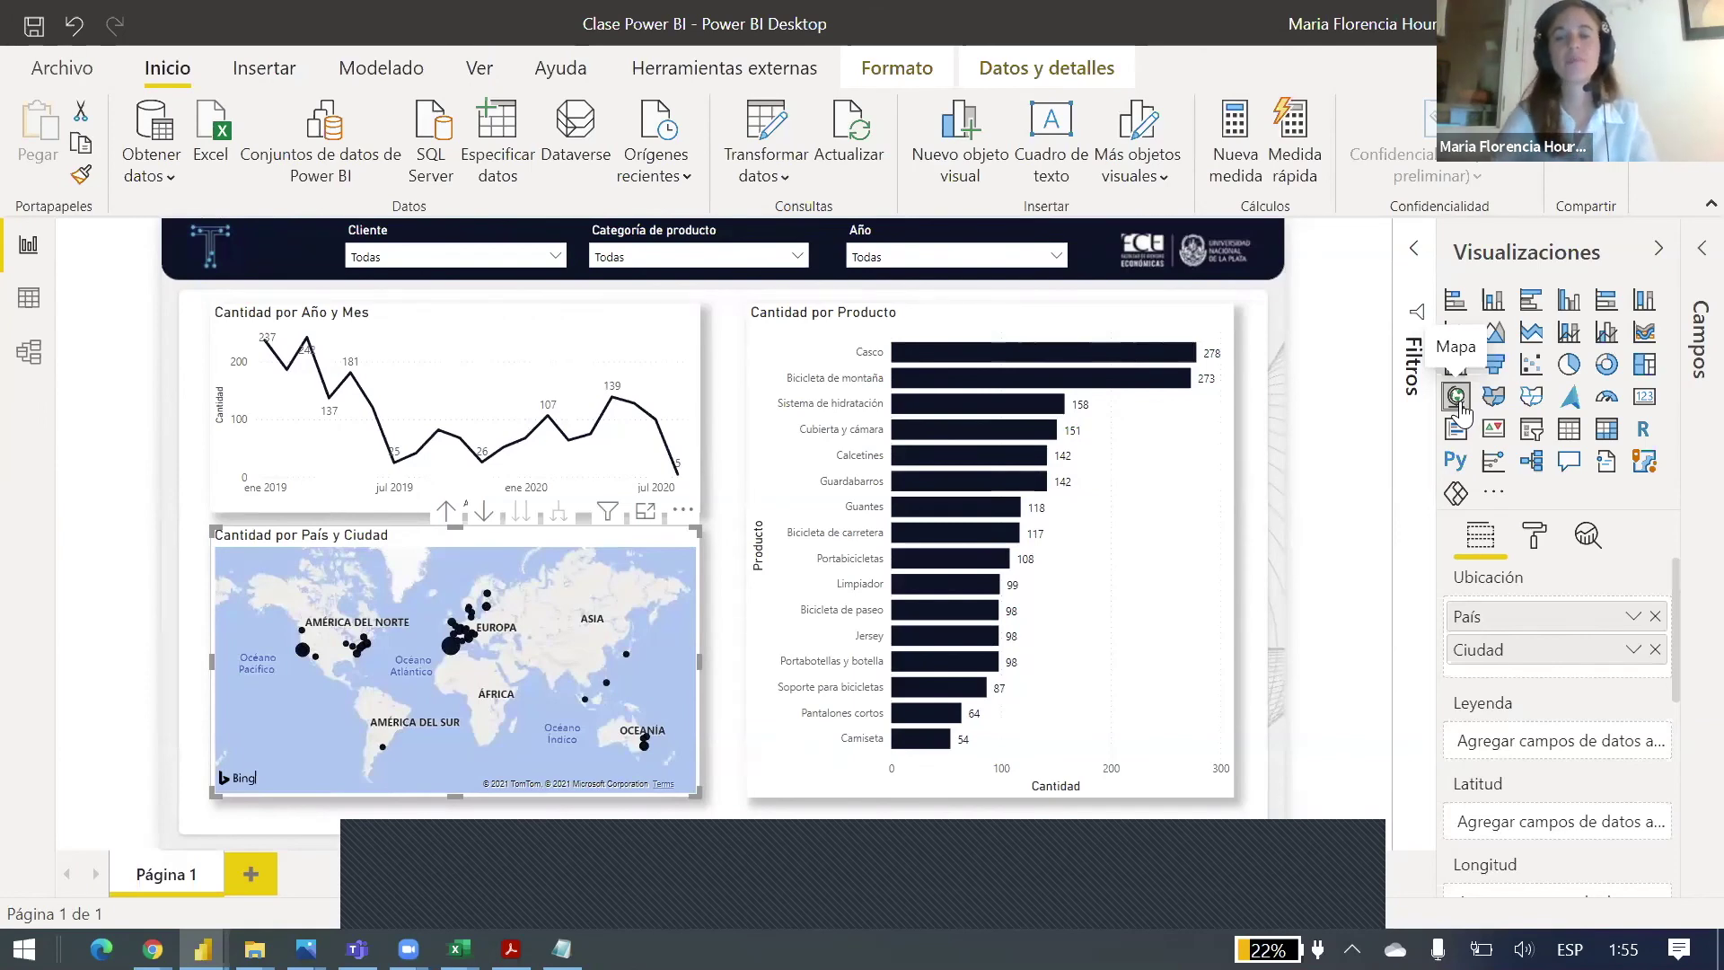
Step: Remove the País field from the map's location (Ubicación)
{"action": "left_click", "coordinate": [1657, 615]}
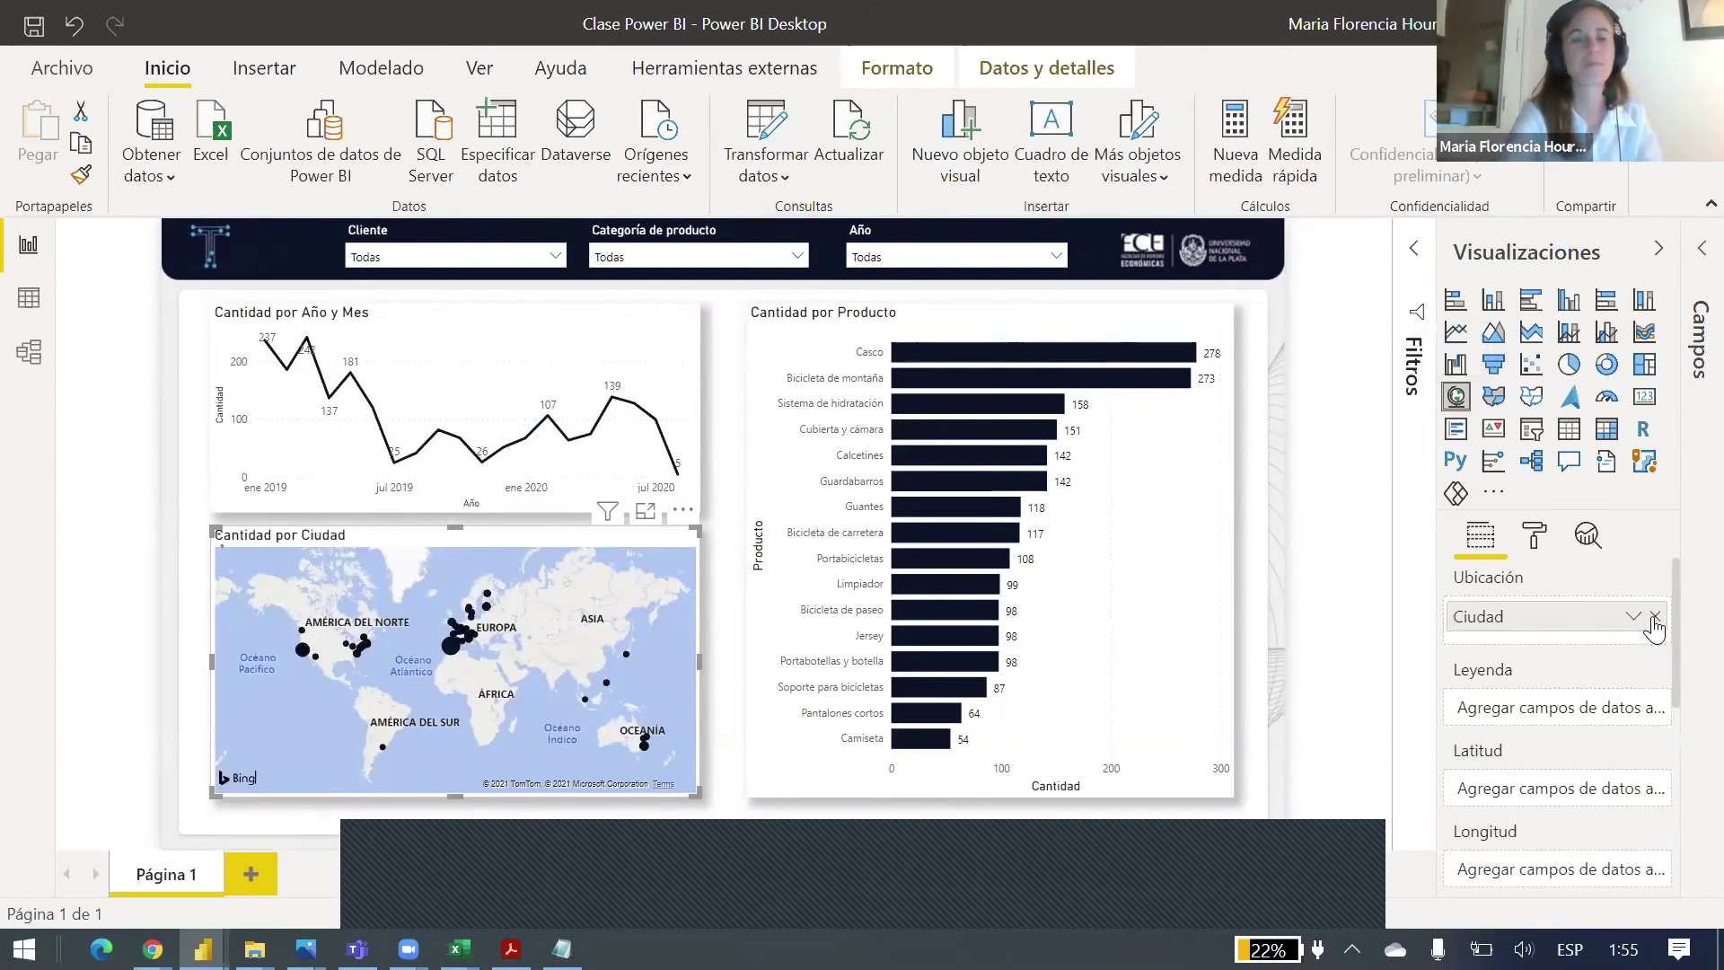